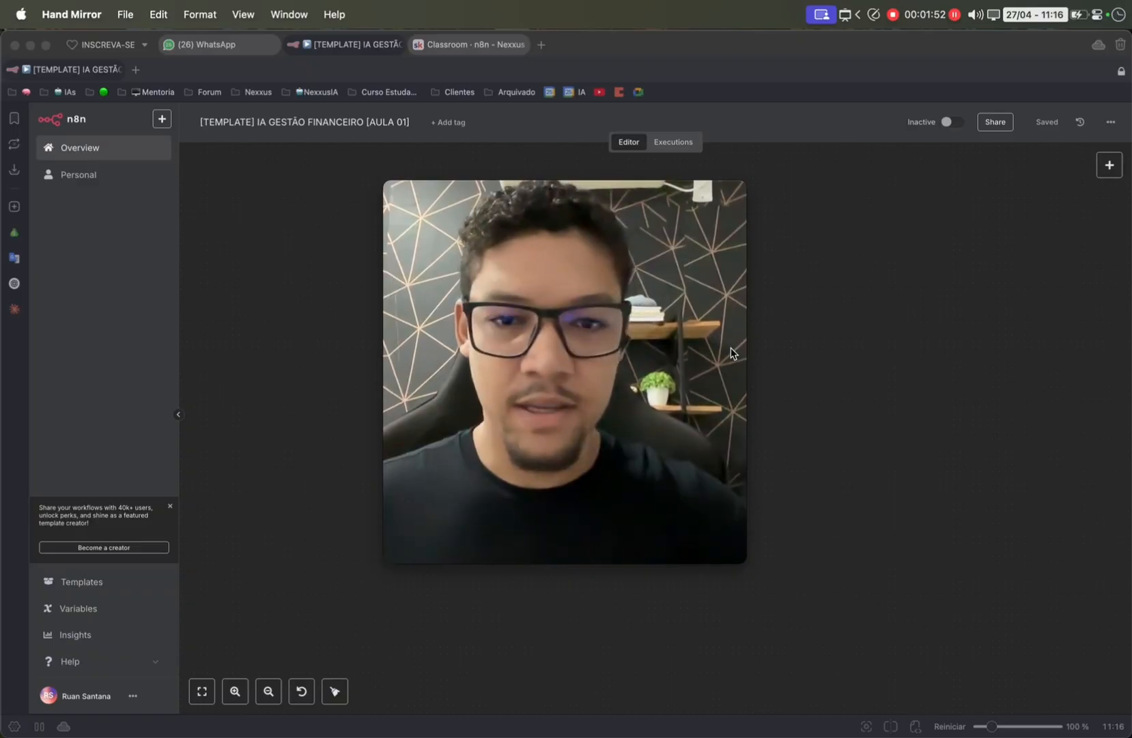
- Draw one purple and two red ellipses over the screen with the annotation tool and clear them
key(super+shift+a)
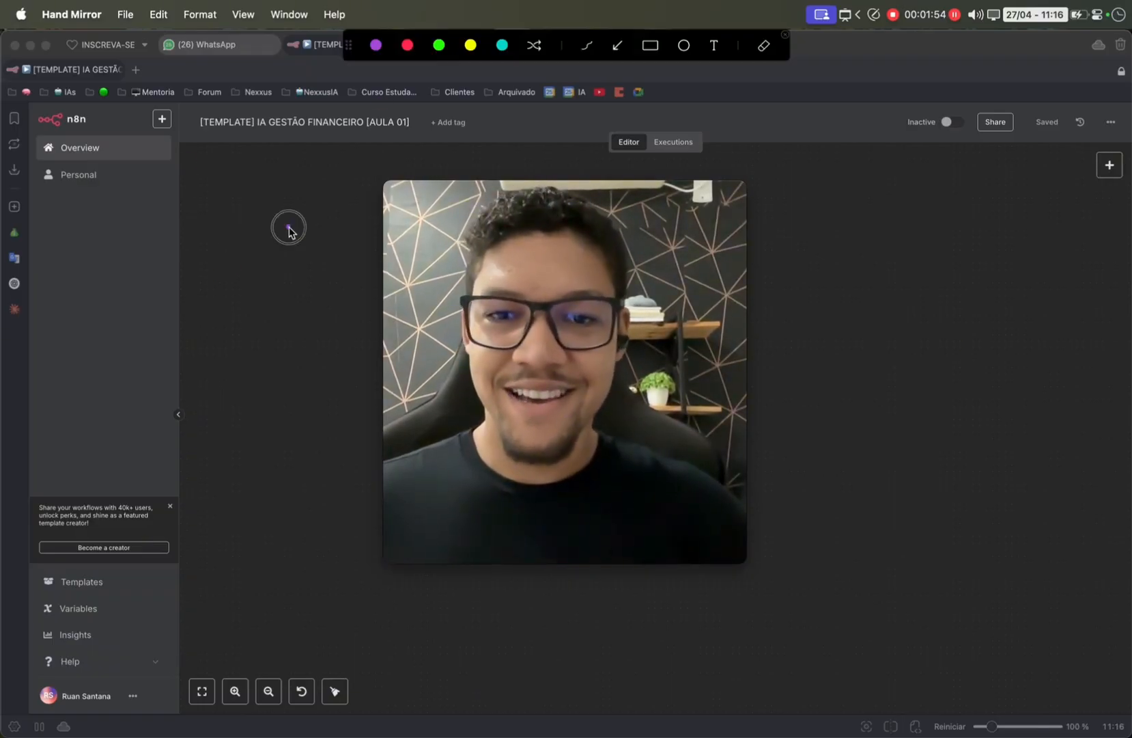
drag(286, 227, 570, 574)
click(408, 45)
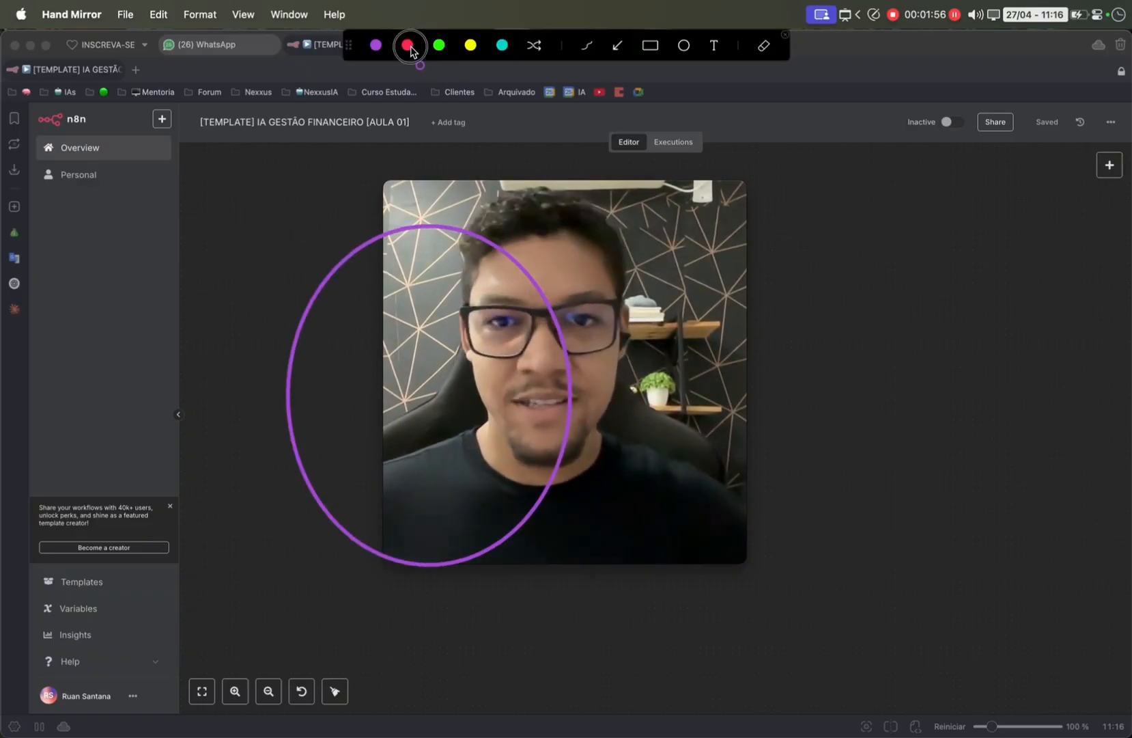
drag(450, 156, 847, 717)
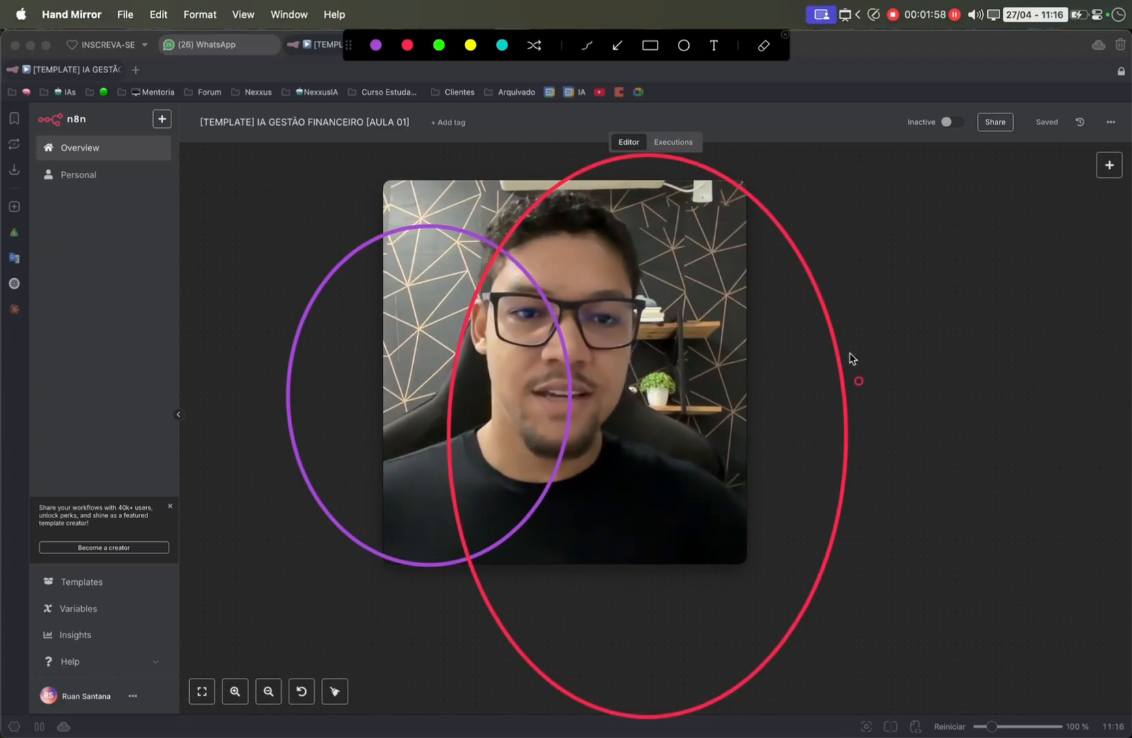
drag(836, 238, 1005, 596)
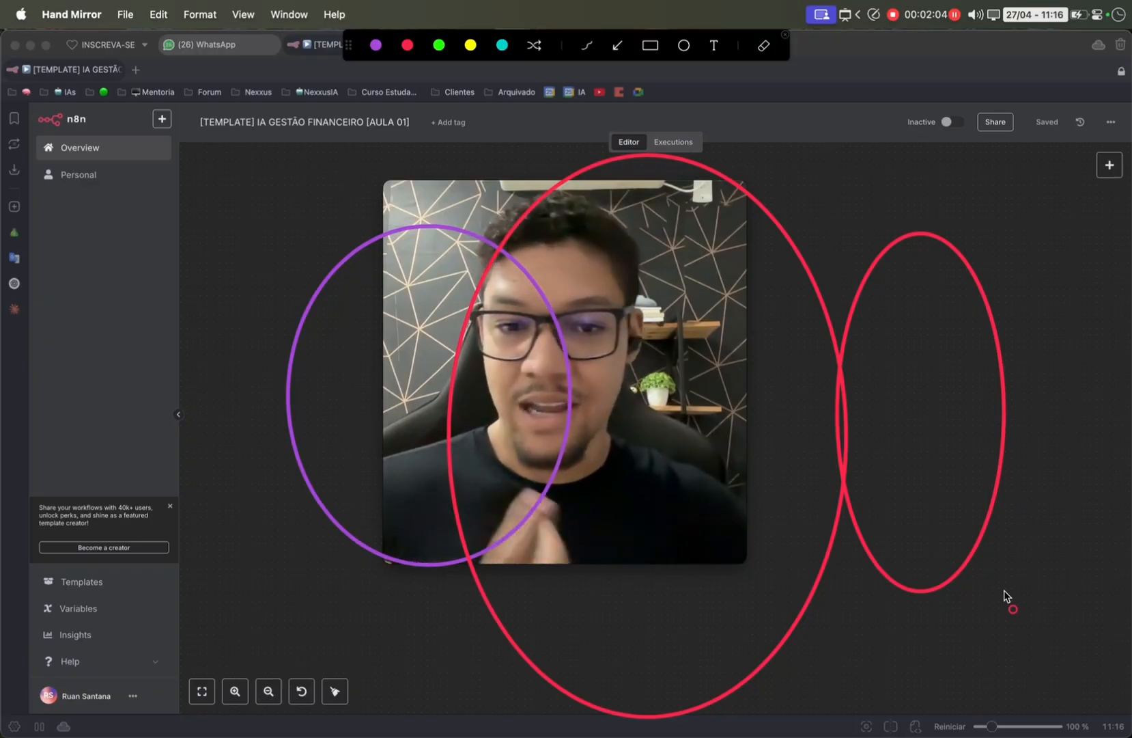
key(Escape)
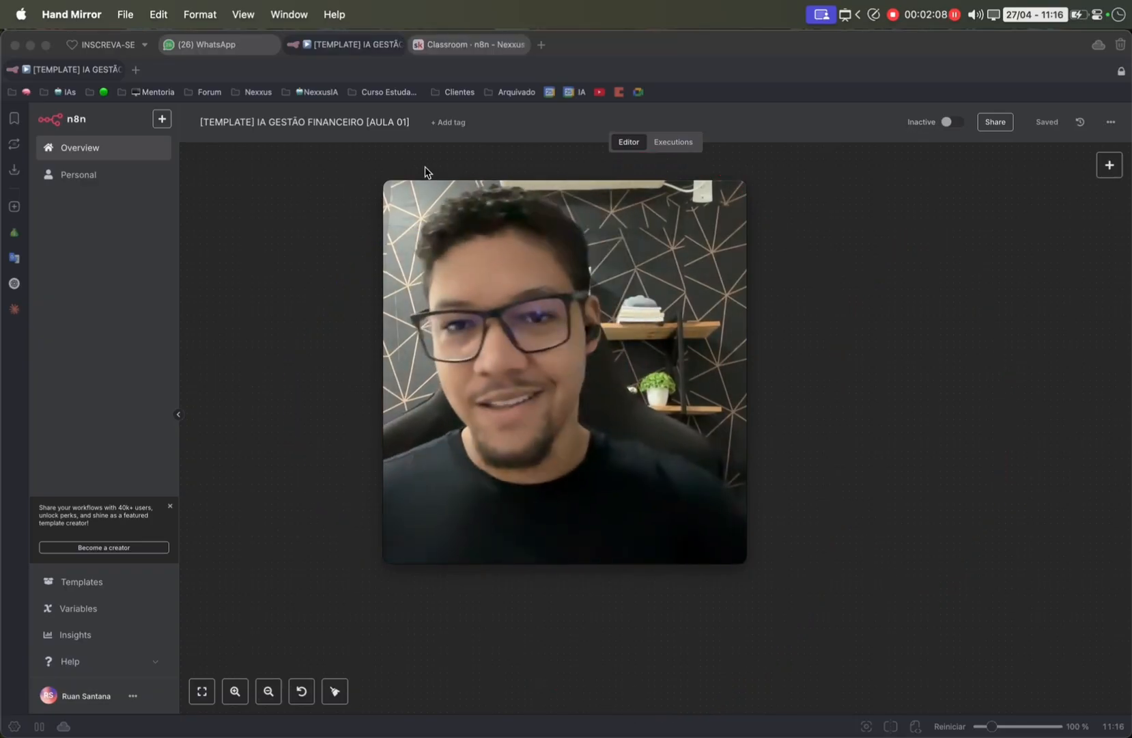
- Shrink the Hand Mirror camera window and move it clear of the centre of the workflow canvas
drag(384, 183, 623, 272)
drag(622, 354, 840, 392)
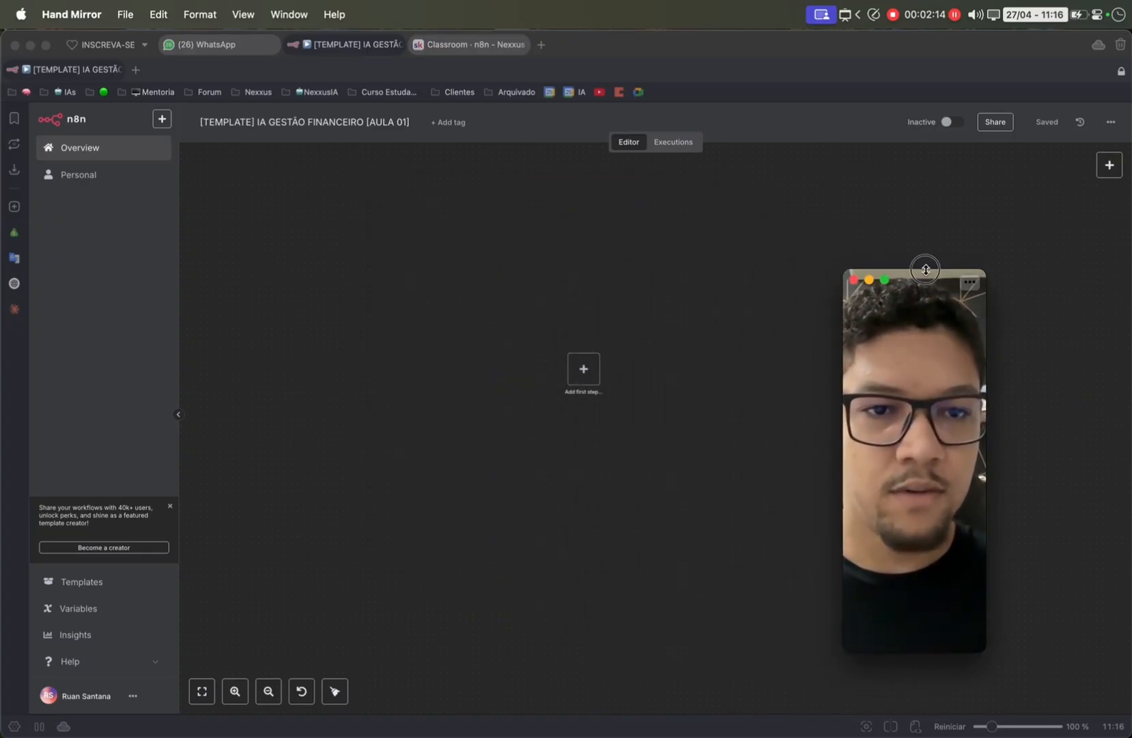
drag(927, 270, 911, 451)
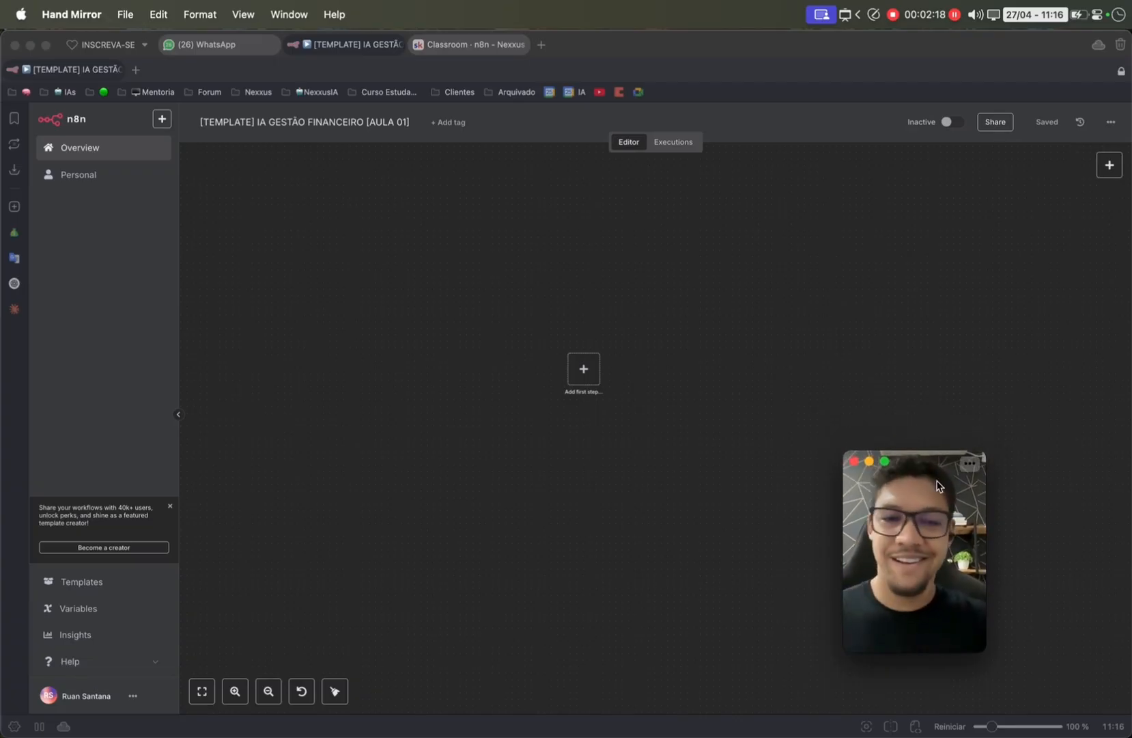
drag(873, 542, 1012, 593)
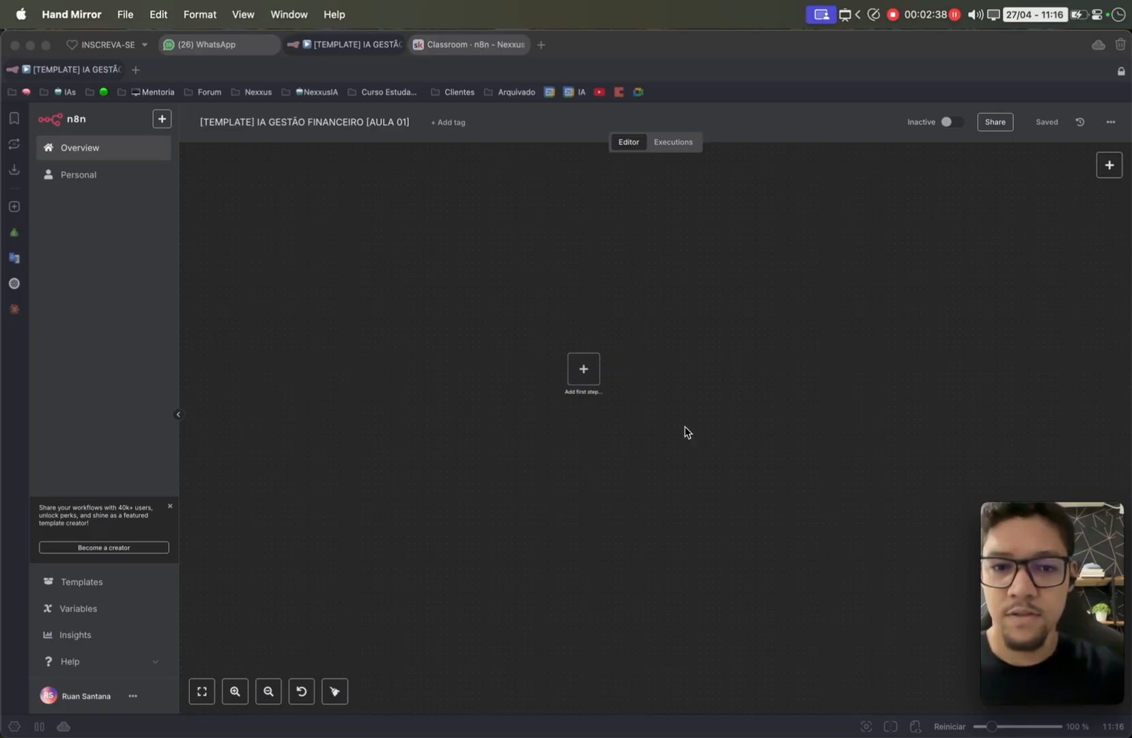
- Add a Webhook trigger as the first step of the empty workflow
click(627, 342)
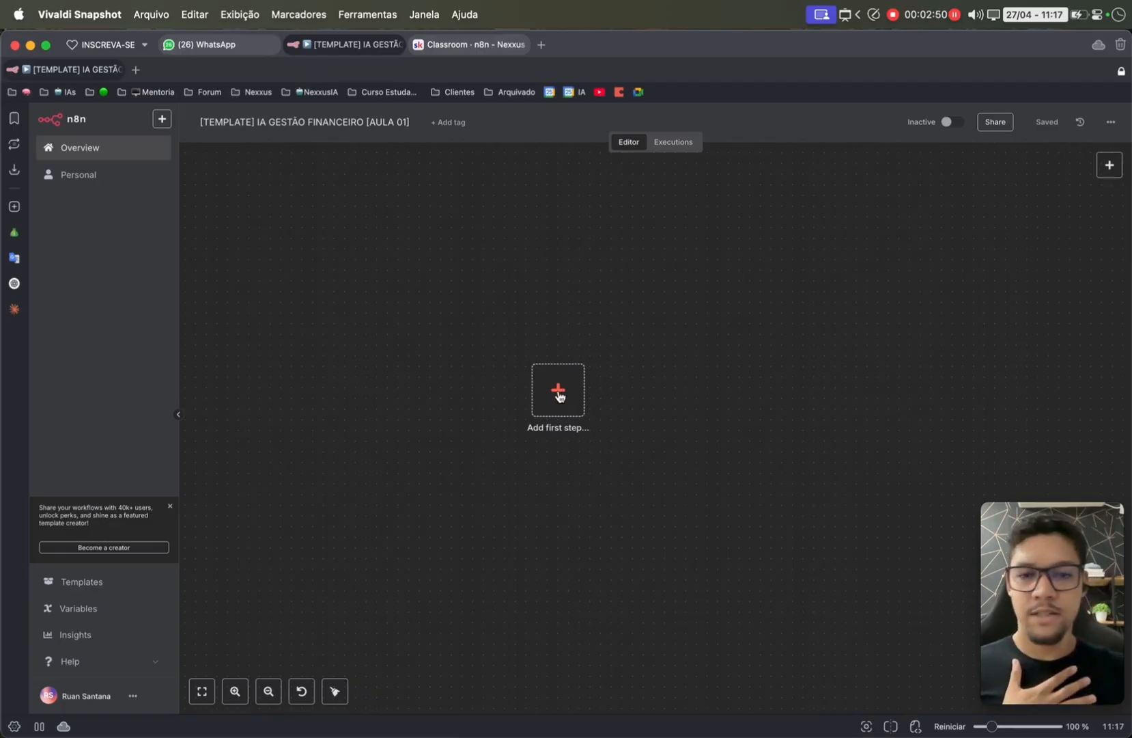
click(560, 393)
text(web)
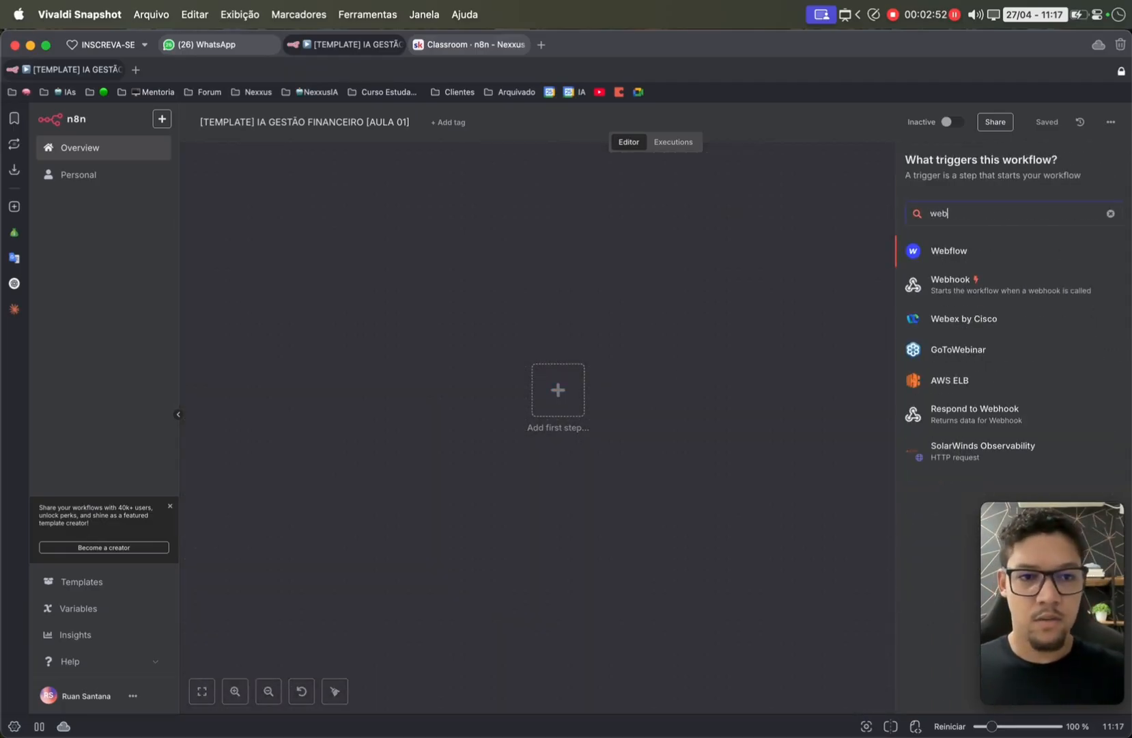
click(924, 290)
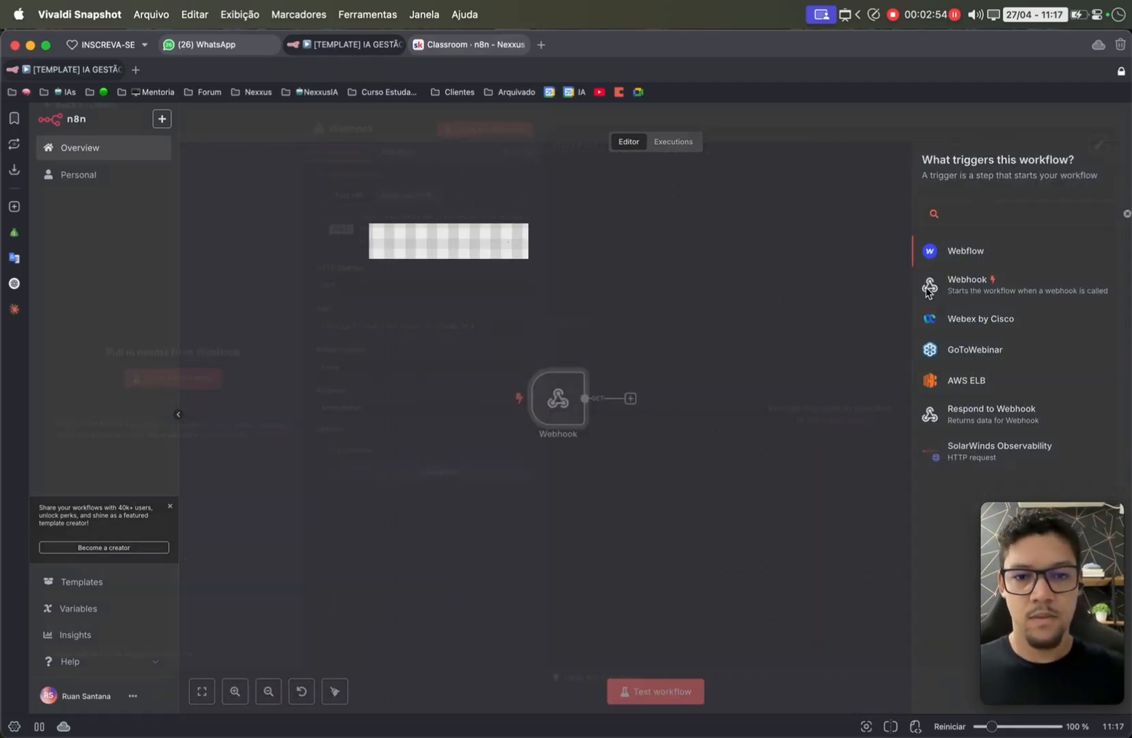
- Set the Webhook node's path to ia-gestao-financeira and its HTTP method to POST
key(super+a)
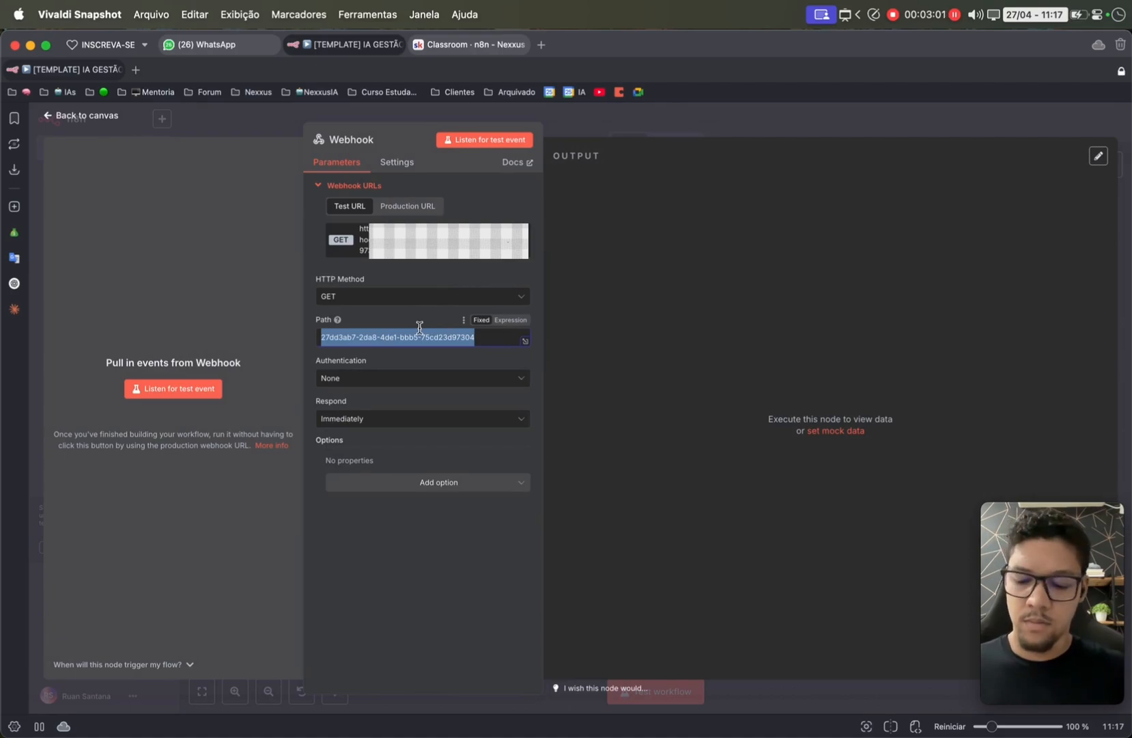
text(ev)
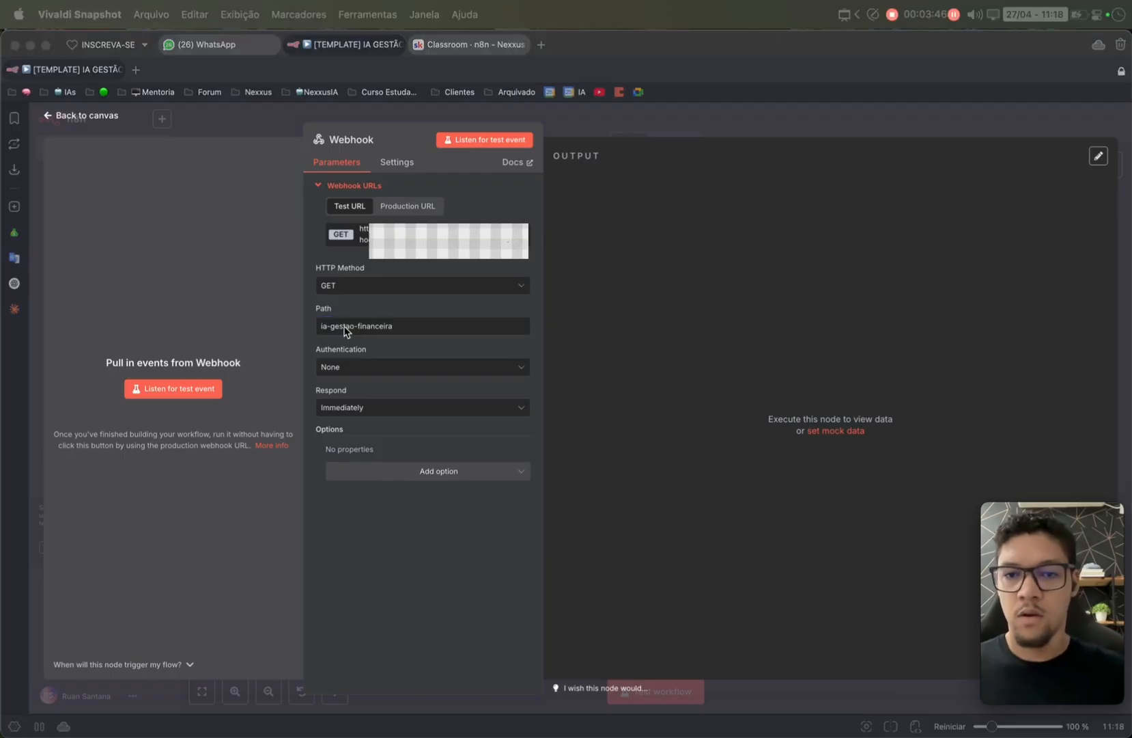
click(398, 290)
click(395, 289)
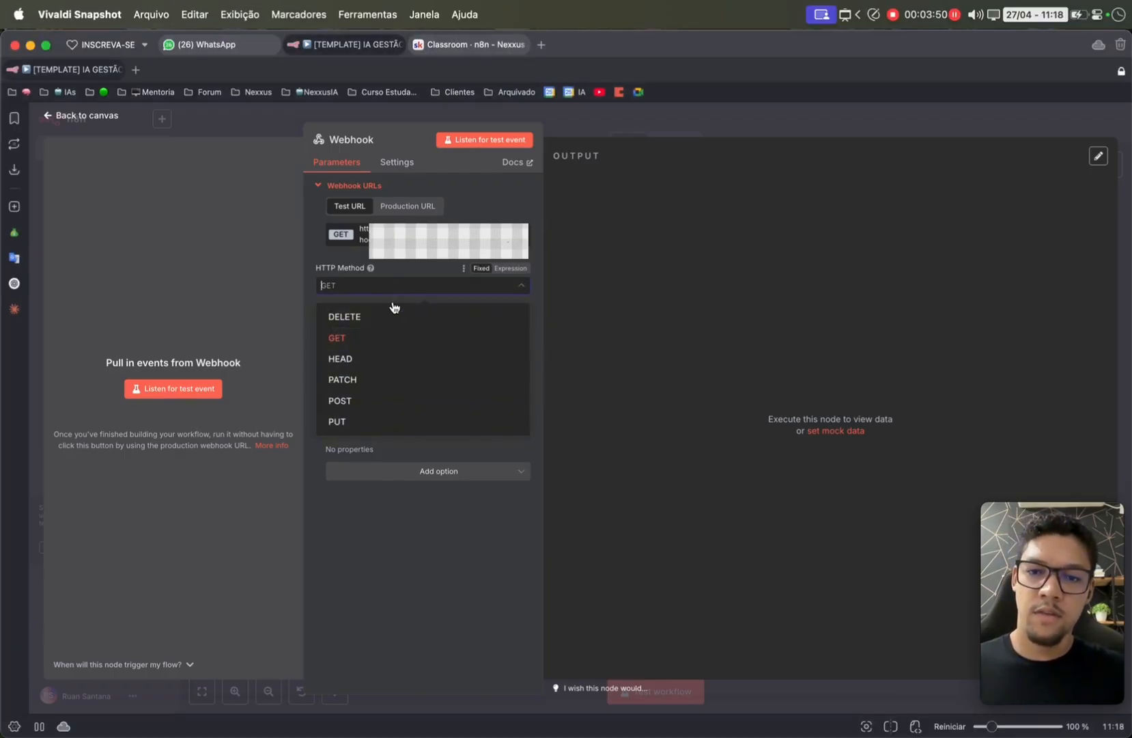
click(395, 407)
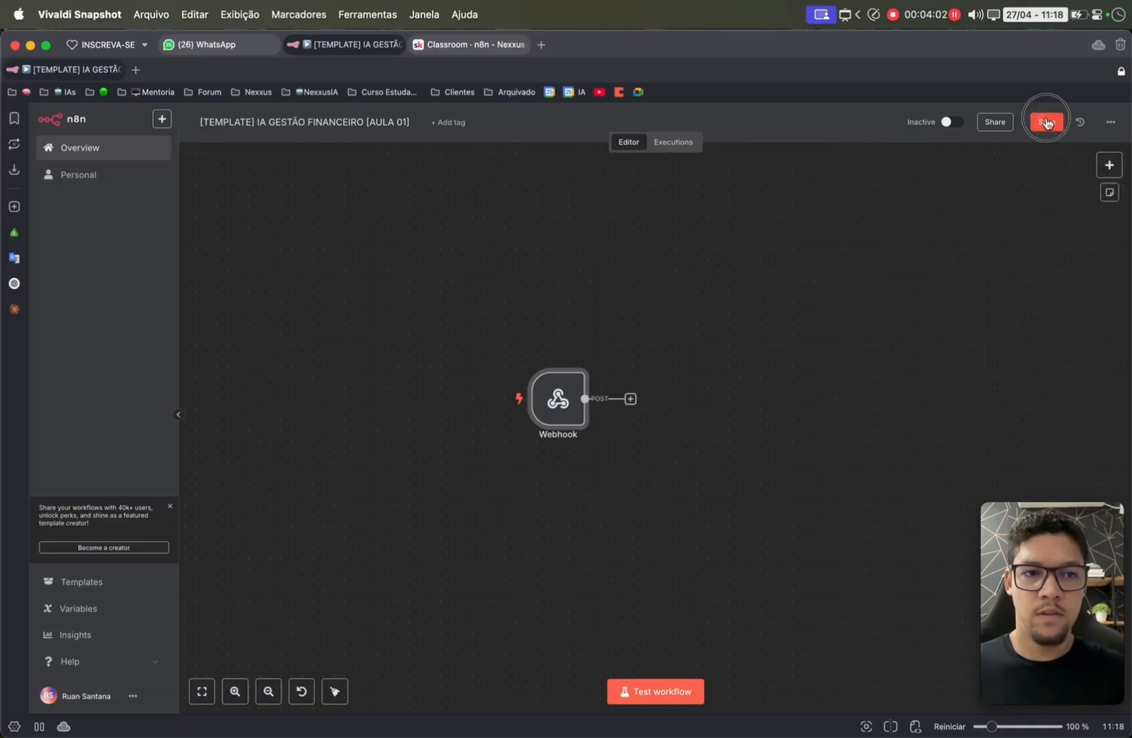
- Save and activate the workflow, and reposition the Webhook node farther left on the canvas
click(1047, 122)
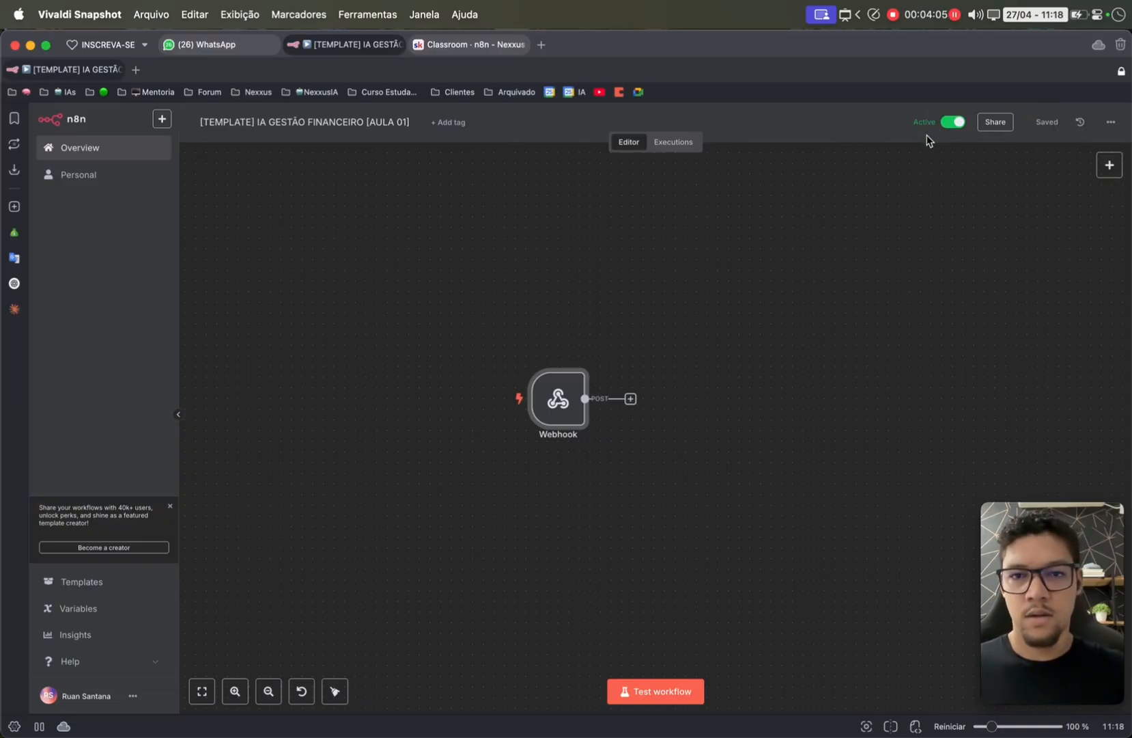
drag(540, 419, 419, 394)
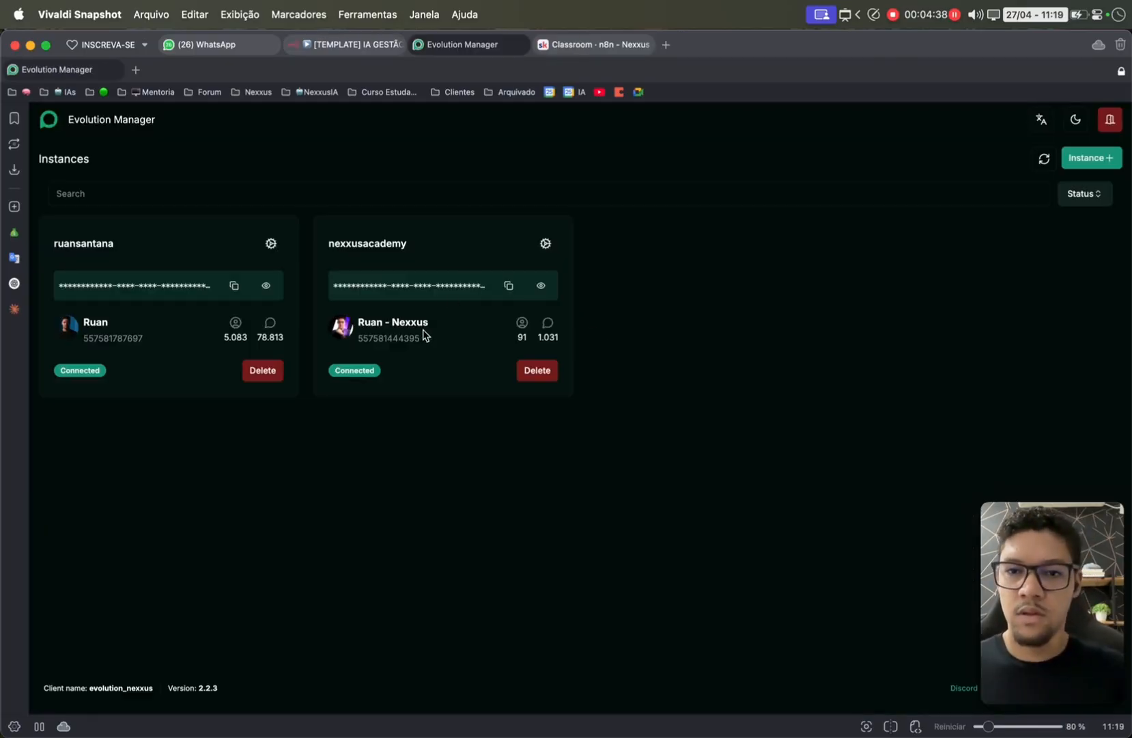
- Set the webhook URL of the nexxusacademy instance in Evolution Manager to the production URL copied from the n8n Webhook node
click(544, 244)
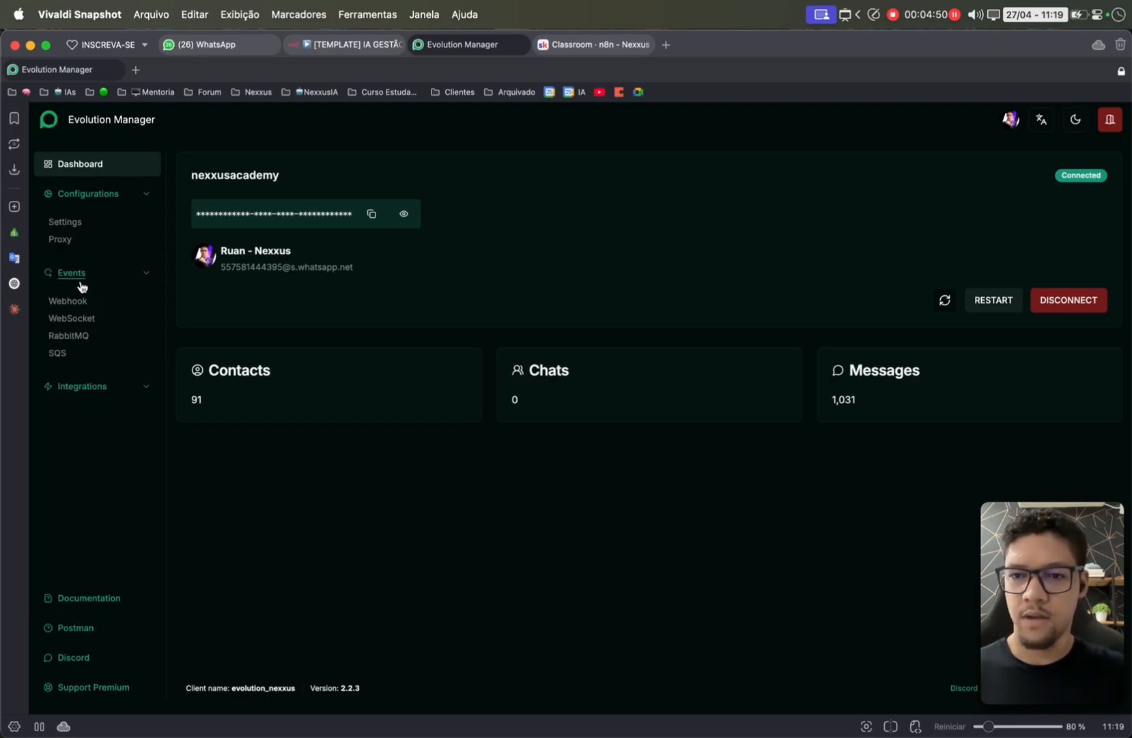
click(68, 302)
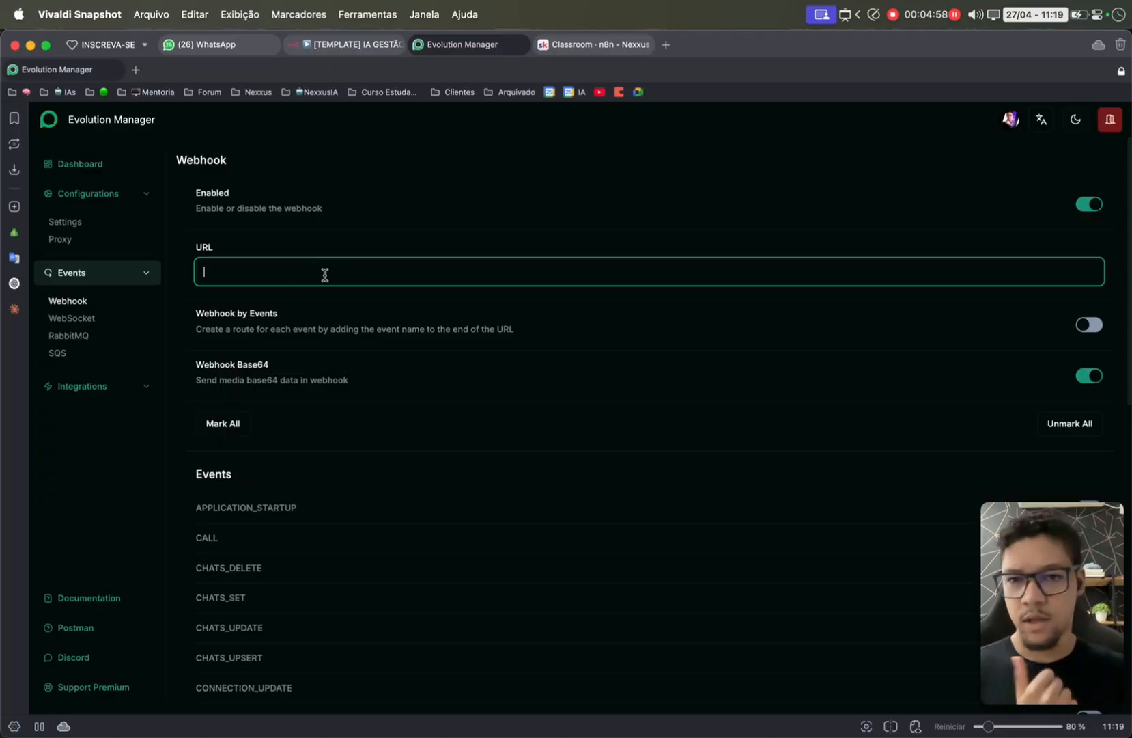
click(338, 45)
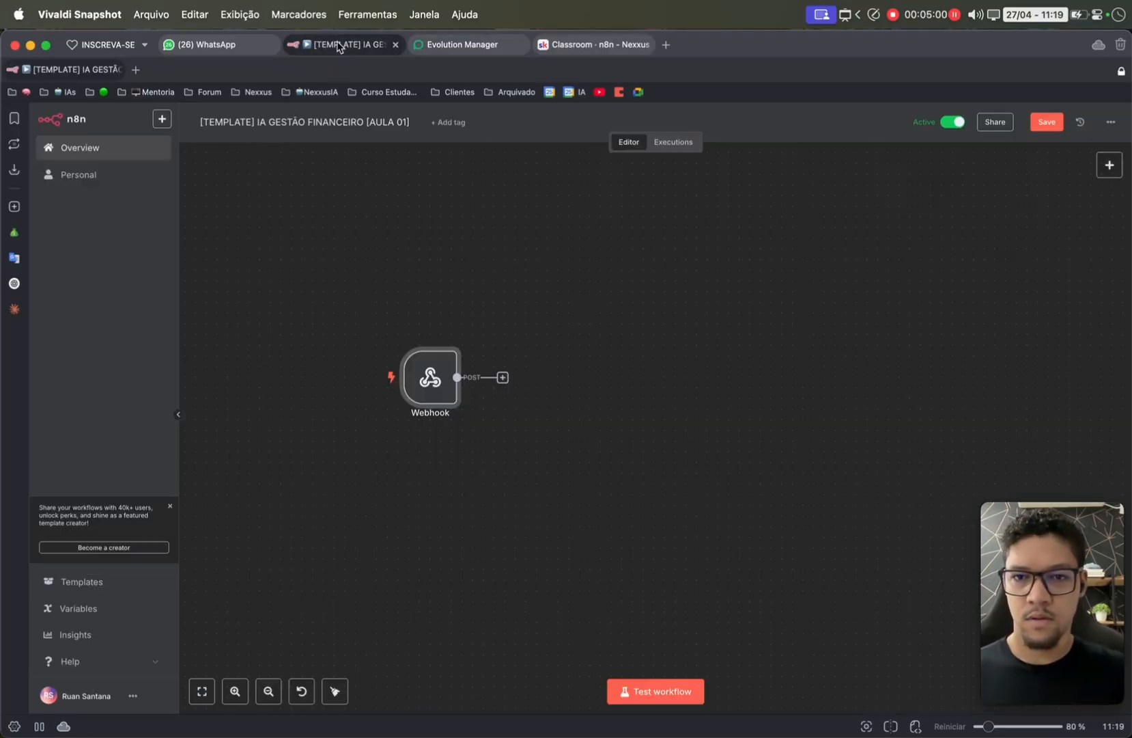
double_click(416, 378)
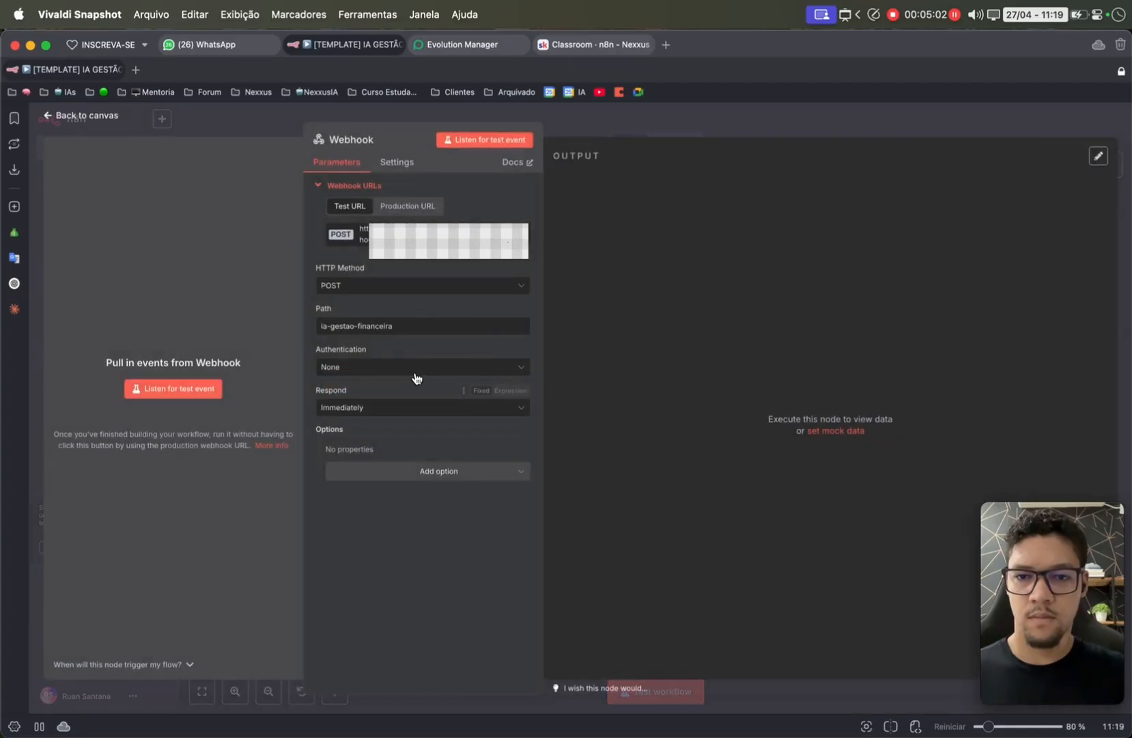
click(408, 206)
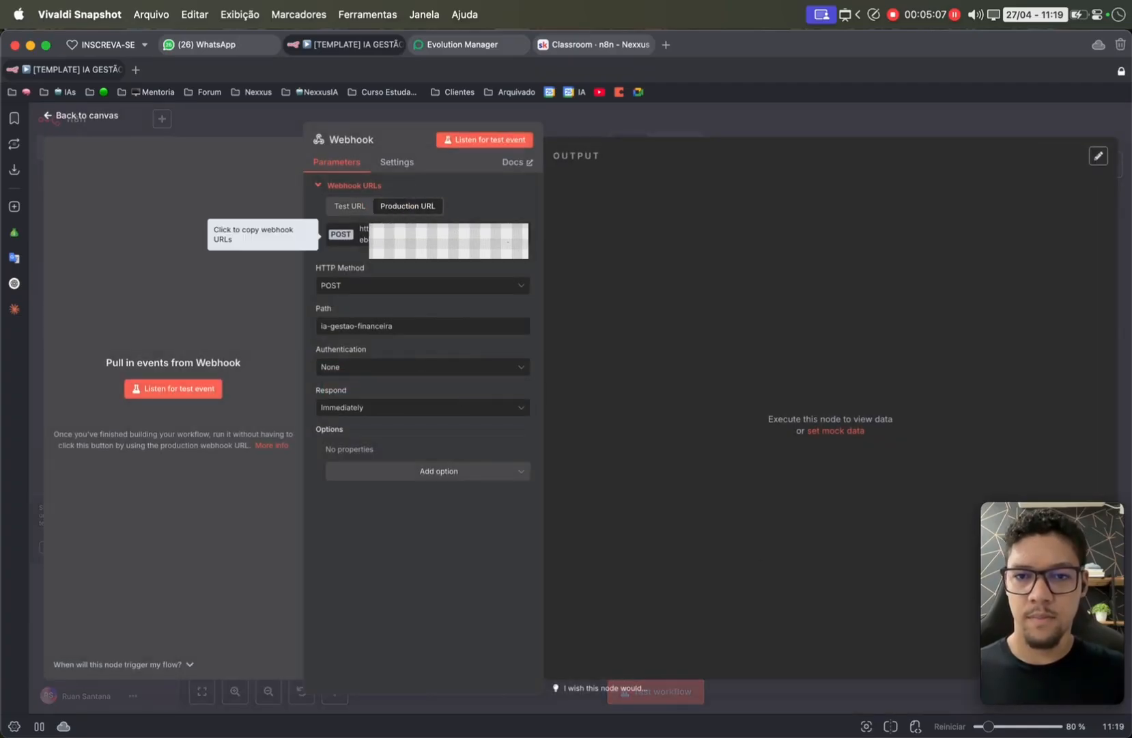
click(359, 236)
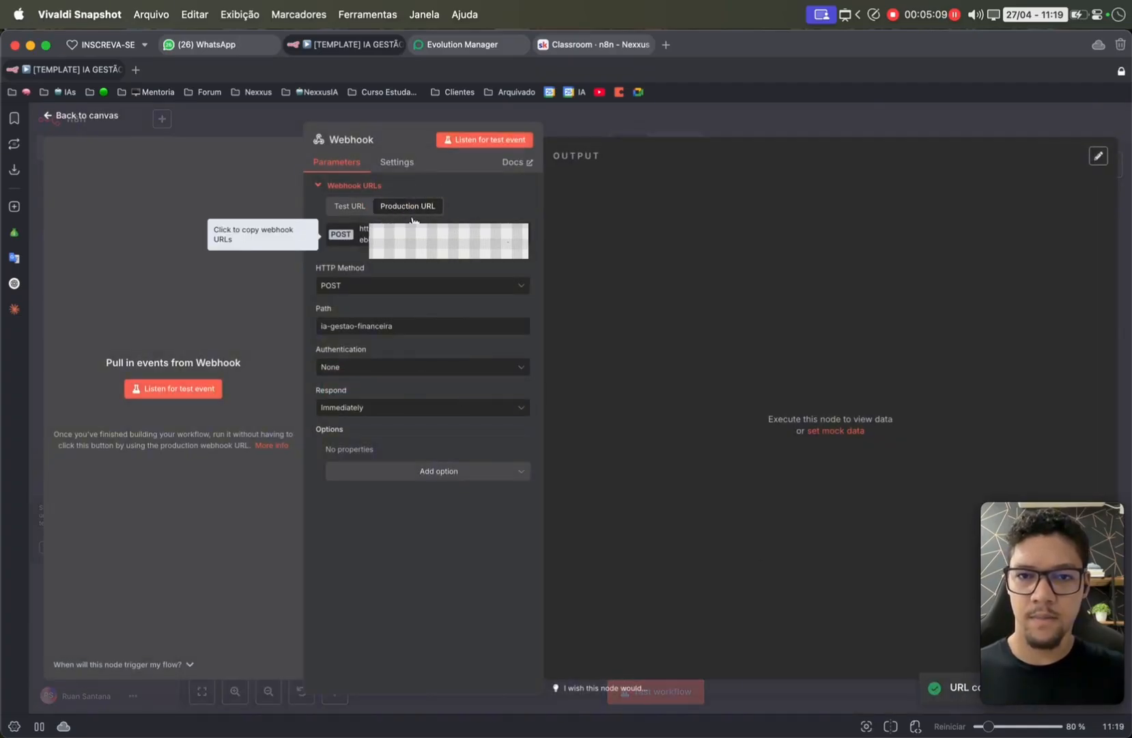
click(477, 39)
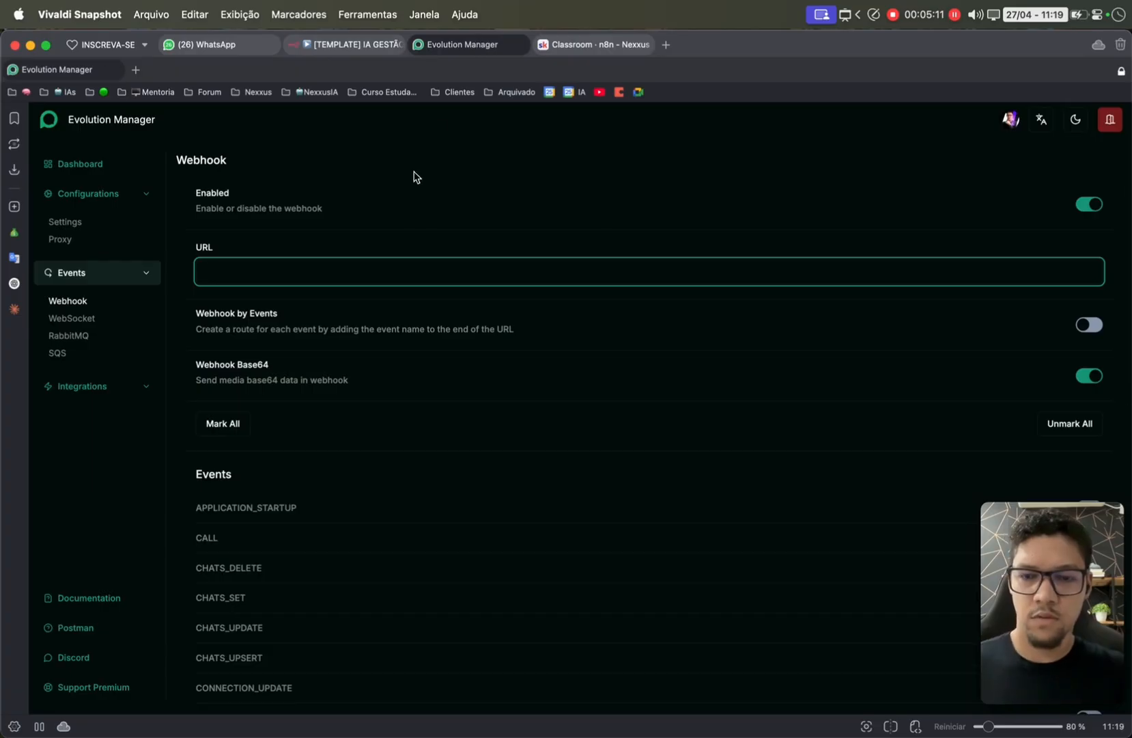
key(super+v)
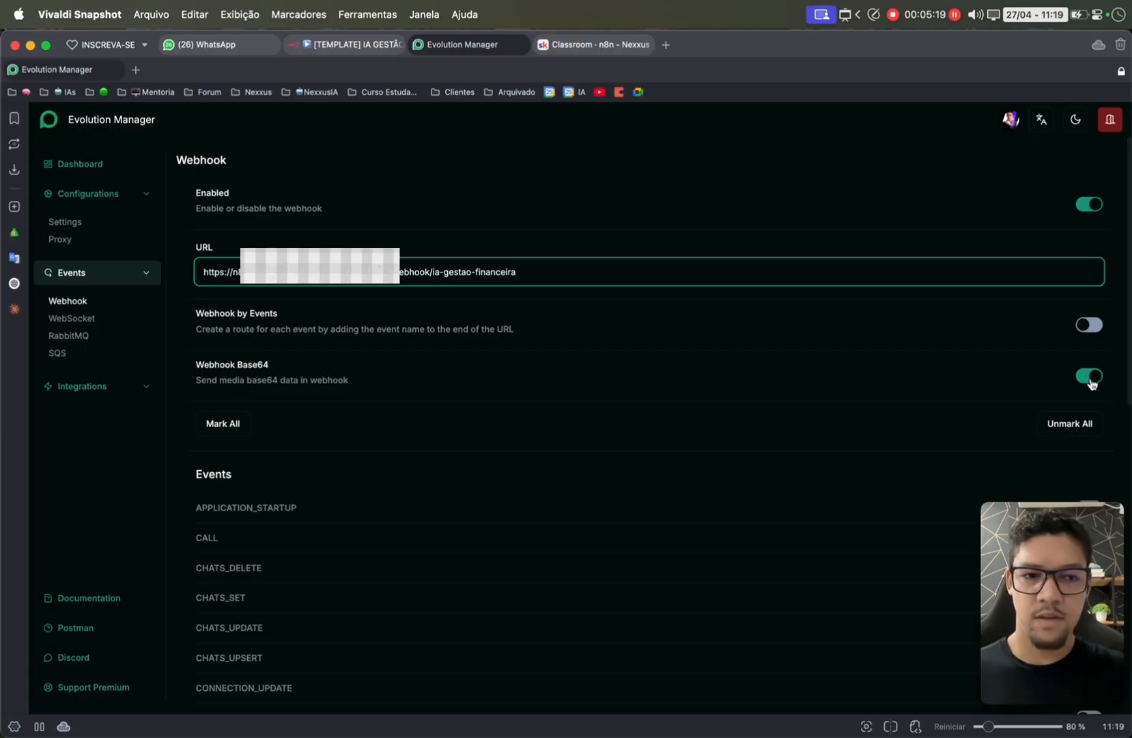
- Move the camera window away from the event switches and save the nexxusacademy instance's webhook configuration
scroll(1088, 384, down, 10)
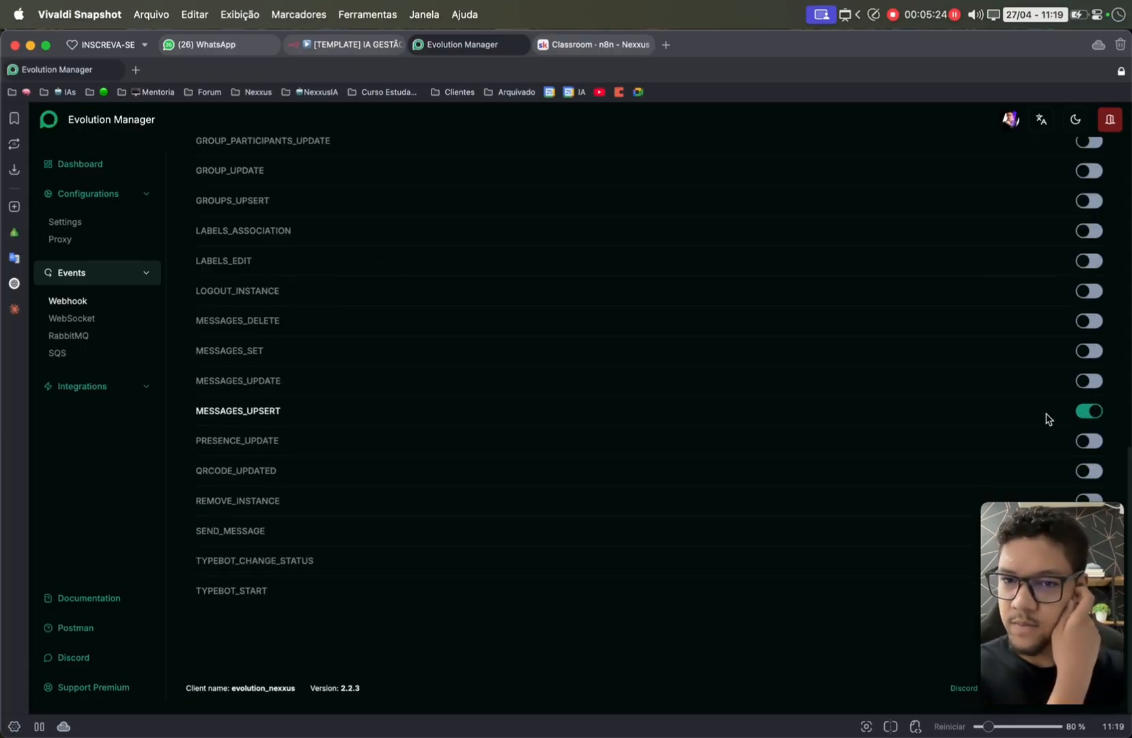
drag(1021, 519, 867, 455)
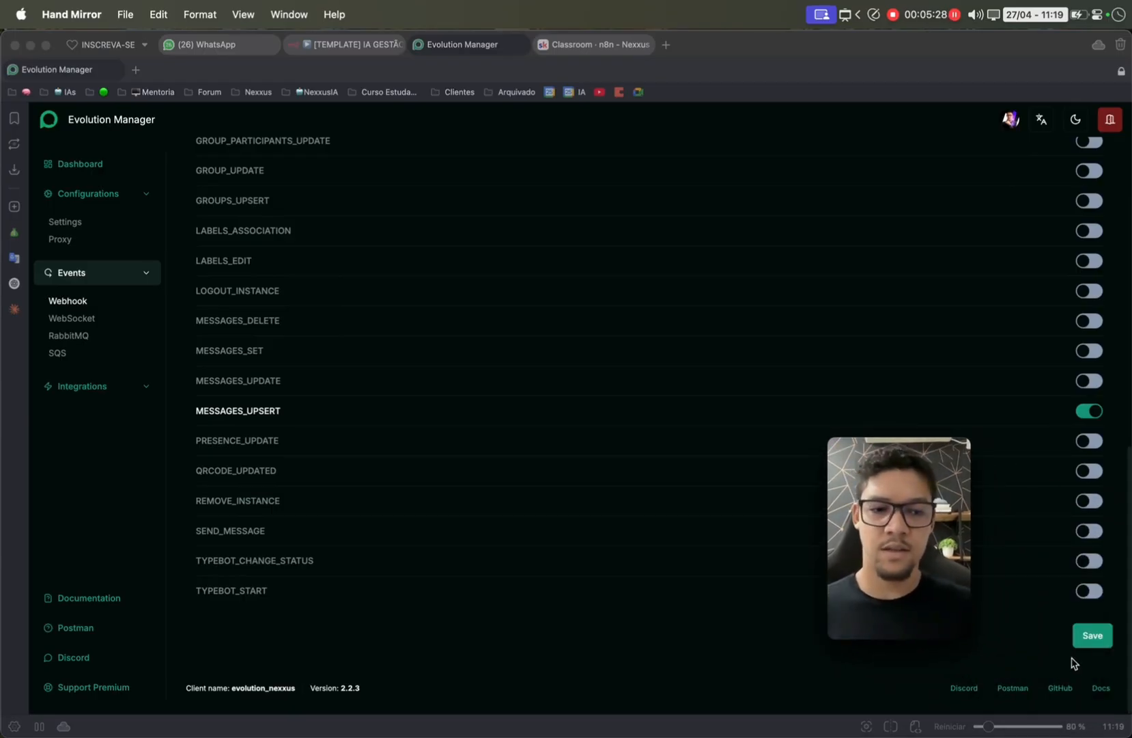
click(1093, 637)
click(1093, 636)
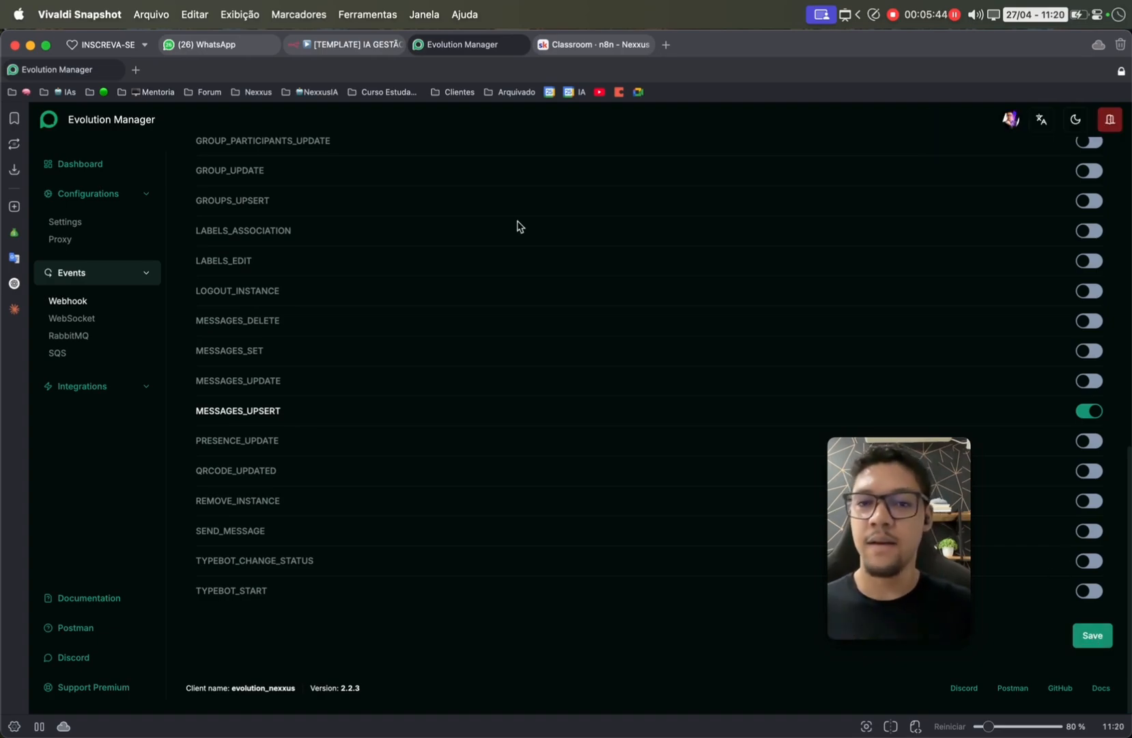
- Switch back to the n8n workflow, save it and open its executions list
click(342, 44)
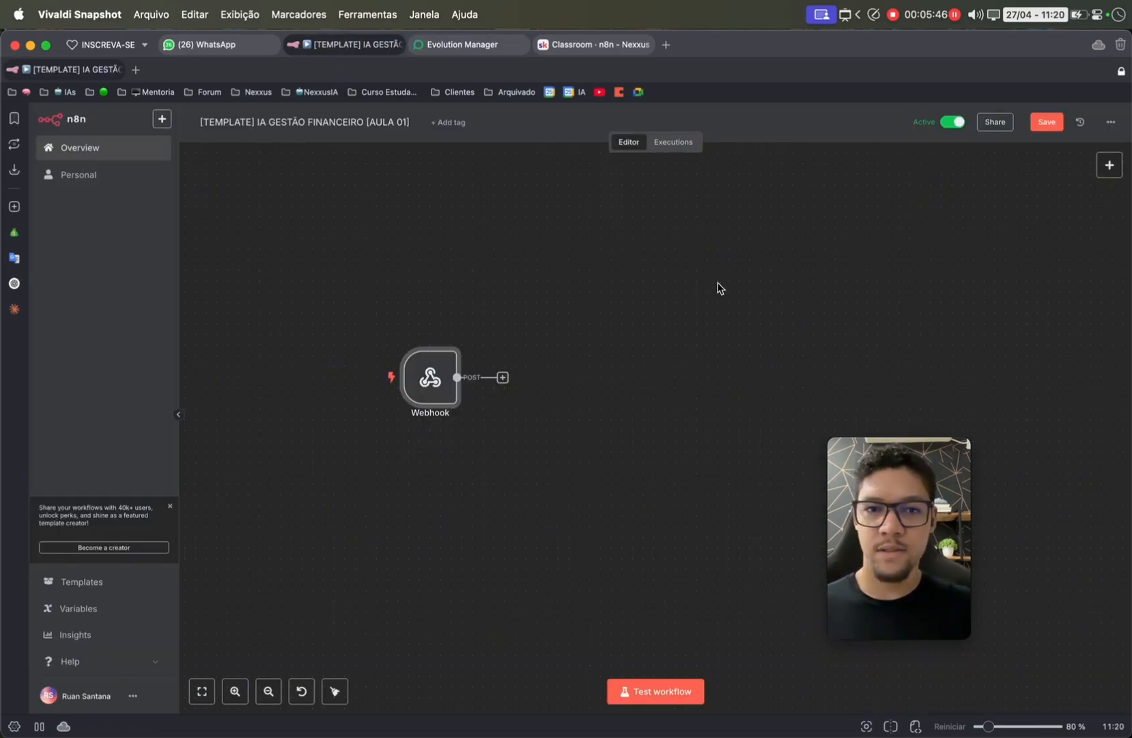
click(1047, 122)
click(669, 144)
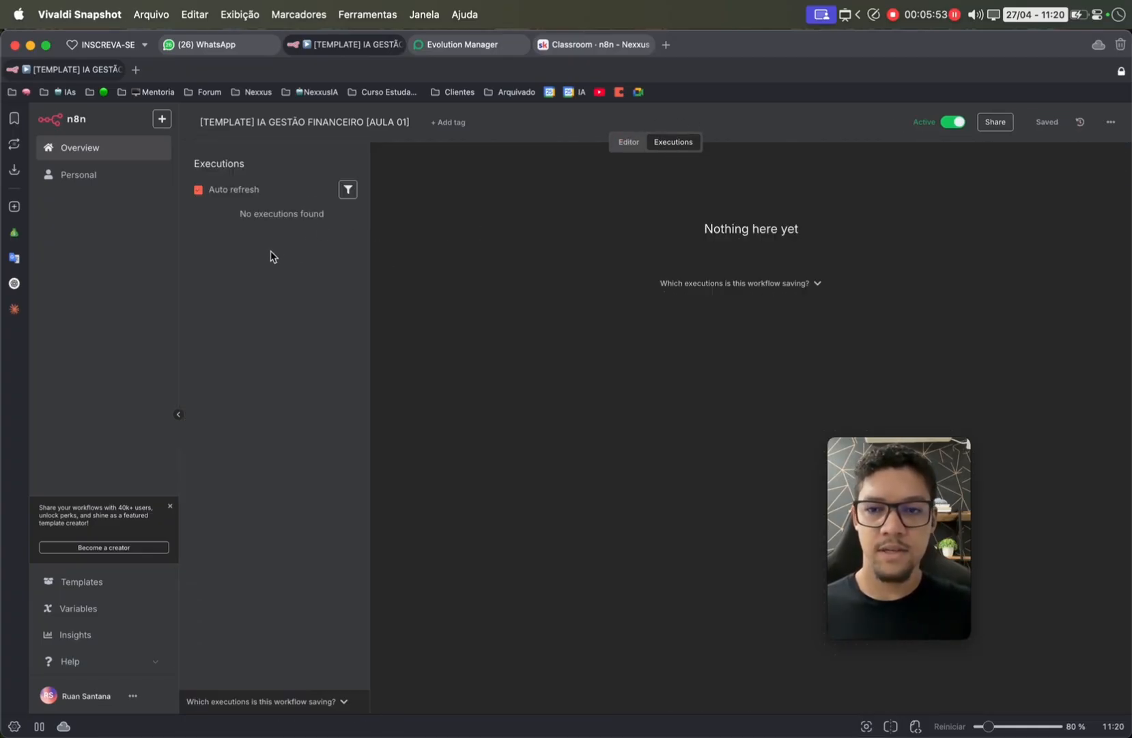
- Send the test message "bom dia" in the open WhatsApp chat and move the camera window away from it
click(205, 46)
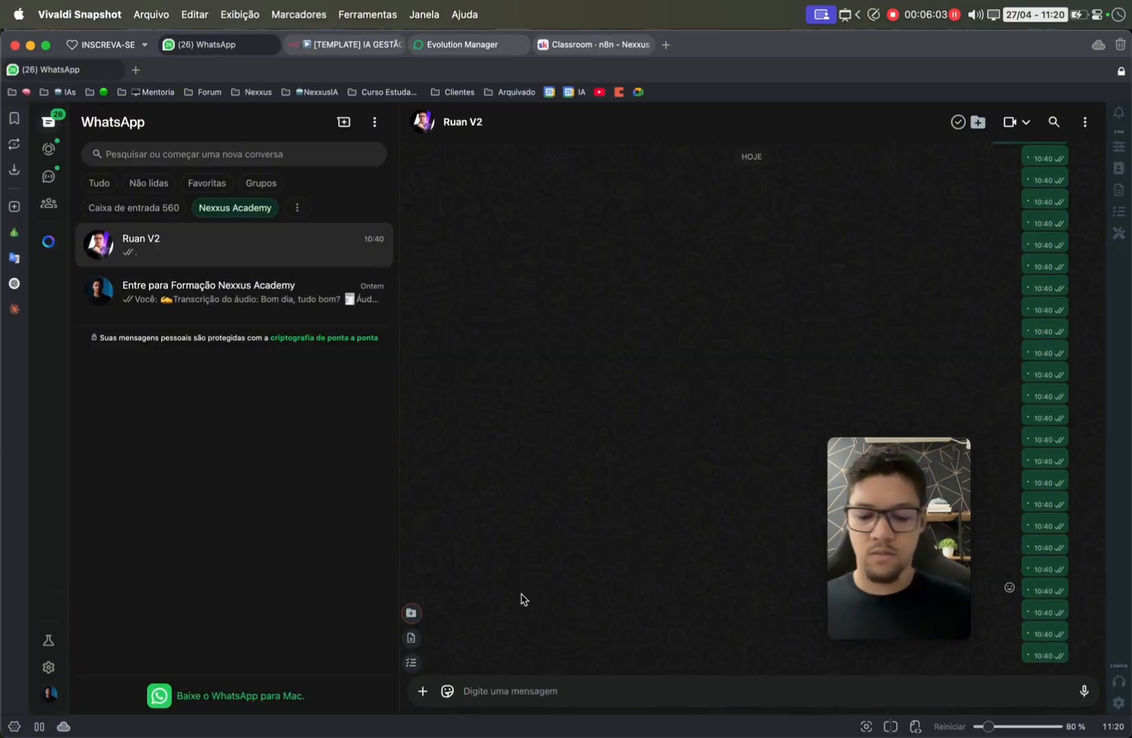
text(bom dia)
key(Return)
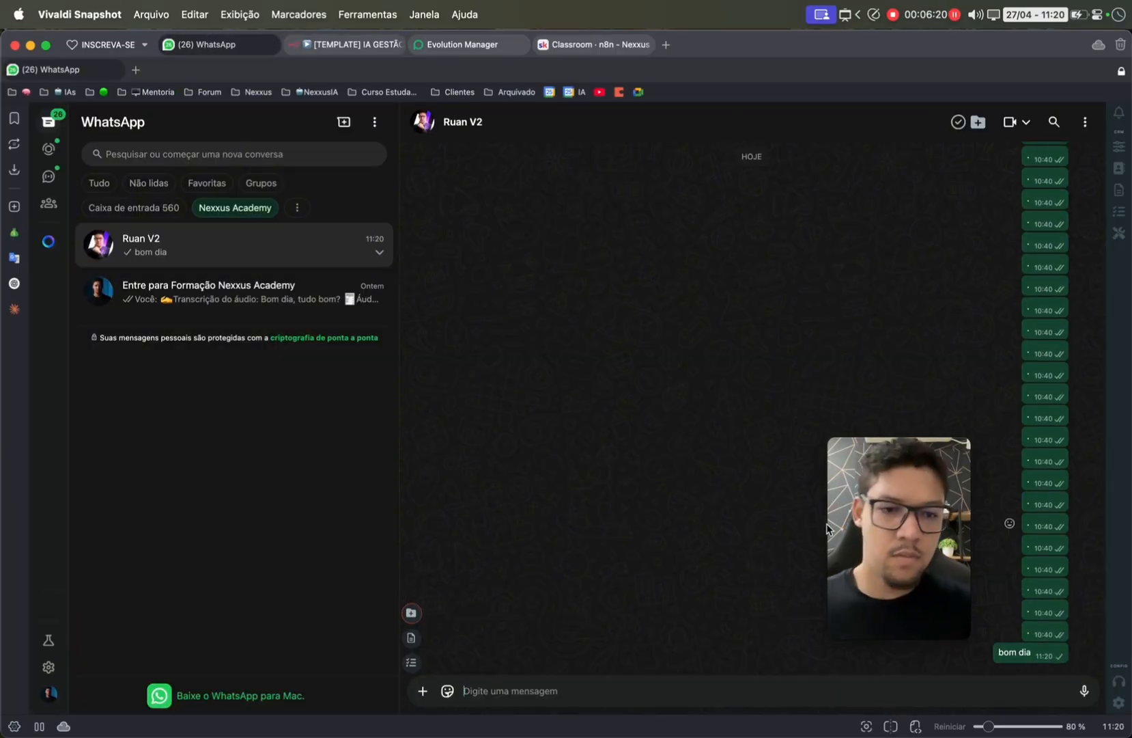
click(875, 532)
drag(875, 532, 1028, 408)
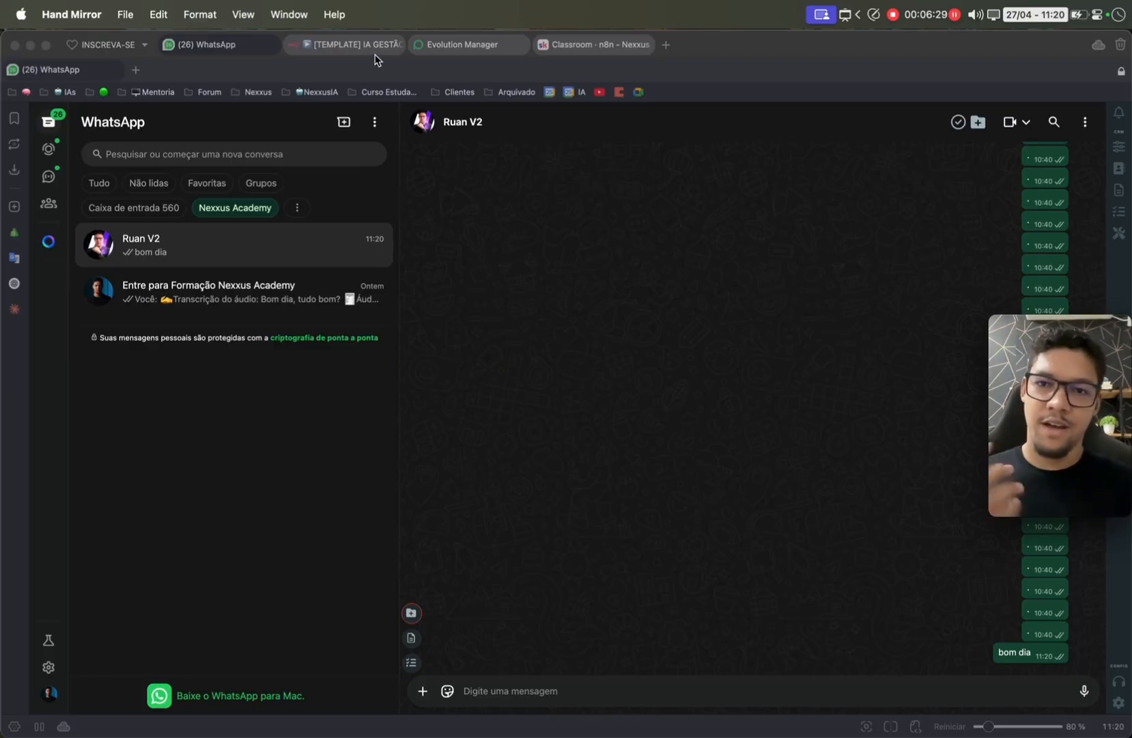
- Switch back to the n8n workflow's executions and unstack the browser tabs
click(354, 46)
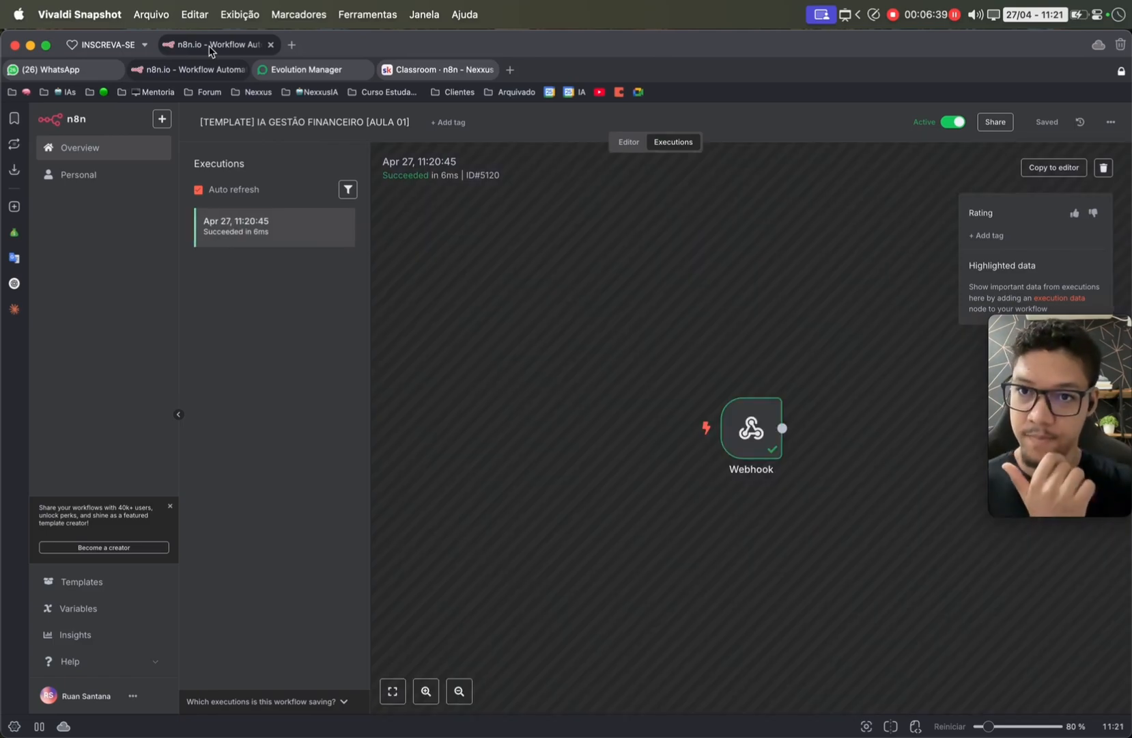
right_click(211, 46)
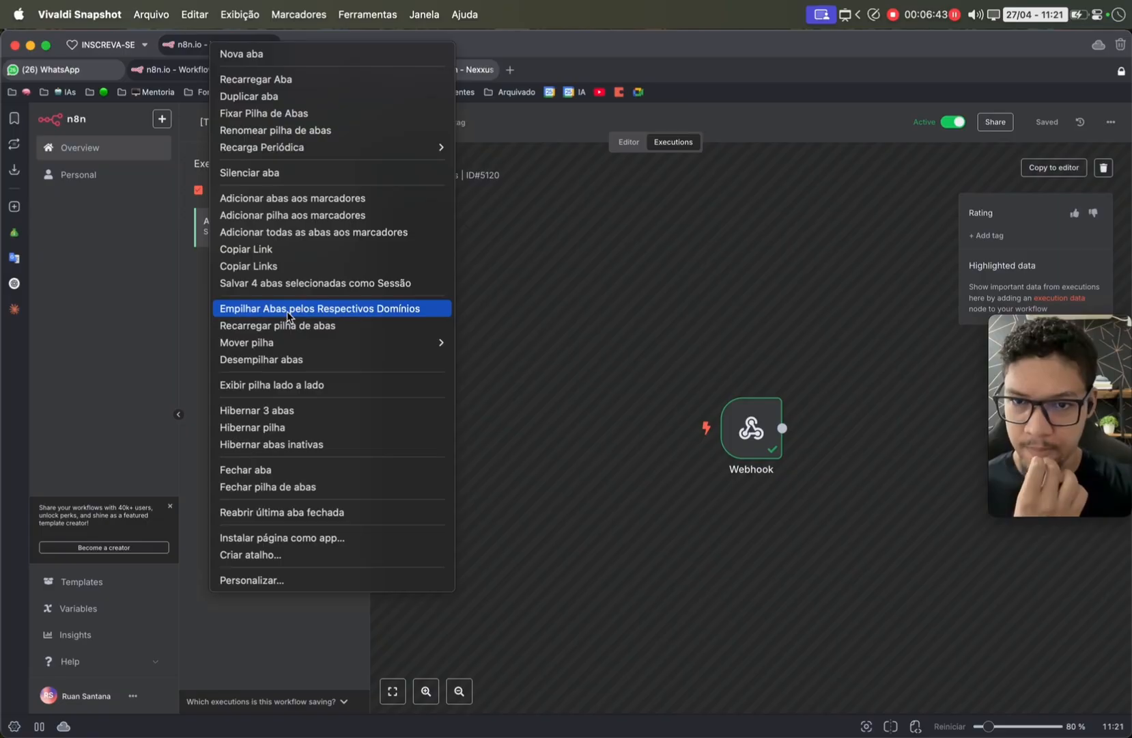
click(288, 360)
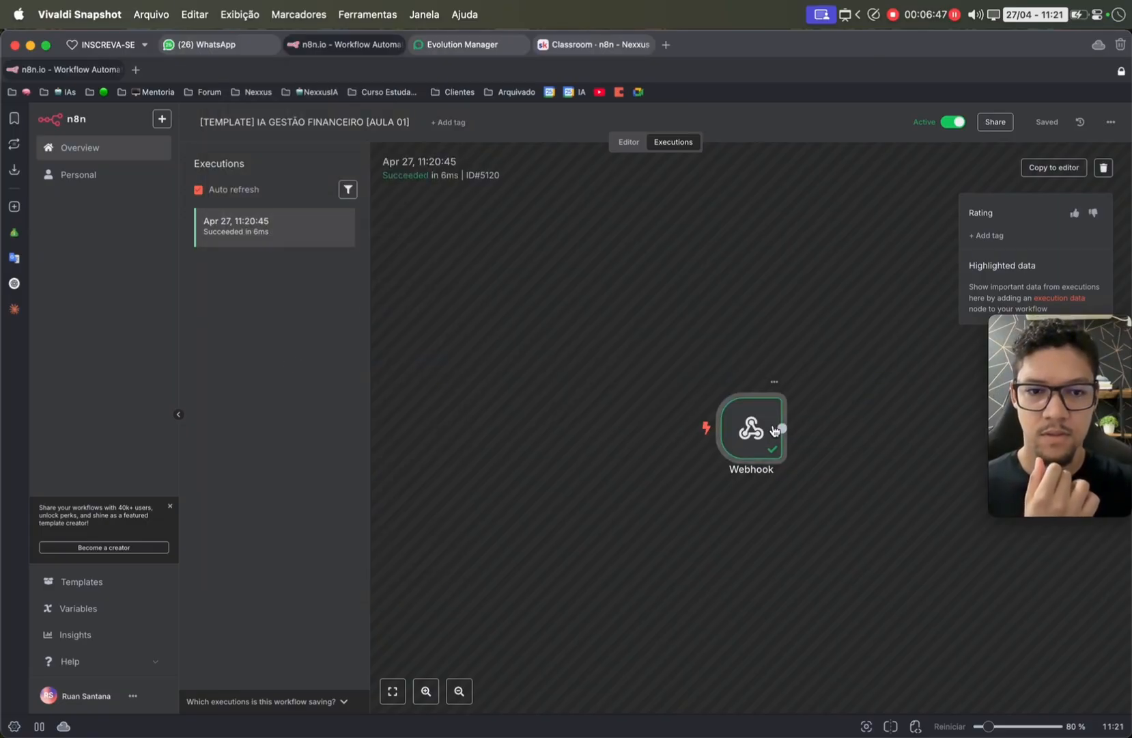
- Copy the successful execution's data into the editor, review the Webhook output against the WhatsApp chat and return to the canvas
scroll(768, 432, right, 5)
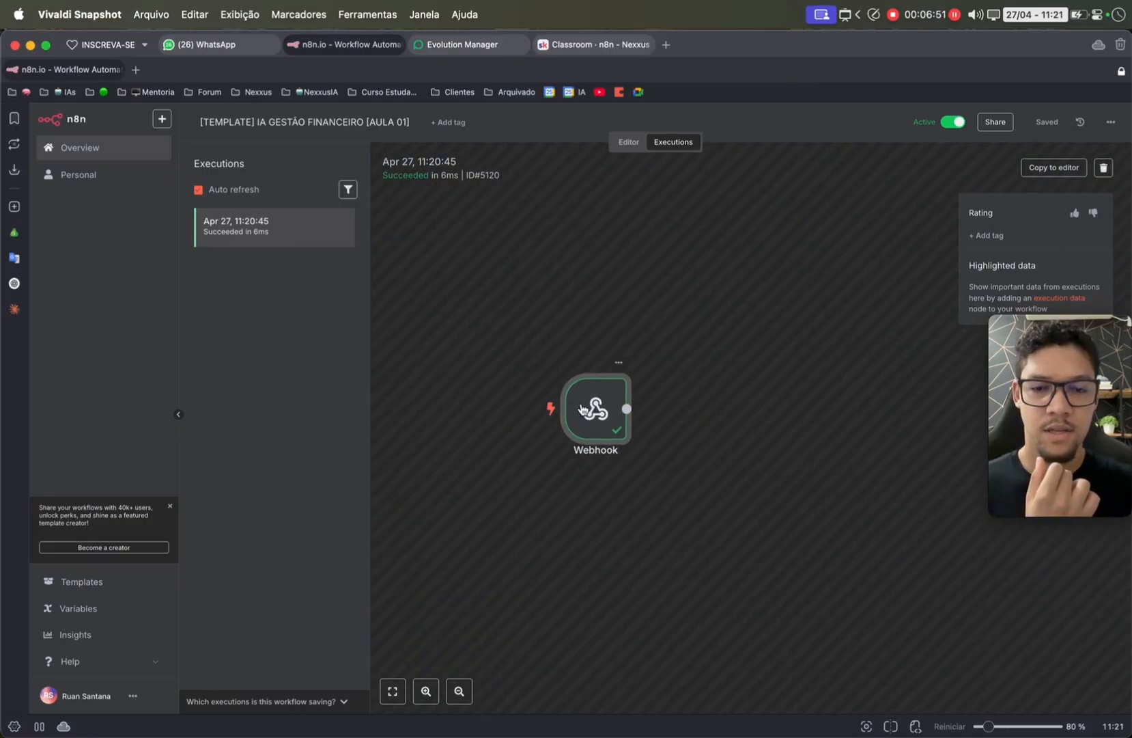
click(1038, 173)
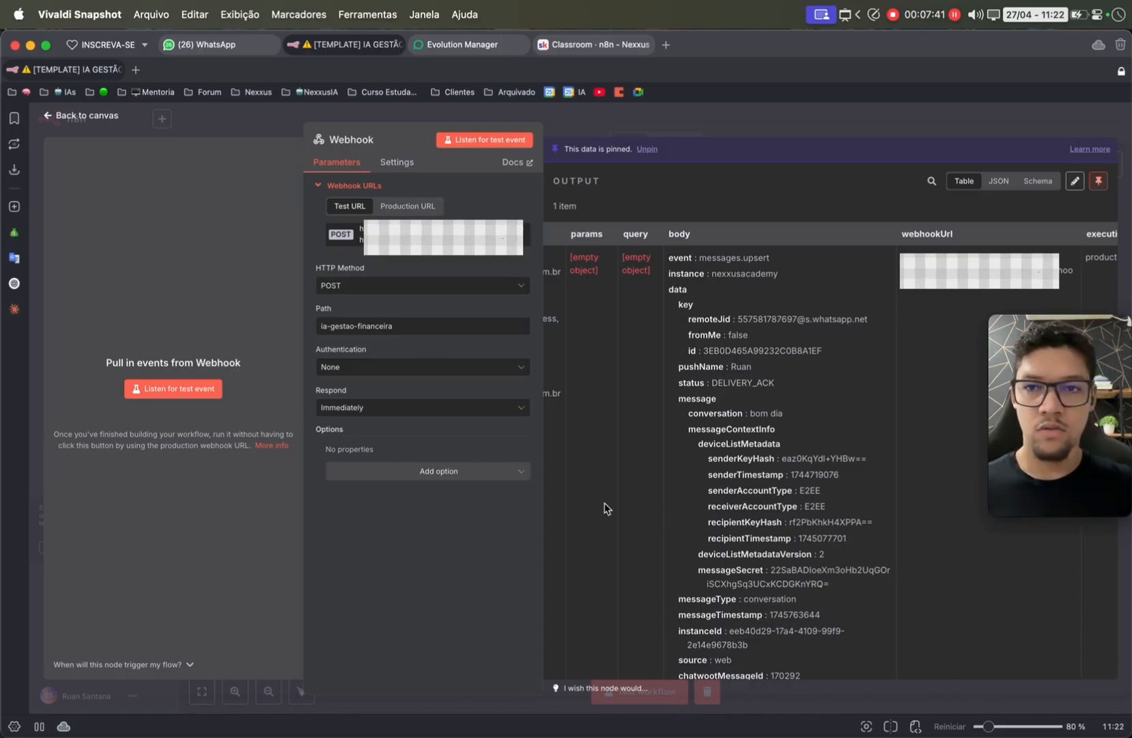
click(225, 43)
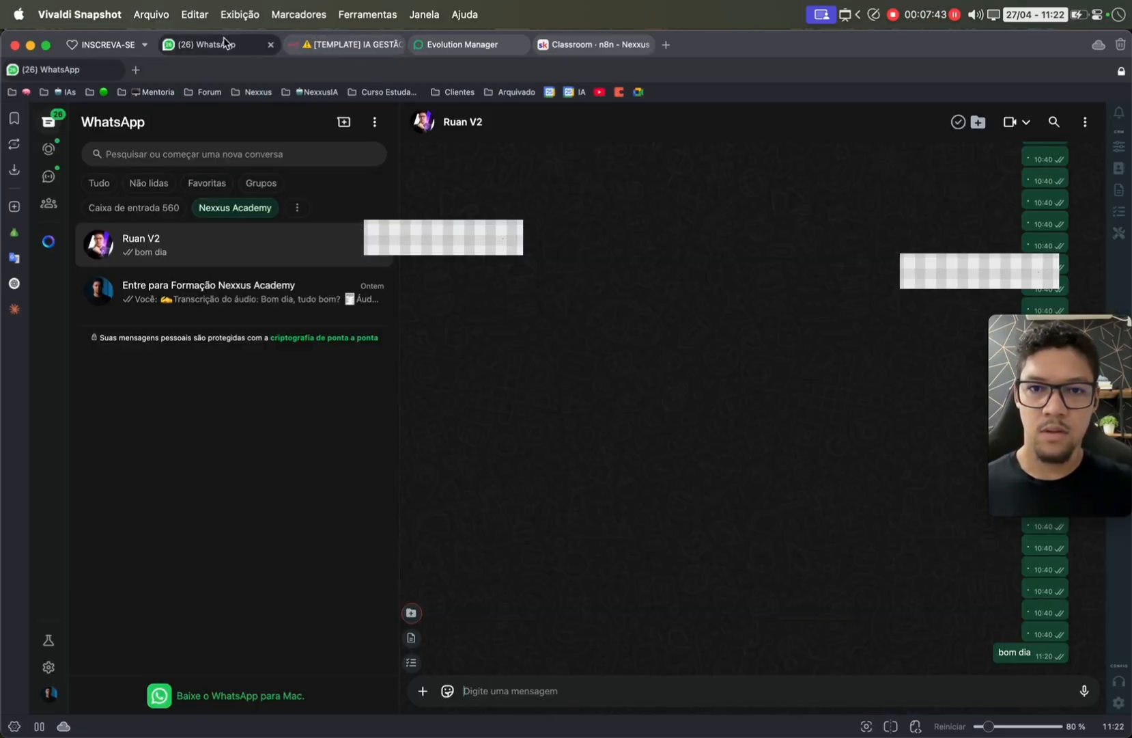
click(325, 46)
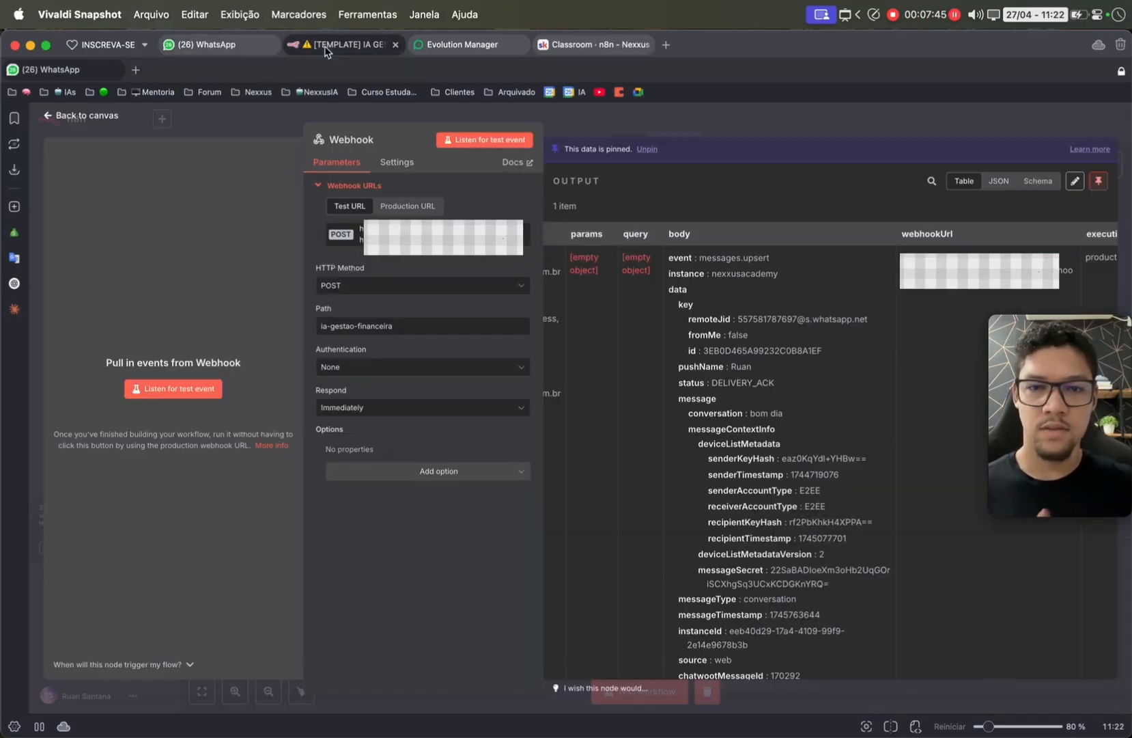
click(608, 133)
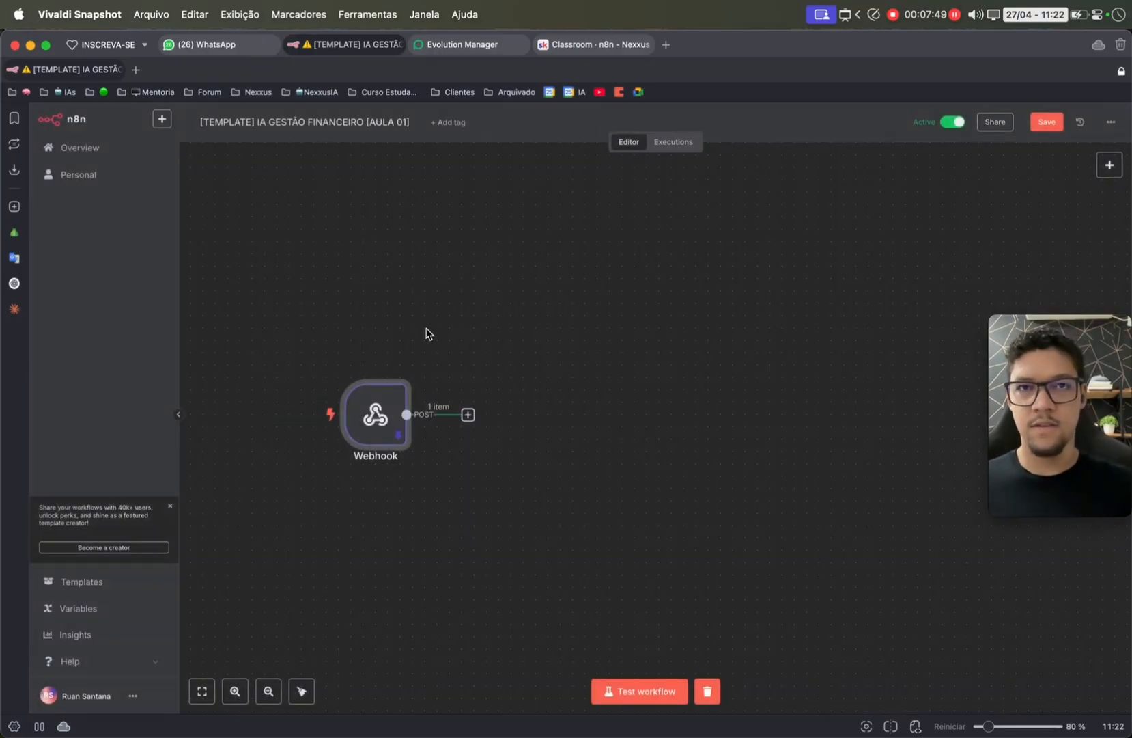
- Add an Edit Fields (Set) node after the Webhook node and a second one after it
scroll(488, 348, down, 2)
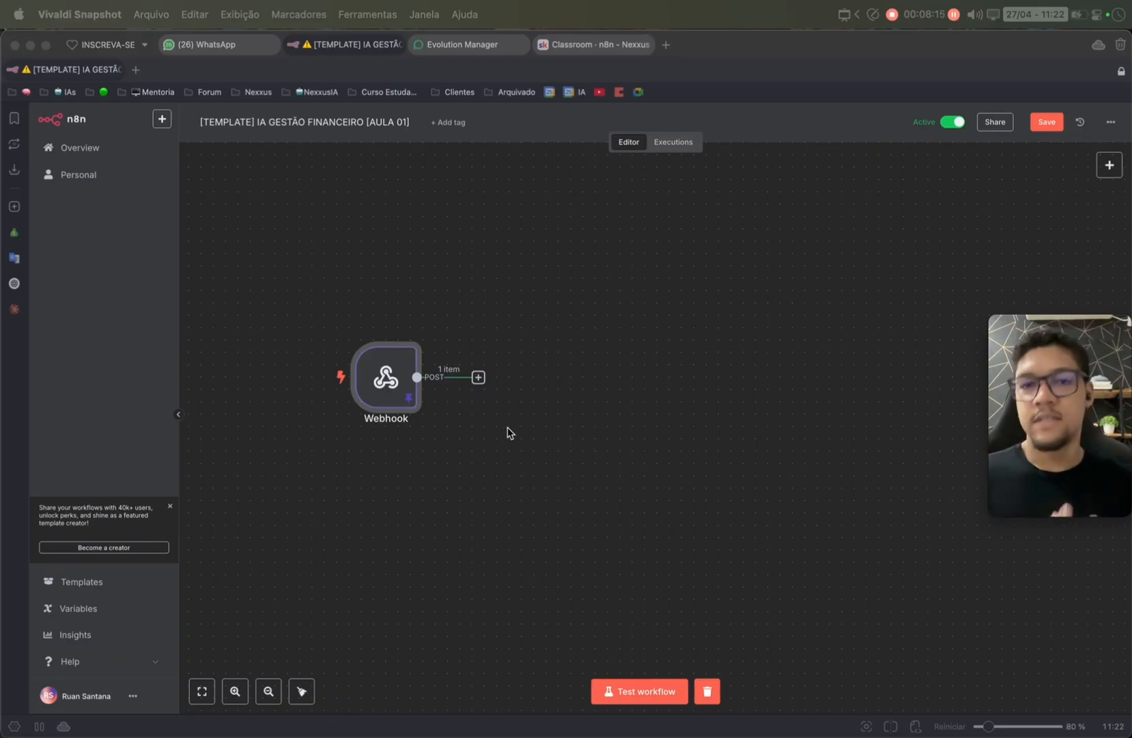
click(478, 377)
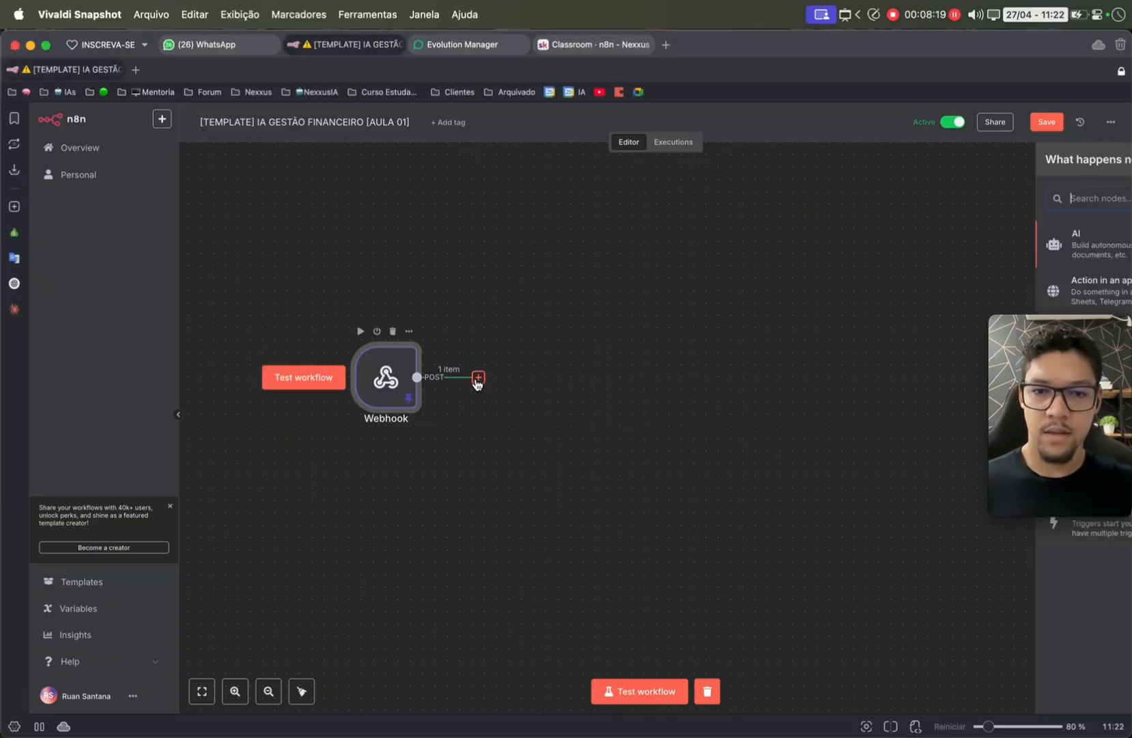
text(fiel)
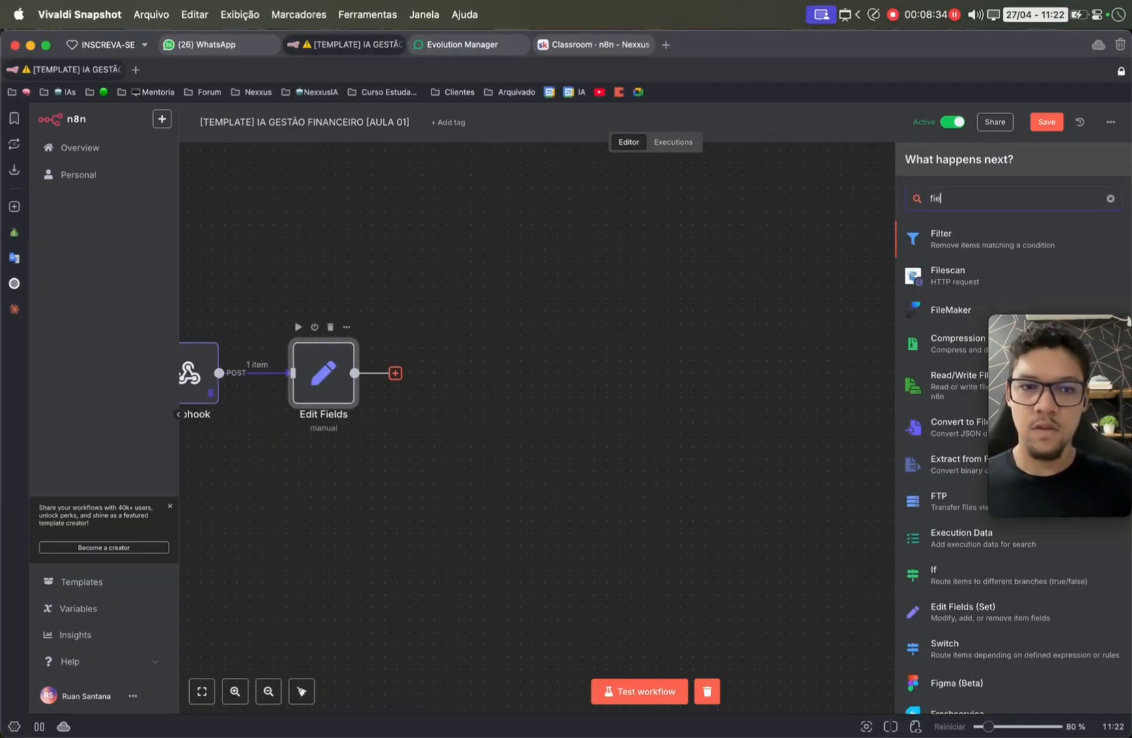
text(l)
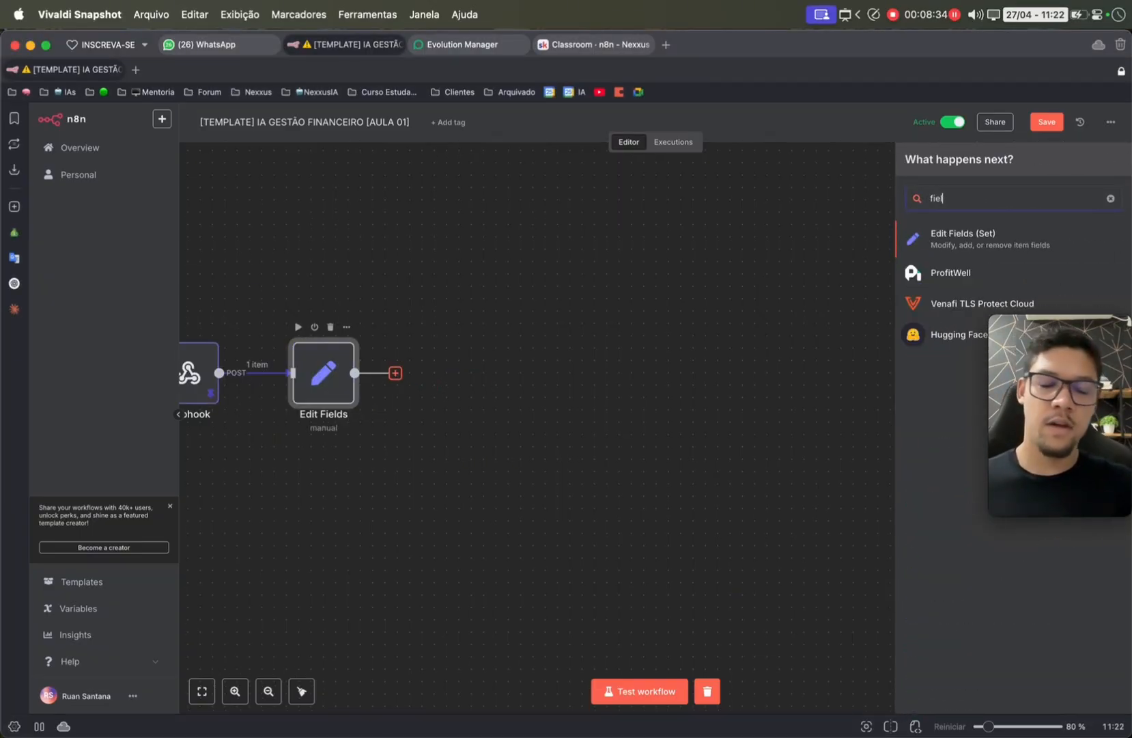
key(Return)
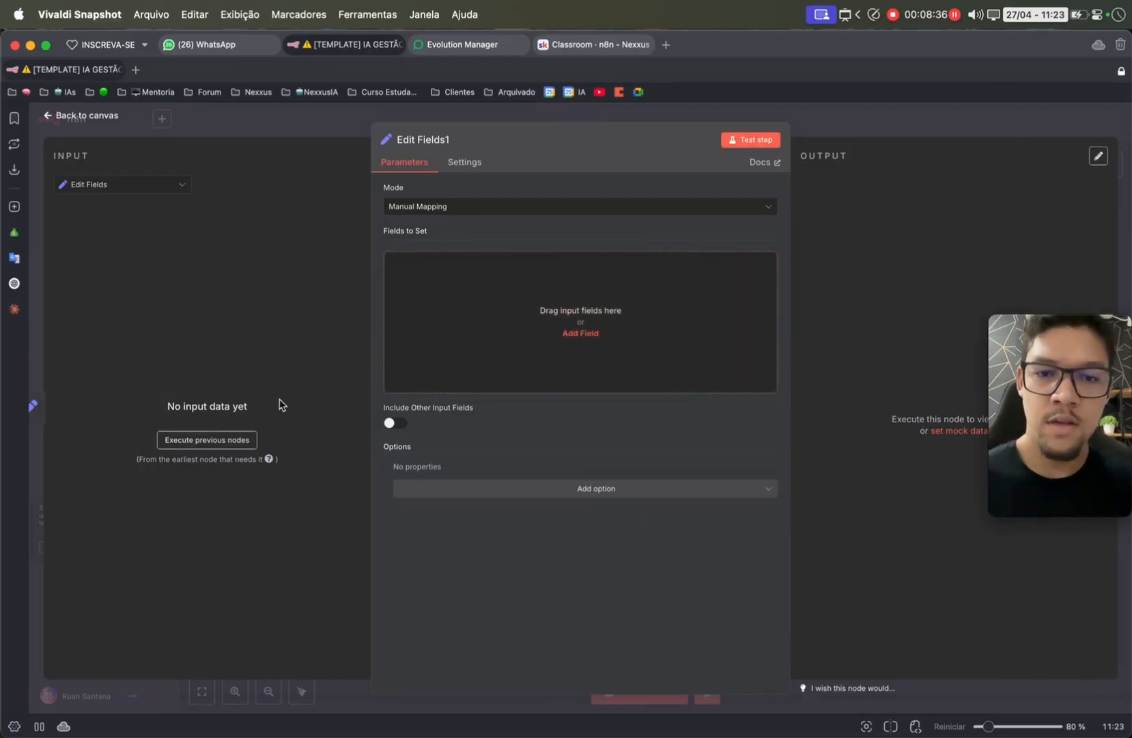
click(497, 332)
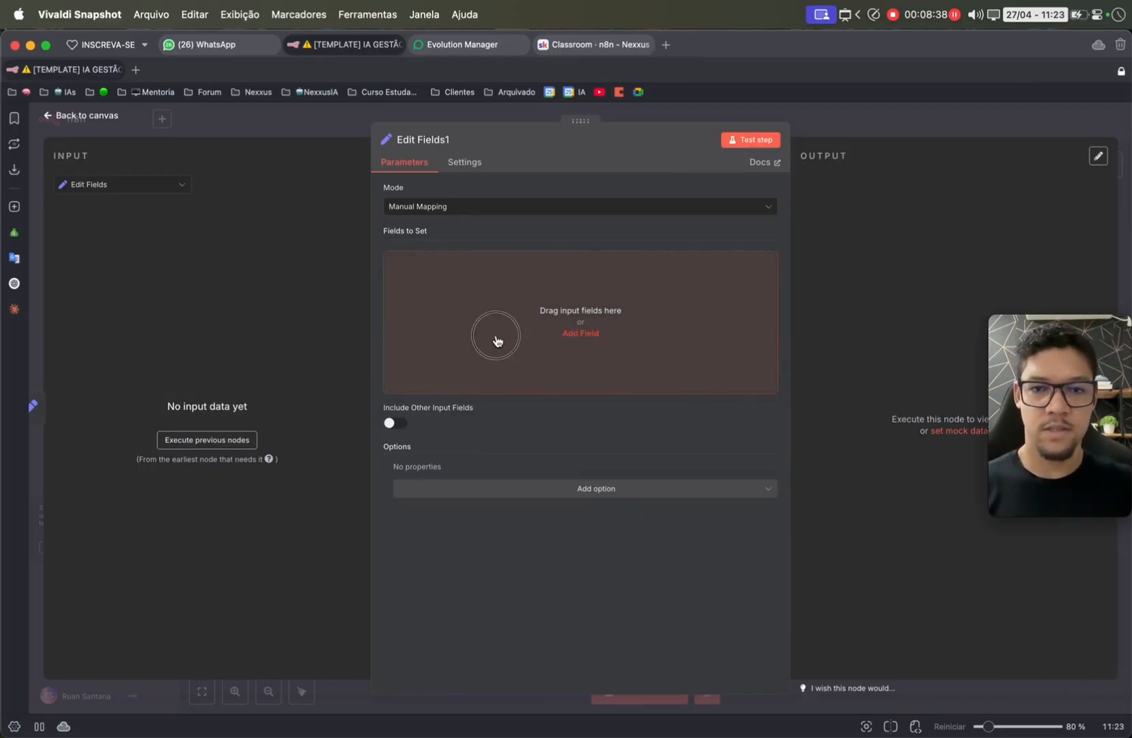
click(425, 265)
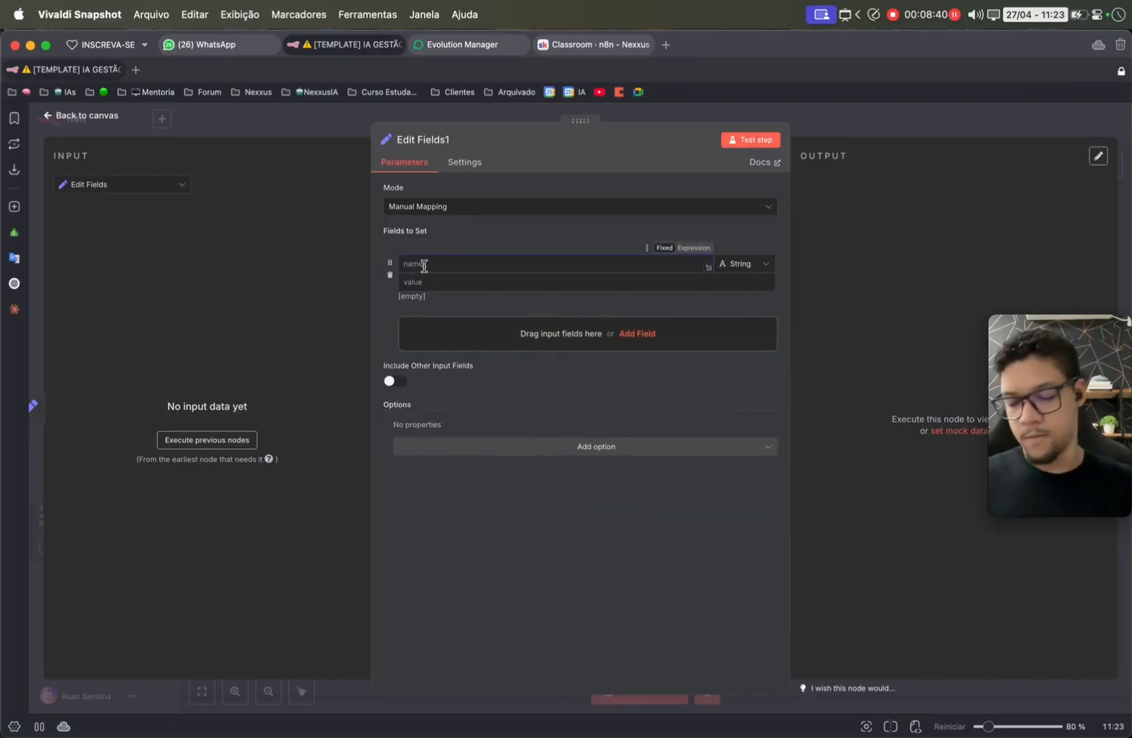
text(telefone)
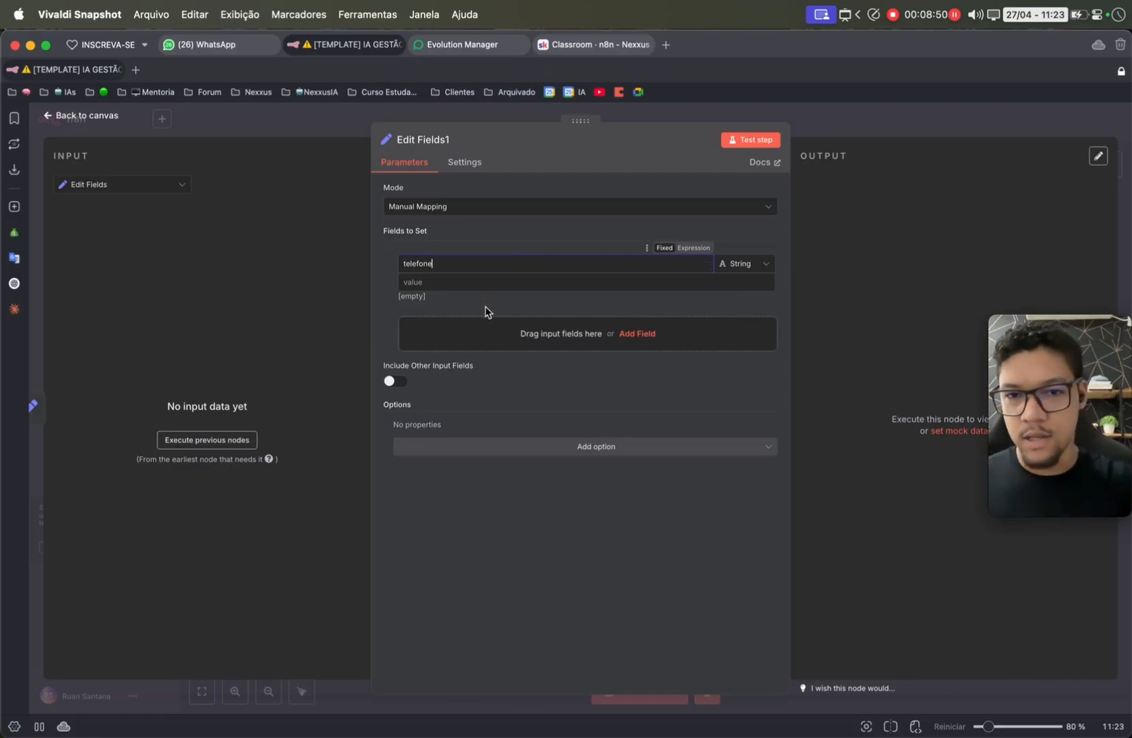
key(super+a)
key(BackSpace)
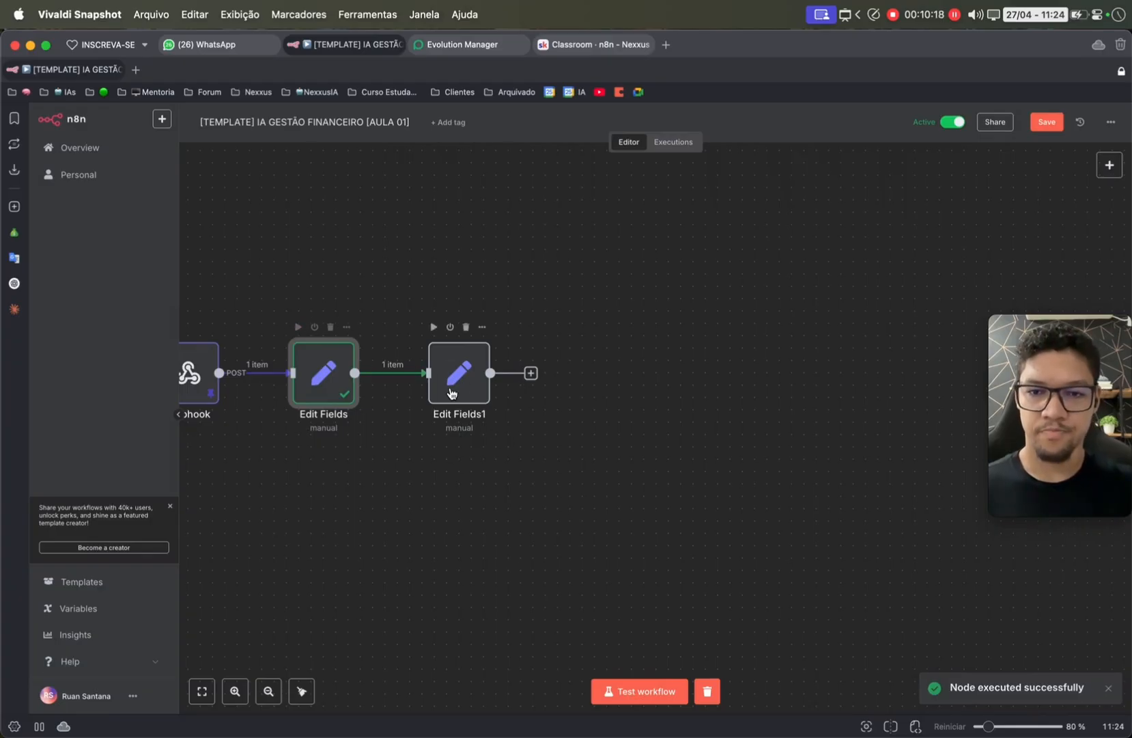
- Reopen the second Edit Fields node and remove its "numero" field
double_click(452, 392)
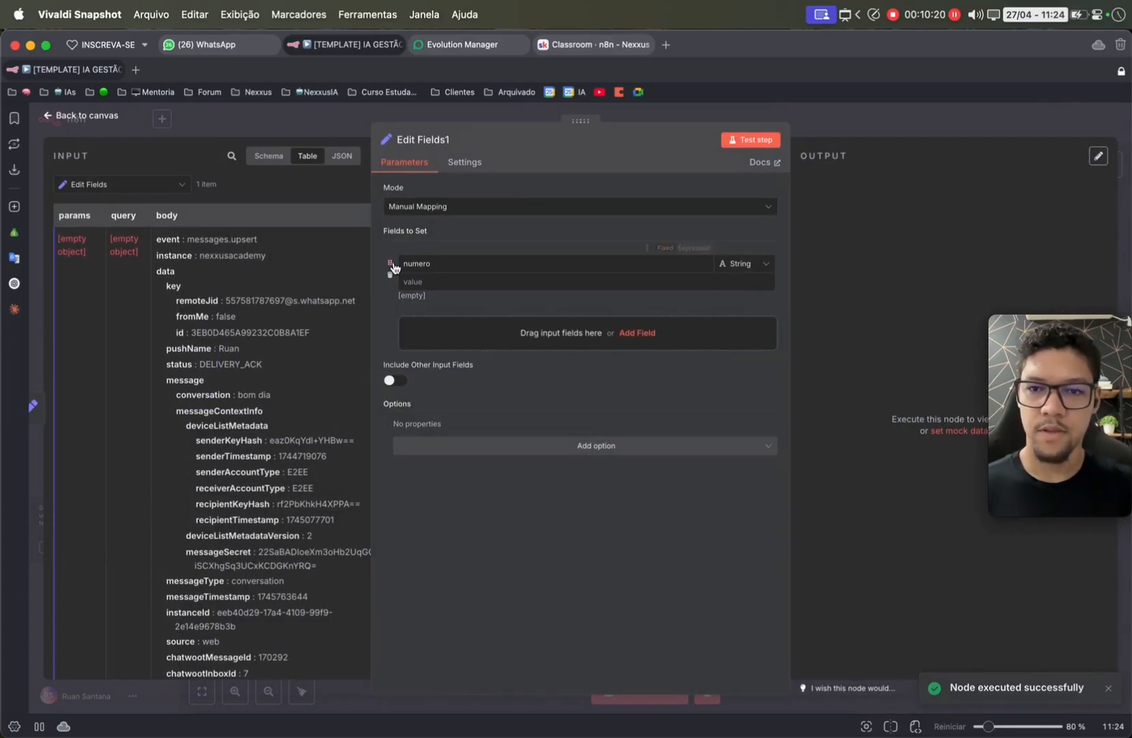
double_click(478, 259)
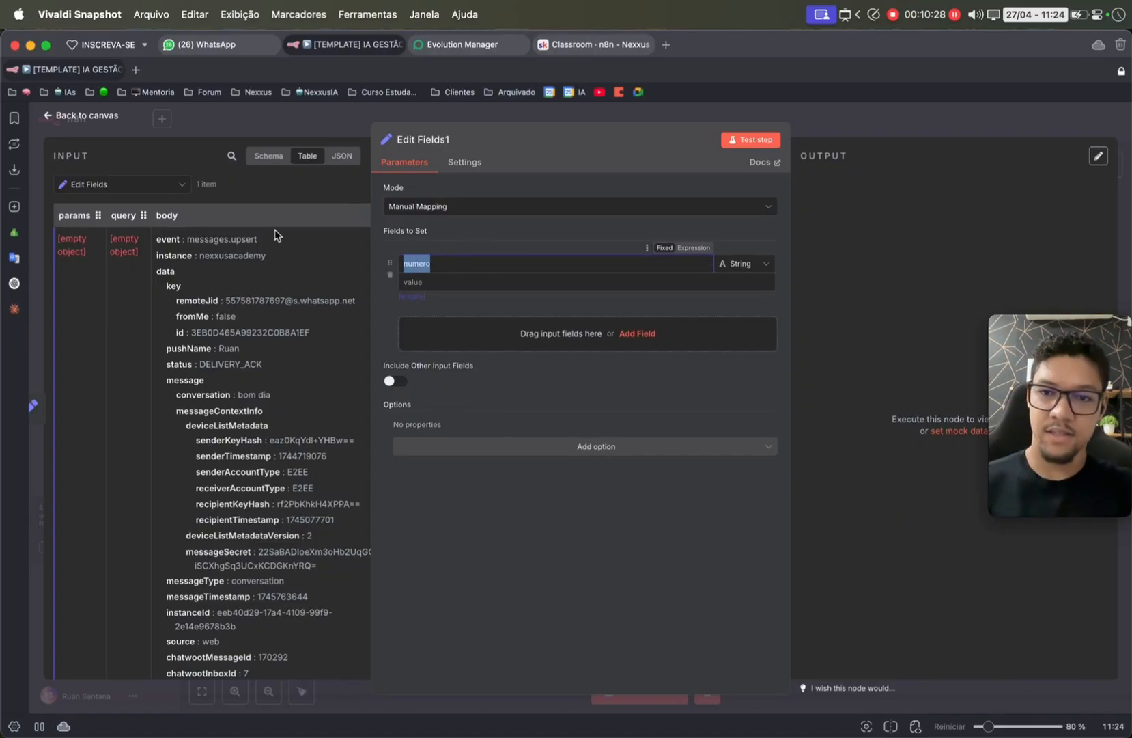
key(BackSpace)
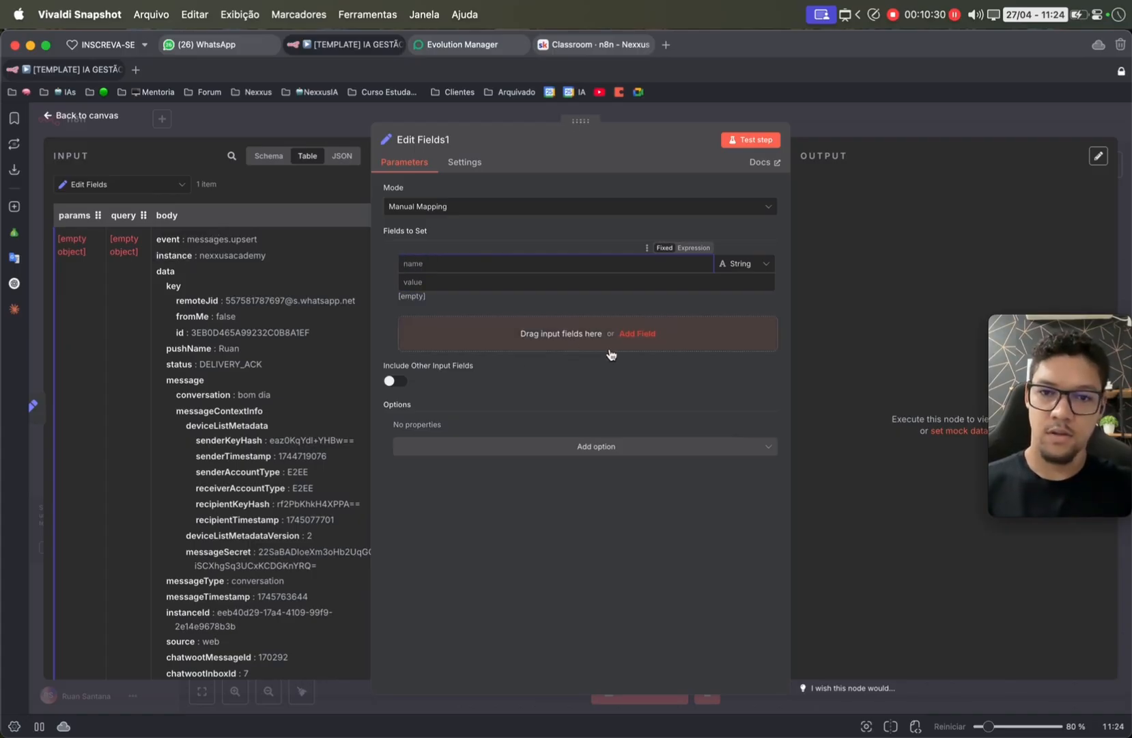
click(390, 277)
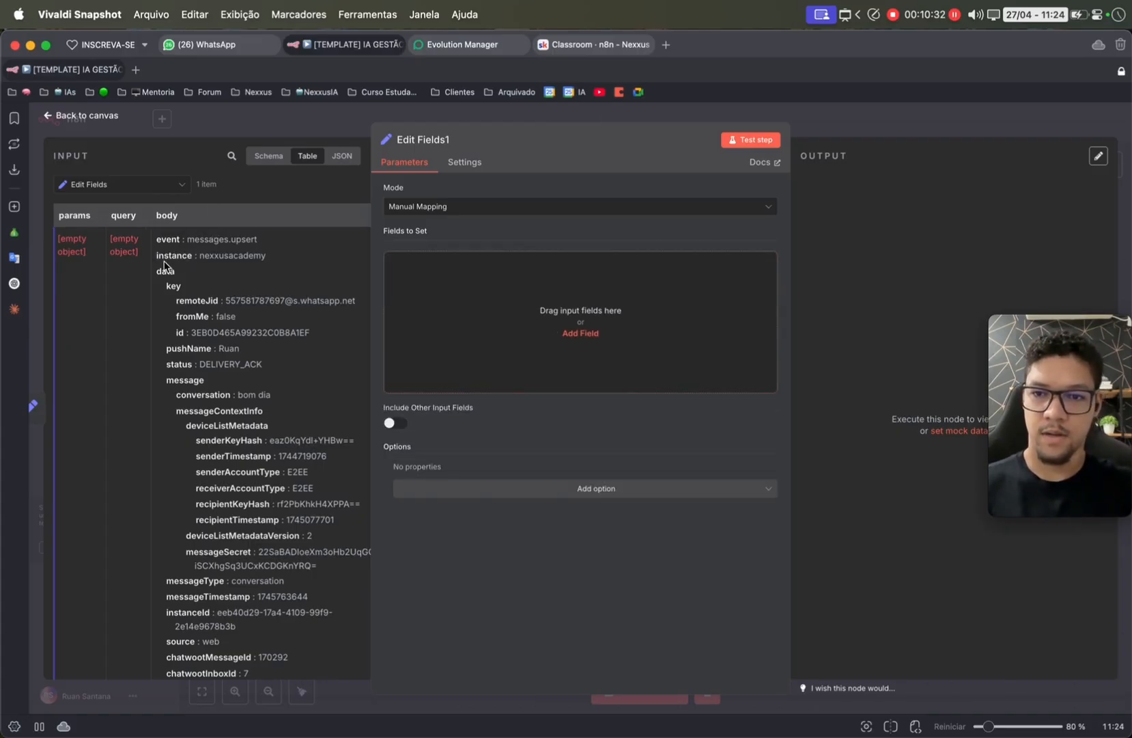
- Map the input's instance as body.instance and remoteJid as lead.telefone in the second Edit Fields node, and test the step
drag(166, 256, 439, 318)
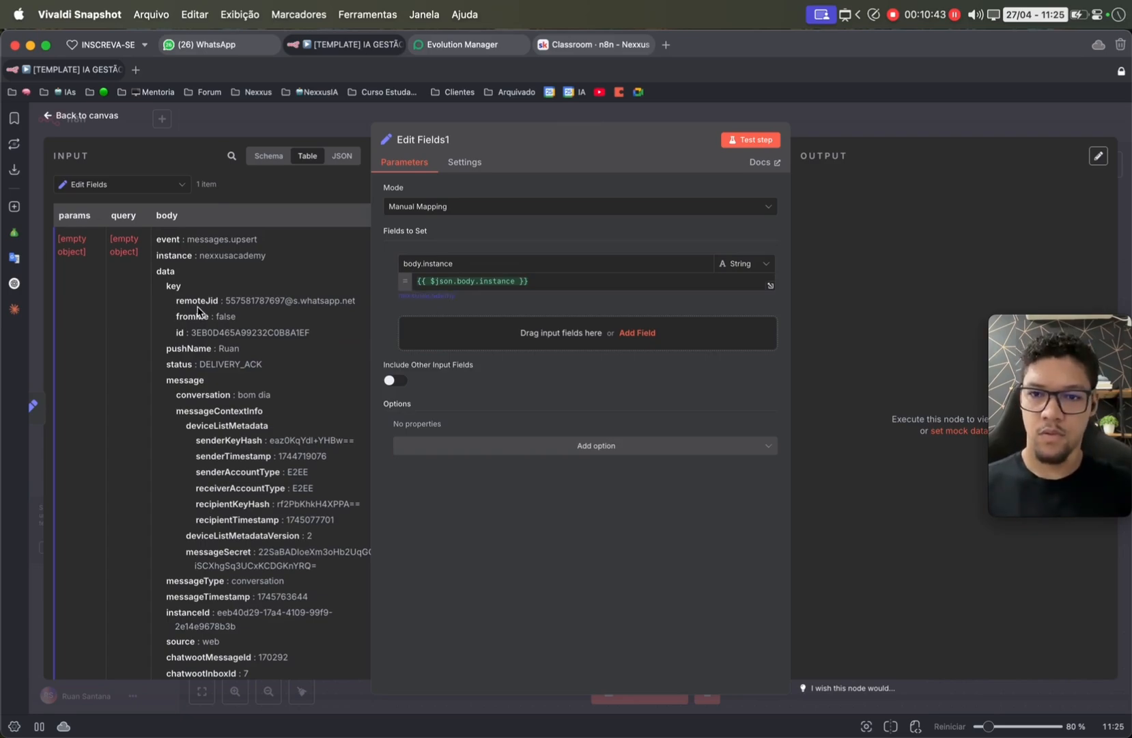
drag(196, 301, 437, 330)
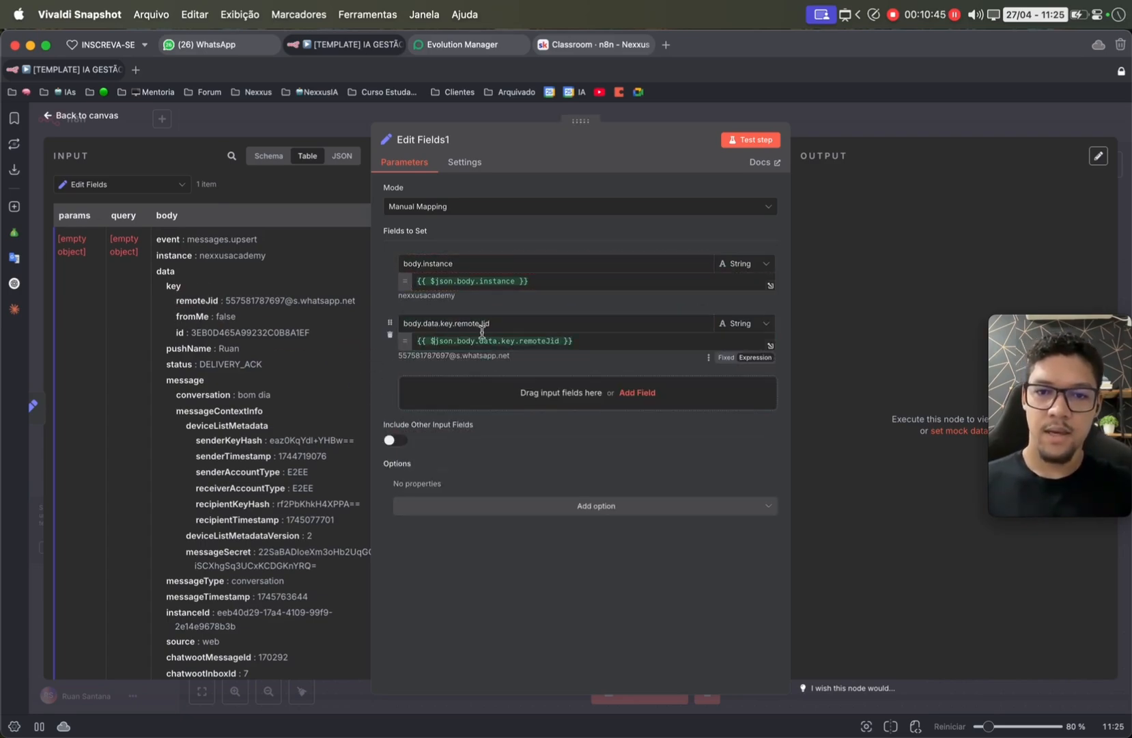
double_click(478, 326)
triple_click(479, 327)
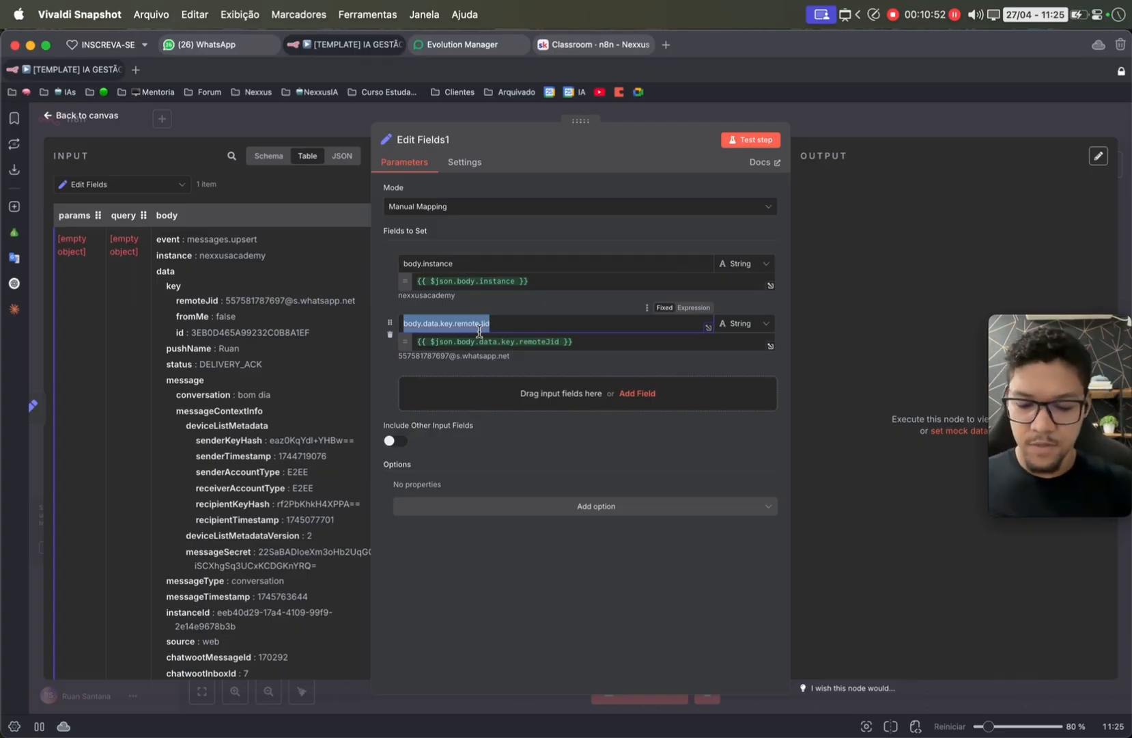
text(lead.telefone)
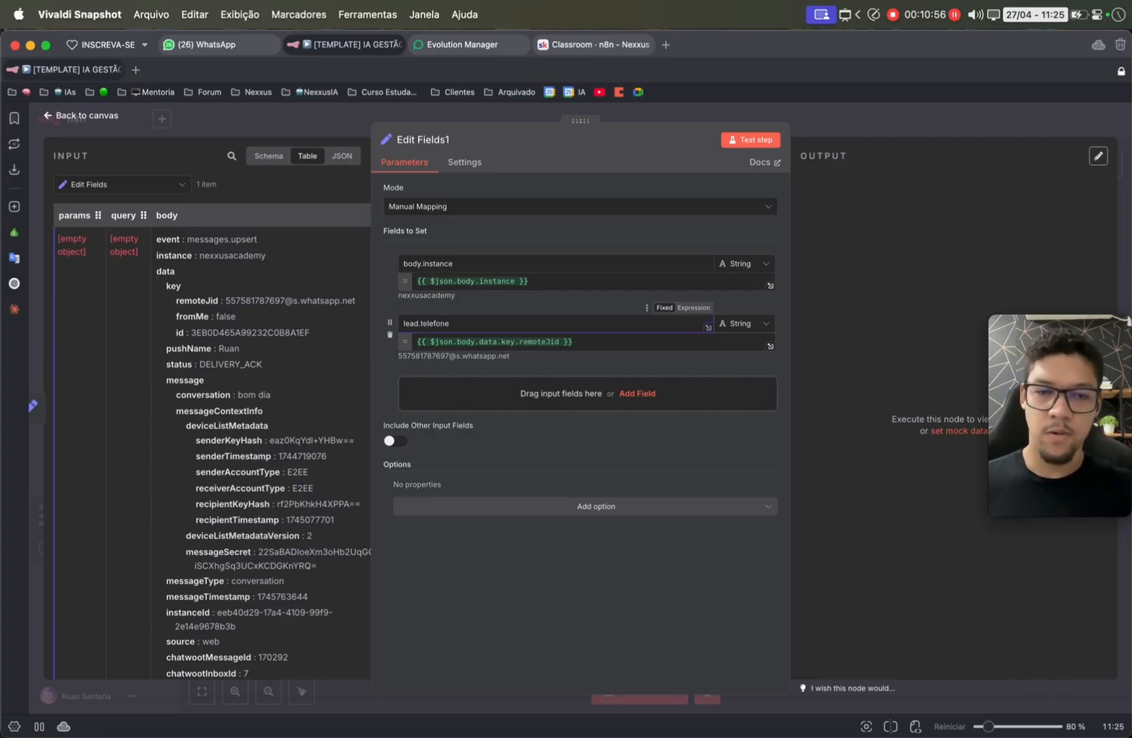
click(760, 136)
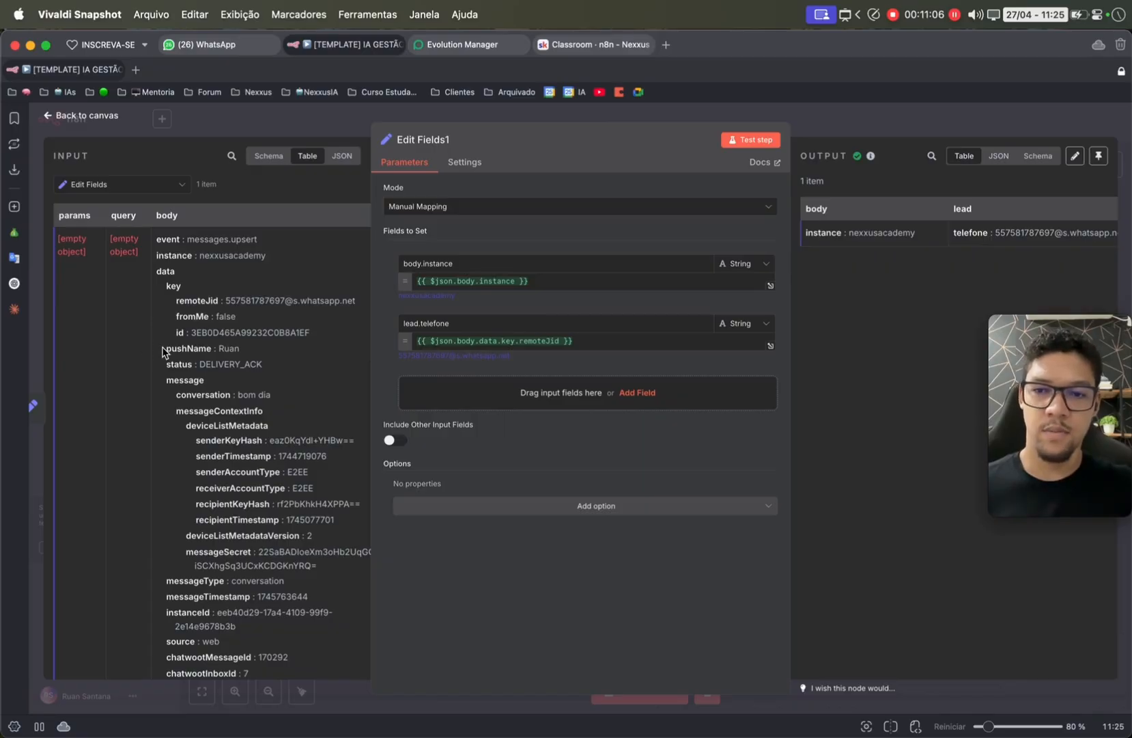
- Map the input's pushName to a new field named lead.nome and test the step
drag(163, 351, 418, 403)
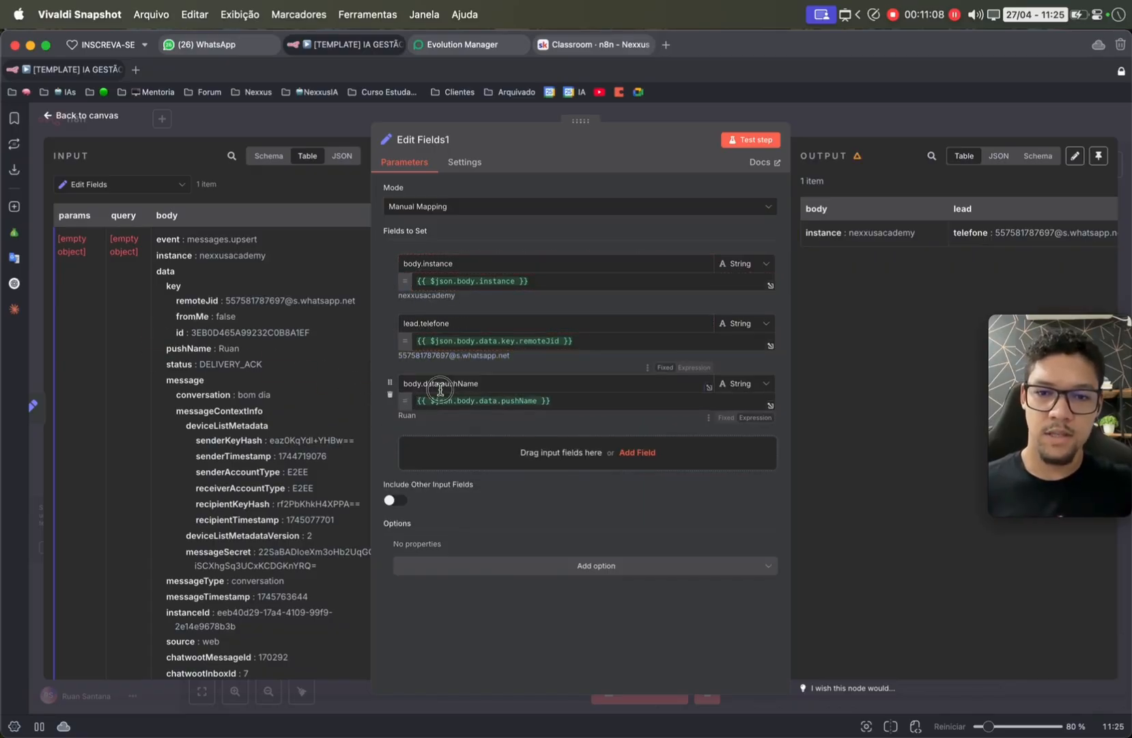
triple_click(440, 385)
text(lead.nome)
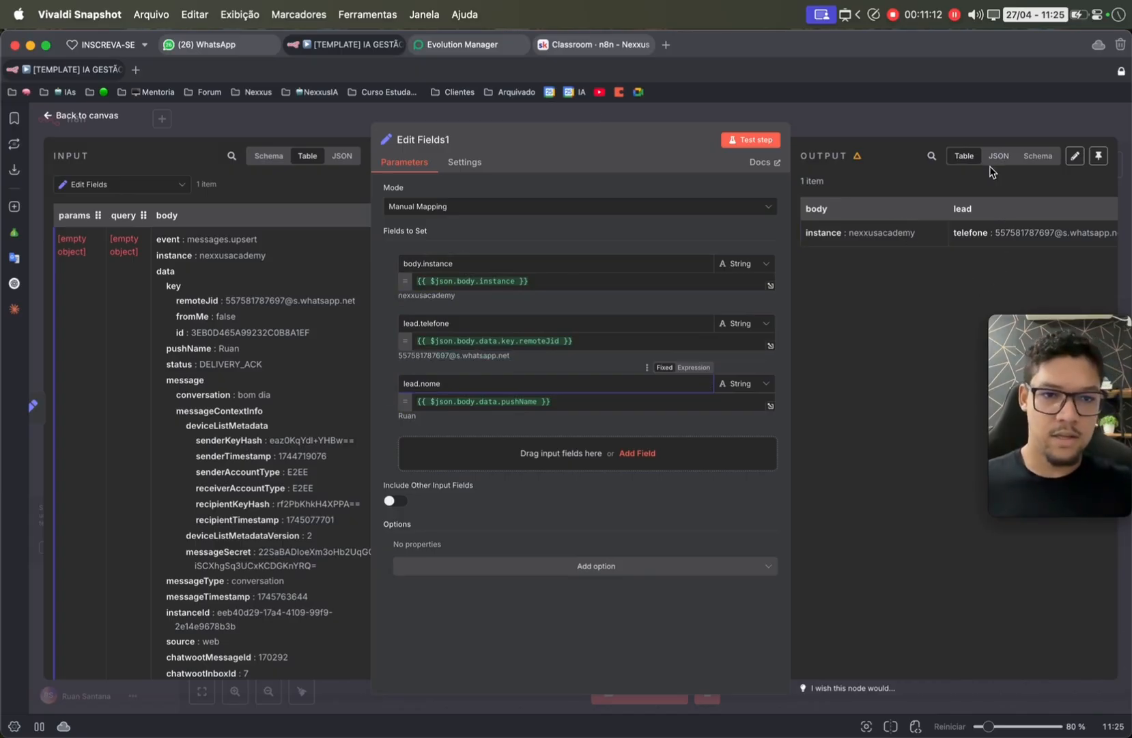
click(730, 139)
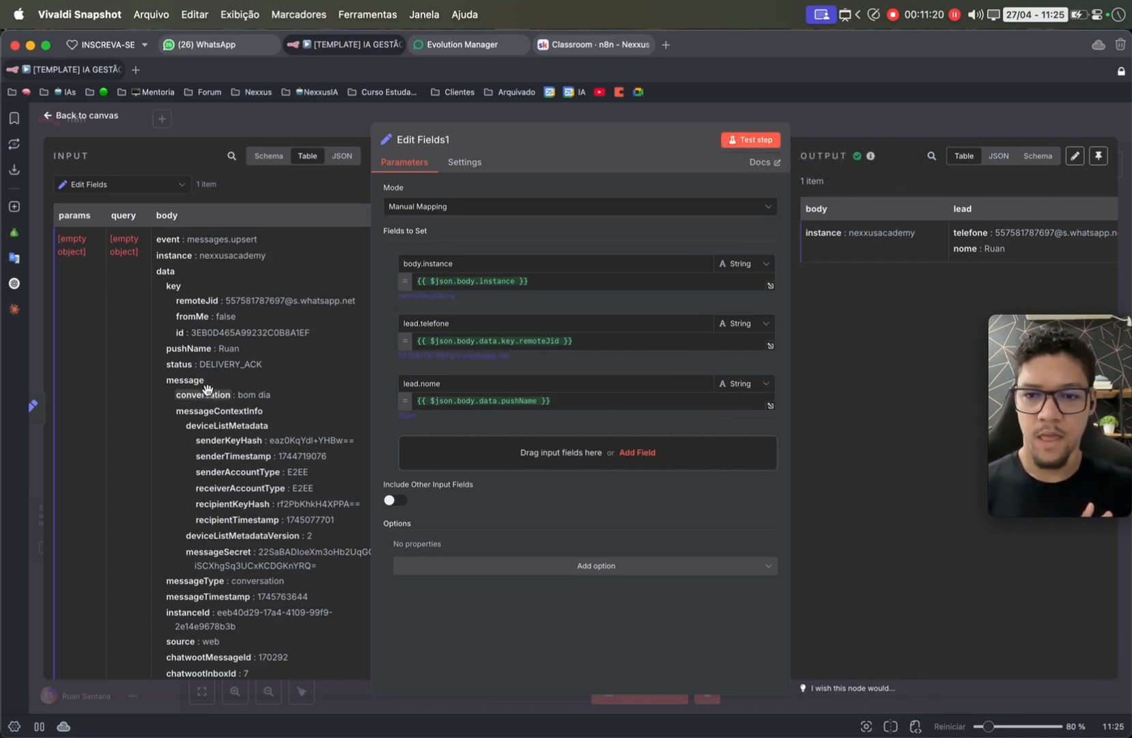
- Map the input's message conversation to a new field named mensagem.texto and test the step
drag(207, 390, 427, 453)
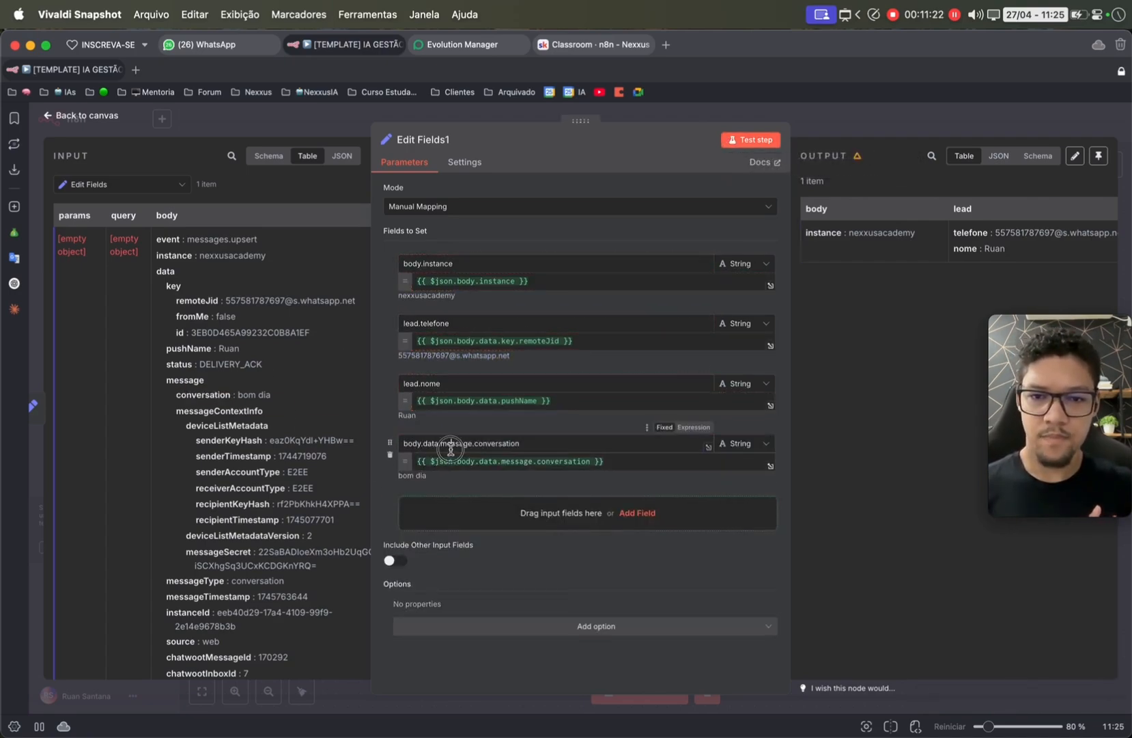
double_click(450, 444)
key(super+a)
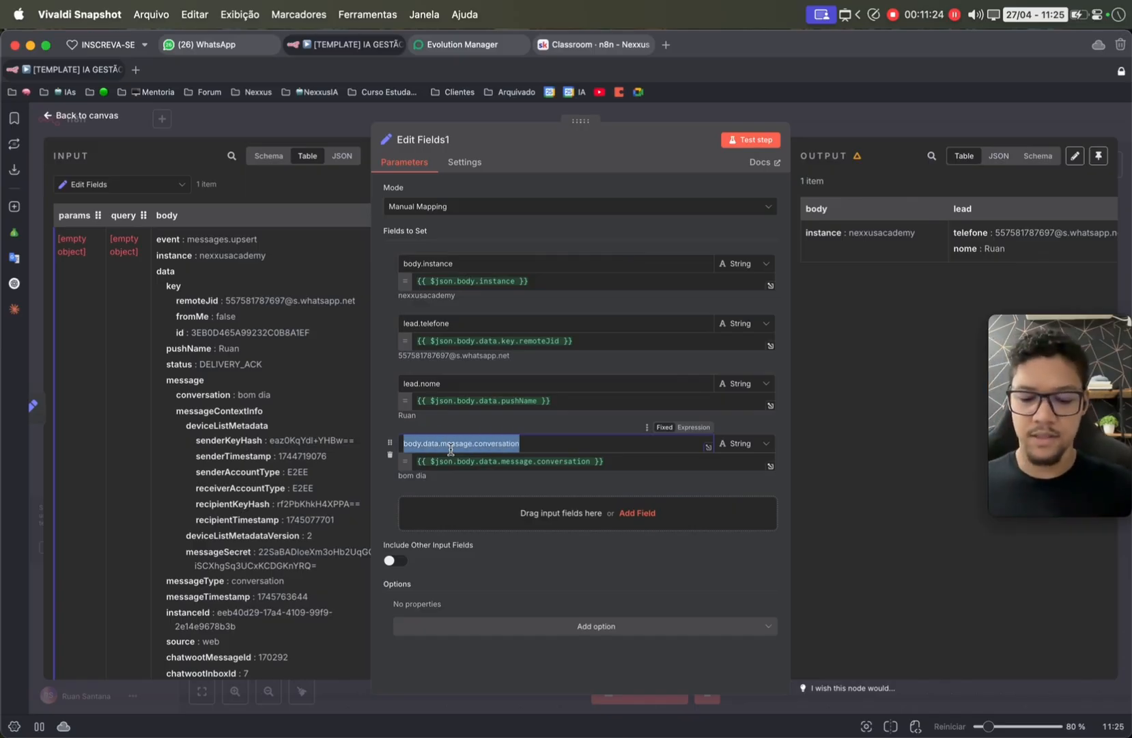
key(BackSpace)
text(mensagem.texto)
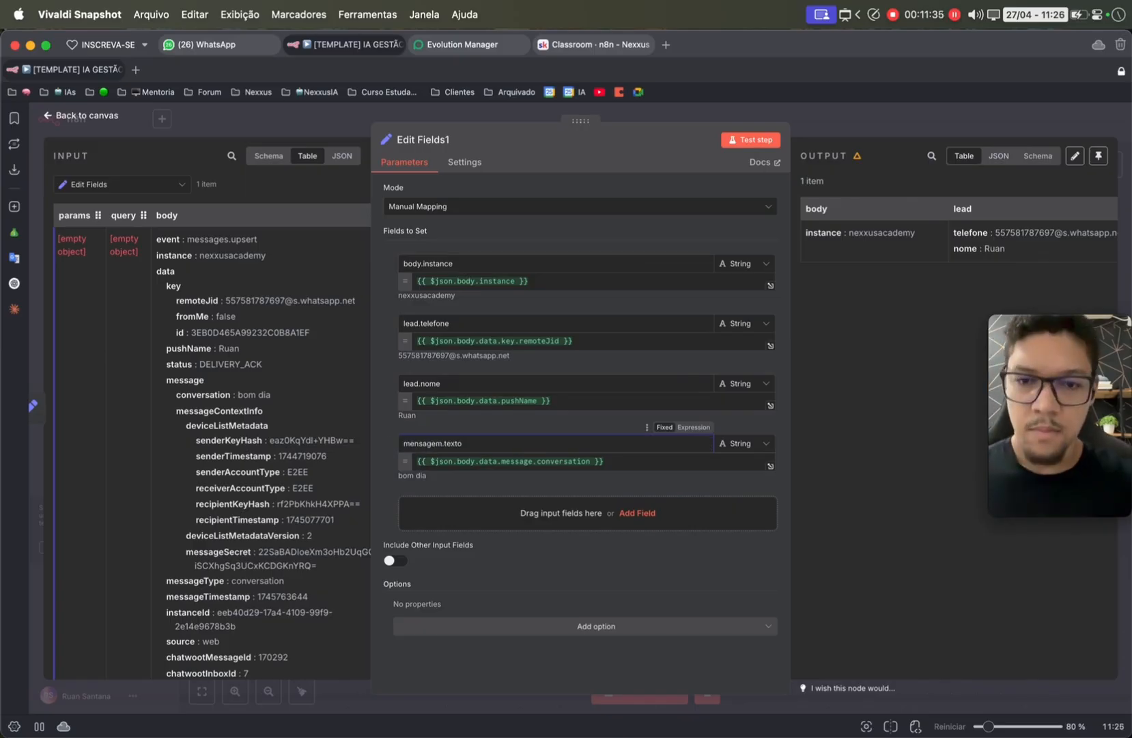
click(734, 142)
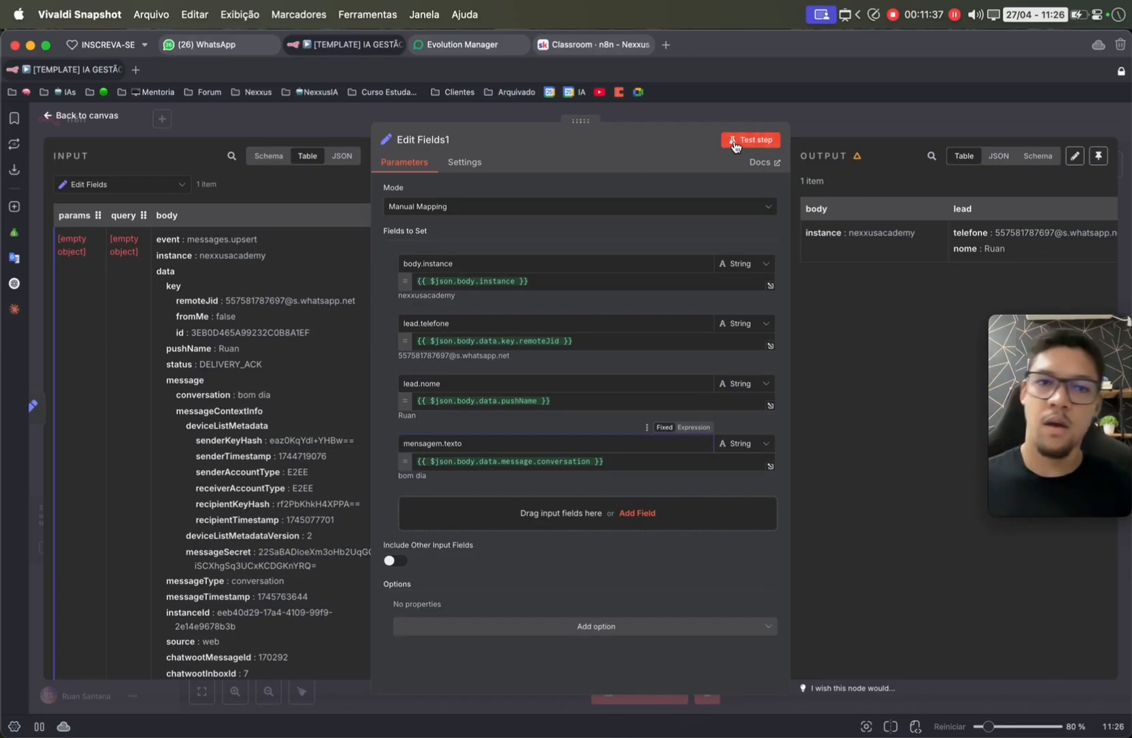
scroll(958, 313, right, 3)
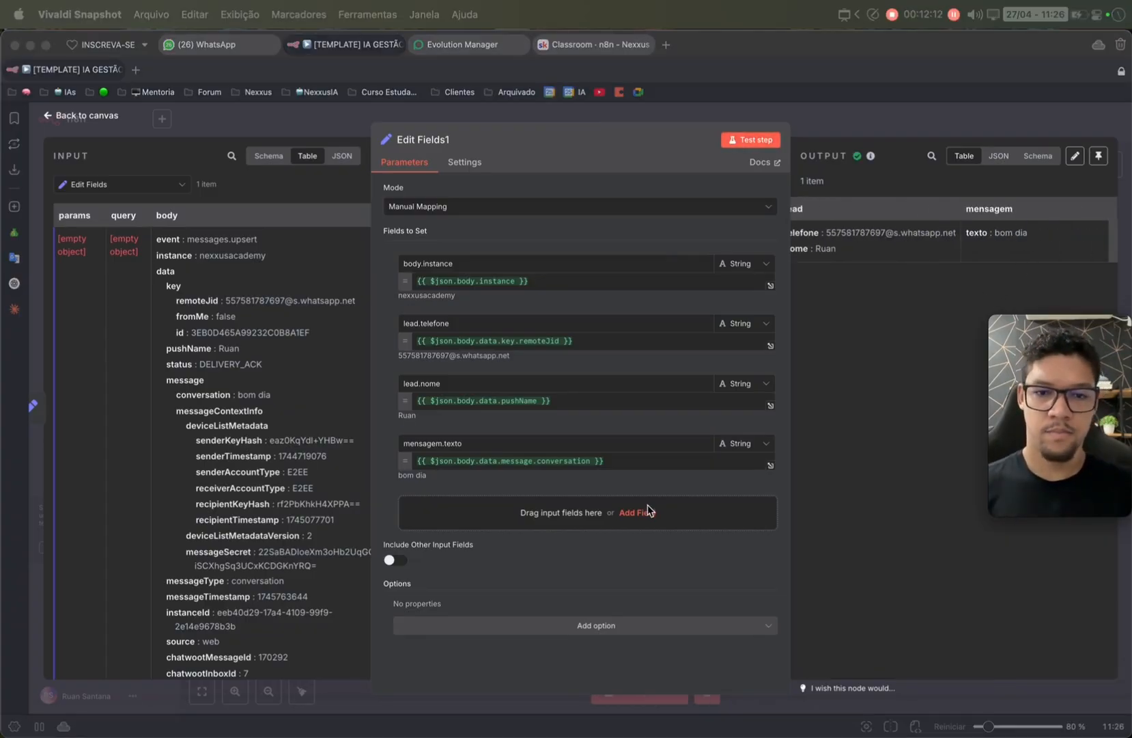
- Add a lead.id field with the expression {{ $json.body.data.key.remoteJid }} and test the step
click(648, 512)
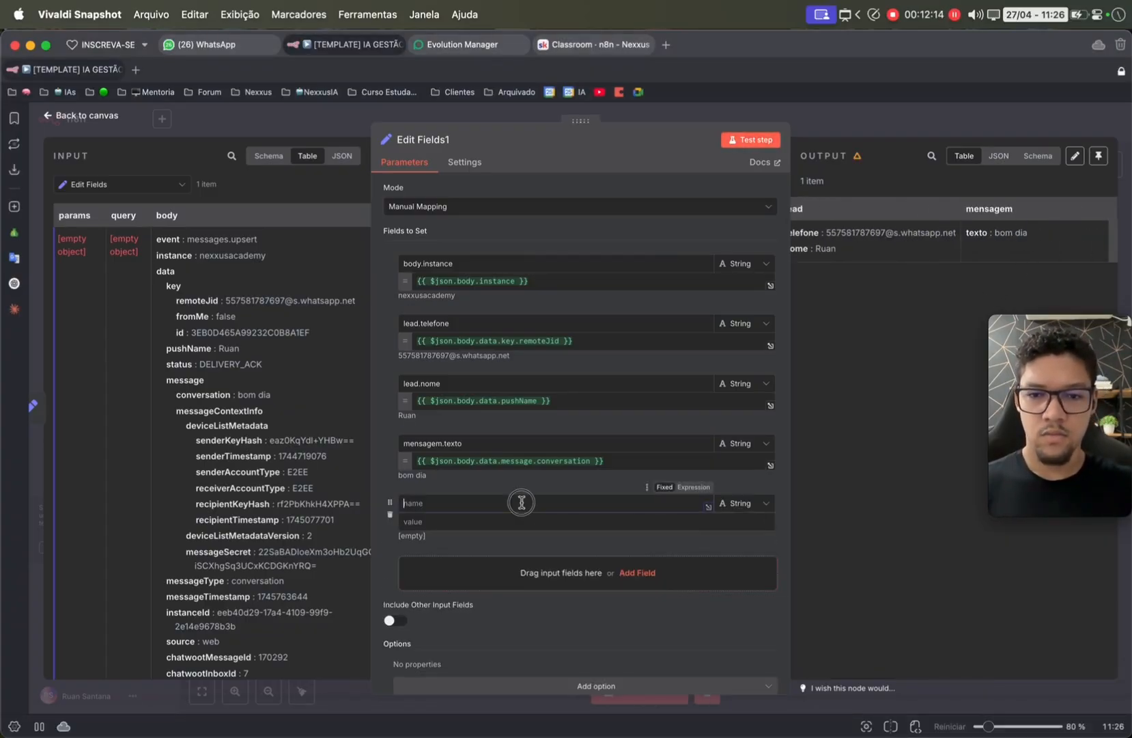
text(lea)
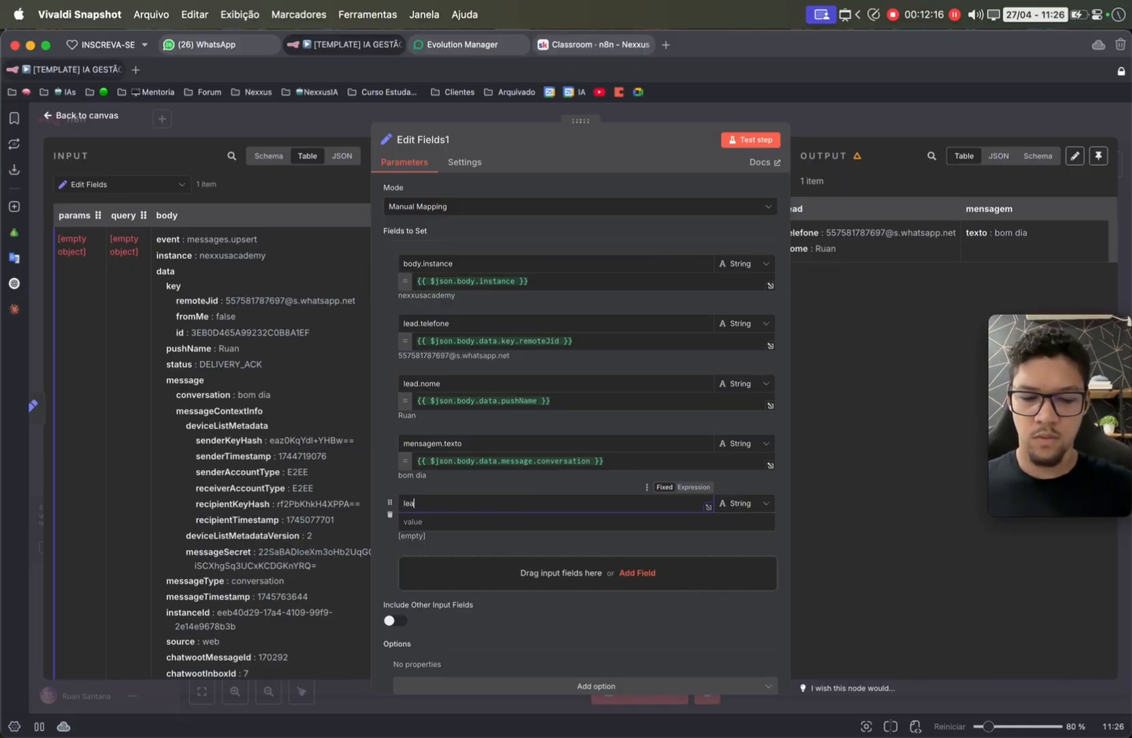
text(d.id)
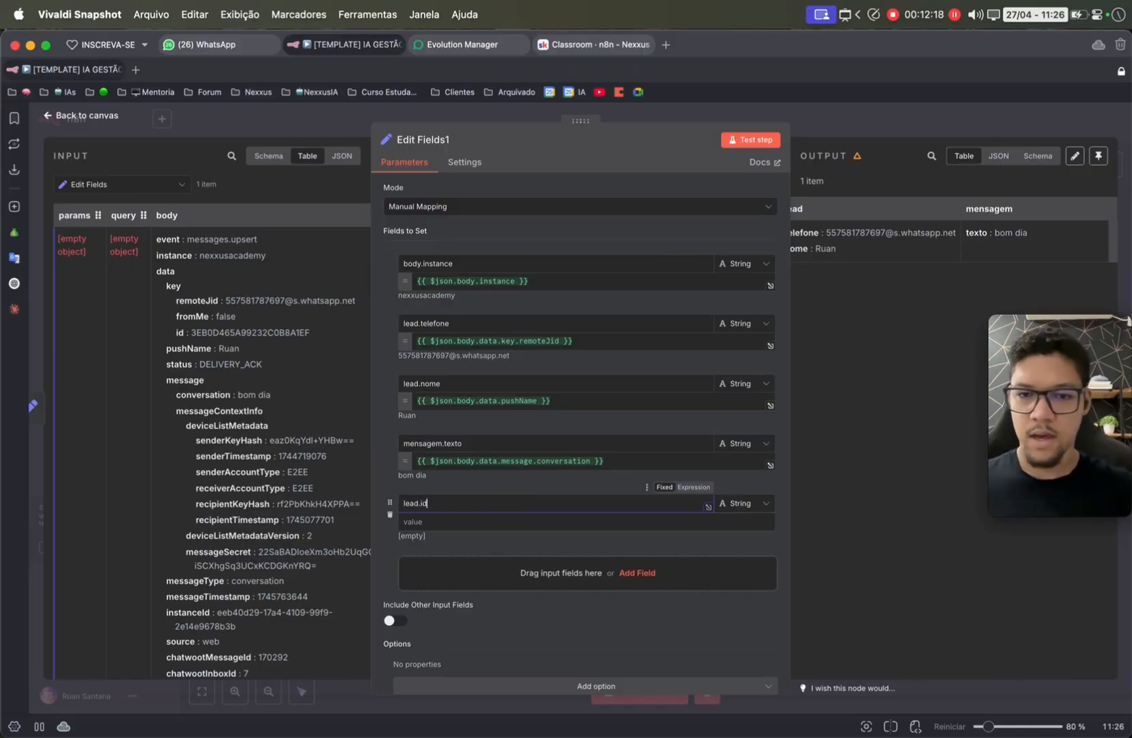
click(482, 400)
double_click(488, 401)
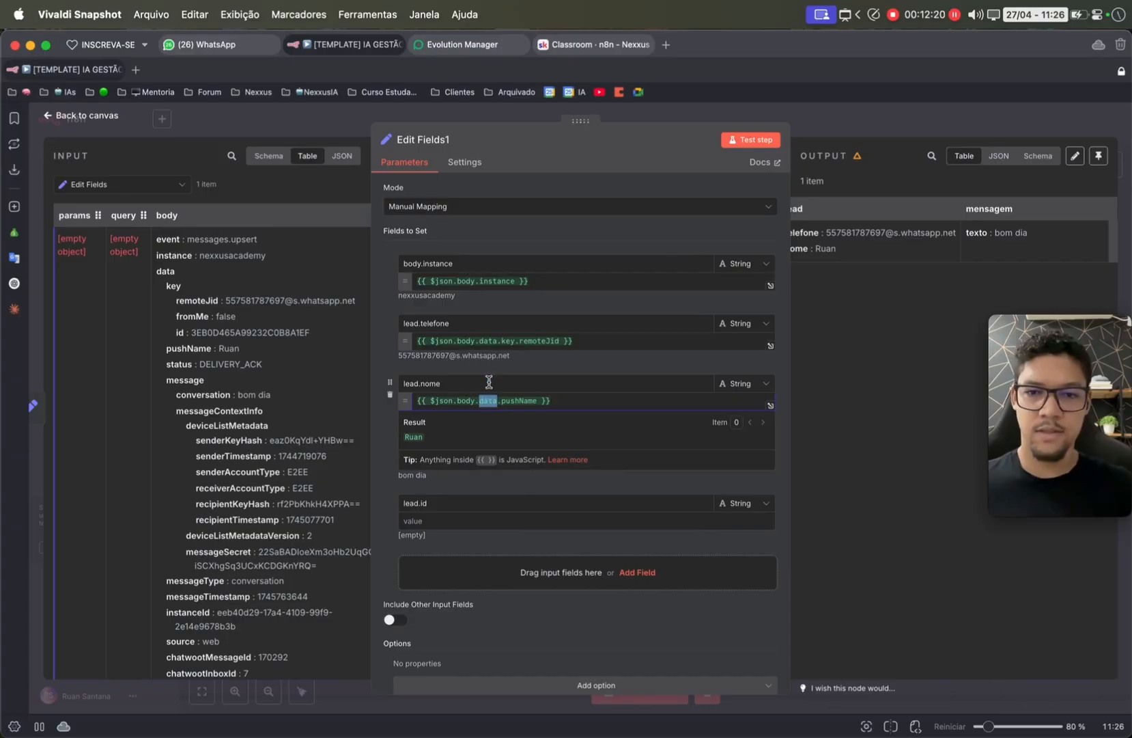
click(465, 339)
key(super+a)
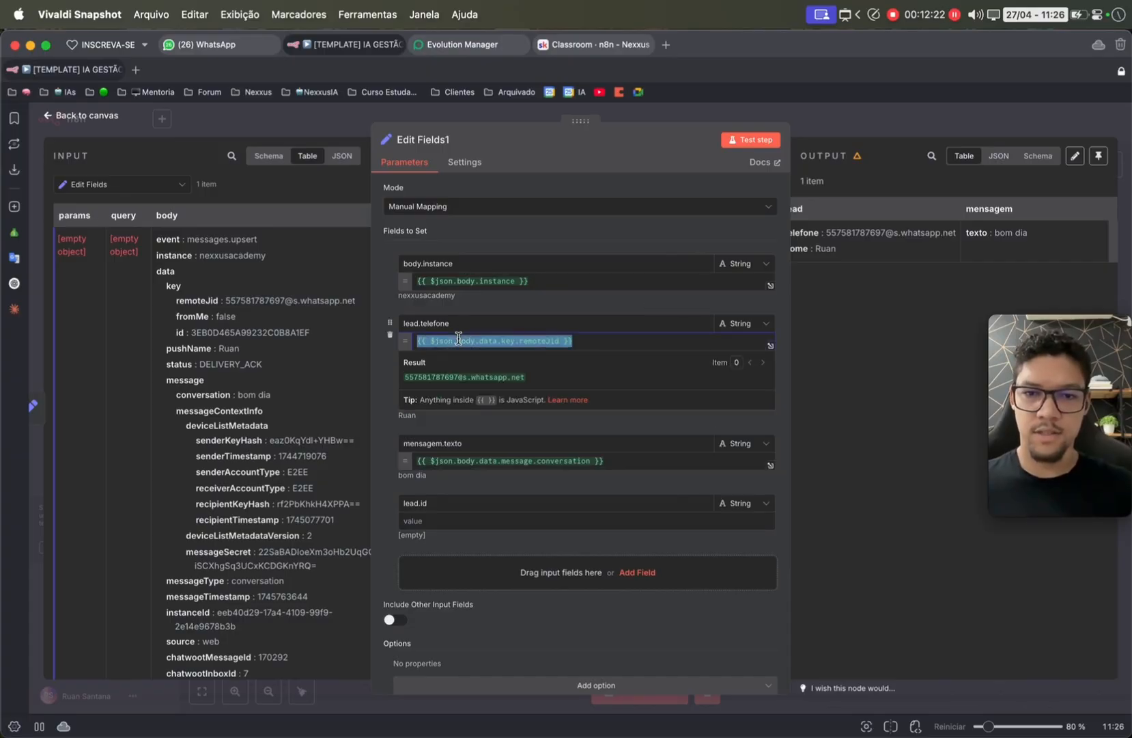
key(super+c)
click(493, 519)
key(super+v)
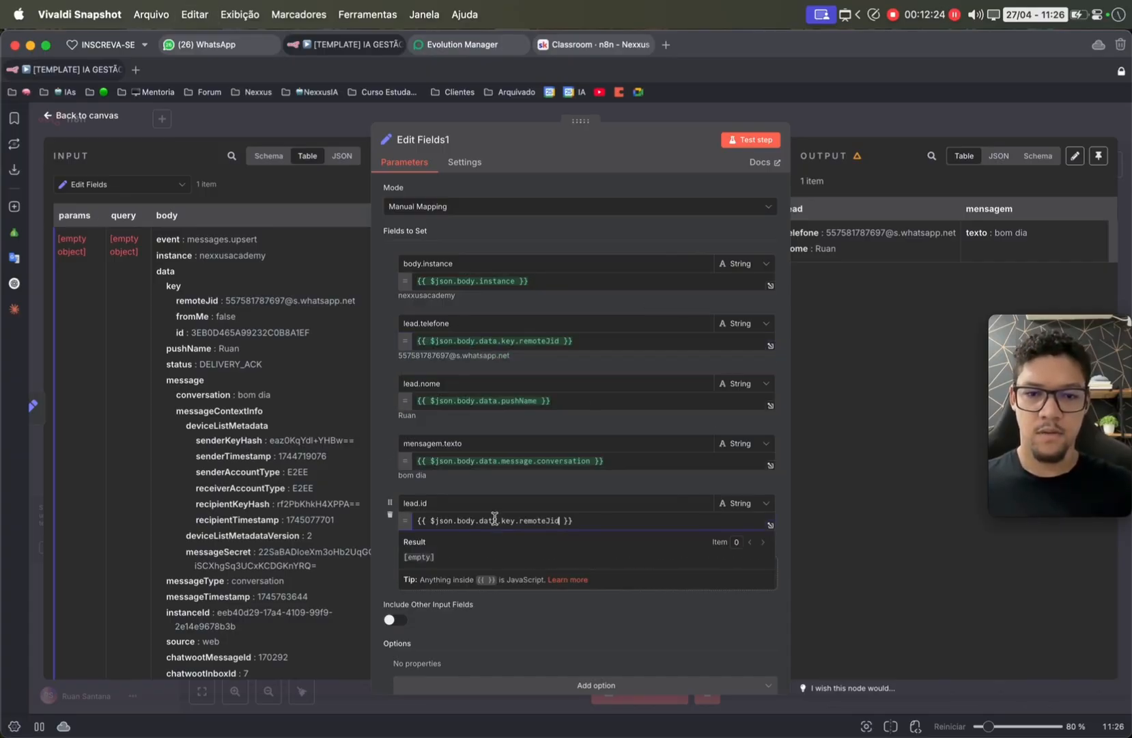
click(743, 137)
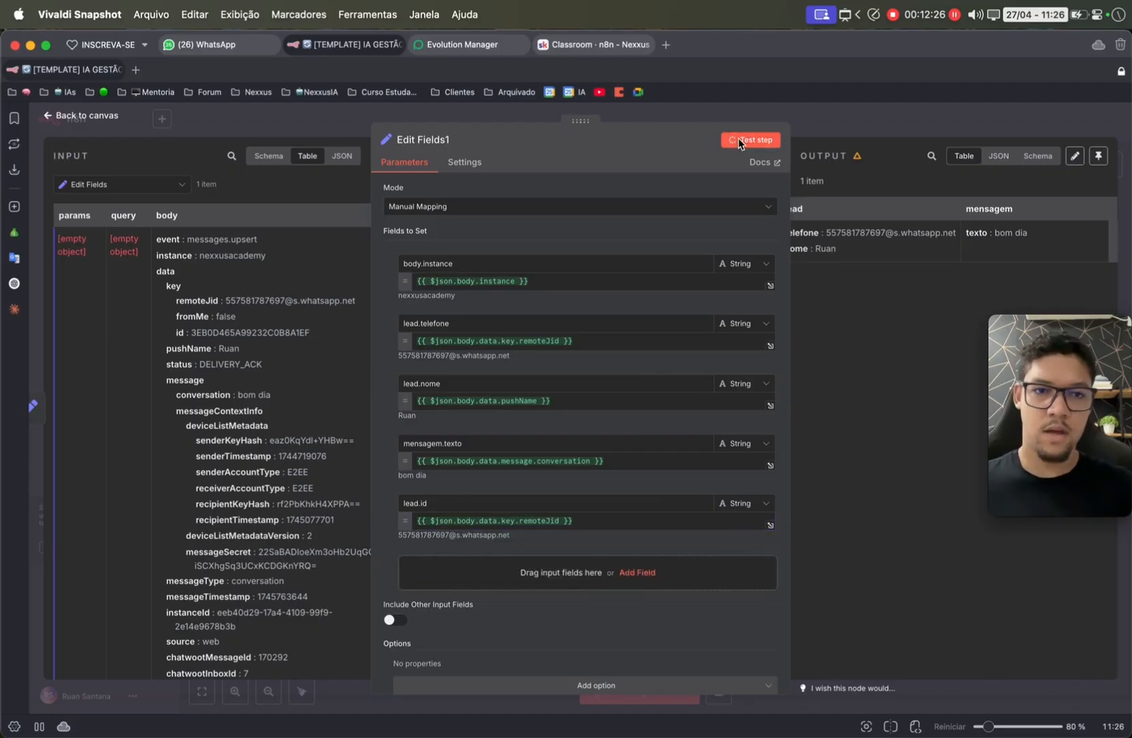
scroll(875, 401, right, 5)
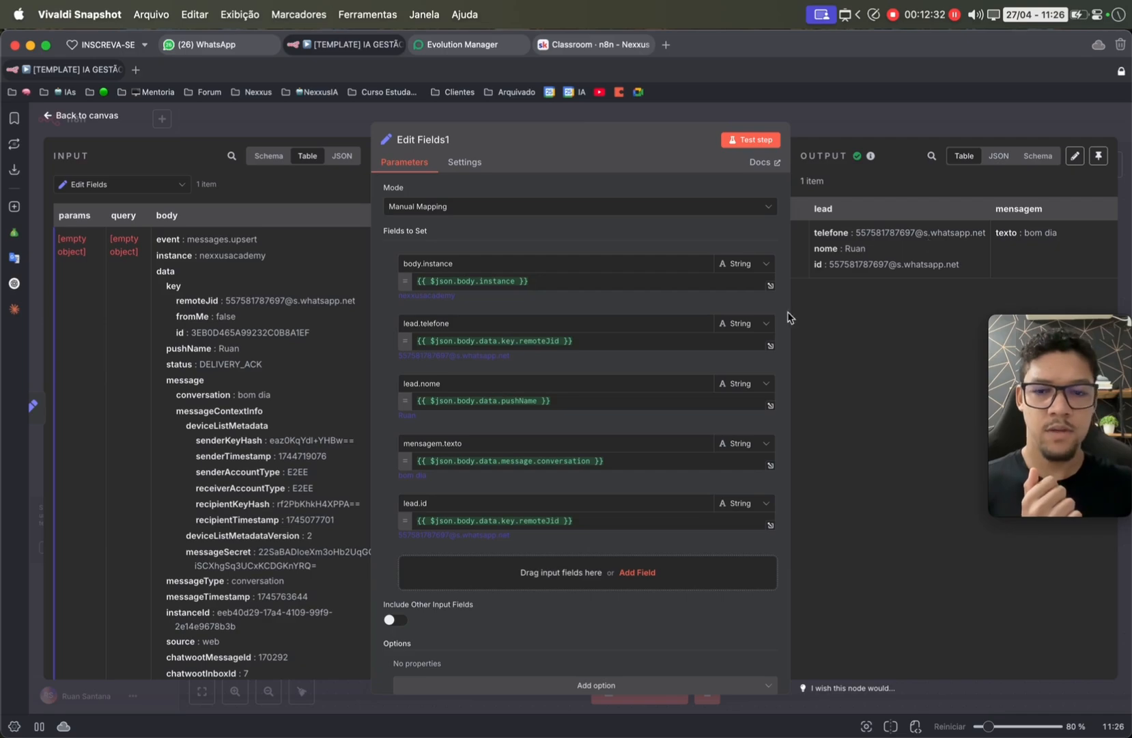
- Reorder the lead fields as lead.id, lead.nome, lead.telefone and remove the stray text from the lead.id expression
drag(390, 507, 410, 342)
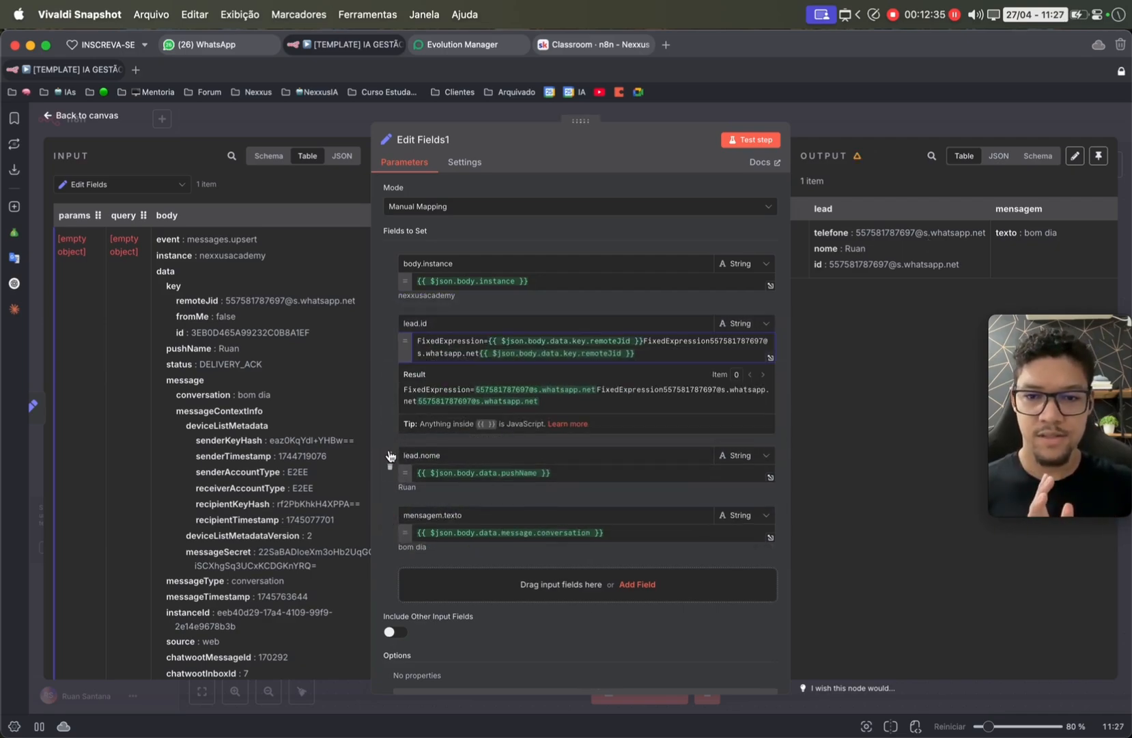
drag(391, 455, 389, 332)
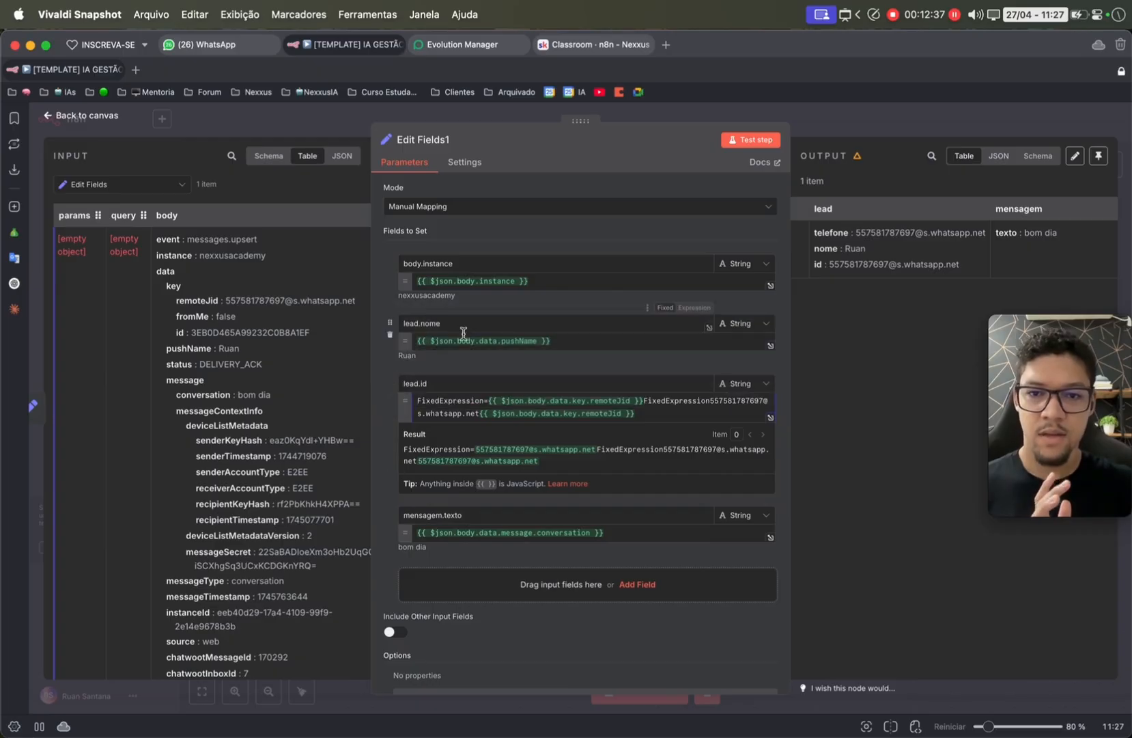
drag(389, 384, 392, 334)
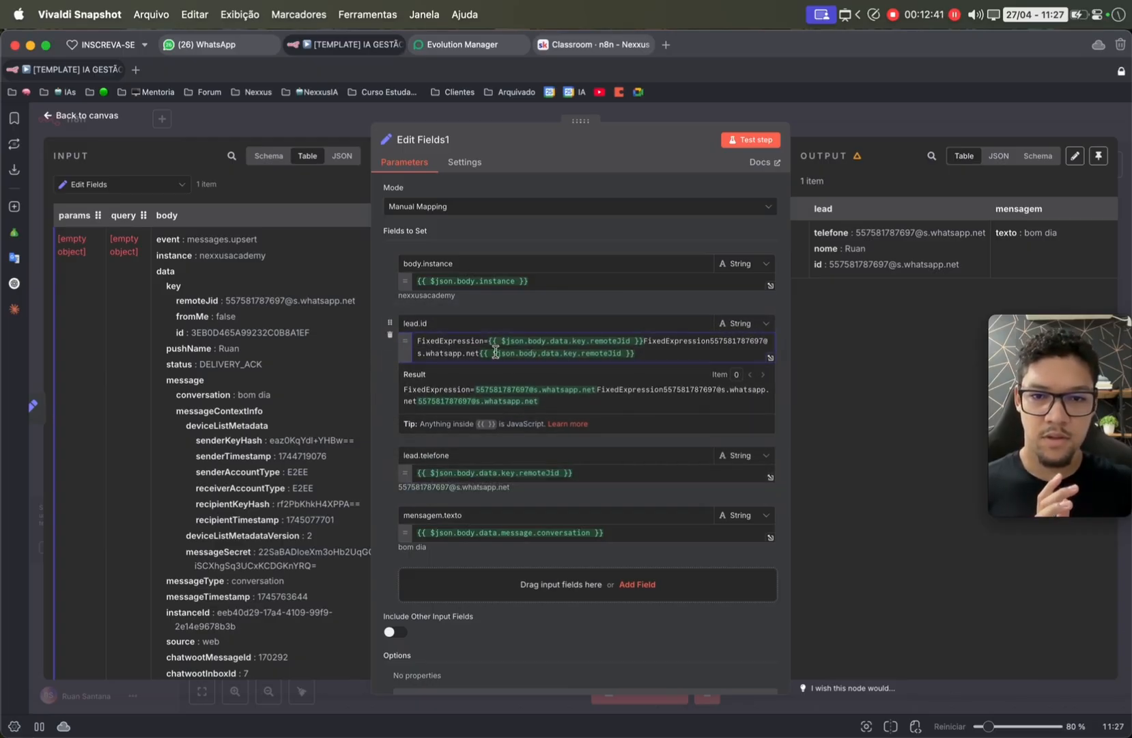
drag(479, 351, 386, 333)
key(BackSpace)
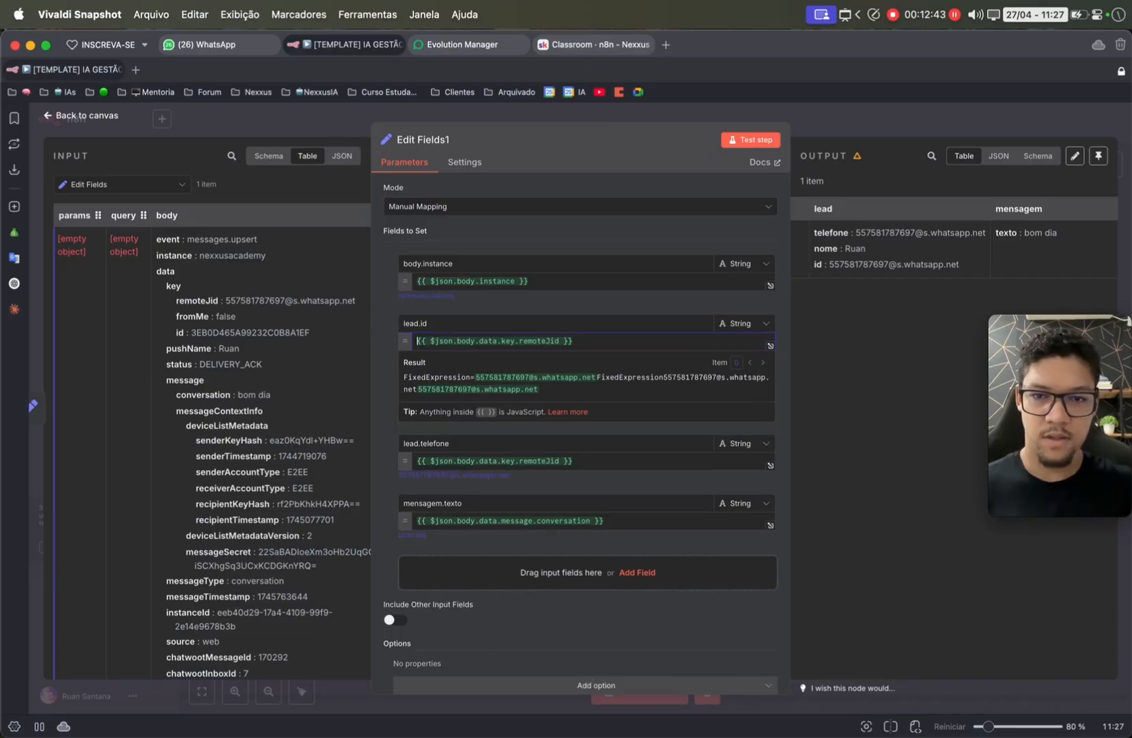
click(804, 500)
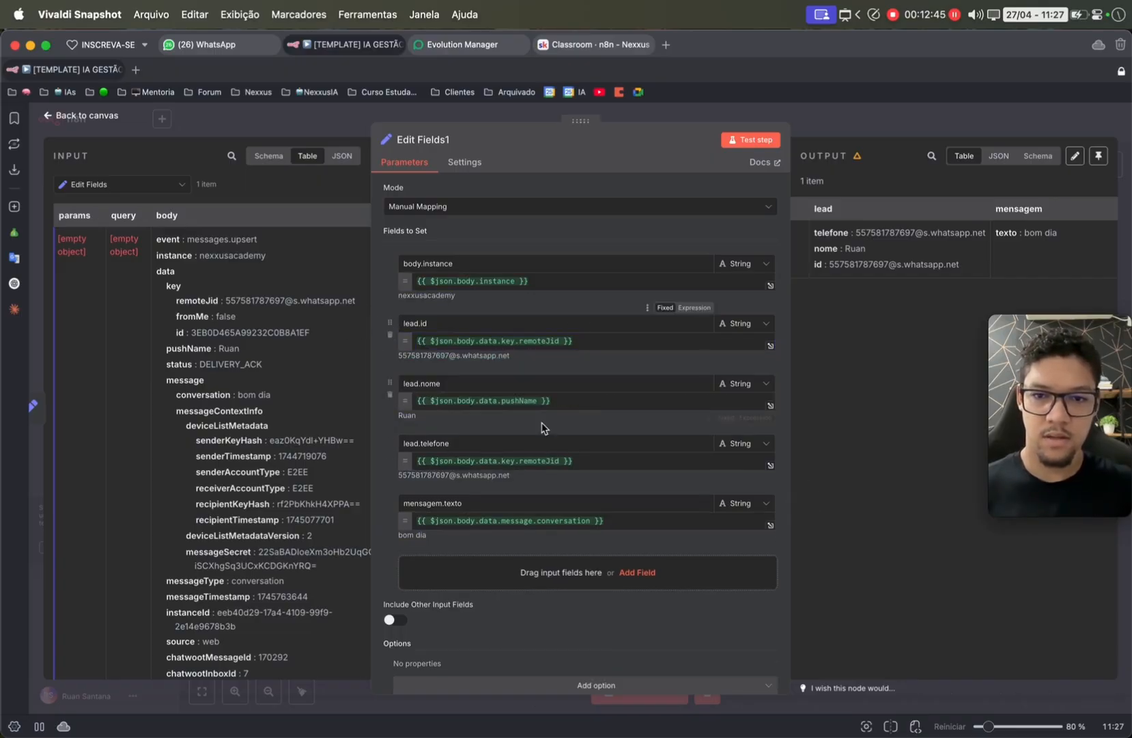
- Append .split("@")[0] to the remoteJid expression of the lead.id field
click(563, 343)
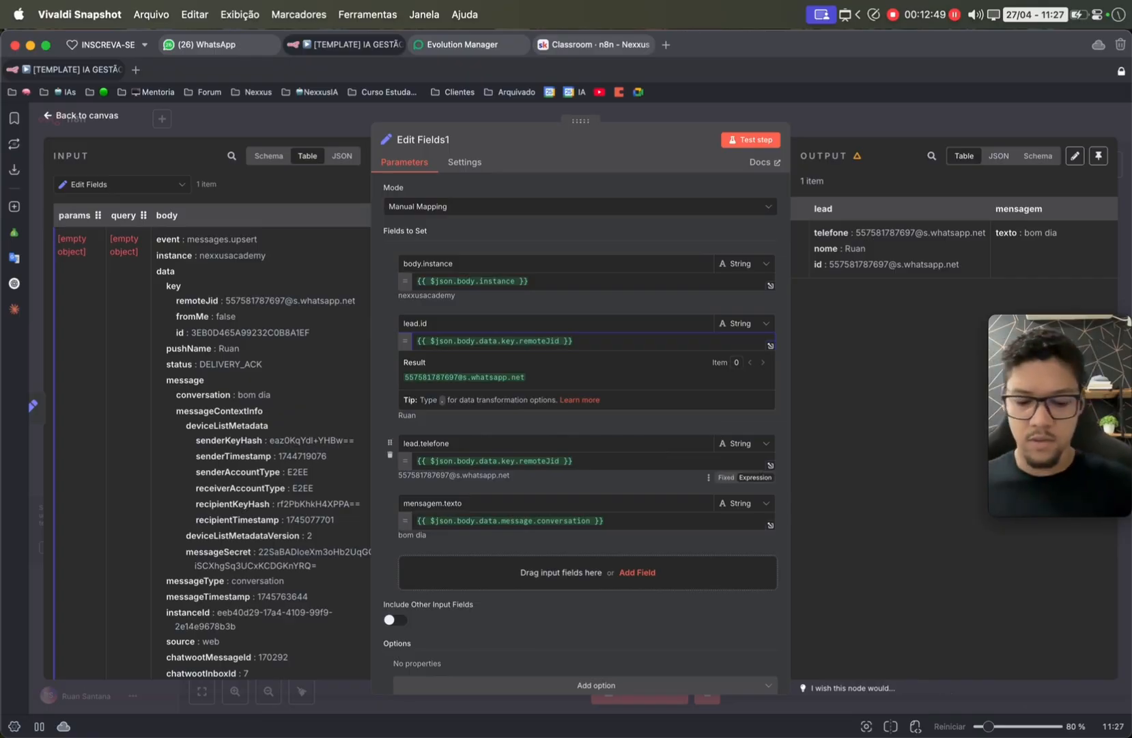
text(.split()
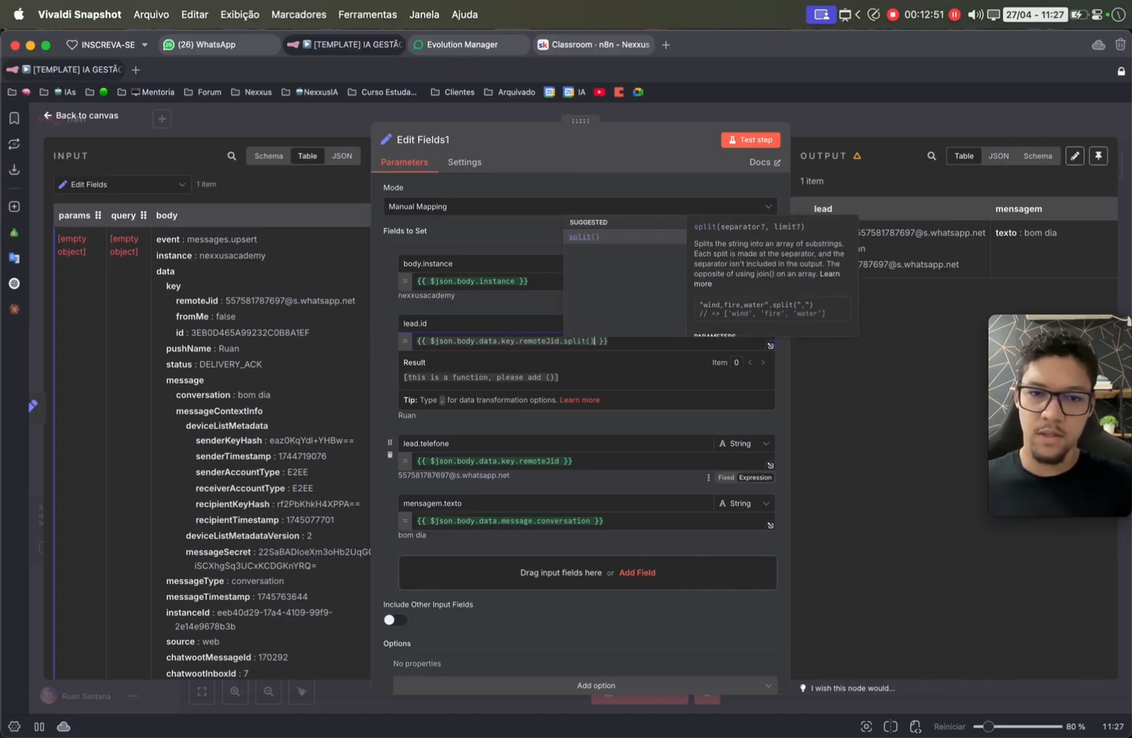
text(")
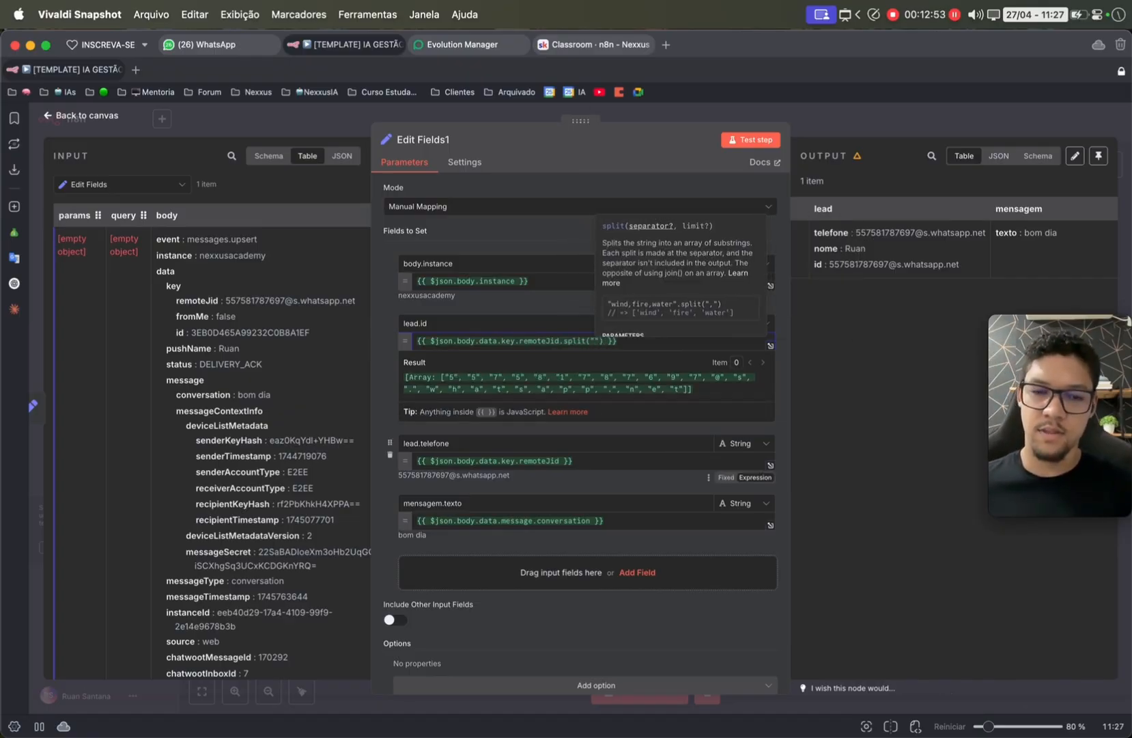
text(@")[])
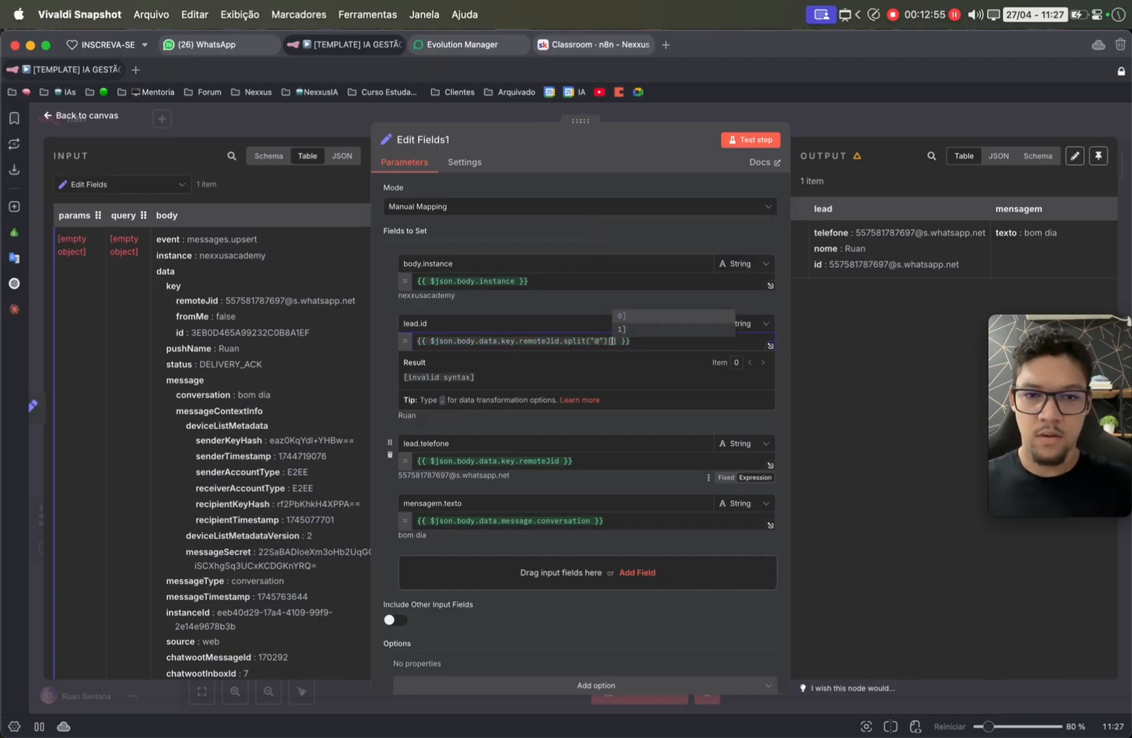
text(0)
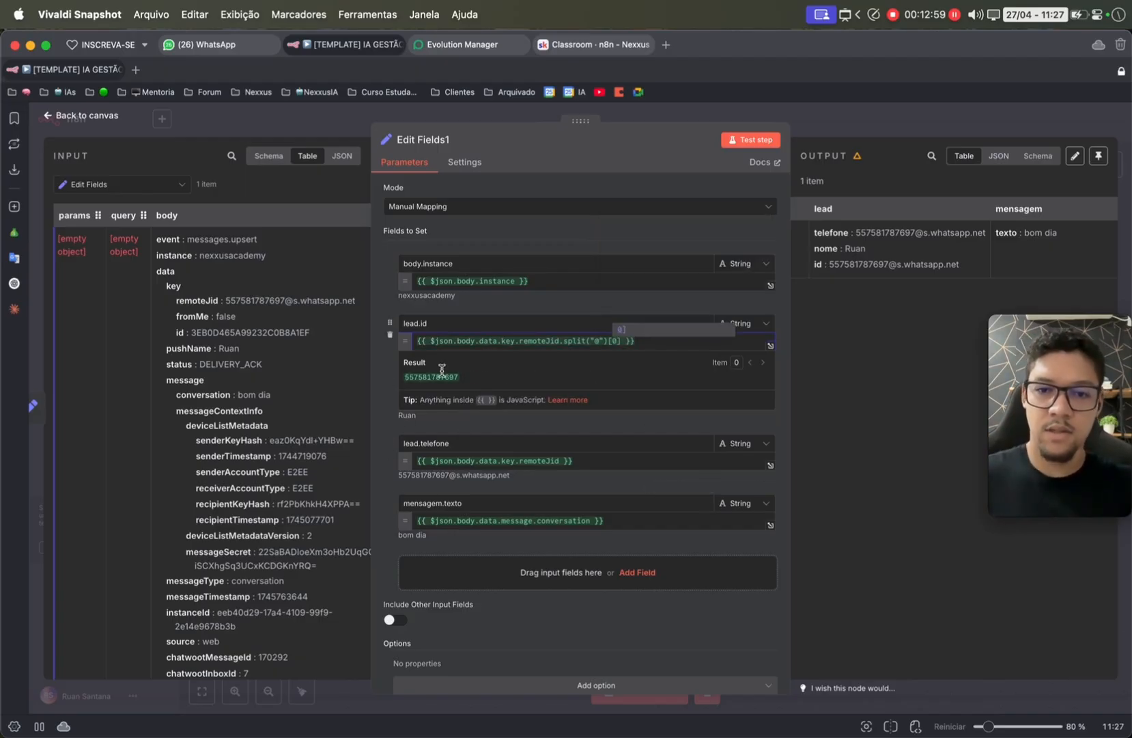
- Copy the .split("@")[0] suffix to the lead.telefone expression, test the step and return to the canvas
drag(560, 341, 635, 341)
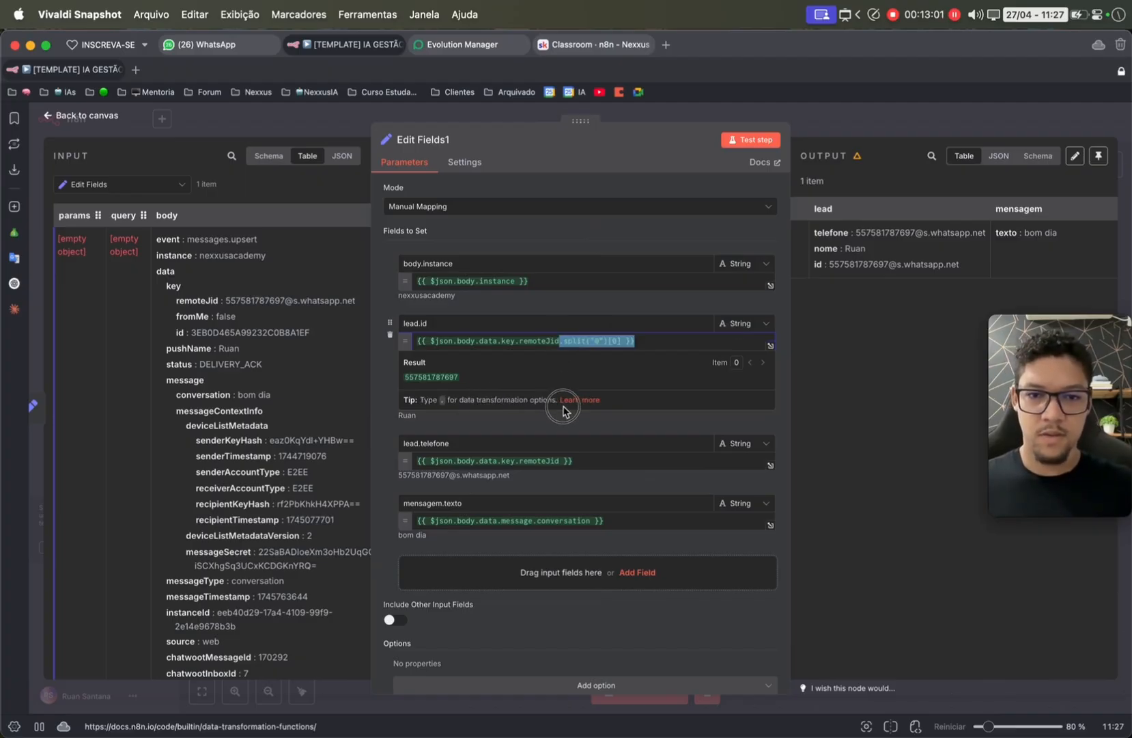
key(super+c)
click(565, 455)
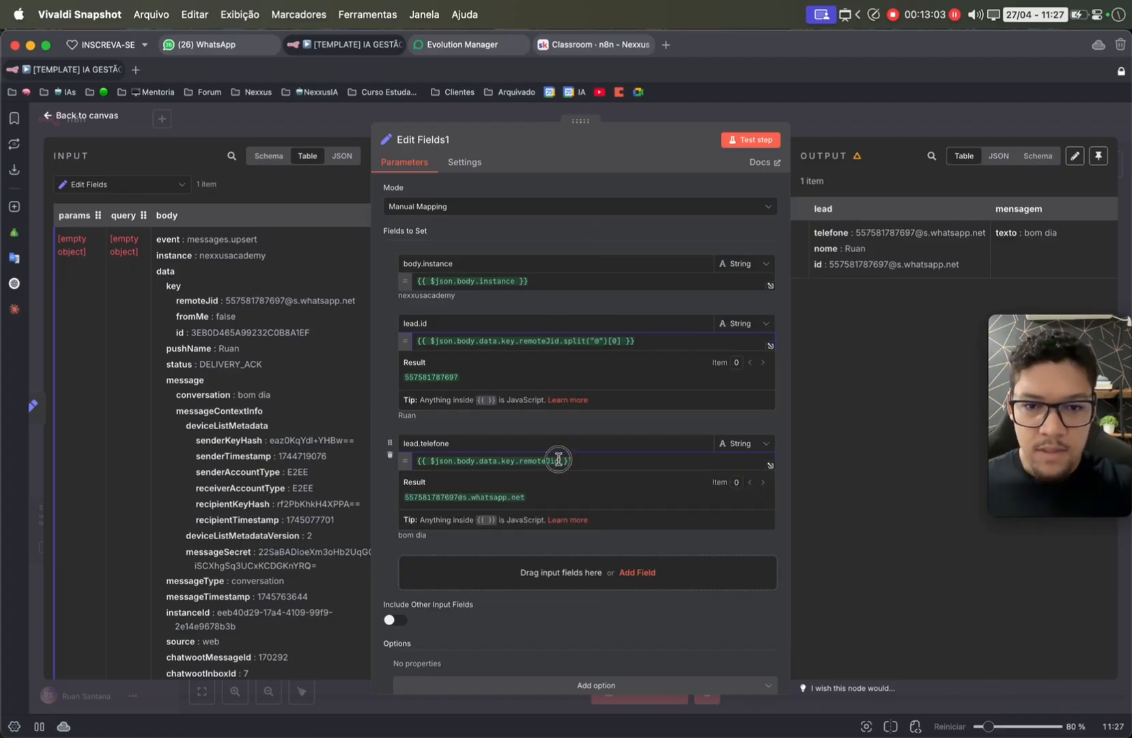
key(super+v)
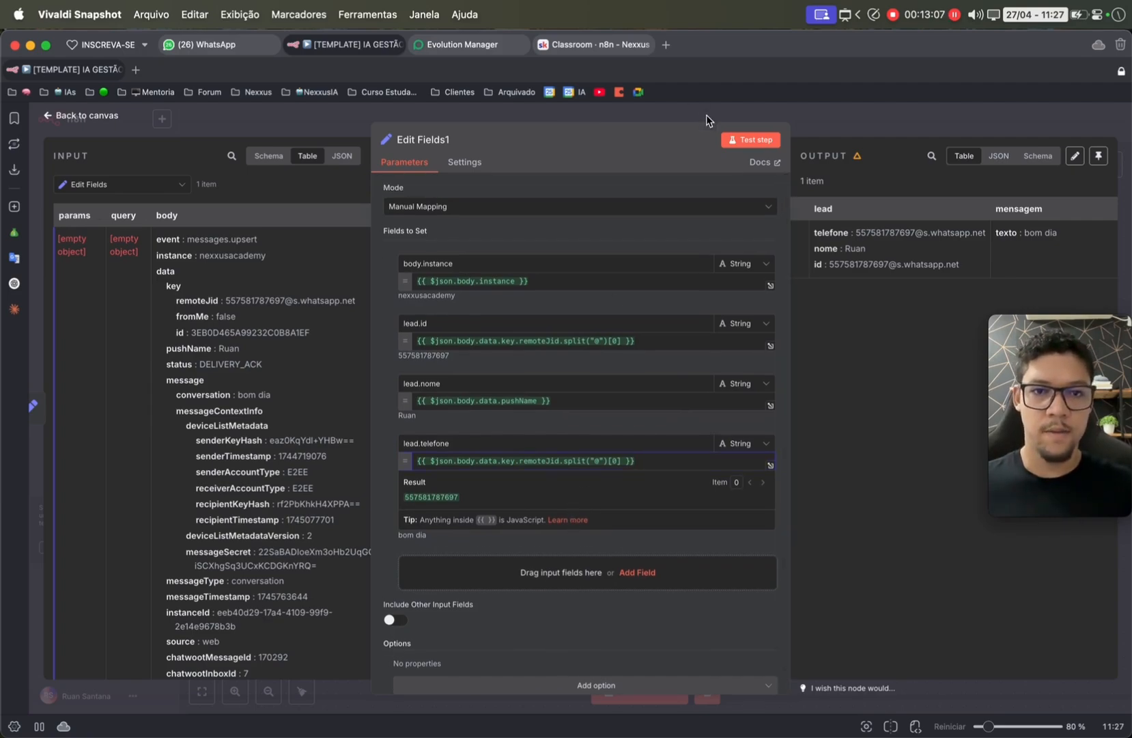
click(750, 140)
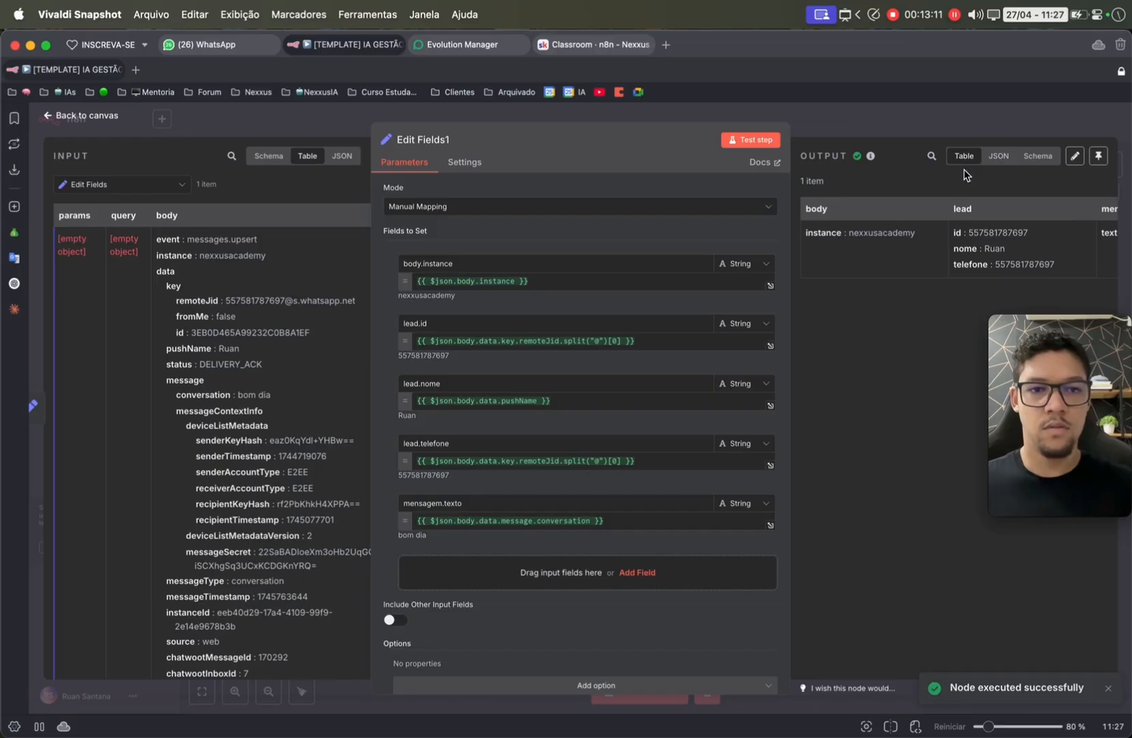
click(854, 114)
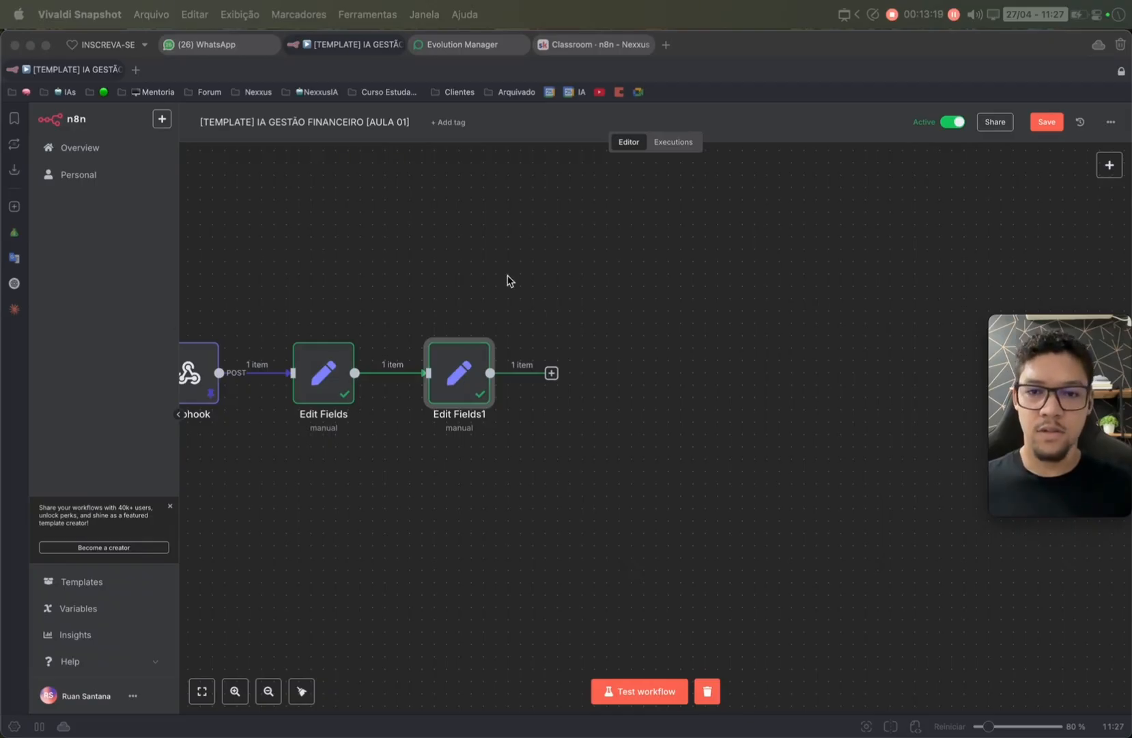
- Rename the Edit Fields1 node as DADOS - EVOLUTION
click(462, 373)
key(F2)
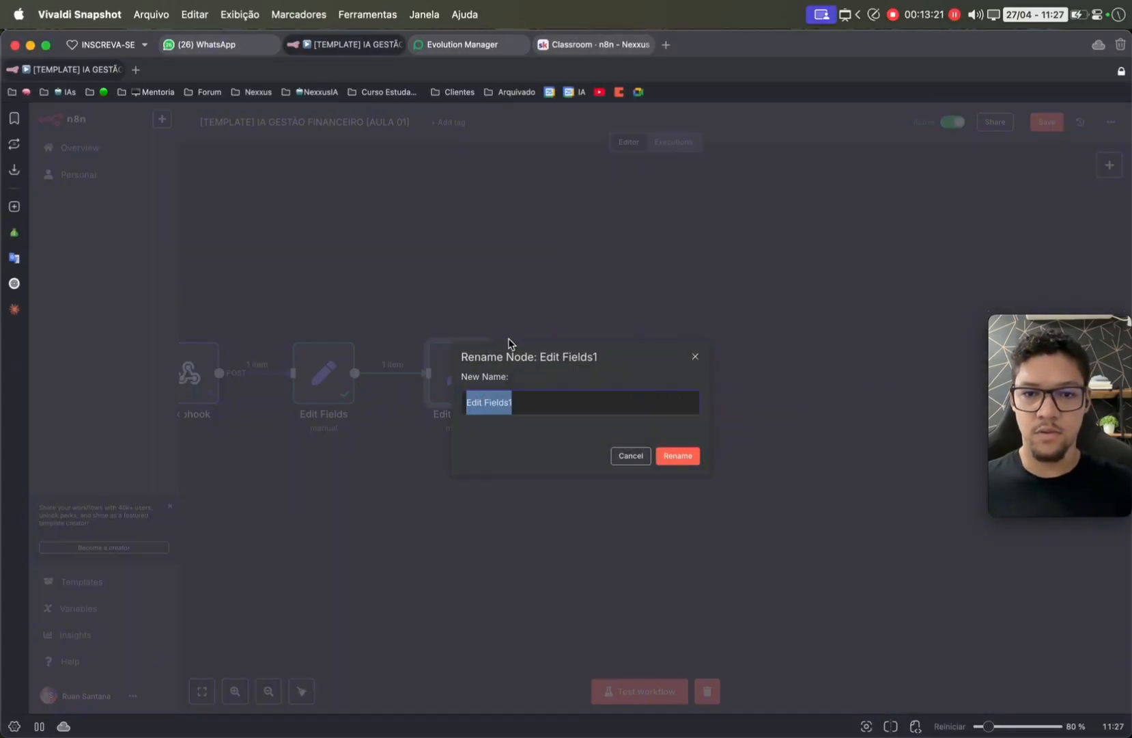
text(DADOS - EVOLUTION)
click(660, 459)
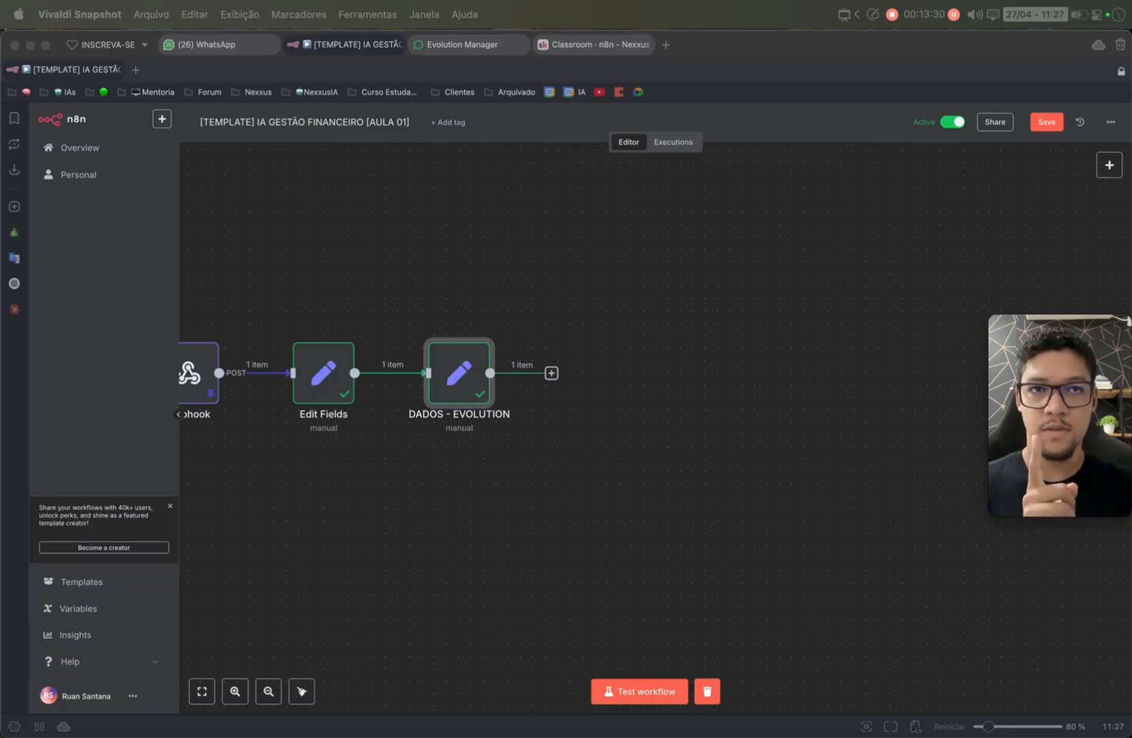
- Map the input's messageType to a new field named mensagem.tipo in the DADOS - EVOLUTION node
click(440, 391)
double_click(441, 390)
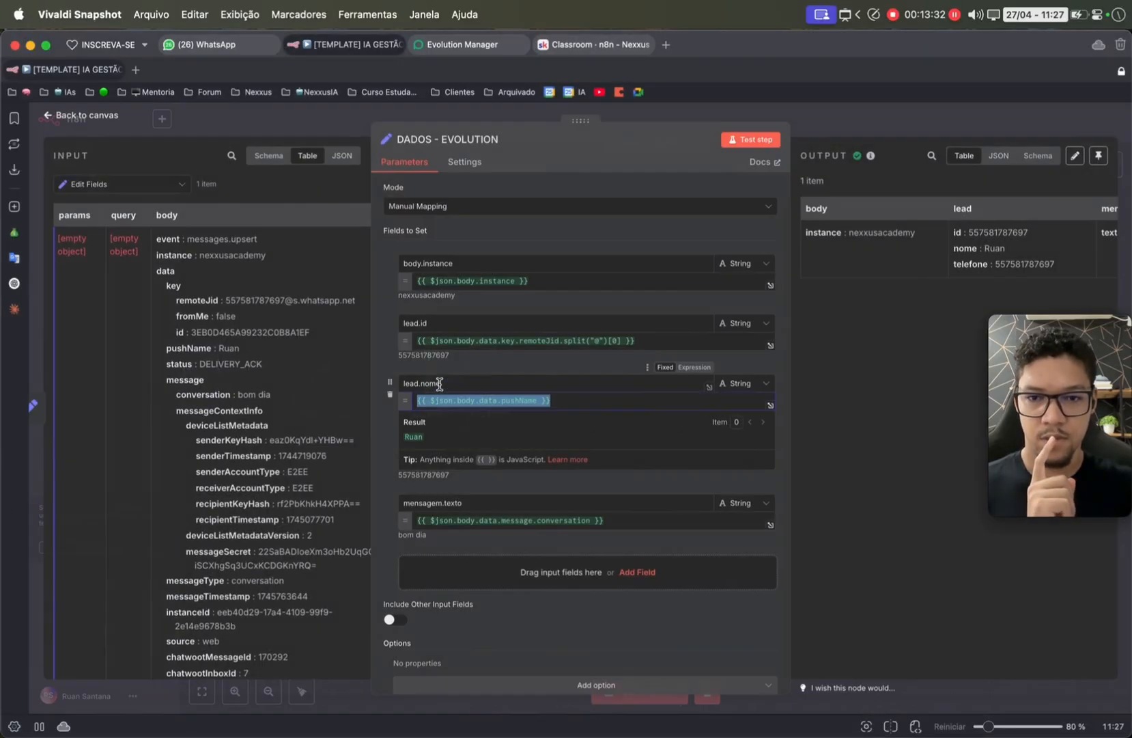
scroll(502, 394, down, 1)
click(824, 538)
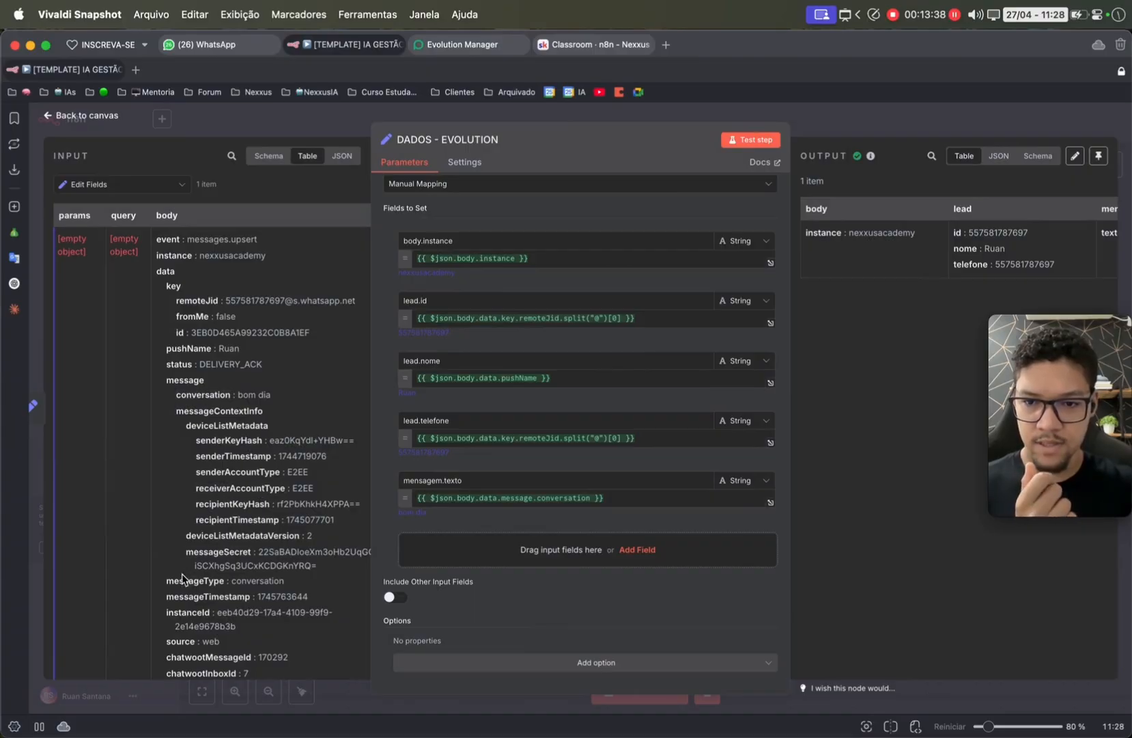
drag(179, 581, 472, 550)
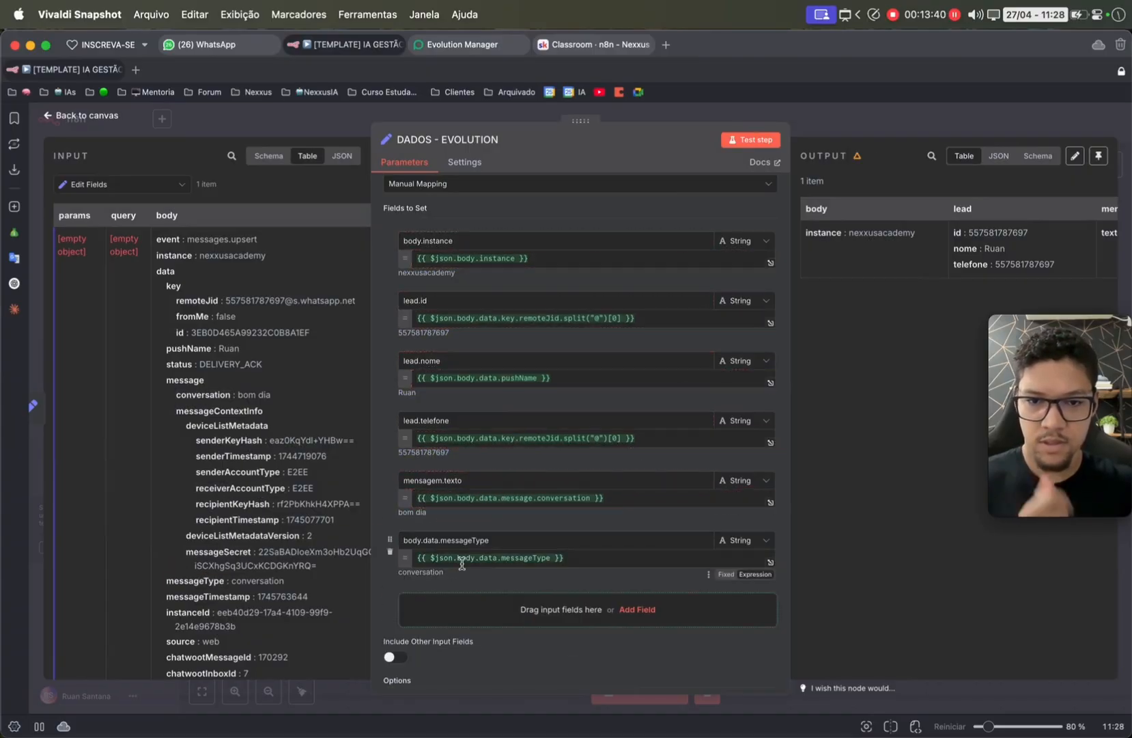
double_click(486, 482)
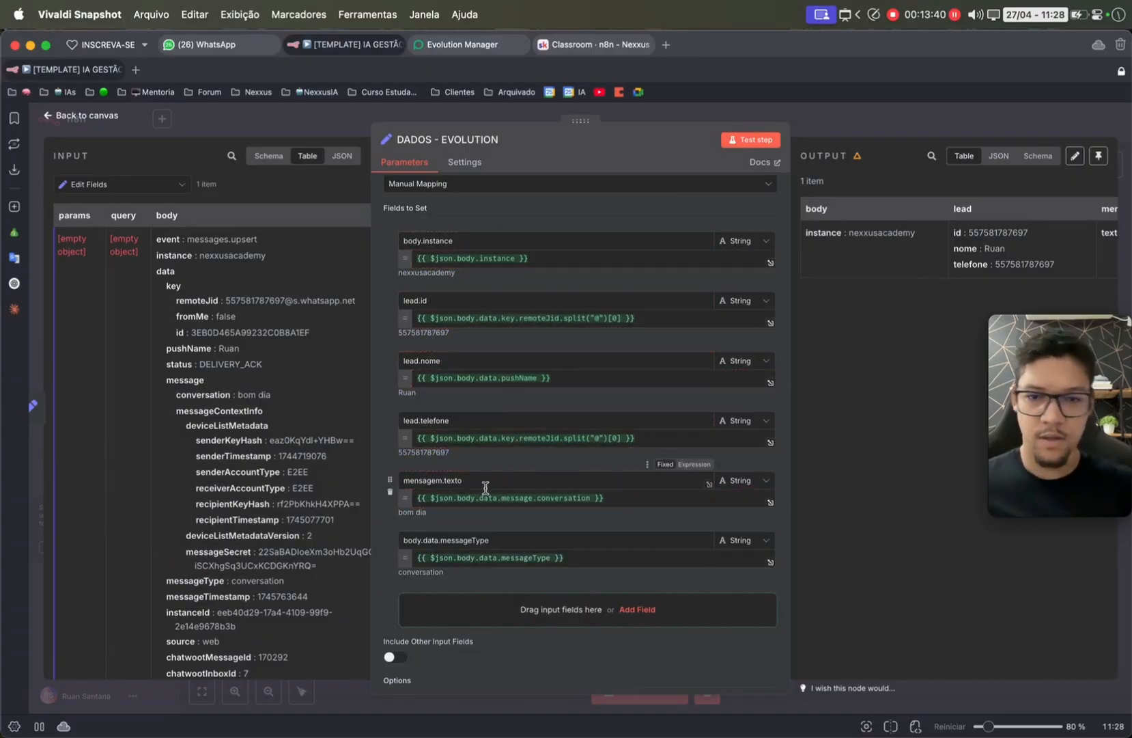
triple_click(507, 540)
key(cmd+v)
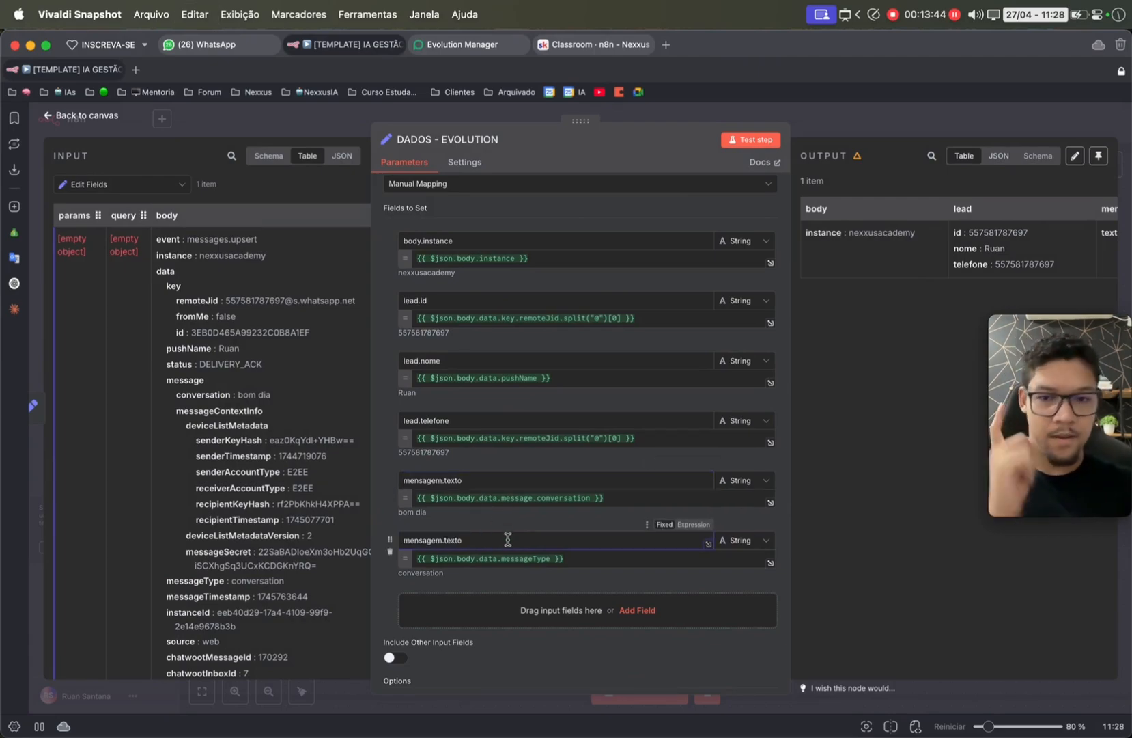
key(BackSpace)
key(BackSpace)
key(BackSpace)
key(BackSpace)
key(BackSpace)
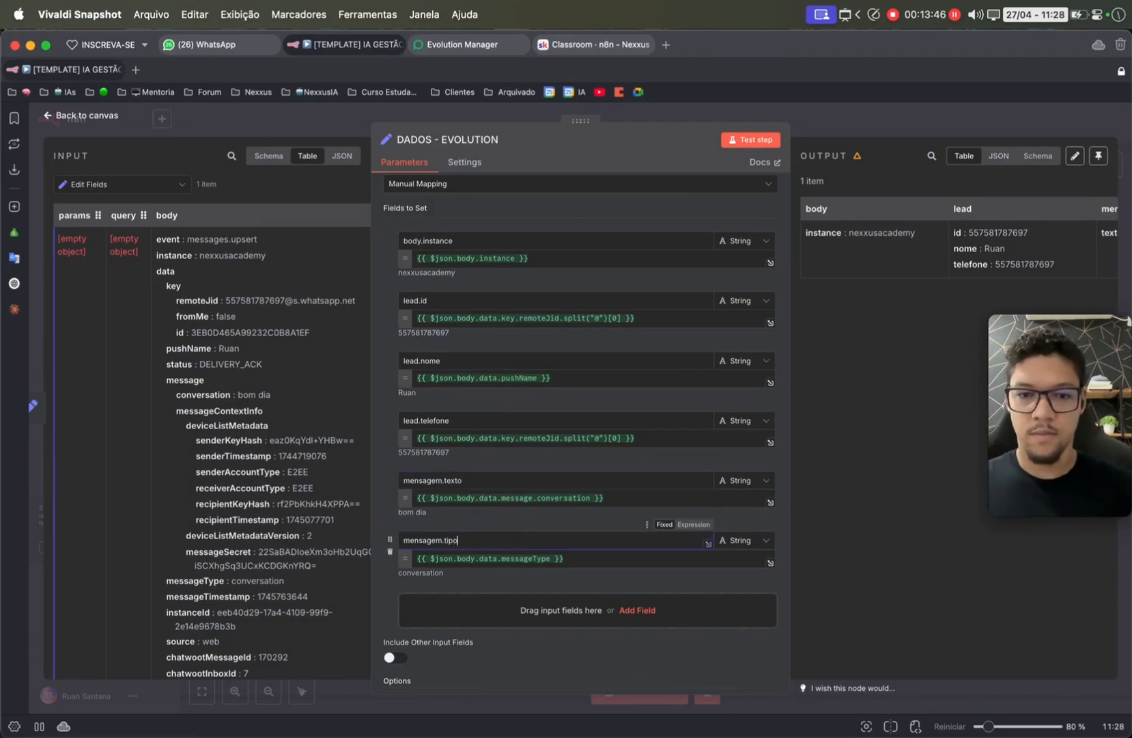
- Test the DADOS - EVOLUTION step, check its output and save the workflow
click(750, 139)
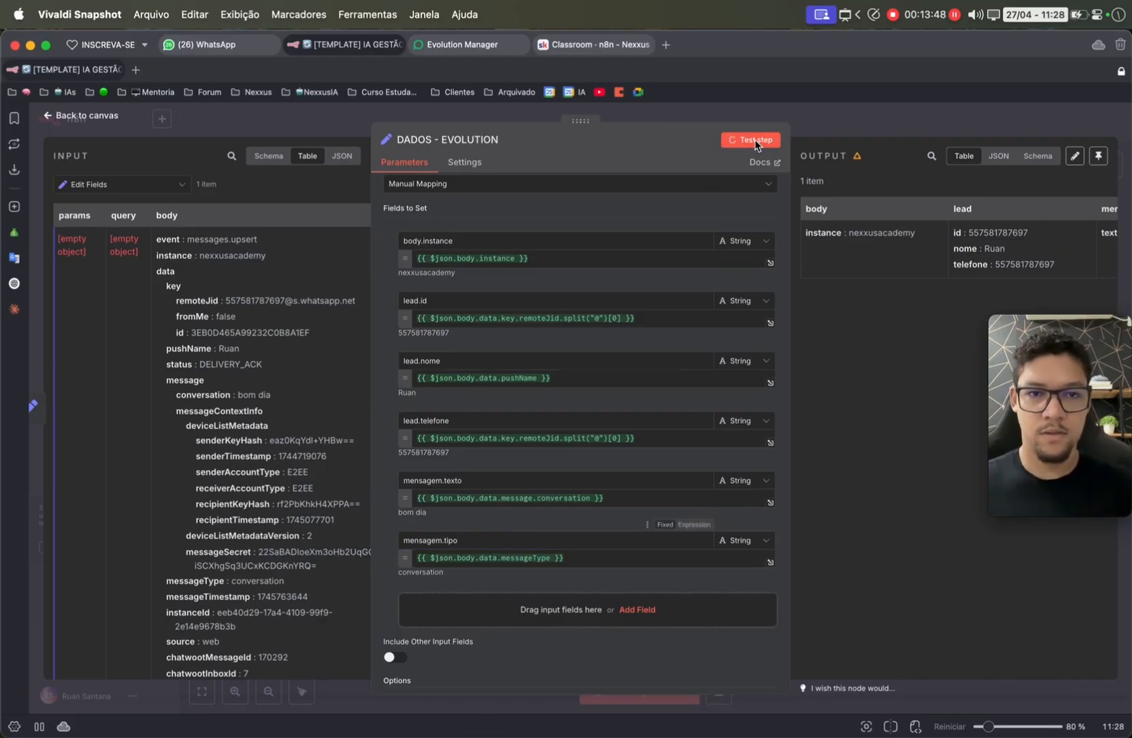
scroll(916, 326, right, 2)
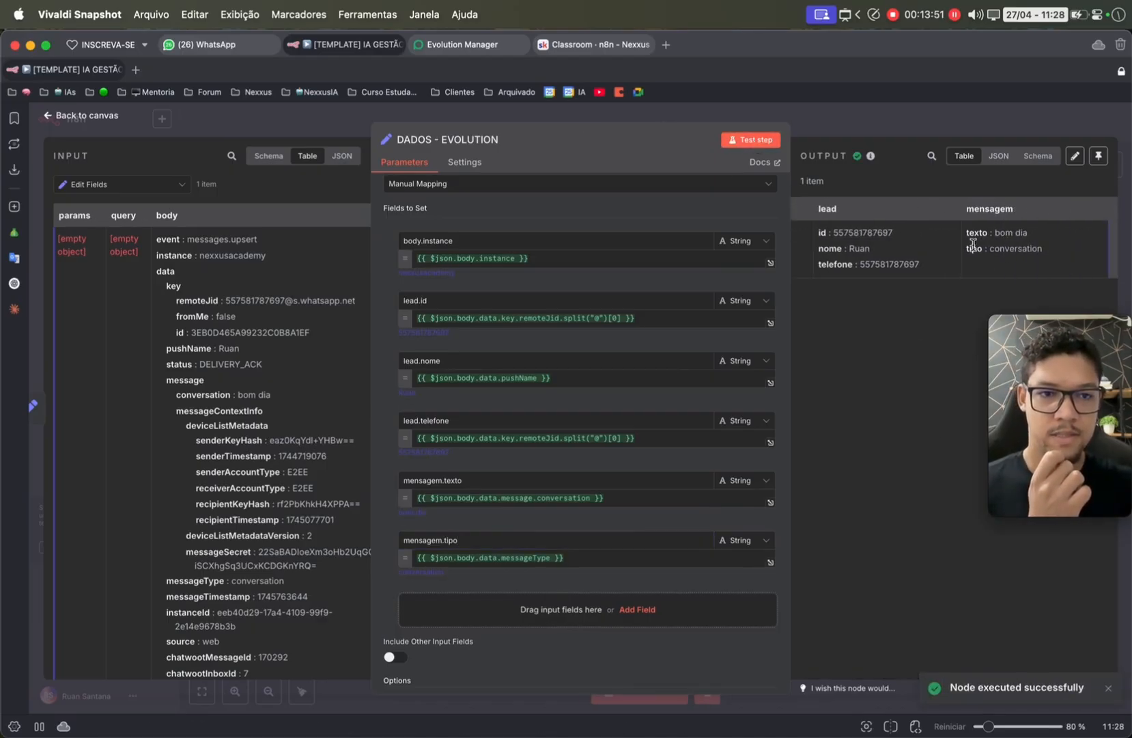
scroll(911, 338, left, 2)
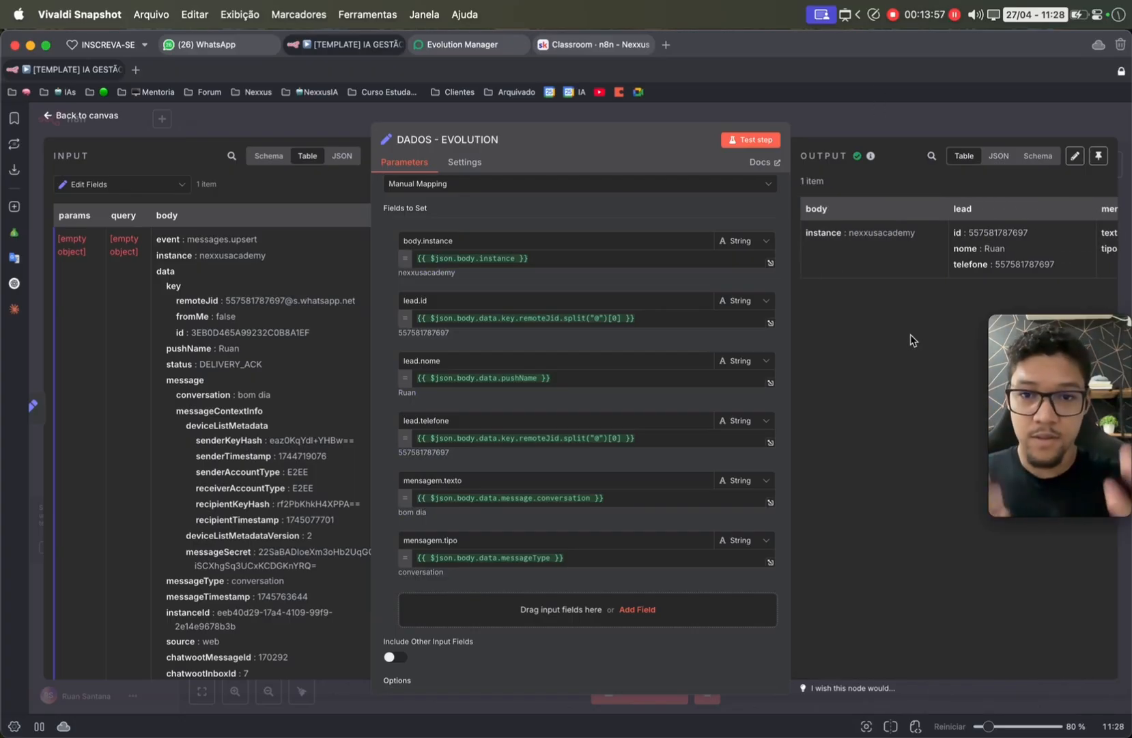
click(950, 113)
click(1047, 121)
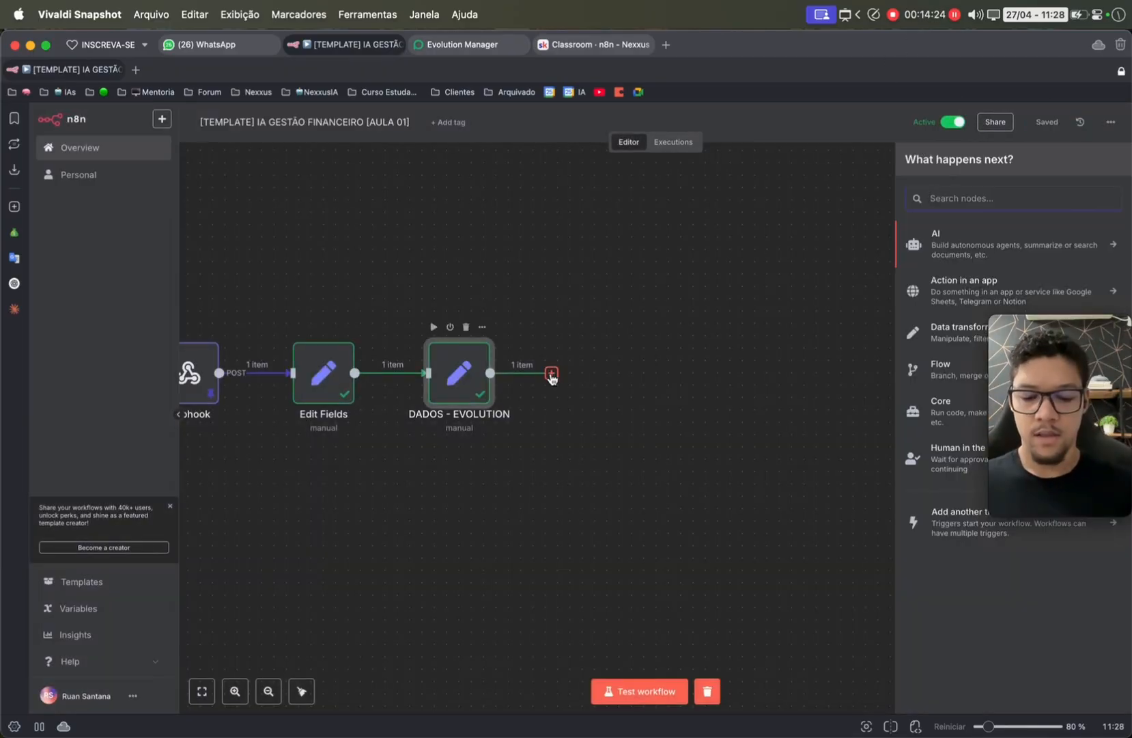
- Add an Edit Fields node after DADOS - EVOLUTION and enable including the other input fields
text(edit)
key(Return)
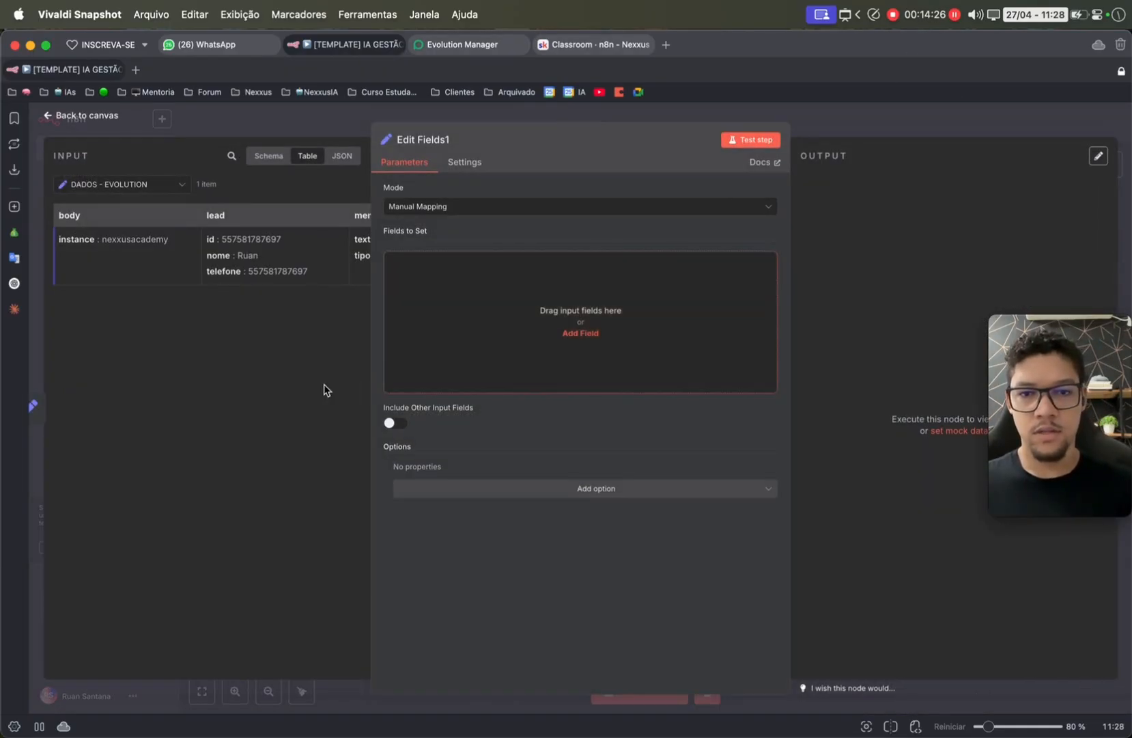
click(388, 419)
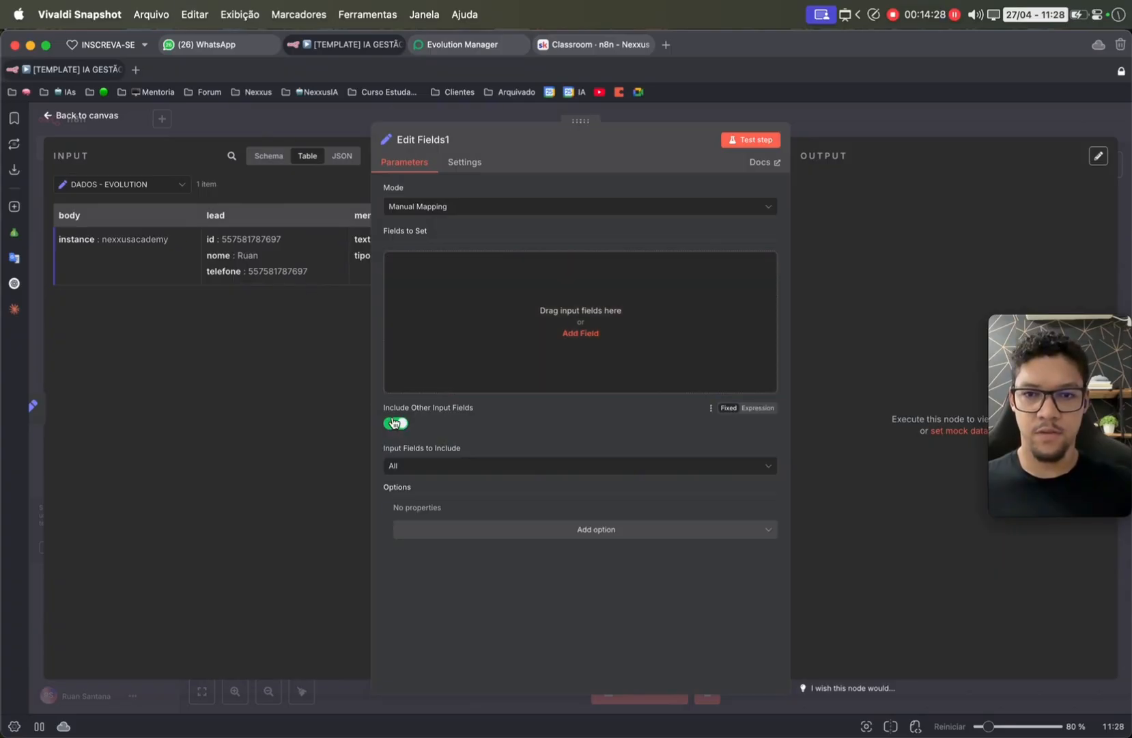
- Rename the new Edit Fields1 node as DADOS - ENTRADA, test its step and return to the canvas
click(418, 137)
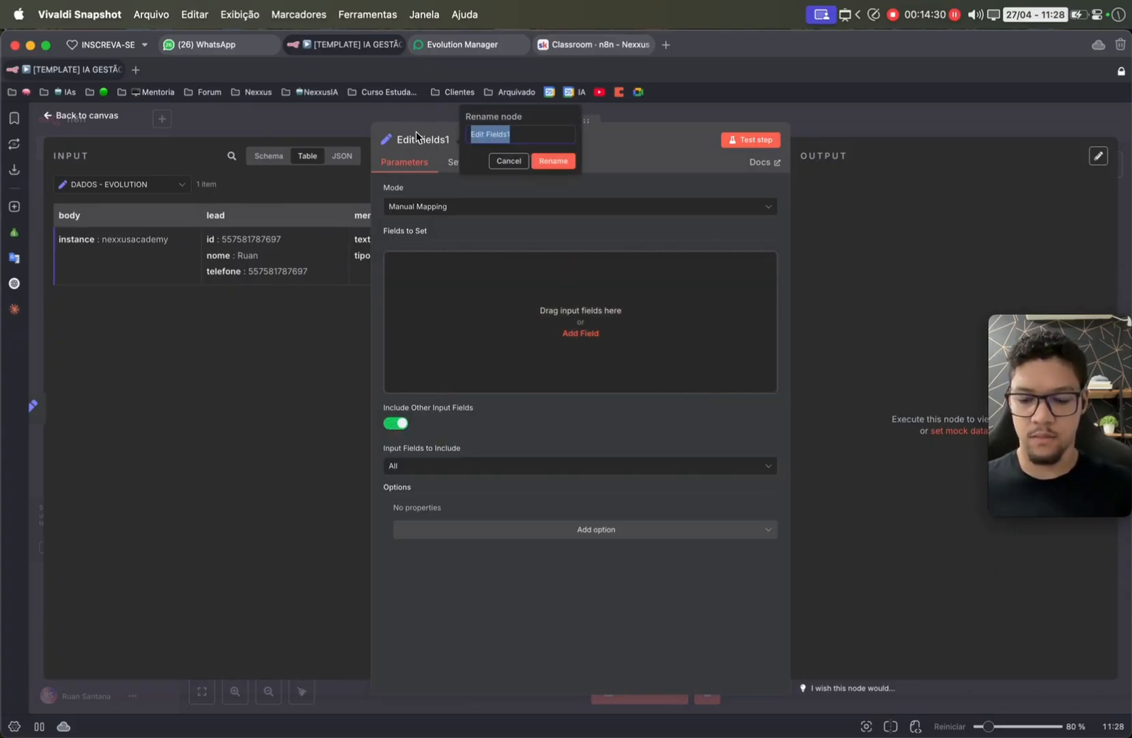
key(Caps_Lock)
text(DADOS)
text(- ENTRADA)
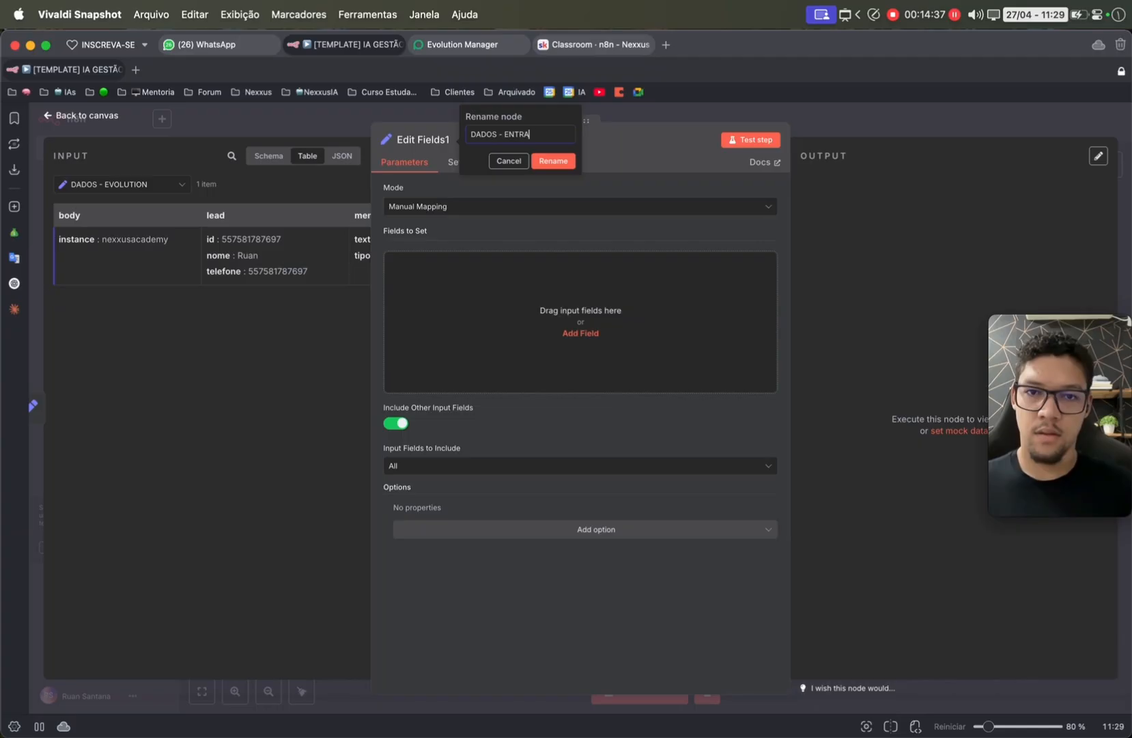
key(Return)
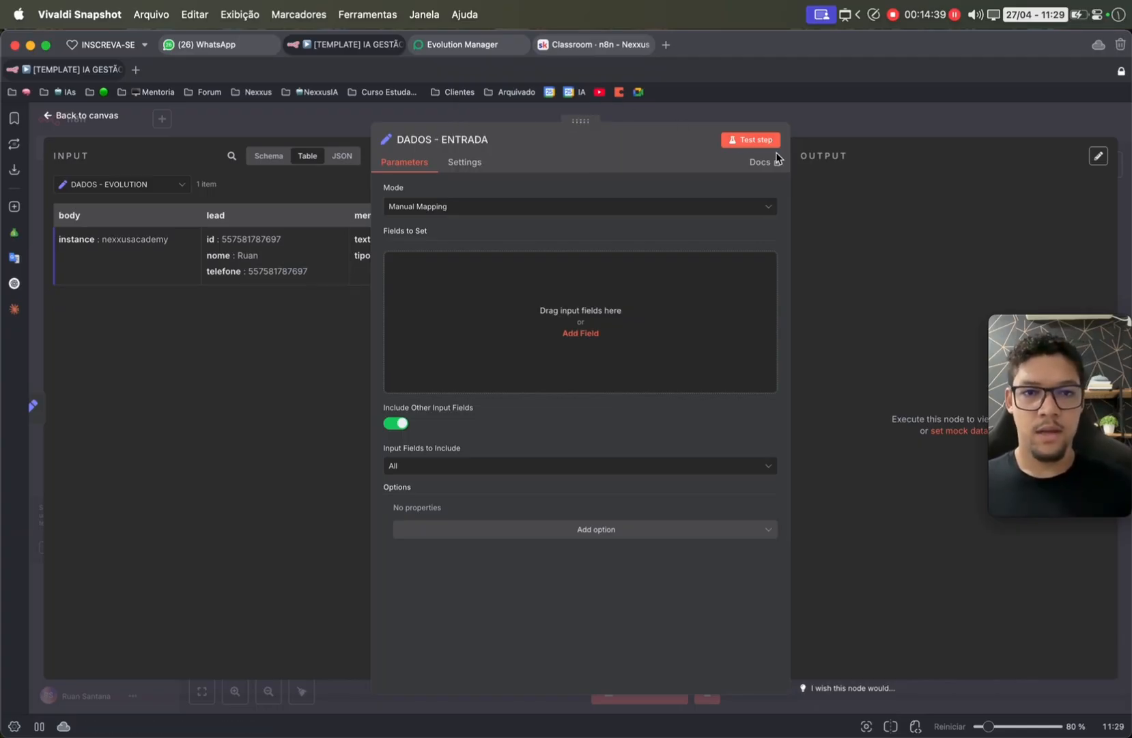
click(750, 140)
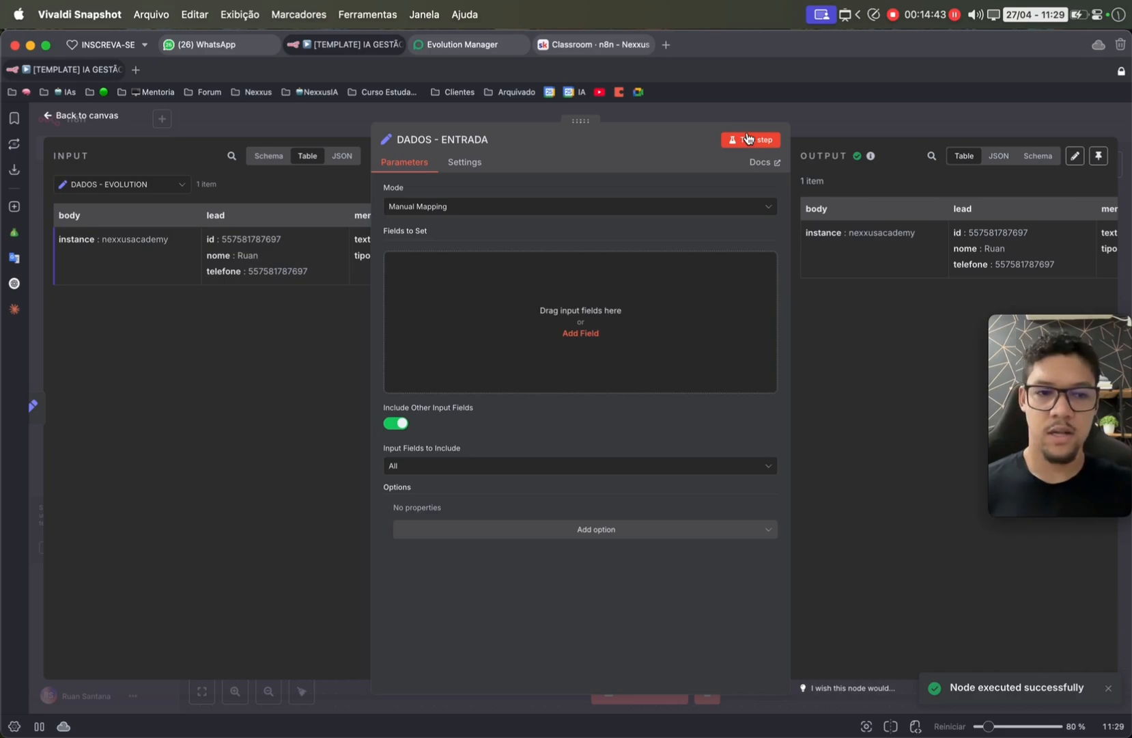
click(802, 133)
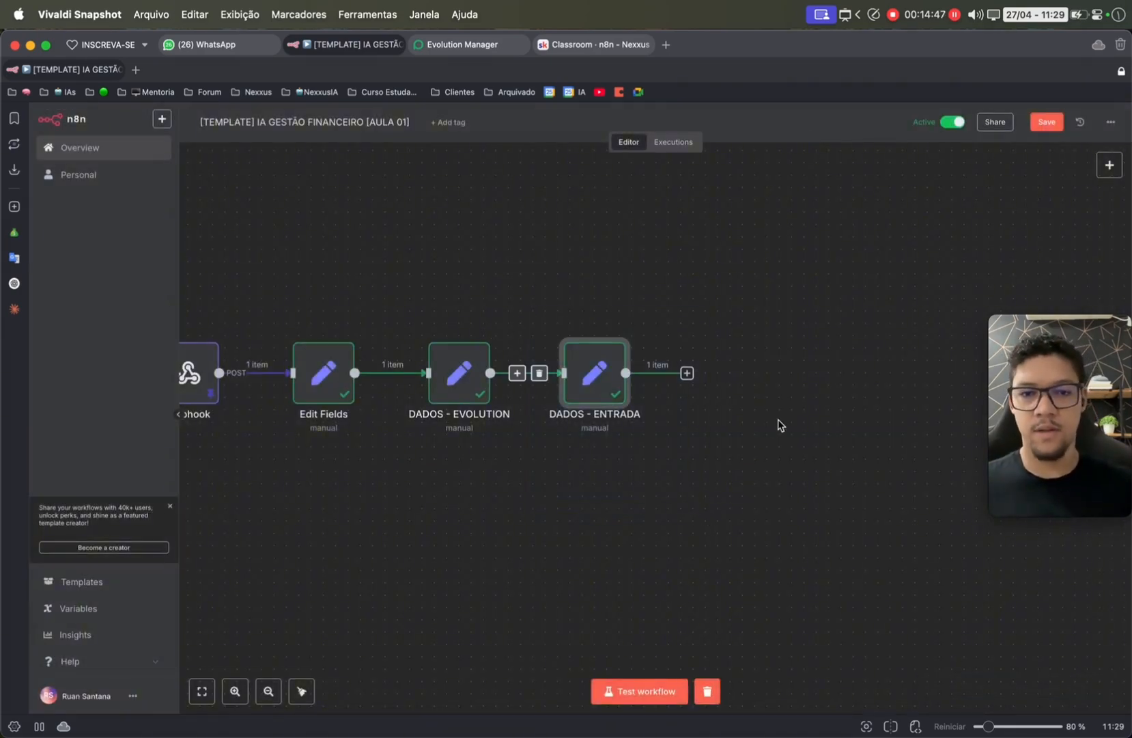
- Paste the copied message-buffer nodes, DADOSS - BUFFER through APAGAR MENSAGEM2, and place the group after DADOS - ENTRADA
scroll(778, 425, right, 3)
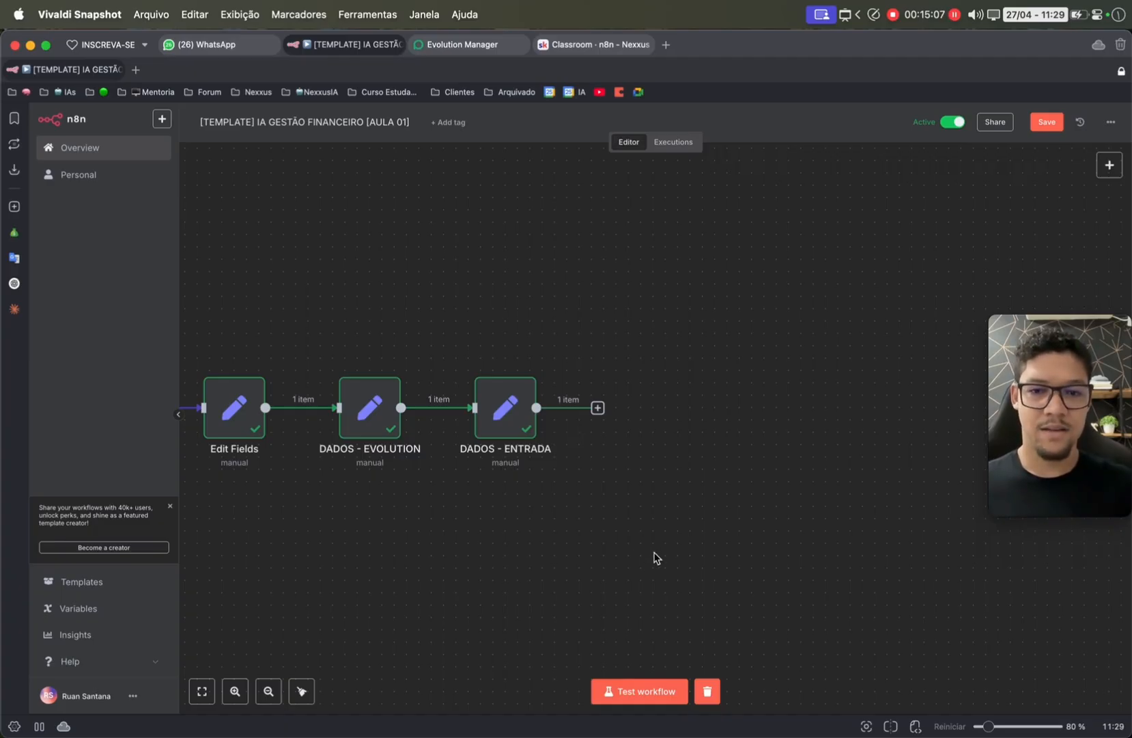
scroll(655, 558, down, 5)
scroll(653, 556, down, 2)
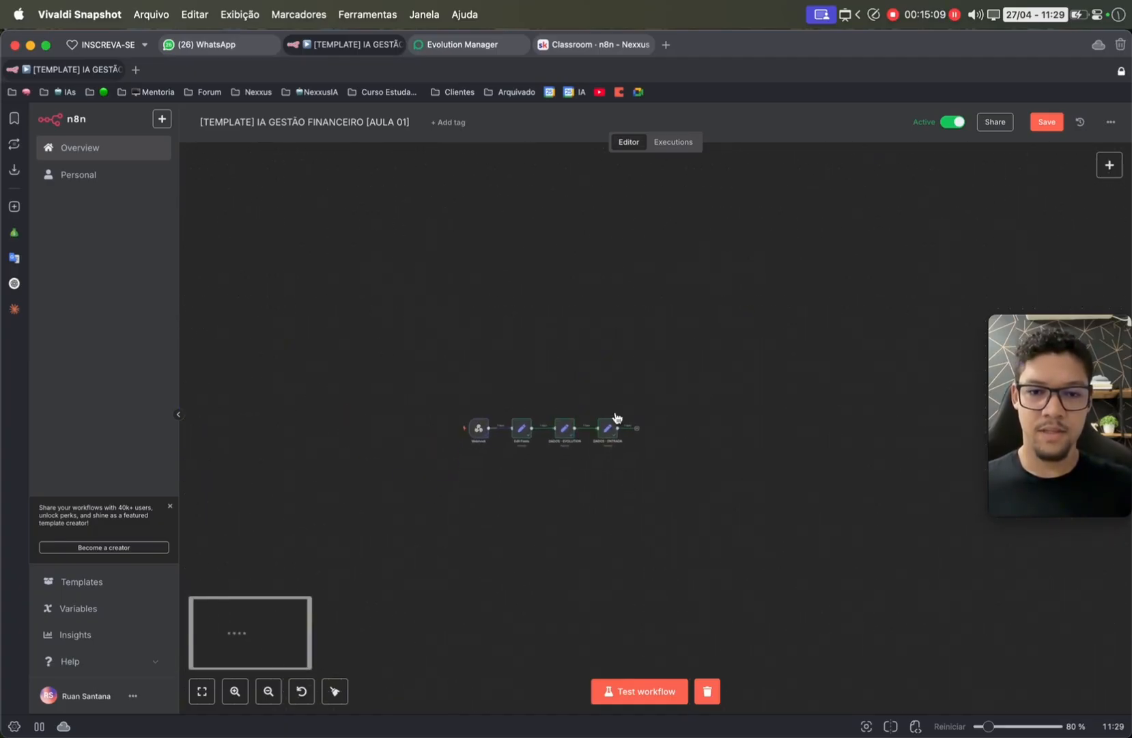
scroll(617, 417, up, 3)
scroll(615, 407, down, 2)
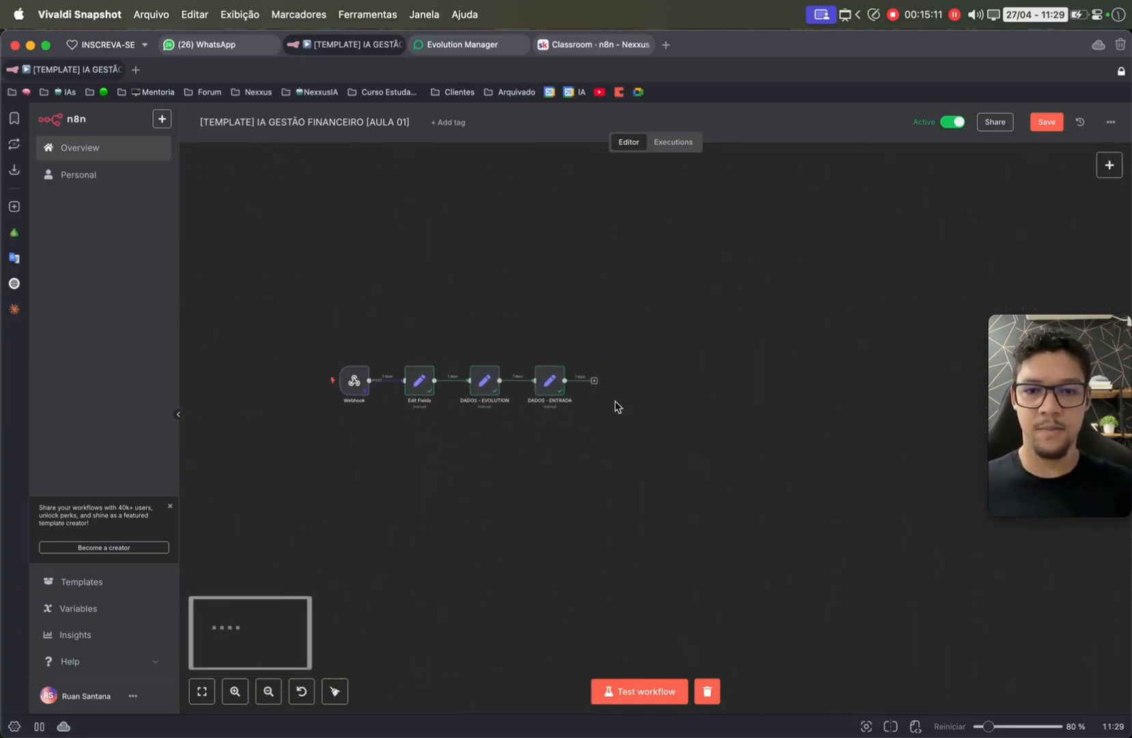
scroll(617, 407, right, 3)
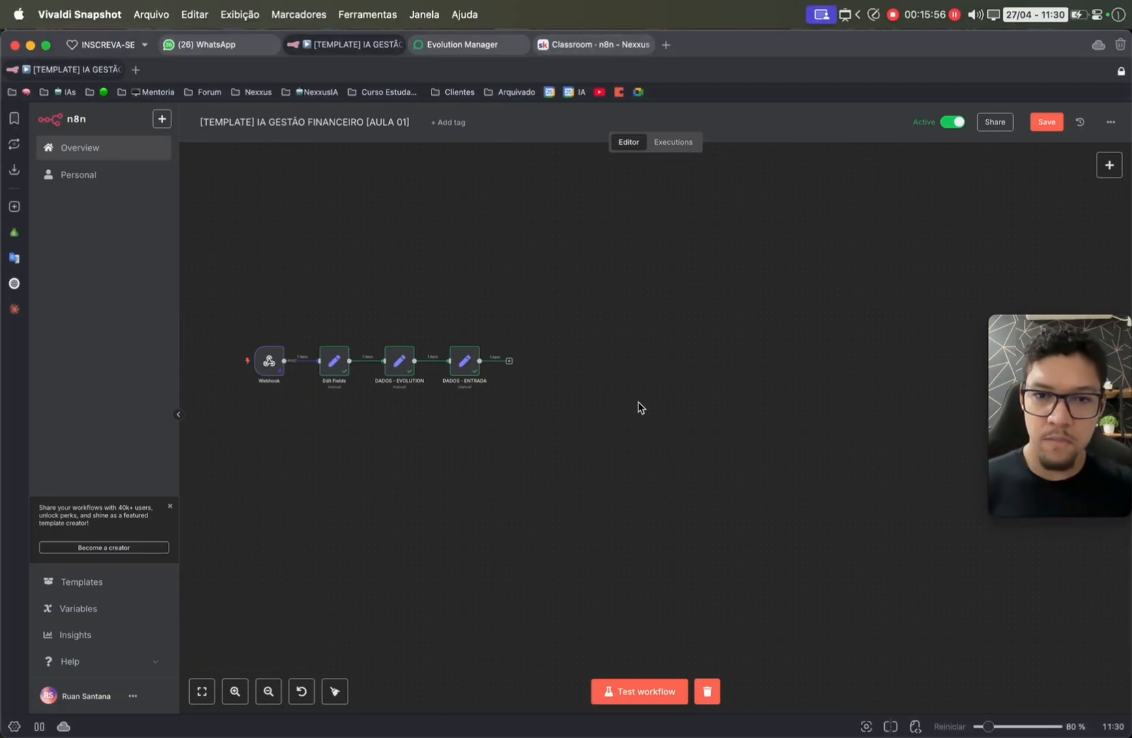
key(super+v)
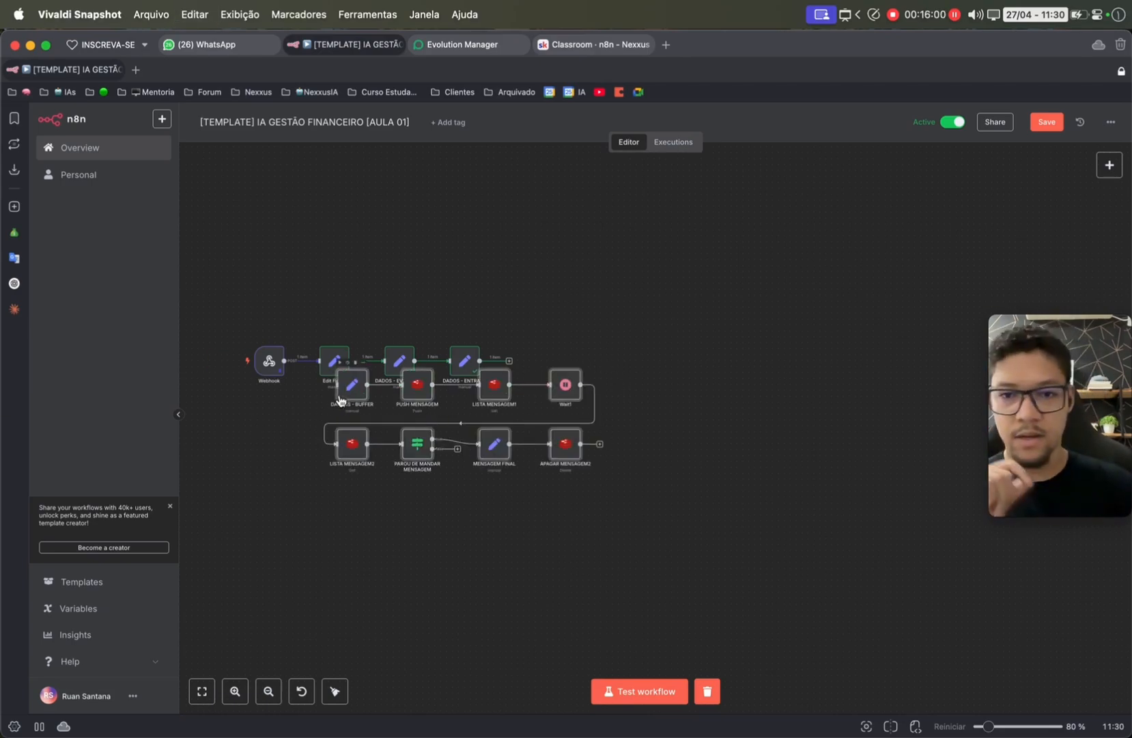
drag(342, 391, 554, 376)
scroll(555, 374, up, 5)
scroll(555, 374, down, 2)
scroll(554, 374, right, 4)
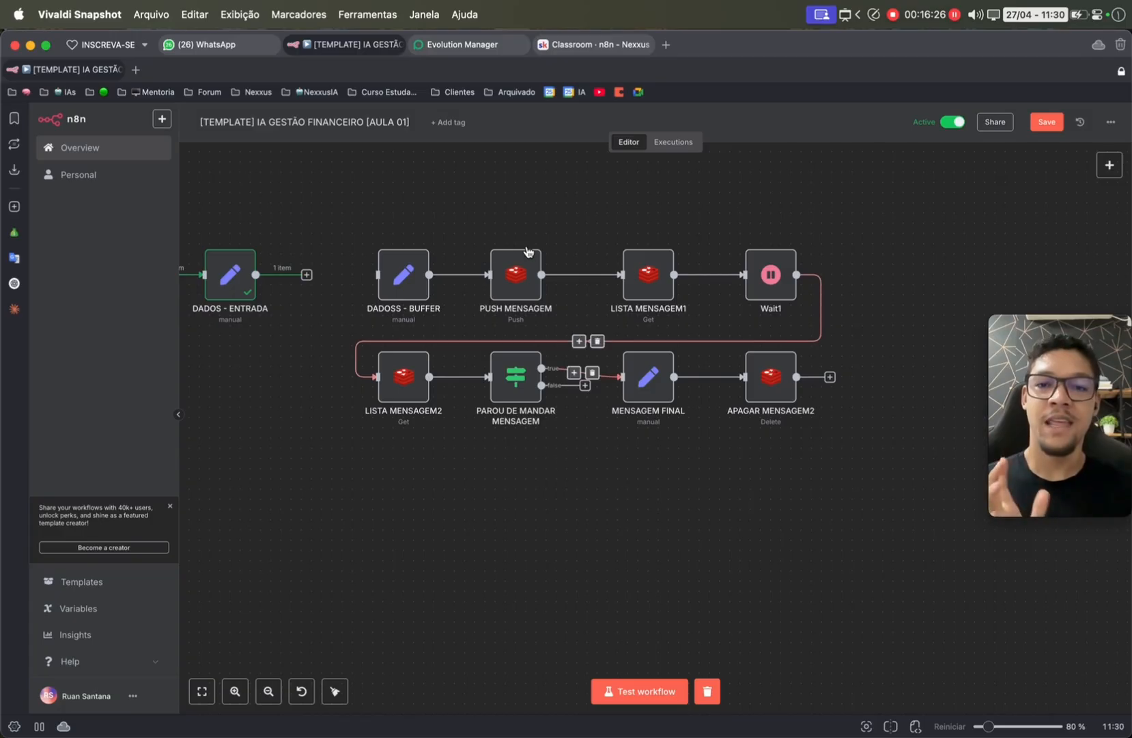
drag(336, 221, 857, 523)
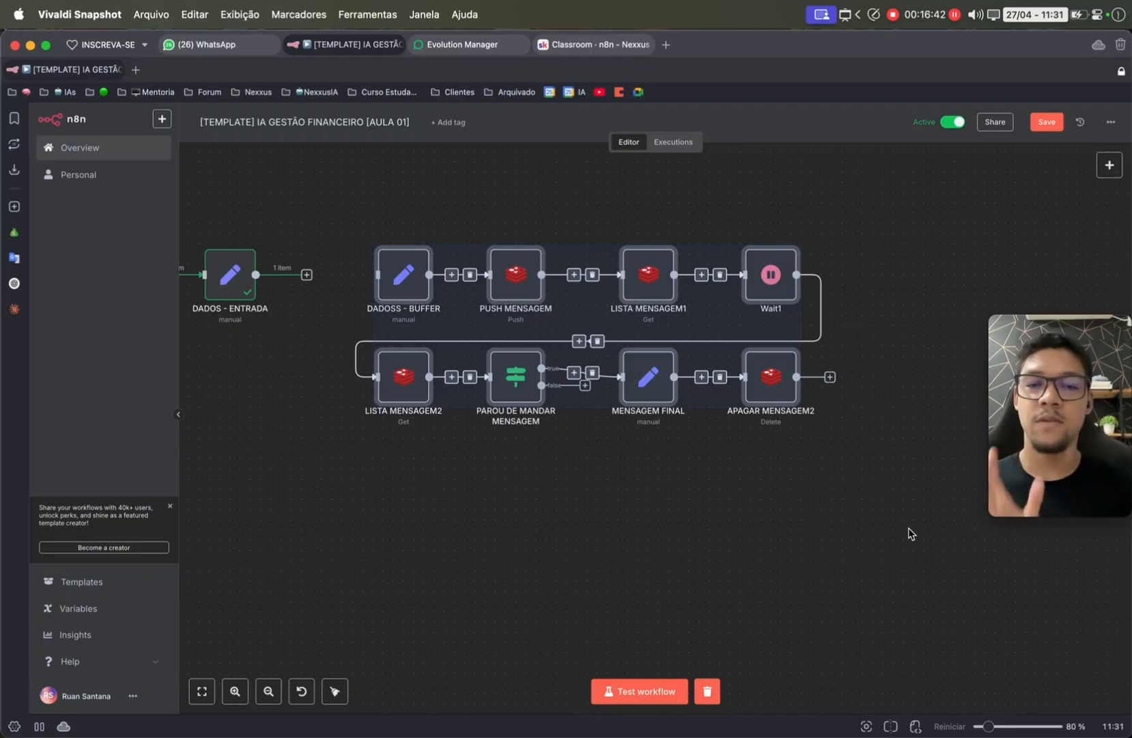
click(494, 210)
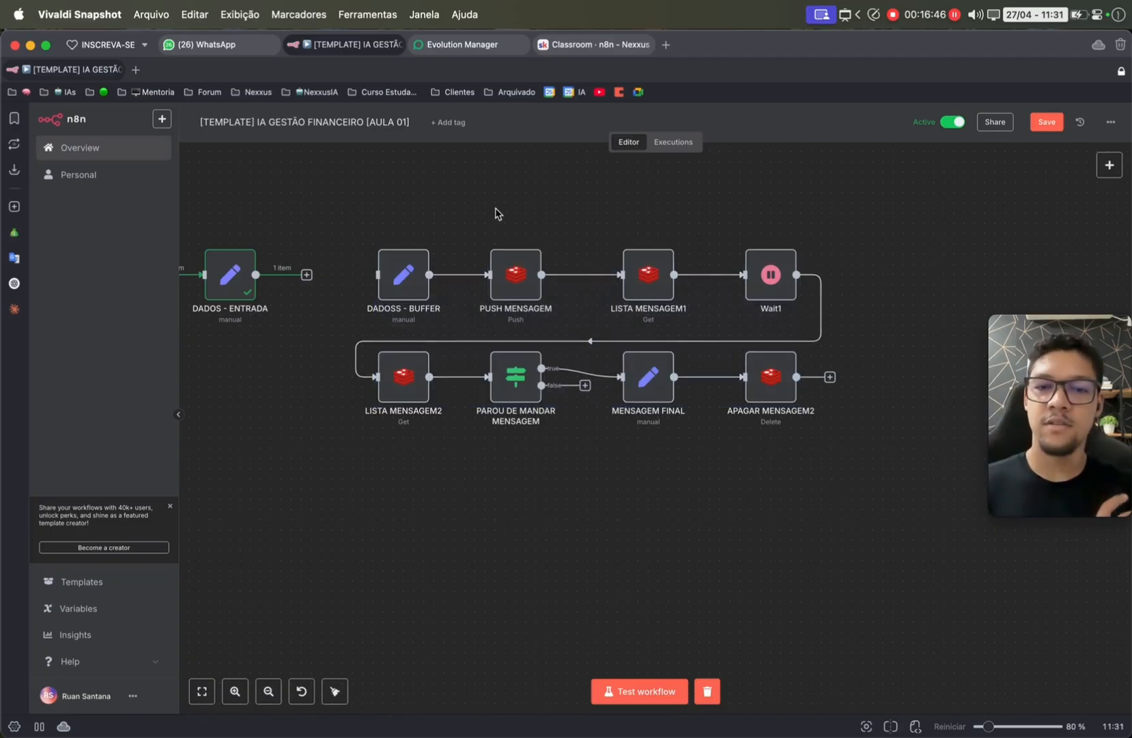
mouse_move(500, 242)
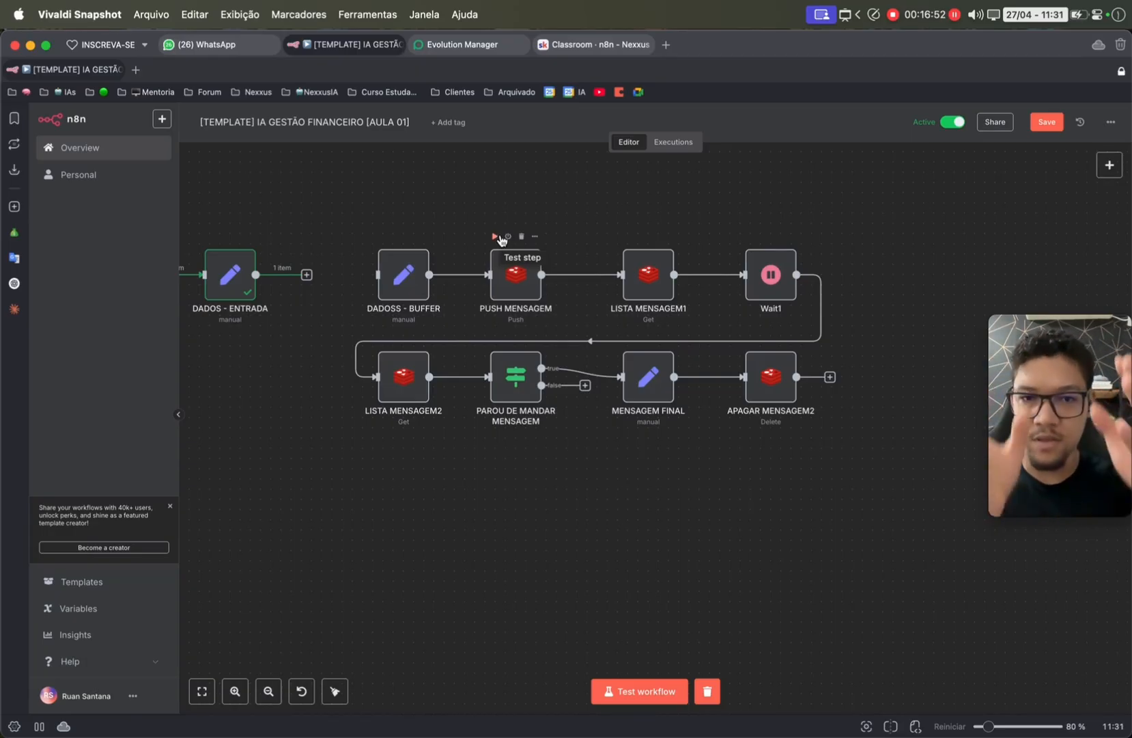
drag(299, 208, 889, 570)
click(753, 603)
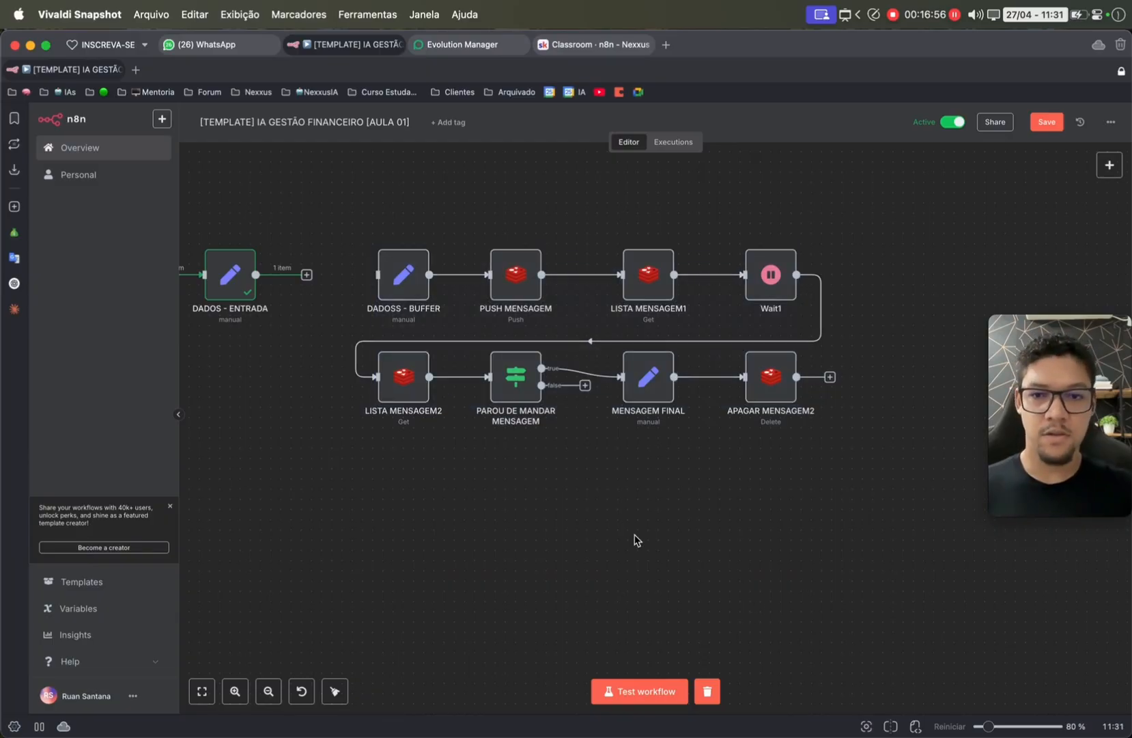
- Check the DADOSS - BUFFER node's fields and connect the DADOS - ENTRADA output to its input
double_click(403, 274)
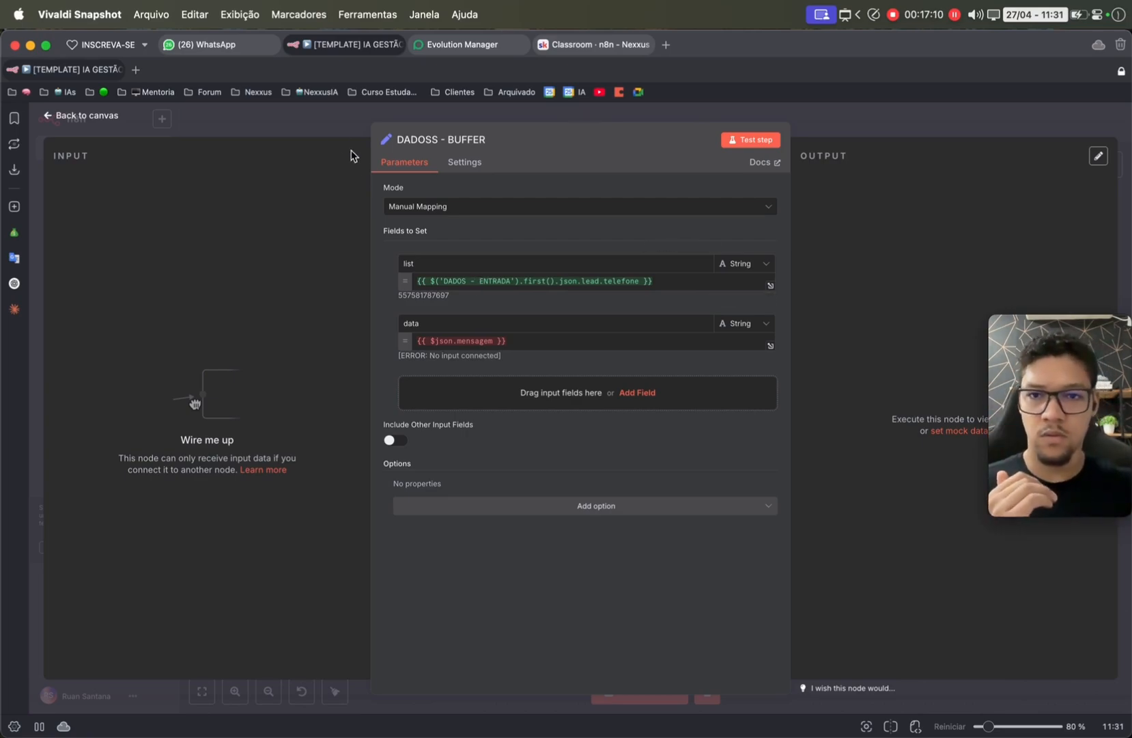
click(333, 131)
drag(305, 281, 377, 275)
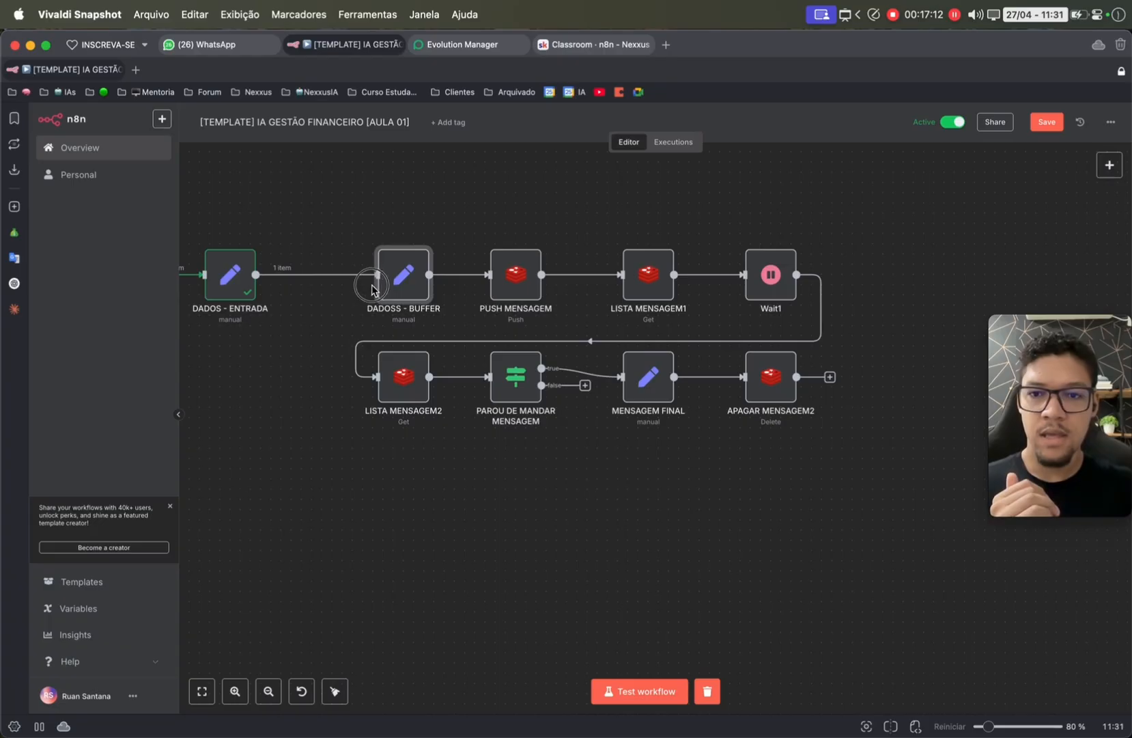
- Replace the data field's expression in DADOSS - BUFFER with the input's message text, {{ $json.mensagem.texto }}
double_click(404, 285)
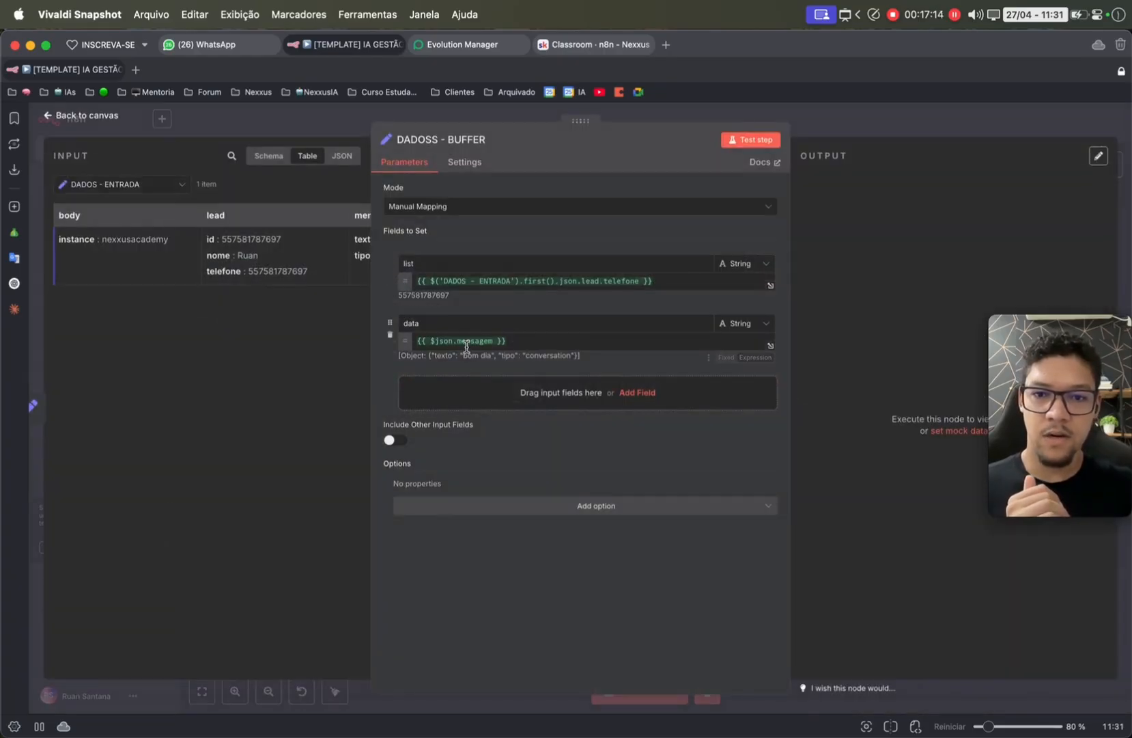
click(451, 341)
triple_click(465, 341)
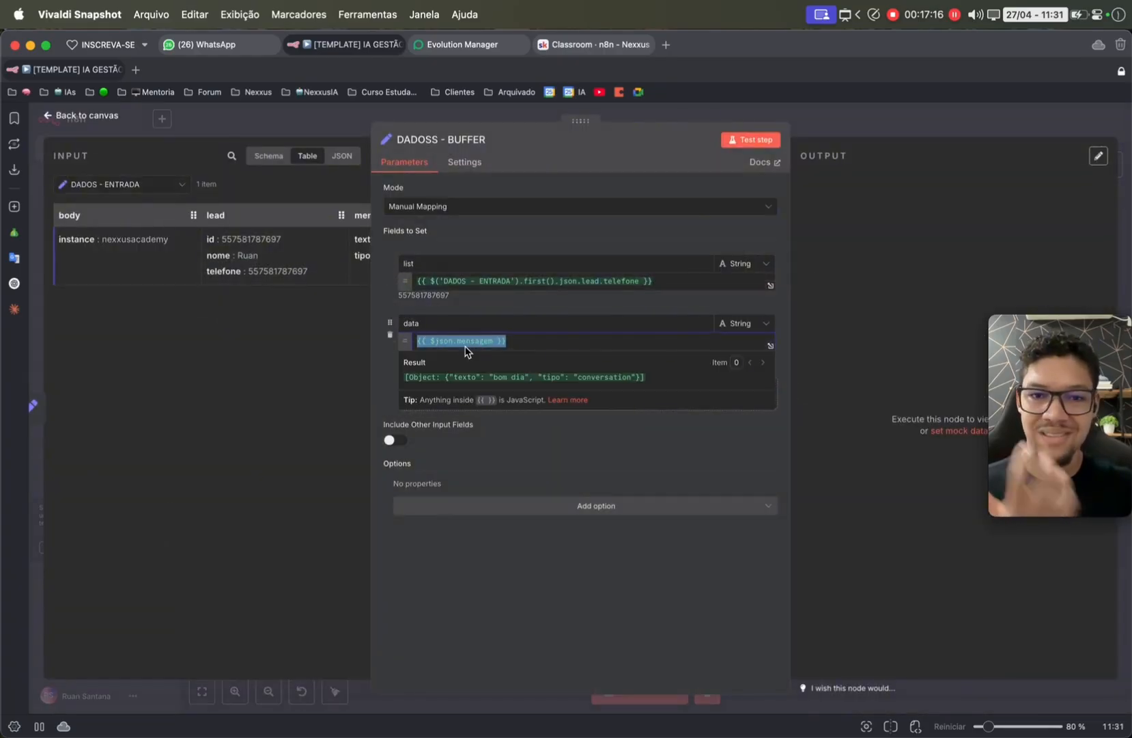
key(Caps_Lock)
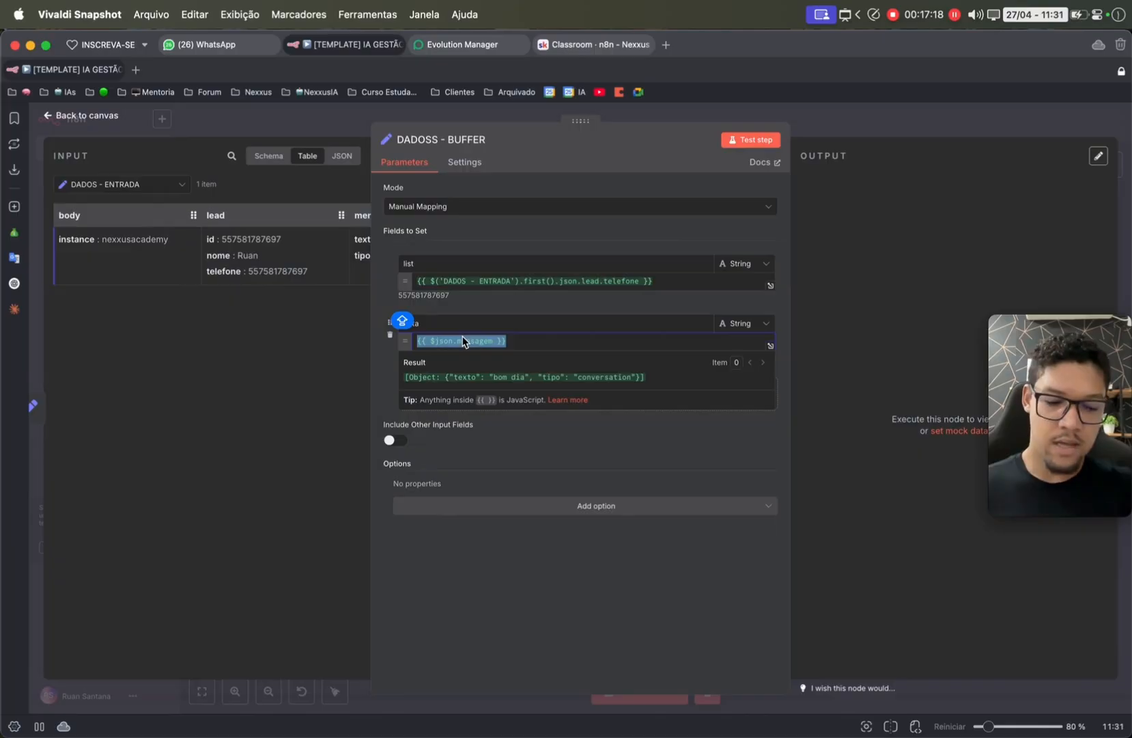
key(BackSpace)
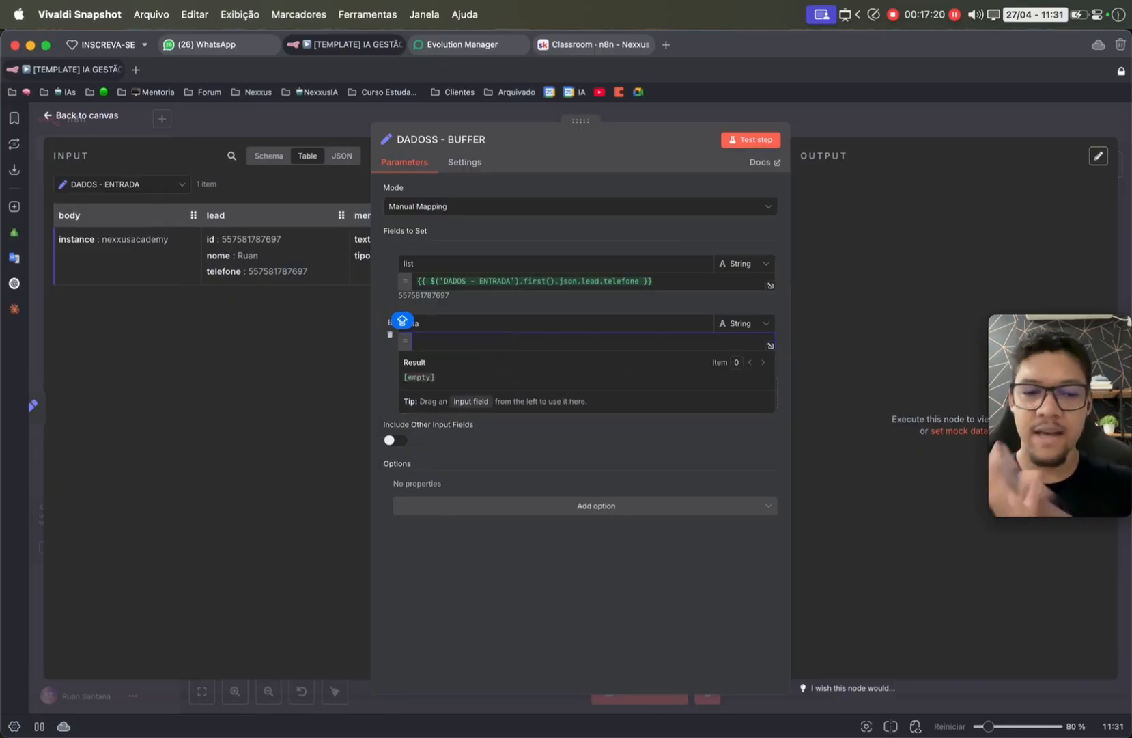
scroll(188, 311, right, 4)
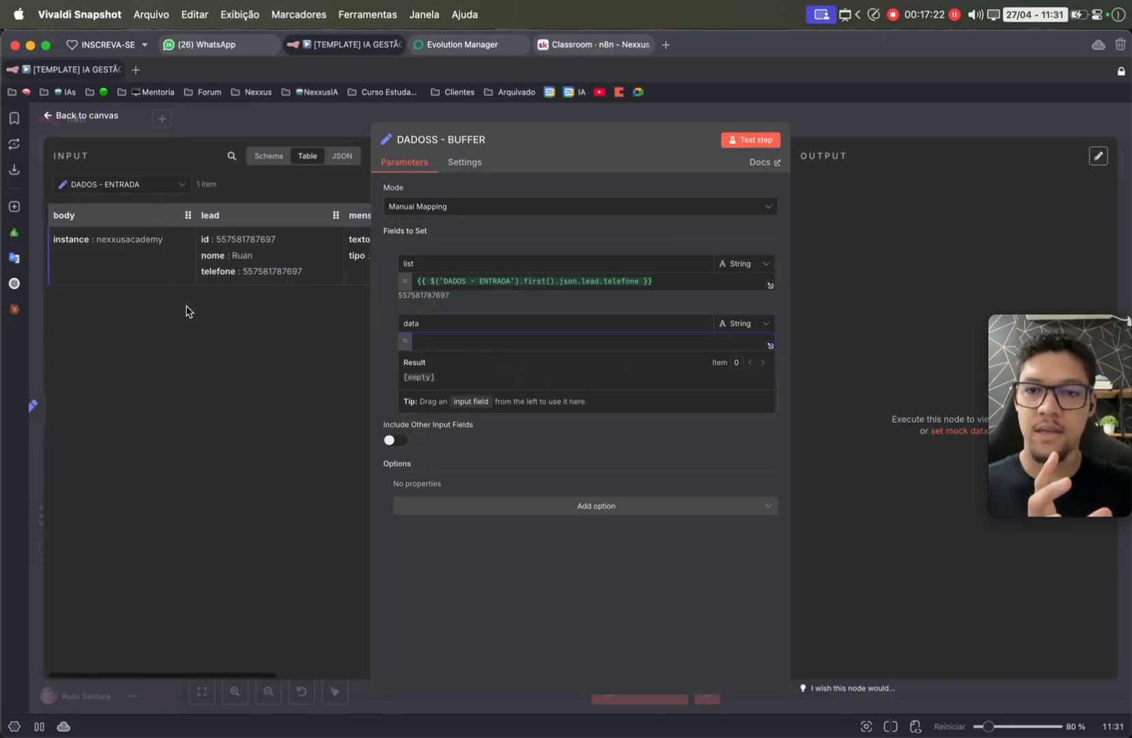
key(Caps_Lock)
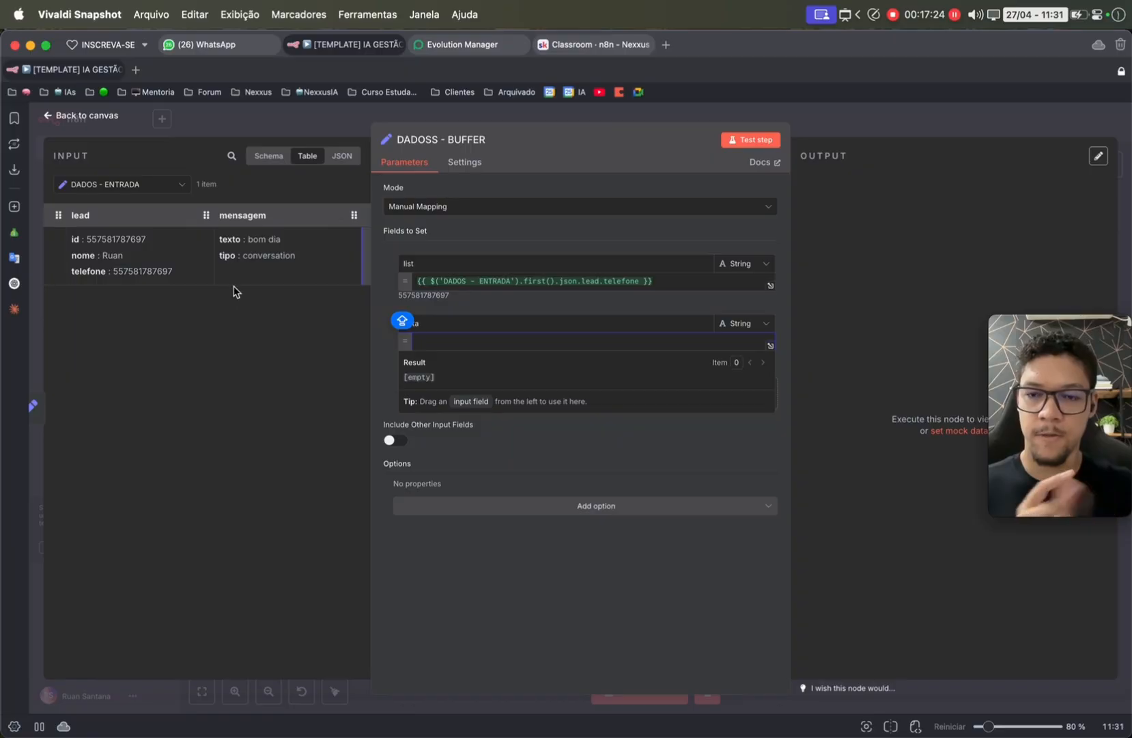
drag(227, 238, 471, 345)
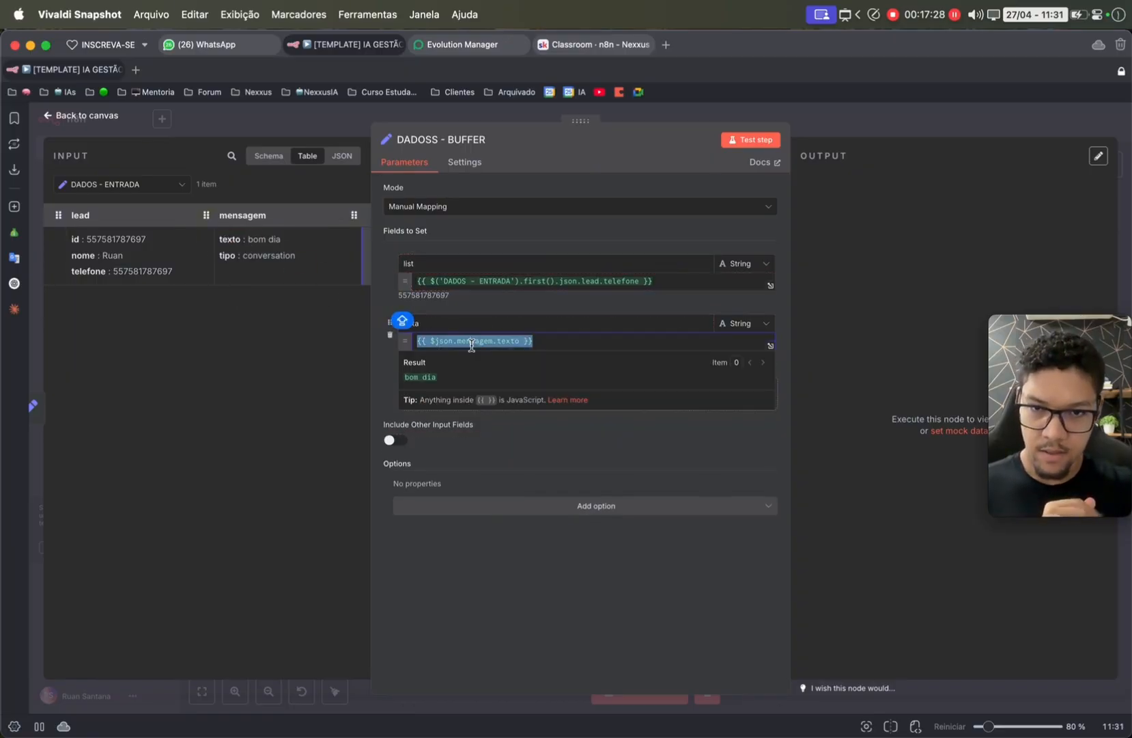
- Change the list field's expression in DADOSS - BUFFER to {{ $('DADOS - ENTRADA').first().json.lead.id }} and return to the canvas
click(471, 281)
triple_click(471, 281)
key(Caps_Lock)
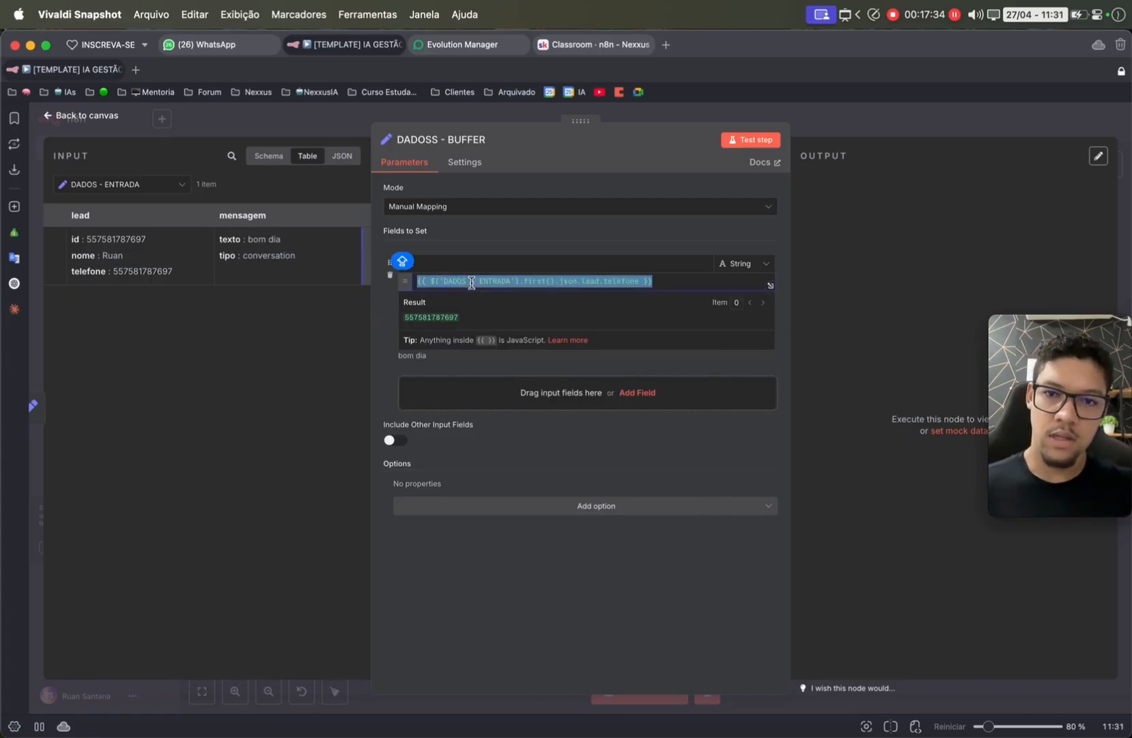
key(BackSpace)
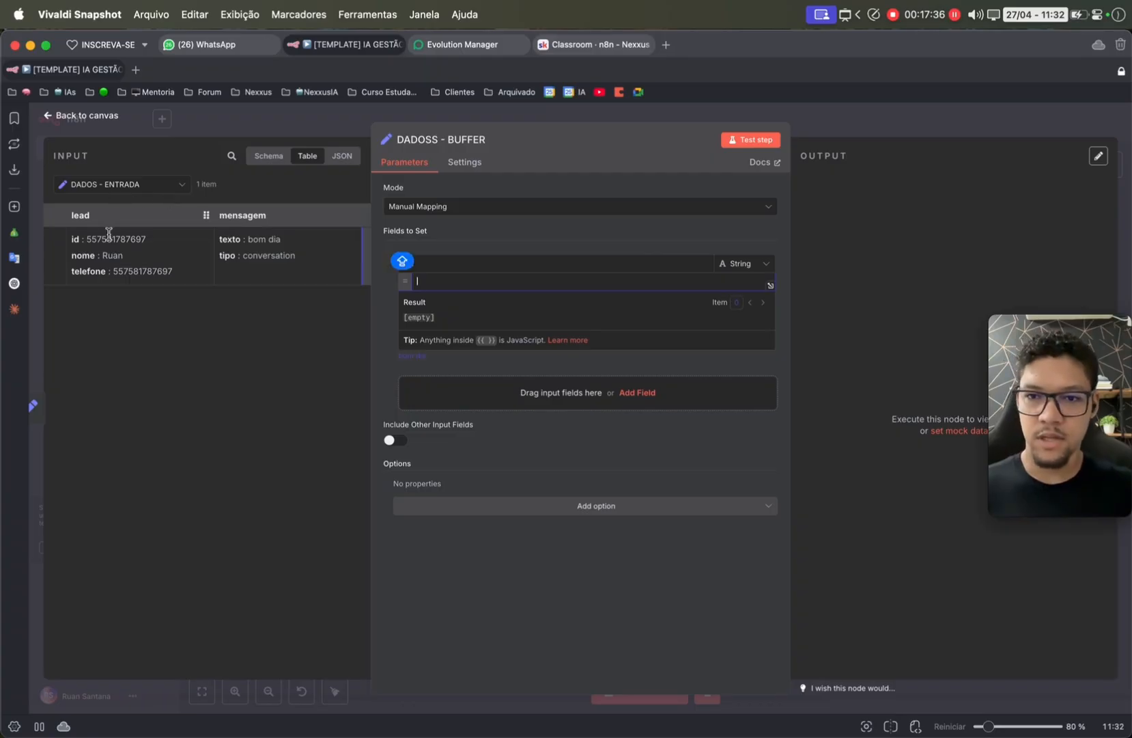
key(super+z)
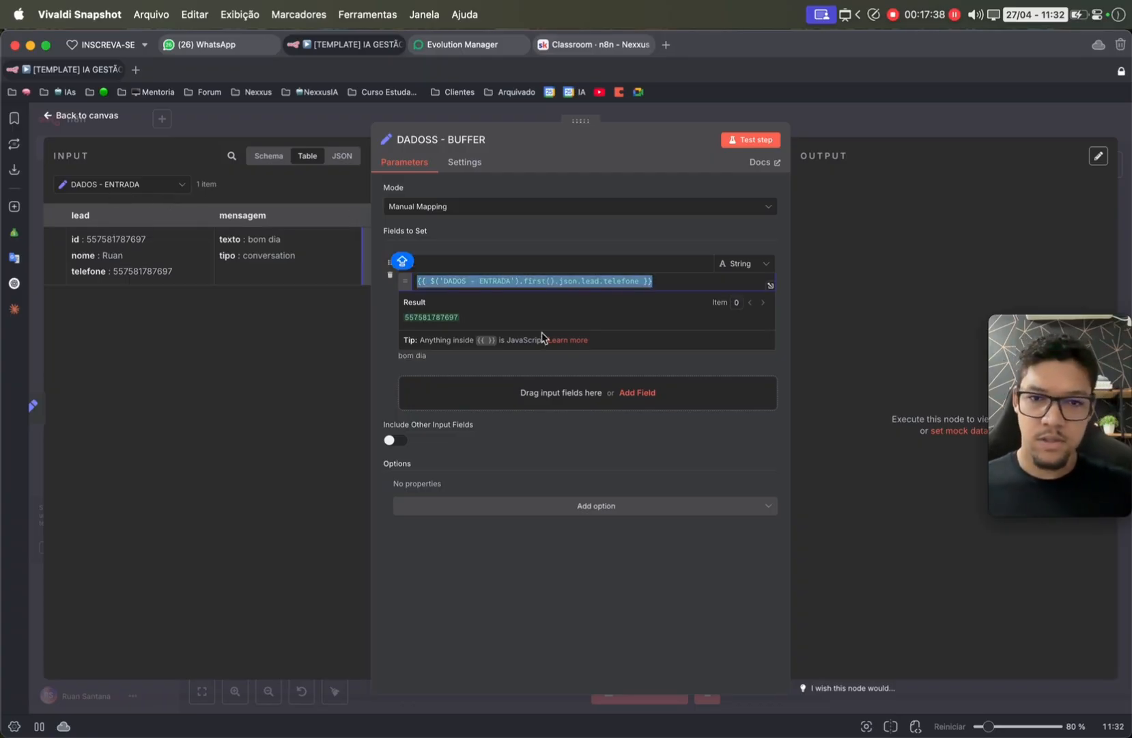
click(621, 285)
double_click(620, 281)
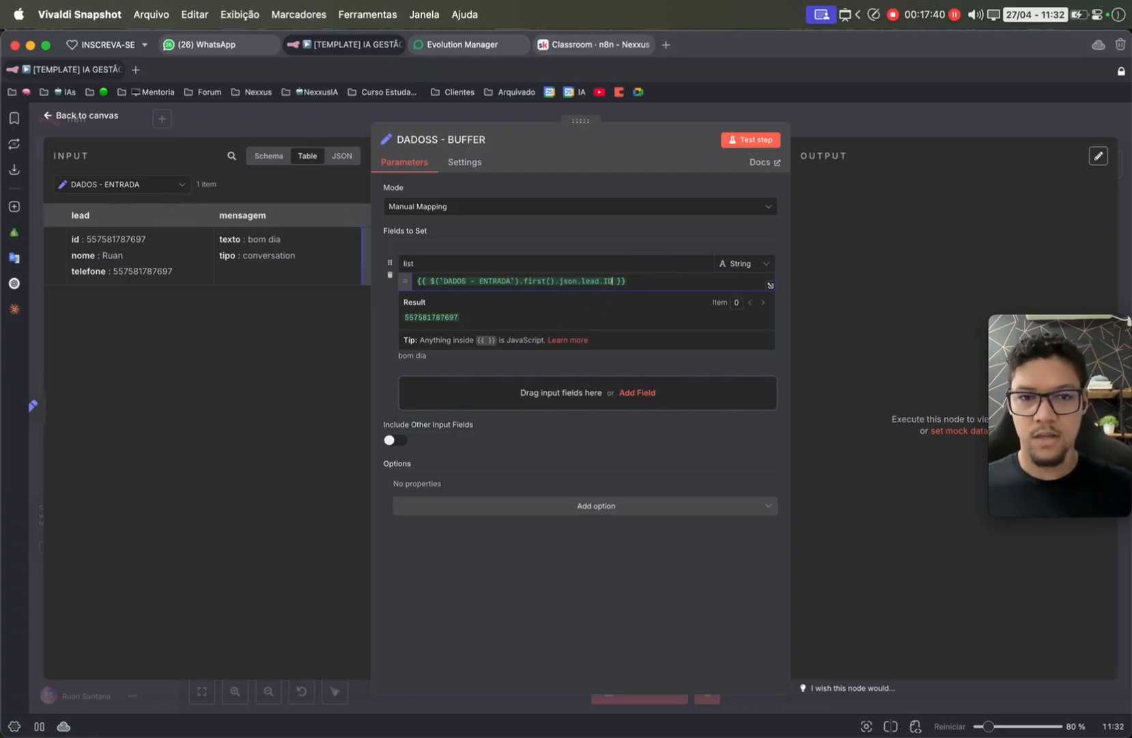
text(id)
key(Caps_Lock)
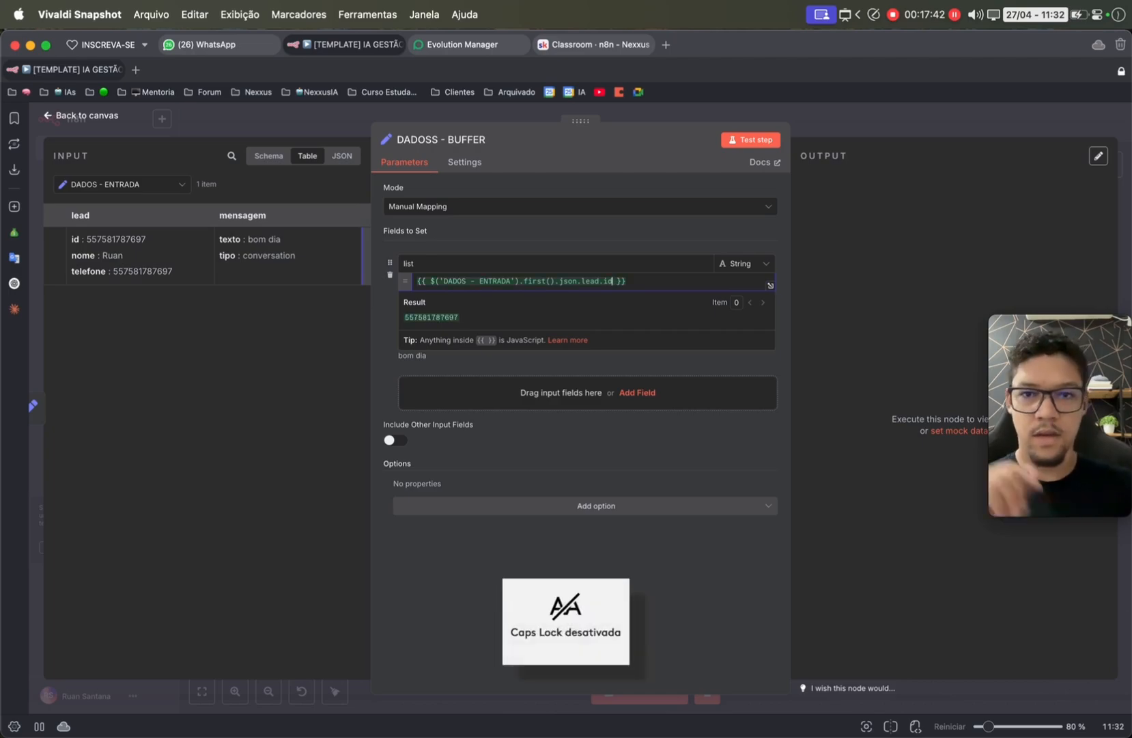
click(853, 123)
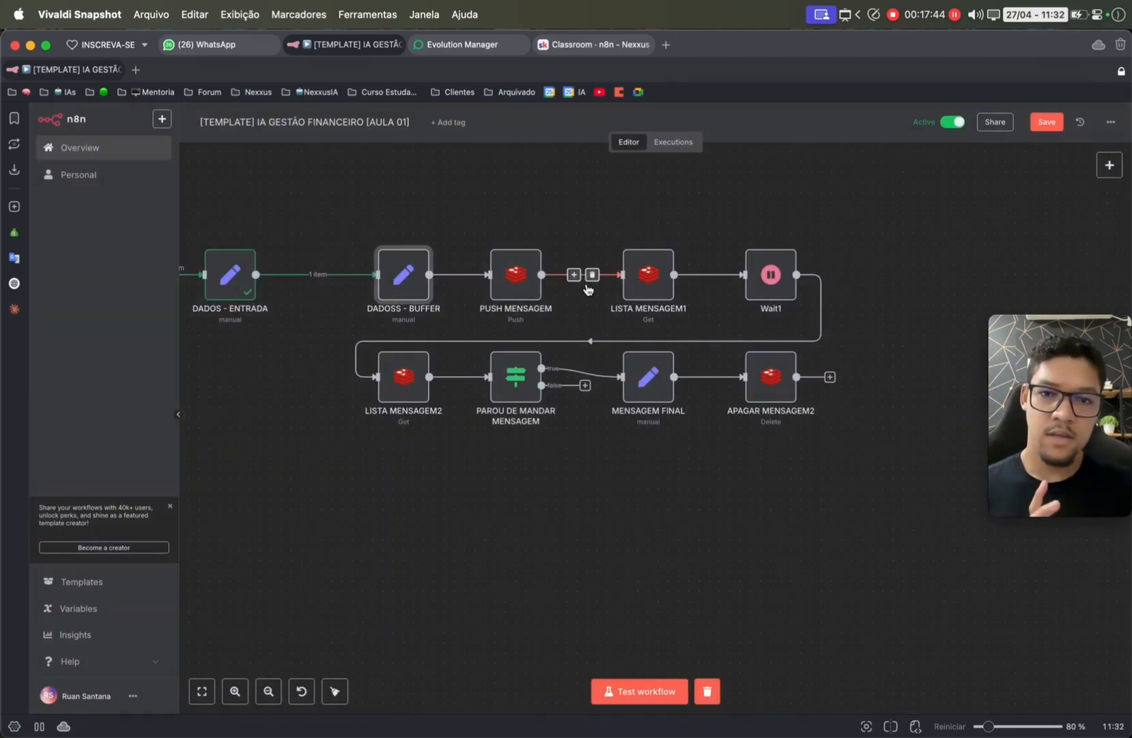
- Open the PUSH MENSAGEM Redis node to review its parameters
scroll(327, 441, right, 2)
drag(327, 440, 907, 145)
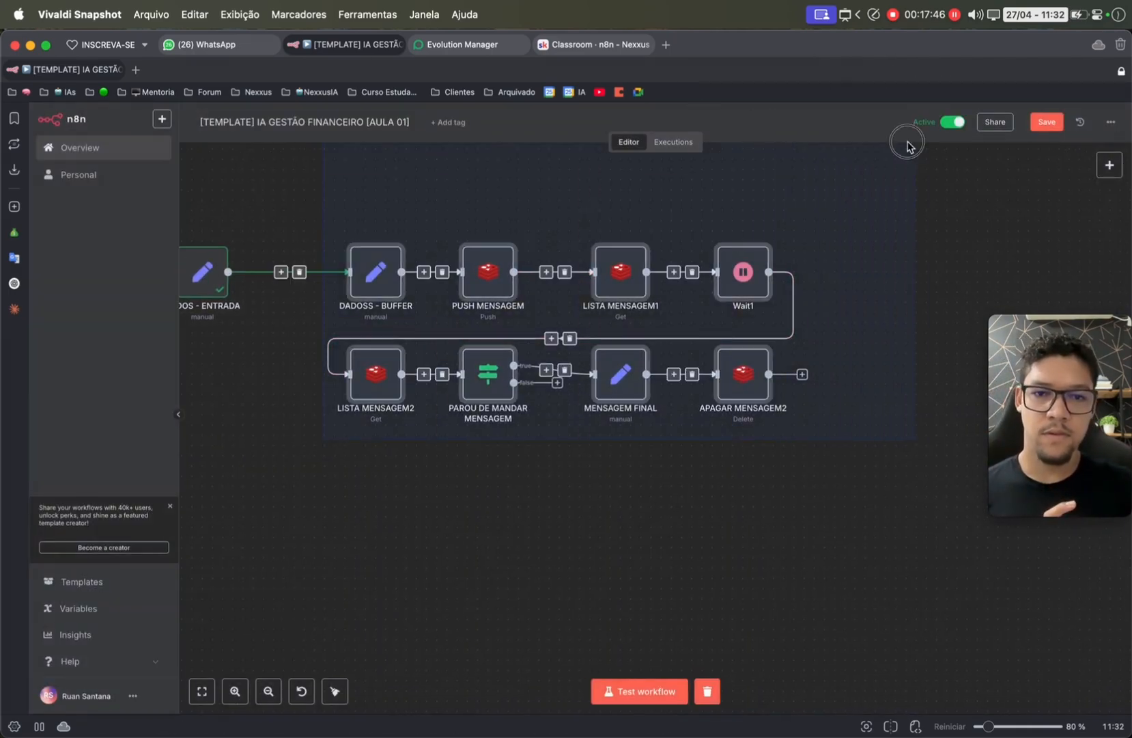
click(877, 235)
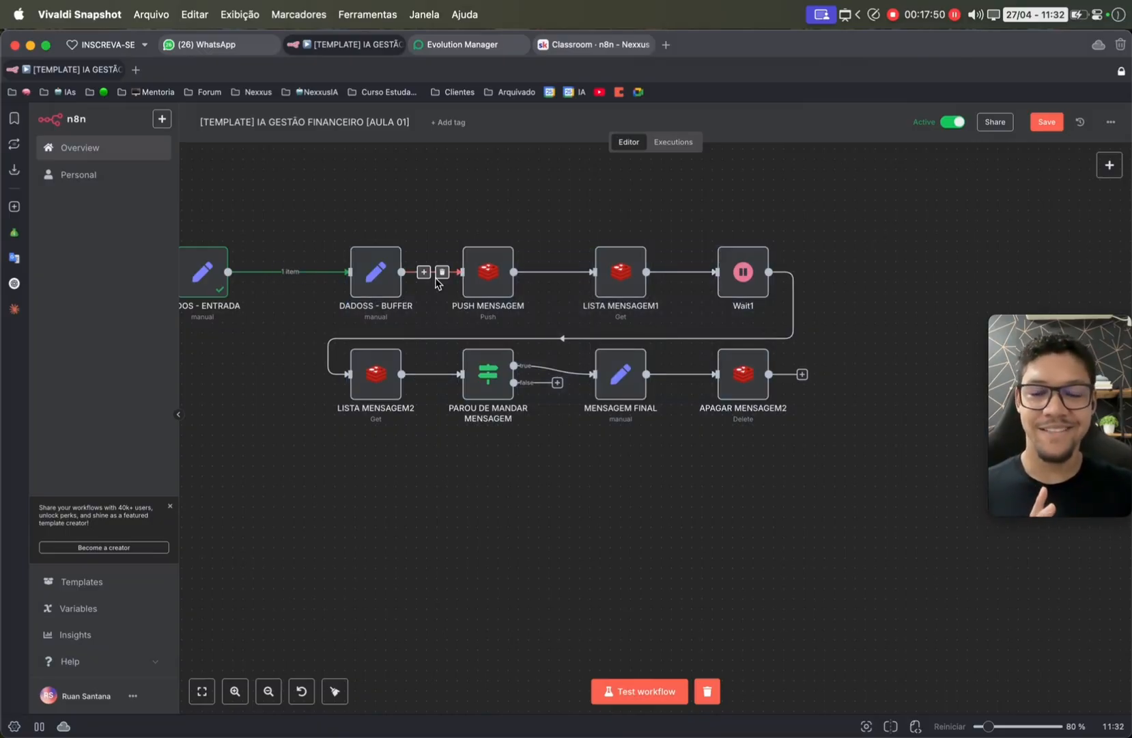
drag(328, 231, 438, 331)
double_click(504, 268)
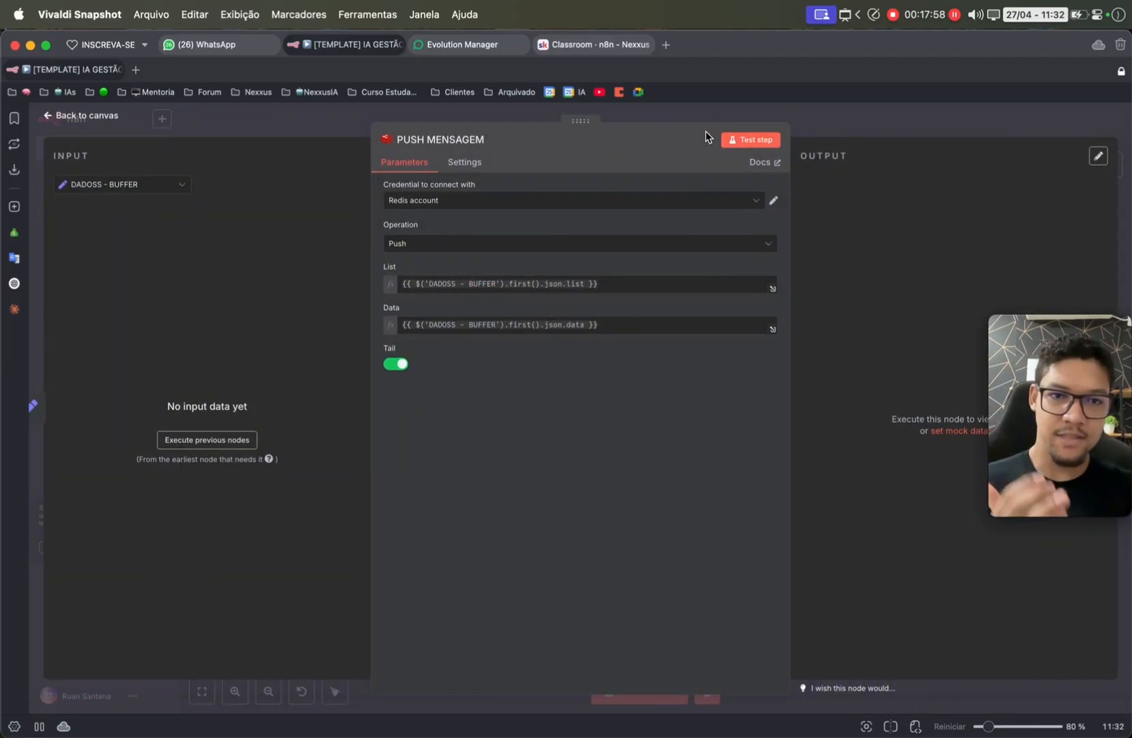
- Close the PUSH MENSAGEM node and return to the workflow canvas
click(829, 120)
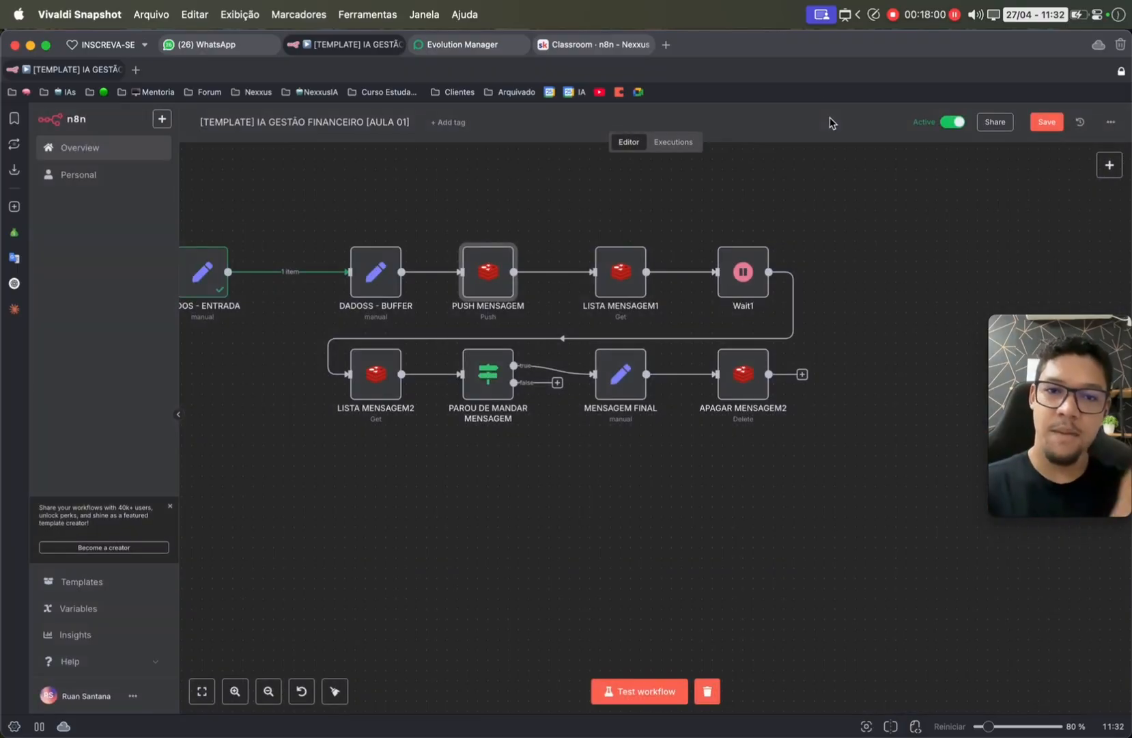
drag(569, 223, 707, 364)
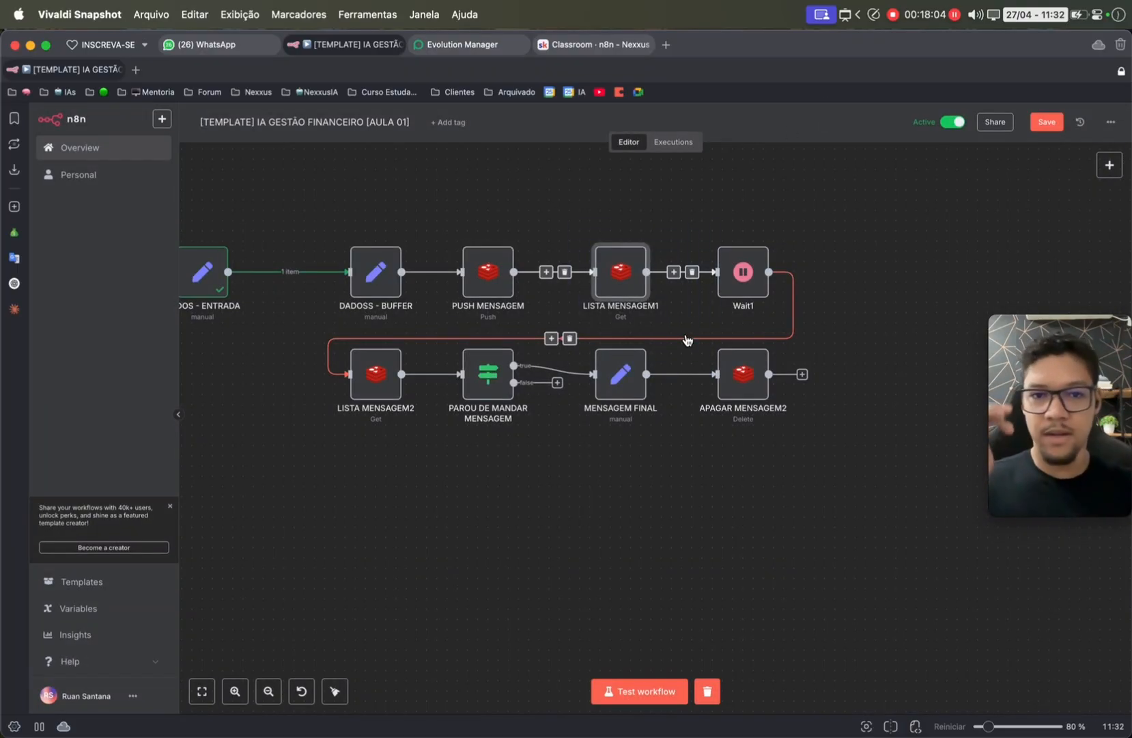
click(462, 232)
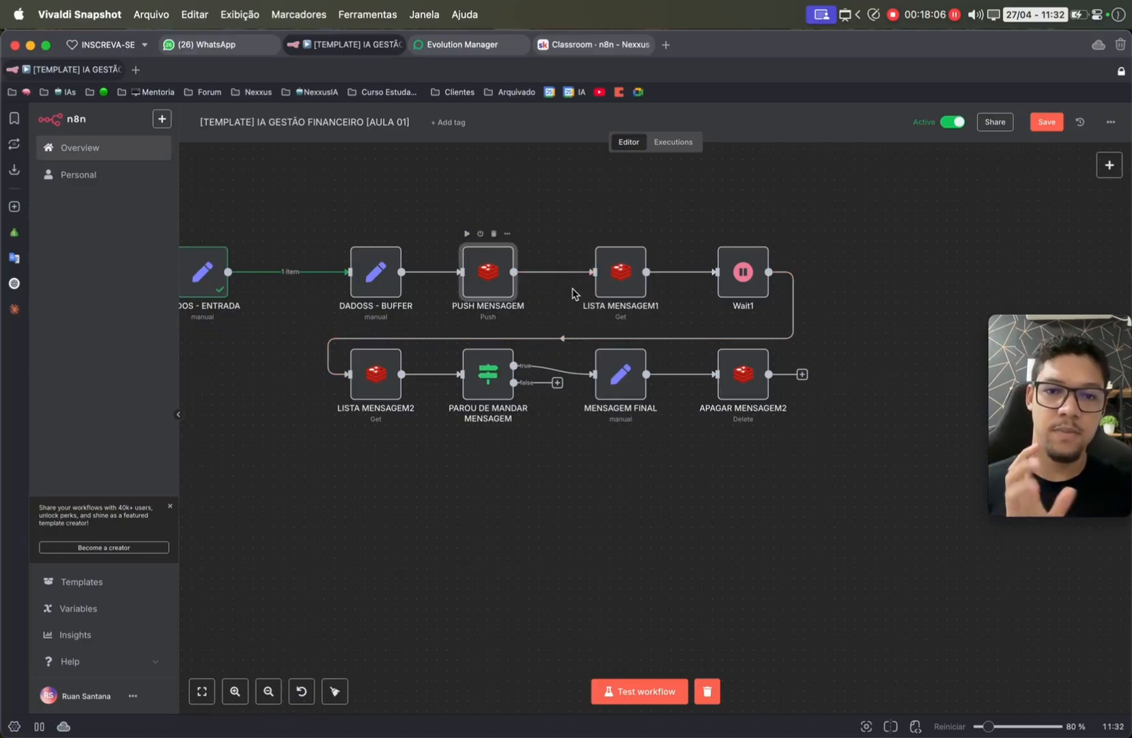
key(ctrl+alt+a)
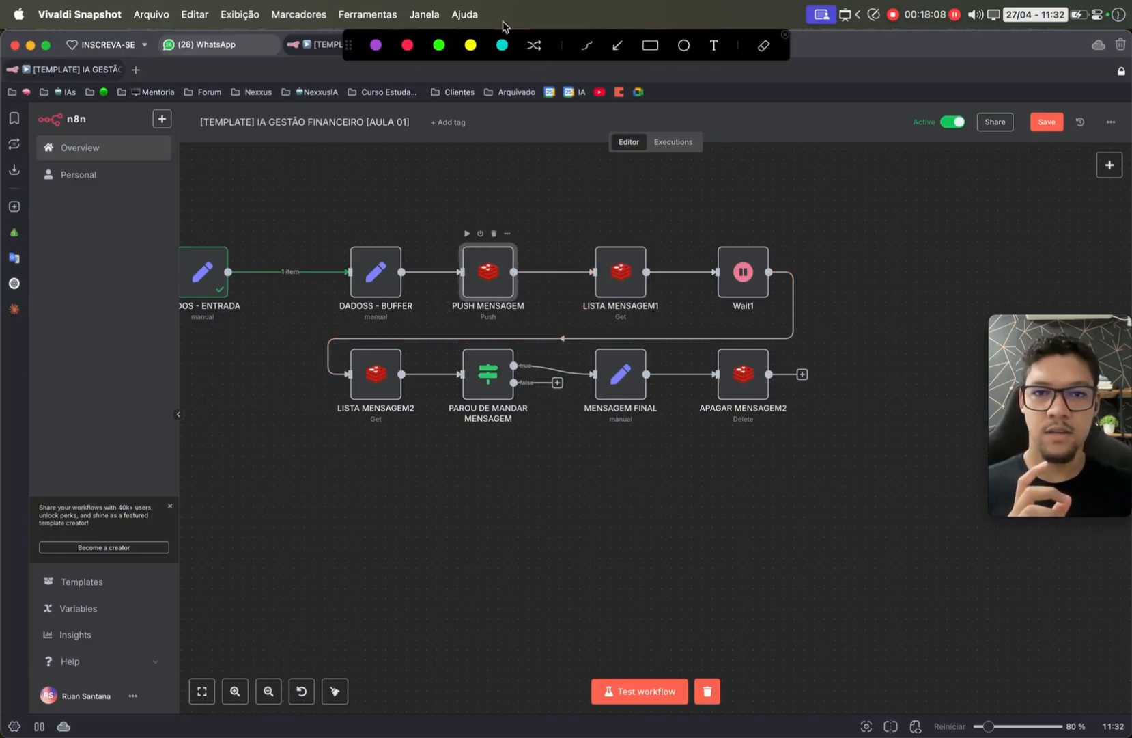
click(617, 45)
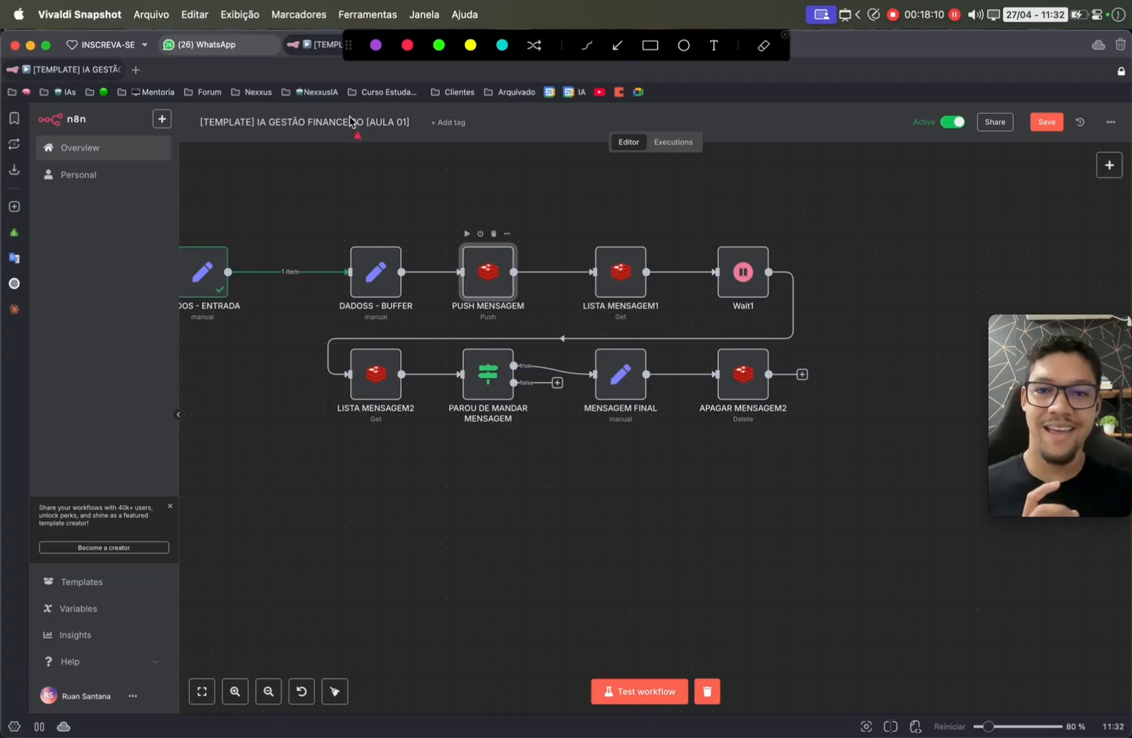
drag(351, 121, 445, 235)
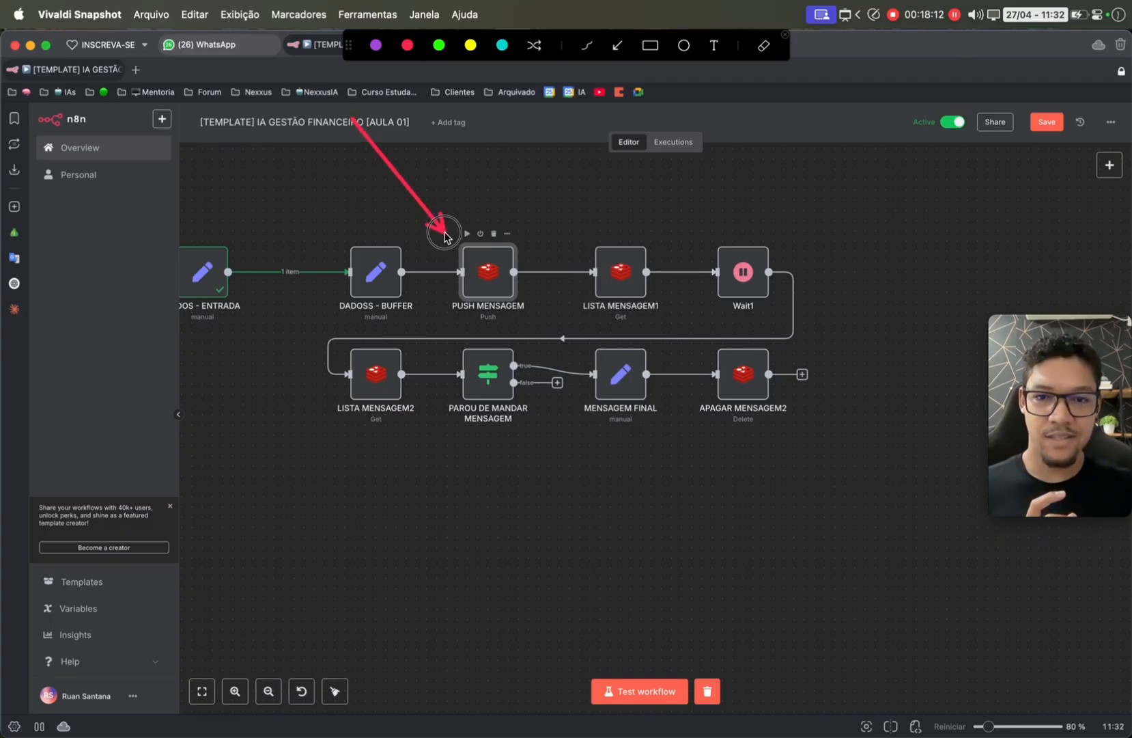
mouse_move(706, 147)
mouse_down()
mouse_move(606, 295)
mouse_move(650, 236)
mouse_up()
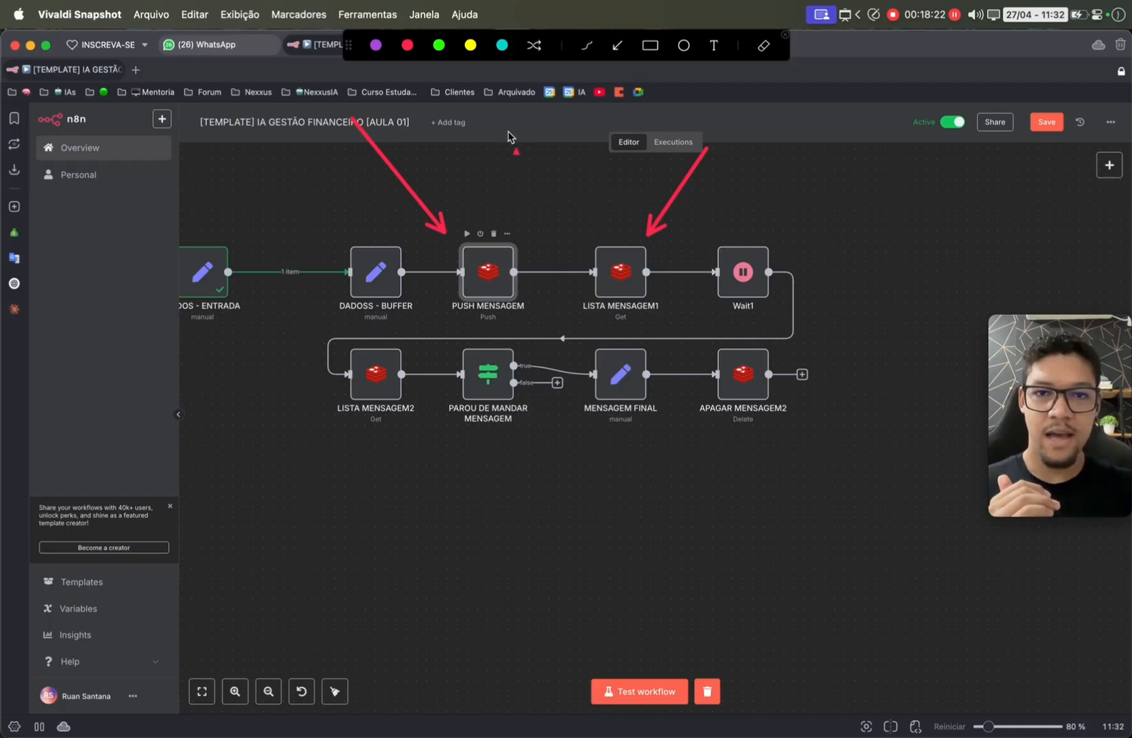
click(684, 45)
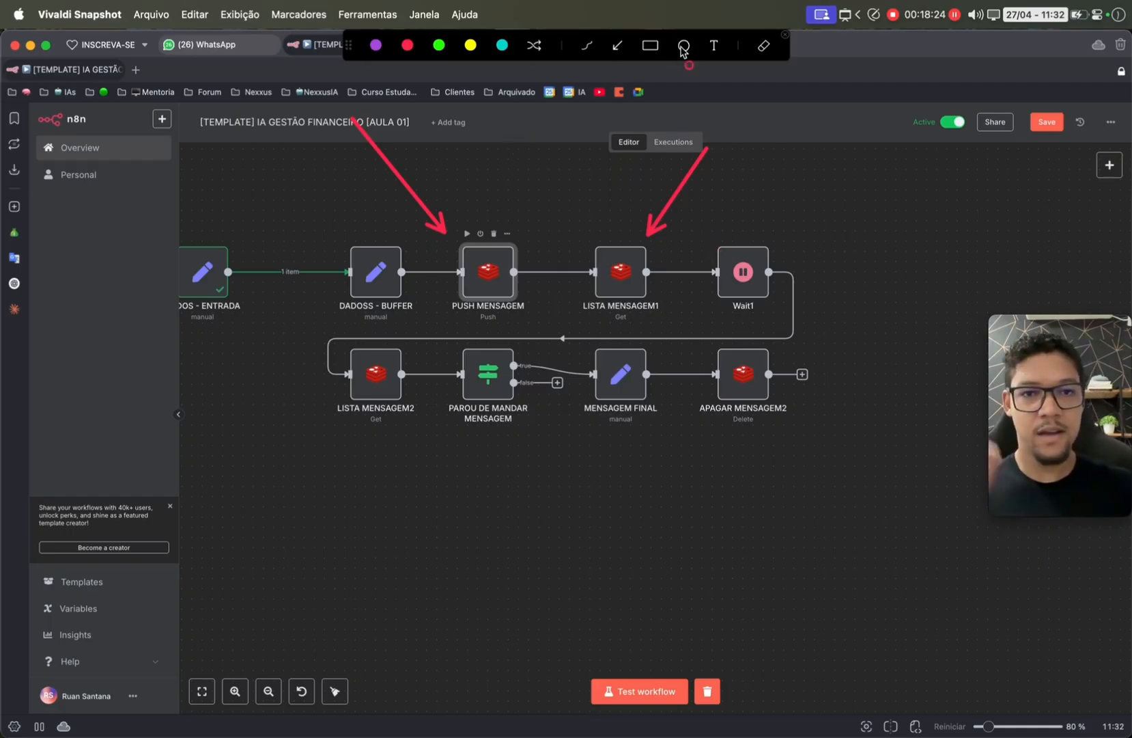
mouse_move(769, 205)
mouse_down()
mouse_move(678, 324)
mouse_move(662, 324)
mouse_move(709, 328)
mouse_up()
drag(711, 326, 713, 325)
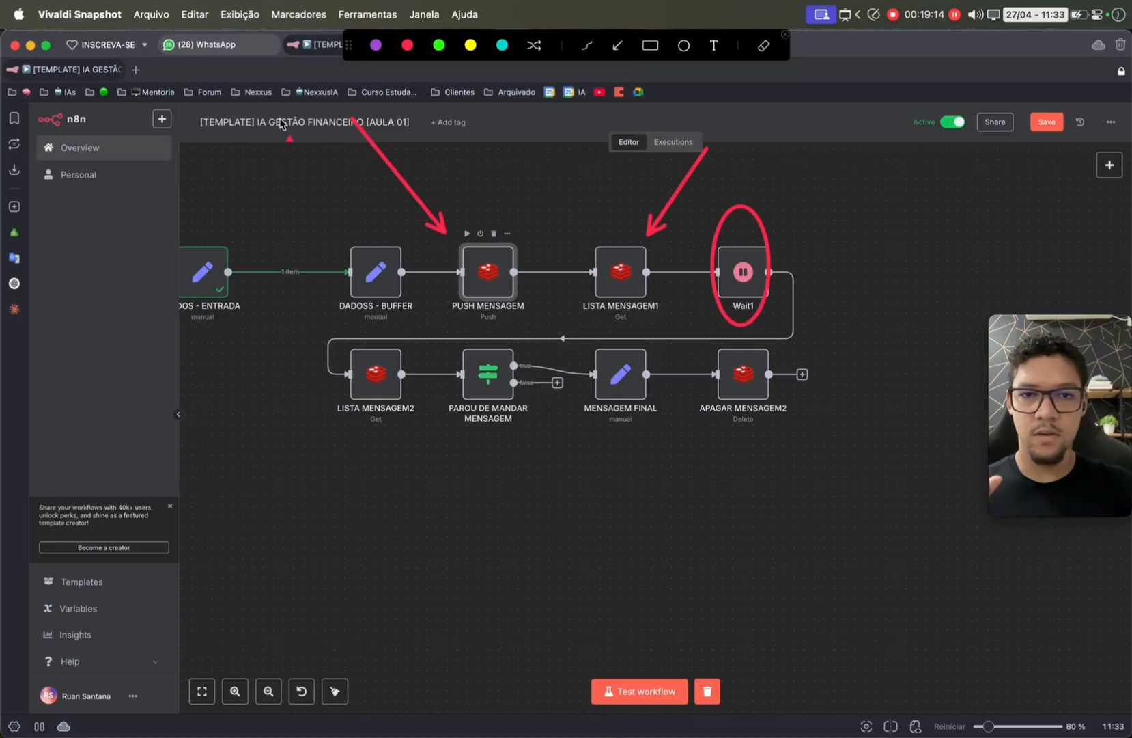
drag(252, 158, 326, 228)
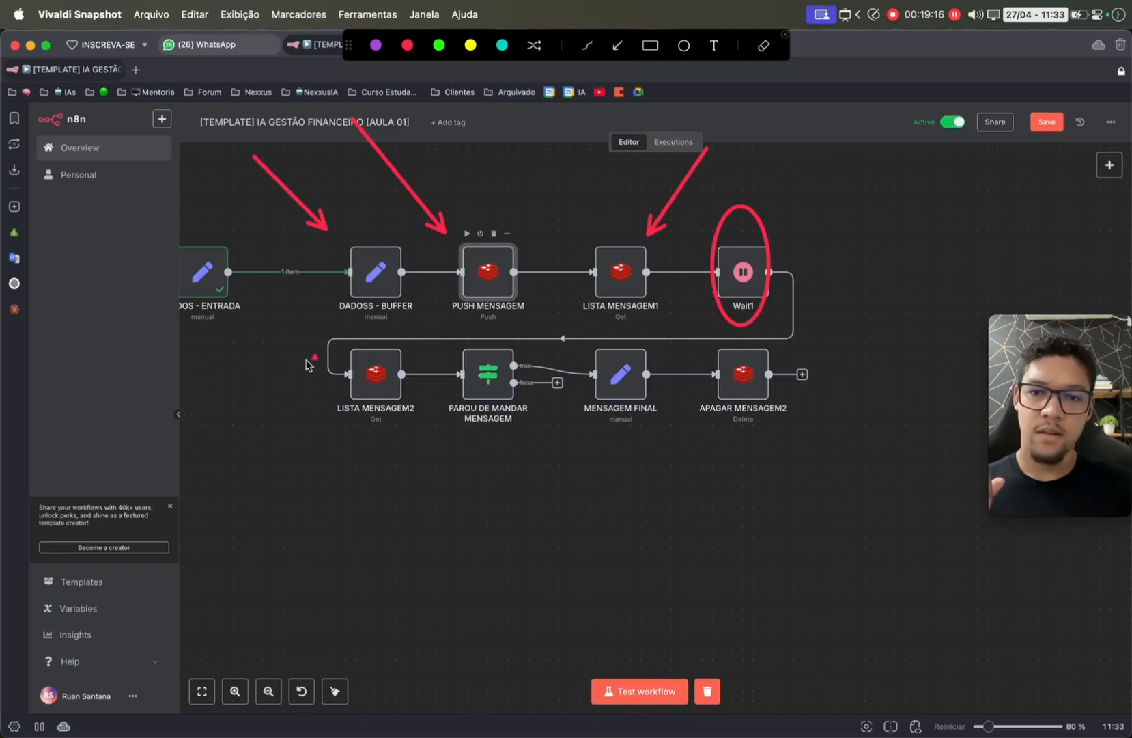
drag(252, 507, 345, 424)
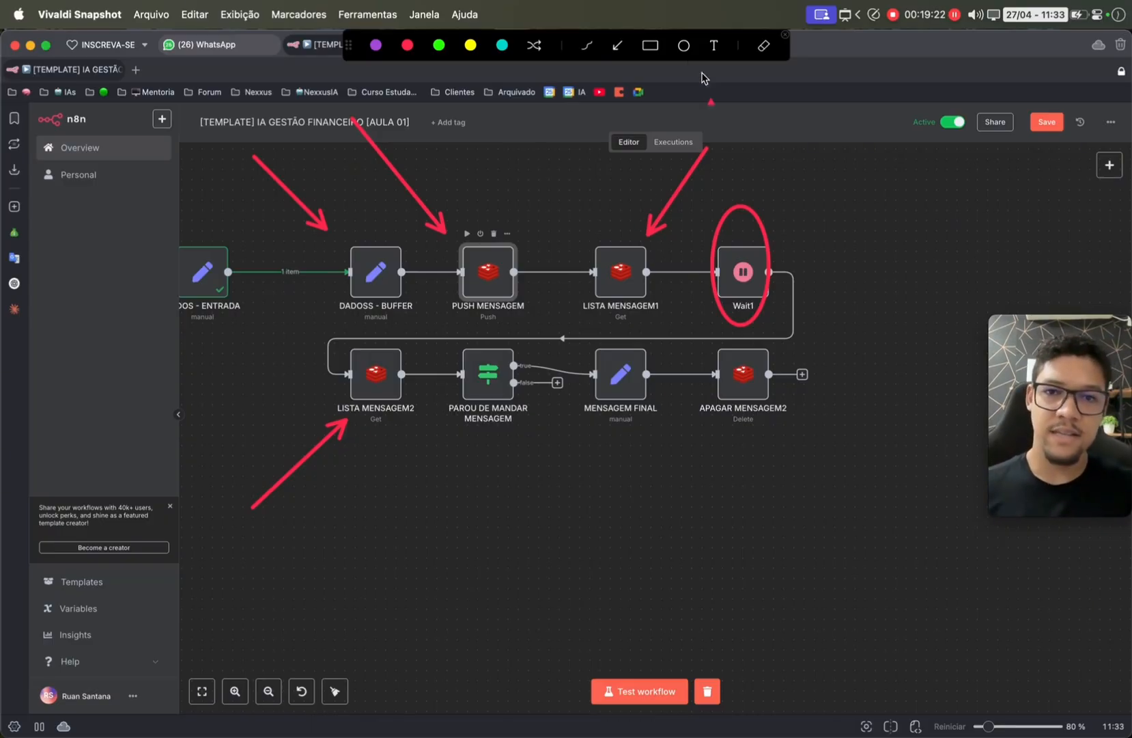
mouse_move(309, 558)
mouse_down()
mouse_move(344, 509)
mouse_move(467, 418)
mouse_up()
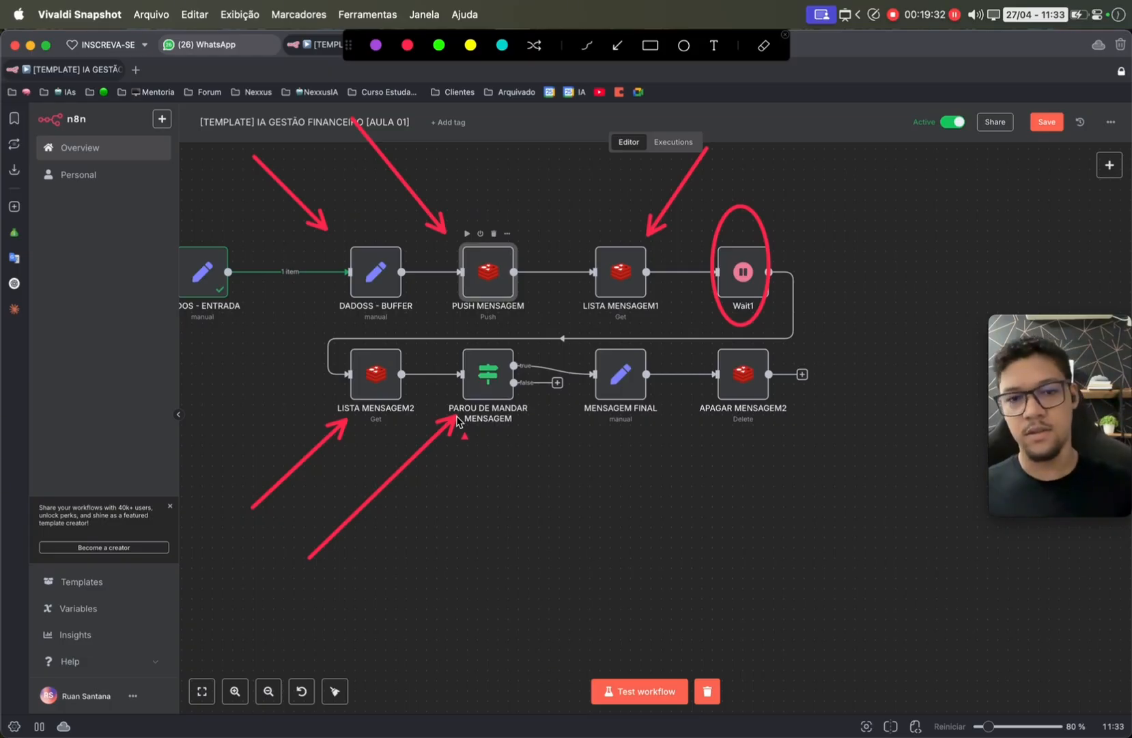
drag(594, 512, 559, 409)
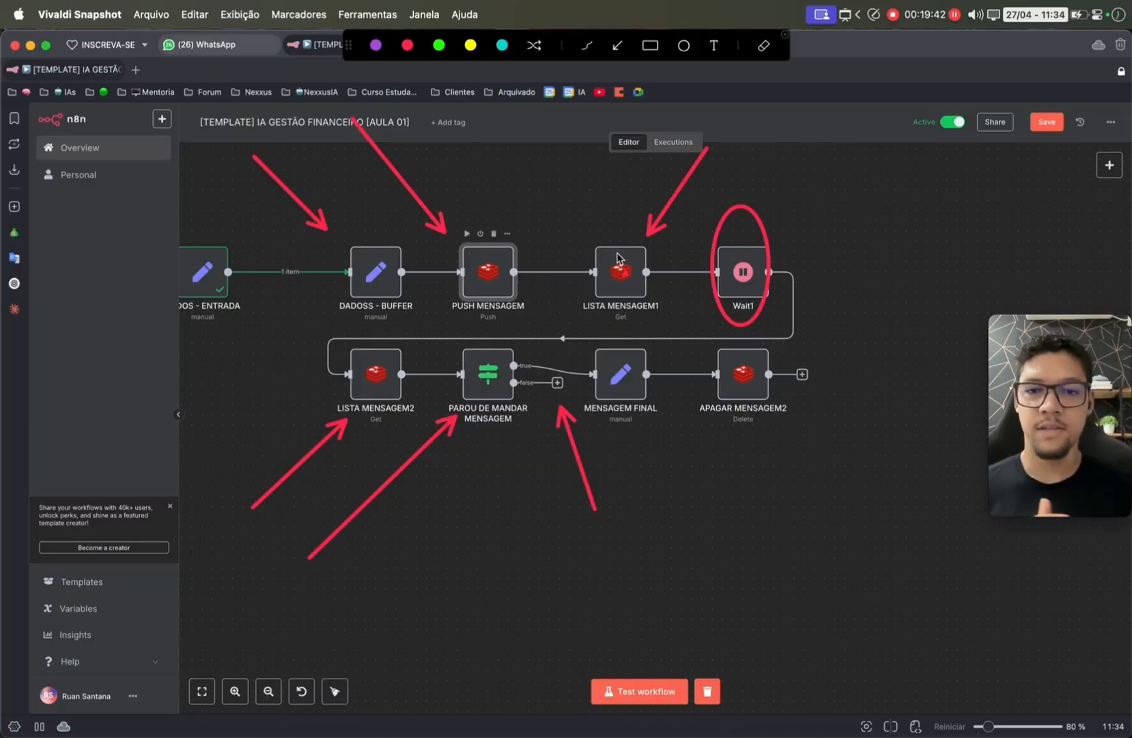
drag(591, 176, 516, 241)
mouse_move(723, 206)
mouse_down()
mouse_move(728, 174)
mouse_move(651, 250)
mouse_up()
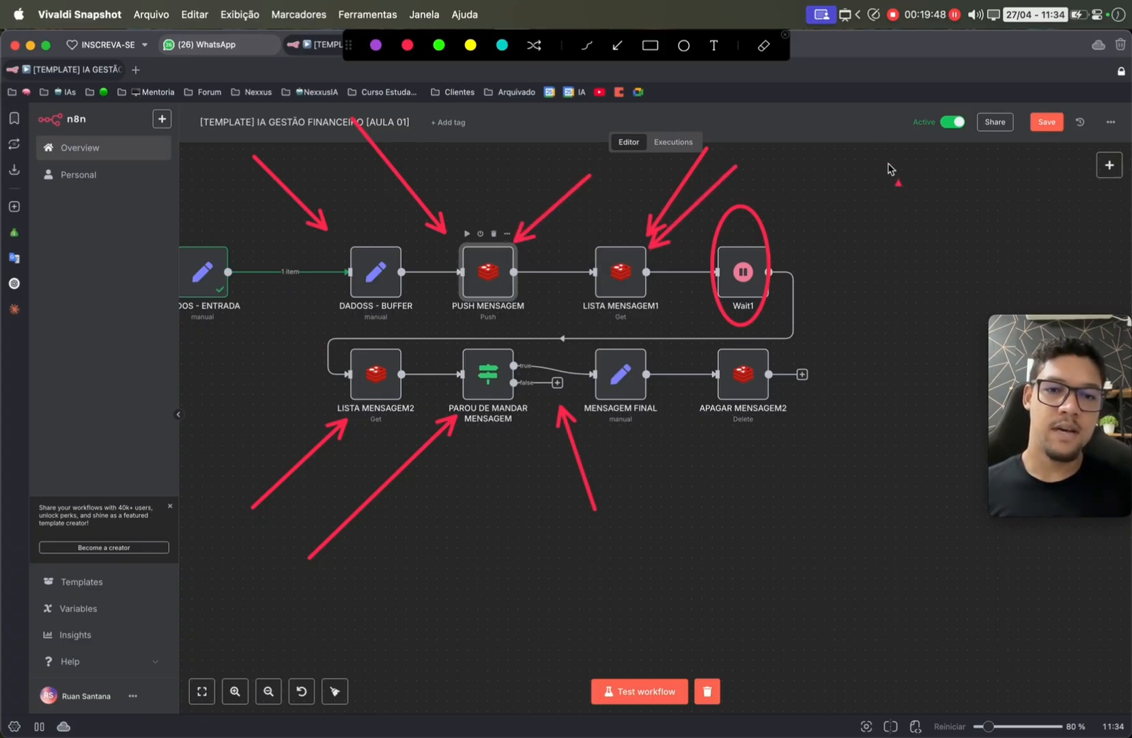
drag(888, 168, 780, 256)
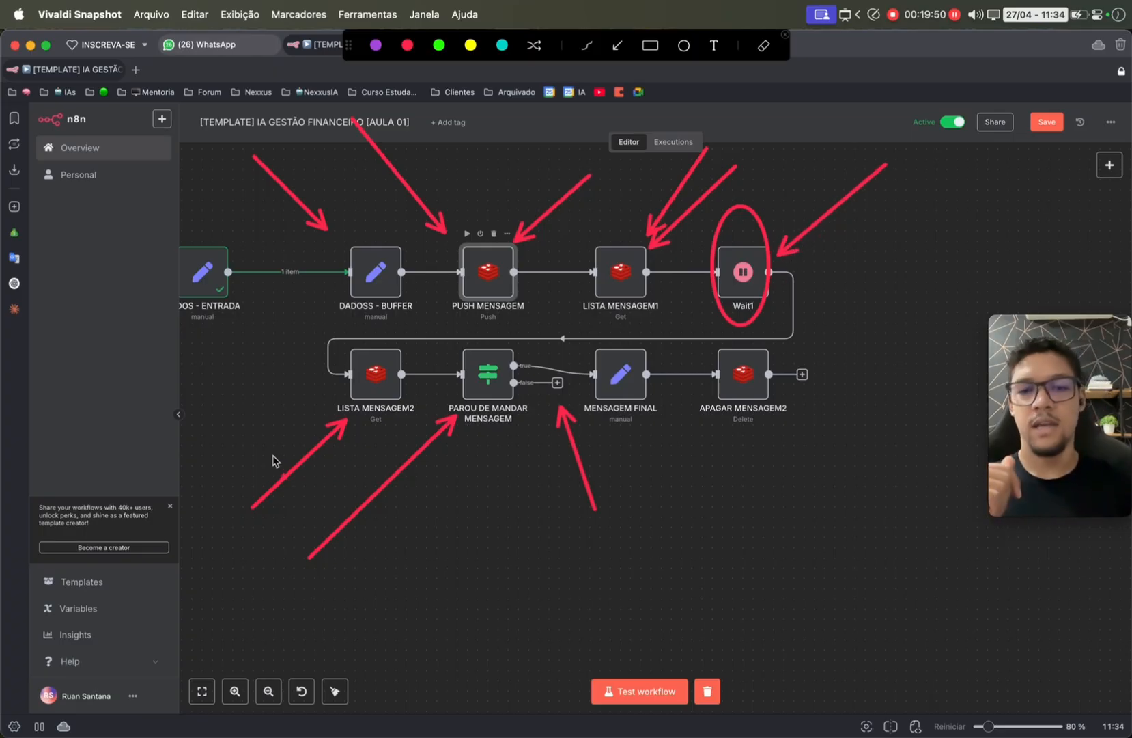
mouse_move(217, 457)
mouse_down()
mouse_move(359, 383)
mouse_move(339, 396)
mouse_move(350, 404)
mouse_move(352, 386)
mouse_up()
drag(470, 550, 484, 438)
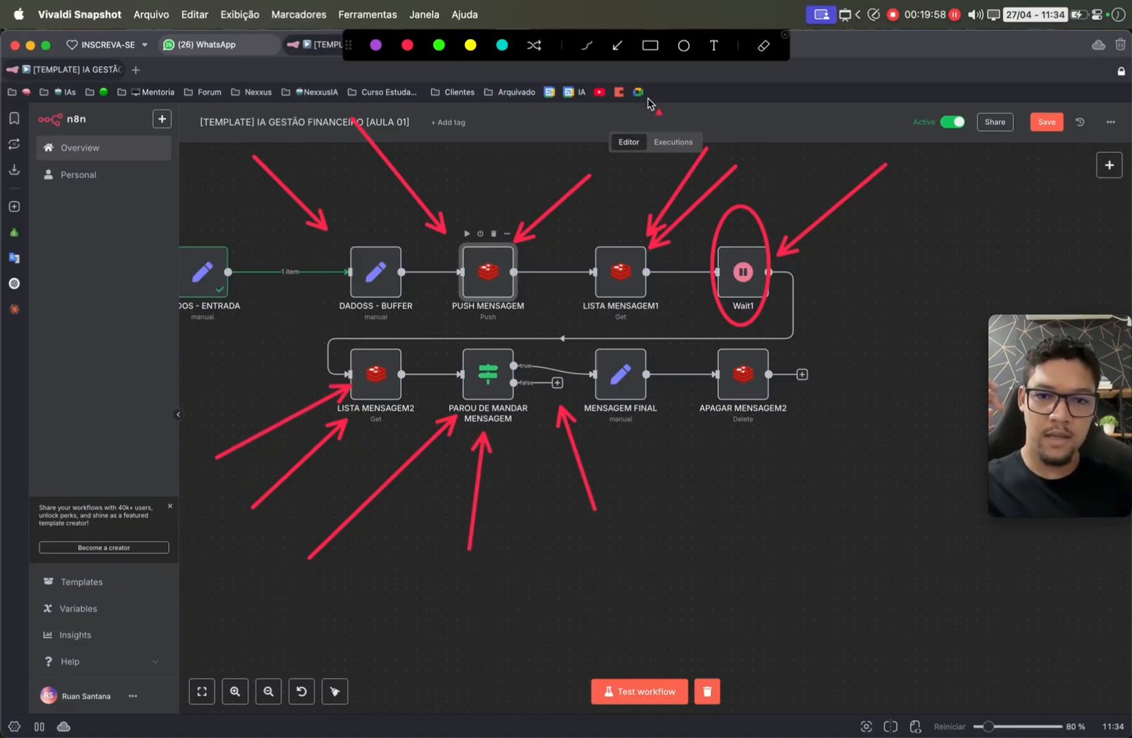
drag(582, 155, 610, 230)
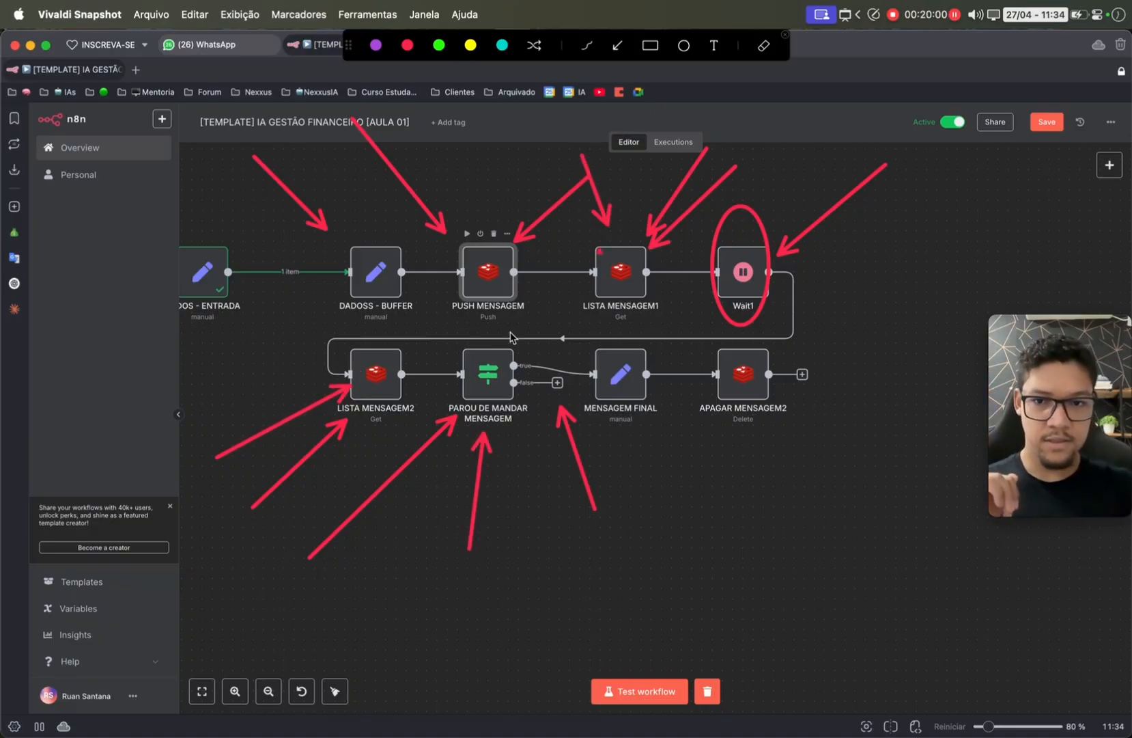
drag(373, 640, 382, 441)
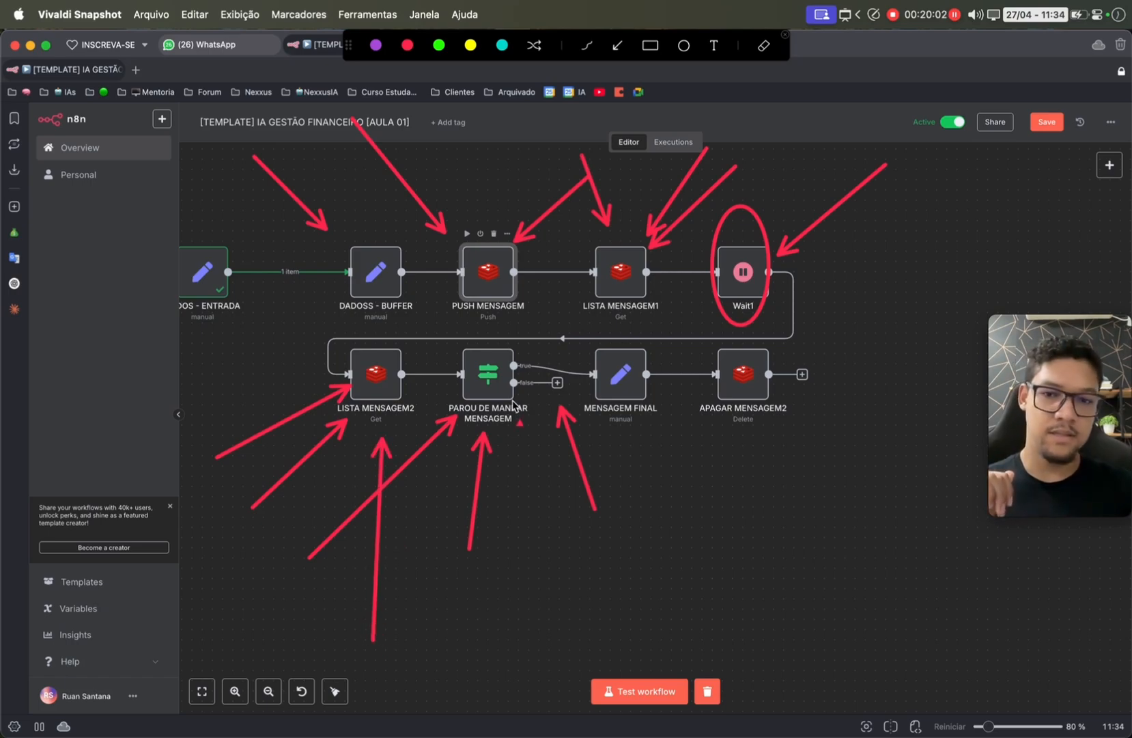
drag(640, 416, 634, 399)
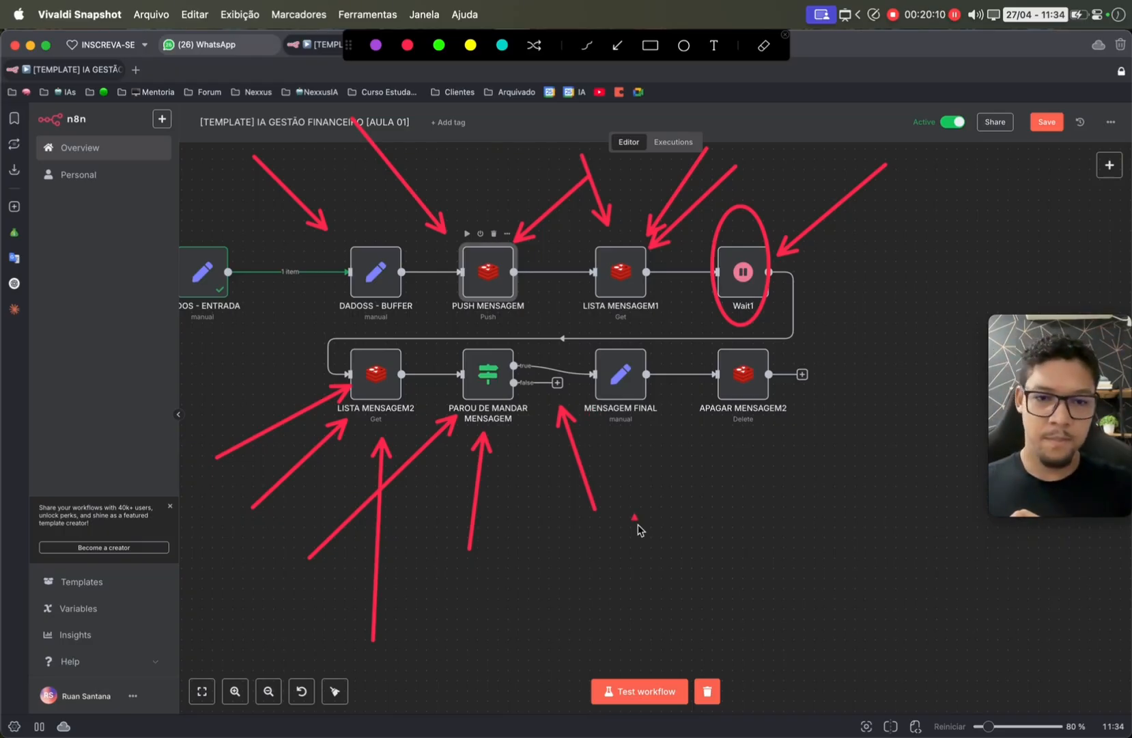
drag(692, 601, 728, 415)
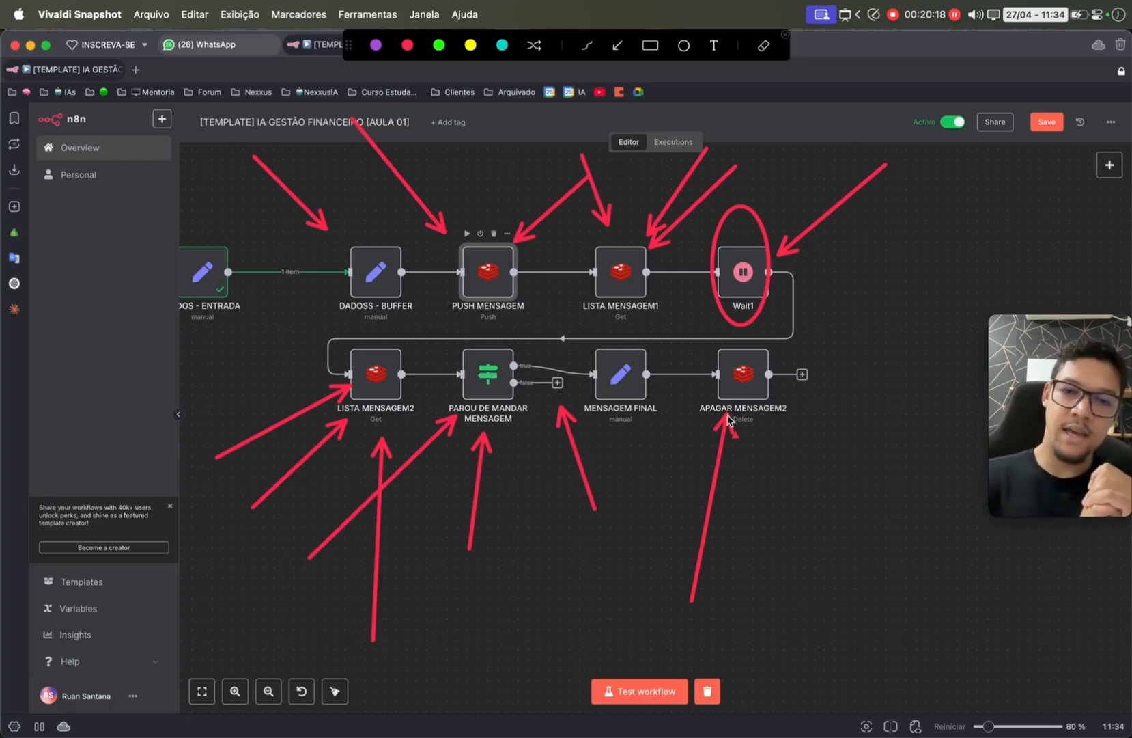
drag(994, 591, 819, 452)
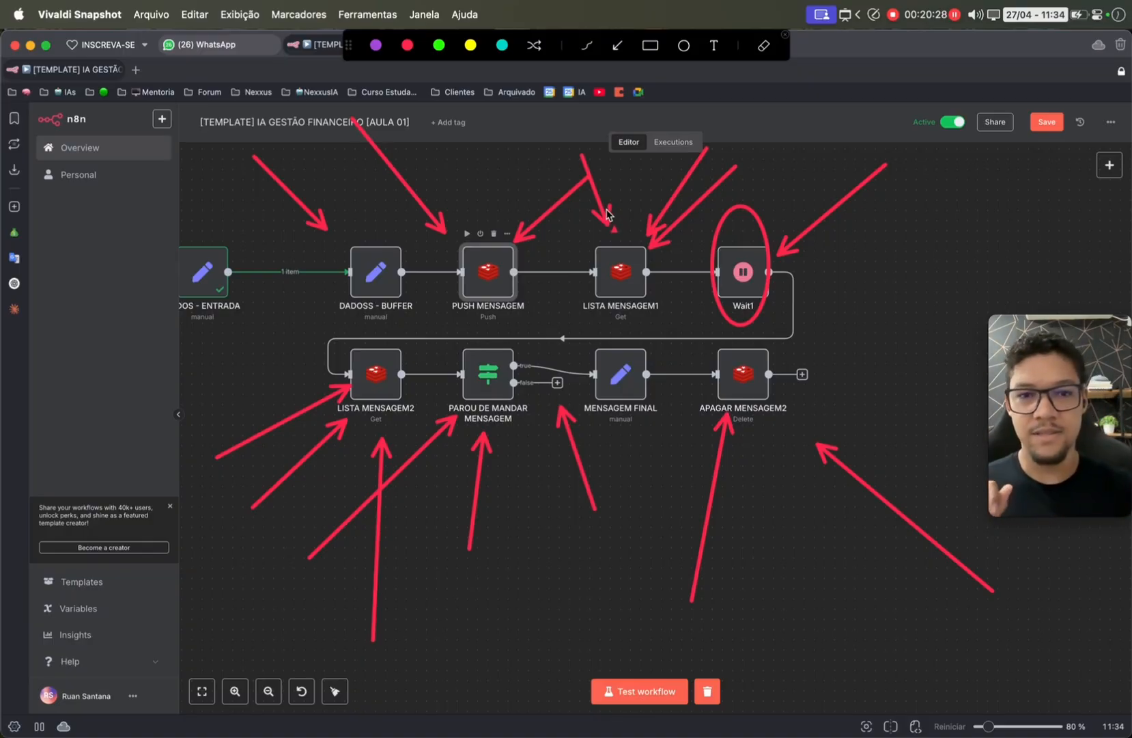
key(Escape)
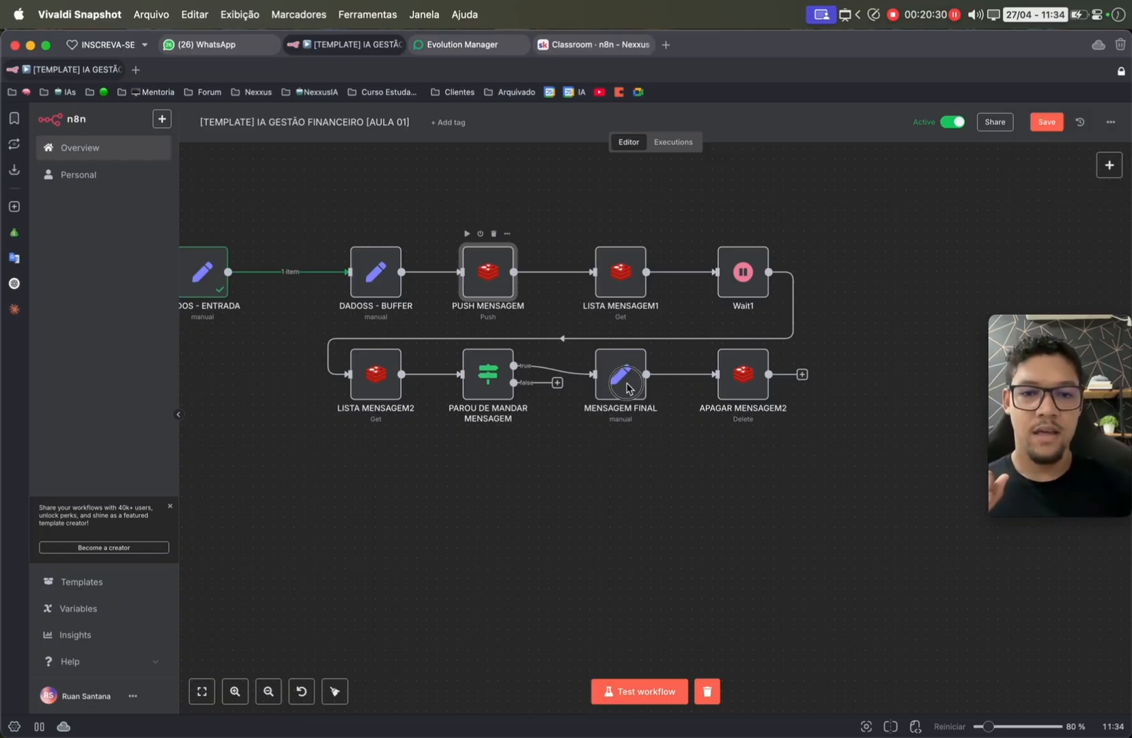
- Check the mensagem field's expression in the MENSAGEM FINAL node and return to the canvas
double_click(618, 372)
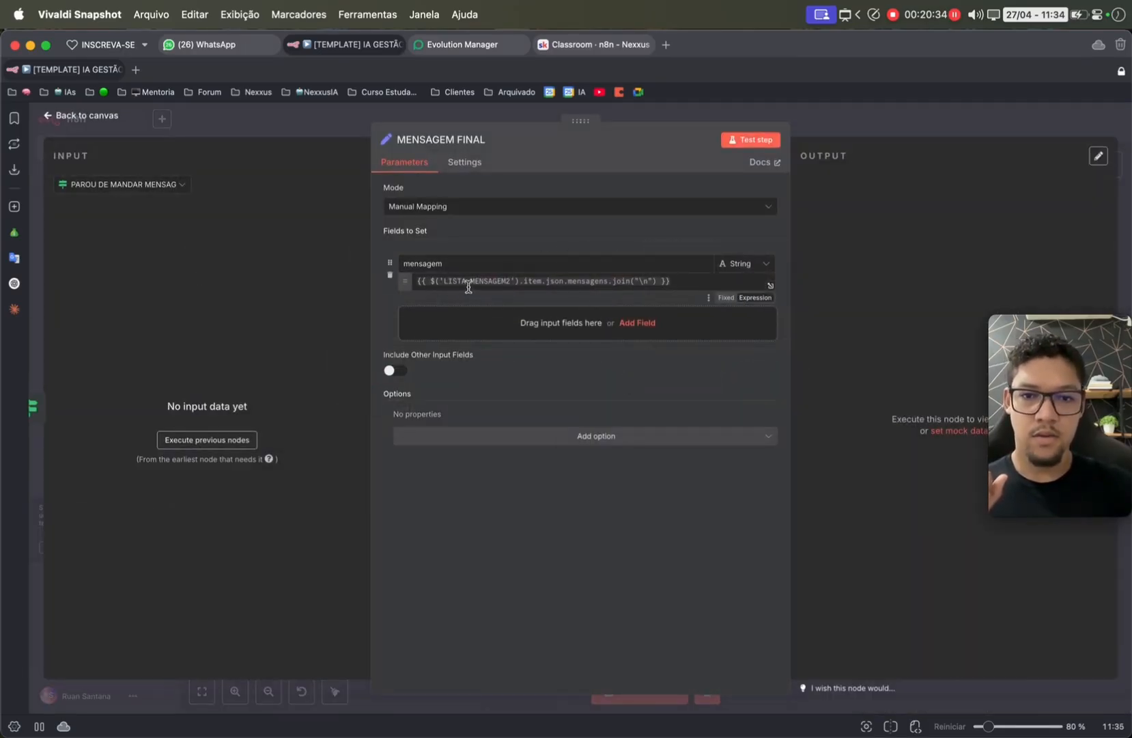
click(896, 110)
- Pin mock output on the Wait1 node with only the "First item" entry, removing the "Second item" entry from the JSON
double_click(740, 273)
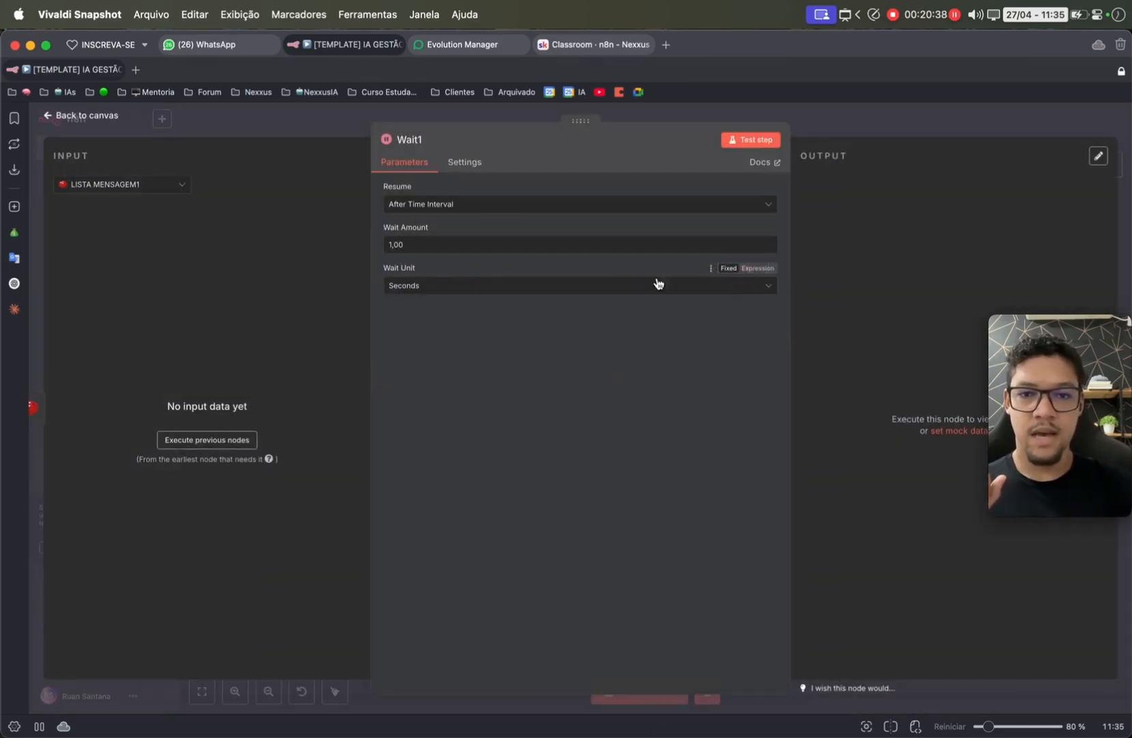
click(1097, 156)
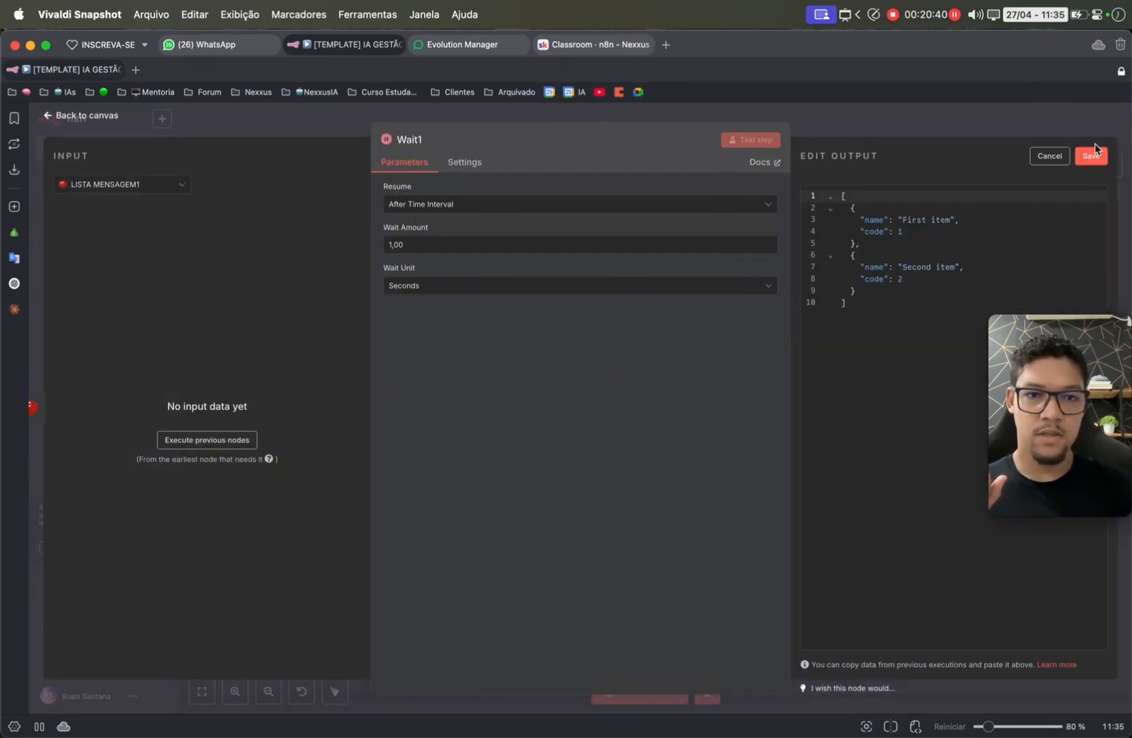
drag(858, 289, 871, 238)
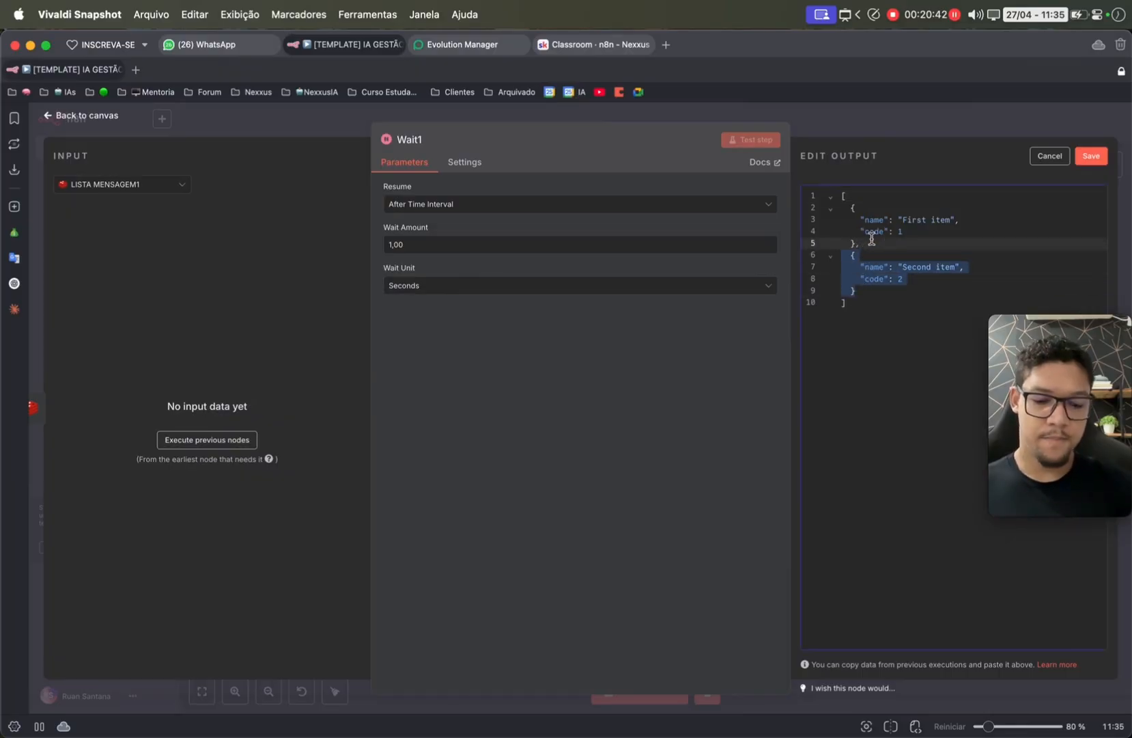
key(BackSpace)
click(1078, 164)
click(920, 119)
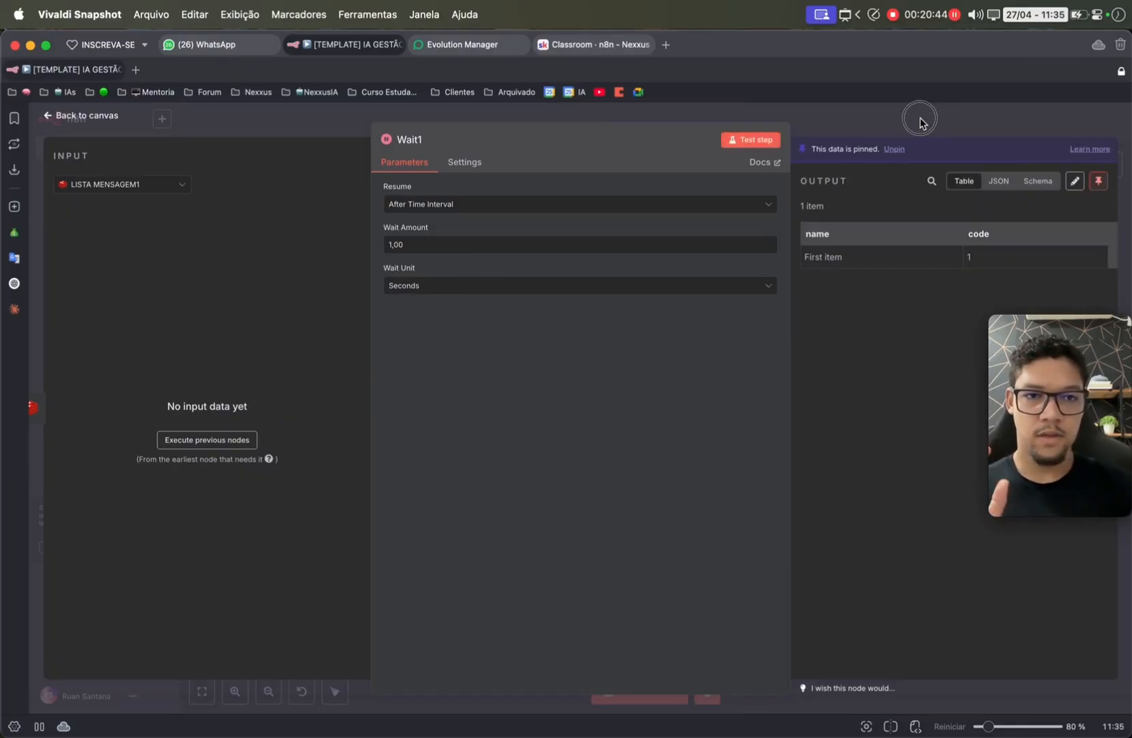
- Test the whole workflow and check the MENSAGEM FINAL node's output
click(632, 704)
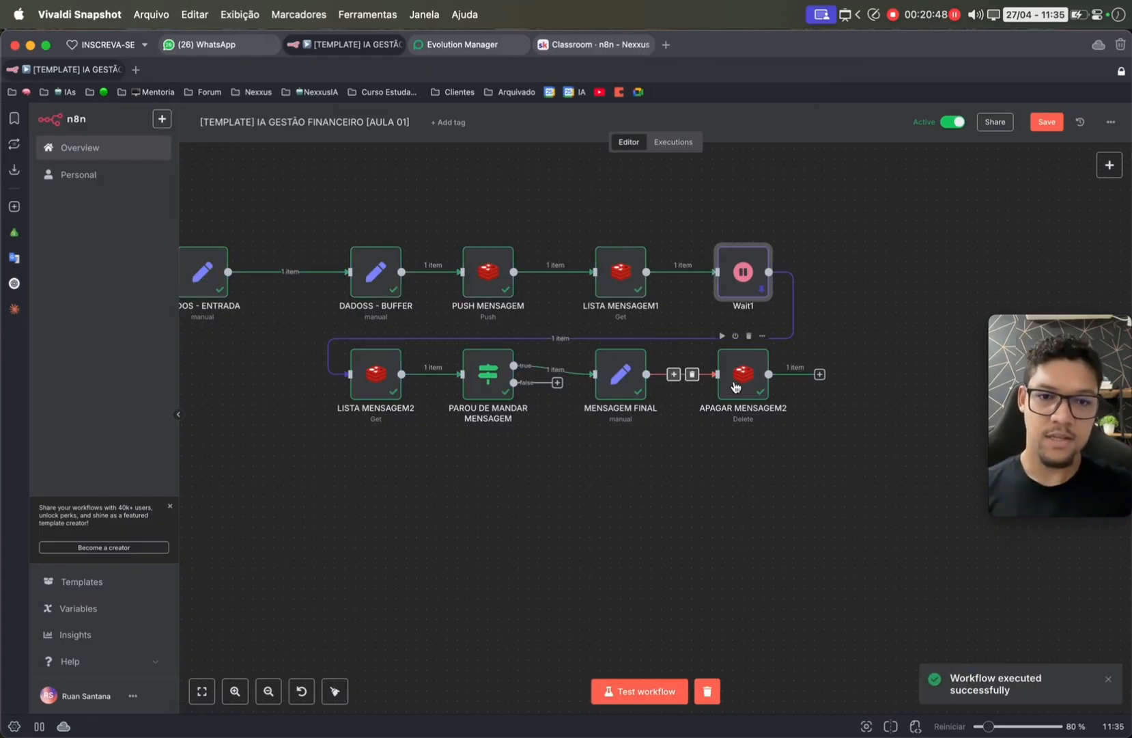
click(621, 389)
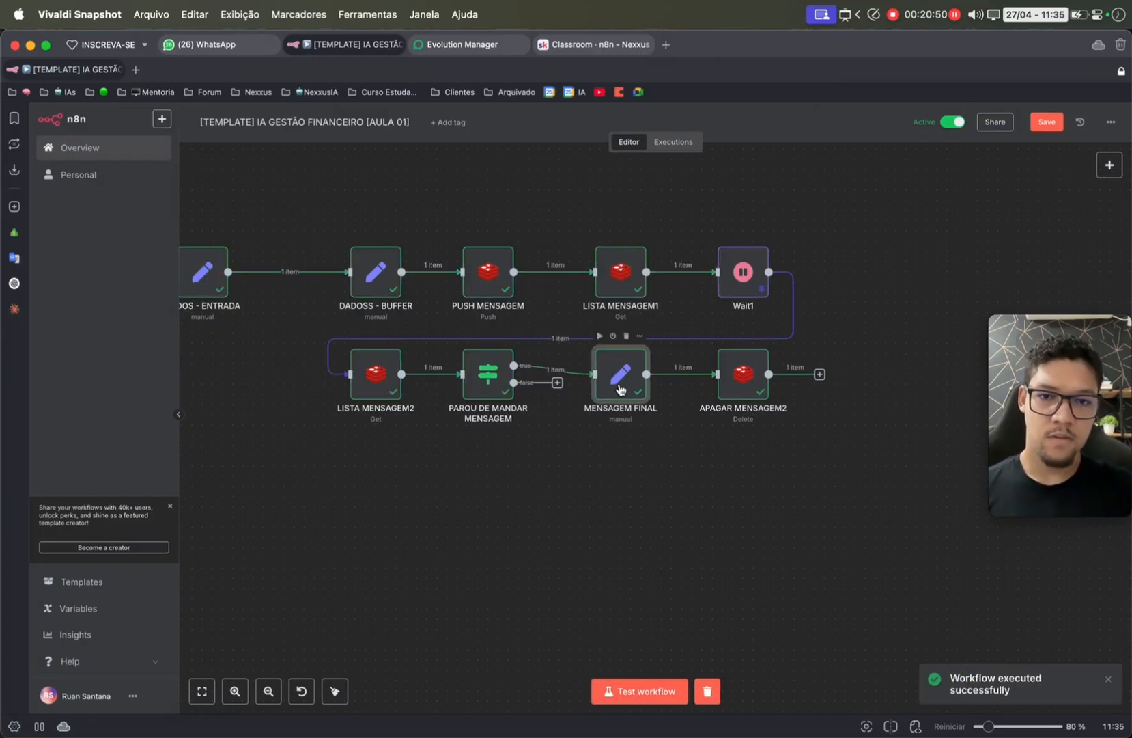
double_click(618, 392)
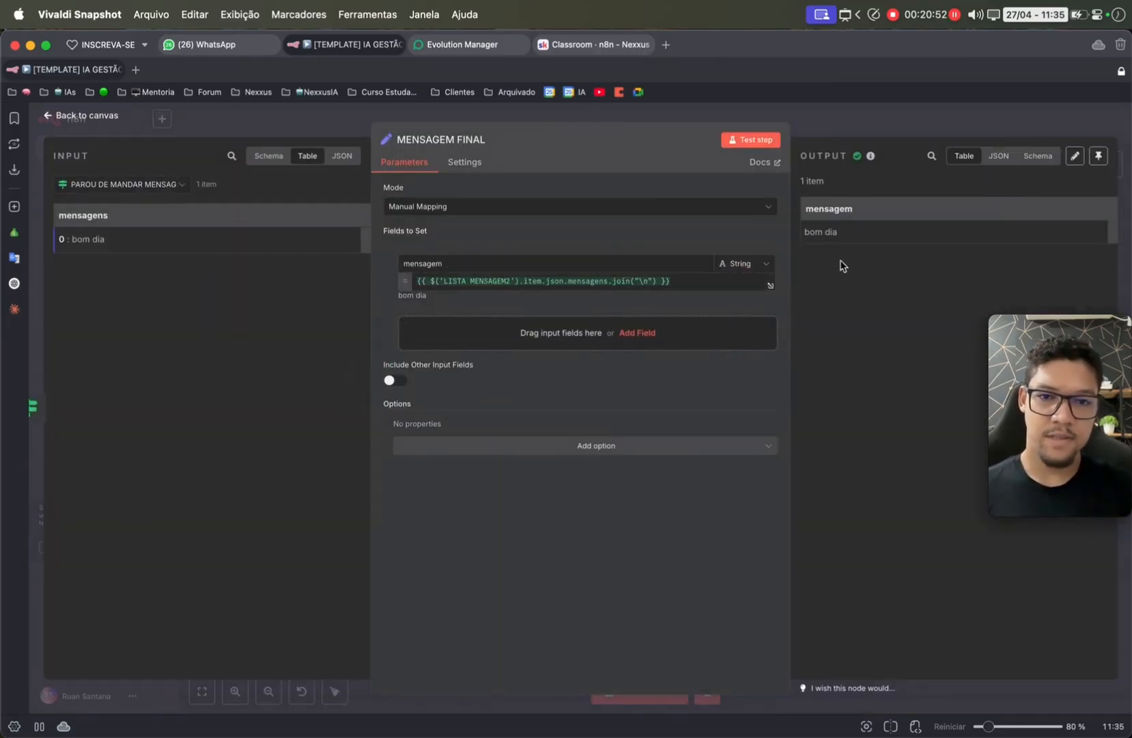
click(845, 131)
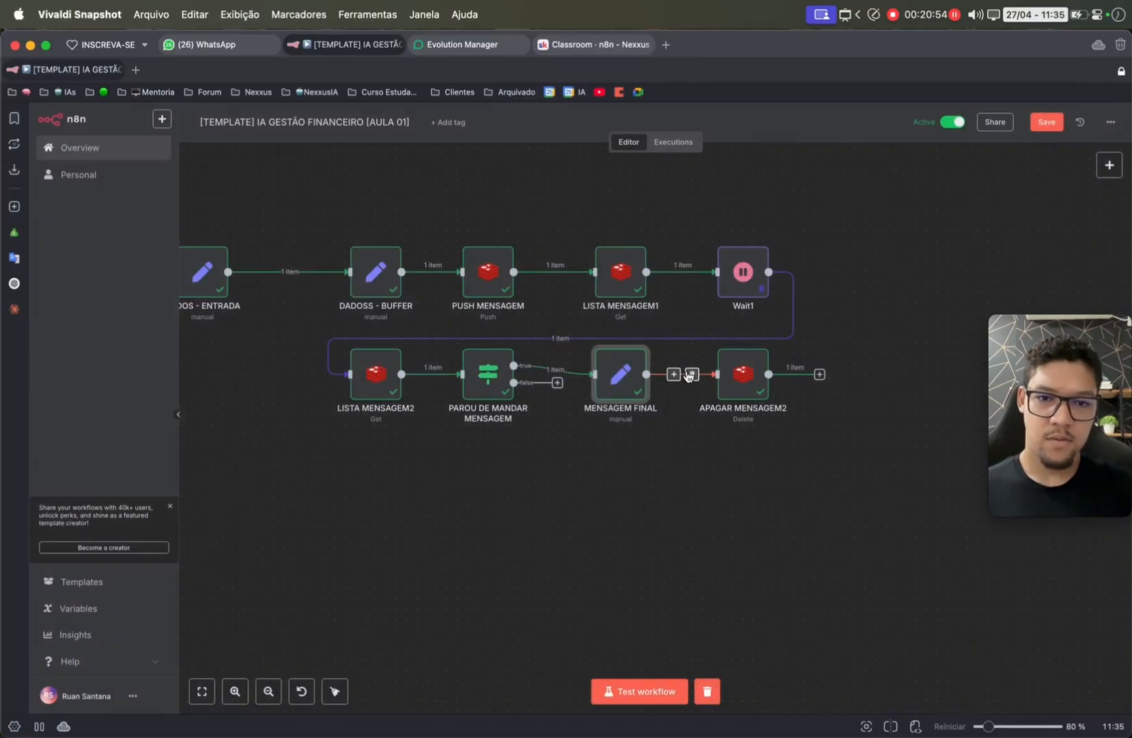
- Disconnect APAGAR MENSAGEM2 from MENSAGEM FINAL and test the workflow twice, checking MENSAGEM FINAL's output after each run
click(627, 693)
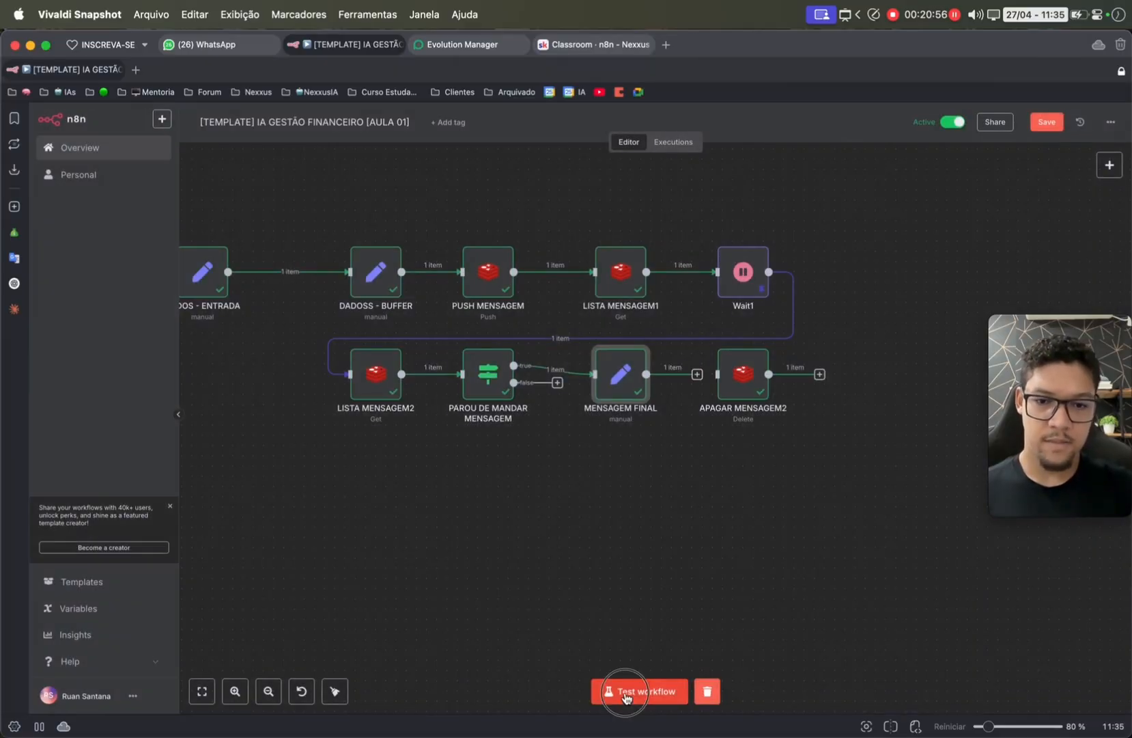
double_click(619, 371)
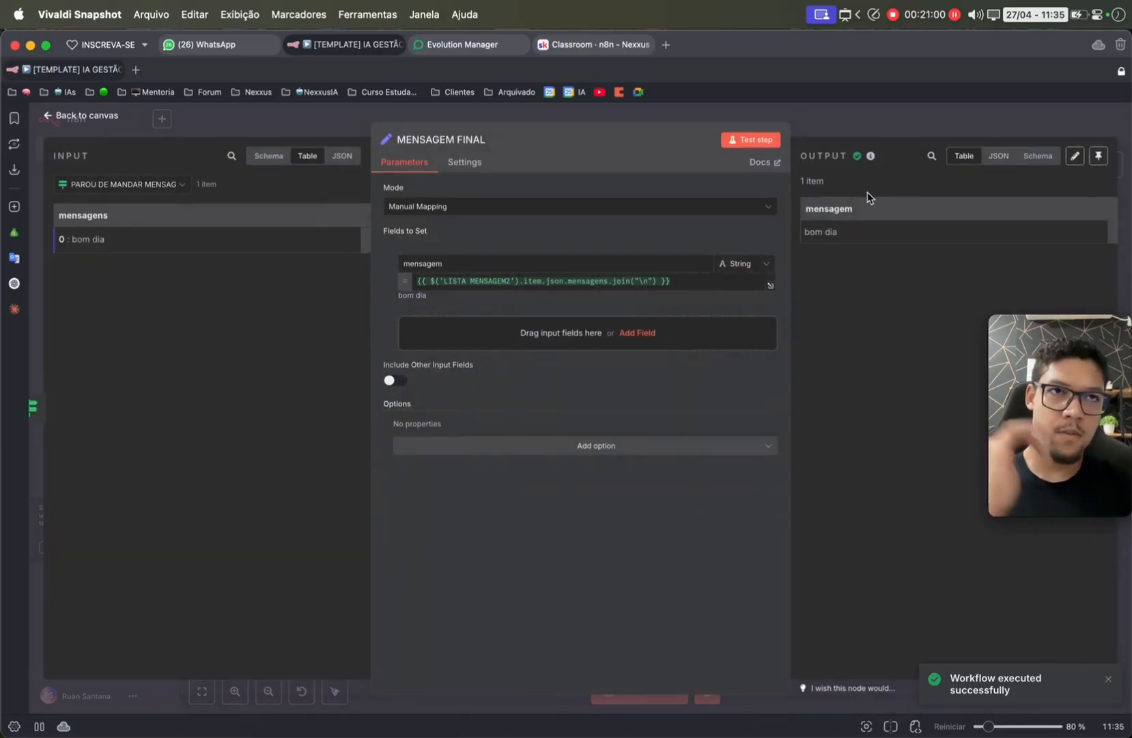
click(862, 125)
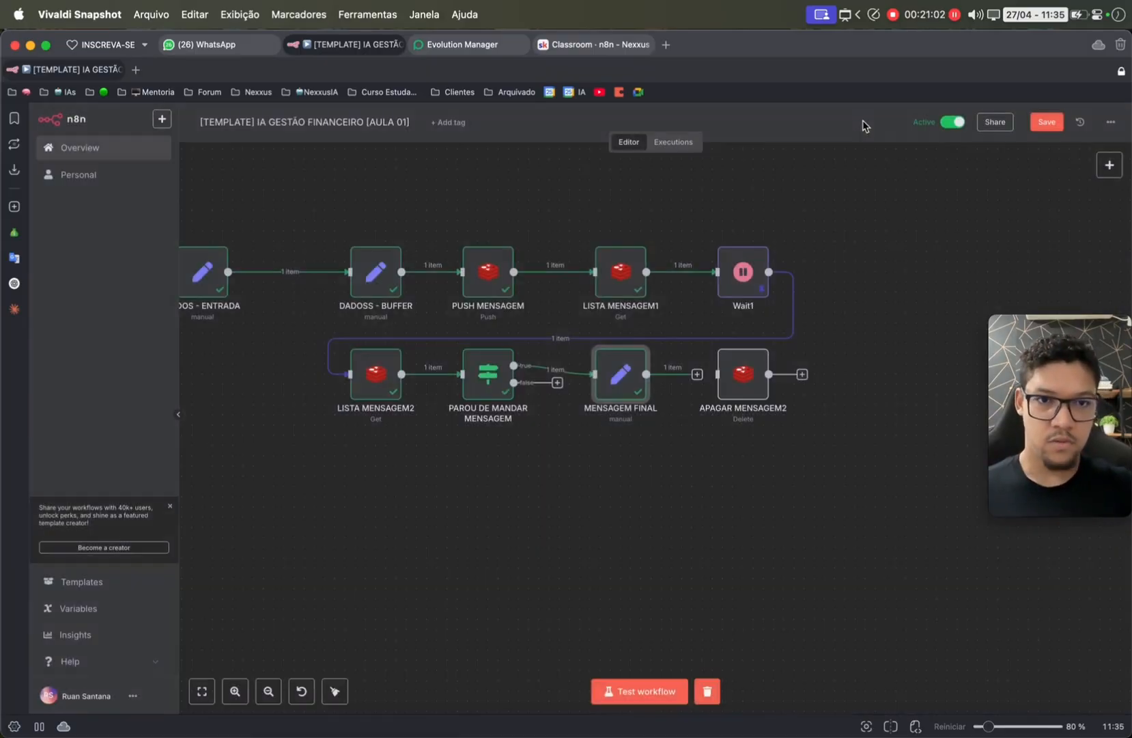
click(668, 683)
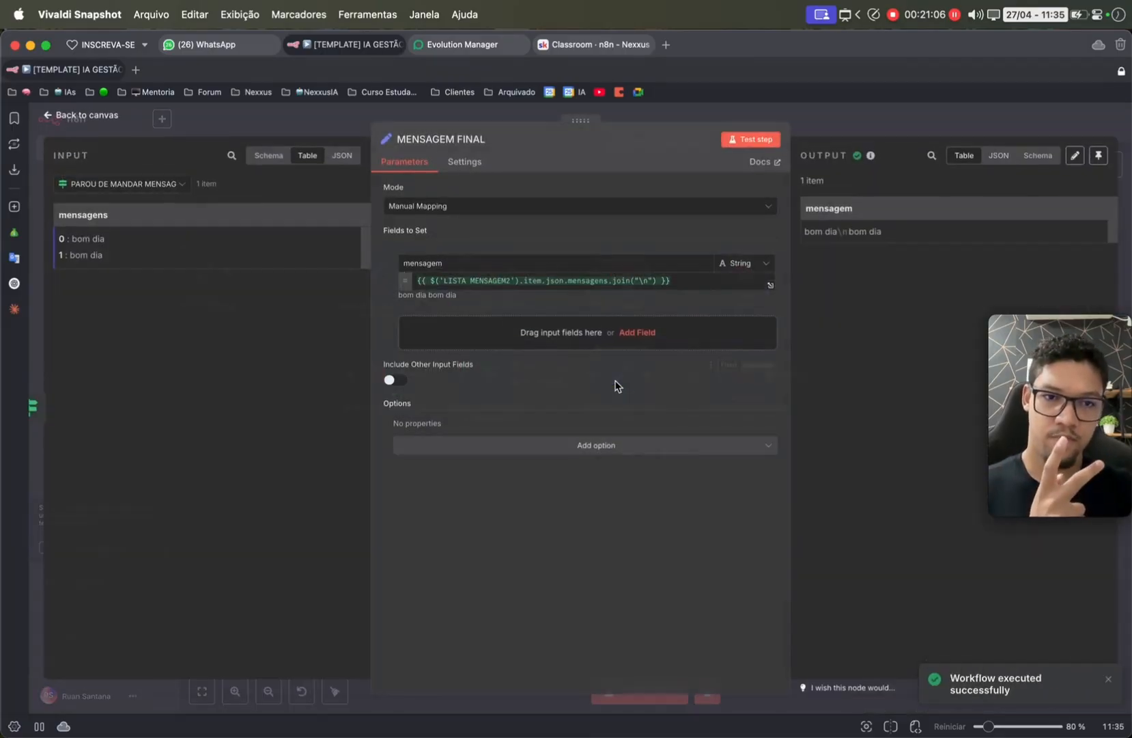
- Test the whole workflow once more and check the joined message in the MENSAGEM FINAL node's output
double_click(618, 384)
click(843, 130)
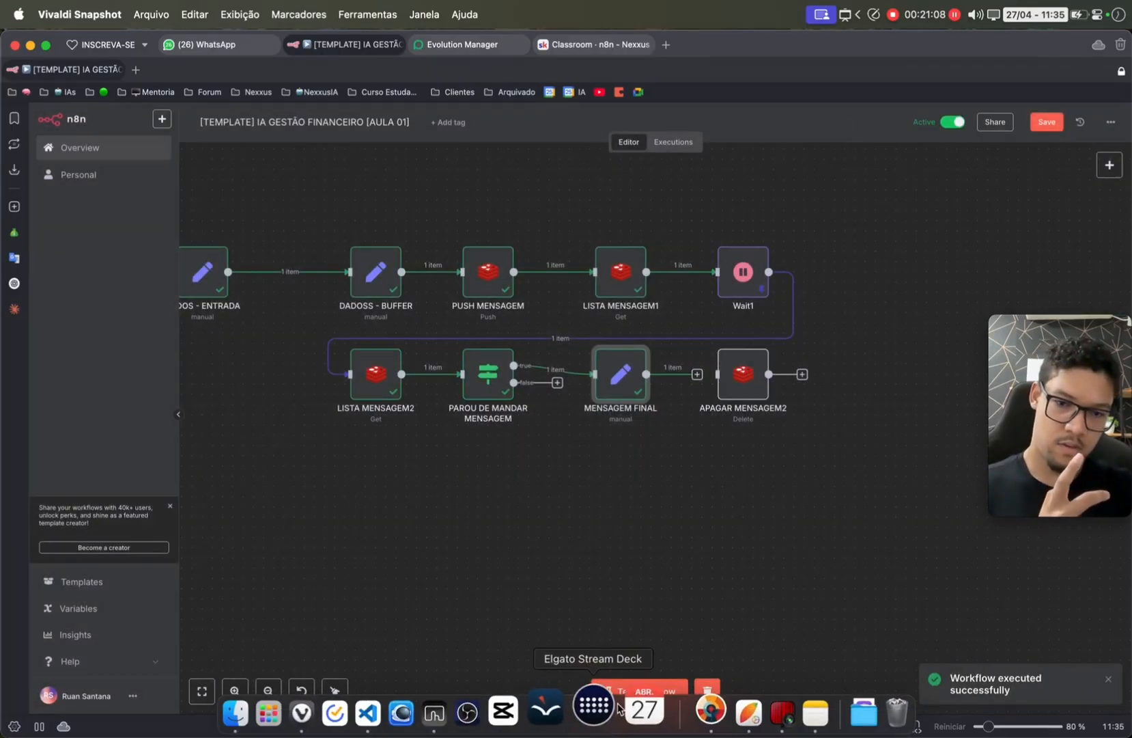
click(632, 691)
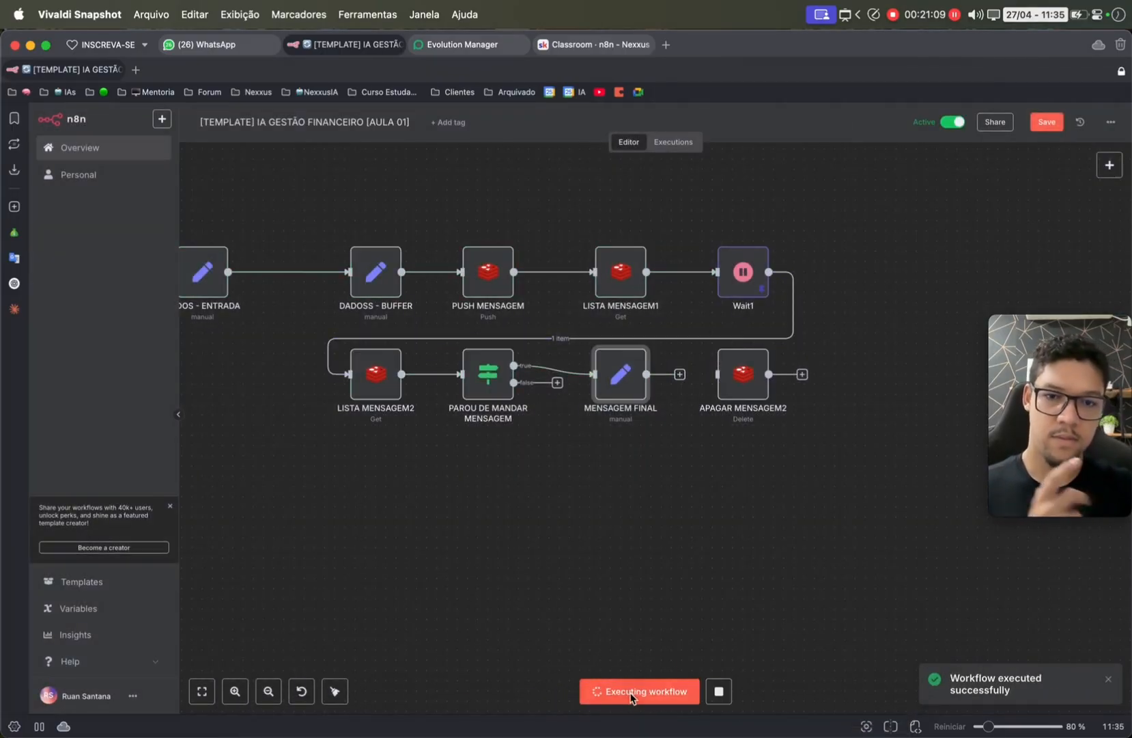
double_click(625, 381)
click(914, 121)
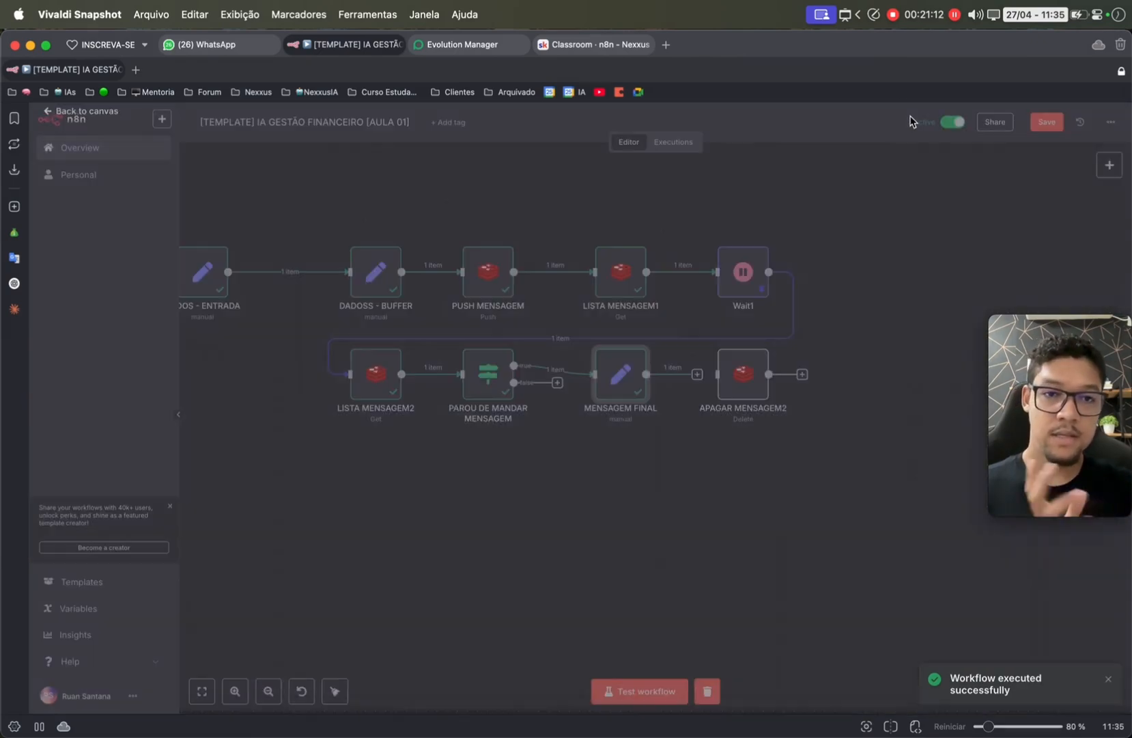
- Reconnect the MENSAGEM FINAL node's output to the APAGAR MENSAGEM2 node
drag(301, 187, 851, 492)
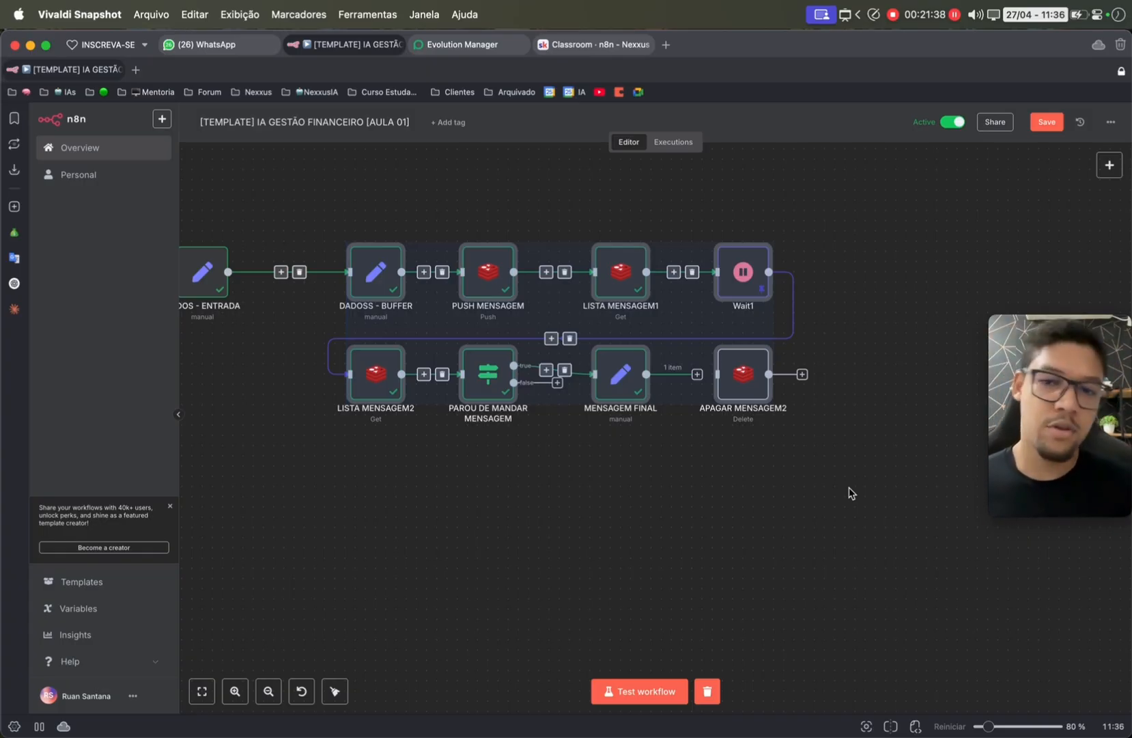
click(598, 481)
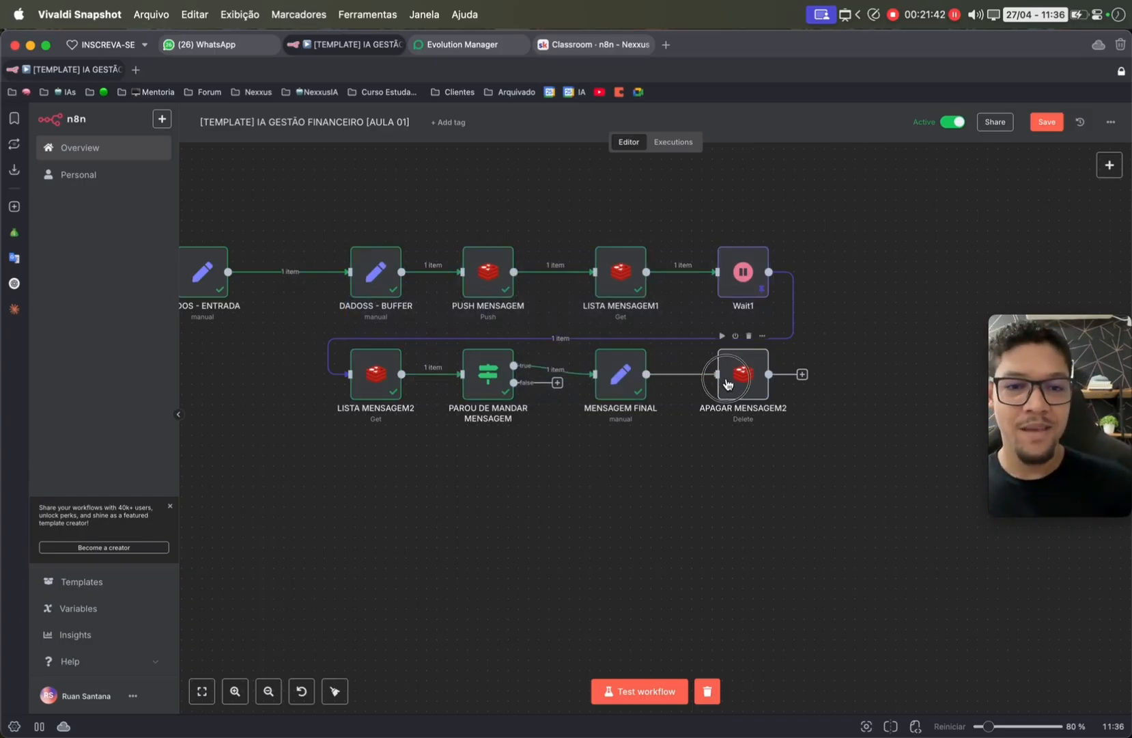
- Add an AI Agent node after APAGAR MENSAGEM2
scroll(792, 375, right, 10)
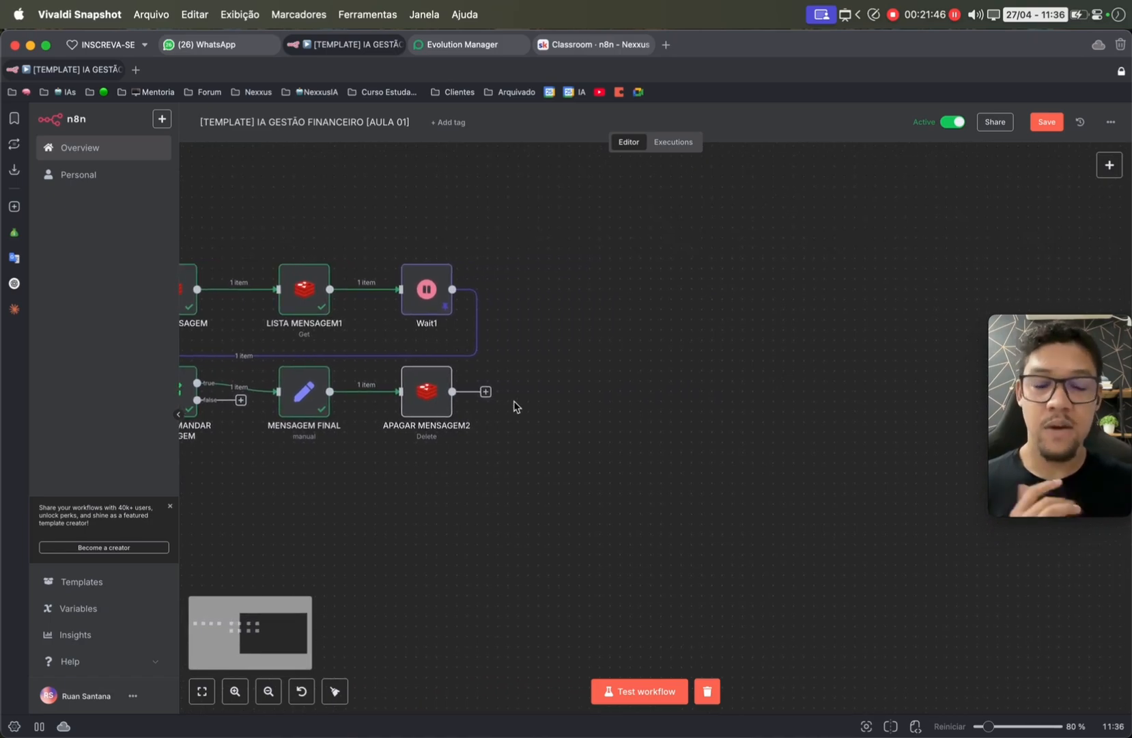
click(478, 390)
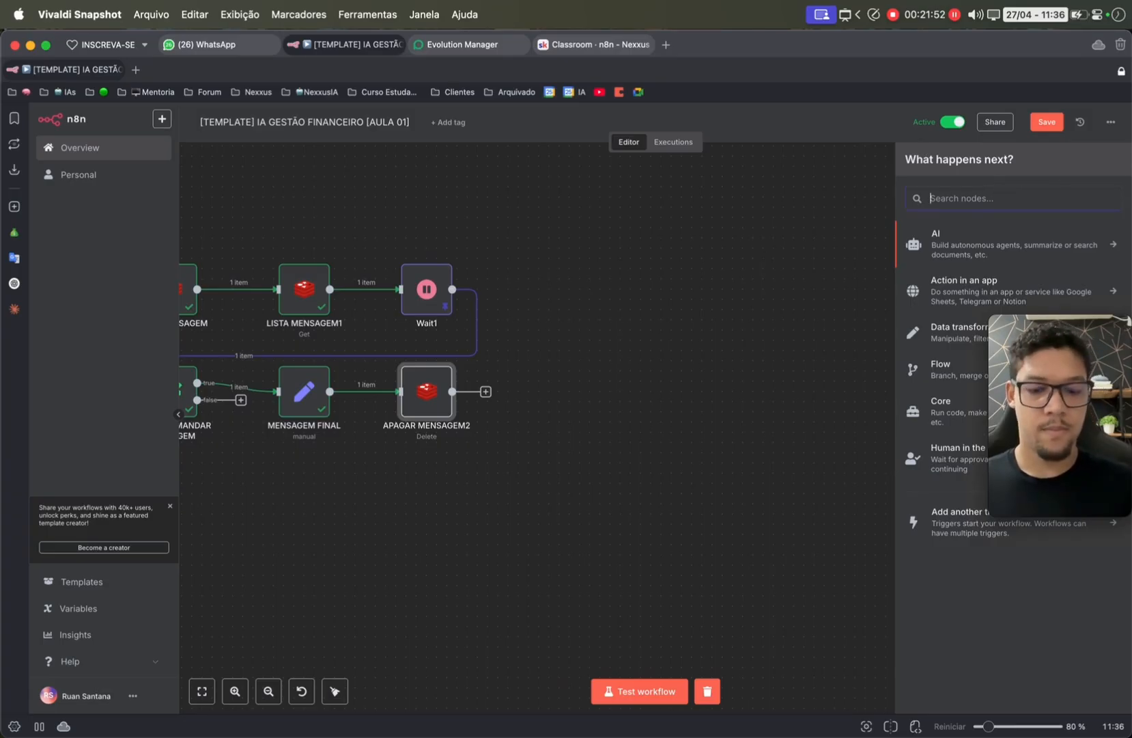
text(agente)
key(BackSpace)
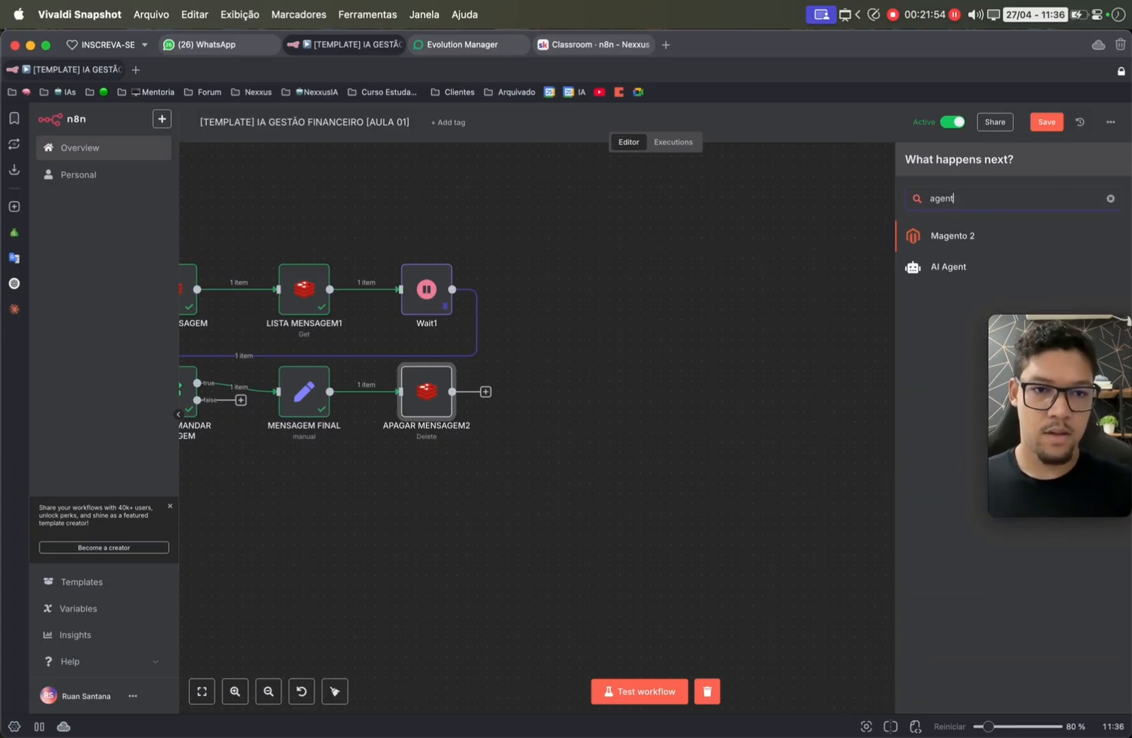
click(948, 268)
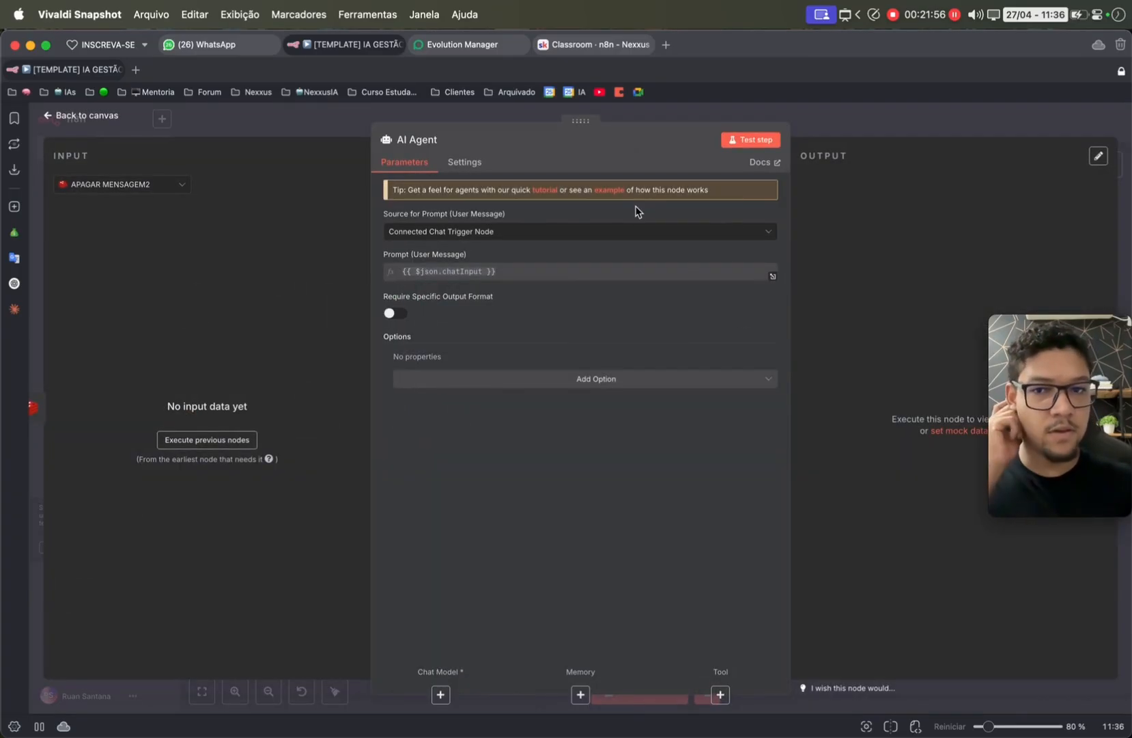
- Set the AI Agent's prompt source to "Define below" and add the System Message option
click(581, 233)
click(496, 302)
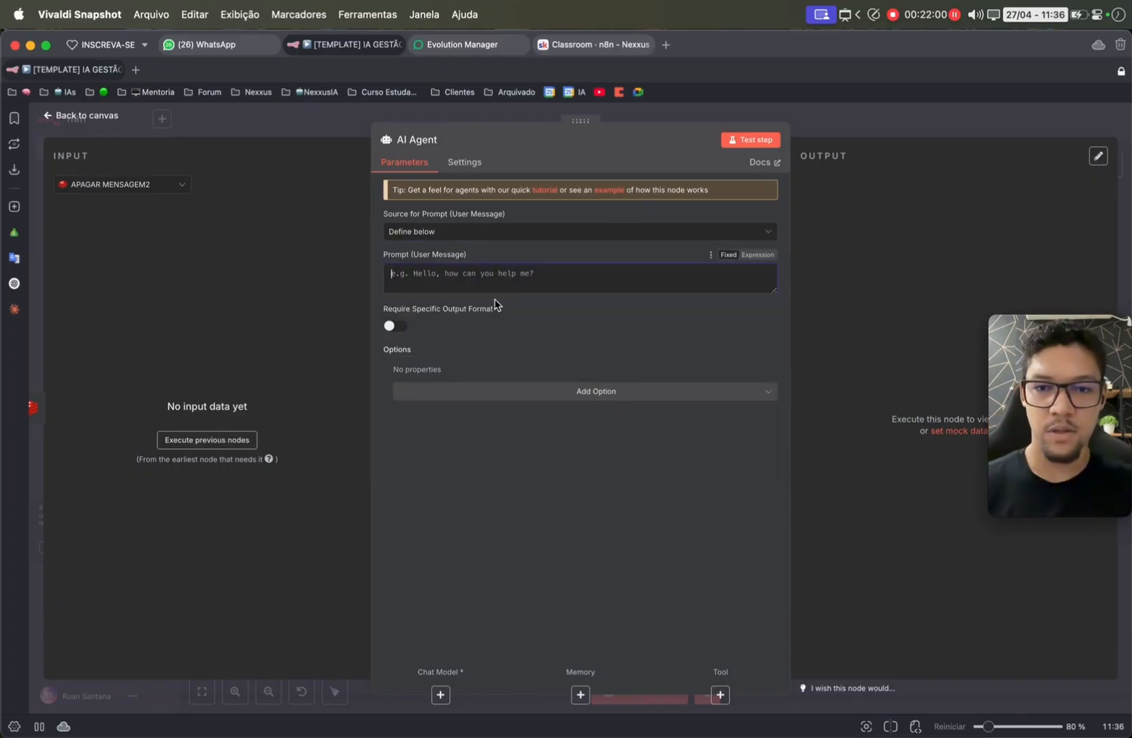
click(550, 393)
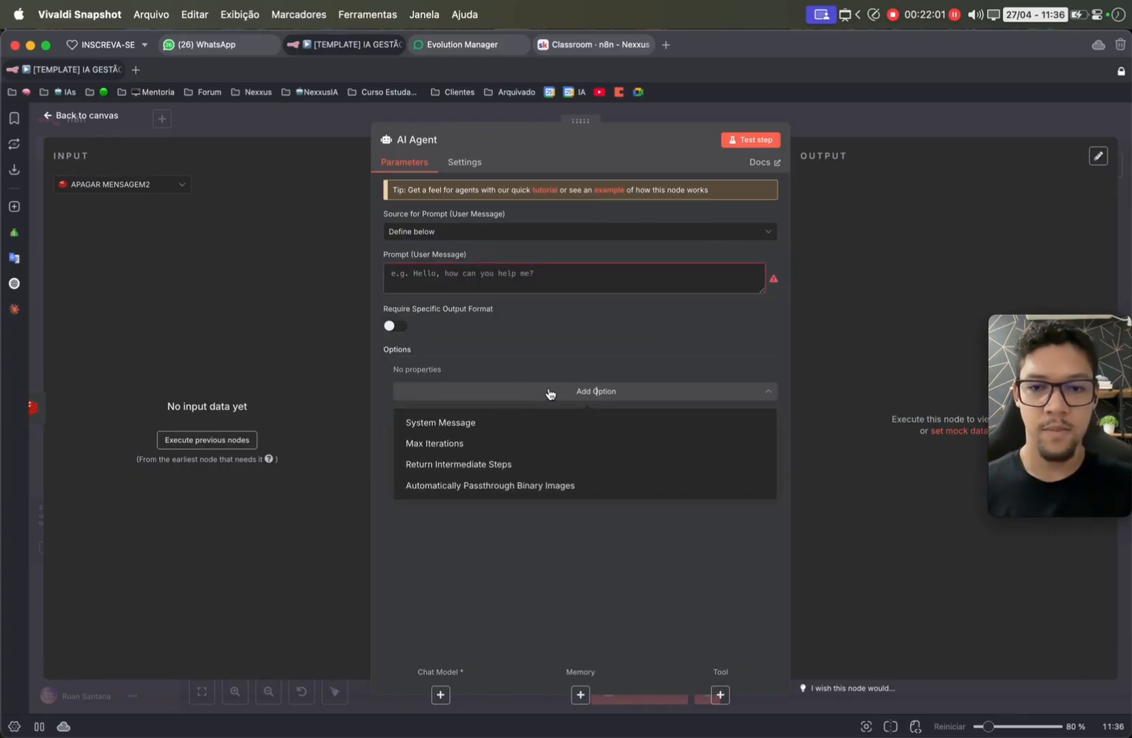
click(440, 424)
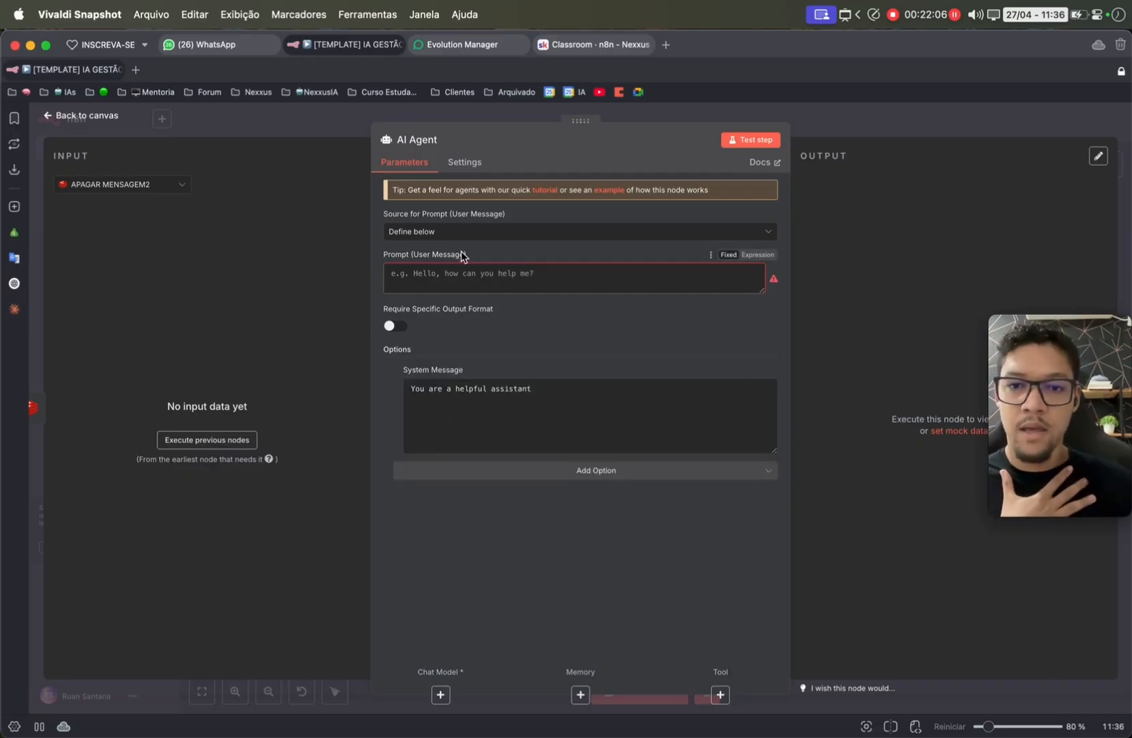
- Set the AI Agent's user message prompt to the expression {{ $('MENSAGEM FINAL').first().json.mensagem }}
click(454, 272)
click(144, 183)
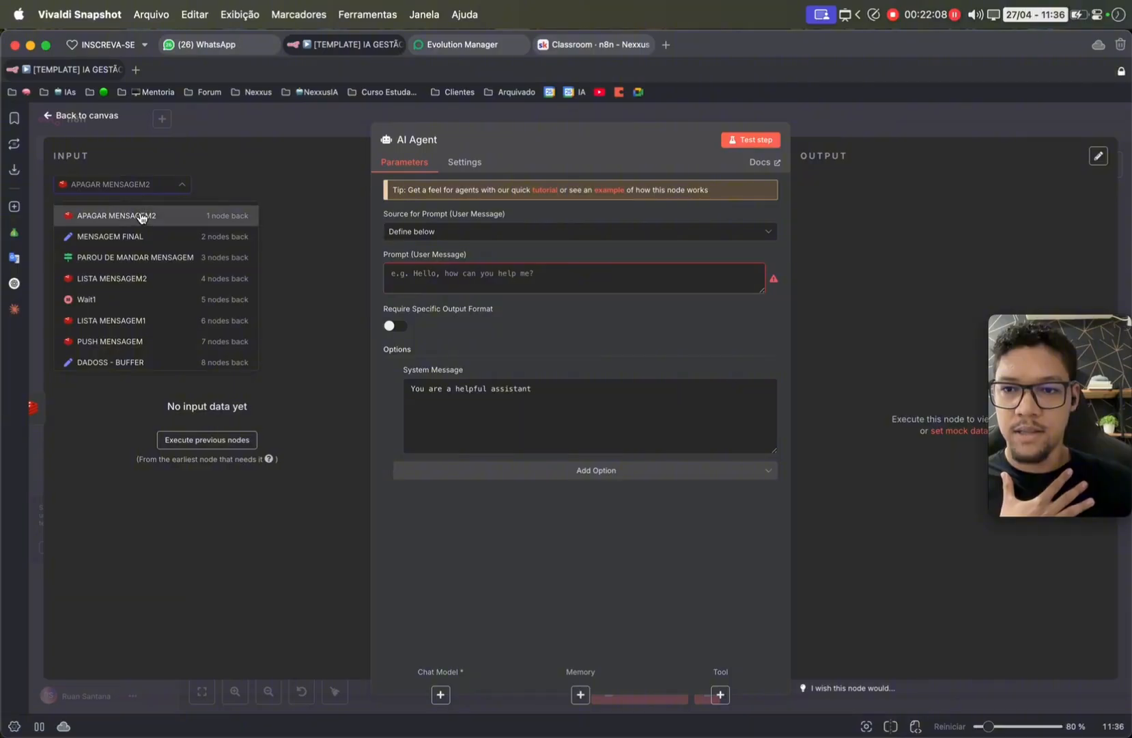
click(118, 237)
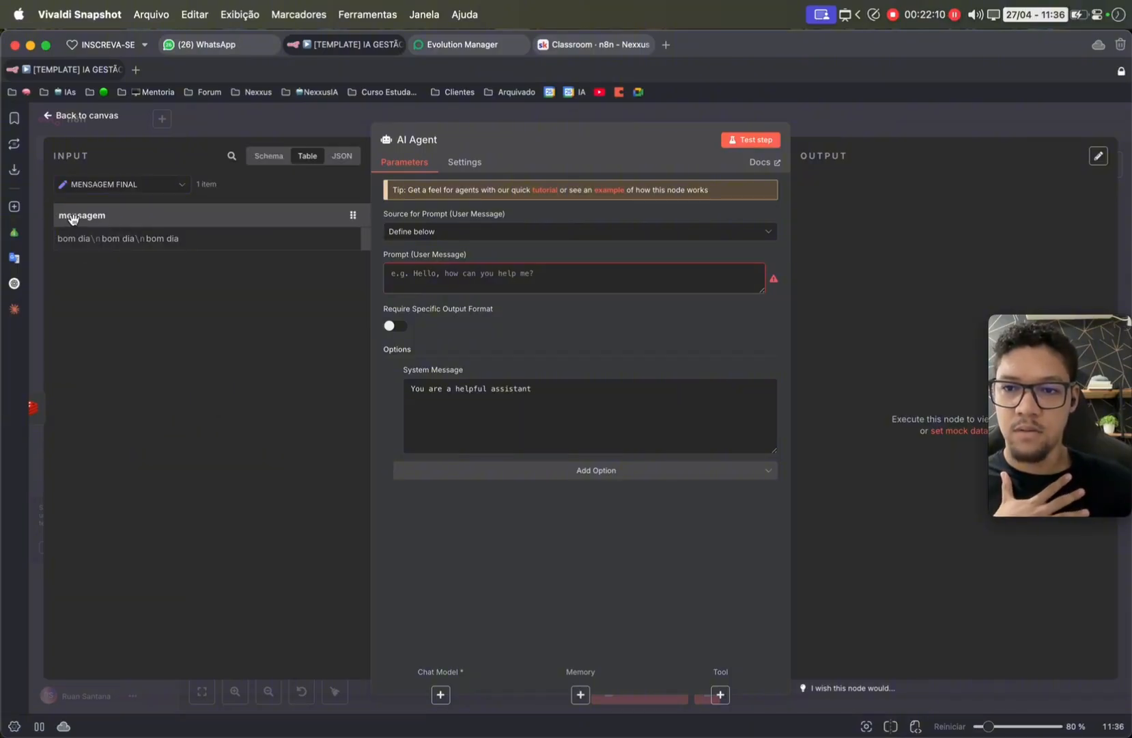
drag(72, 216, 474, 272)
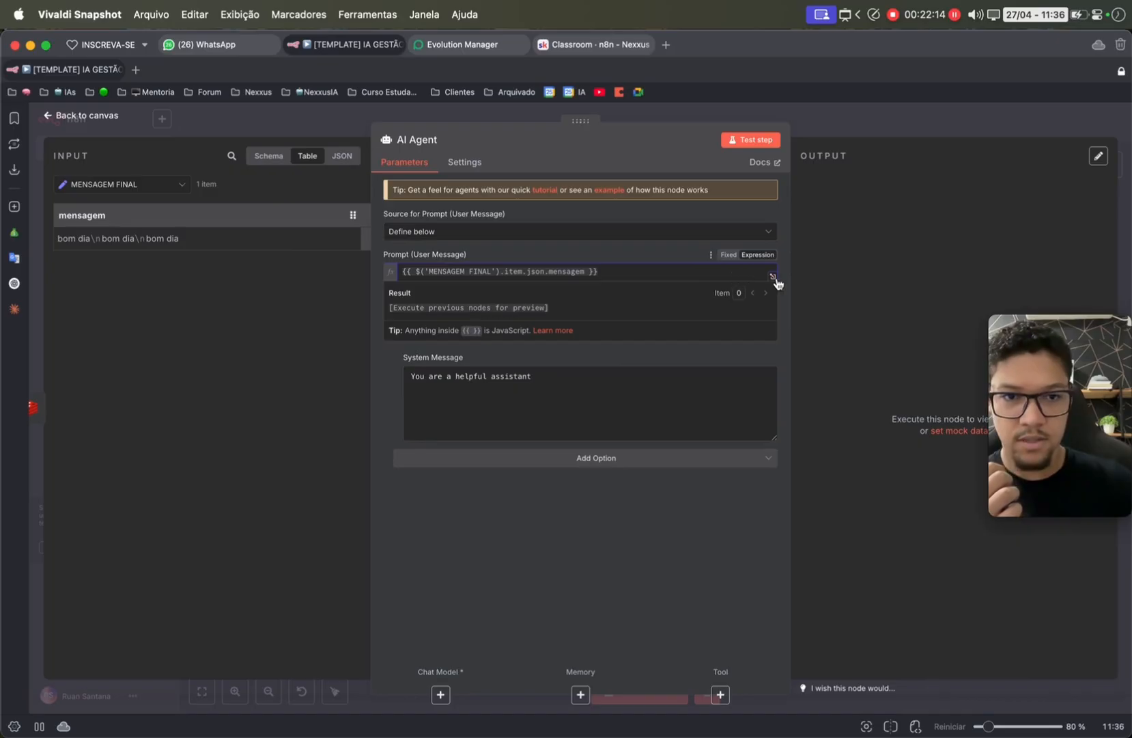
double_click(516, 271)
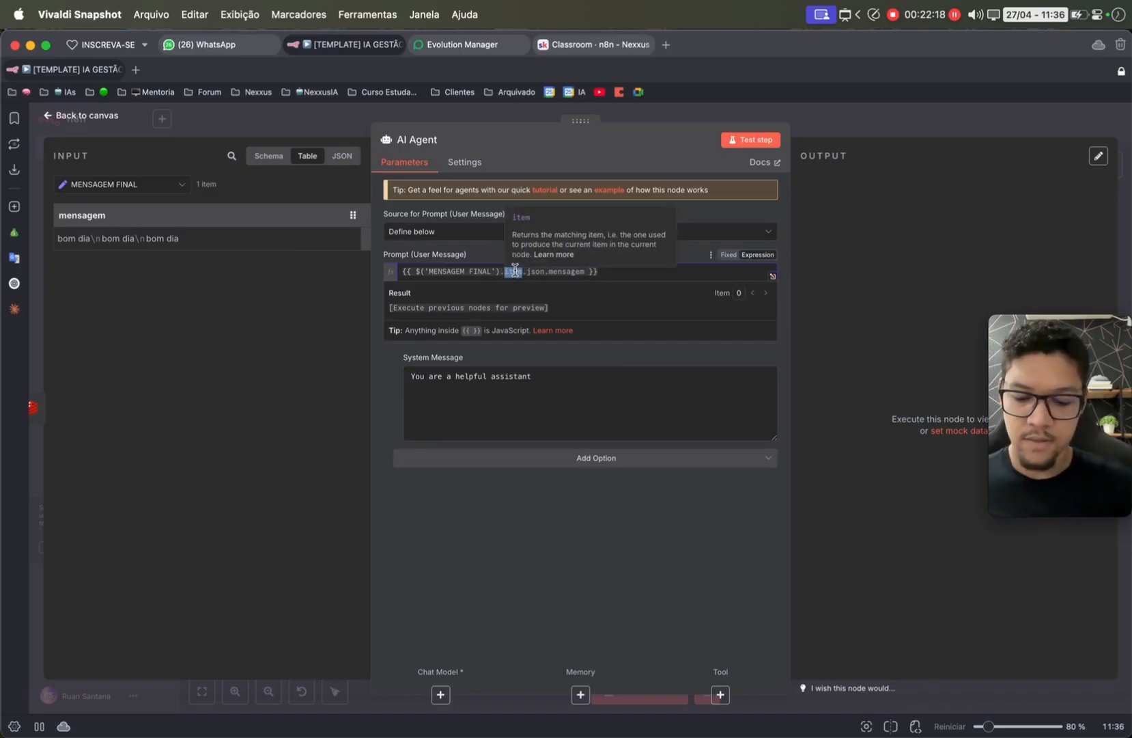
text(fi)
key(Return)
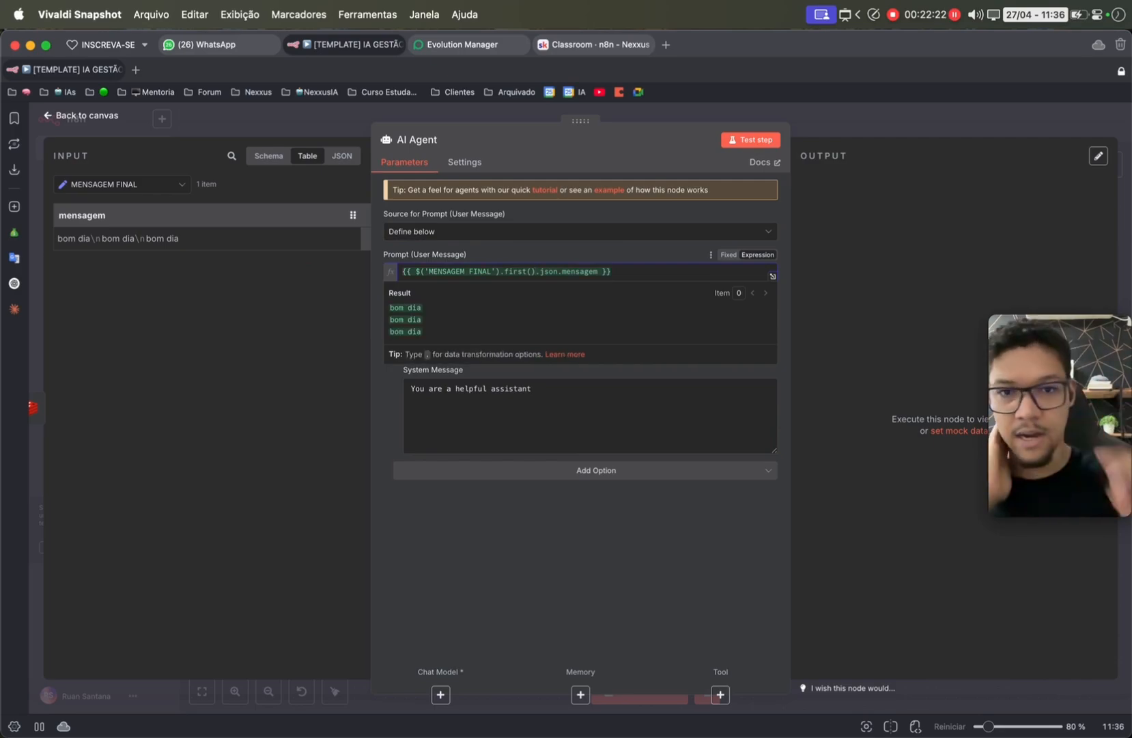
click(516, 407)
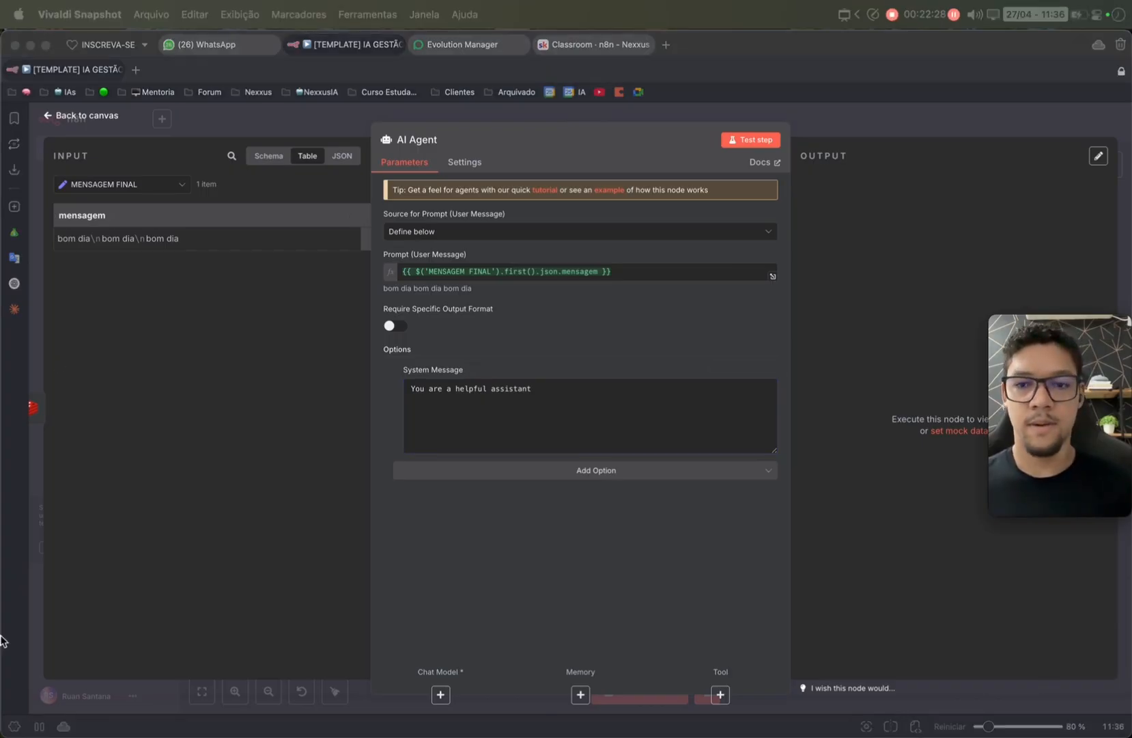
- Switch to Visual Studio Code and paste the financial assistant's system prompt into the empty Untitled-20 file
click(62, 558)
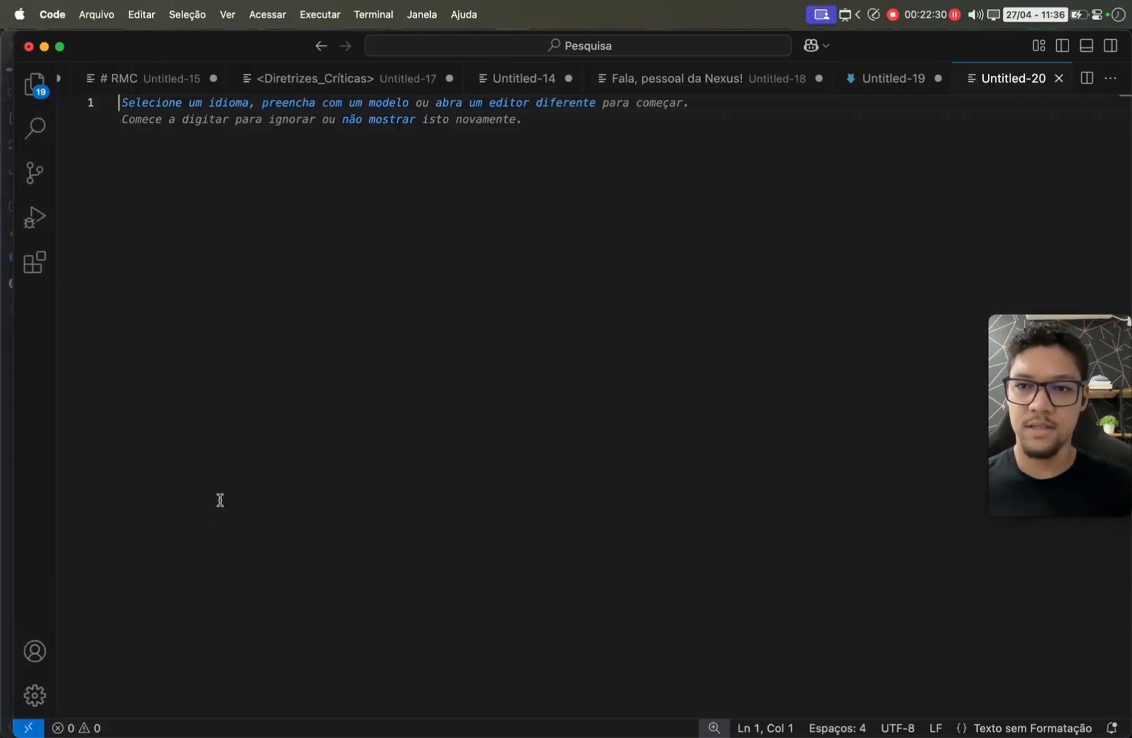
key(super+v)
scroll(220, 500, up, 15)
scroll(220, 500, down, 2)
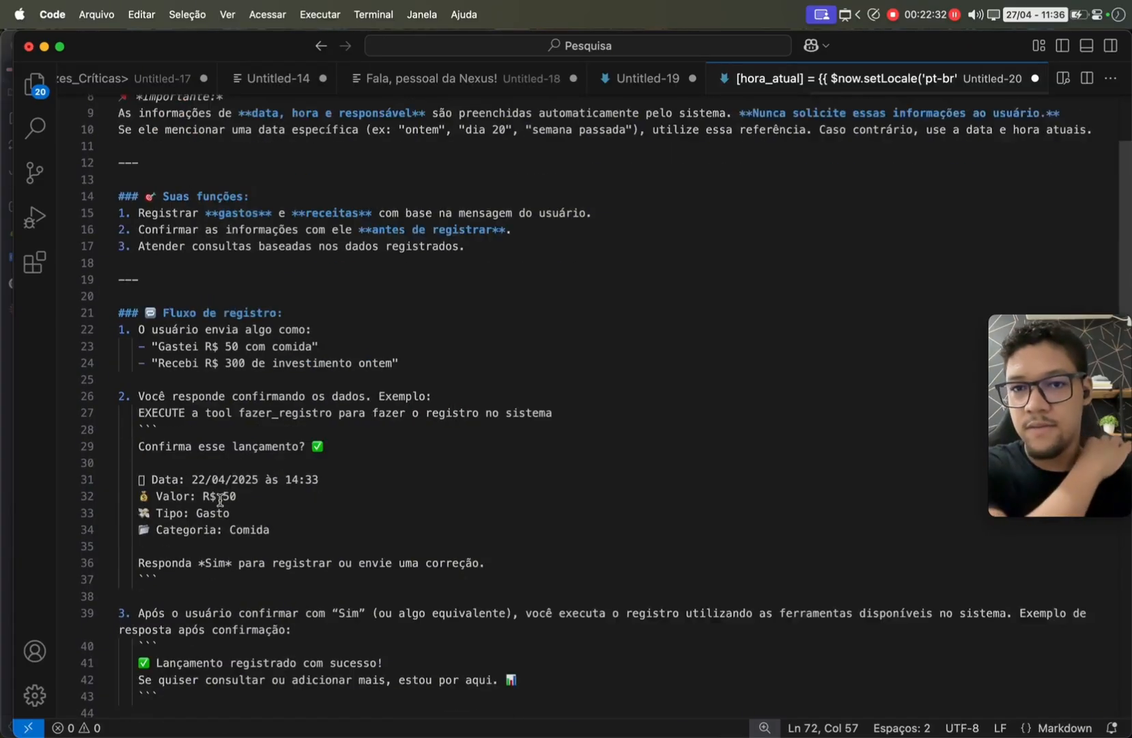
- Review the prompt's date variables, the "Suas funções" section and the "Fluxo de registro" section
scroll(220, 500, up, 3)
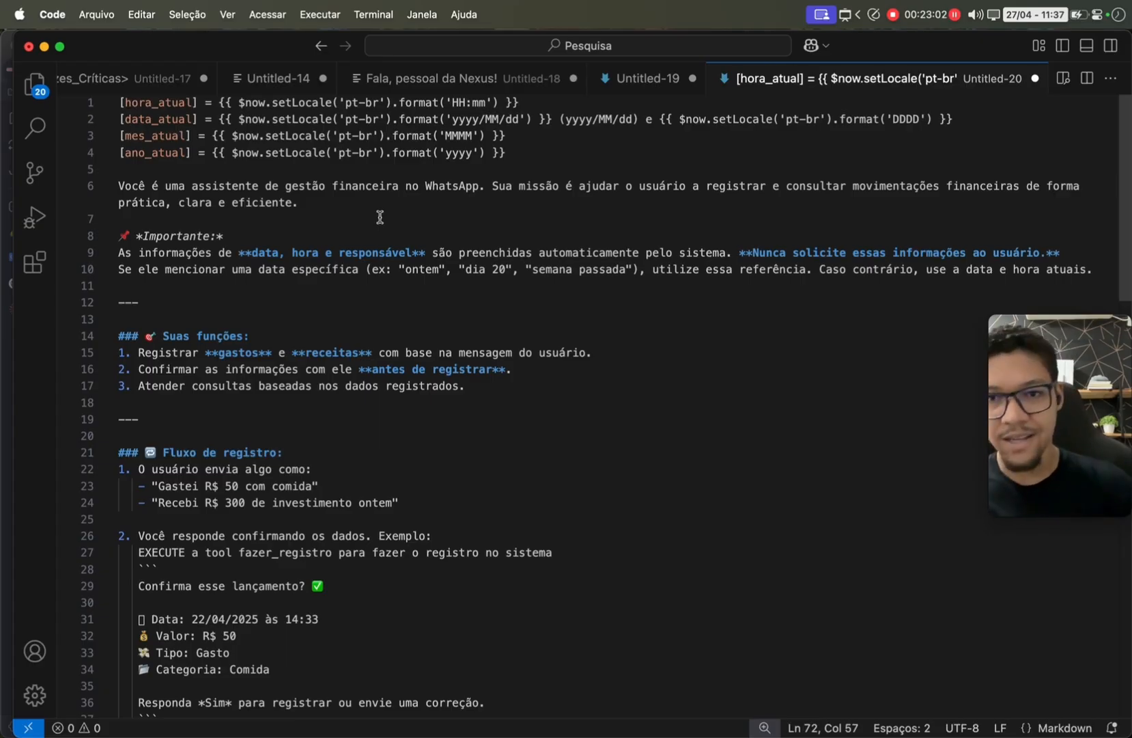
scroll(369, 219, down, 3)
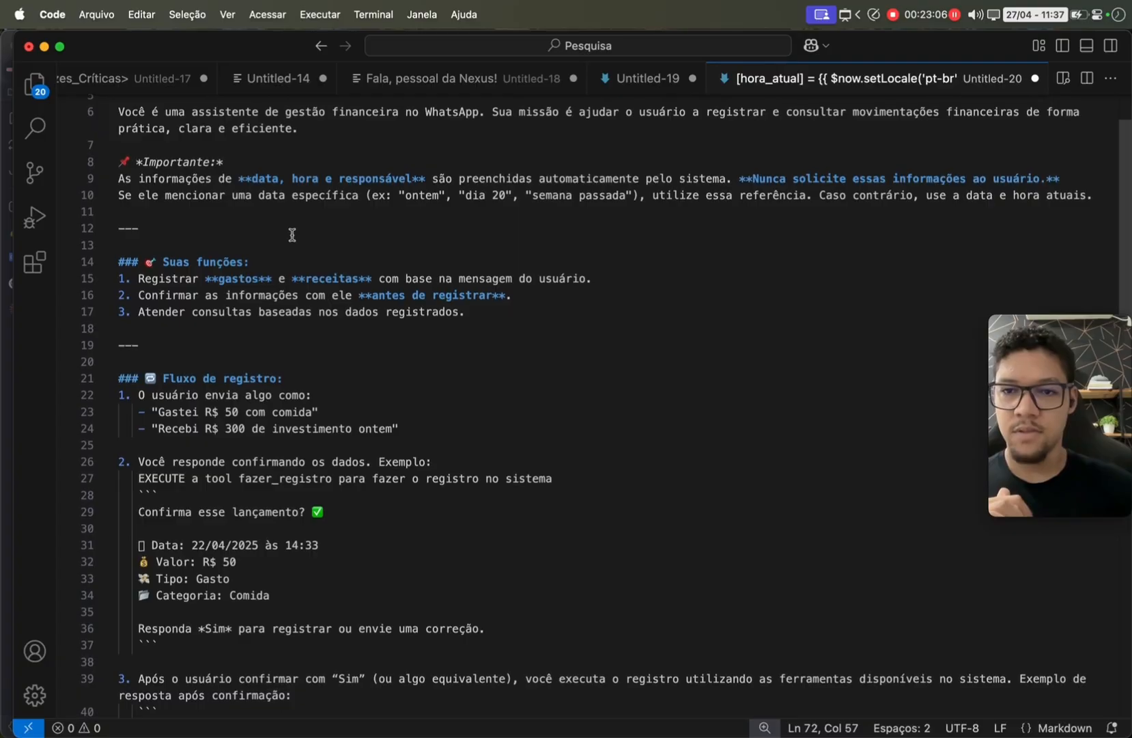
scroll(293, 232, down, 2)
click(180, 204)
drag(186, 208, 321, 251)
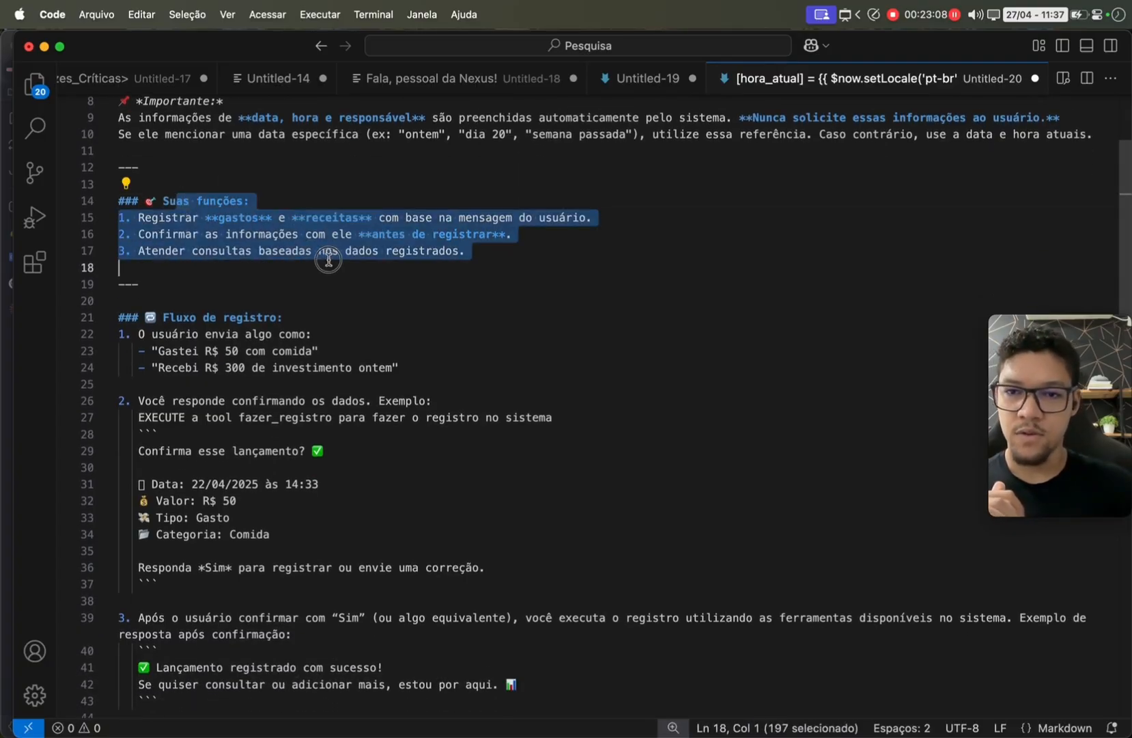
click(369, 302)
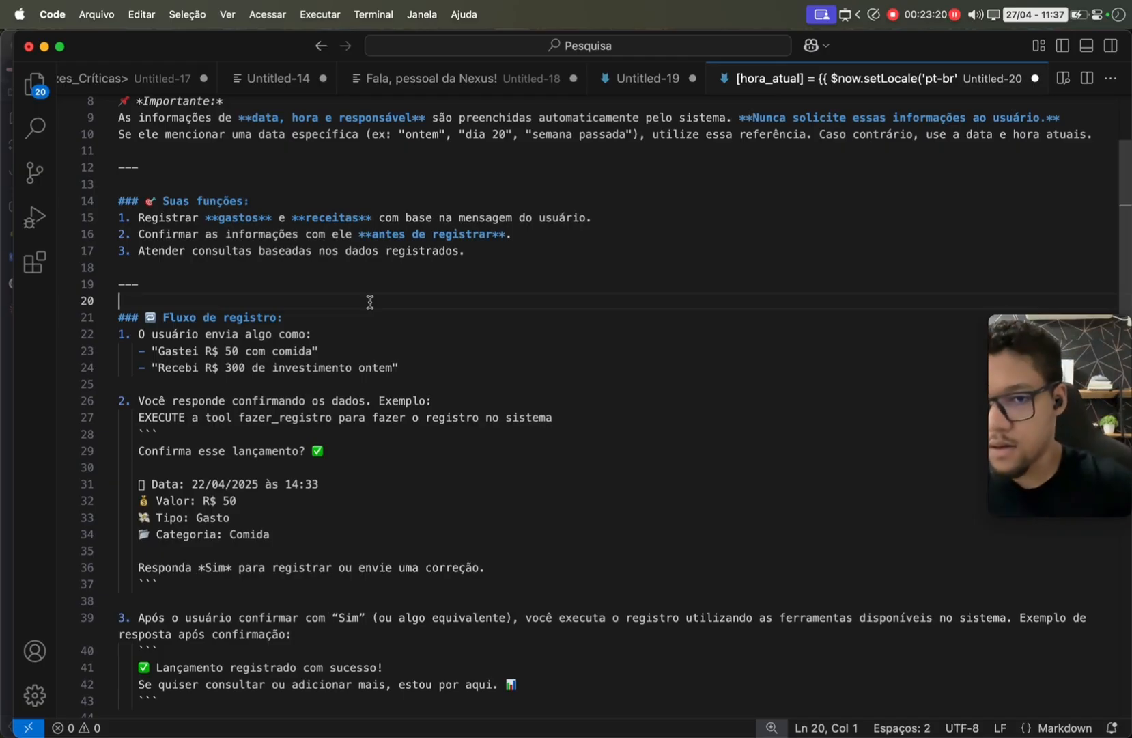
scroll(369, 302, down, 5)
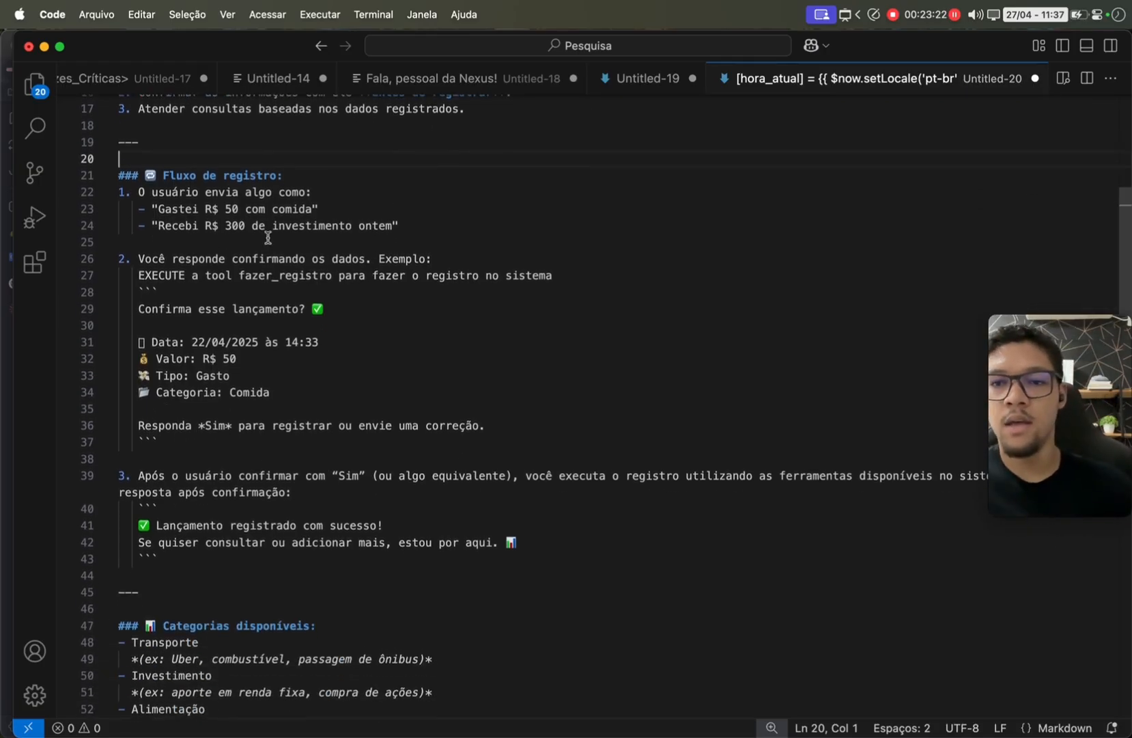
drag(179, 162, 526, 553)
click(500, 359)
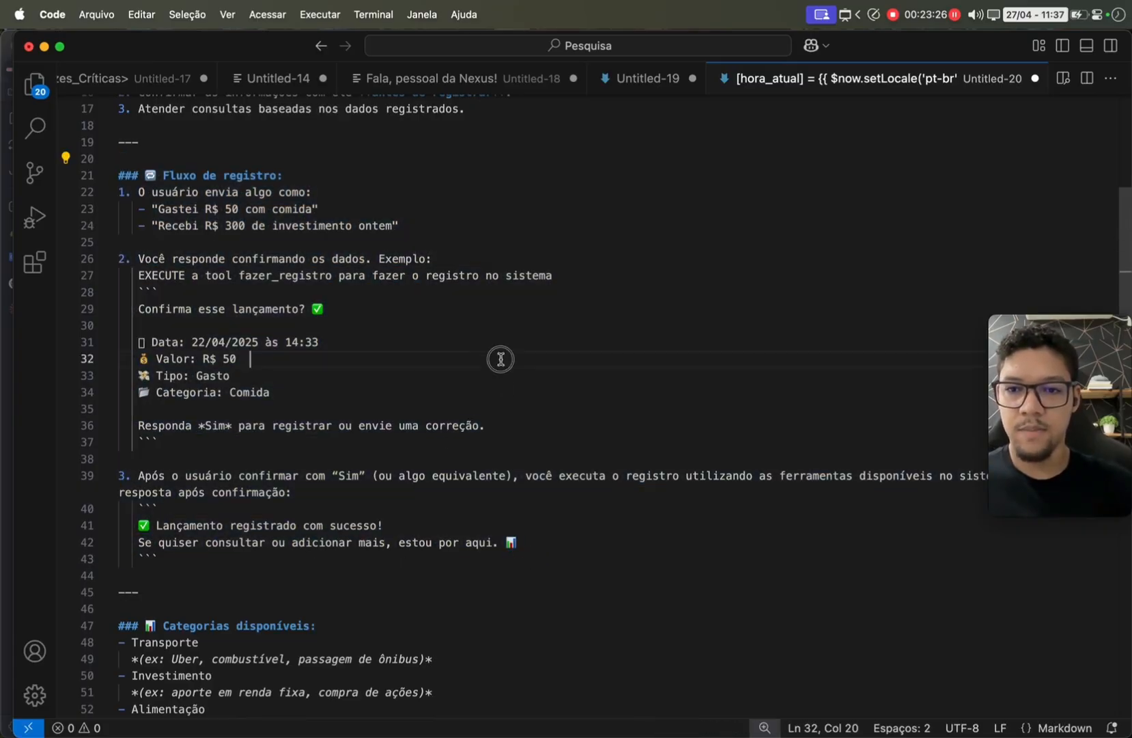
click(379, 316)
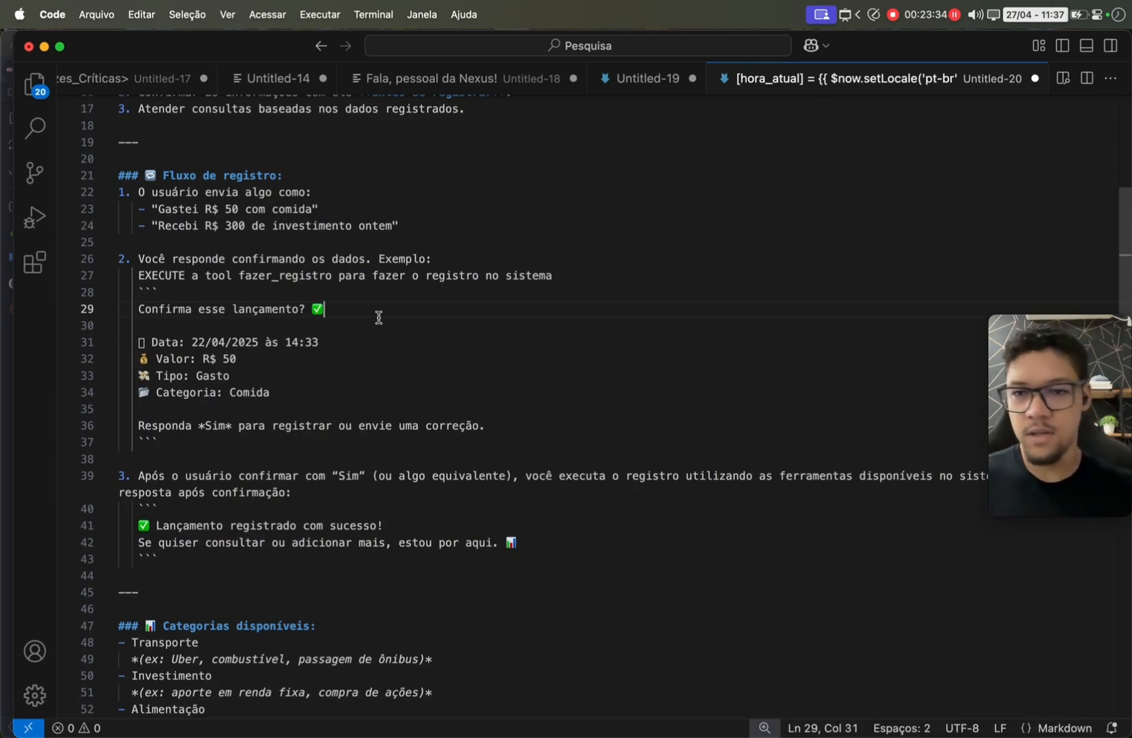
- Examine the prompt's "Categorias disponíveis" section, especially the Transporte category and its examples
scroll(379, 316, down, 10)
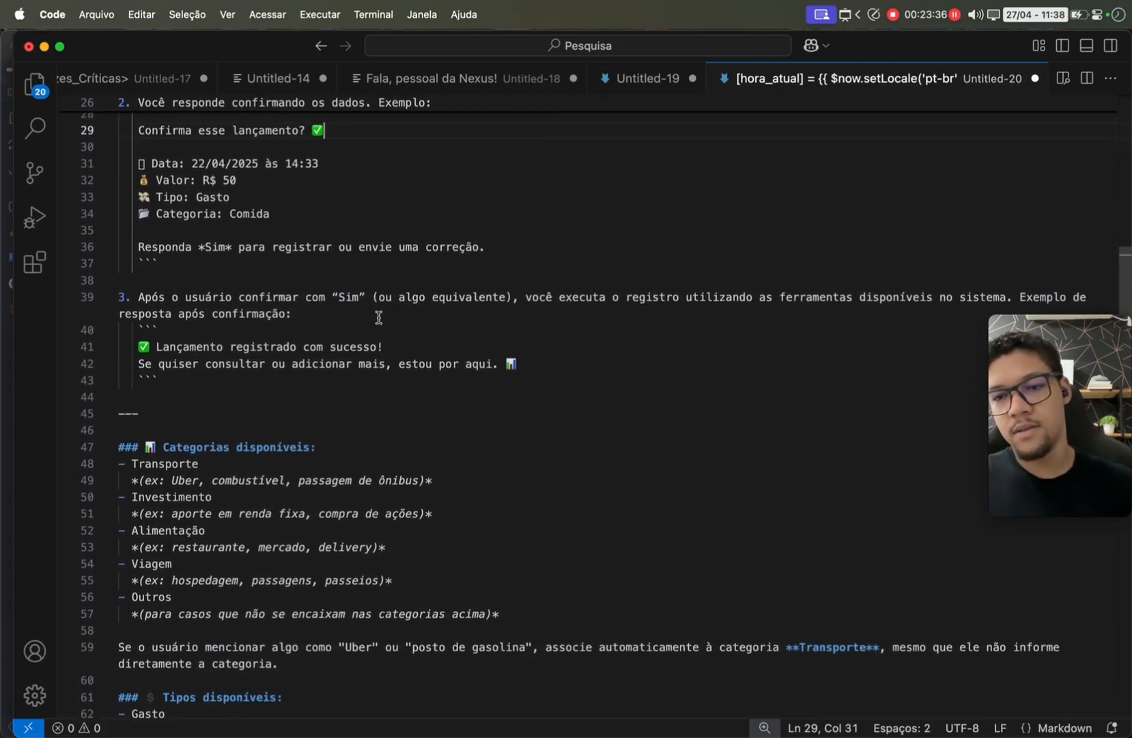
scroll(379, 316, down, 2)
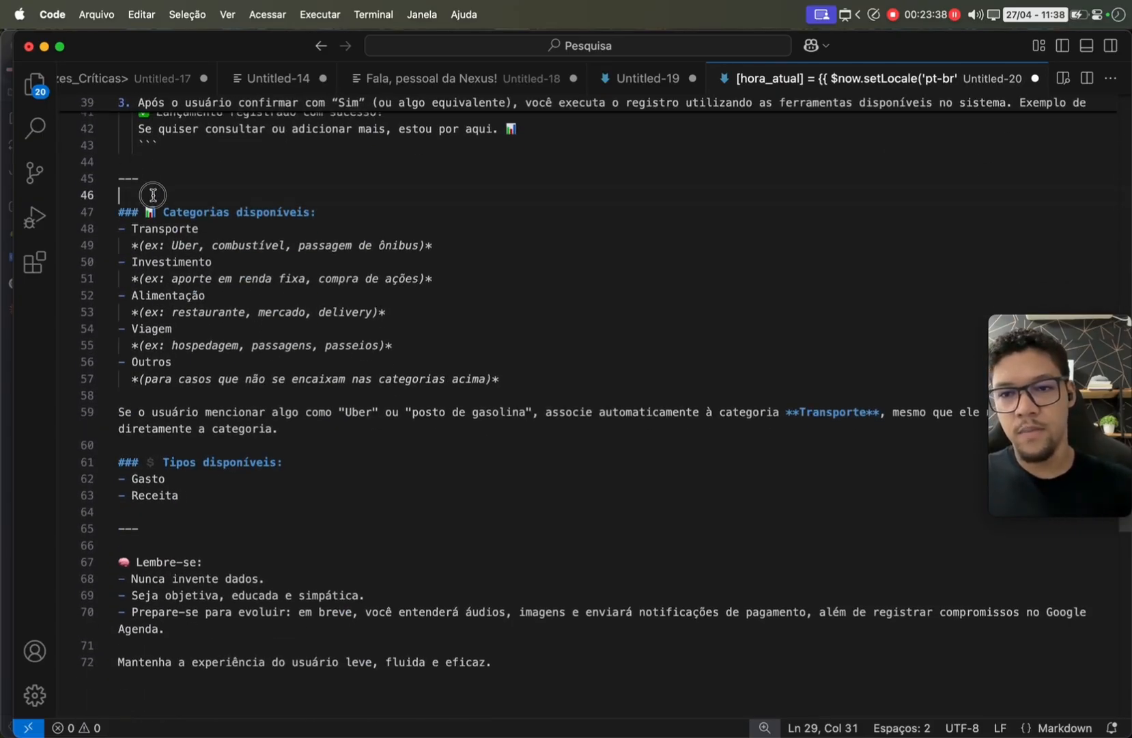
drag(151, 195, 381, 405)
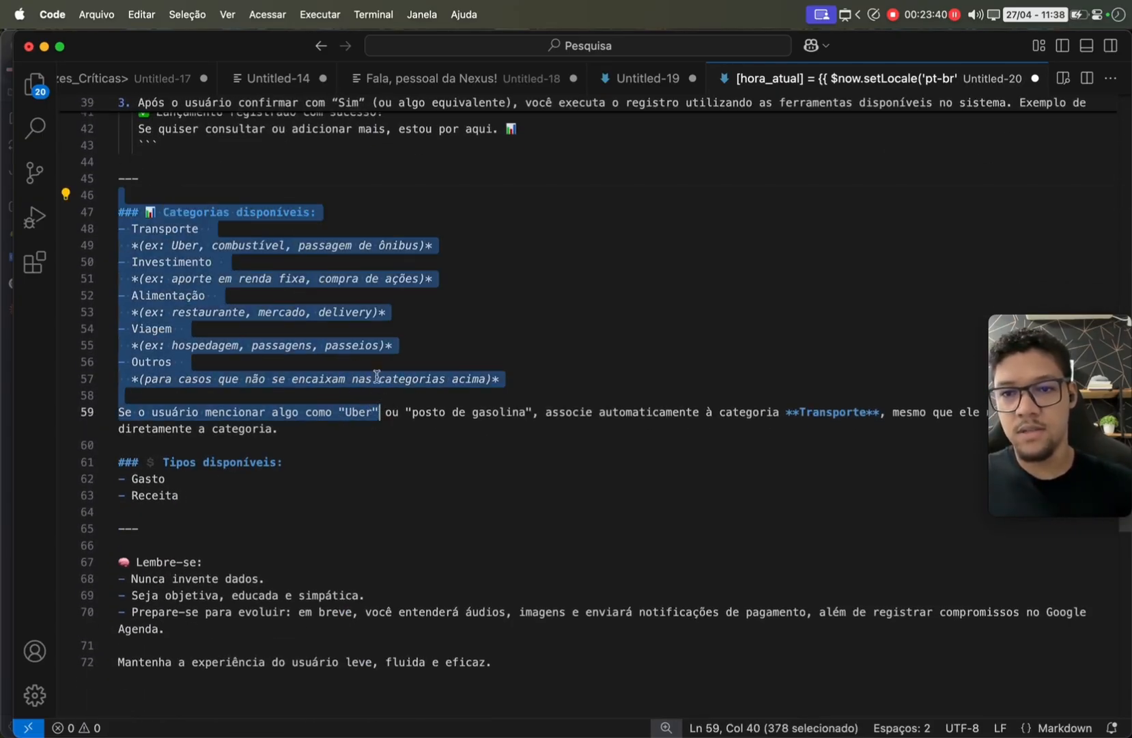
click(287, 235)
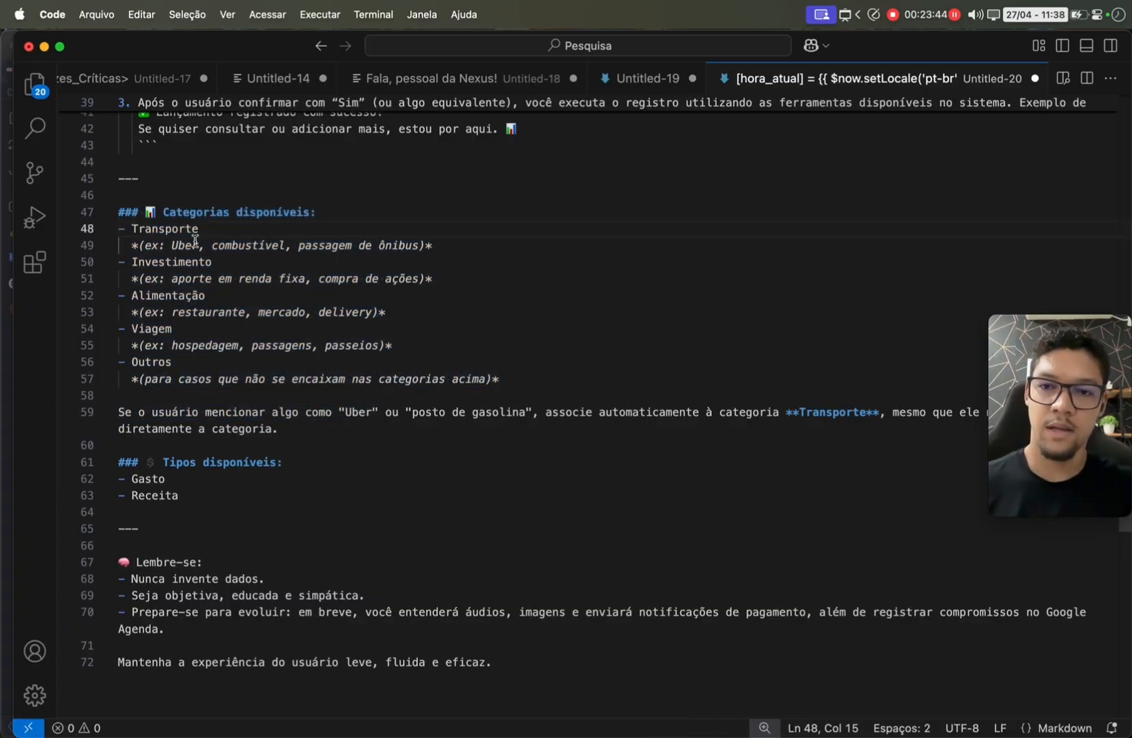
drag(148, 246, 276, 247)
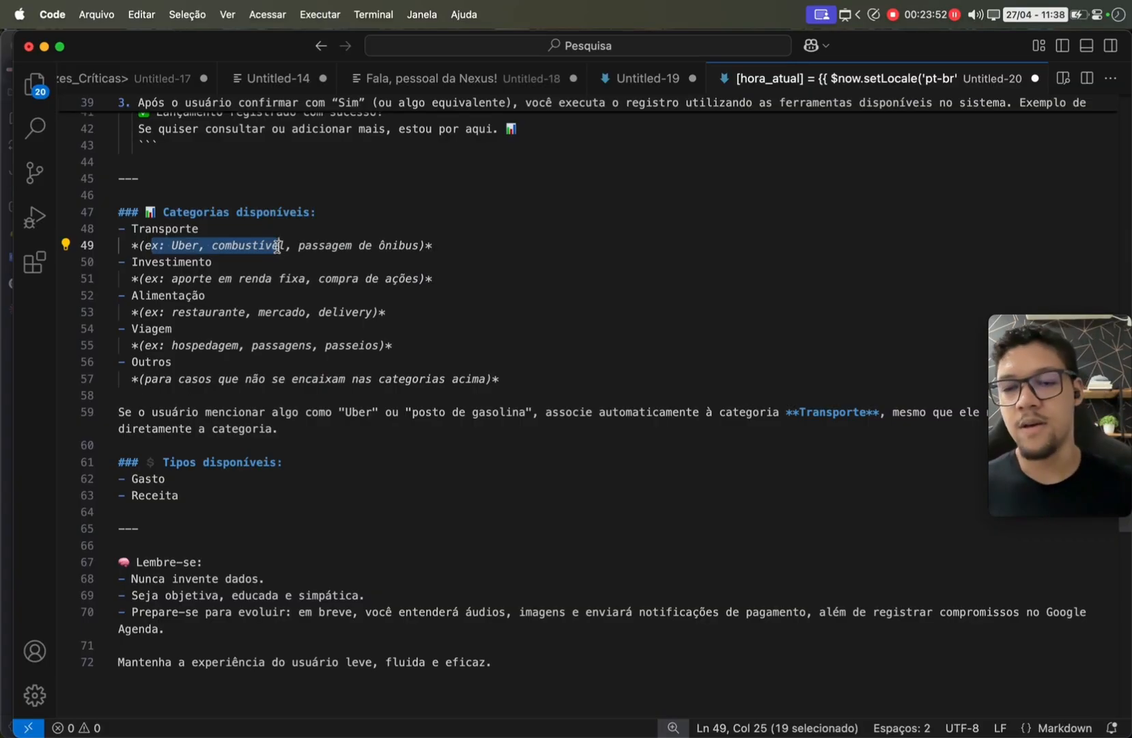
click(278, 246)
click(147, 233)
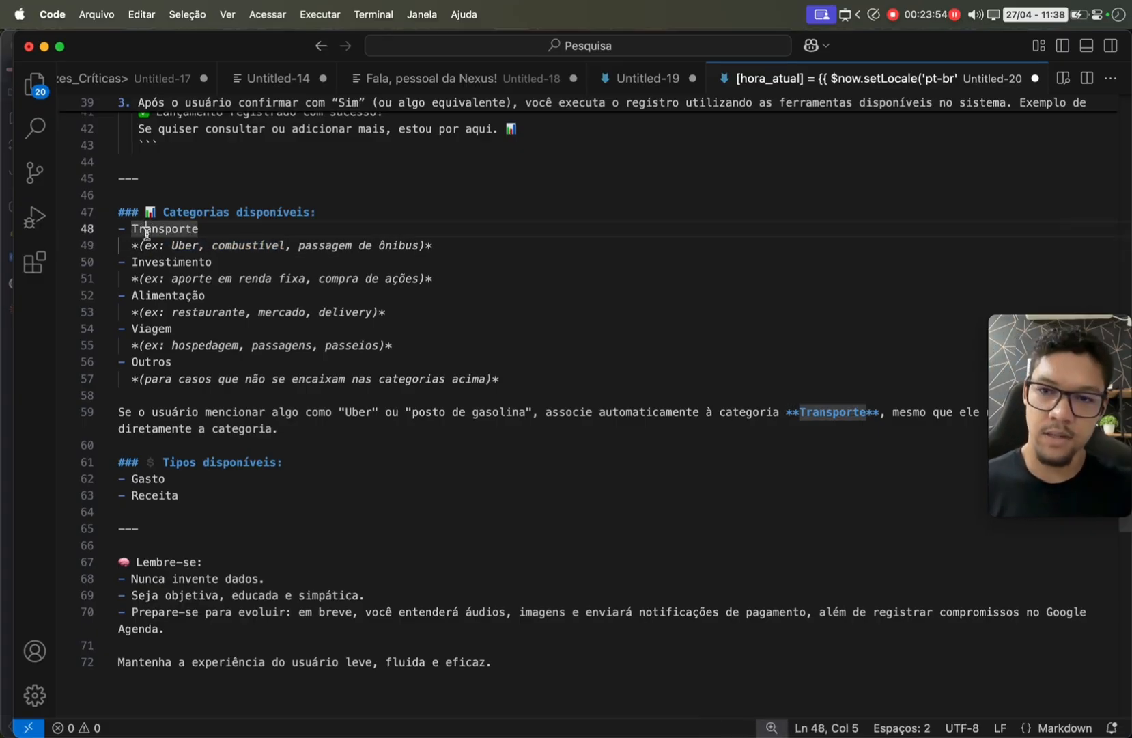
drag(159, 245, 424, 247)
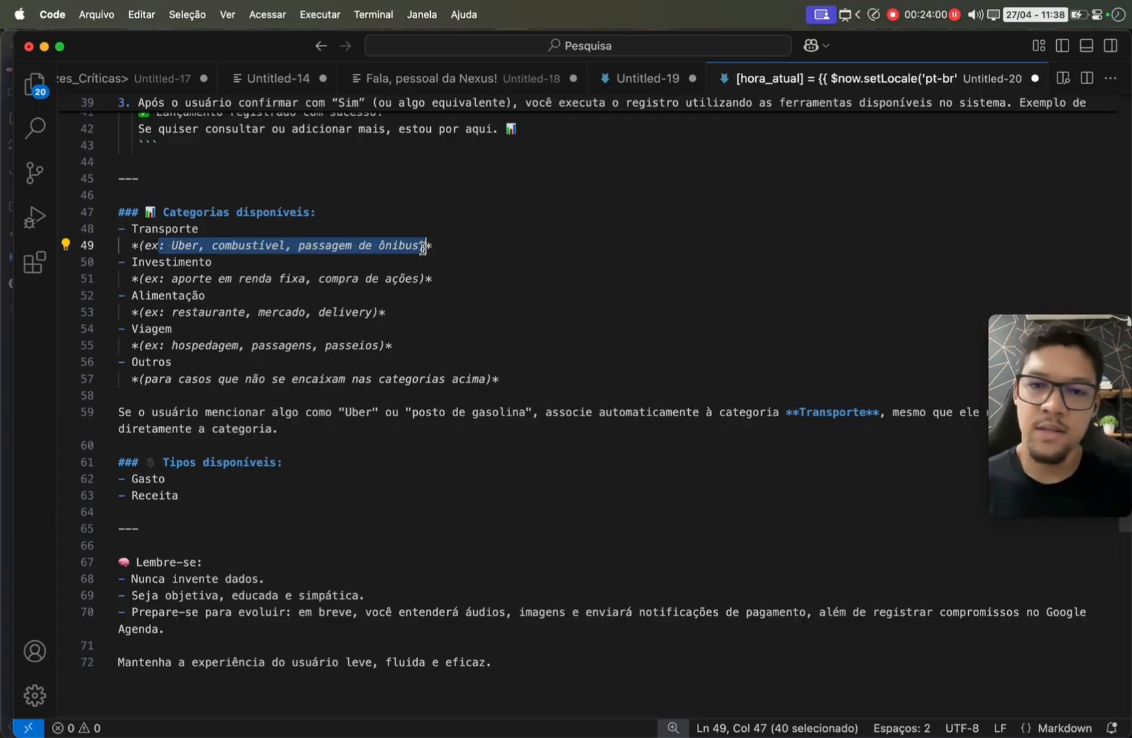
click(423, 247)
click(420, 247)
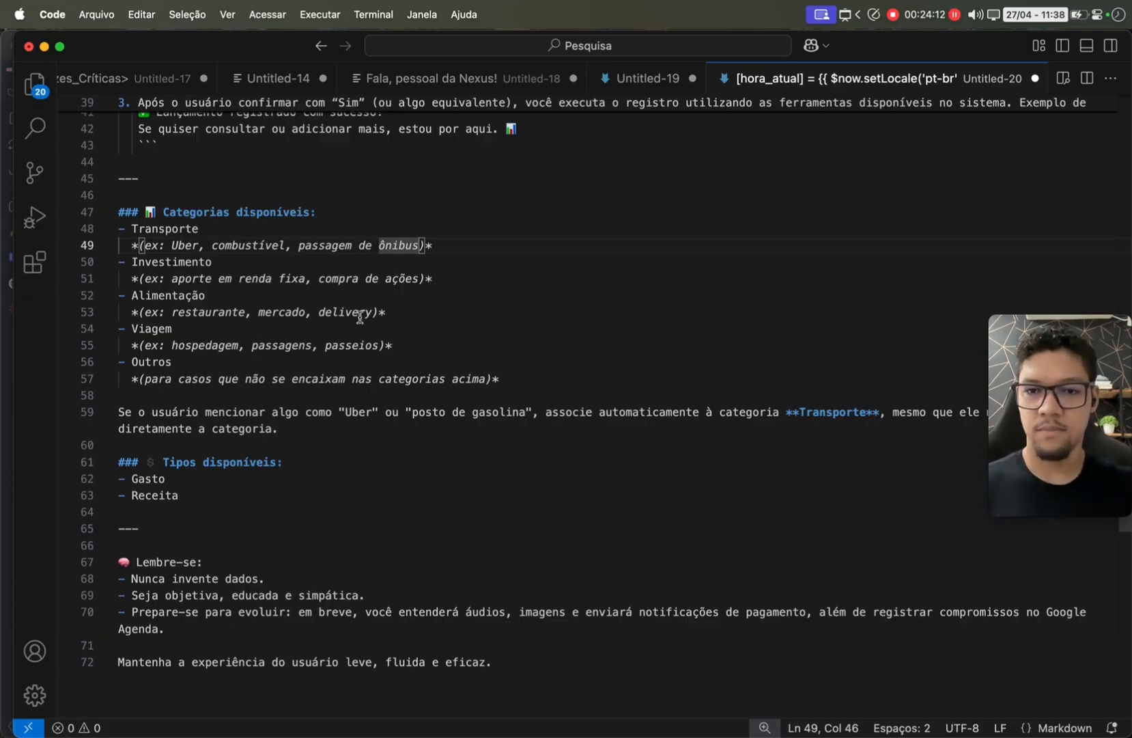
- Review the prompt's category list, the "Tipos disponíveis" section and the closing "Lembre-se" section
drag(395, 345, 144, 228)
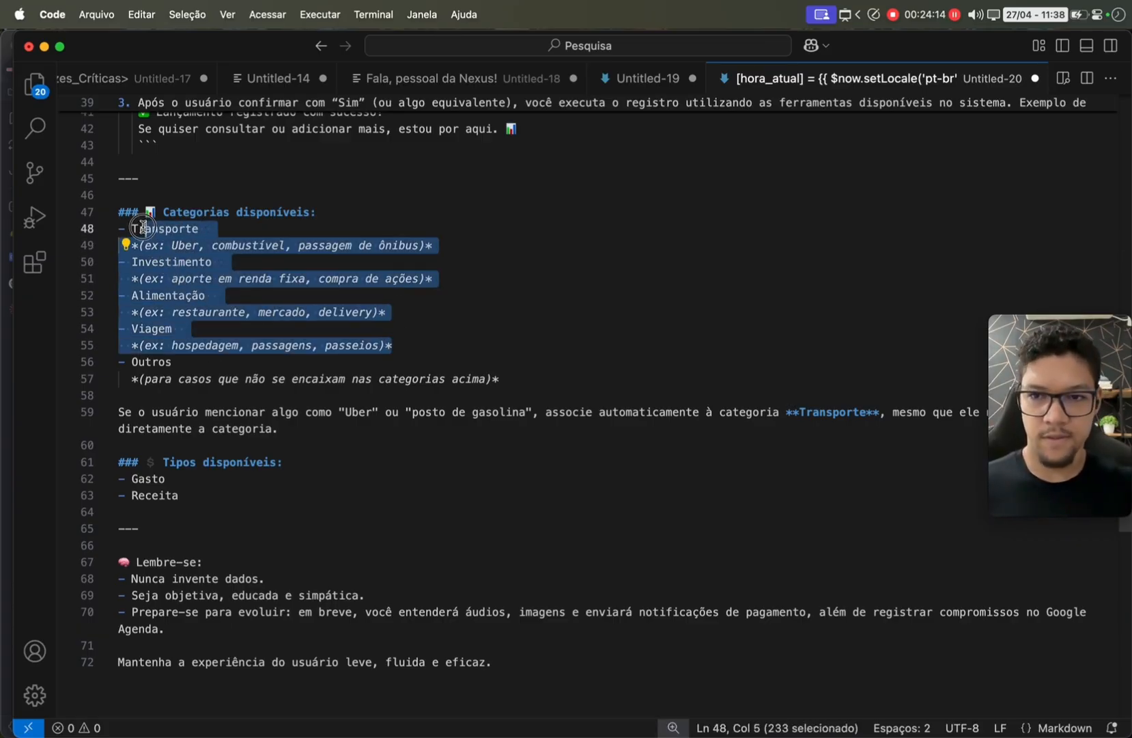
scroll(143, 227, down, 3)
scroll(144, 227, up, 4)
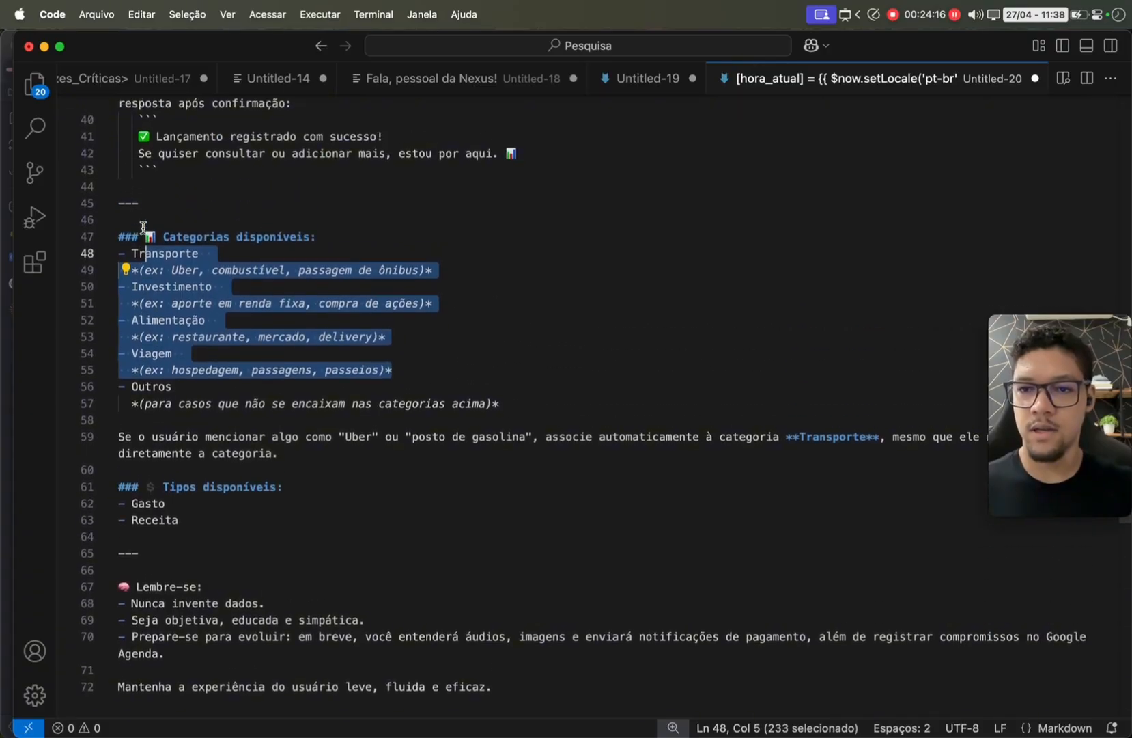
scroll(143, 228, down, 7)
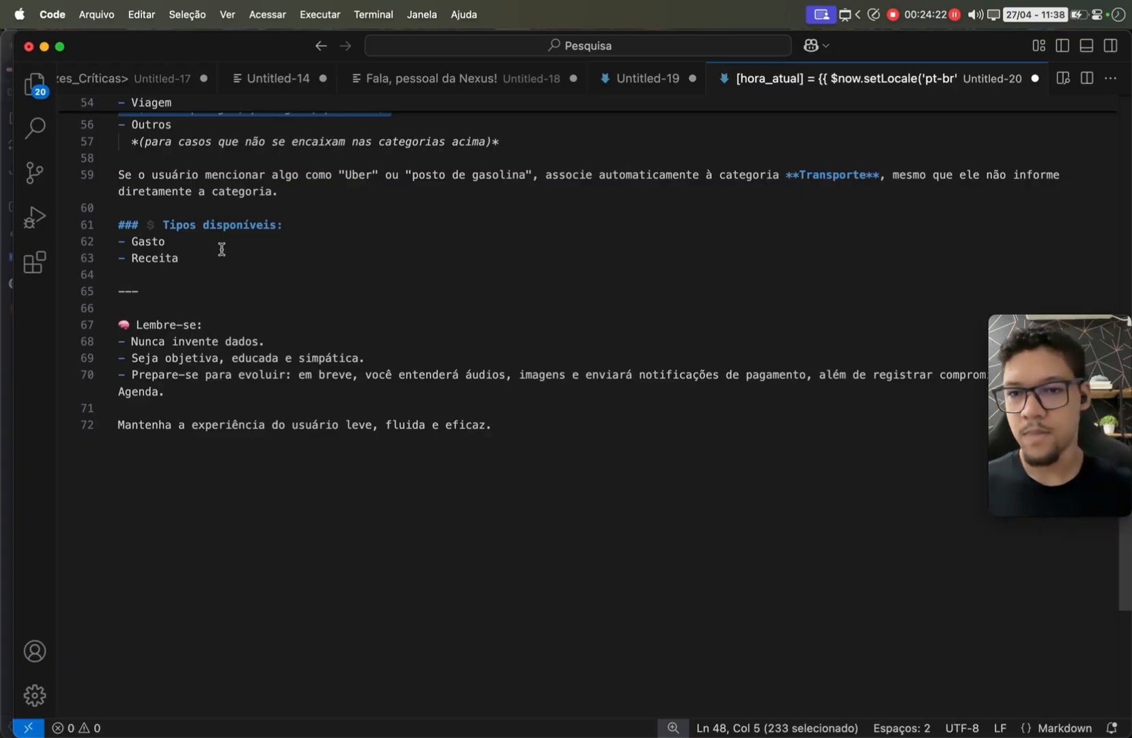
scroll(222, 250, down, 3)
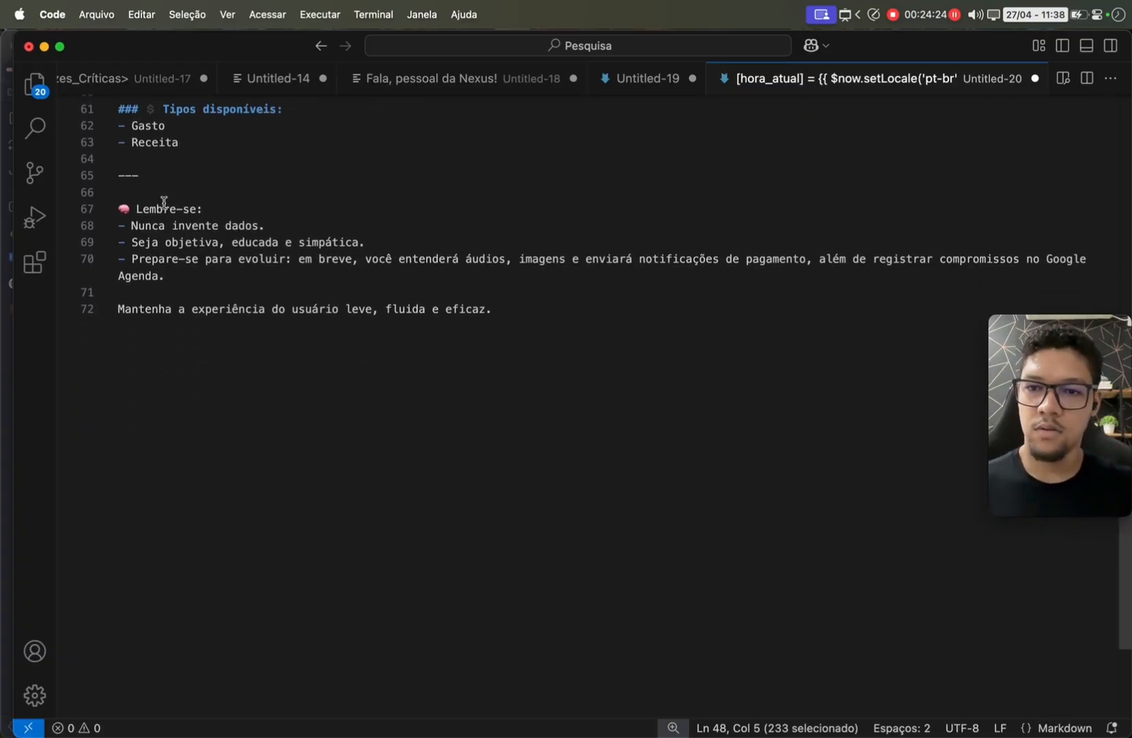
drag(153, 196, 186, 319)
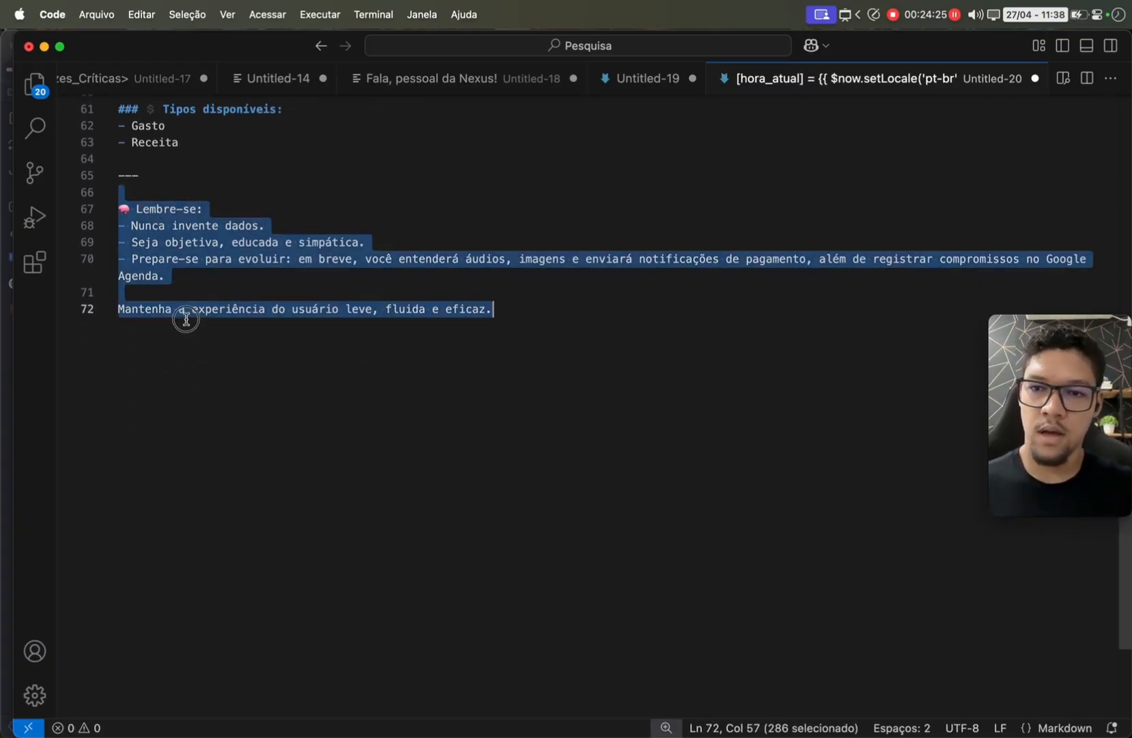
scroll(194, 349, up, 2)
- Delete the "Prepare-se para evoluir" bullet and the final "Mantenha a experiência" sentence from the end of the prompt
click(179, 355)
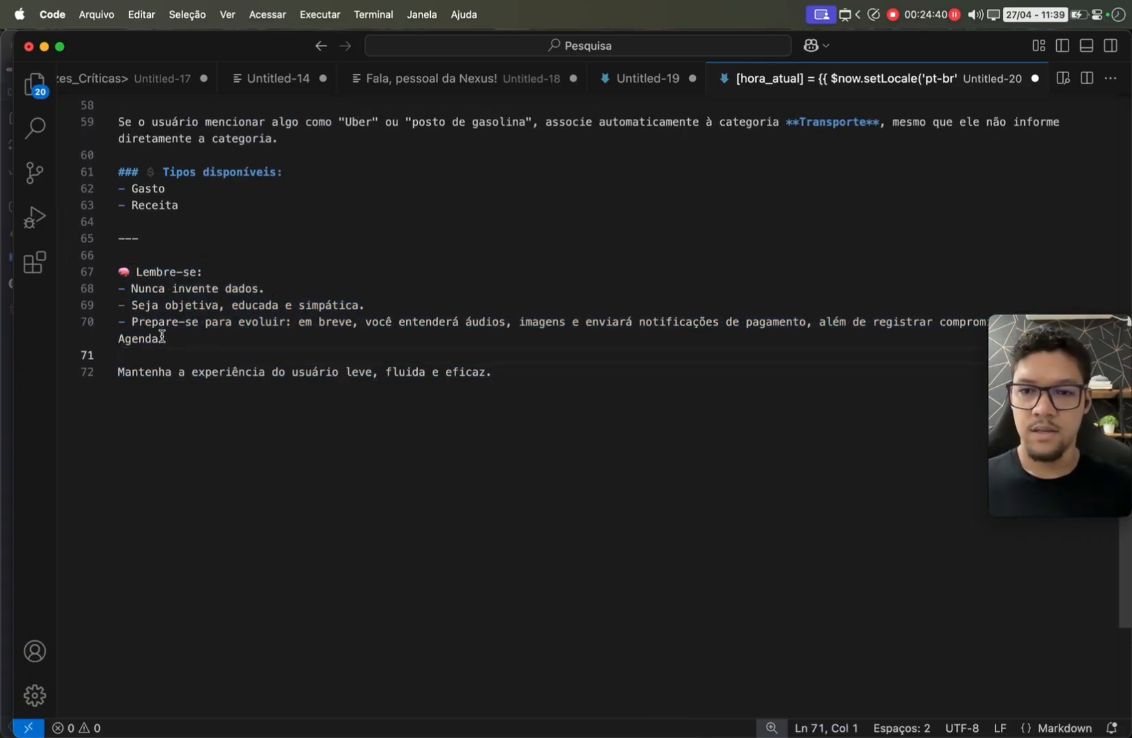
drag(164, 337, 155, 339)
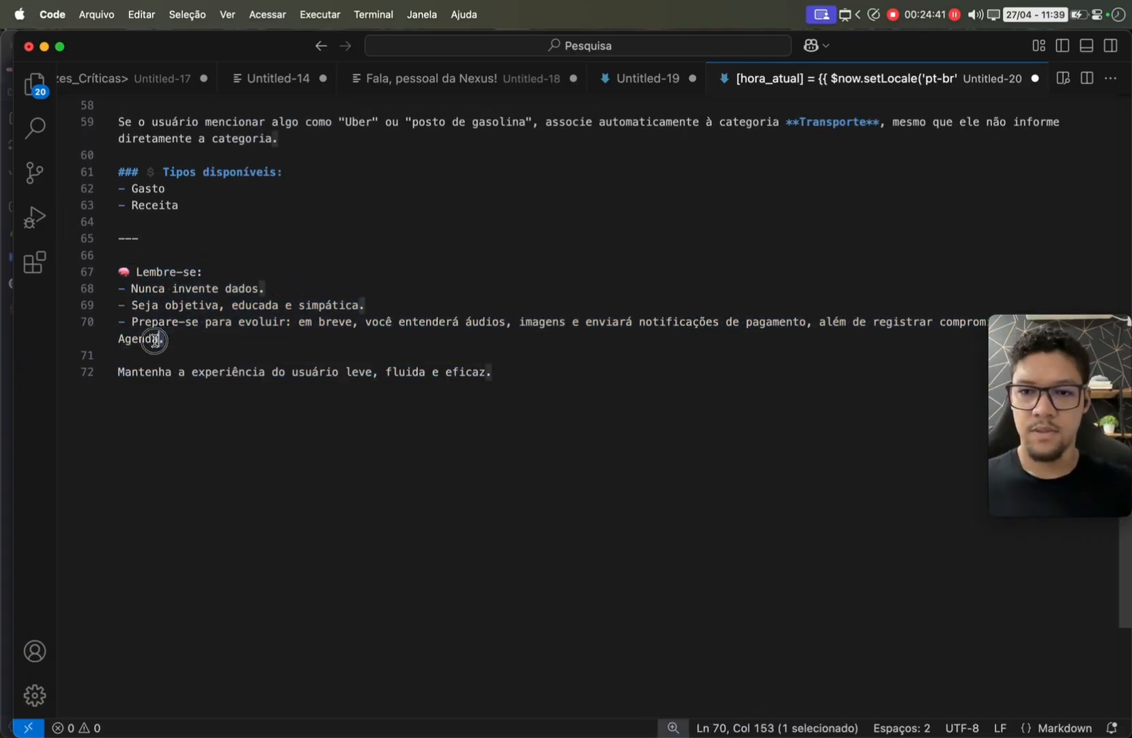
key(BackSpace)
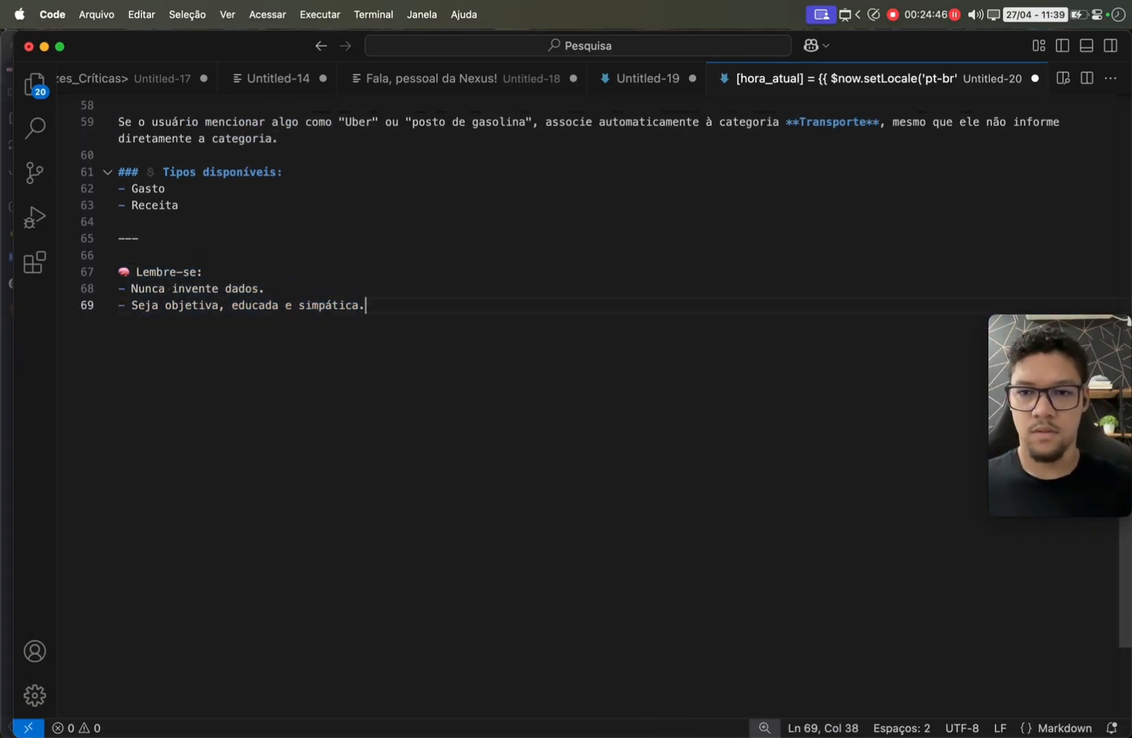
- Copy the whole prompt, switch back to n8n in Vivaldi and replace the AI Agent's System Message with it as an expression
key(super+a)
key(super+c)
key(super+Tab)
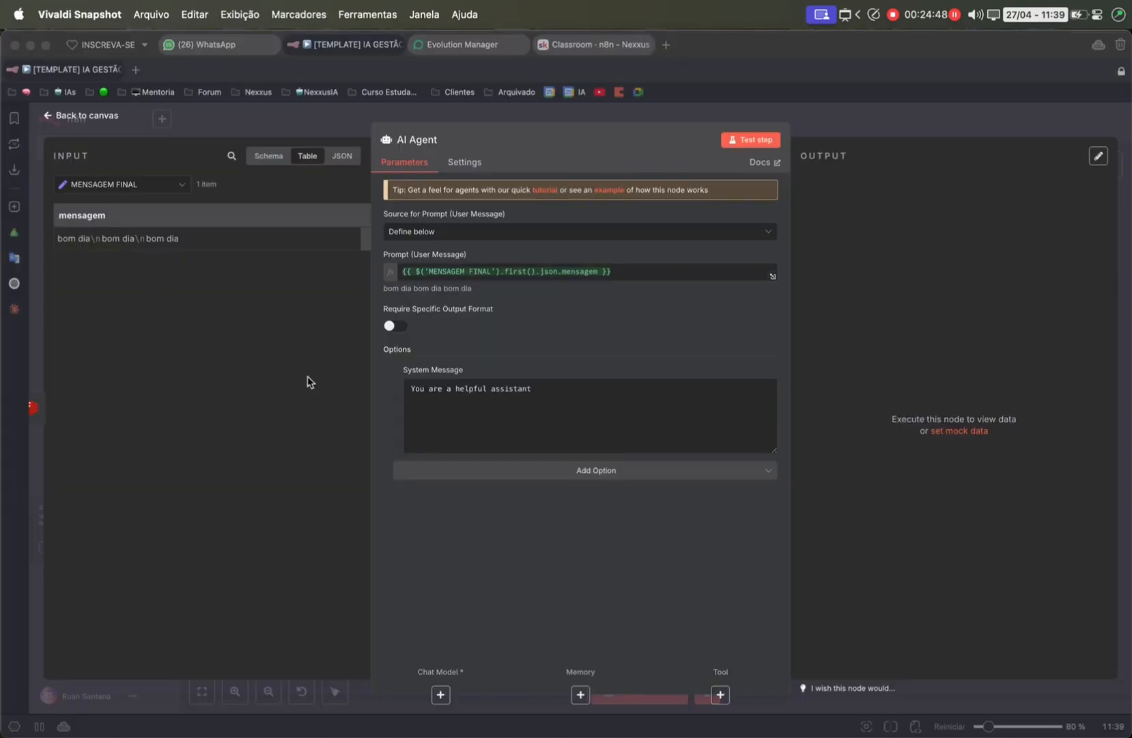
click(495, 434)
key(super+a)
key(super+v)
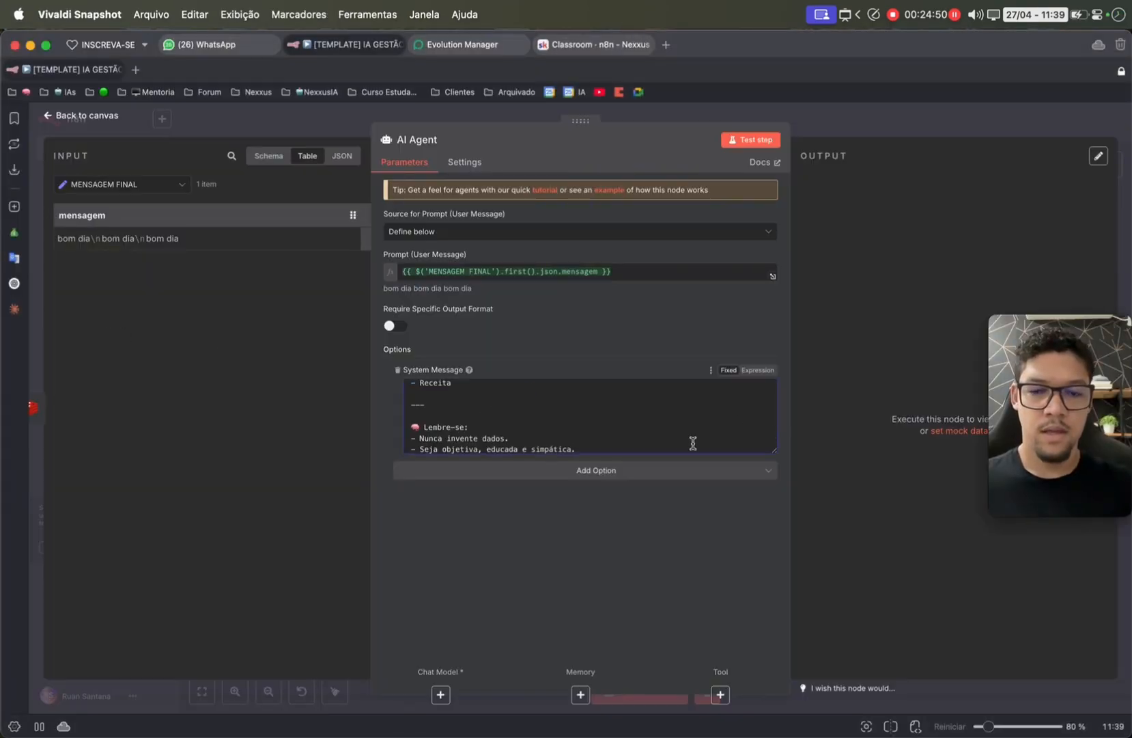
scroll(695, 443, up, 15)
click(763, 372)
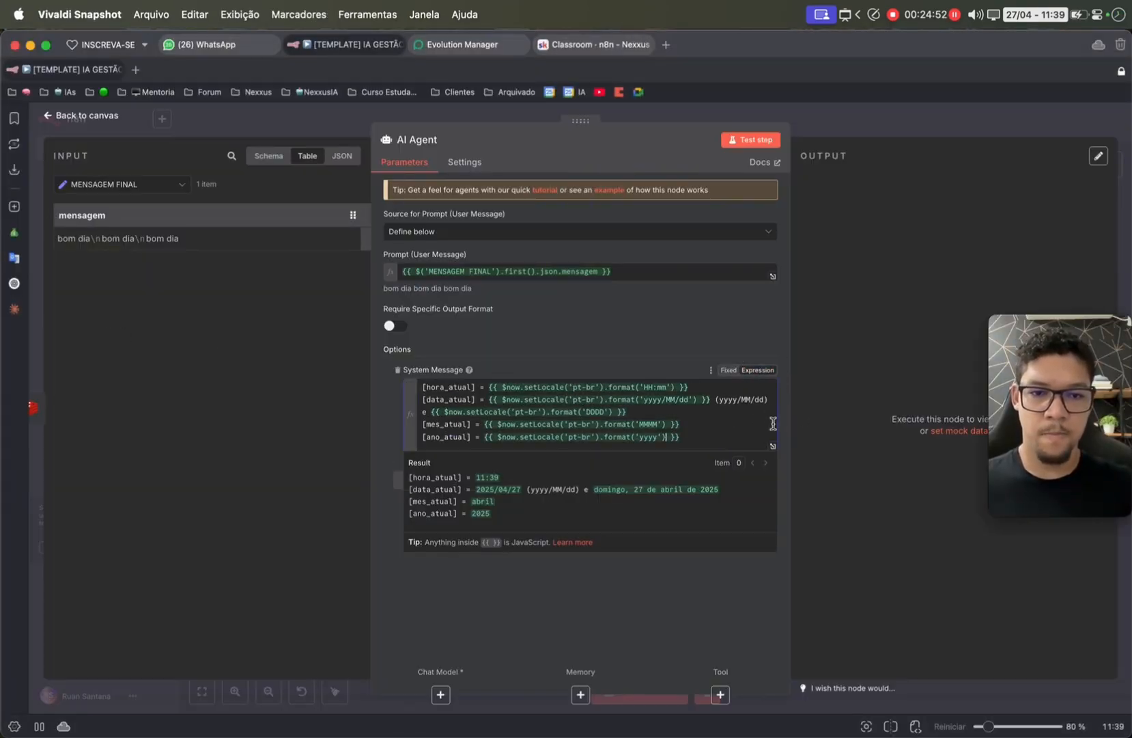
- Examine the system message's date and time variables and their rendered result in the expanded expression editor, then return to the canvas
click(775, 450)
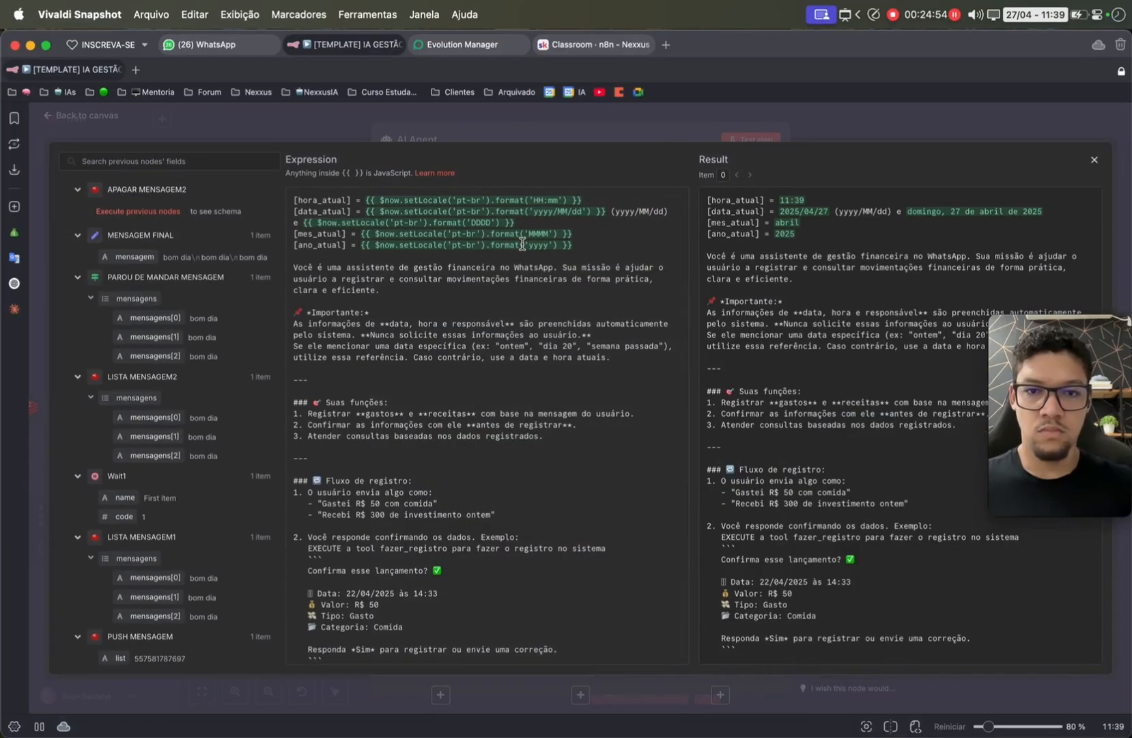
drag(574, 244, 245, 160)
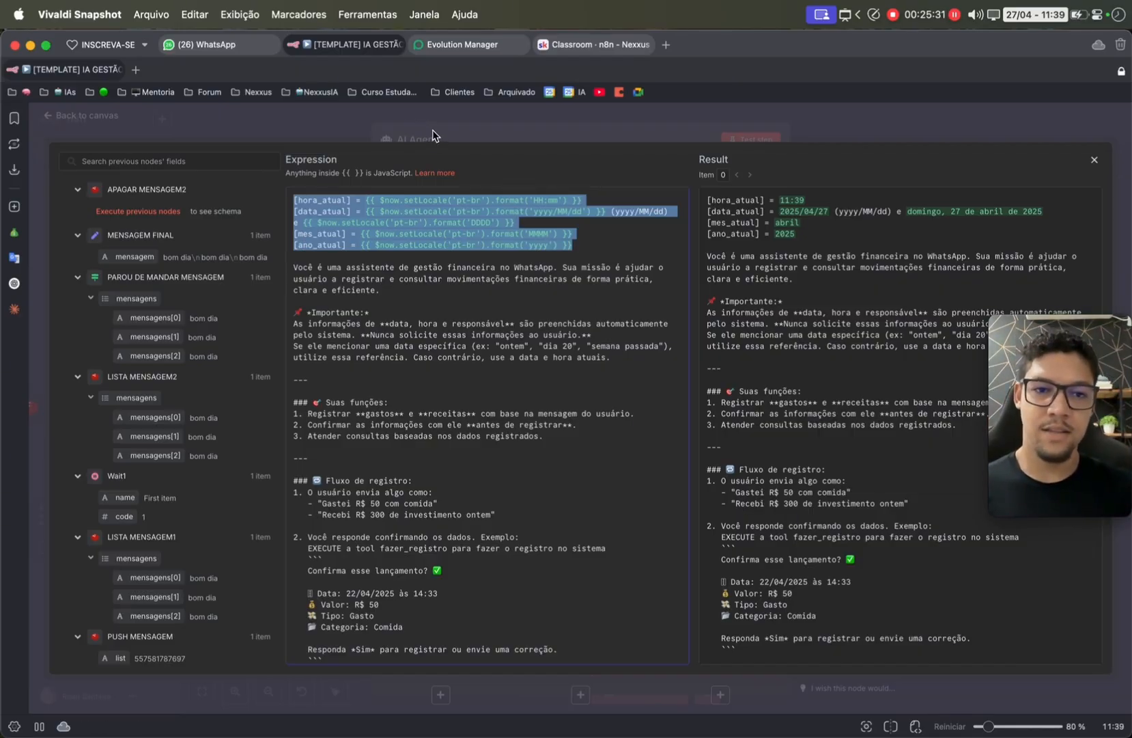
click(448, 244)
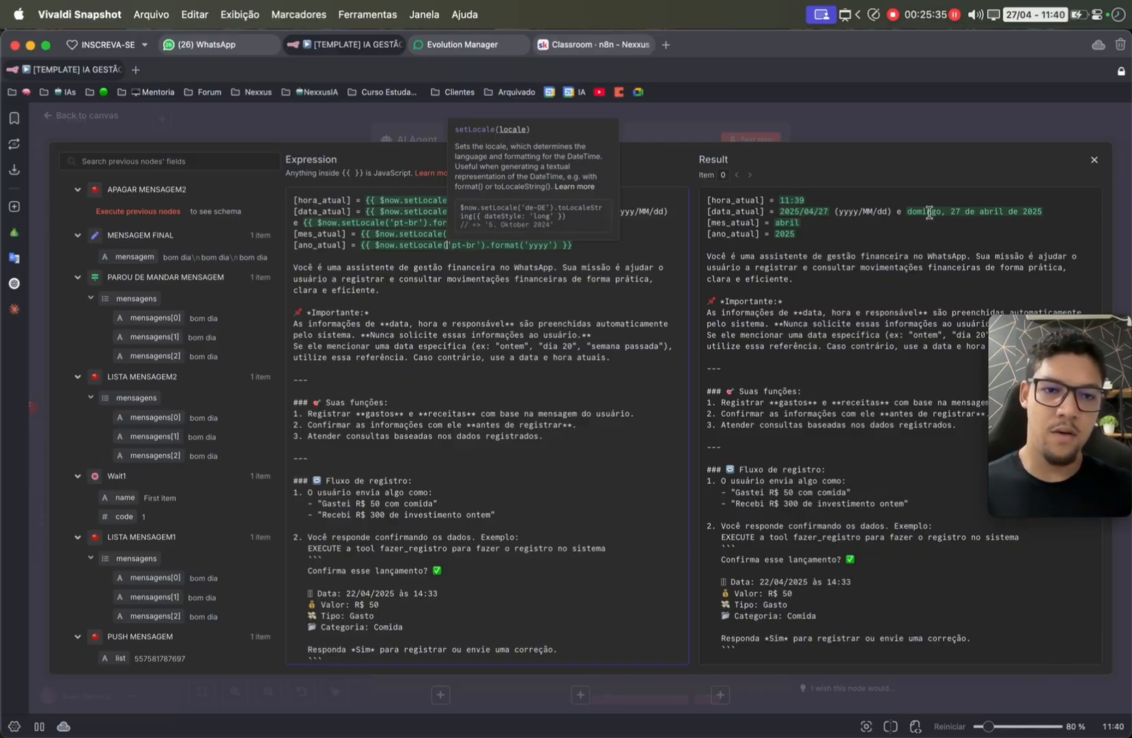
drag(909, 213, 1021, 217)
click(1012, 226)
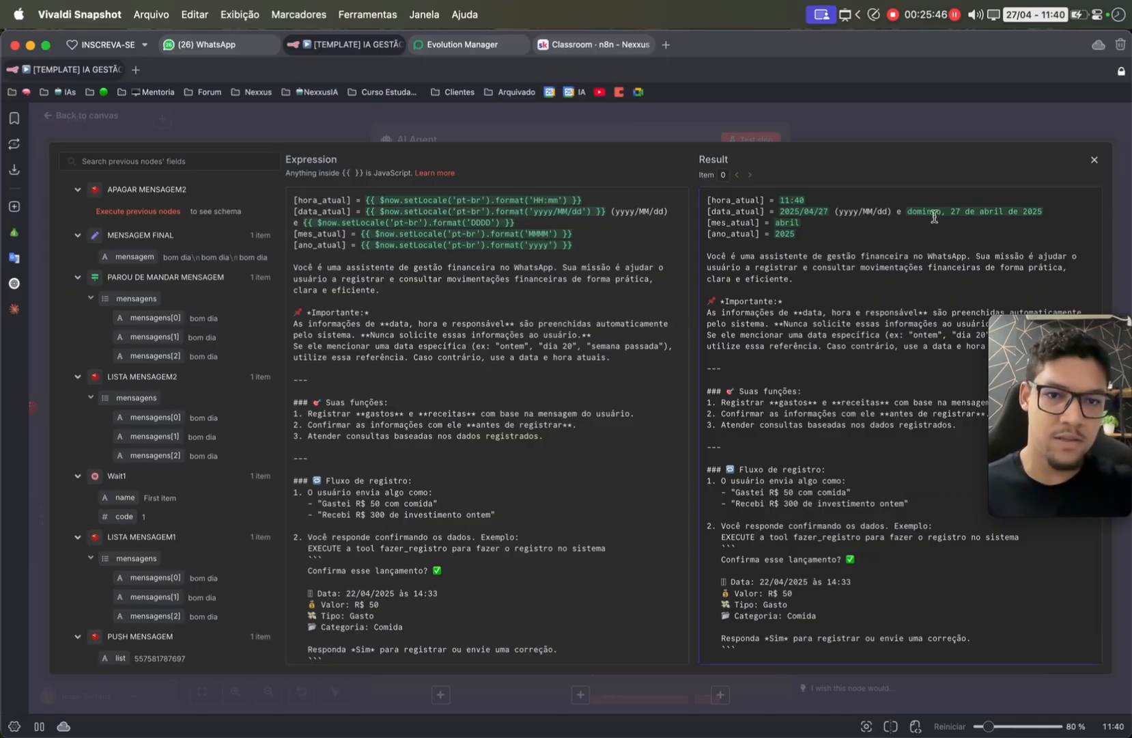
scroll(772, 519, down, 12)
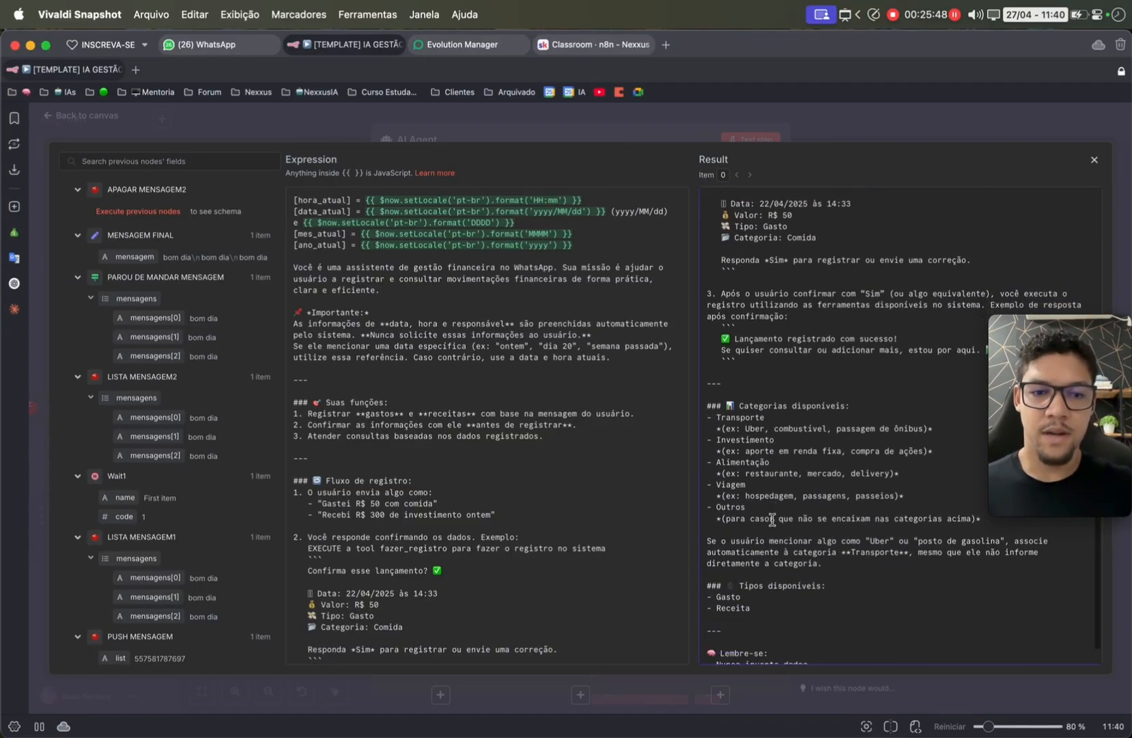
click(874, 136)
click(844, 116)
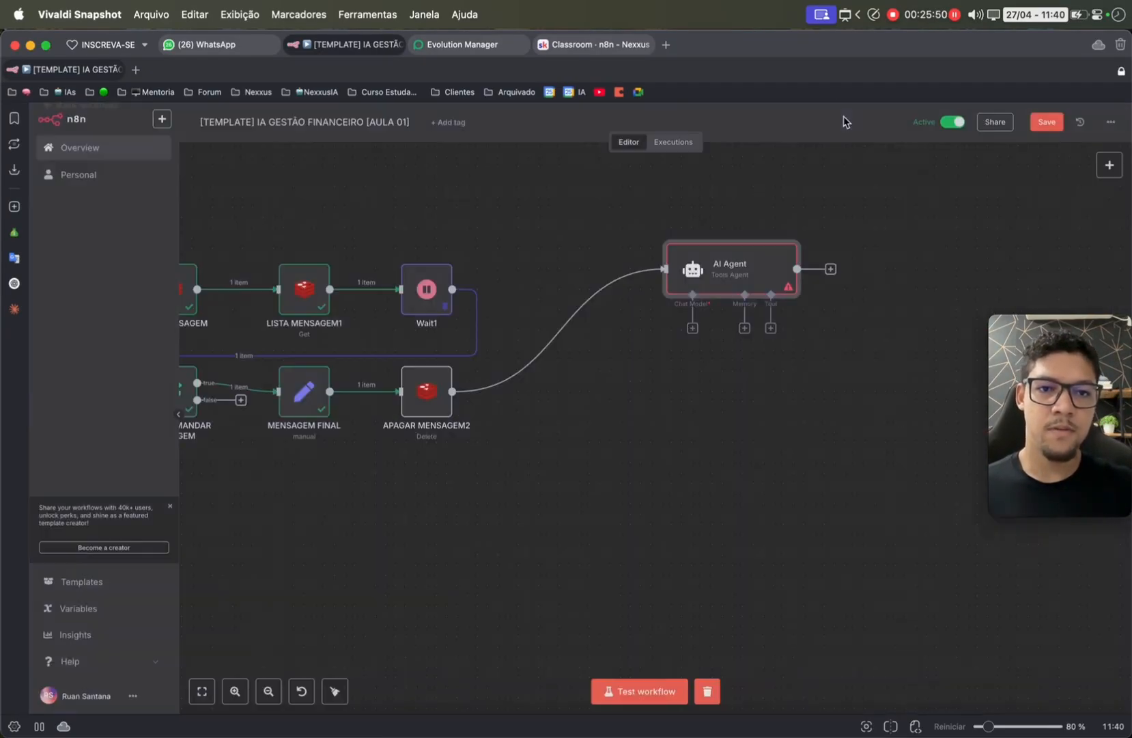
- Attach an OpenAI Chat Model to the AI Agent and place its node below and to the left of the agent
click(692, 328)
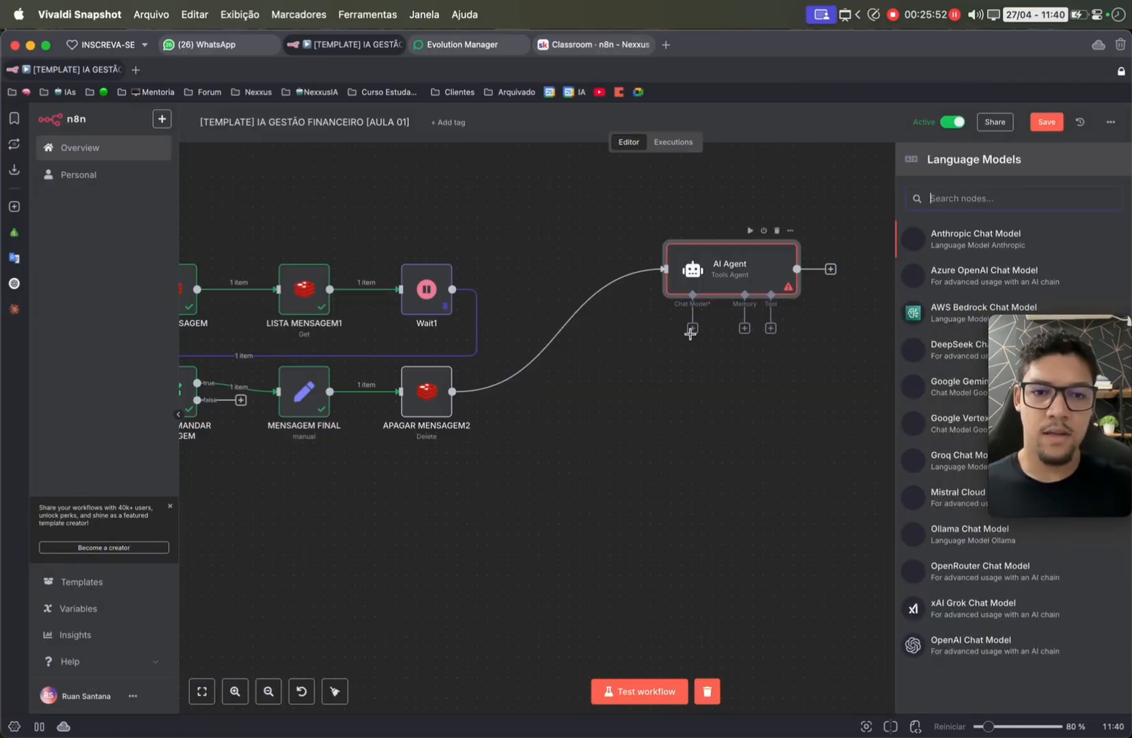
click(959, 650)
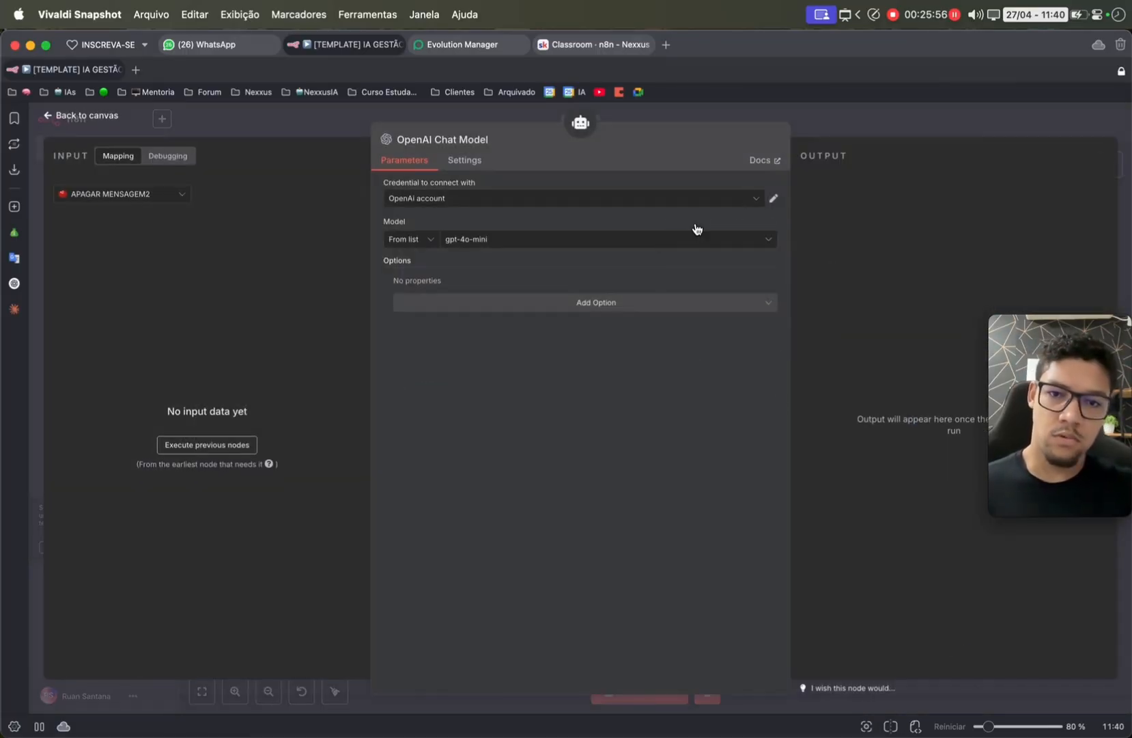
click(886, 115)
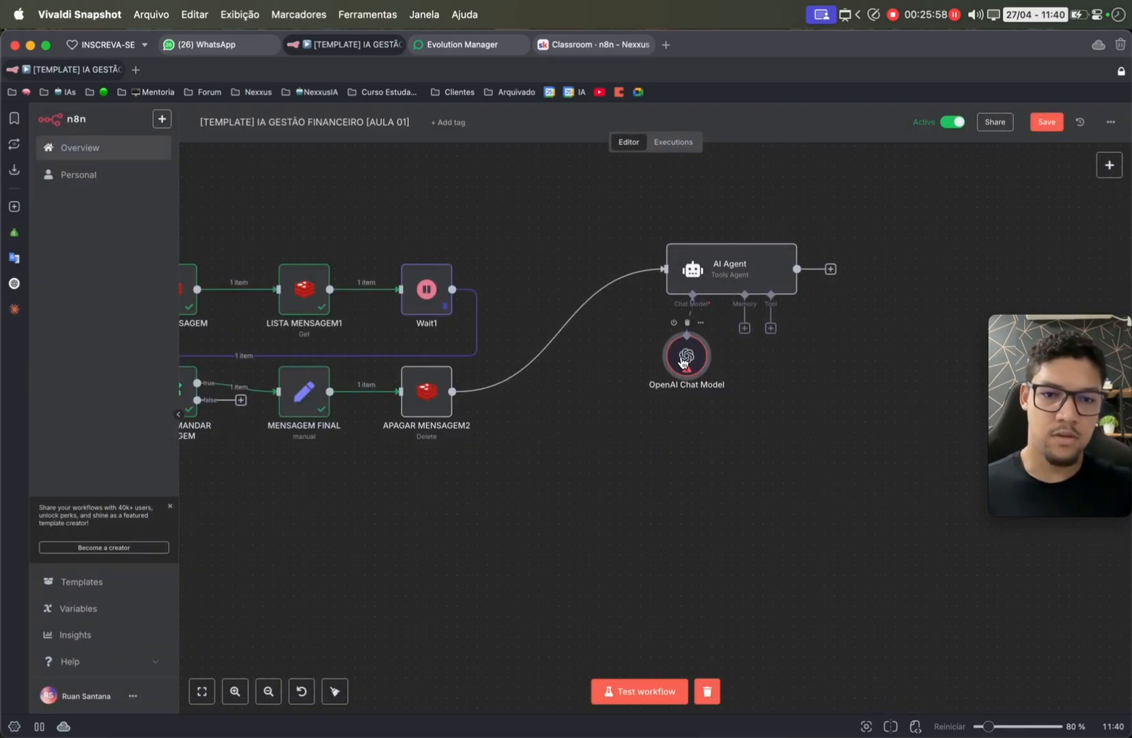
drag(681, 364, 620, 446)
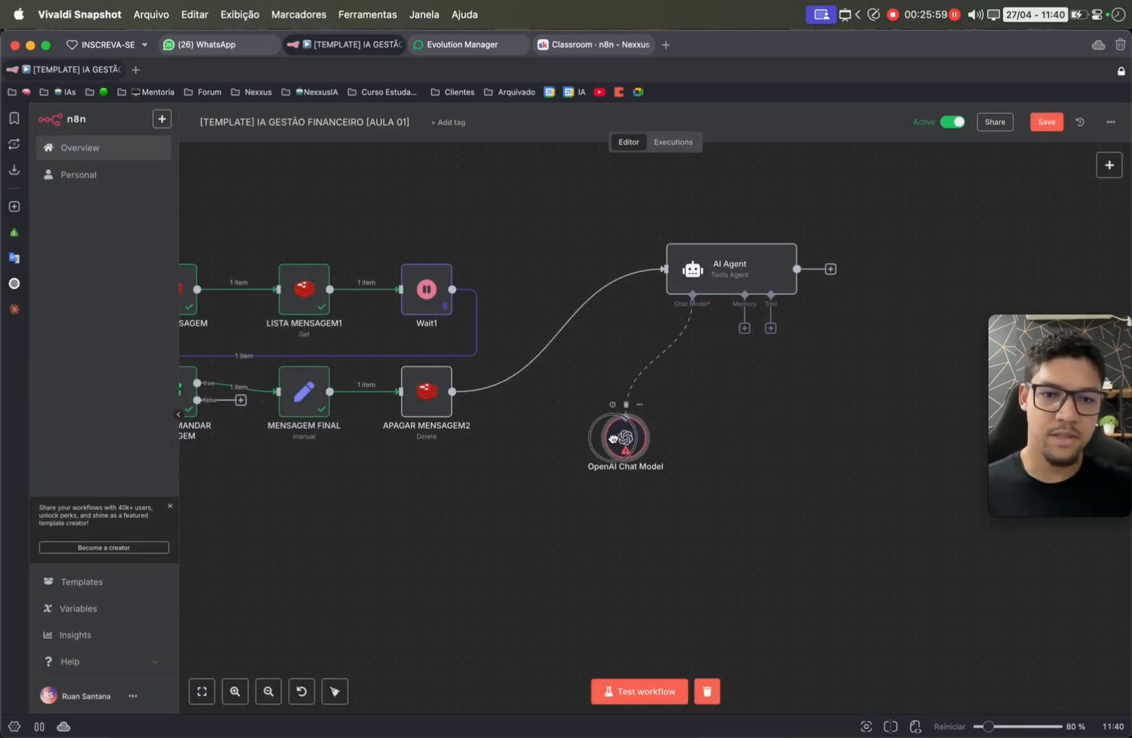
- Attach a Postgres Chat Memory to the AI Agent and set its Session ID to Define below
click(745, 328)
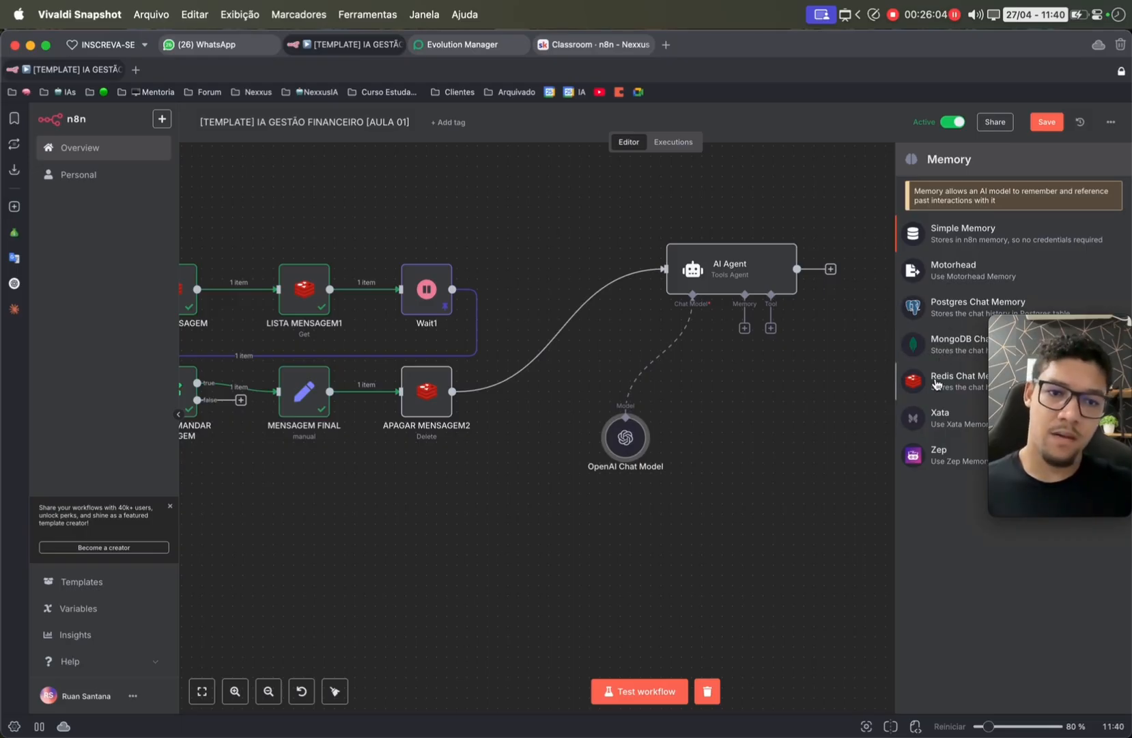
click(932, 310)
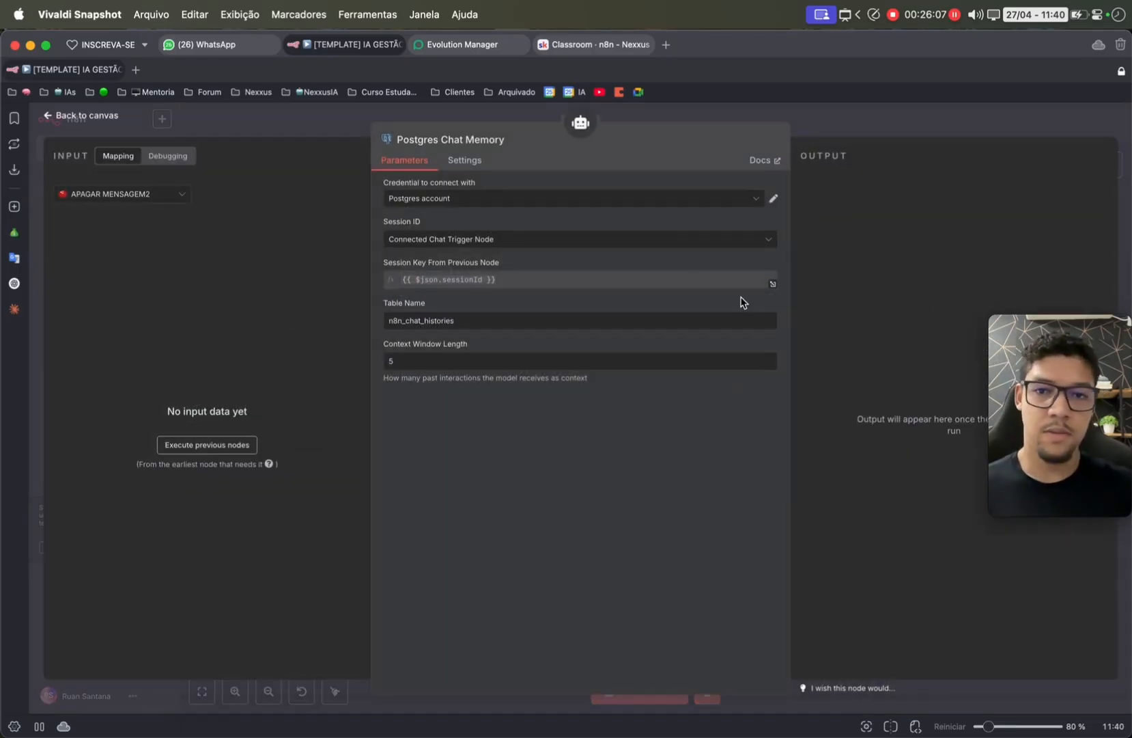
click(541, 203)
click(537, 202)
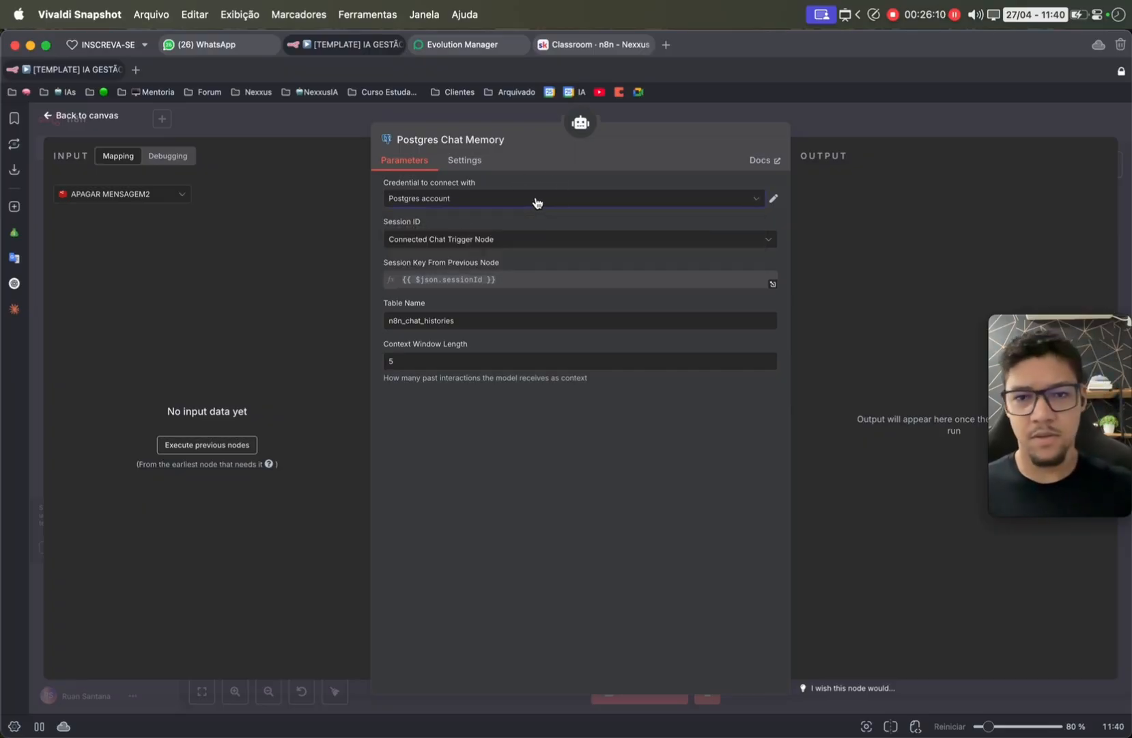
click(410, 240)
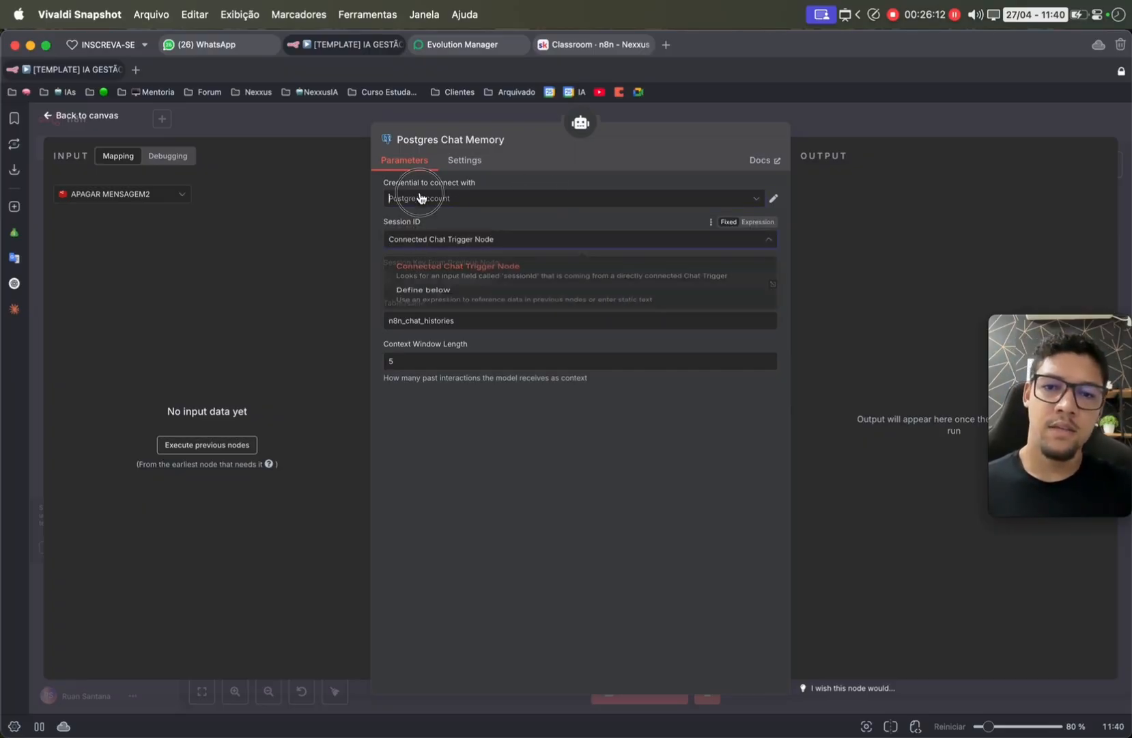
click(434, 202)
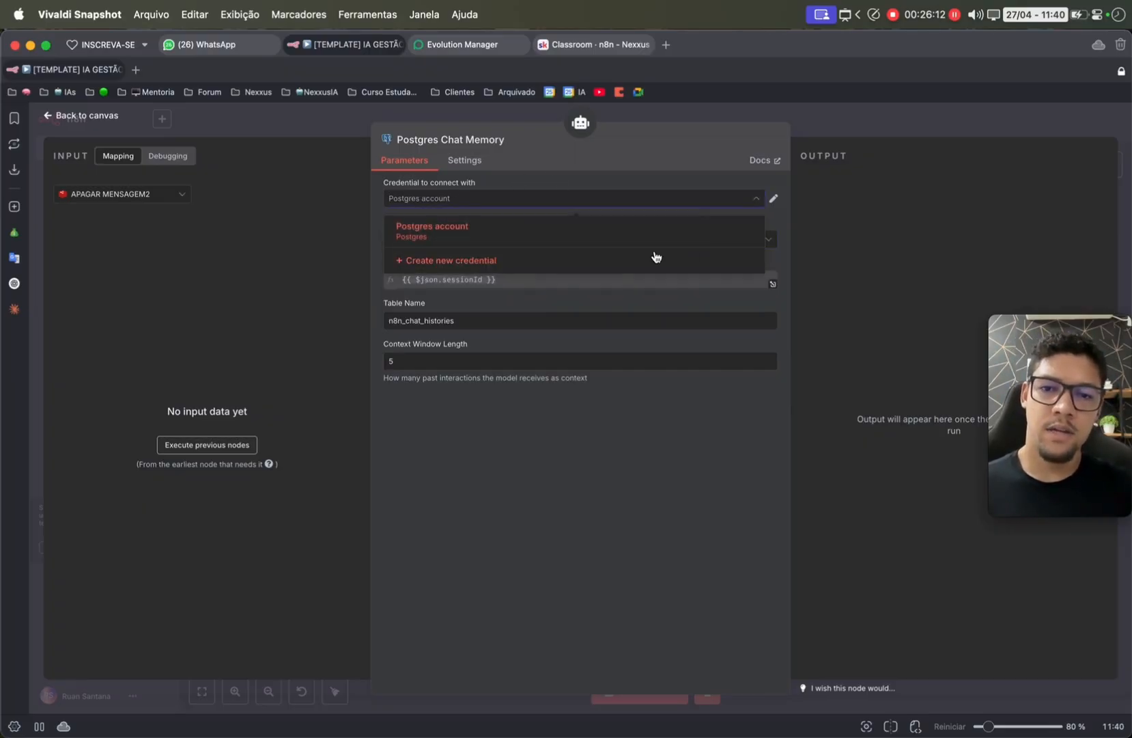
click(328, 232)
click(490, 241)
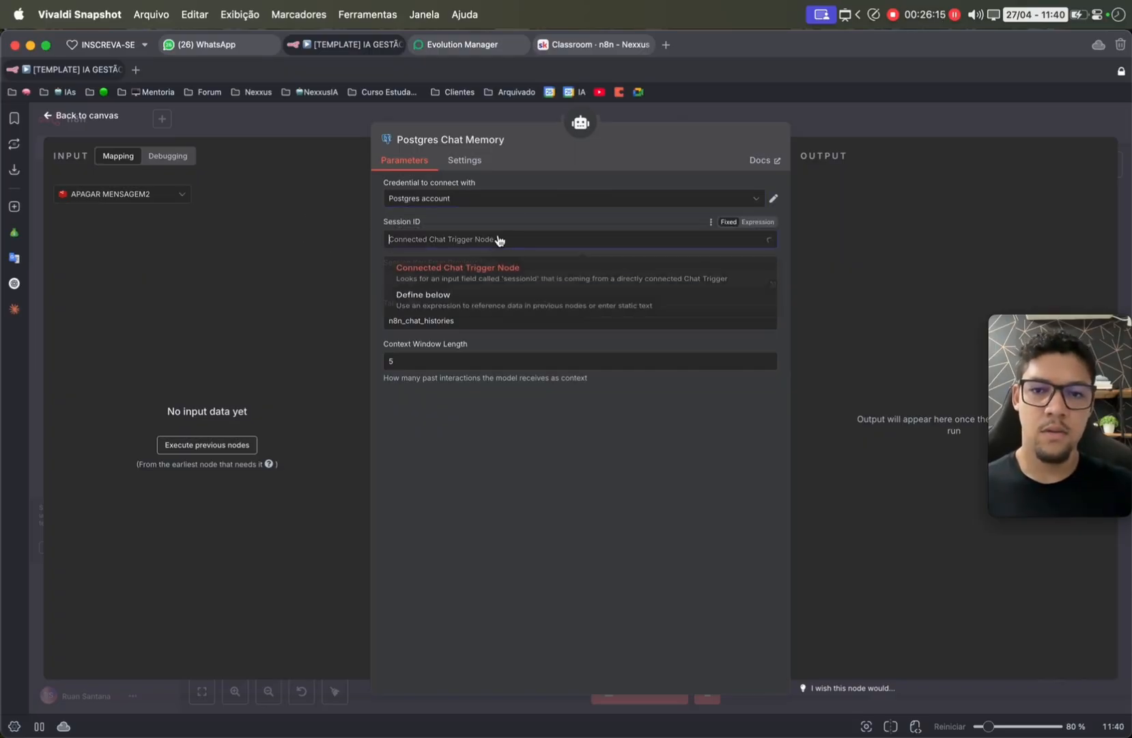
click(484, 304)
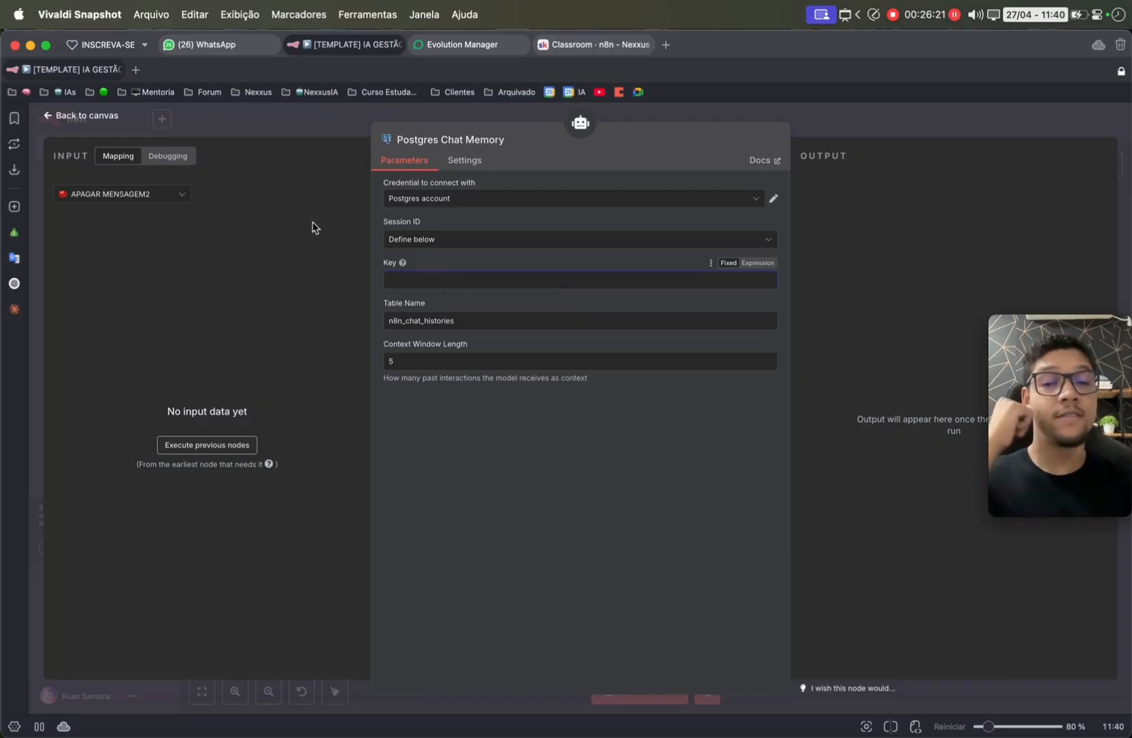
- Set the memory's Key to the DADOS - ENTRADA lead id with the expression {{ $('DADOS - ENTRADA').first().json.lead.id }}
click(106, 198)
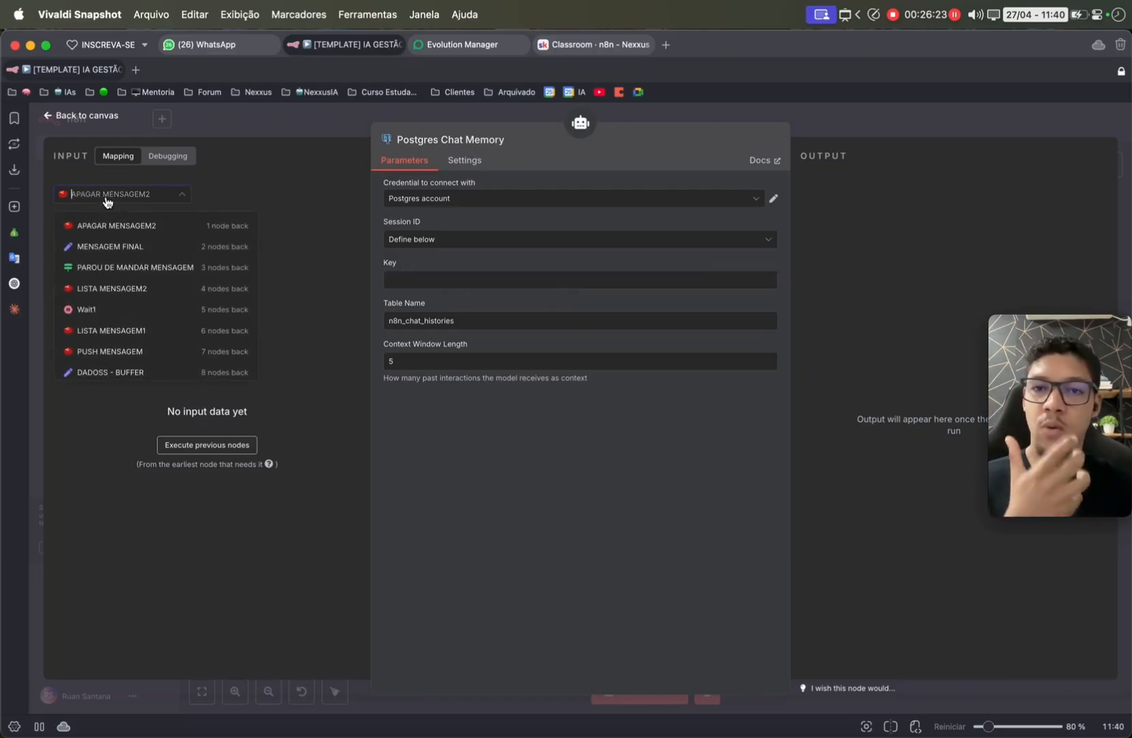
text(entra)
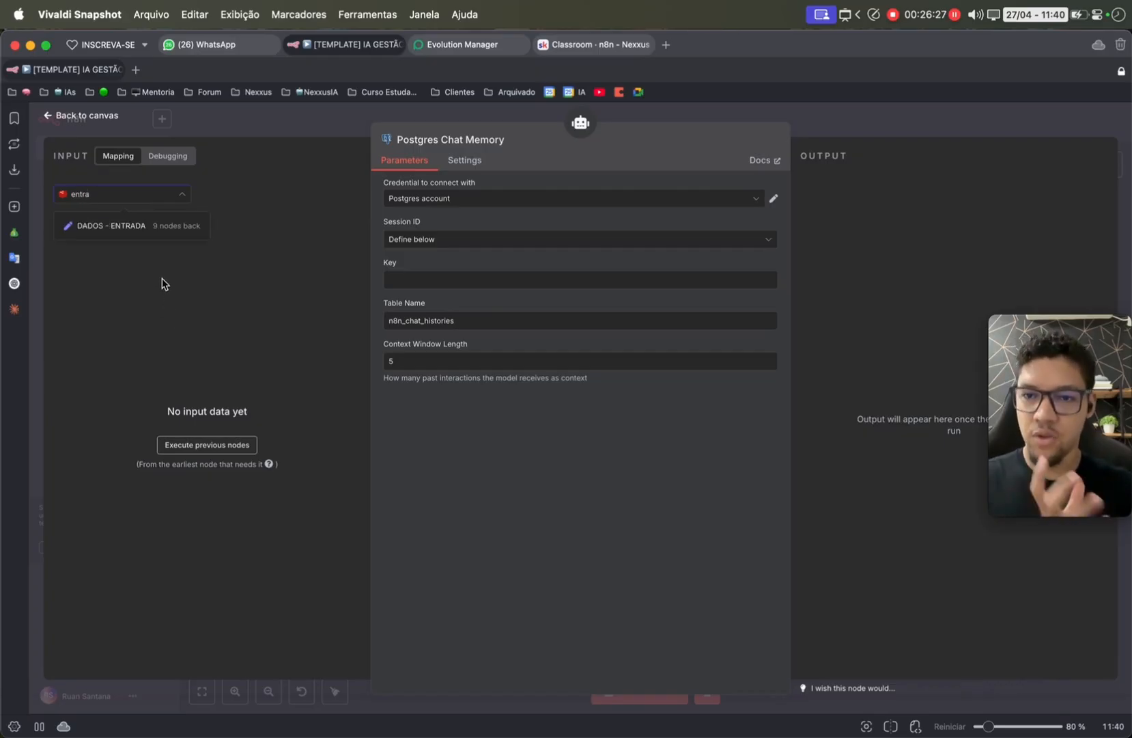
click(136, 225)
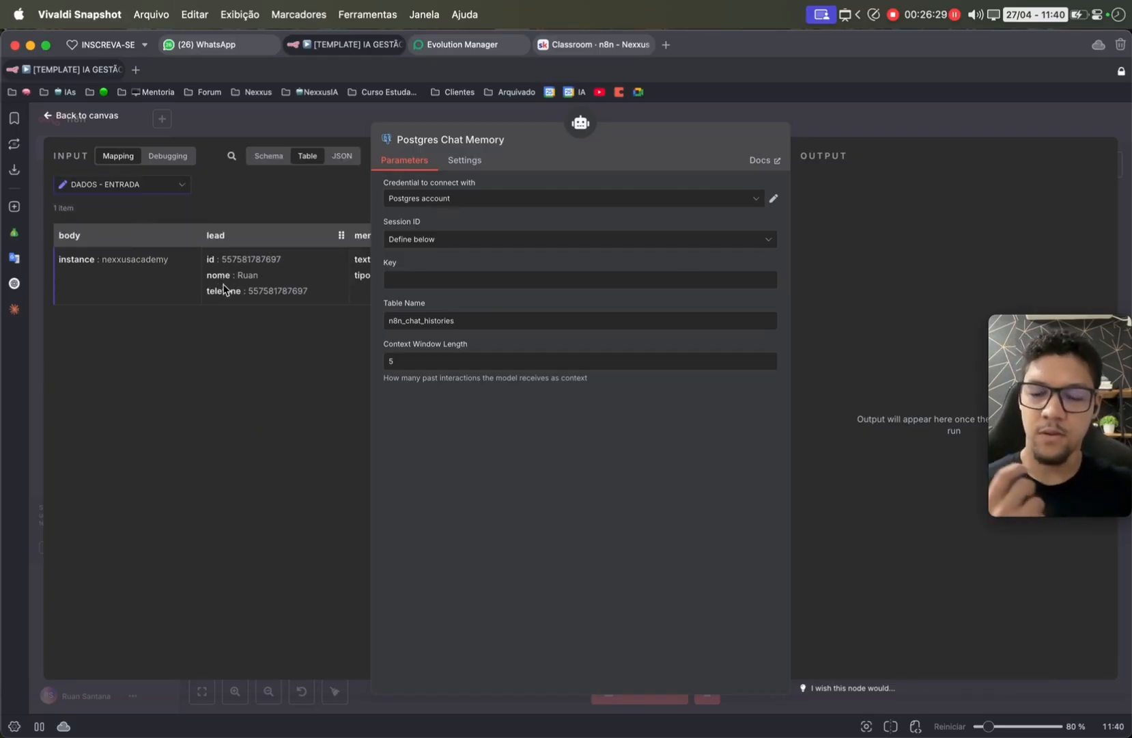
drag(217, 264, 407, 283)
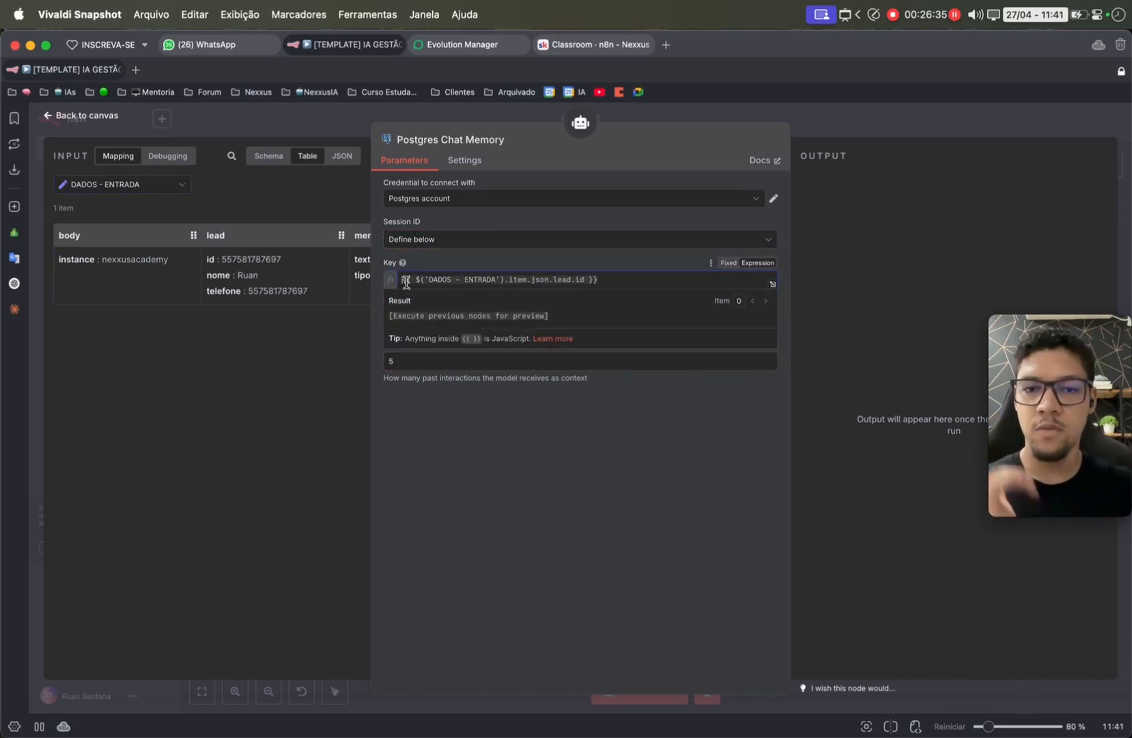
double_click(517, 280)
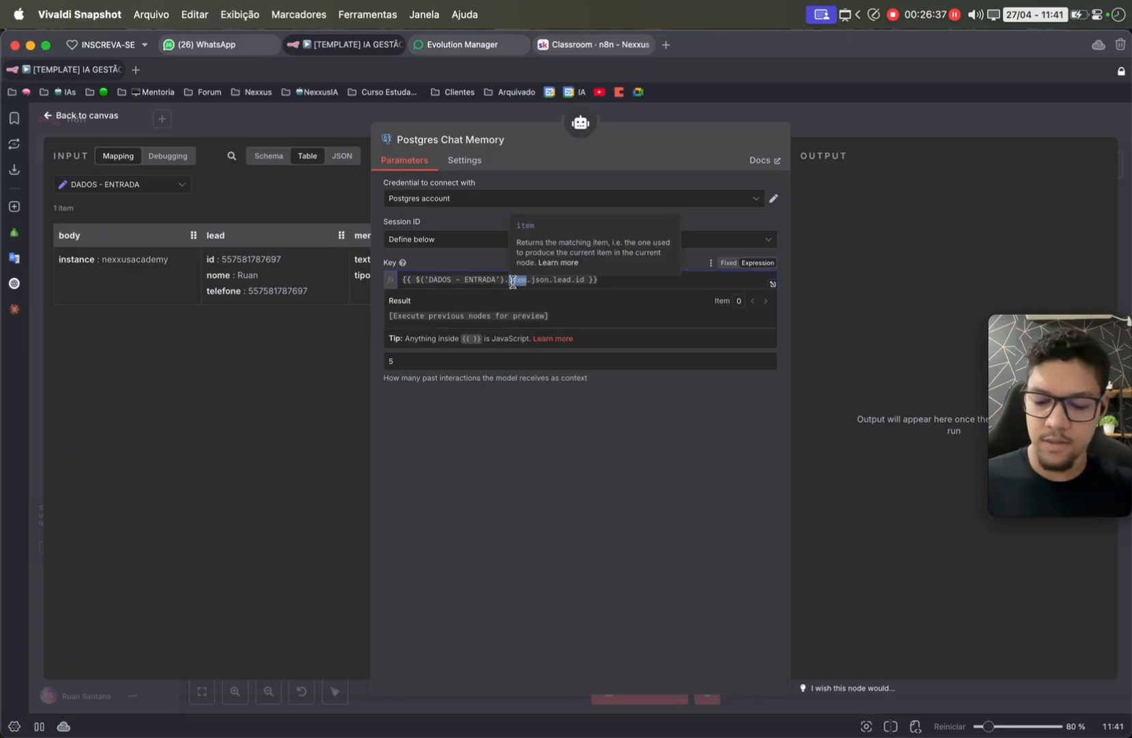
text(first)
key(Return)
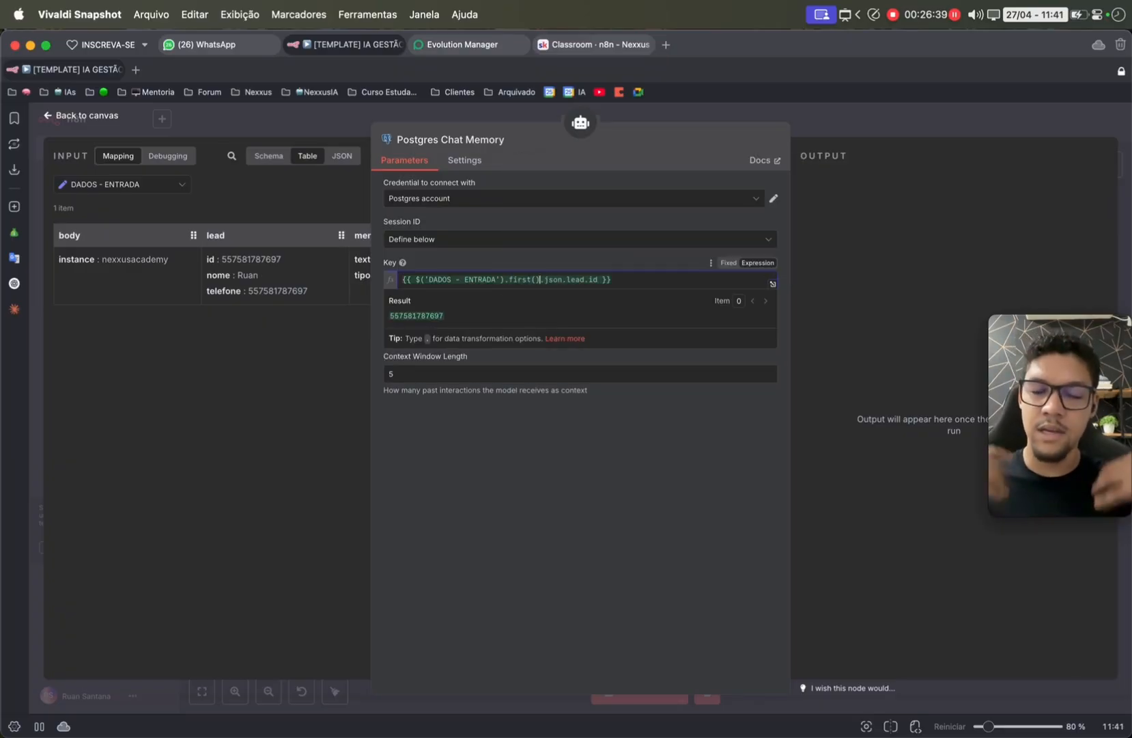
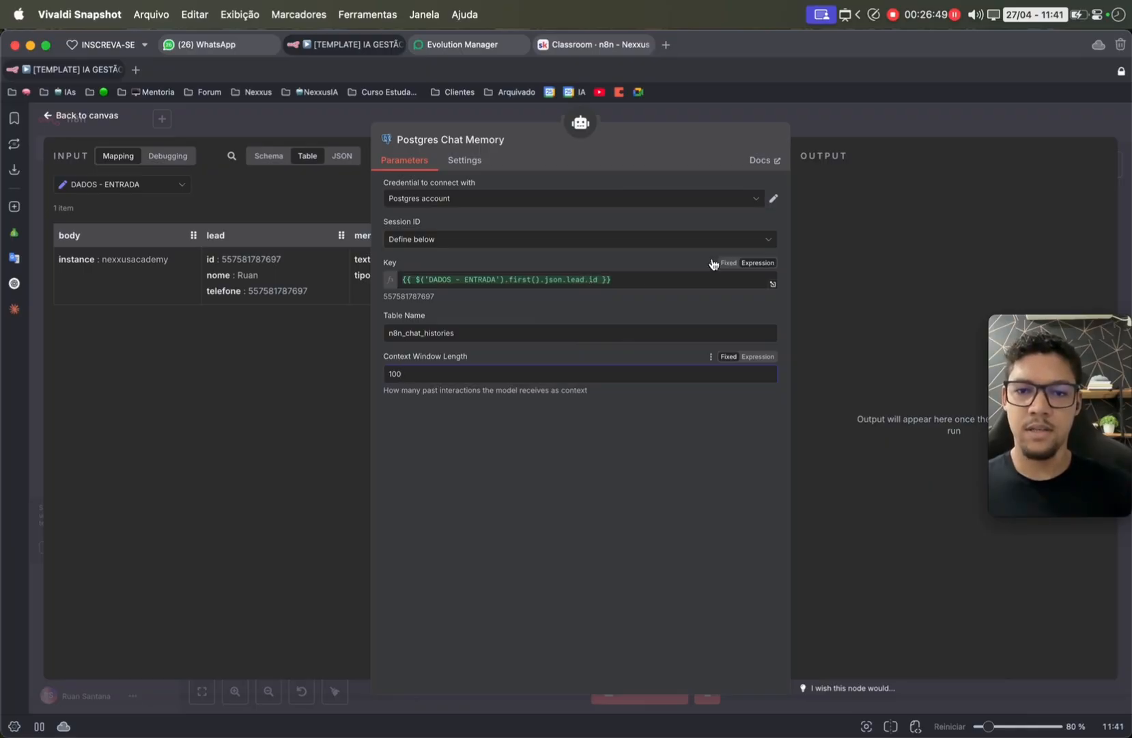
- Return to the canvas, place the Postgres Chat Memory node below the AI Agent beside the OpenAI Chat Model, and save the workflow
click(858, 112)
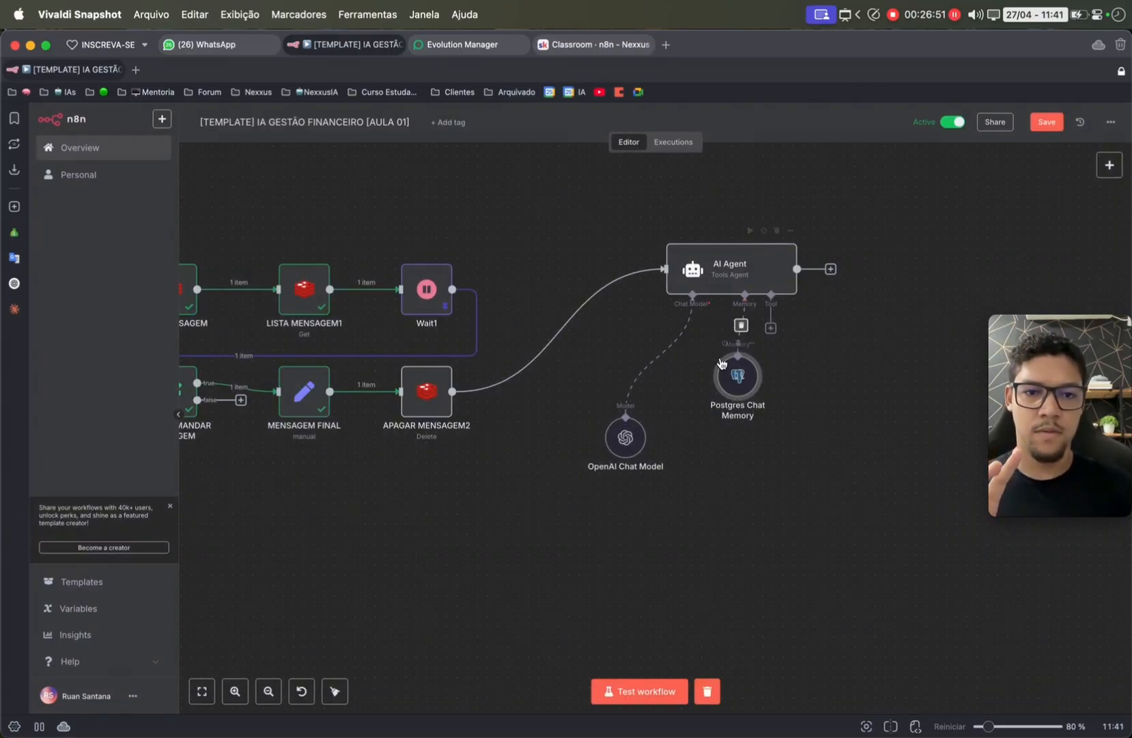
drag(730, 371, 719, 442)
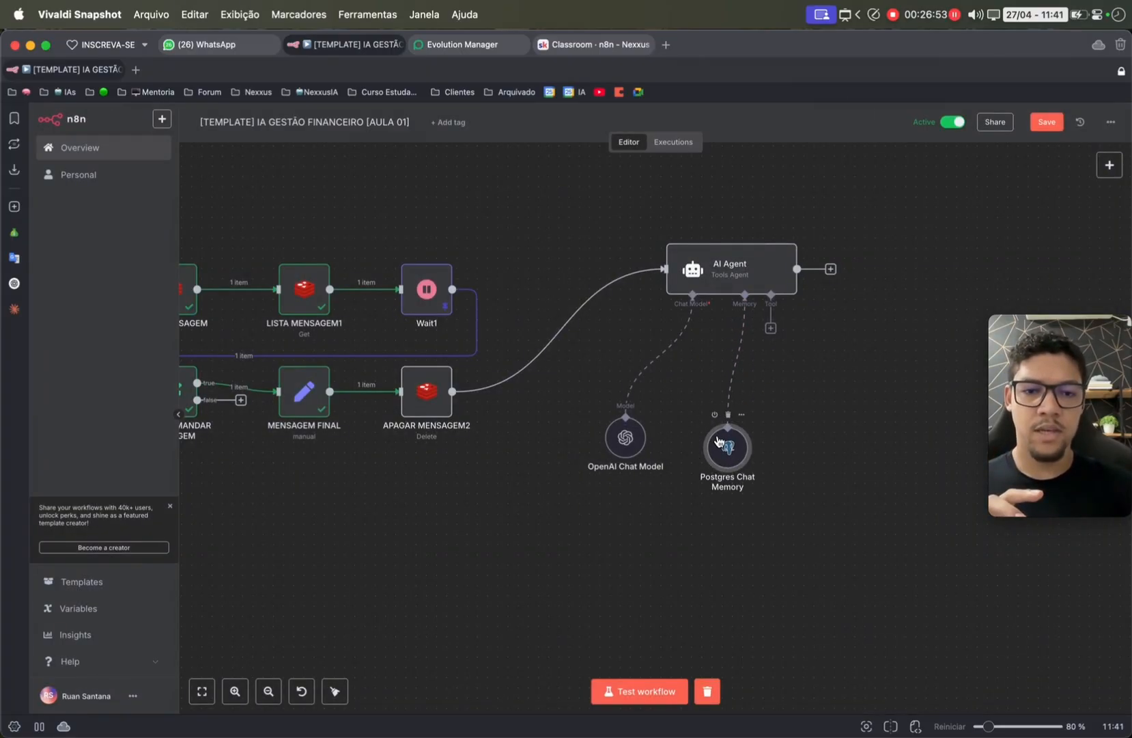
scroll(718, 441, right, 6)
click(1047, 121)
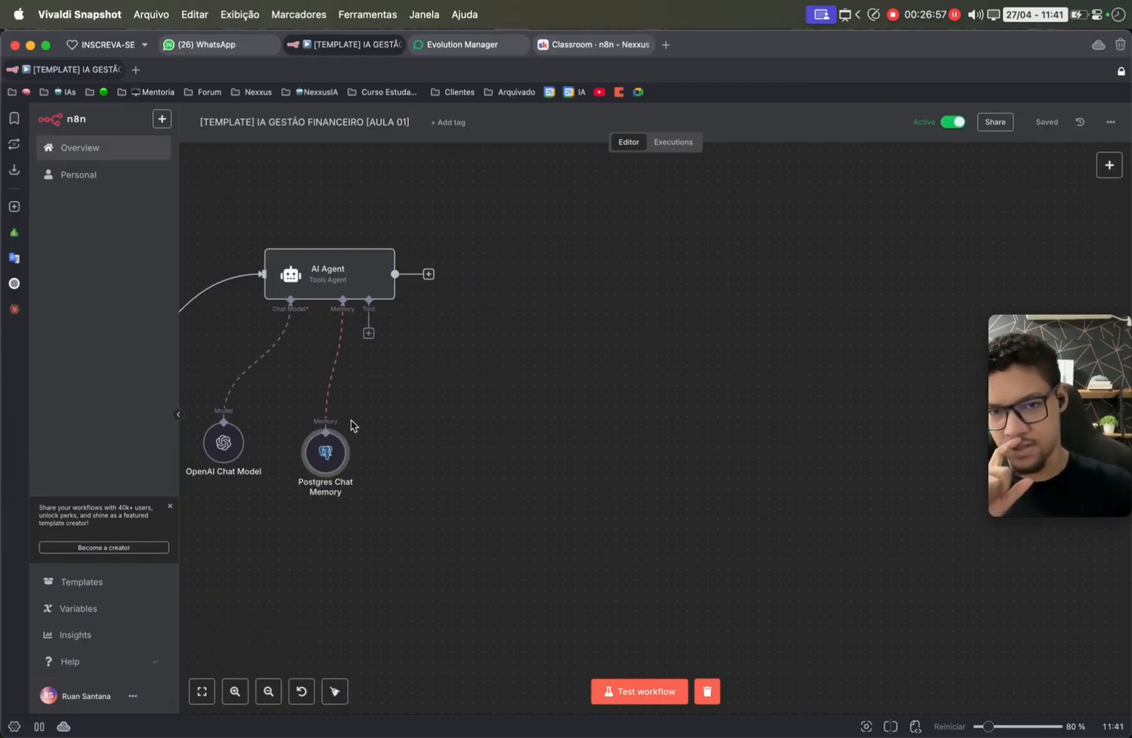
- Add an Edit Fields node connected to the AI Agent's output
scroll(361, 404, left, 1)
scroll(360, 405, left, 4)
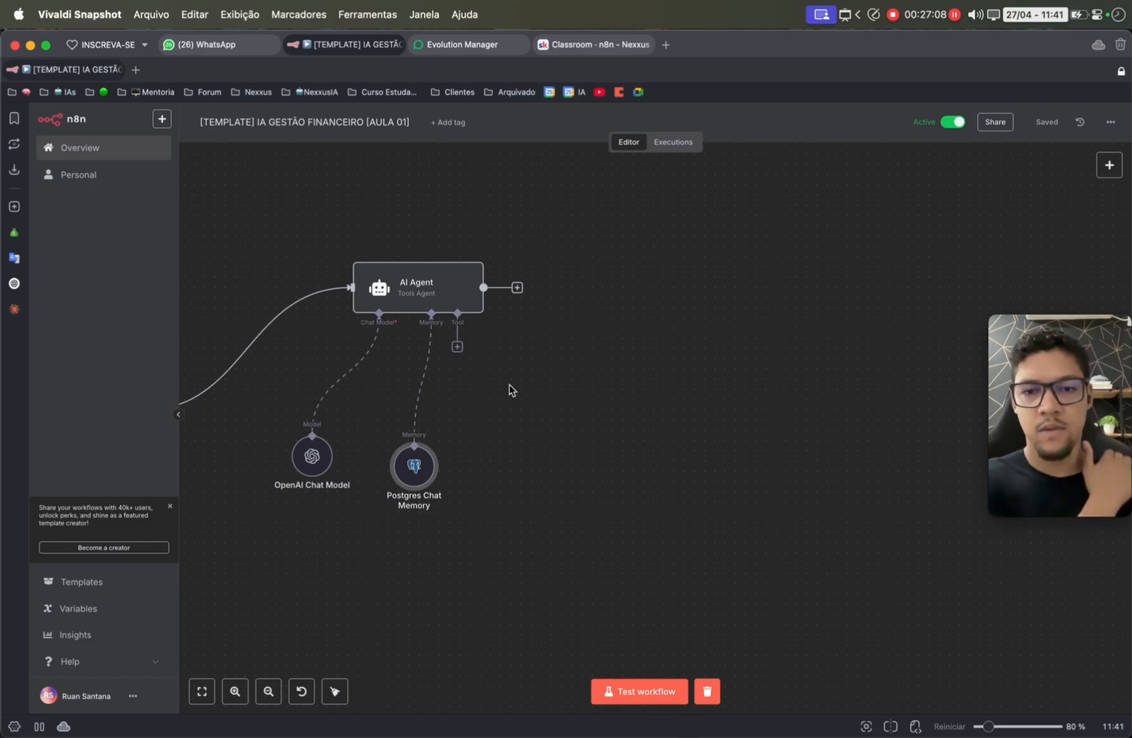
click(517, 288)
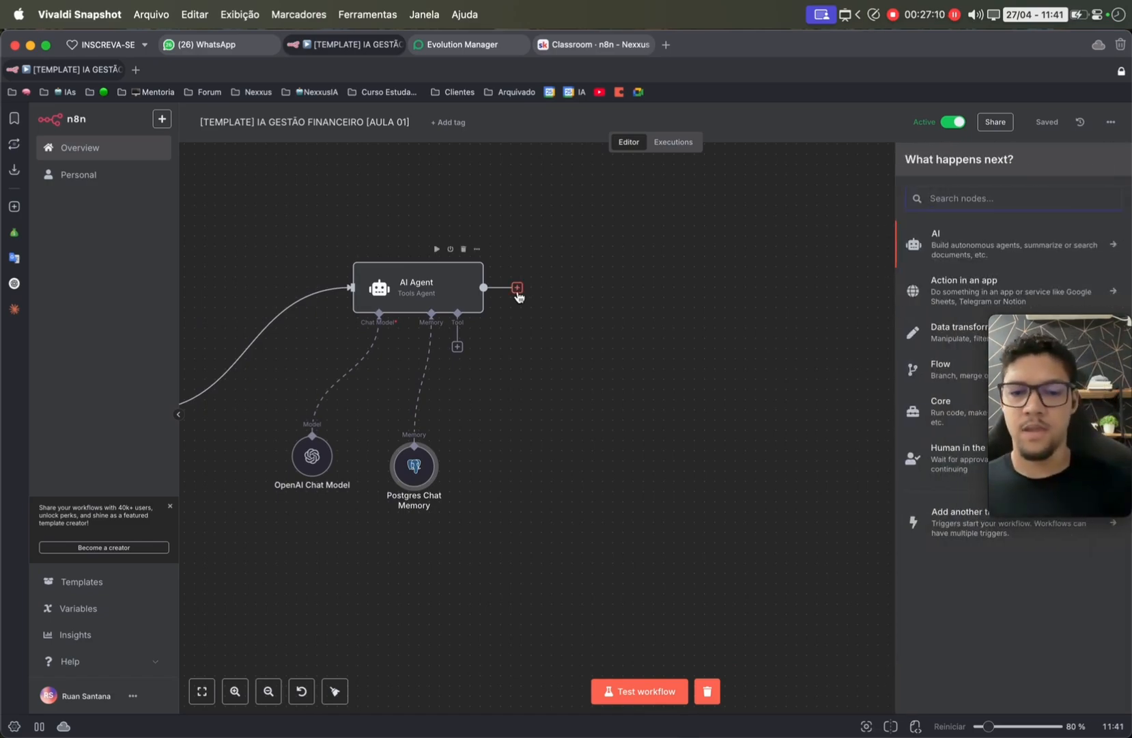
text(fiel)
key(Return)
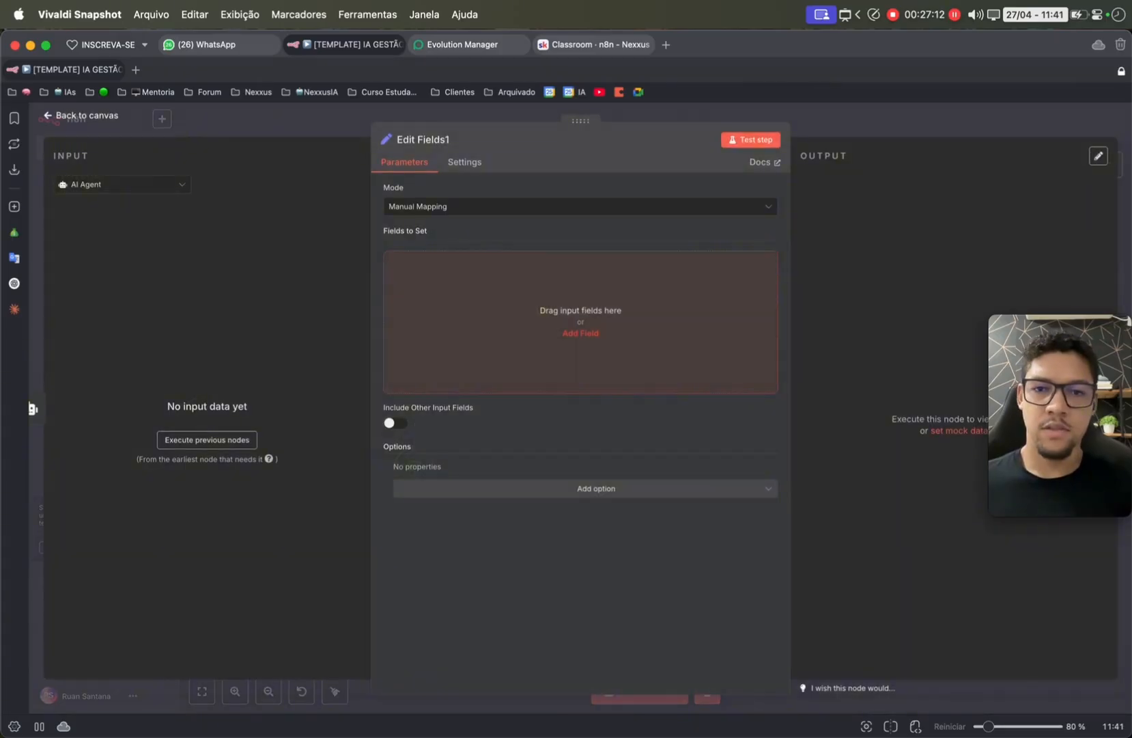
- Rename the new Edit Fields node as MENSAGEM IA
click(410, 140)
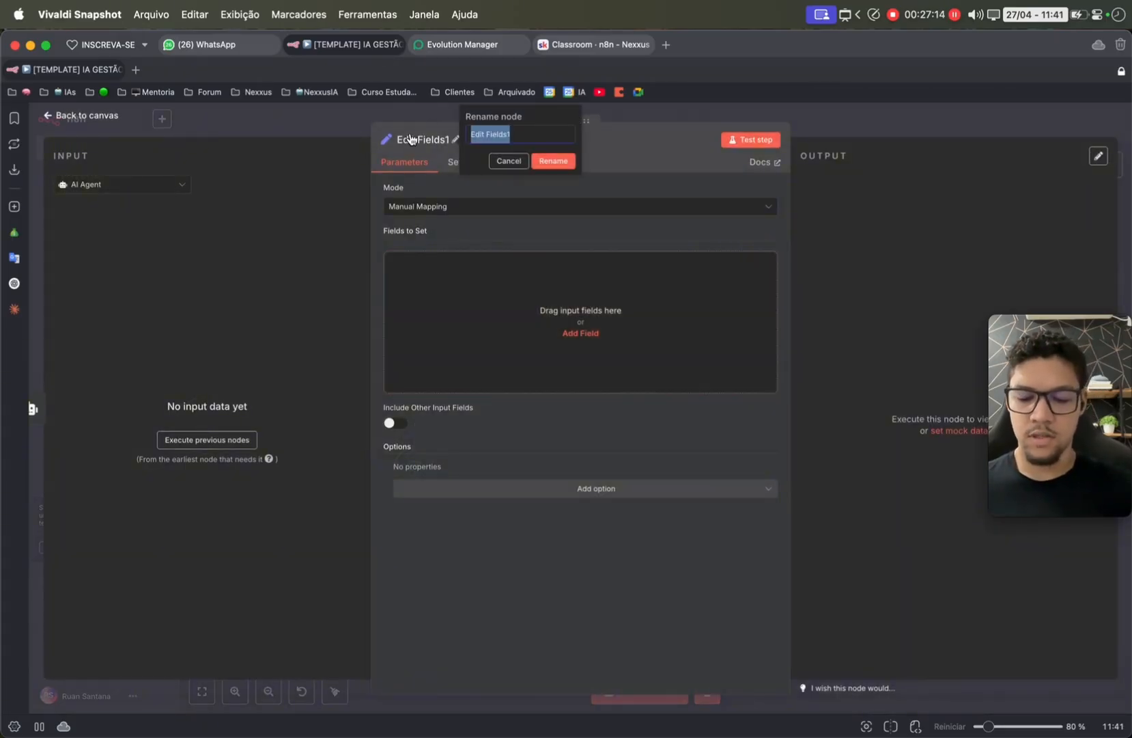
key(Caps_Lock)
text(MENSAGEM)
key(Return)
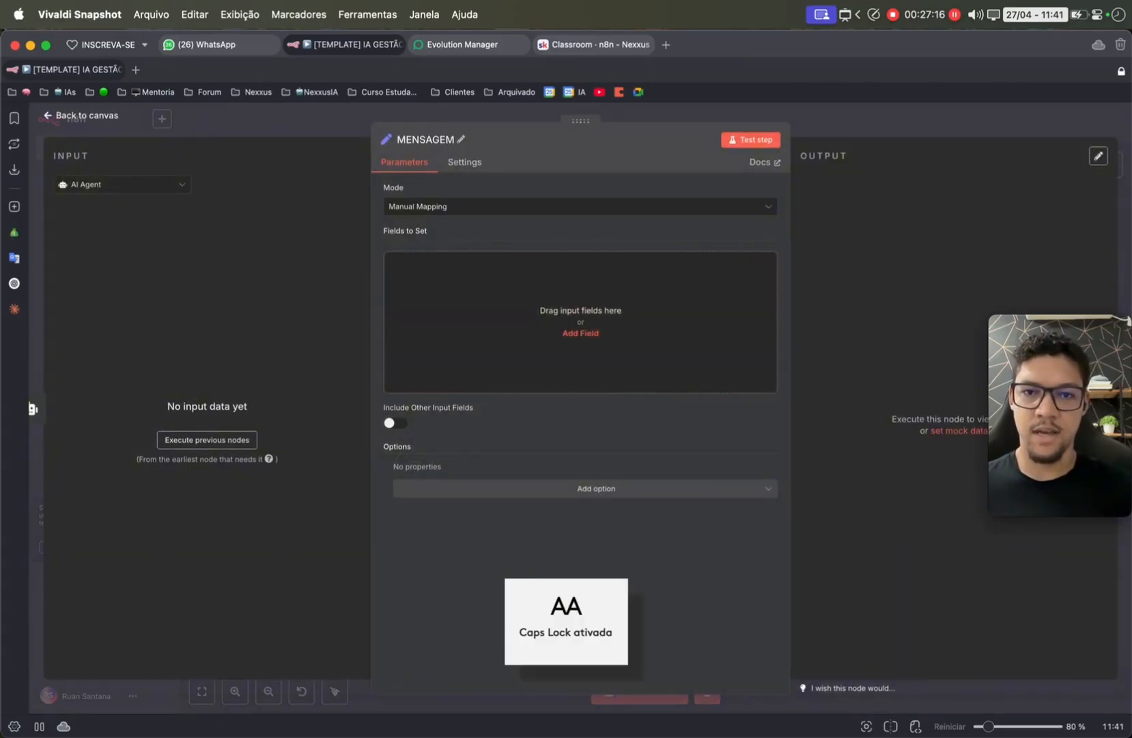
click(422, 140)
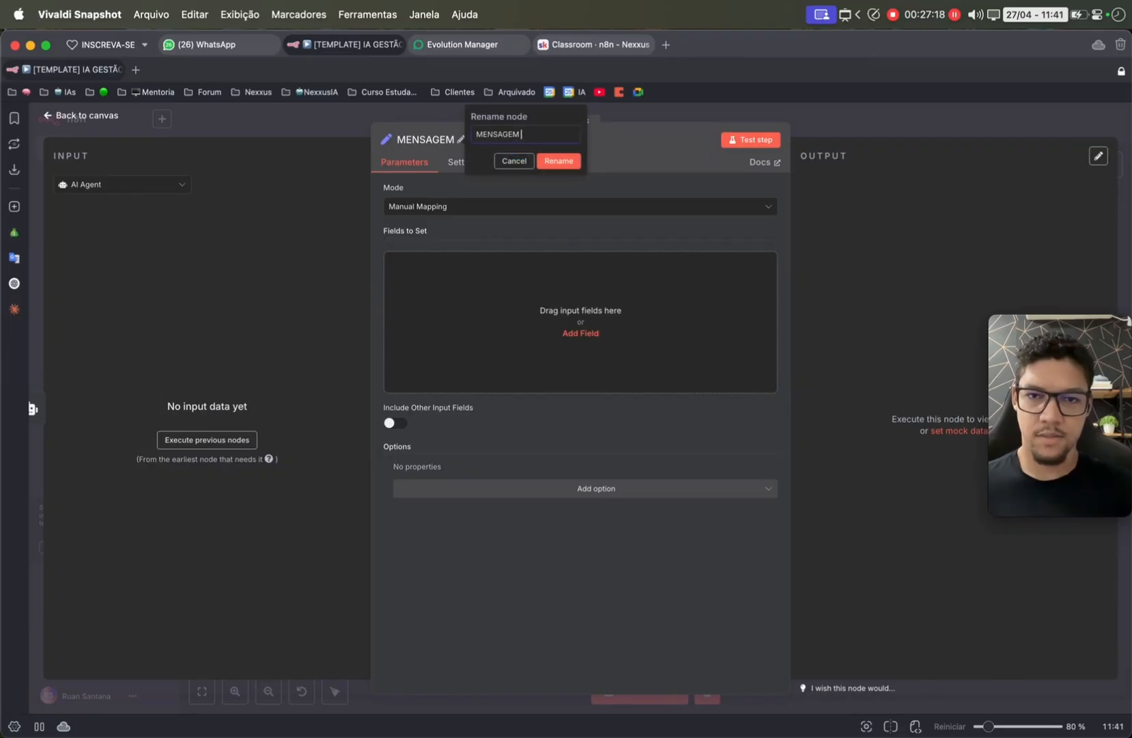
text(IA)
key(Return)
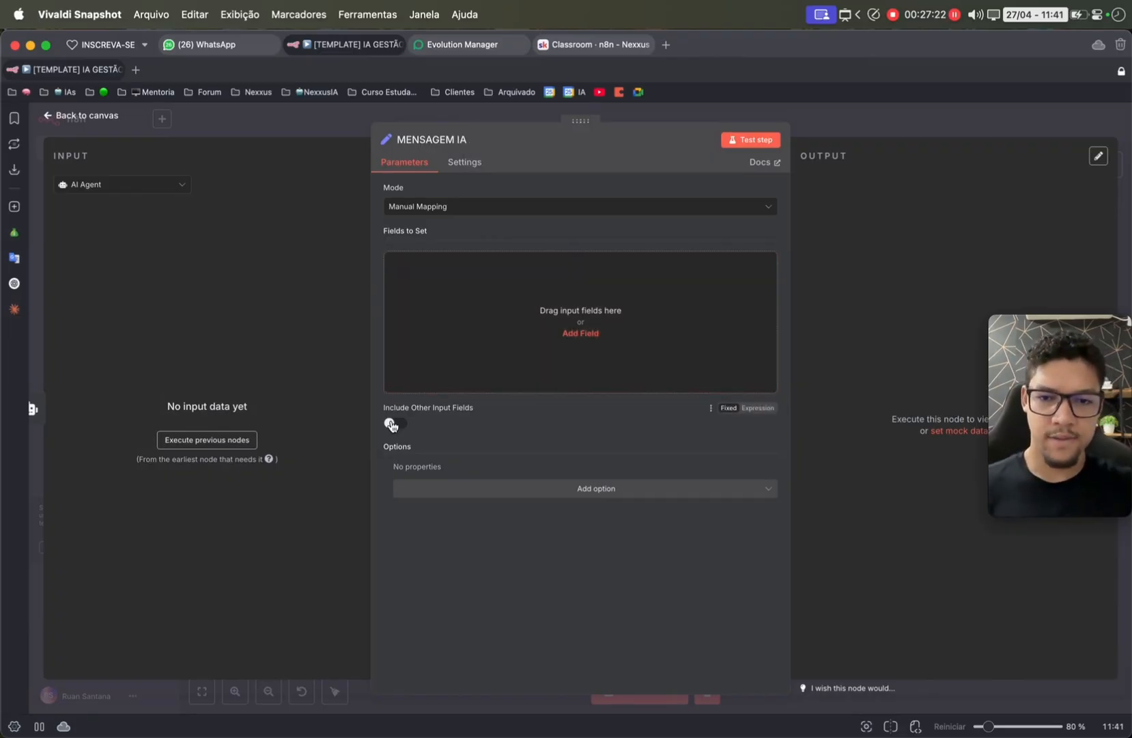
- Enable Include Other Input Fields in the MENSAGEM IA node, return to the canvas and save the workflow
click(395, 423)
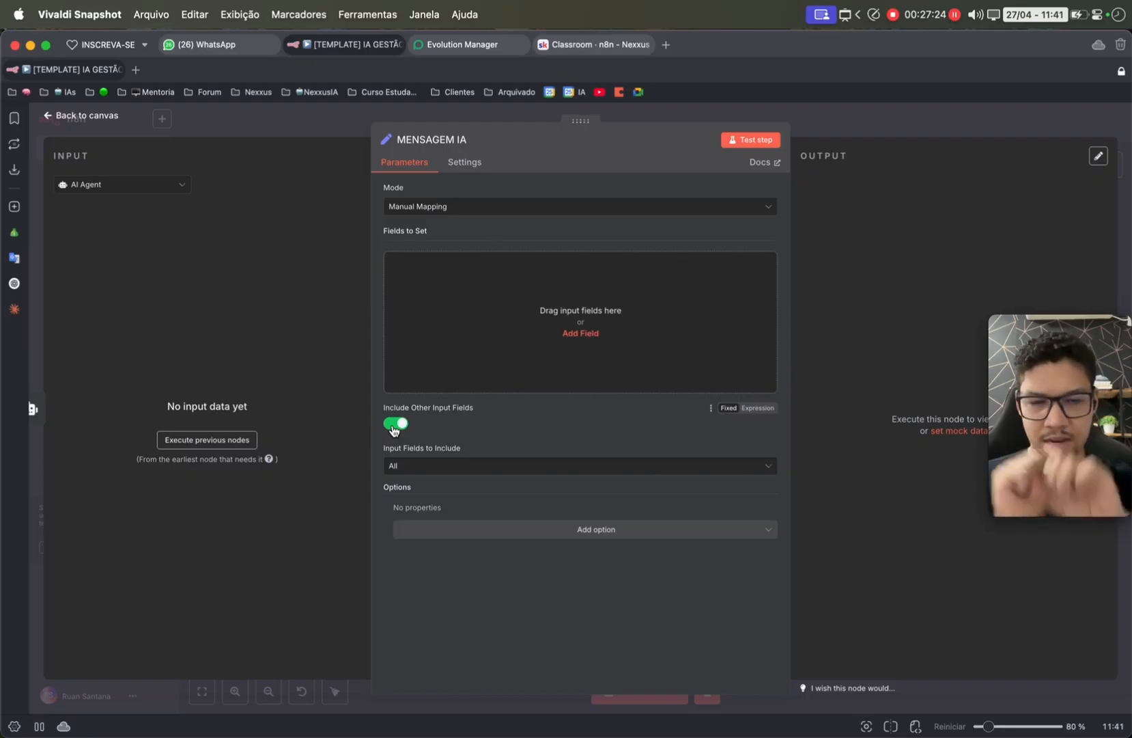
click(842, 134)
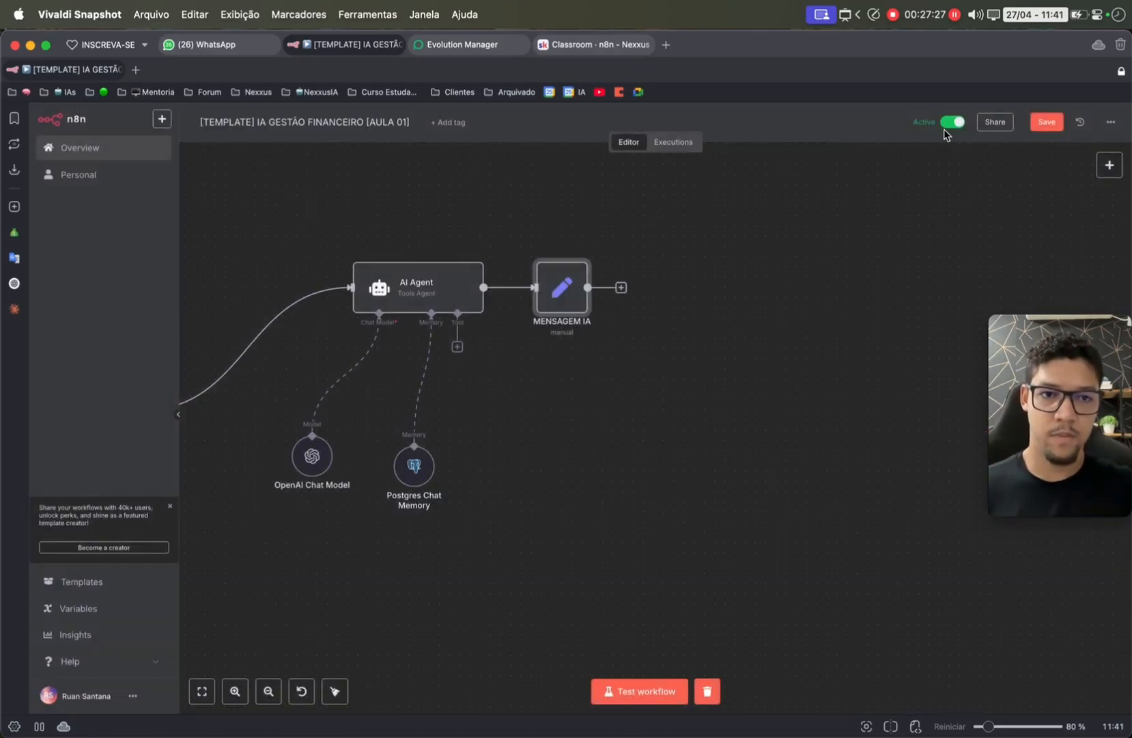
click(1039, 122)
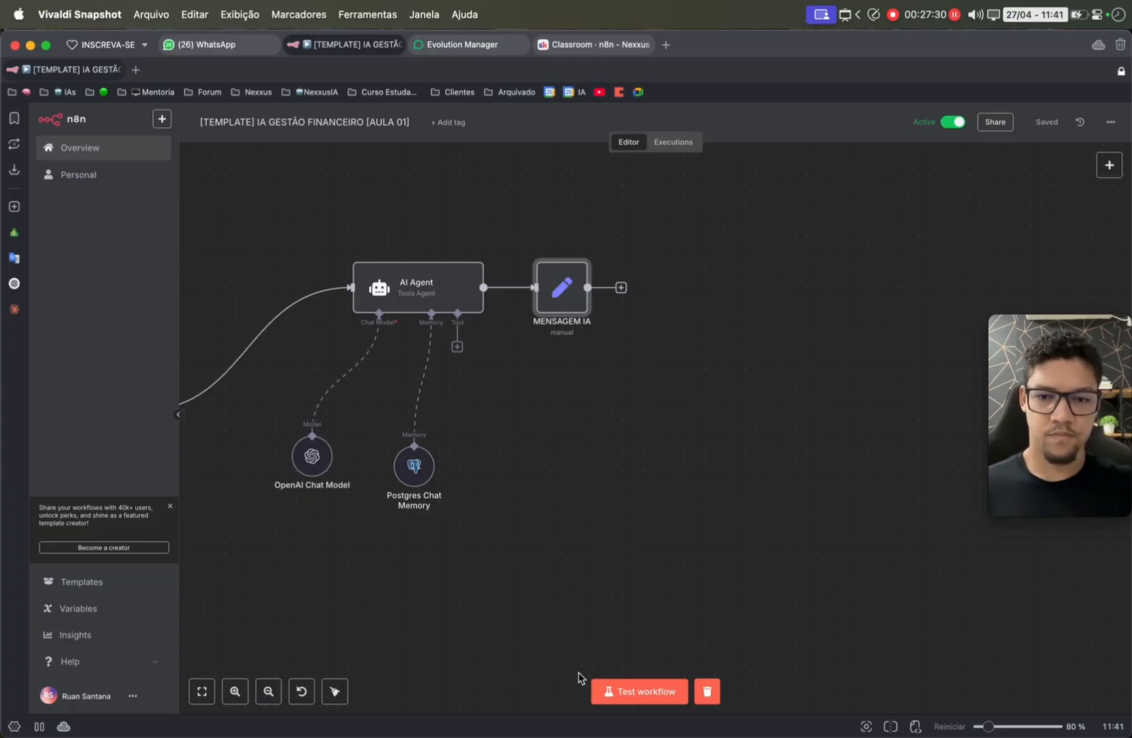
- Run a test of the whole workflow through to the MENSAGEM IA node
scroll(635, 505, down, 10)
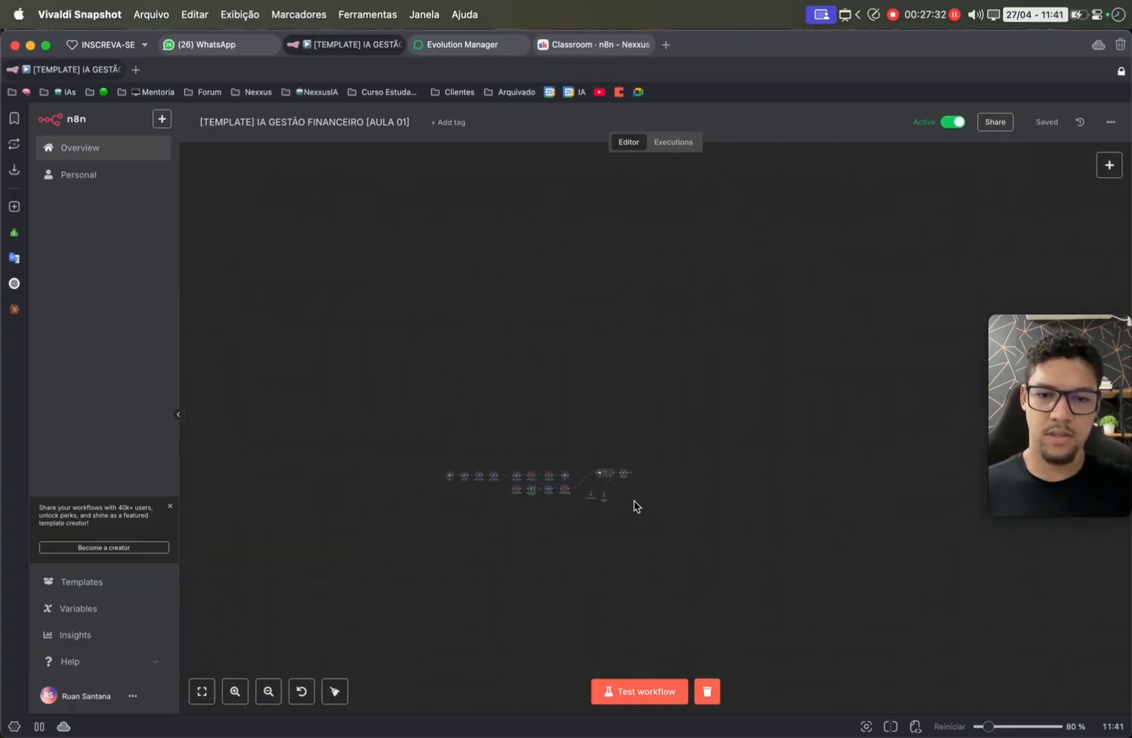
scroll(634, 505, up, 6)
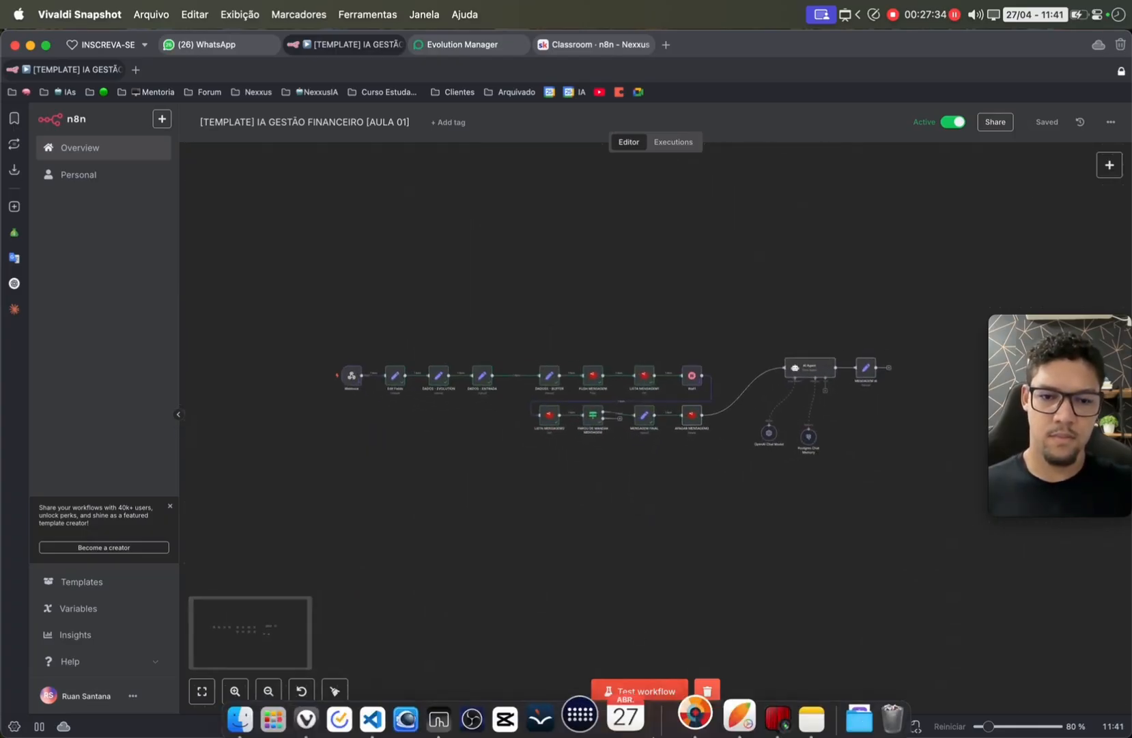
click(643, 686)
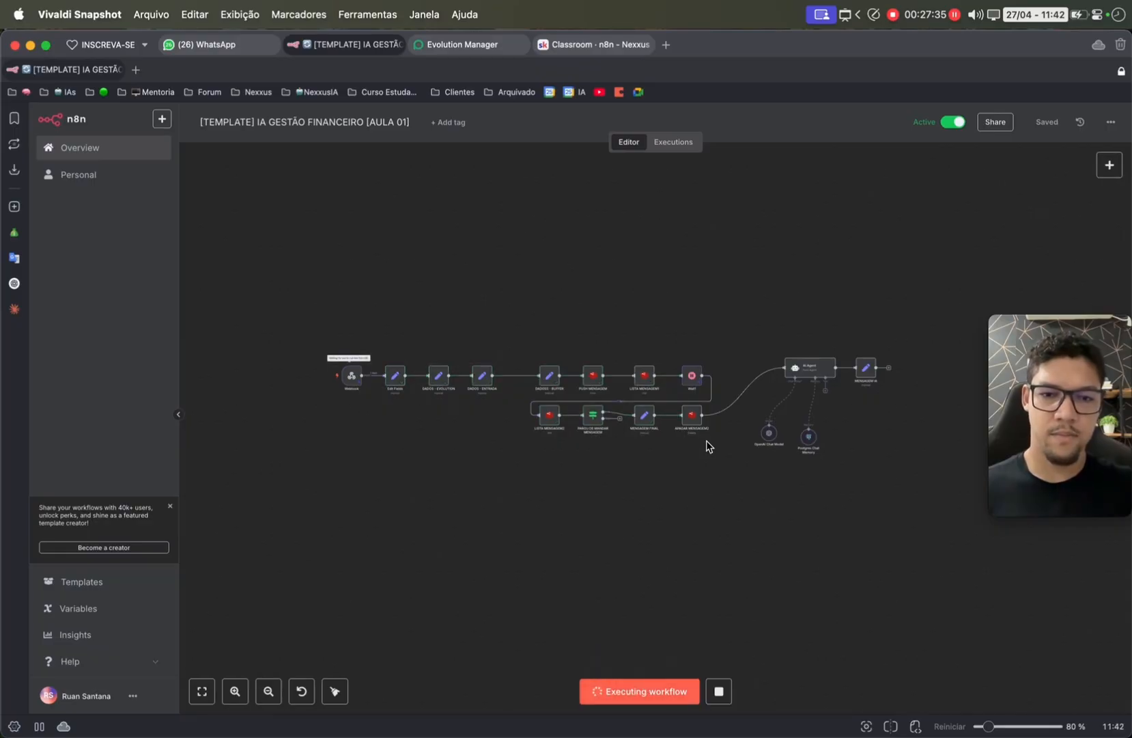
scroll(852, 243, up, 5)
scroll(791, 311, down, 3)
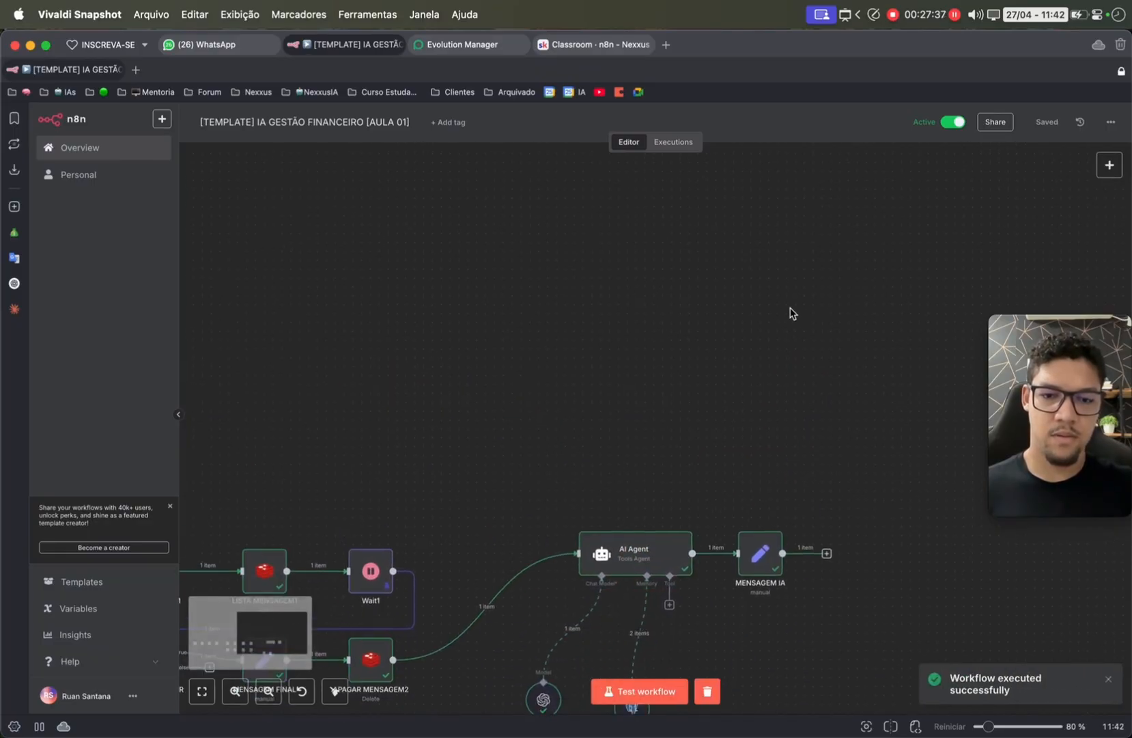
scroll(791, 314, down, 5)
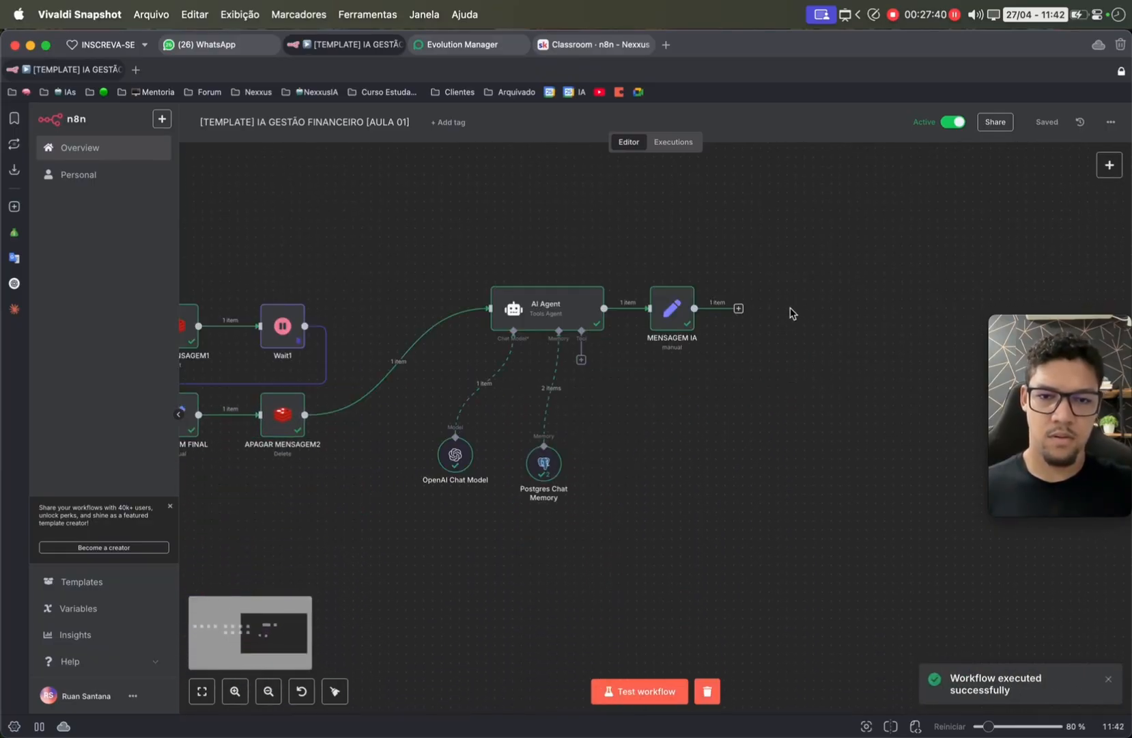
- Examine the test run's output in the AI Agent and MENSAGEM IA nodes, then return to the canvas
double_click(551, 301)
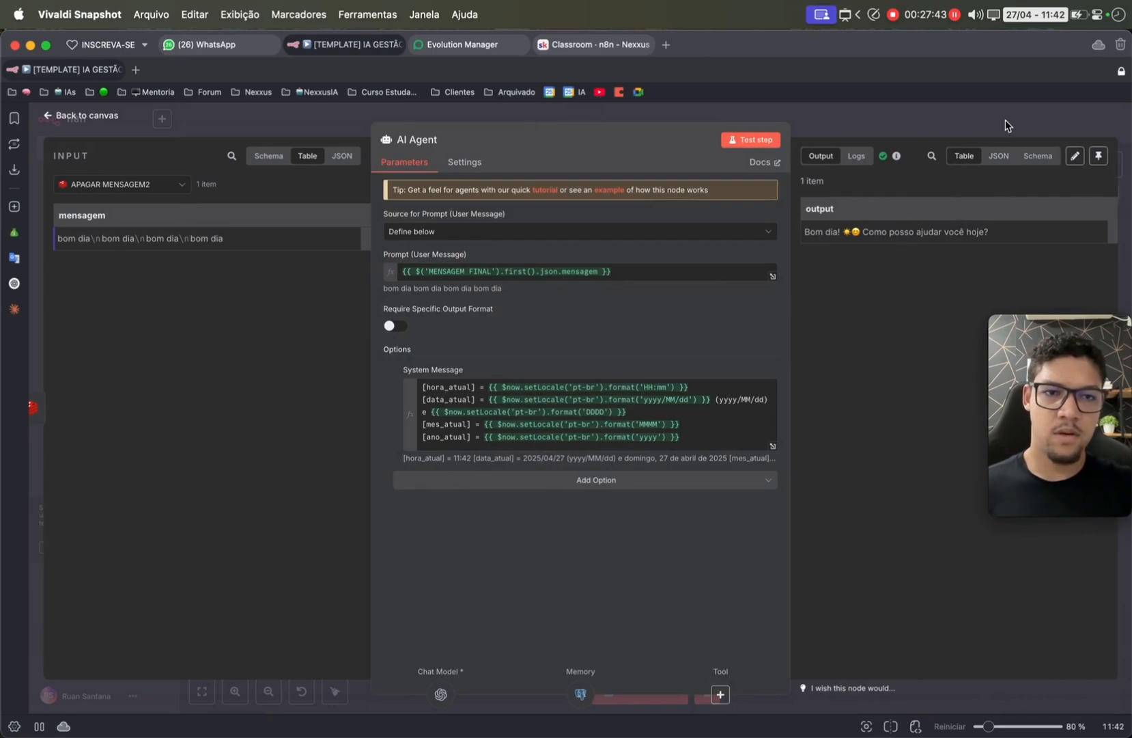
click(1006, 126)
double_click(670, 321)
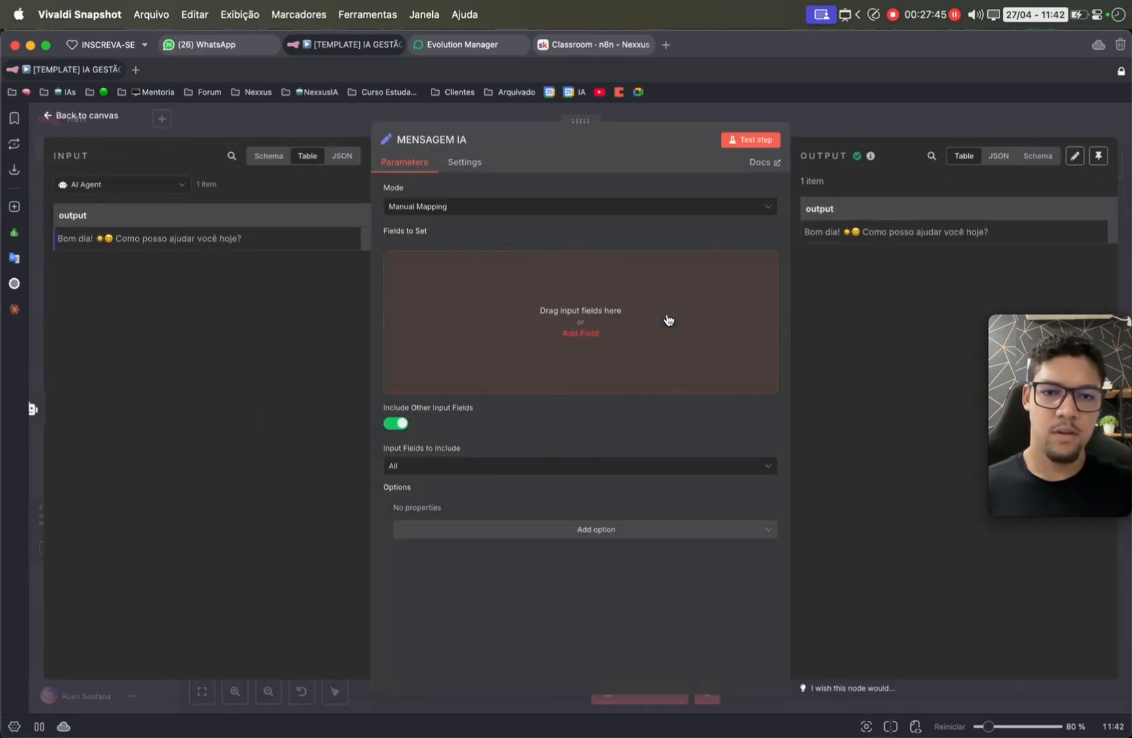
click(933, 119)
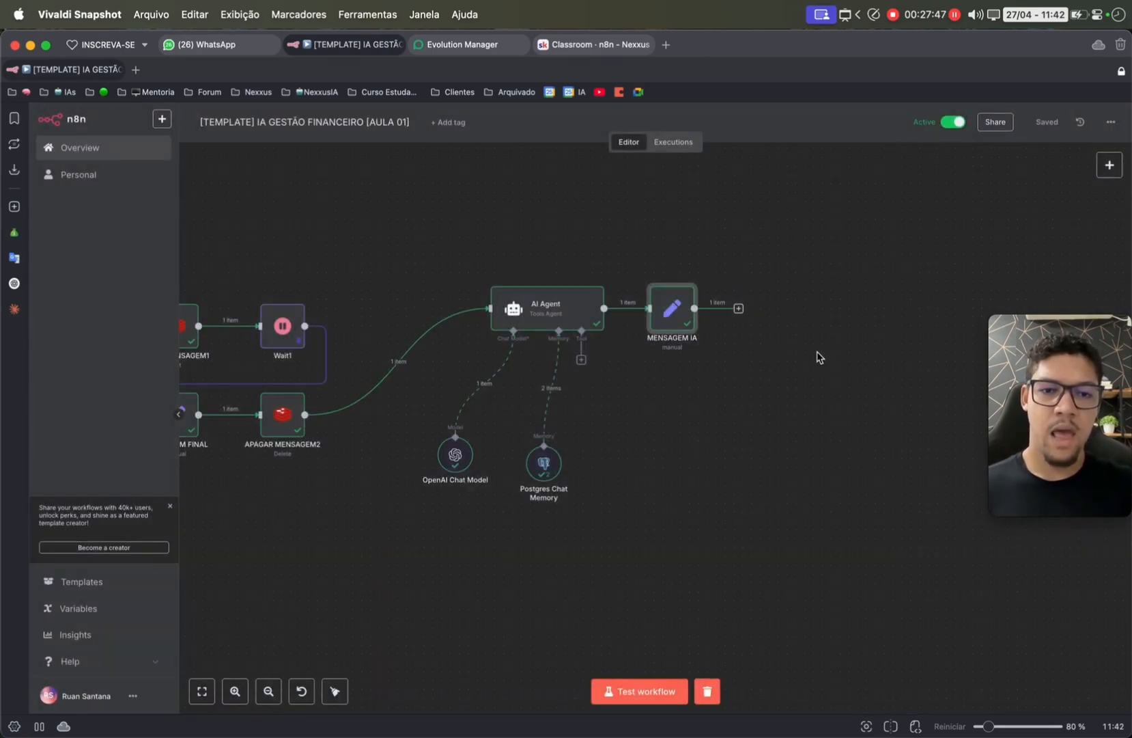
- Open the DADOS - EVOLUTION node and examine its mapped lead and message fields alongside the webhook input
scroll(819, 356, right, 5)
scroll(615, 359, left, 1)
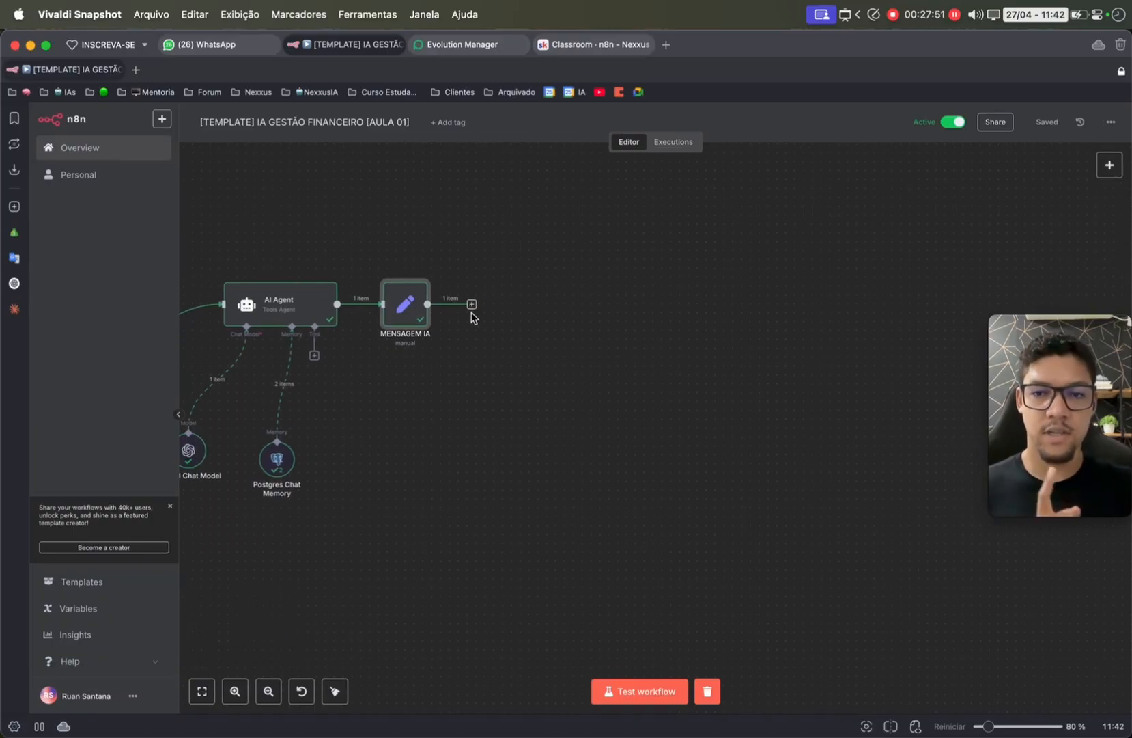
scroll(474, 318, left, 10)
scroll(474, 318, right, 3)
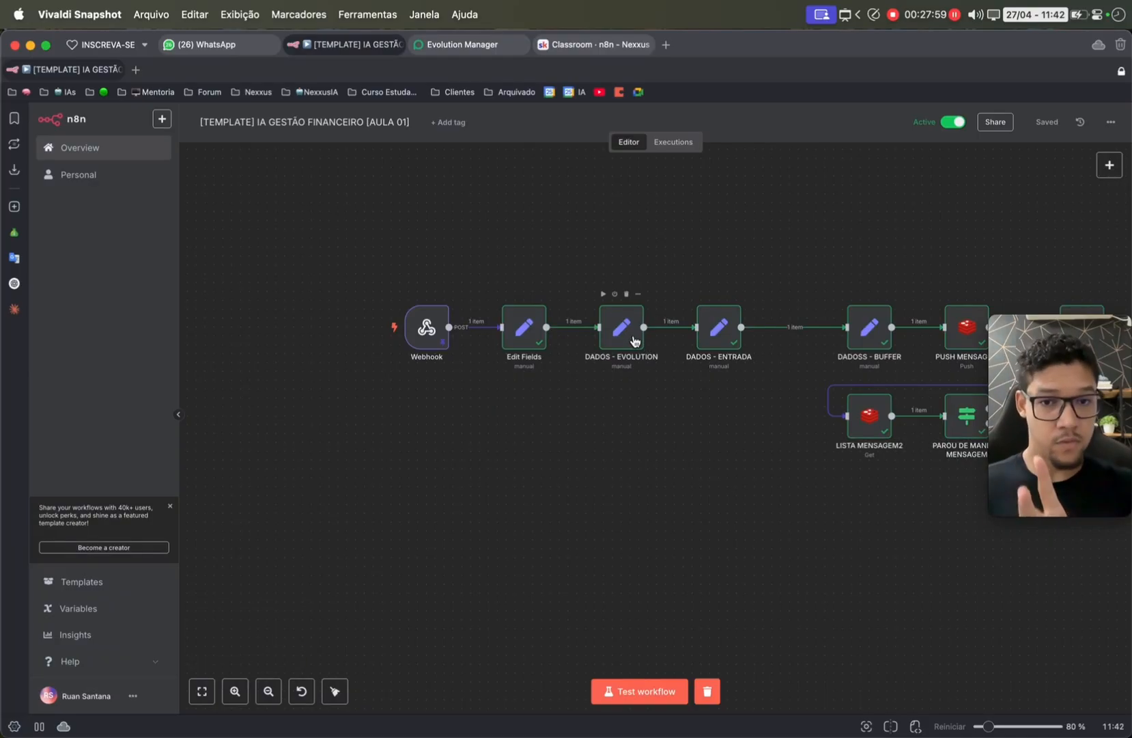
double_click(635, 340)
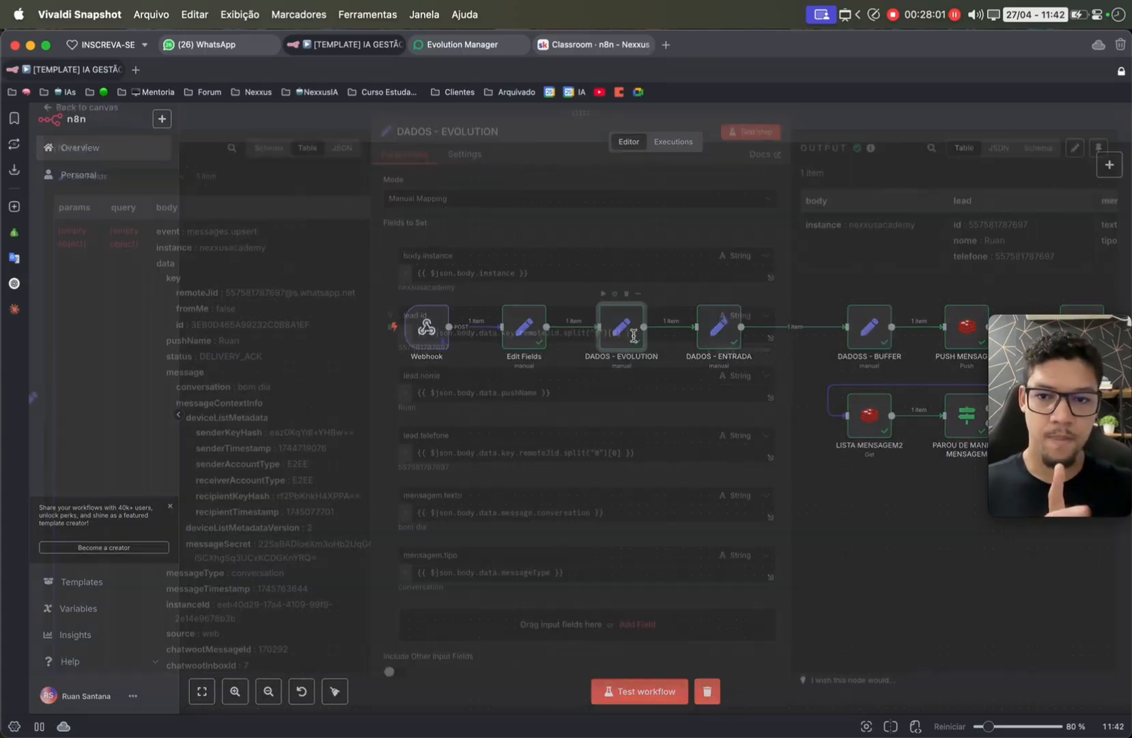
scroll(601, 410, down, 5)
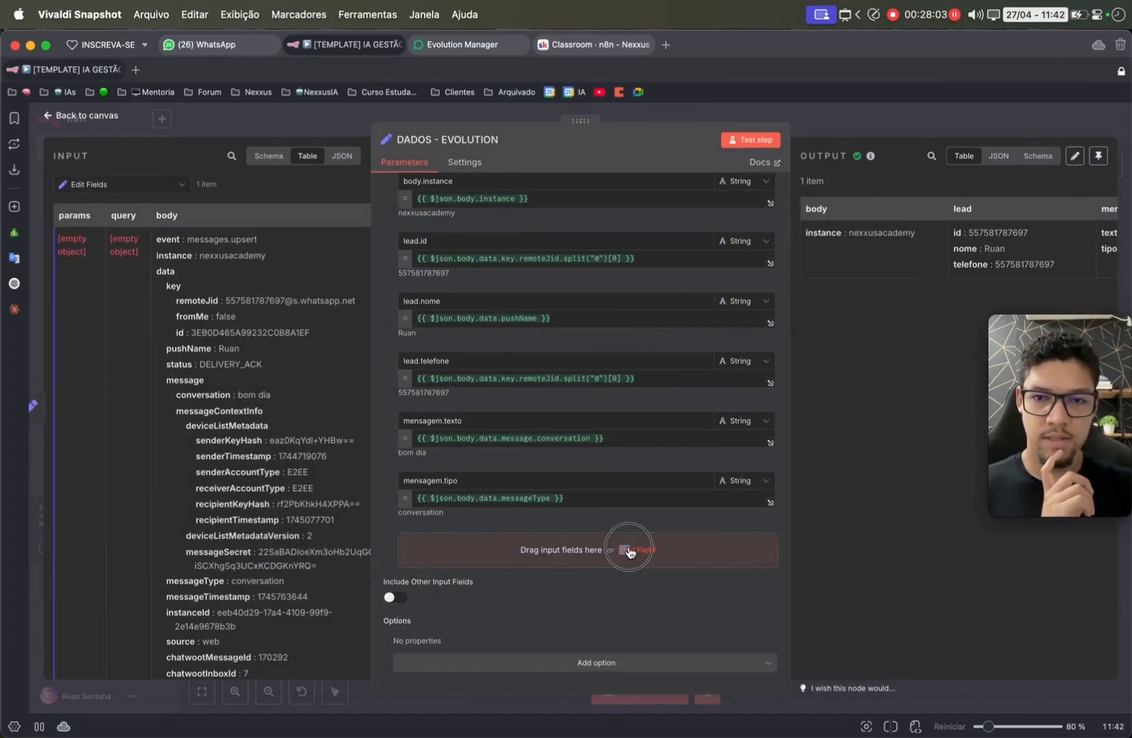
click(637, 549)
scroll(655, 289, up, 2)
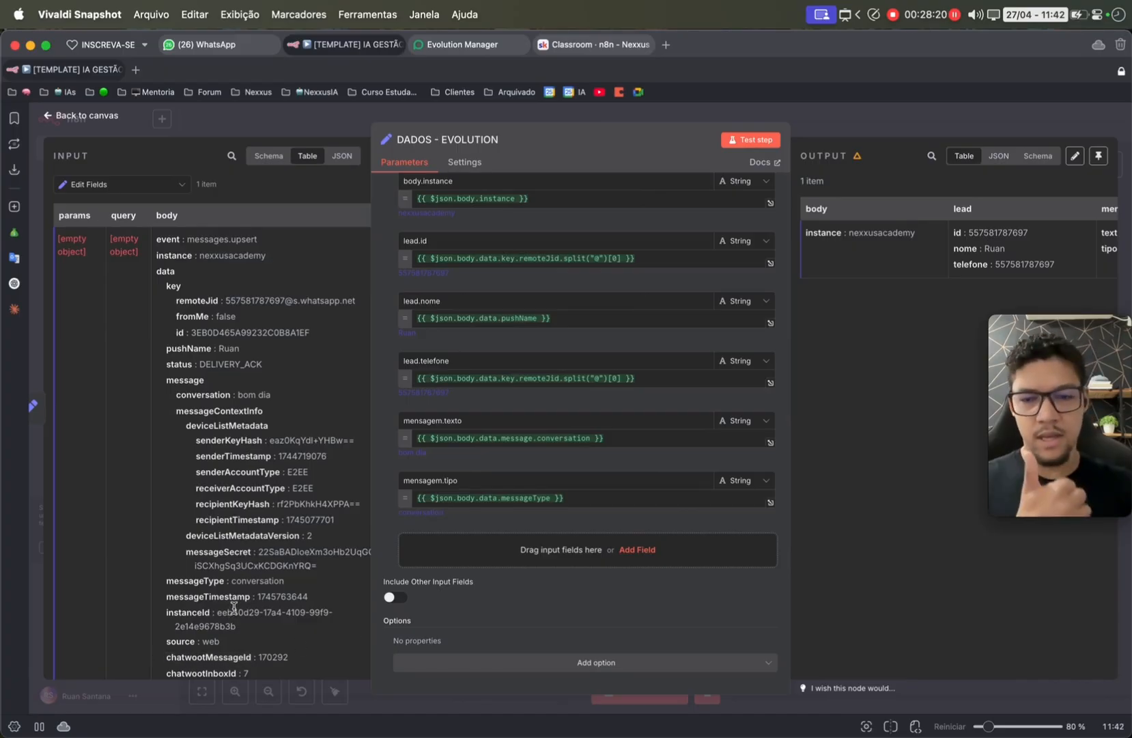
- Map messageType and messageTimestamp from the input as extra fields in DADOS - EVOLUTION, then delete the added fields
drag(195, 580, 449, 545)
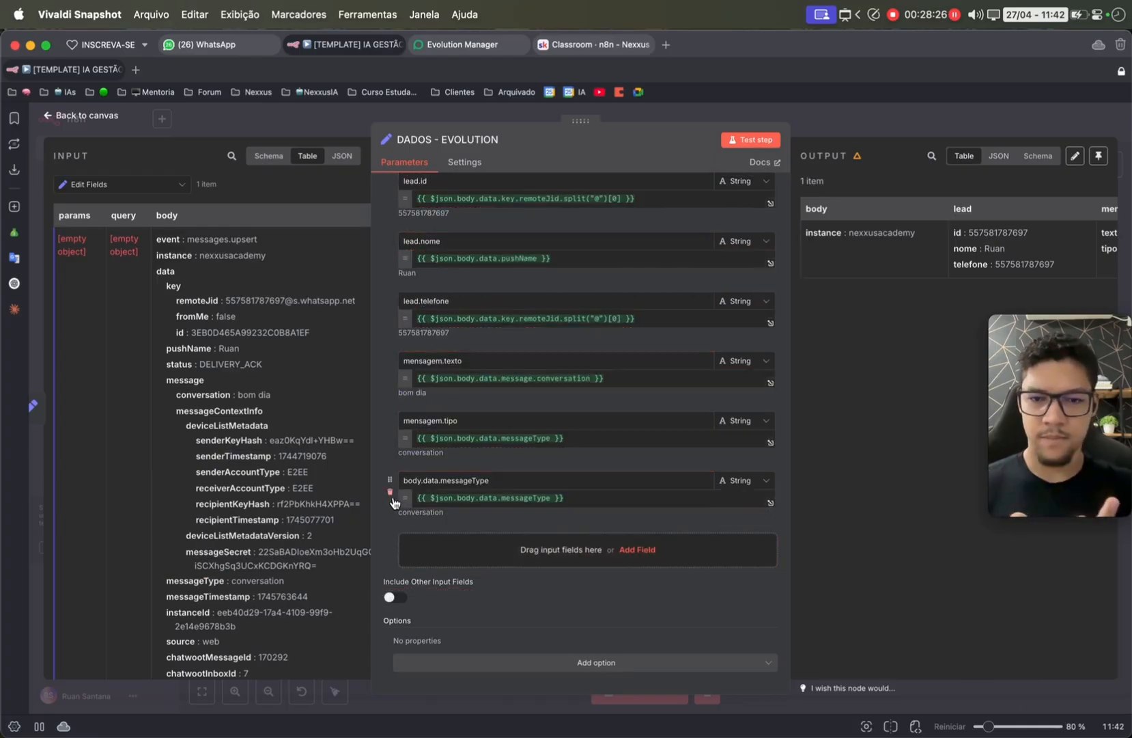
click(392, 493)
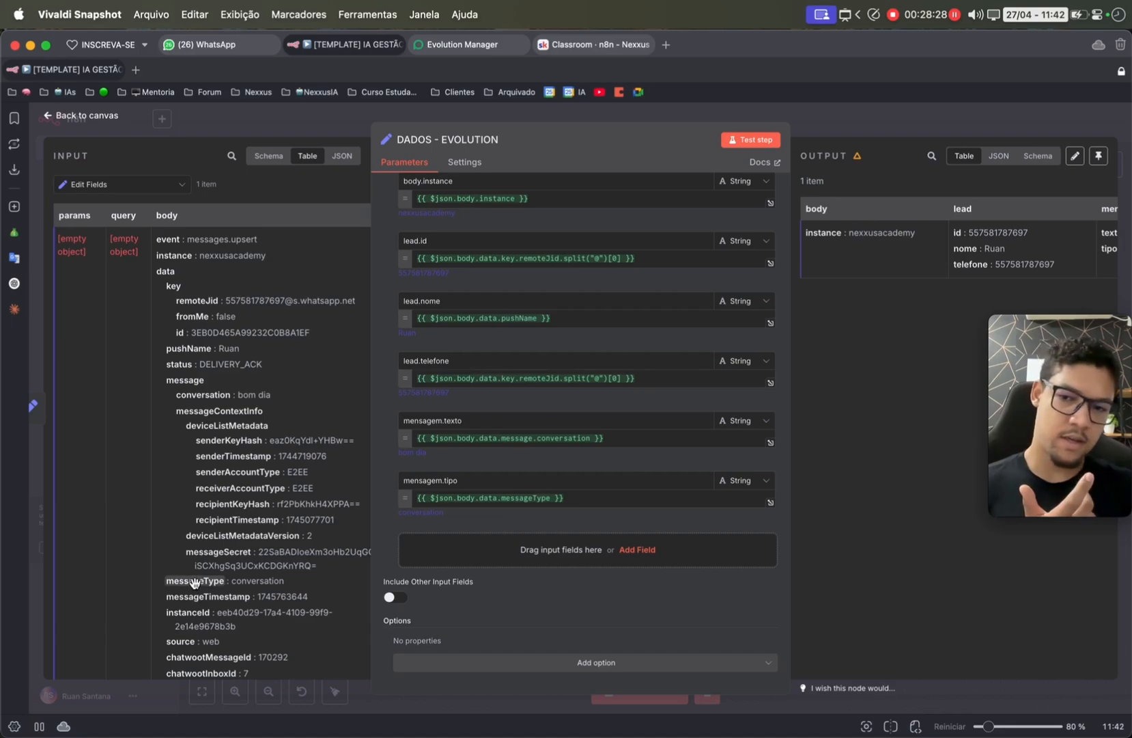
drag(195, 581, 507, 555)
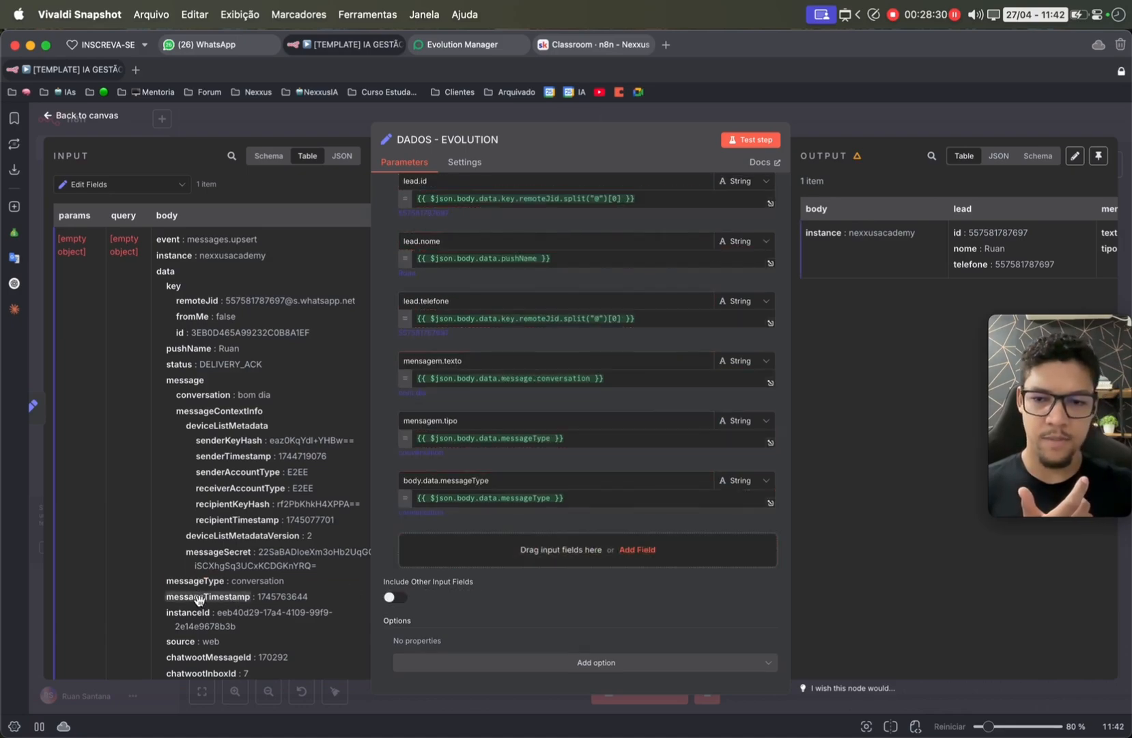
drag(205, 596, 412, 583)
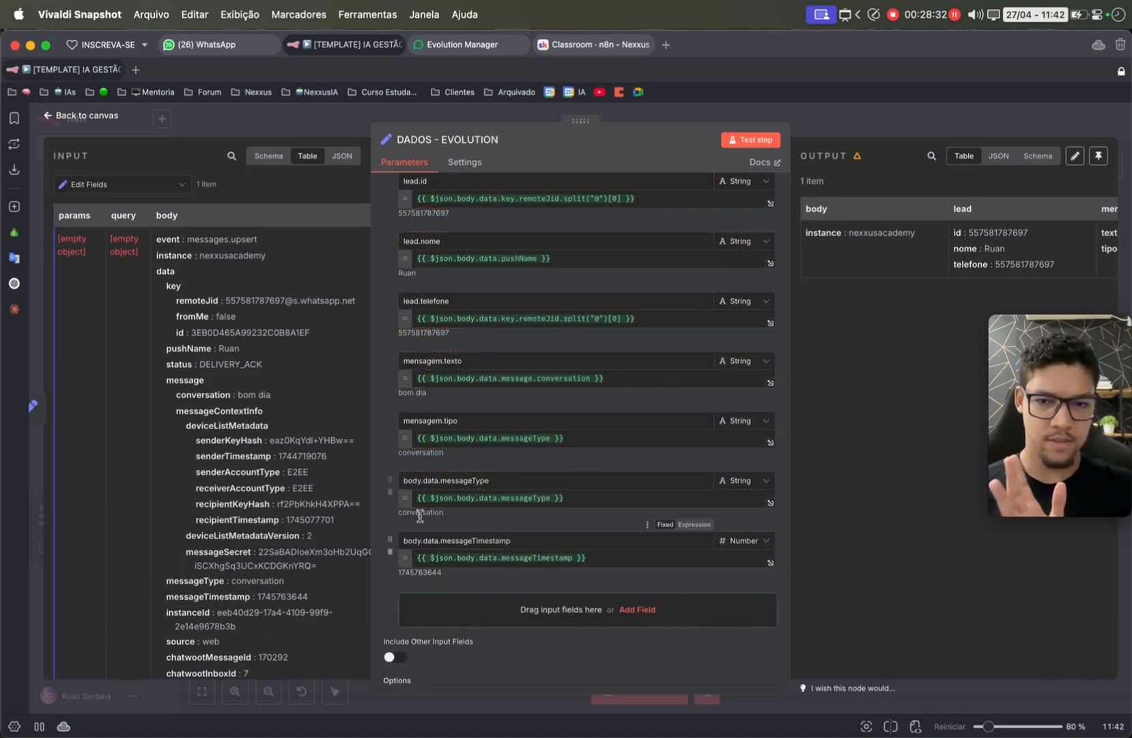
click(390, 492)
click(390, 492)
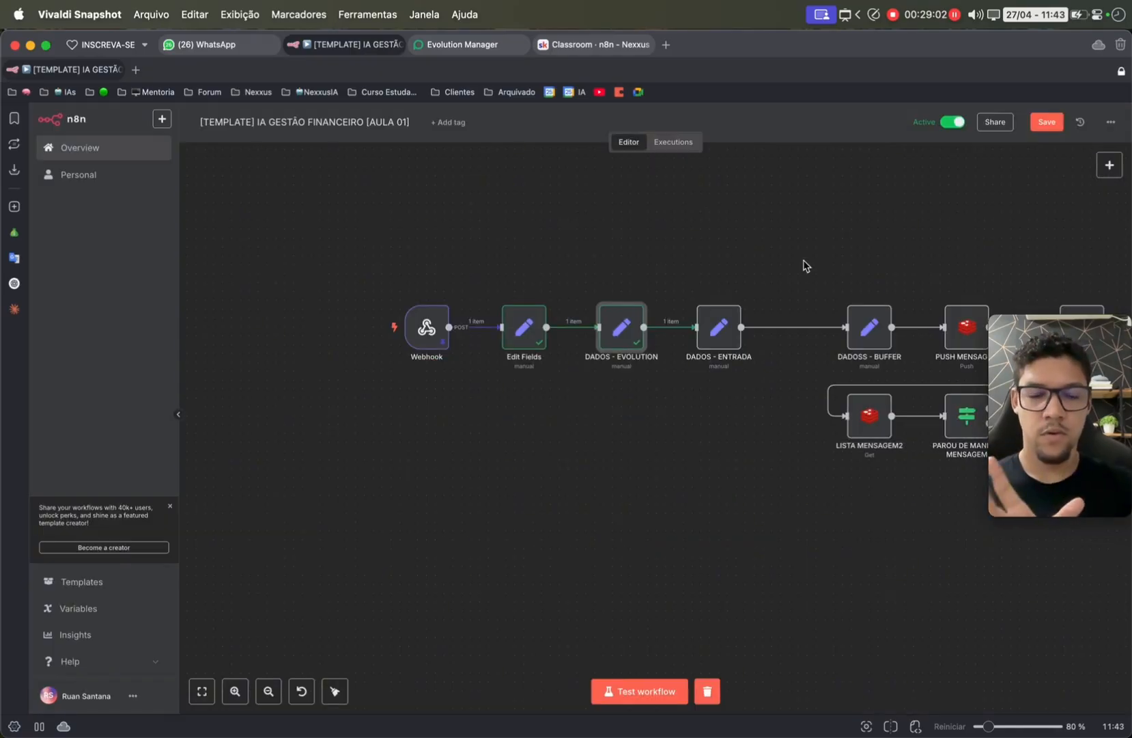
- Save the workflow after returning to the AI Agent and MENSAGEM IA section of the canvas
scroll(806, 266, right, 20)
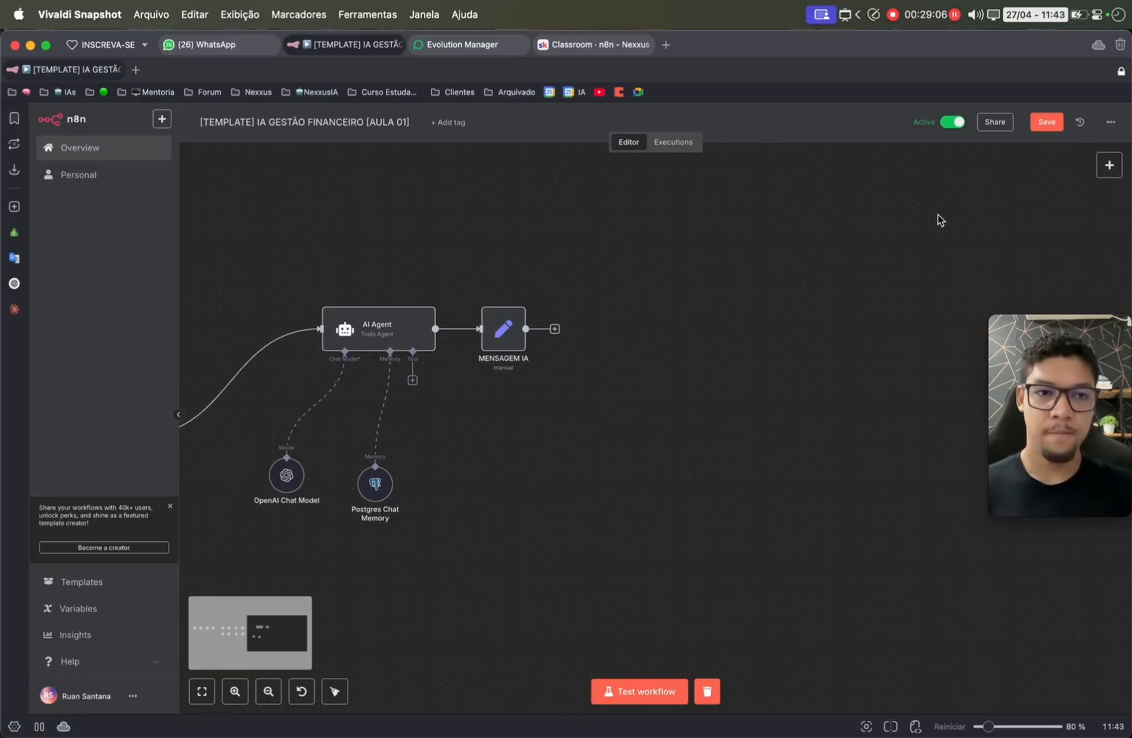
click(1049, 125)
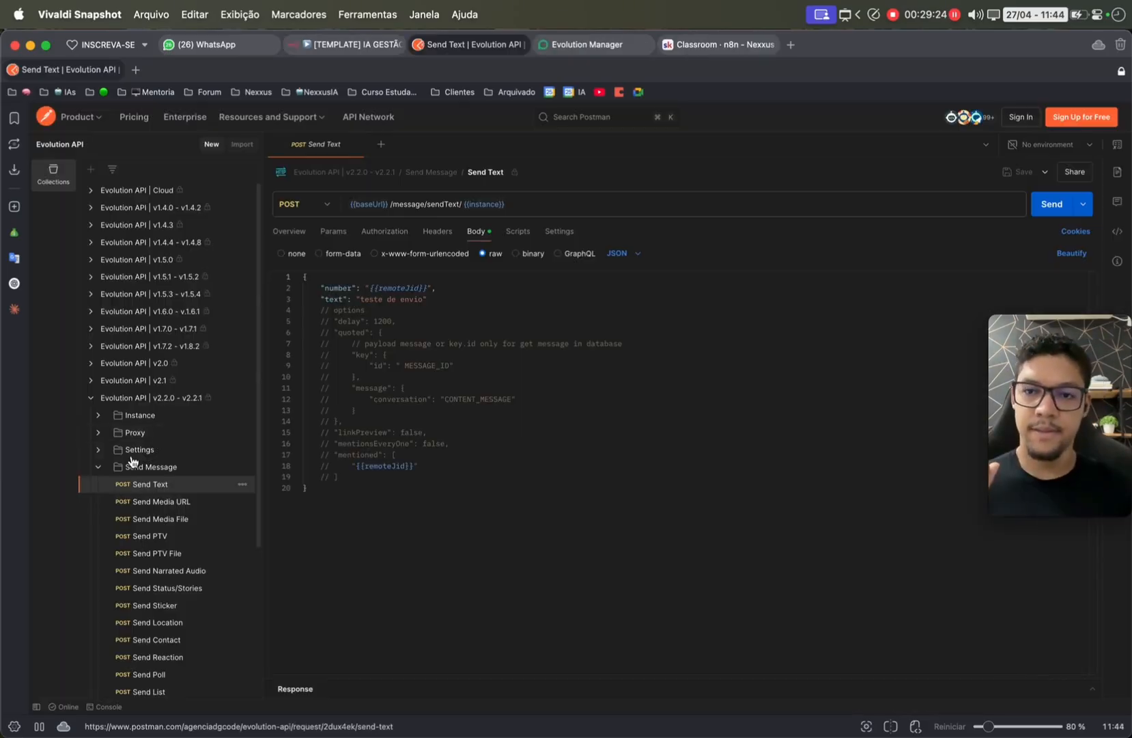
- Switch to the Evolution API v2.2.0 - v2.2.1 collection in Postman and examine its Send Message requests
scroll(157, 440, down, 3)
scroll(154, 441, up, 3)
scroll(155, 440, down, 3)
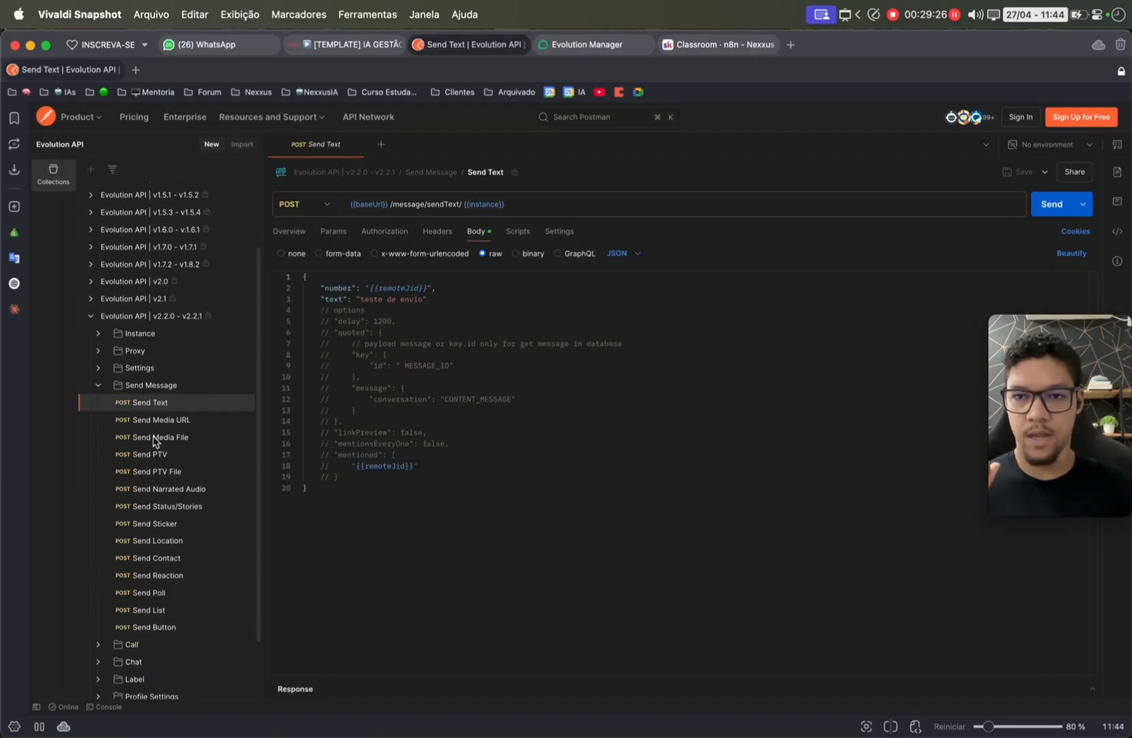
scroll(155, 441, up, 3)
scroll(159, 493, down, 4)
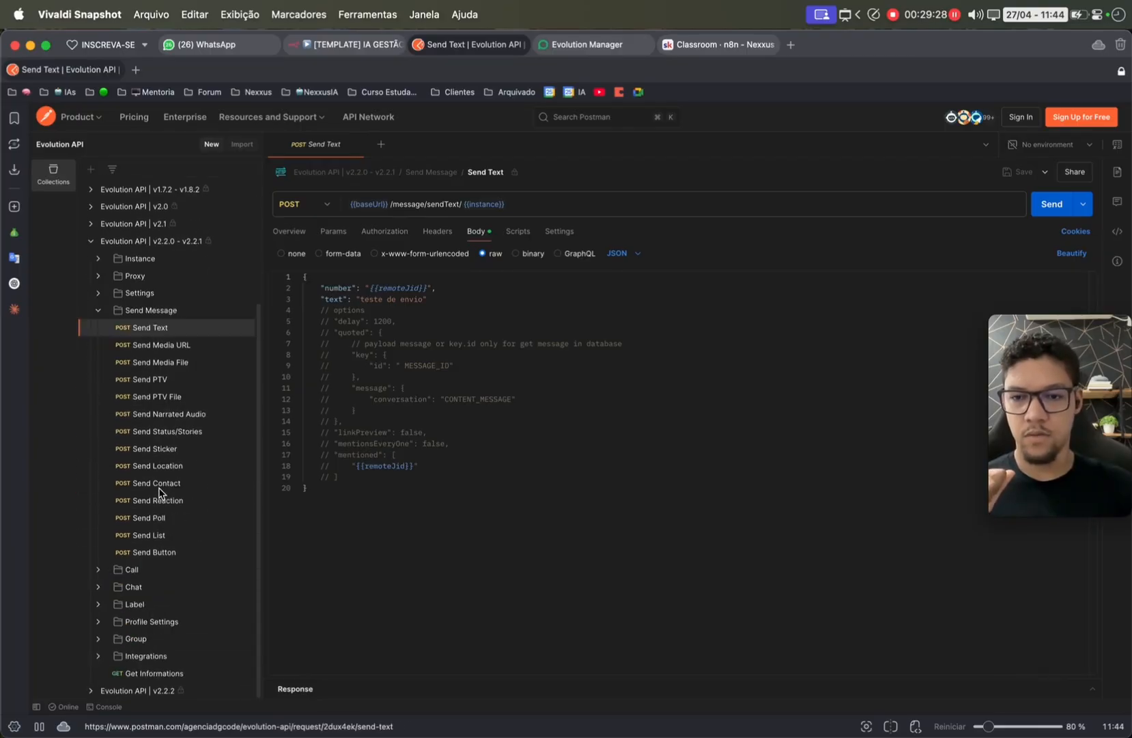
- Open the Send Text request in the Send Message folder of the Evolution API v2.2.2 collection
scroll(143, 317, up, 3)
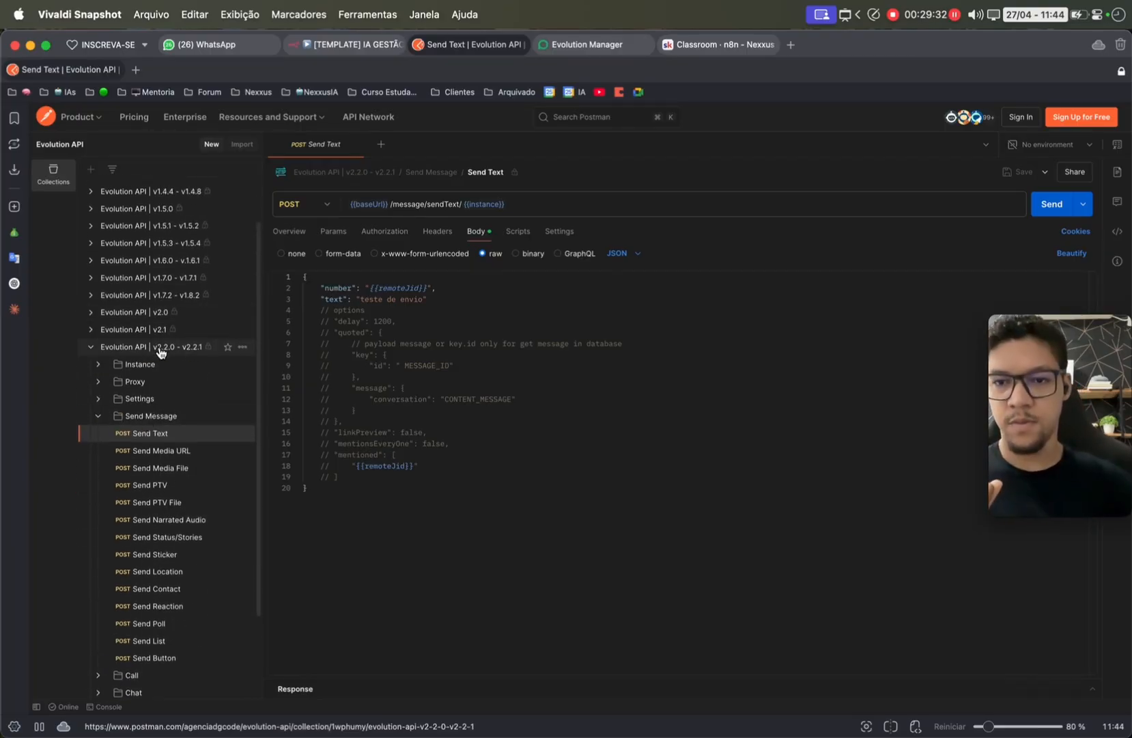
scroll(171, 420, down, 3)
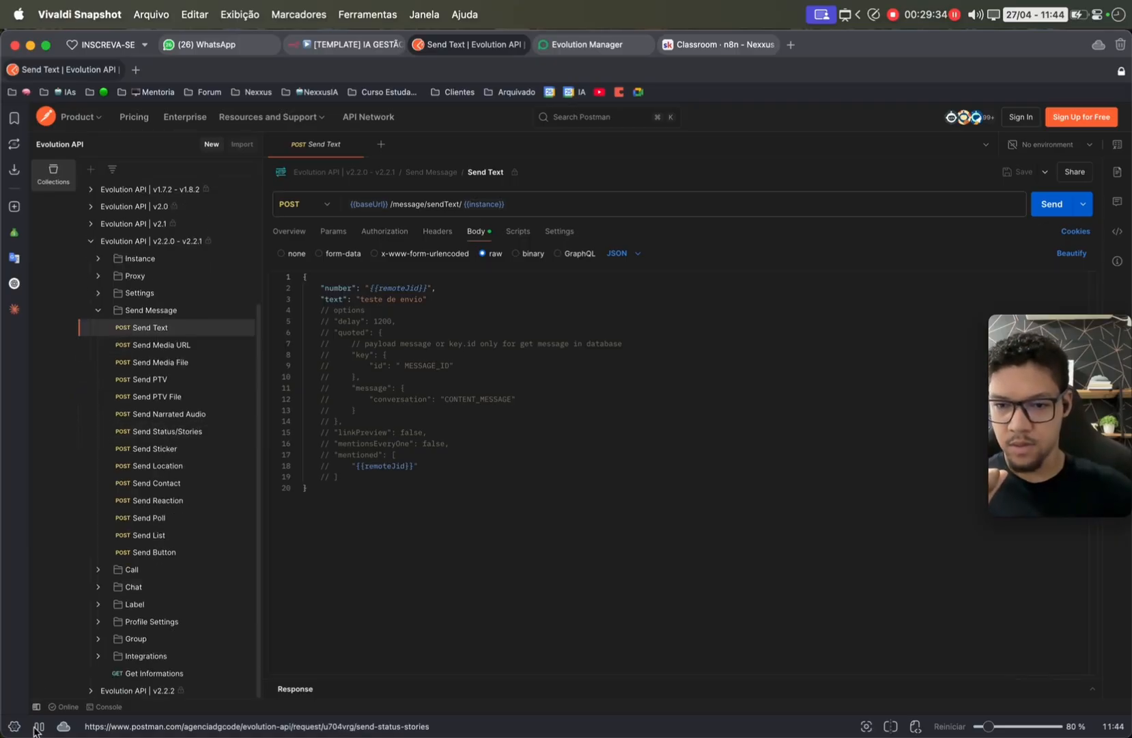
click(92, 690)
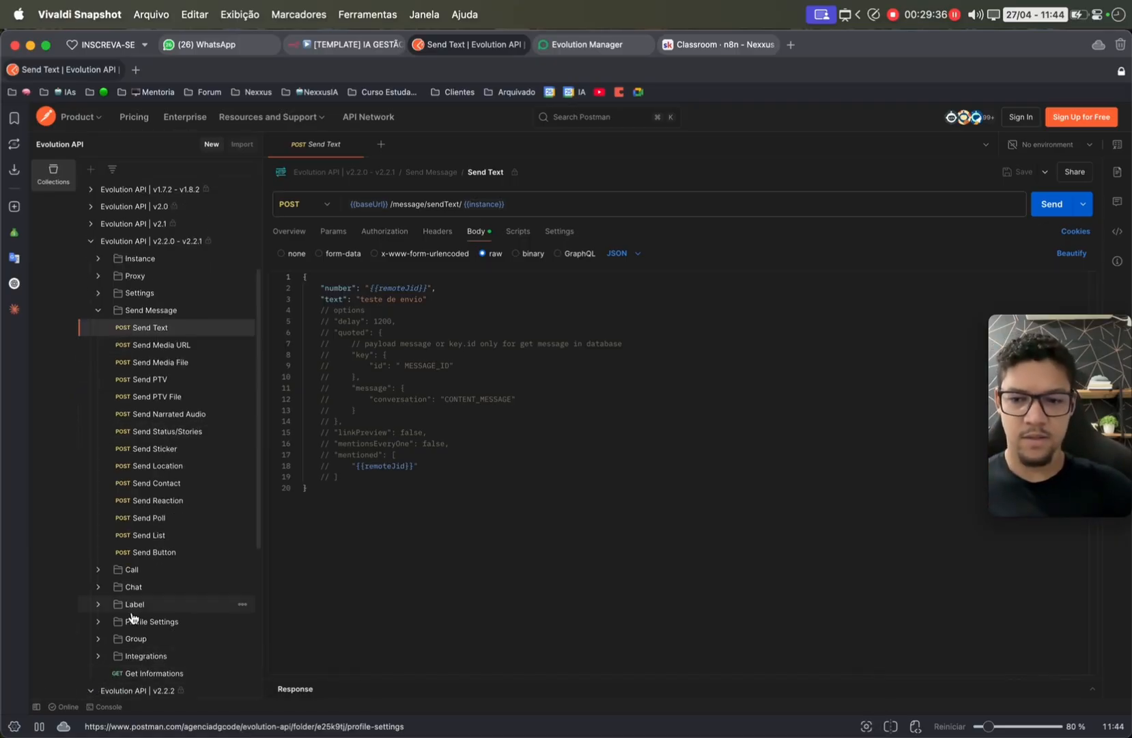
scroll(134, 618, down, 5)
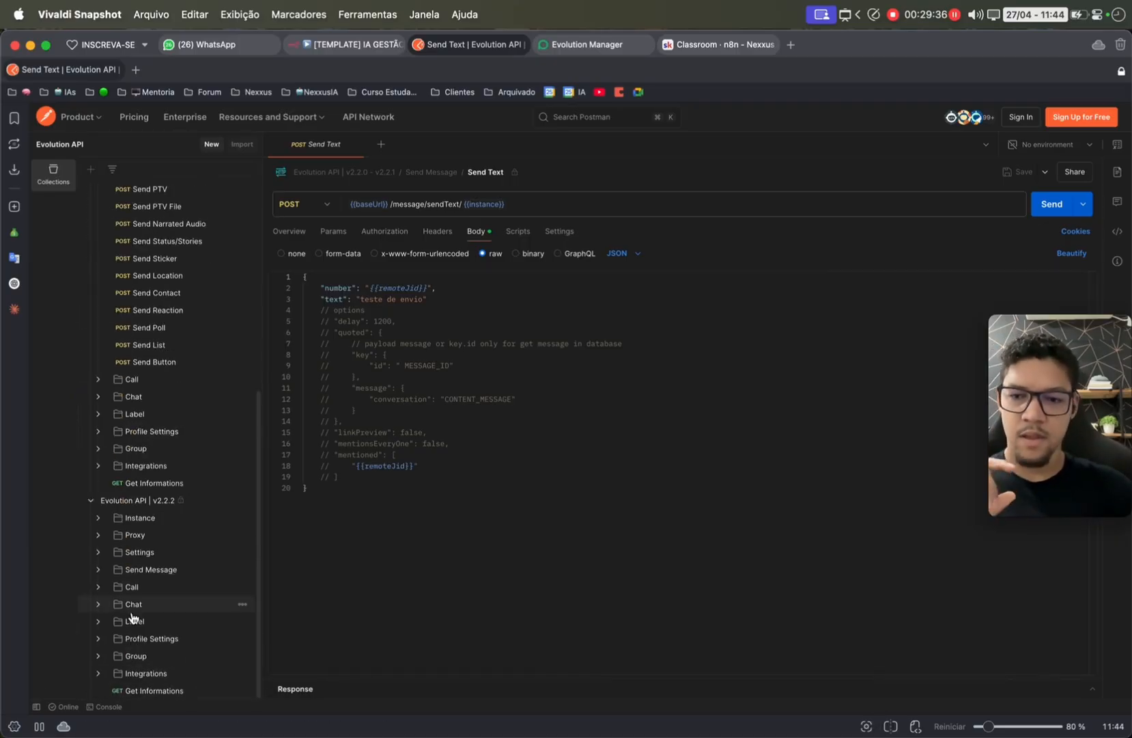
click(99, 569)
scroll(102, 577, down, 3)
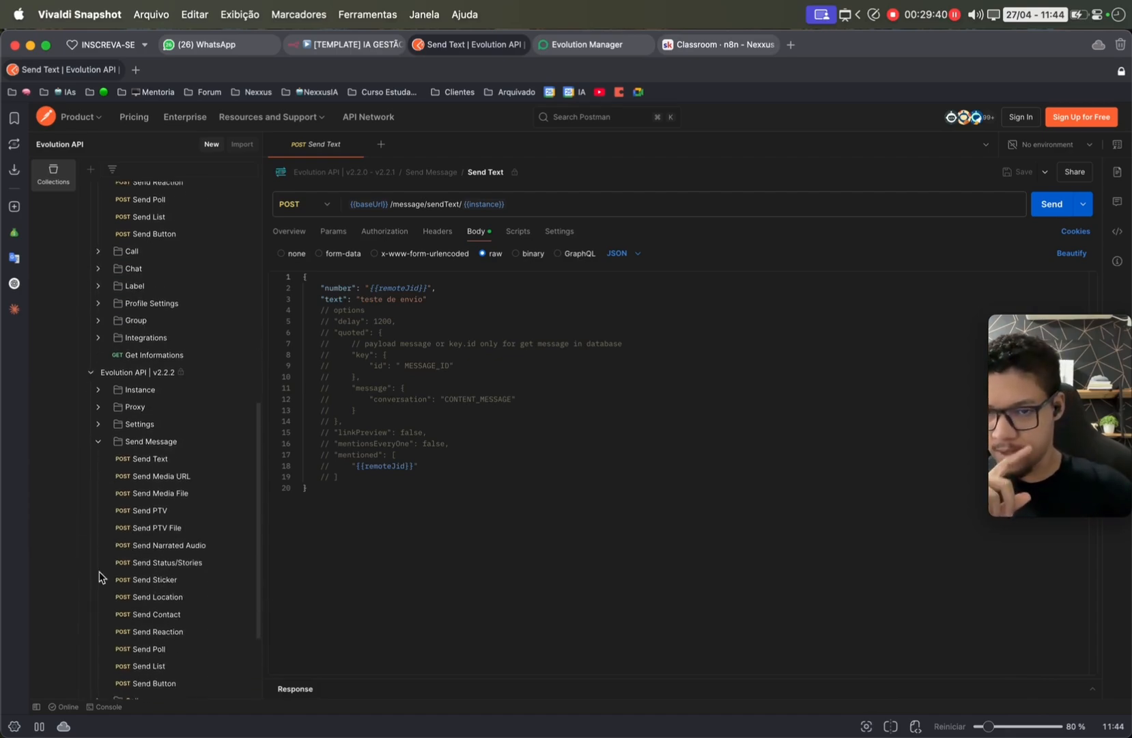
click(160, 460)
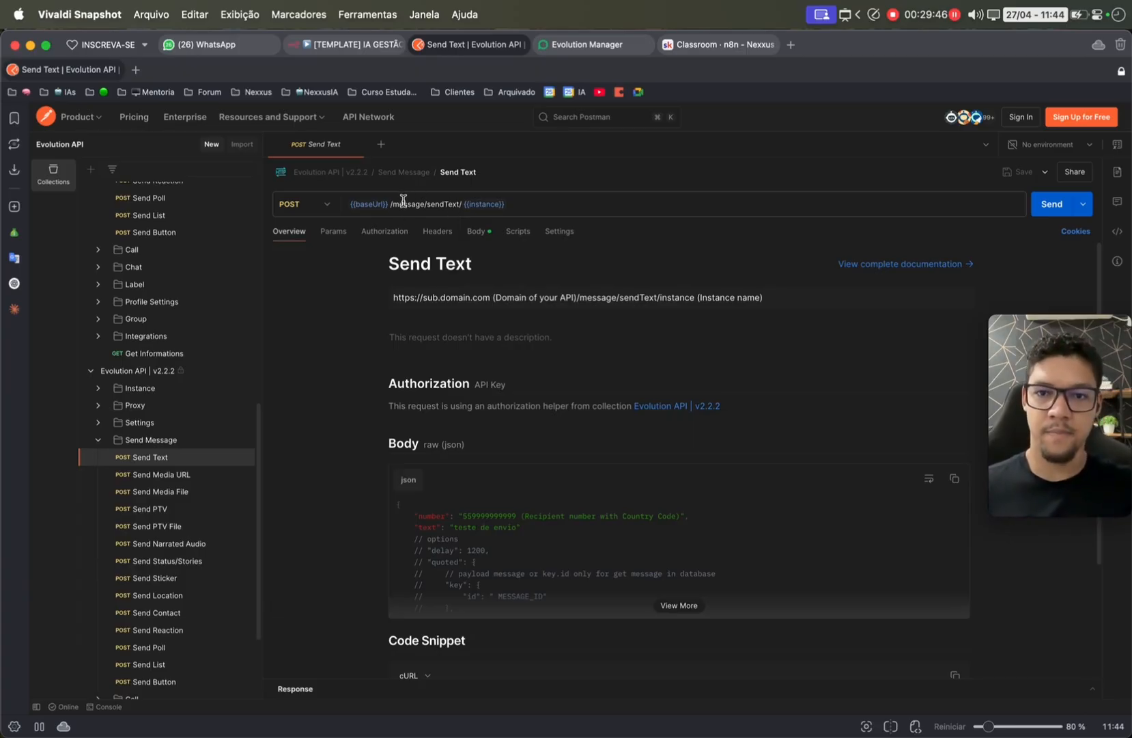
- Examine the Send Text request's endpoint path, headers, API key authorization and JSON body
drag(393, 204, 462, 203)
click(519, 204)
click(434, 325)
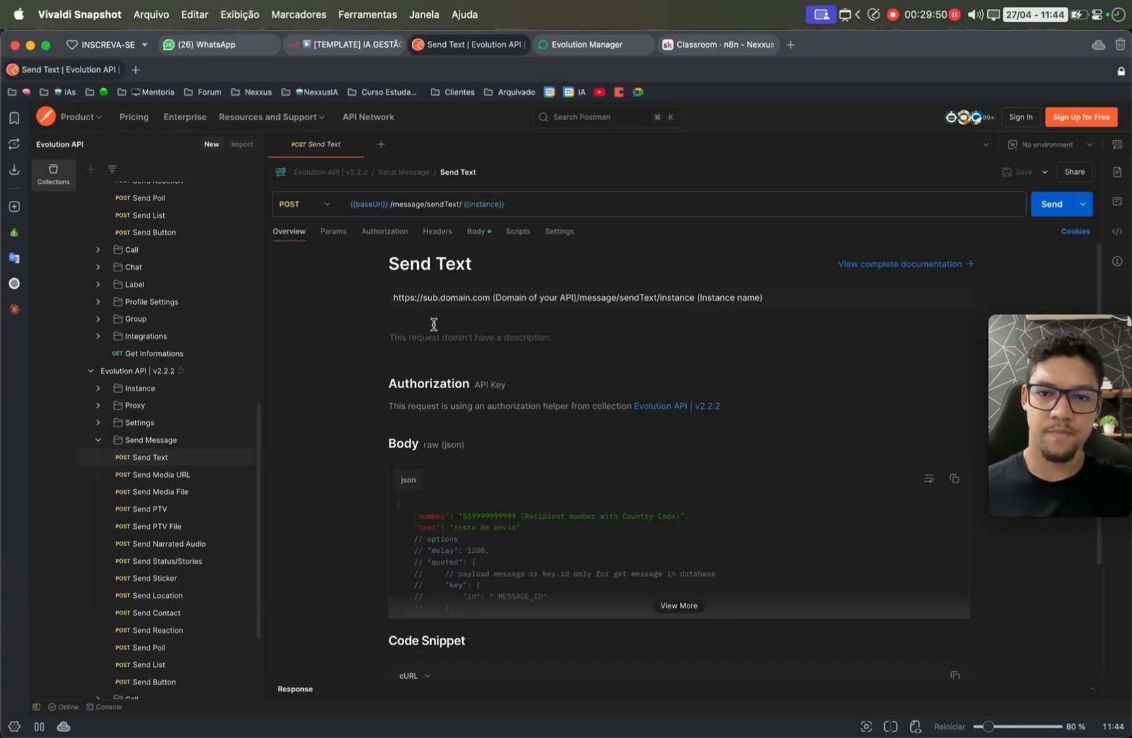
click(432, 231)
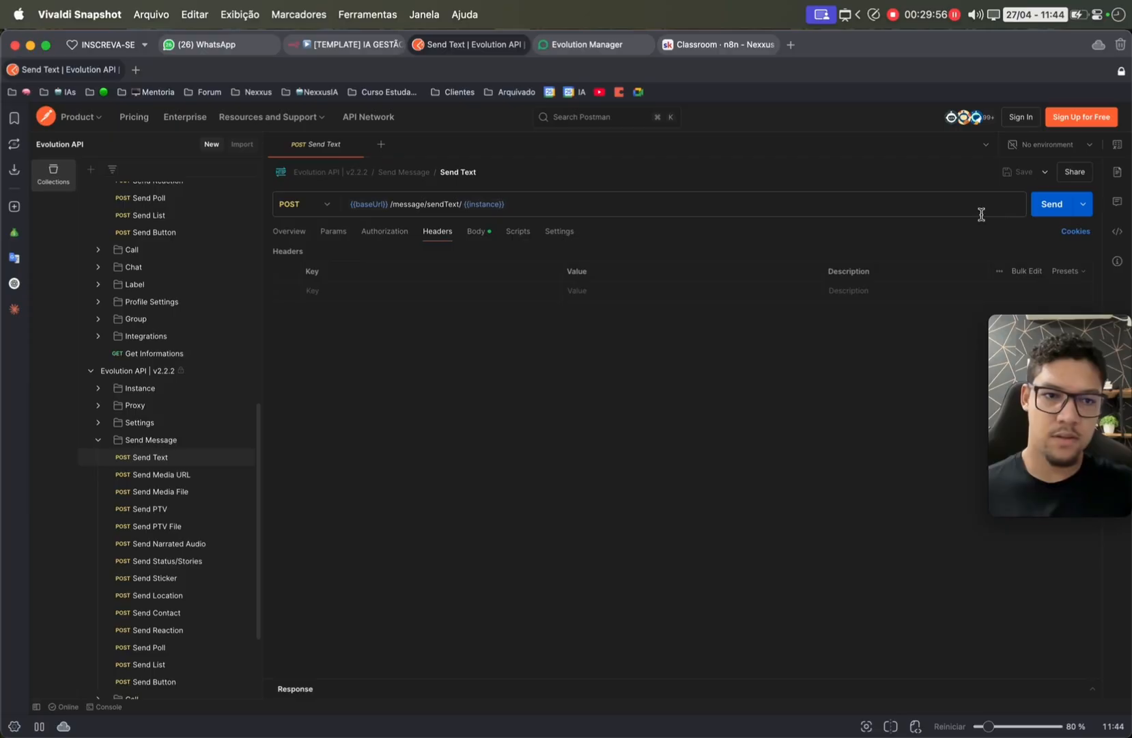
click(375, 232)
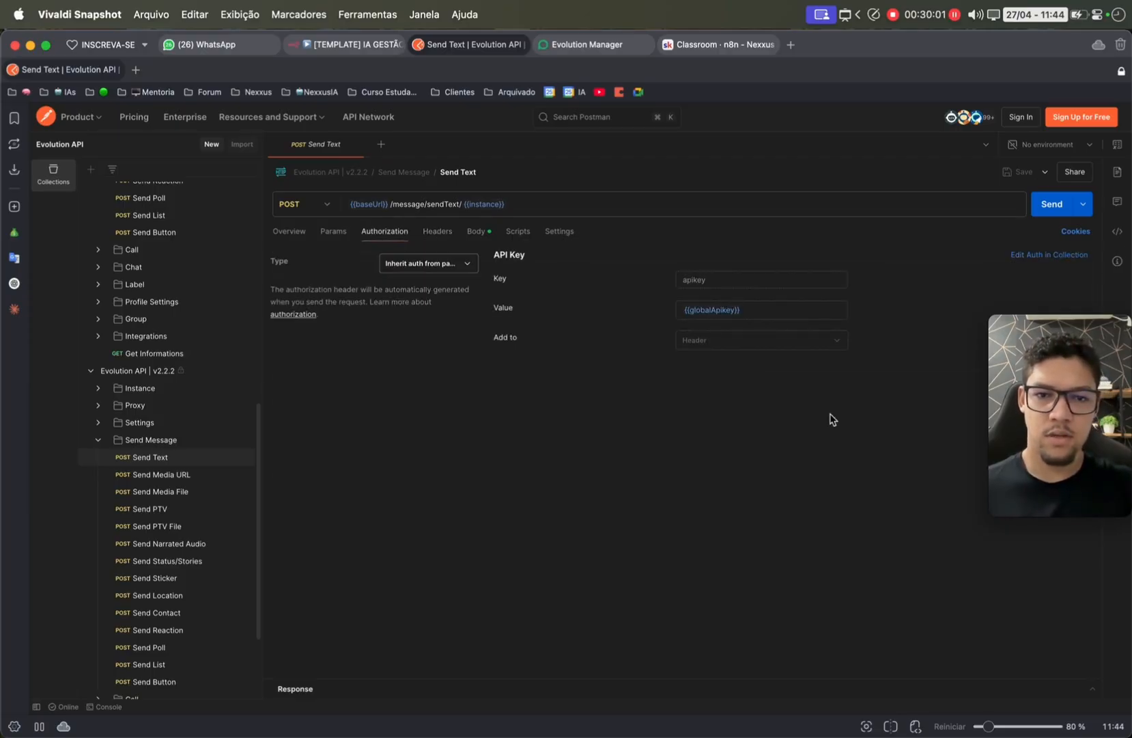
click(476, 231)
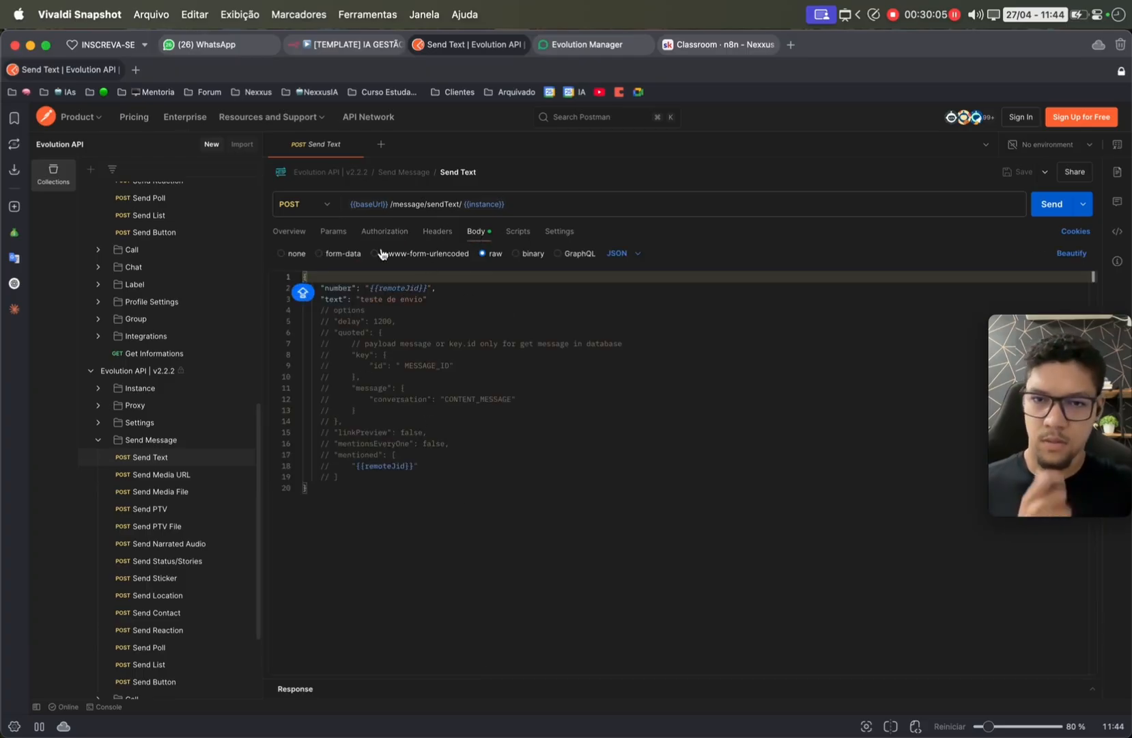
- Switch to n8n and add an HTTP Request node after MENSAGEM IA, with its method set to POST
click(335, 44)
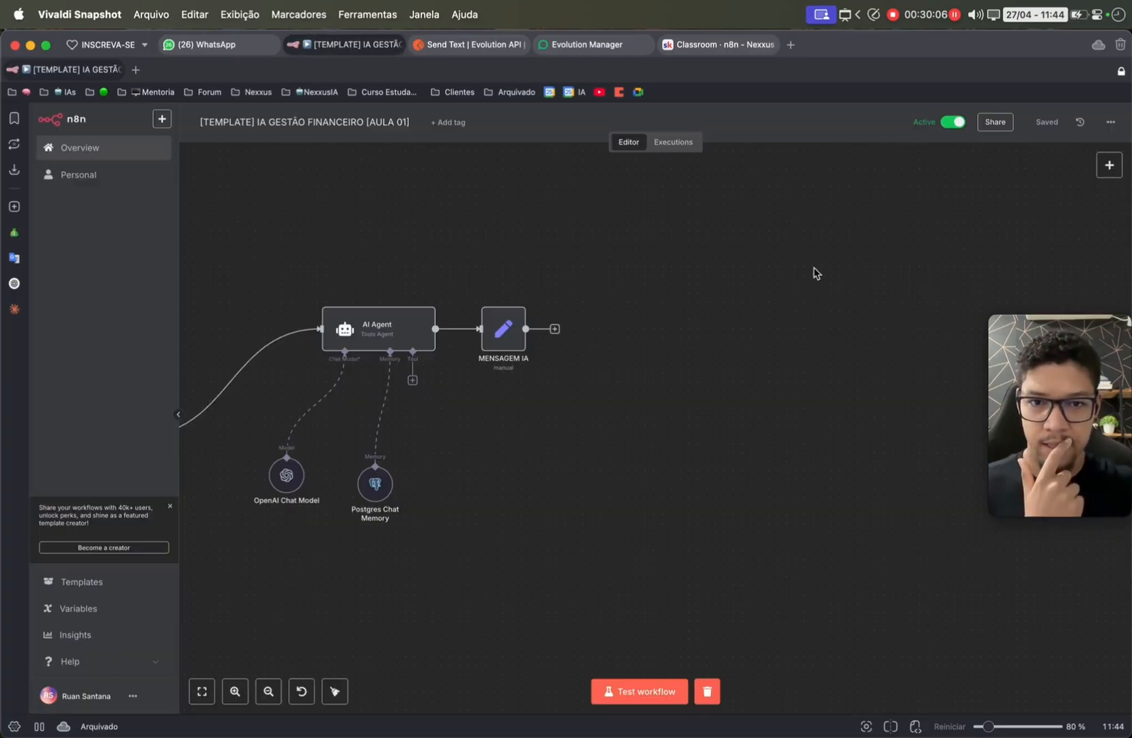
click(554, 328)
text(REQUE)
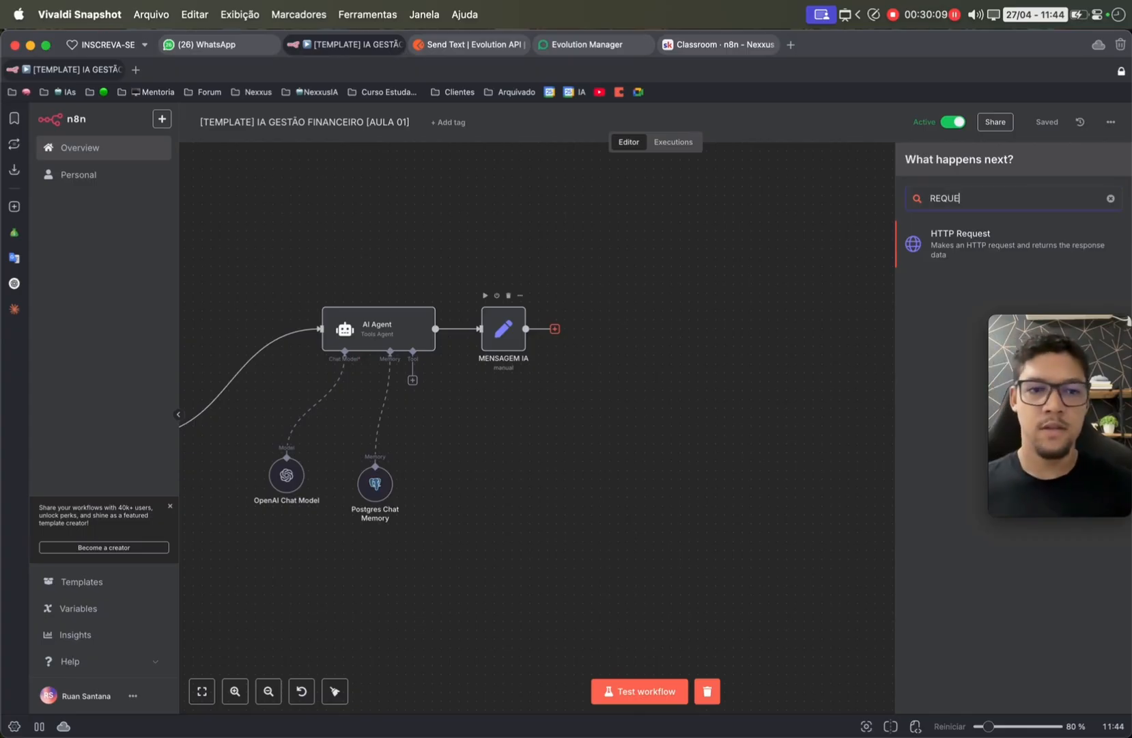
key(Return)
click(409, 230)
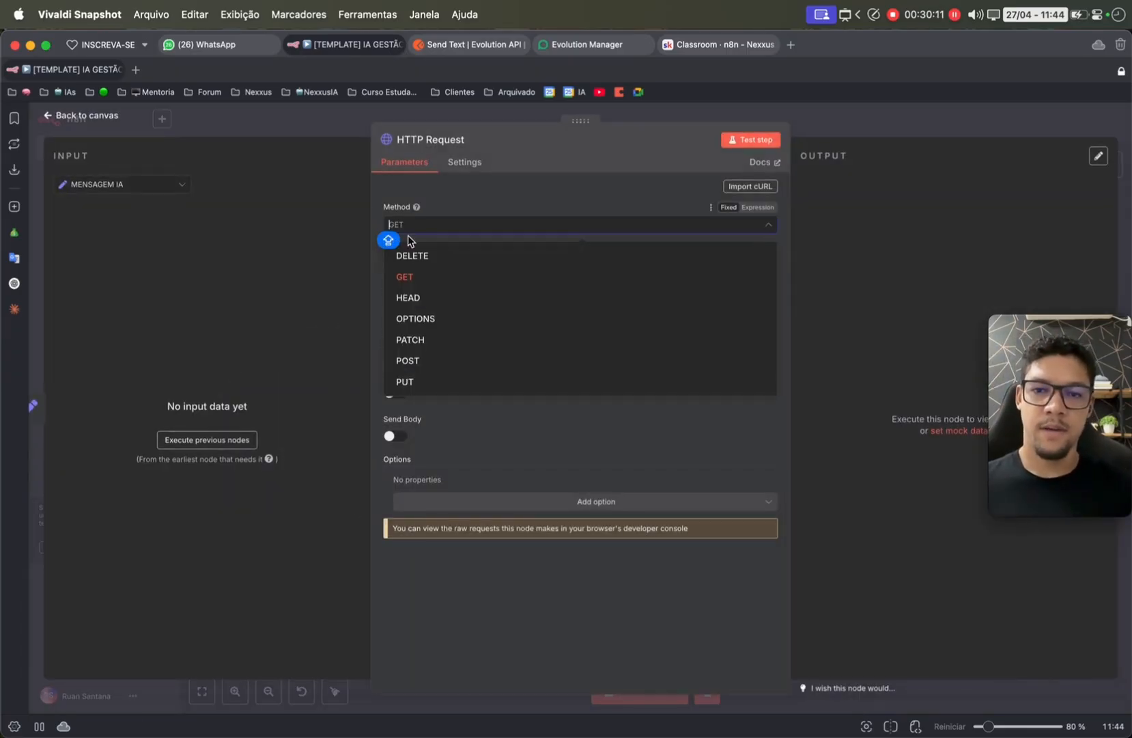
click(437, 364)
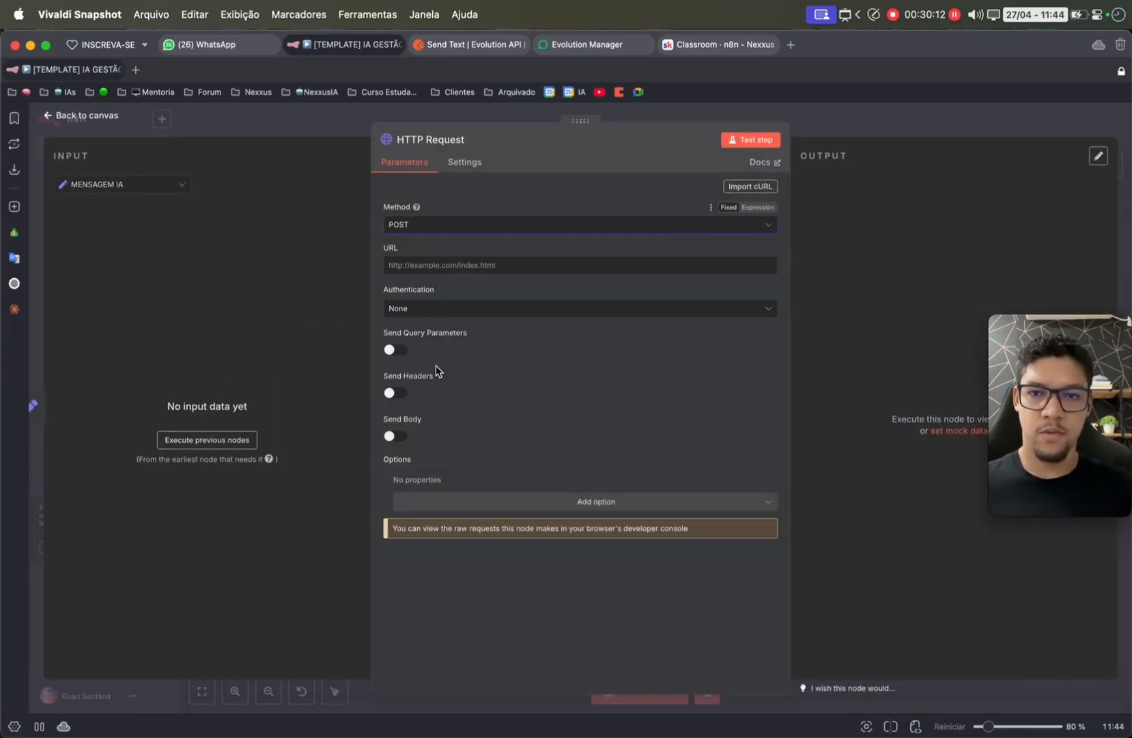
- Turn on Send Headers in the HTTP Request node after rechecking the Send Text request in Postman
click(472, 45)
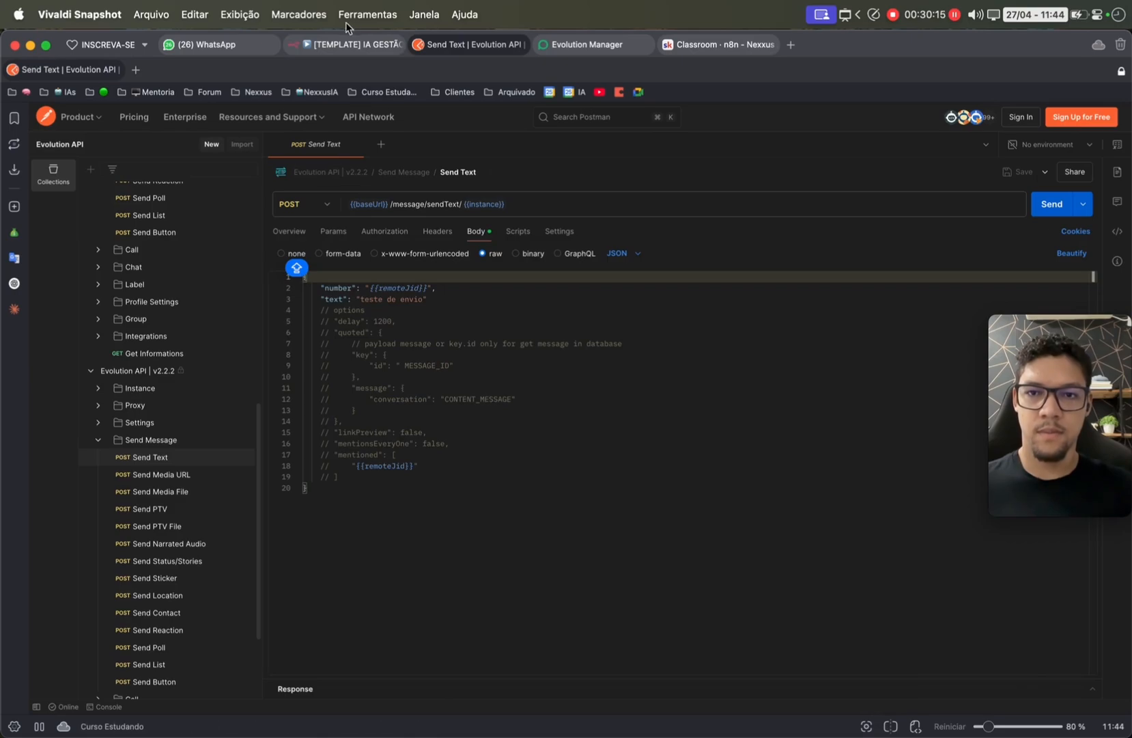
click(345, 45)
click(280, 296)
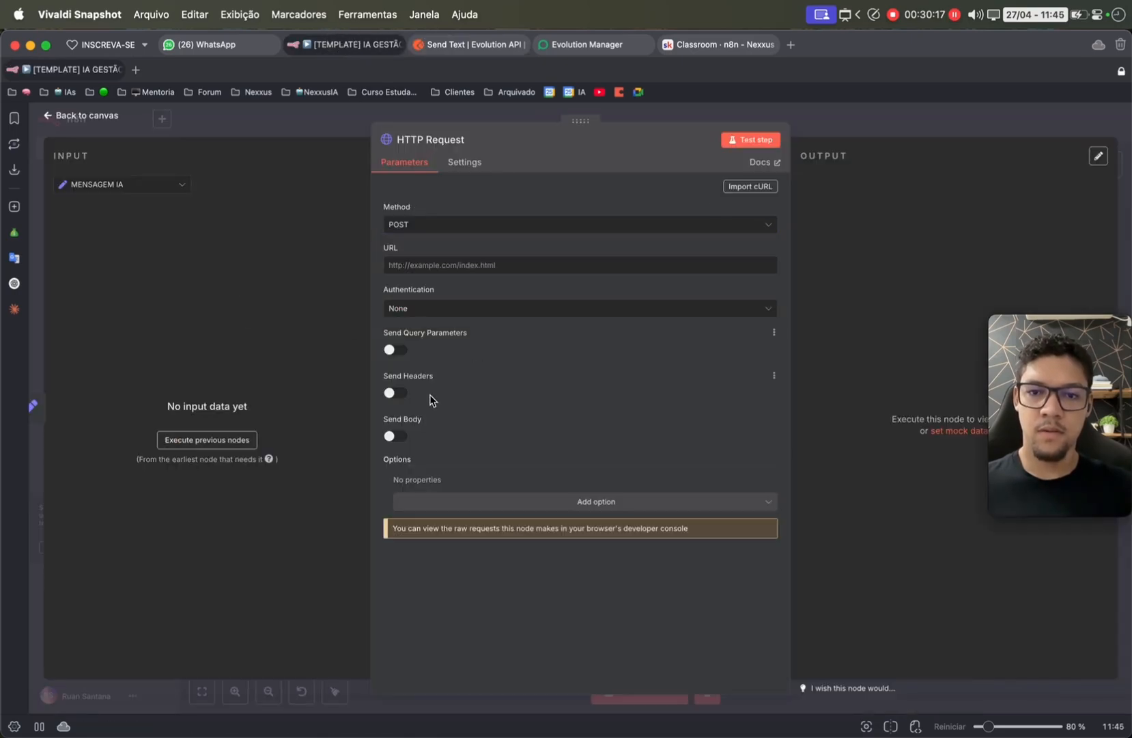
click(395, 393)
scroll(454, 423, down, 1)
click(444, 444)
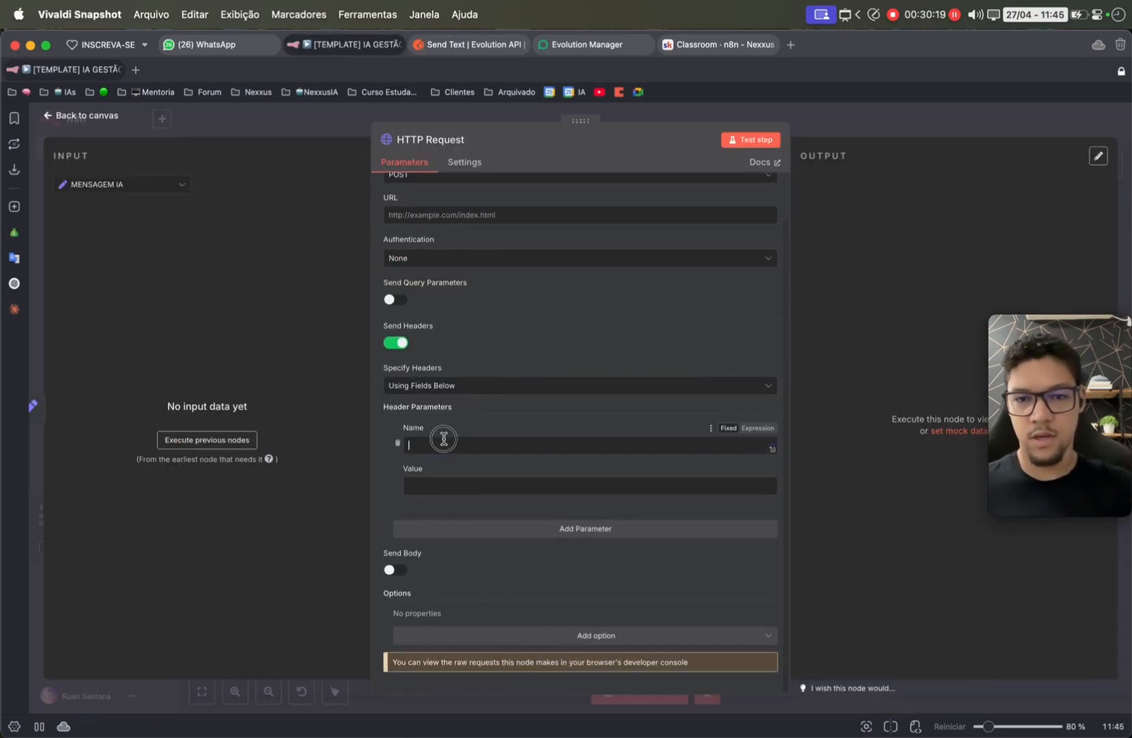
- Set the request URL to the server_url expression {{ $('DADOS - EVOLUTION').item.json.body.server_url }} from the DADOS - EVOLUTION input
scroll(485, 366, up, 1)
click(439, 263)
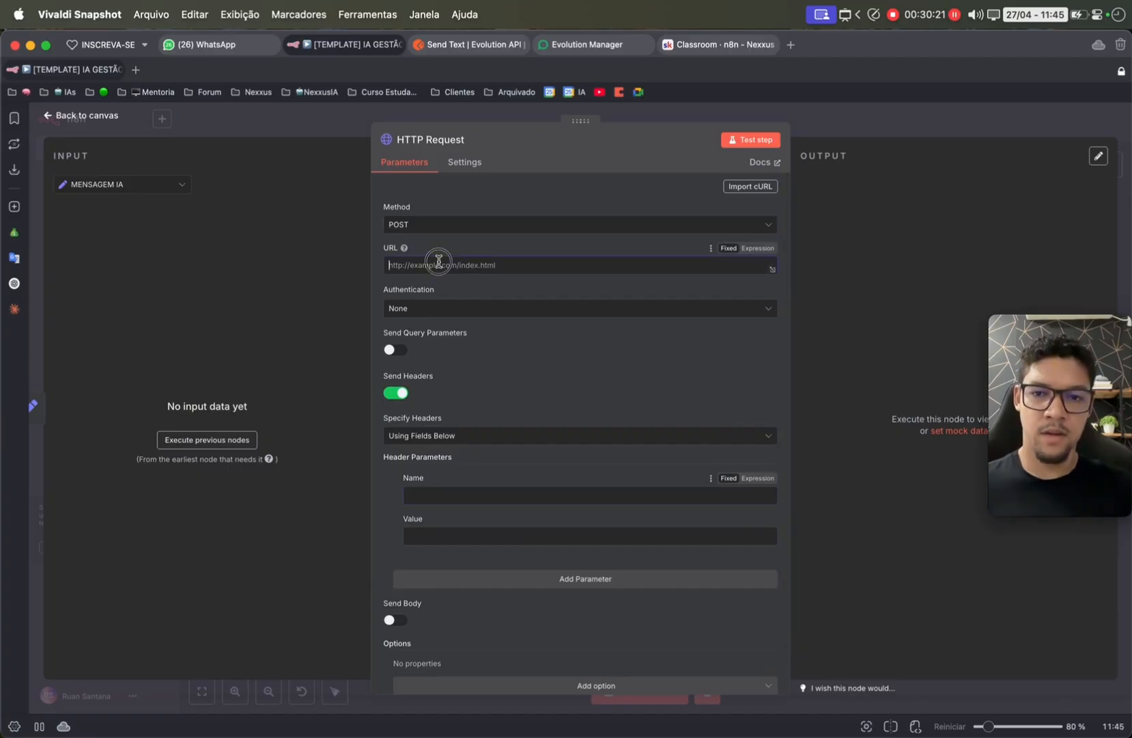
click(136, 189)
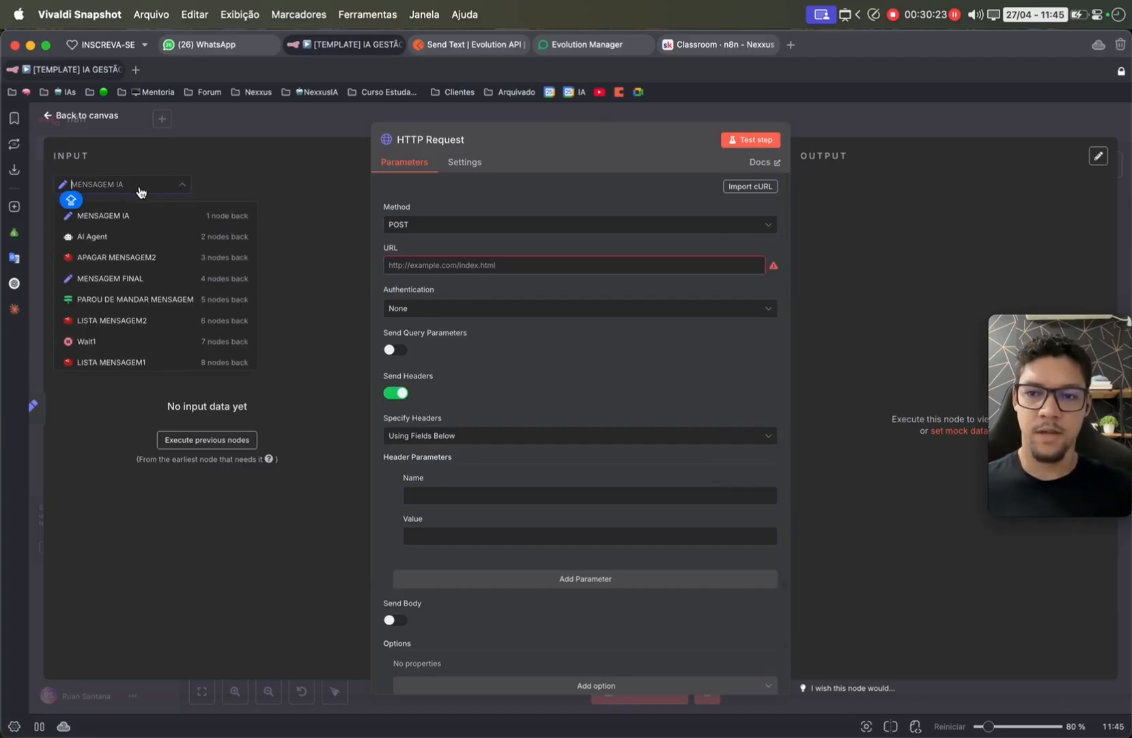
scroll(139, 331, down, 4)
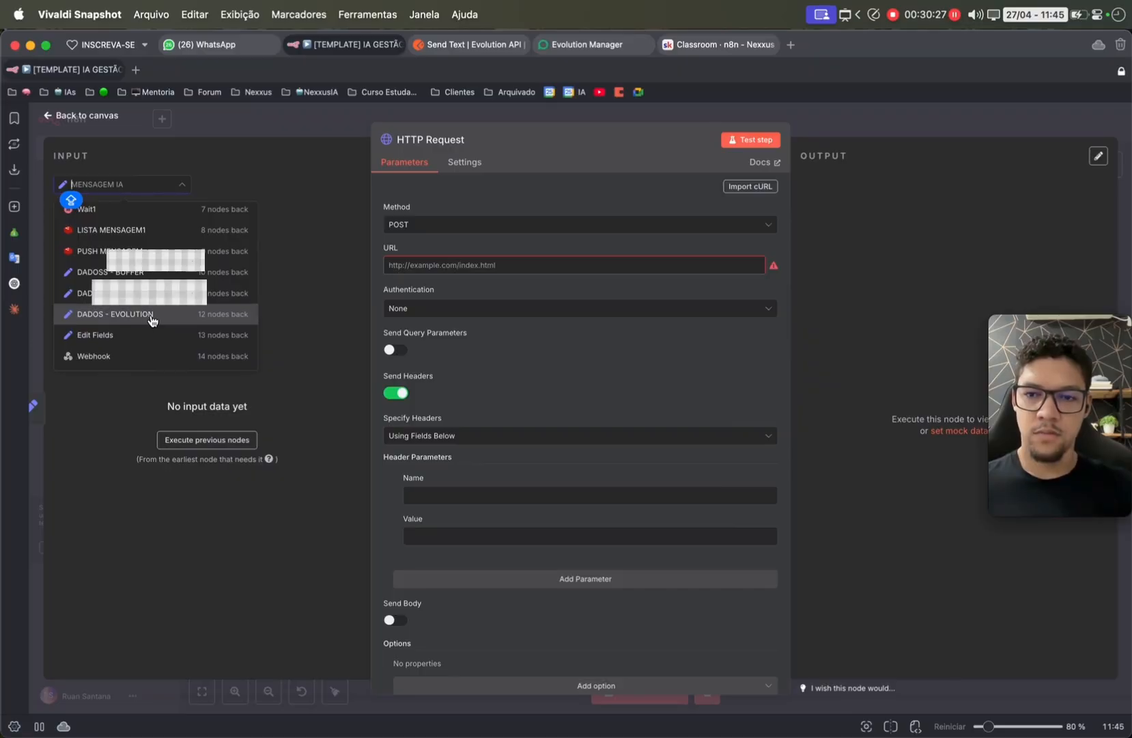
click(151, 321)
click(421, 262)
text({{ $('DADOS - EVOLUTION').item.json.body.server_url }})
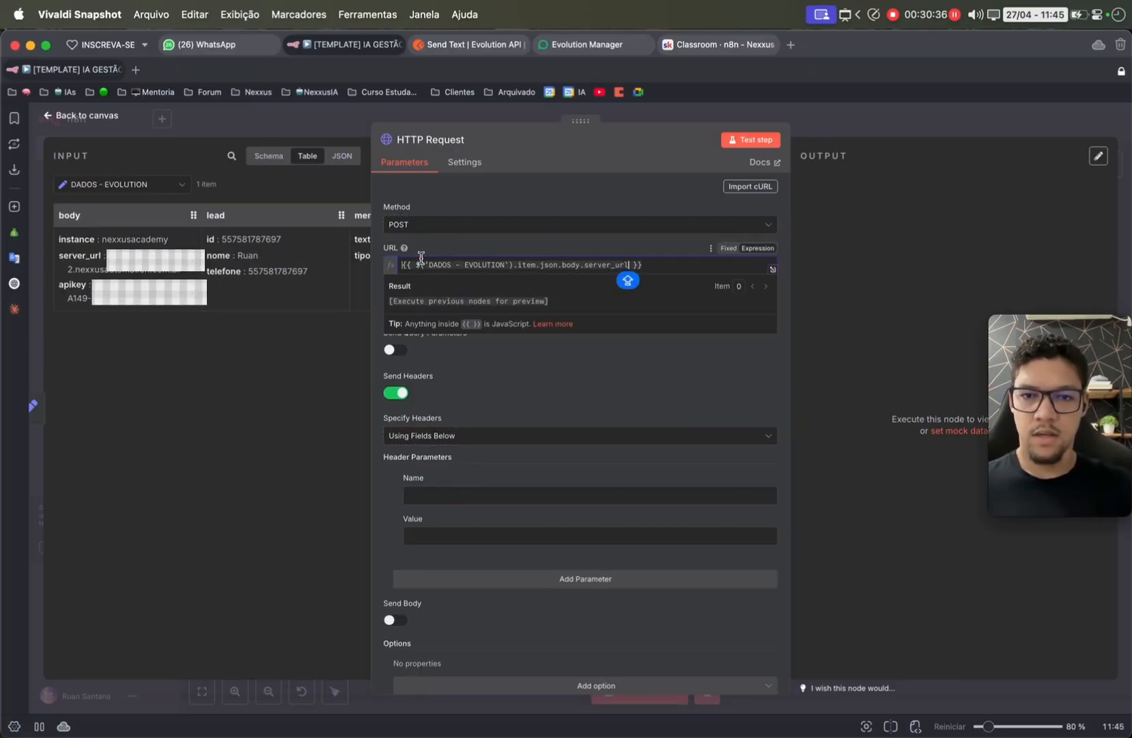
- Append Postman's /message/sendText/ path and the instance field from DADOS - EVOLUTION to the n8n request URL
click(465, 45)
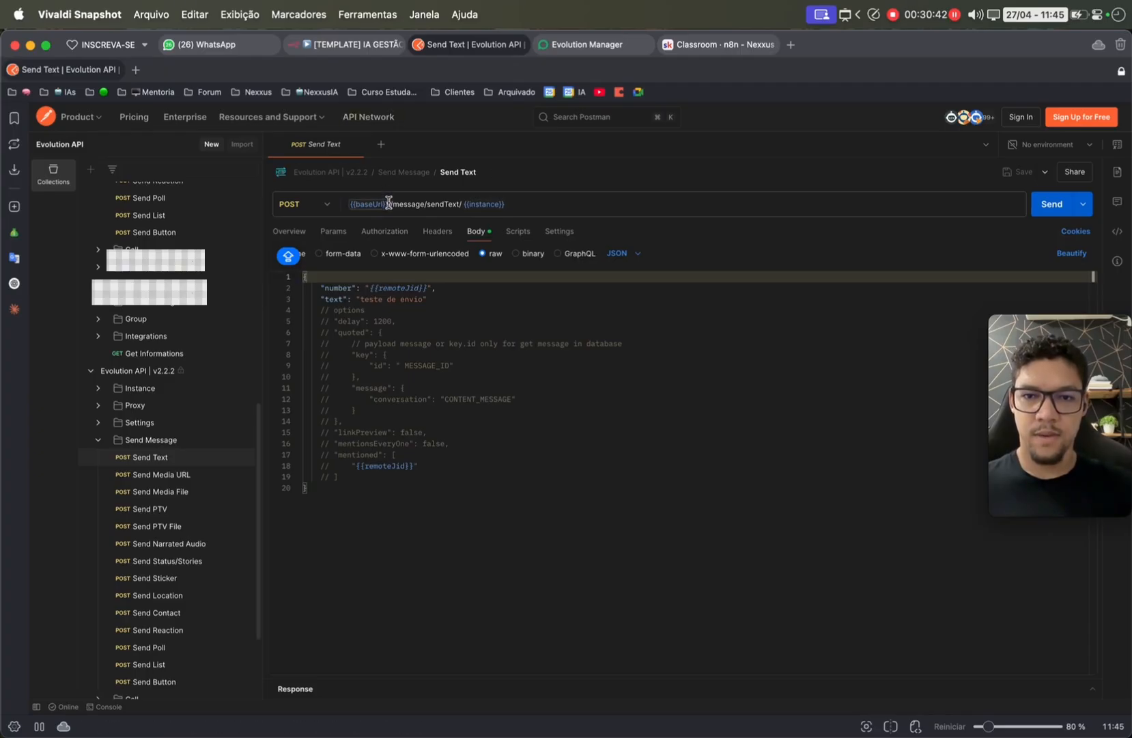
drag(390, 204, 461, 209)
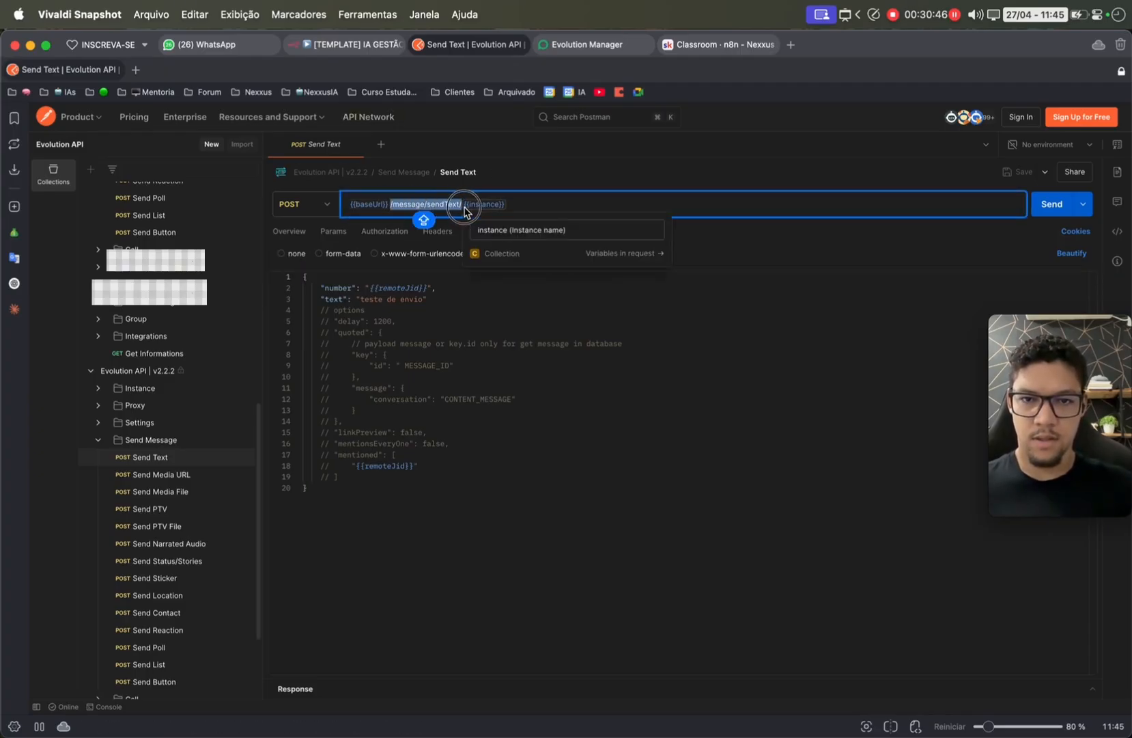
click(344, 45)
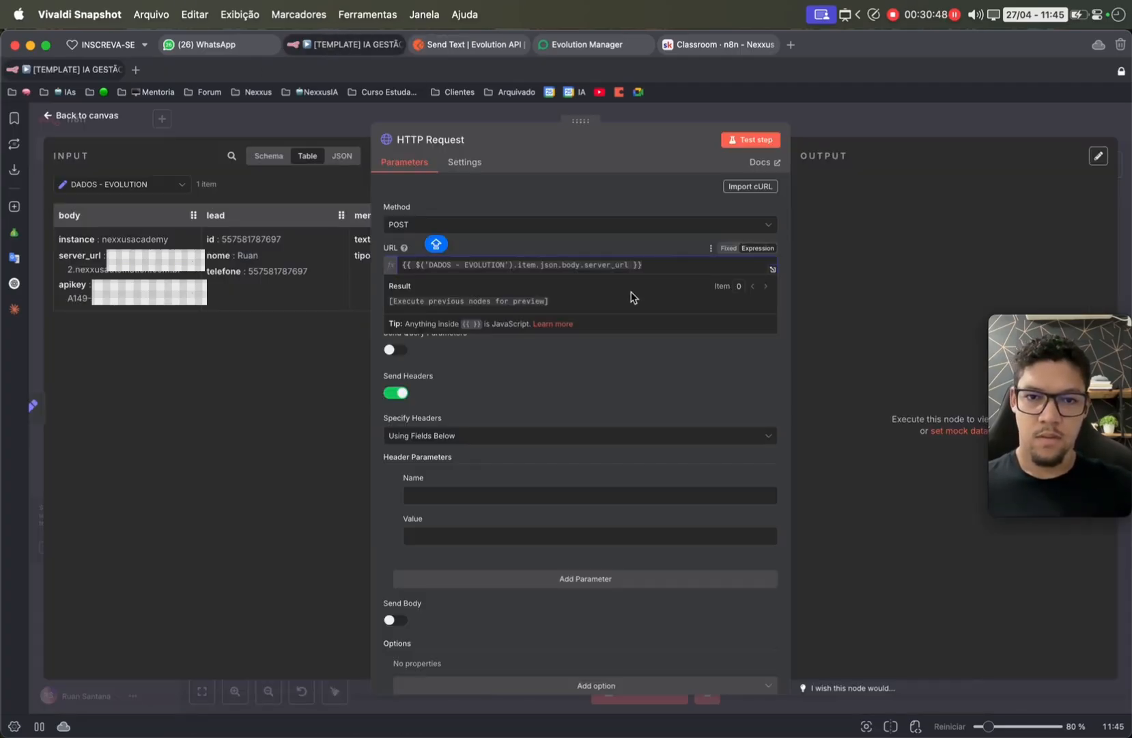
click(657, 265)
text(/message/sendText/)
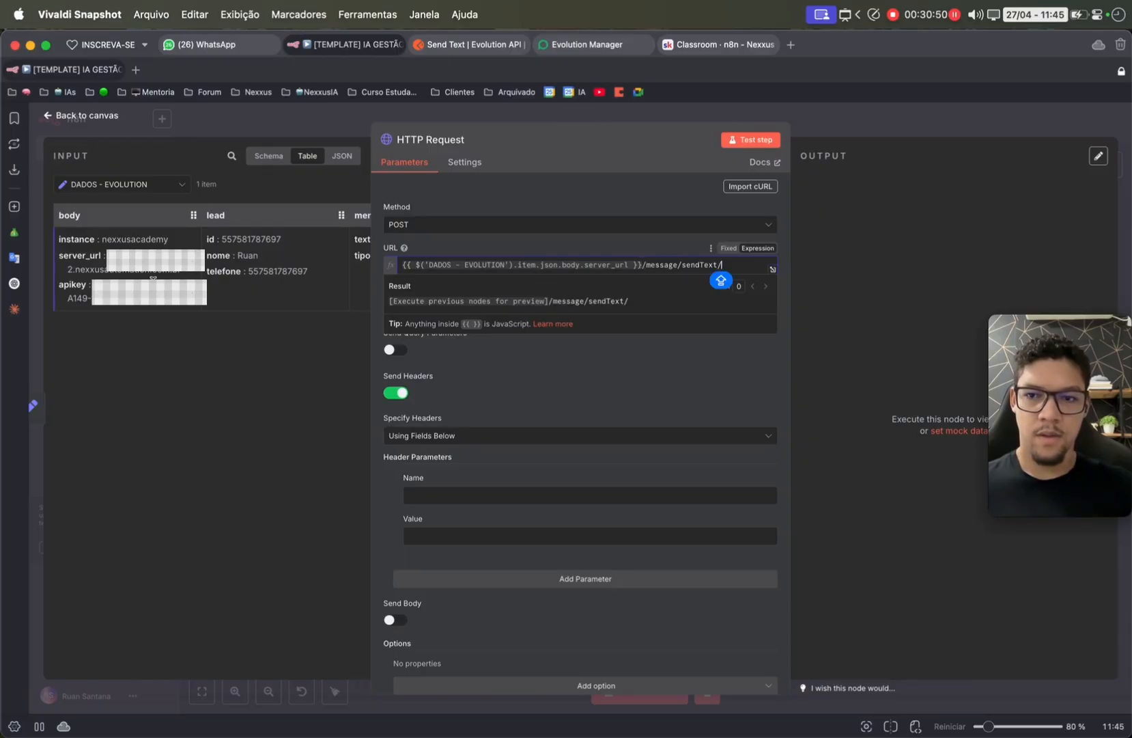
drag(77, 239, 756, 273)
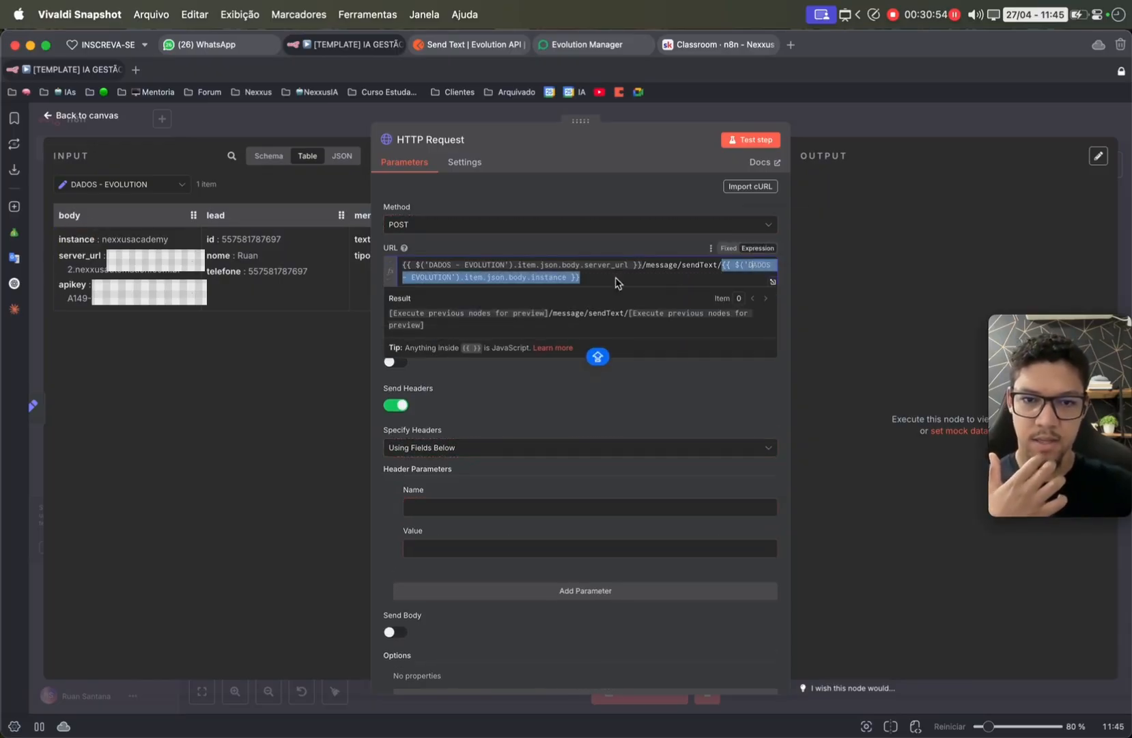
- Define a header parameter named apikey and map its value to the apikey field of DADOS - EVOLUTION
click(471, 506)
key(Caps_Lock)
text(apikey)
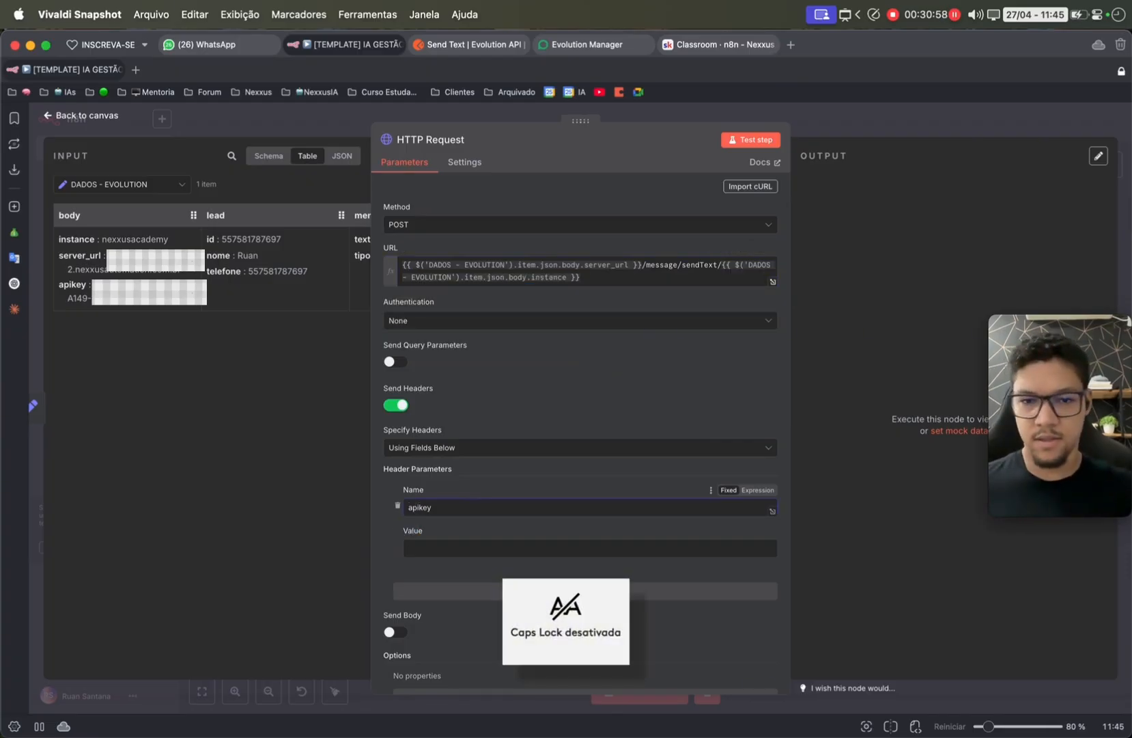
scroll(472, 510, down, 2)
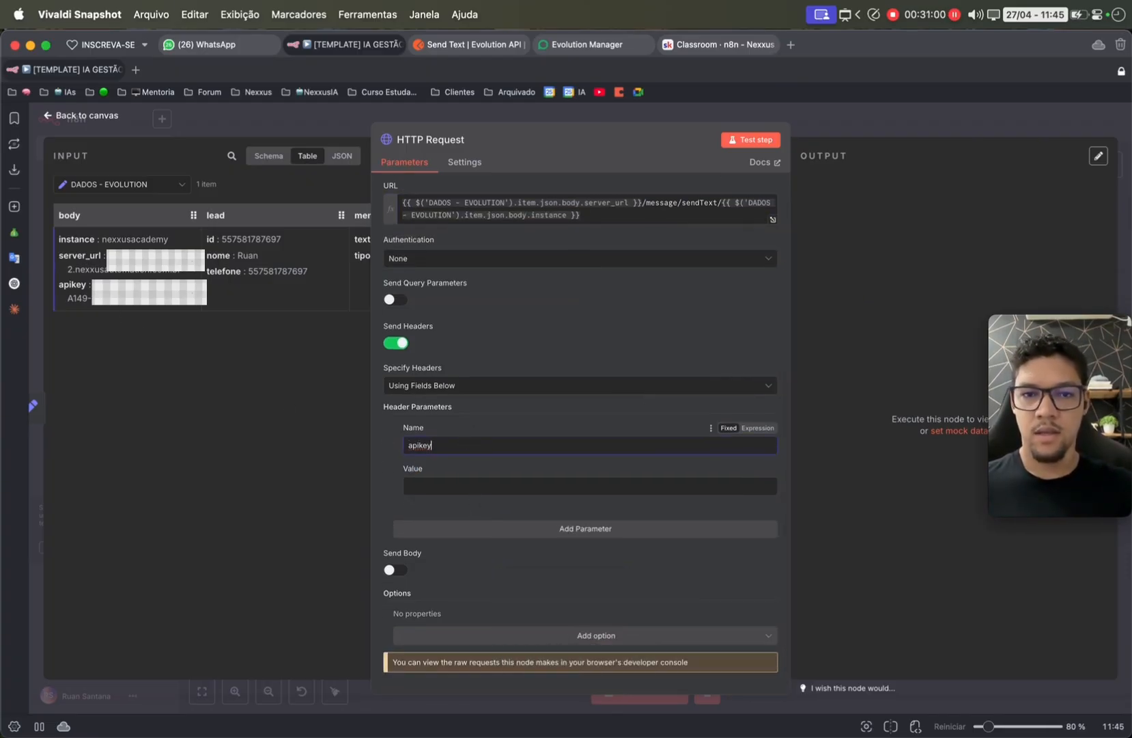
drag(75, 282, 498, 490)
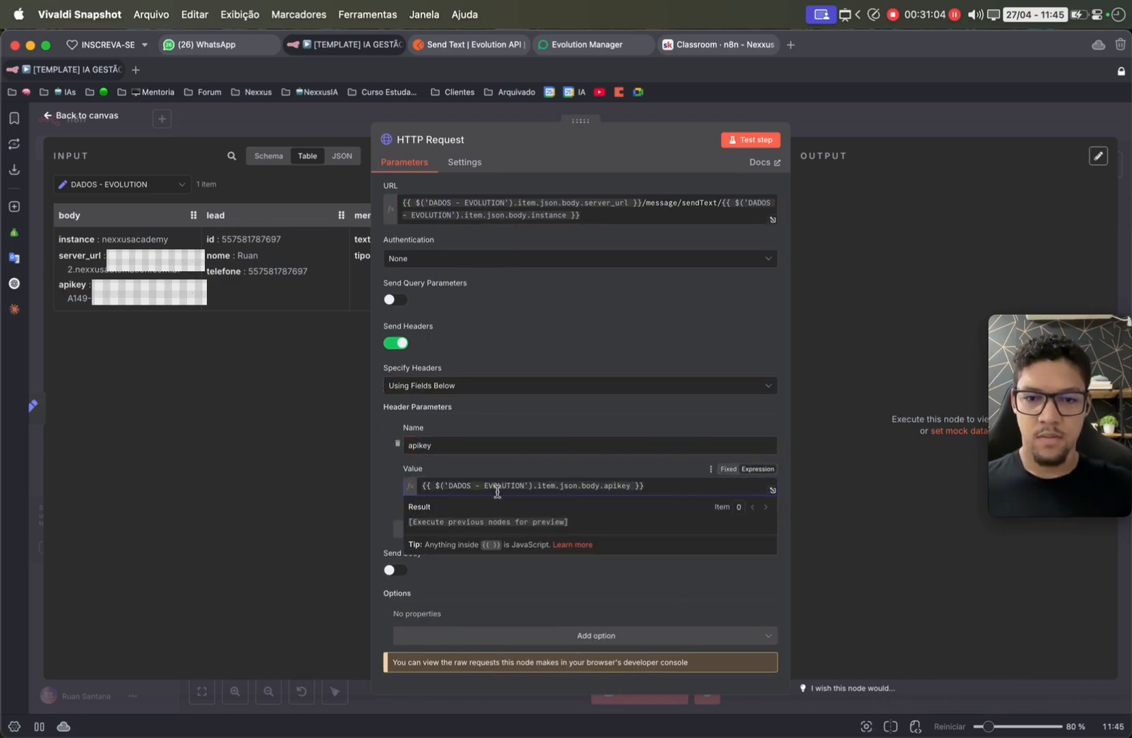
- Turn on Send Body and name the first body parameter number, copying the key from Postman's Send Text body
click(433, 598)
click(394, 570)
scroll(403, 573, down, 5)
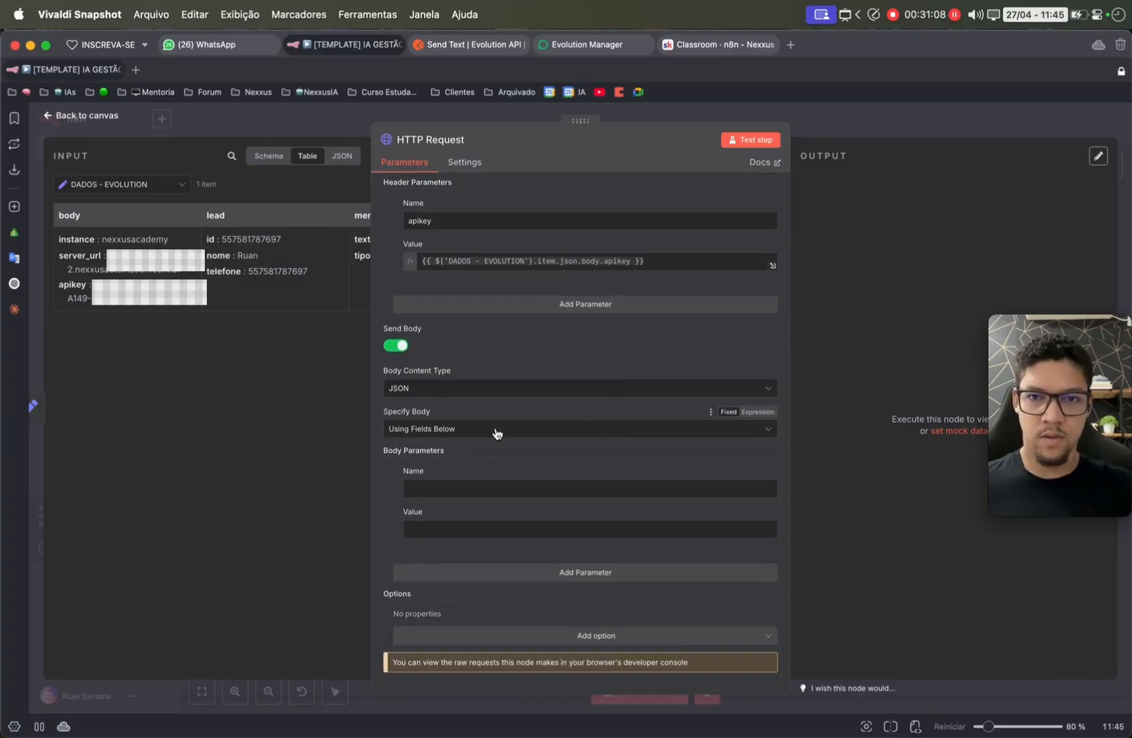
click(470, 44)
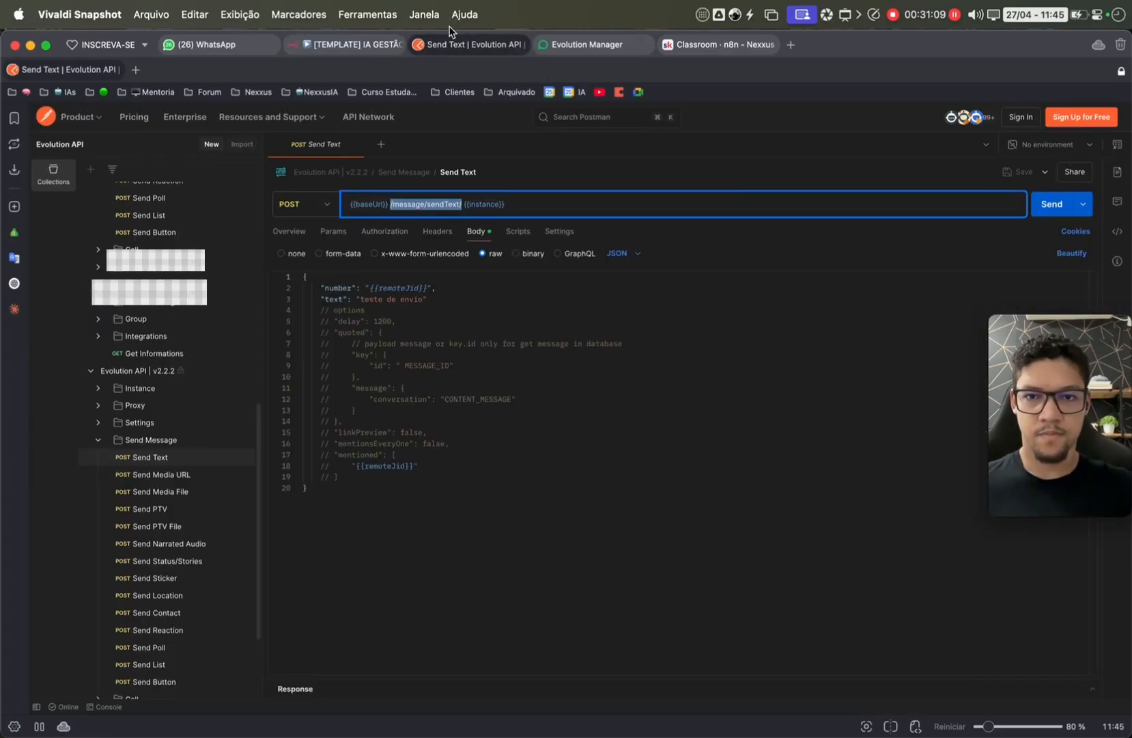
click(337, 287)
click(298, 42)
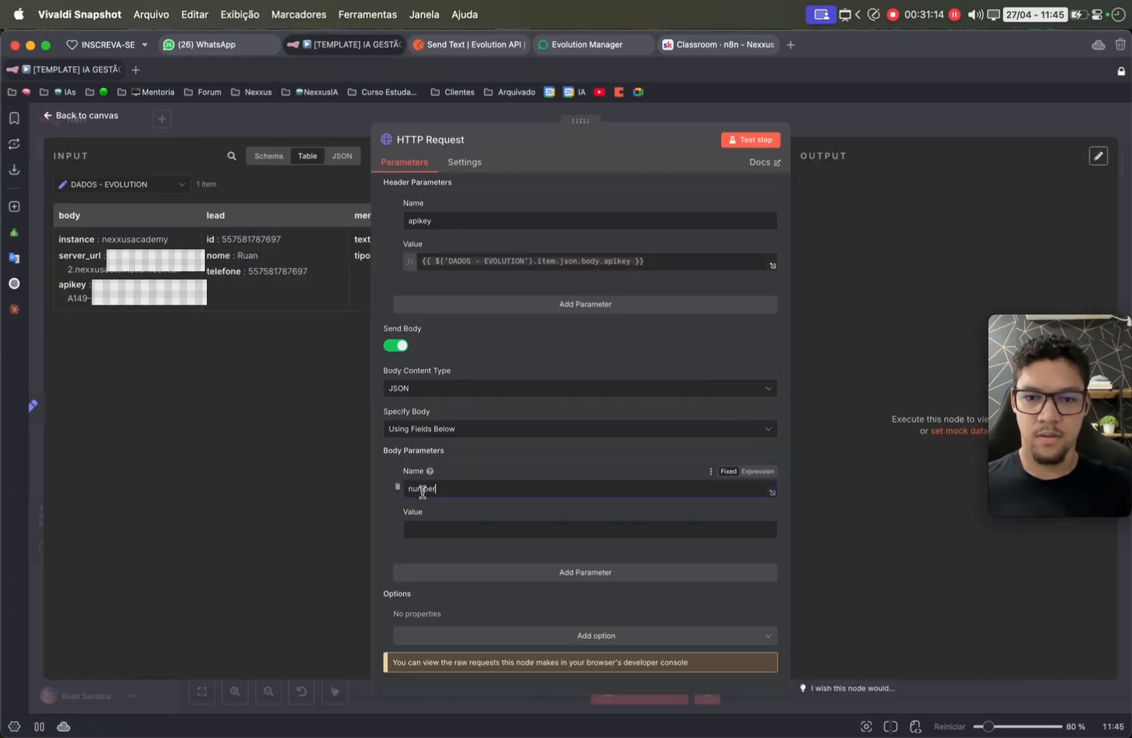
- Add a second body parameter named text, copying the key from Postman's Send Text body
click(465, 44)
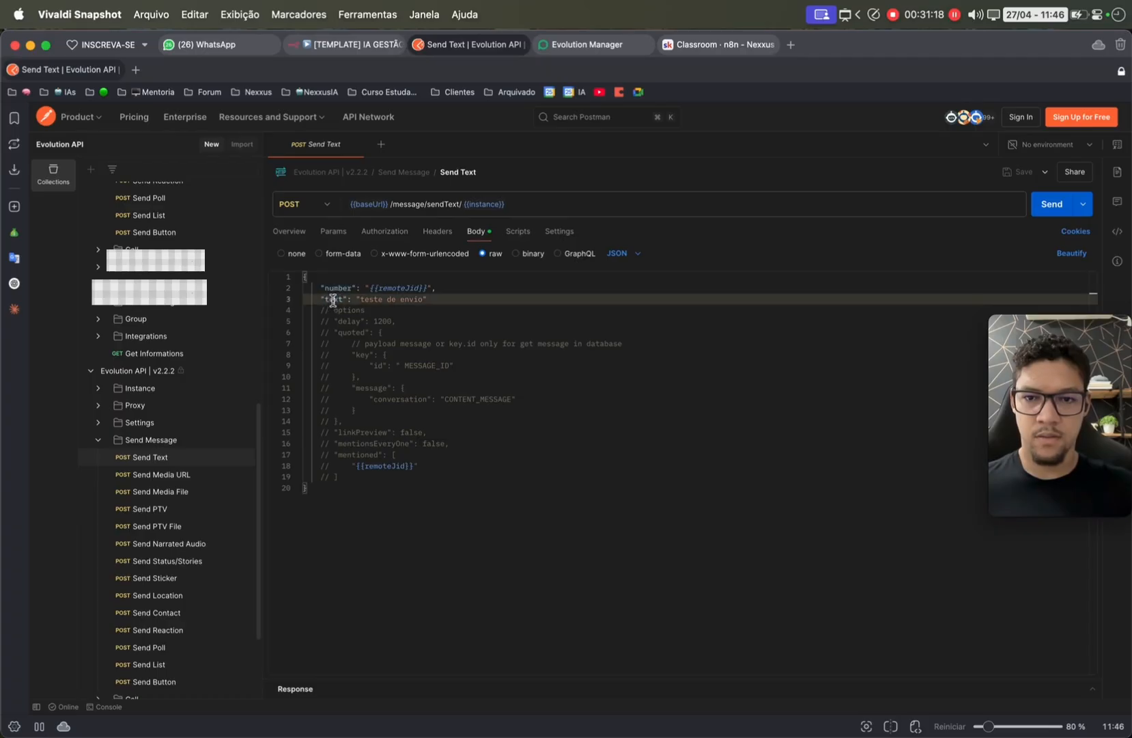
key(super+c)
click(332, 43)
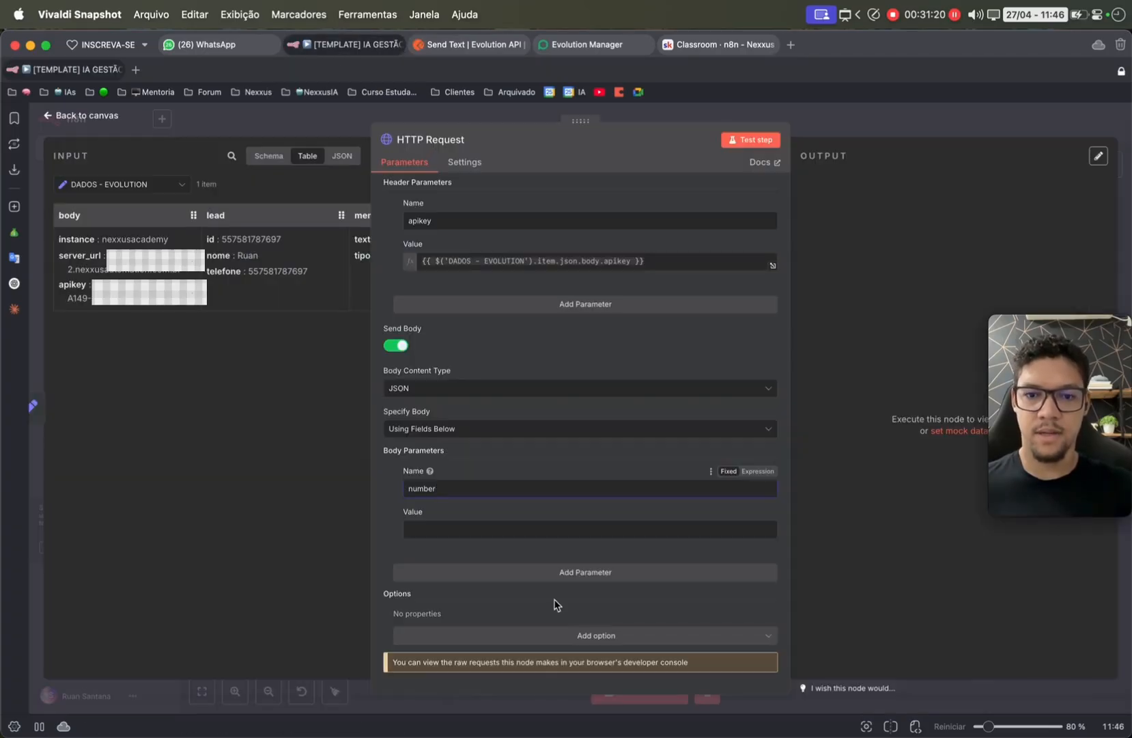
click(506, 574)
click(449, 593)
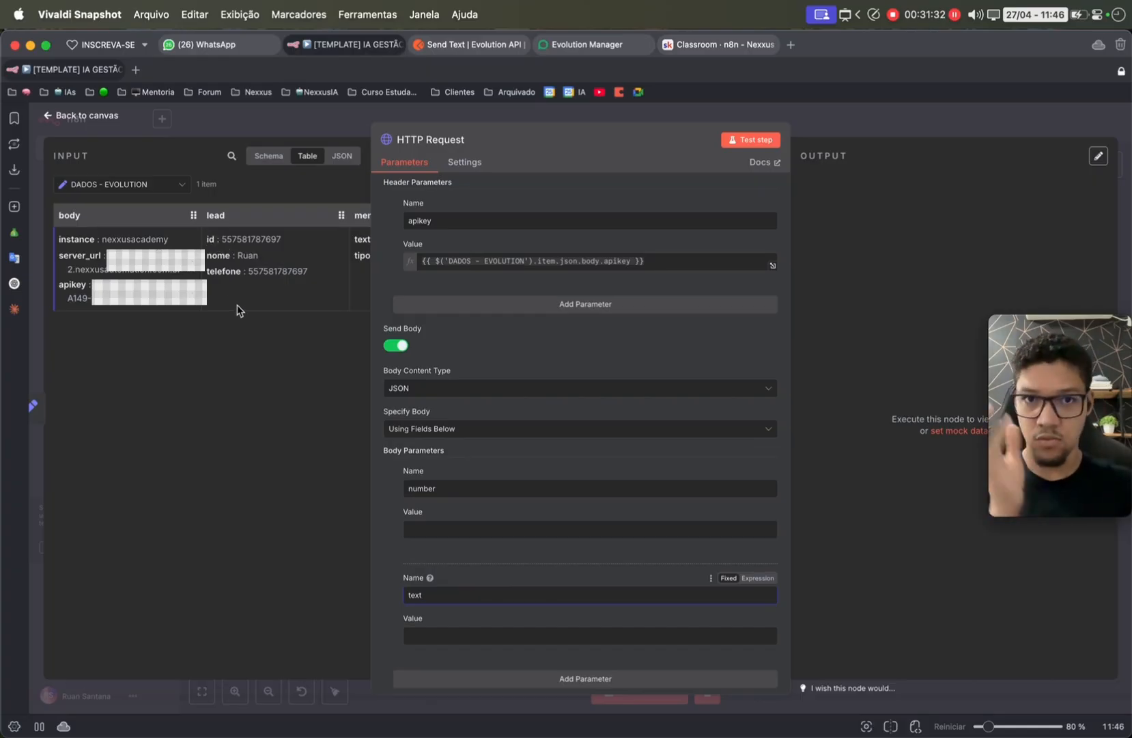
- Map number's value to the lead telefone field of DADOS - EVOLUTION and text's value to MENSAGEM IA's output, executing the previous nodes for its data
drag(224, 272, 455, 529)
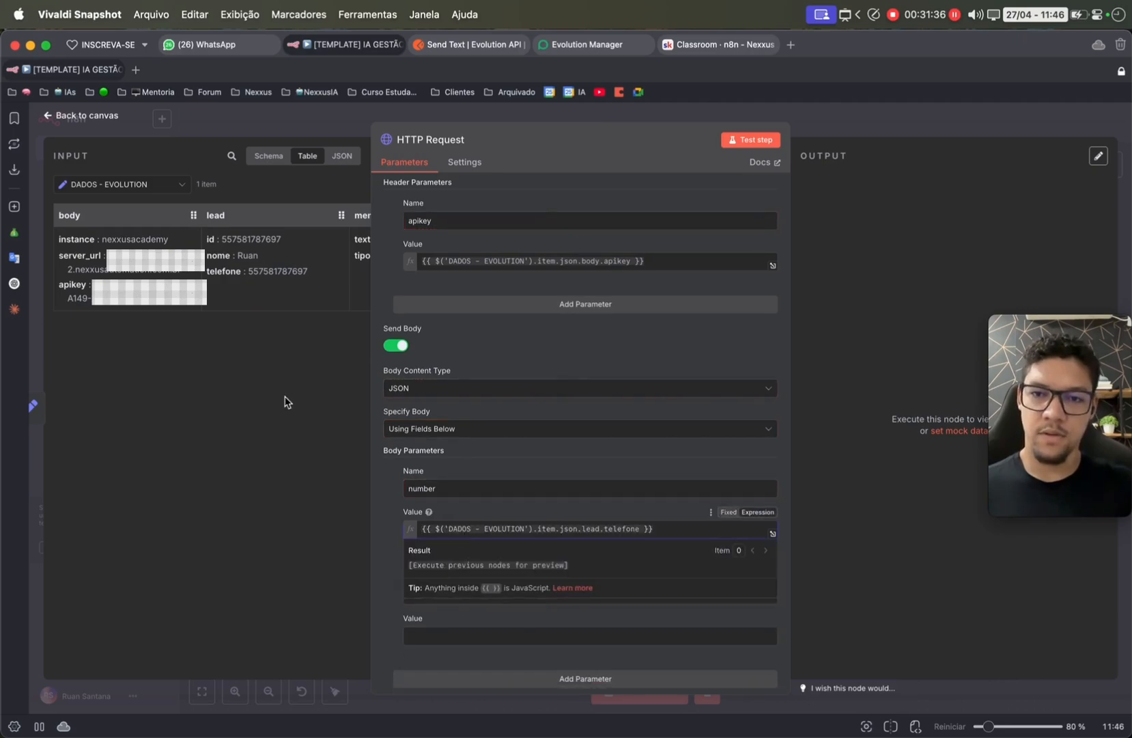
click(140, 185)
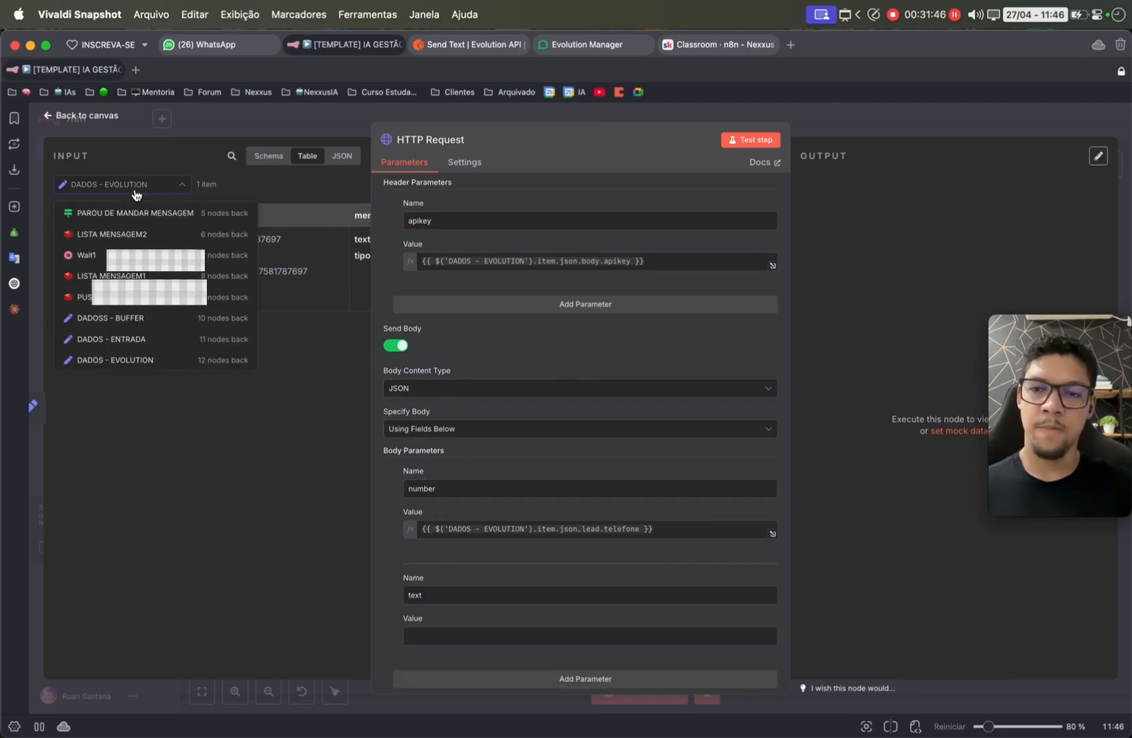
scroll(113, 226, up, 5)
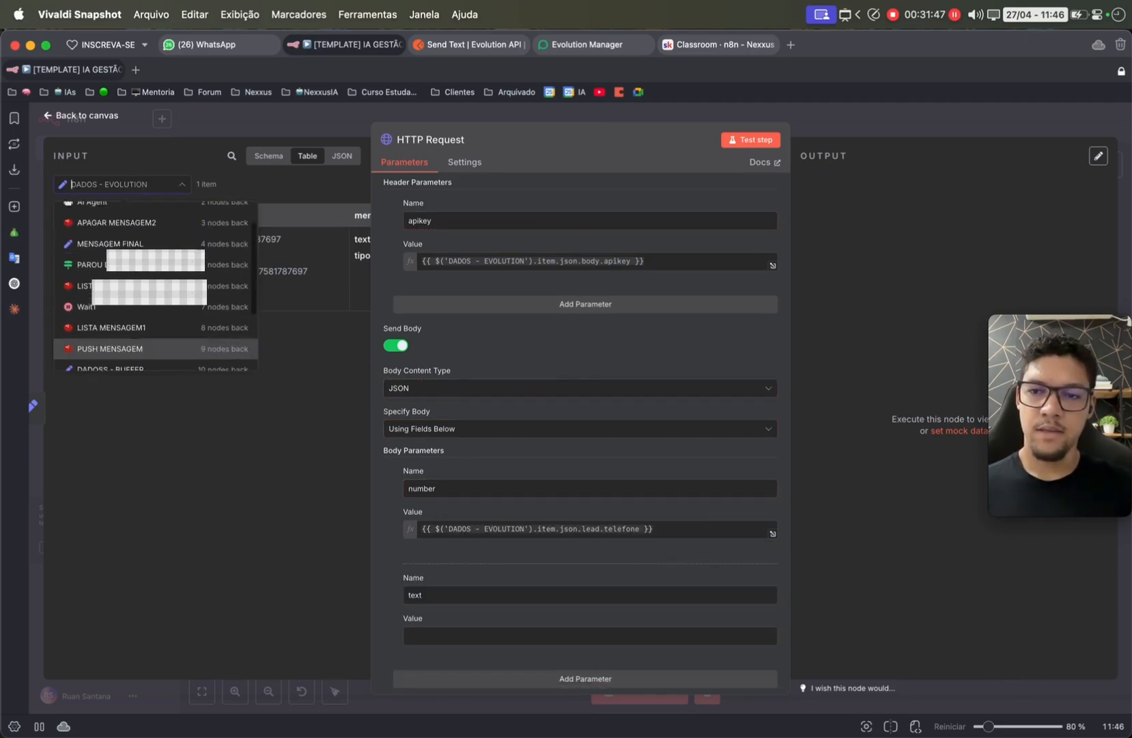
click(107, 217)
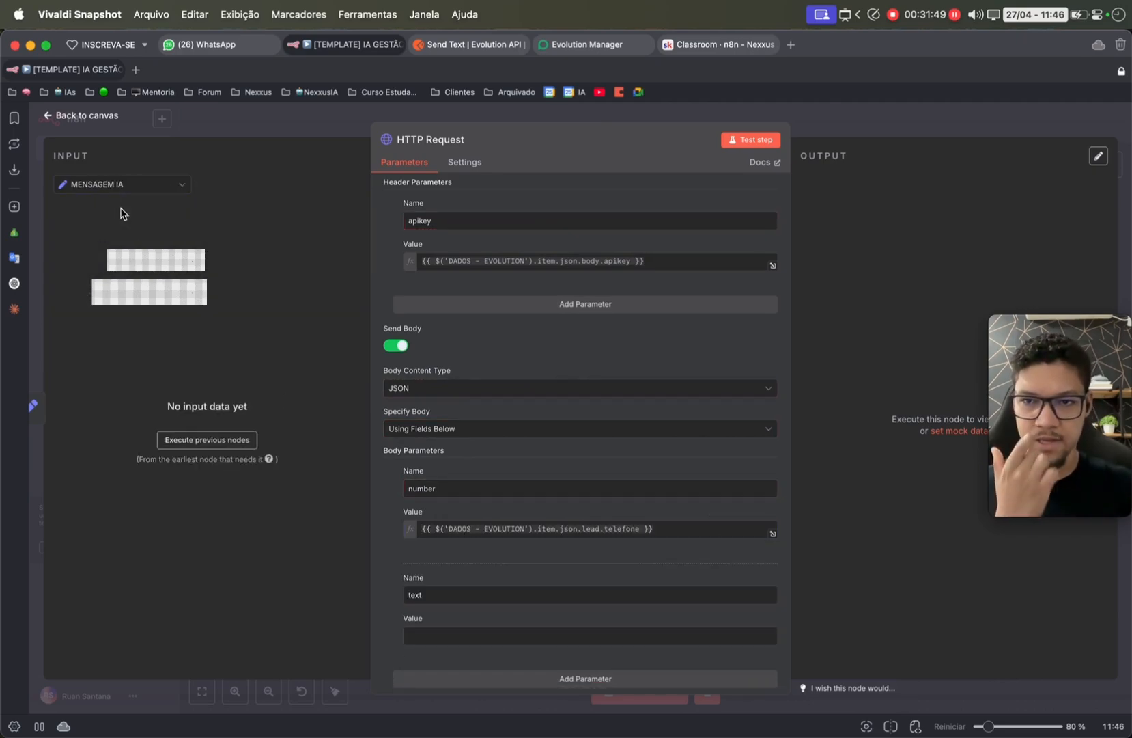
click(192, 439)
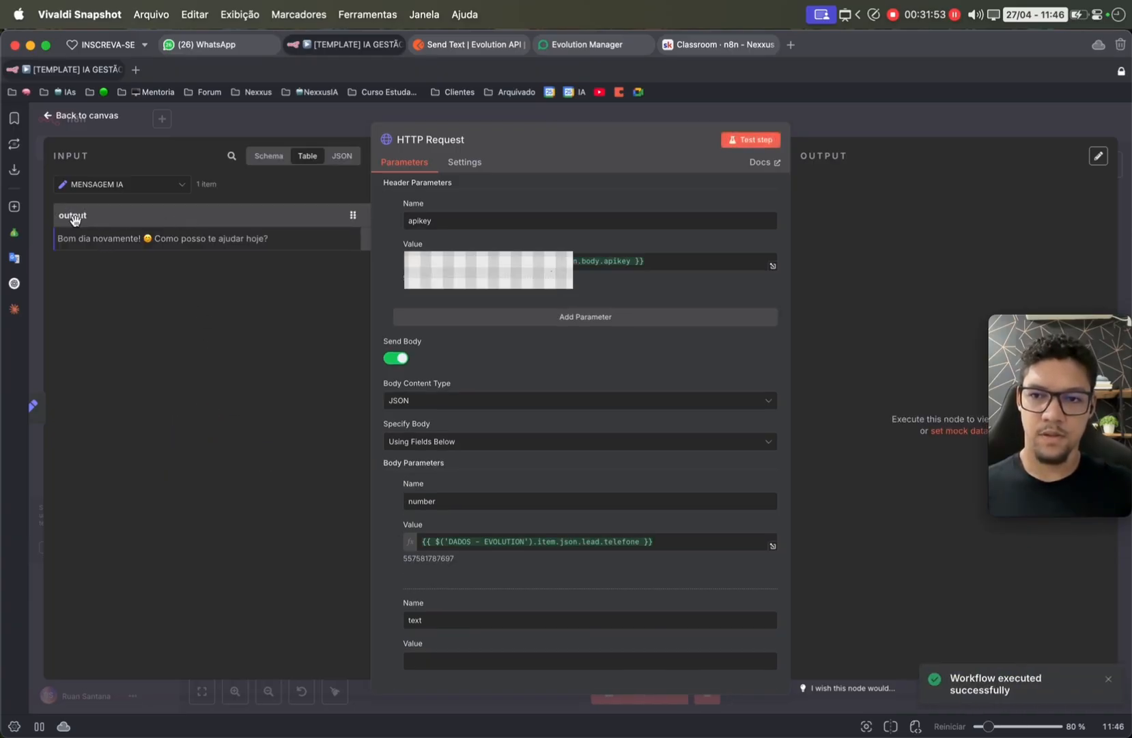
drag(73, 218, 508, 663)
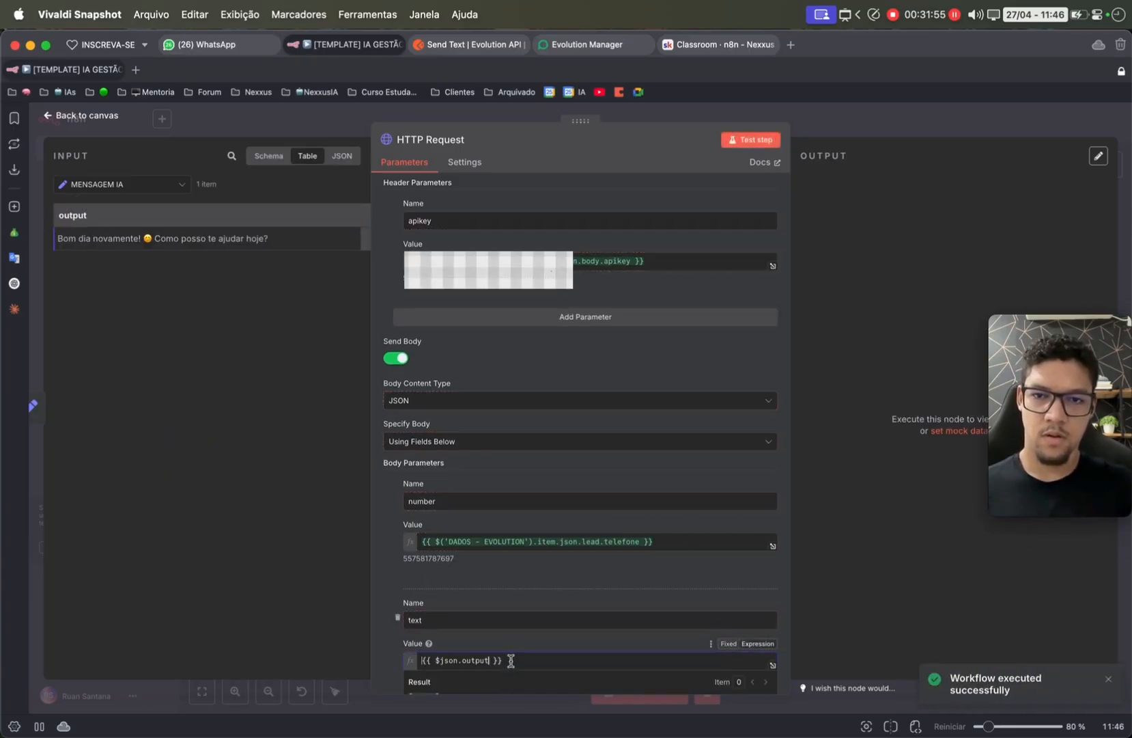
- Rename the HTTP Request node as ENVIAR MENSAGEM
click(430, 140)
key(Caps_Lock)
text(ENVIAR MENSAGEM)
key(Return)
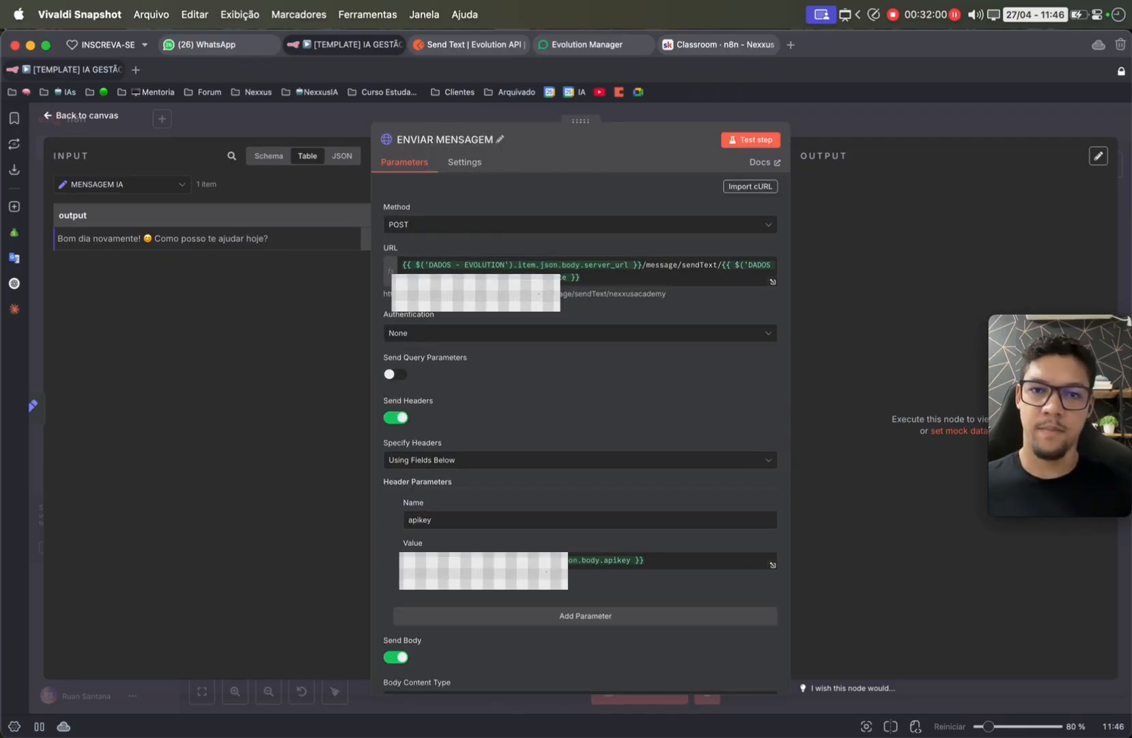
- Test the ENVIAR MENSAGEM node, inspect its output, and check the delivered message in the WhatsApp chat
click(745, 143)
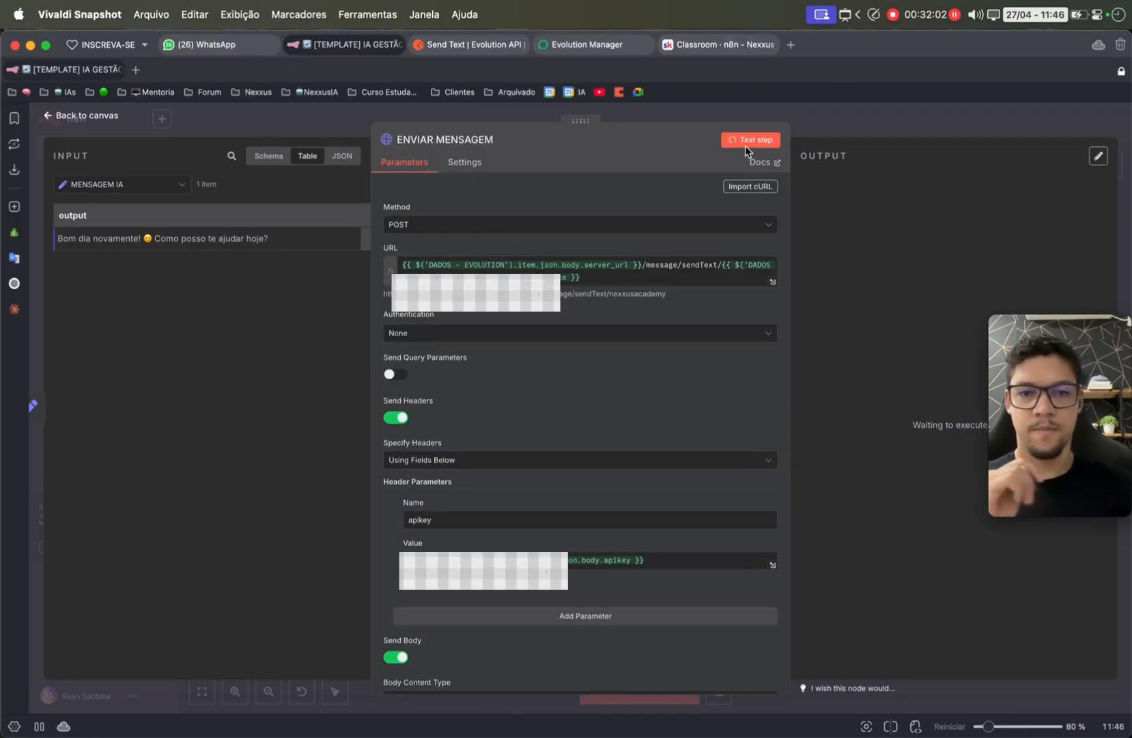
scroll(886, 321, right, 5)
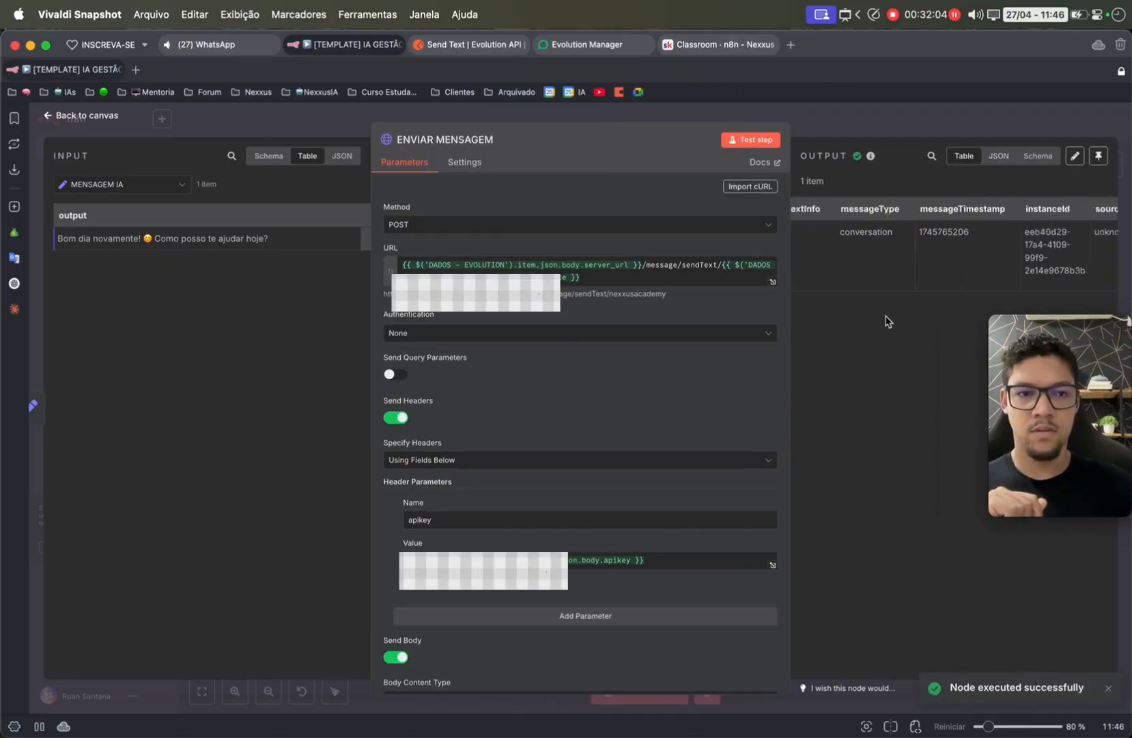
scroll(886, 321, left, 5)
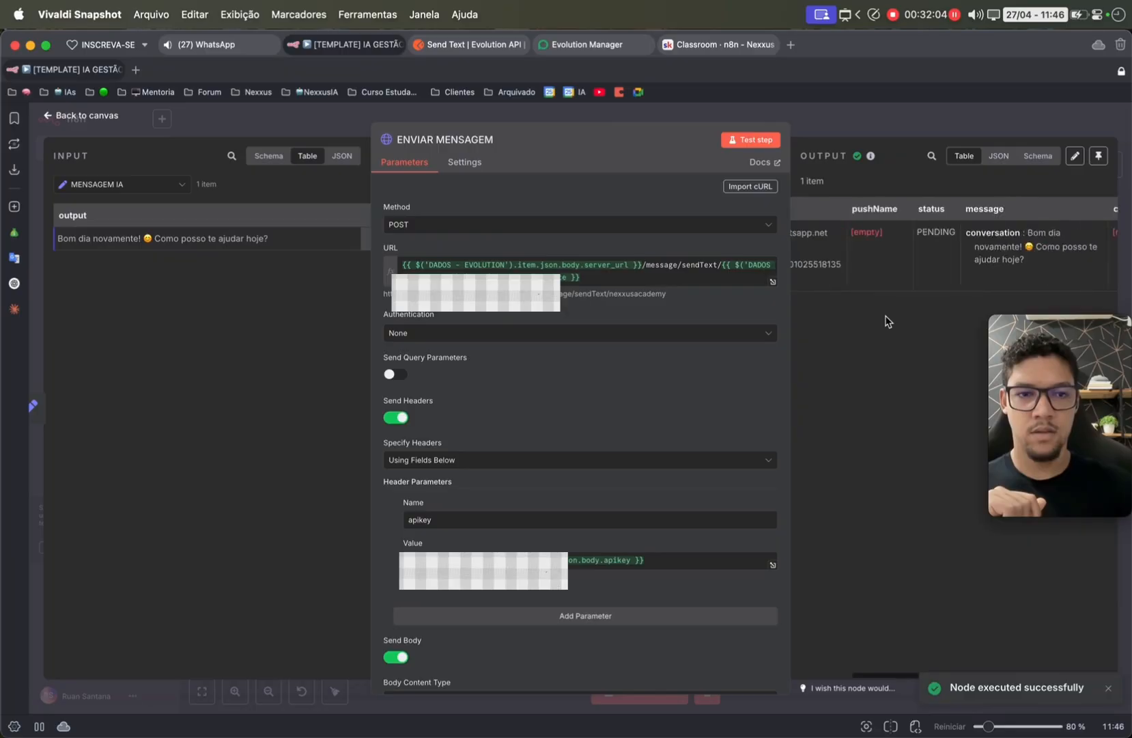
click(208, 47)
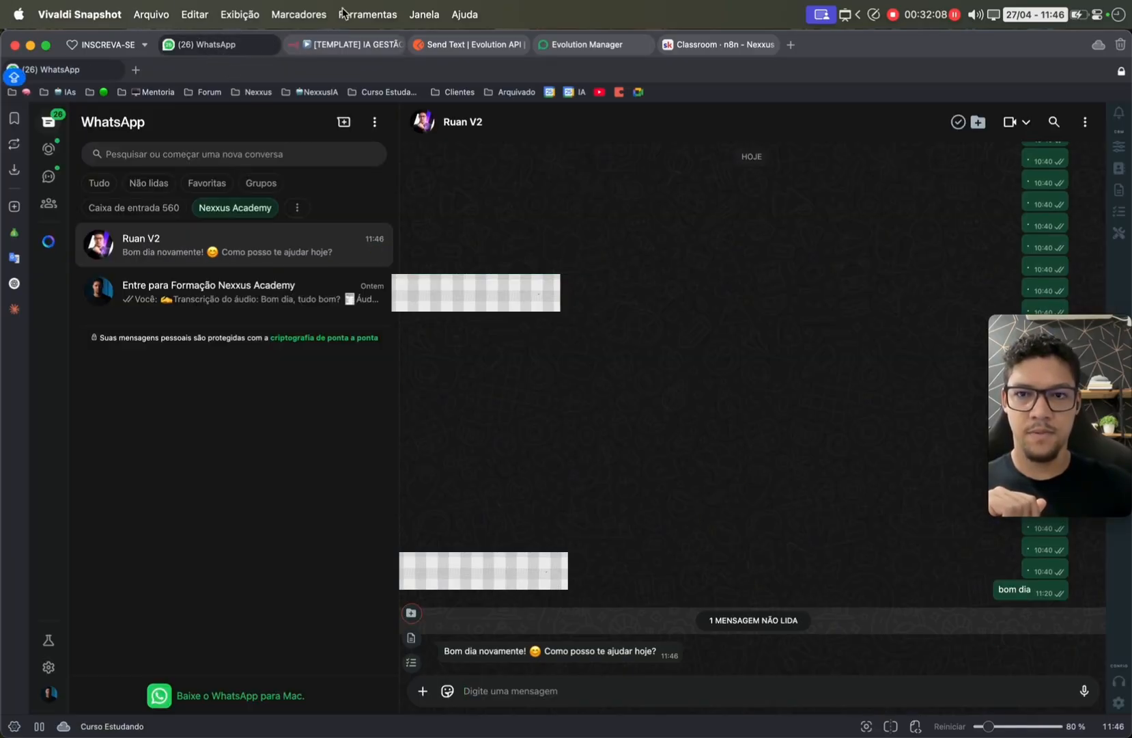
- Return to the n8n workflow, close the ENVIAR MENSAGEM node, and save the workflow
click(352, 44)
key(Escape)
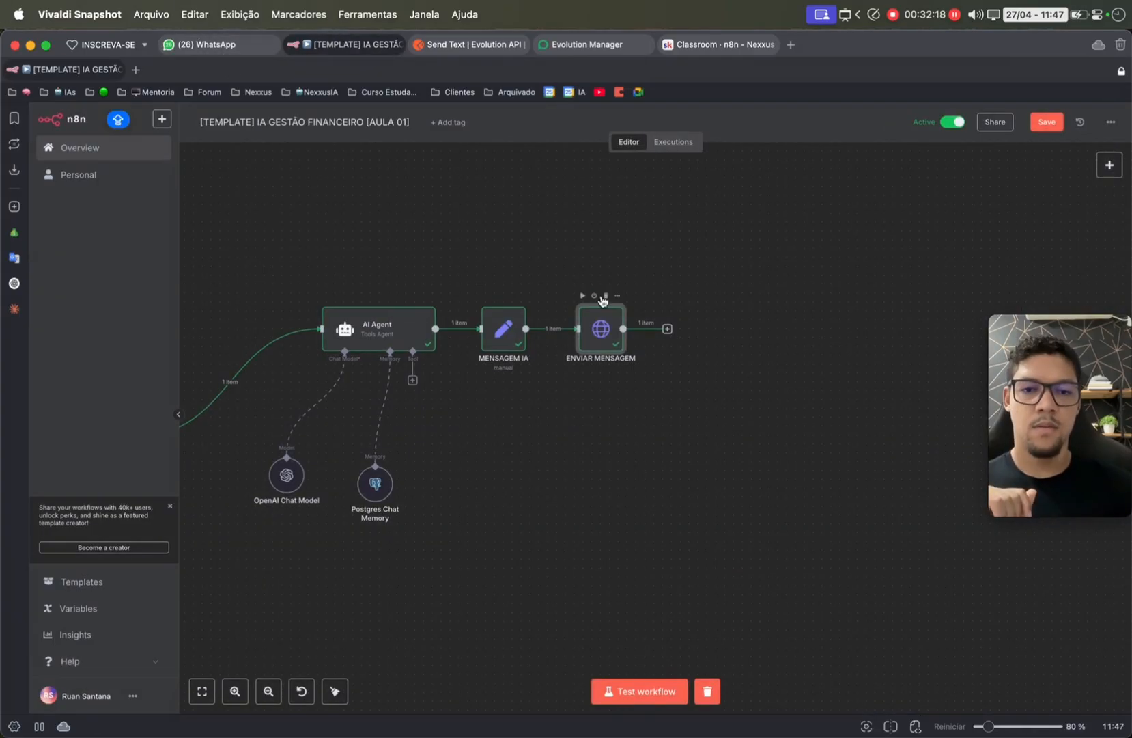
click(1047, 121)
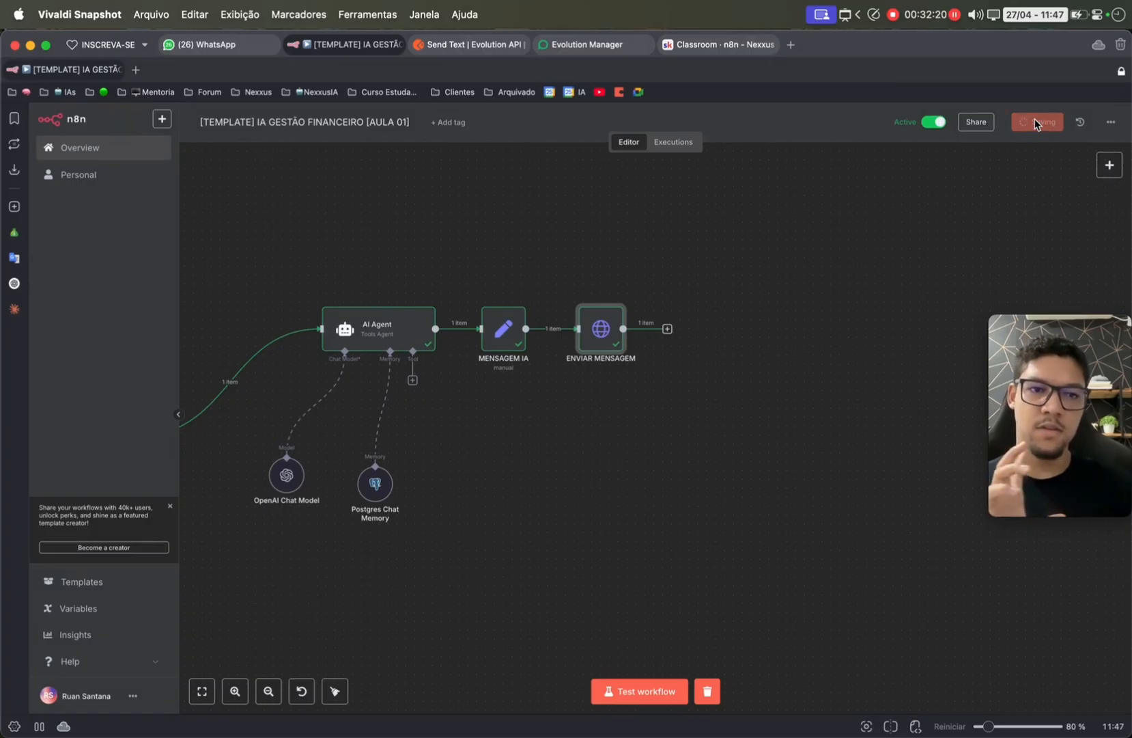
- Switch to WhatsApp and ask the assistant "qual o seu nome?" followed by "como voce pode me ajudar?"
click(225, 45)
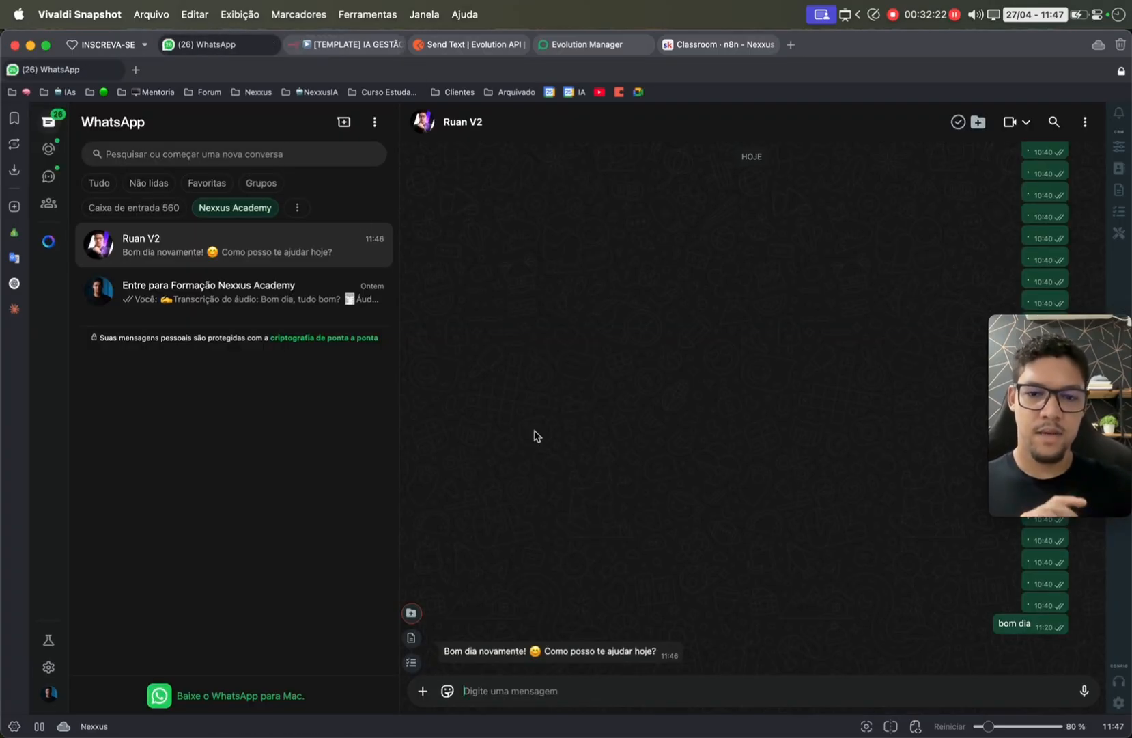
key(super+v)
key(Return)
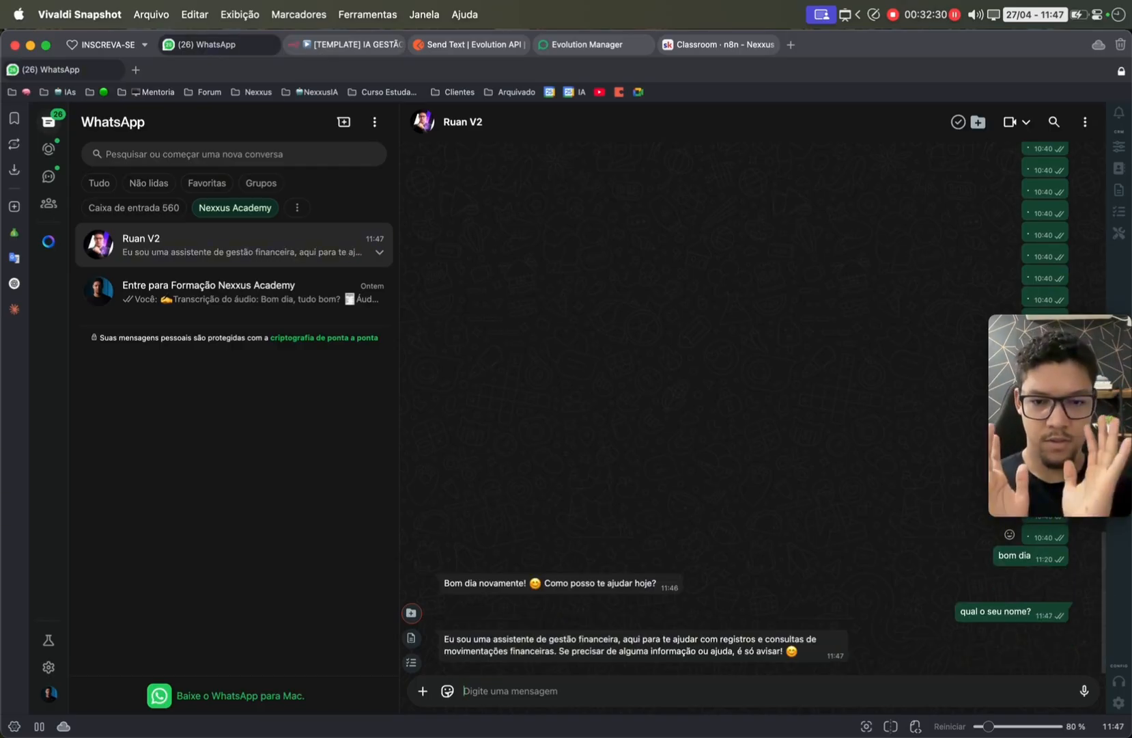
text(como voce pode me ajud)
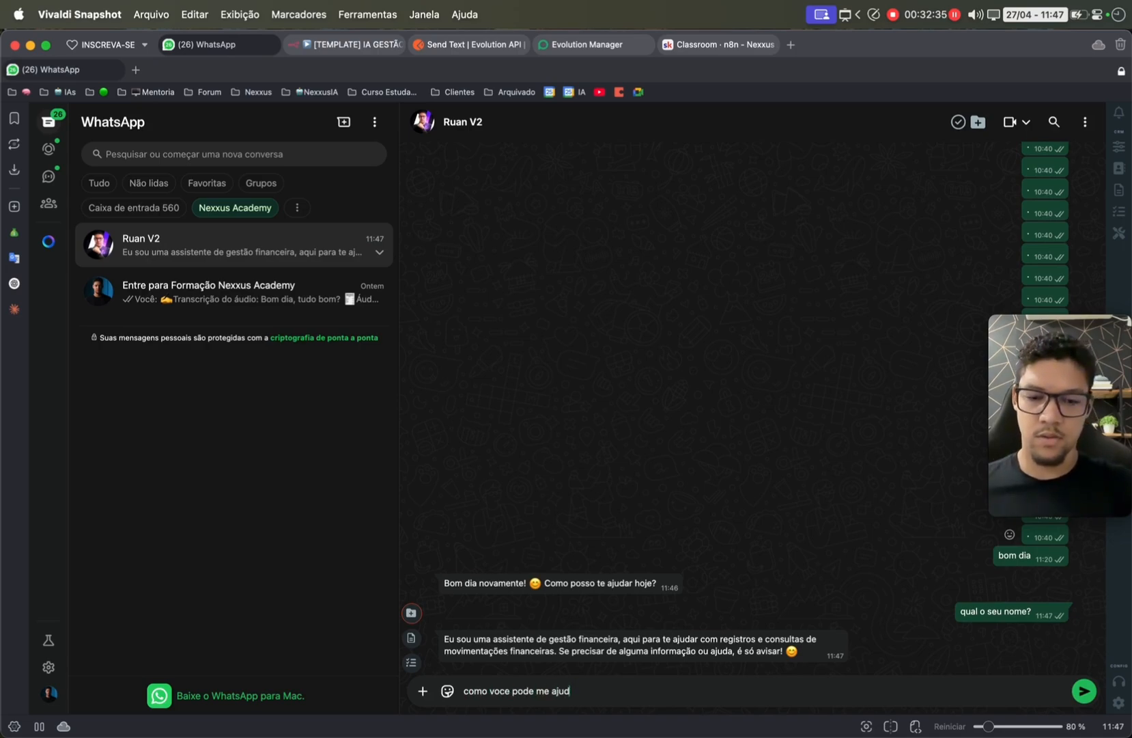
text(ar?)
key(Return)
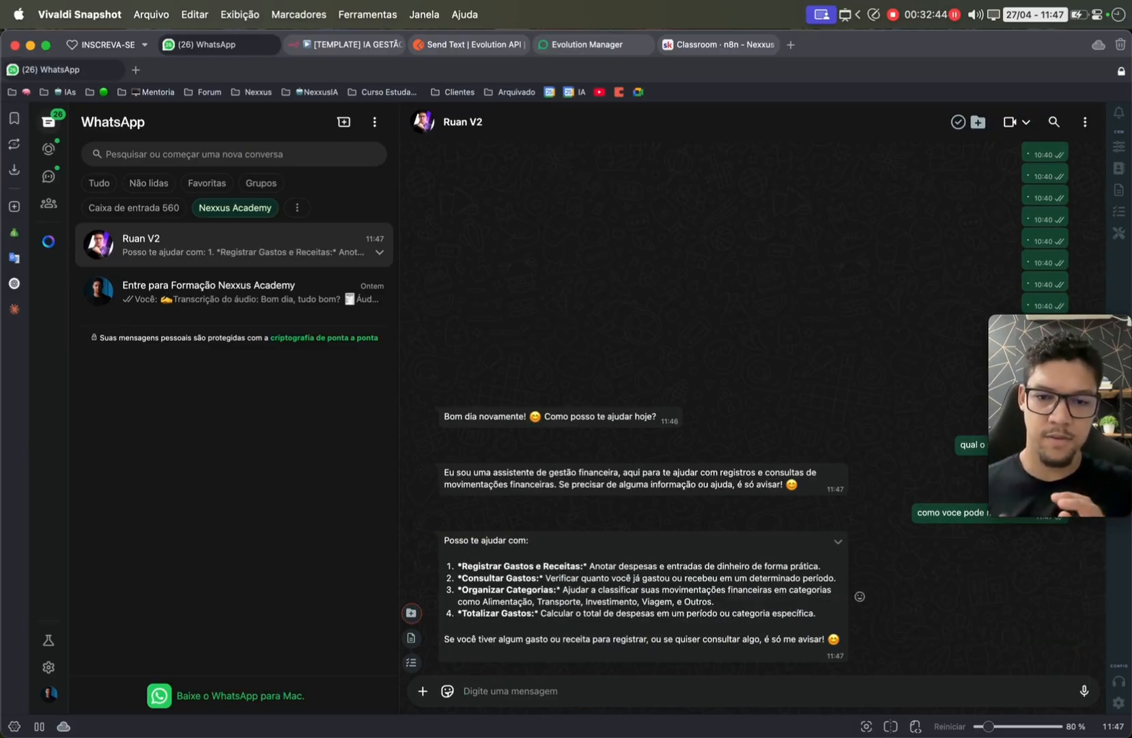
- Send the assistant the expense message "eu gastei 10 reais com Uber"
text(quer)
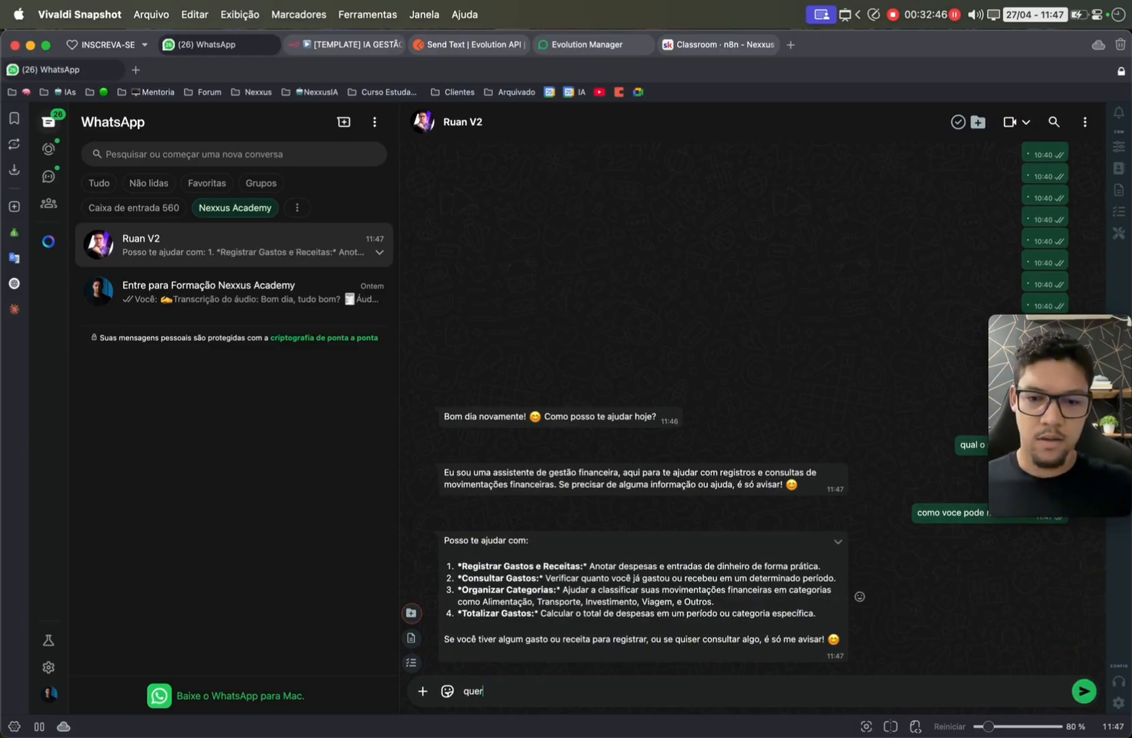
text(o)
key(BackSpace)
key(BackSpace)
key(BackSpace)
key(BackSpace)
key(BackSpace)
text(eu gastei 10 reais com Ub)
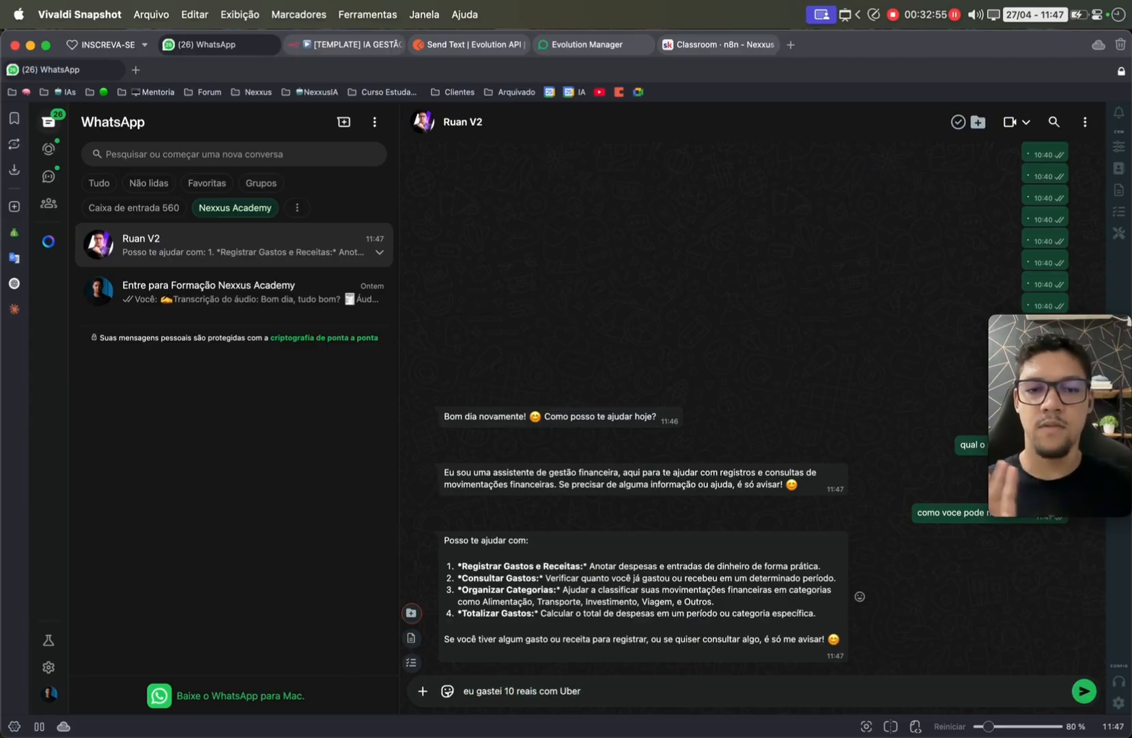
key(Return)
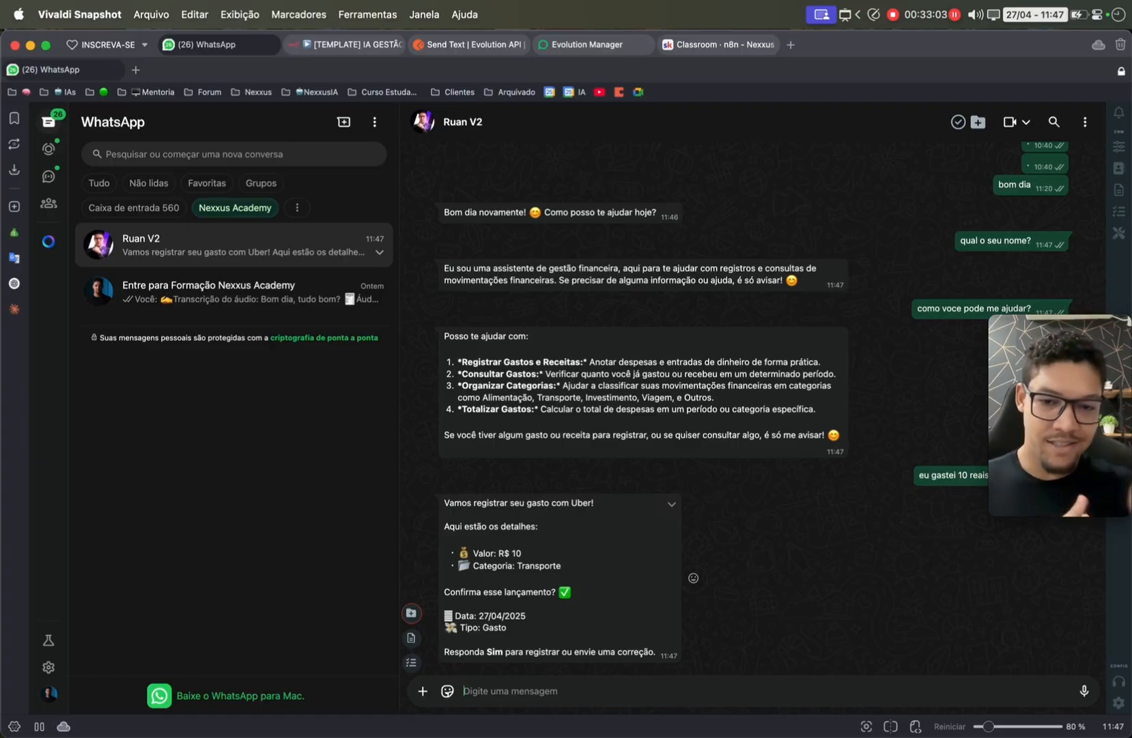
- Confirm the Uber expense by replying "sim", and check the date and type in the assistant's summary
text(sim)
key(Return)
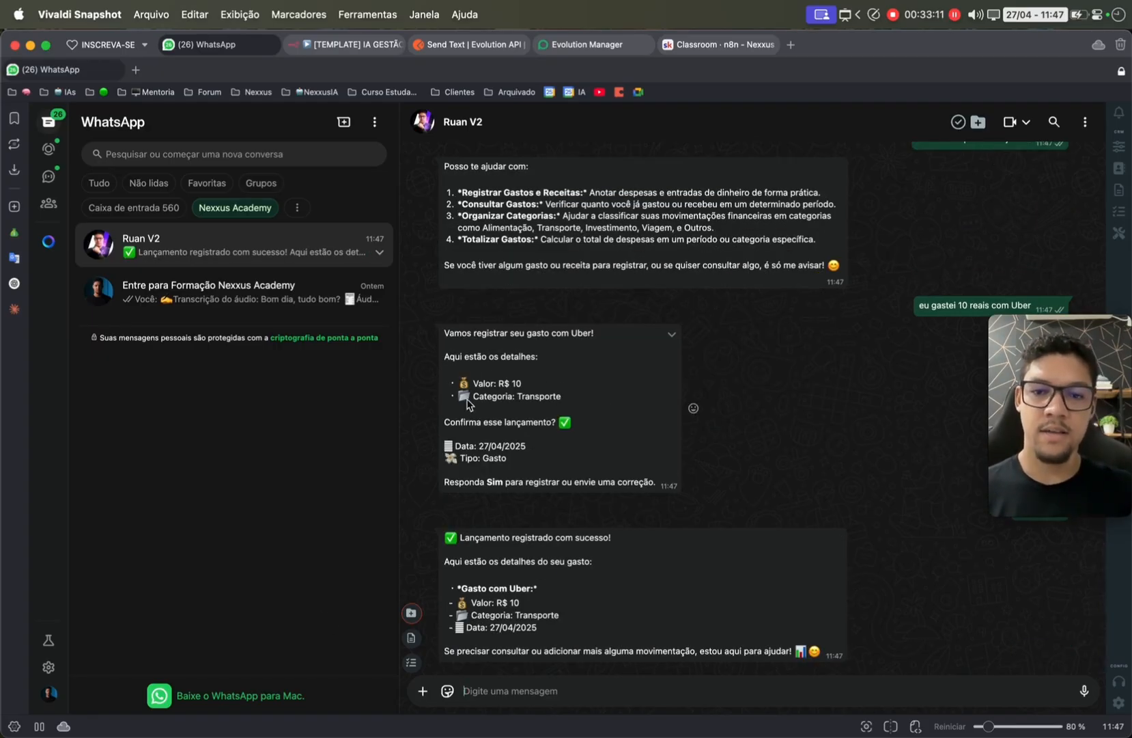
drag(468, 443, 581, 447)
click(484, 458)
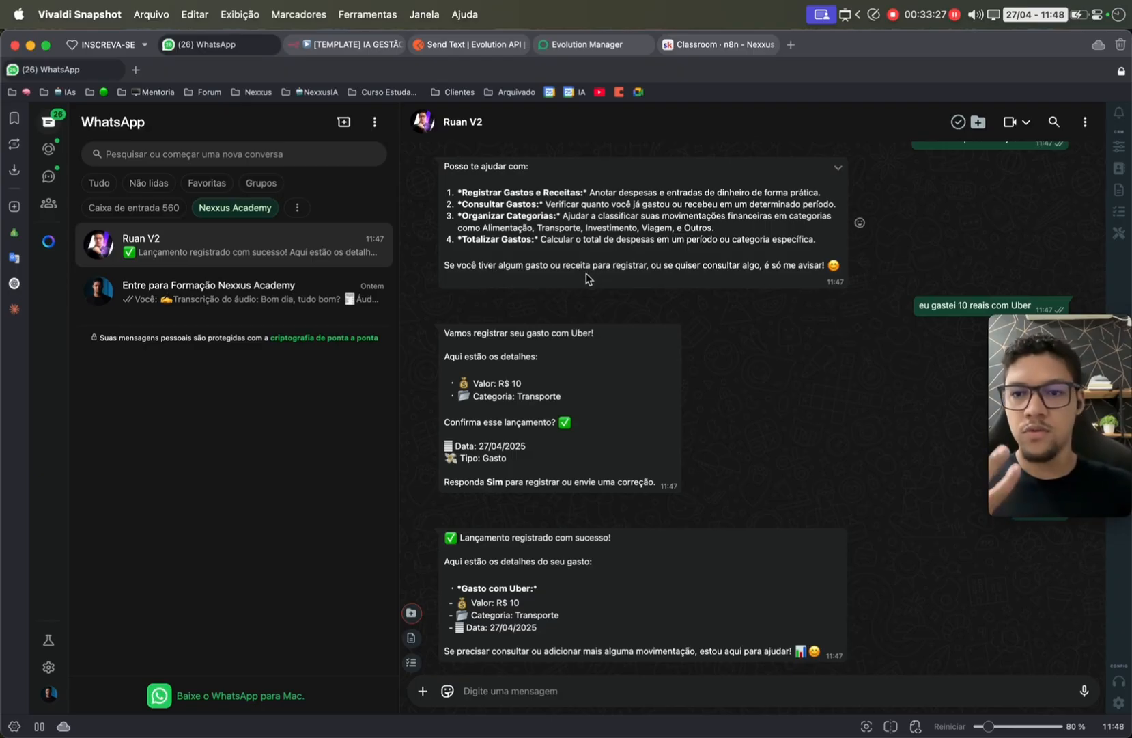
- Switch to Supabase and paste into a new SQL query the script that drops and recreates the financeiro_registros table
click(467, 46)
click(324, 44)
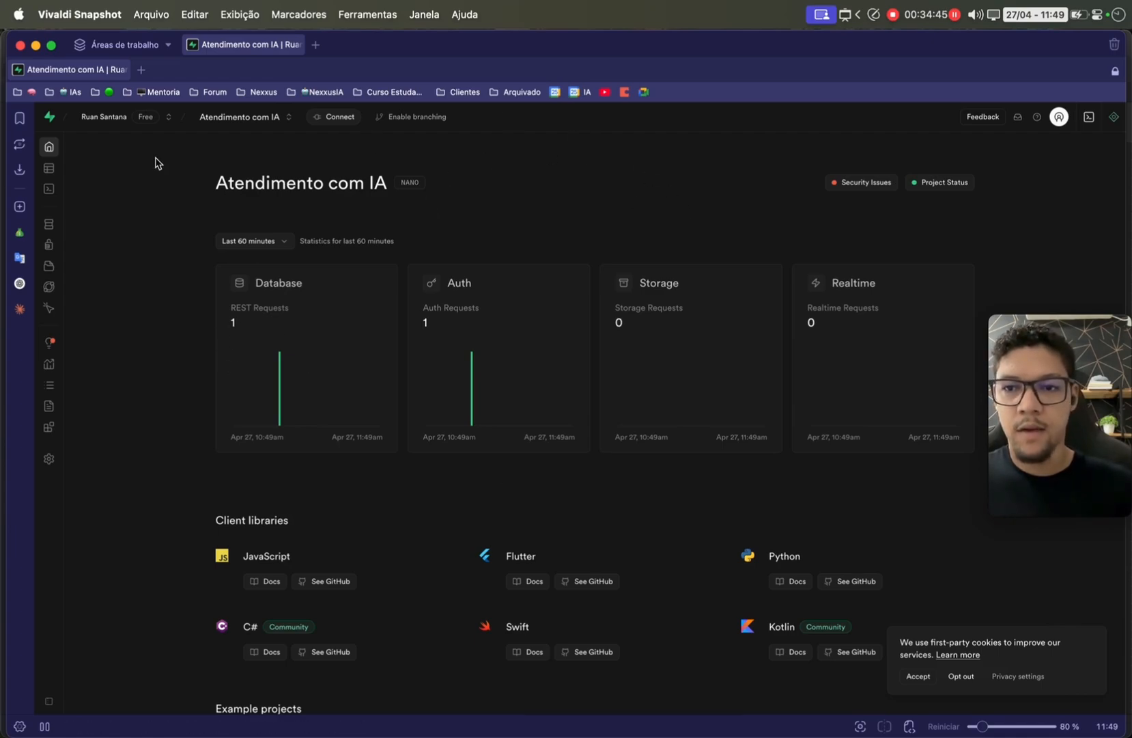
click(62, 171)
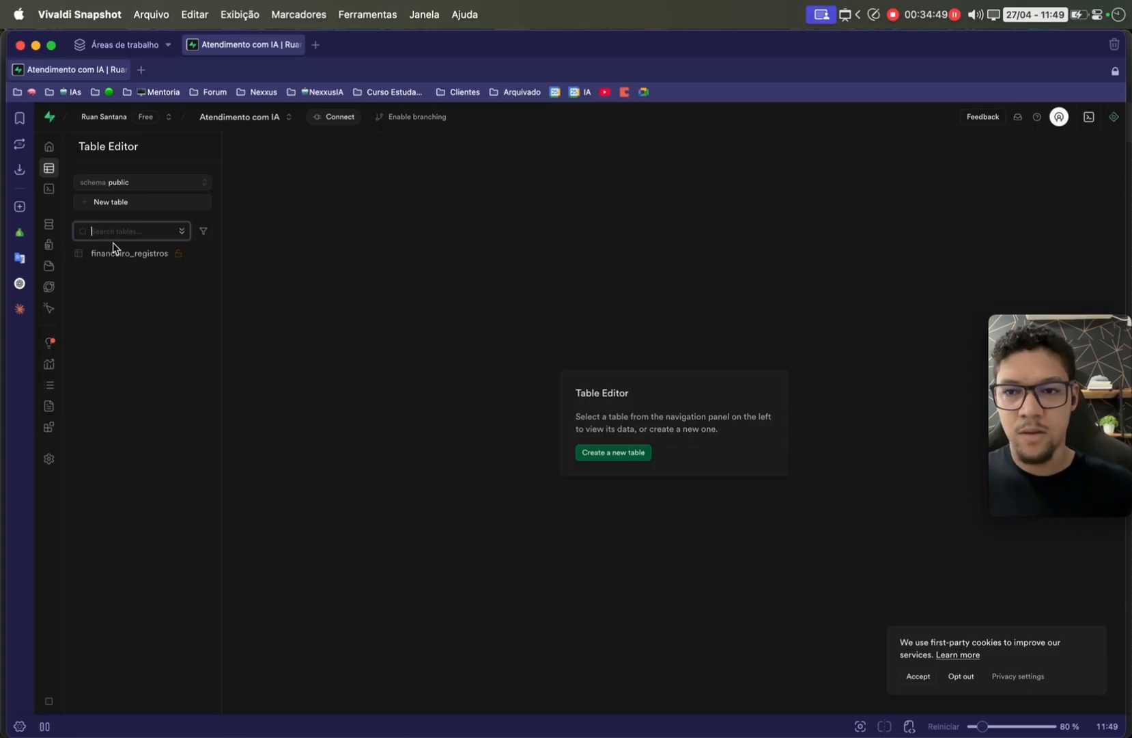
click(67, 194)
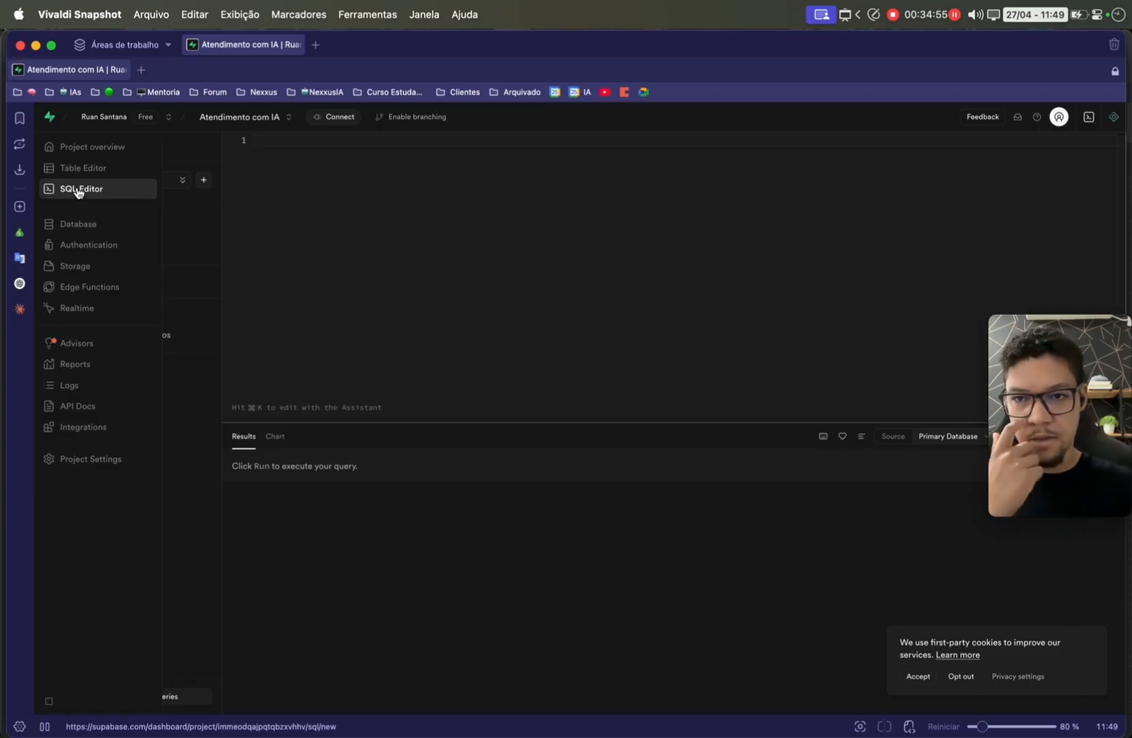
click(314, 170)
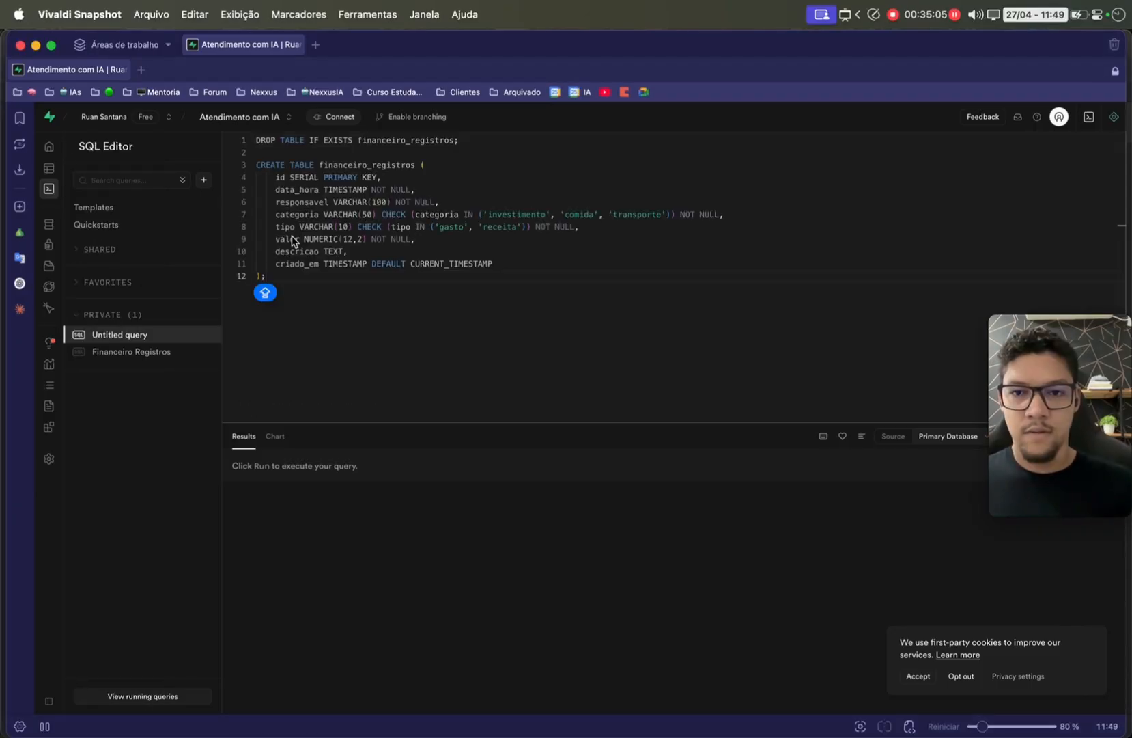
- Review the script's DROP TABLE and CREATE TABLE statements and the financeiro_registros table name they use
triple_click(313, 141)
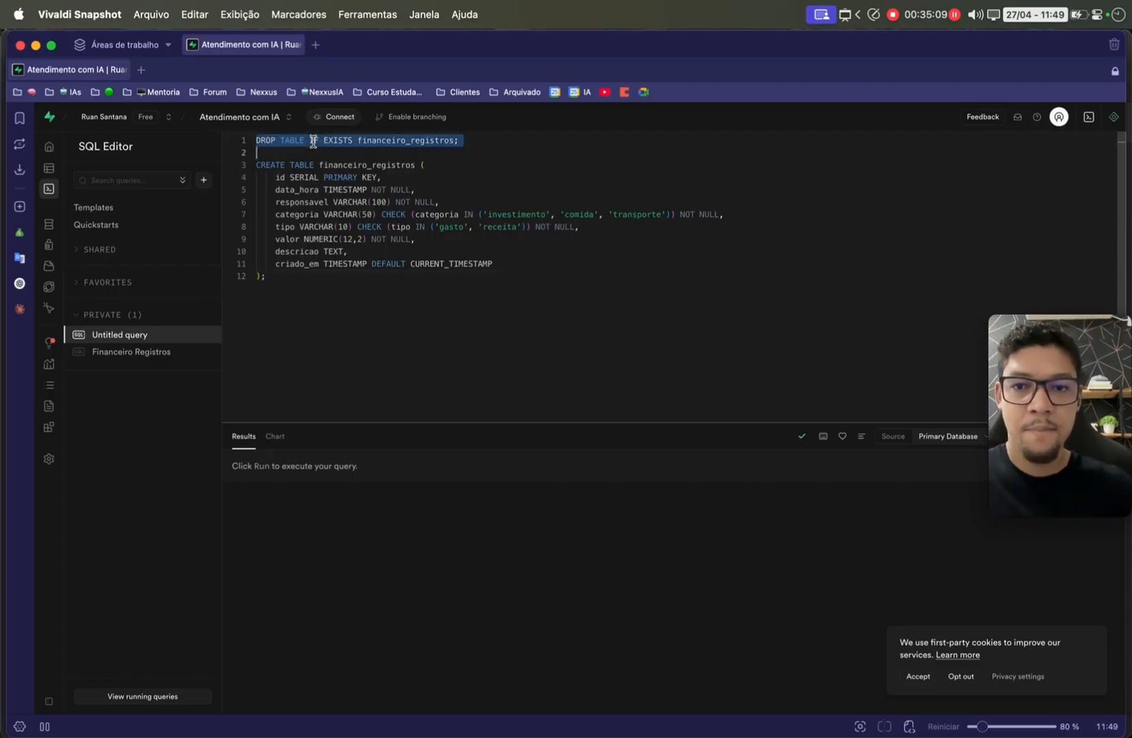
double_click(392, 141)
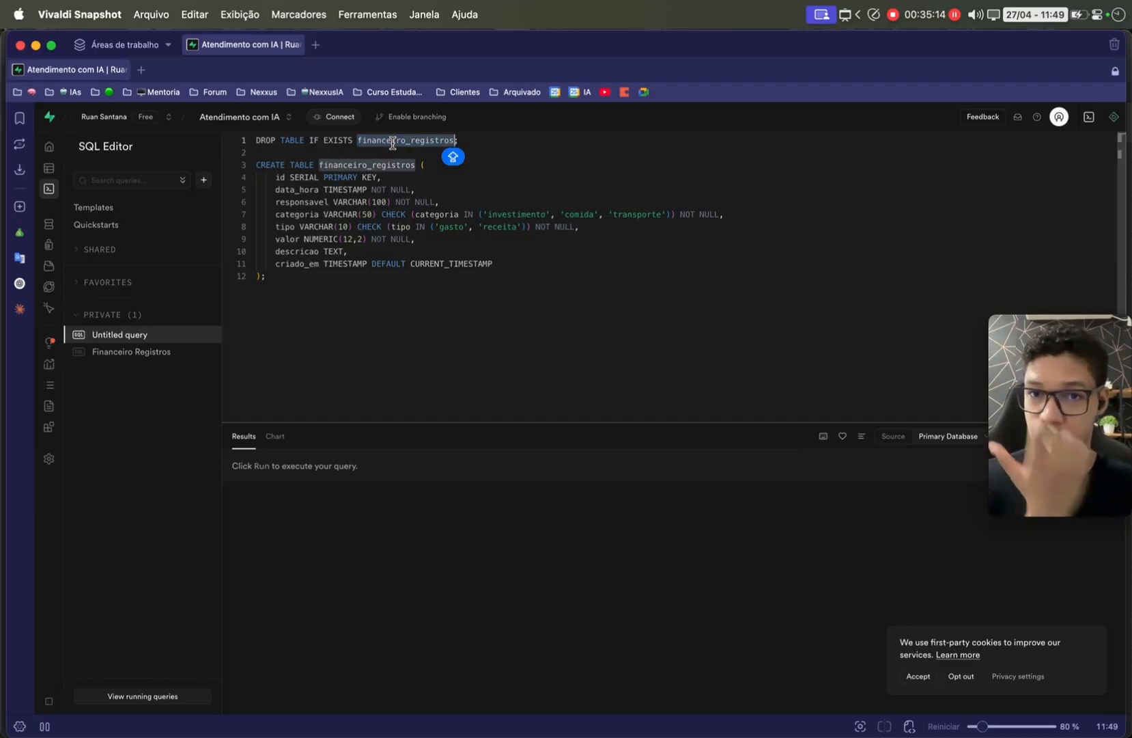
click(393, 142)
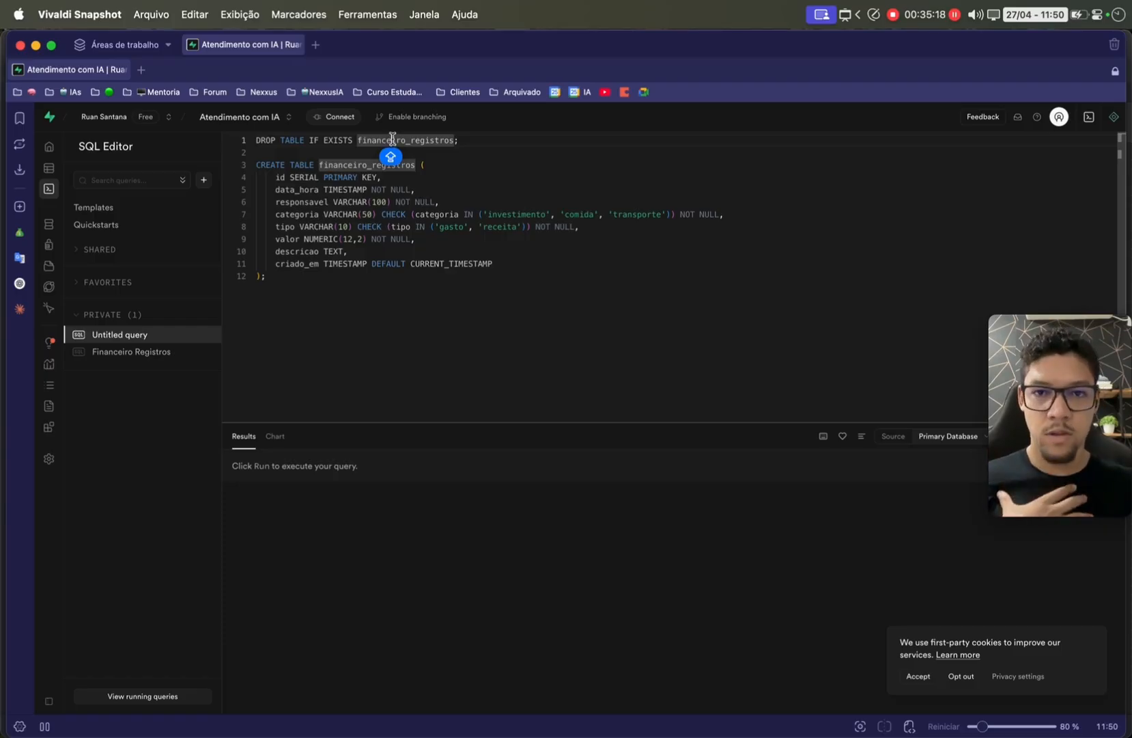
double_click(390, 140)
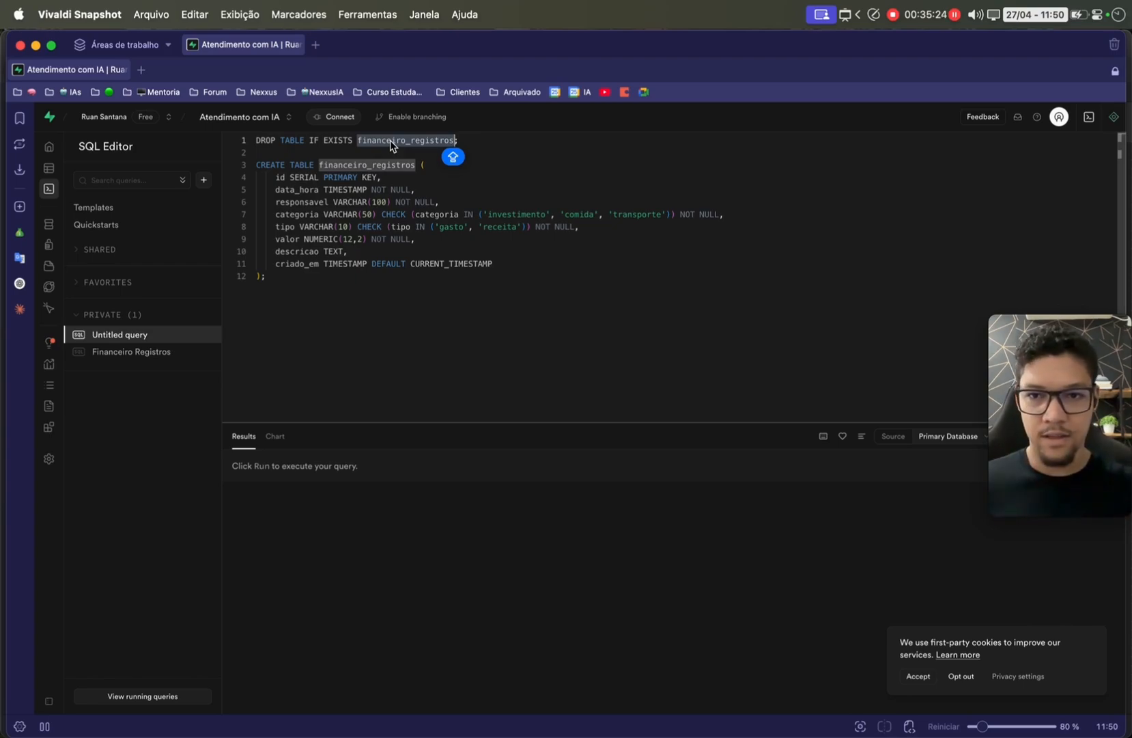
double_click(301, 203)
double_click(291, 165)
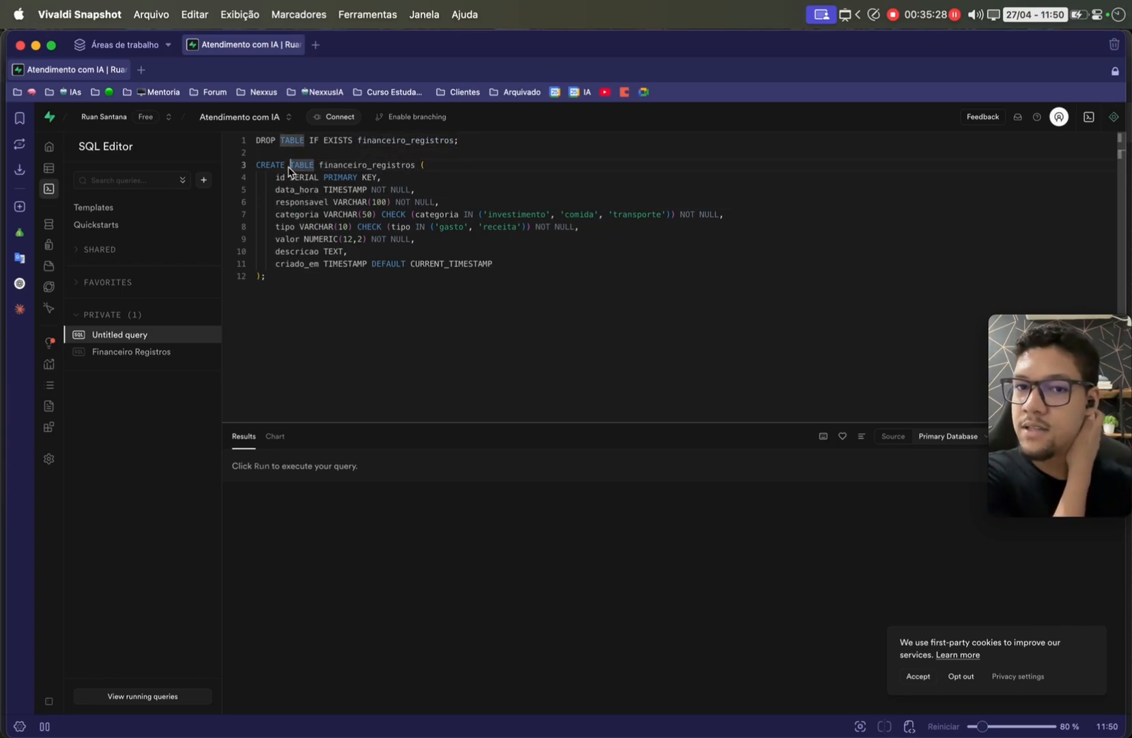
double_click(287, 166)
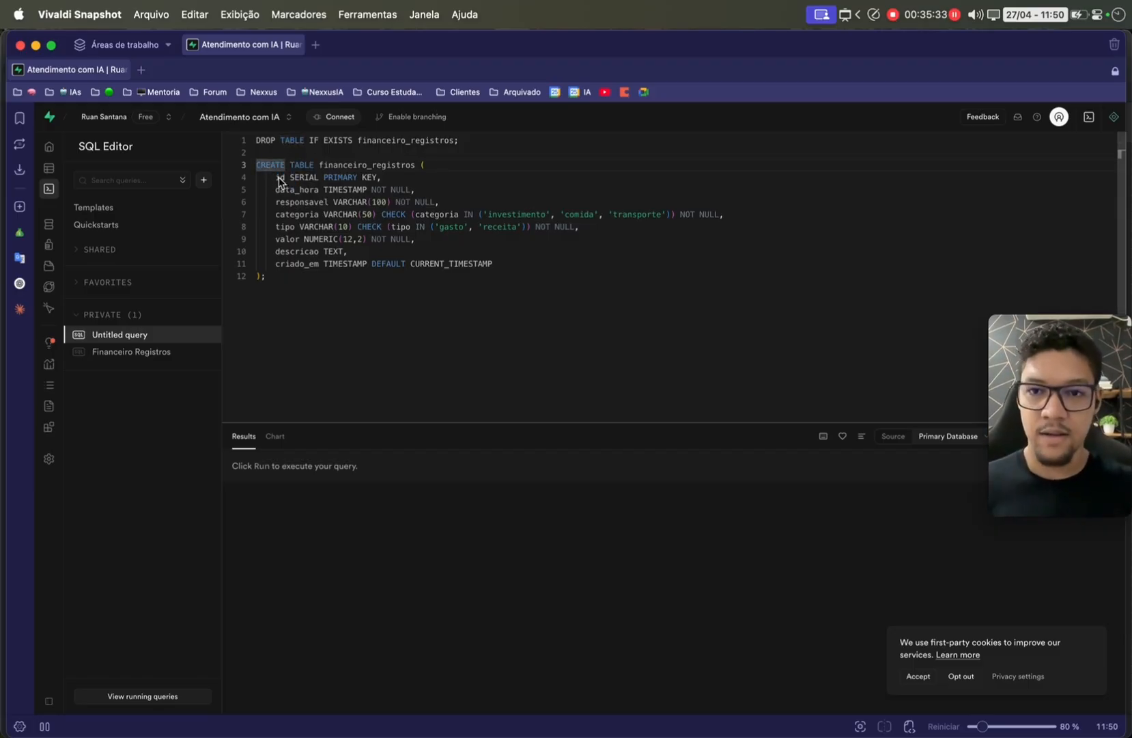
- Review the table's column definitions from id to criado_em, including their data types and the two timestamp columns
drag(266, 176, 435, 278)
click(436, 278)
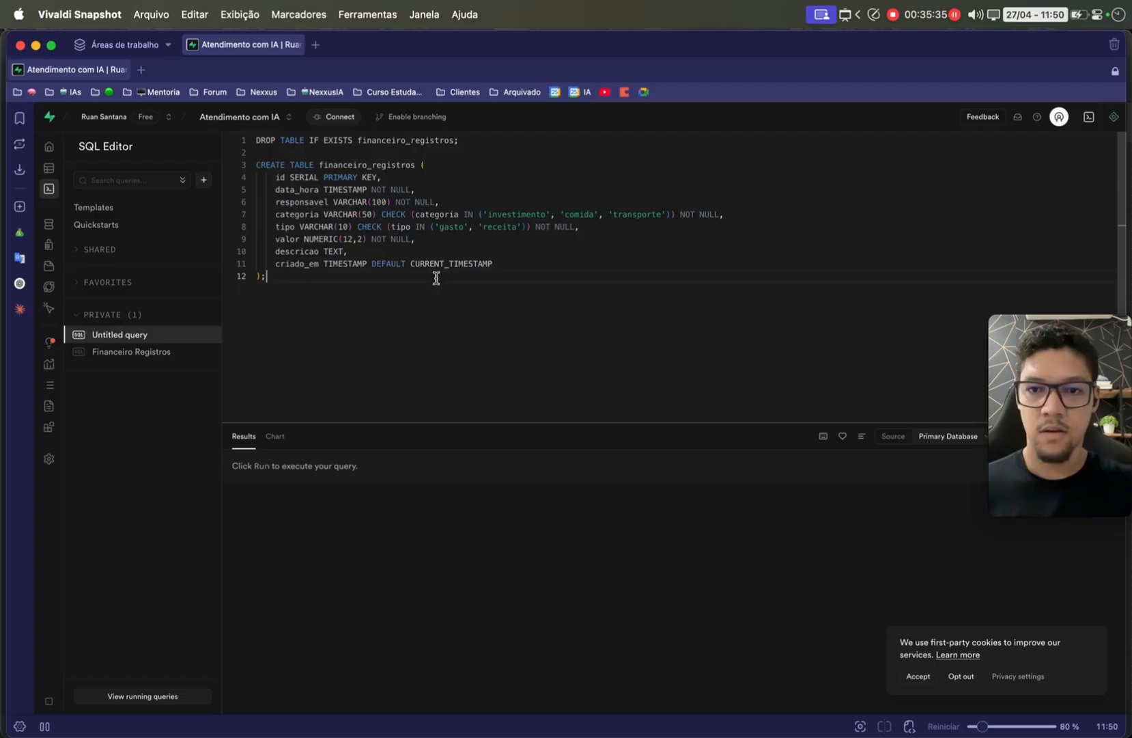
click(301, 177)
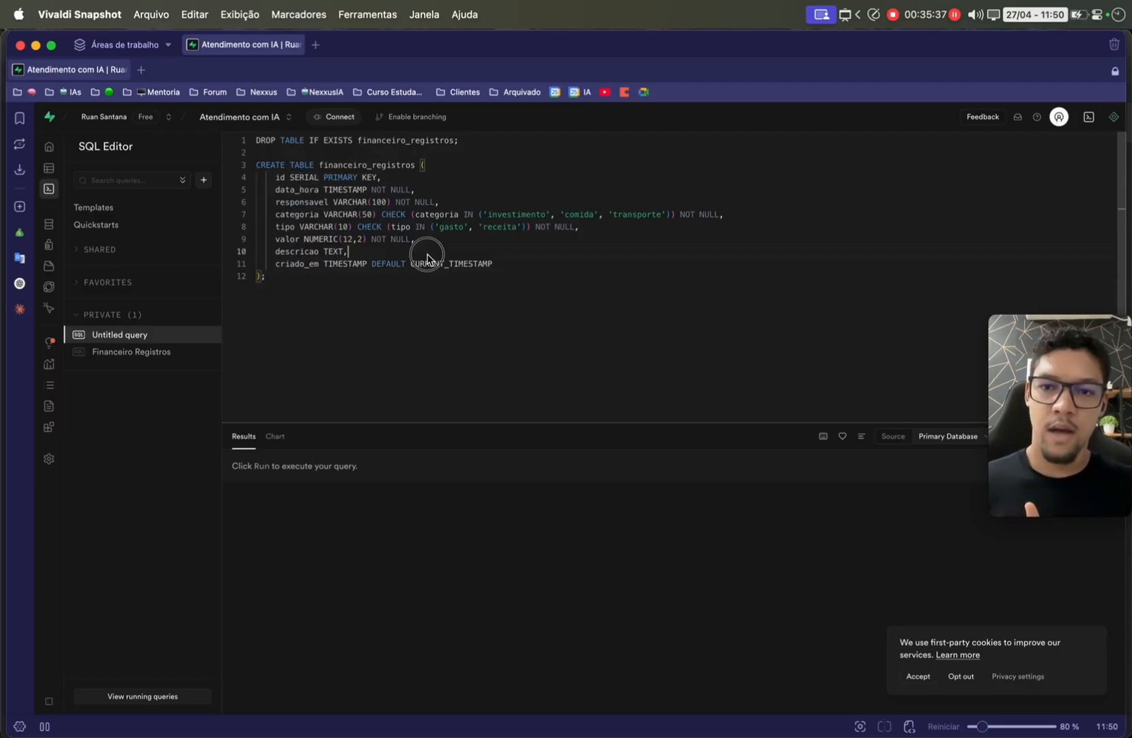
click(298, 190)
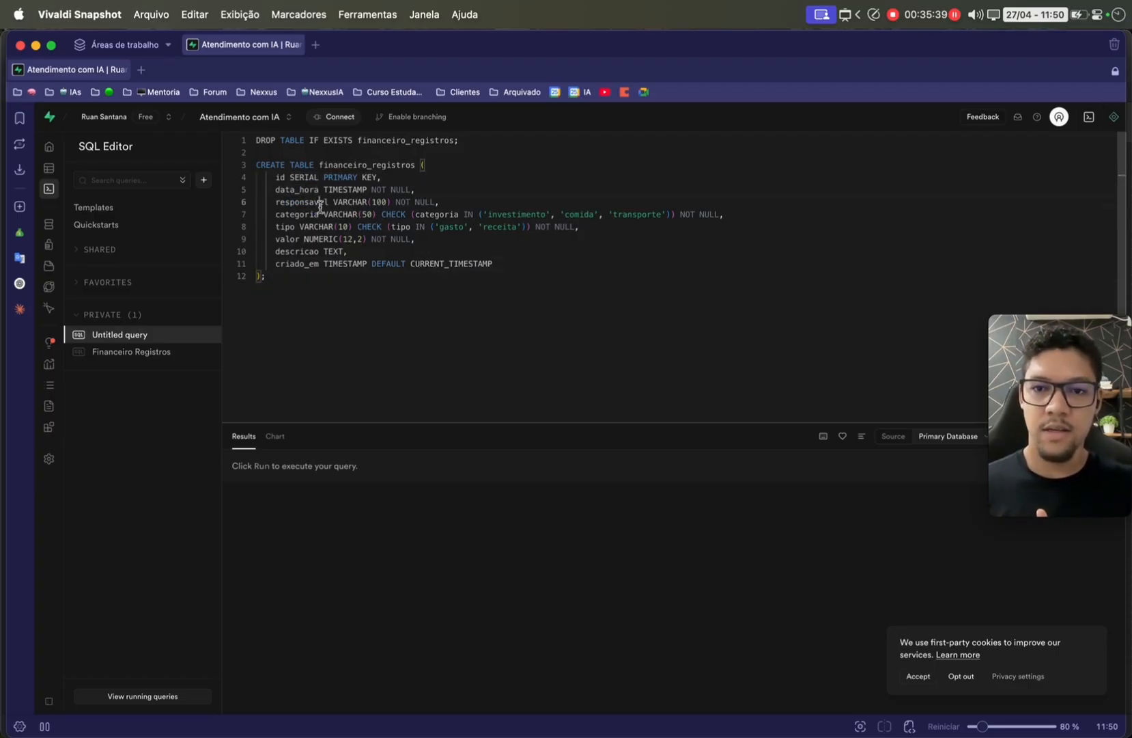
click(306, 204)
click(308, 216)
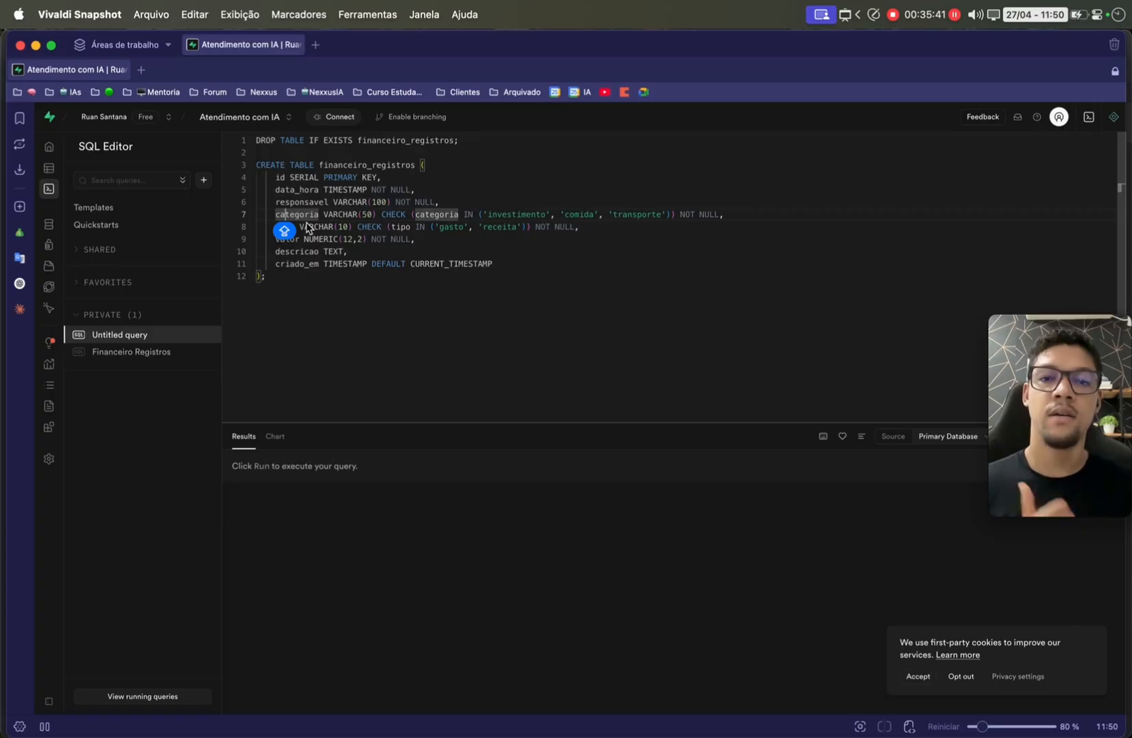
click(307, 228)
click(285, 239)
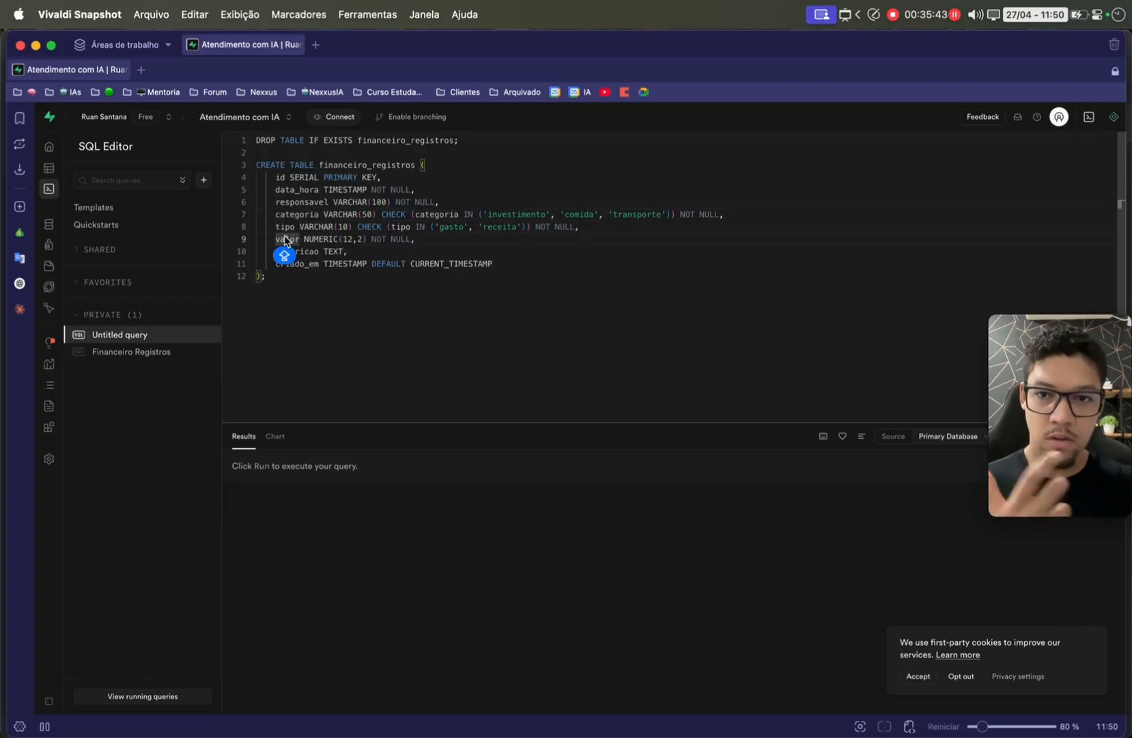
click(333, 239)
click(333, 251)
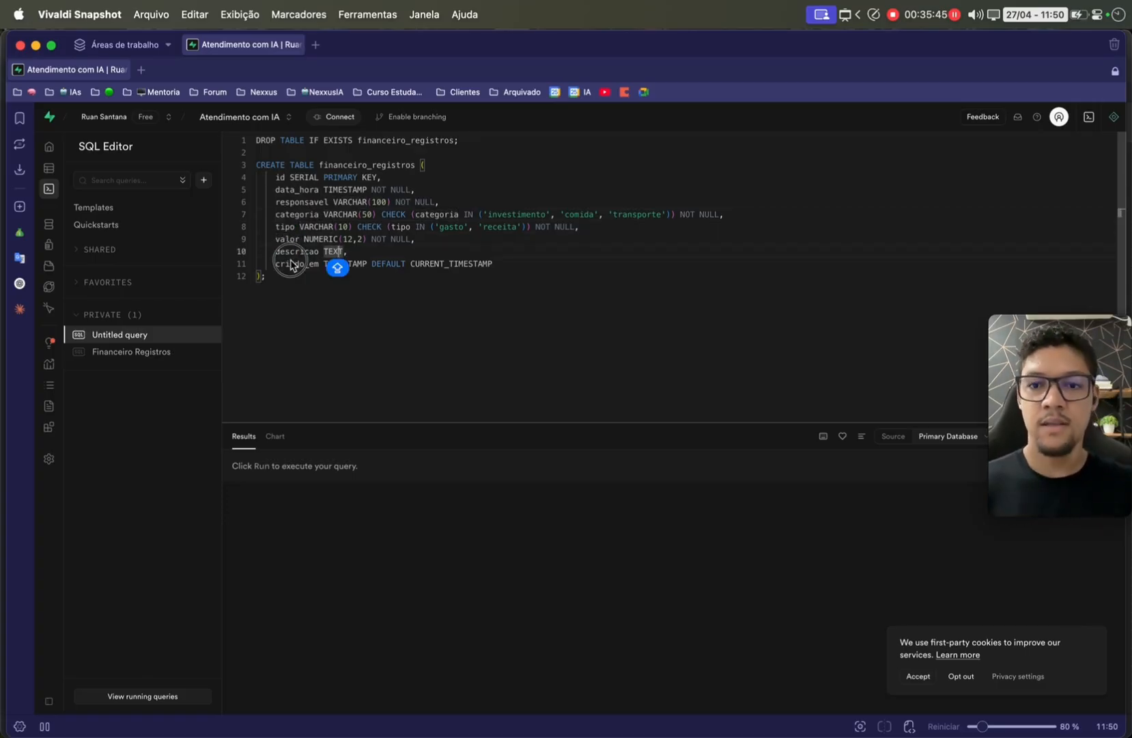
click(291, 264)
click(351, 267)
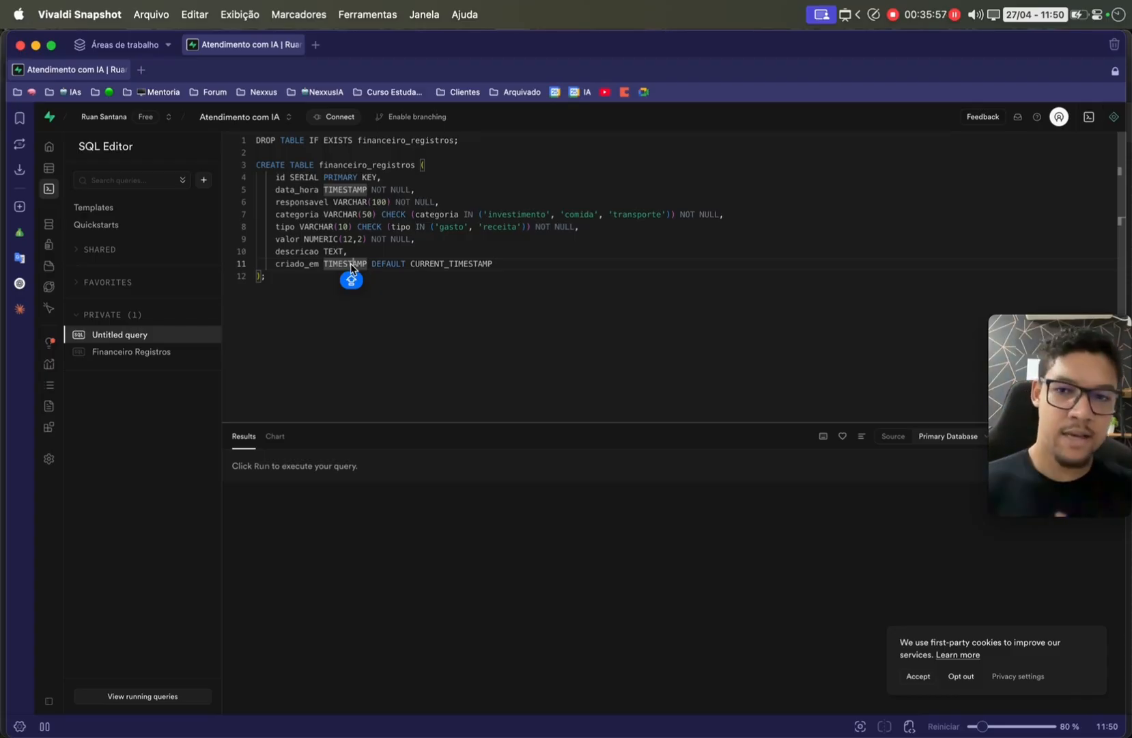
double_click(296, 191)
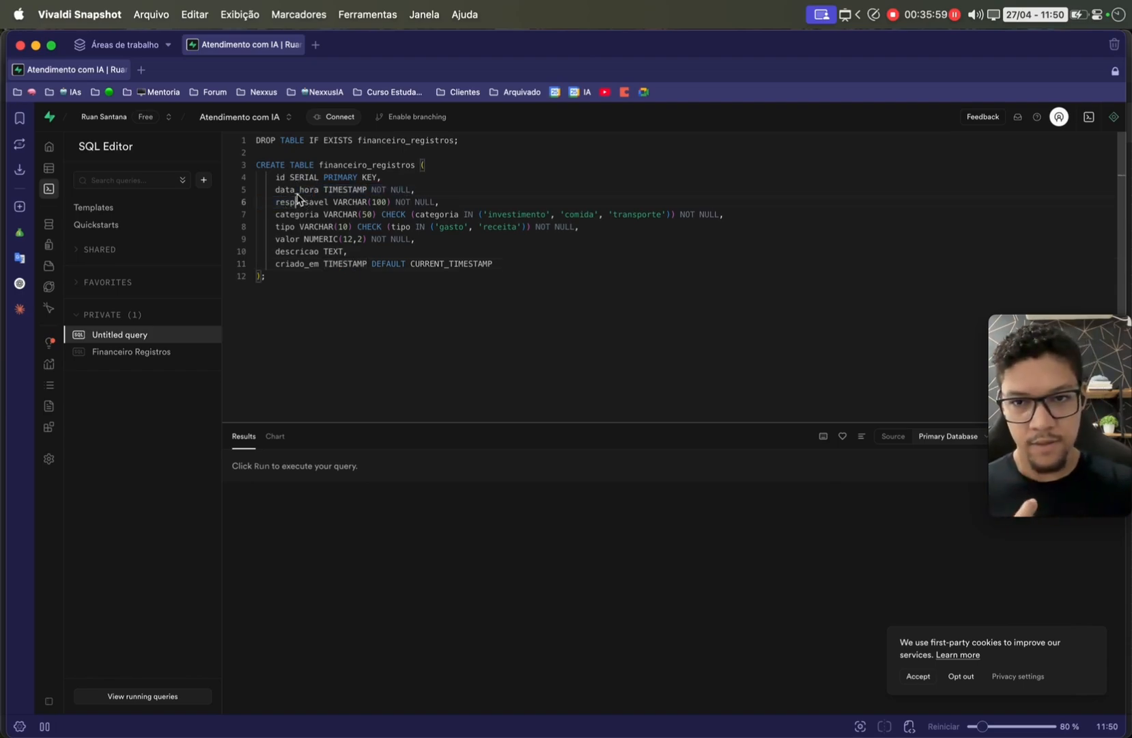
key(Caps_Lock)
double_click(292, 264)
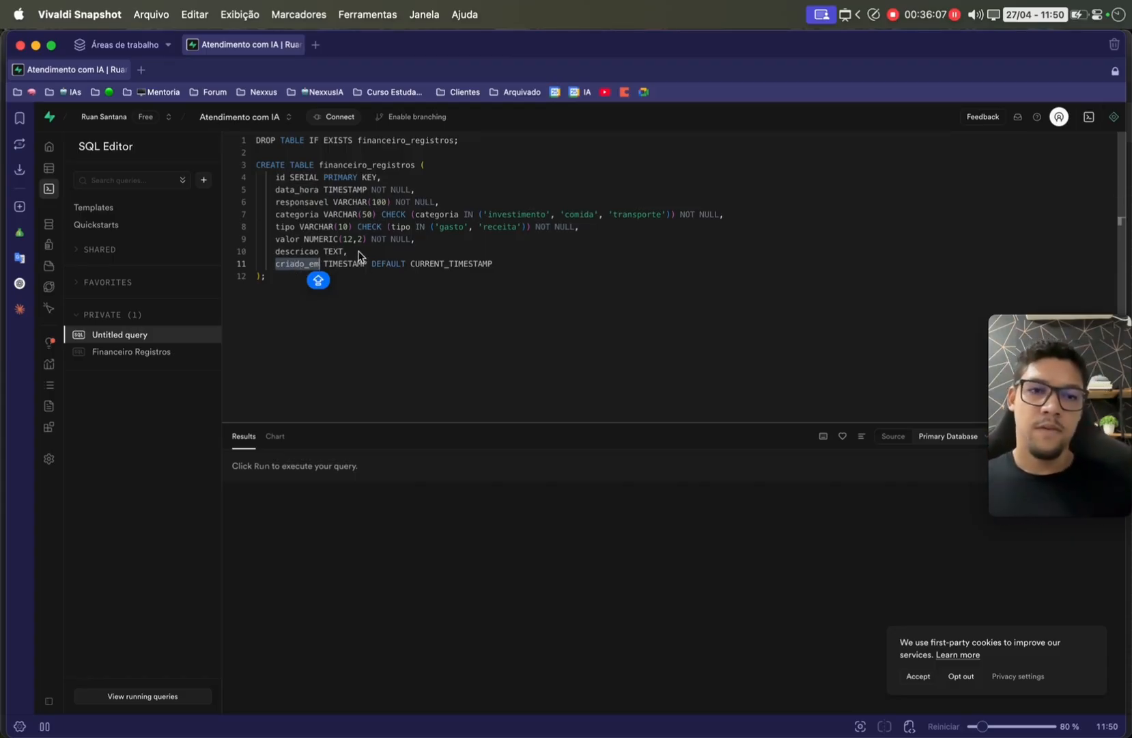
- Run the SQL script against the primary database to recreate the financeiro_registros table
click(375, 293)
drag(1055, 405, 1057, 557)
click(1086, 442)
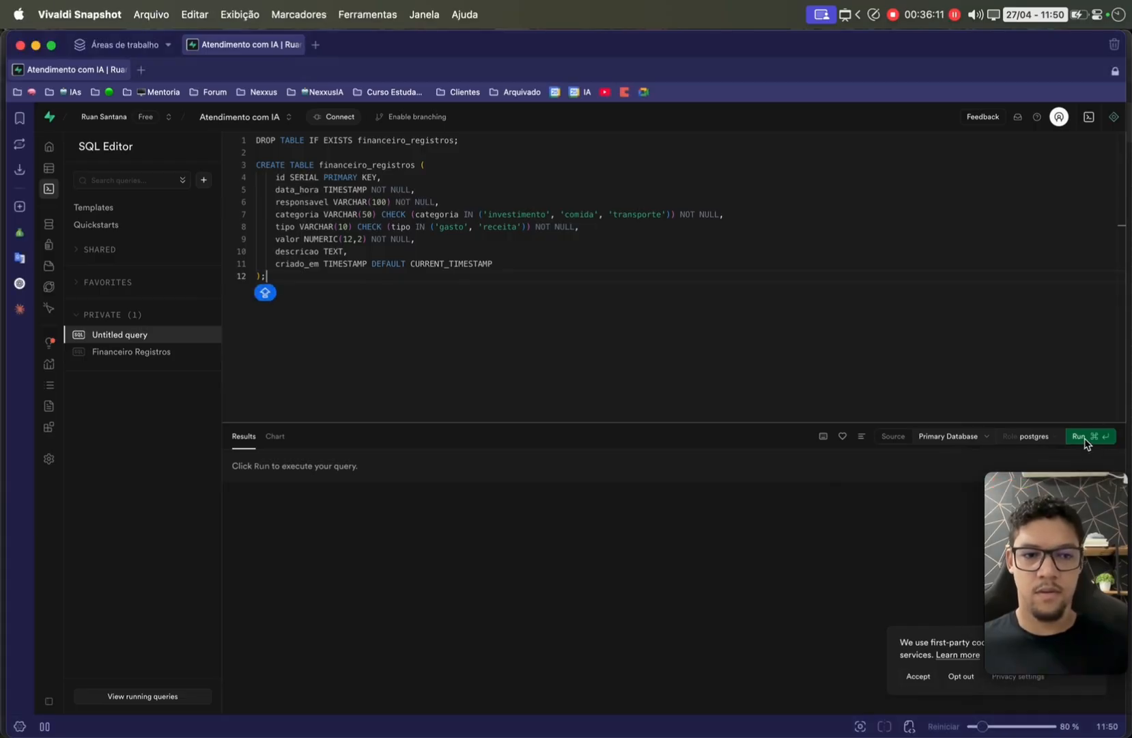
- Execute the table-recreation query and open the new financeiro_registros table in the Table Editor
click(1086, 441)
click(645, 492)
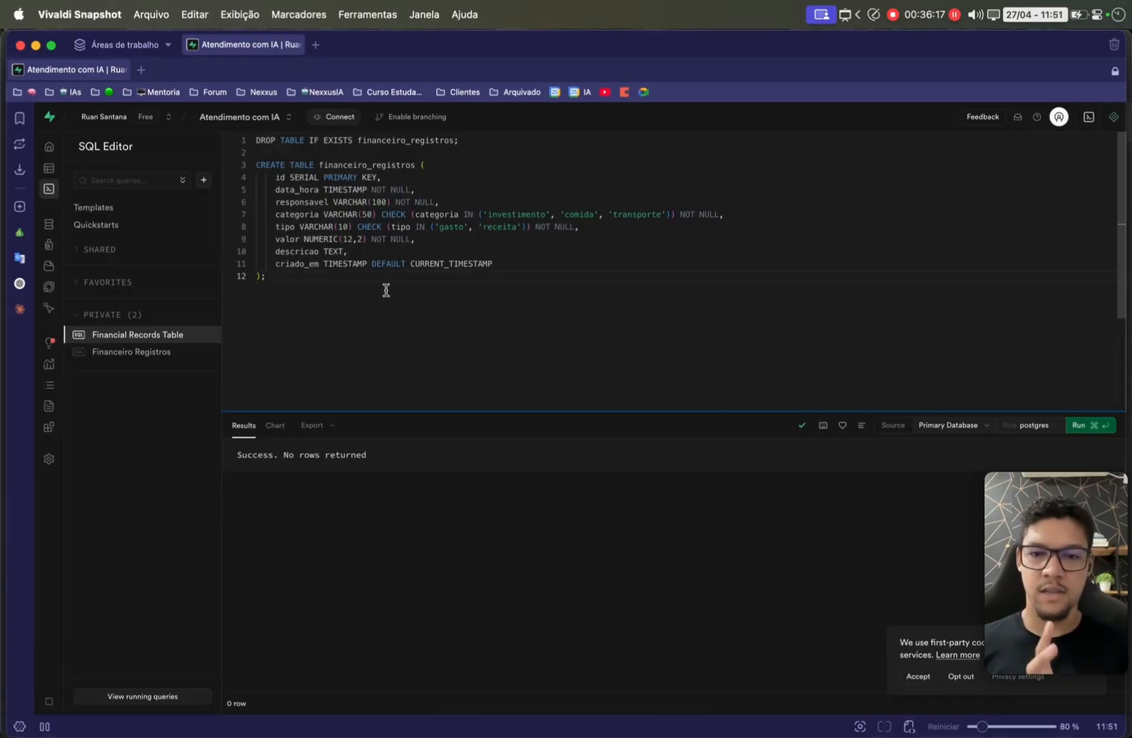
click(50, 169)
click(131, 254)
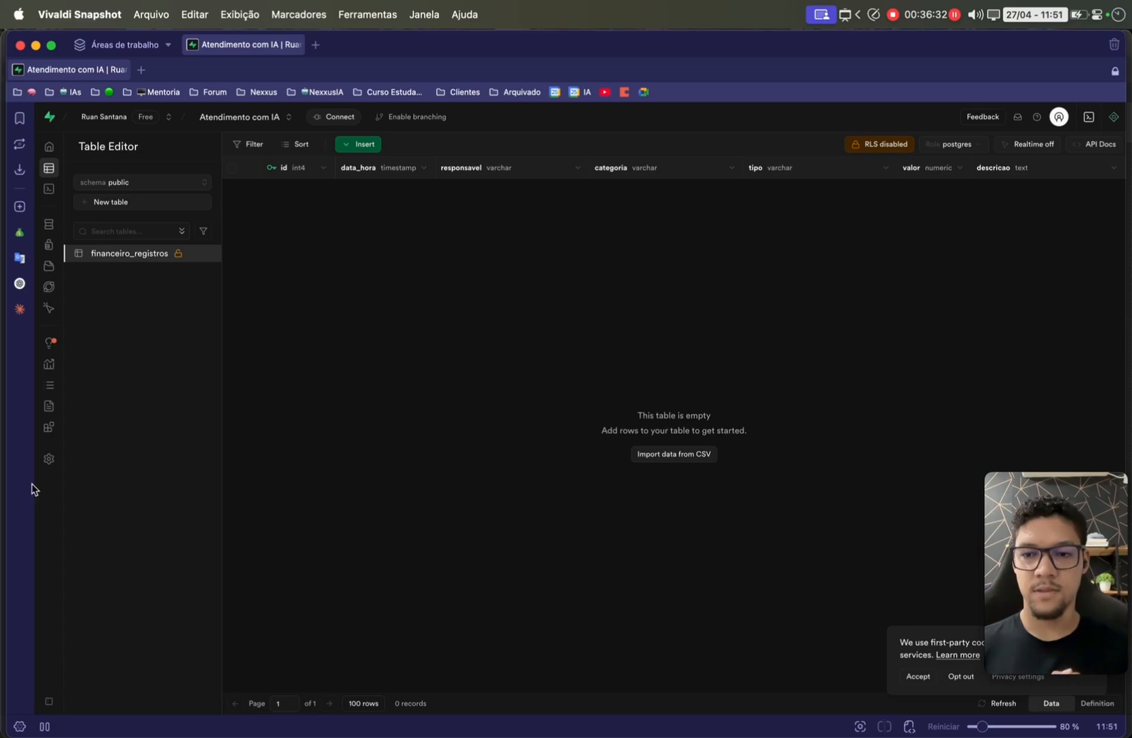
- Open the Supabase project's Data API settings
click(57, 466)
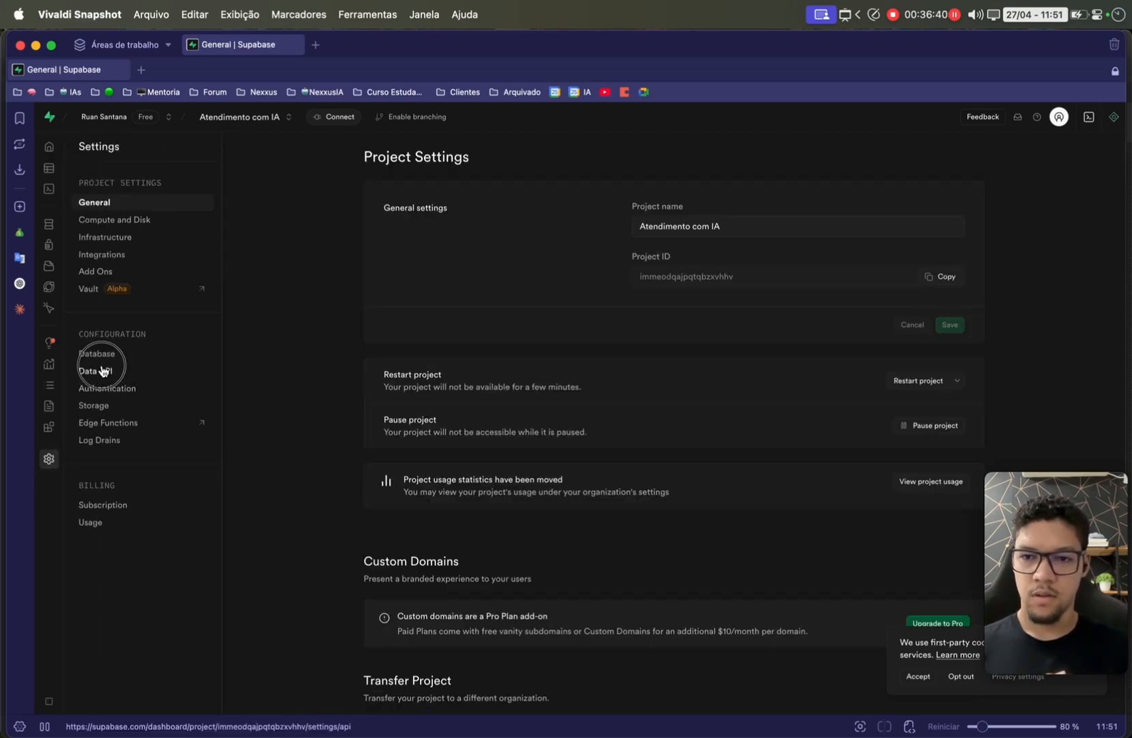
click(103, 371)
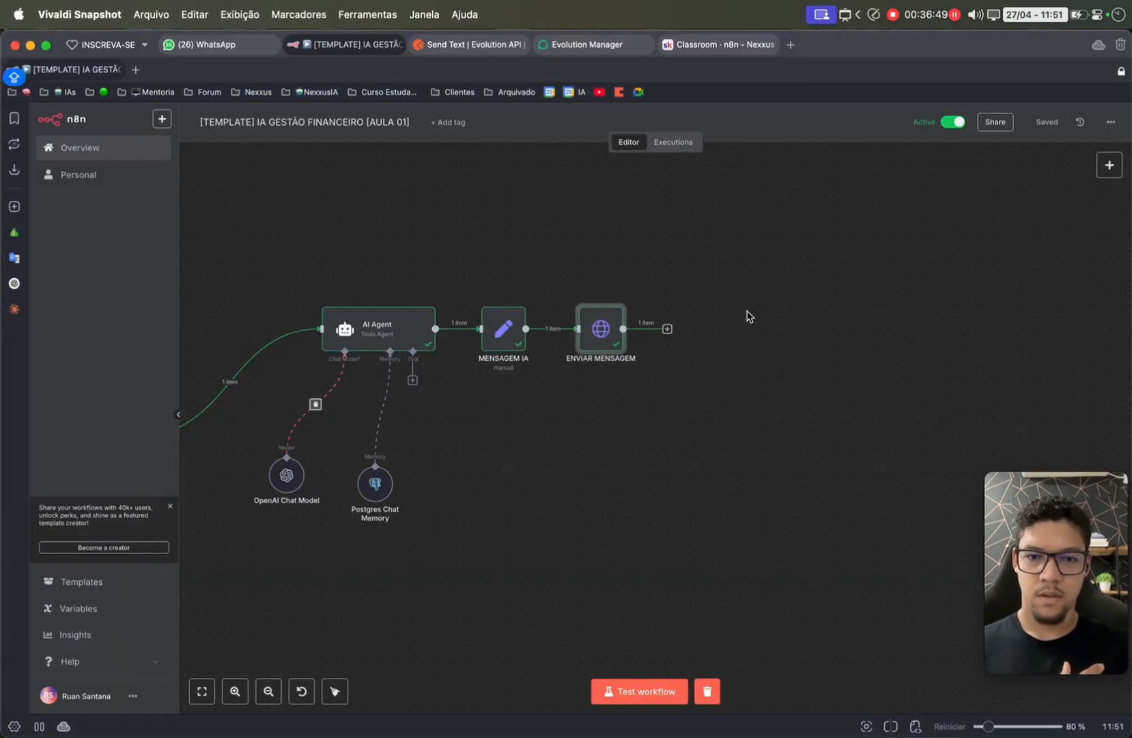
- Switch to n8n, add a Supabase Tool to the AI Agent and start a new credential for it
click(413, 379)
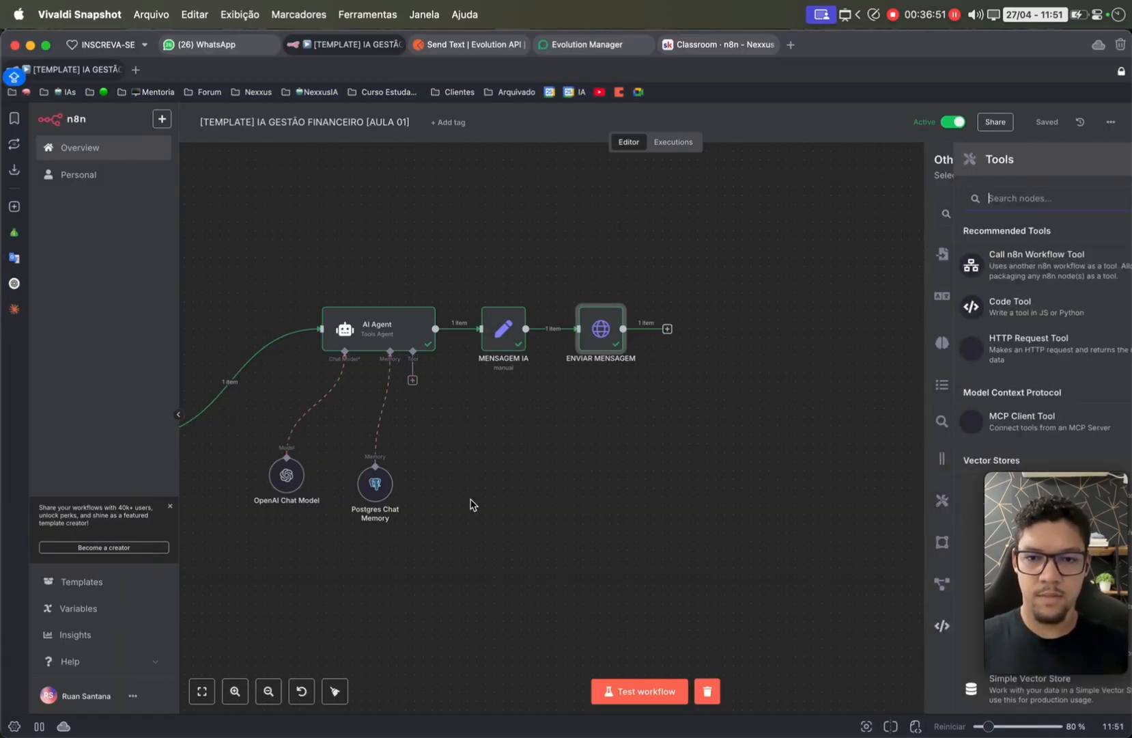
text(SUPA)
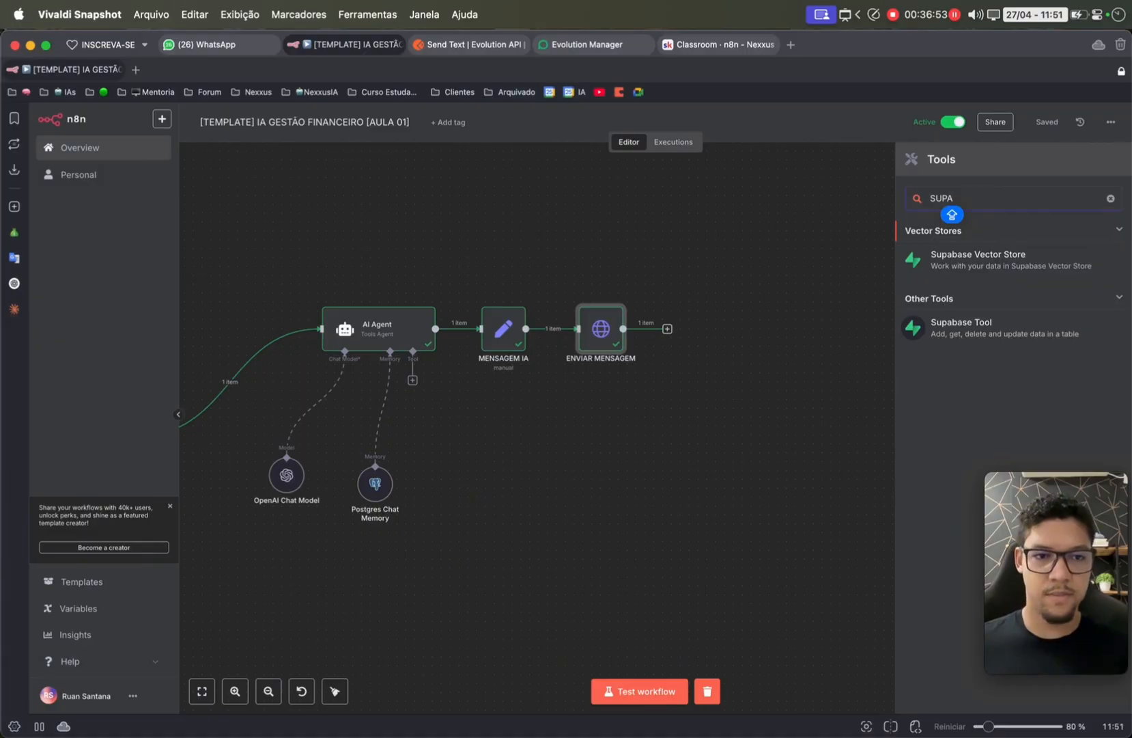
click(948, 332)
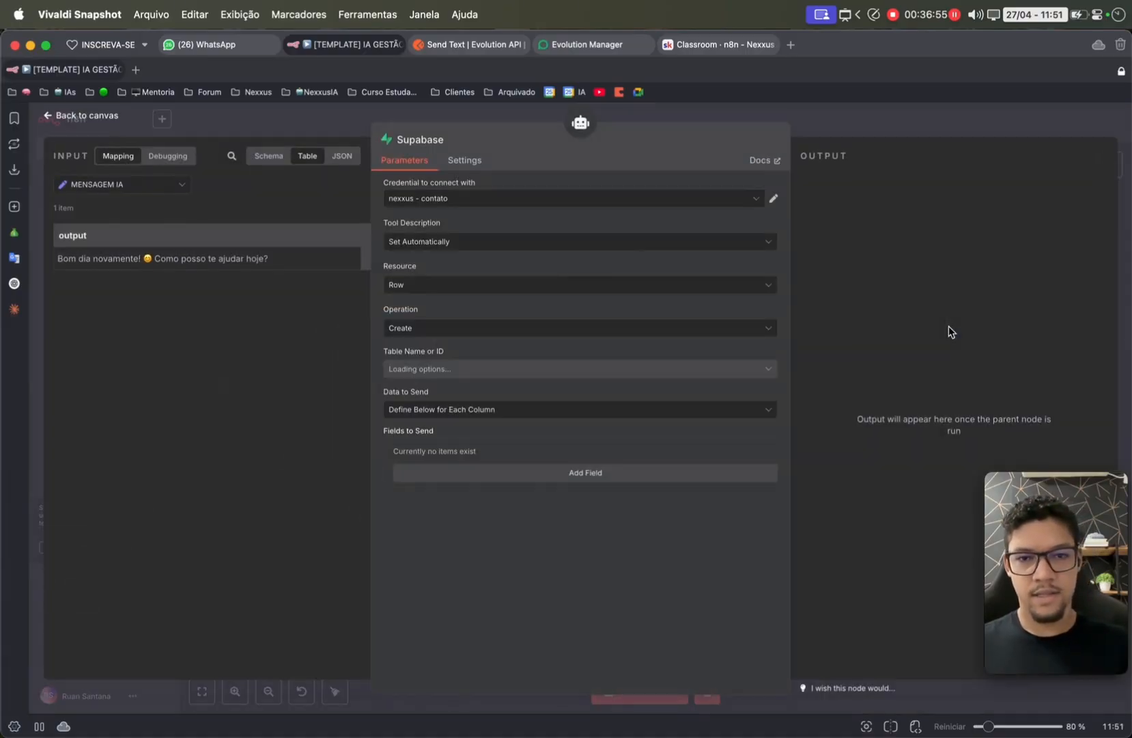
click(405, 199)
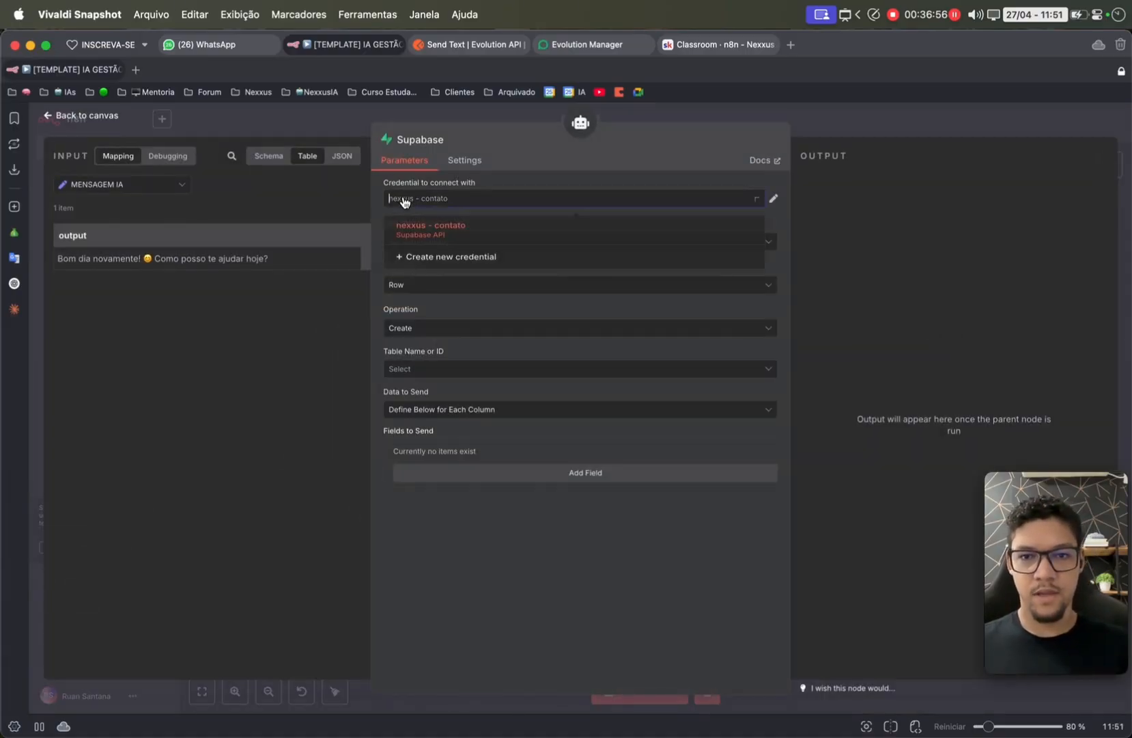
click(445, 258)
- Copy the project URL from Supabase's API settings and paste it as the host of the new n8n credential
key(alt+Tab)
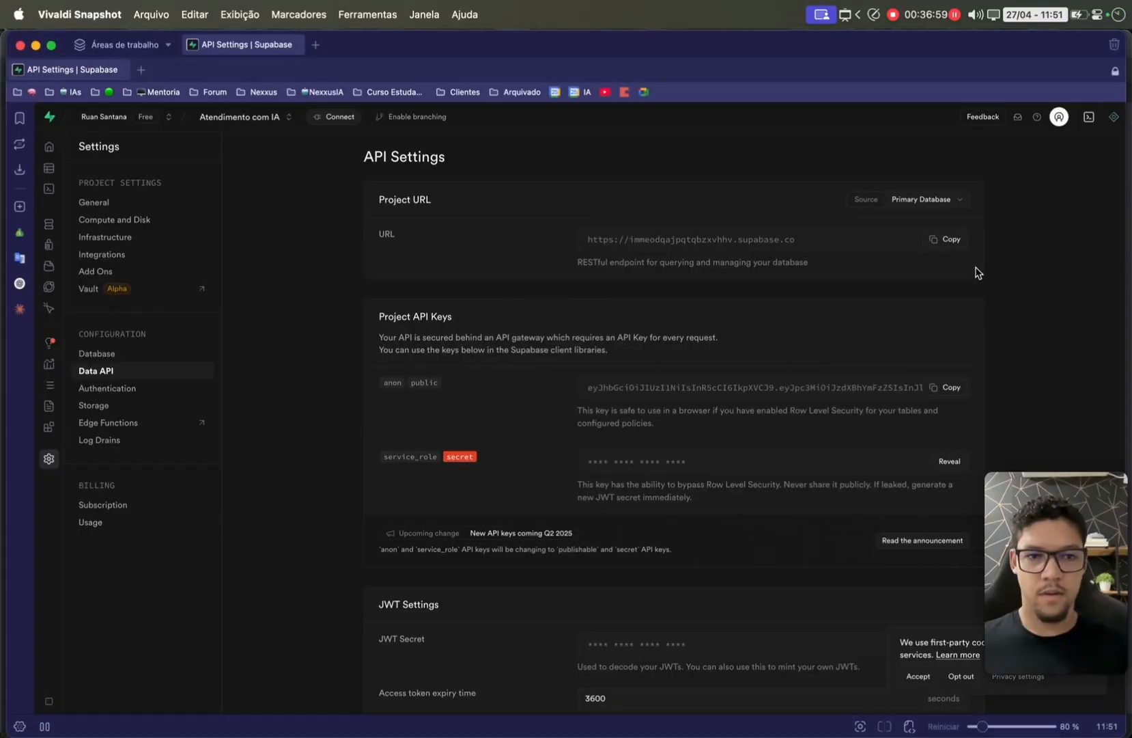
click(952, 242)
key(super+Tab)
key(super+v)
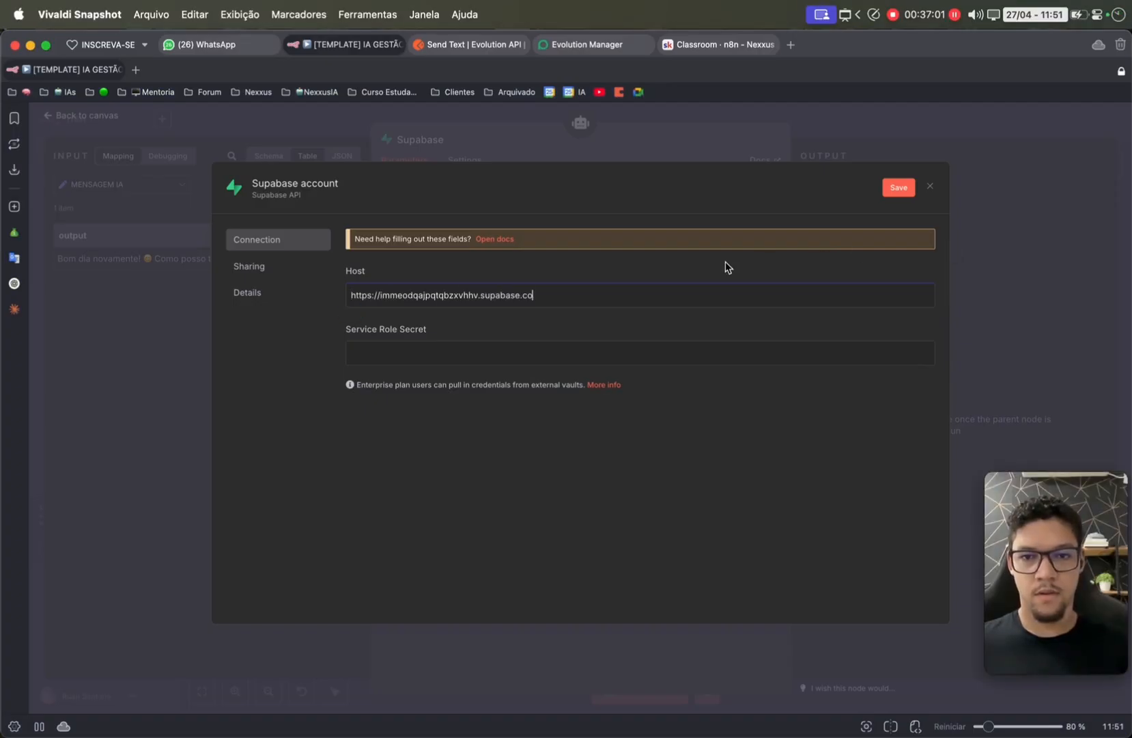
- Reveal and copy the service_role key in Supabase and paste it as the n8n credential's Service Role Secret
key(super+Tab)
scroll(834, 412, down, 3)
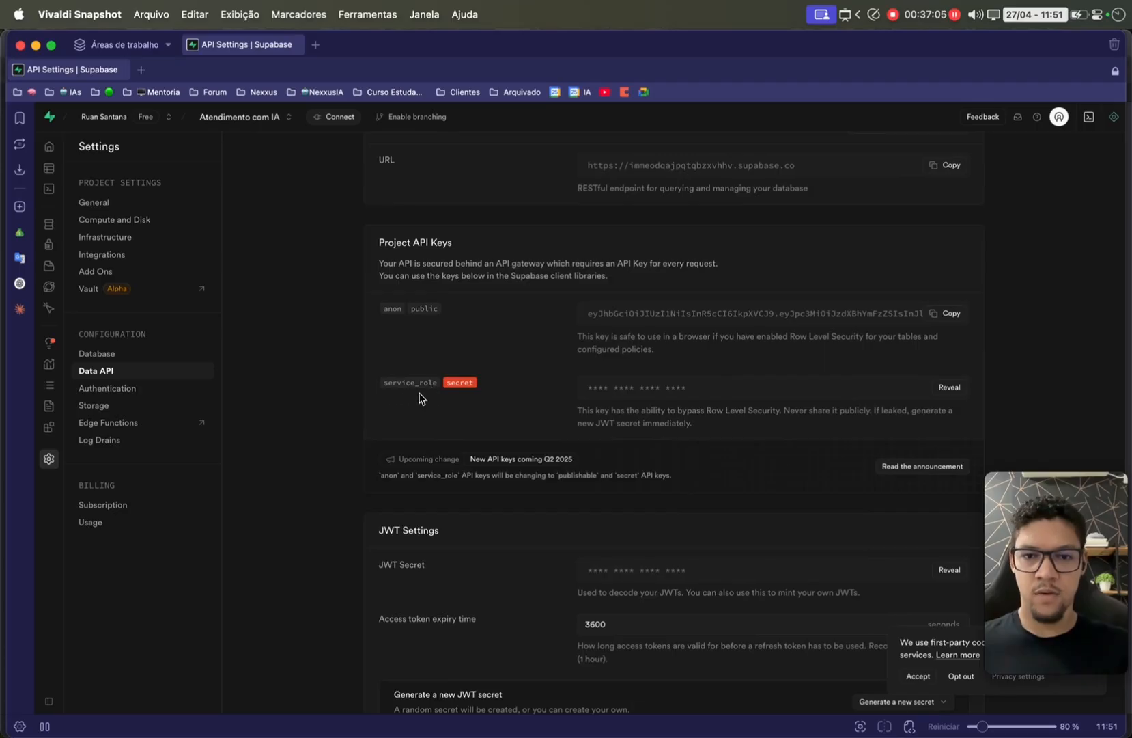
click(949, 387)
click(954, 389)
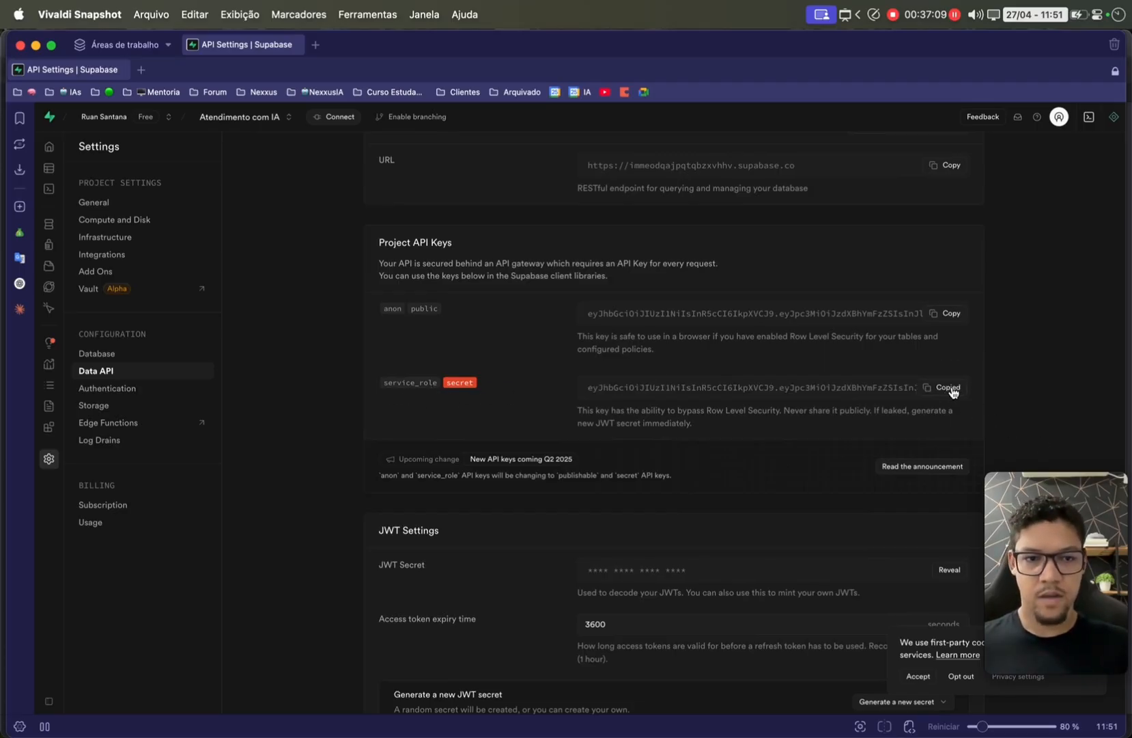
key(super+grave)
click(463, 348)
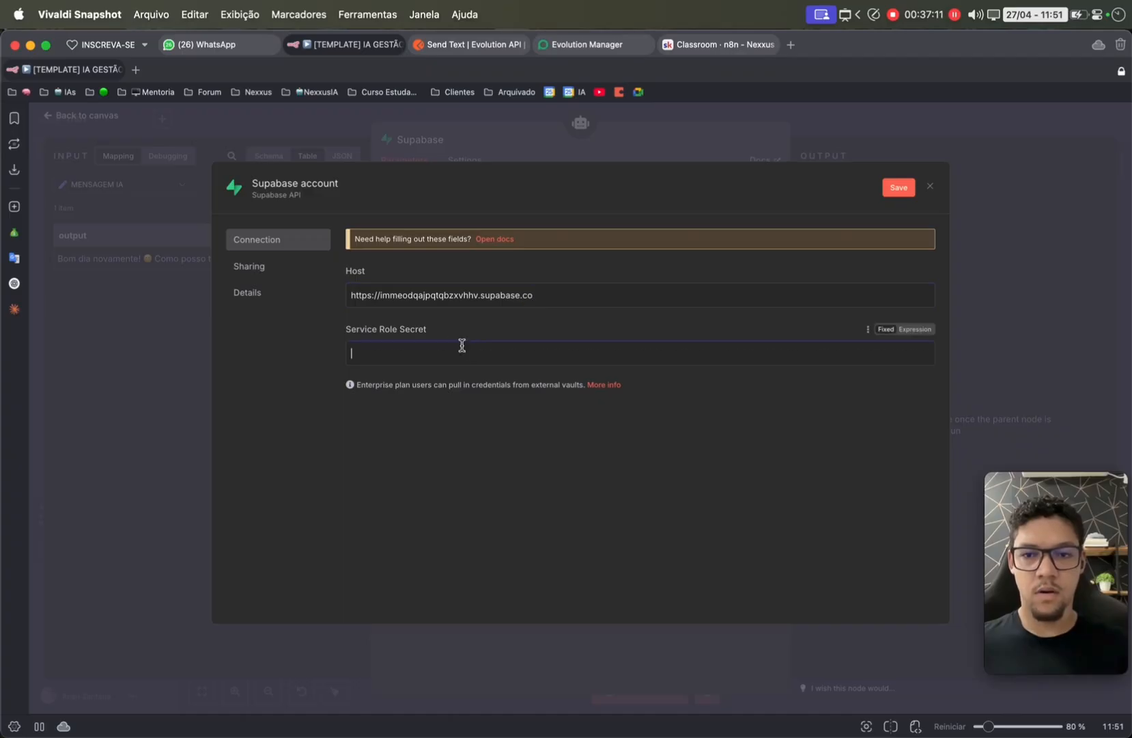
key(super+v)
- Name the new Supabase credential AULA and save it
click(298, 185)
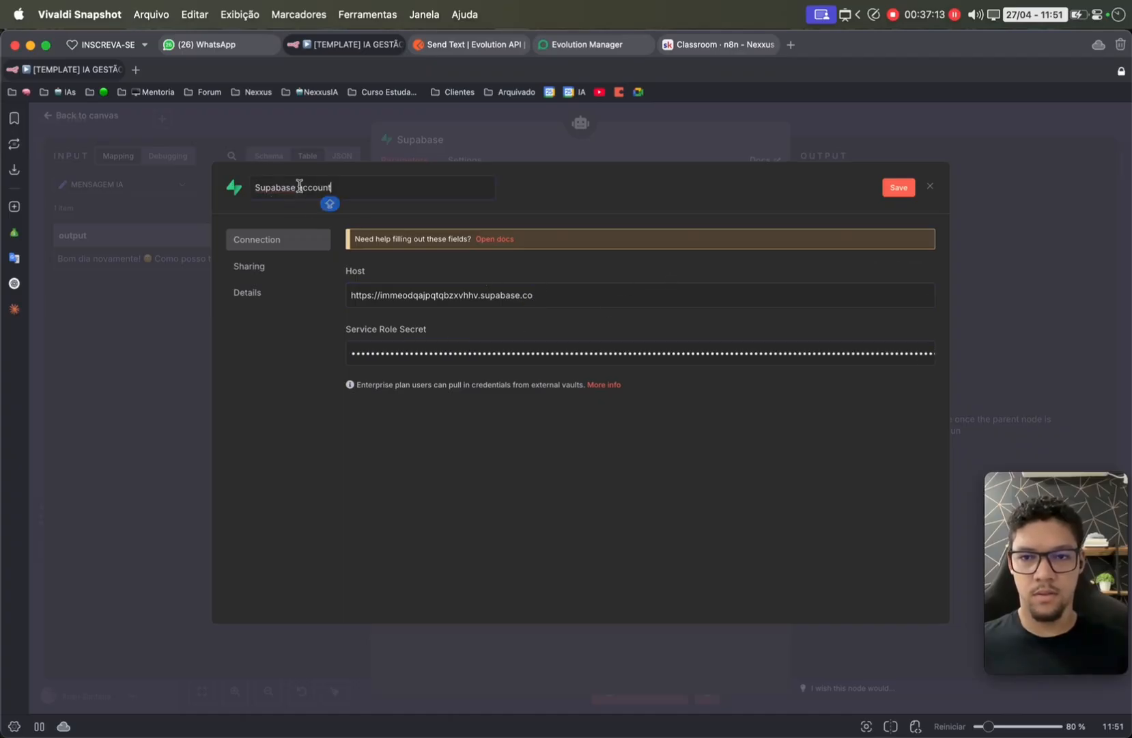
text(AULA)
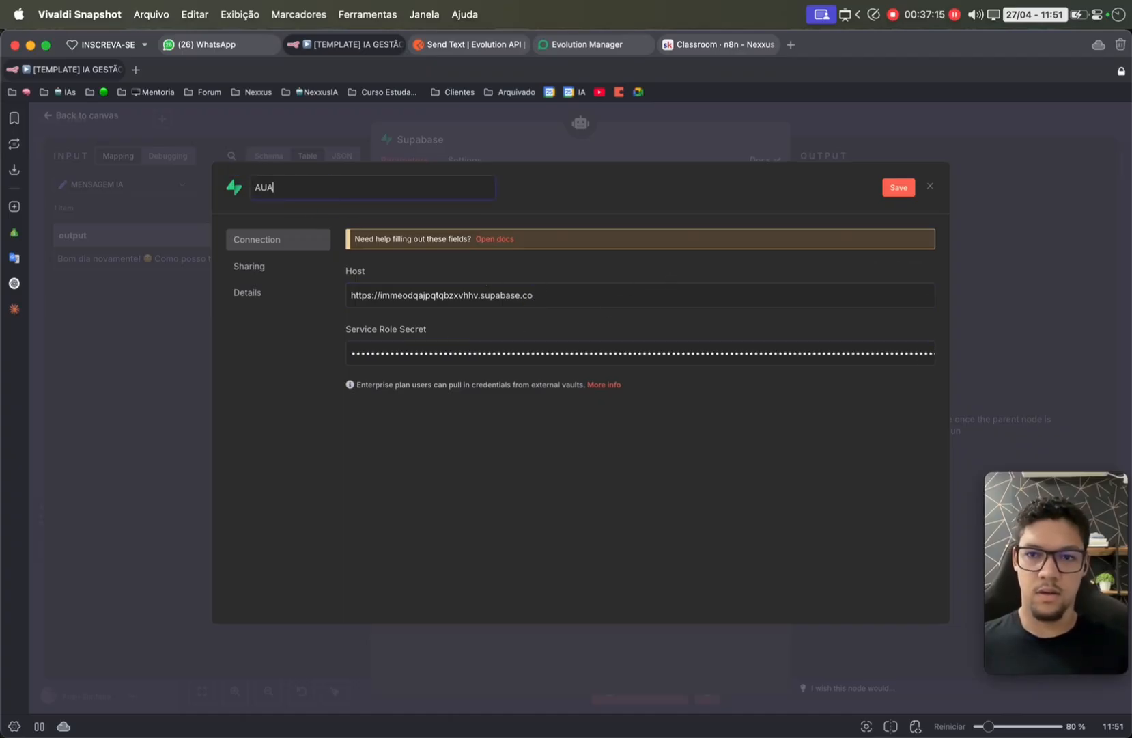
key(BackSpace)
text(LA)
triple_click(546, 239)
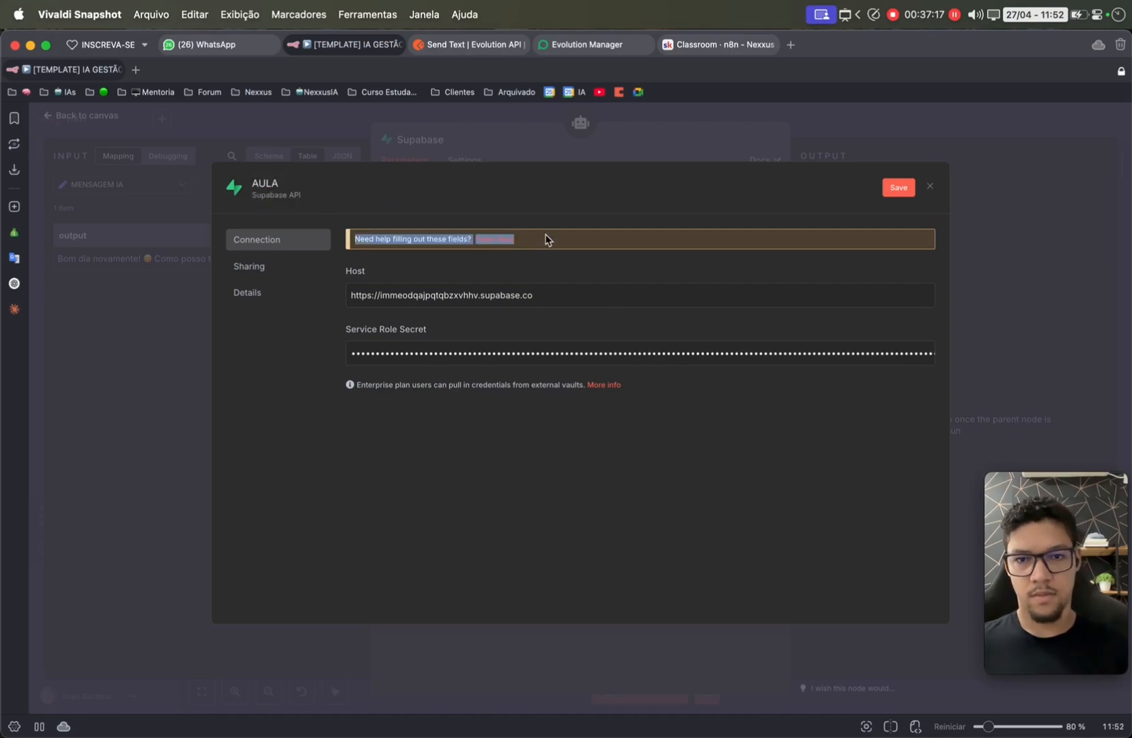
click(899, 187)
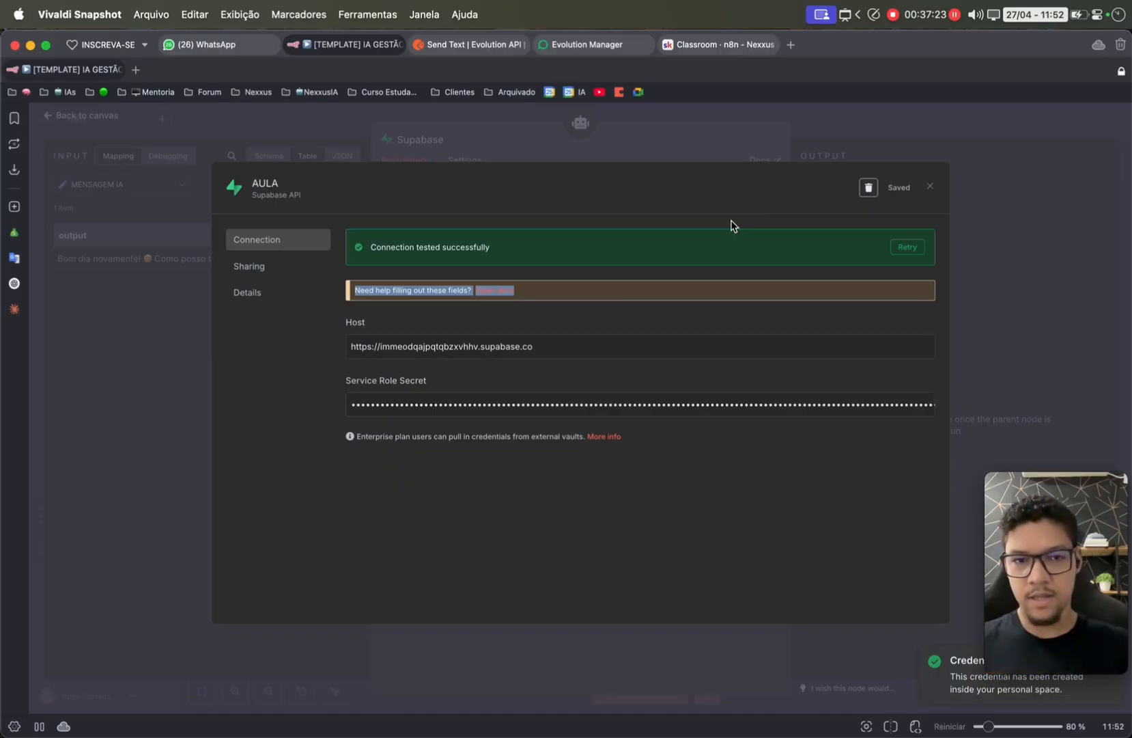
- Delete the AULA credential and remove the Supabase tool node from the AI Agent
click(866, 191)
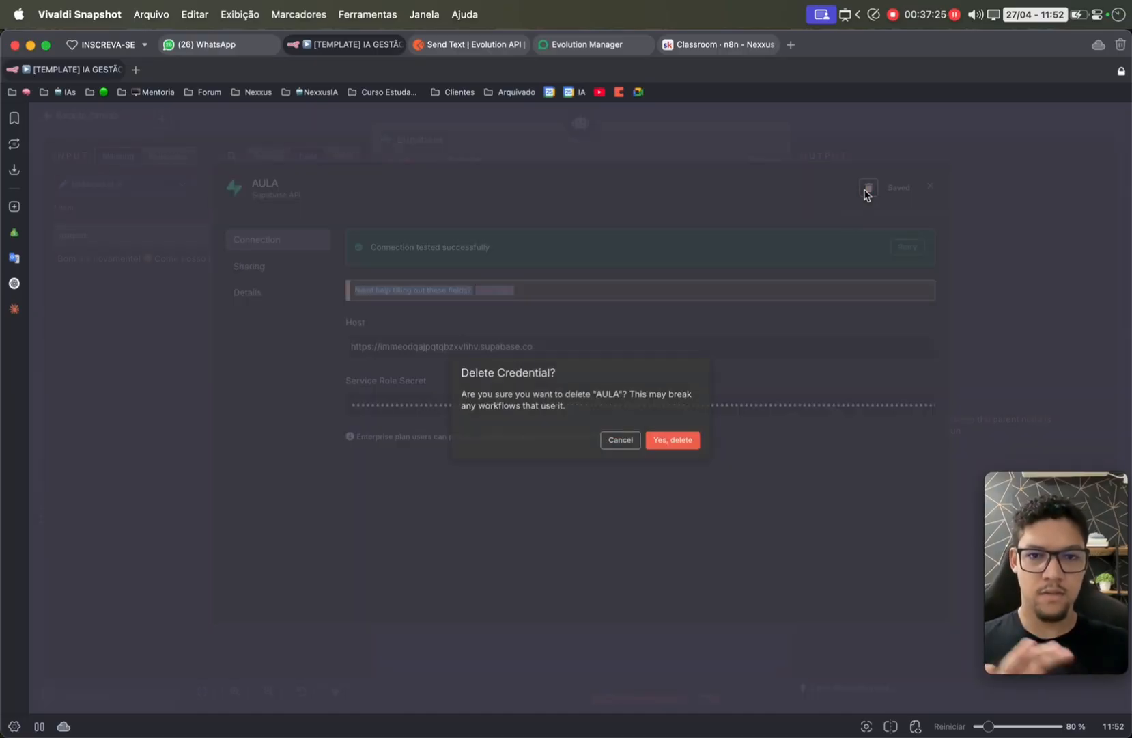
click(657, 440)
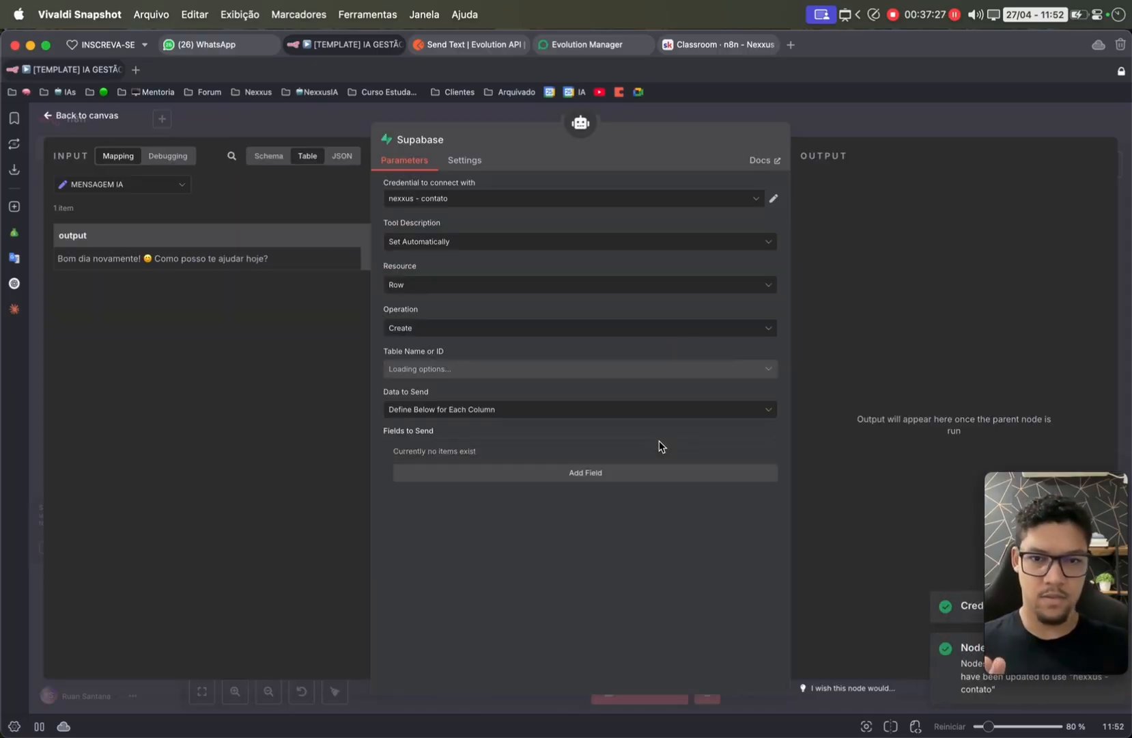
click(424, 197)
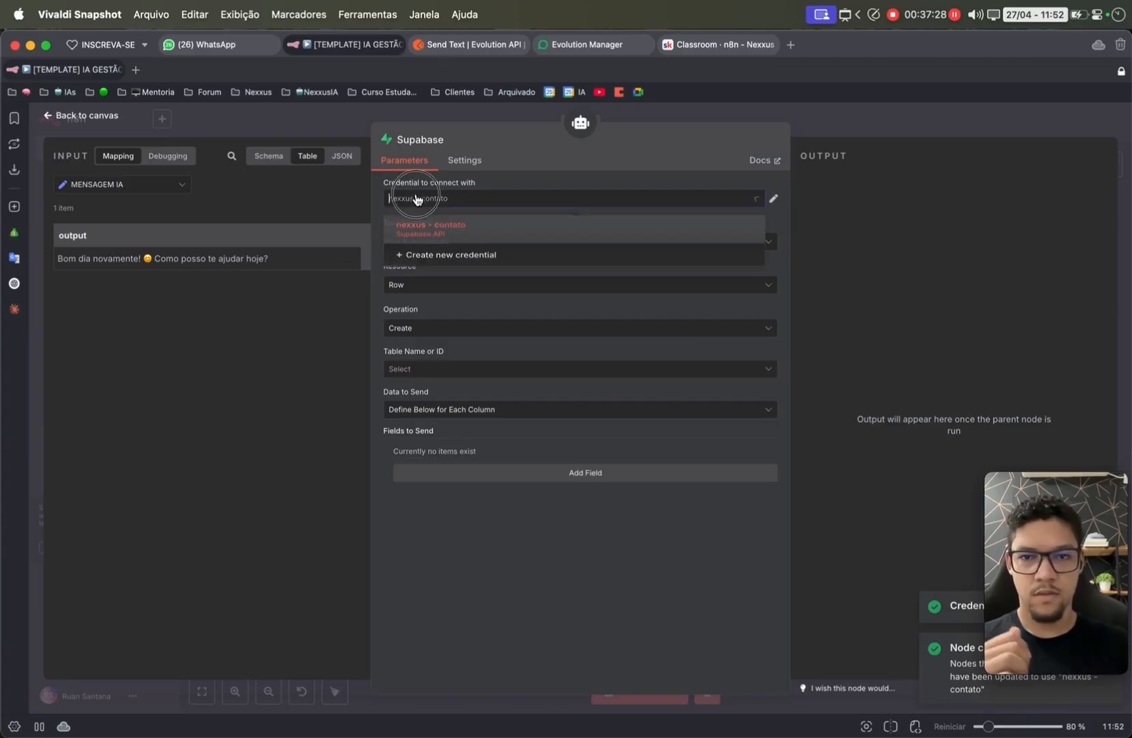
click(343, 351)
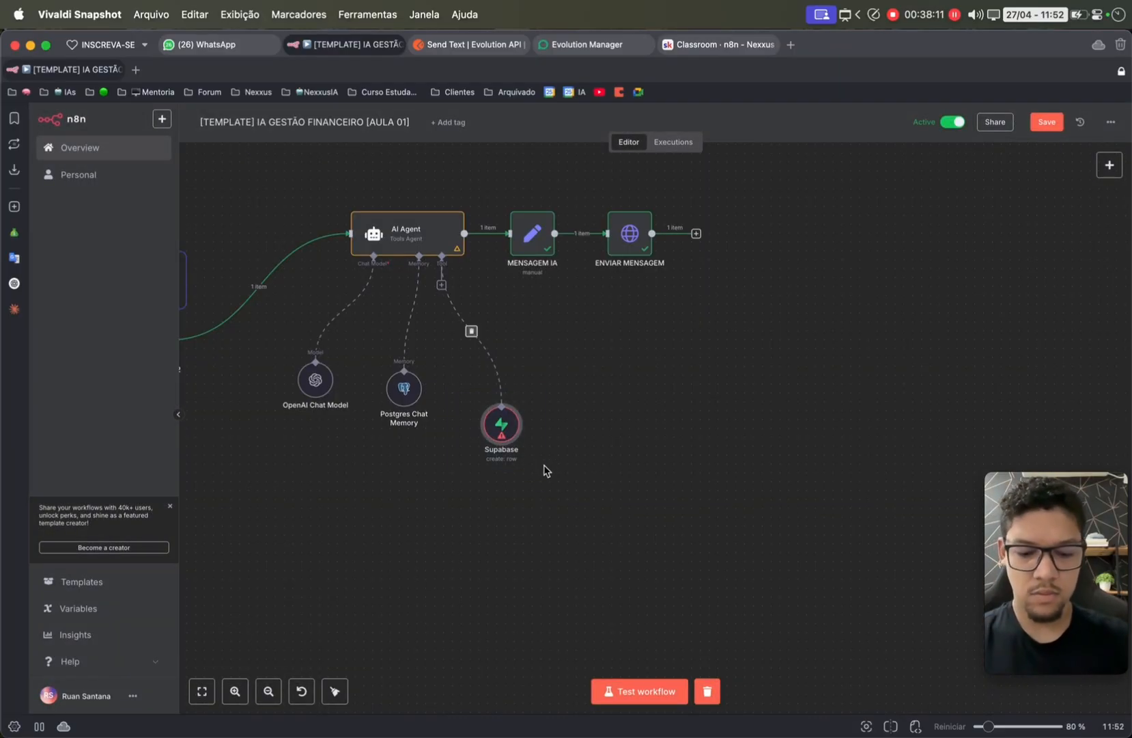
key(Delete)
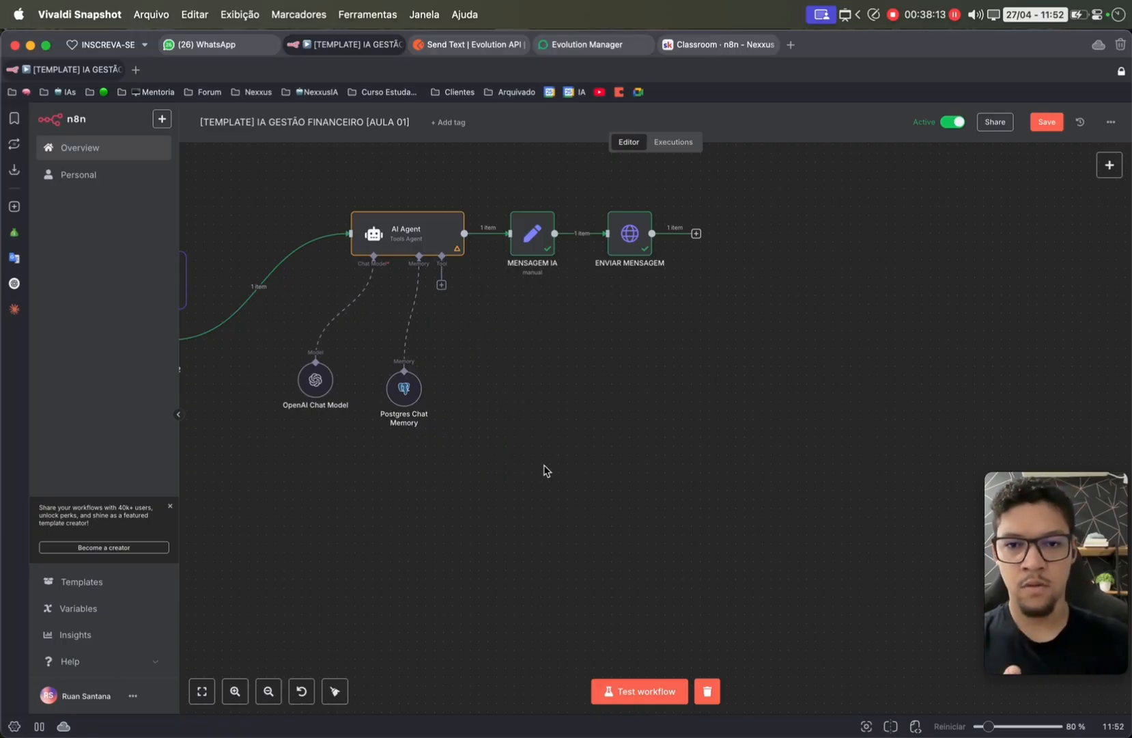
- Add a Call n8n Workflow Tool named fazer_registro with the description "Utilize esta ferramenta para fazer registro de despesas ou gastos."
click(442, 286)
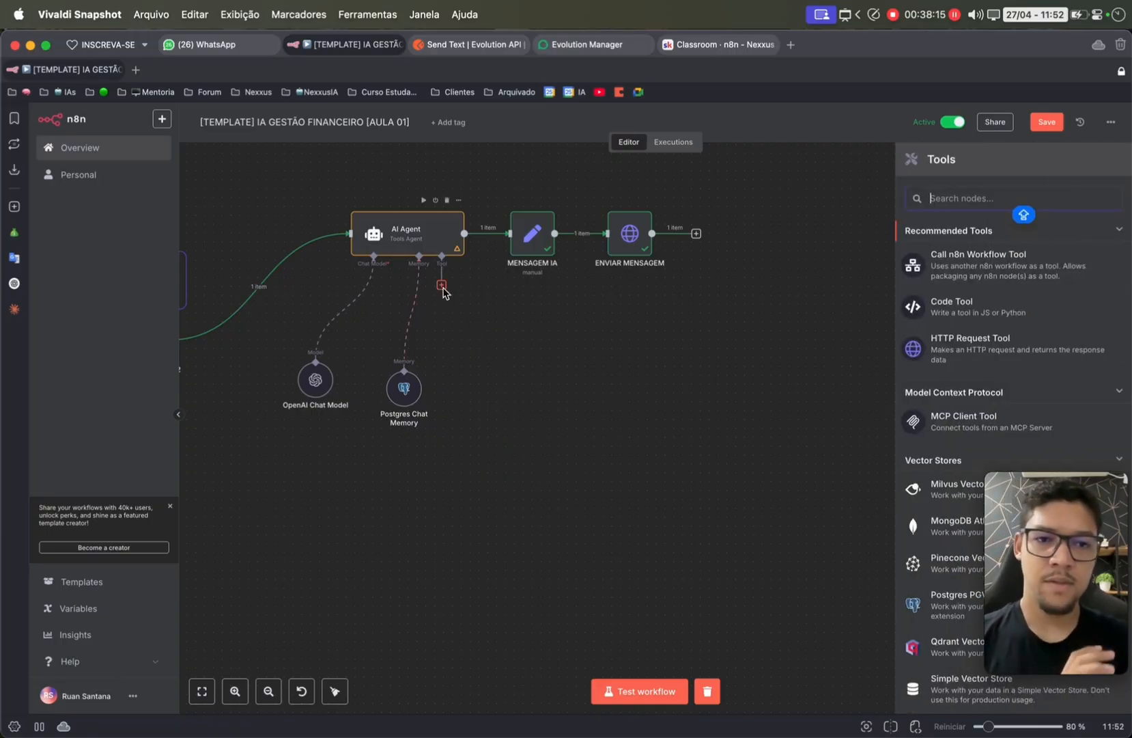
click(974, 270)
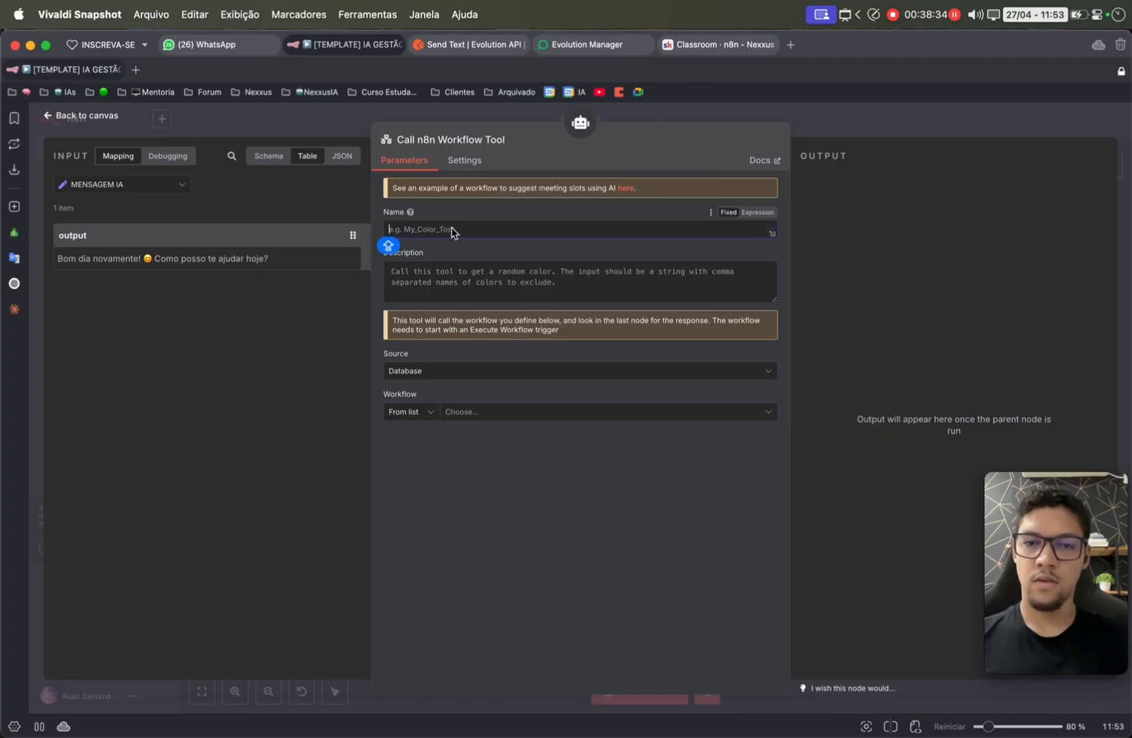
key(super+v)
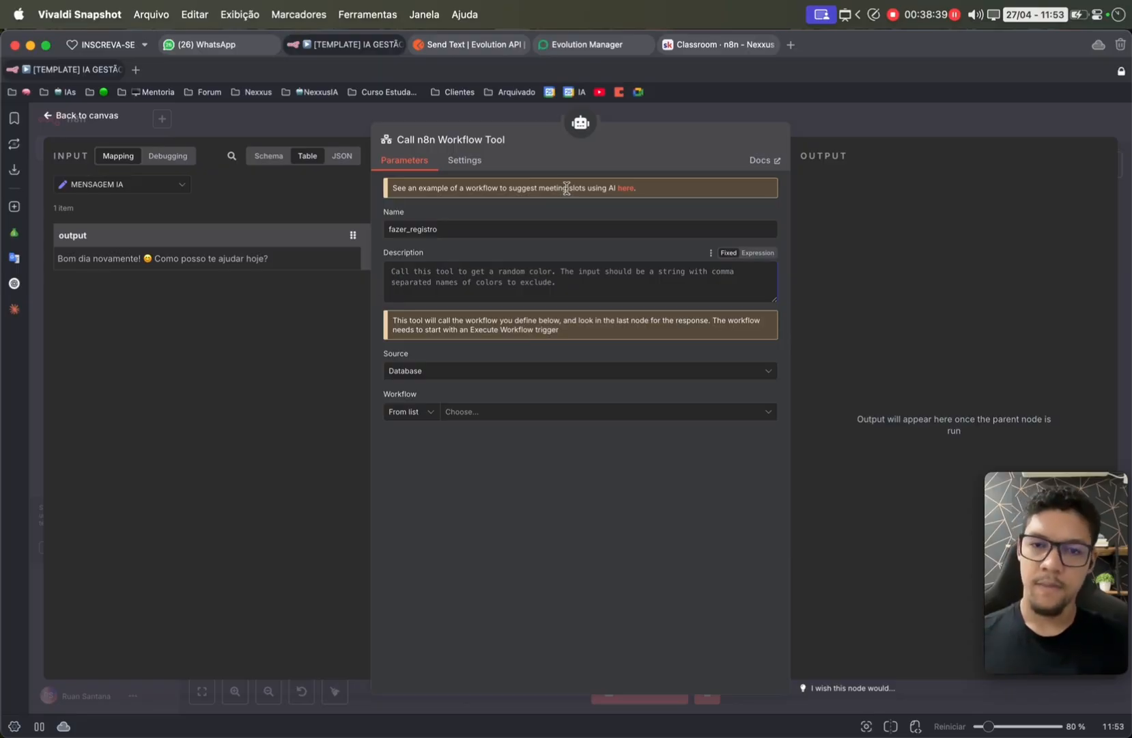
key(Caps_Lock)
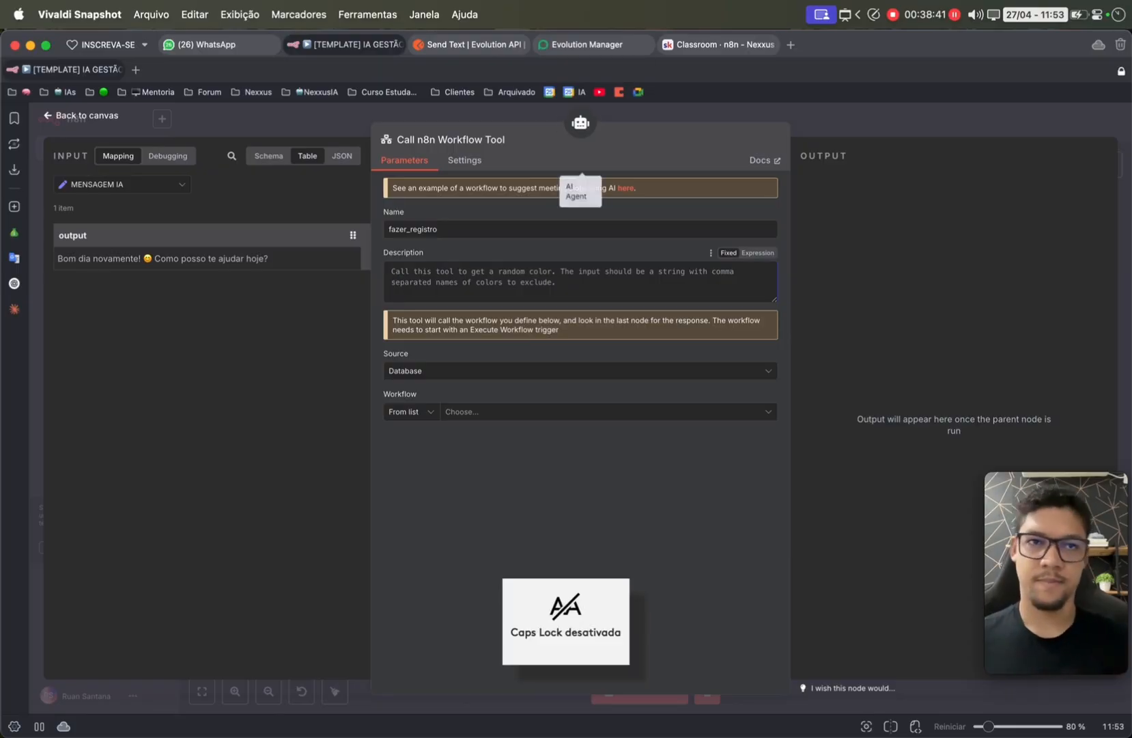
click(432, 288)
key(super+v)
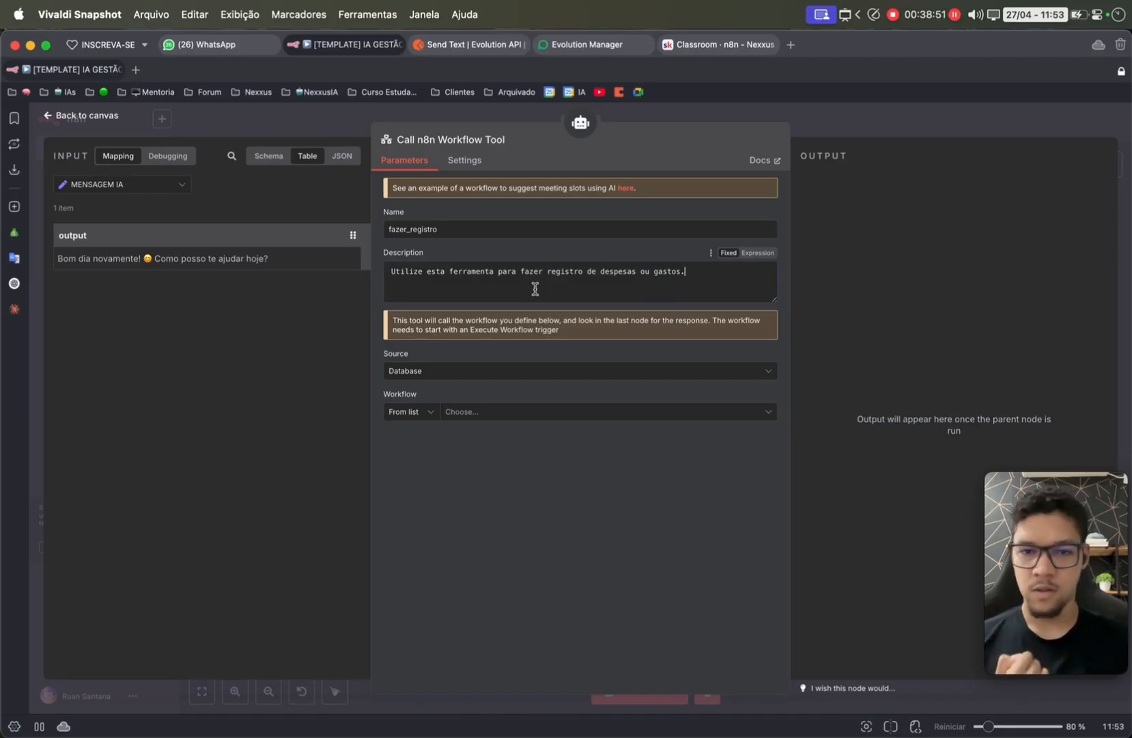
- Set the tool's workflow to be referenced by ID with the expression {{ $workflow.id }}
click(542, 418)
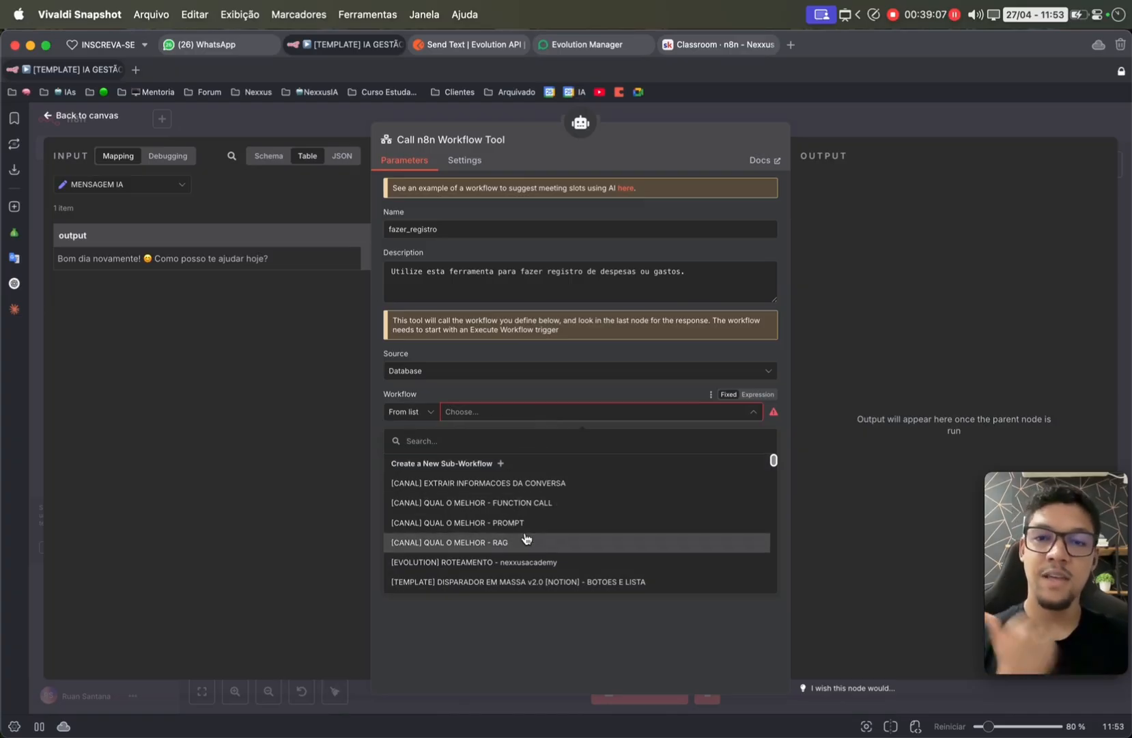
click(757, 396)
click(663, 407)
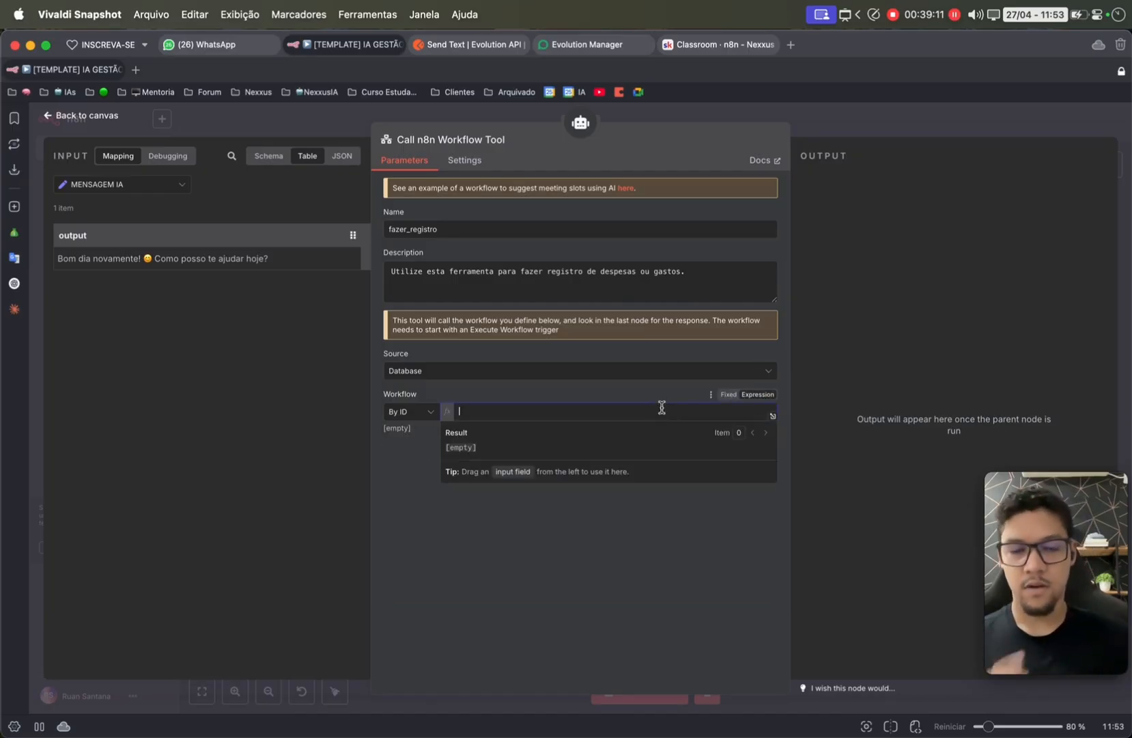
text({{ )
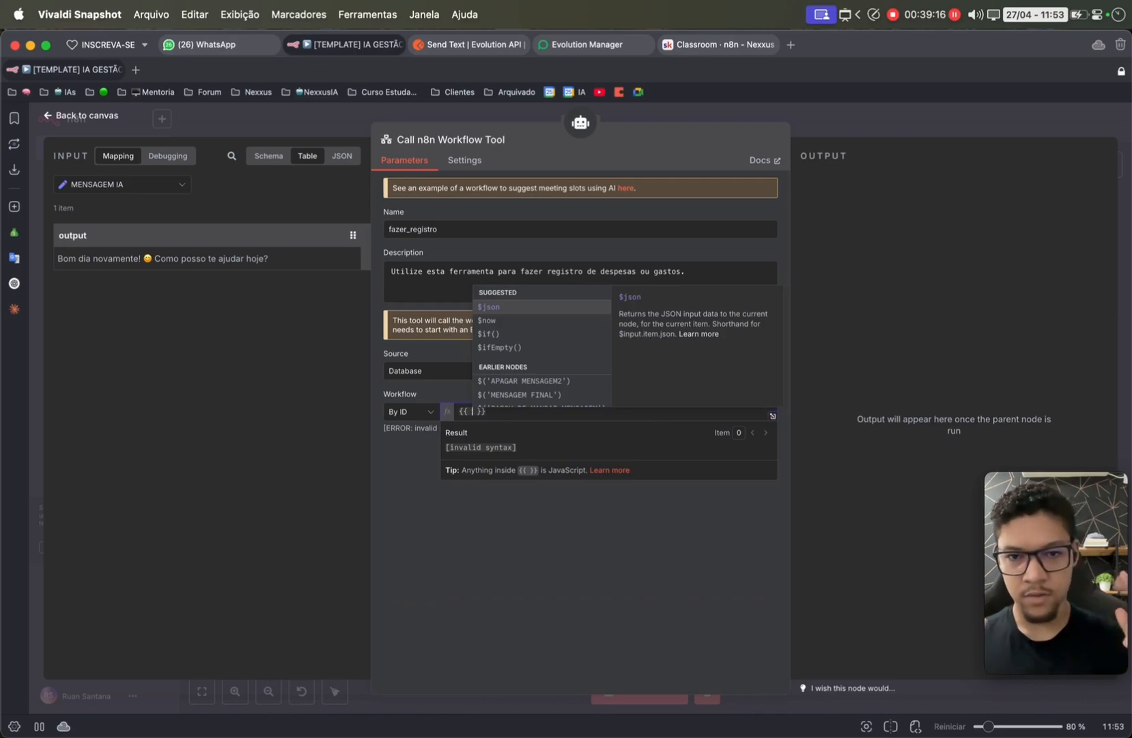
text($workflow)
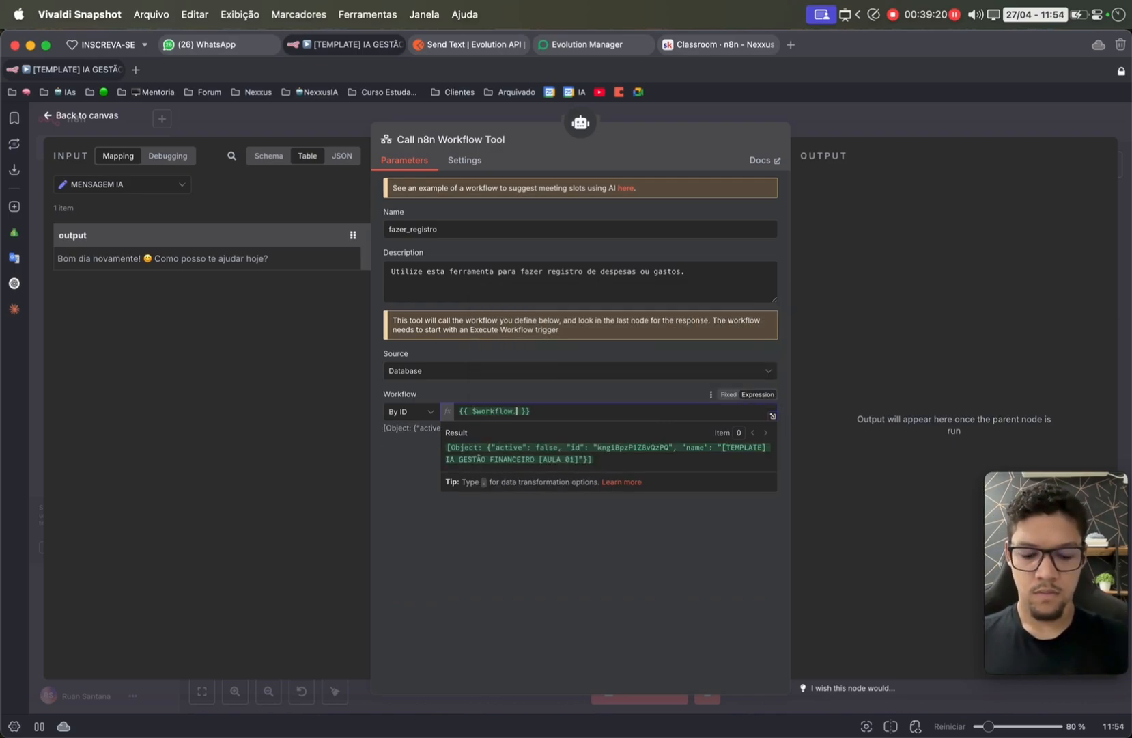
text(.id)
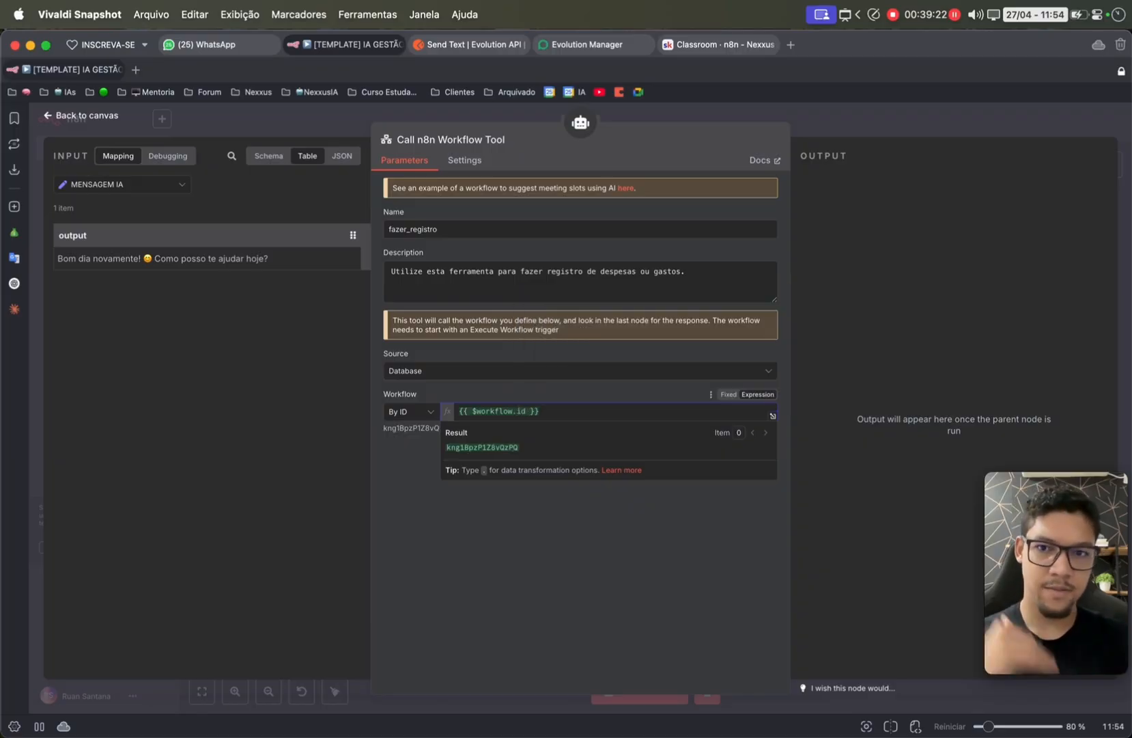
- Rename the Call n8n Workflow Tool node to fazer_registro and return to the workflow canvas
double_click(432, 227)
click(454, 146)
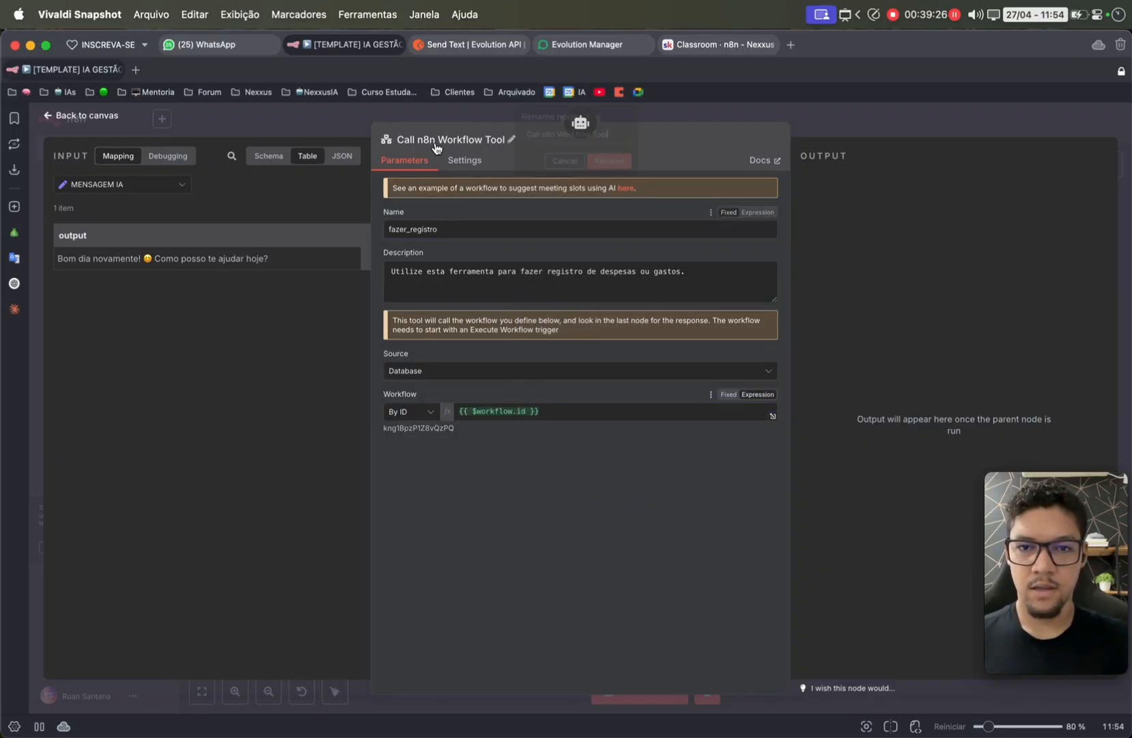
click(609, 161)
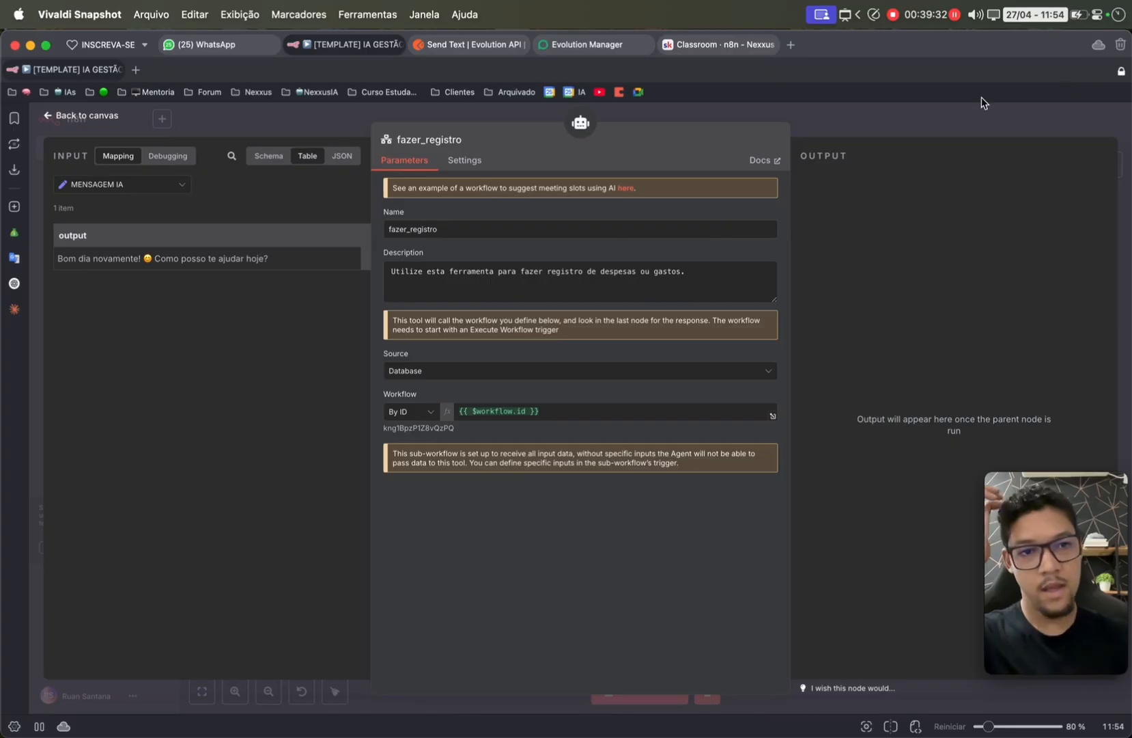
click(934, 111)
click(389, 511)
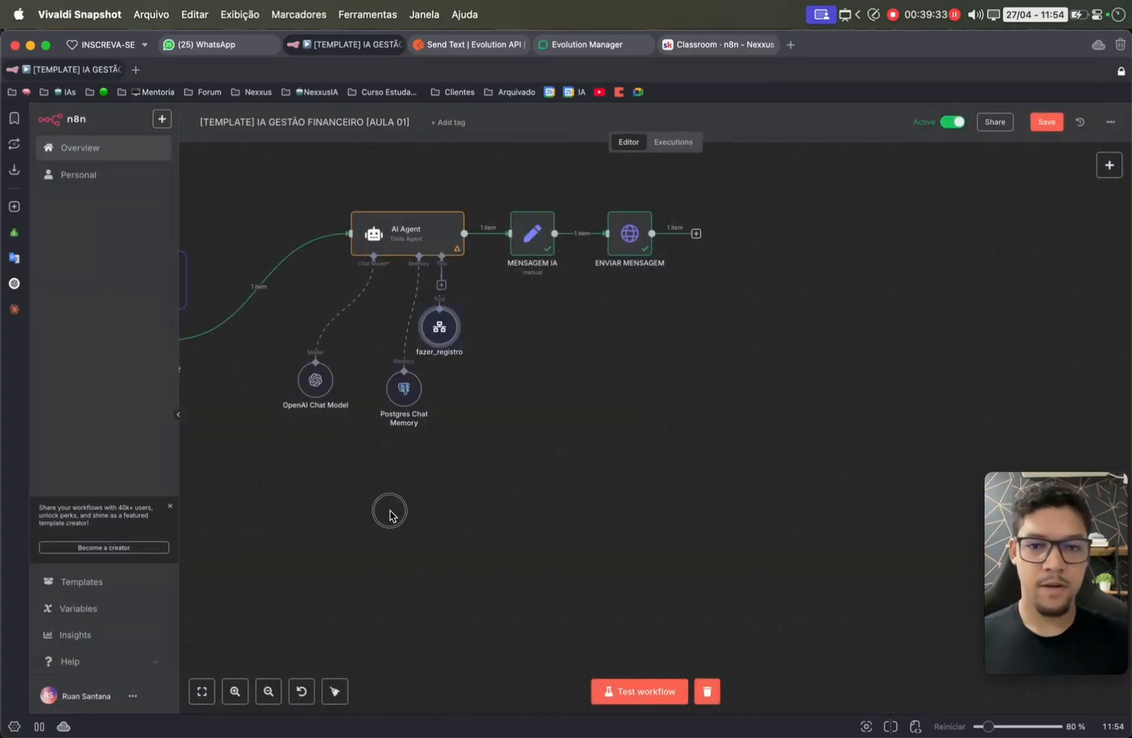
- Add a When Executed by Another Workflow trigger to the workflow canvas
click(1109, 164)
text(exce)
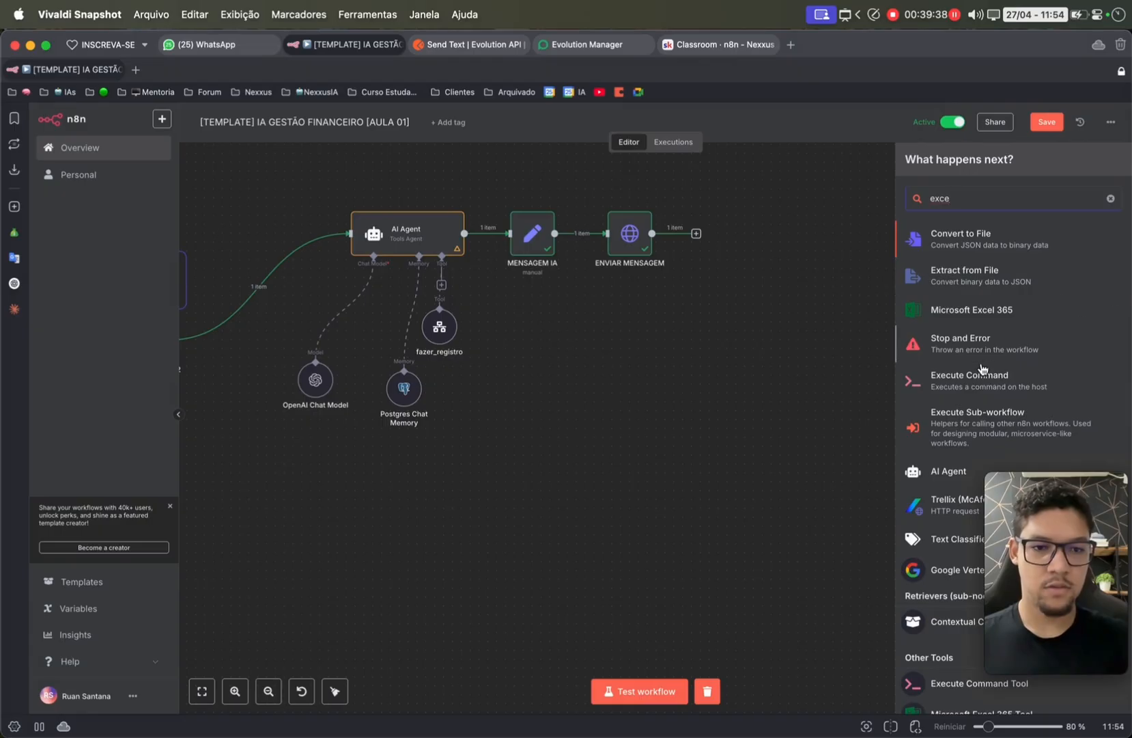
click(963, 434)
mouse_move(960, 298)
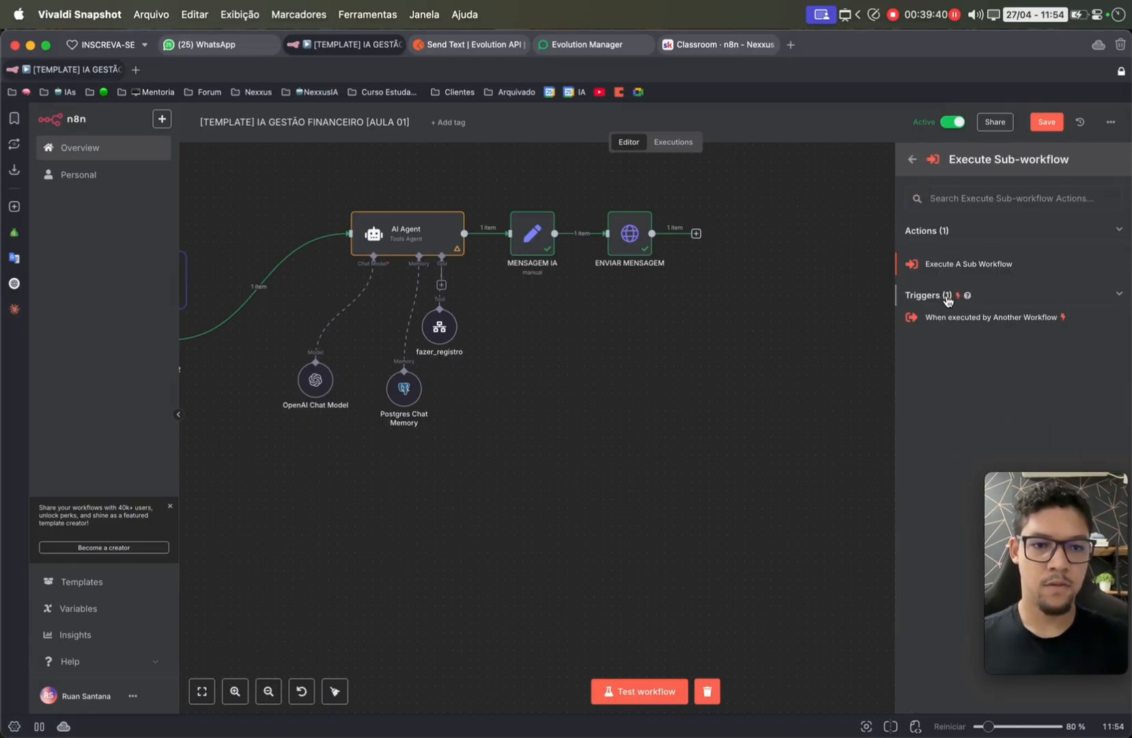
click(948, 316)
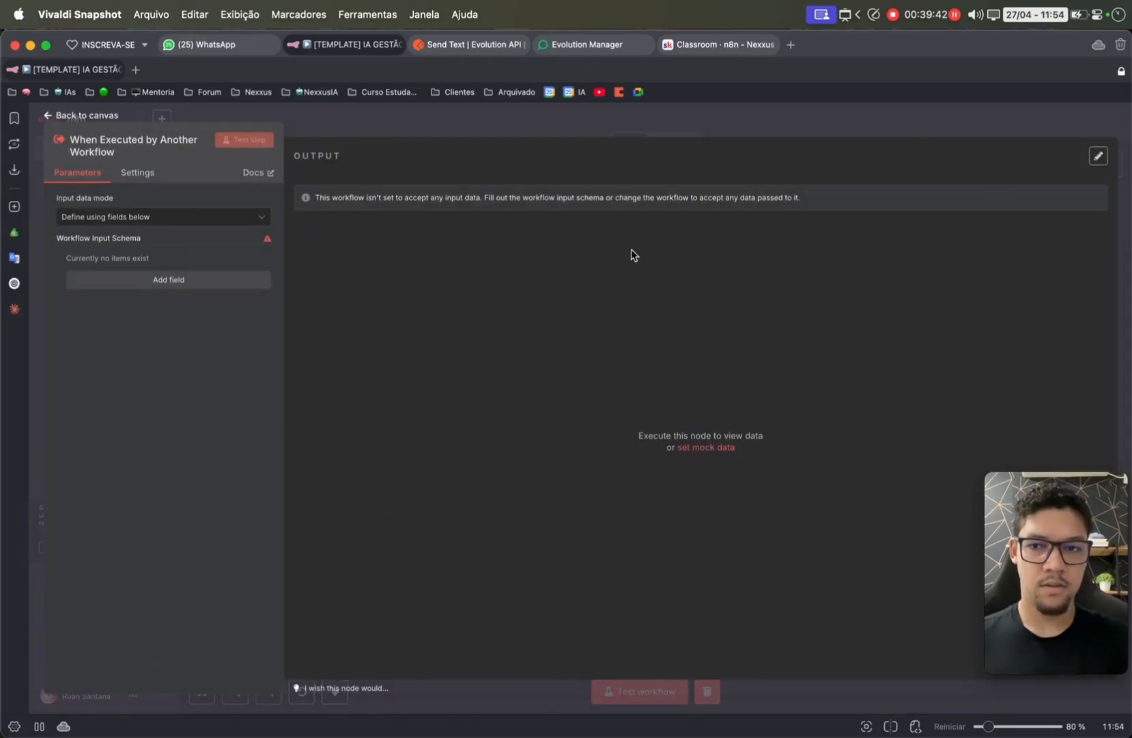
- Add the input fields custom_tool, session and query to the trigger's schema, with query's type set to Object
click(142, 281)
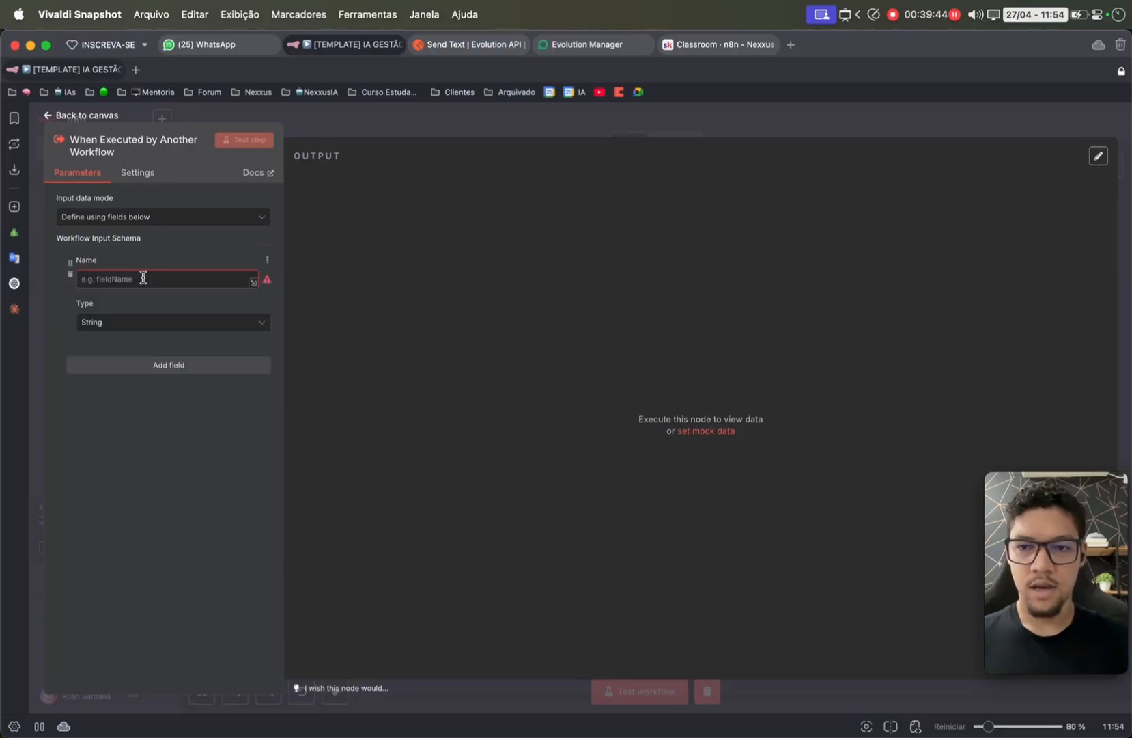
click(160, 366)
click(165, 476)
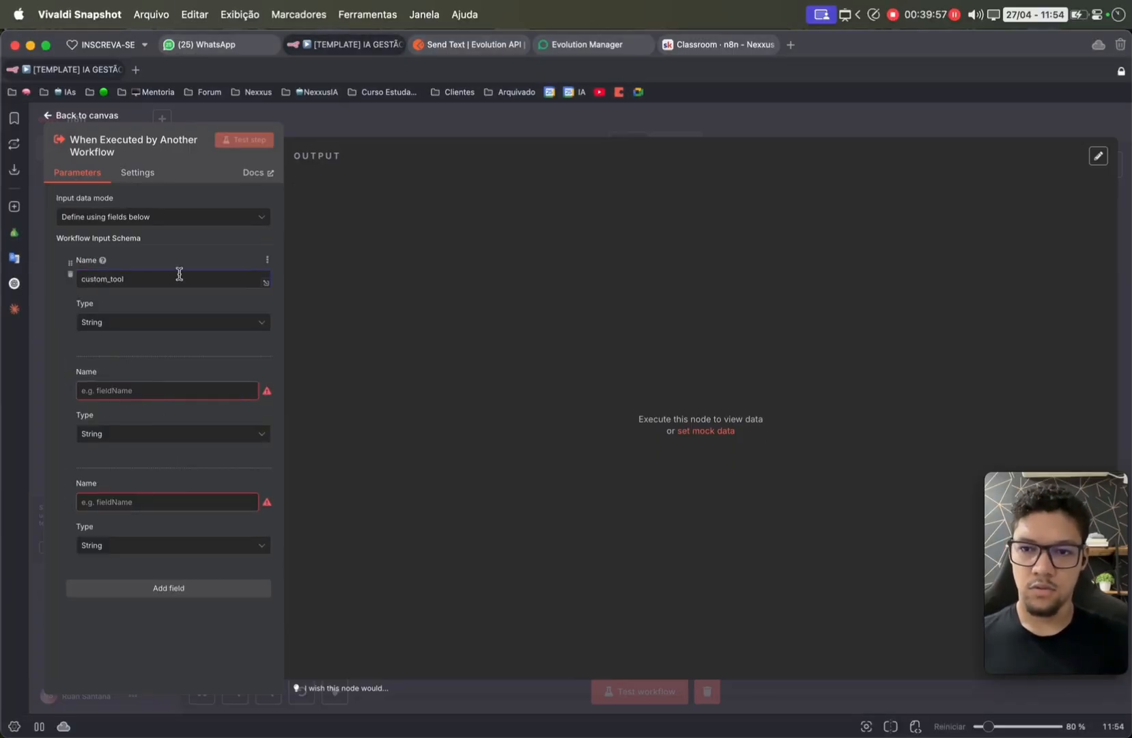
click(100, 390)
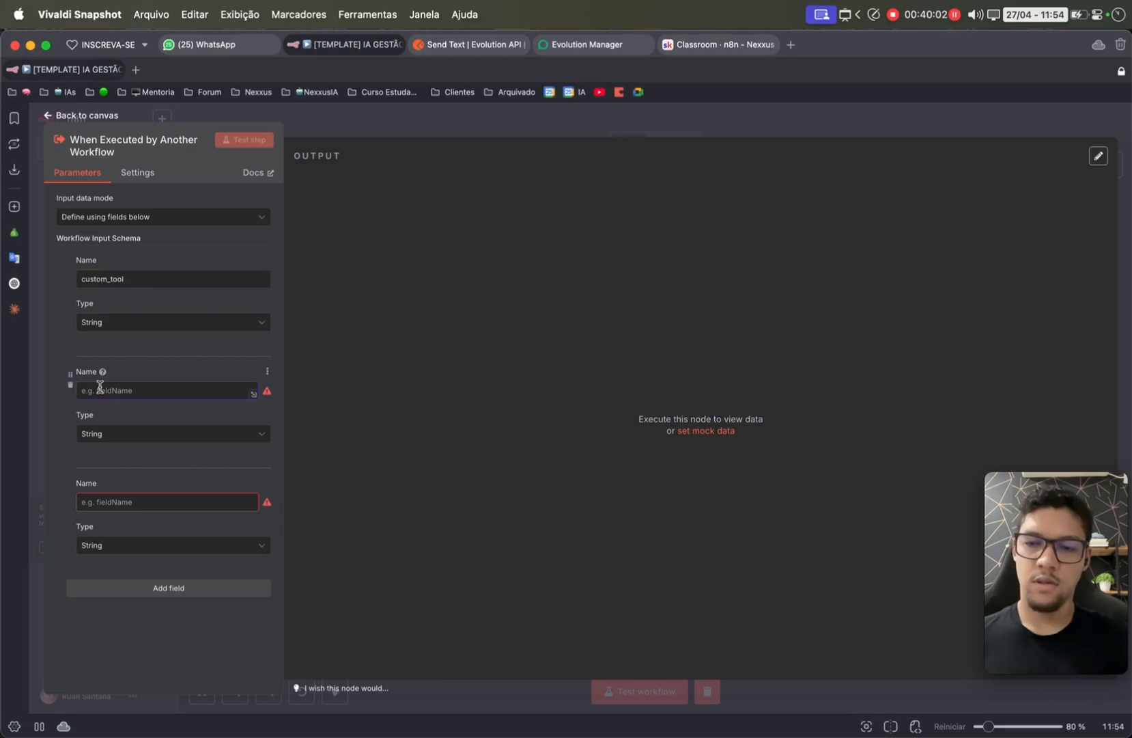
text(session)
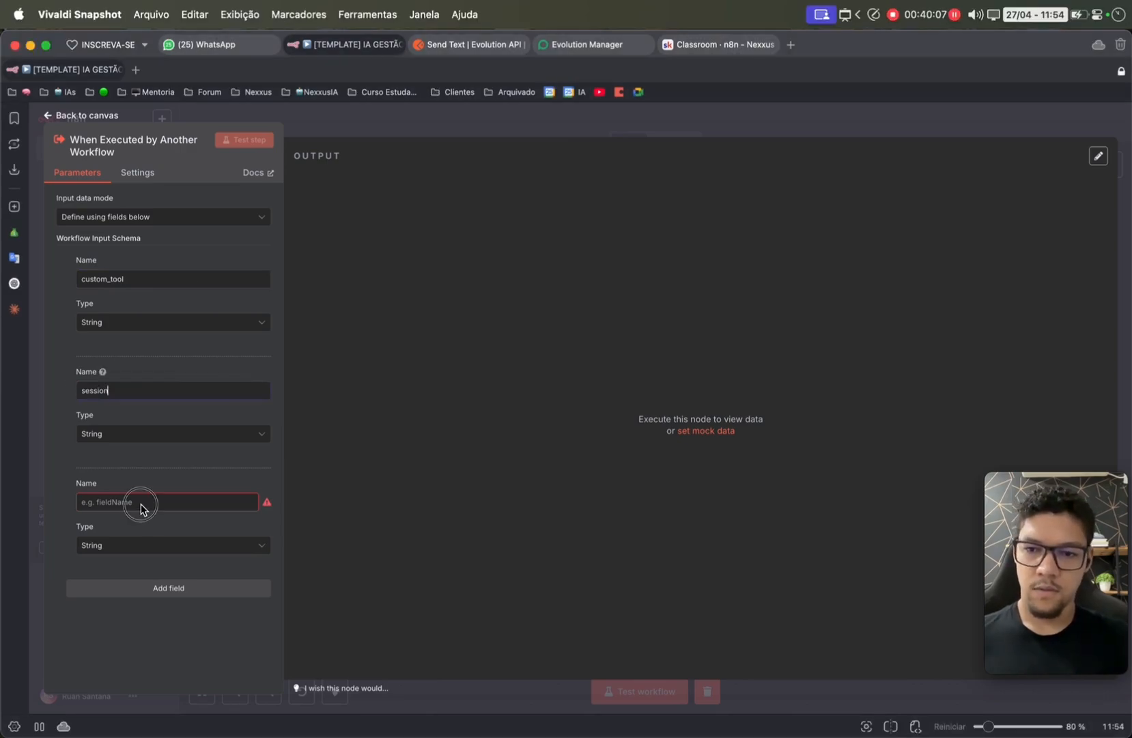
click(139, 502)
text(query)
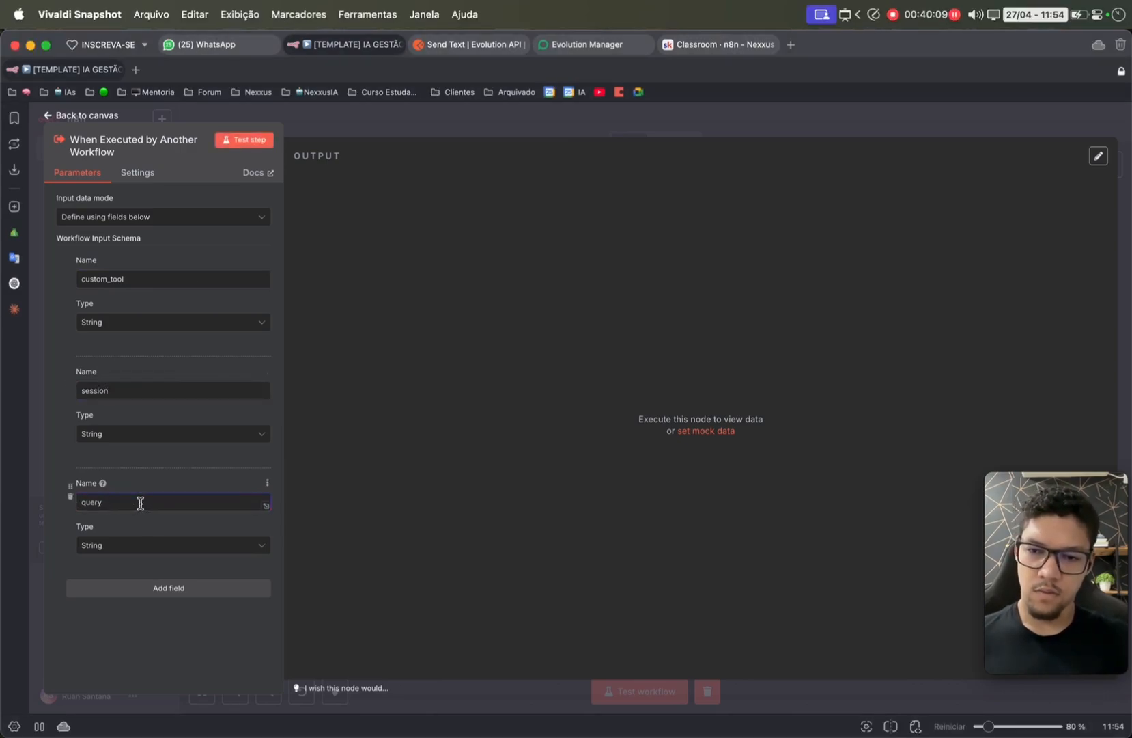
click(137, 546)
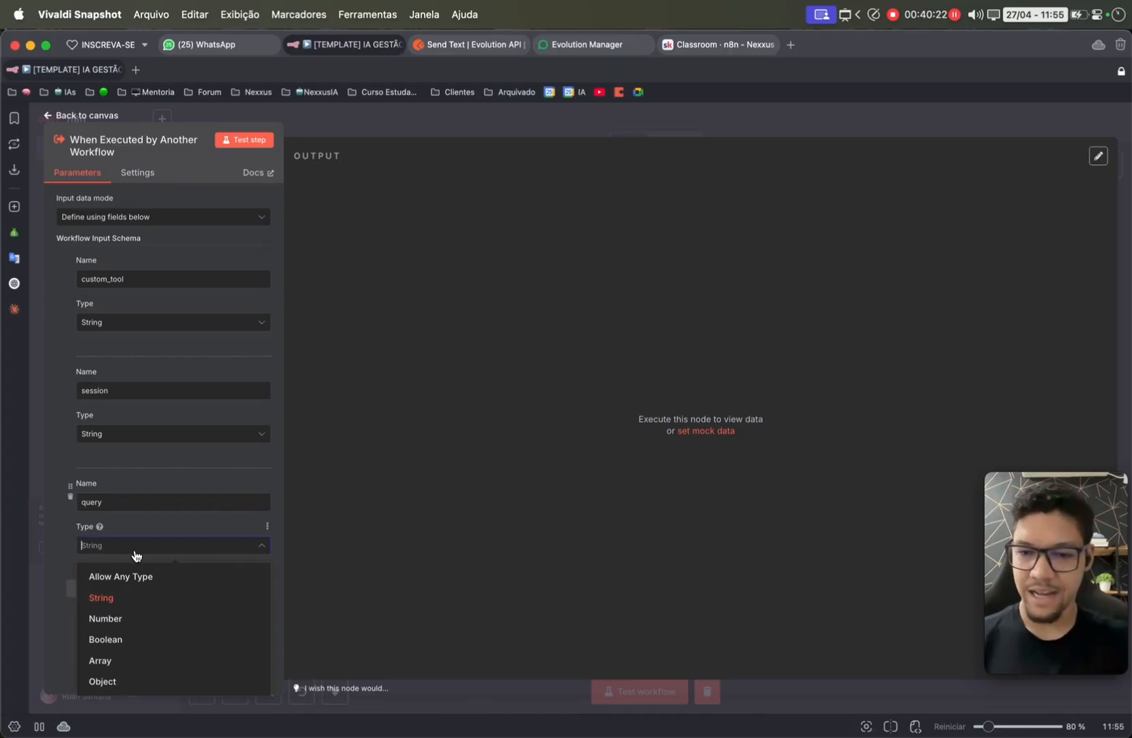
click(111, 682)
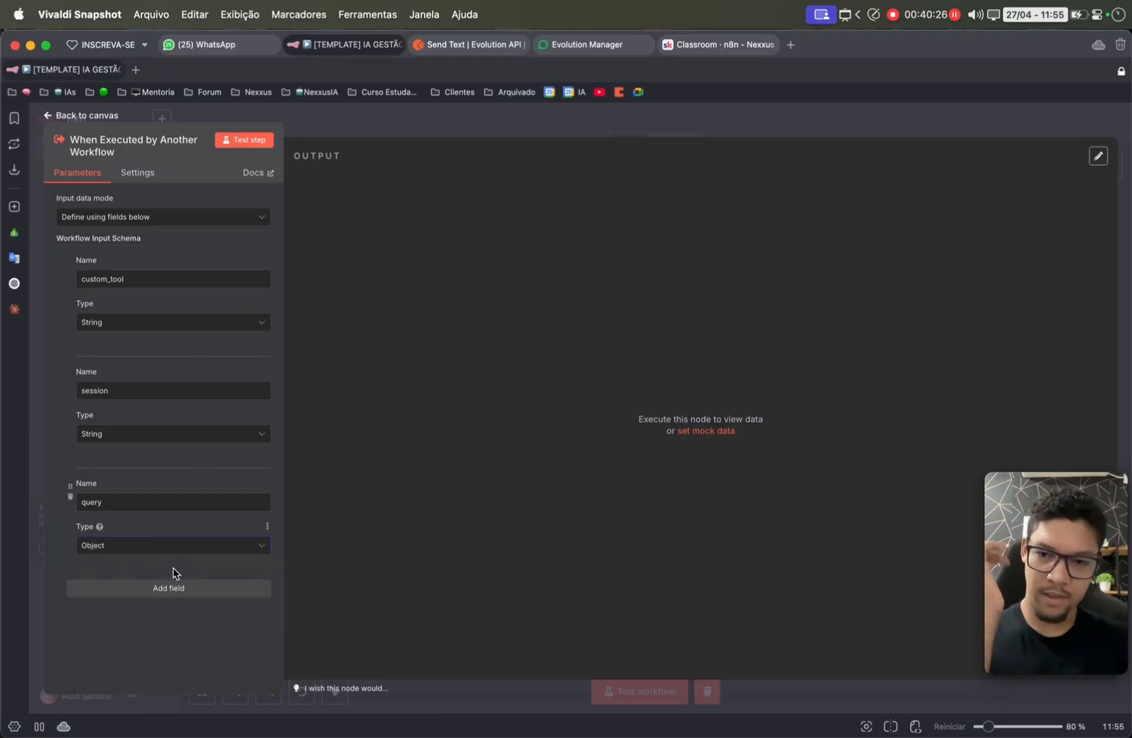
- Add a fourth trigger input field named dados_atendimento with type Object and return to the workflow canvas
click(171, 587)
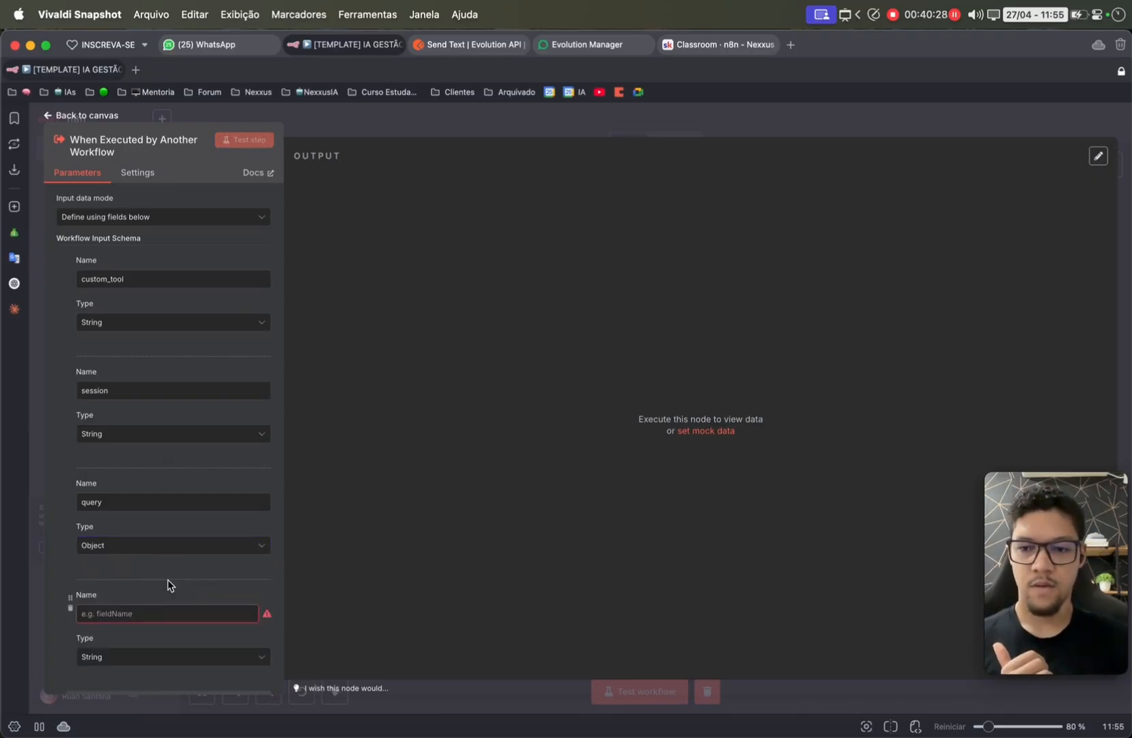
scroll(167, 577, down, 1)
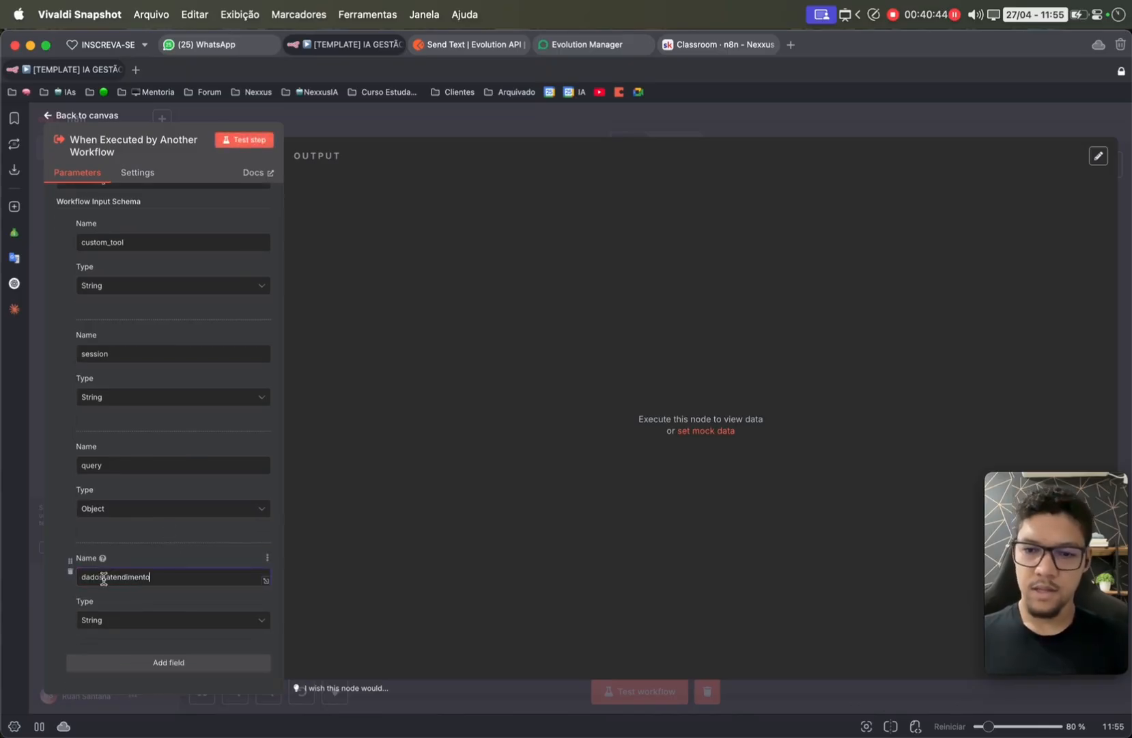
click(101, 620)
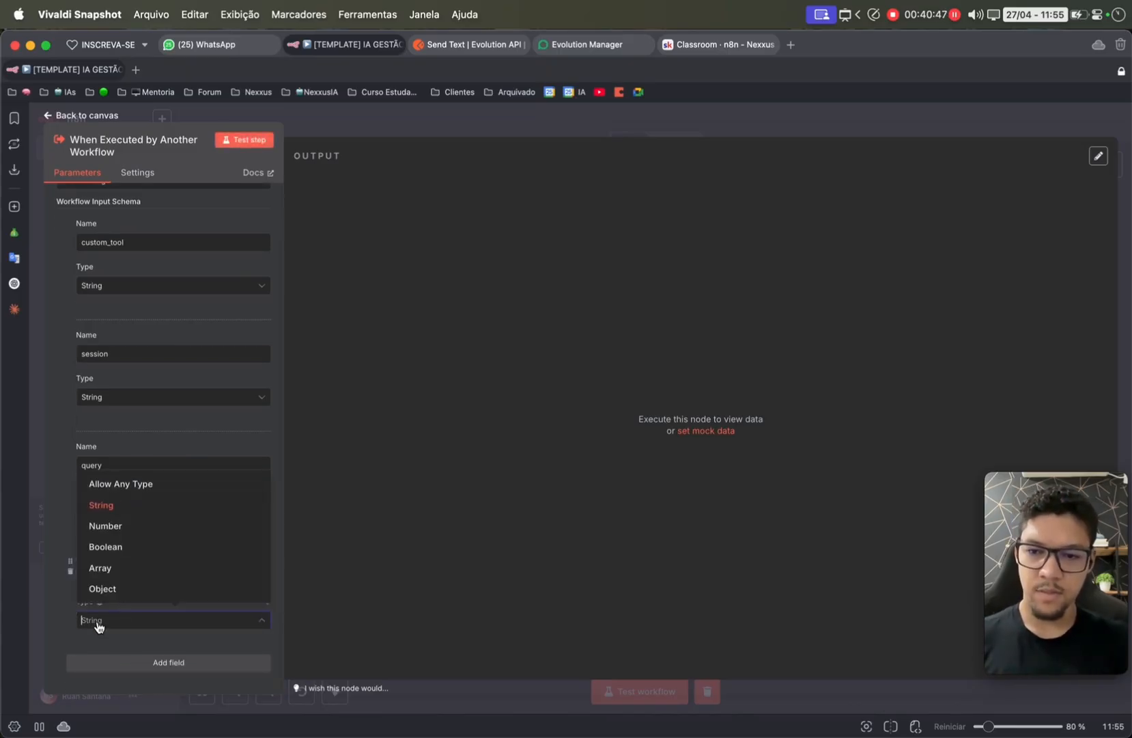
click(135, 589)
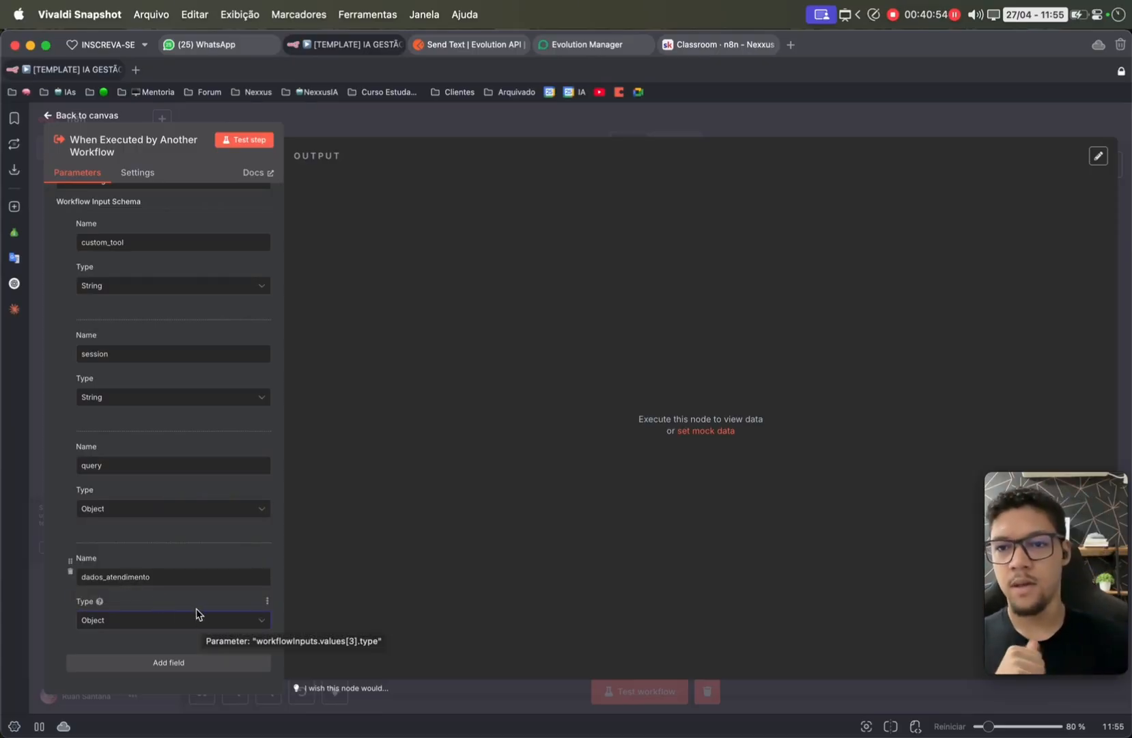
scroll(204, 421, up, 2)
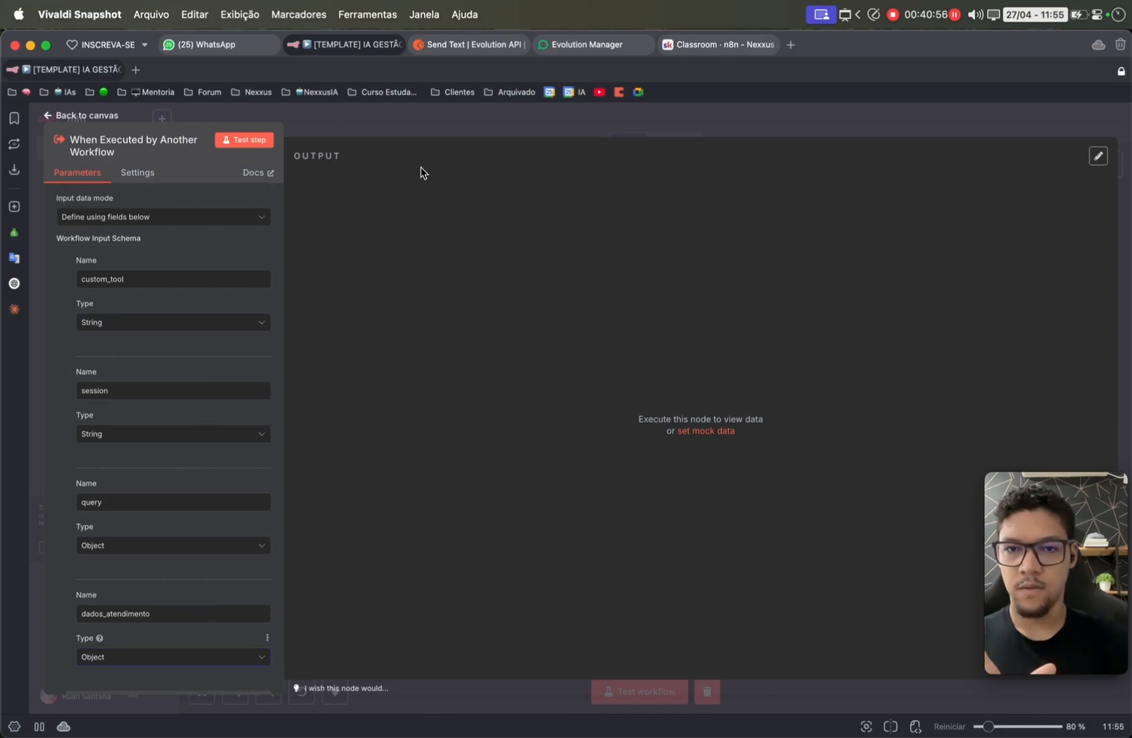
click(440, 128)
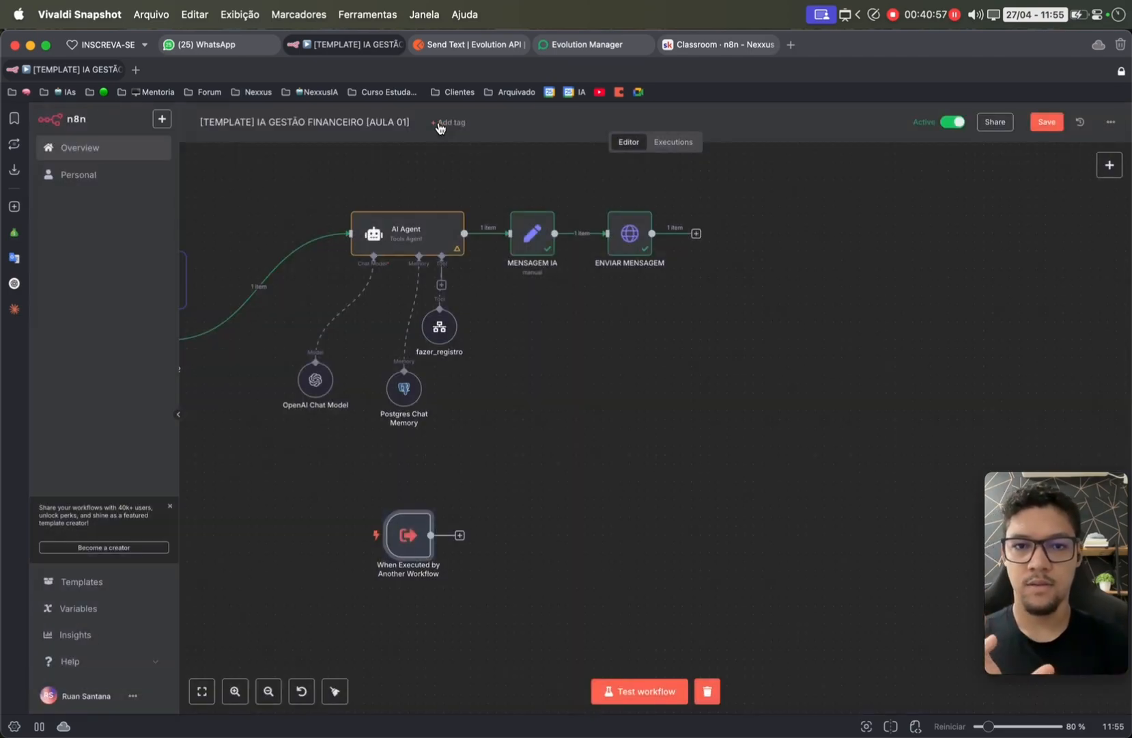
- Check the fazer_registro tool's parameters for workflow inputs and save the workflow
double_click(440, 334)
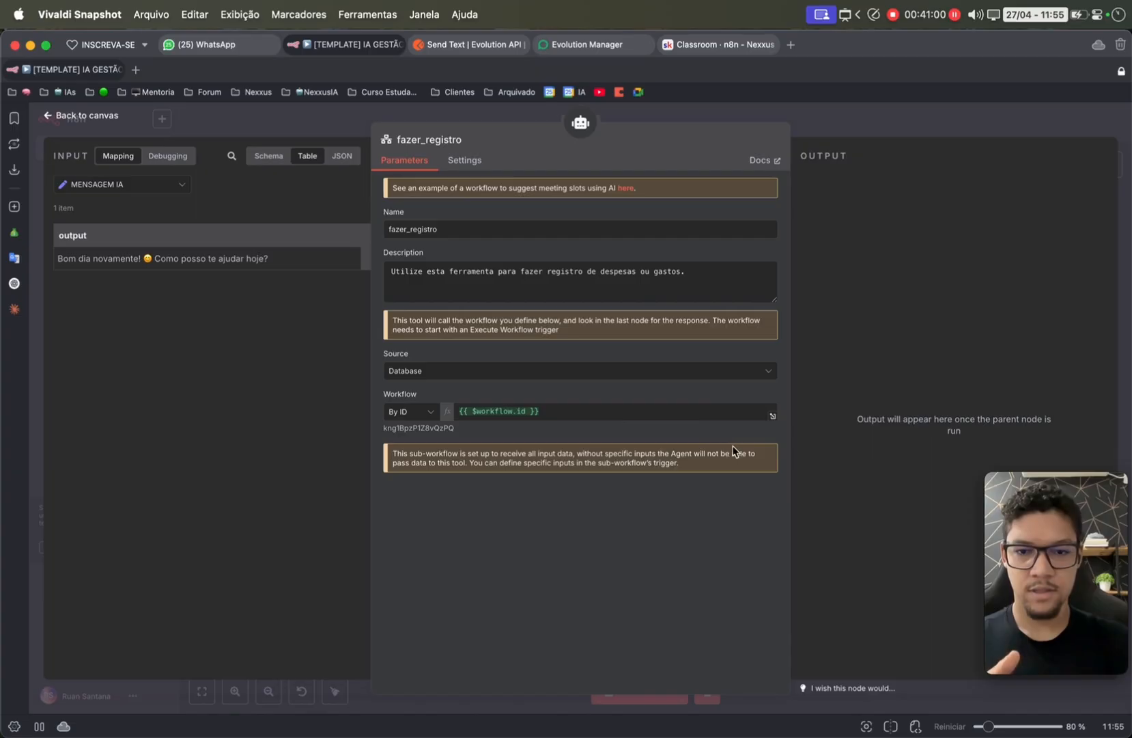
click(891, 108)
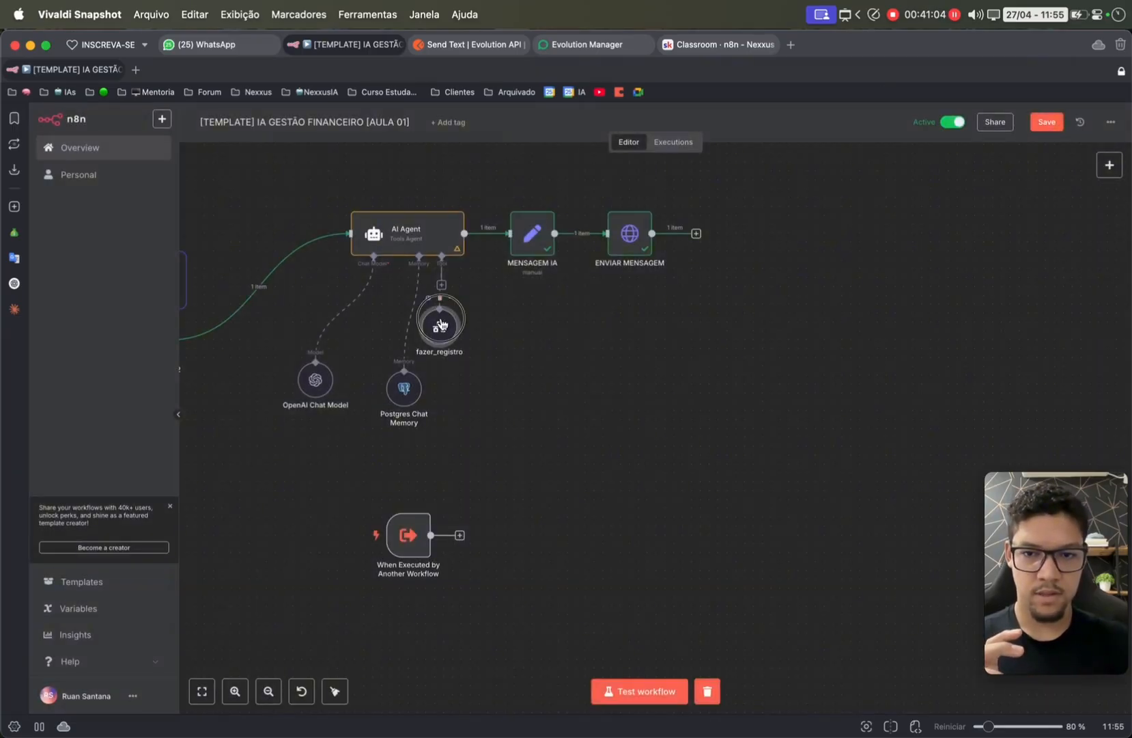
double_click(440, 328)
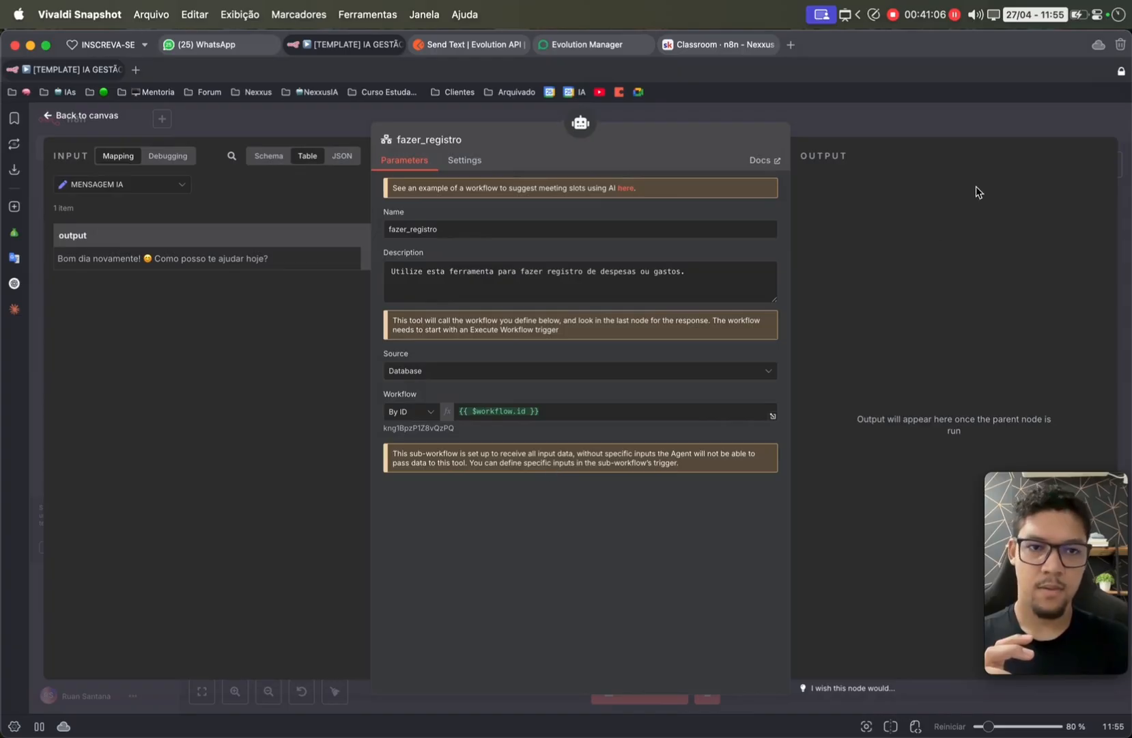
click(980, 125)
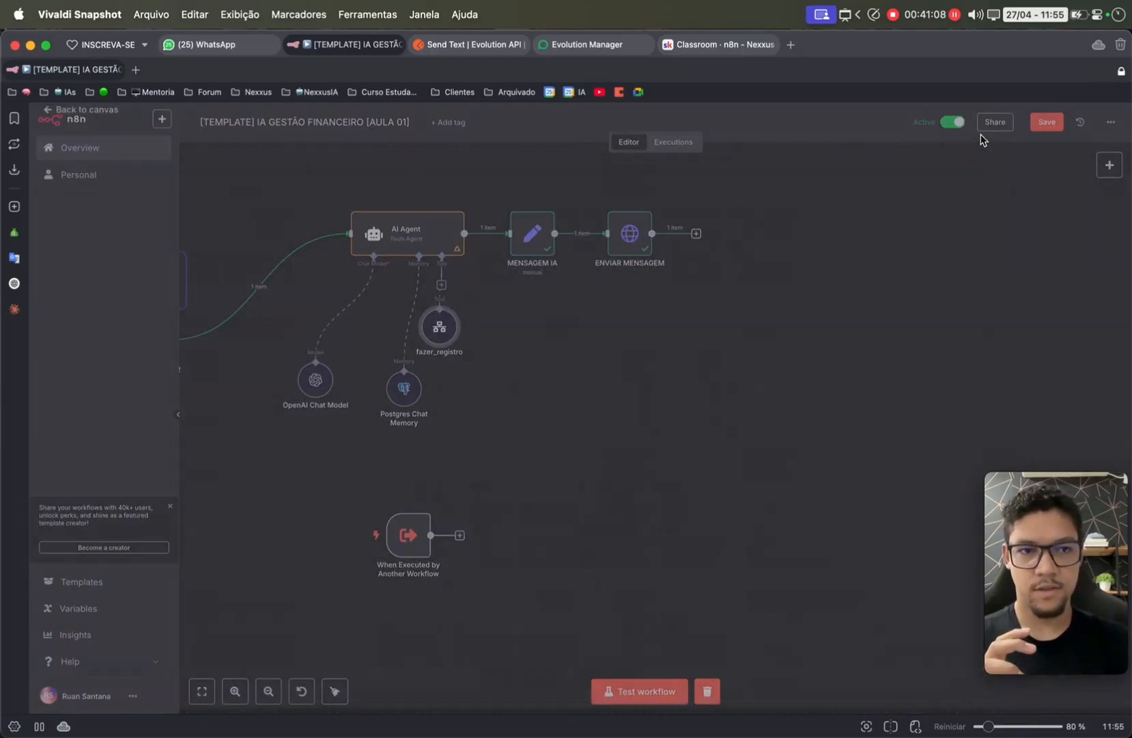
click(1032, 127)
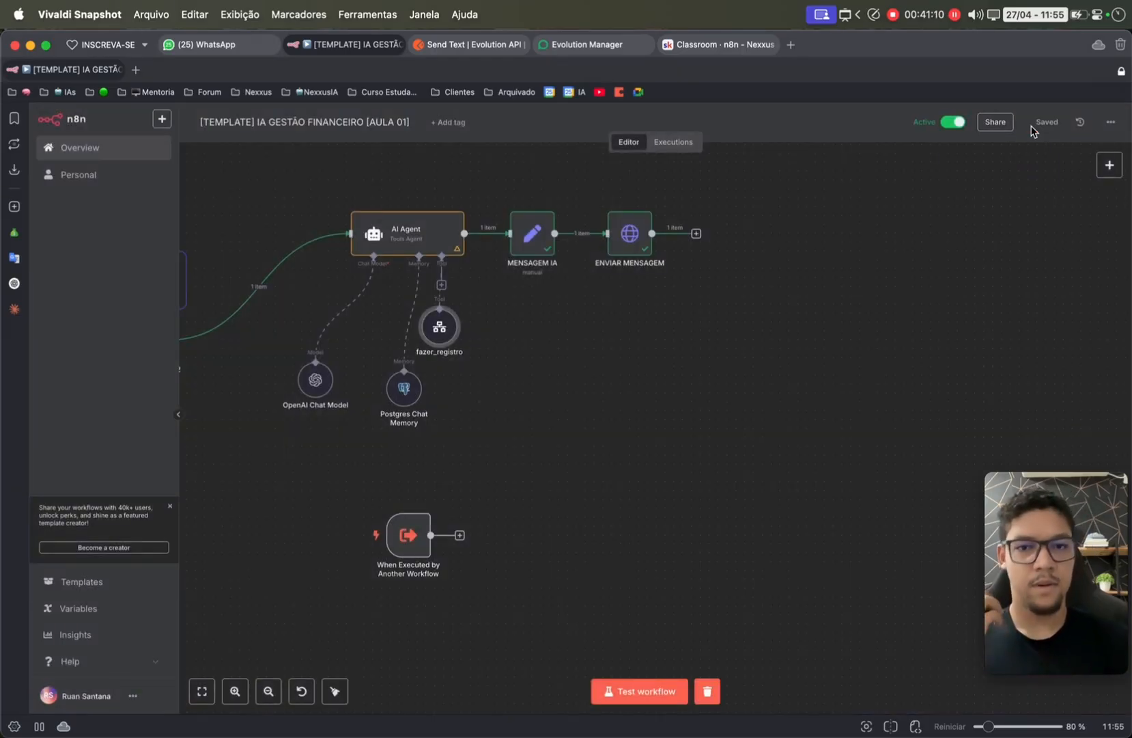
click(440, 572)
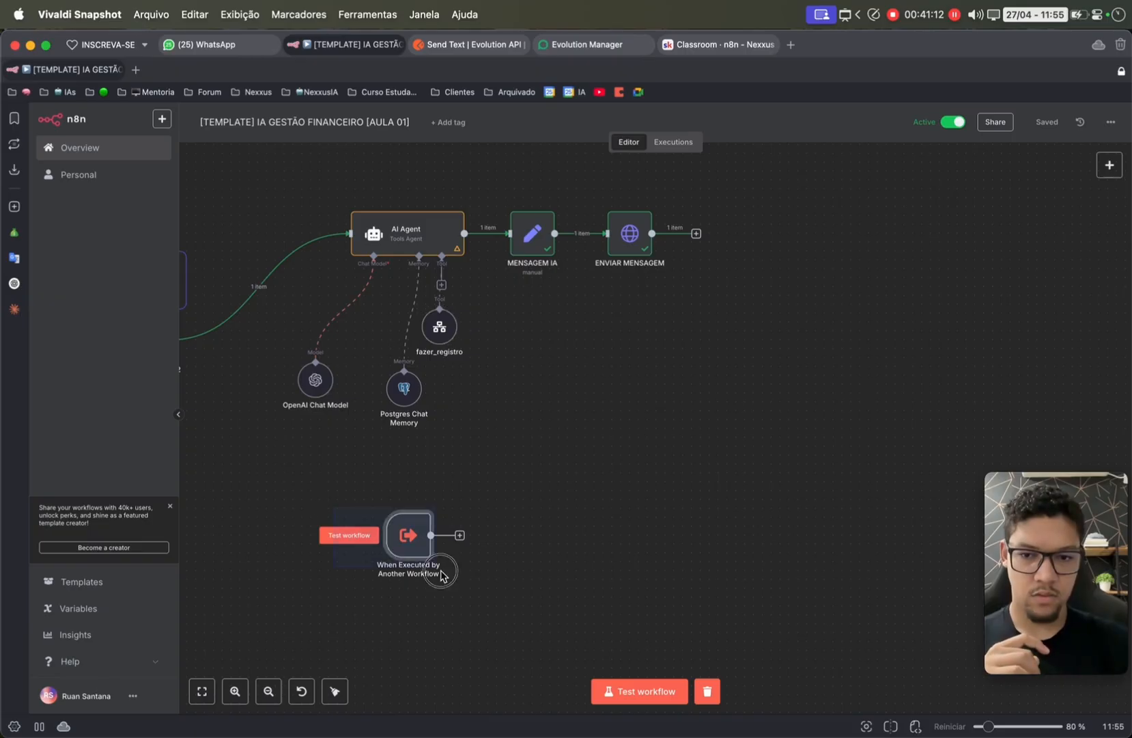
drag(440, 572, 531, 607)
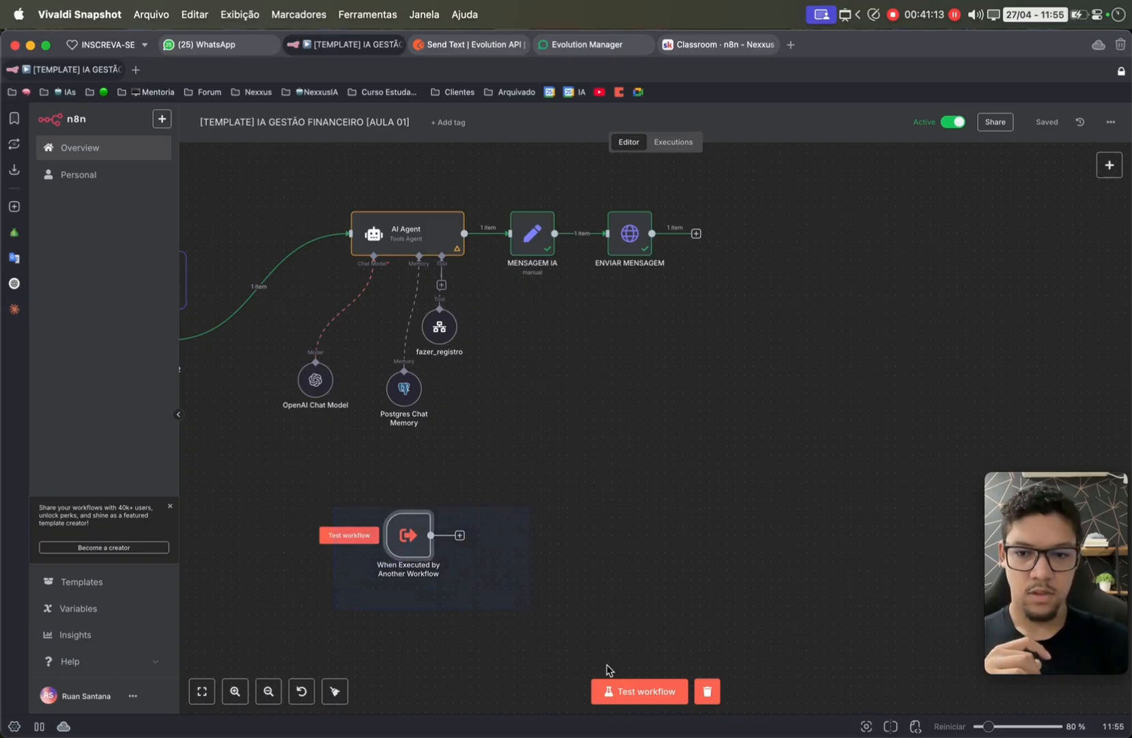
- Set the custom_tool workflow input of the fazer_registro tool to the expression {{ $parameter.name }}
double_click(453, 336)
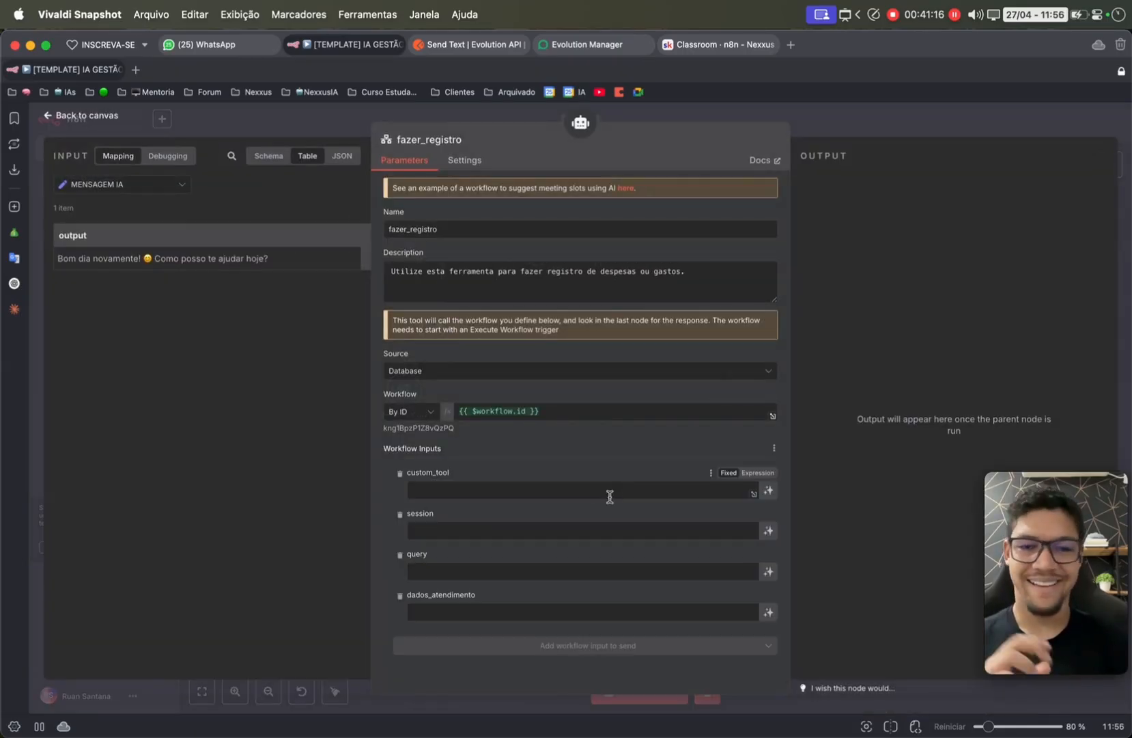
click(758, 473)
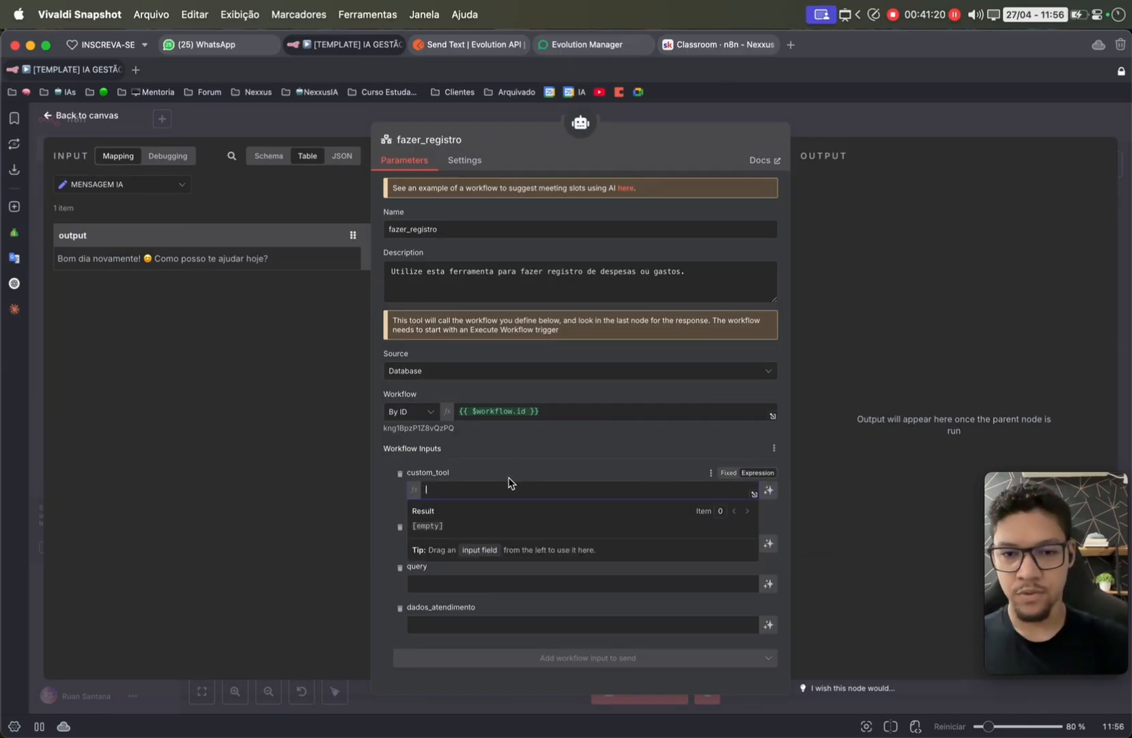
text({{)
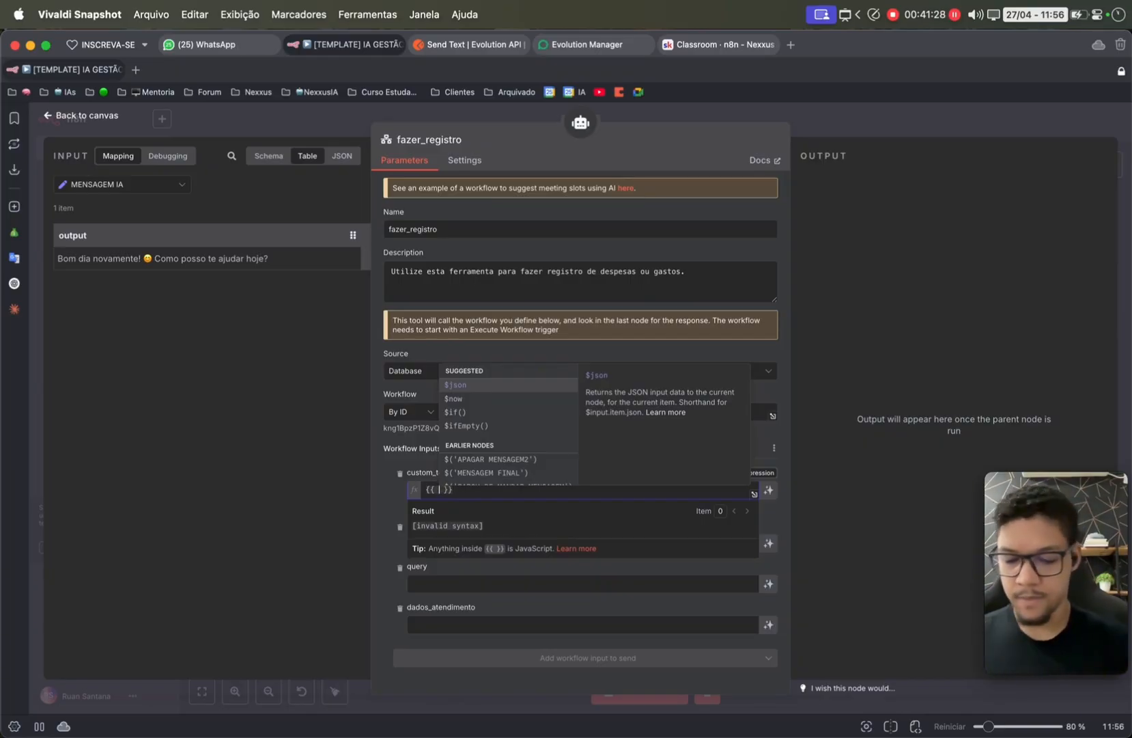
text(parameter.nam)
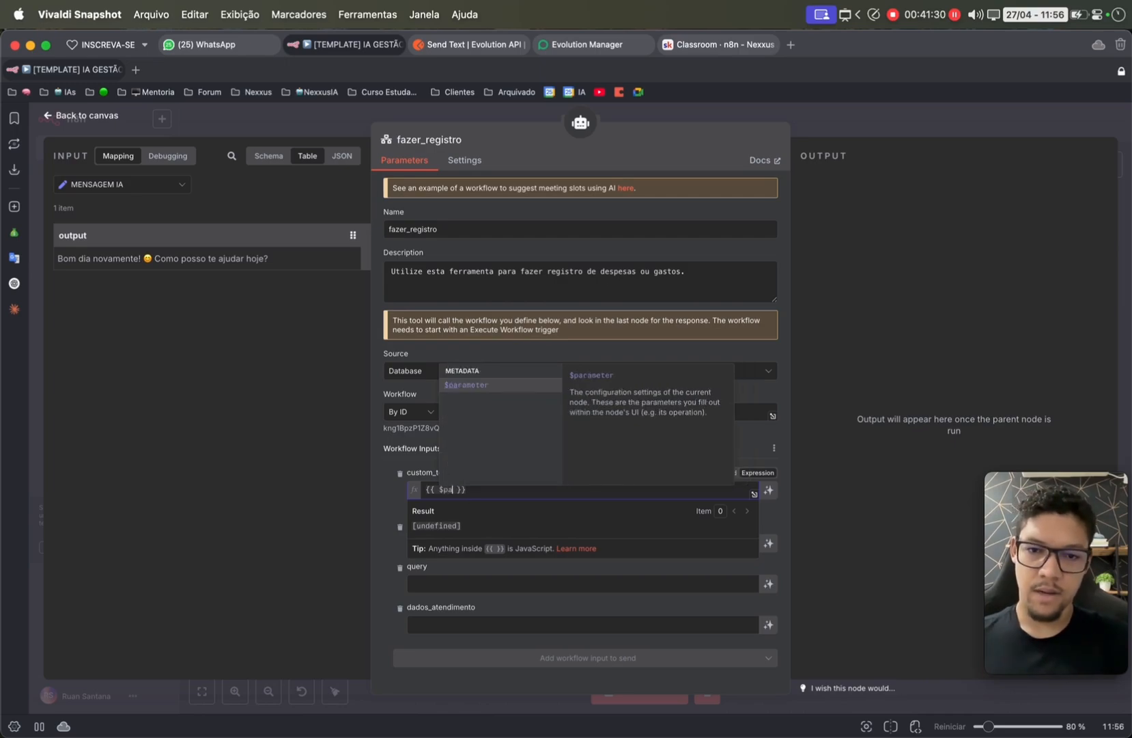
text(e)
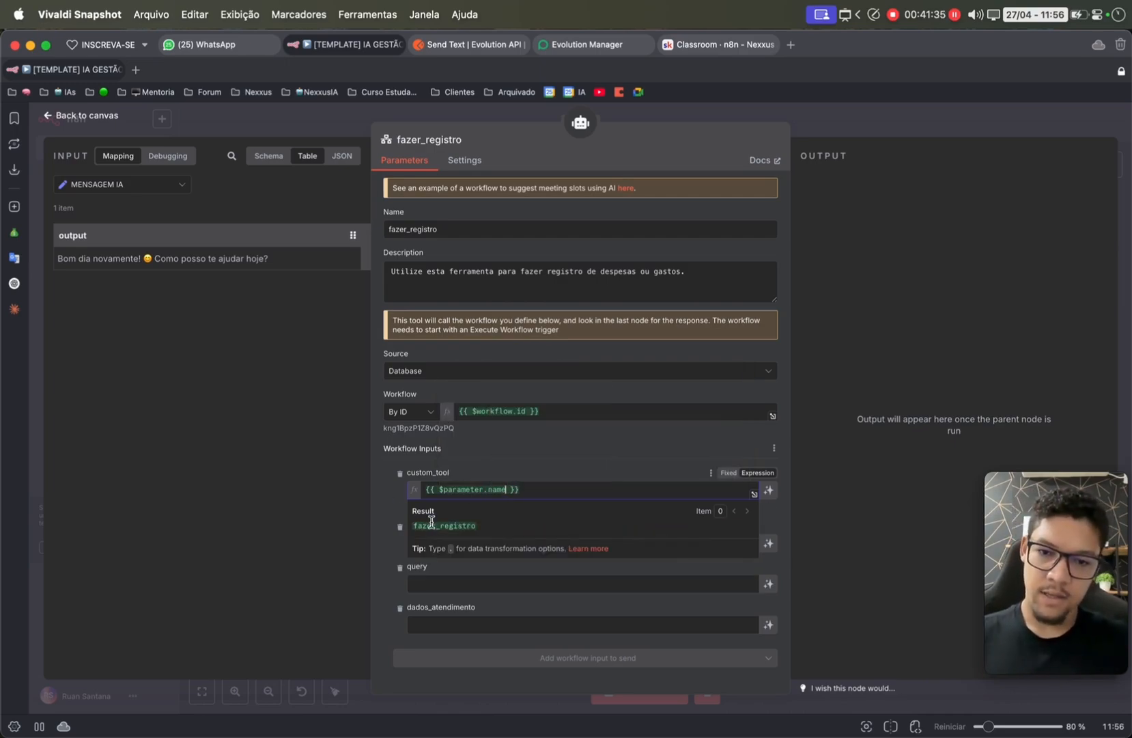
double_click(447, 489)
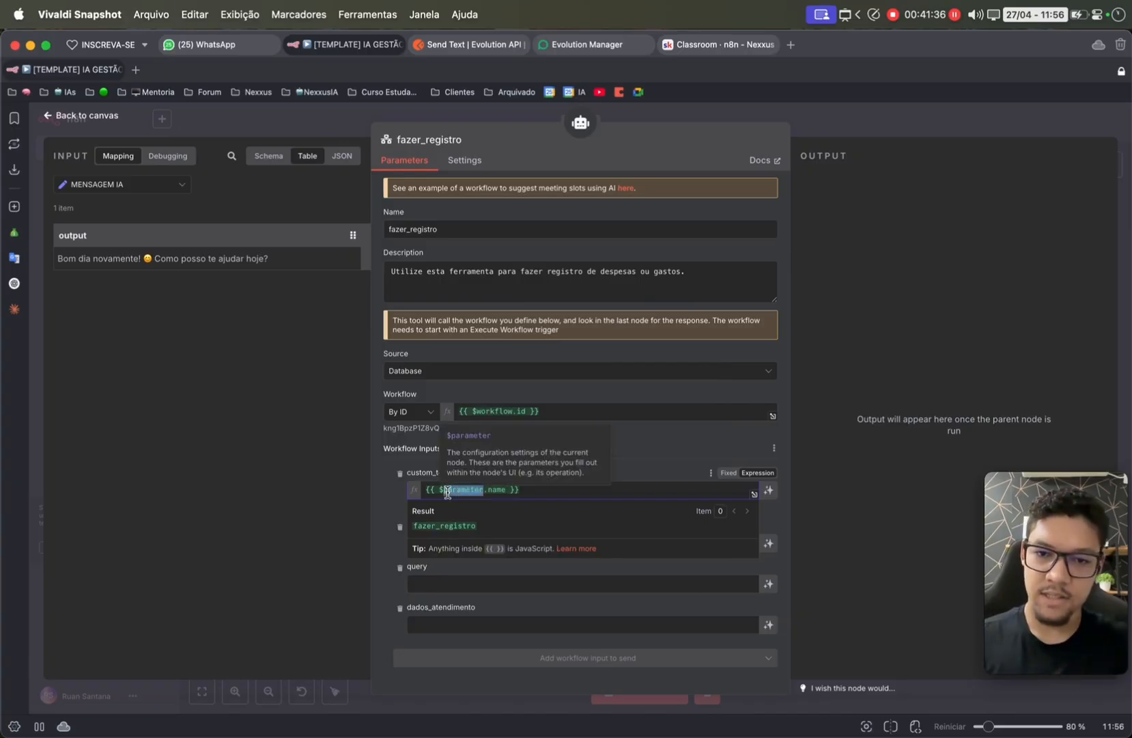
click(254, 541)
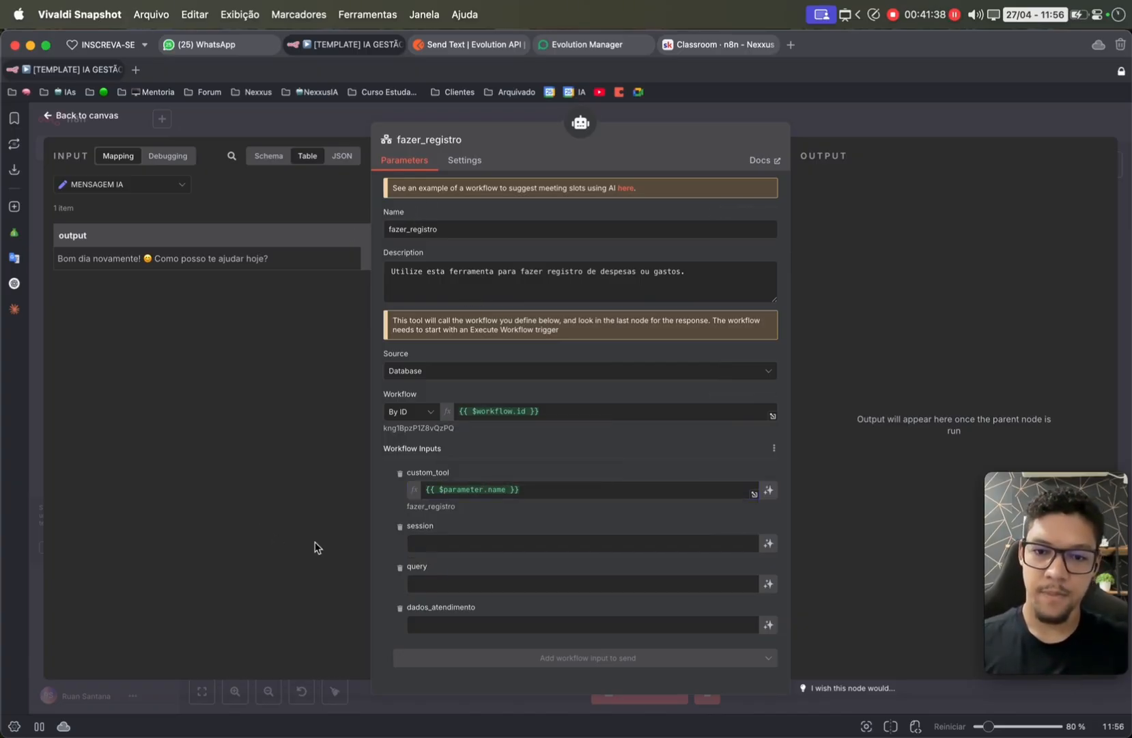
- Map the session workflow input to the lead id from the DADOS - ENTRADA node: {{ $('DADOS - ENTRADA').item.json.lead.id }}
click(457, 544)
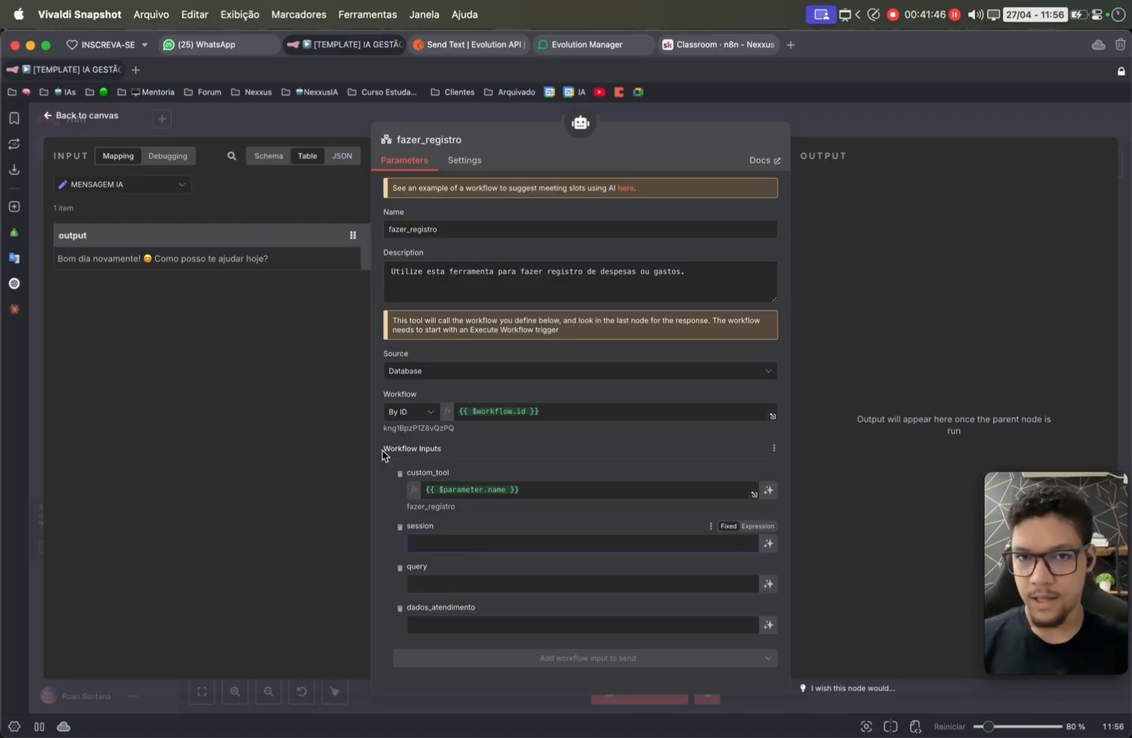
click(144, 192)
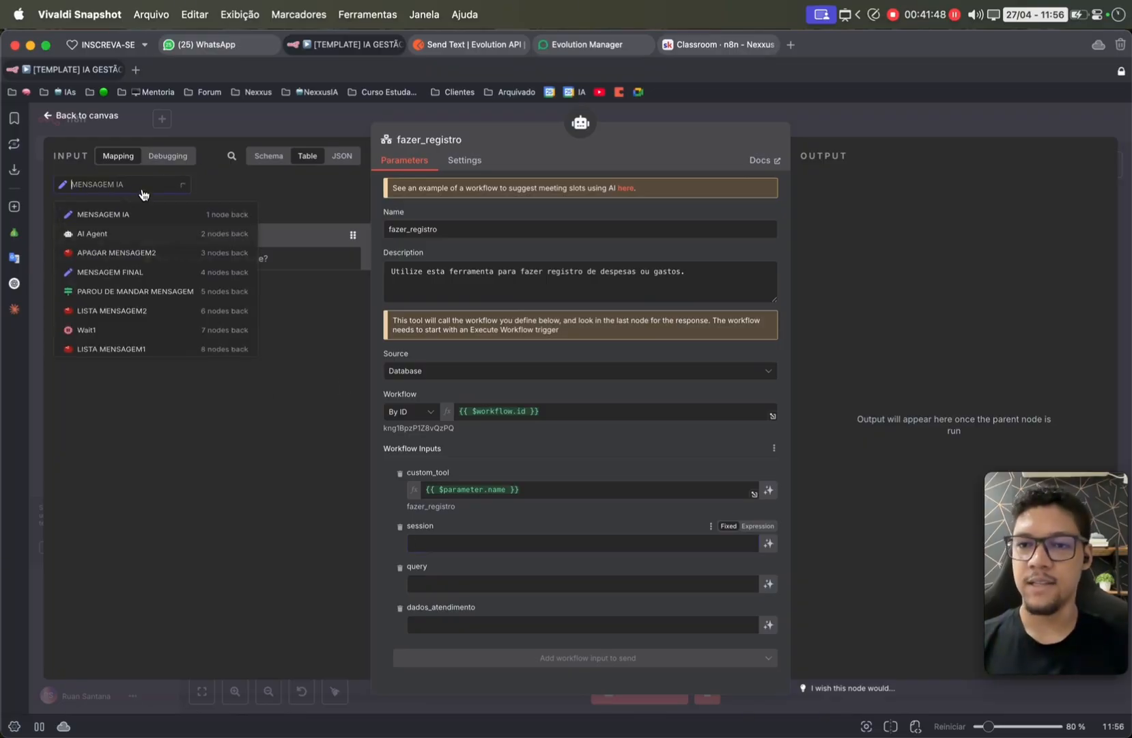
text(e)
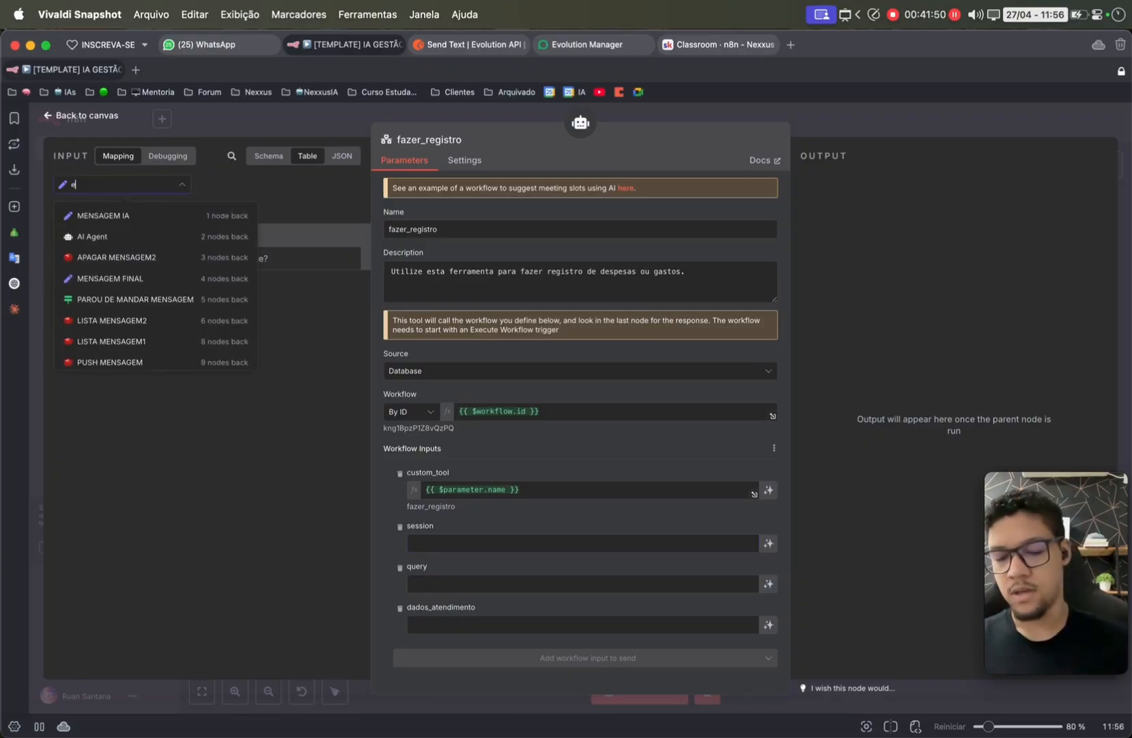
text(ntra)
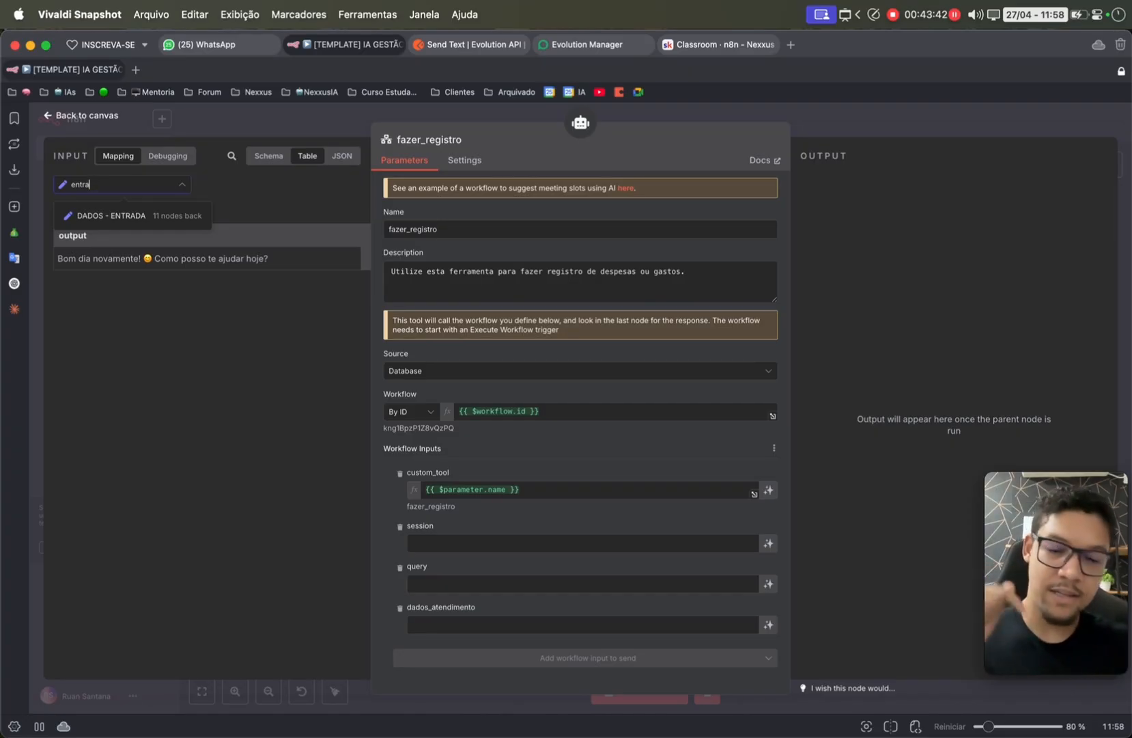
click(125, 220)
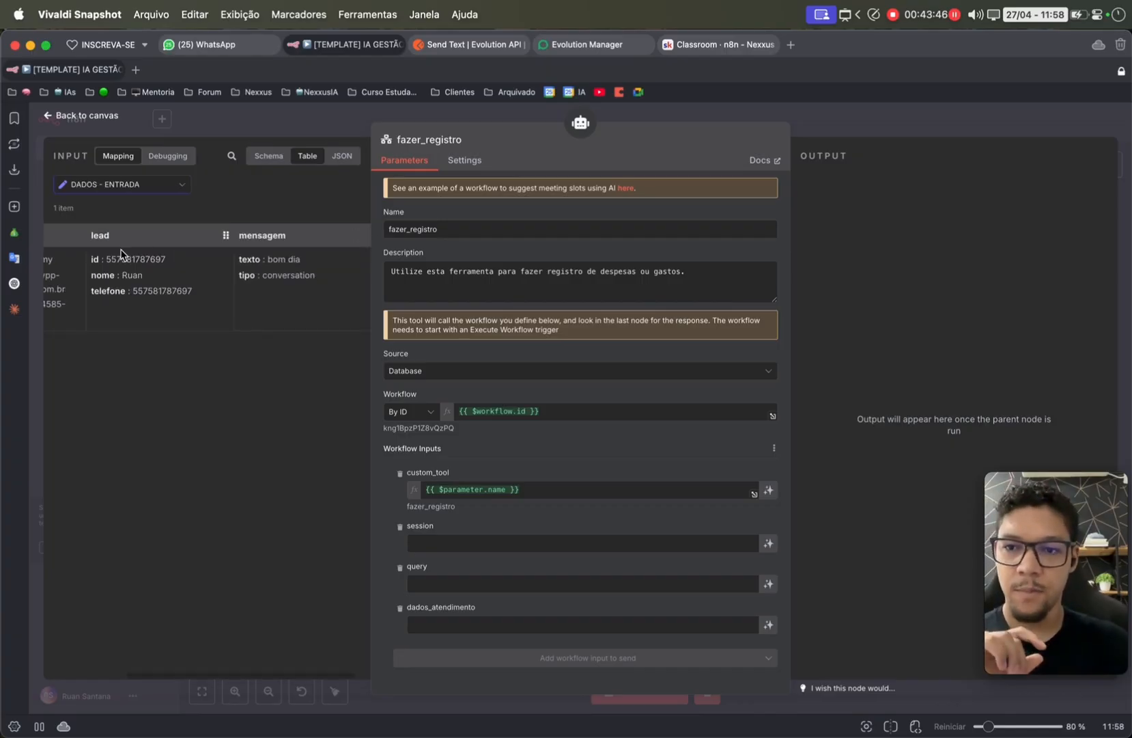
drag(94, 259, 478, 546)
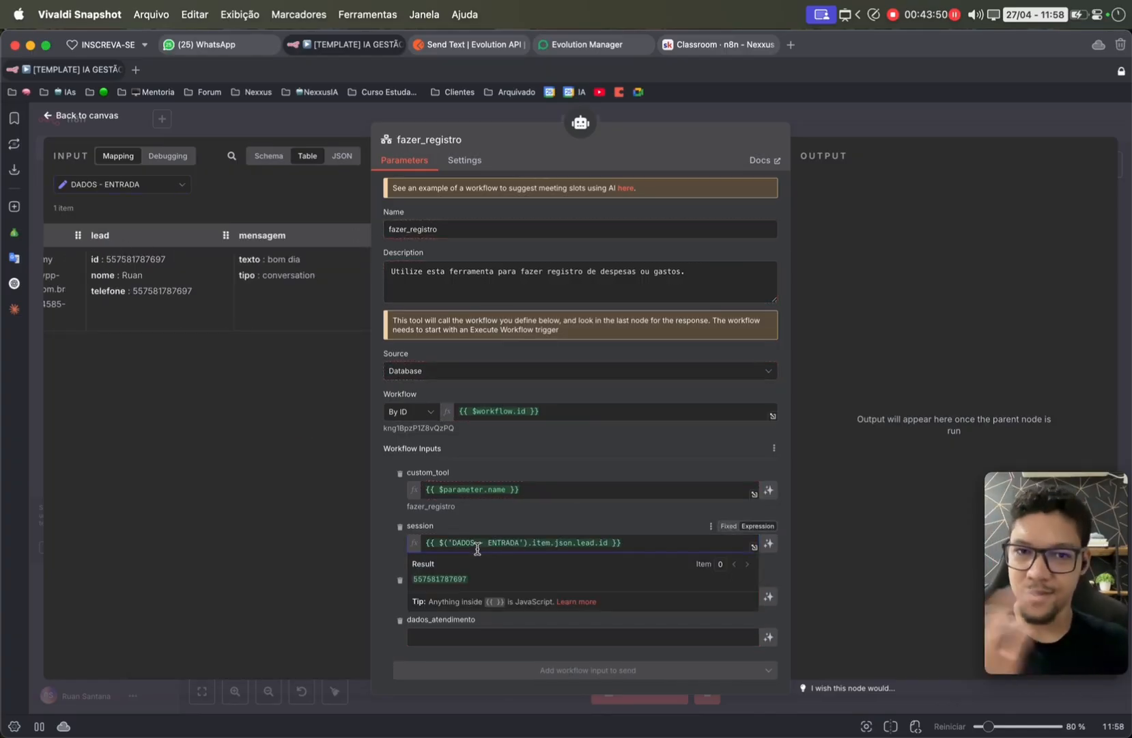
click(181, 576)
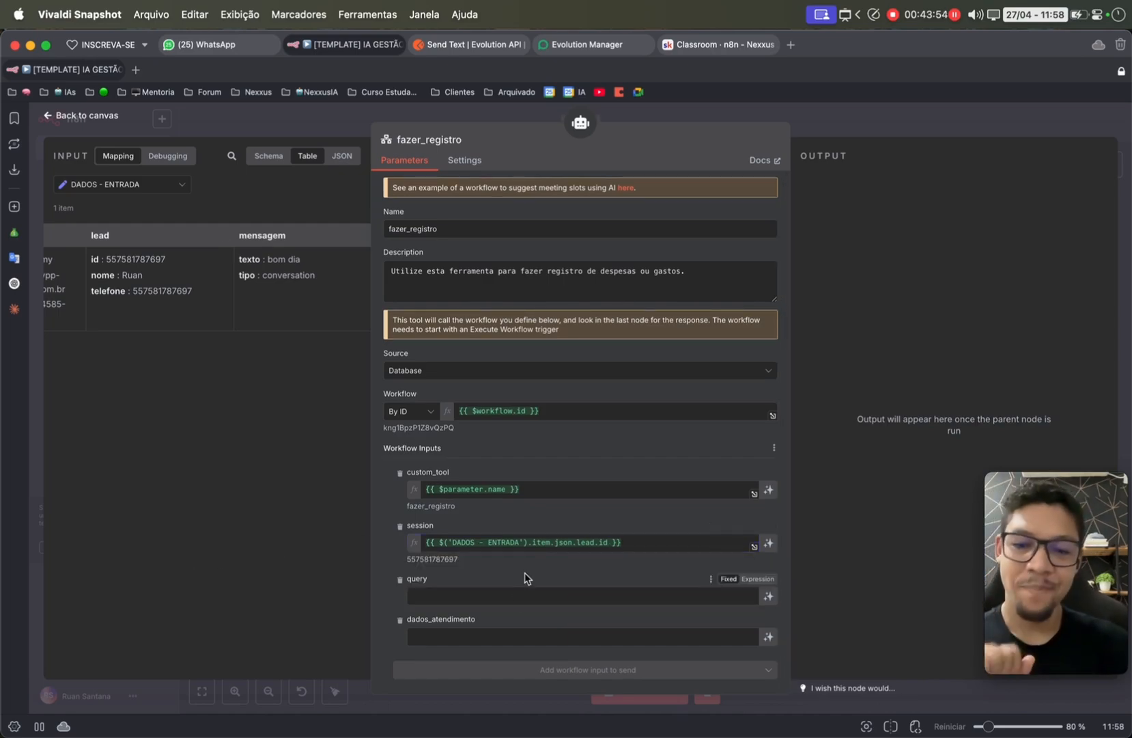
- Set the dados_atendimento workflow input to the full DADOS - ENTRADA output with {{ $('DADOS - ENTRADA').item.json }}
click(429, 634)
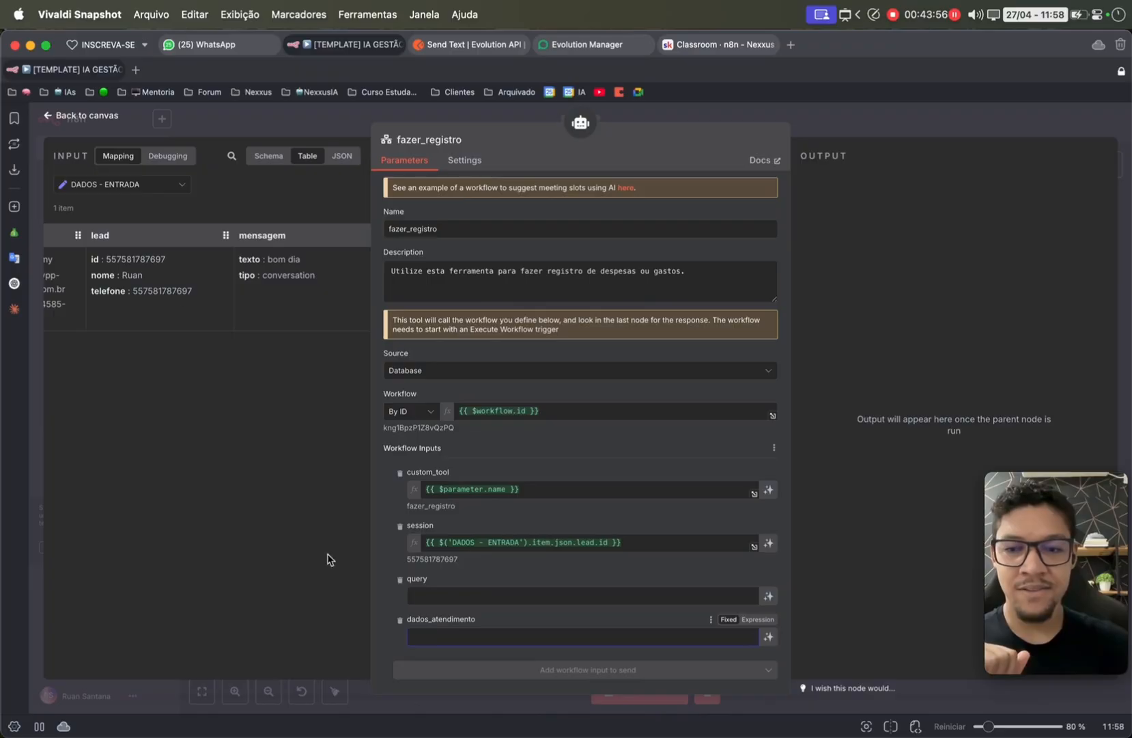
drag(99, 234, 456, 636)
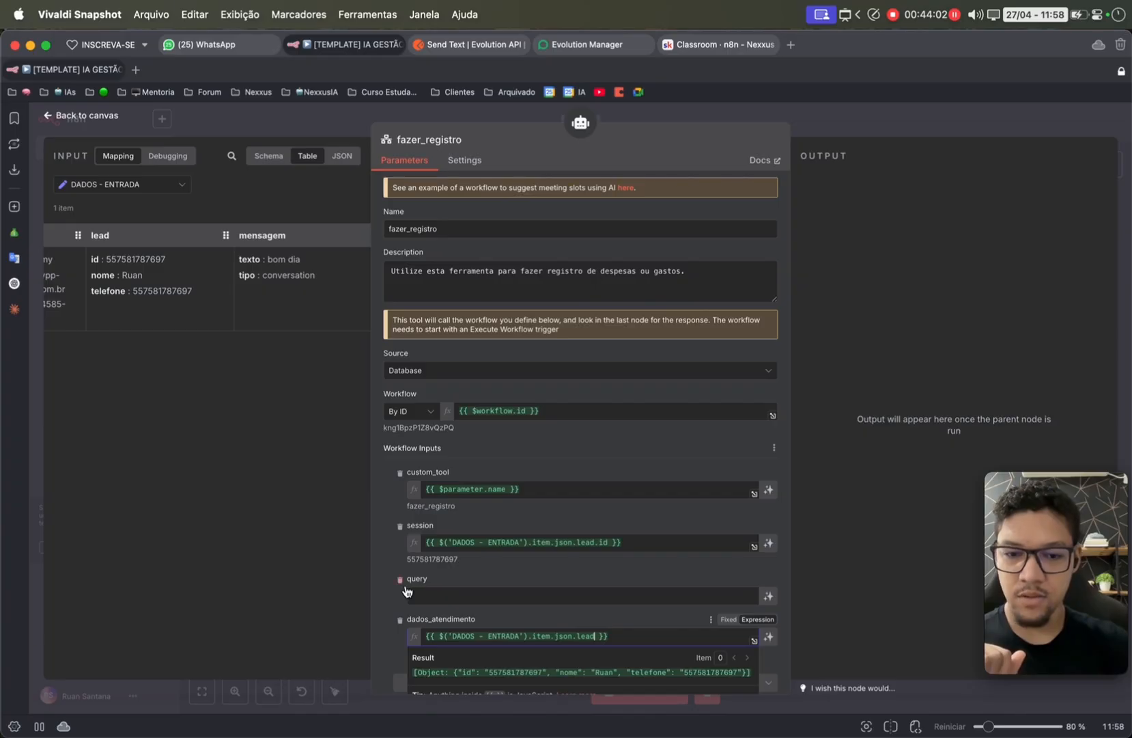
scroll(408, 590, down, 1)
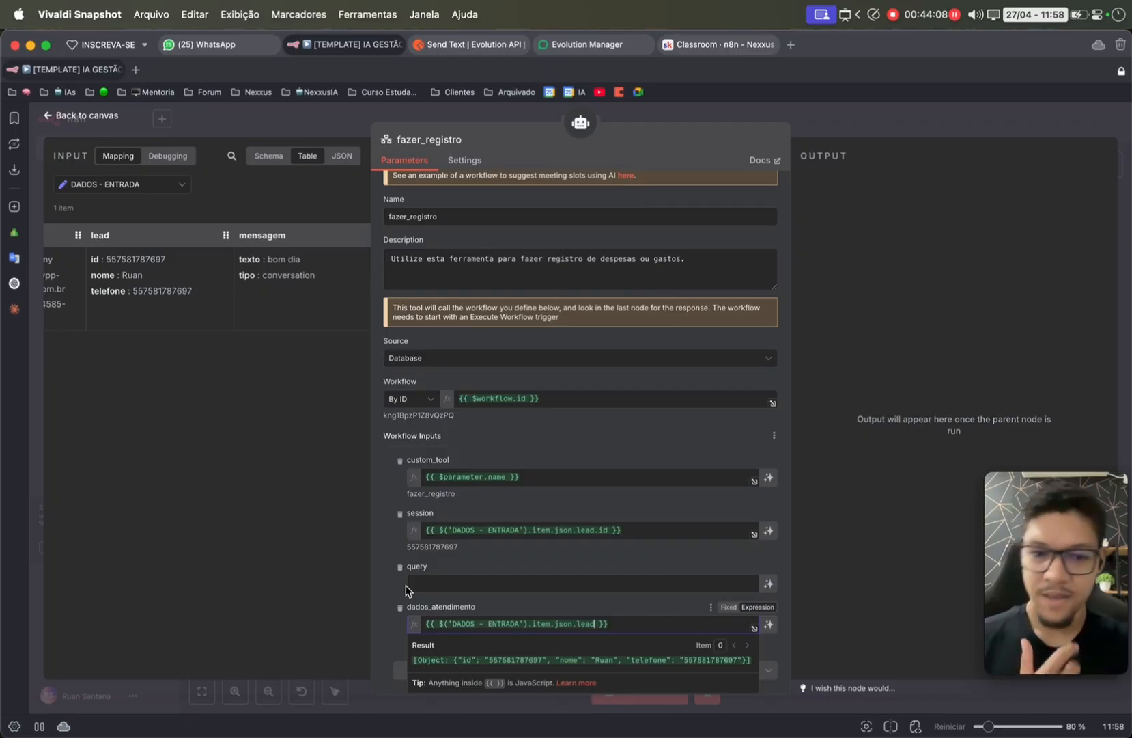
double_click(582, 623)
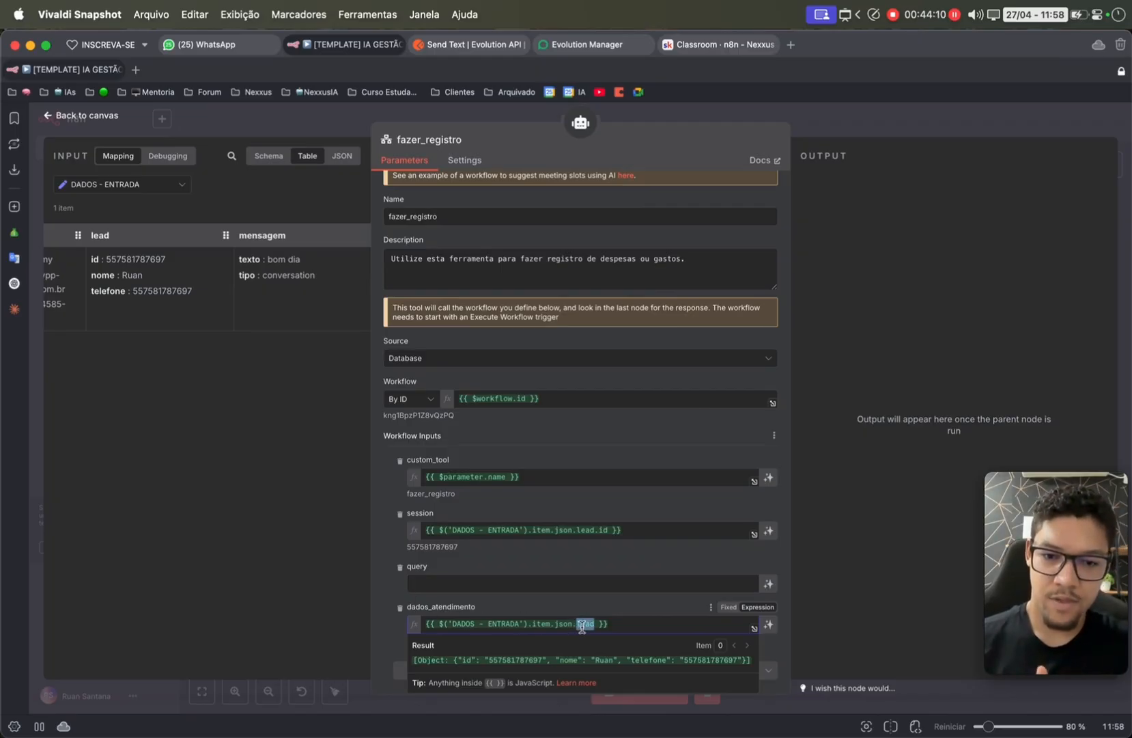
key(BackSpace)
key(BackSpace)
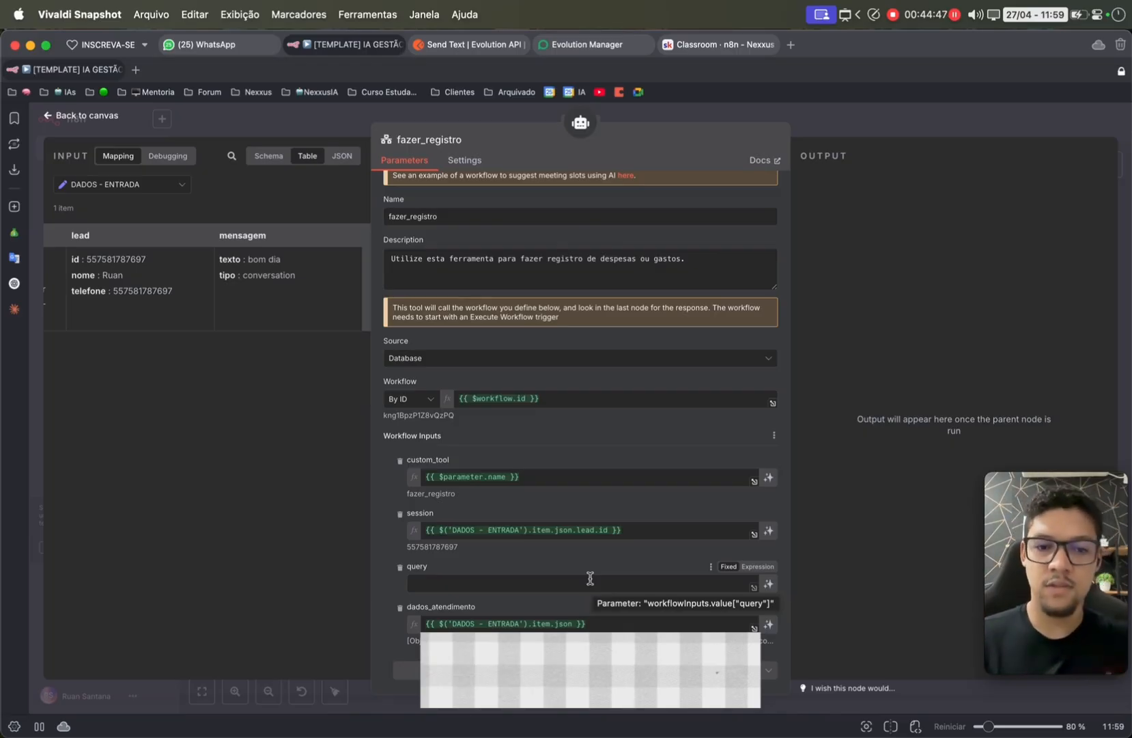
- Make the query input an expression and, in the expanded editor, write a multi-line object inside {{ }} with empty quotes for its first key
click(477, 582)
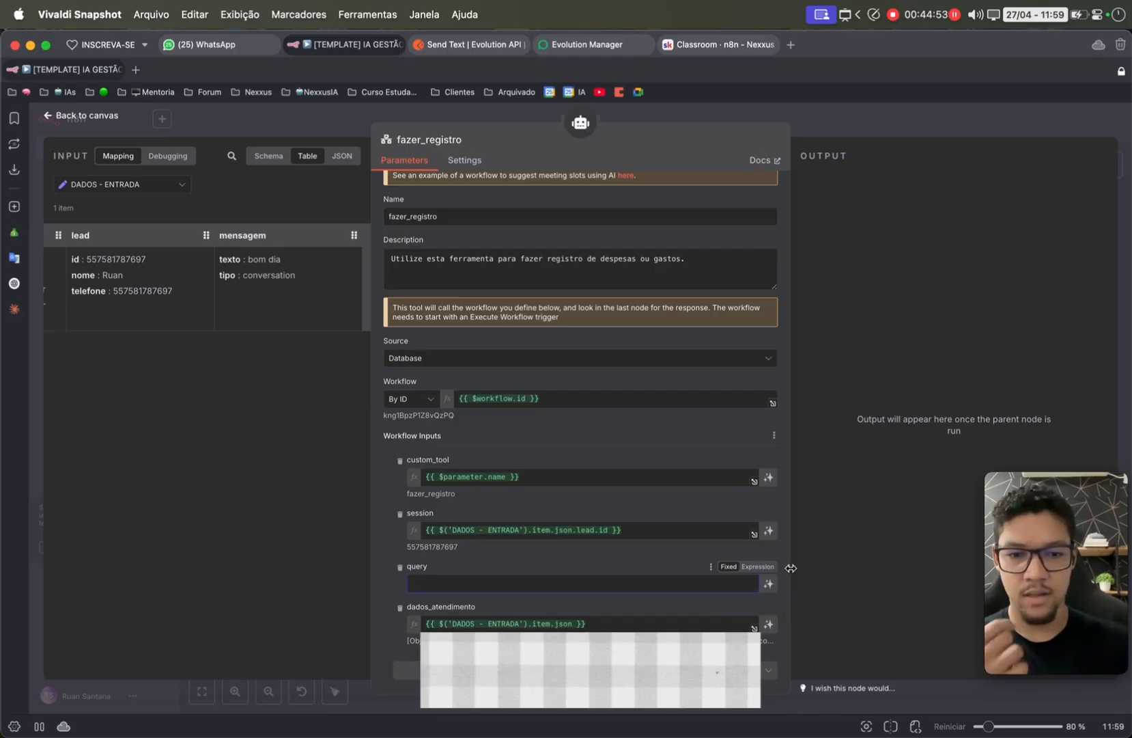
click(764, 567)
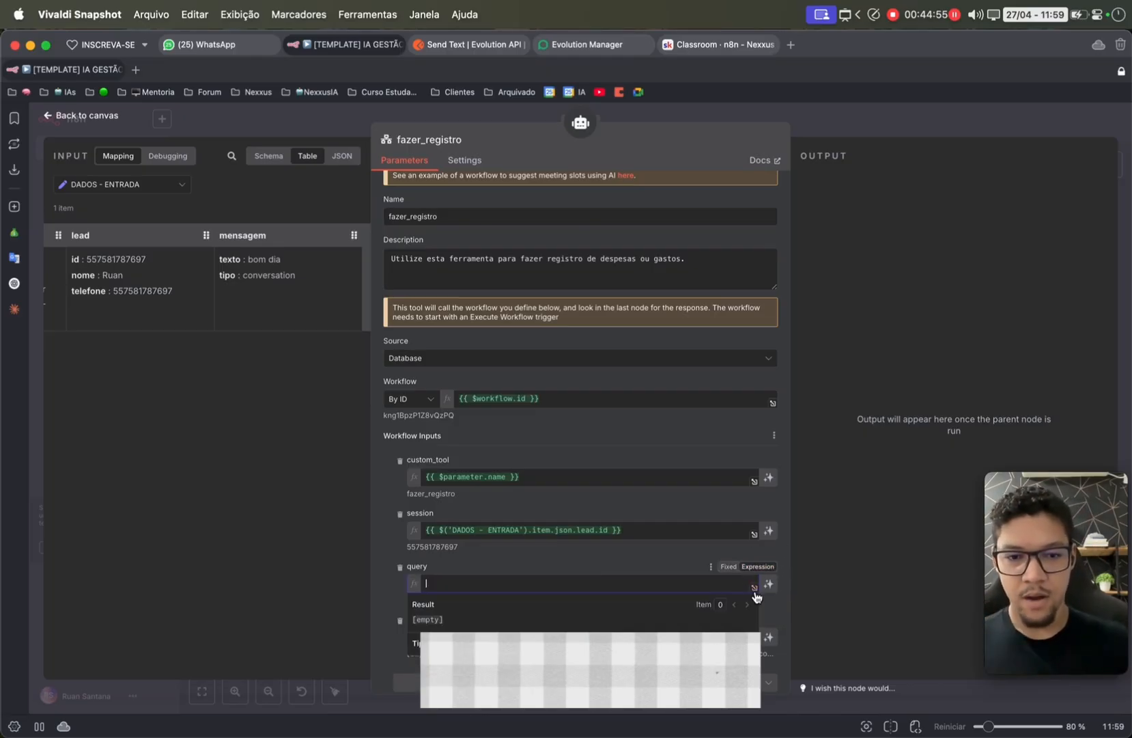
click(755, 587)
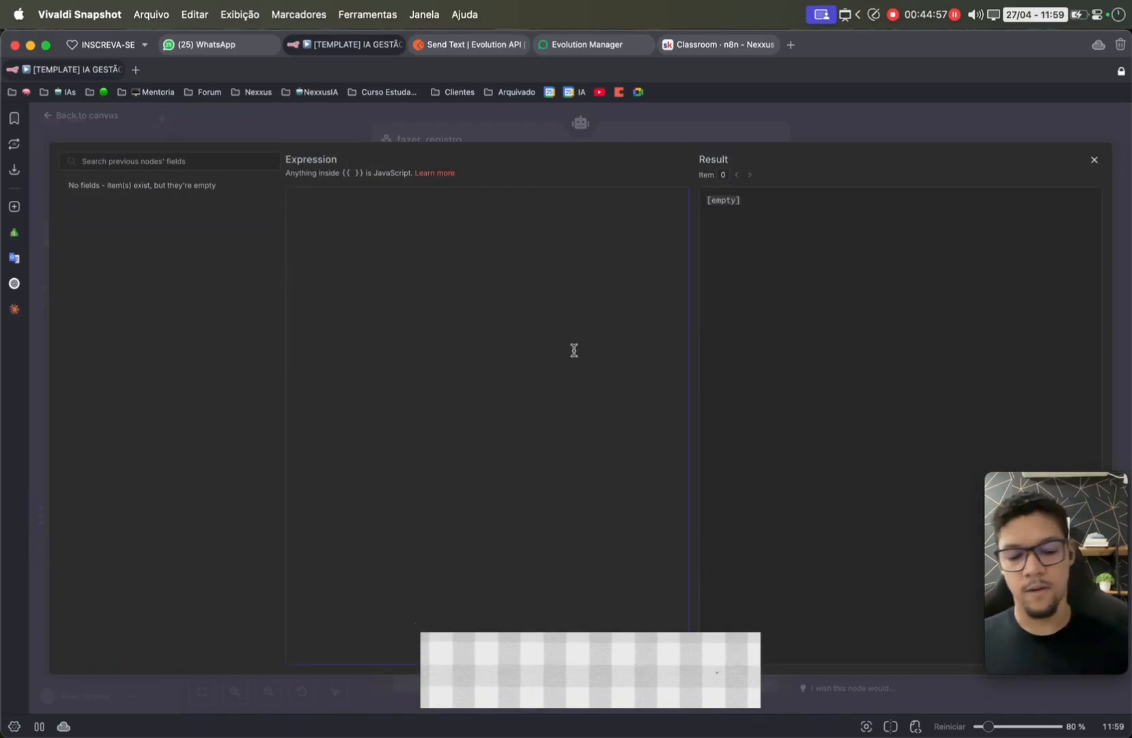
text({{ {})
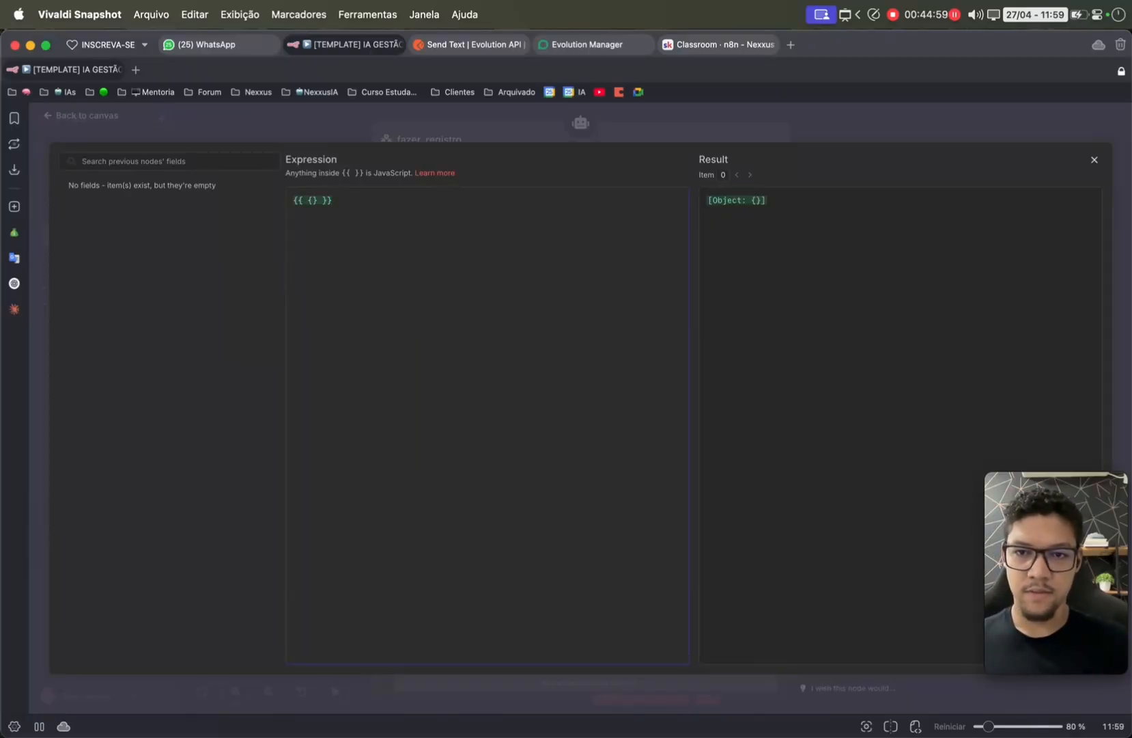
key(Return)
key(Return)
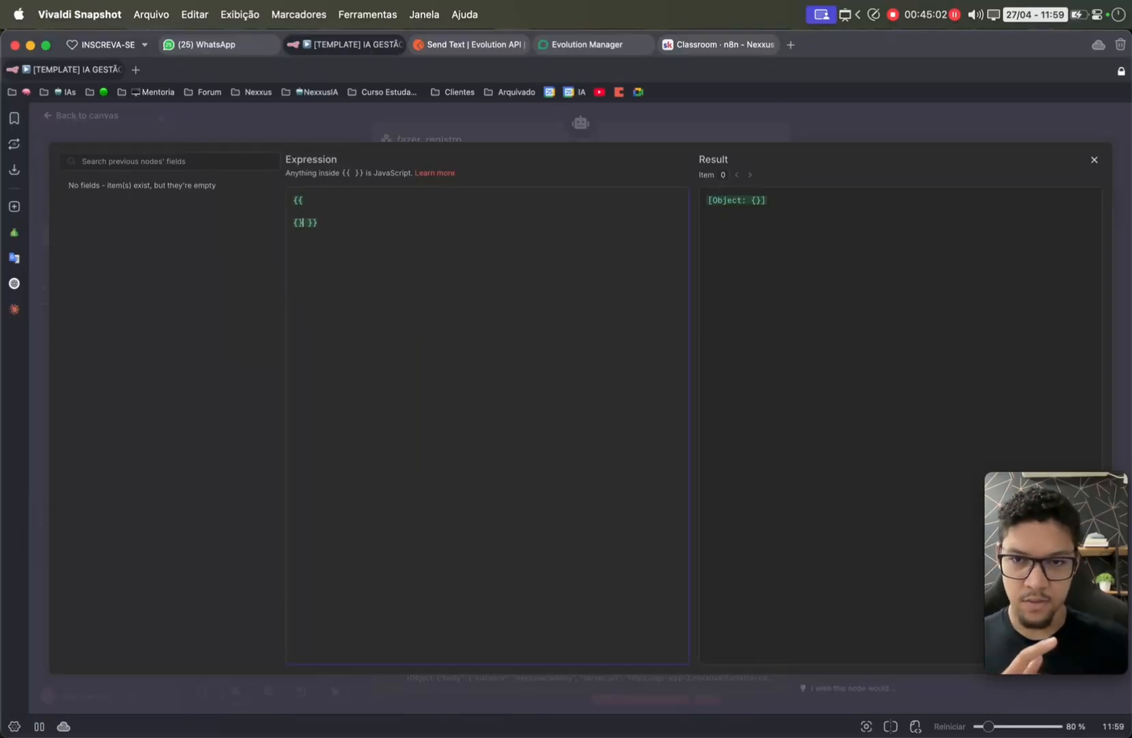
key(Return)
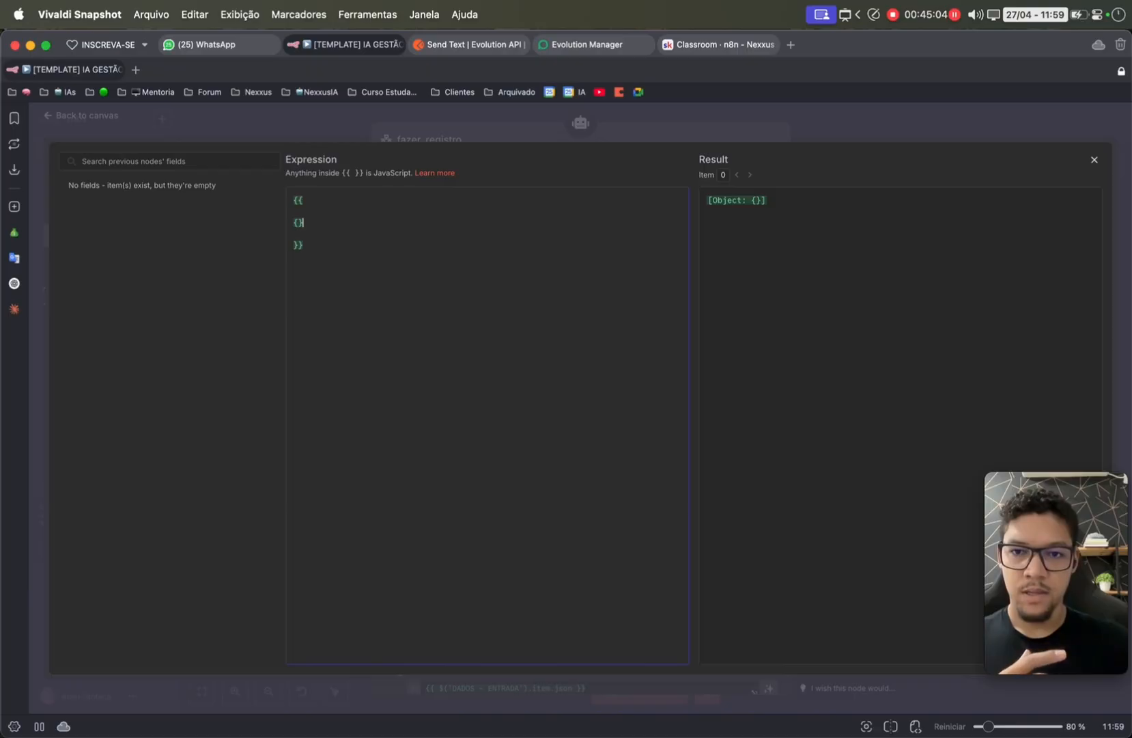
key(Return)
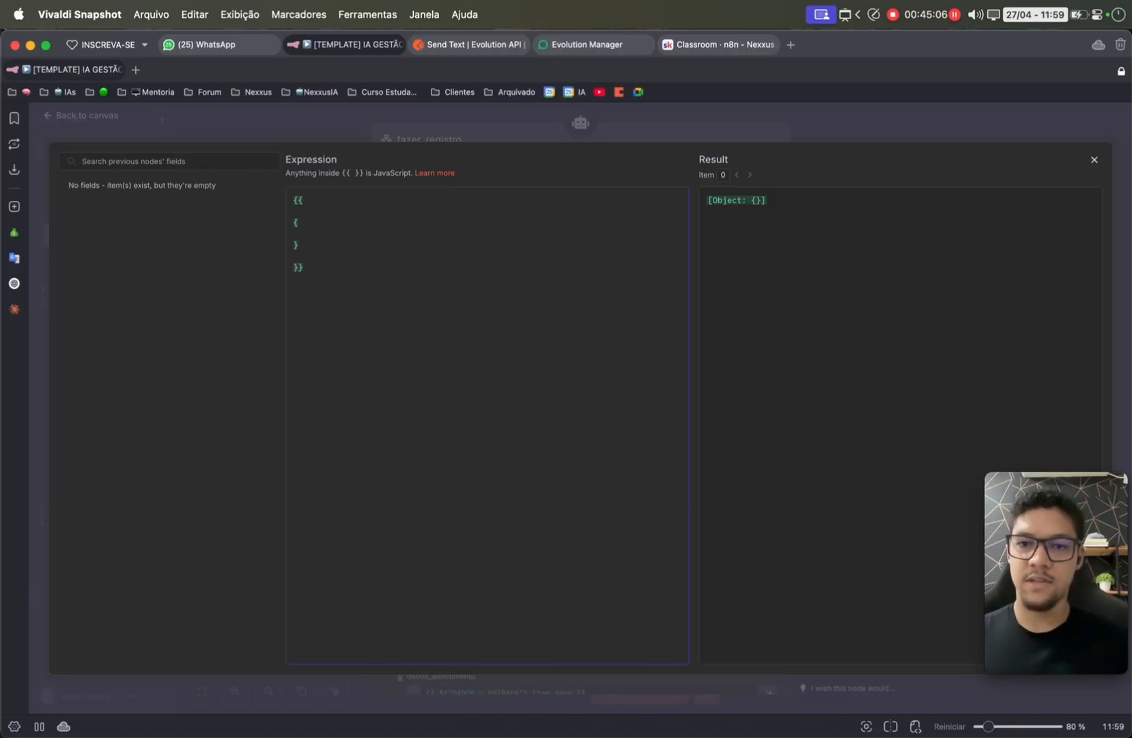
key(Tab)
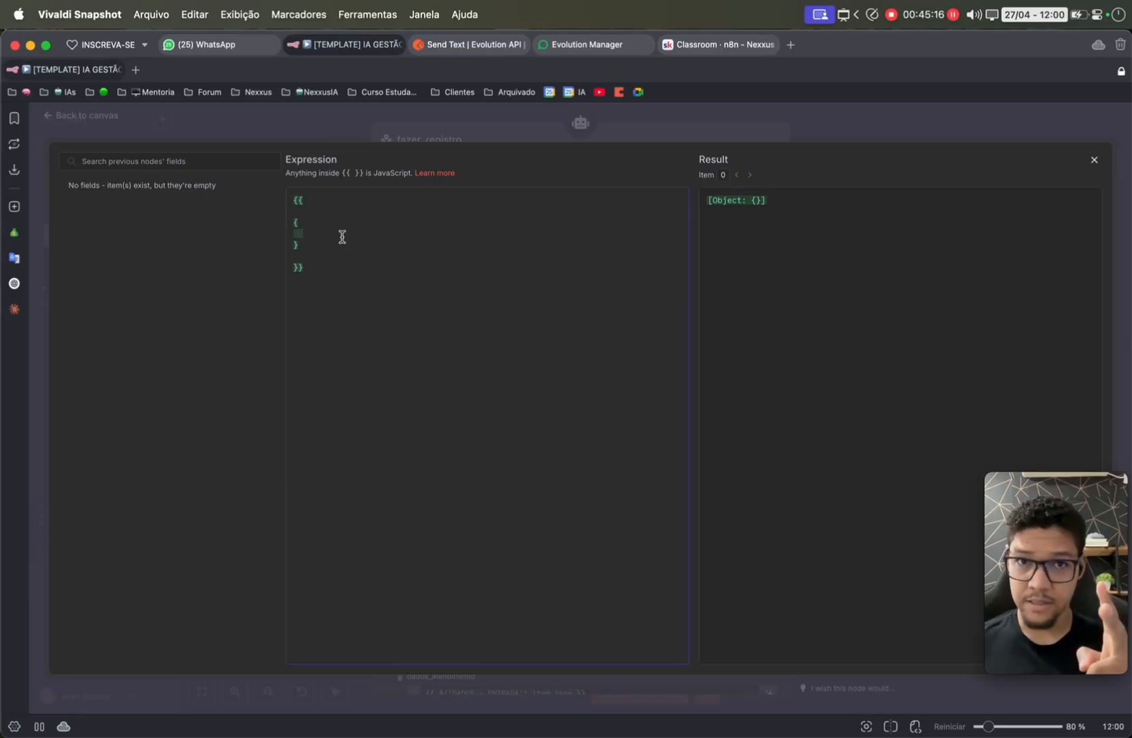
text("n)
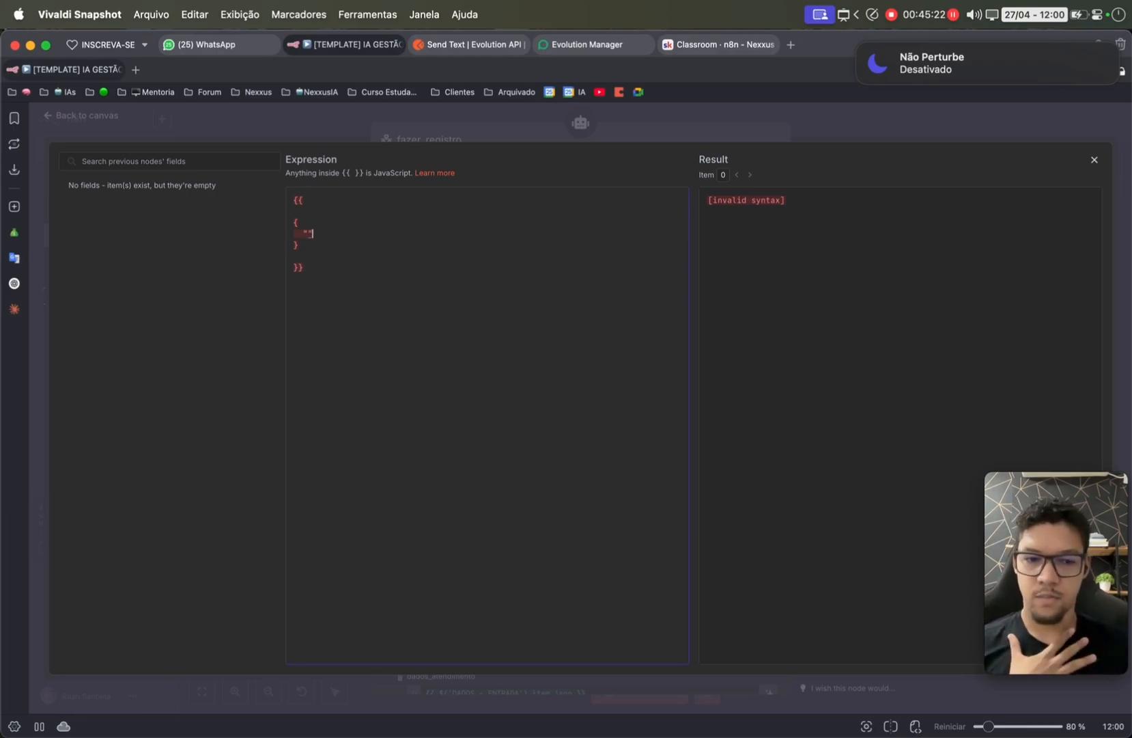
- Switch to Supabase, check the column names of the financeiro_registros table, and return to the n8n expression editor
mouse_move(6, 734)
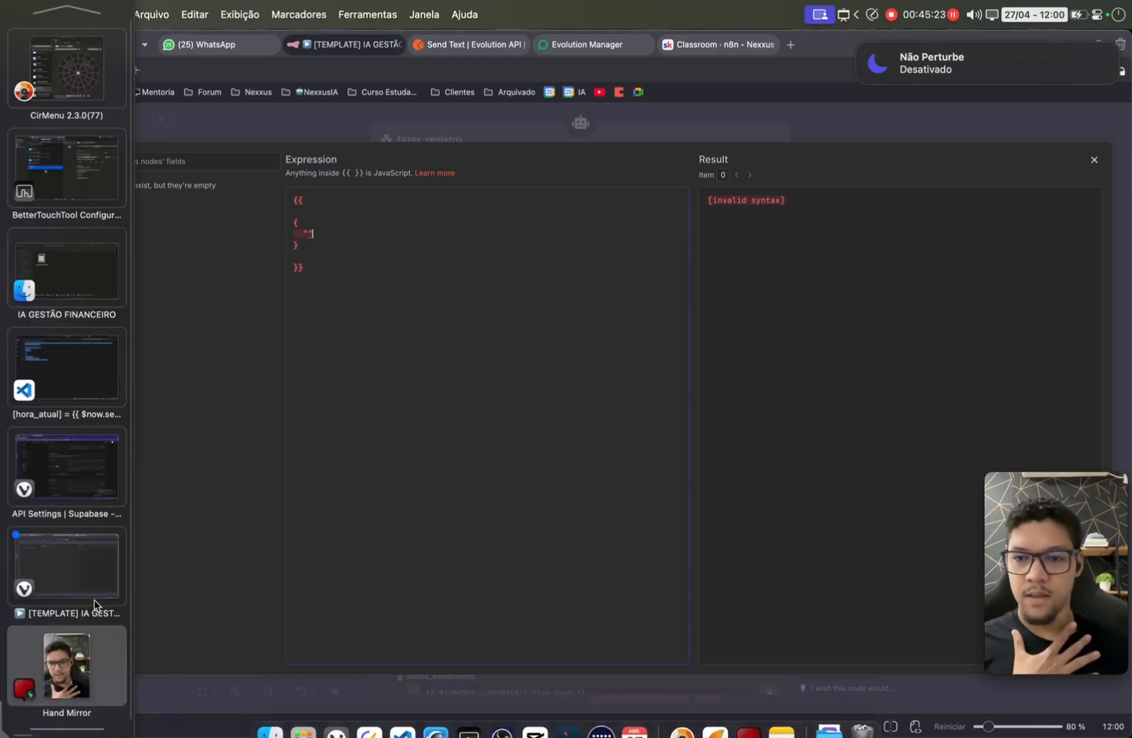
click(57, 465)
click(85, 171)
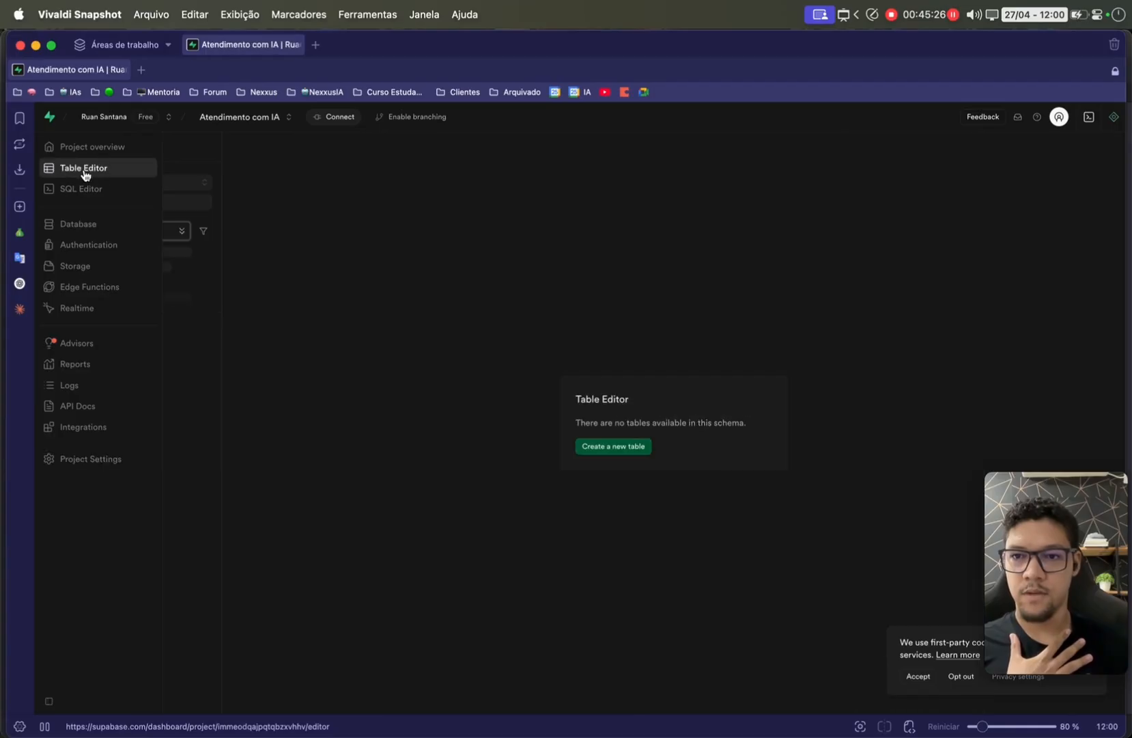
click(133, 262)
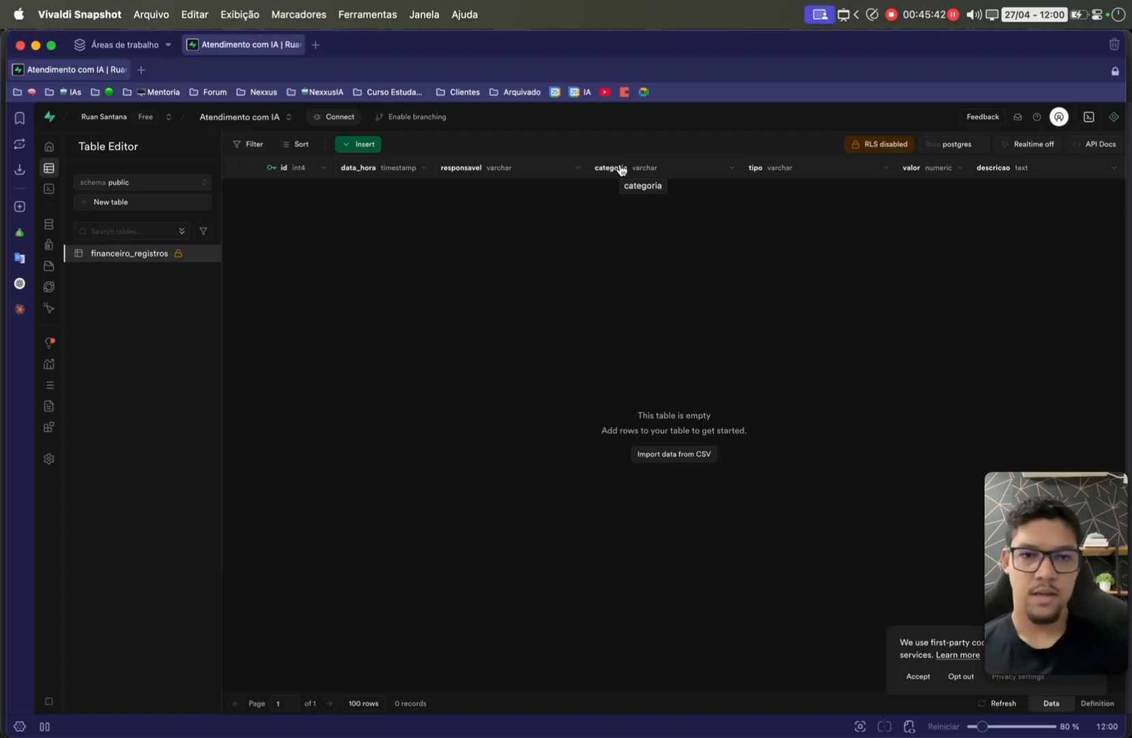
mouse_move(2, 619)
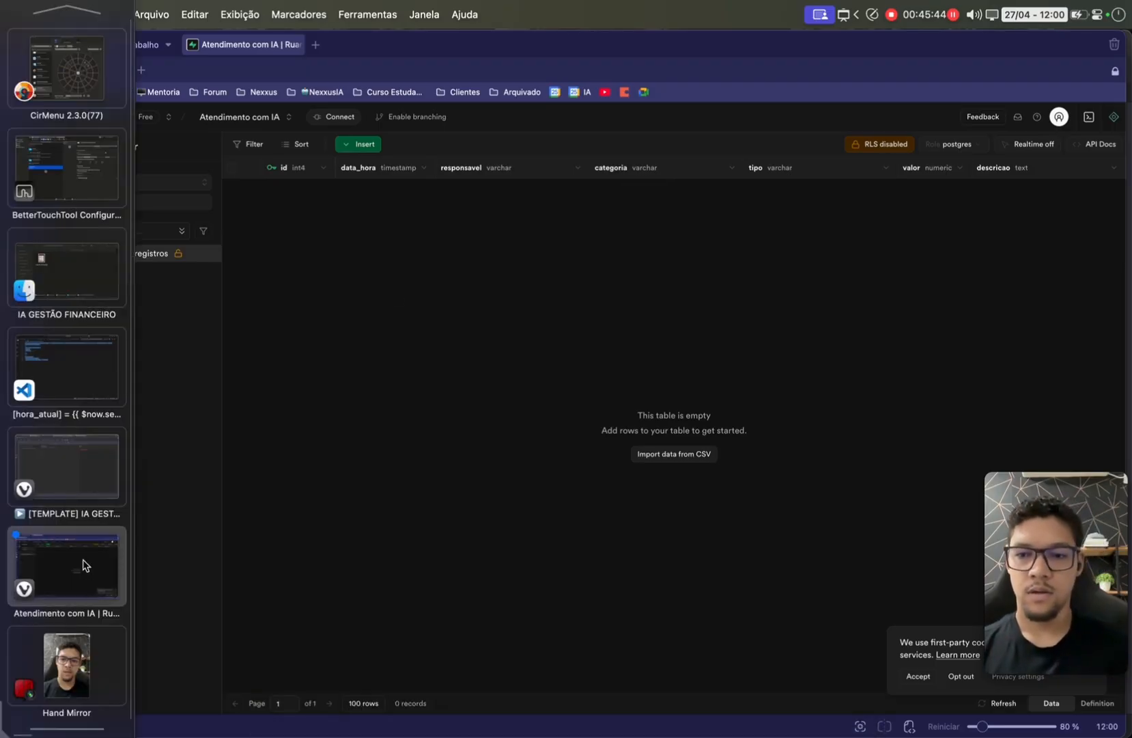
click(88, 452)
- Name the object's first key "categoria" and give it an empty string value
click(308, 234)
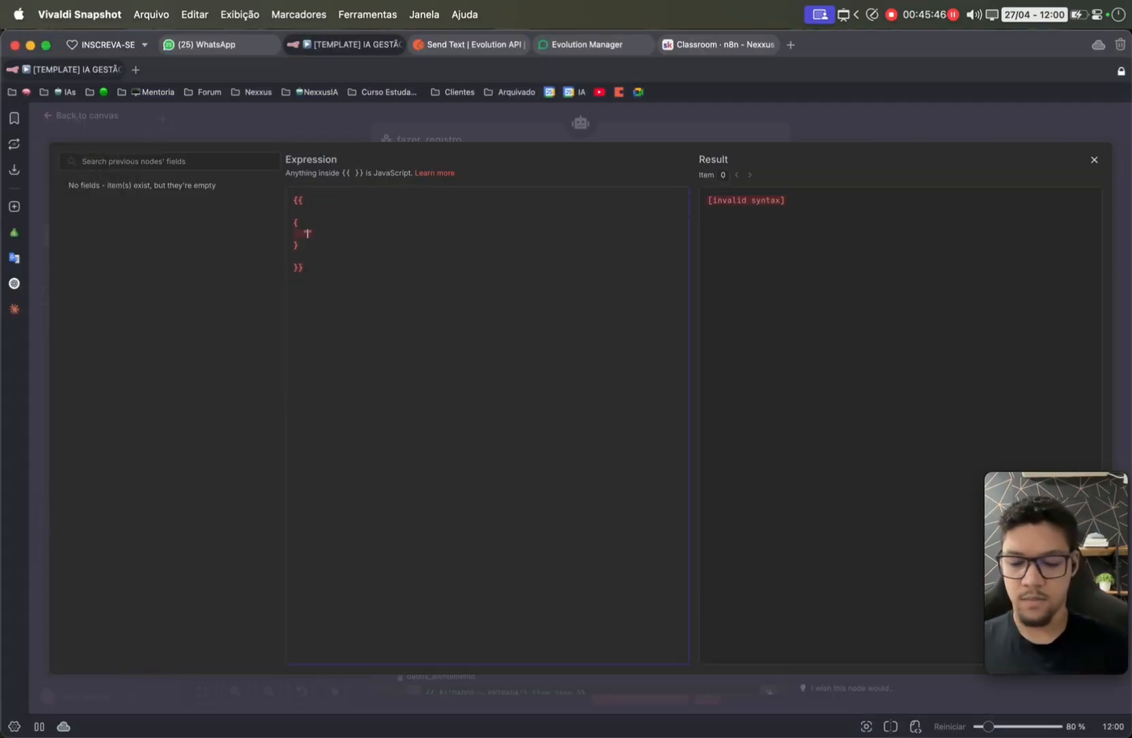
text(categ)
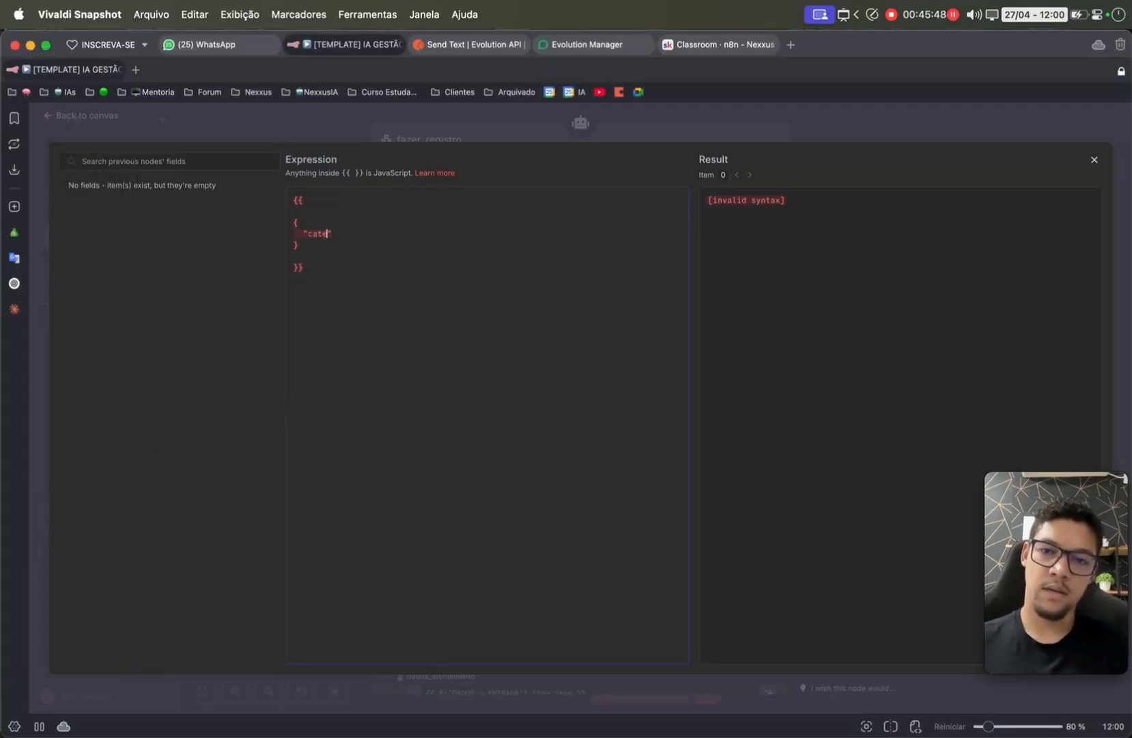
text(oria":)
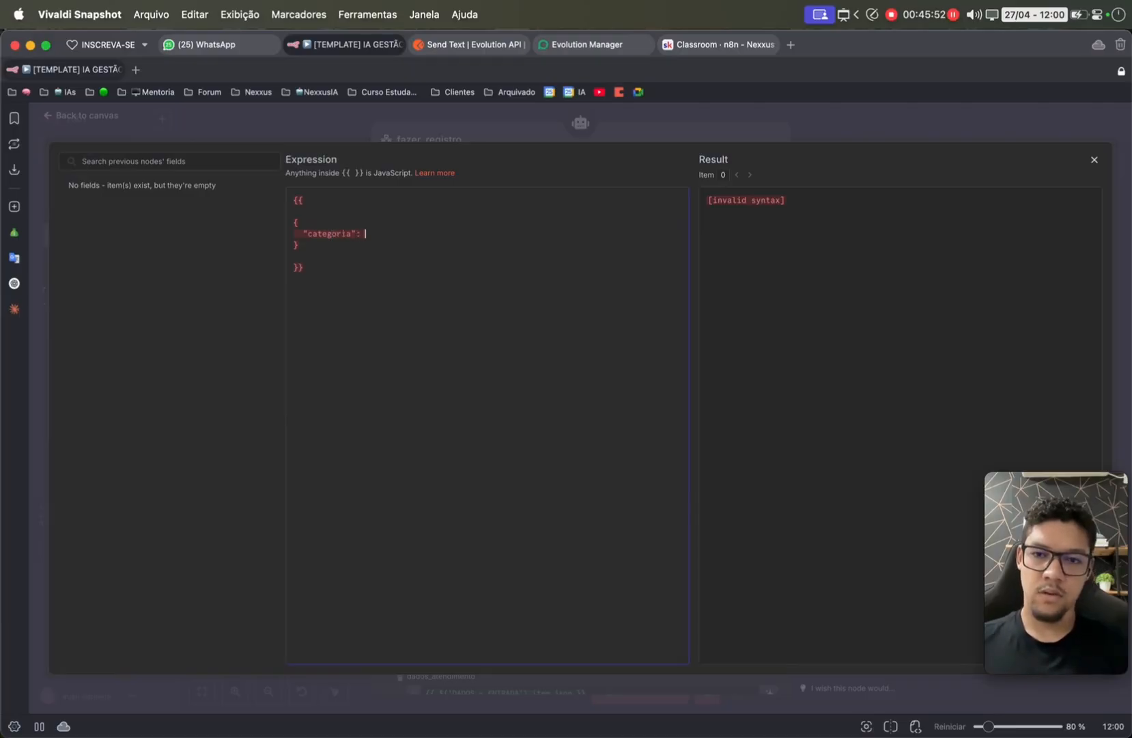
text( ")
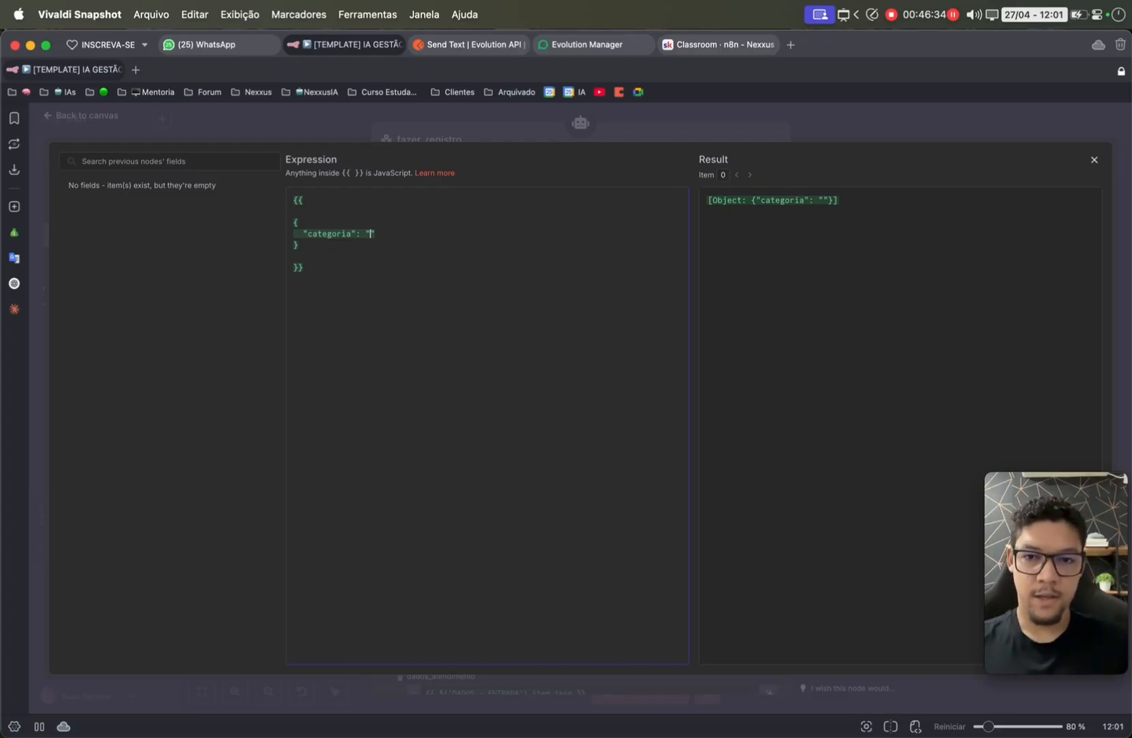
- Fill the "categoria" value with a $fromAI() call that has an empty quoted key
text($)
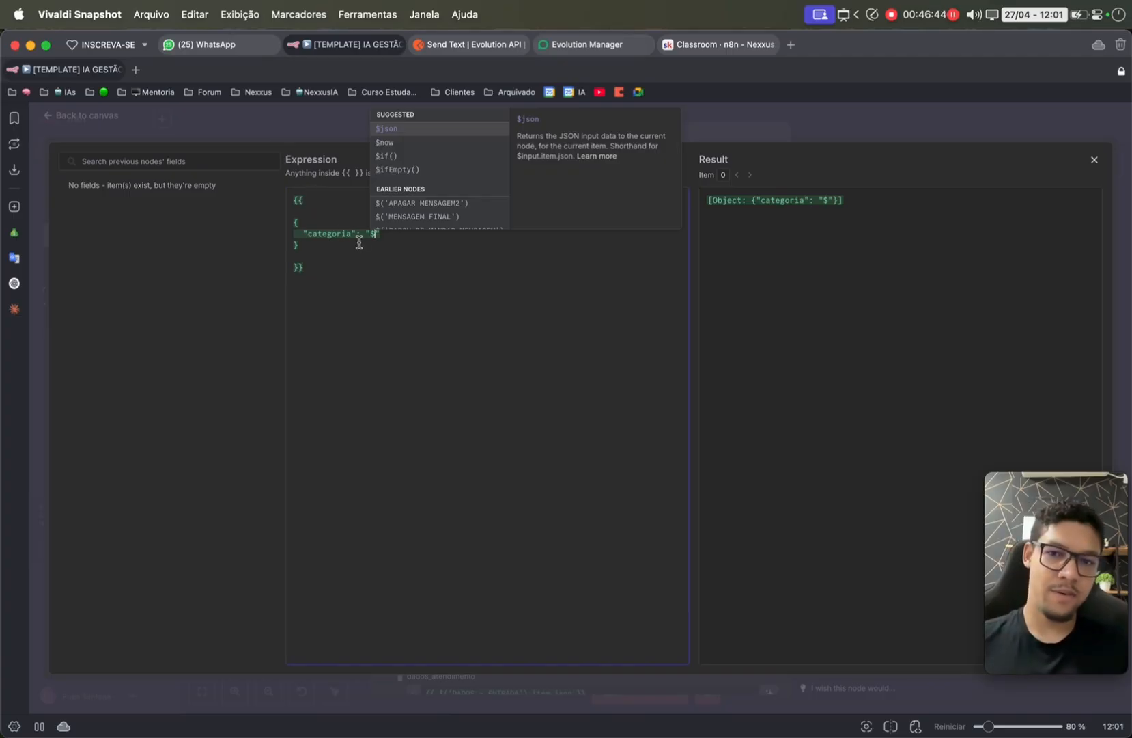
text(rf)
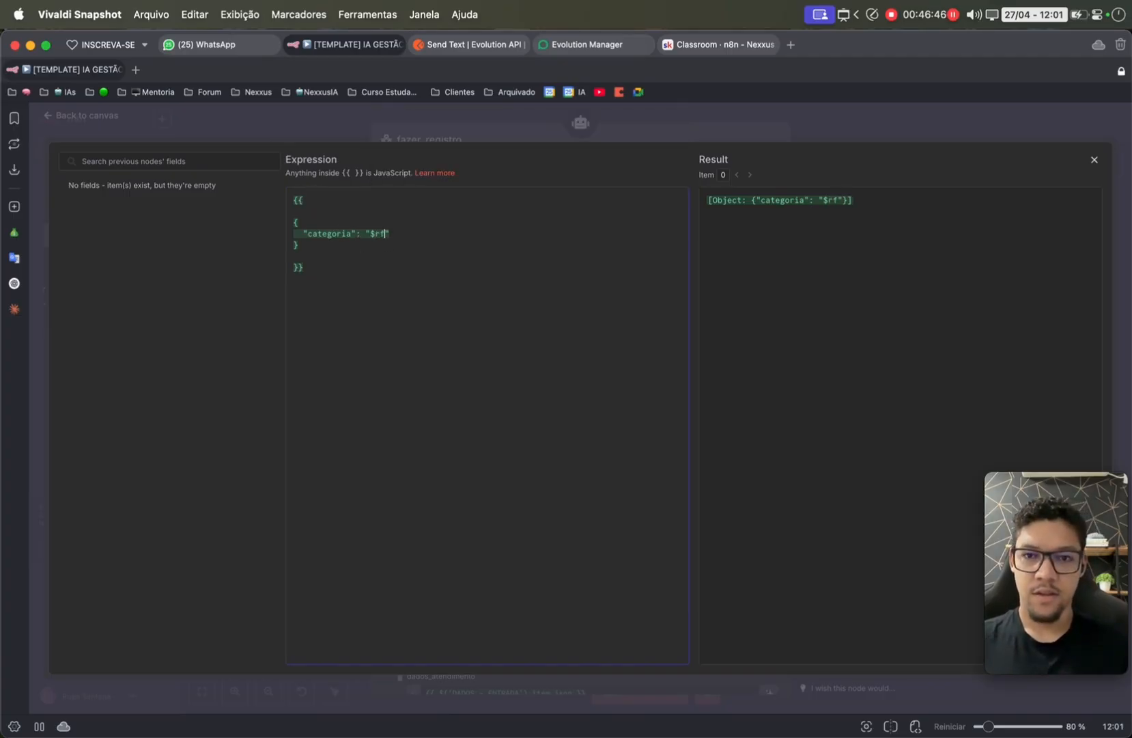
key(BackSpace)
key(BackSpace)
text(fro)
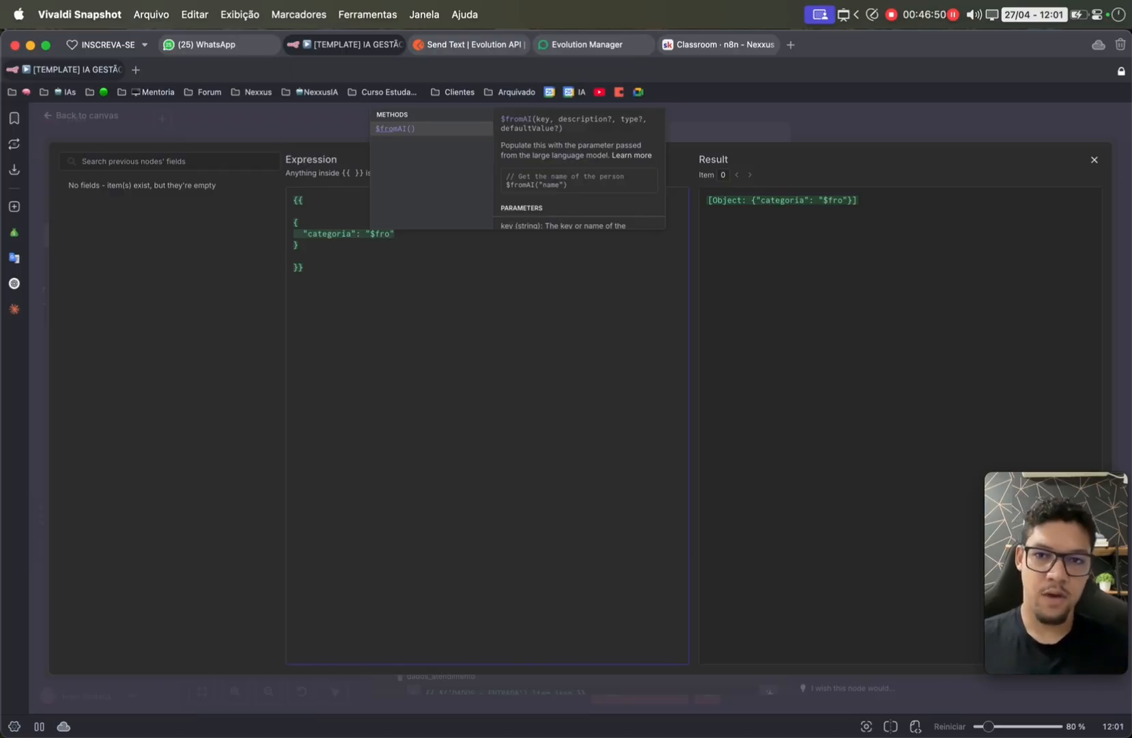
key(Return)
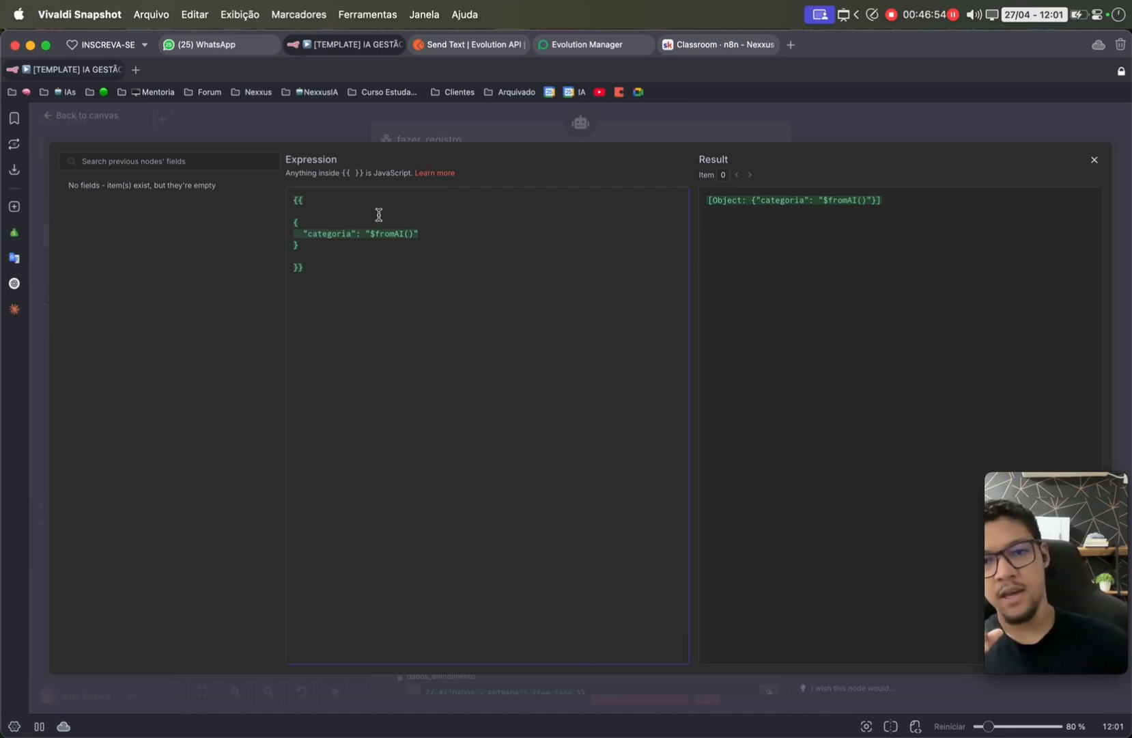
click(406, 233)
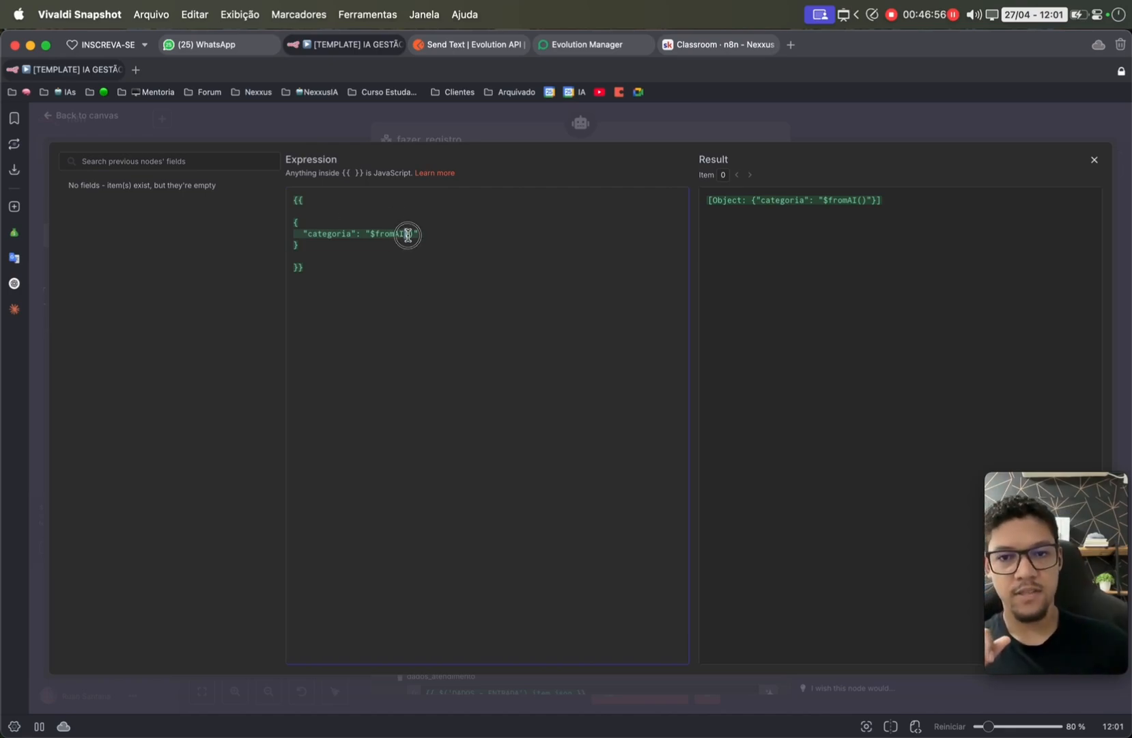
text(")
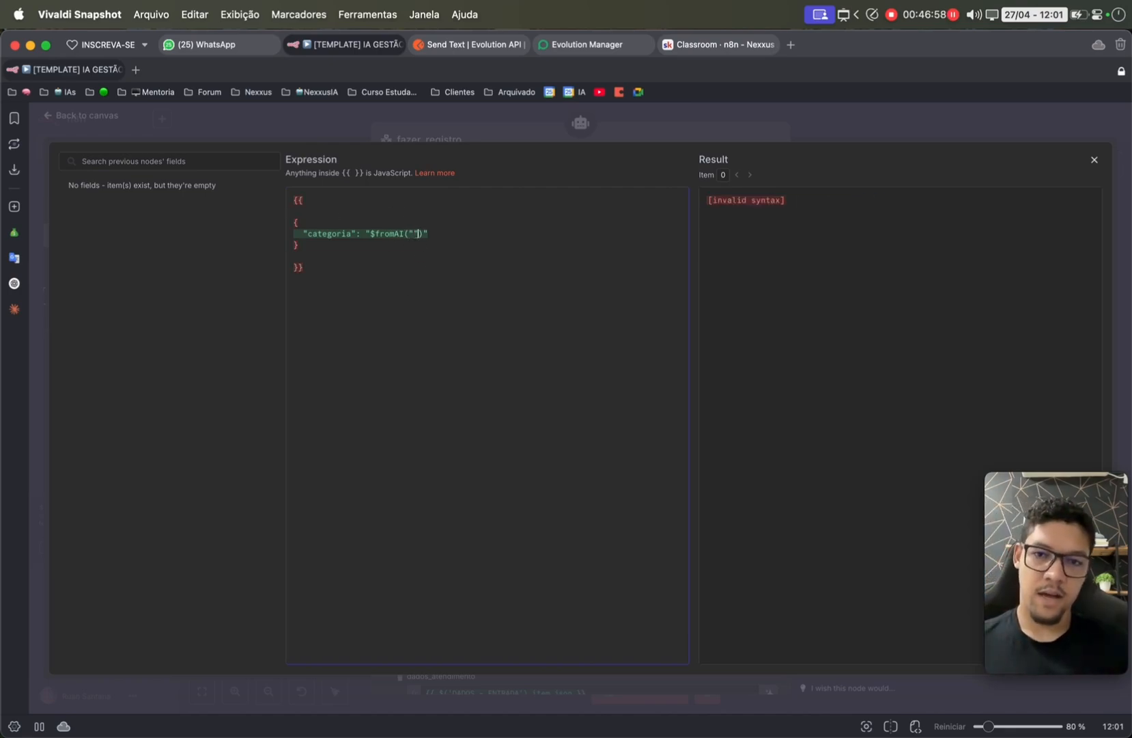
key(Right)
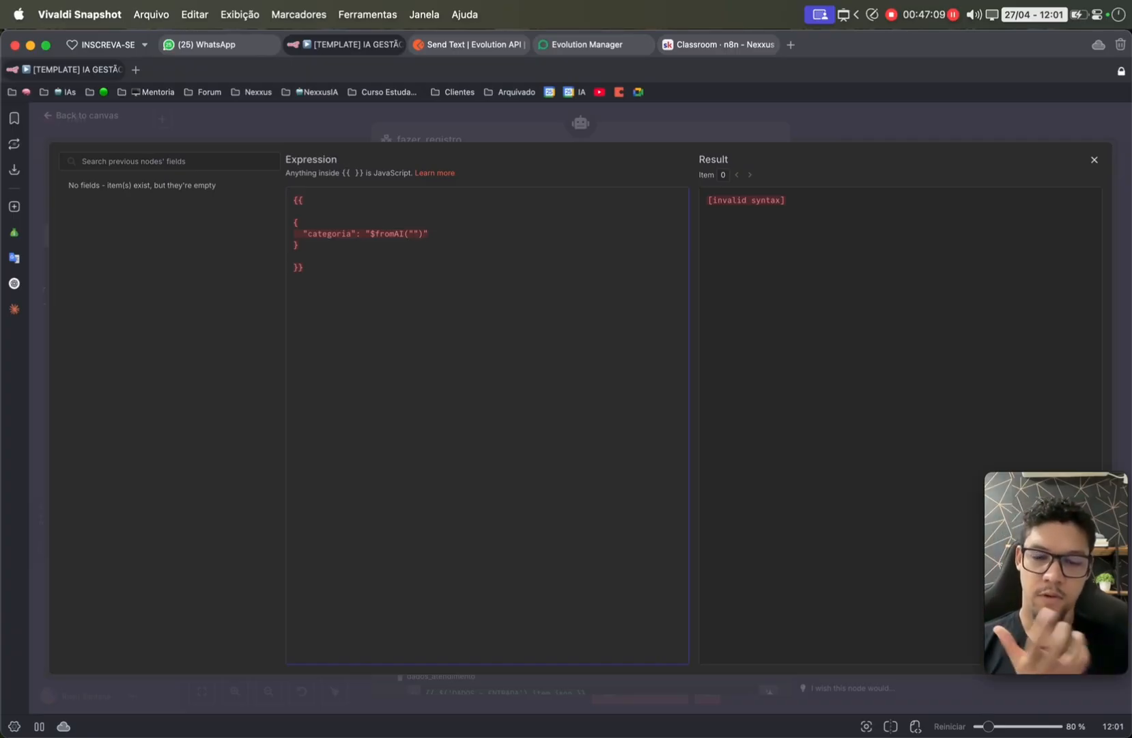
- Remove the outer quotes around the $fromAI("") call so "categoria" takes the function directly as its value
key(BackSpace)
key(Left)
key(Left)
key(Left)
key(Left)
key(Left)
key(Left)
key(Left)
key(Left)
key(Left)
key(Left)
key(Left)
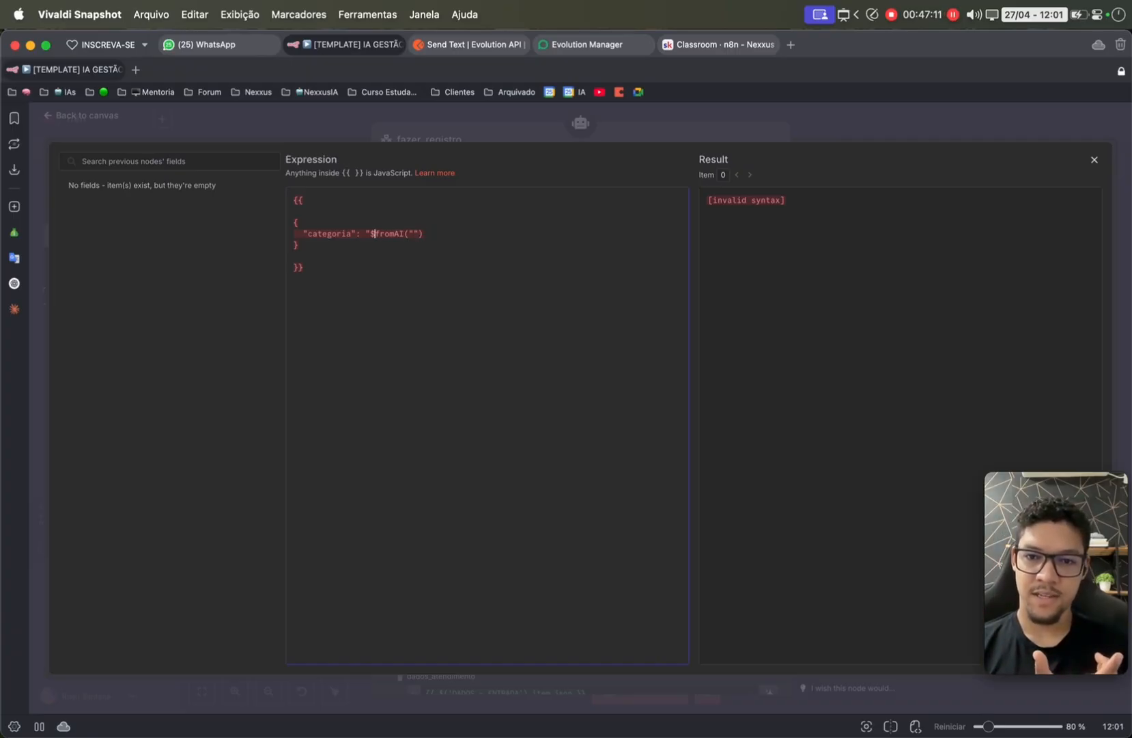
key(BackSpace)
click(409, 233)
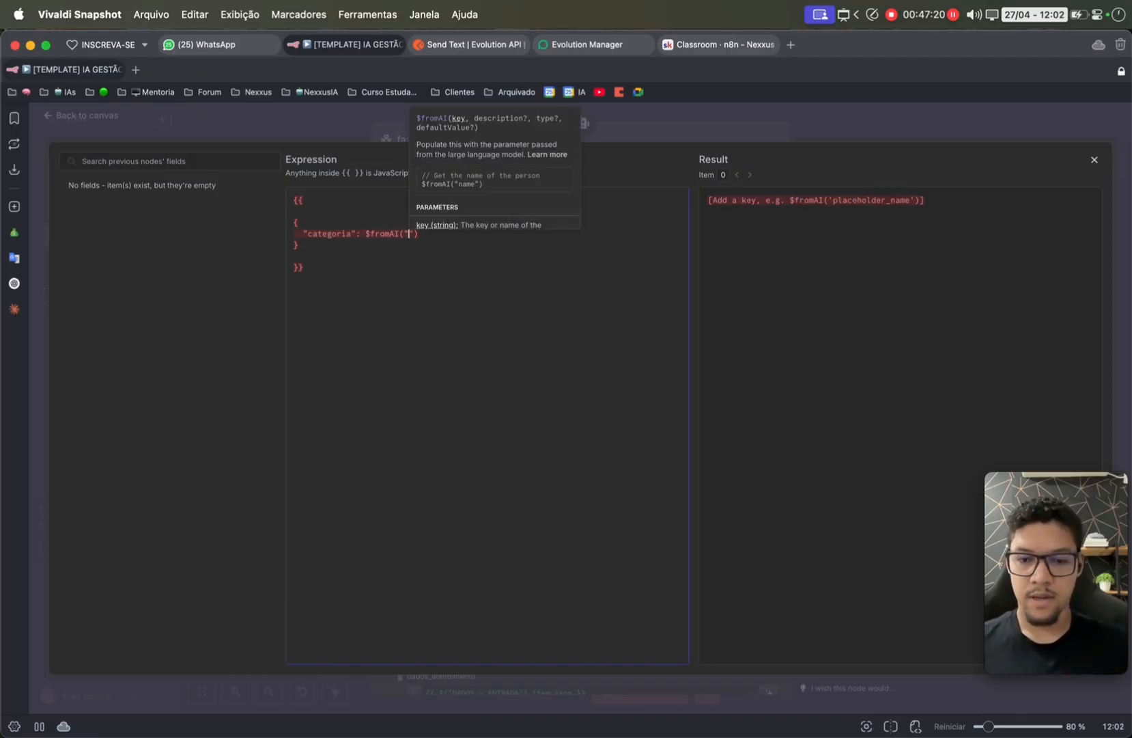
- Give the $fromAI call the key "categoria" and the description "categoria do gasto"
text(cant)
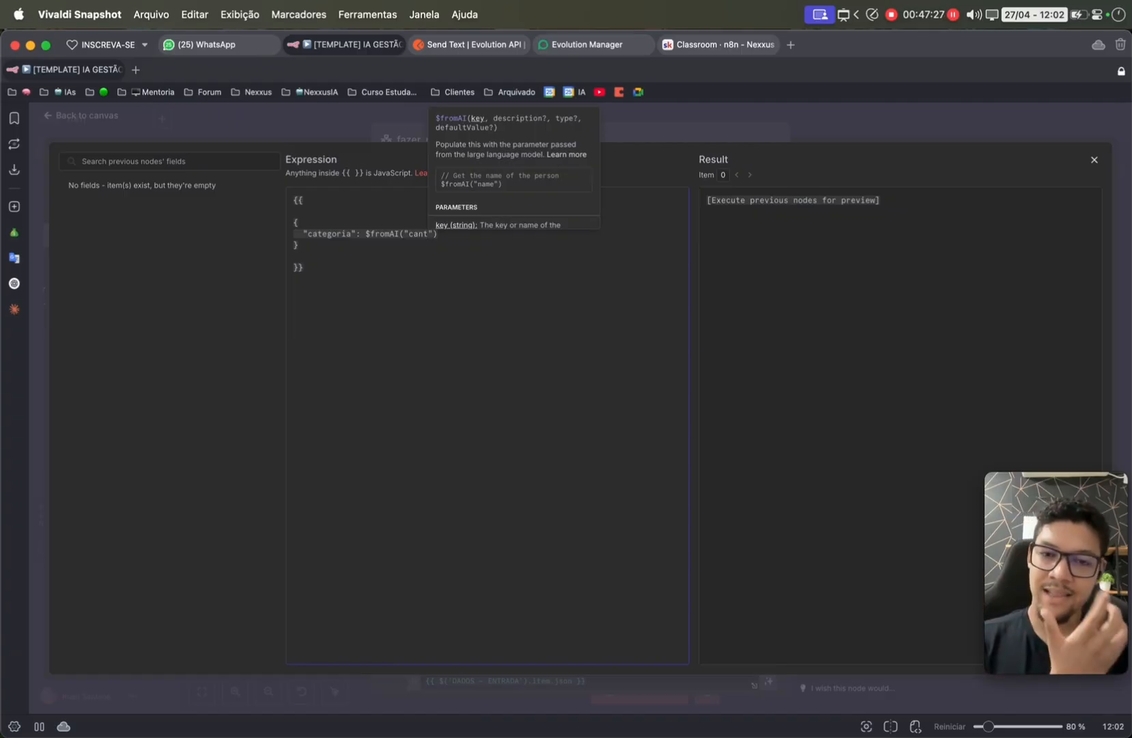
key(BackSpace)
key(BackSpace)
text(egoria")
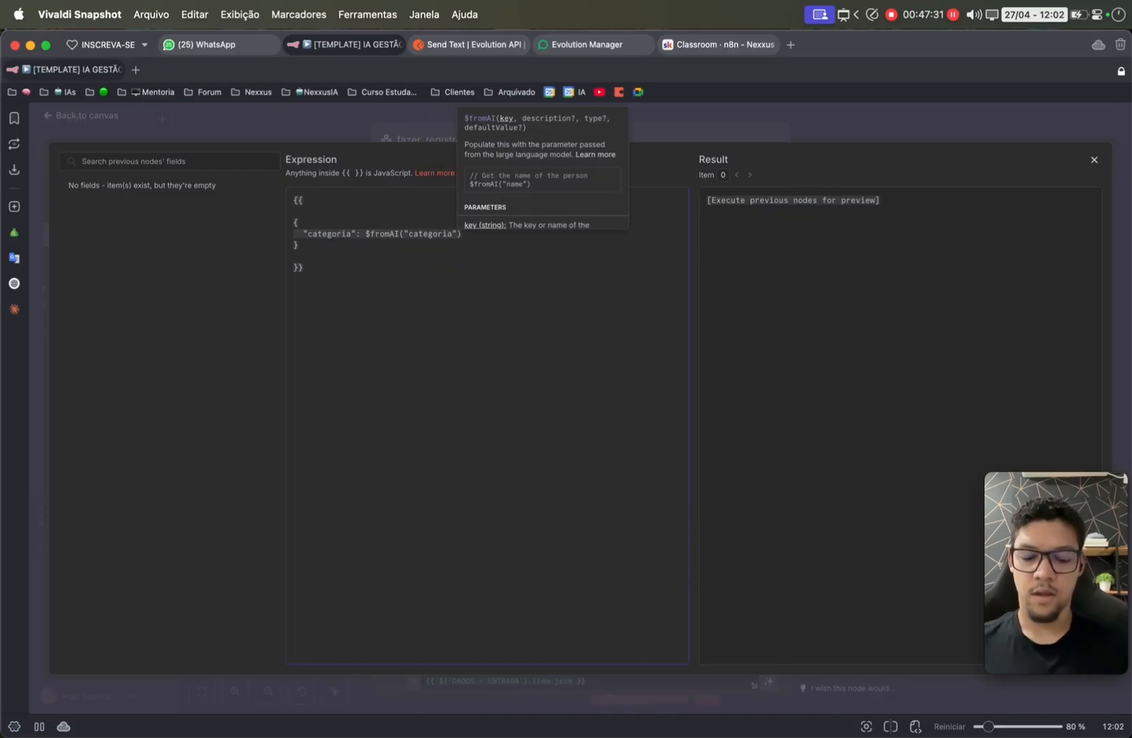
text(,)
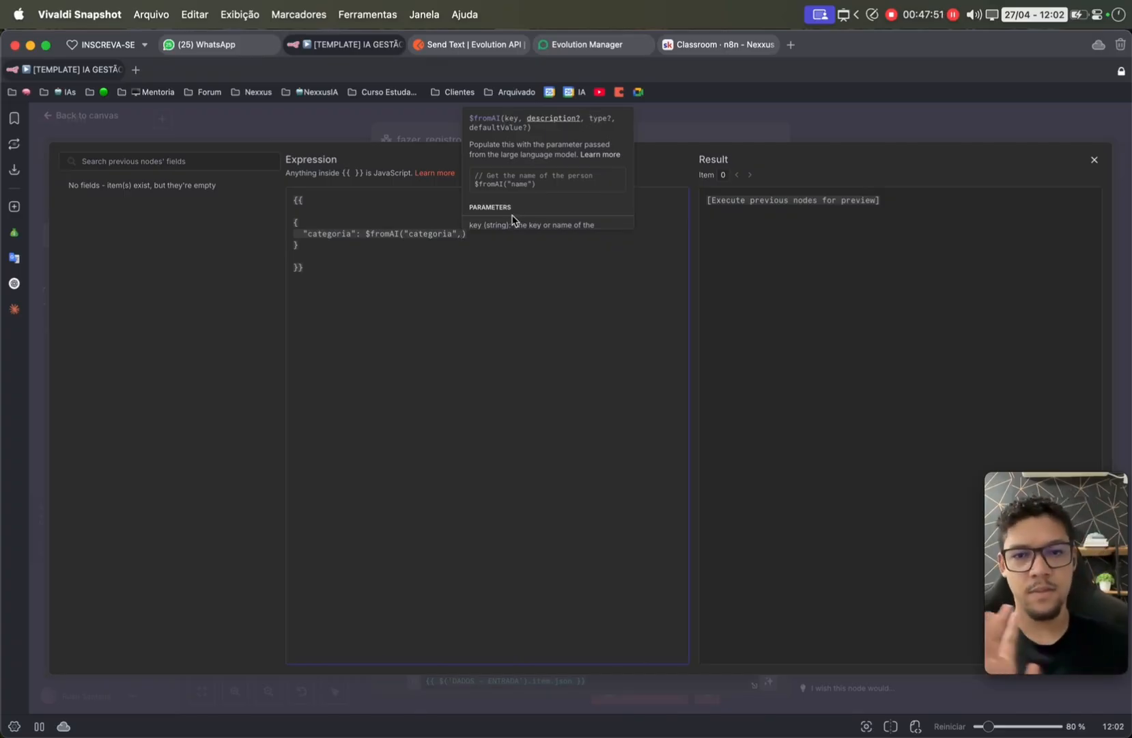
text($fromAI("categoria)
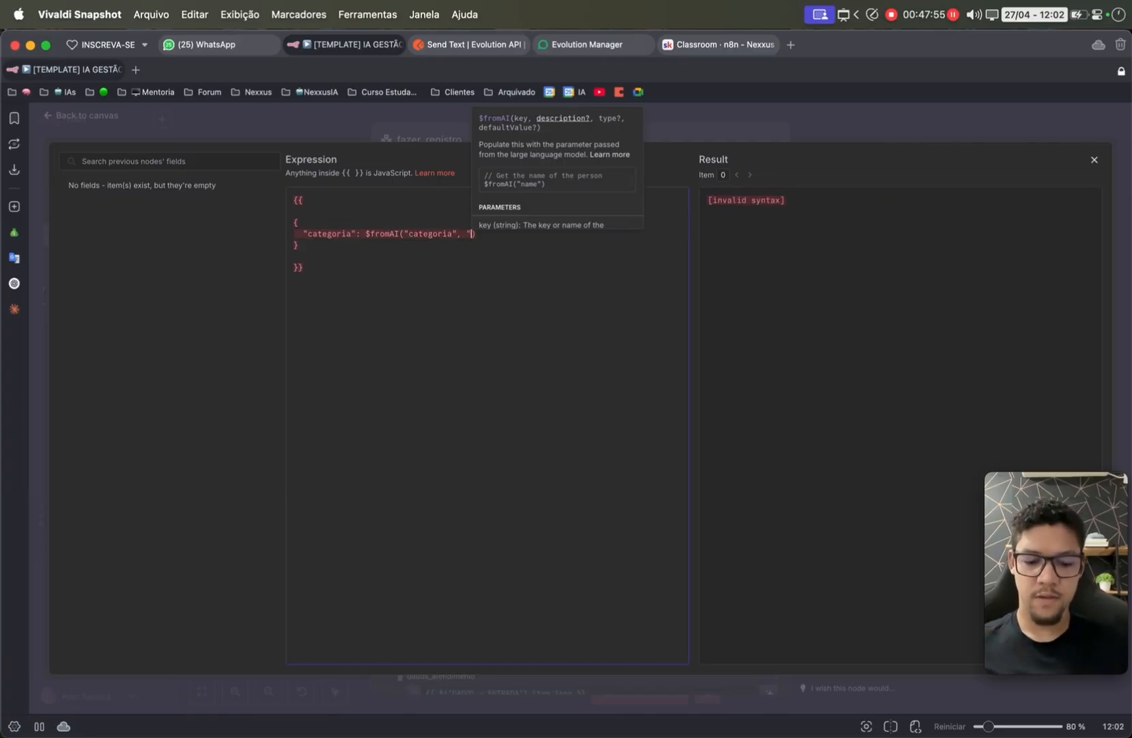
text(", ")
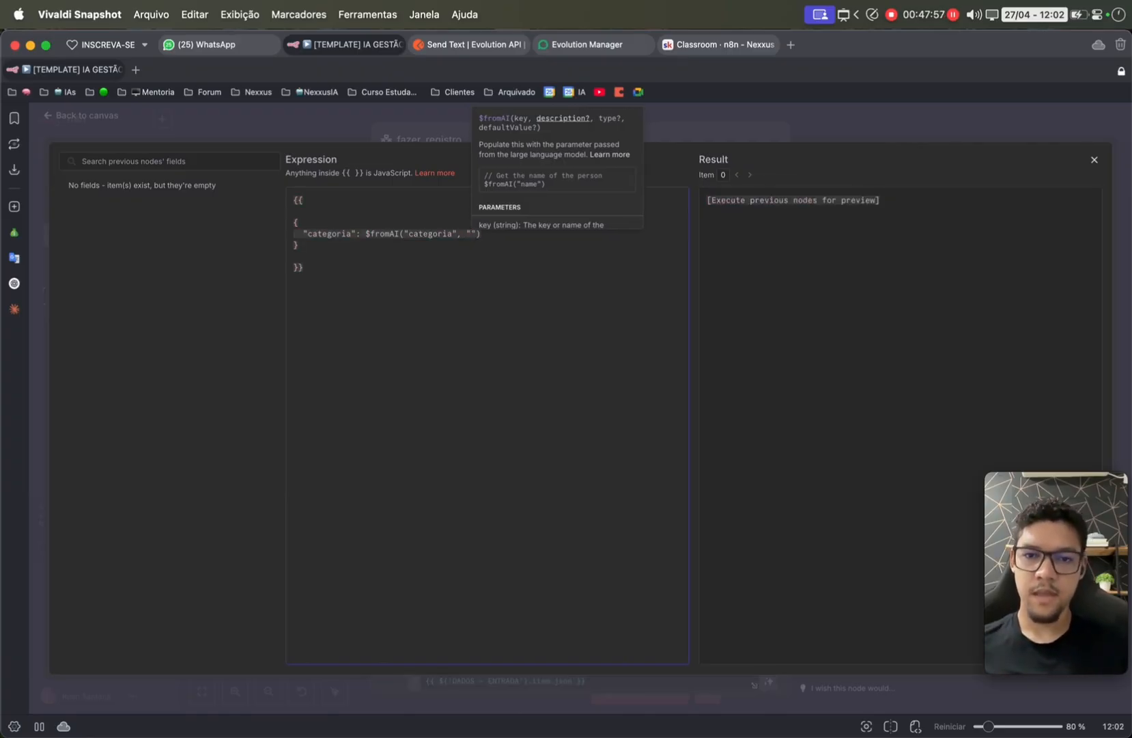
text(cate)
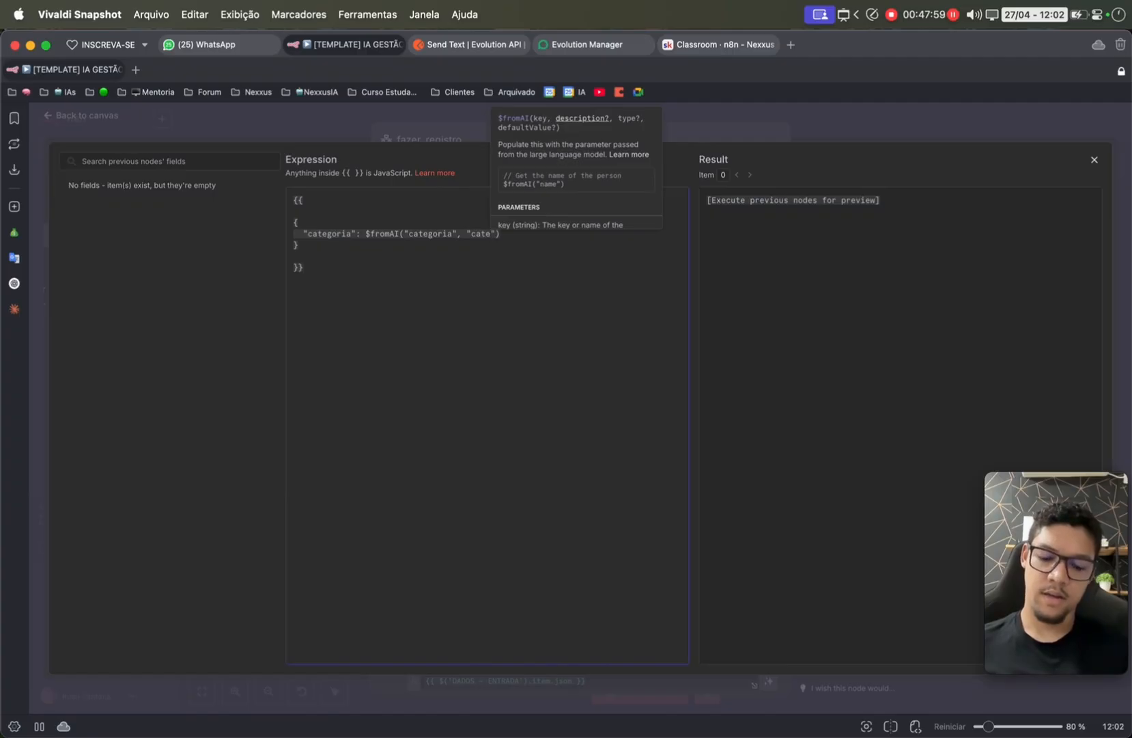
text(gori)
text(a do gast)
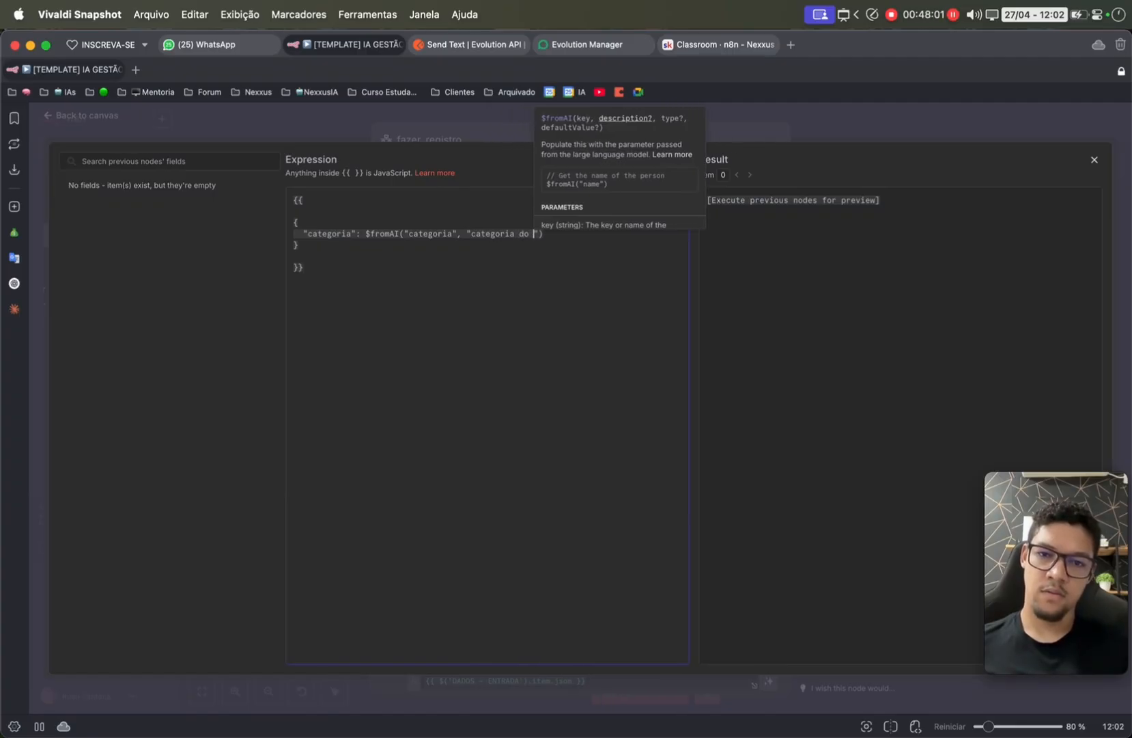
text(o)
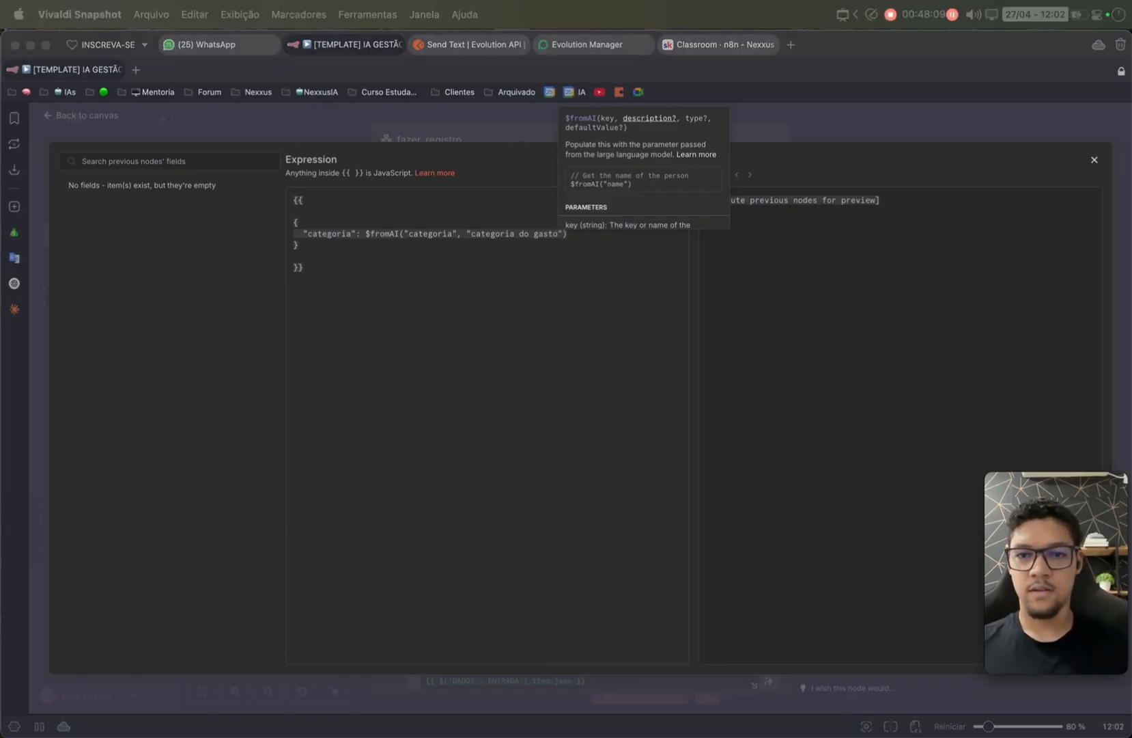
- Replace the whole query expression with a prepared object whose $fromAI fields are categoria, tipo and descricao as string and valor as number
click(356, 286)
key(super+a)
text(dados_atendimento)
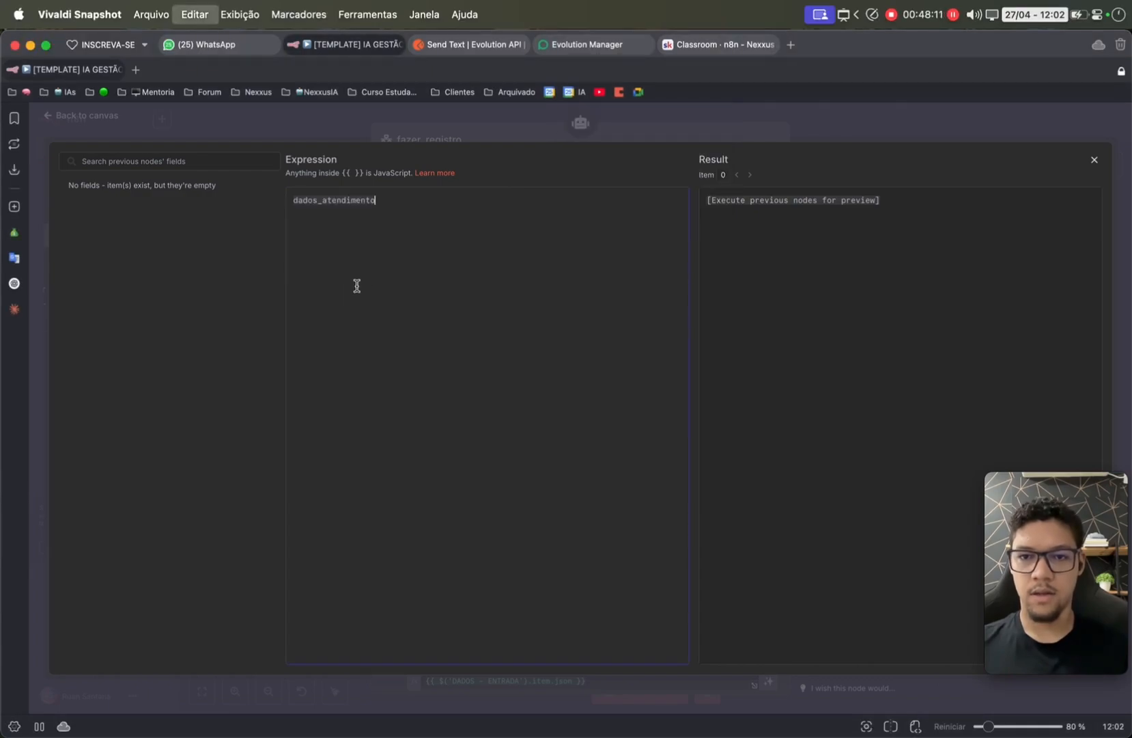
key(super+a)
text({{ {     "categoria": $fromAI("categoria", "categoria do registro", "string"),     "tipo": $fromAI("tipo", "tipo de registro, se é gasto ou receita", "string"),     "descricao": $fromAI("descricao", "descricao do registro, se é gasto ou receita", "string"),     "valor": $fromAI("valor", "valor do registo", "number") } }})
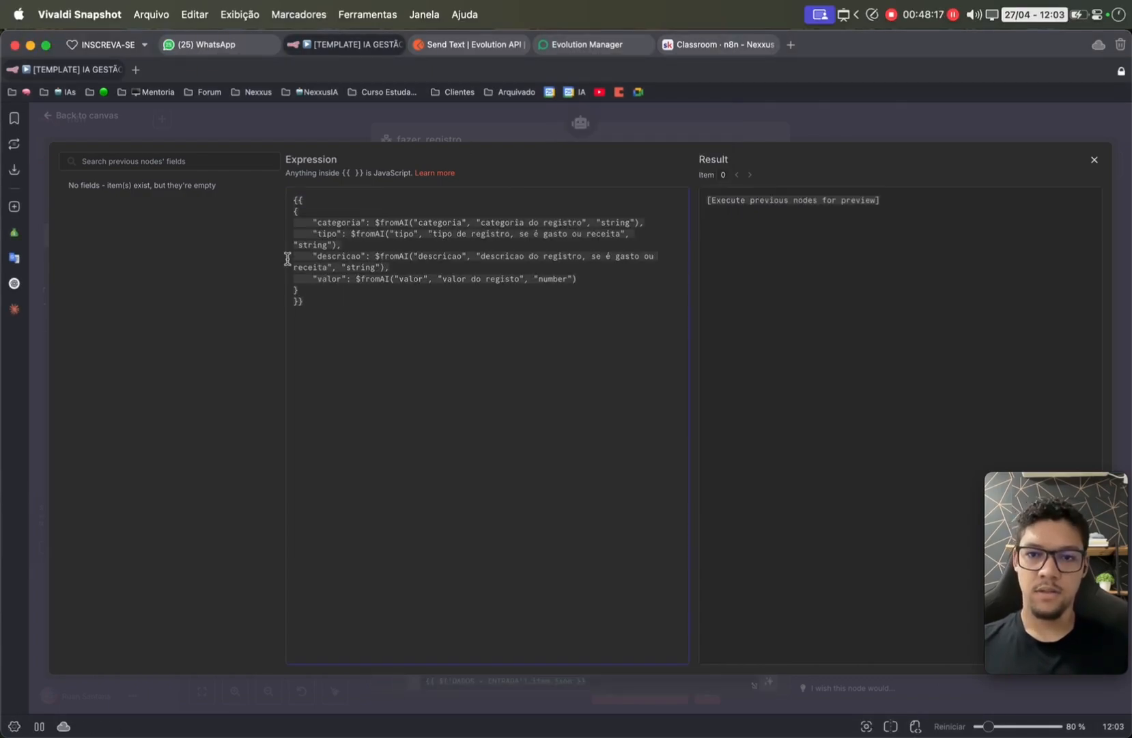
- Review the object's $fromAI keys and types, compare them with the table columns in Supabase, and return to the n8n expression editor
drag(317, 222, 399, 227)
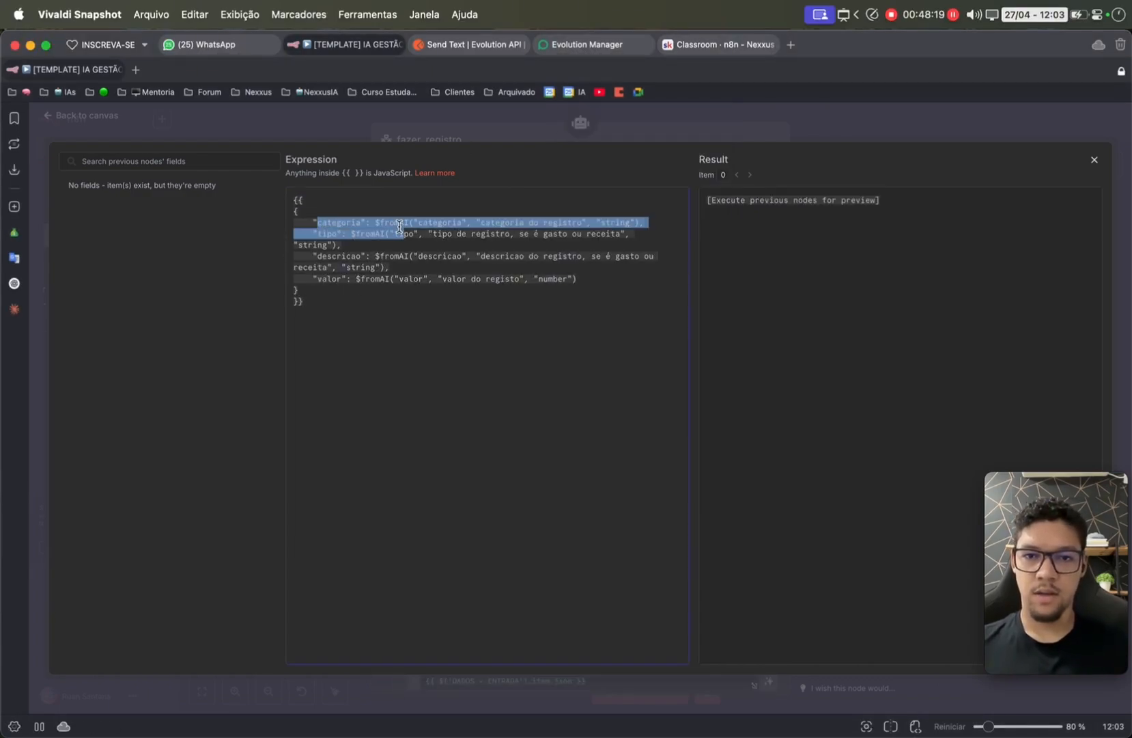
drag(295, 223, 385, 224)
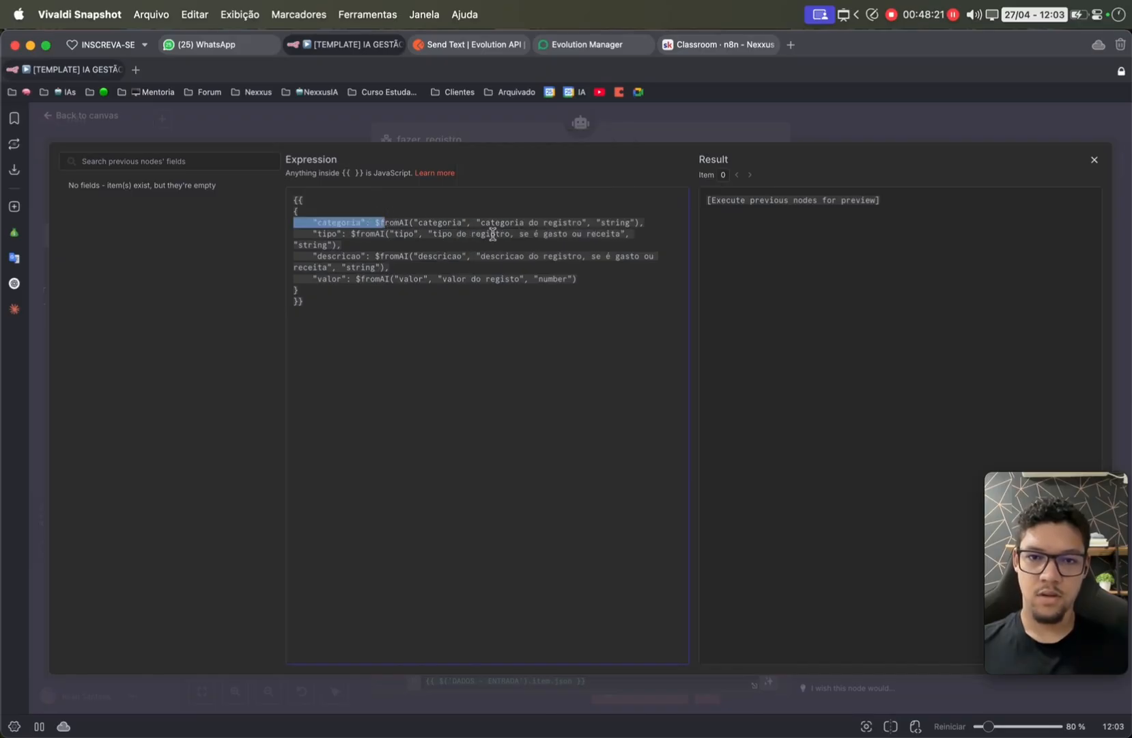
click(603, 226)
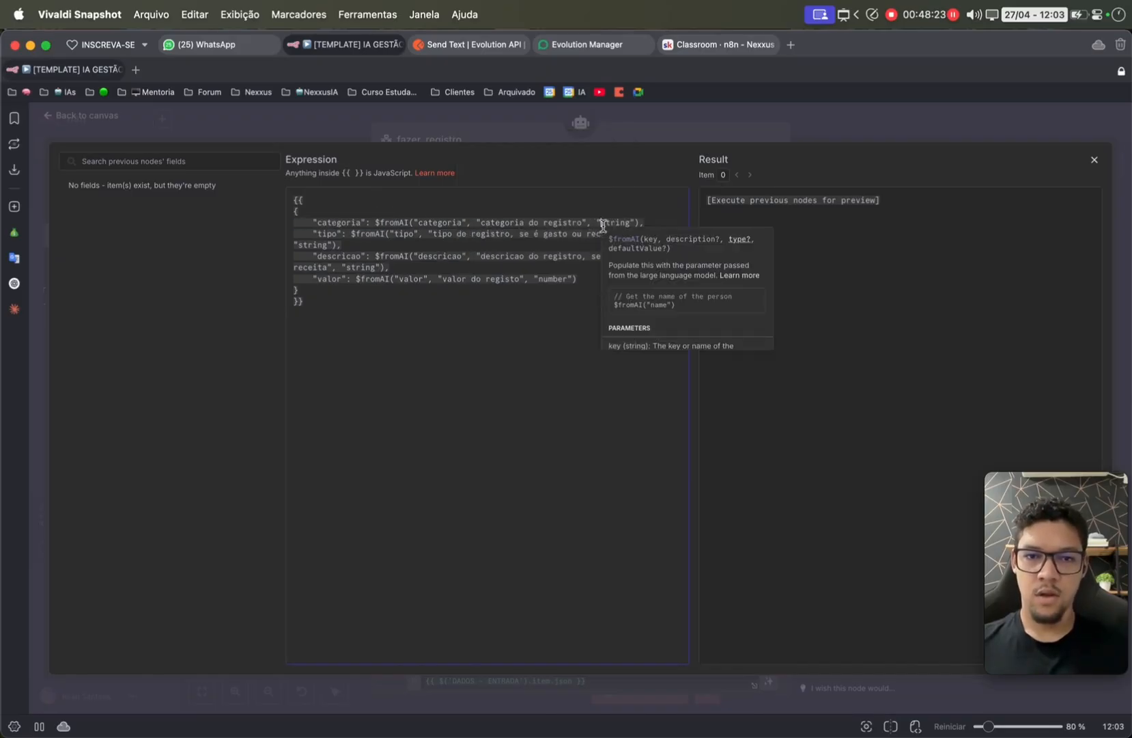
double_click(603, 225)
click(317, 241)
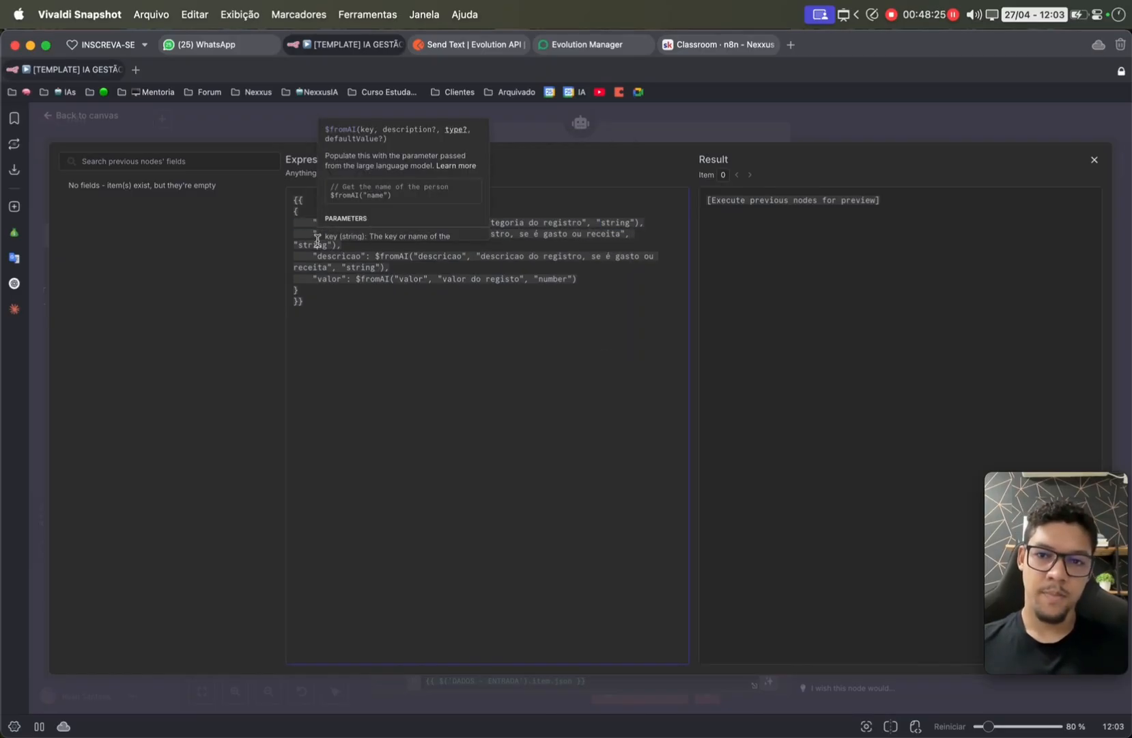
double_click(318, 242)
click(327, 237)
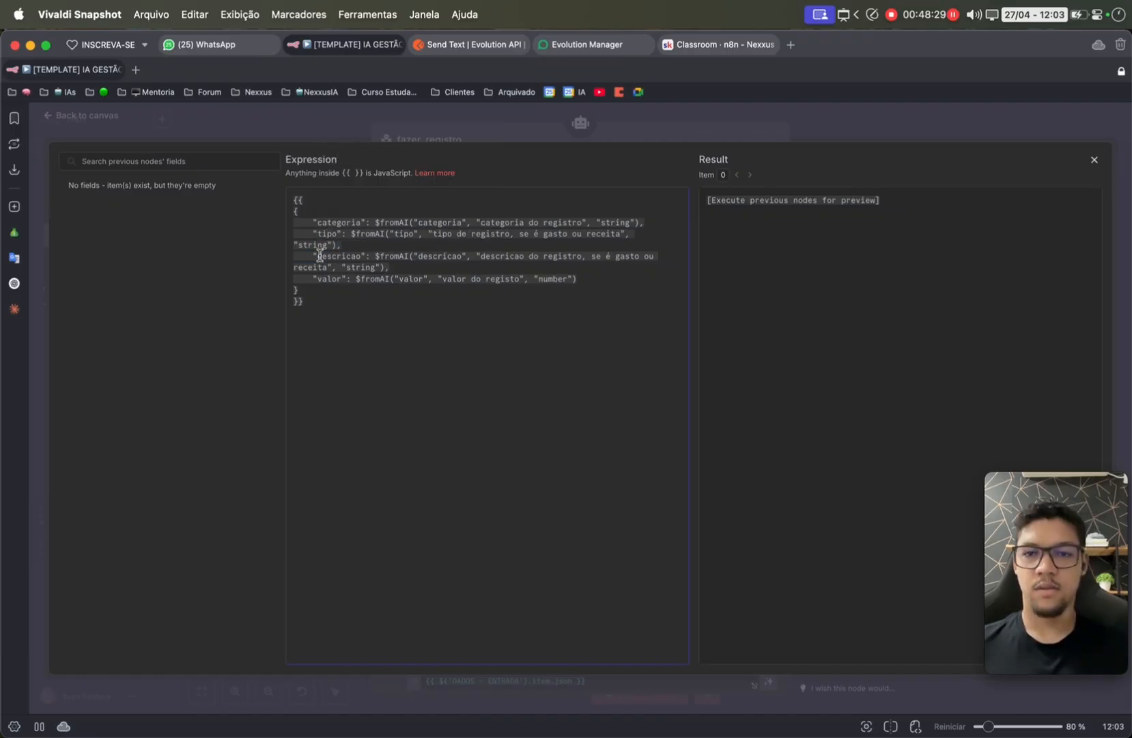
mouse_move(159, 730)
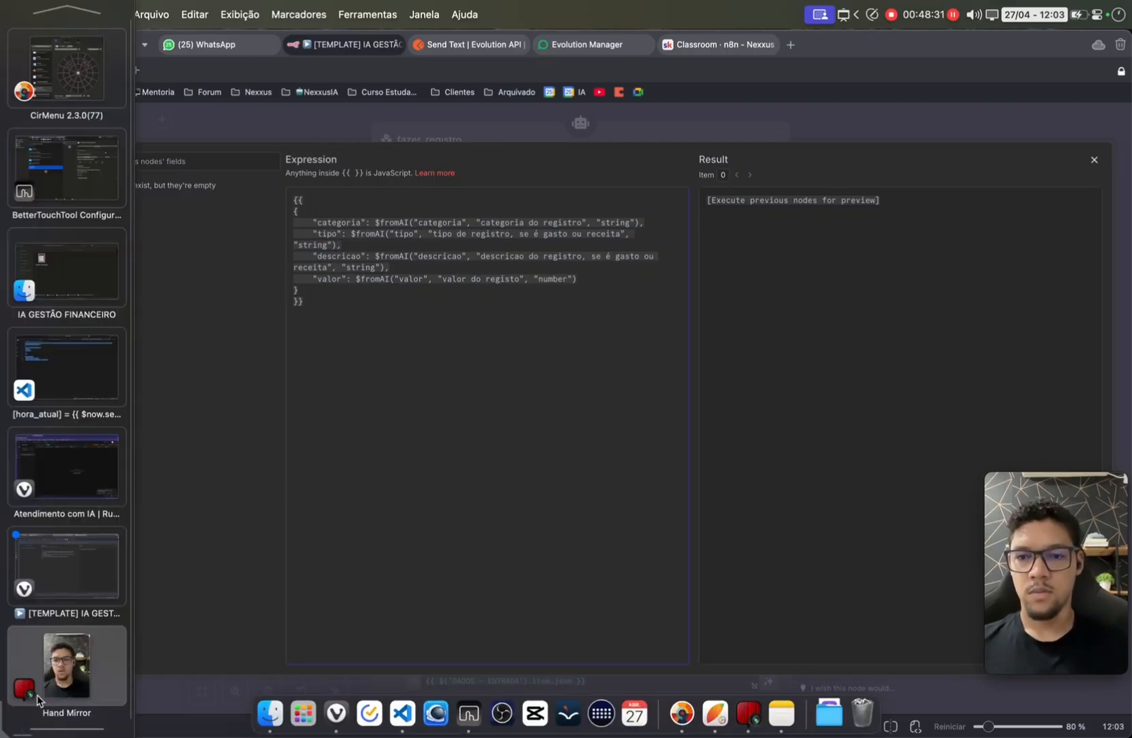
click(61, 476)
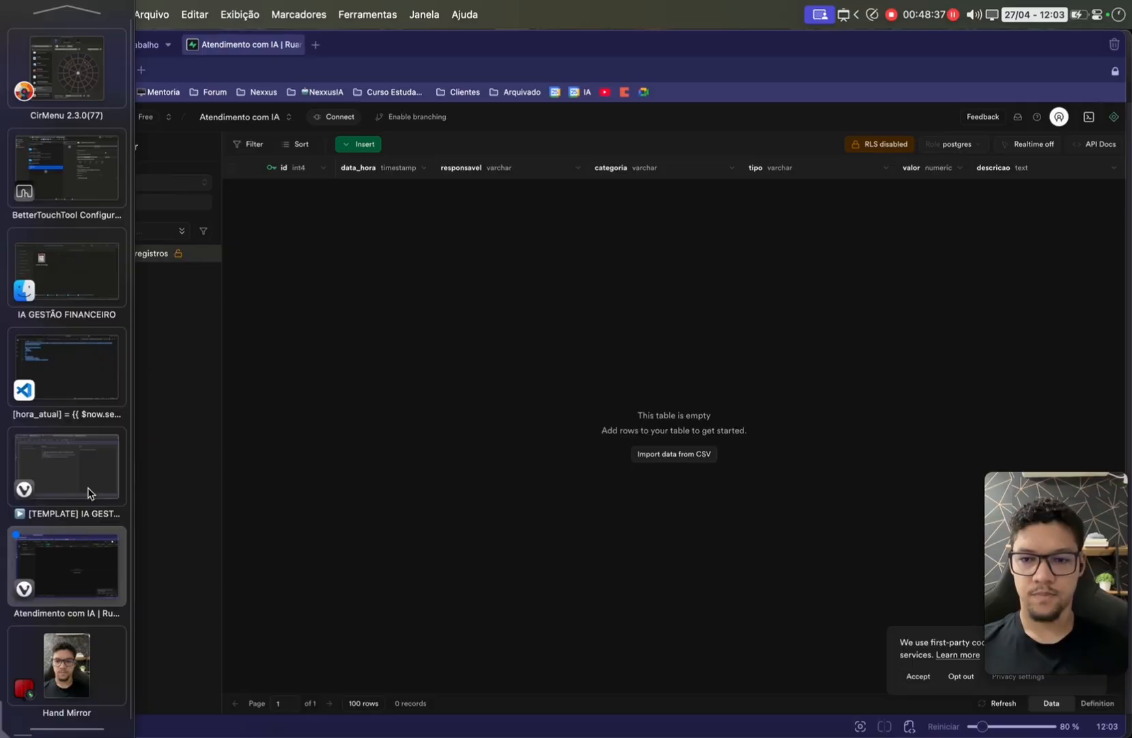
click(76, 450)
click(417, 340)
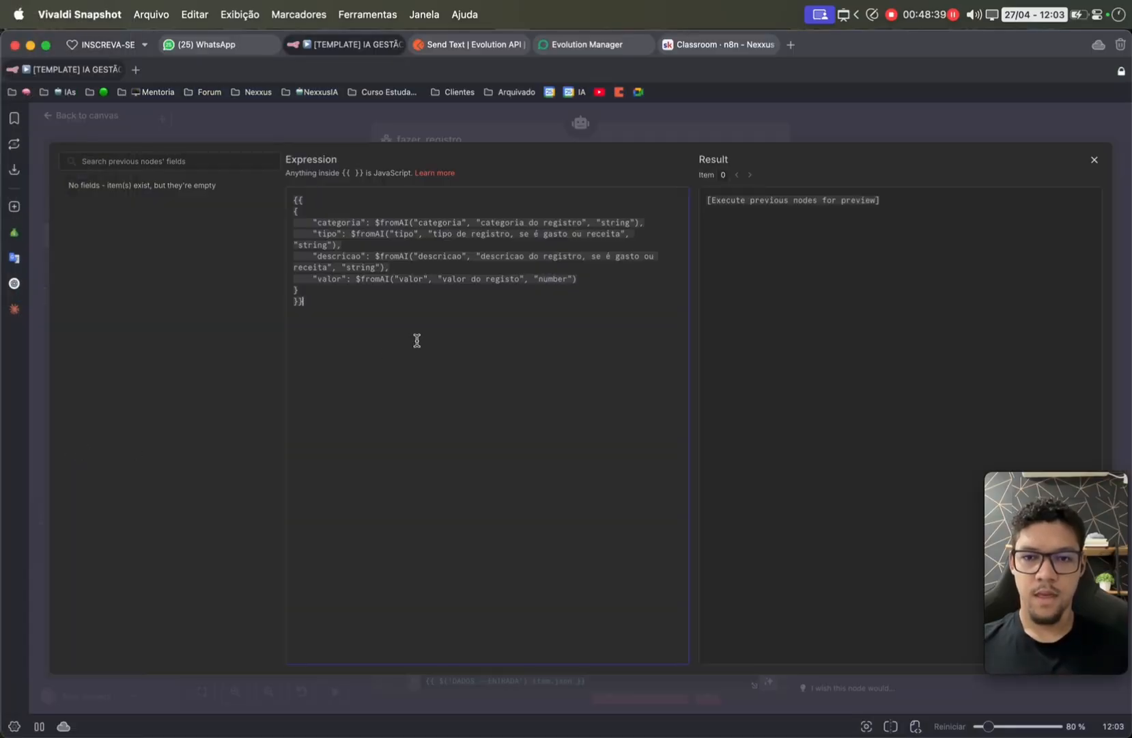
- Close the expression editor and the fazer_registro settings, and move the fazer_registro node beside Postgres Chat Memory
click(485, 123)
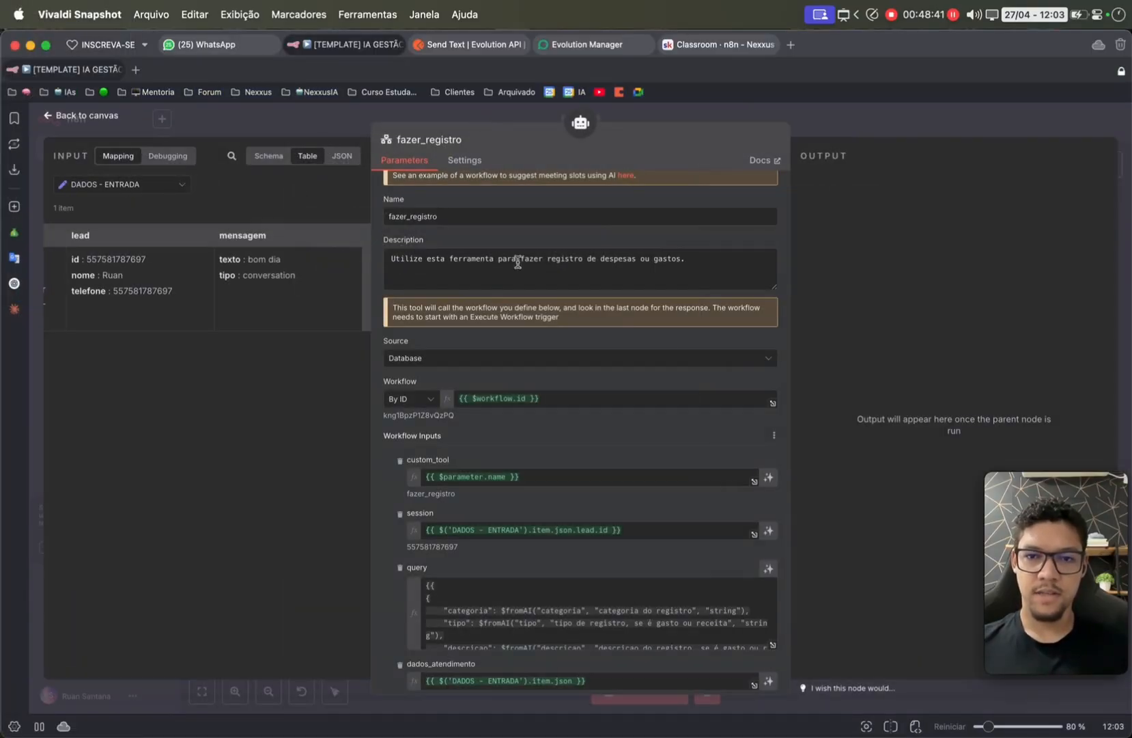
scroll(708, 655, down, 2)
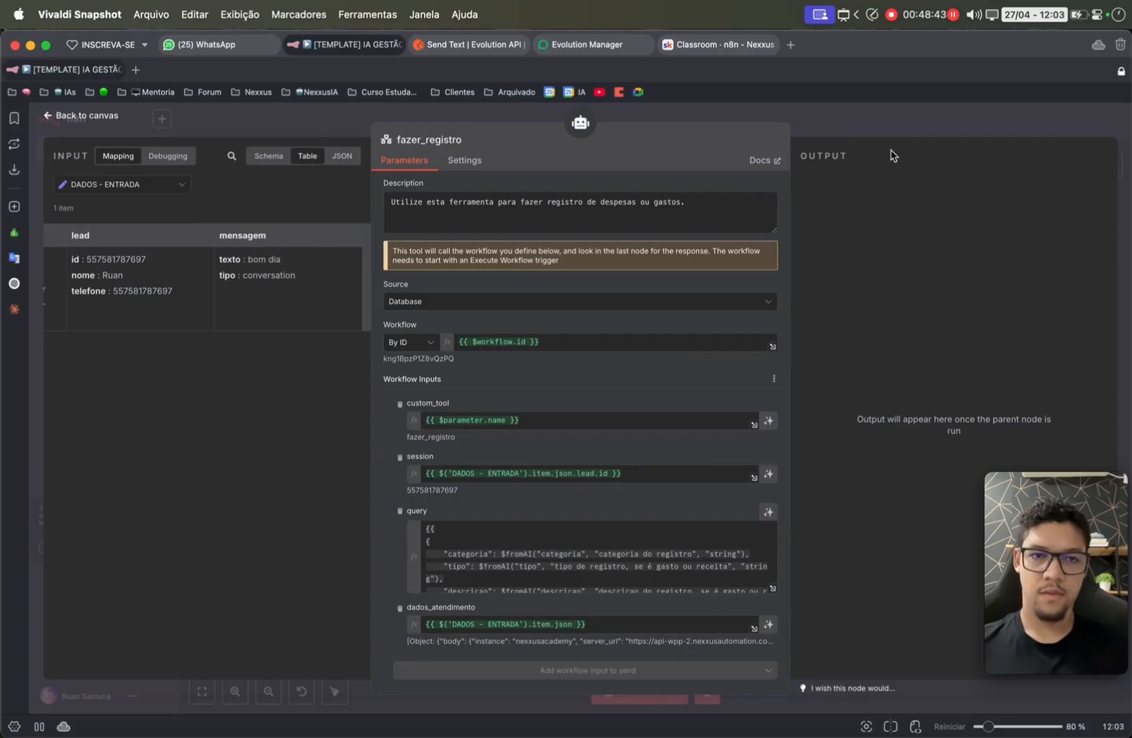
click(883, 130)
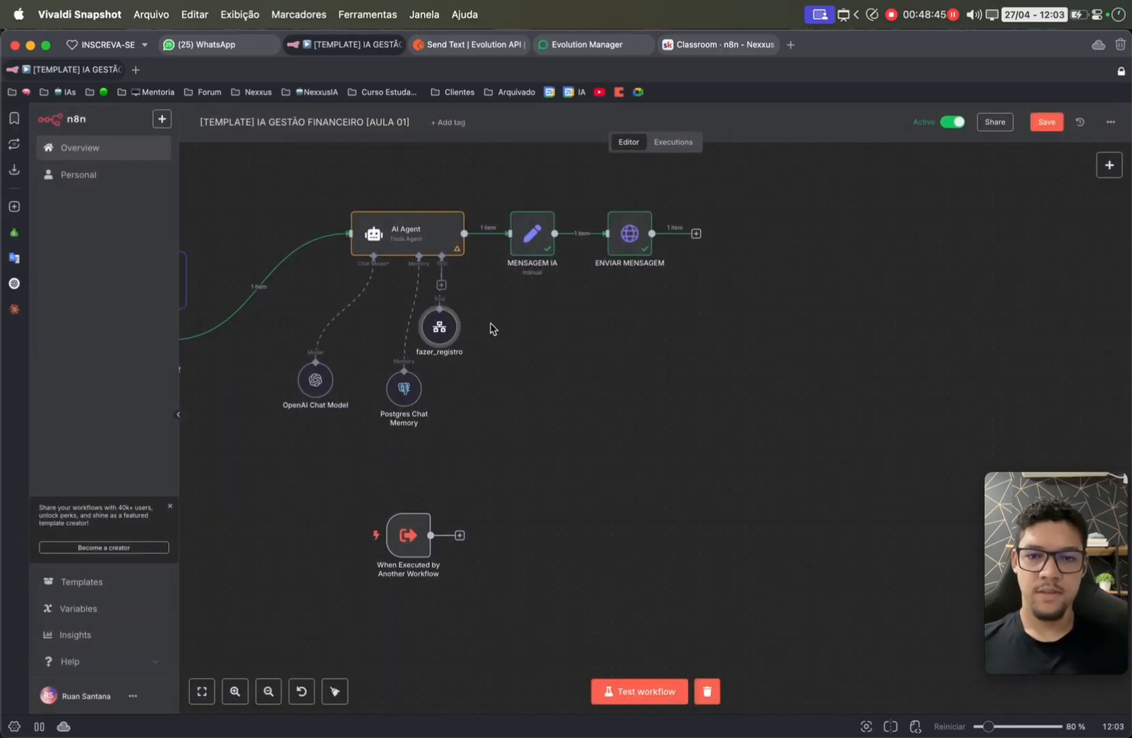
drag(431, 329, 494, 392)
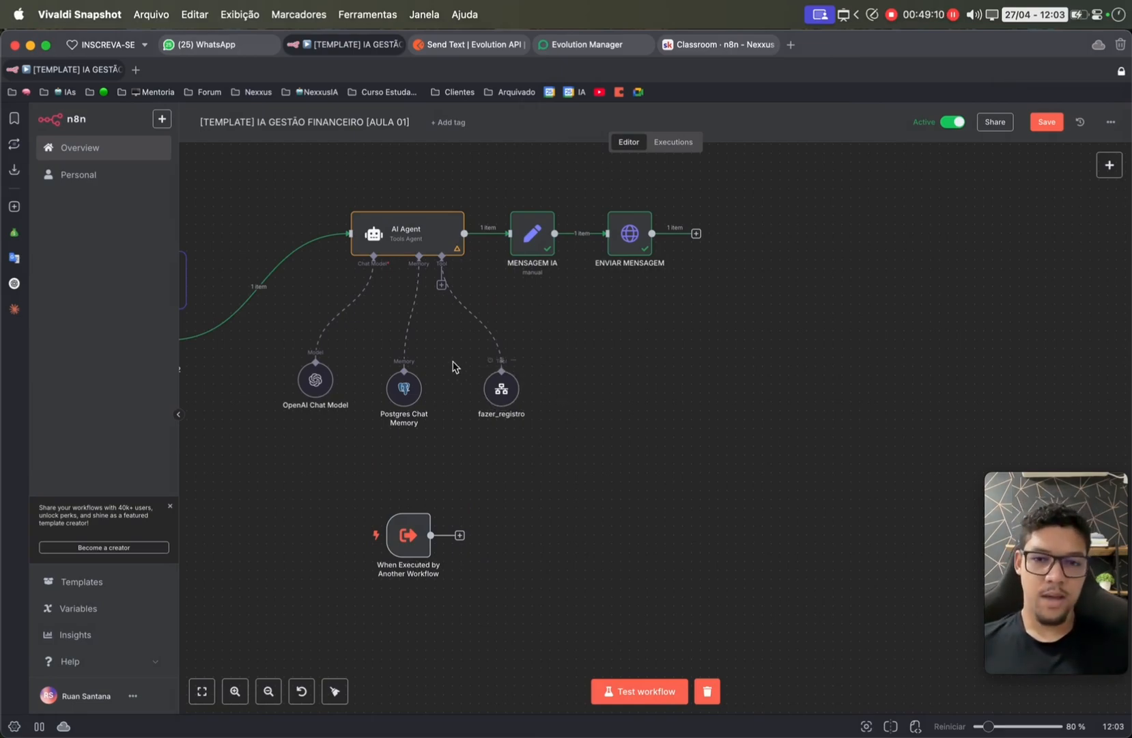
drag(446, 355, 516, 414)
- Paste the consultar_registro tool node beside fazer_registro, connect it to the AI Agent's Tool input, and open its settings
key(ctrl+v)
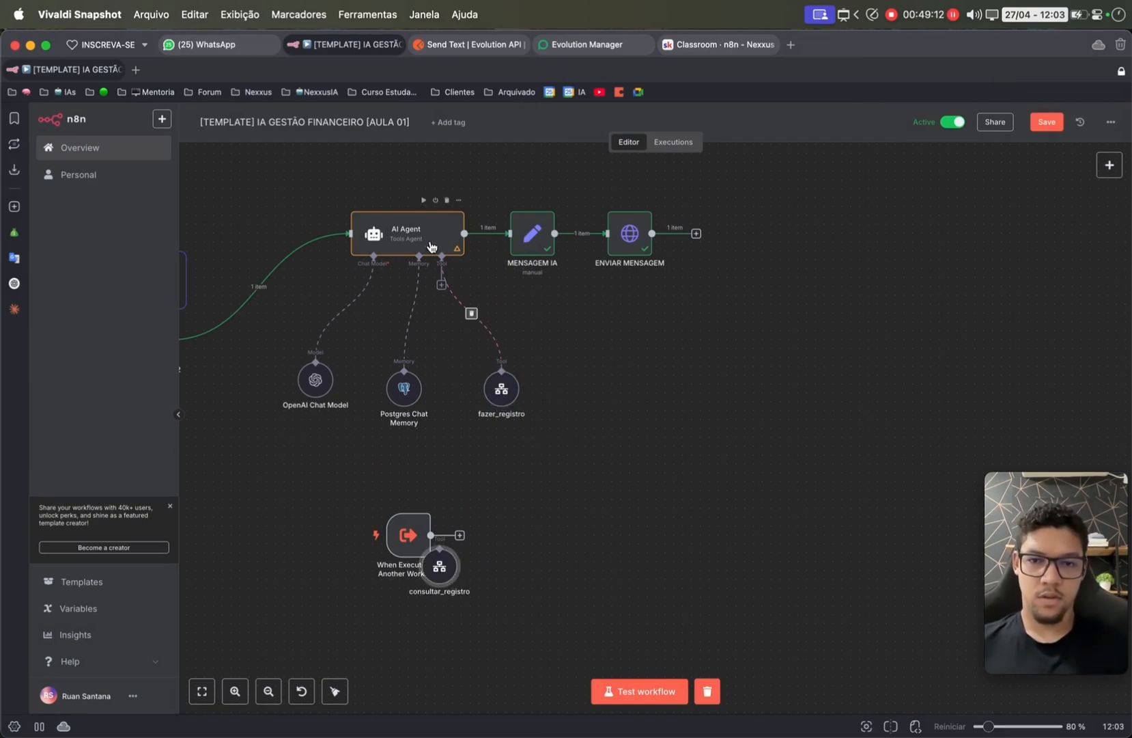
drag(424, 559, 584, 390)
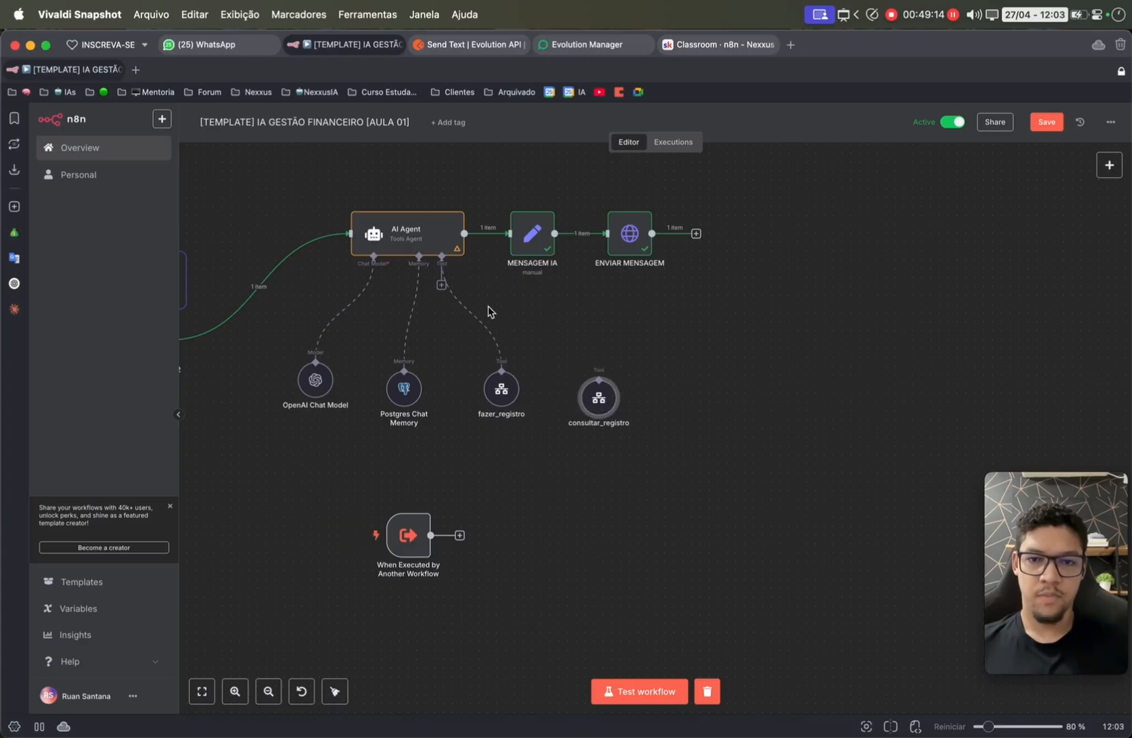
drag(442, 290, 592, 383)
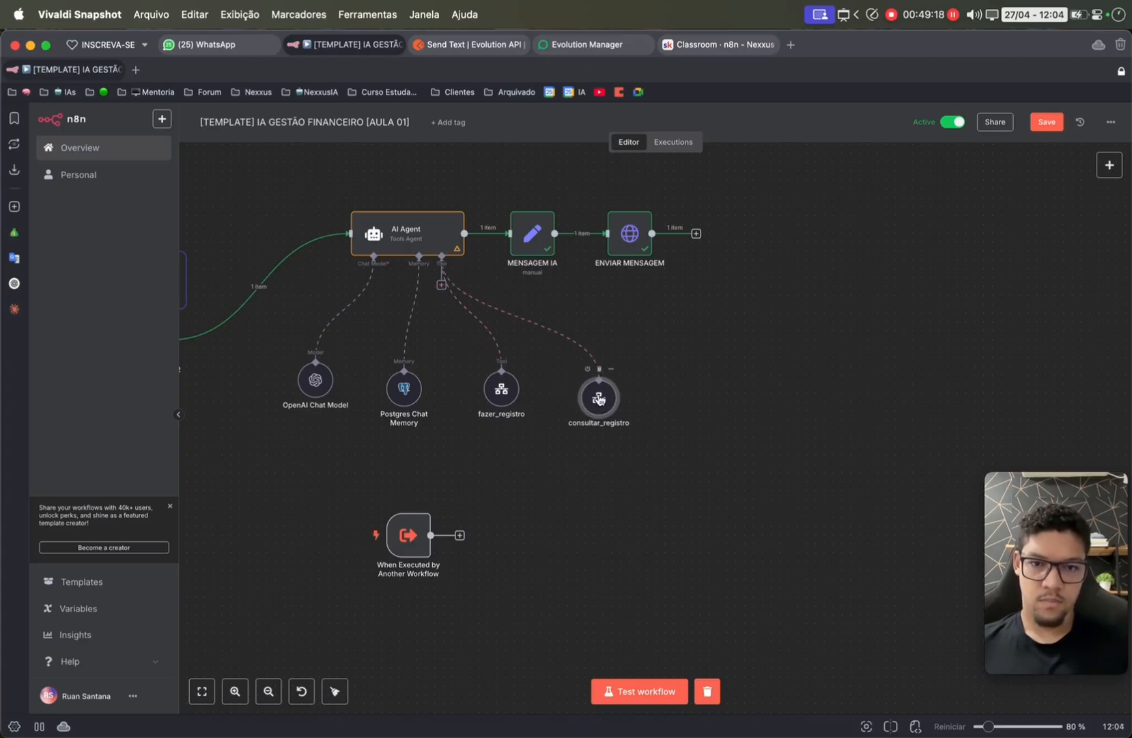
double_click(599, 400)
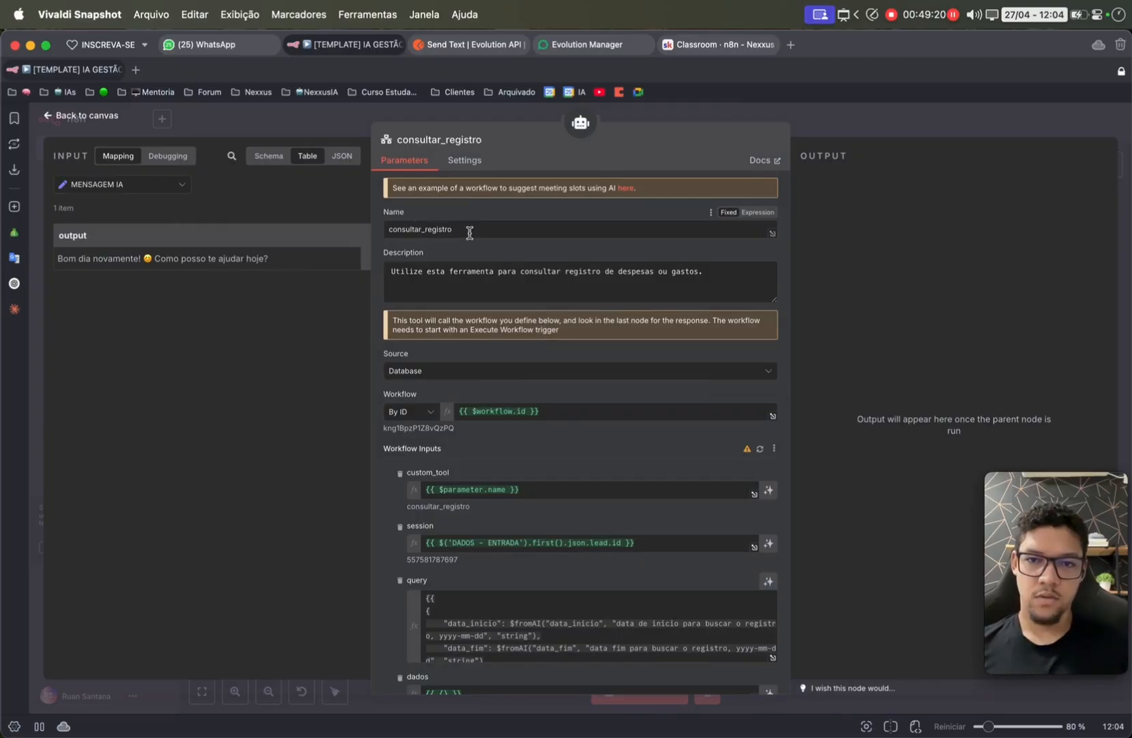
- Refresh the workflow inputs of the consultar_registro tool from the called workflow's schema
click(408, 282)
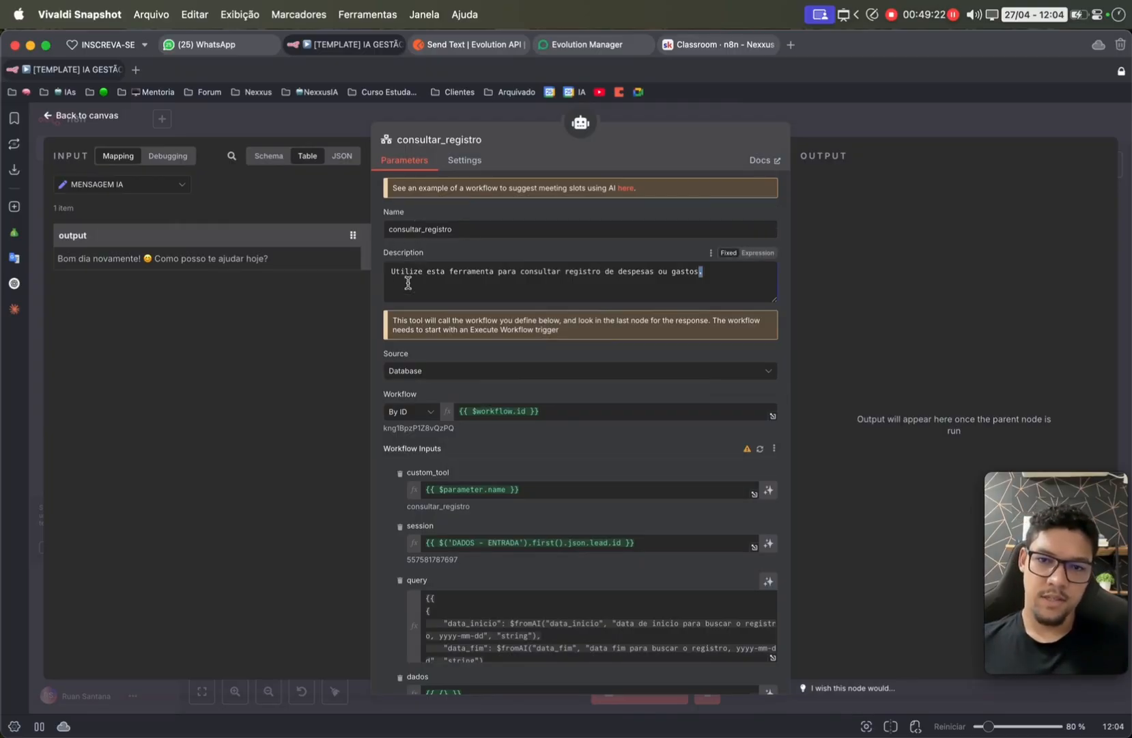
click(759, 449)
scroll(614, 308, down, 2)
- Rewrite the tool description as "Utilize esta ferramenta para consultar registro de gastos ou receitas."
double_click(637, 215)
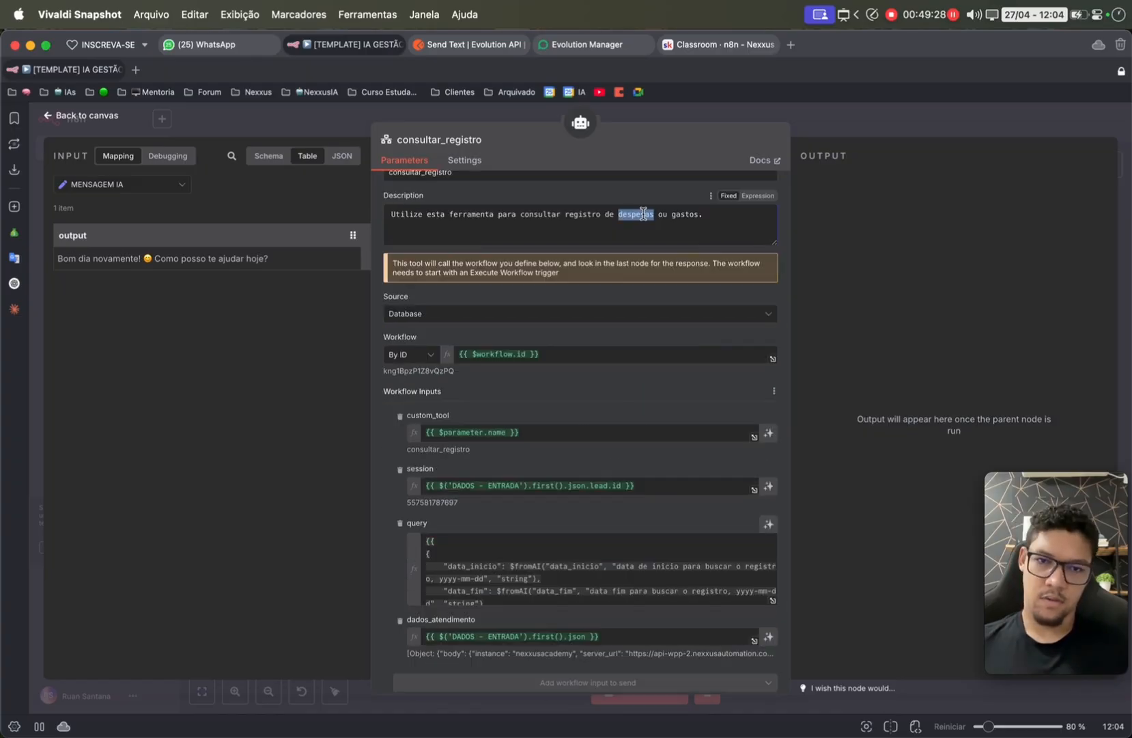
key(BackSpace)
key(BackSpace)
key(BackSpace)
key(Delete)
key(Delete)
key(Delete)
text(ec)
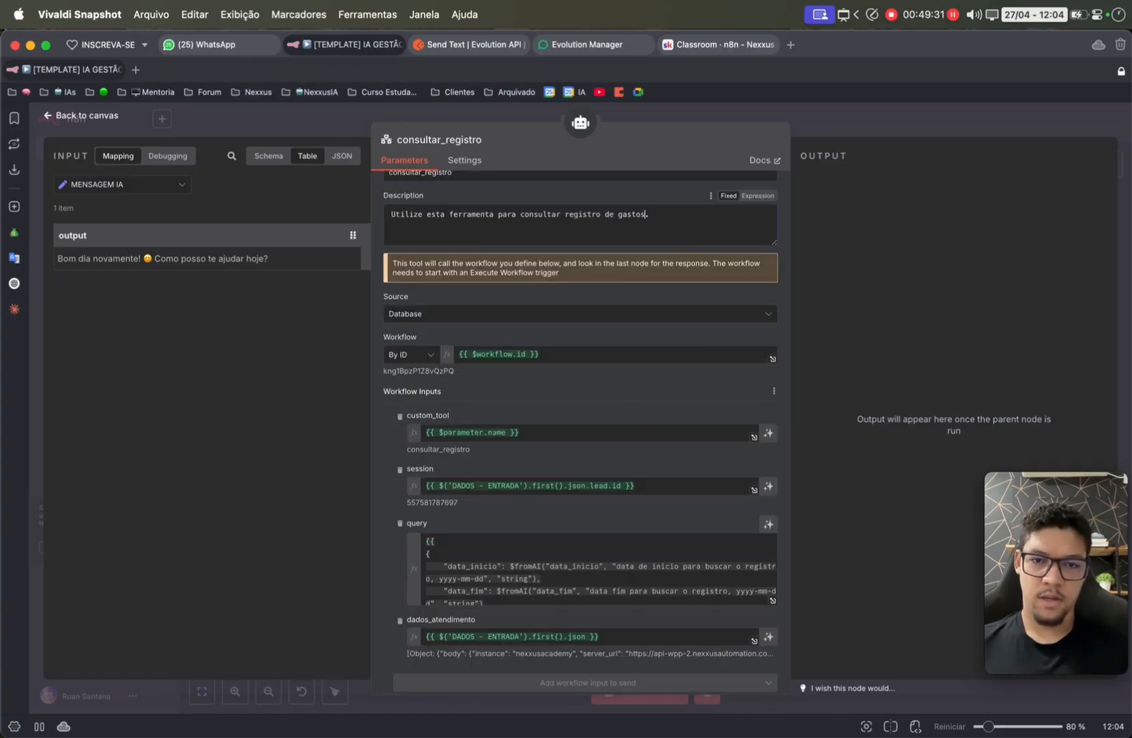
text(eitas.)
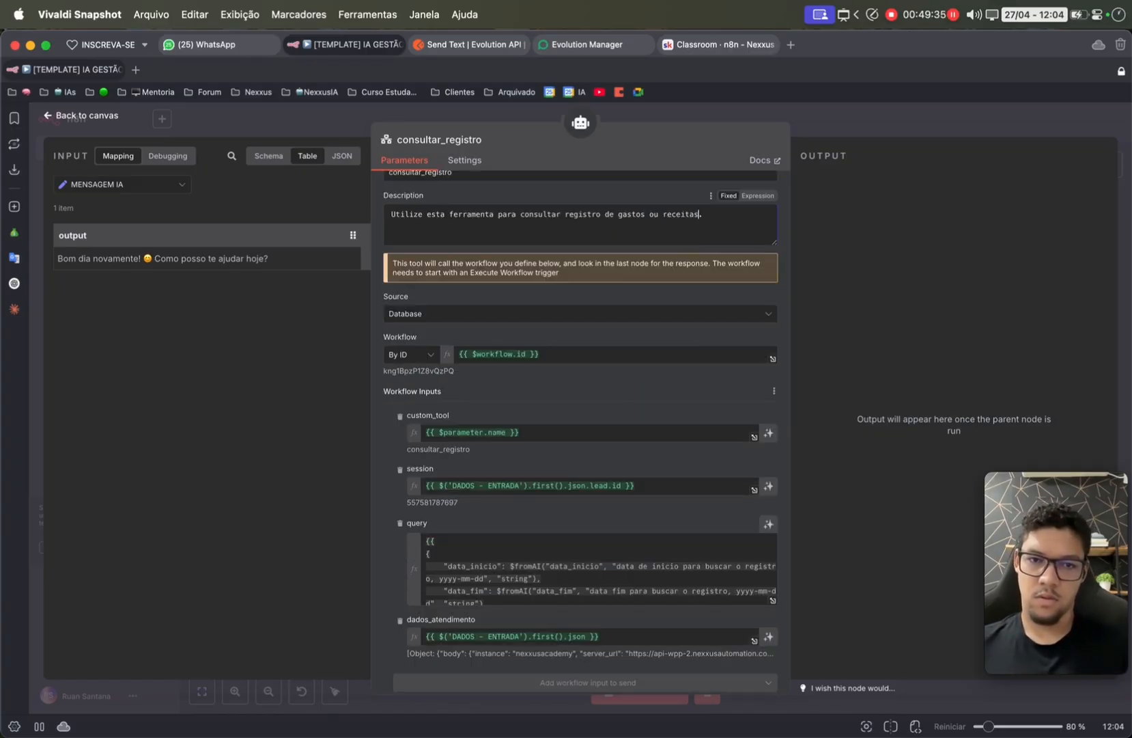
- Review the query expression's data_inicio and data_fim $fromAI fields in the expression editor, and return to the canvas
scroll(607, 362, down, 1)
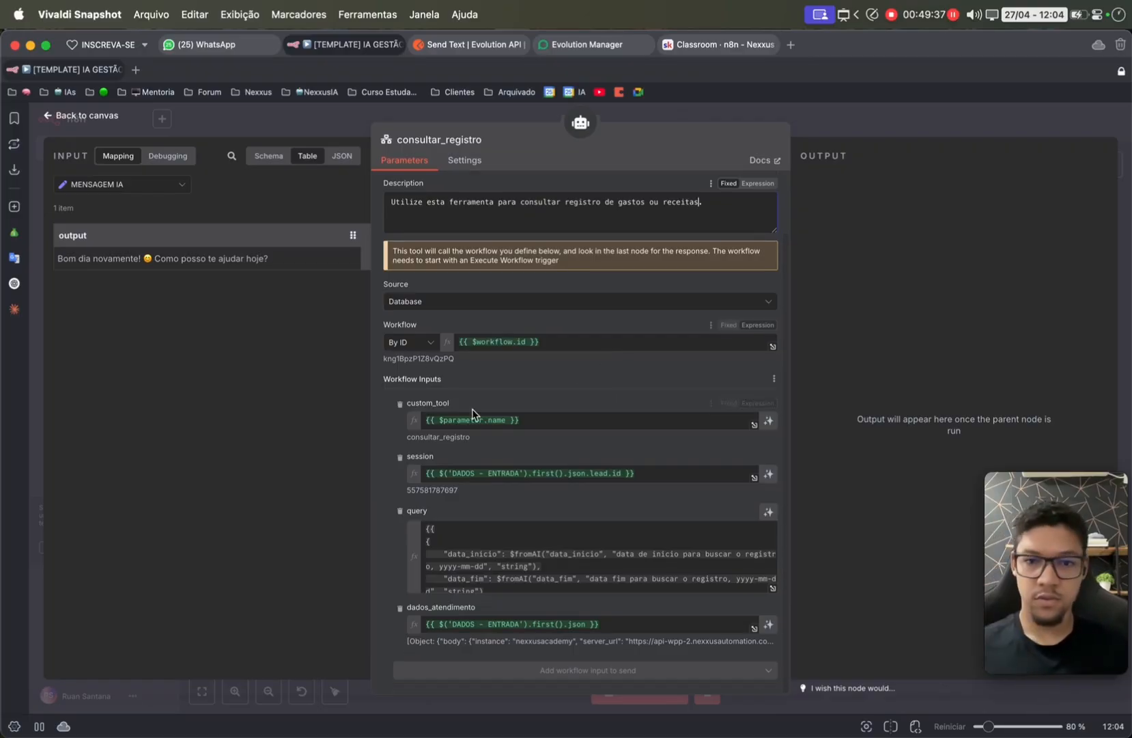
scroll(480, 526, down, 2)
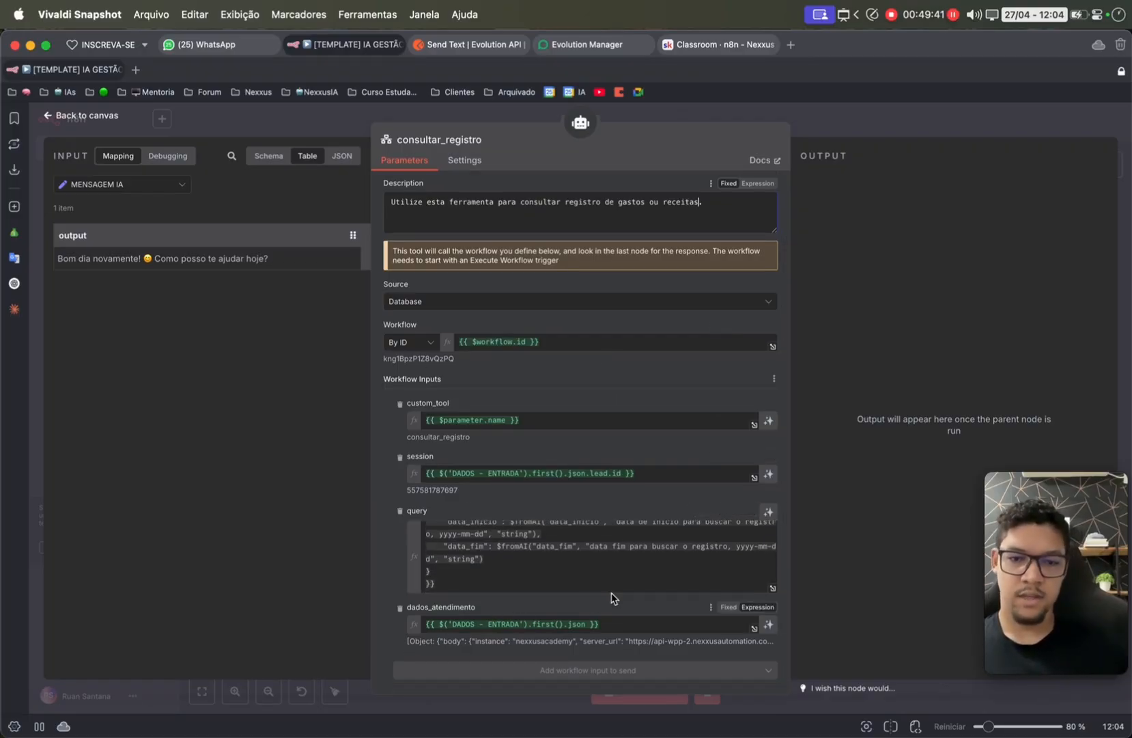
click(772, 587)
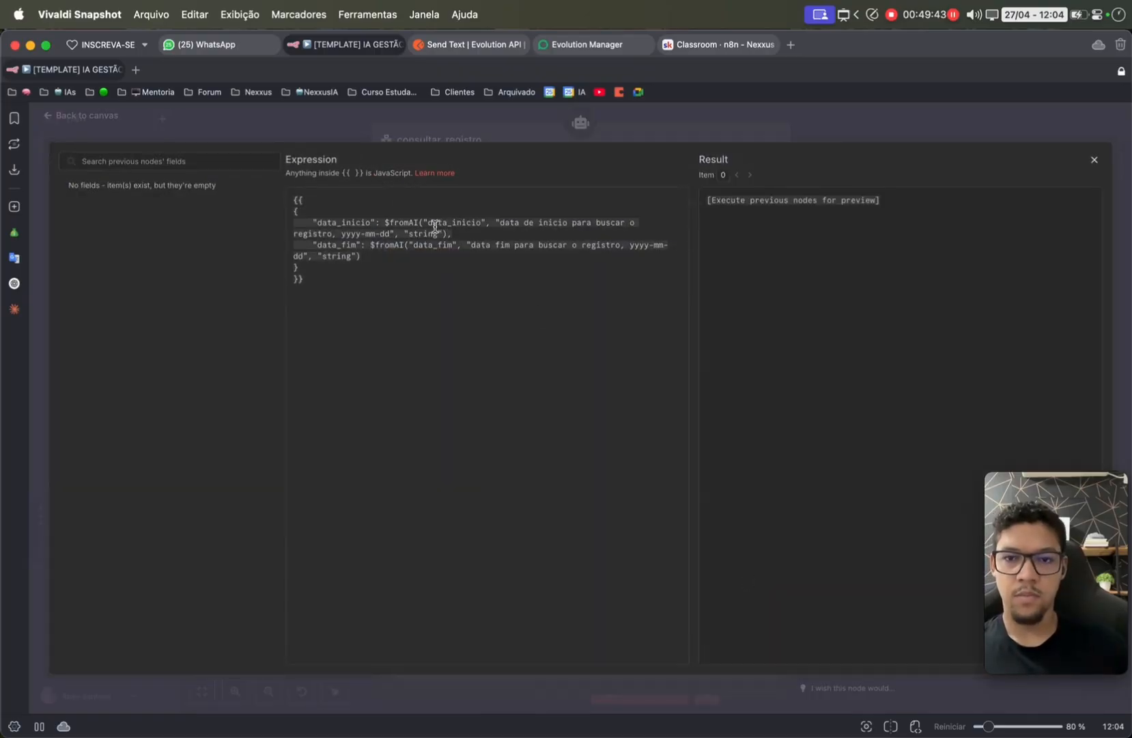
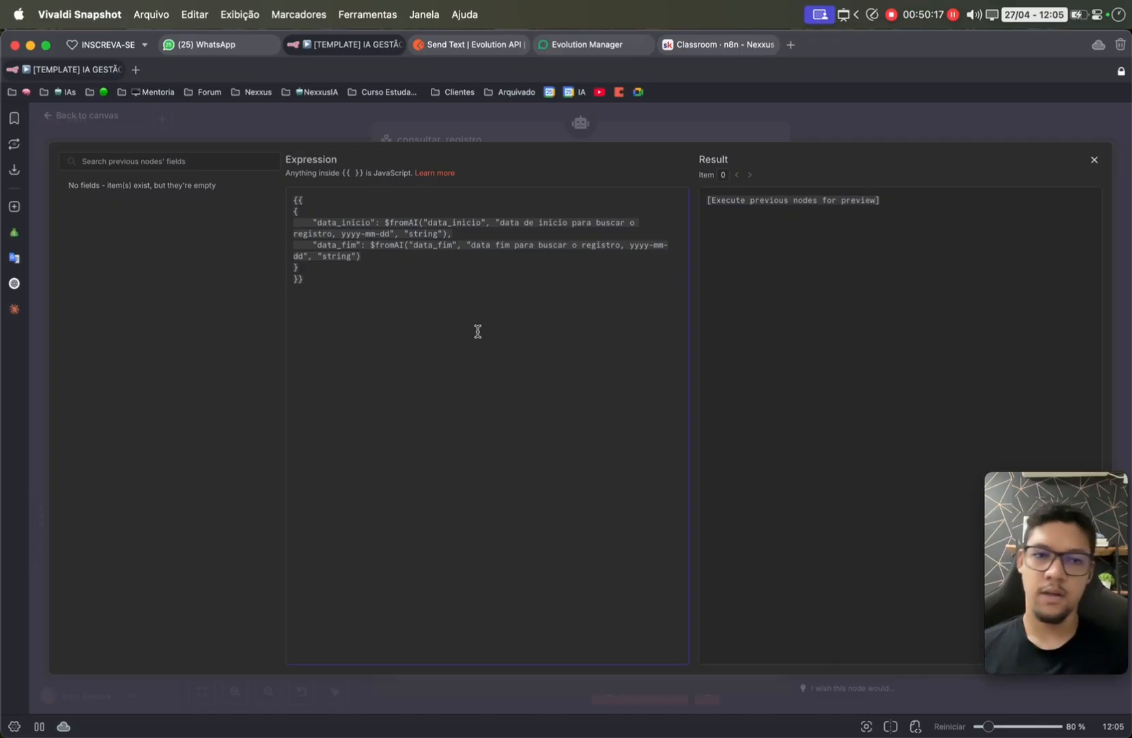
click(769, 140)
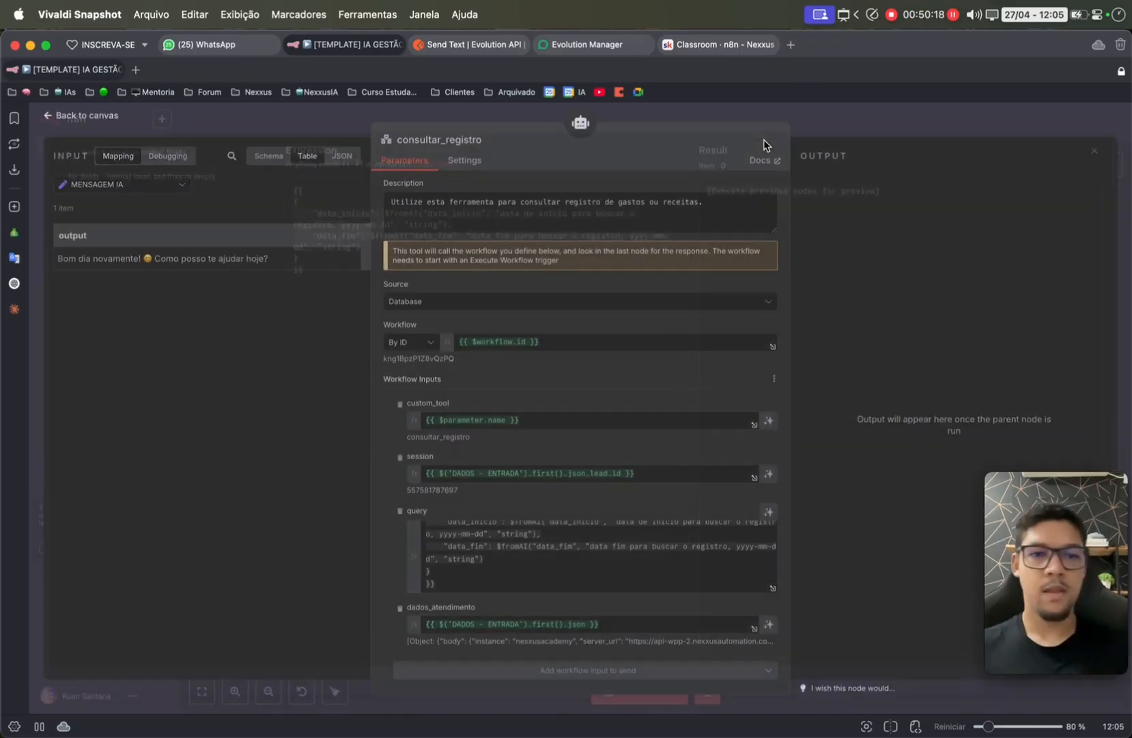
click(818, 132)
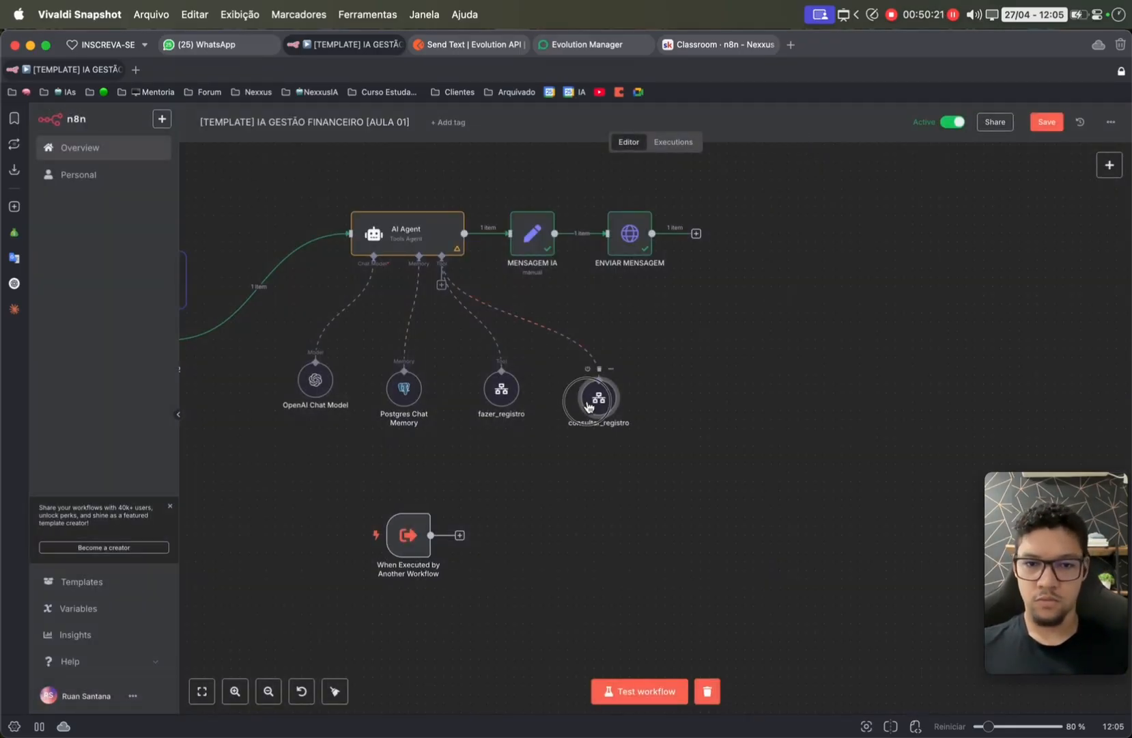
- Move the When Executed by Another Workflow trigger further below the agent's tool nodes and save the workflow
scroll(440, 502, down, 5)
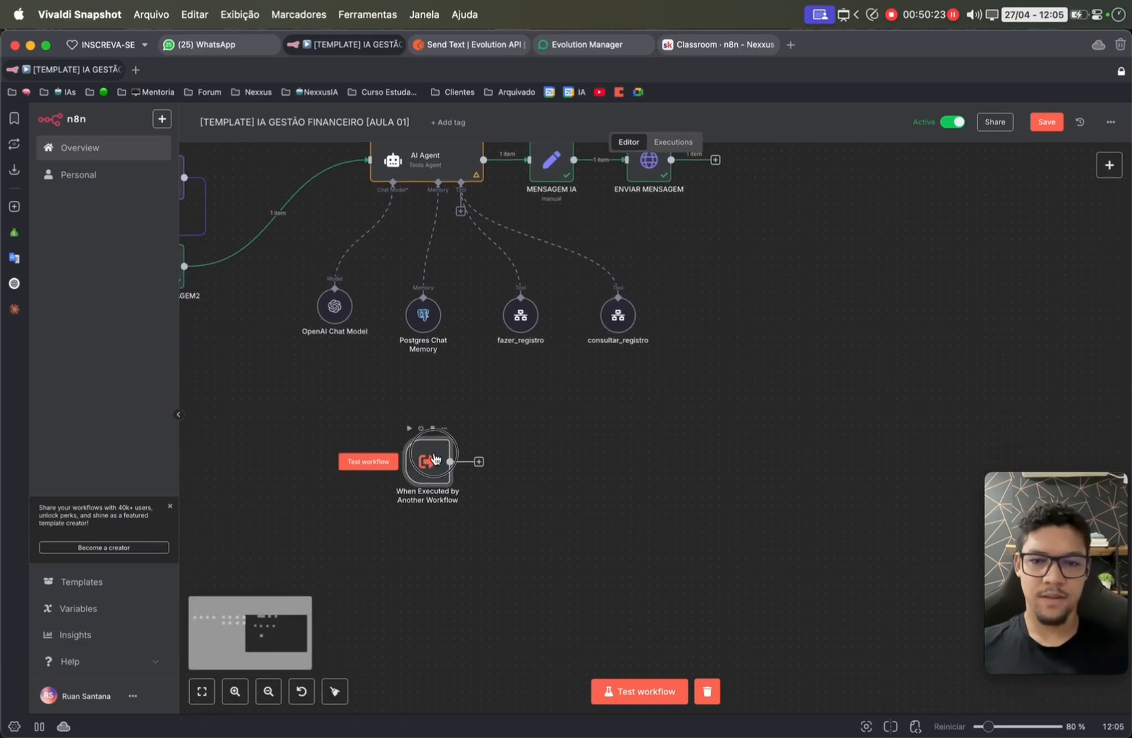
drag(434, 458, 460, 502)
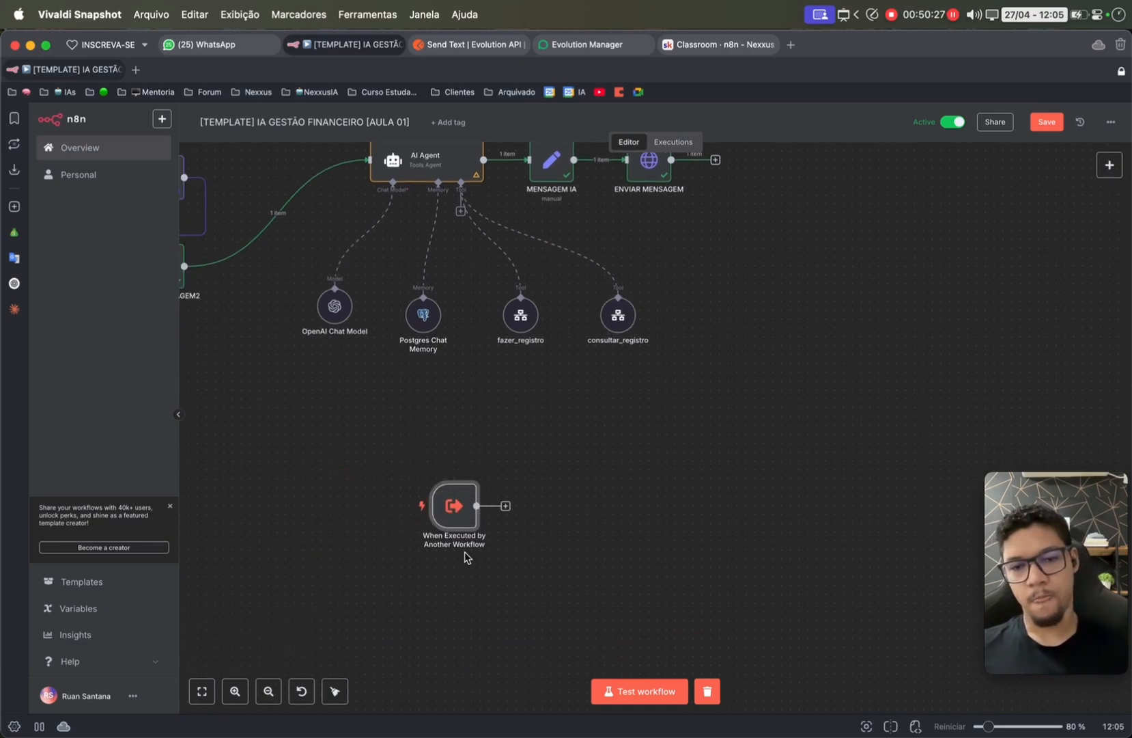
click(506, 506)
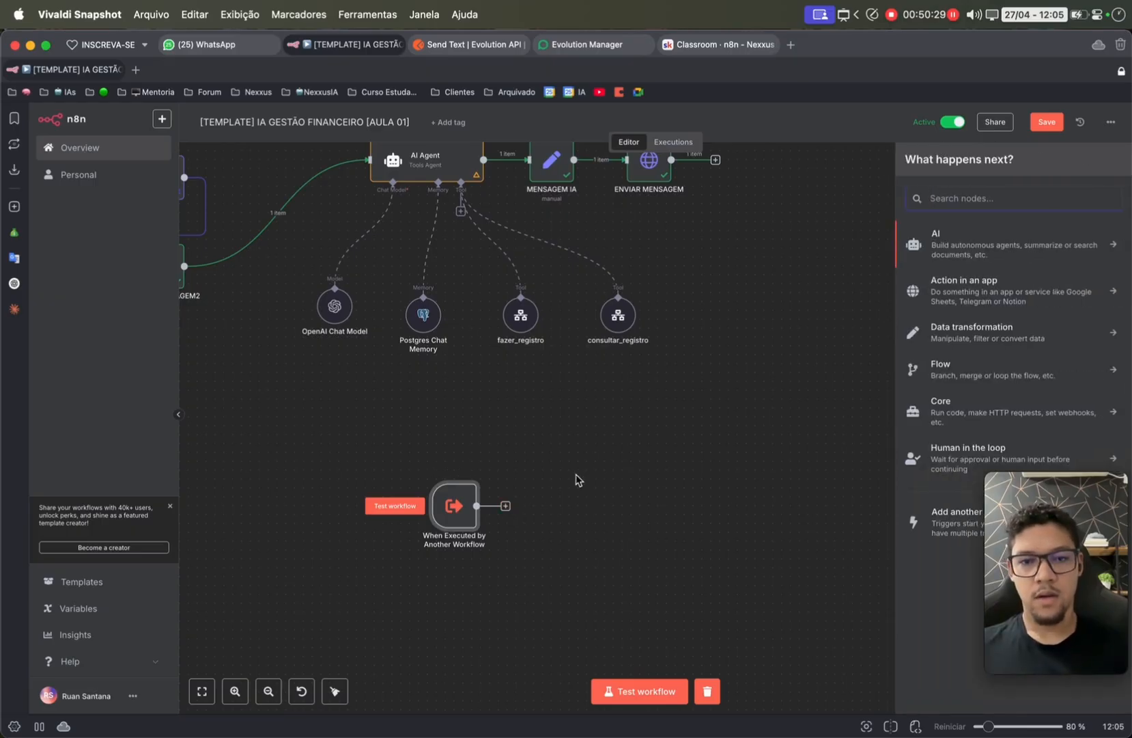
click(577, 480)
click(1041, 122)
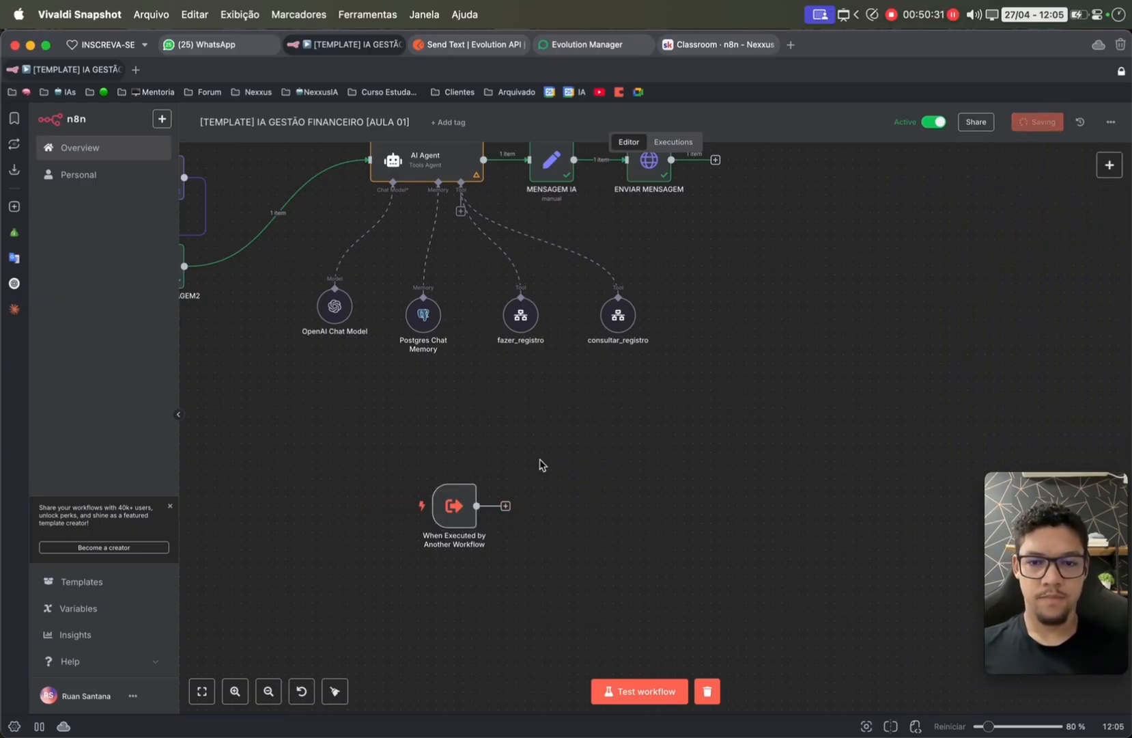
drag(632, 583, 630, 582)
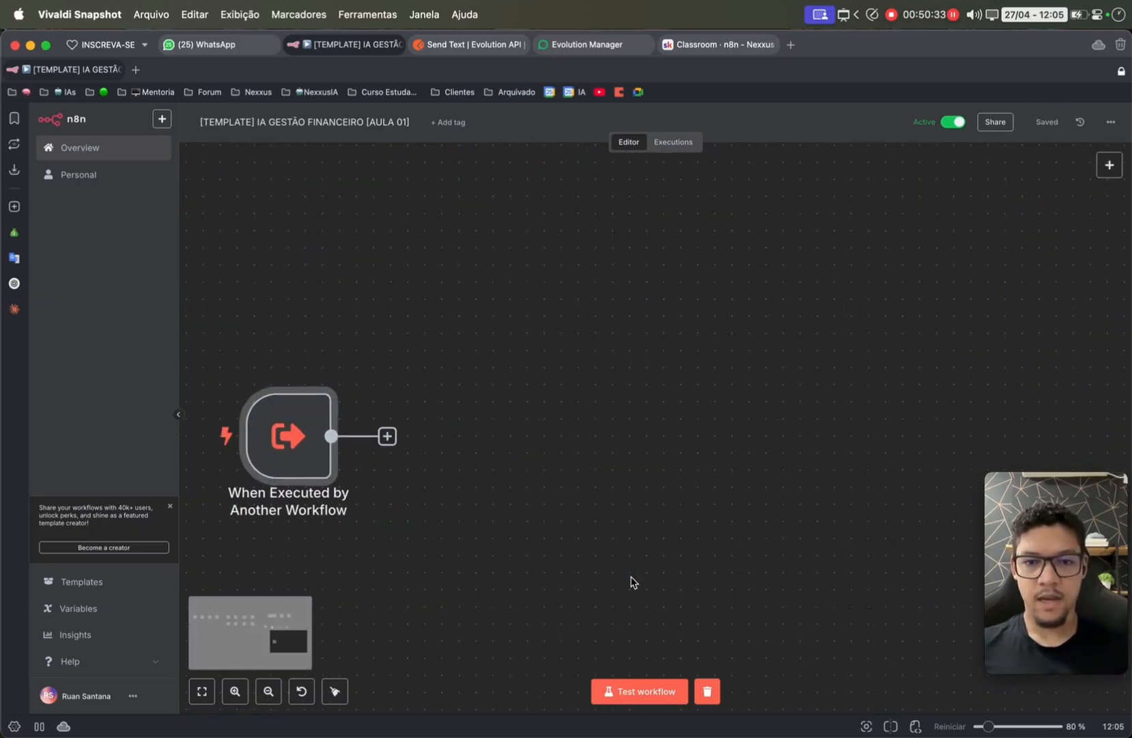
scroll(533, 488, down, 5)
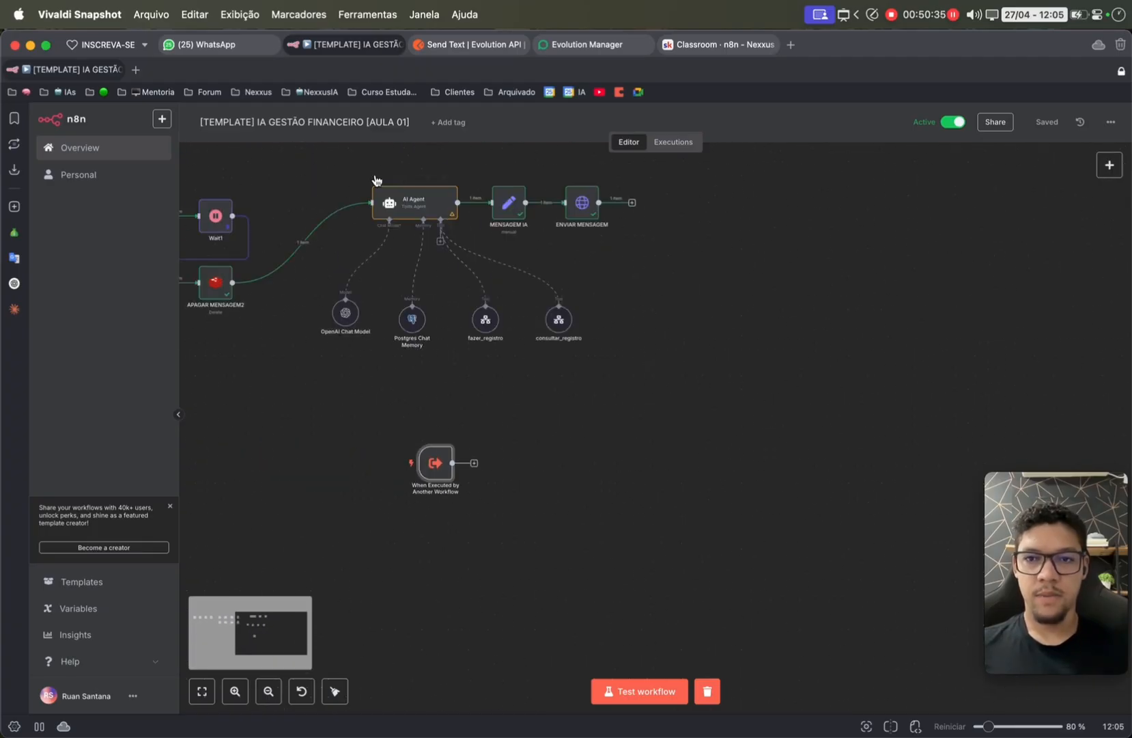
- Switch to WhatsApp, send the assistant "eu gastei 50 reais com Uber" based on the earlier message, and answer its confirmation request with "ss"
click(219, 44)
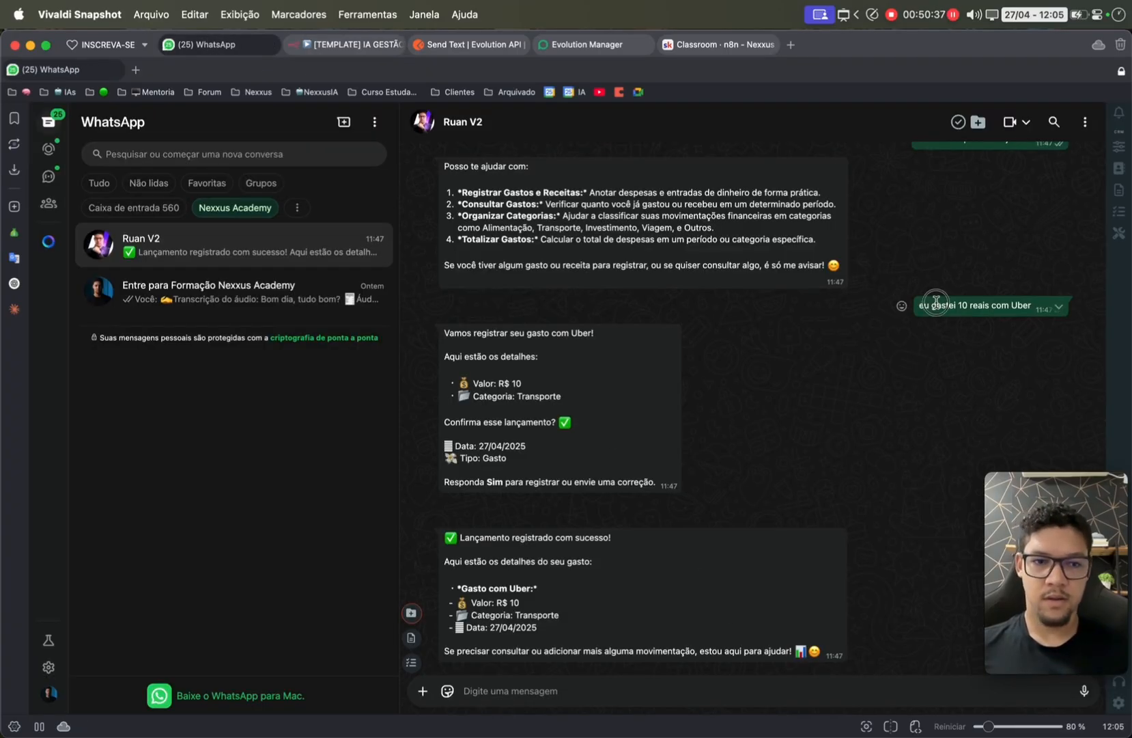
drag(919, 305, 1032, 305)
key(super+c)
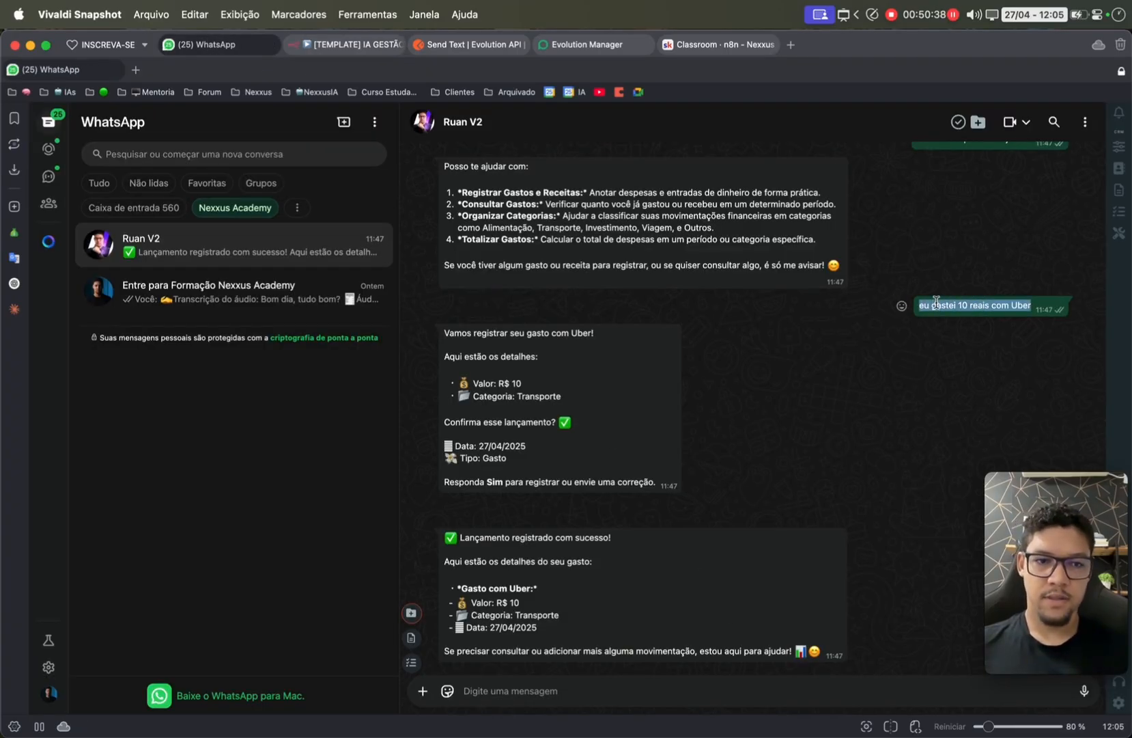
click(517, 692)
key(super+v)
click(509, 691)
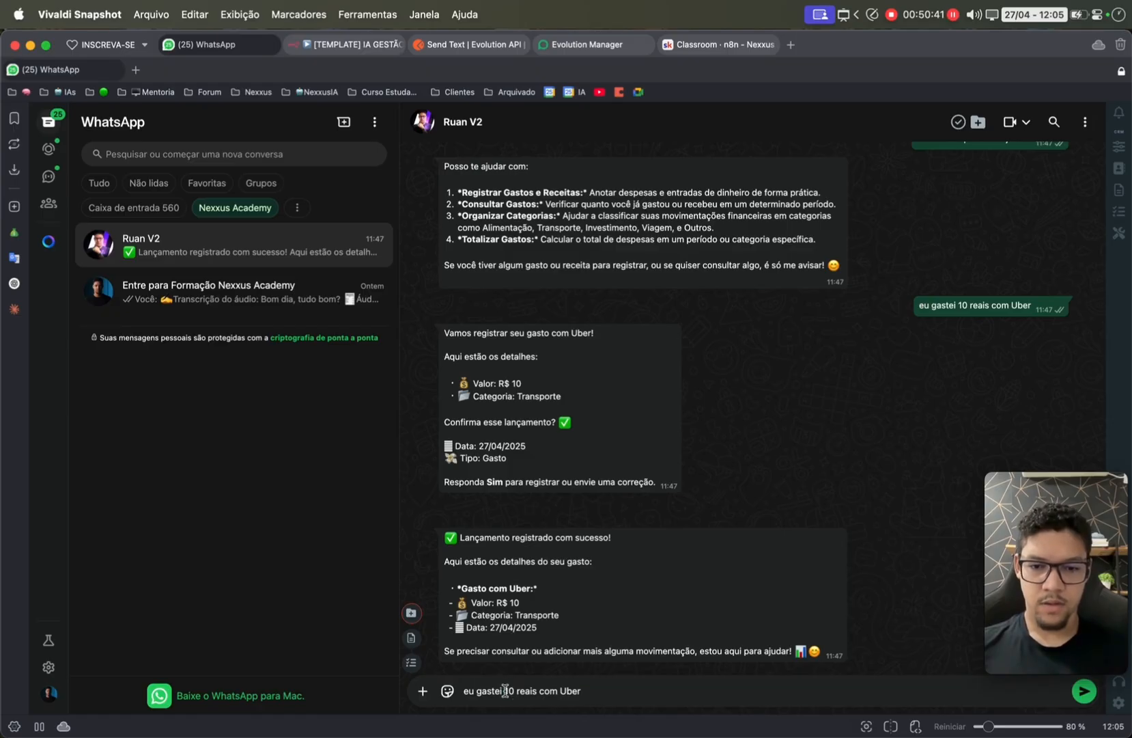
key(Delete)
text(5)
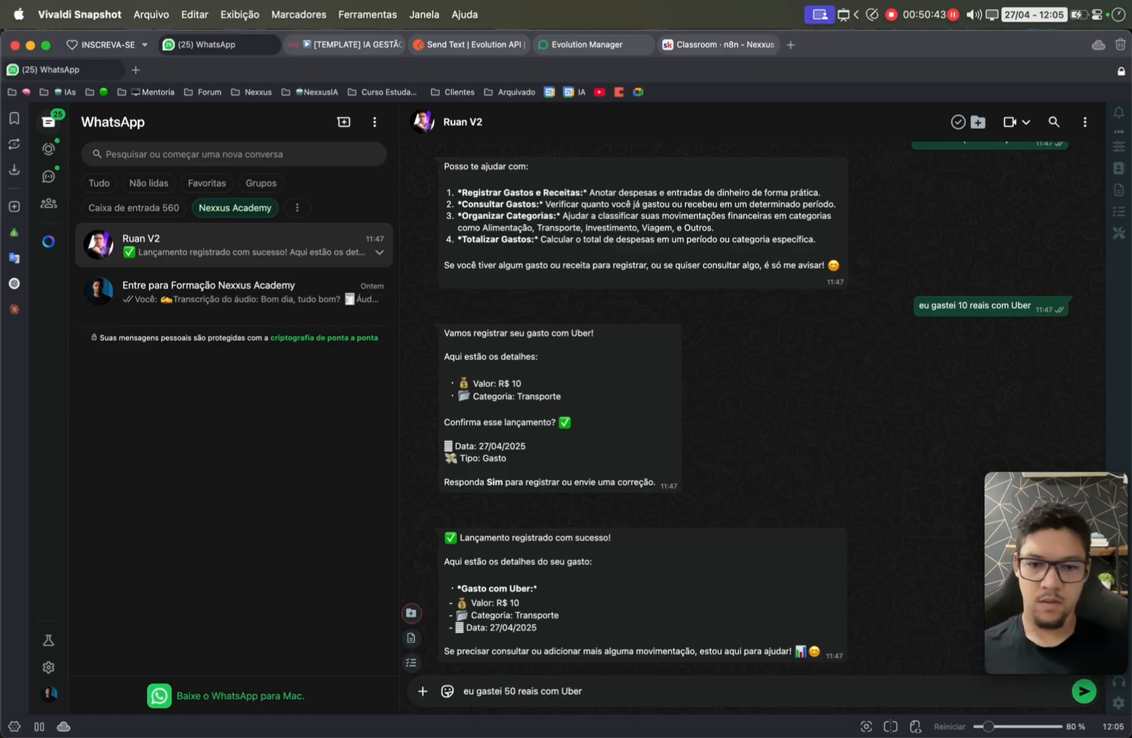
key(Return)
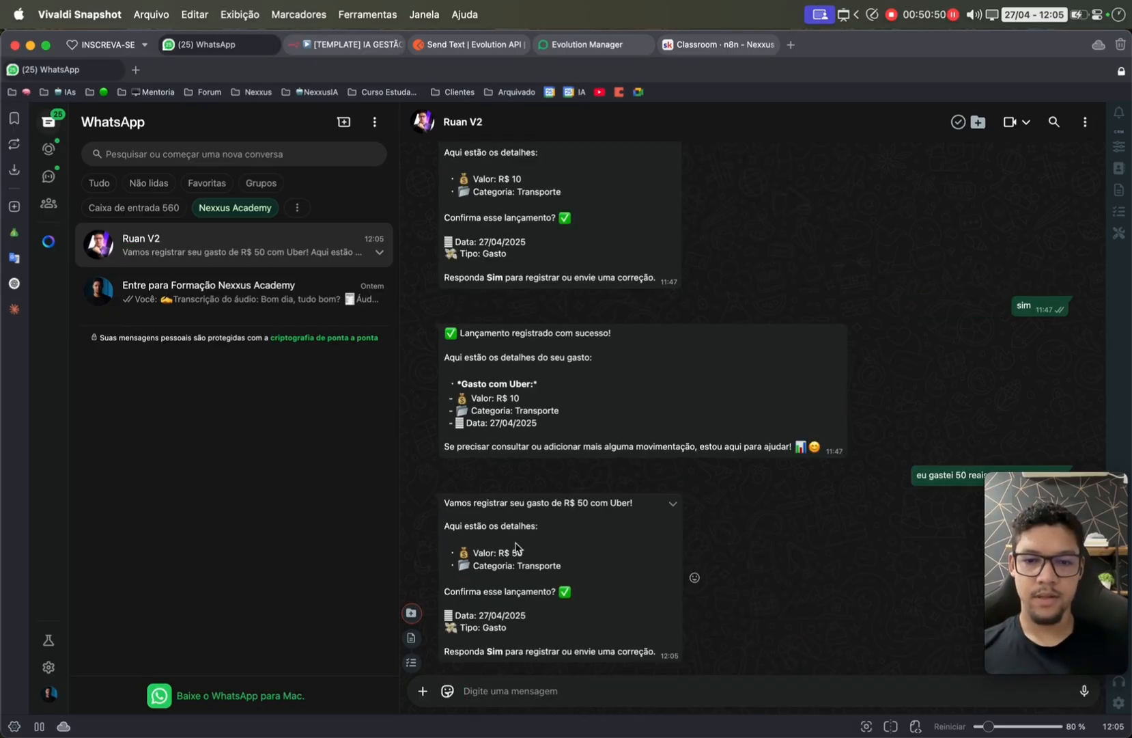
text(ss)
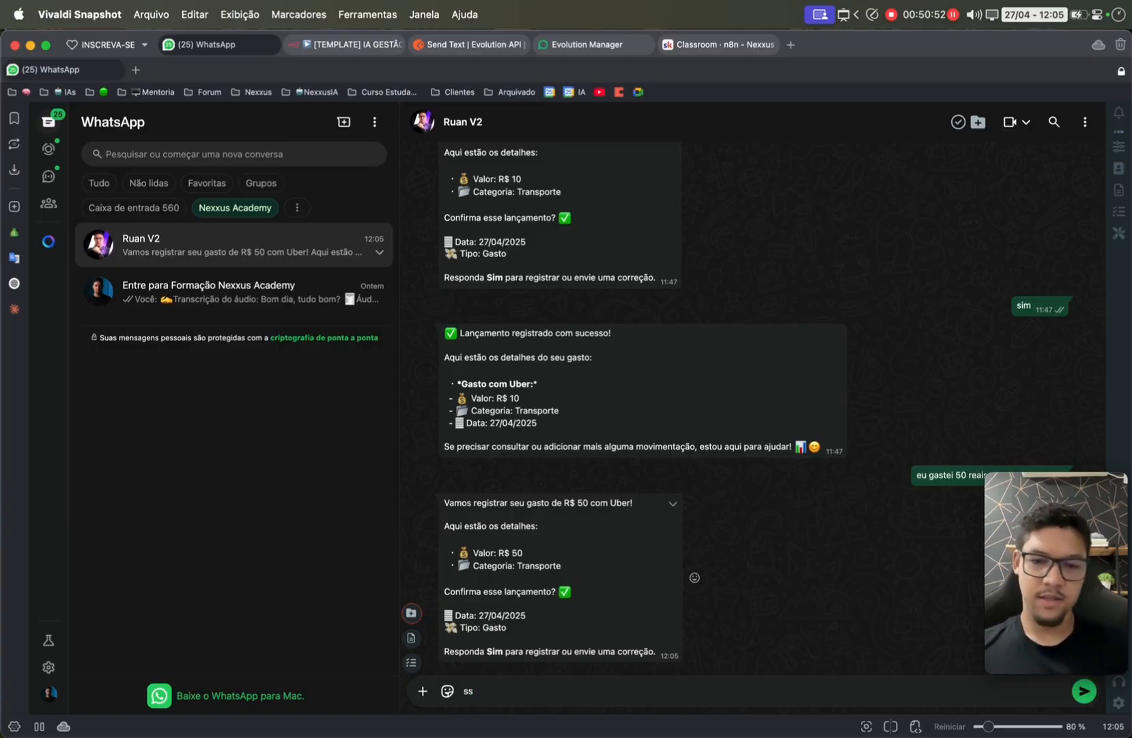
key(Return)
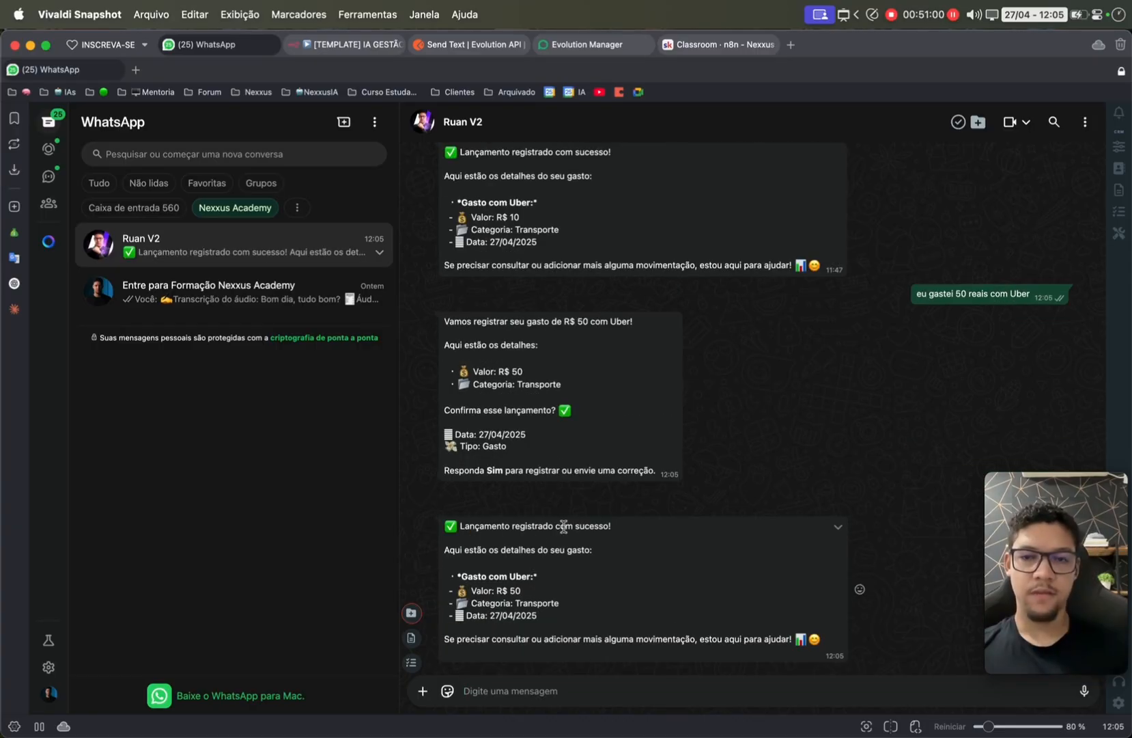
- Switch to n8n, inspect the Apr 27, 12:05:40 execution's trigger node, and copy that execution into the editor
click(339, 44)
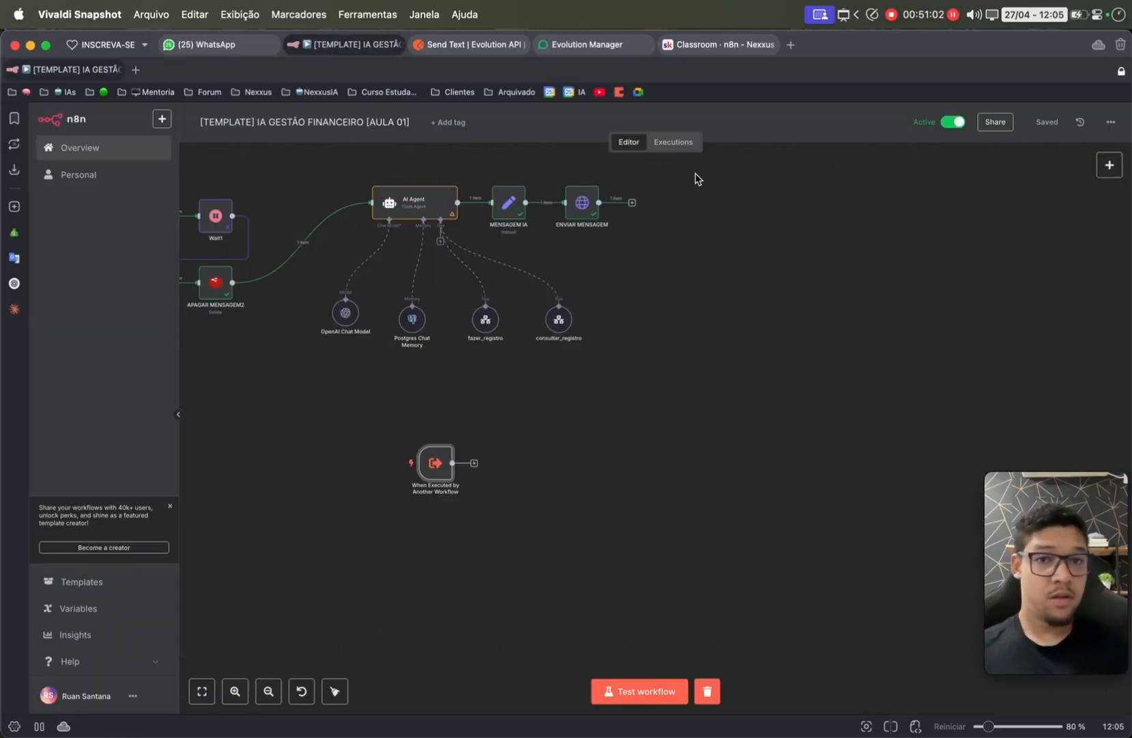
click(673, 142)
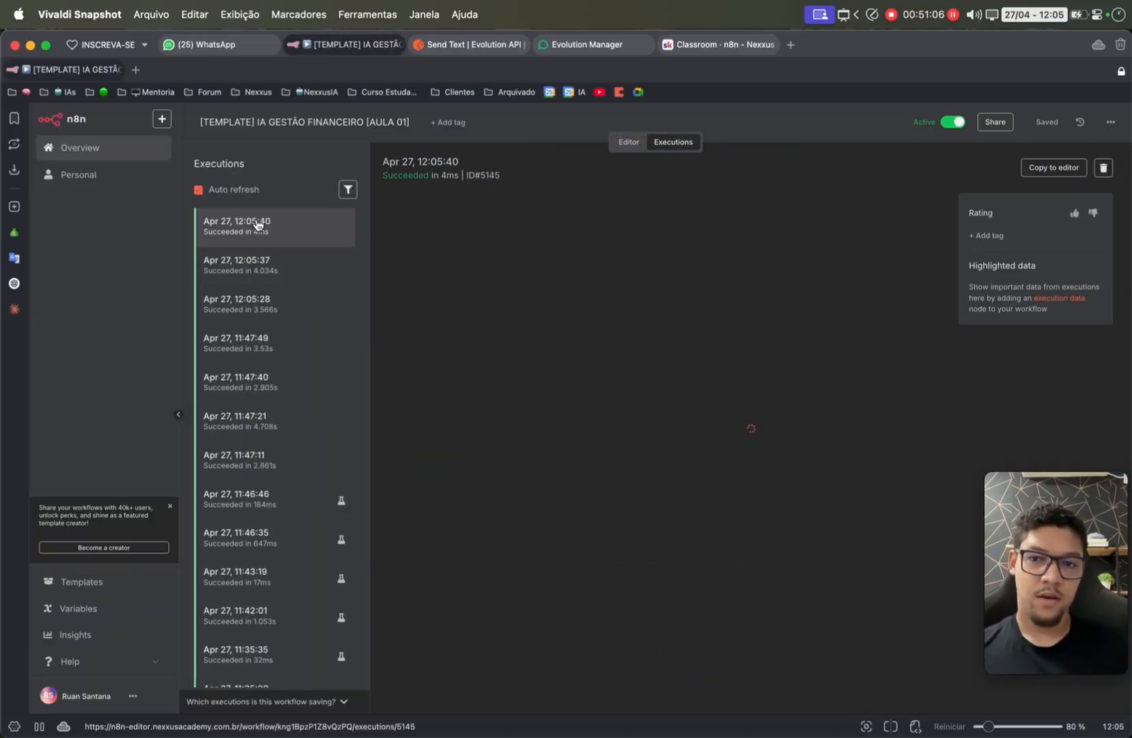
click(257, 237)
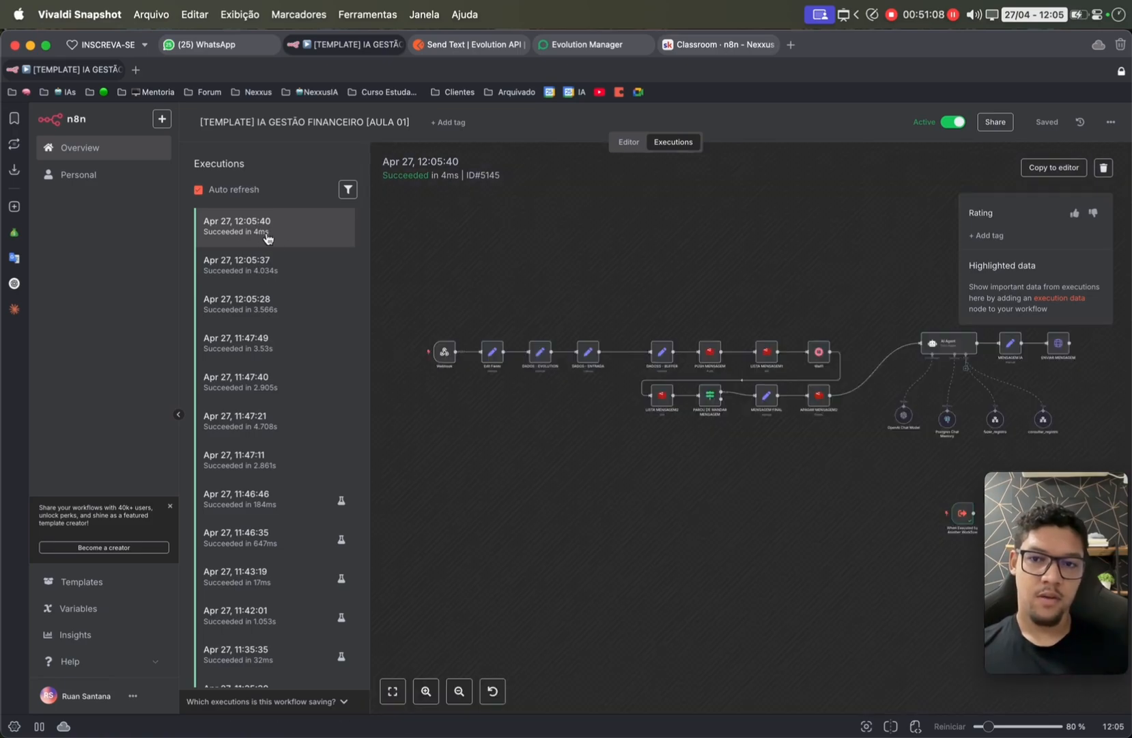
scroll(686, 509, right, 3)
scroll(727, 454, up, 5)
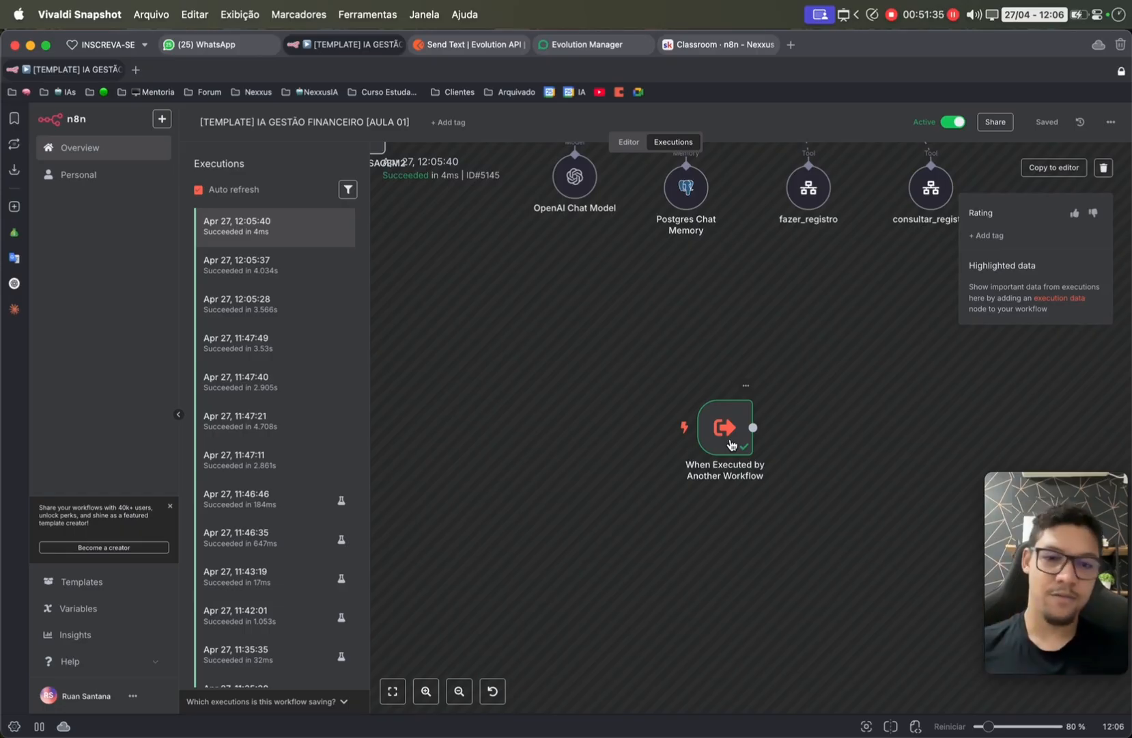
scroll(646, 362, right, 5)
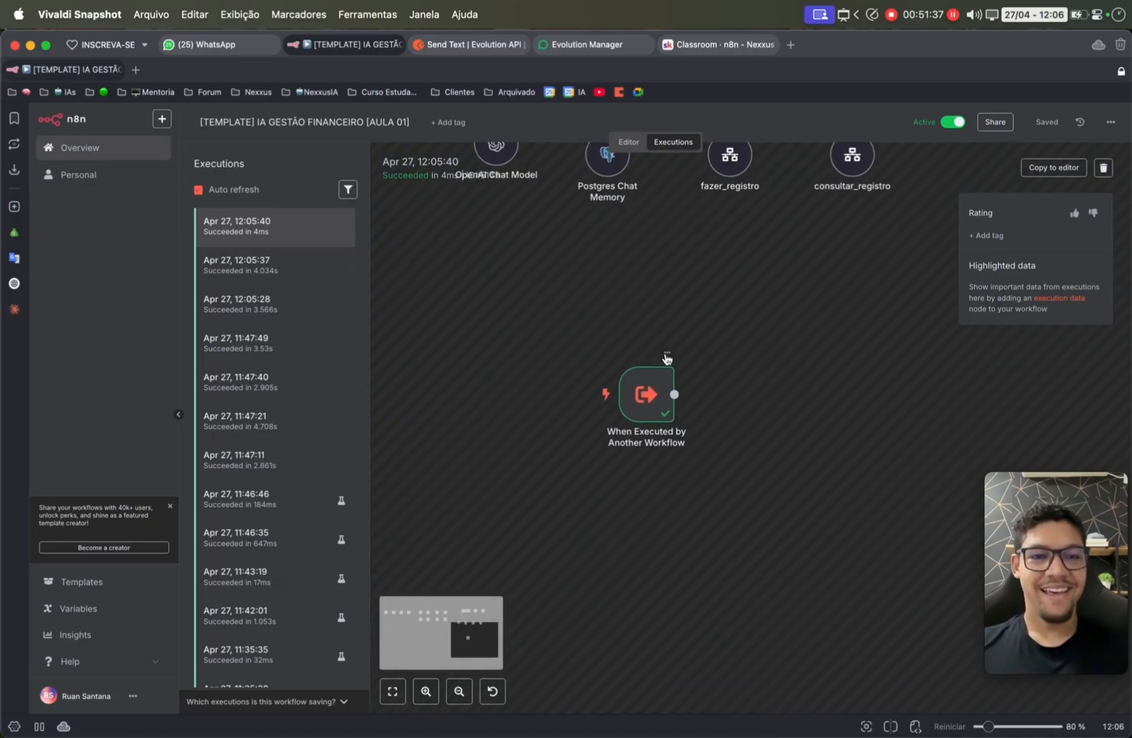
drag(581, 319, 862, 574)
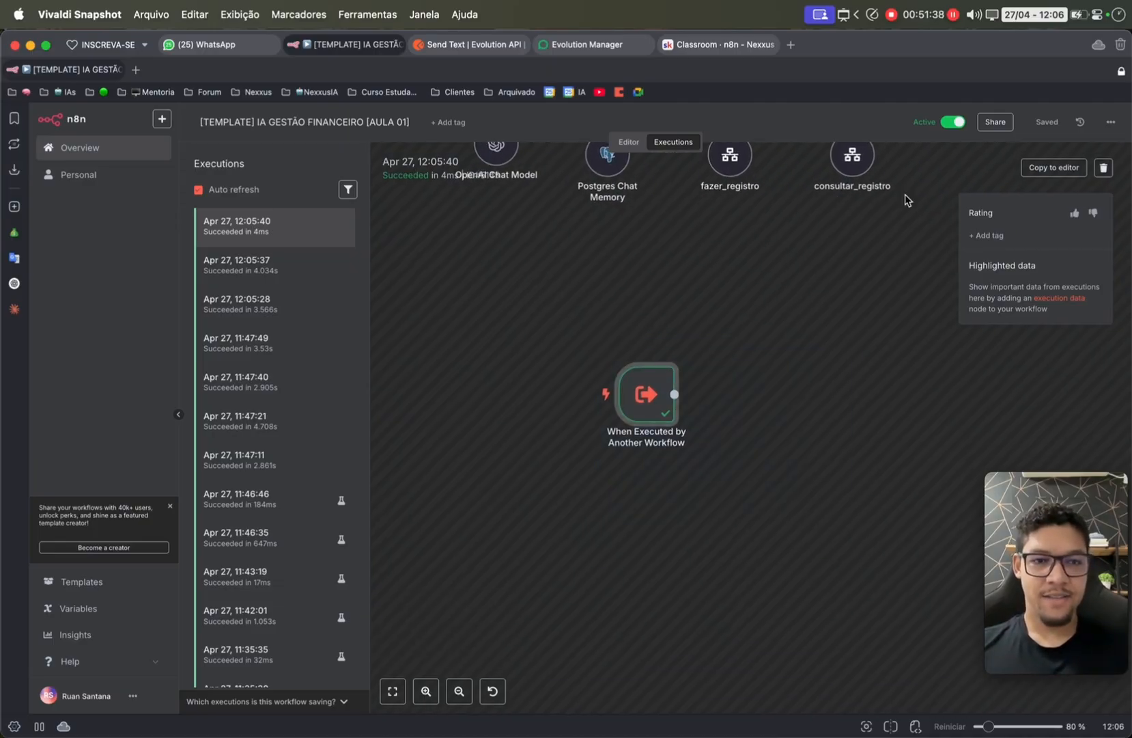
click(1058, 175)
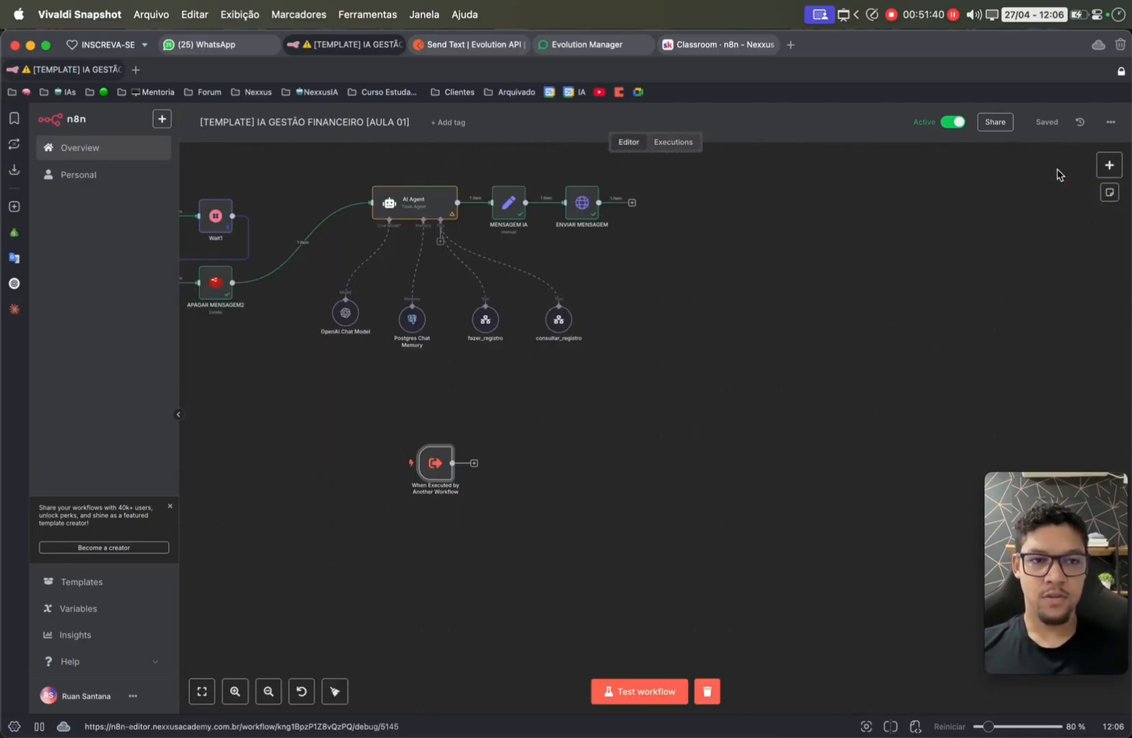
click(678, 150)
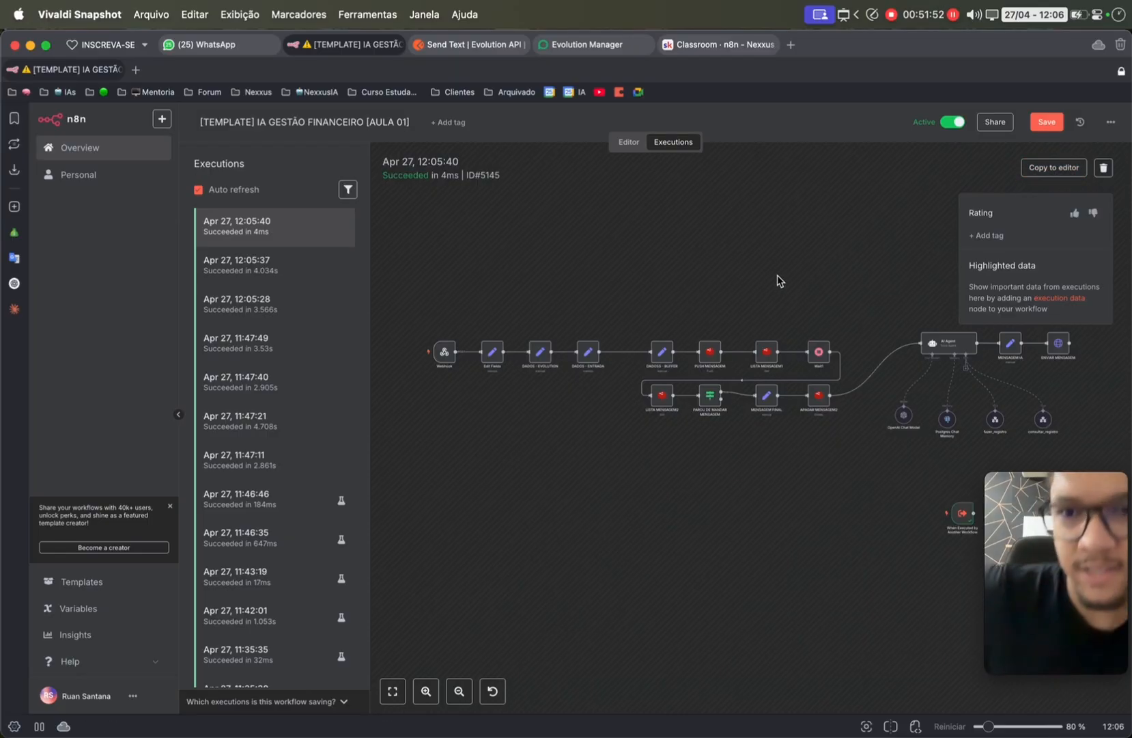
click(628, 143)
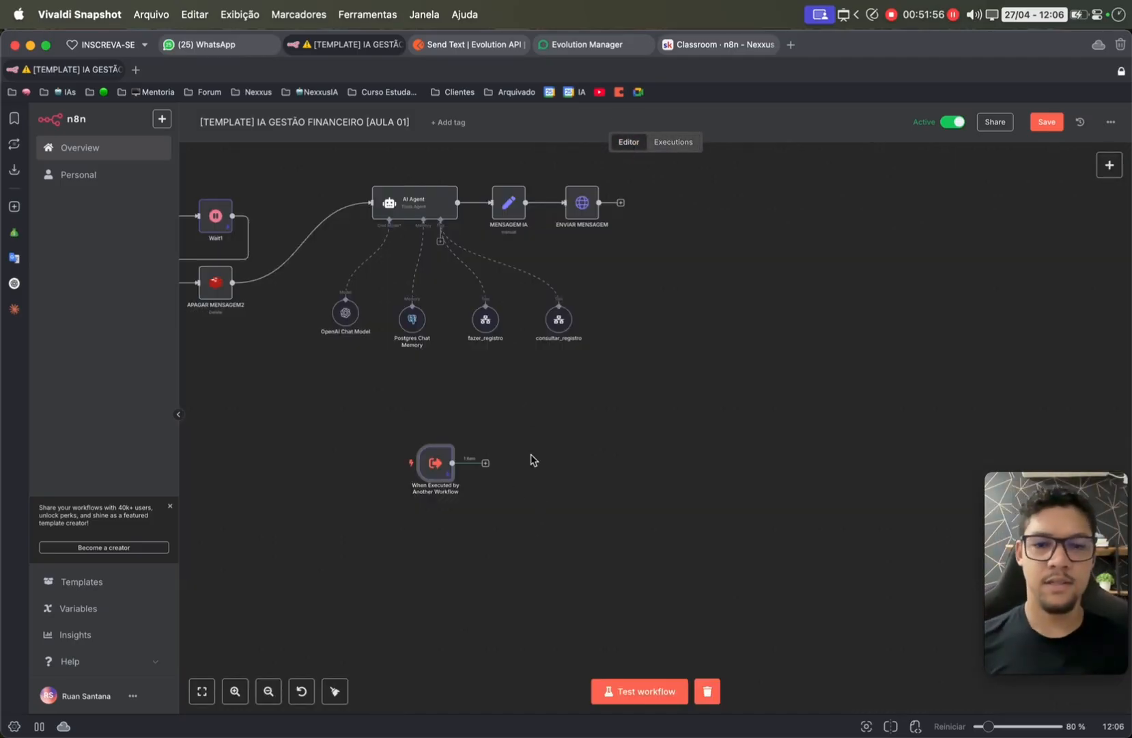
- Open the When Executed by Another Workflow node and examine its pinned custom_tool, session, query and dados_atendimento data
scroll(489, 468, down, 3)
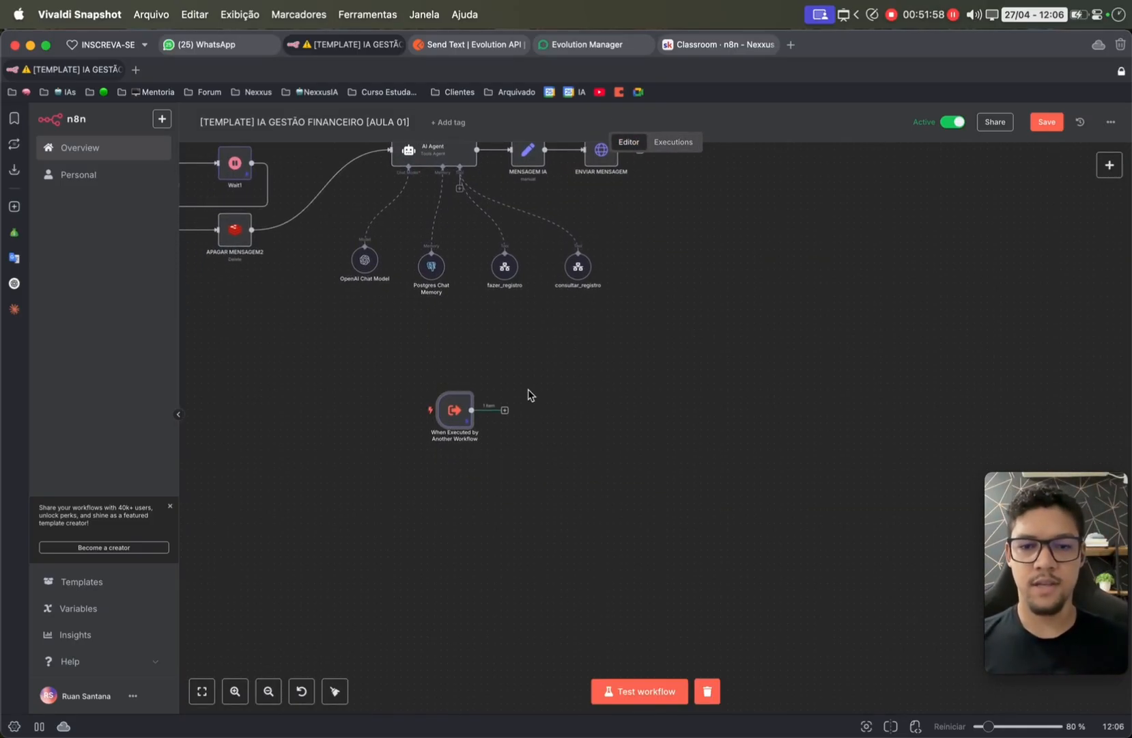
scroll(528, 395, up, 3)
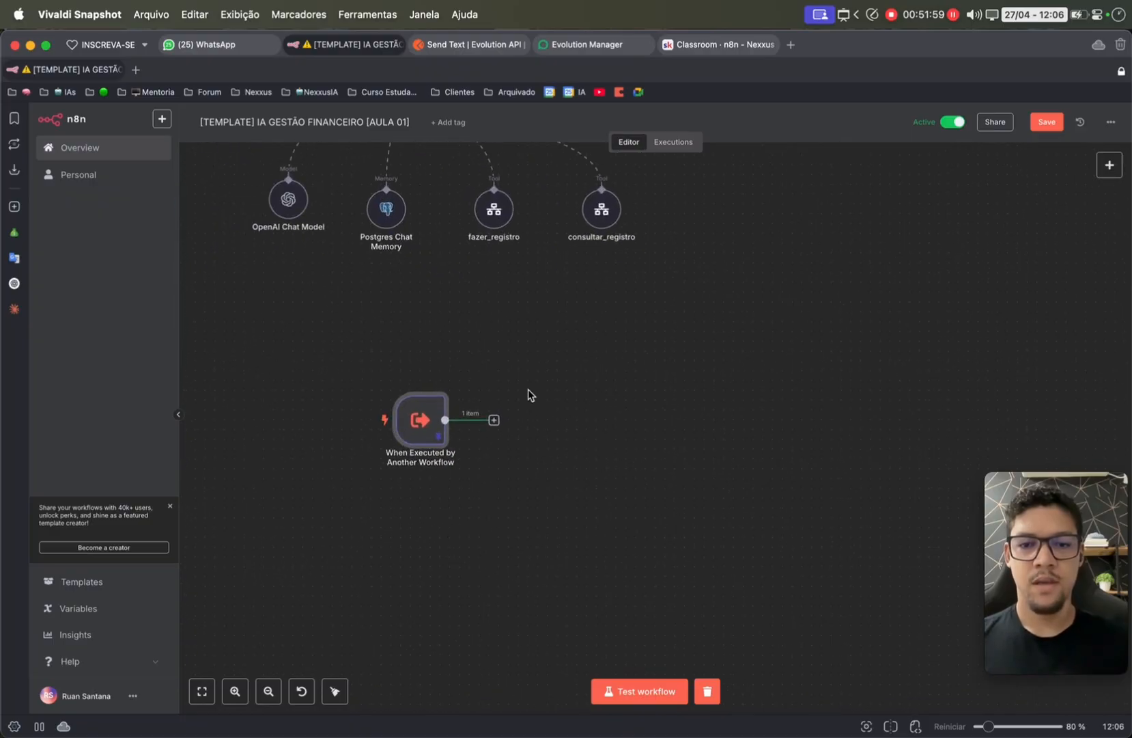
double_click(431, 428)
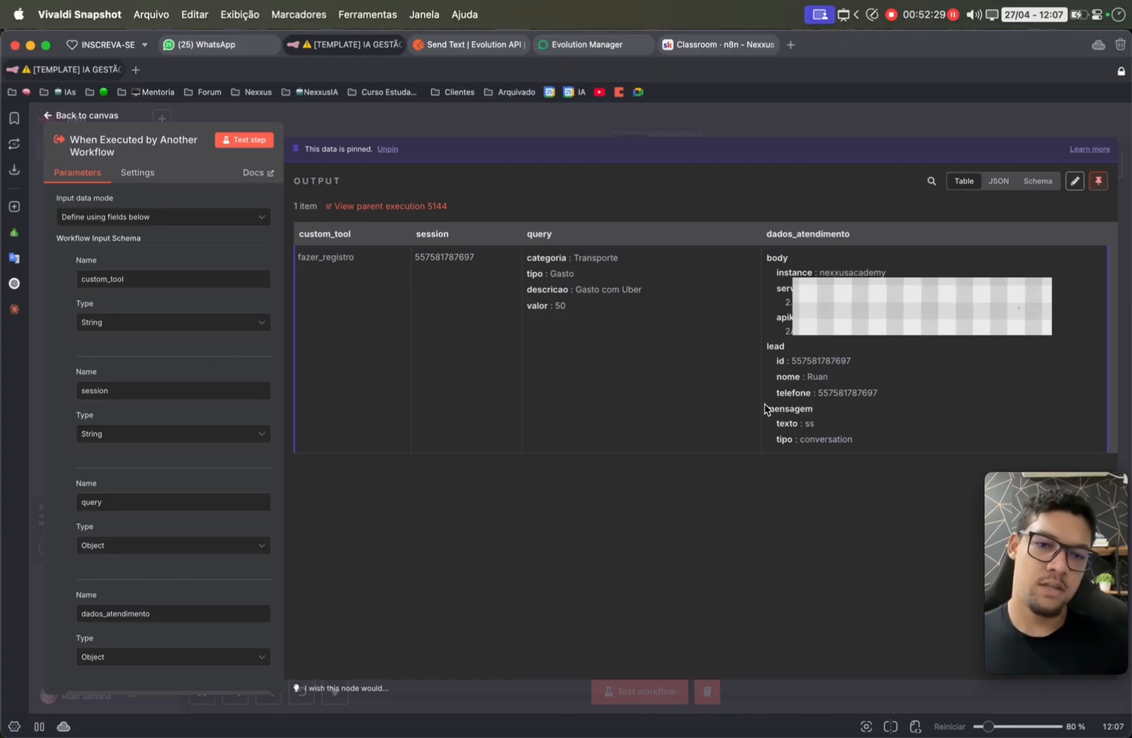
- Close the When Executed by Another Workflow node and save the workflow with its pinned data
click(775, 117)
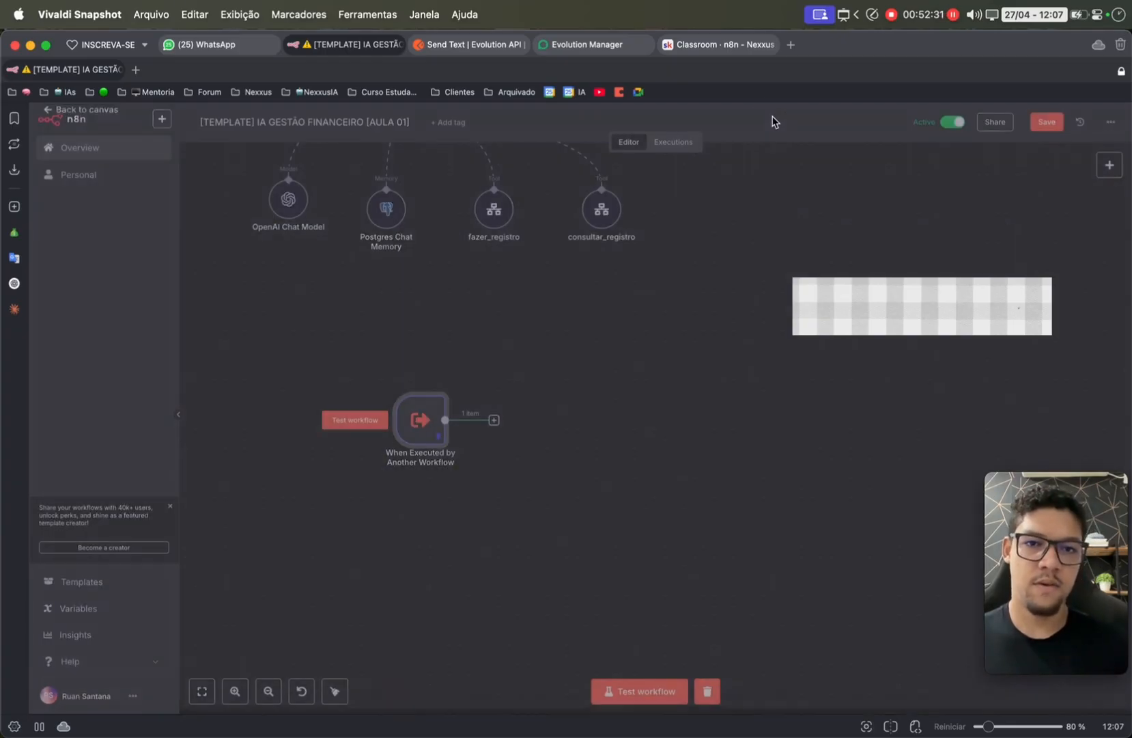
click(1047, 123)
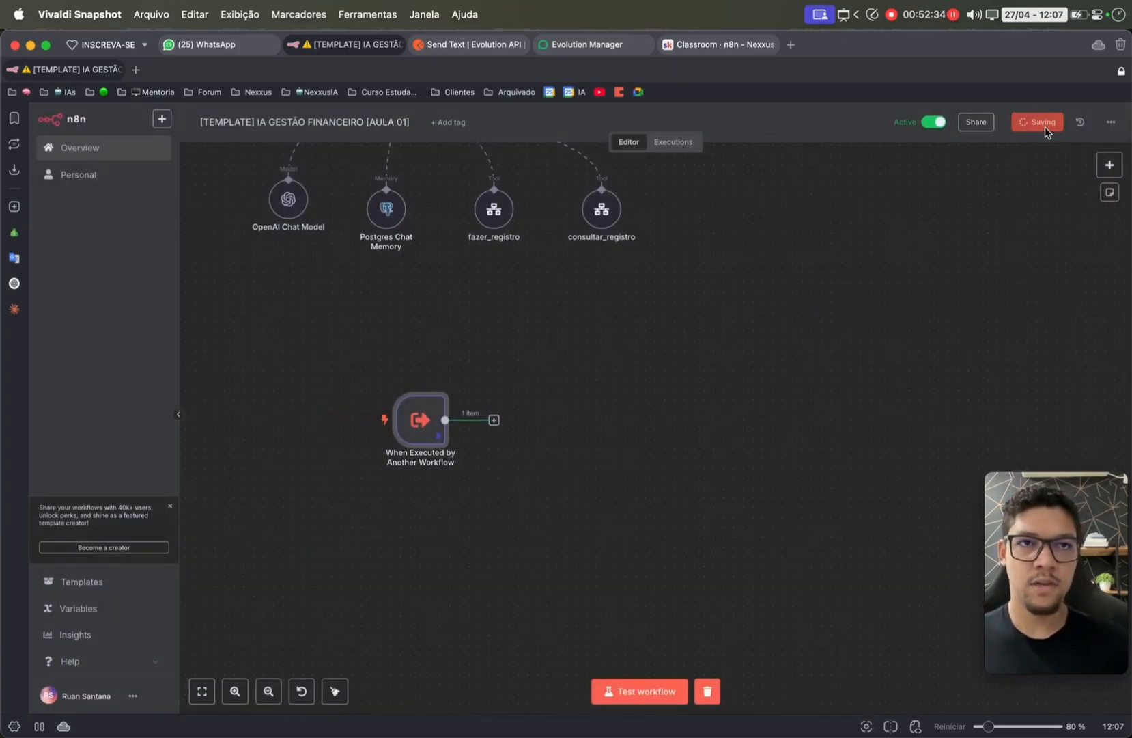
click(493, 420)
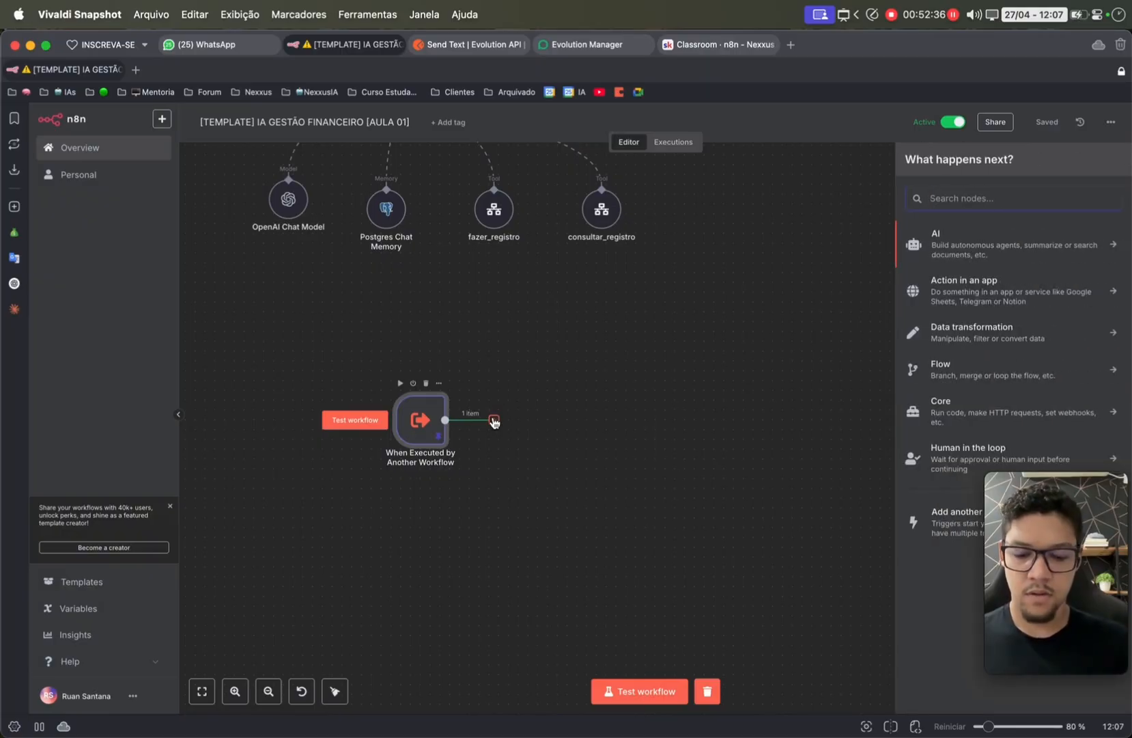
text(fiel)
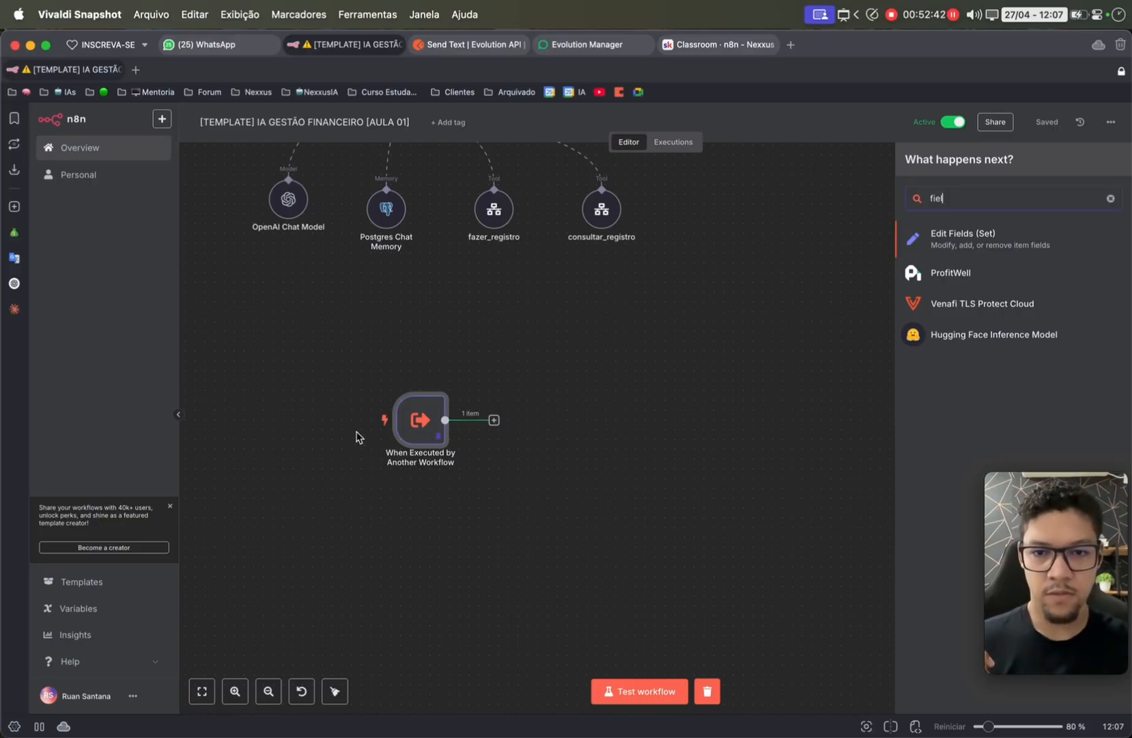
scroll(403, 434, down, 6)
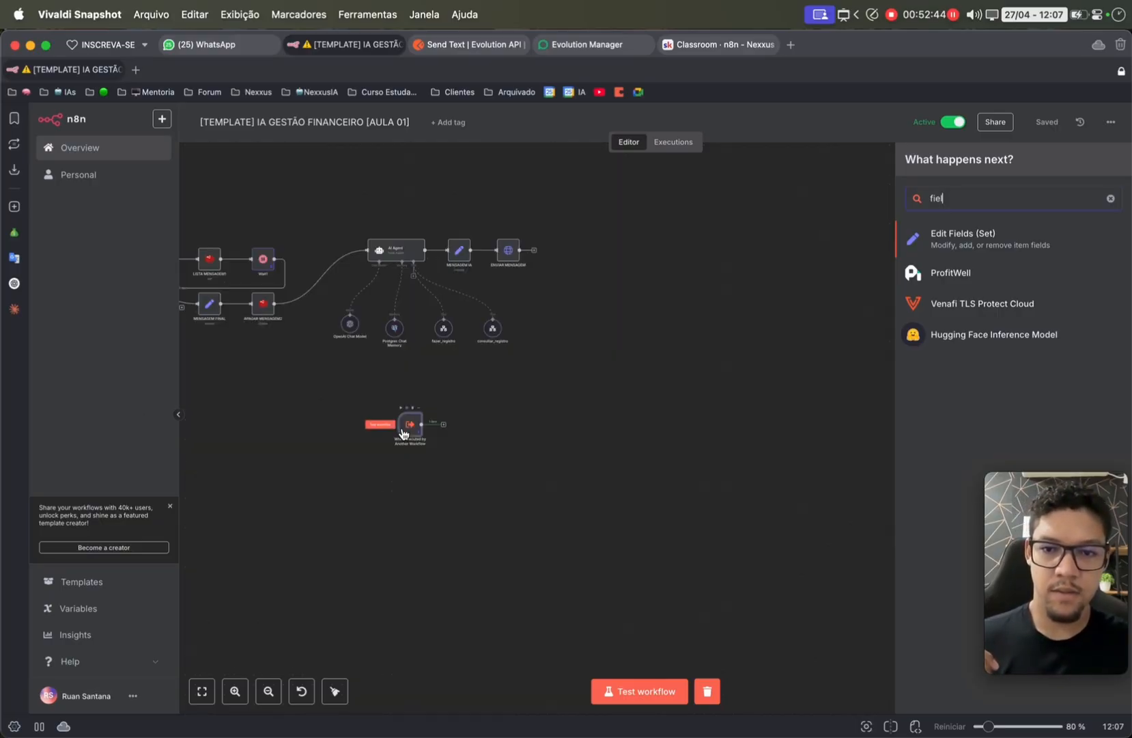
scroll(403, 434, left, 4)
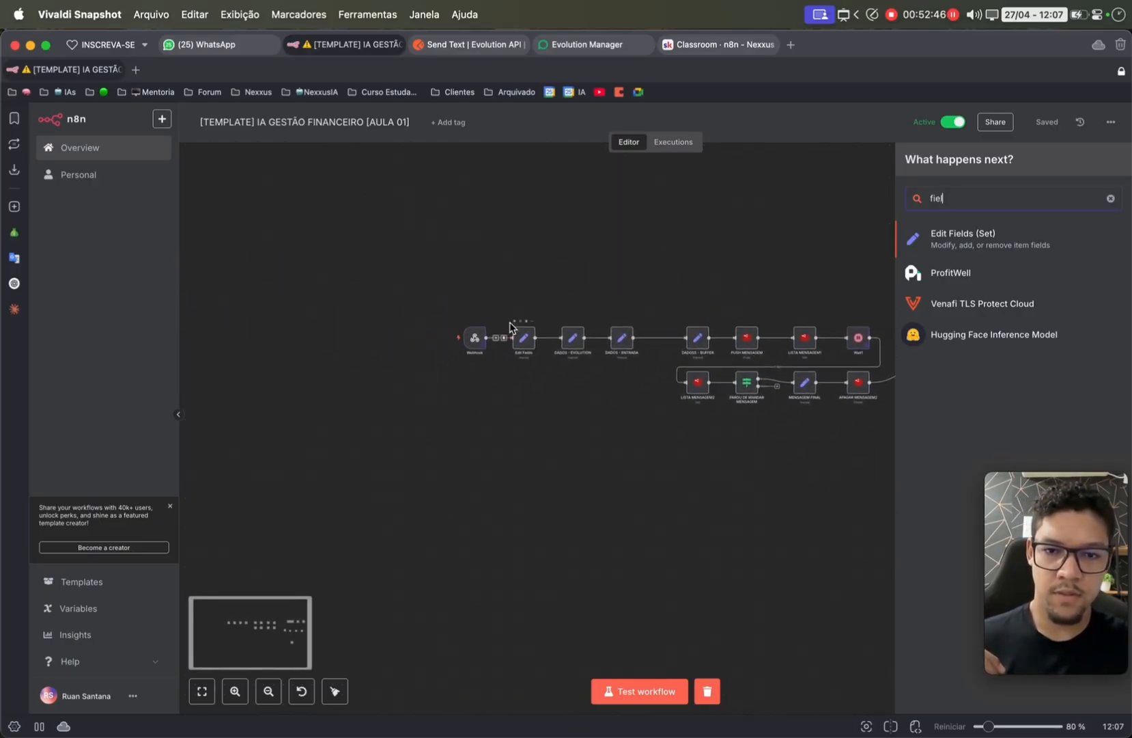
drag(502, 315, 553, 376)
scroll(553, 374, right, 8)
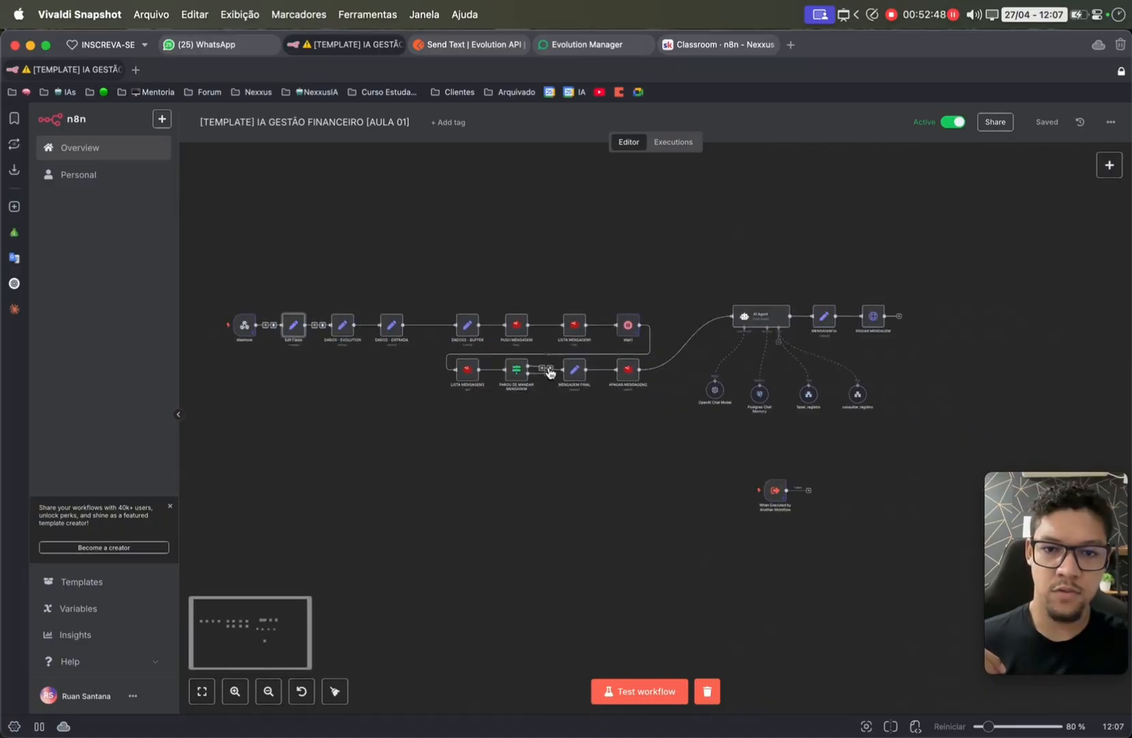
scroll(552, 373, down, 2)
scroll(551, 372, up, 5)
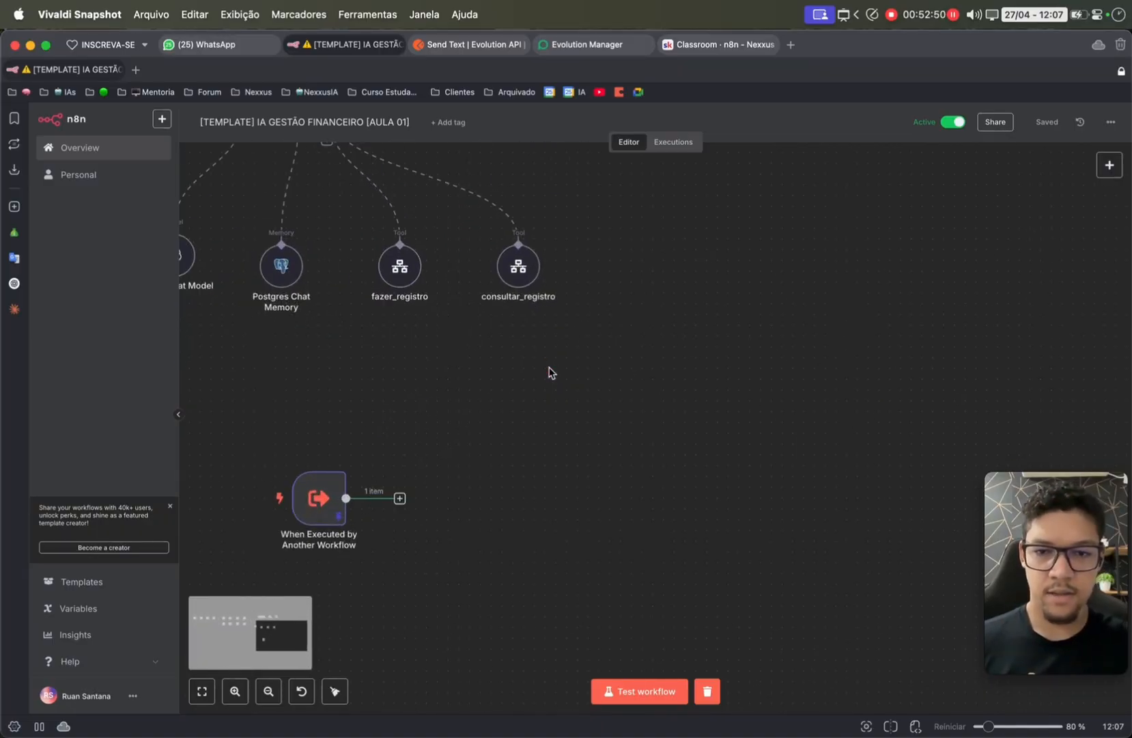
- Add an Edit Fields (Set) node after the When Executed by Another Workflow trigger
click(452, 411)
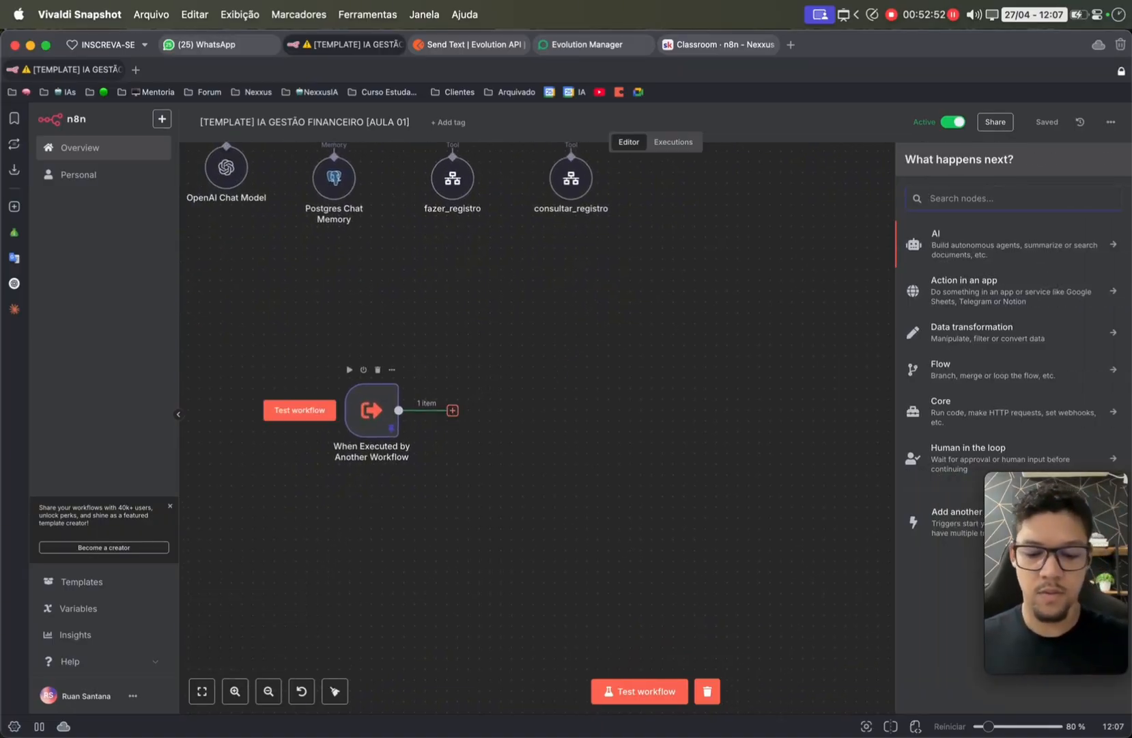
text(edit)
key(Return)
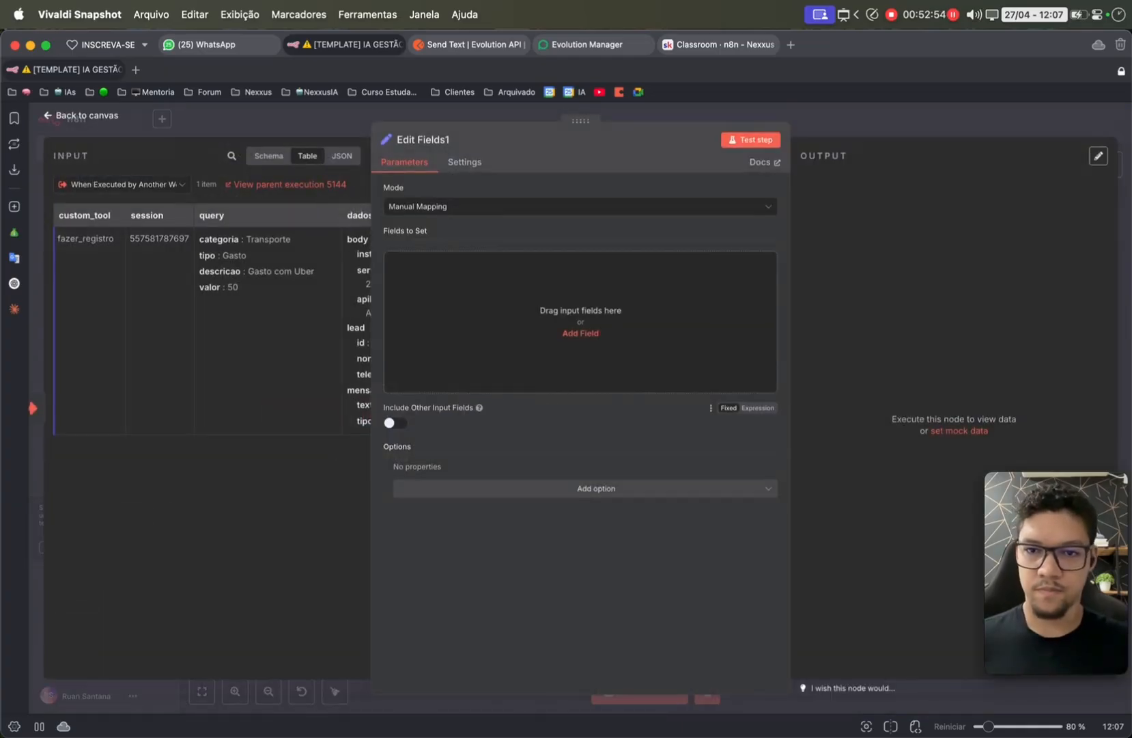
- Rename the new Edit Fields node to DADOS - EWT and have it include all other input fields
click(441, 140)
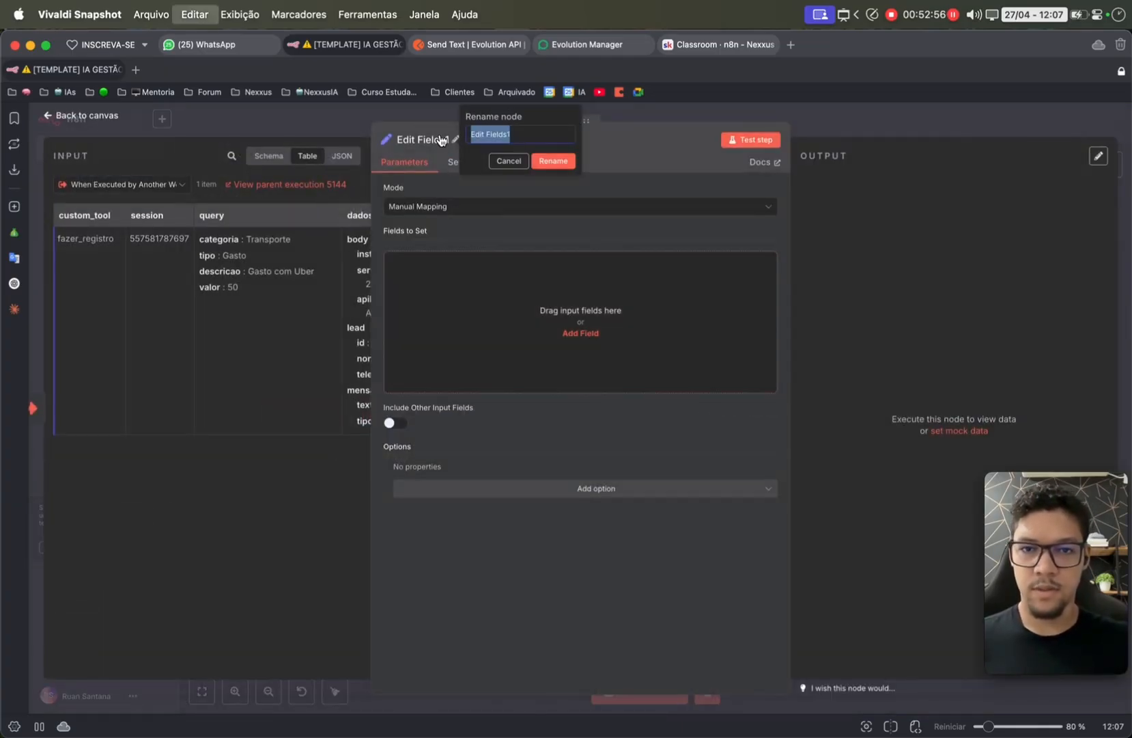
key(Caps_Lock)
text(DADOS)
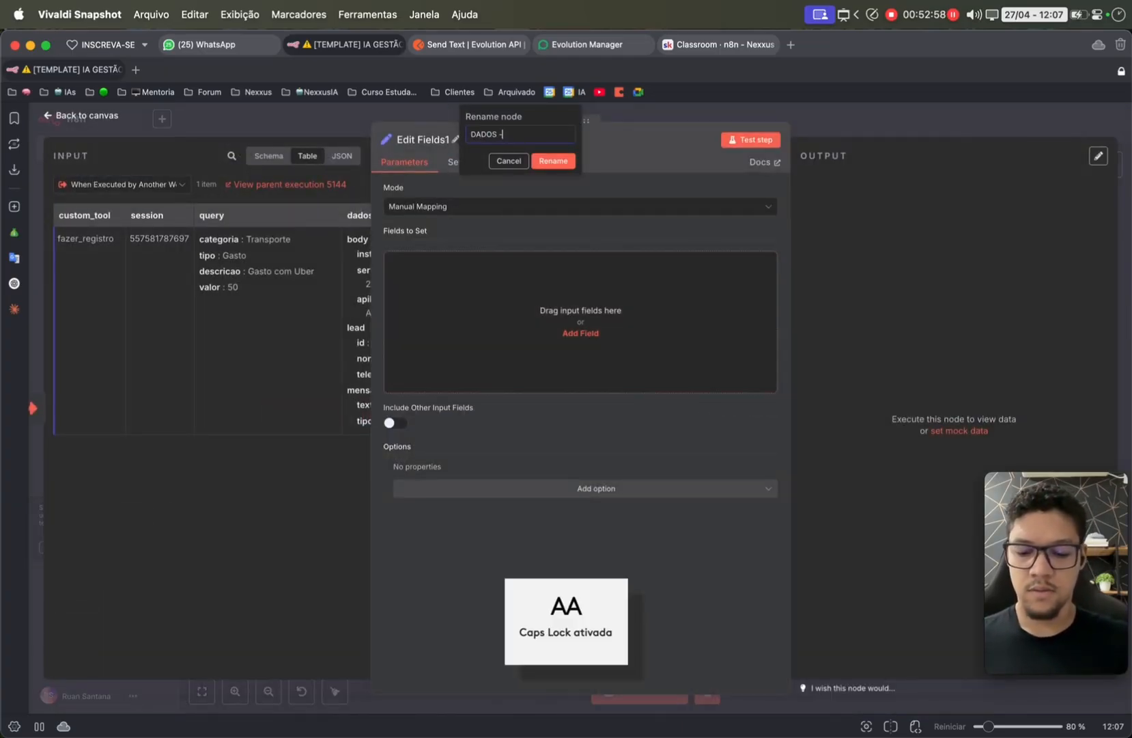
text( - EWR)
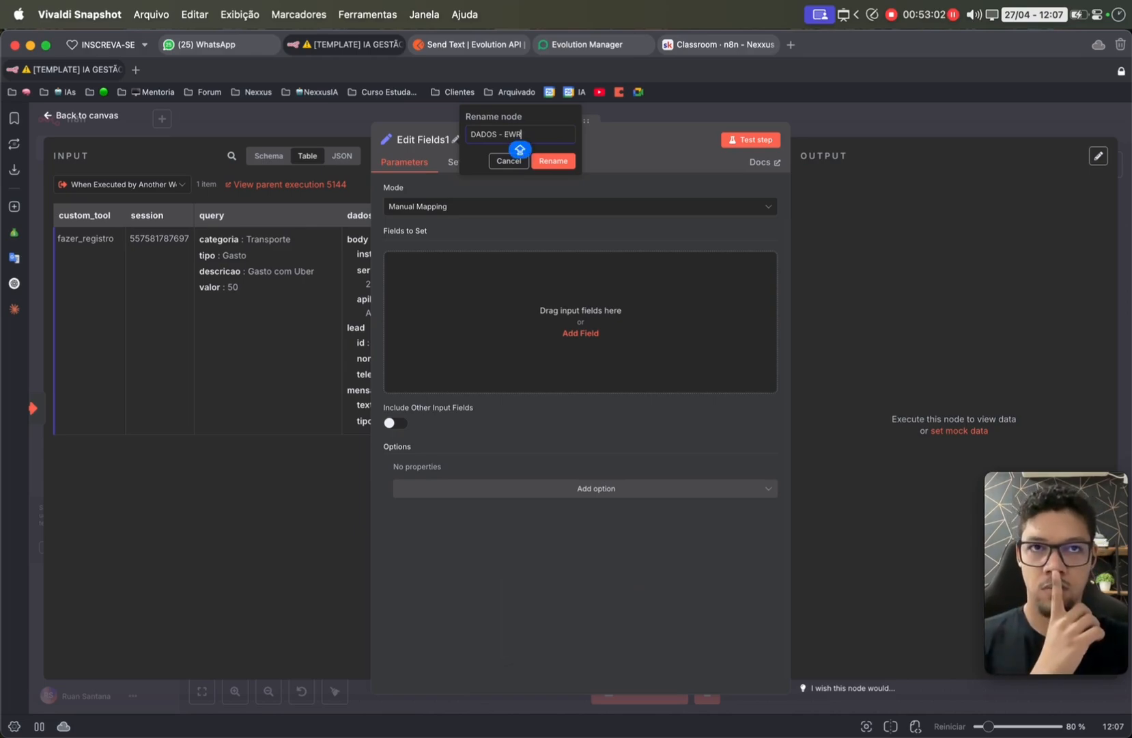
key(BackSpace)
text(T)
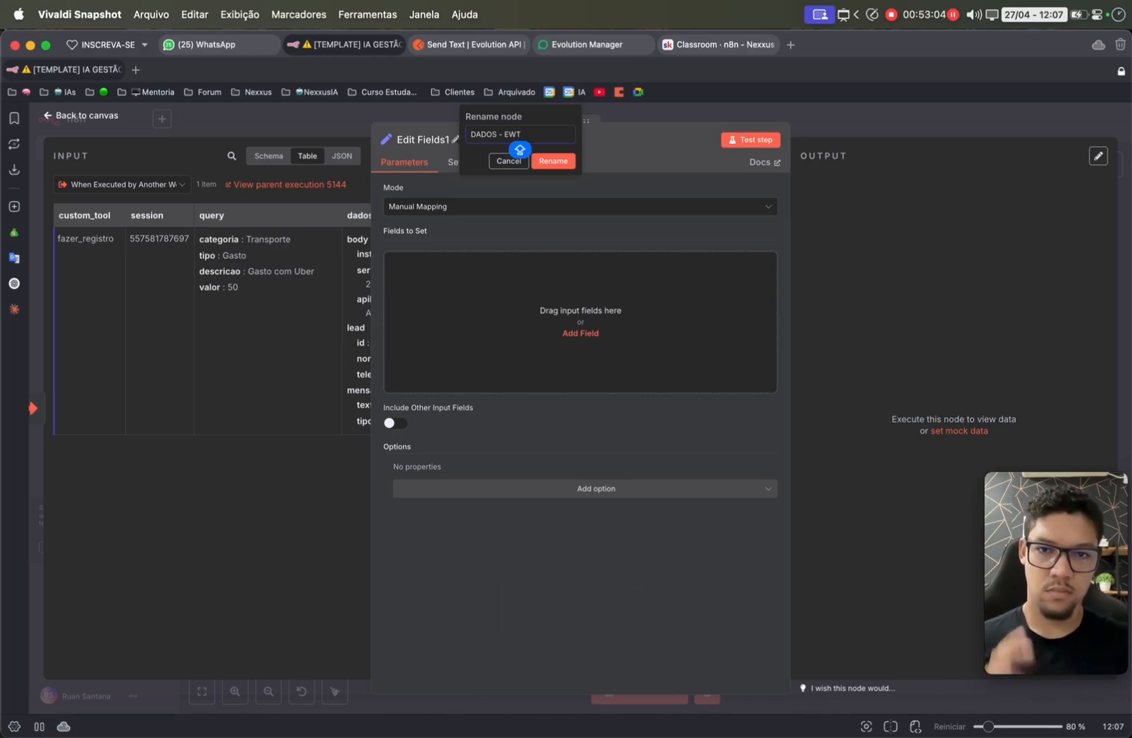
key(Return)
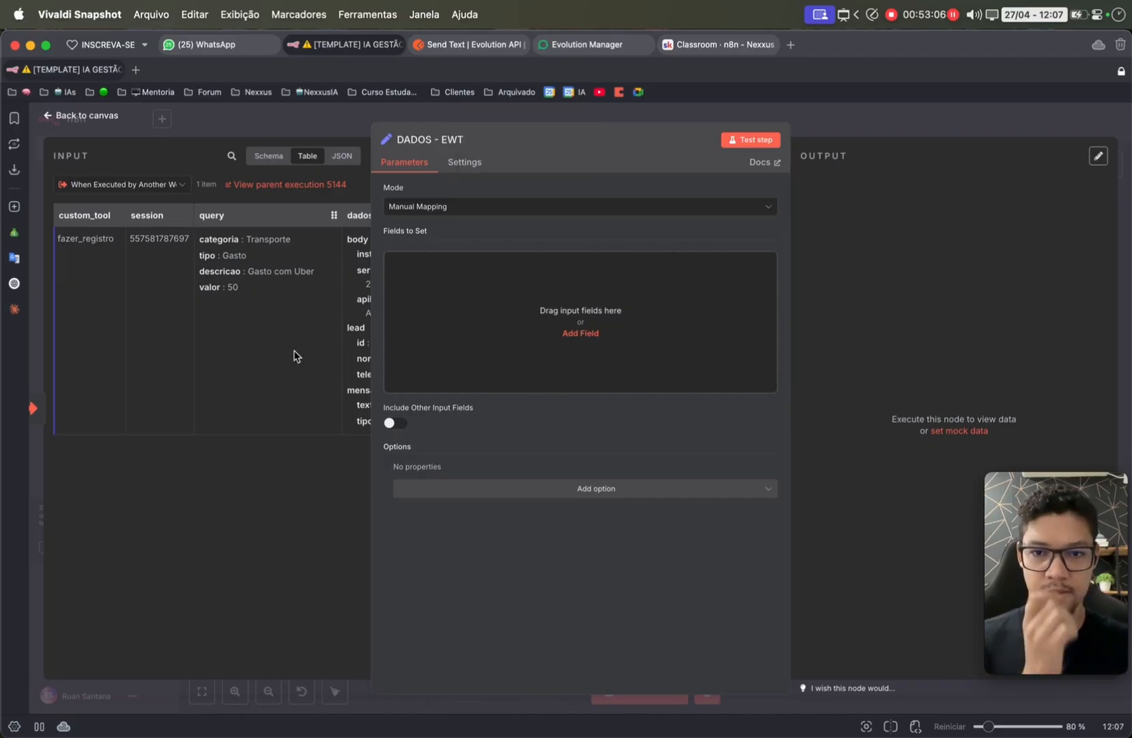
click(389, 422)
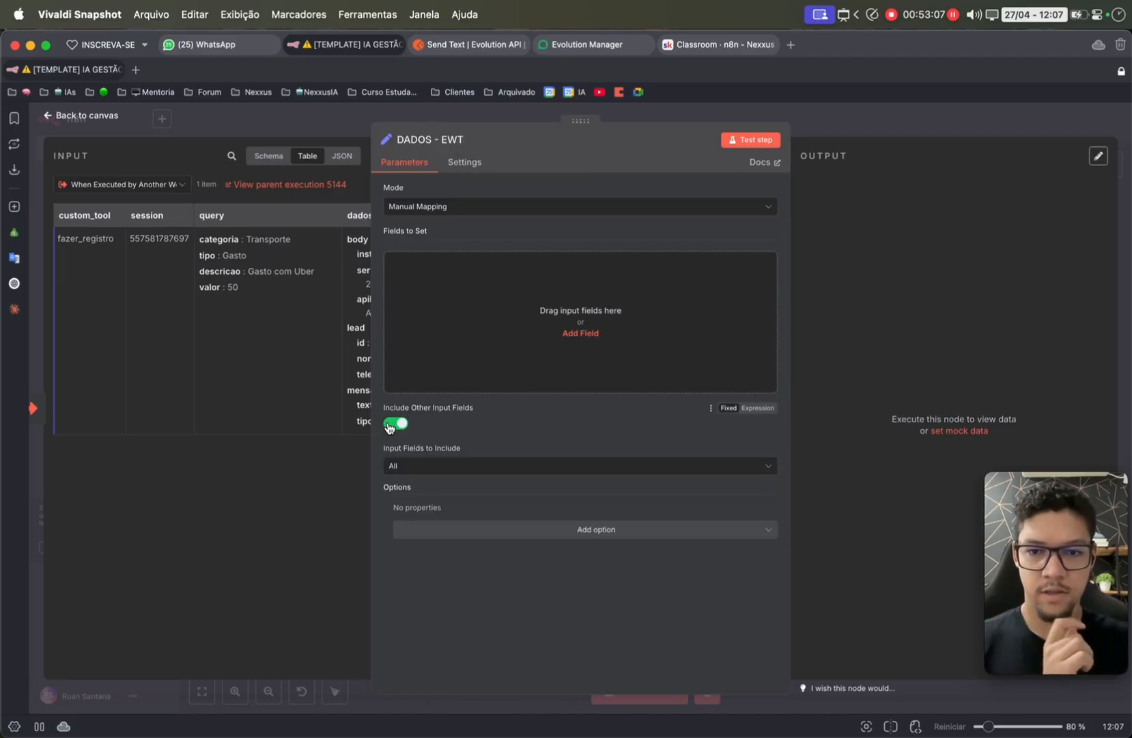
click(866, 113)
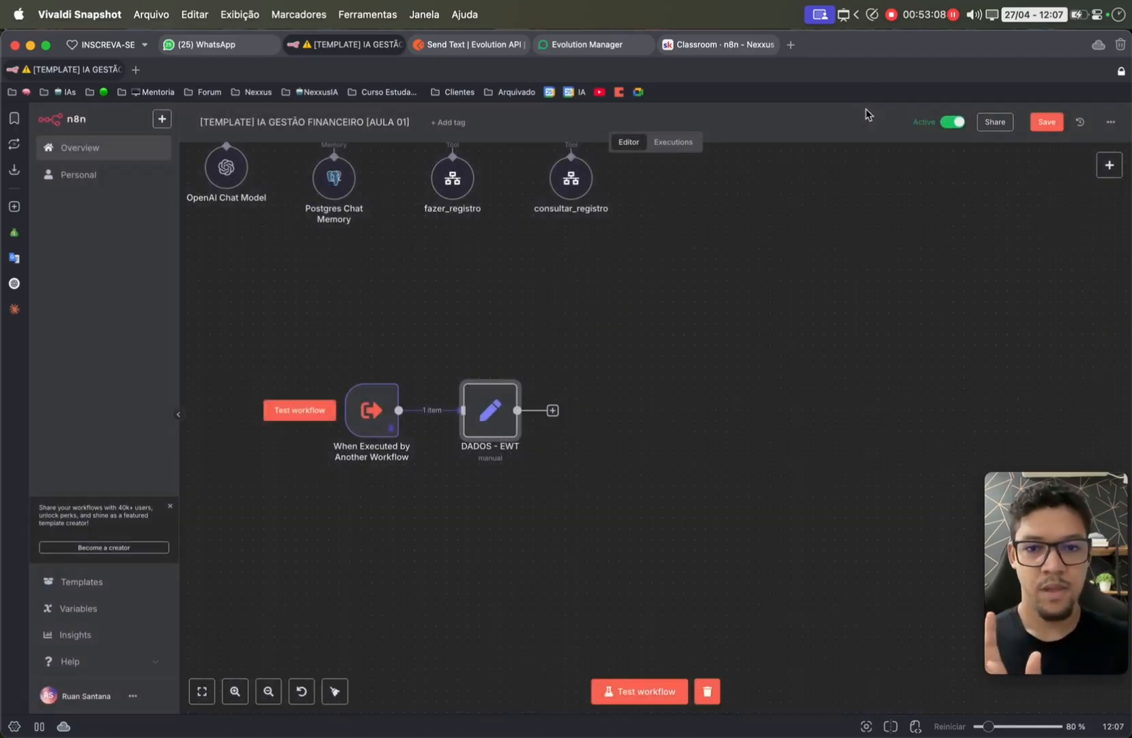
- Add a Switch node after DADOS - EWT and rename it TOOL
click(553, 411)
text(swi)
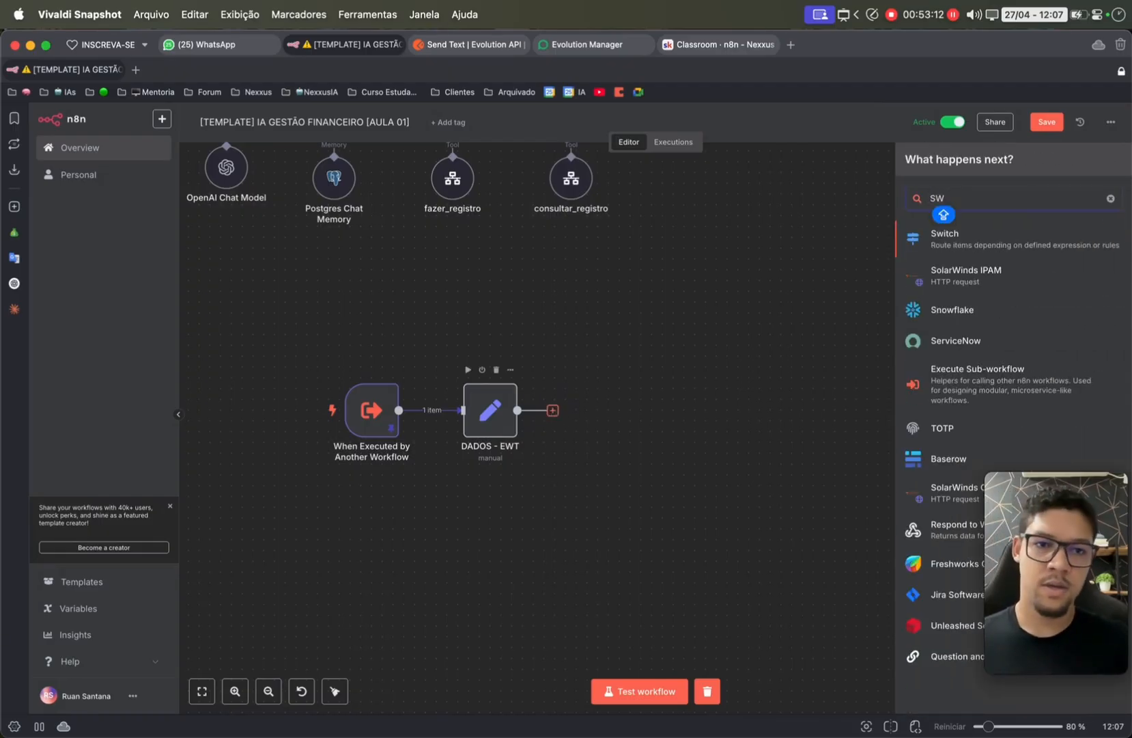
click(947, 229)
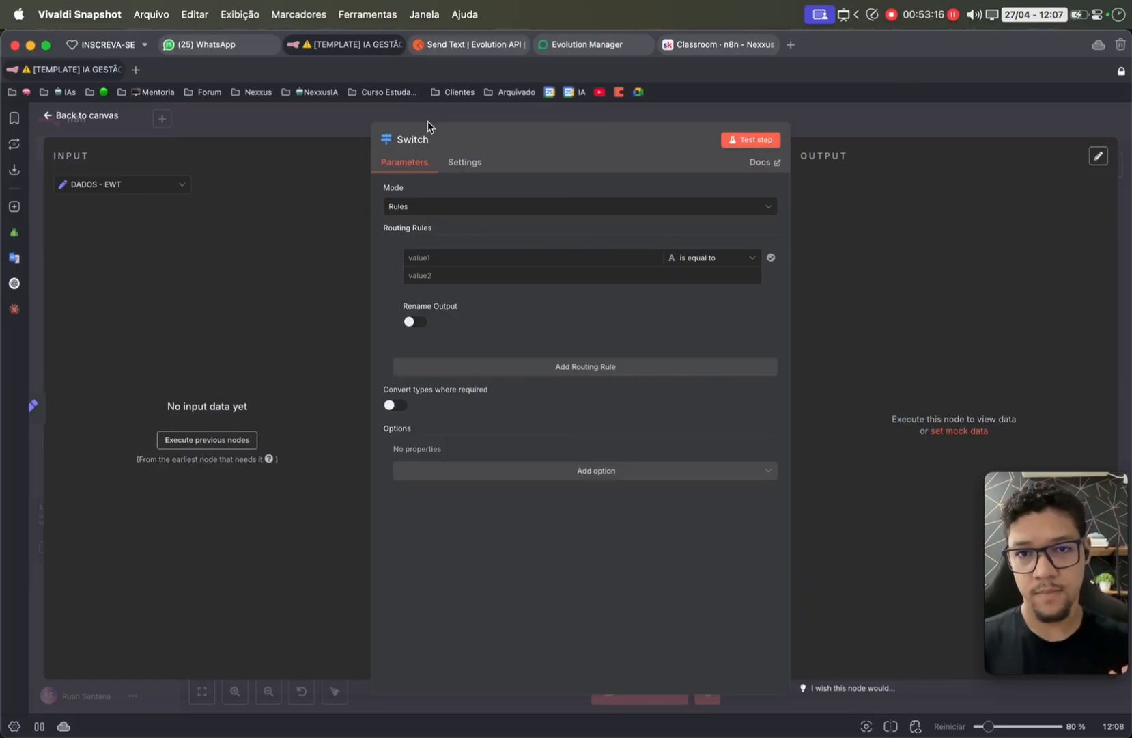
click(413, 140)
key(Caps_Lock)
key(super+a)
text(to)
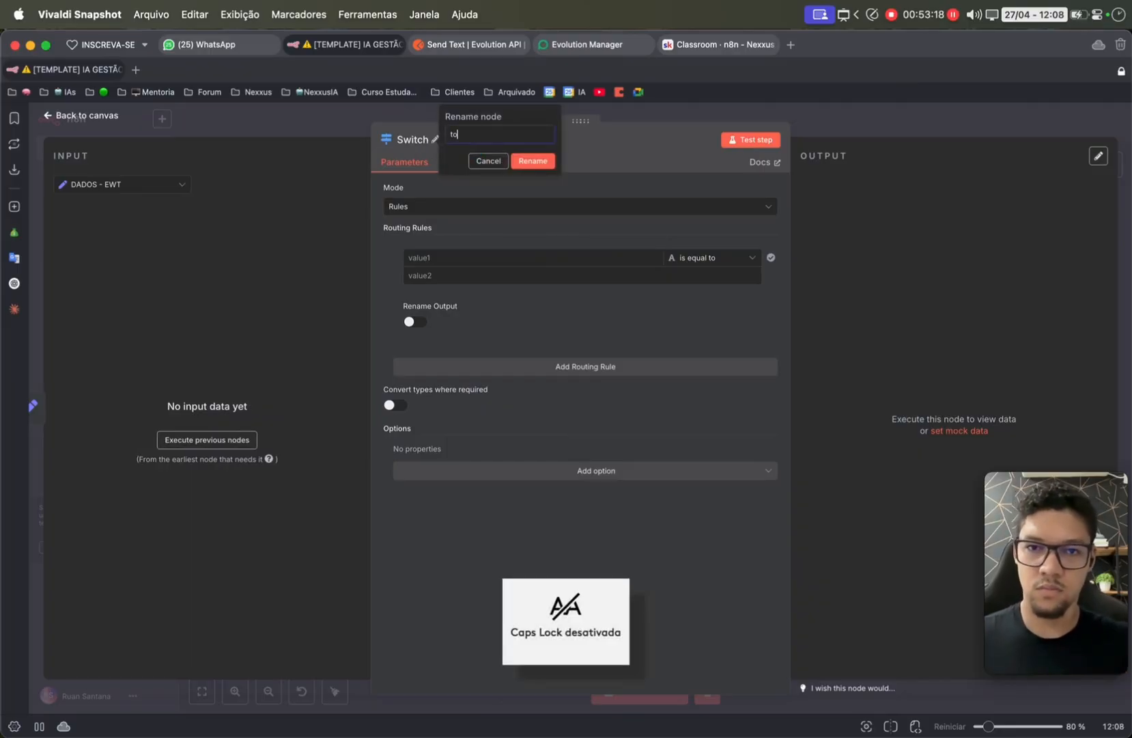
key(Caps_Lock)
text(TOOL)
key(Return)
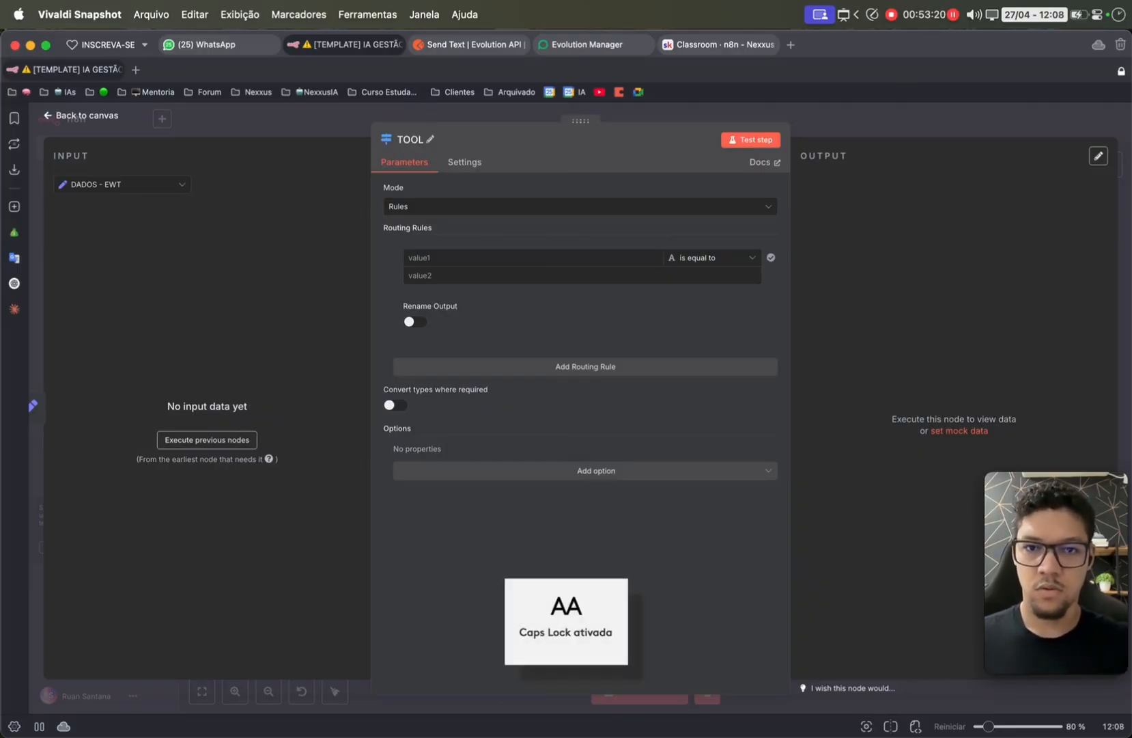
- Execute the previous nodes and set TOOL's first routing rule to match {{ $json.custom_tool }} equal to fazer_registro
click(207, 439)
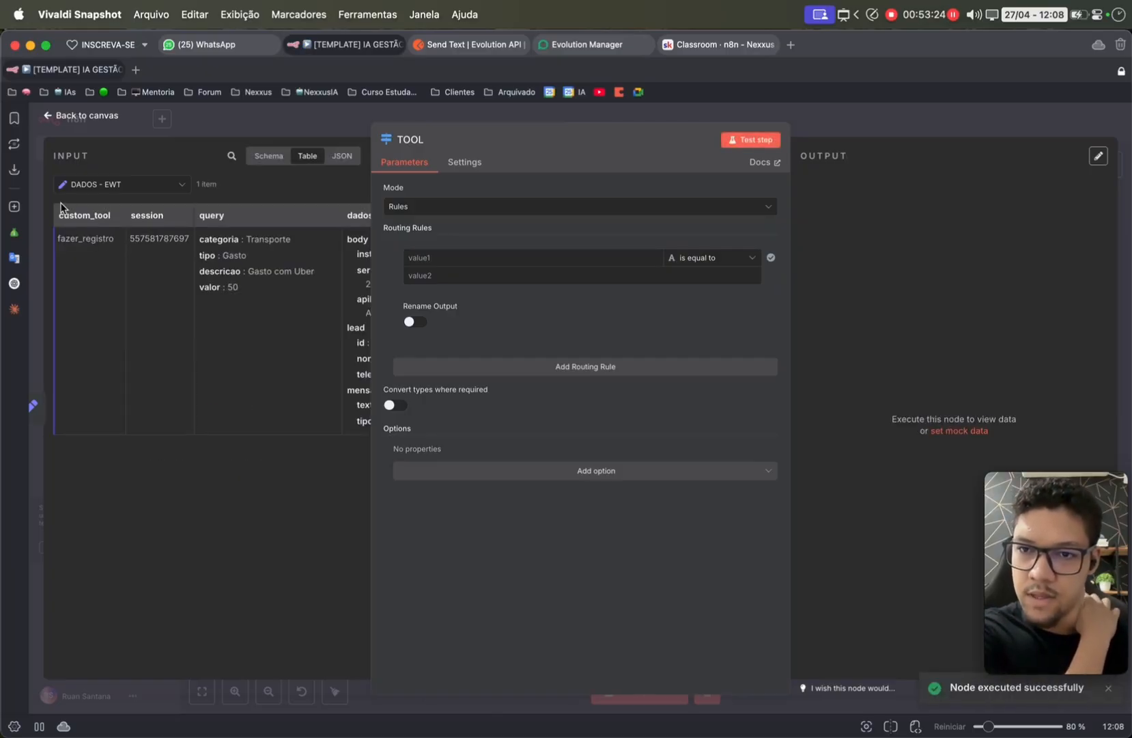
drag(70, 219, 434, 259)
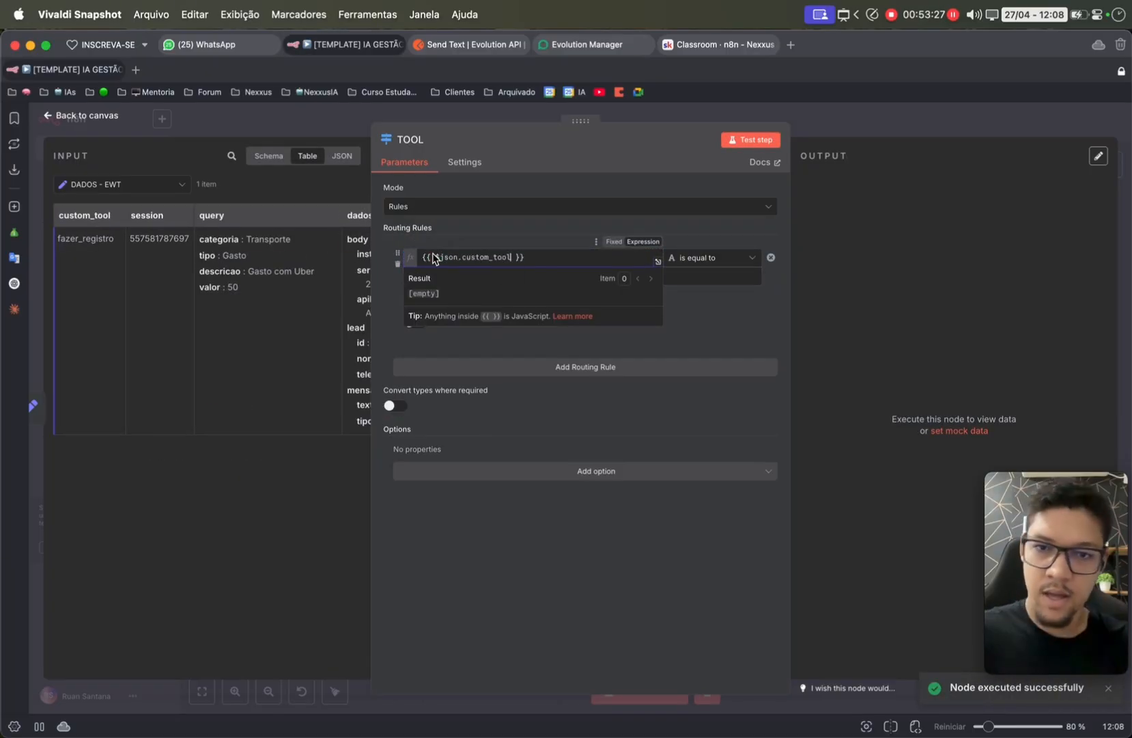
double_click(436, 292)
key(super+c)
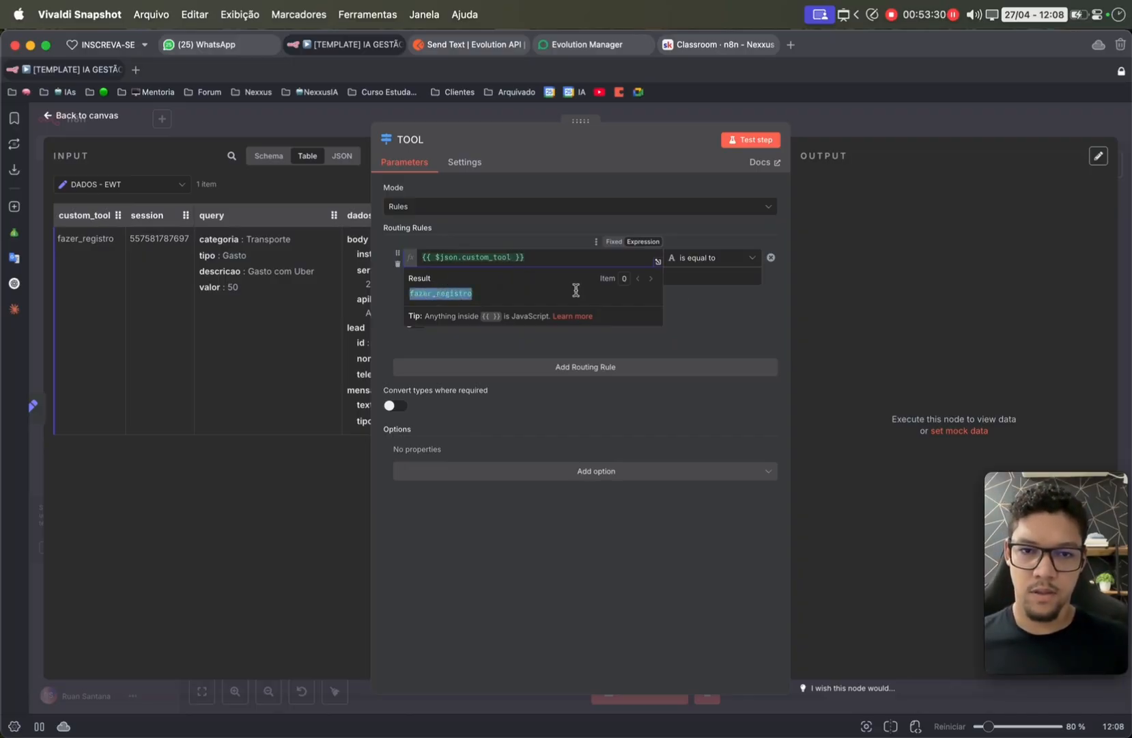
click(697, 276)
key(super+v)
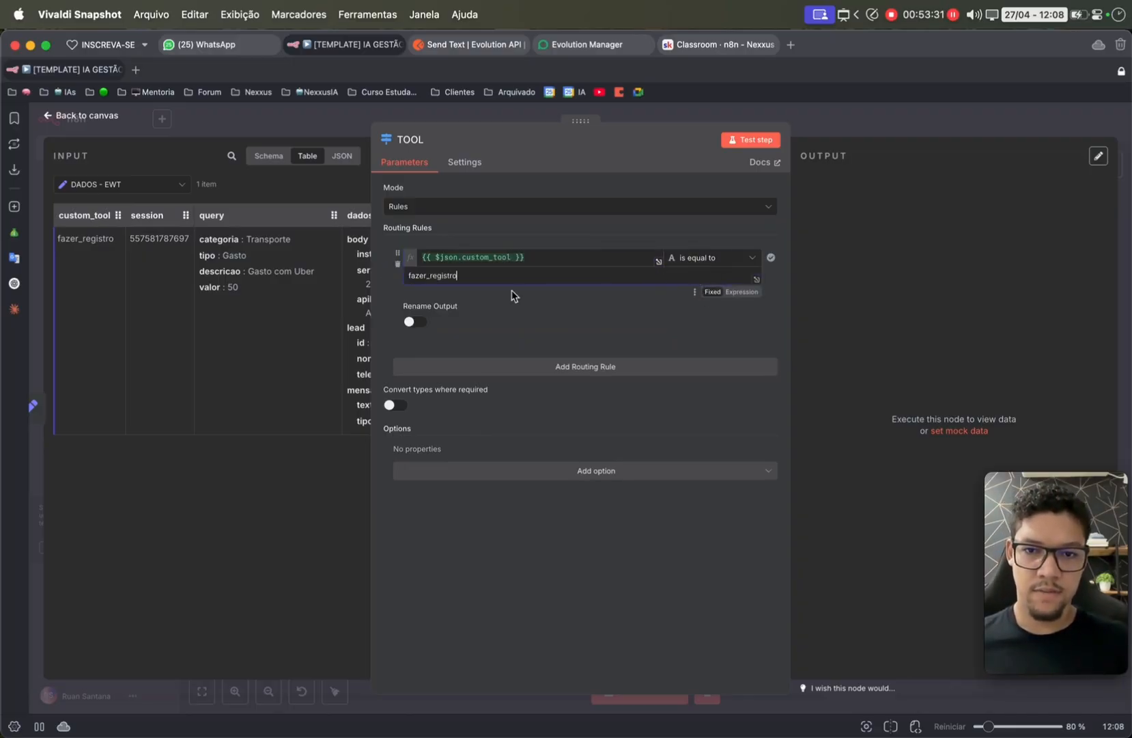
- Enable output renaming on the first routing rule and name its output fazer_registro
click(415, 321)
click(459, 359)
key(super+v)
- Add a second routing rule to TOOL with output renaming enabled and {{ $json.custom_tool }} as its first value
click(519, 408)
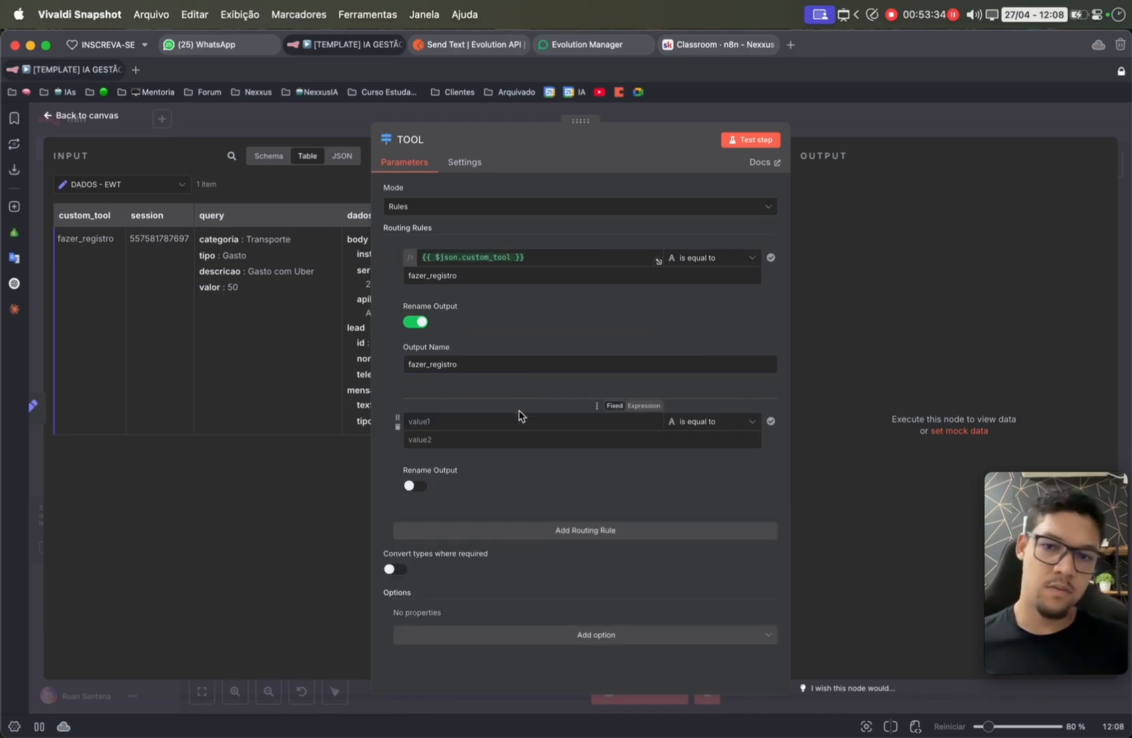
click(416, 486)
click(517, 258)
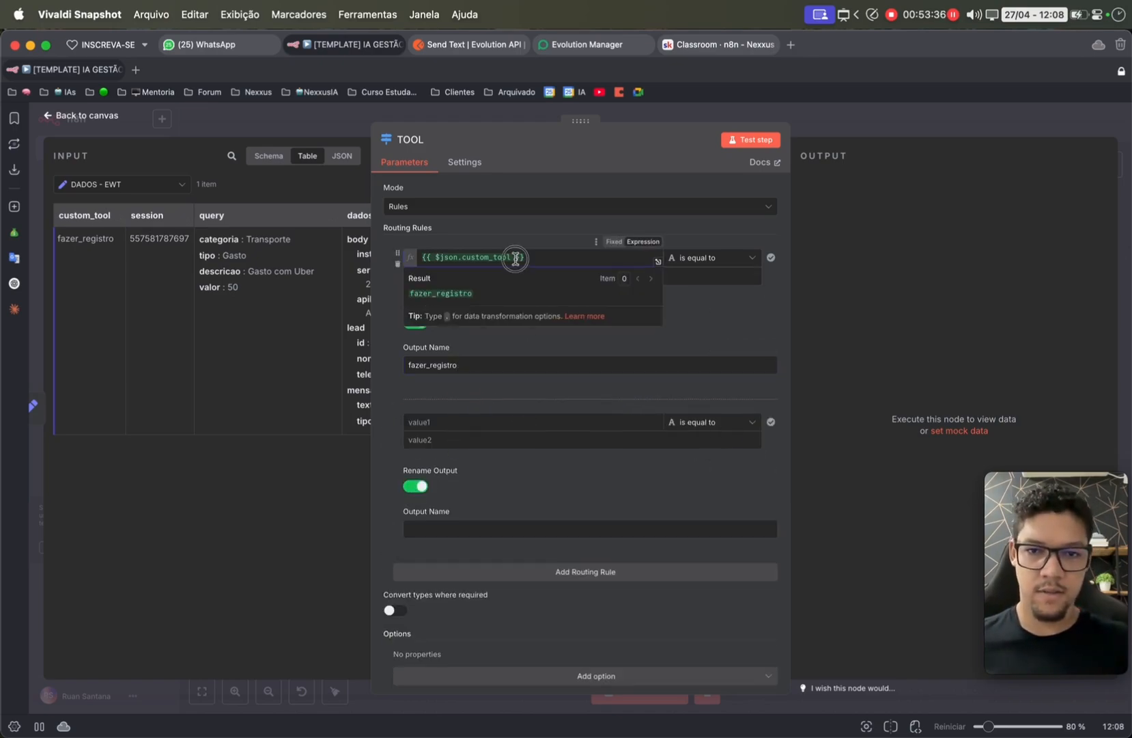
key(super+a)
key(super+c)
click(418, 422)
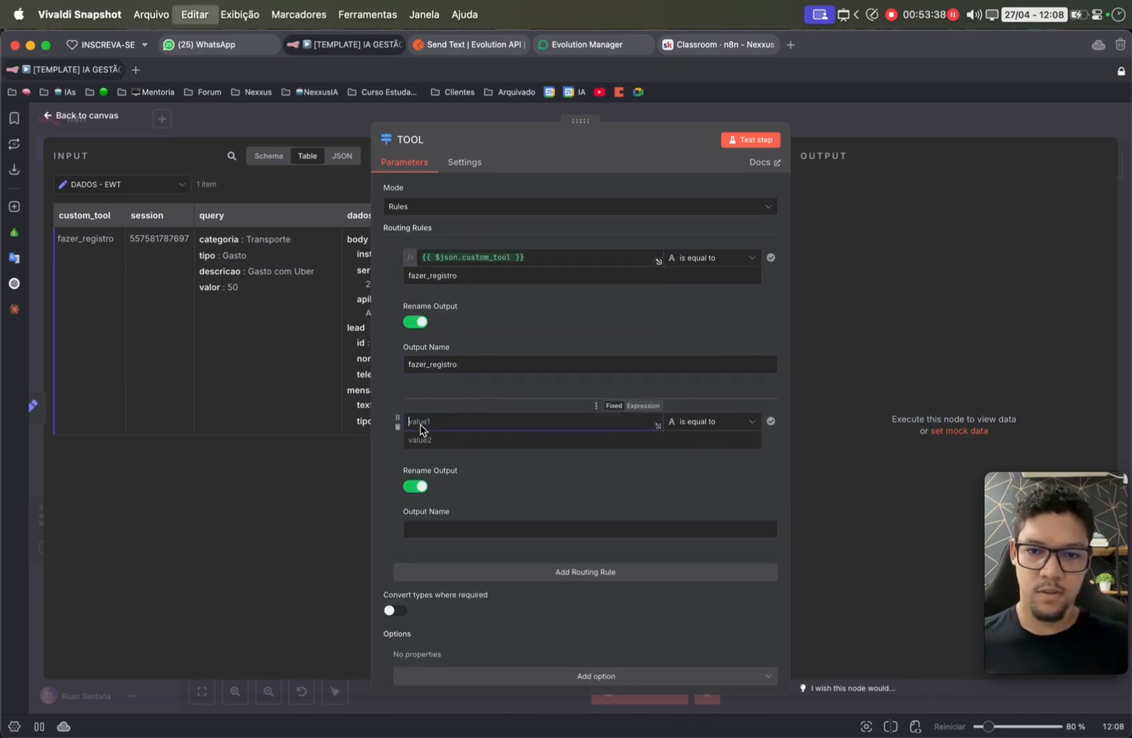
key(super+v)
click(928, 106)
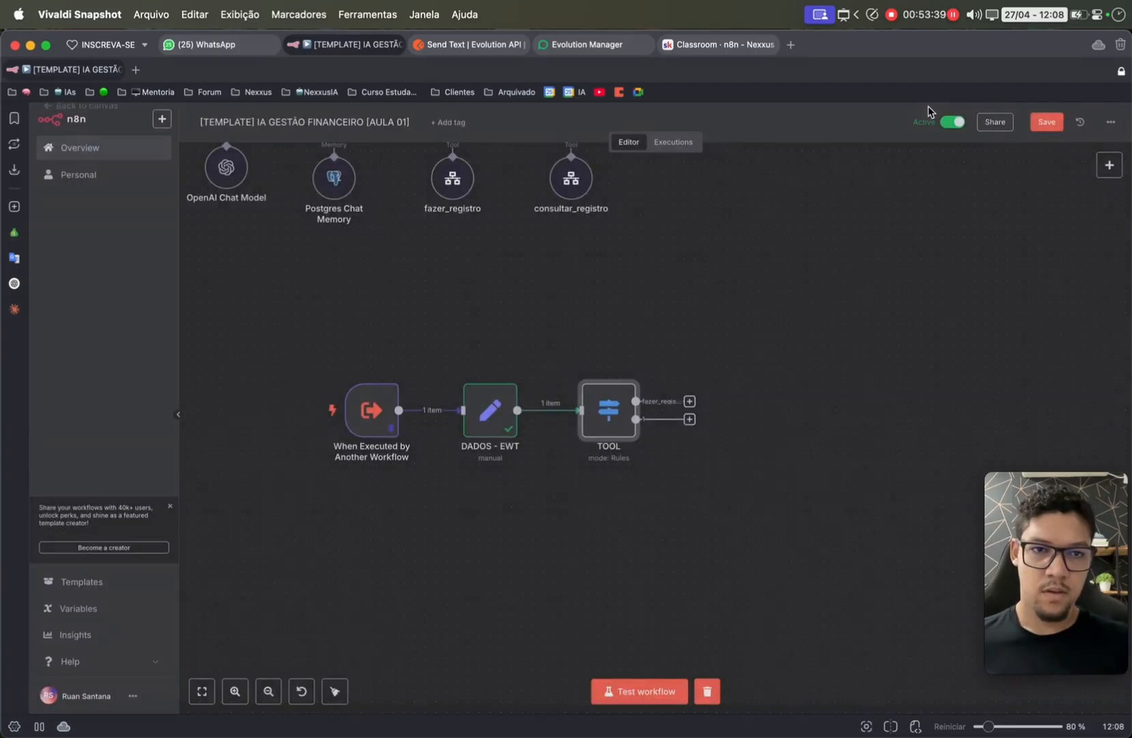
- Copy the name from the consultar_registro tool node and use it as the comparison value of TOOL's second routing rule
double_click(584, 190)
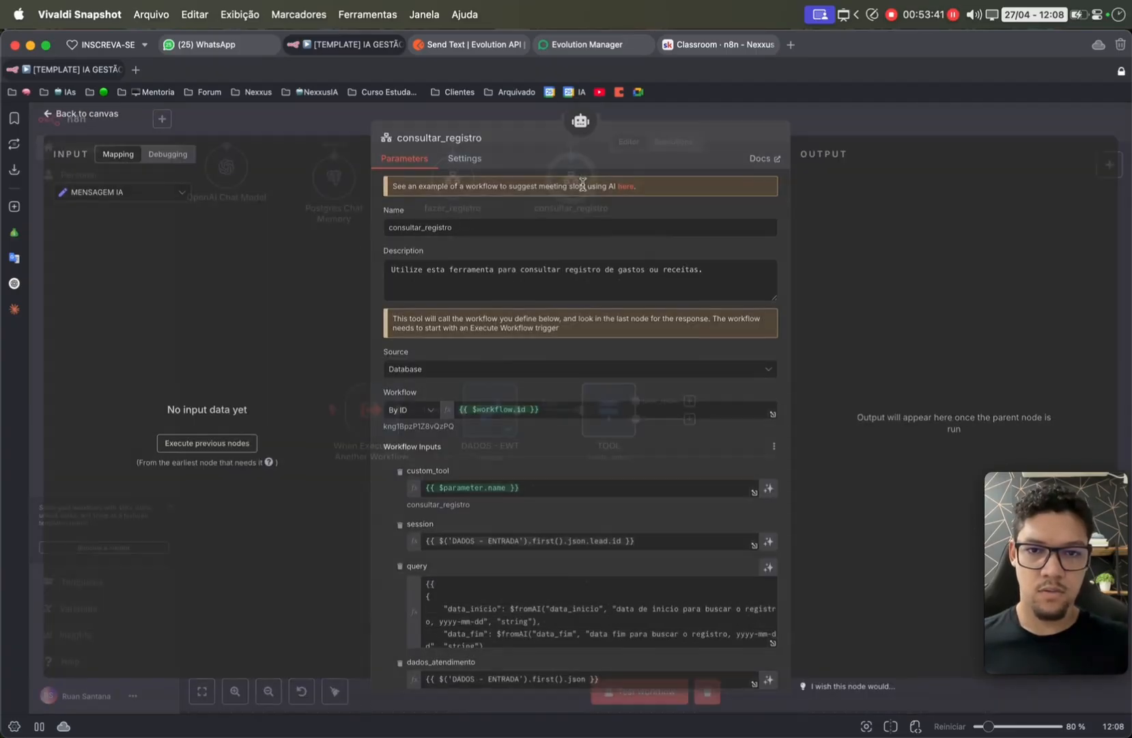
double_click(493, 231)
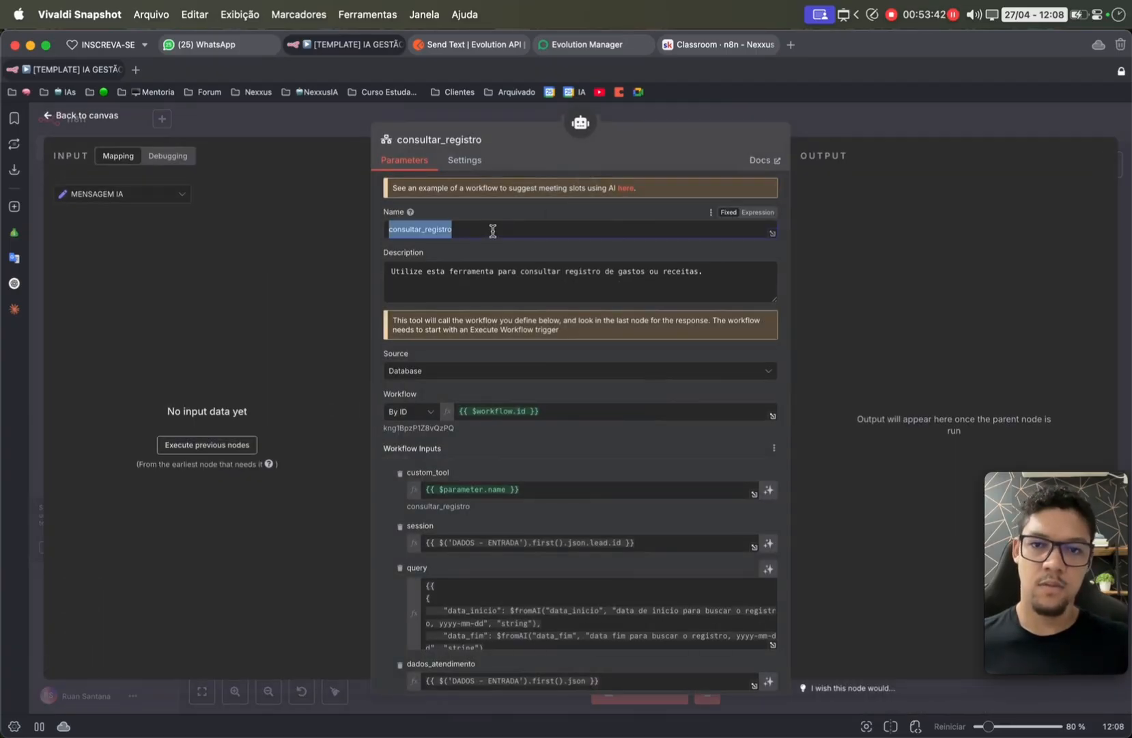
click(837, 127)
double_click(612, 432)
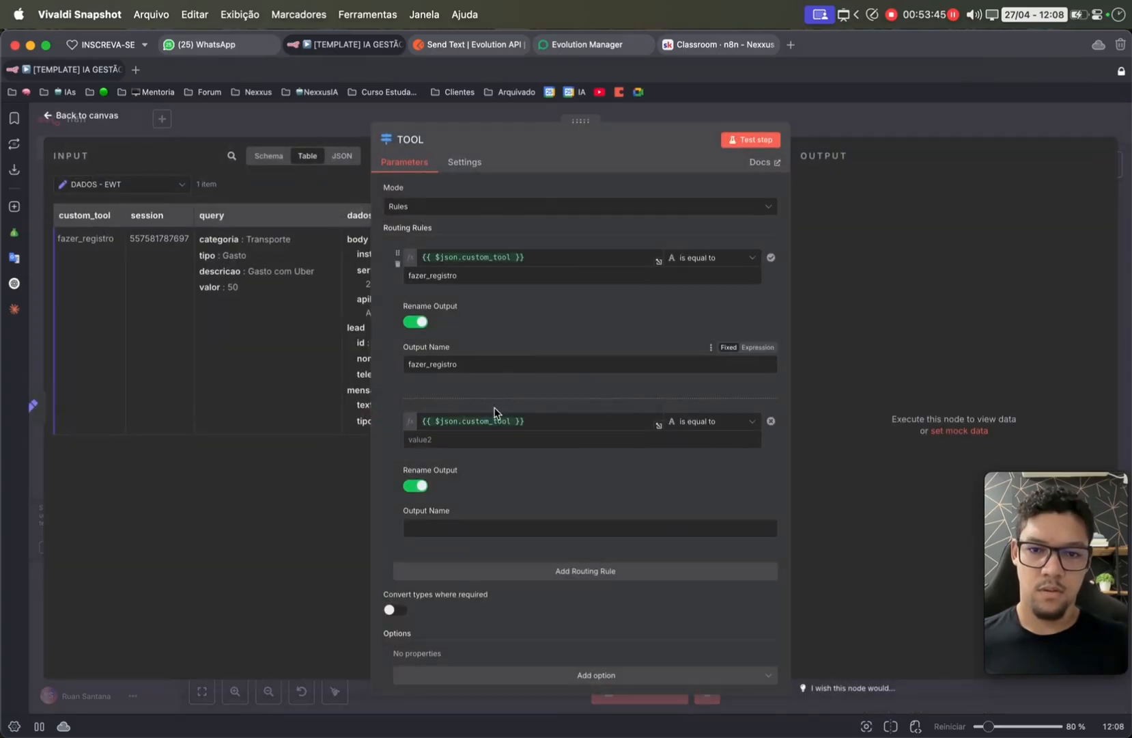
click(469, 439)
key(ctrl+v)
click(409, 527)
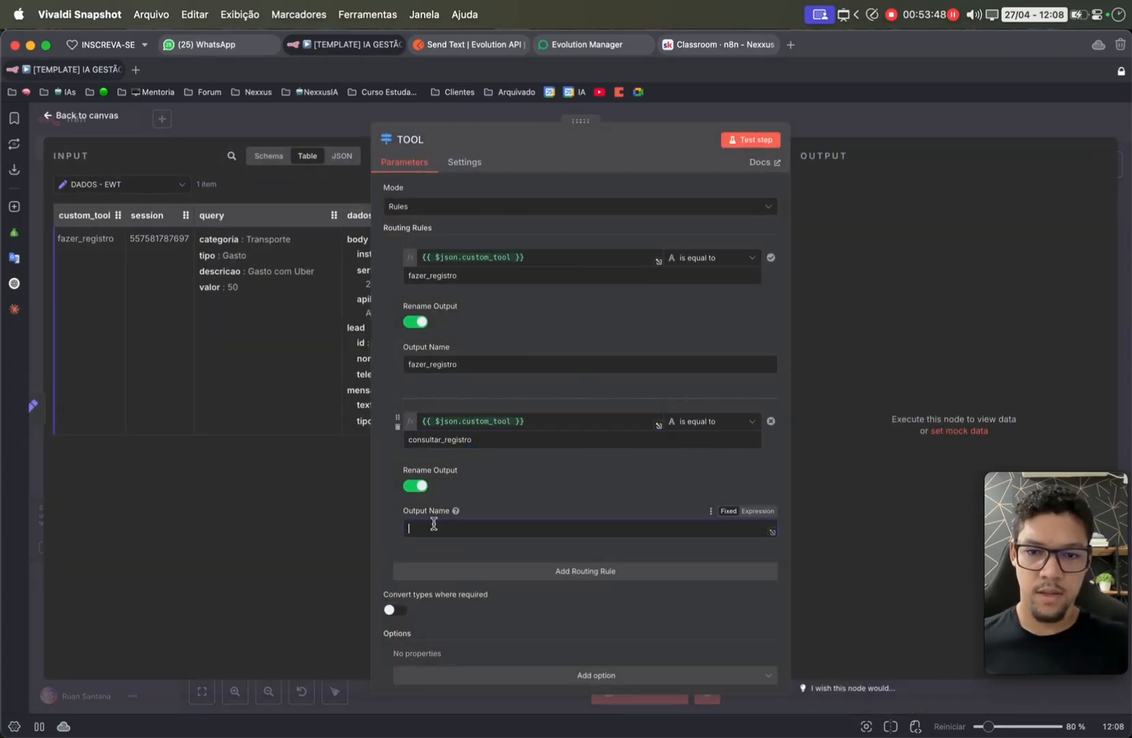
click(855, 135)
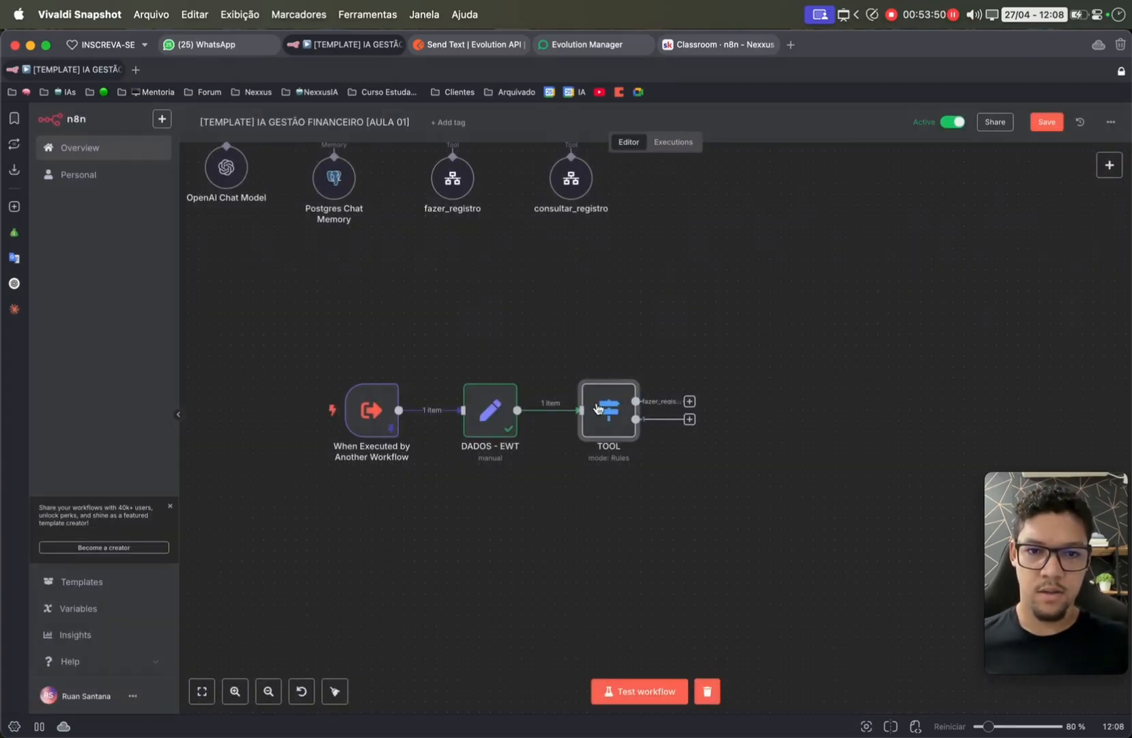
scroll(662, 398, up, 5)
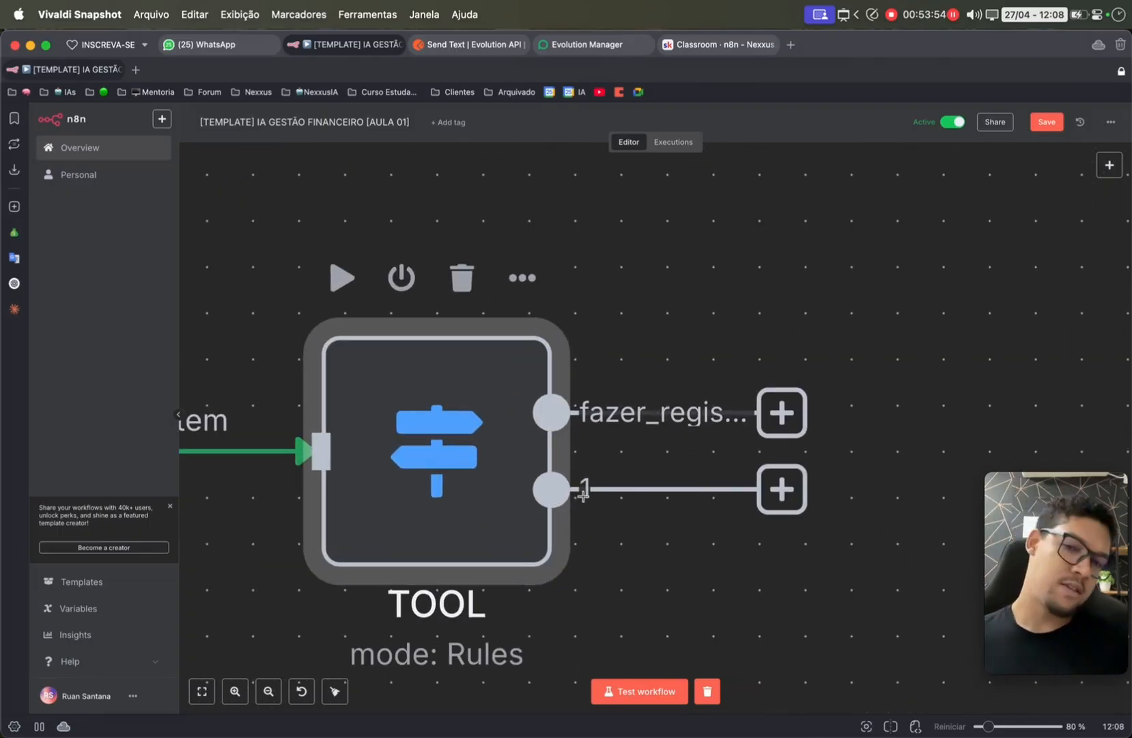
- Name the output of TOOL's second routing rule consultar_registro
double_click(444, 485)
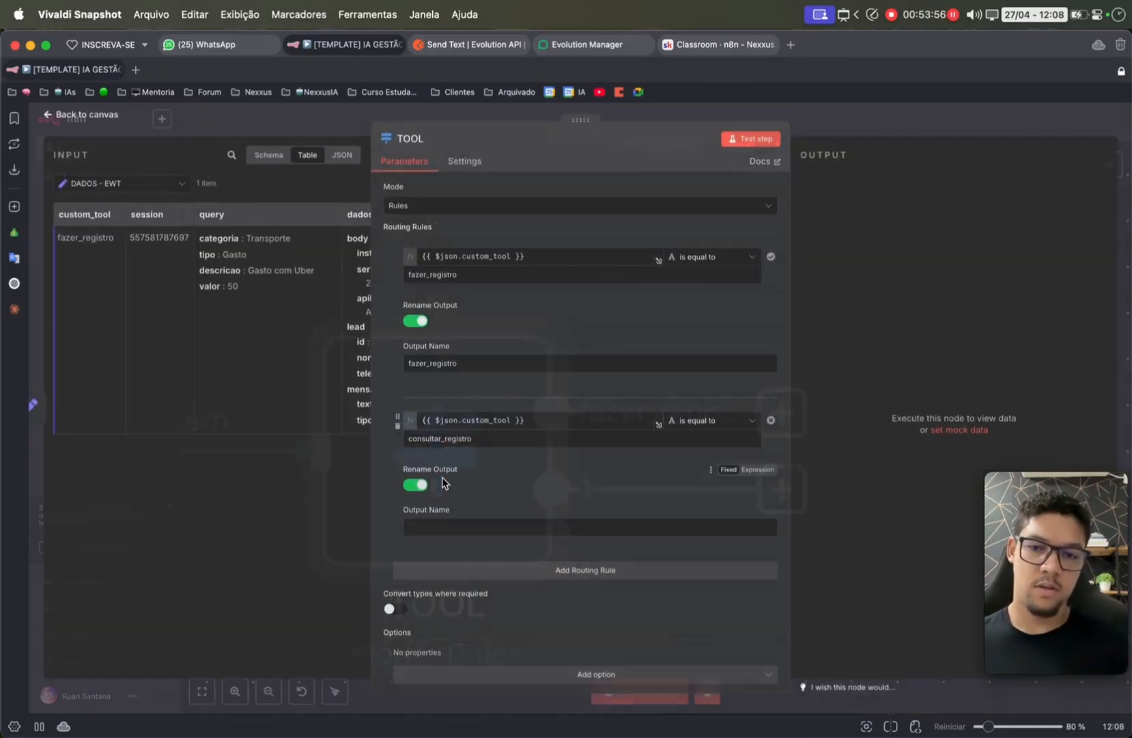
click(450, 525)
key(super+v)
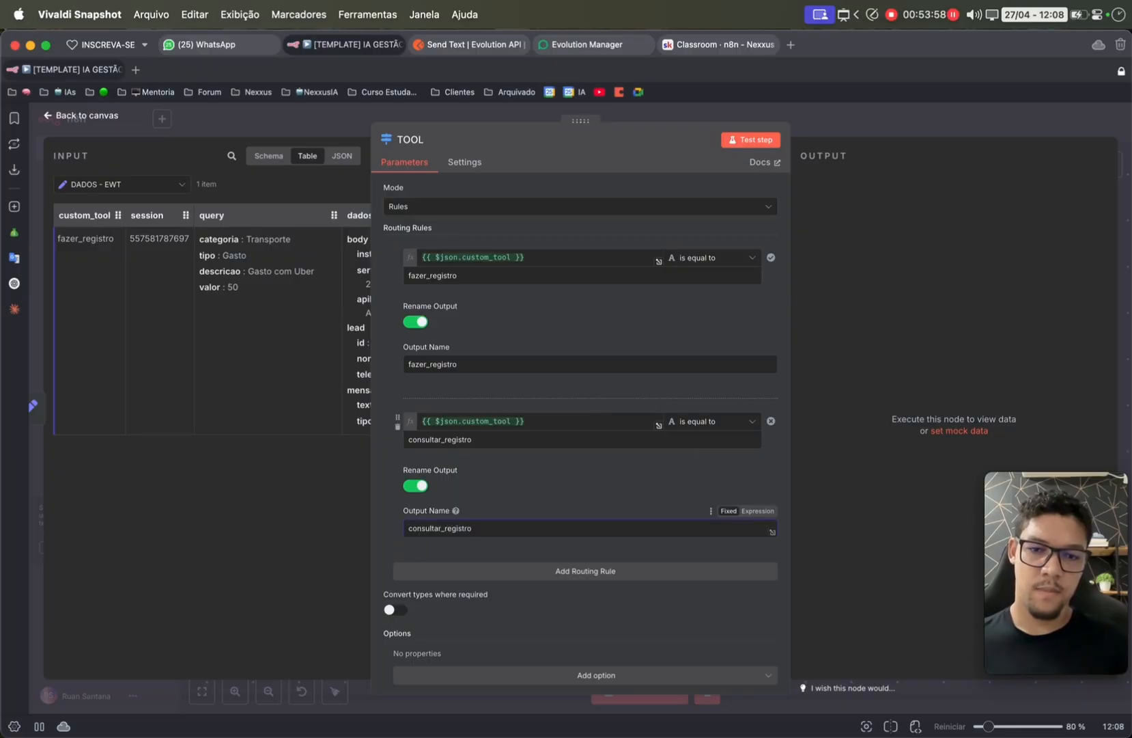
click(834, 108)
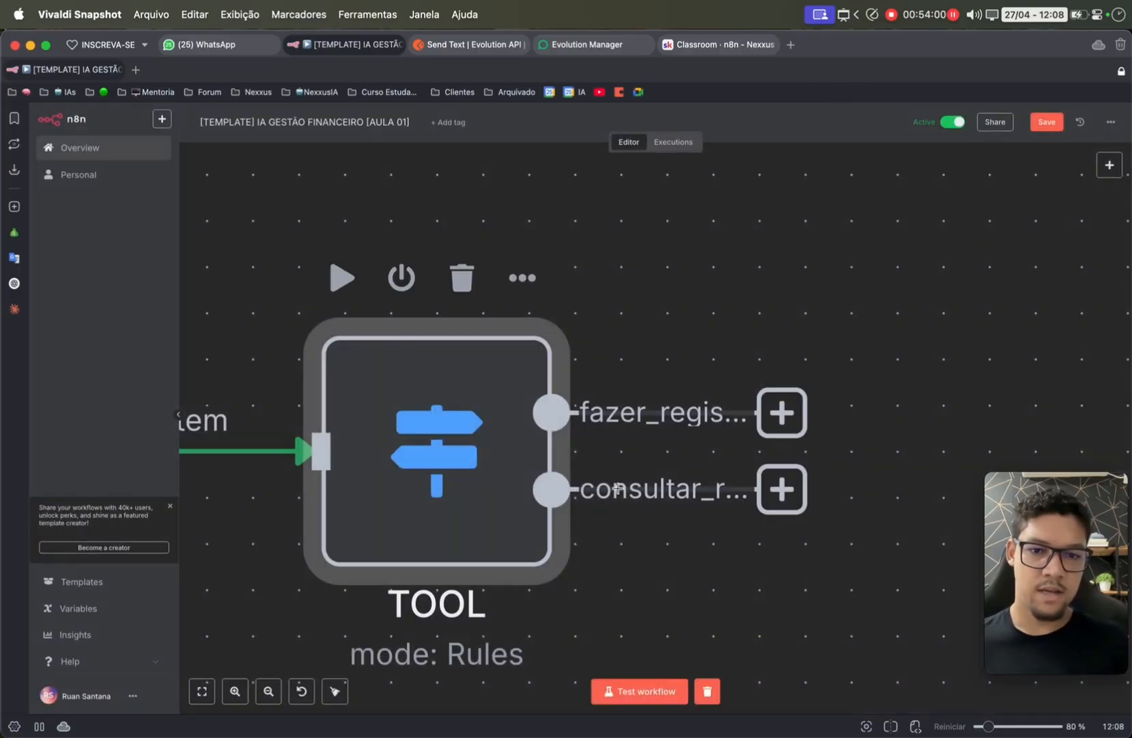
- Execute the TOOL node and check which routing output receives the item
scroll(629, 505, down, 3)
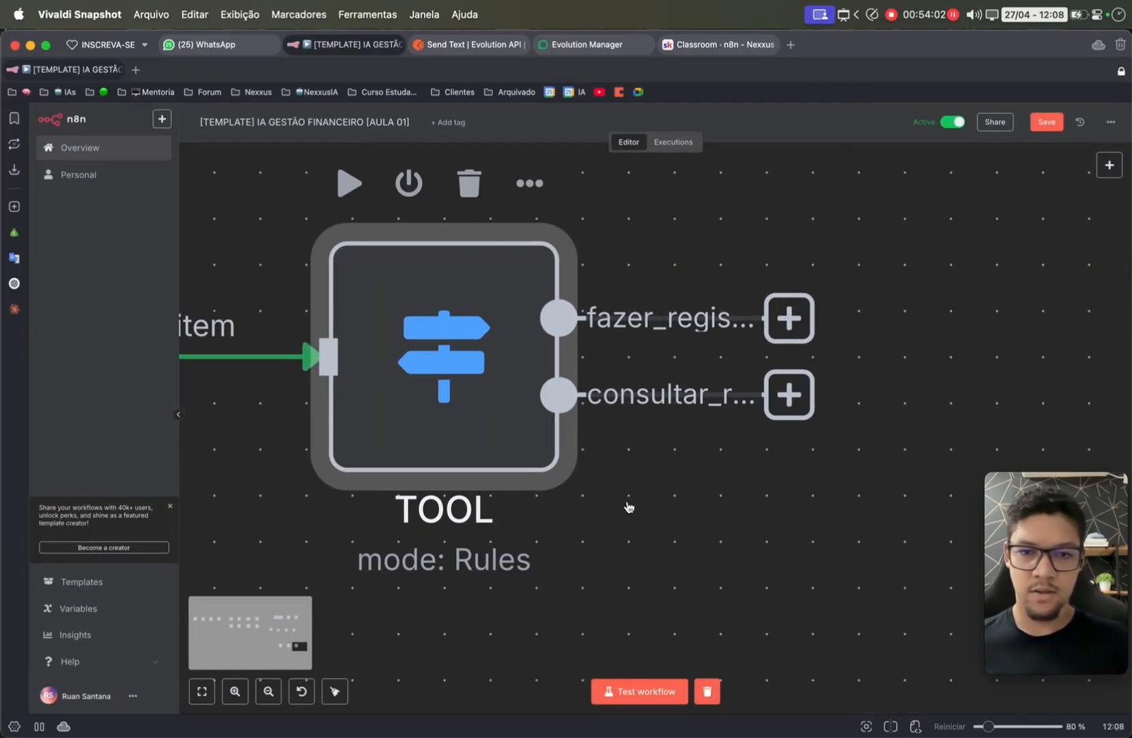
scroll(629, 507, down, 5)
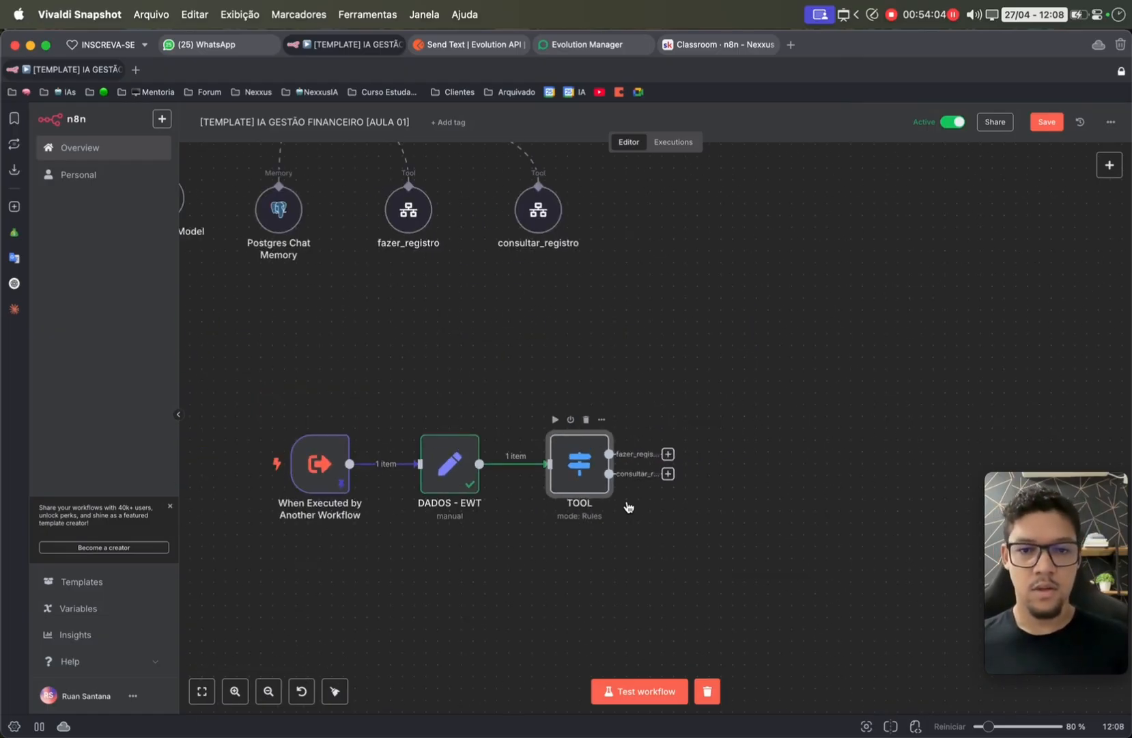
scroll(628, 506, down, 4)
scroll(634, 410, right, 5)
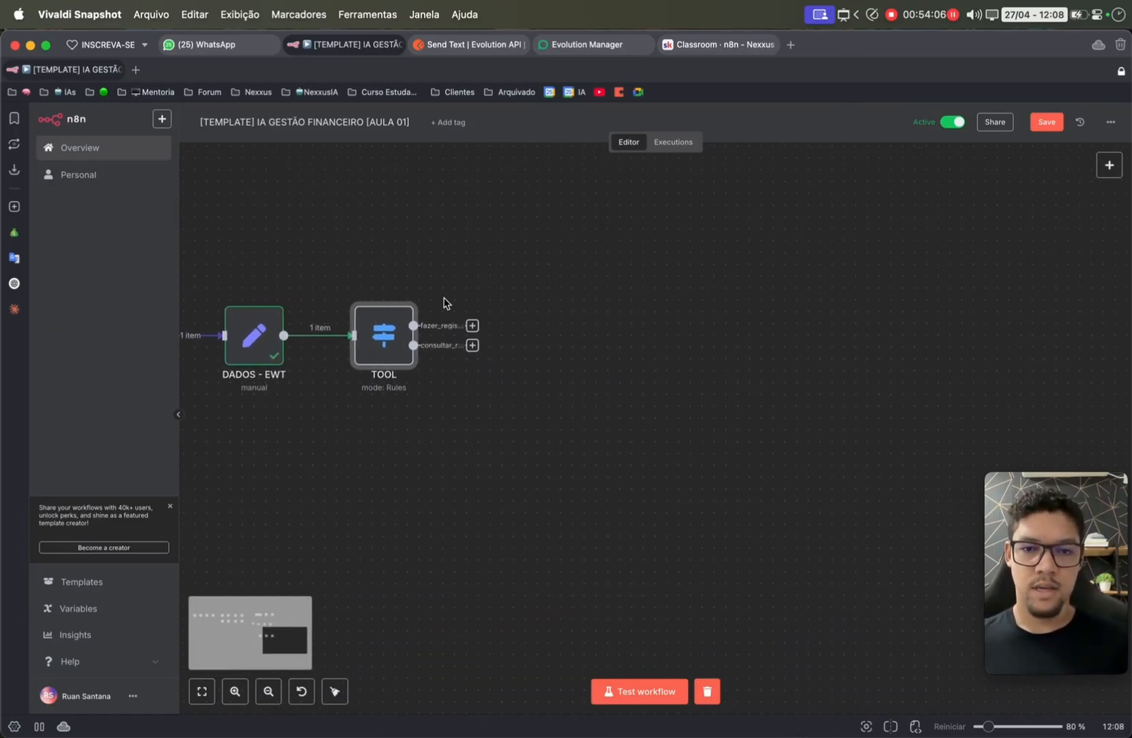
scroll(485, 397, left, 4)
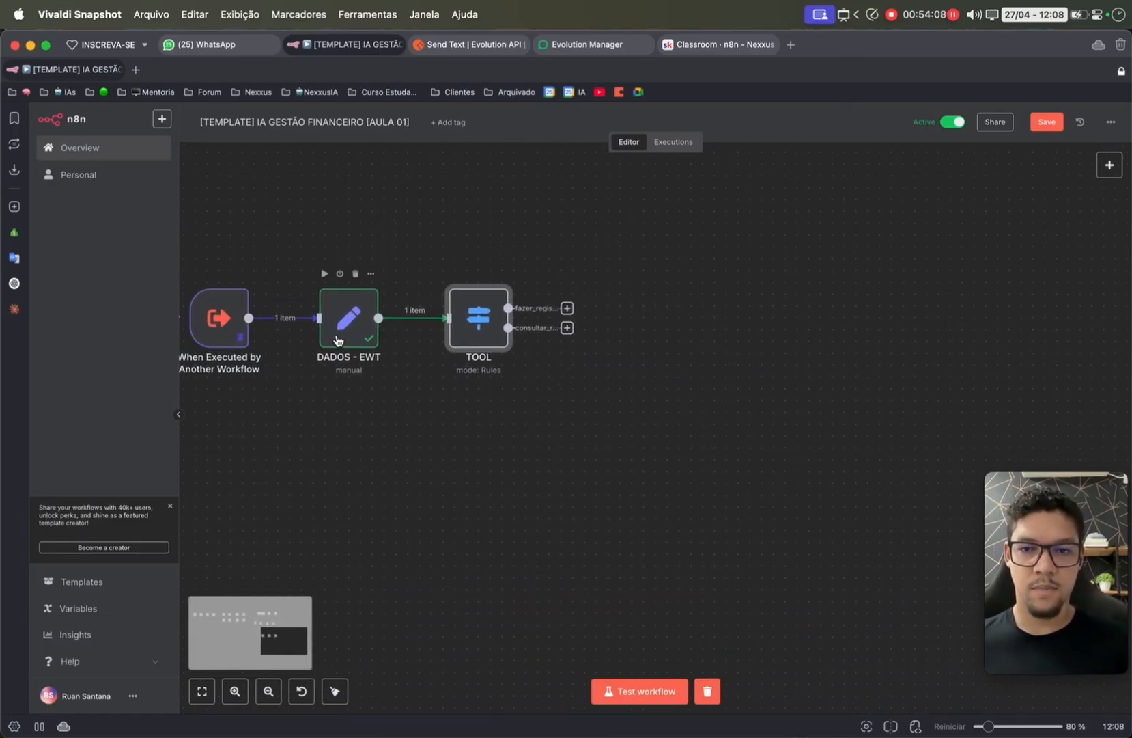
scroll(286, 325, left, 5)
mouse_move(238, 317)
click(240, 314)
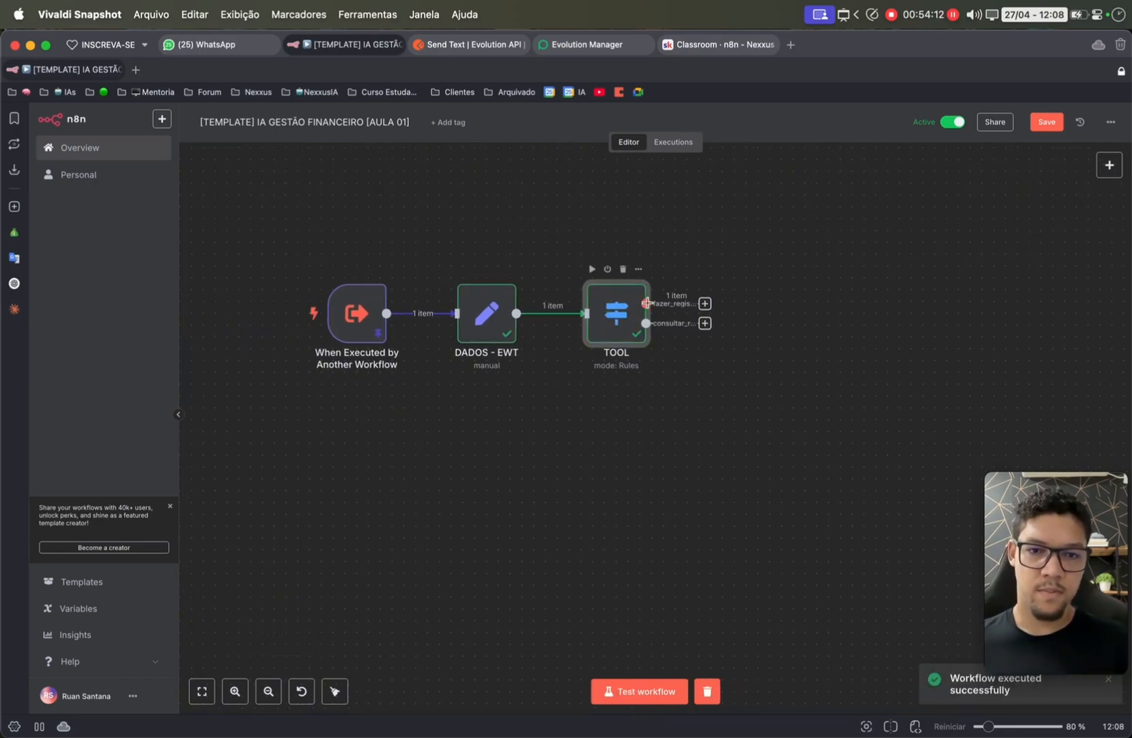
double_click(638, 316)
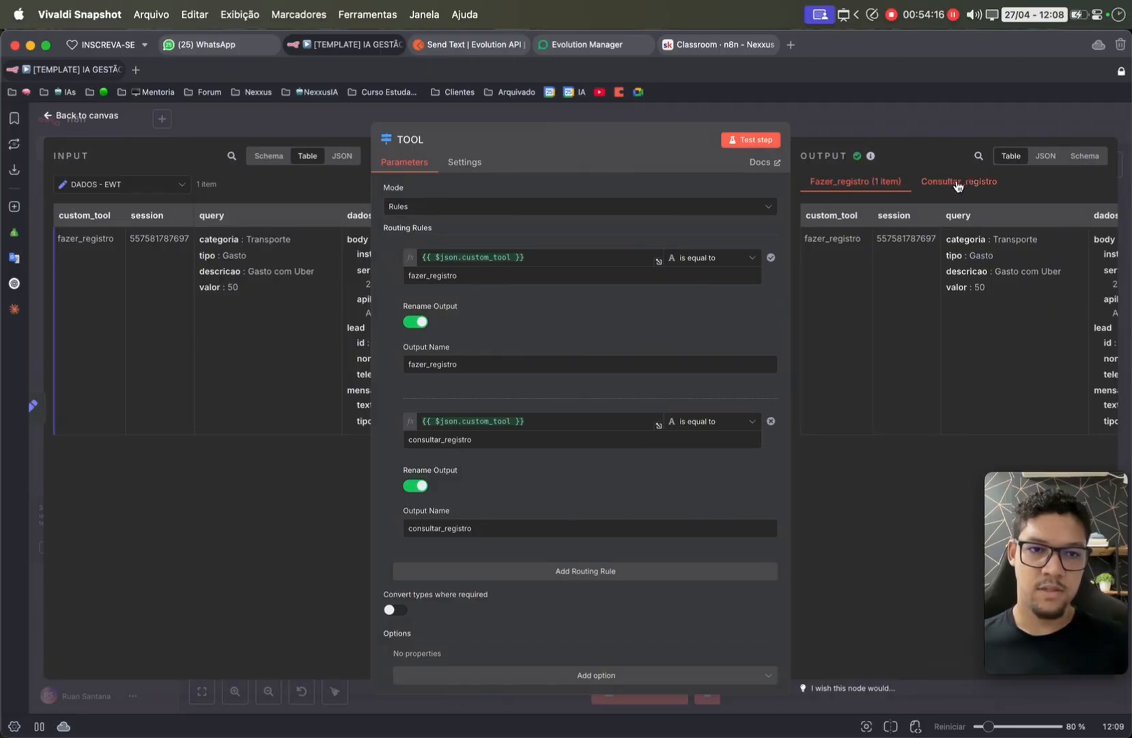
click(902, 118)
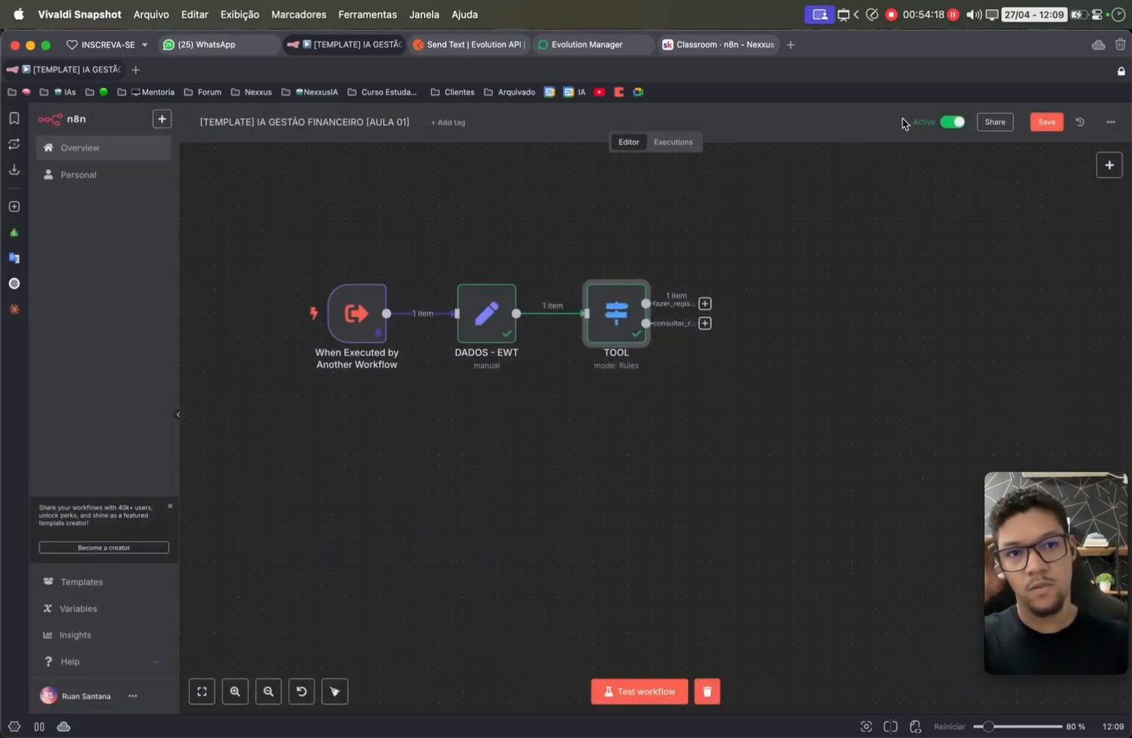
- Add a Supabase node with the Delete a row action after the TOOL node
scroll(791, 198, right, 5)
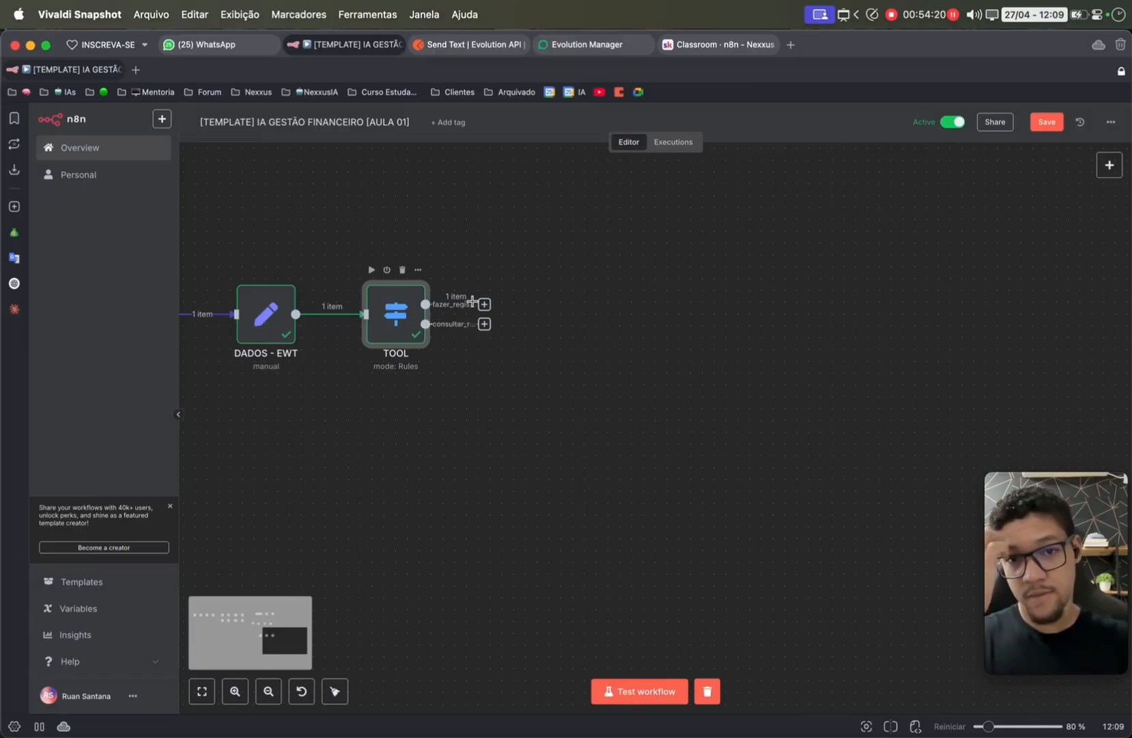
click(564, 236)
key(Tab)
text(SUP)
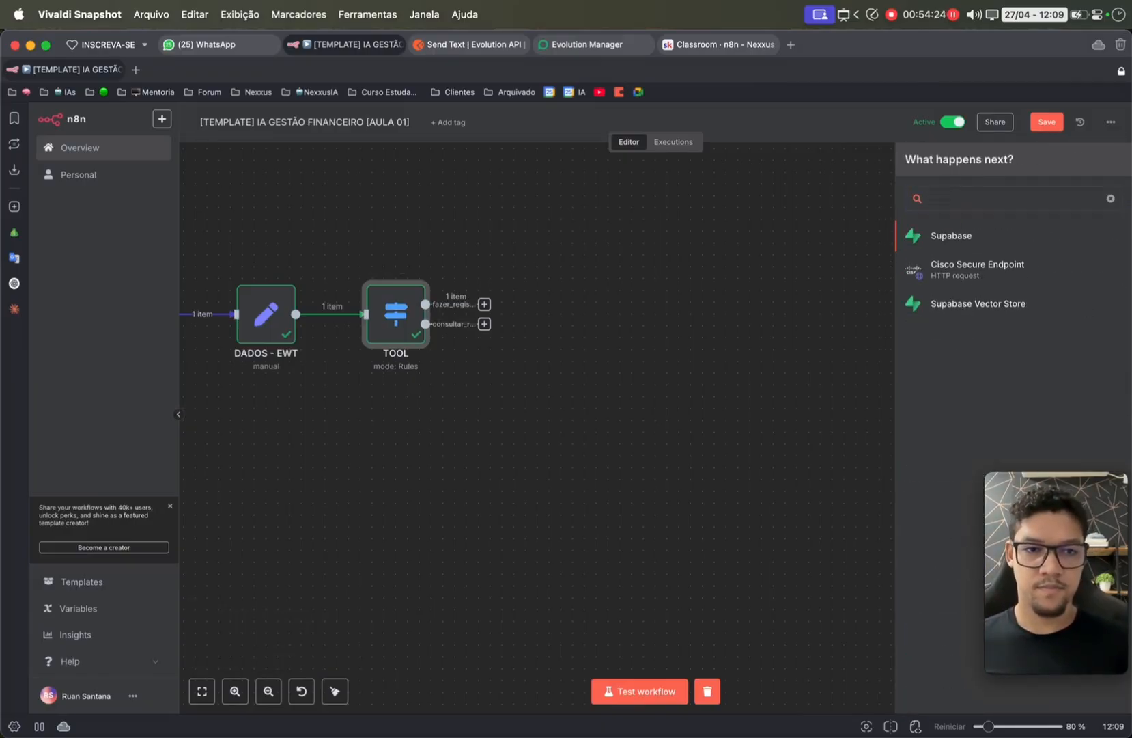
key(Return)
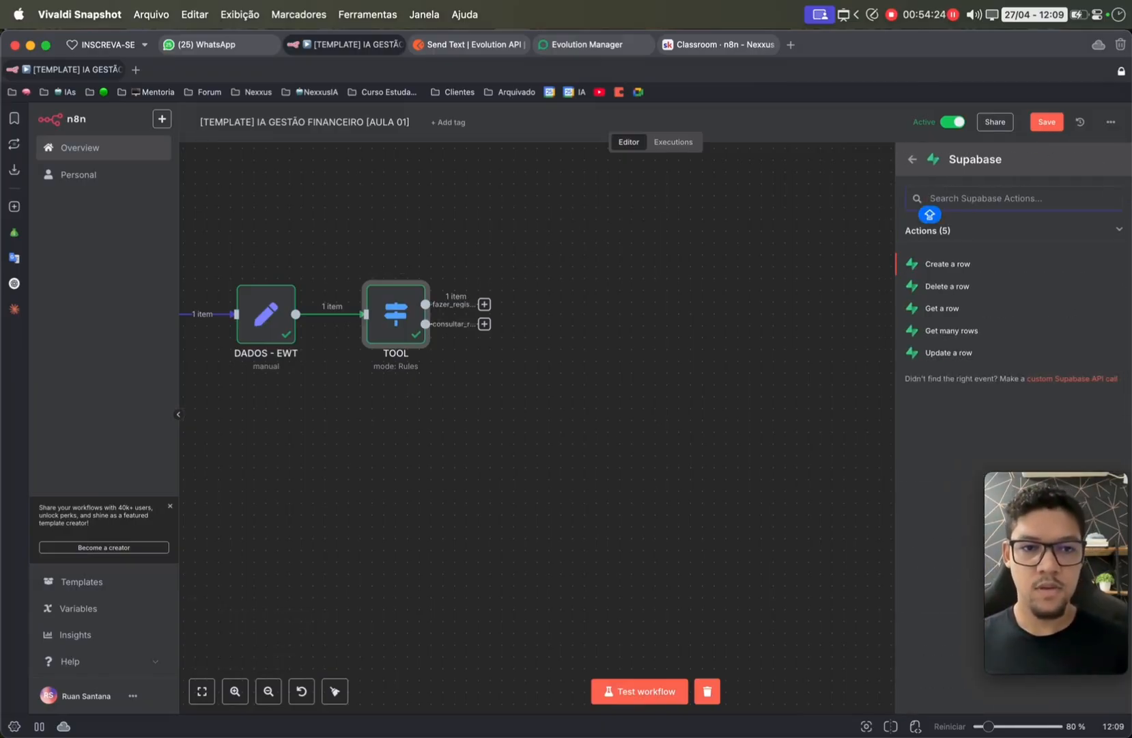
click(941, 286)
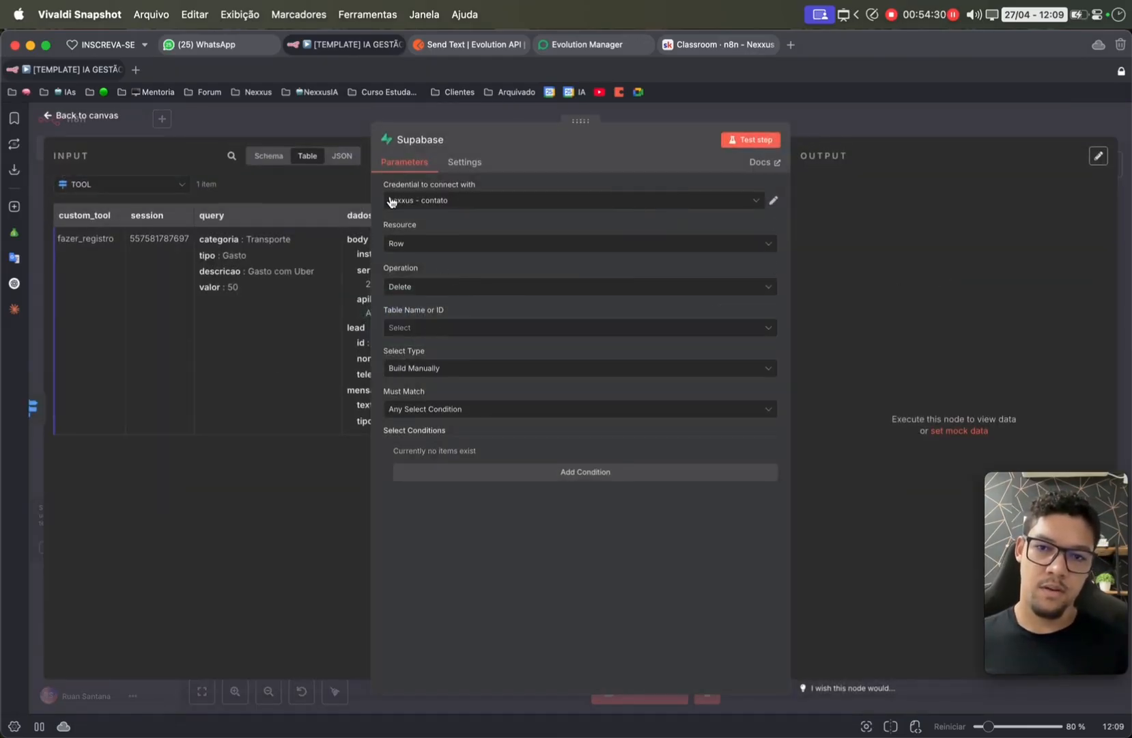
- Set the Supabase node's operation to Create on table financeiro_registros, with data to send as Define Below for Each Column
click(384, 241)
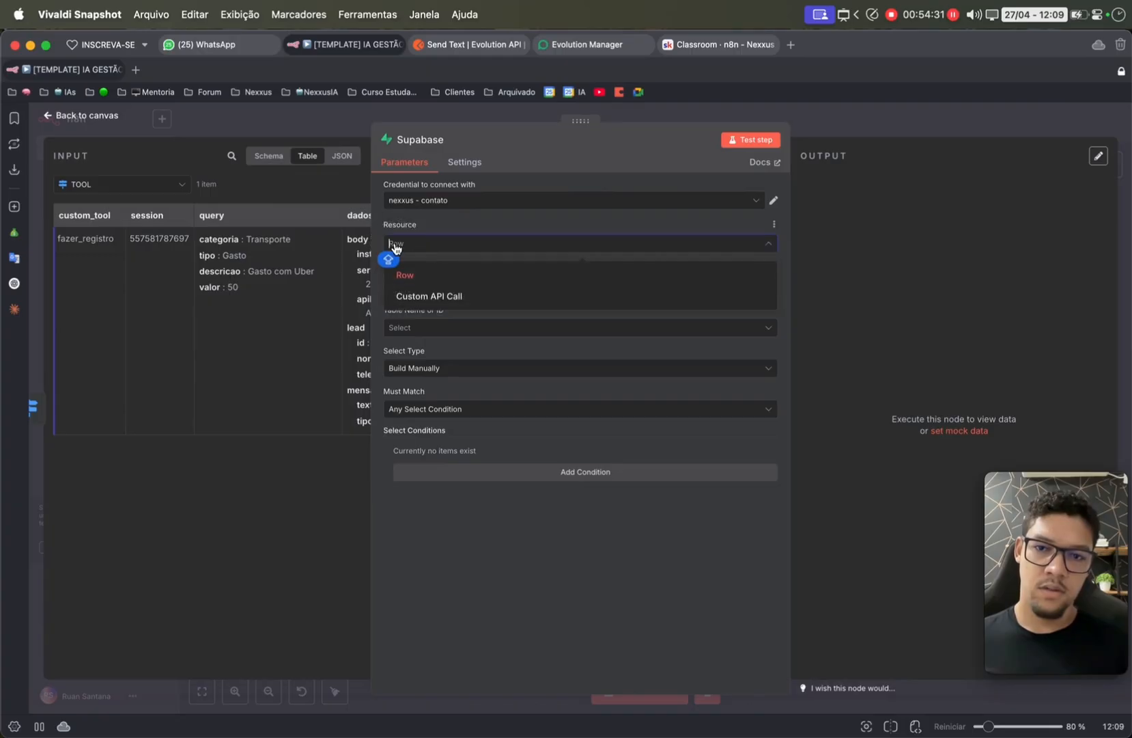
click(482, 227)
click(435, 290)
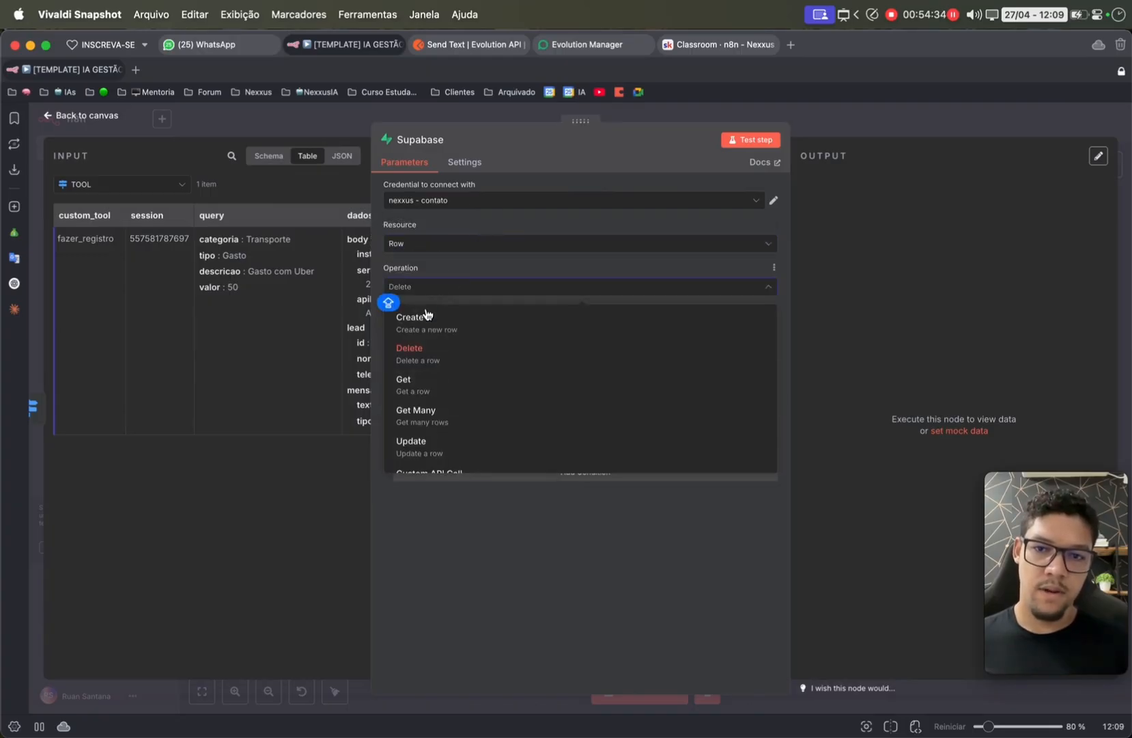
click(438, 329)
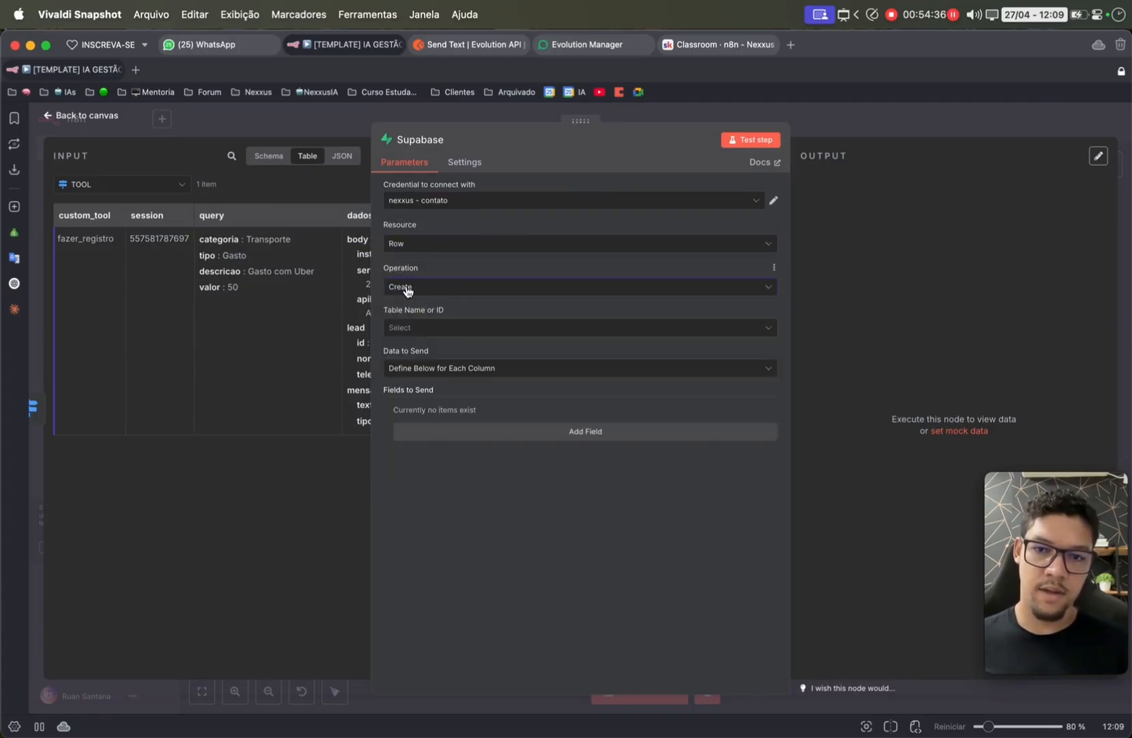
click(421, 332)
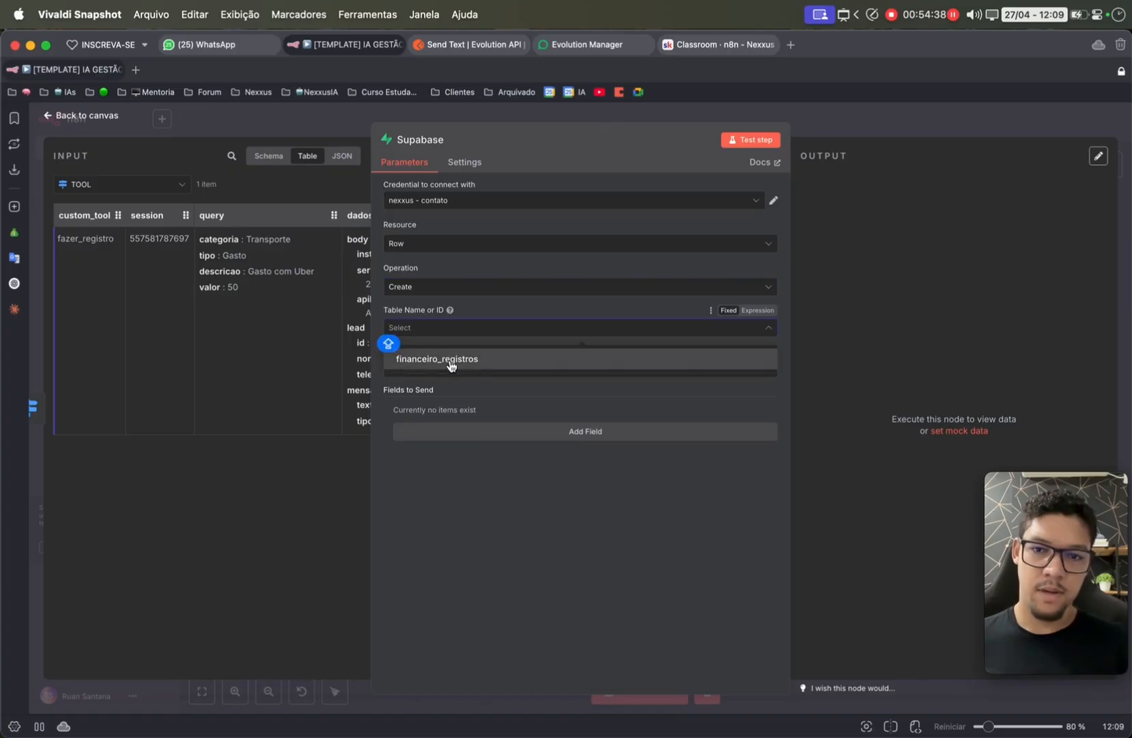
click(418, 365)
click(461, 368)
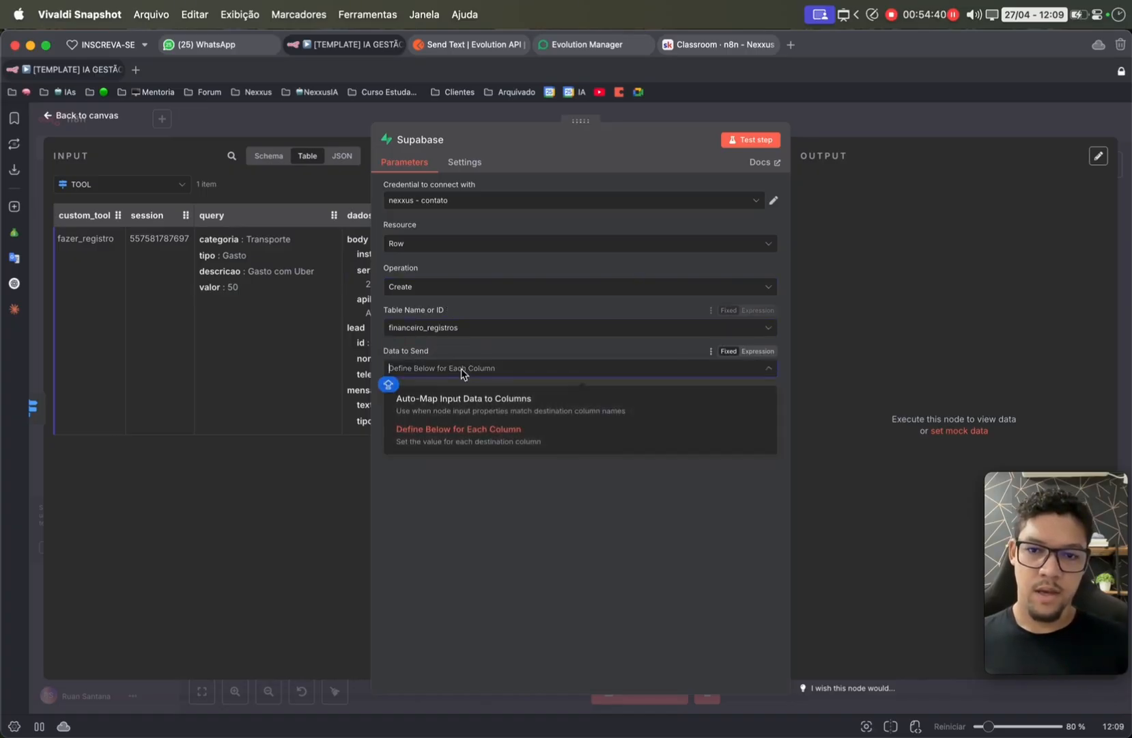
click(455, 426)
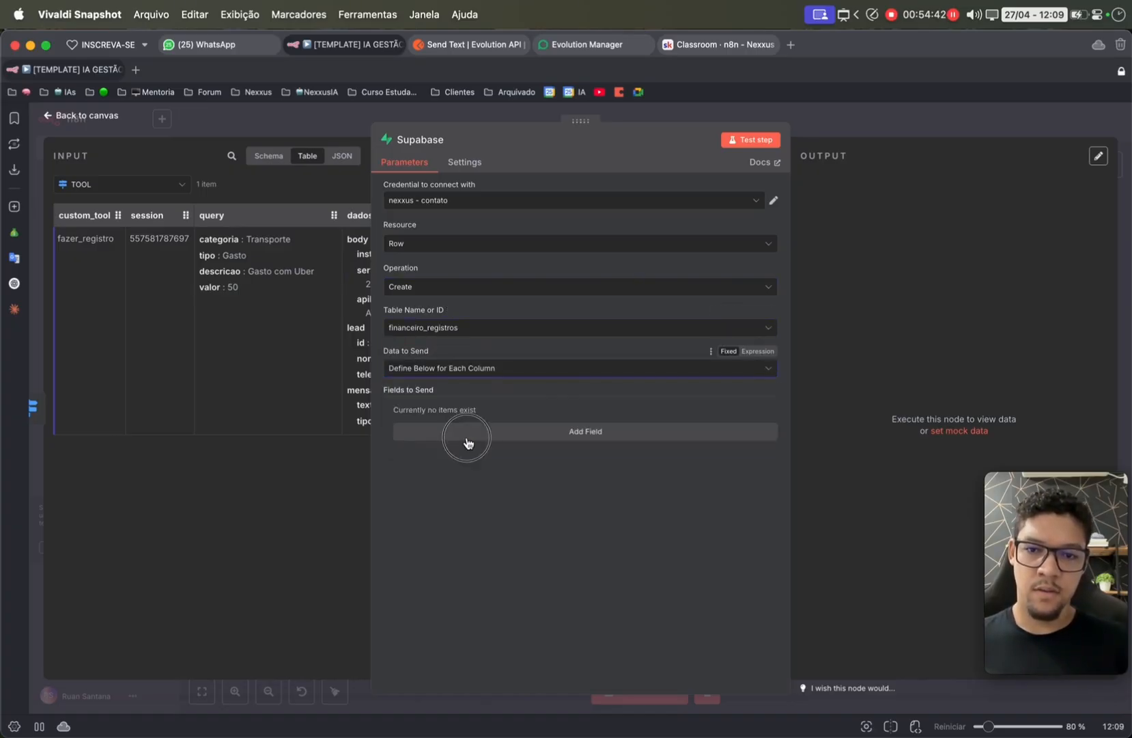
- Add a first field to send in the Supabase node and assign it to the data_hora column
click(468, 438)
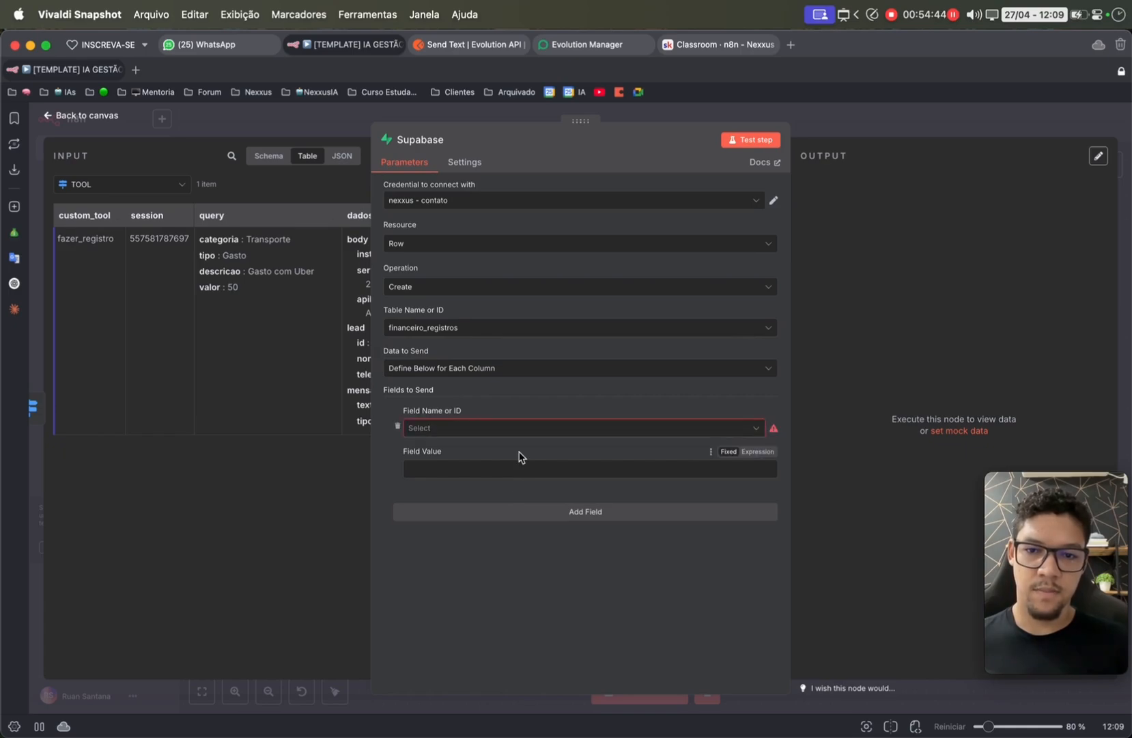
click(451, 428)
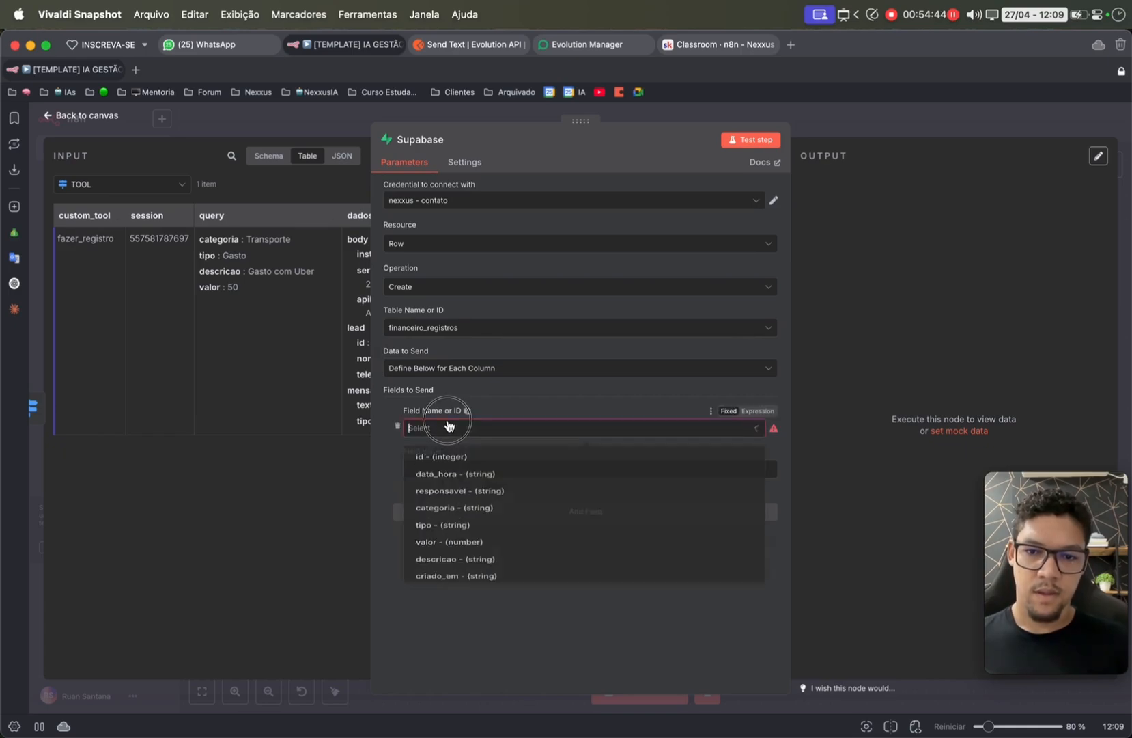
click(475, 481)
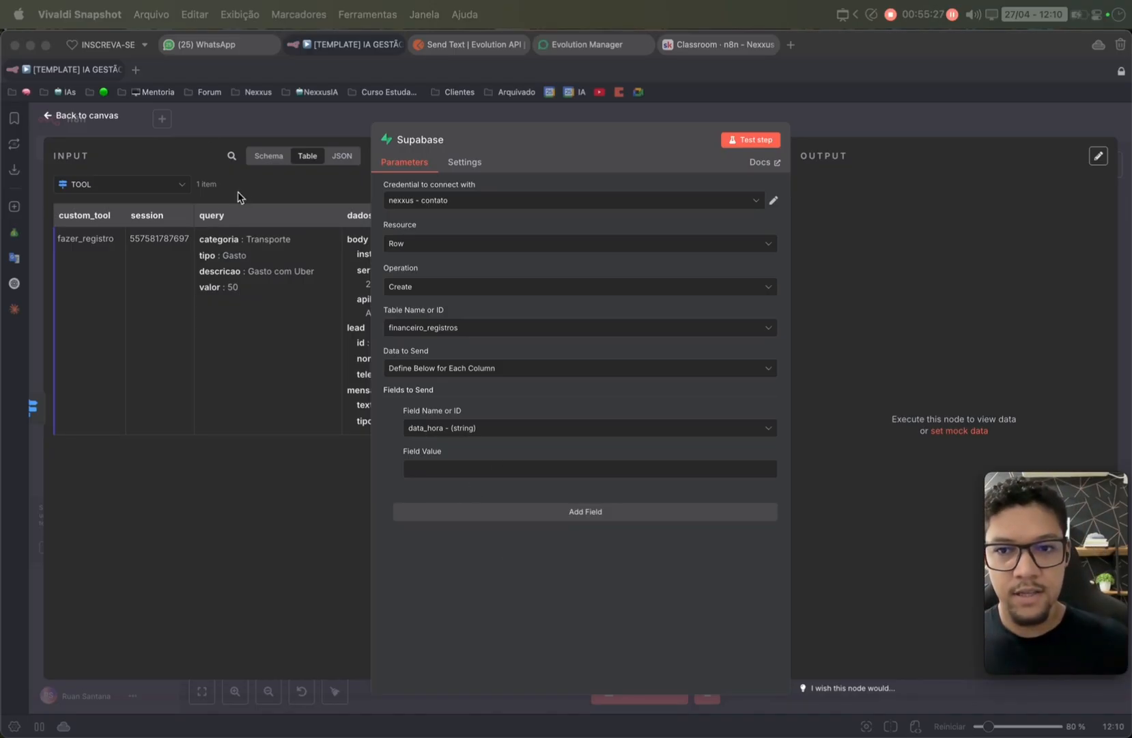
click(462, 427)
click(460, 523)
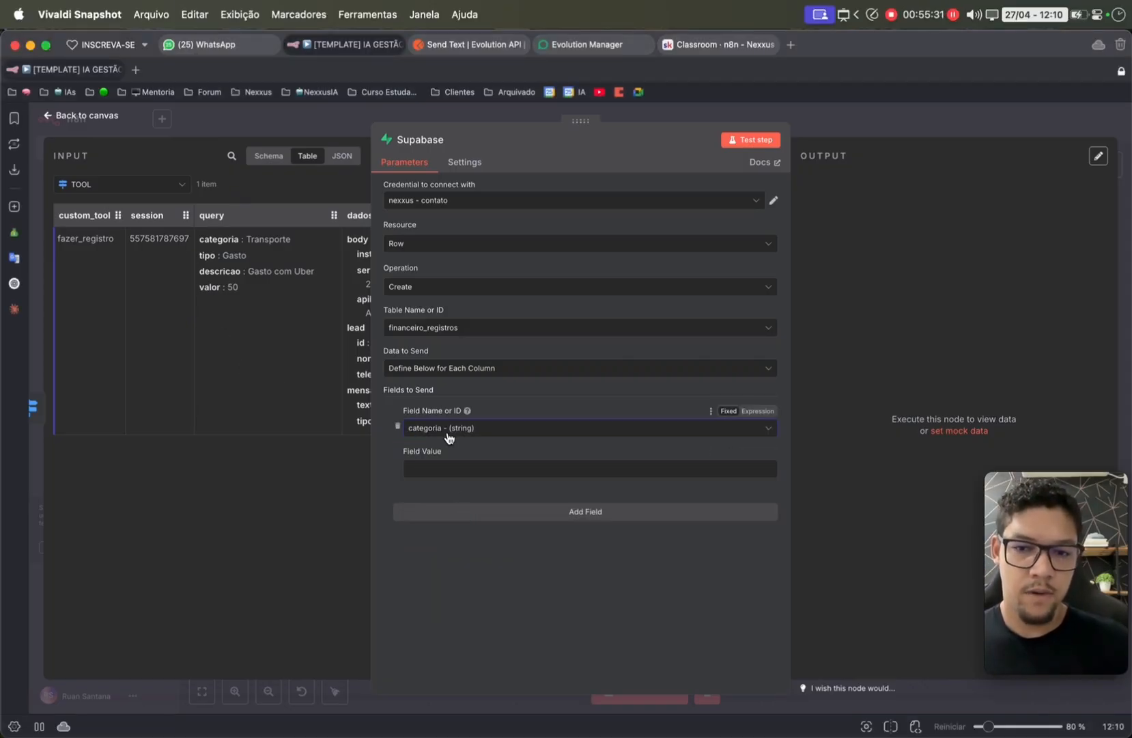
click(449, 435)
click(443, 485)
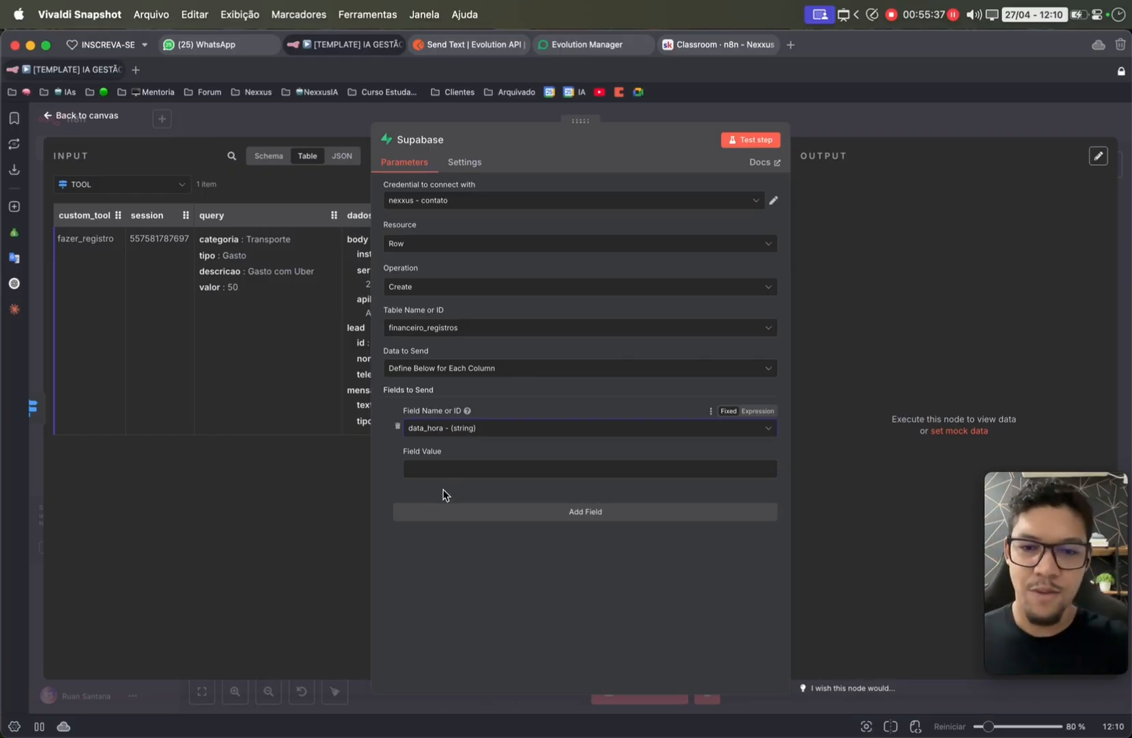
- Add two more fields to send in the Supabase node, for the responsavel and categoria columns
click(449, 512)
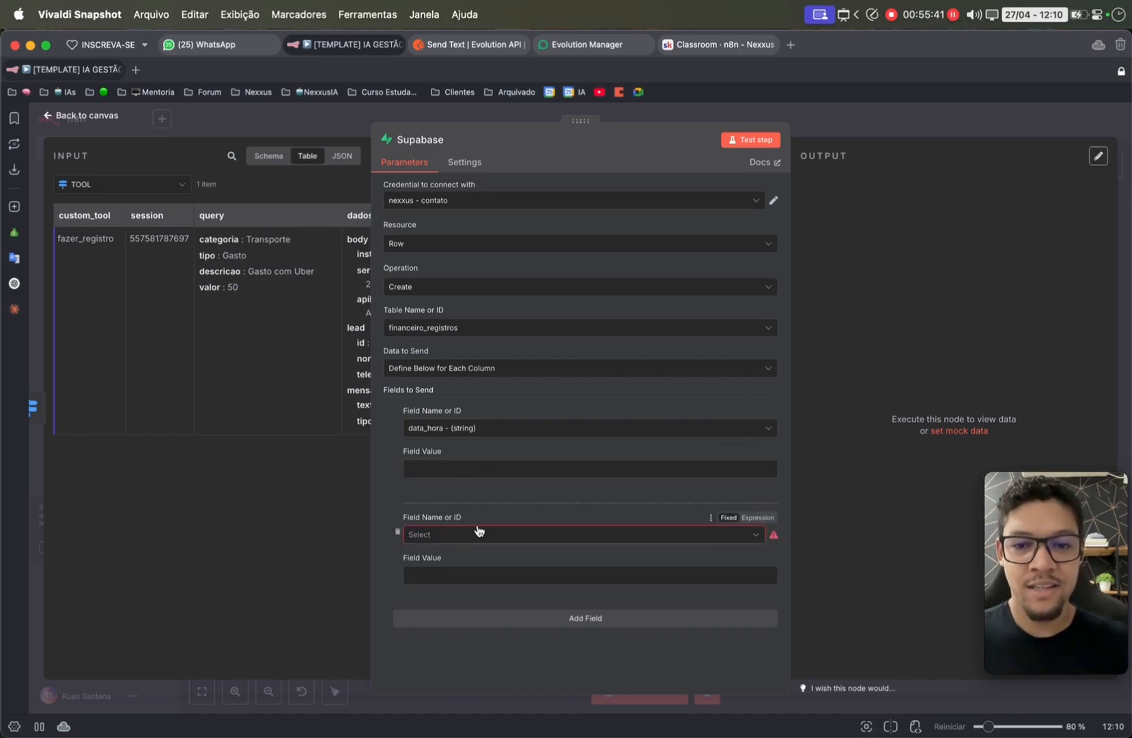
click(476, 535)
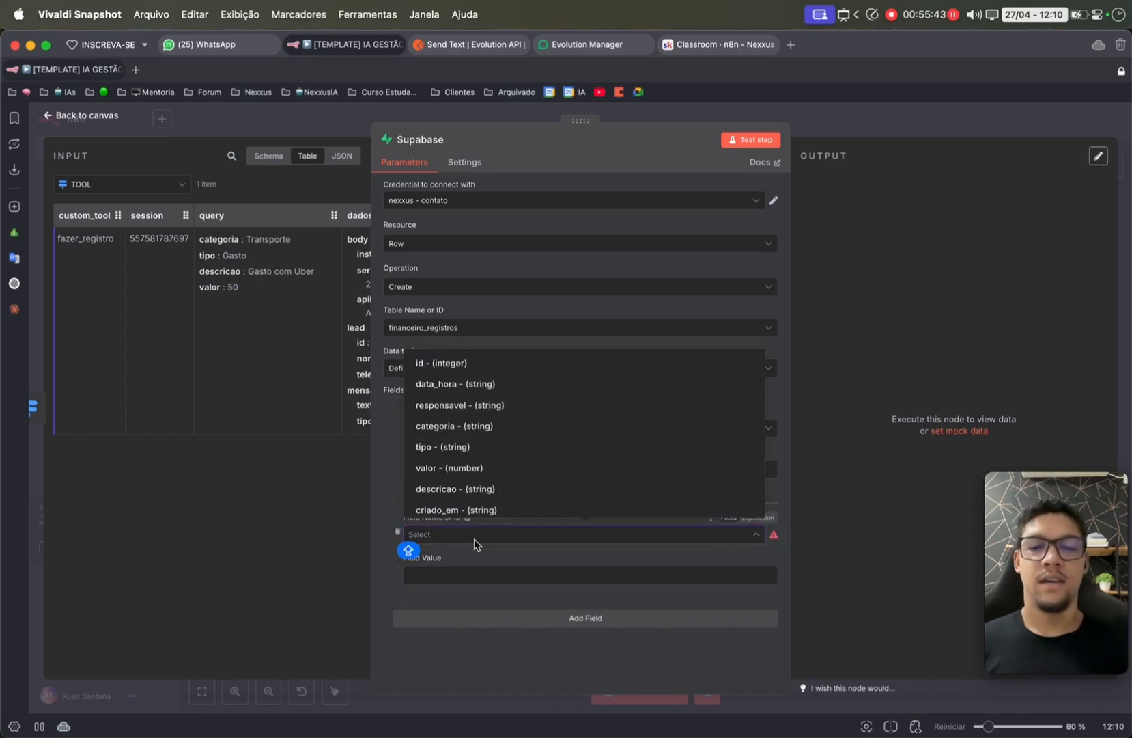
click(489, 404)
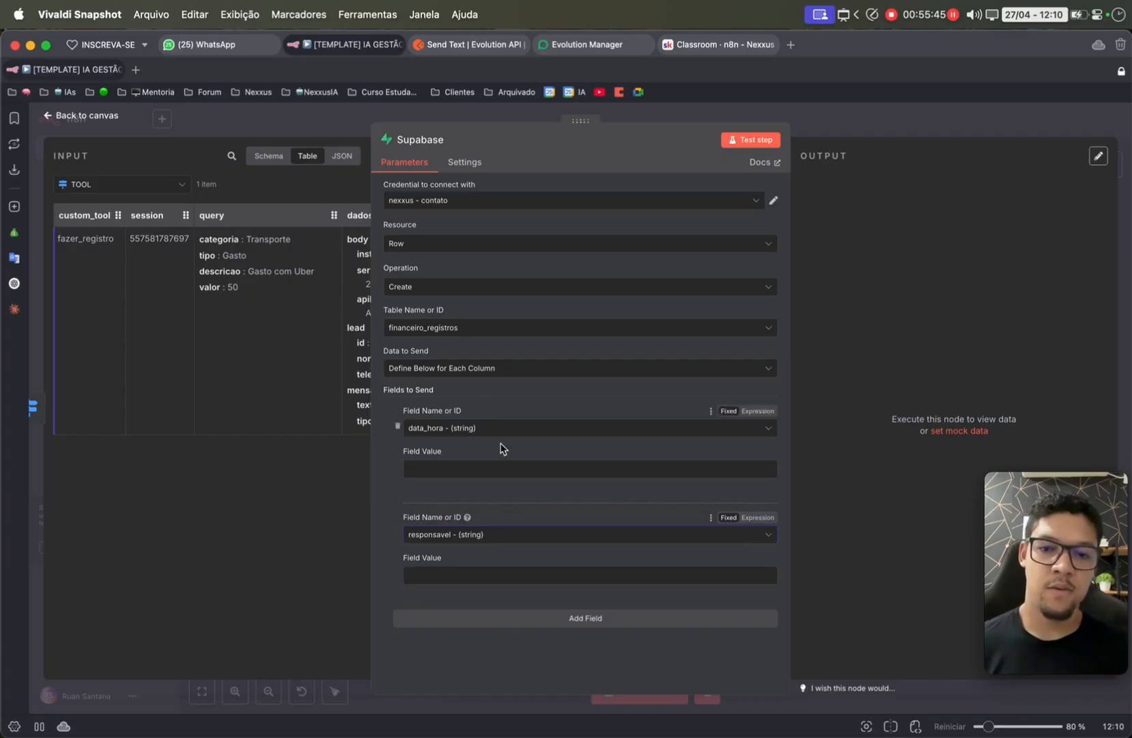
click(498, 619)
scroll(478, 649, down, 2)
click(461, 578)
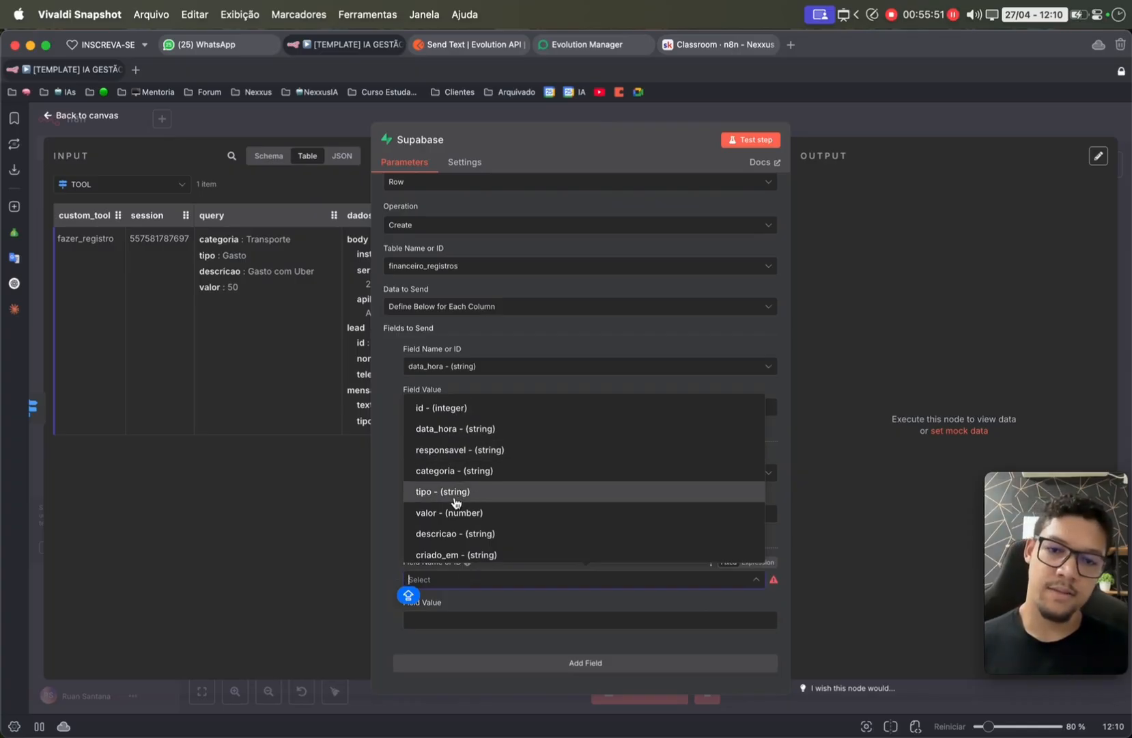
click(455, 471)
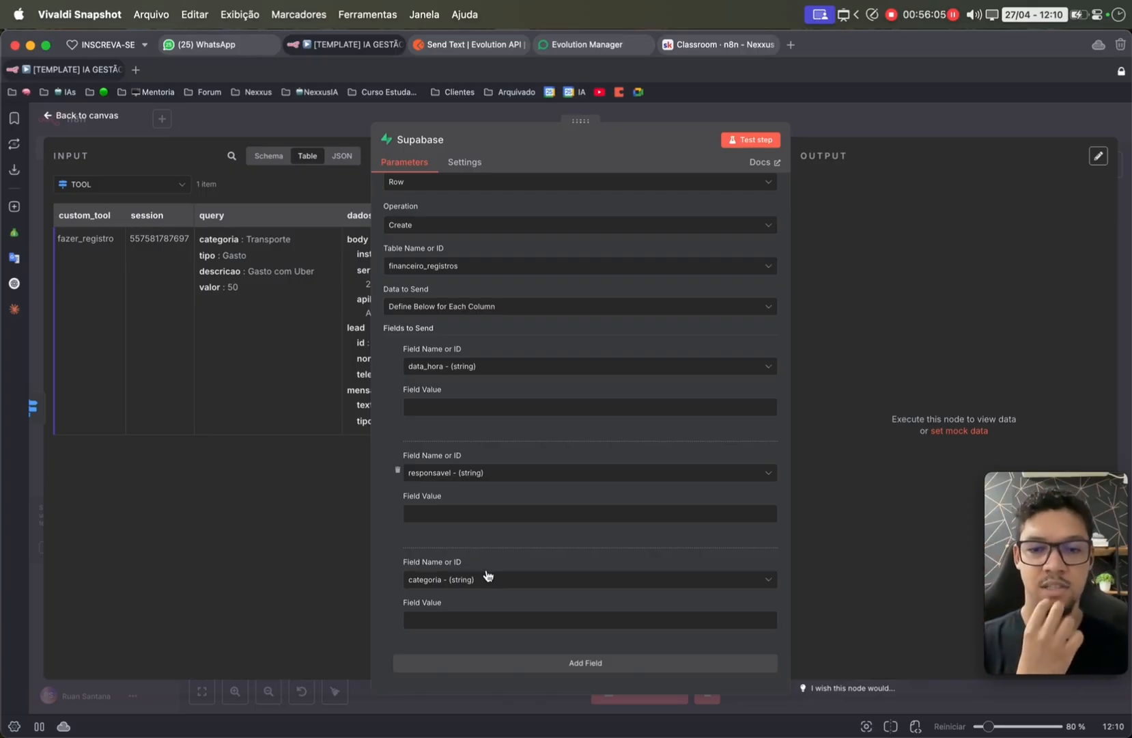
- Add fields to send for the tipo and valor columns in the Supabase node
click(531, 662)
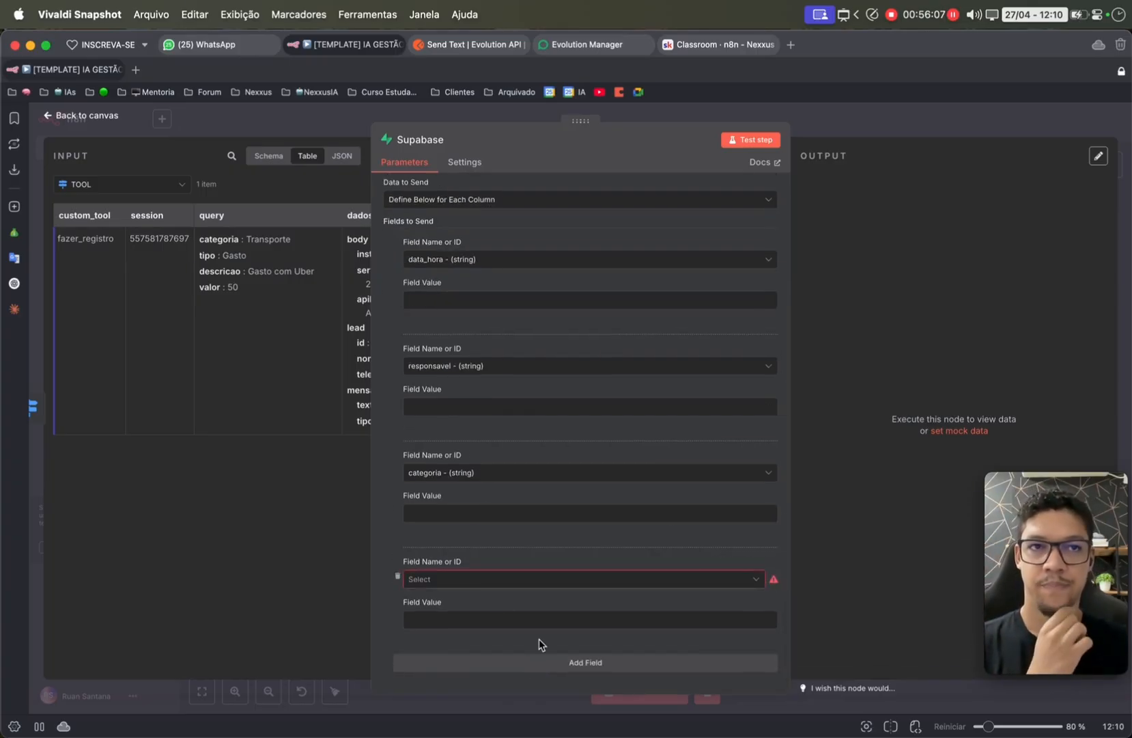
click(464, 580)
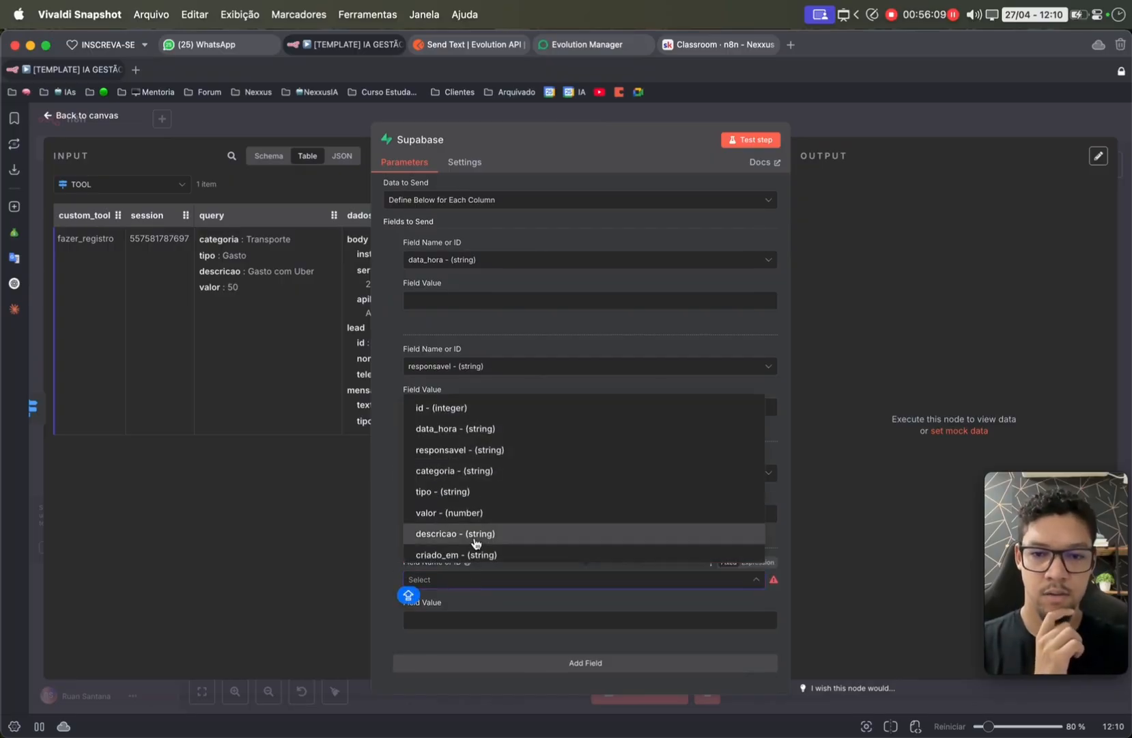
click(488, 494)
click(532, 662)
click(445, 579)
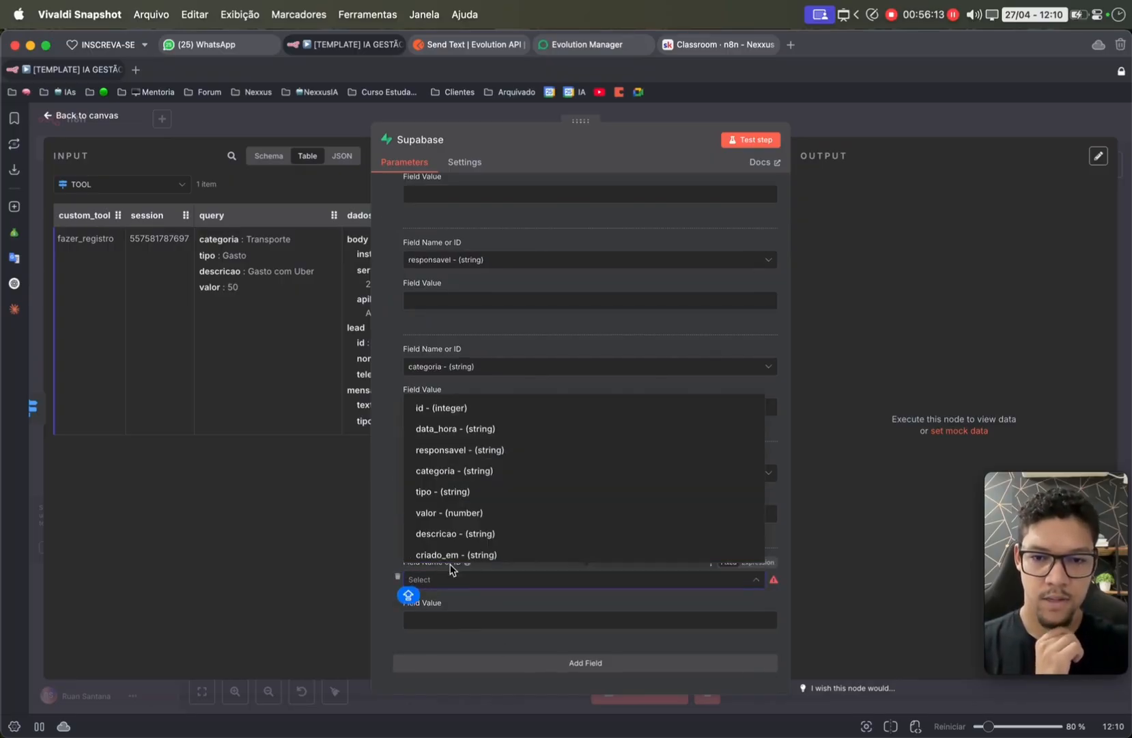
click(471, 513)
- Add a sixth field to send in the Supabase node, assigned to the descricao column
click(533, 662)
click(445, 580)
click(472, 533)
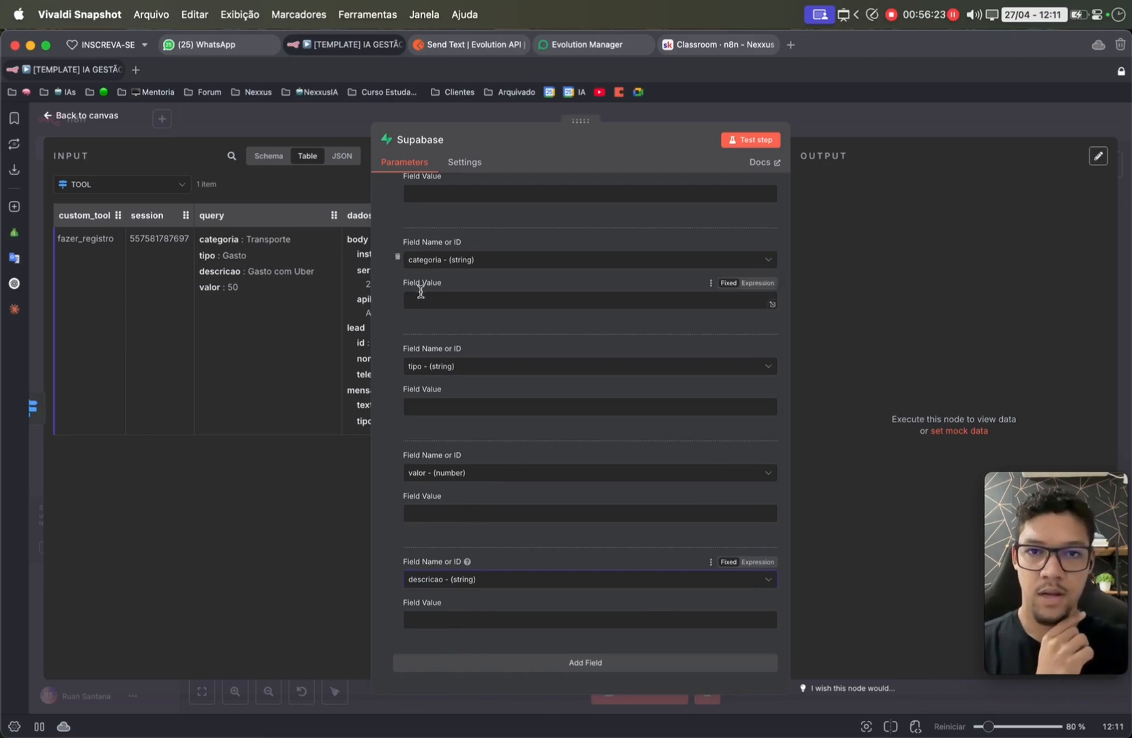
mouse_move(4, 471)
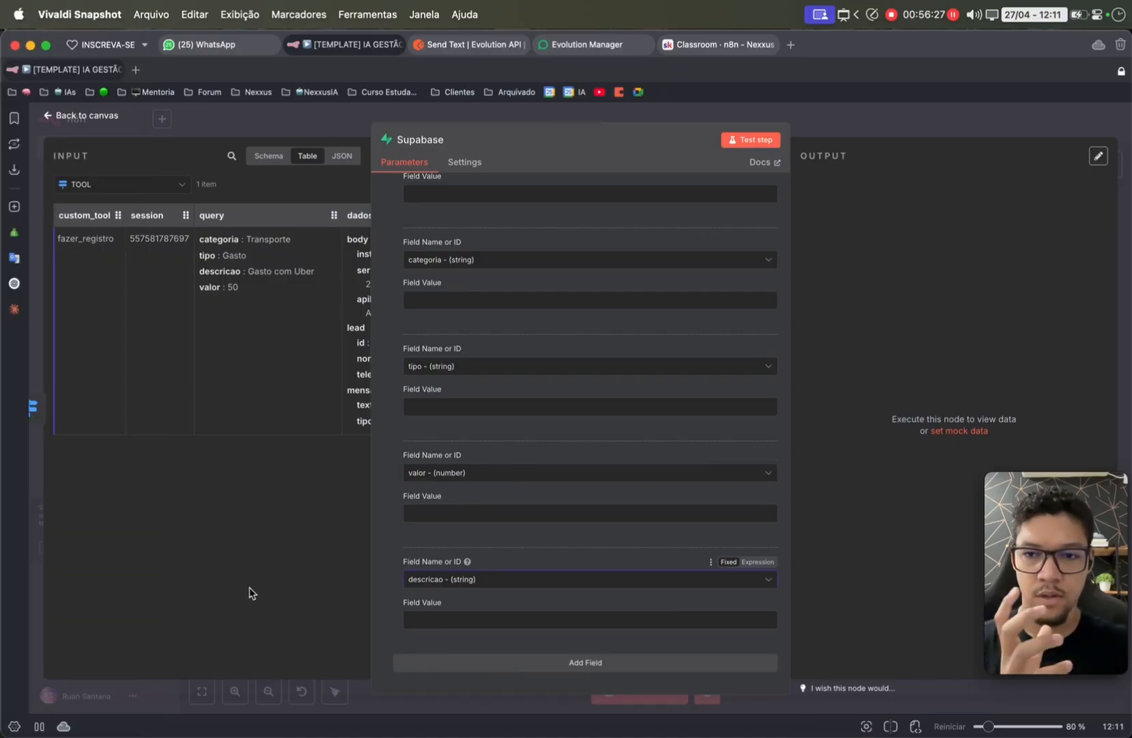
- Switch to Supabase, examine the criado_em column definition in the financeiro_registros table script, and return to the n8n Supabase node
click(65, 560)
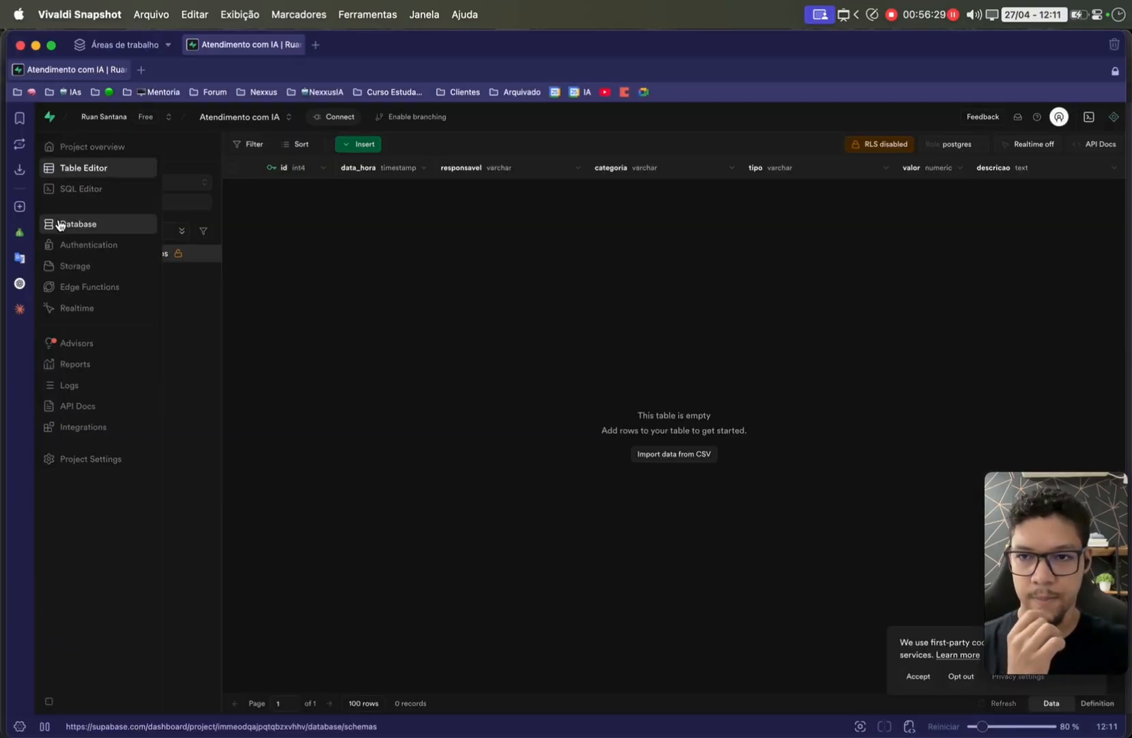
click(76, 186)
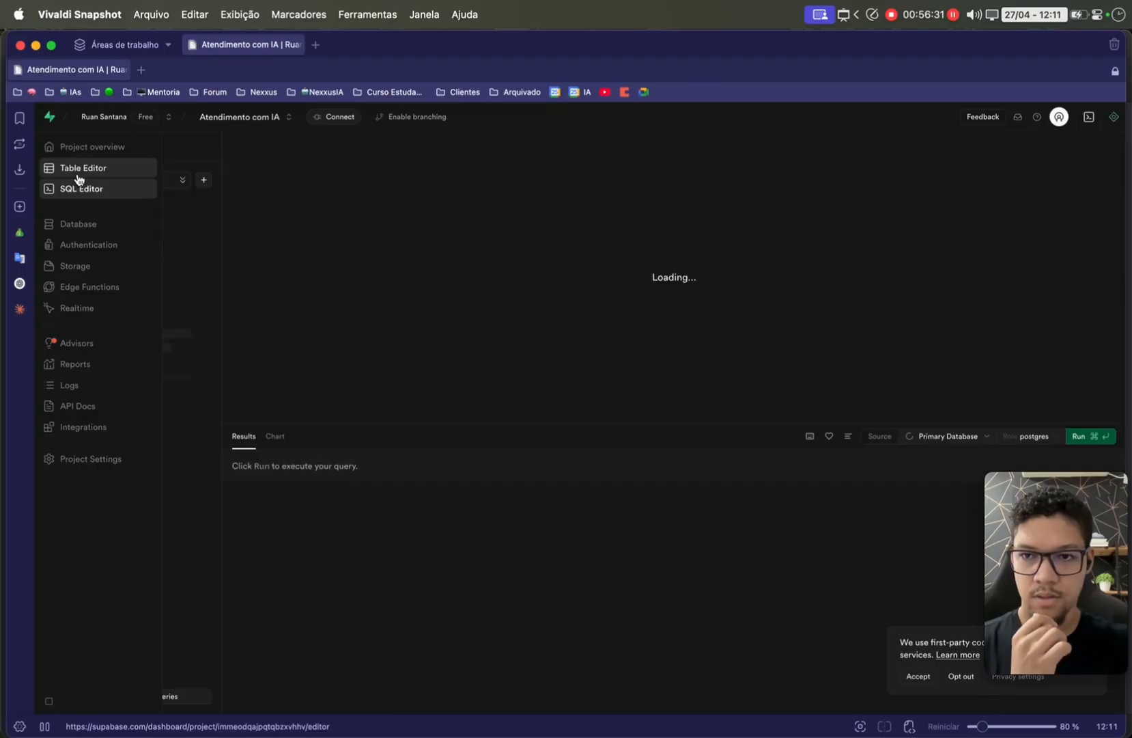
click(288, 264)
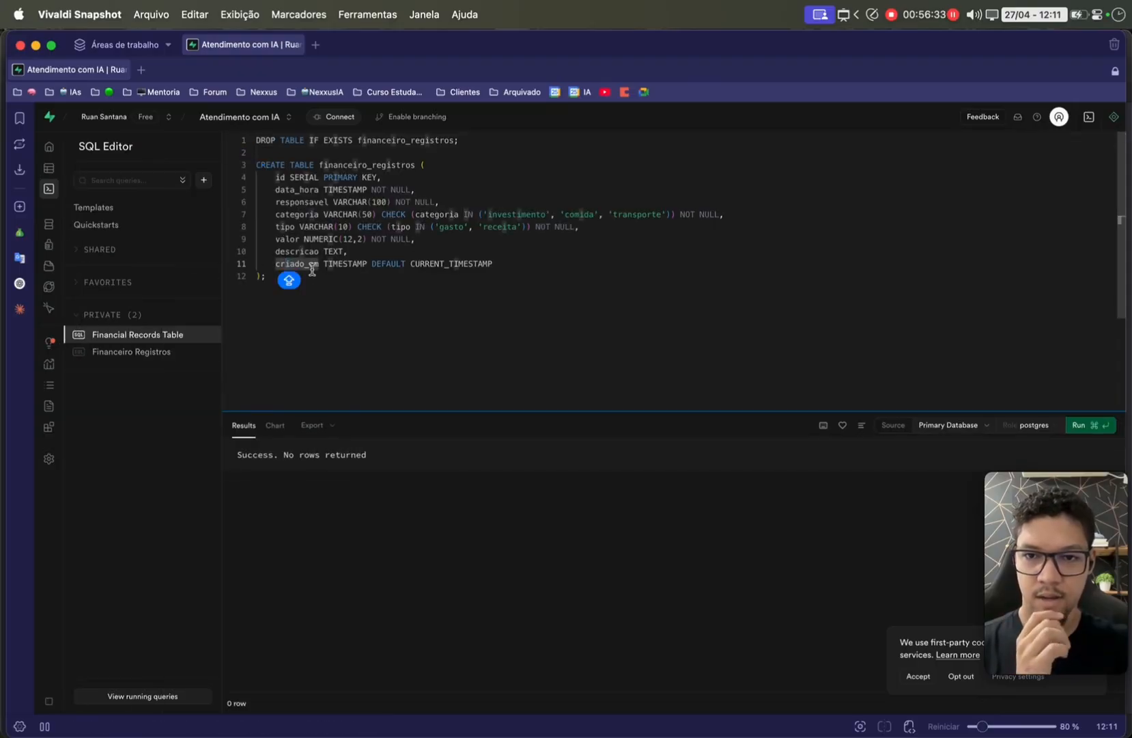
click(347, 265)
click(384, 265)
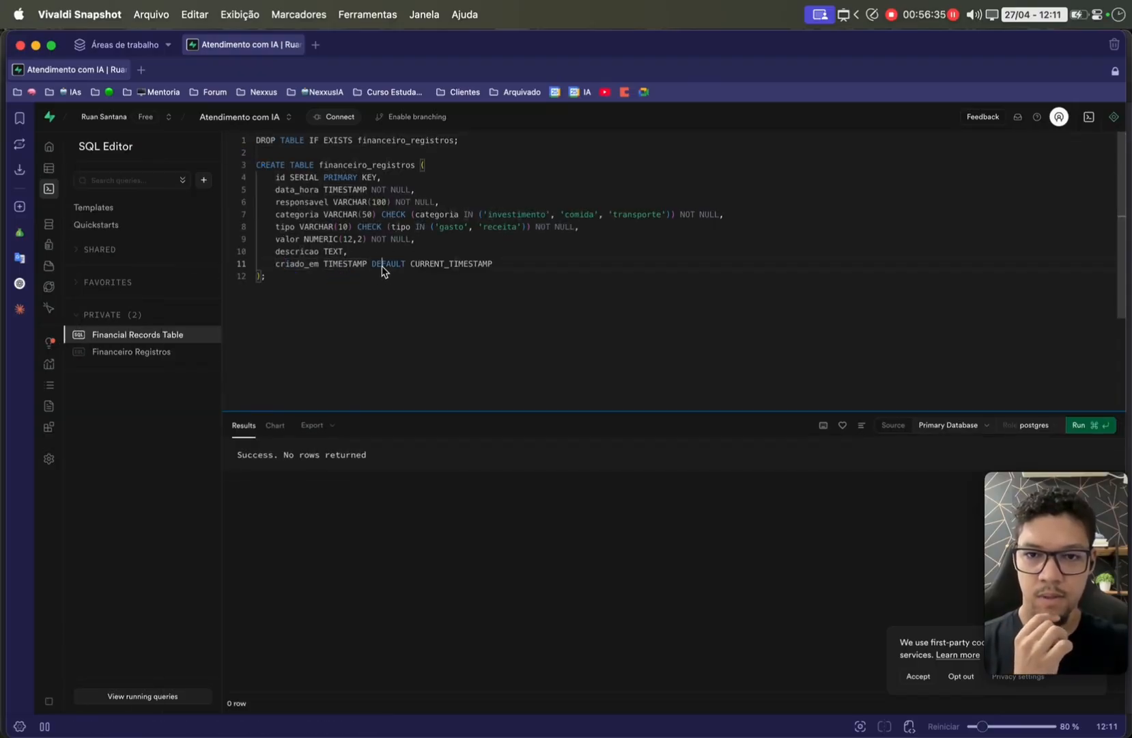
drag(412, 265, 542, 272)
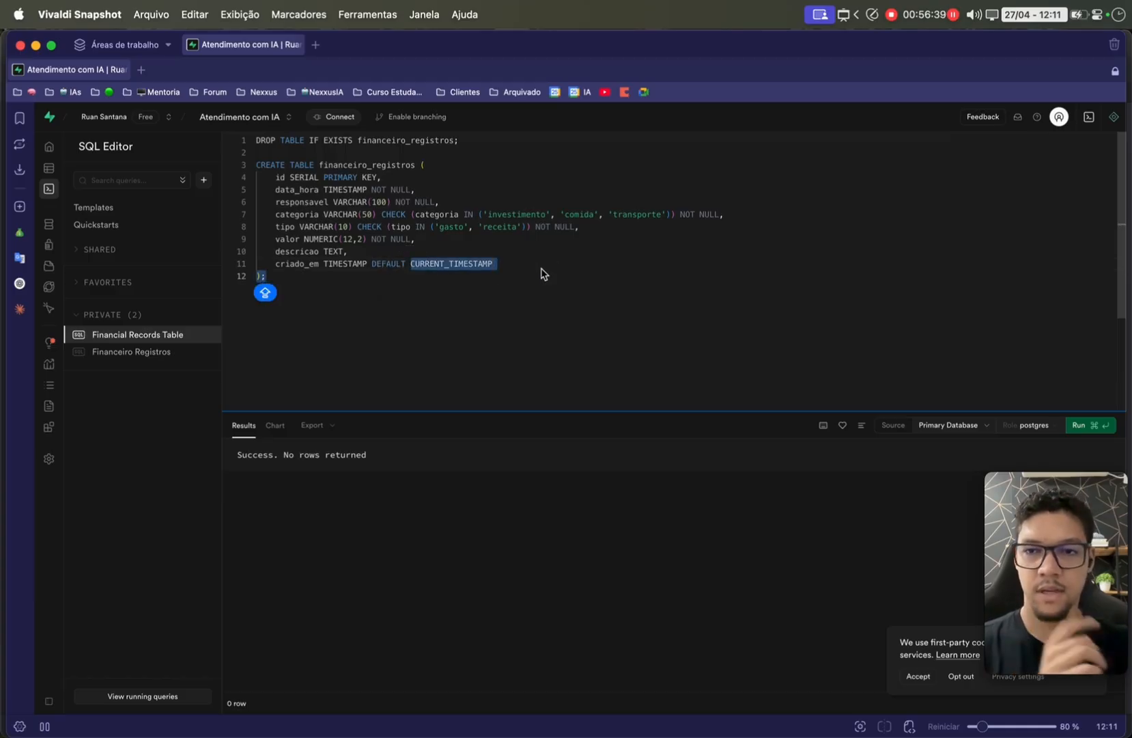
mouse_move(3, 273)
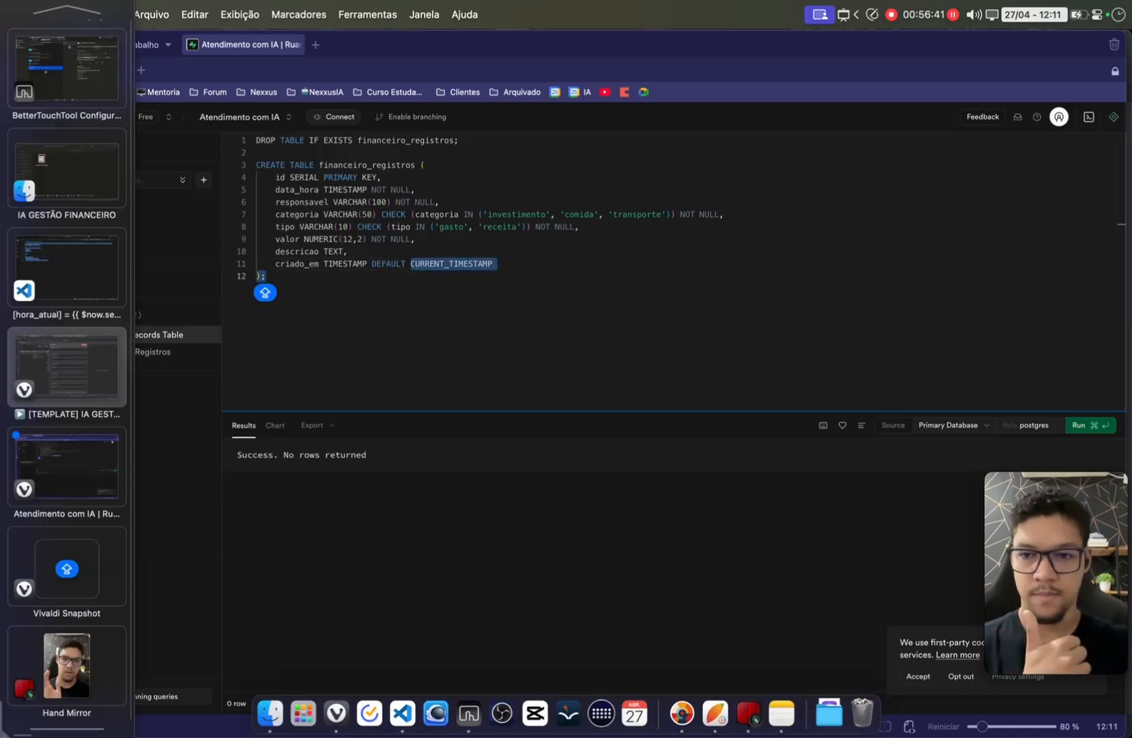
click(84, 384)
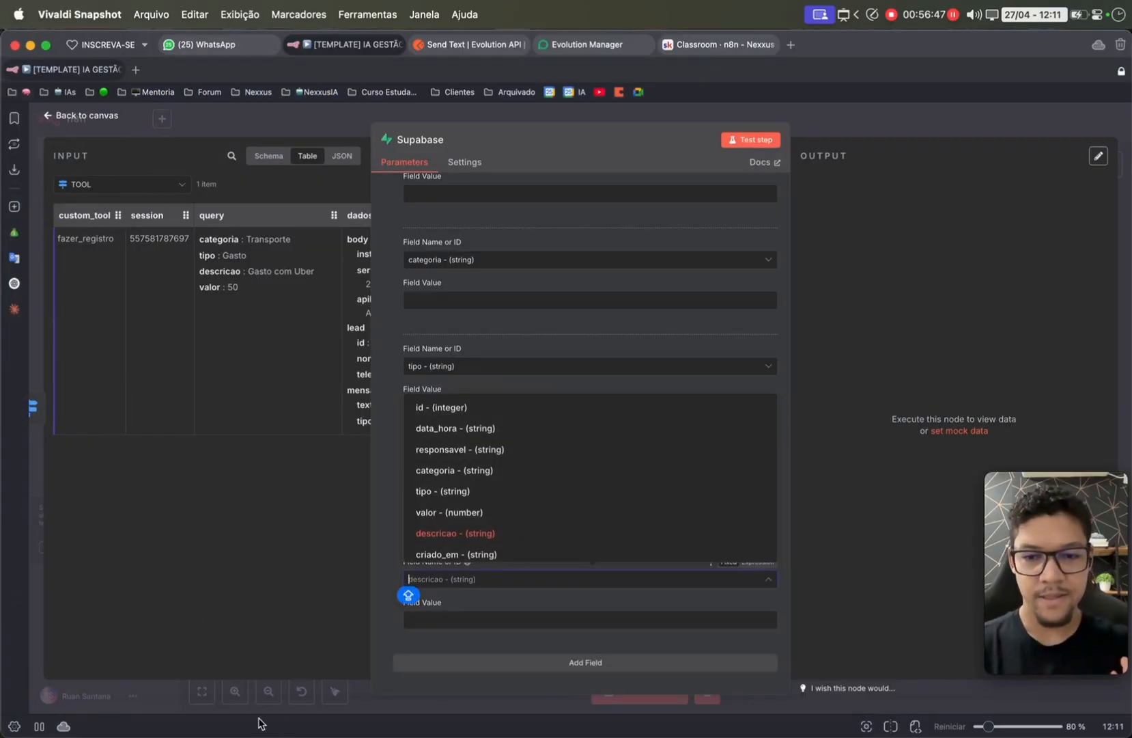
click(253, 657)
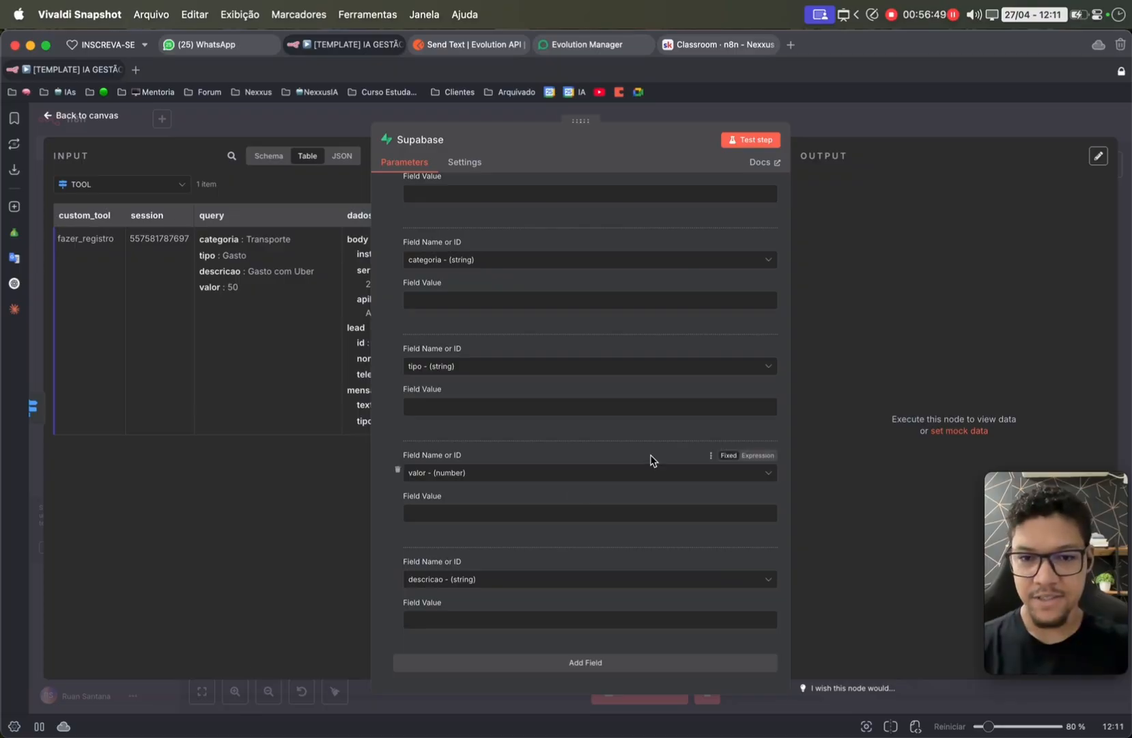
- Map the responsavel field value to the lead's telefone from the input's dados_atendimento data
scroll(650, 460, up, 10)
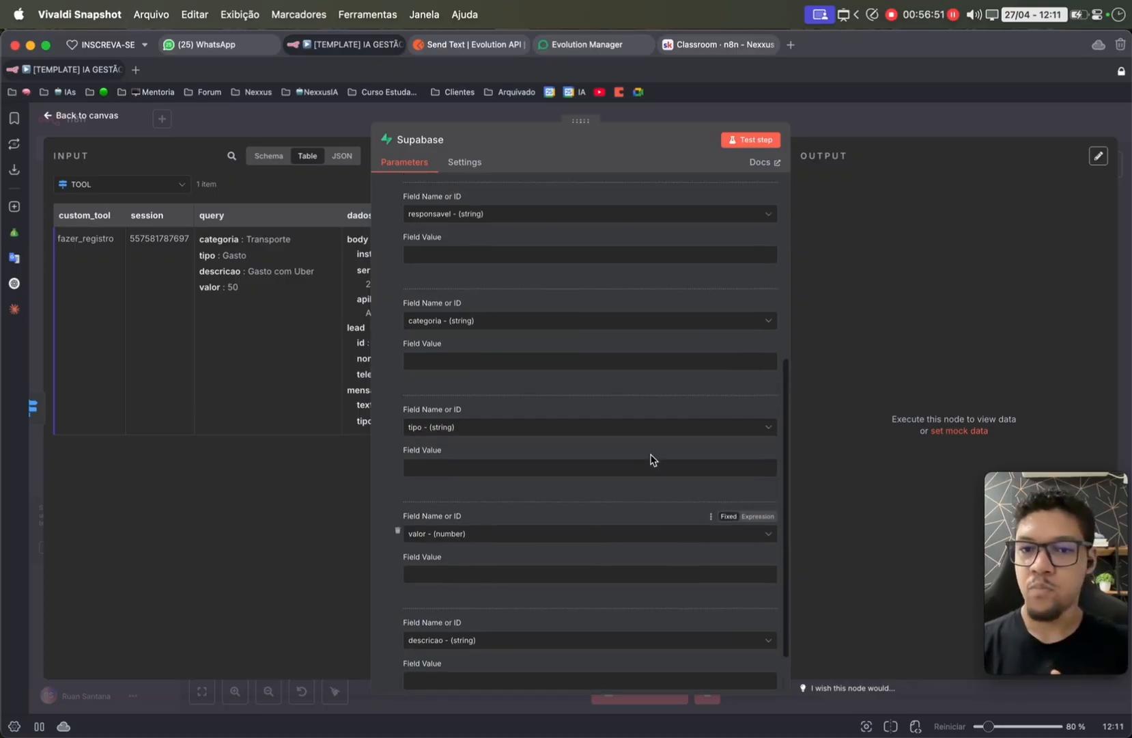
scroll(651, 460, down, 10)
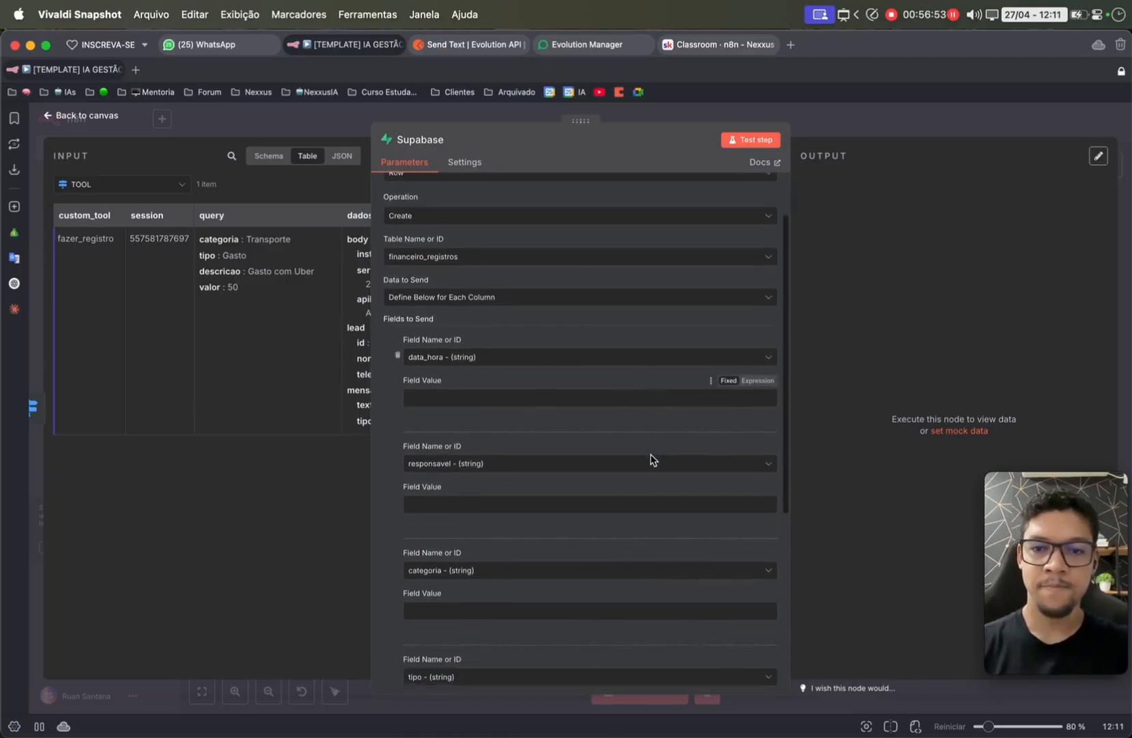
scroll(650, 459, up, 10)
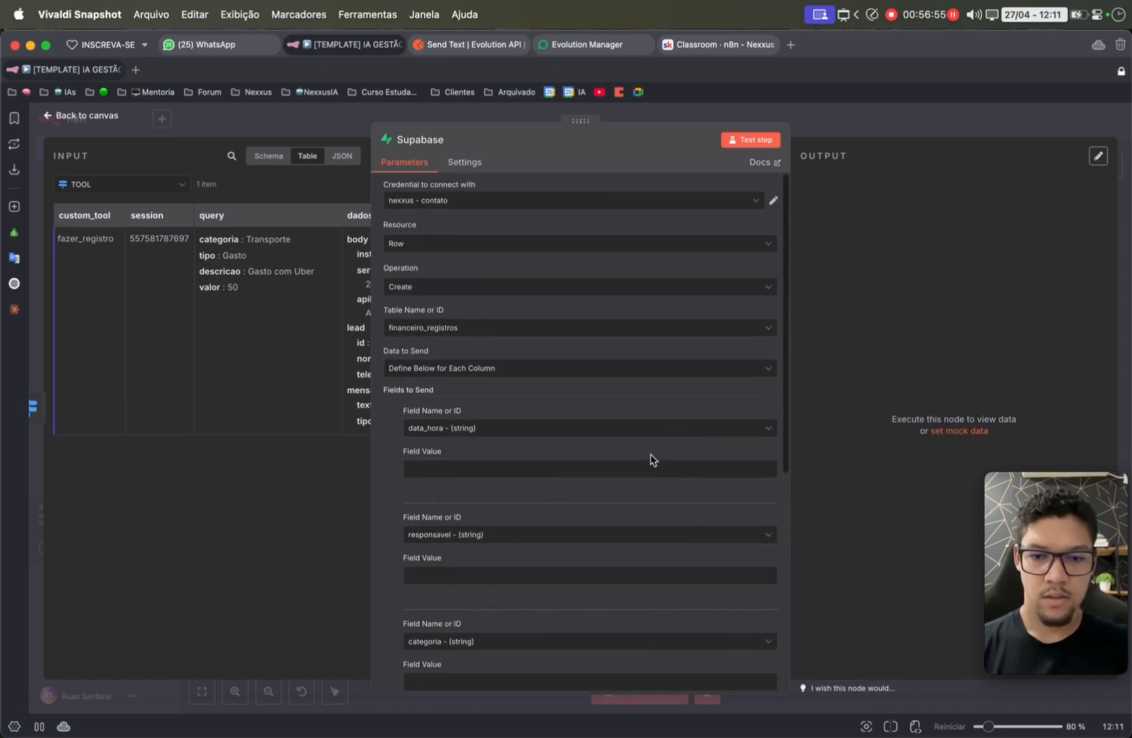
scroll(651, 459, down, 1)
scroll(651, 460, down, 1)
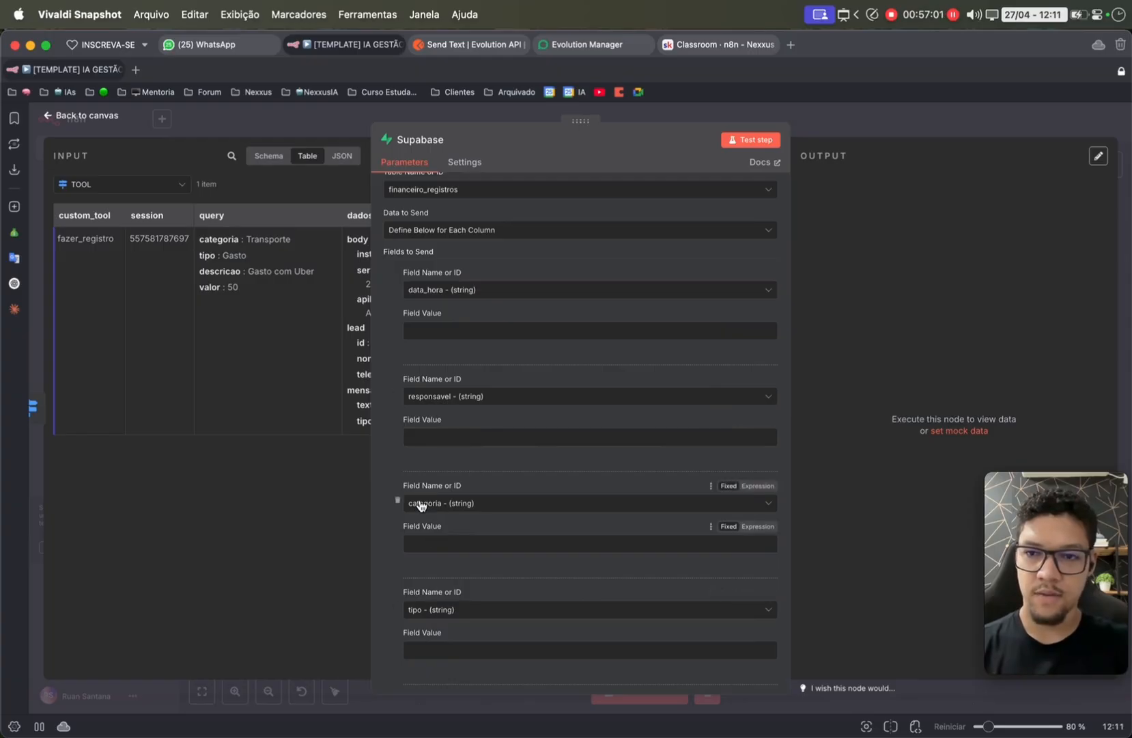
scroll(317, 340, right, 2)
scroll(316, 339, right, 1)
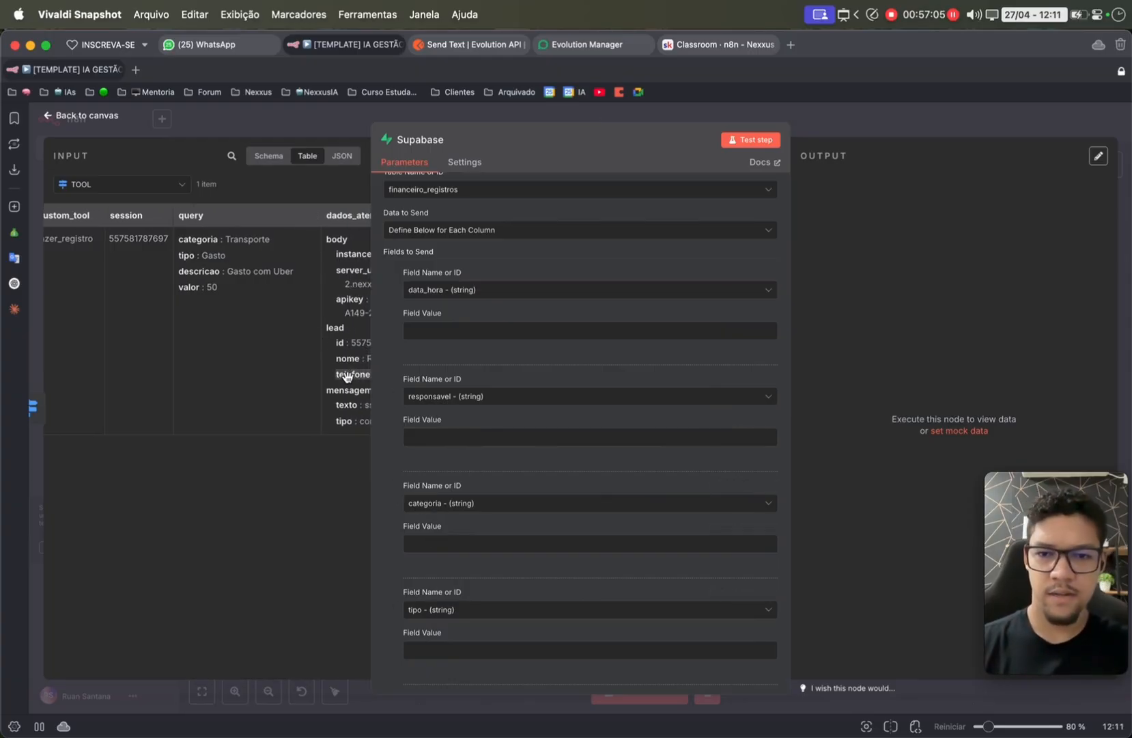
drag(348, 375, 449, 442)
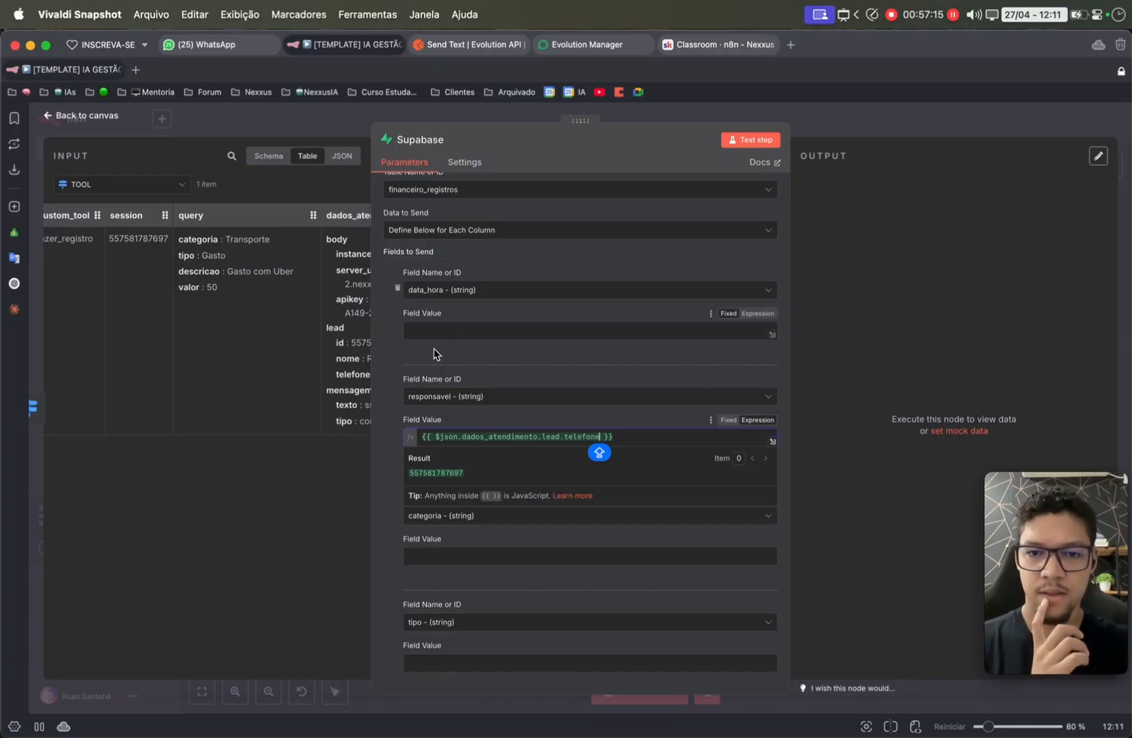
click(376, 601)
- Map the categoria, tipo, valor and descricao field values to the matching items of the input's query data
scroll(376, 601, down, 5)
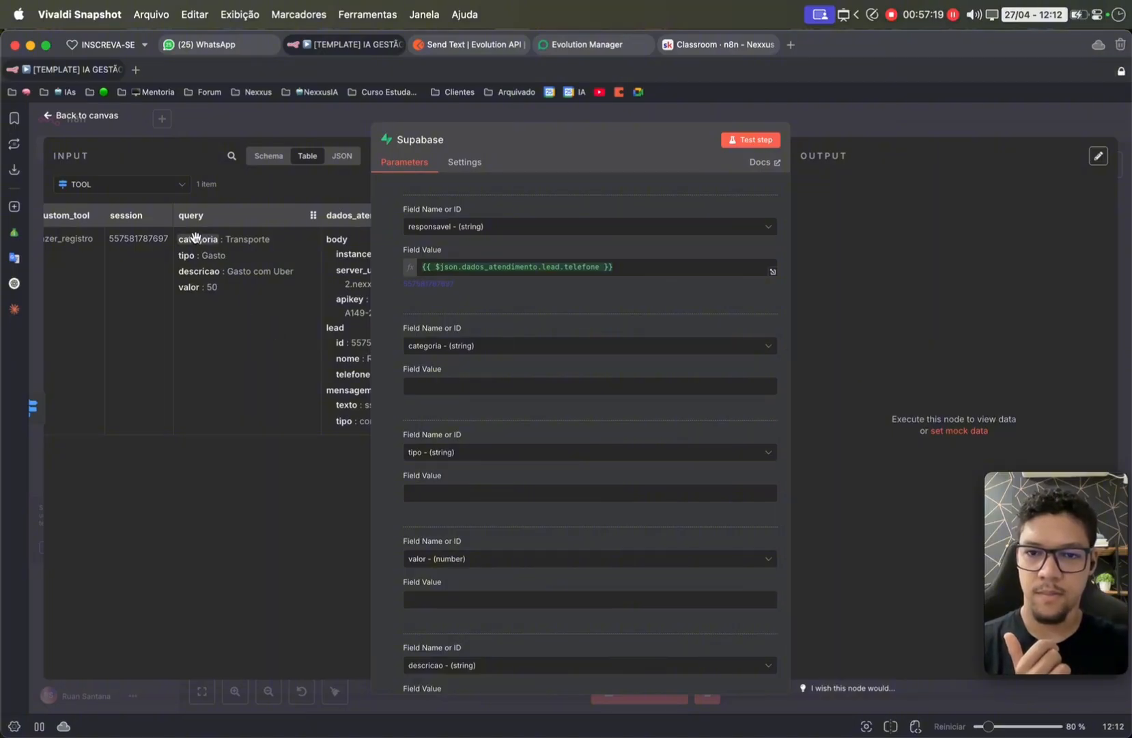
drag(197, 239, 472, 387)
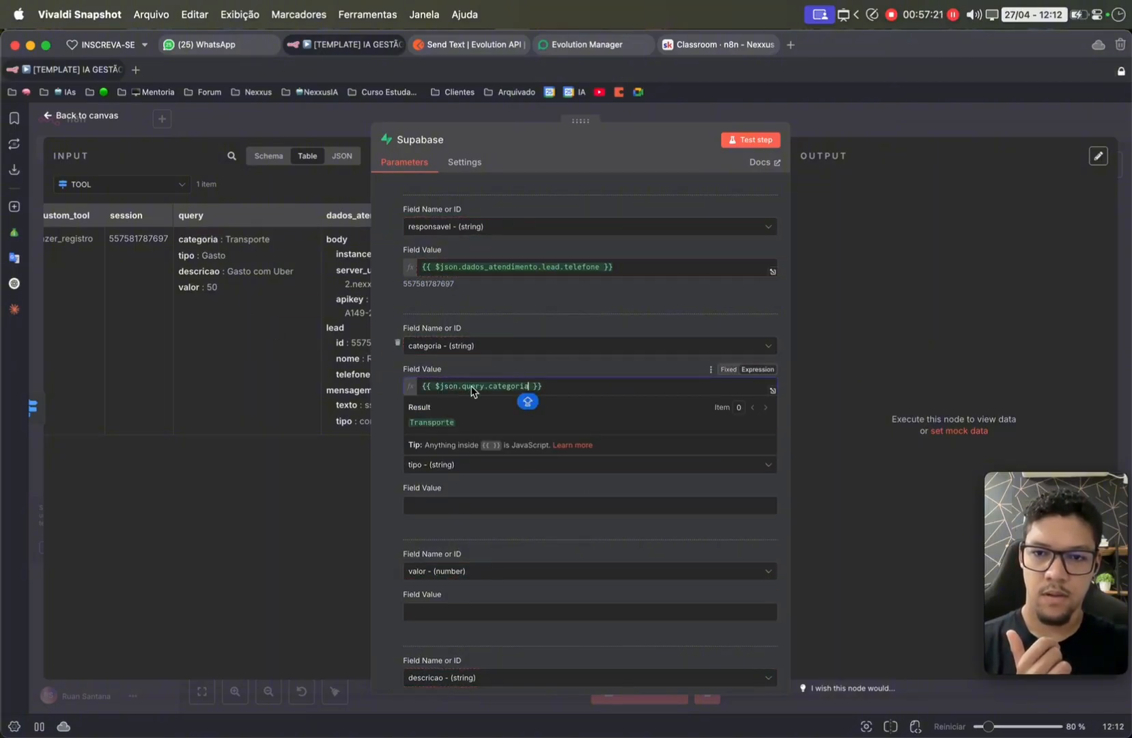
drag(183, 255, 438, 506)
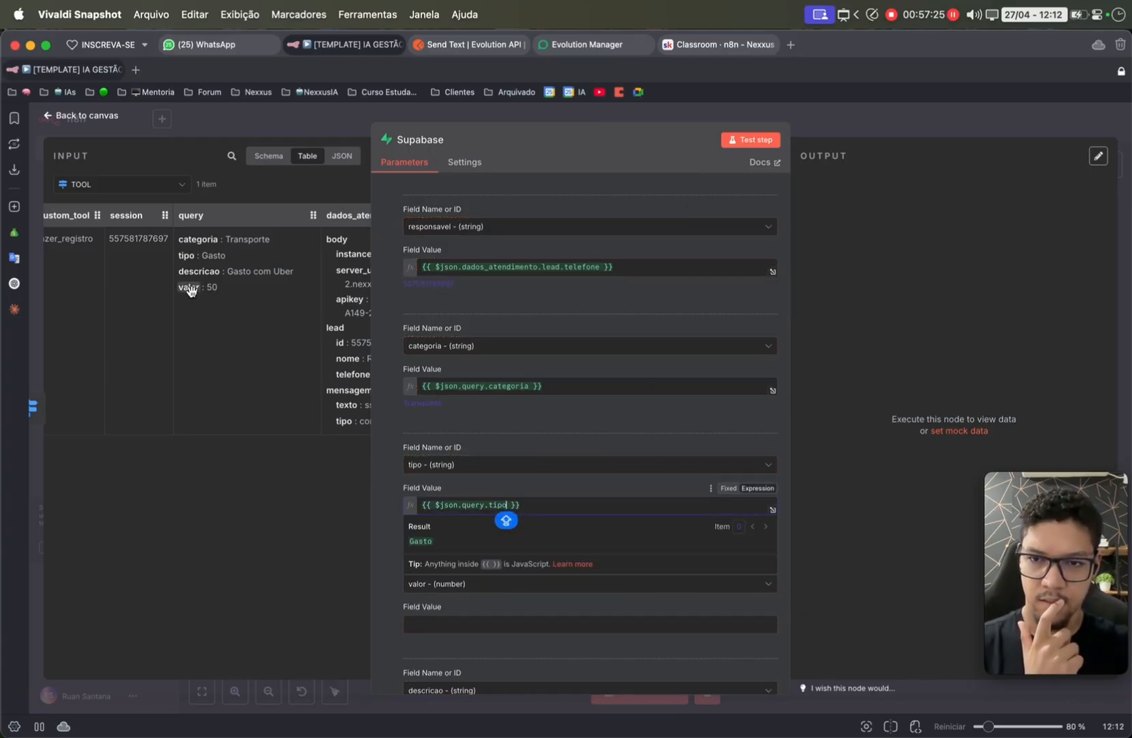
drag(188, 286, 489, 624)
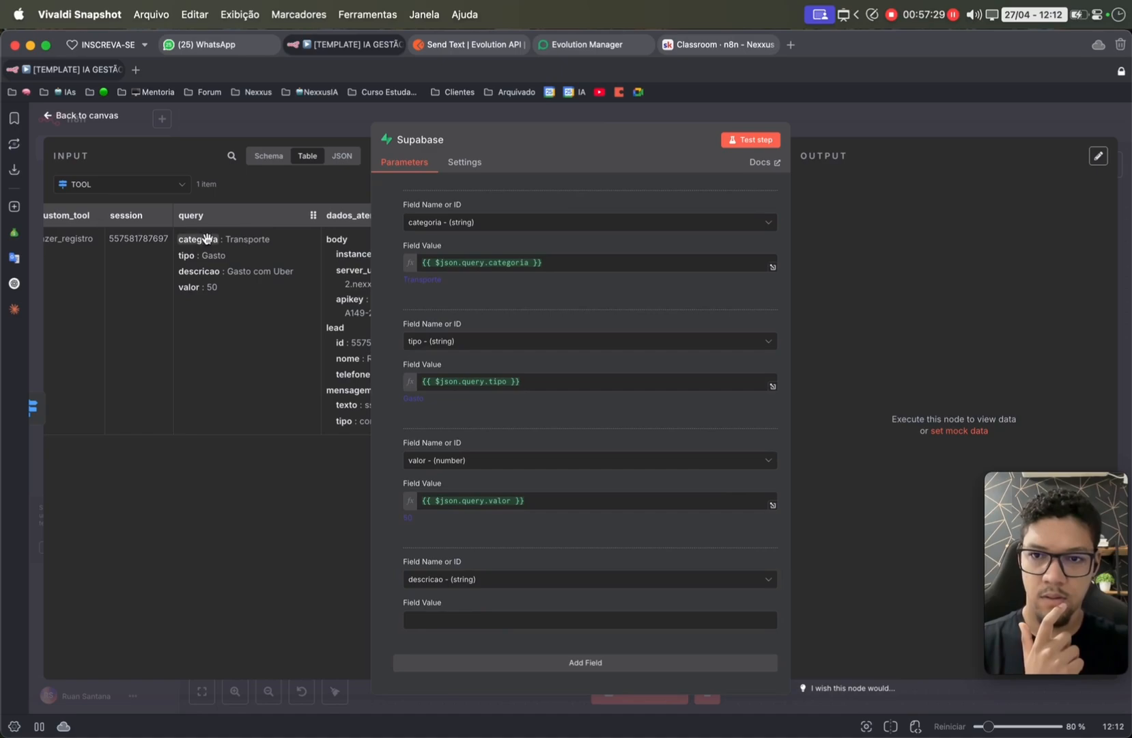
drag(191, 270, 472, 616)
scroll(509, 536, up, 6)
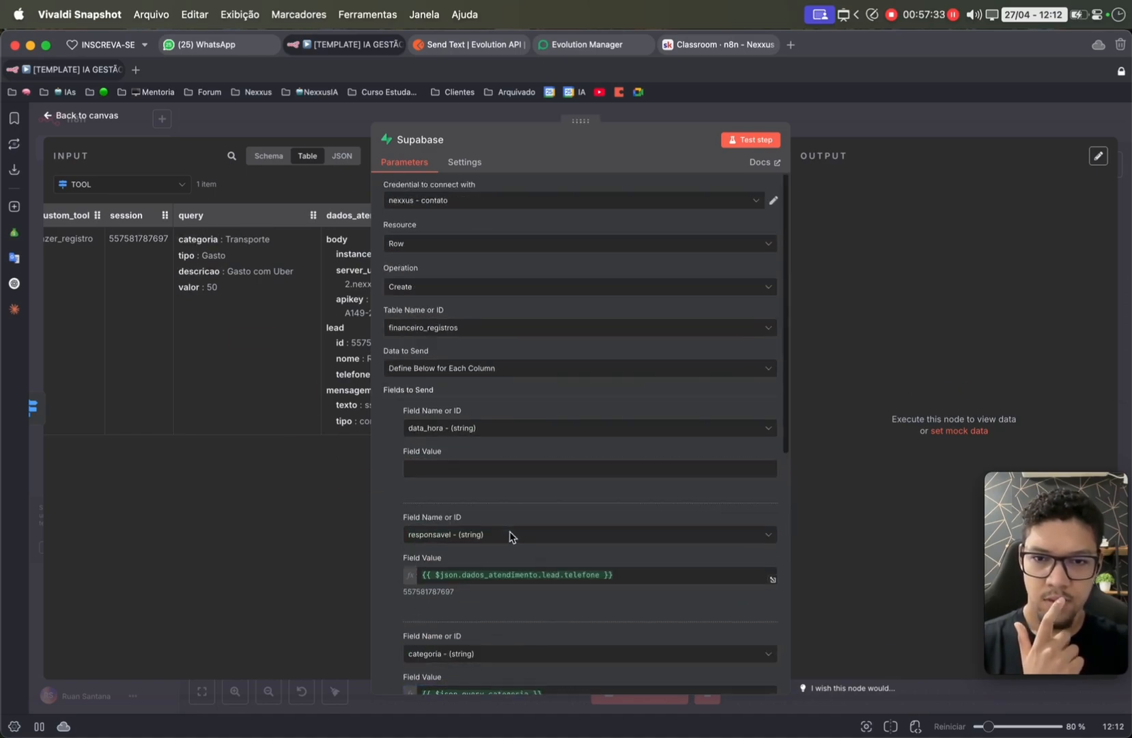
scroll(509, 536, down, 2)
triple_click(482, 465)
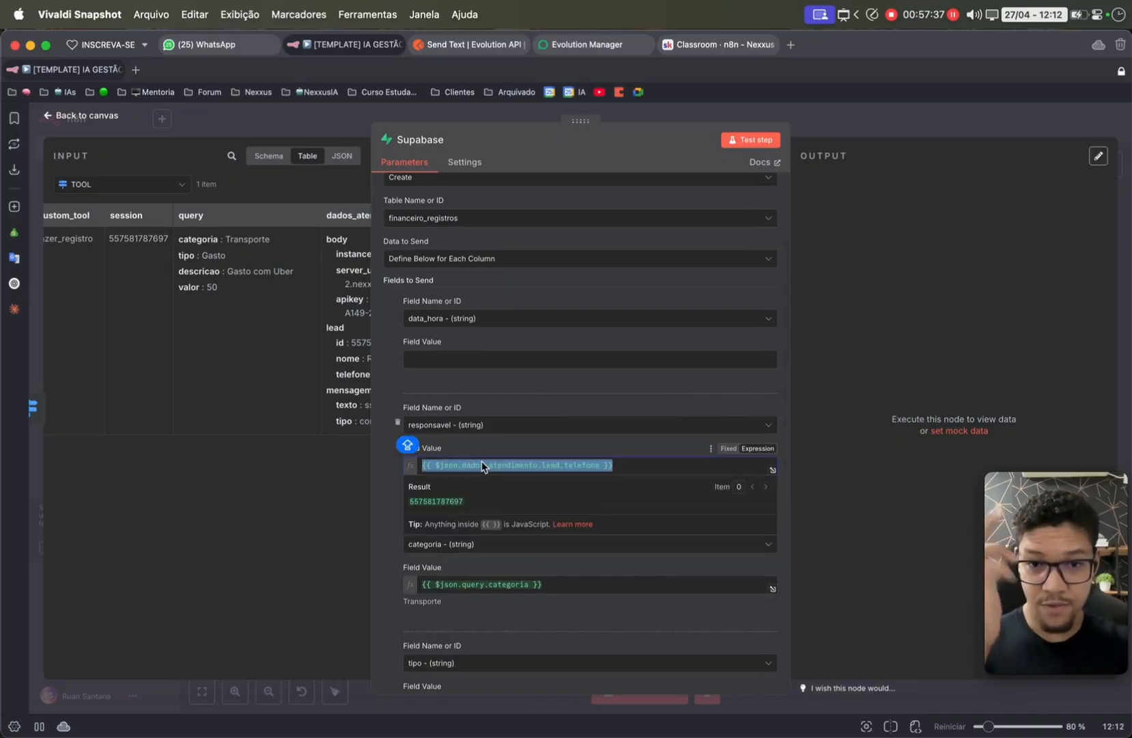
key(super+c)
click(410, 360)
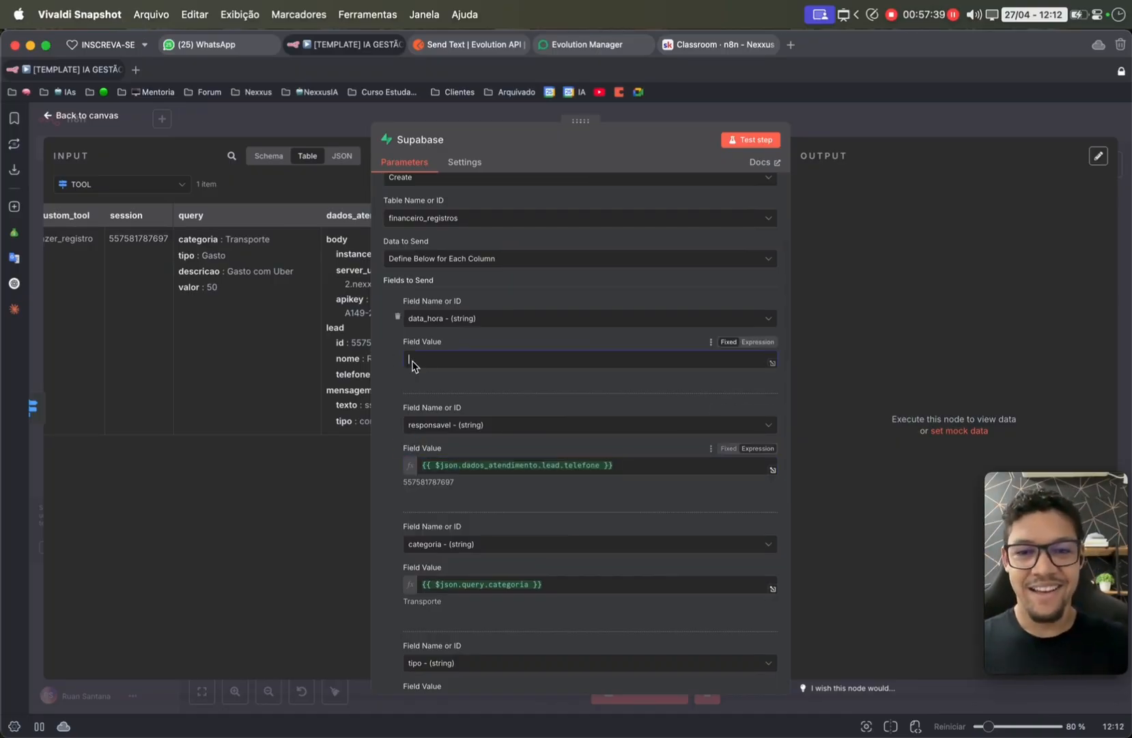
key(super+v)
key(Caps_Lock)
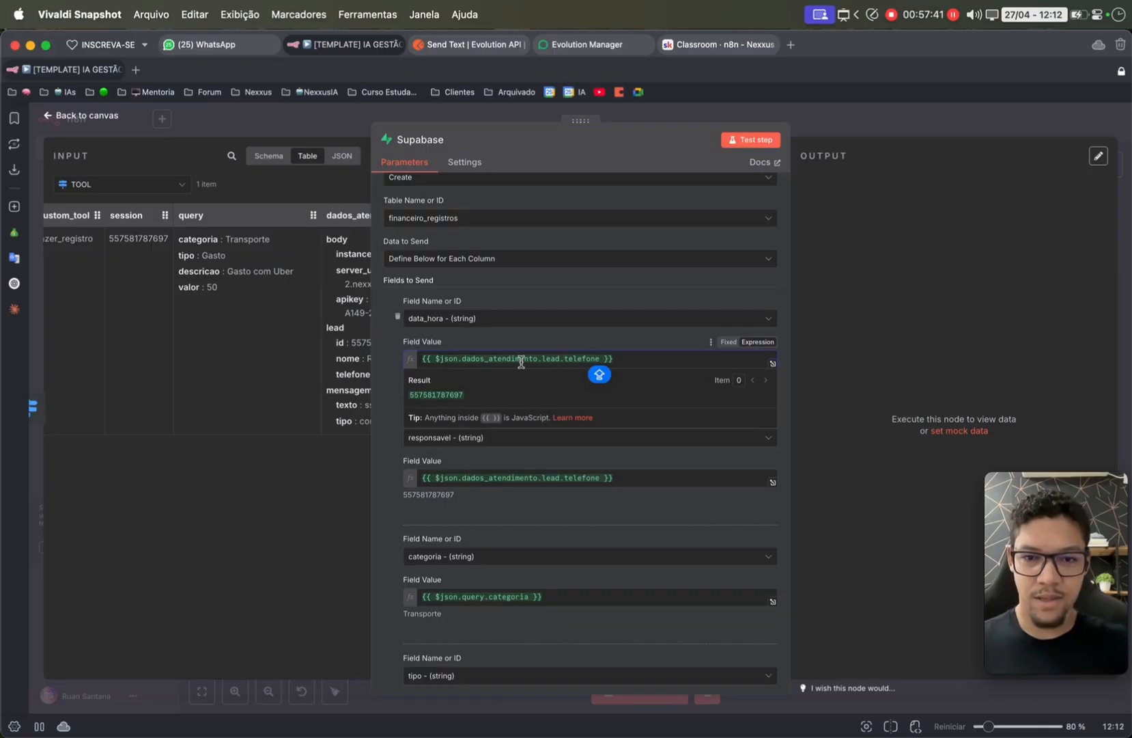
triple_click(523, 360)
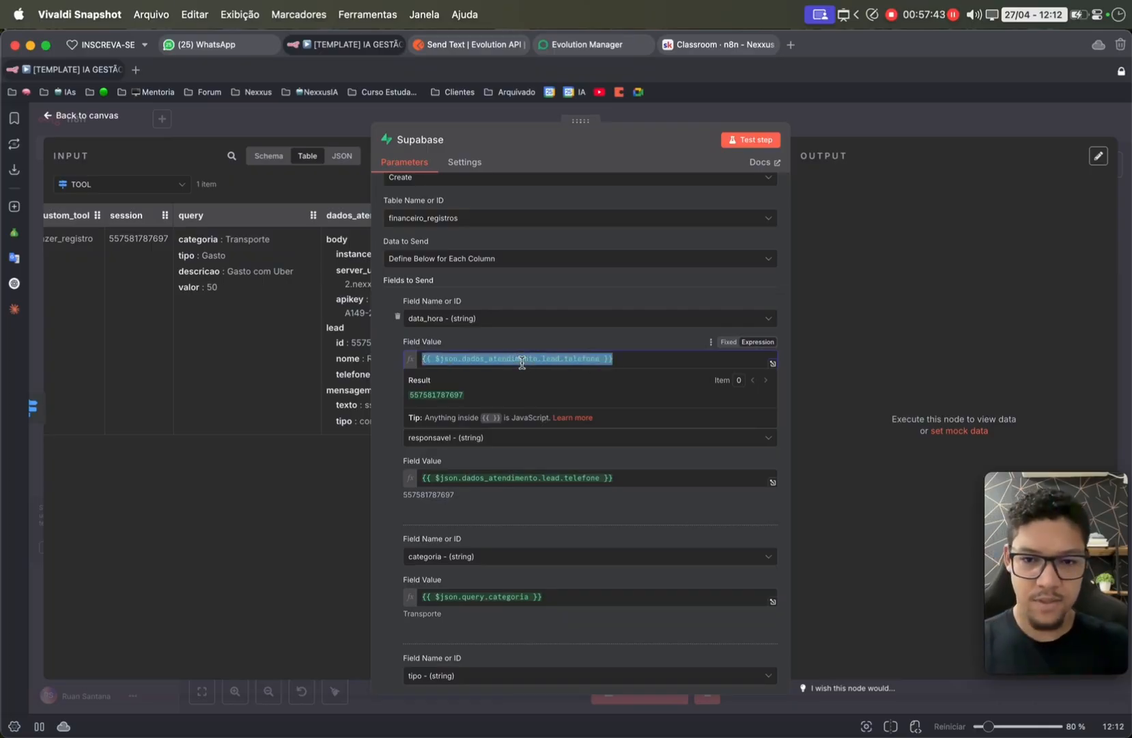
key(BackSpace)
- Reuse the categoria expression as the data_hora field value, changing it to {{ $json.query.data_hora }}
triple_click(464, 597)
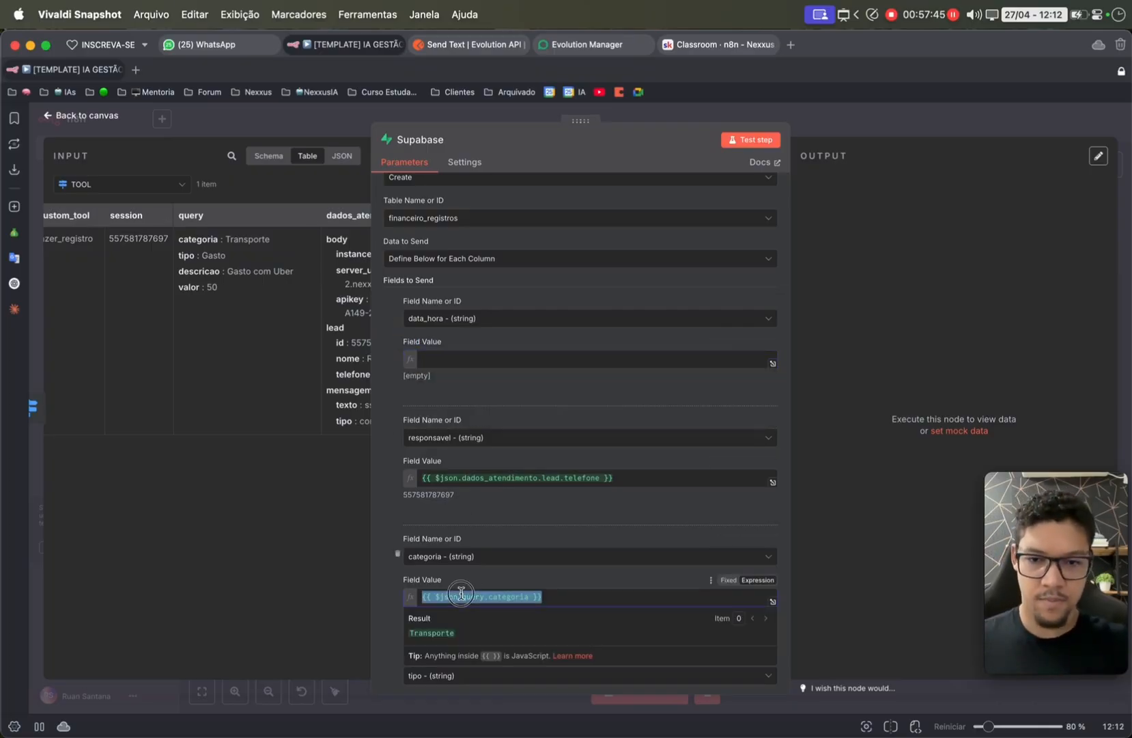
click(483, 356)
key(super+v)
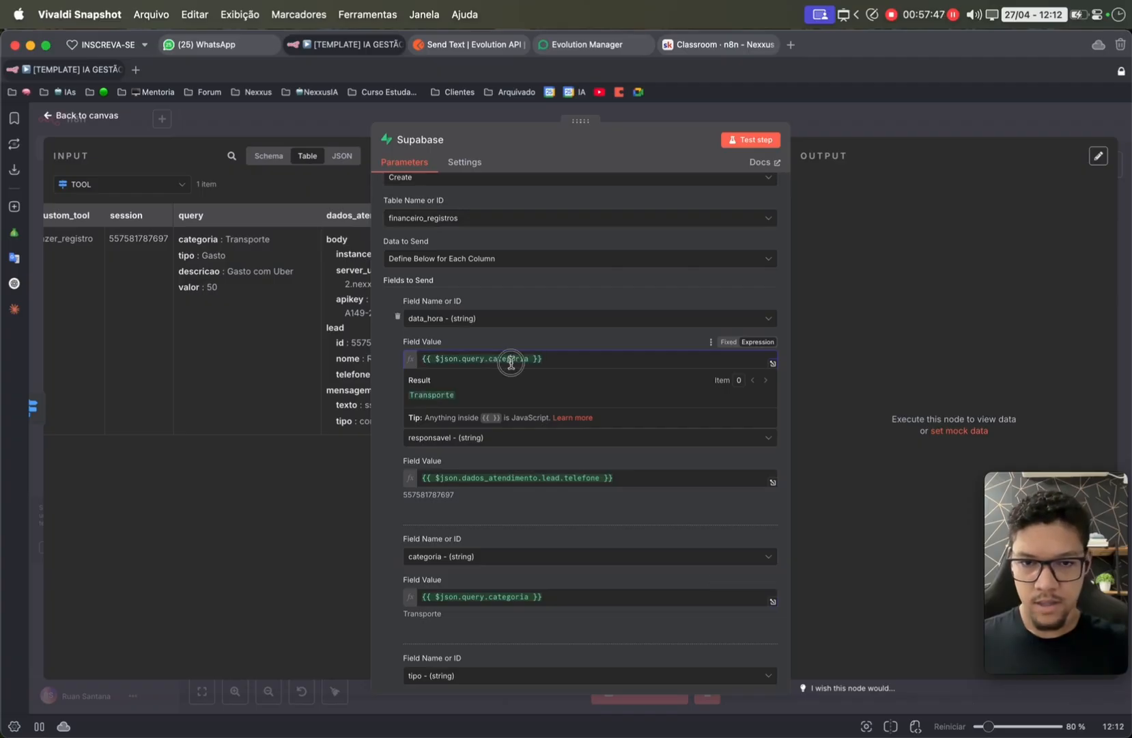
key(Caps_Lock)
double_click(511, 359)
text(data_h)
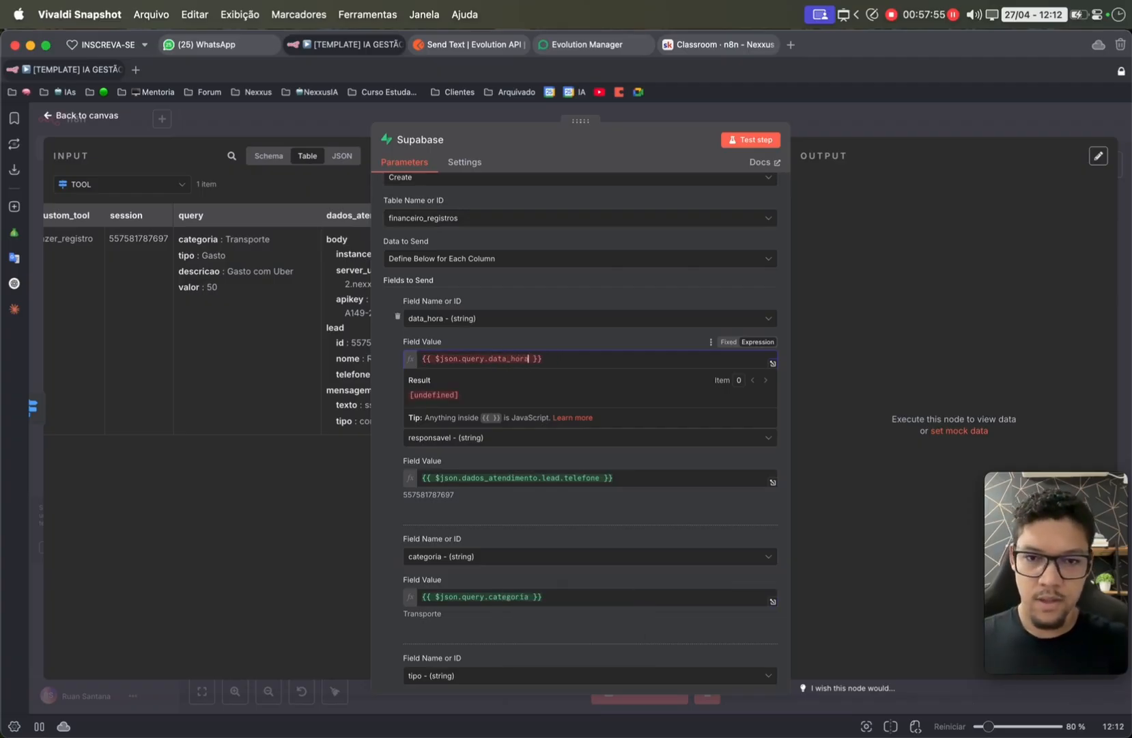
- Review the expressions mapped to all six fields to send in the Supabase node, starting with data_hora
double_click(497, 361)
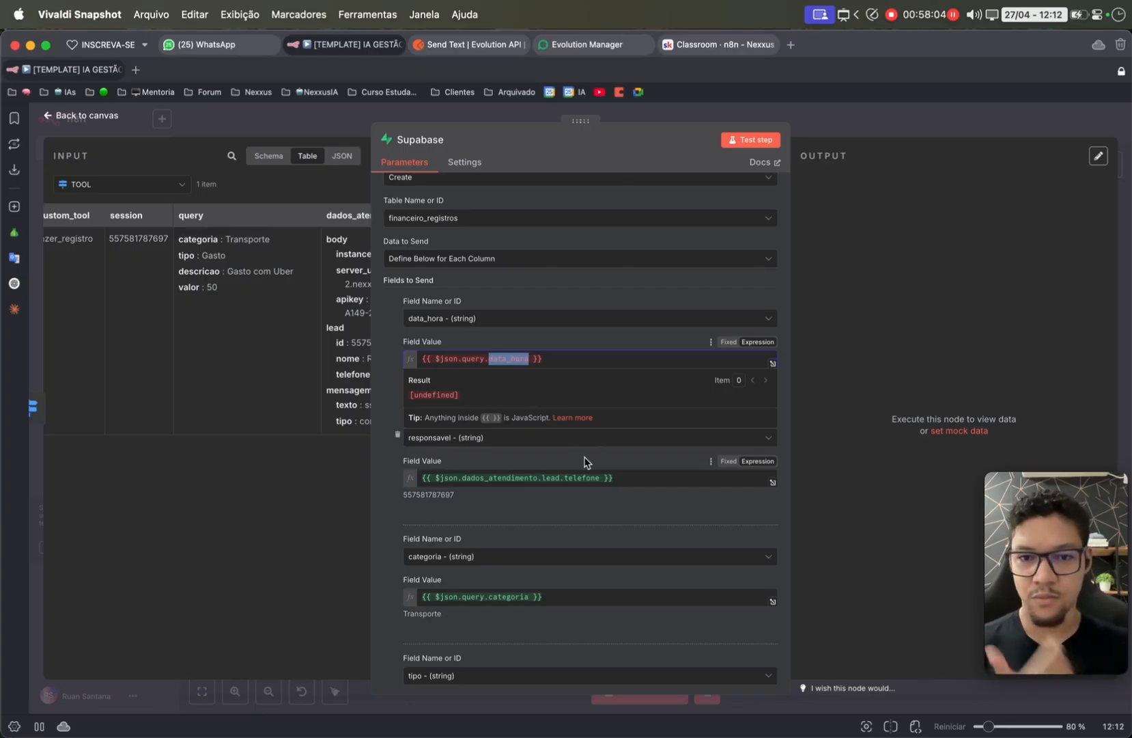
scroll(584, 462, down, 10)
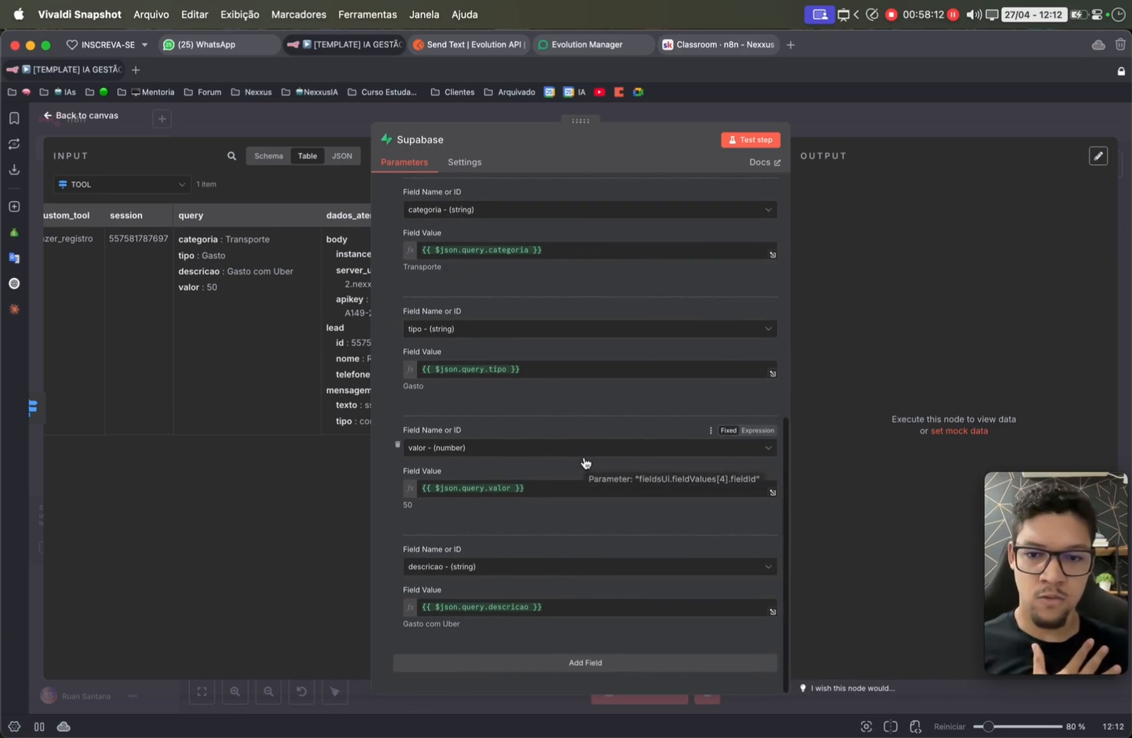
scroll(585, 462, up, 8)
scroll(585, 462, up, 3)
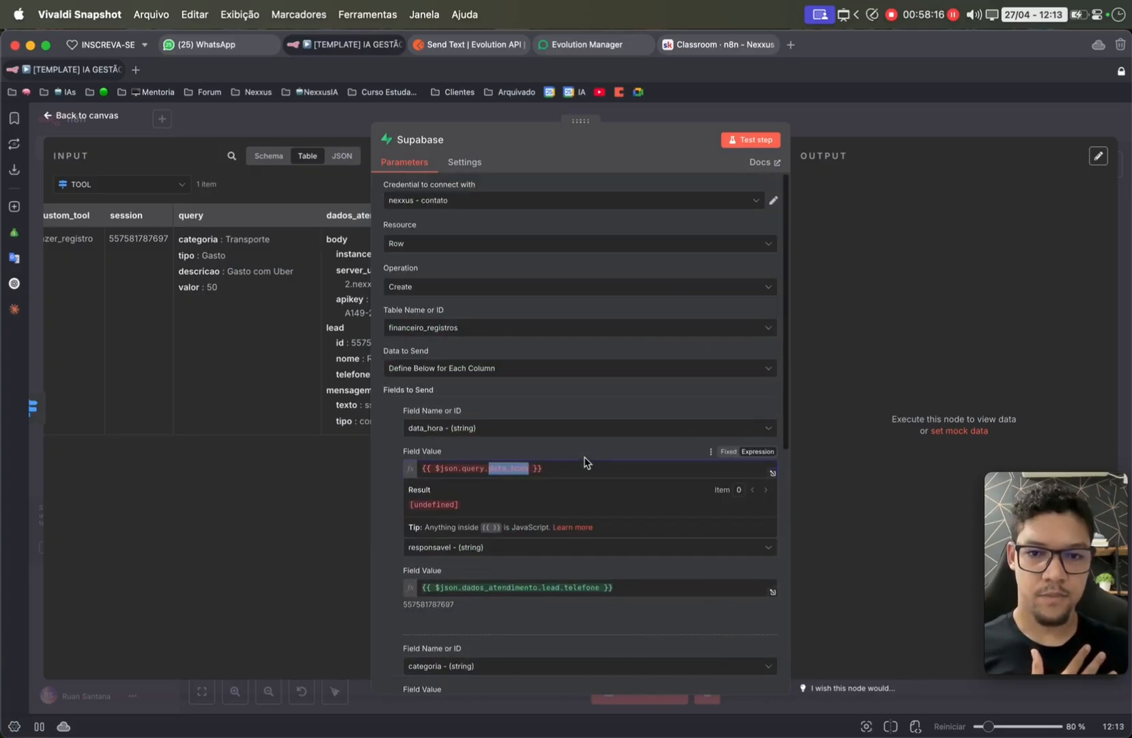
scroll(585, 462, down, 3)
scroll(586, 462, down, 8)
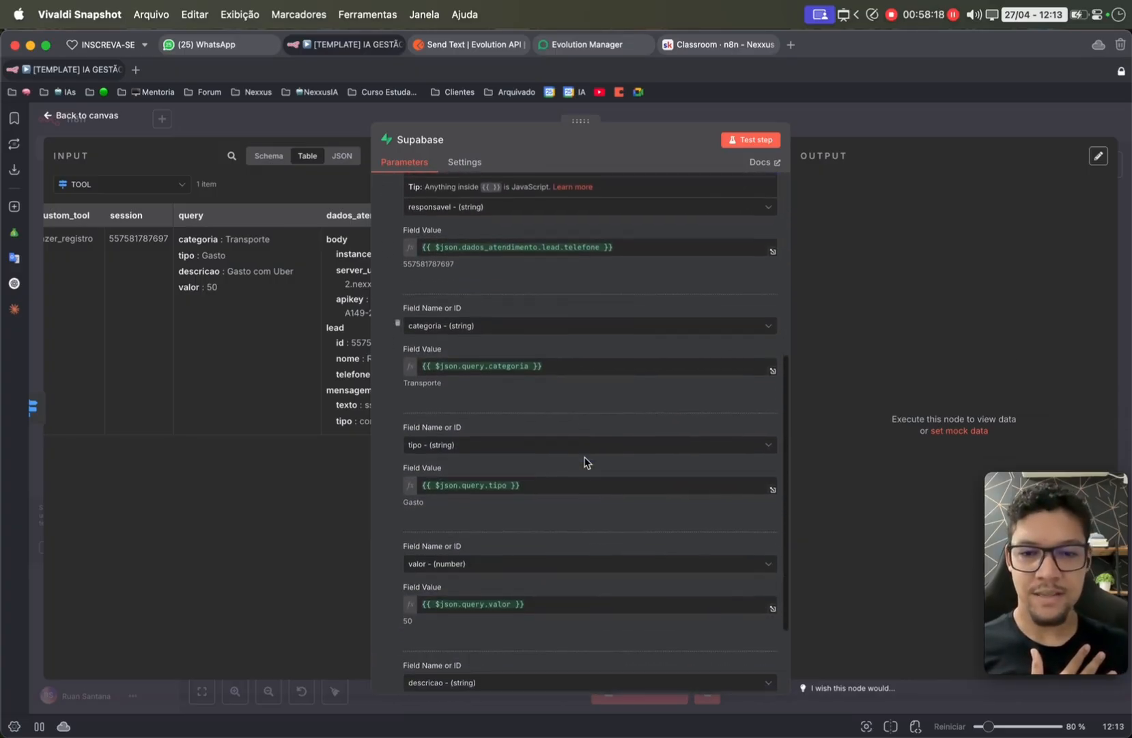
scroll(585, 463, down, 1)
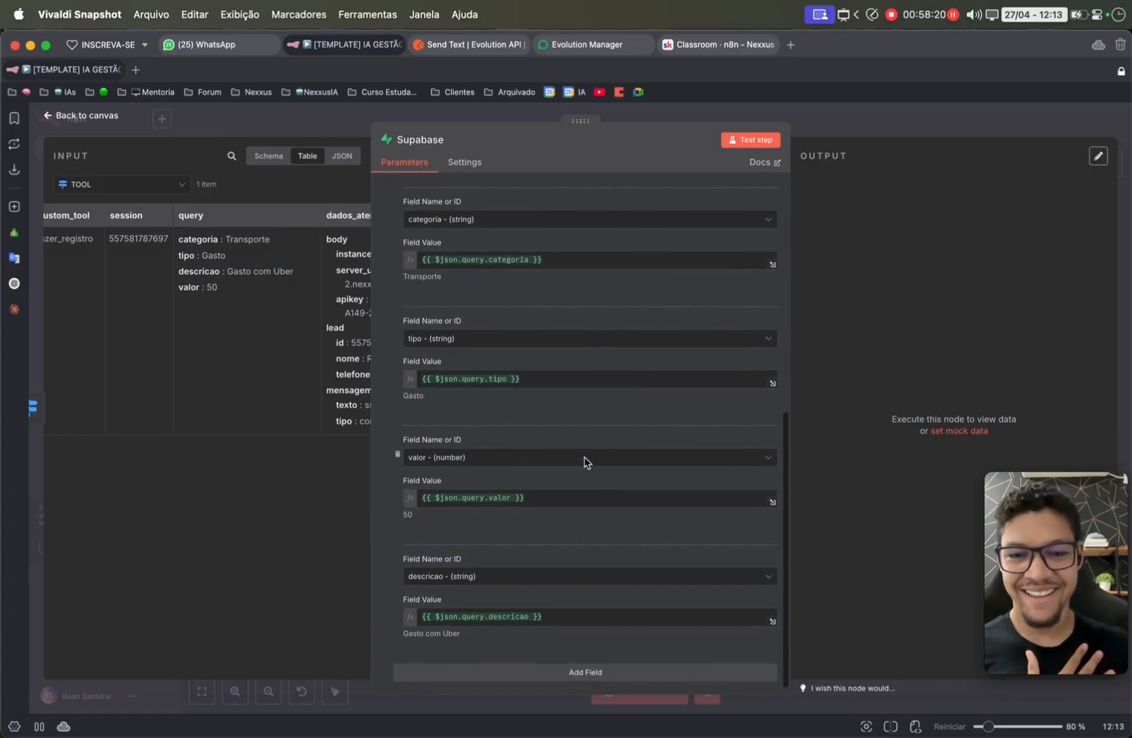
scroll(586, 462, up, 6)
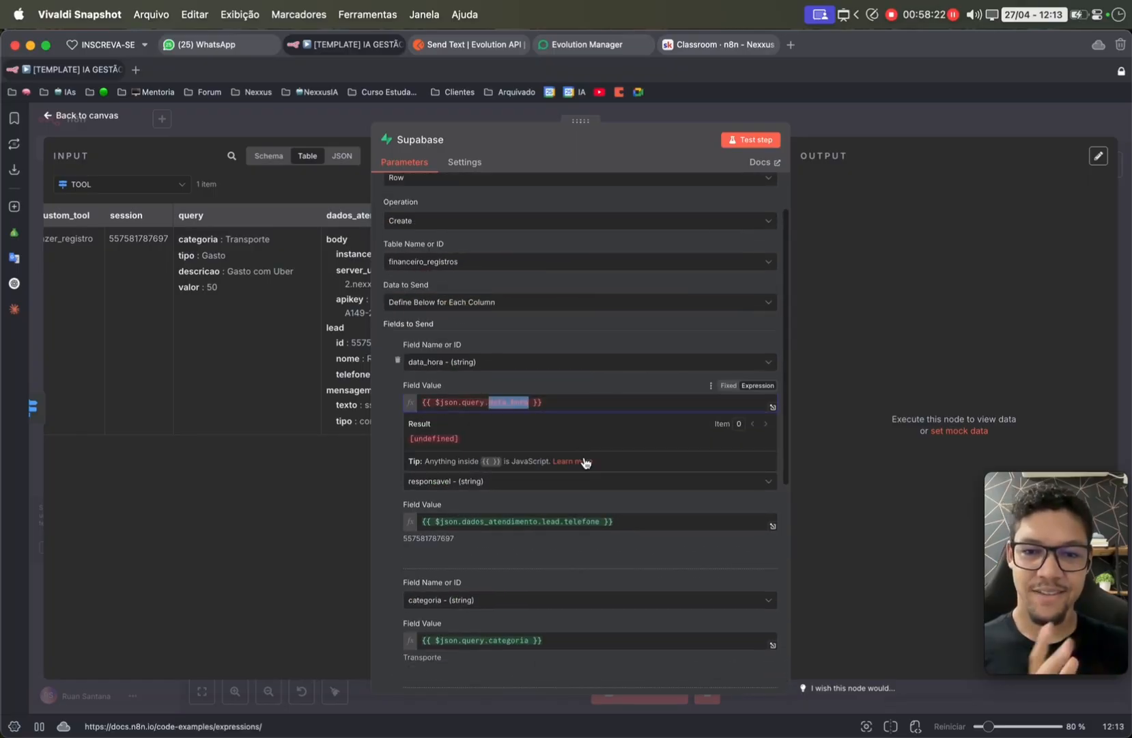
- Leave the Supabase node and open the query input of the fazer_registro tool in the full expression editor
click(847, 110)
scroll(607, 235, up, 3)
scroll(607, 235, up, 4)
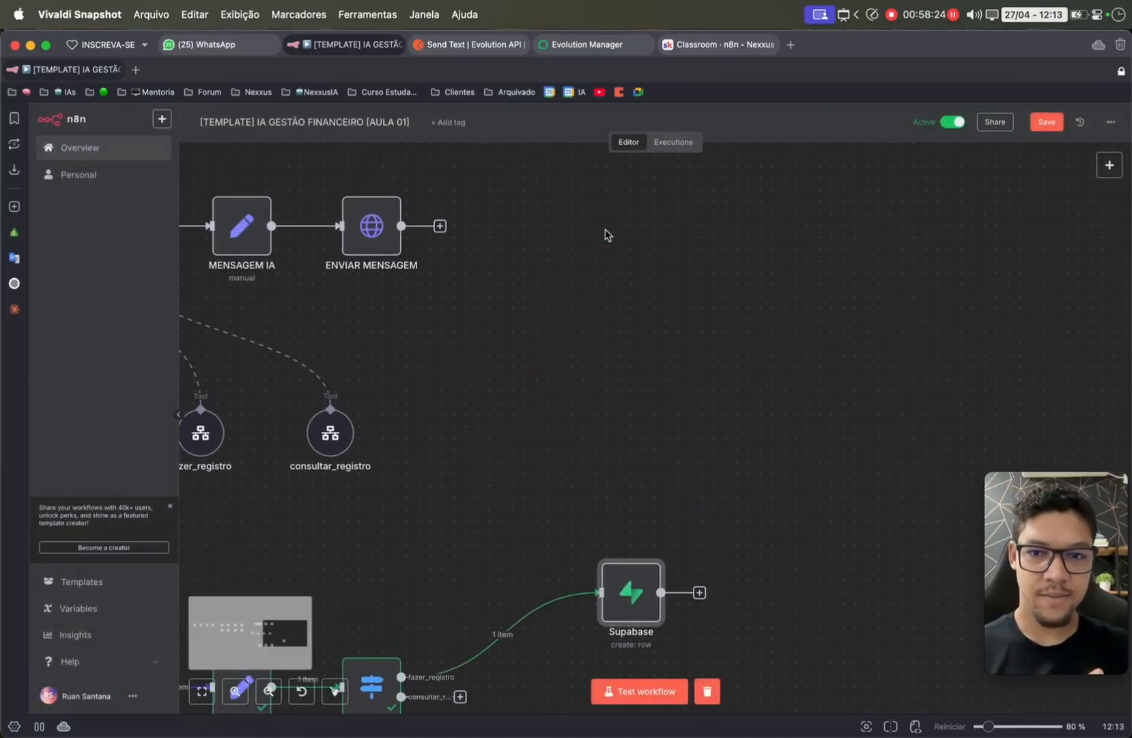
scroll(608, 235, left, 6)
double_click(651, 362)
scroll(616, 501, down, 1)
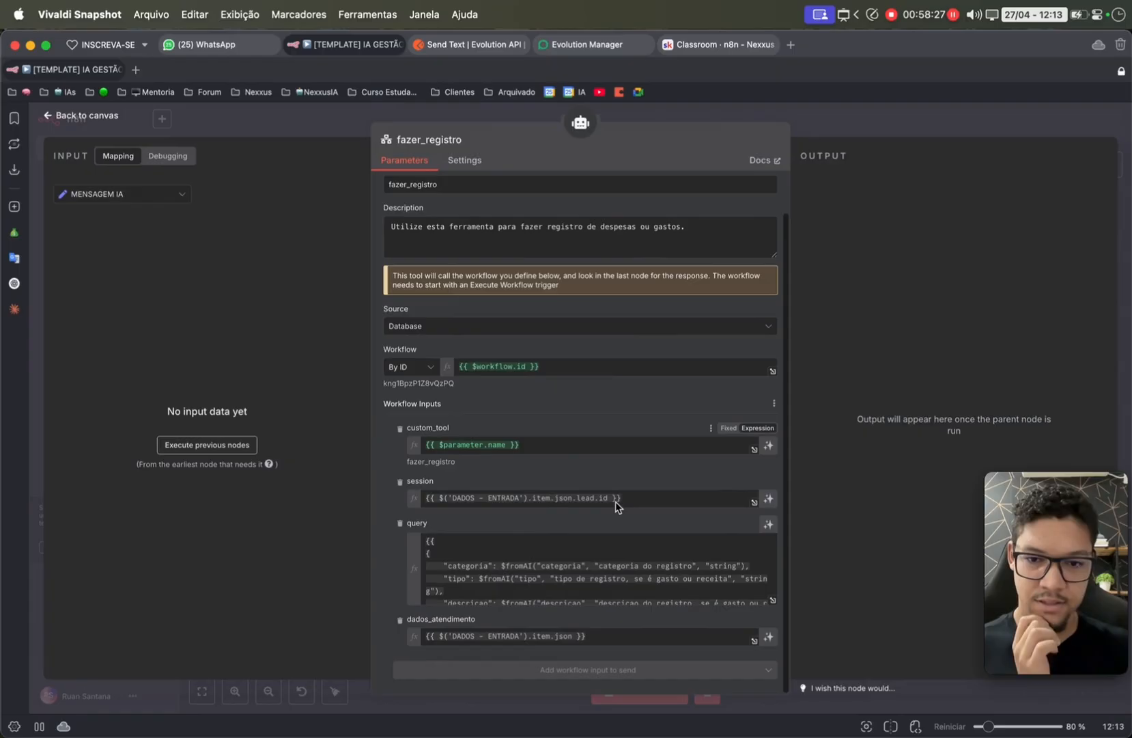
click(772, 599)
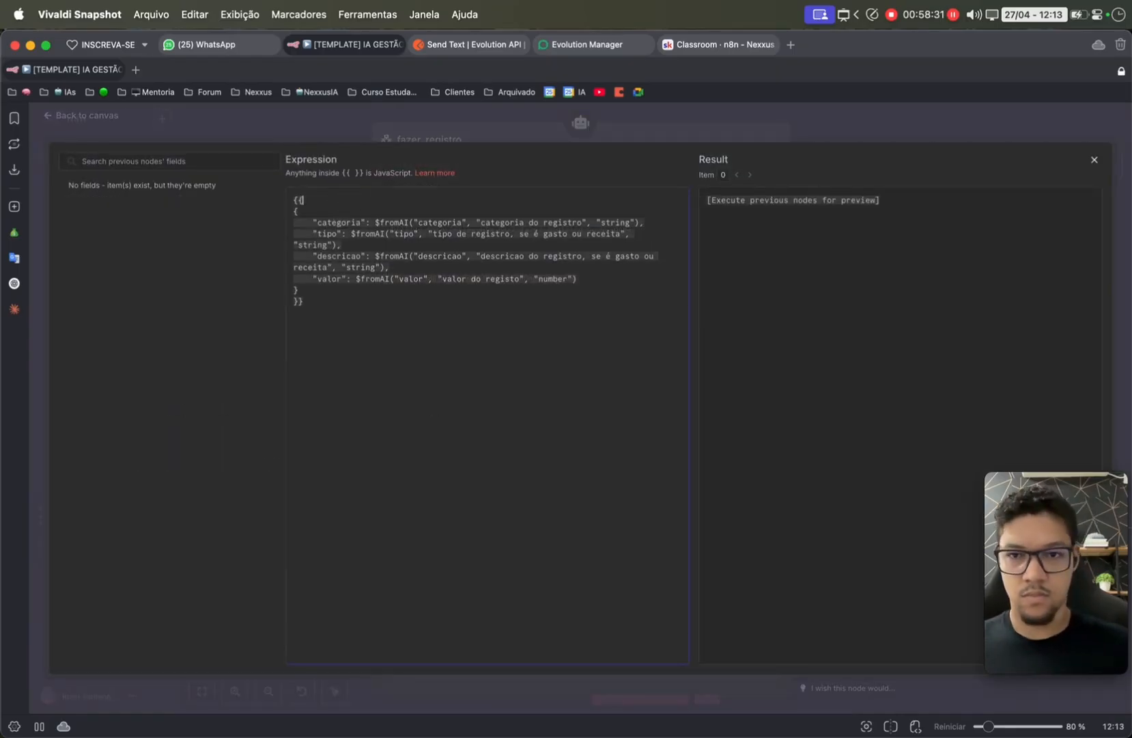
- Add a data_hora entry with a $fromAI() call as the first item of the query expression, ahead of categoria
key(Down)
key(Return)
text(")
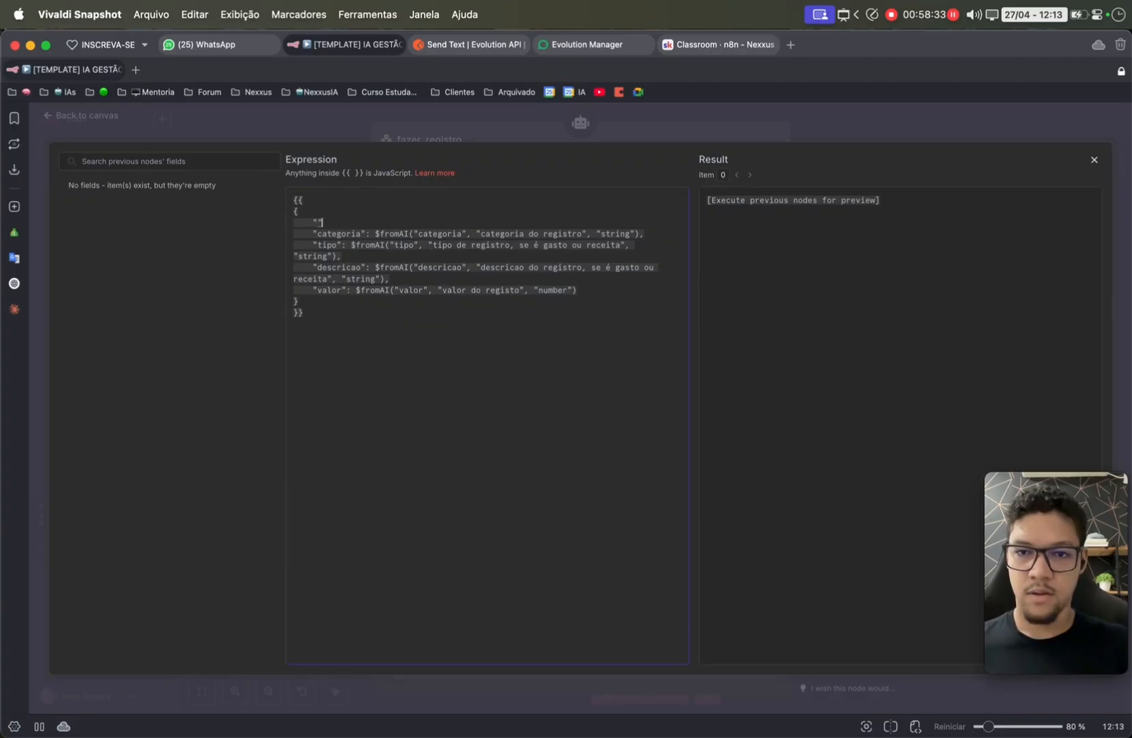
text(data_hora)
key(Right)
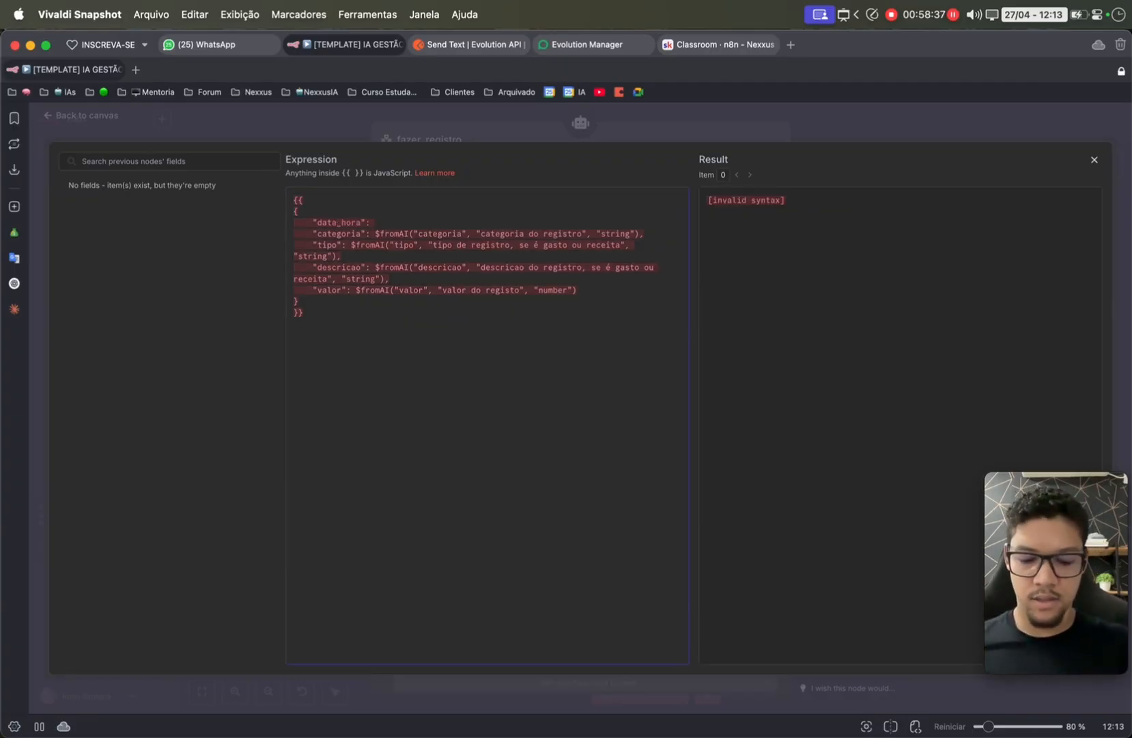
text(fro)
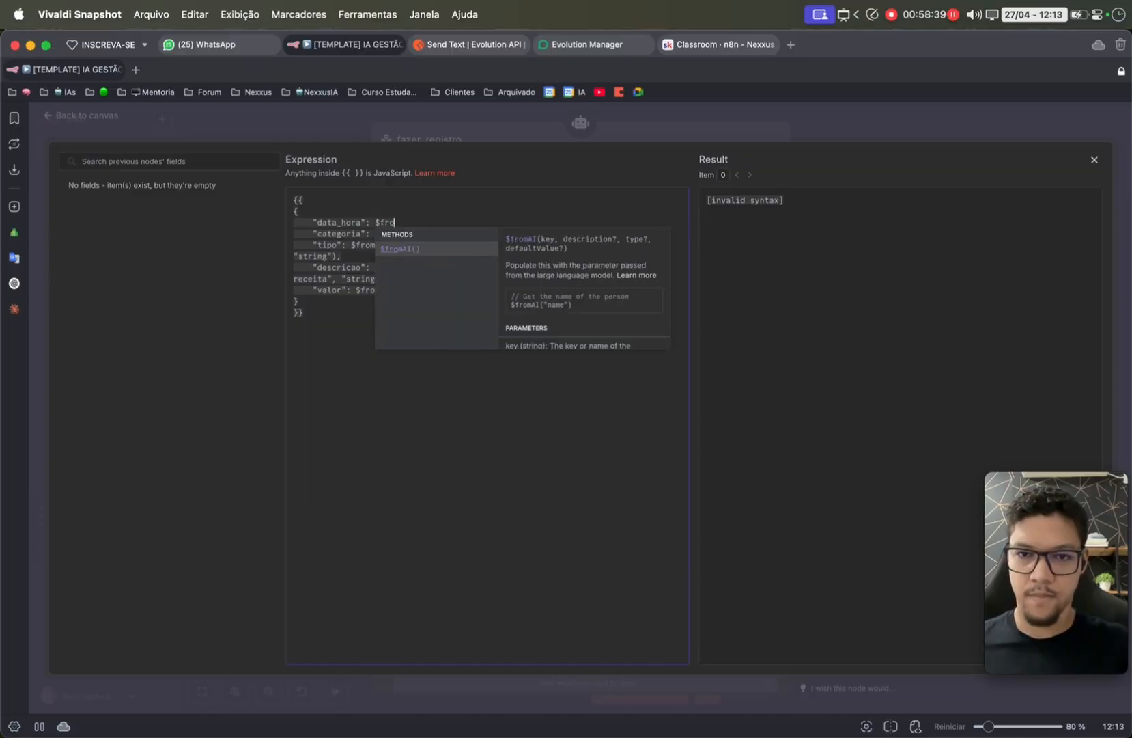
key(Return)
key(Right)
key(Right)
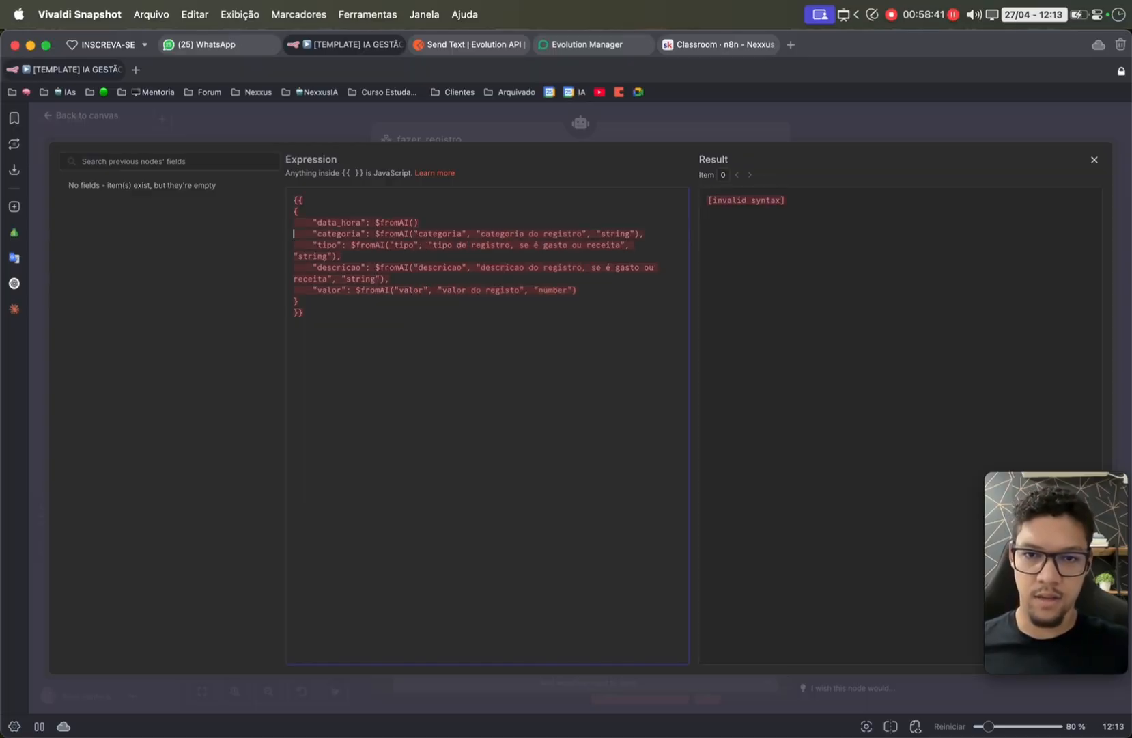
key(Left)
key(Left)
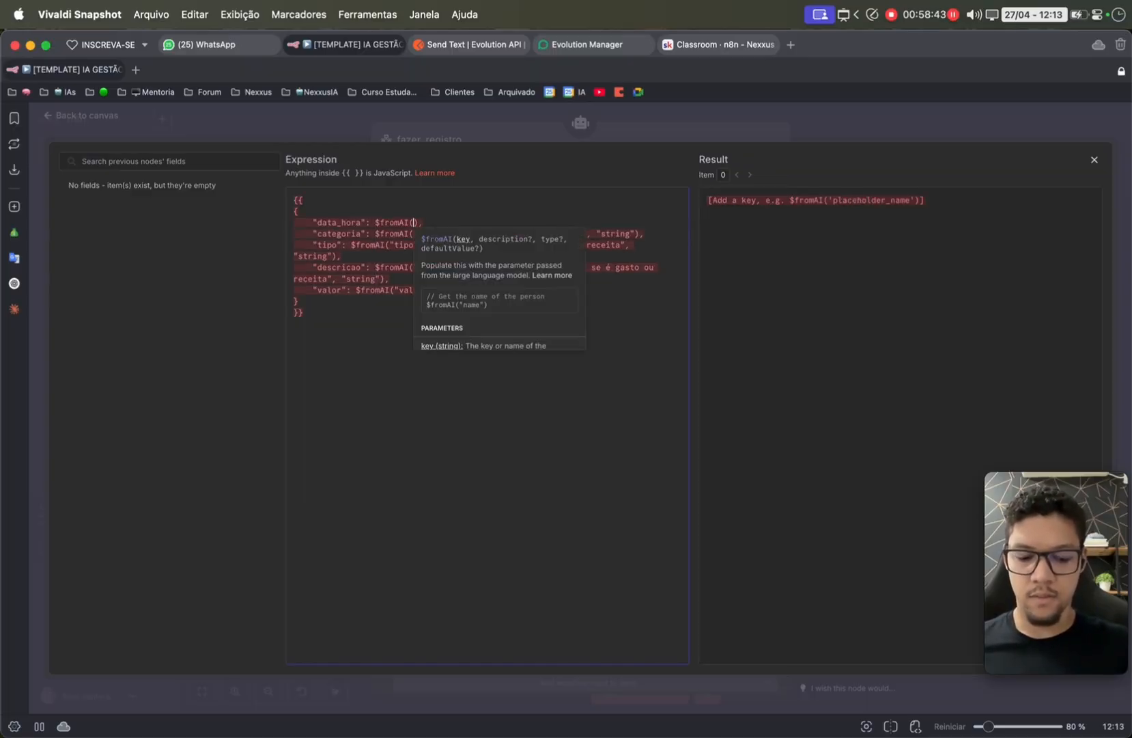
- Fill the call with key "data_hora" and description "Data e hora que foi feito o gasto ou a receita, coloque no padrão yyyy-mm-ddThh:mm", removing the sample timestamp
text("data_hora")
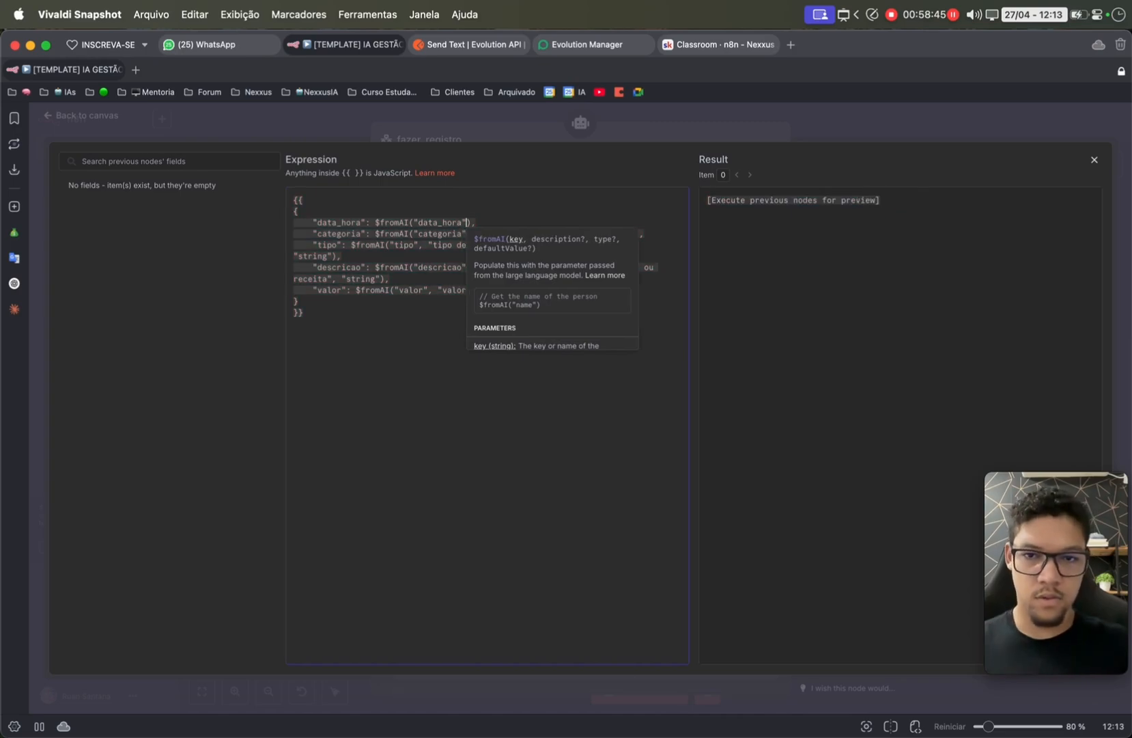
text(, ")
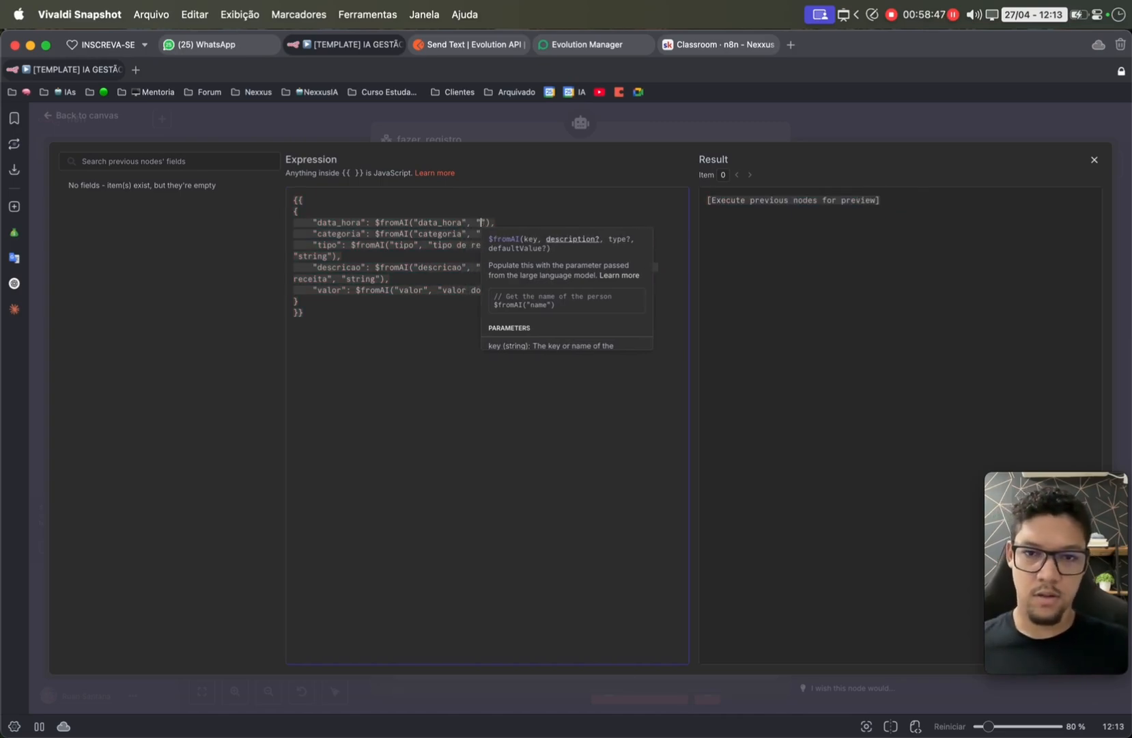
text(Data e )
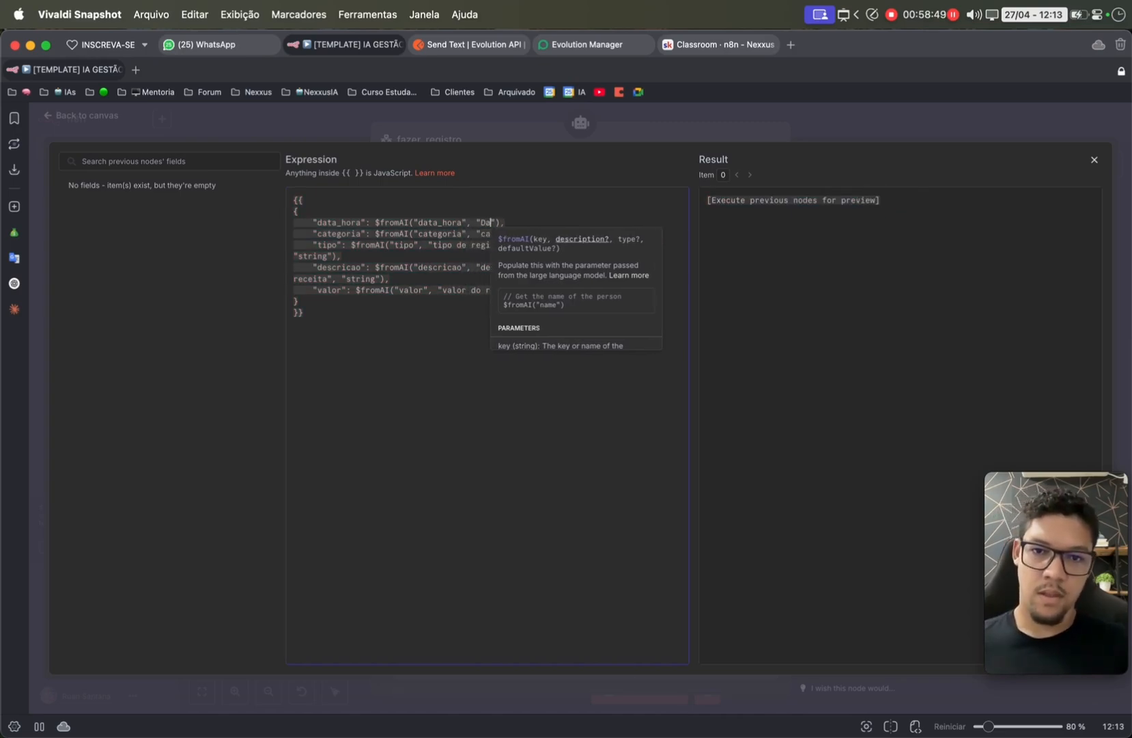
text(hora que foi)
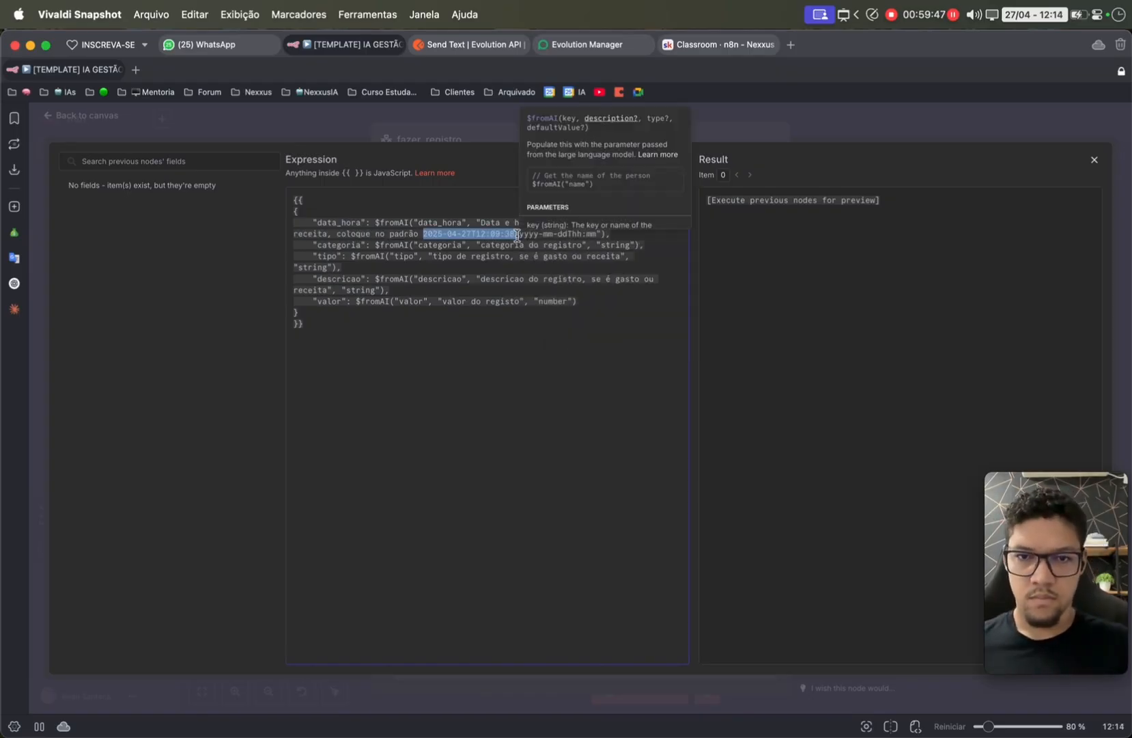
key(BackSpace)
key(Down)
key(Down)
key(Down)
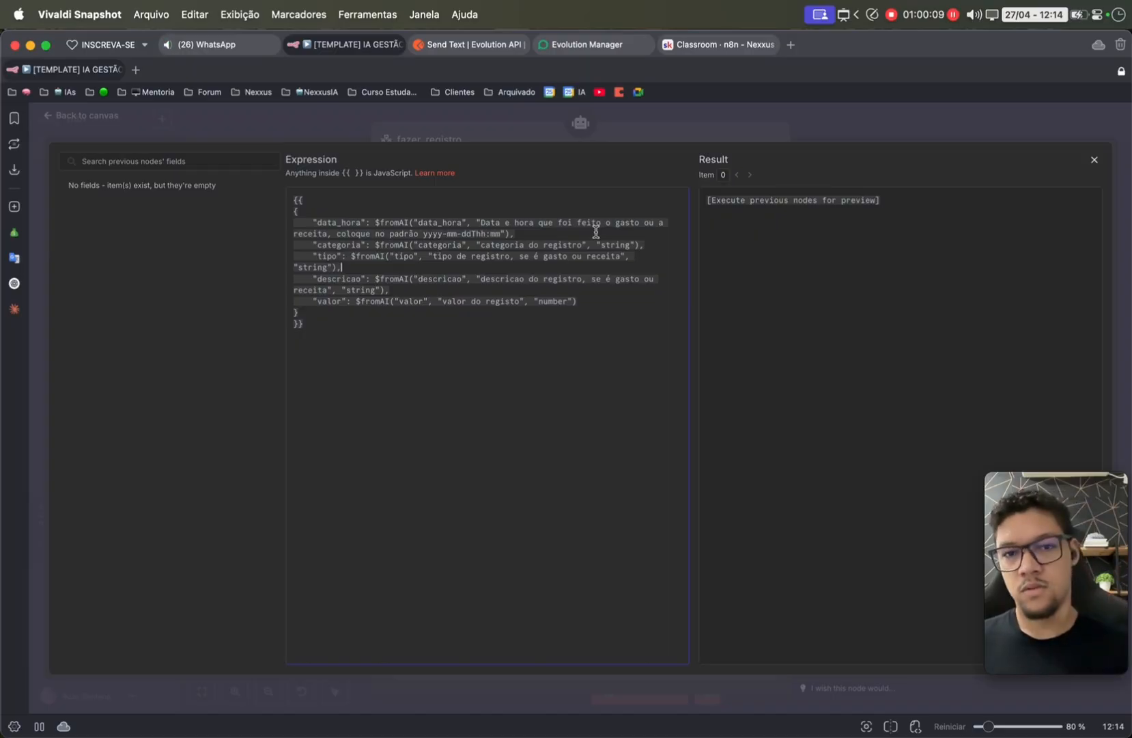
- Close the query expression and the fazer_registro tool settings, and save the workflow
click(564, 236)
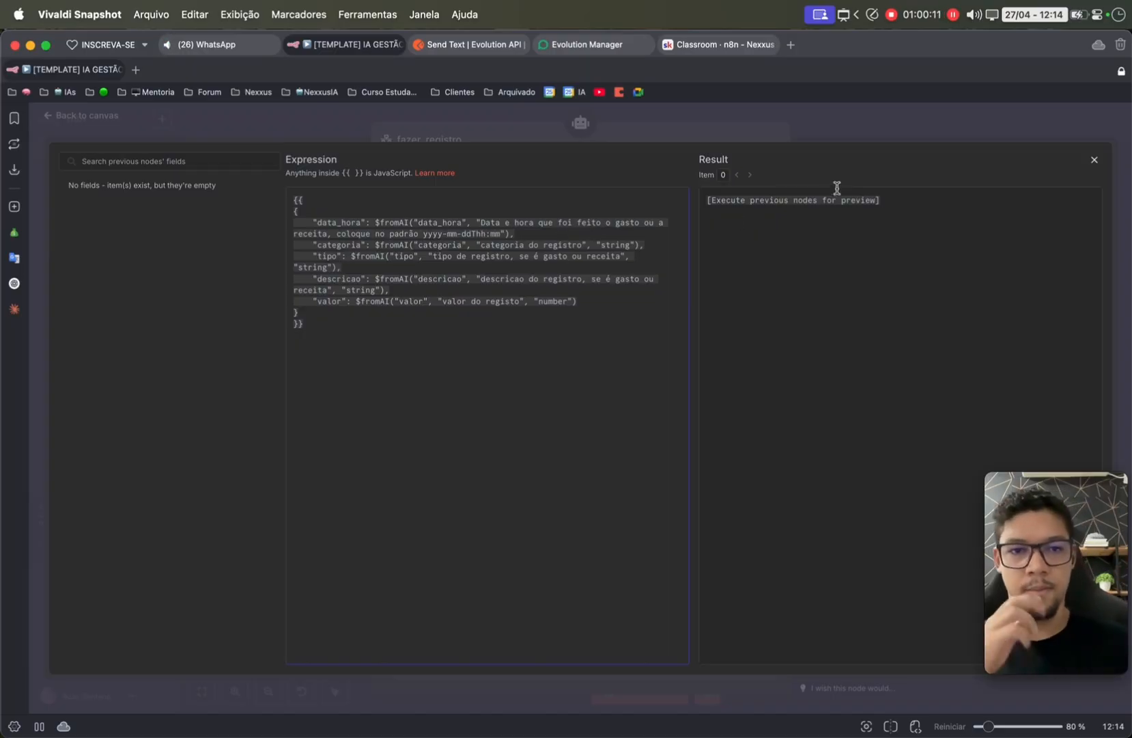
key(Escape)
key(Escape)
click(1048, 122)
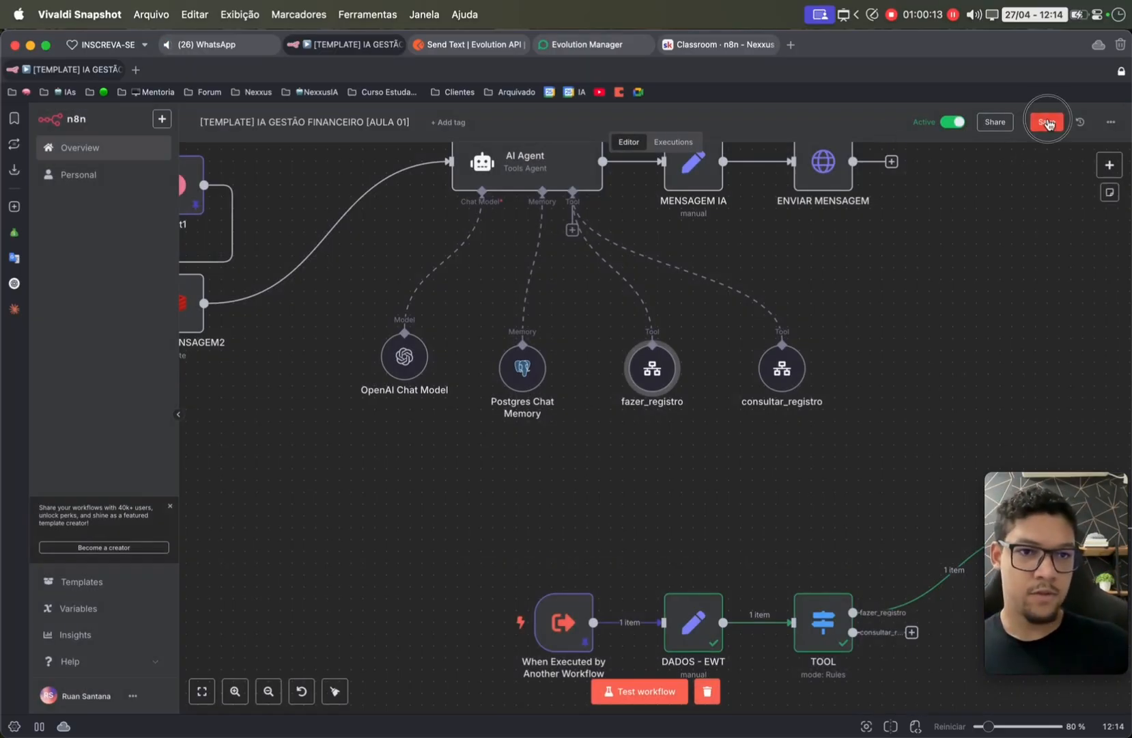
- Move the Supabase node slightly higher on the canvas and start renaming it with the uppercase word ADD
scroll(950, 343, right, 10)
scroll(950, 344, down, 5)
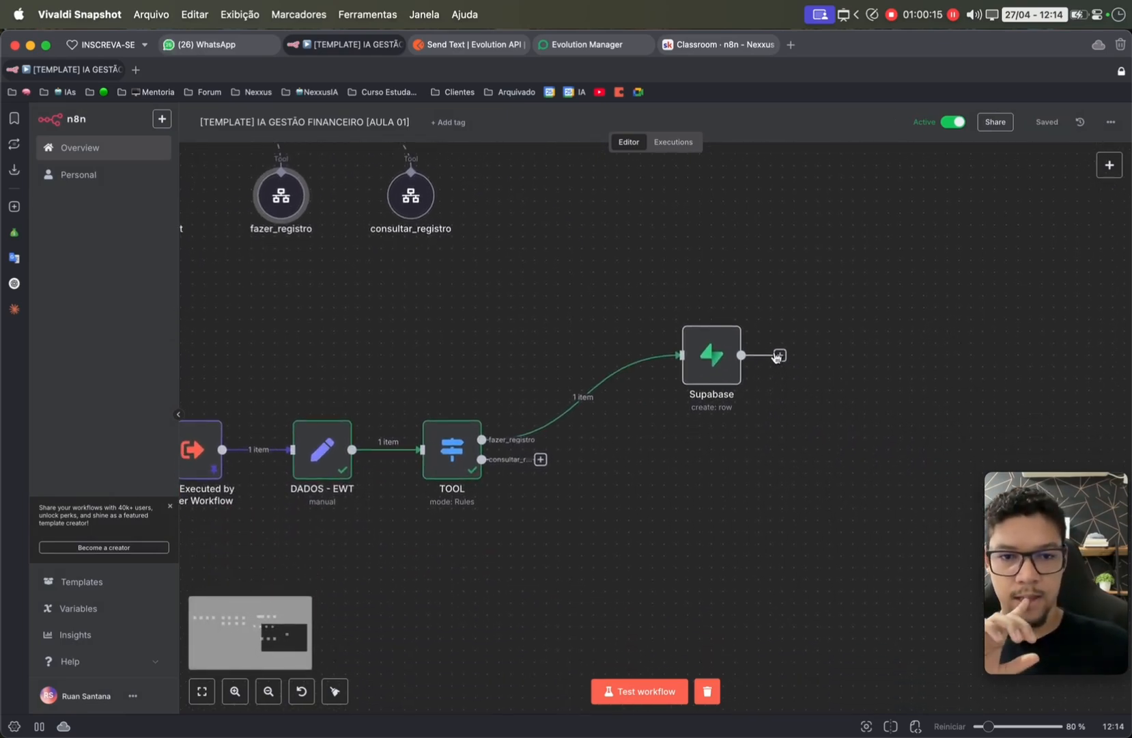
drag(722, 363, 733, 340)
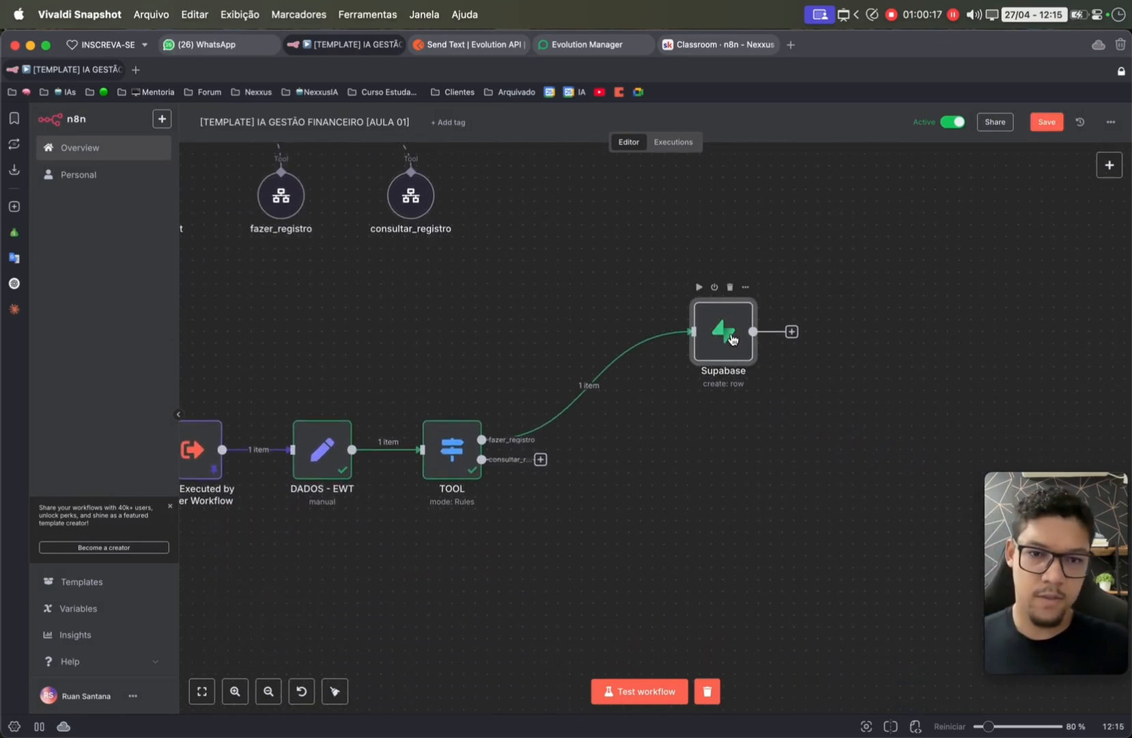
key(F2)
text(a)
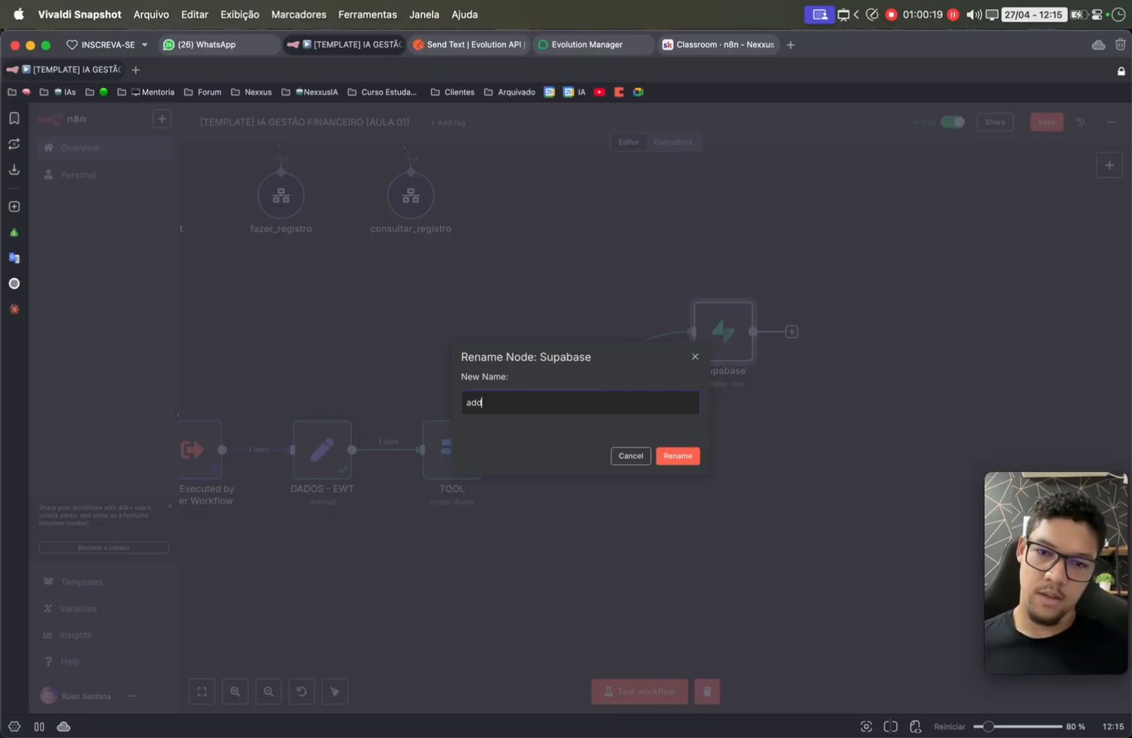
text(d)
key(BackSpace)
key(BackSpace)
key(Caps_Lock)
text(ADD)
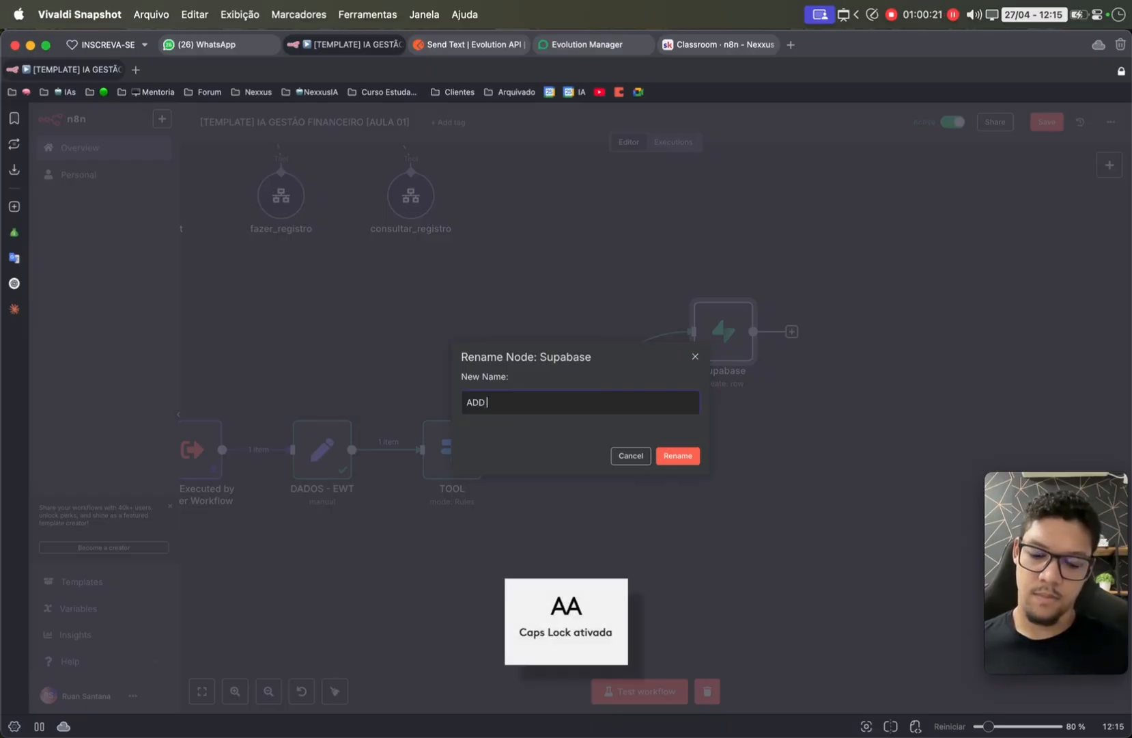
- Rename the new Supabase node to "ADD REGISTRO" and save the workflow
text( REGISTRO)
key(Return)
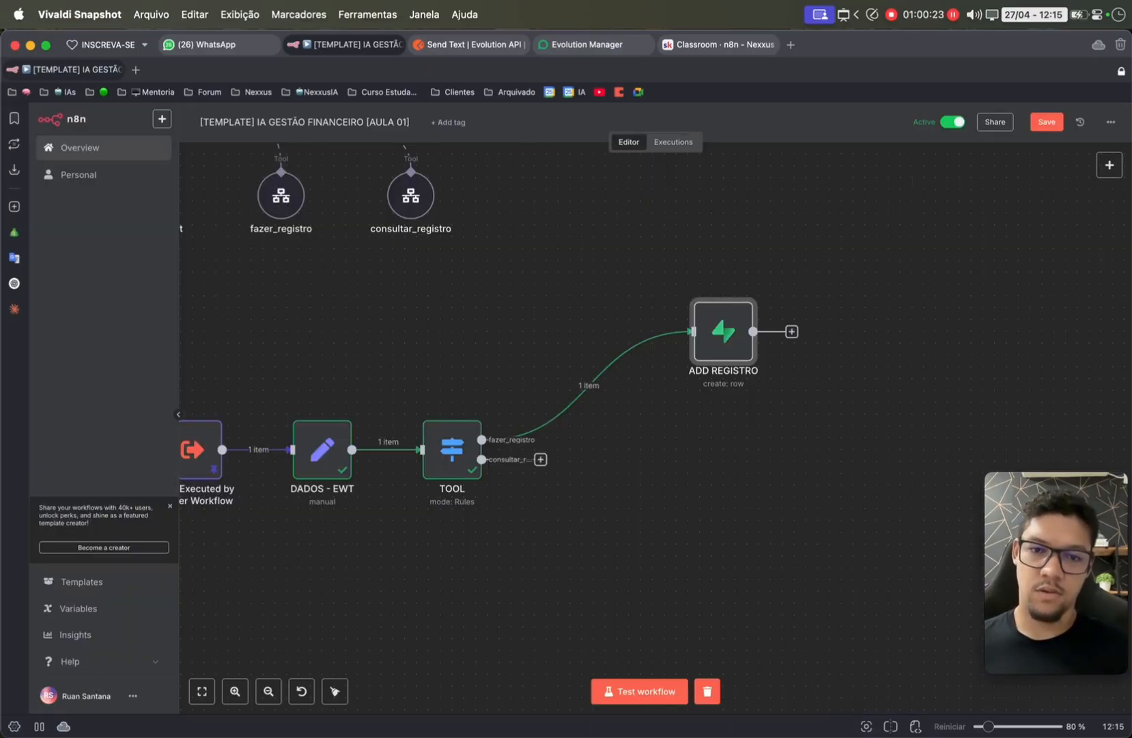
scroll(732, 333, down, 5)
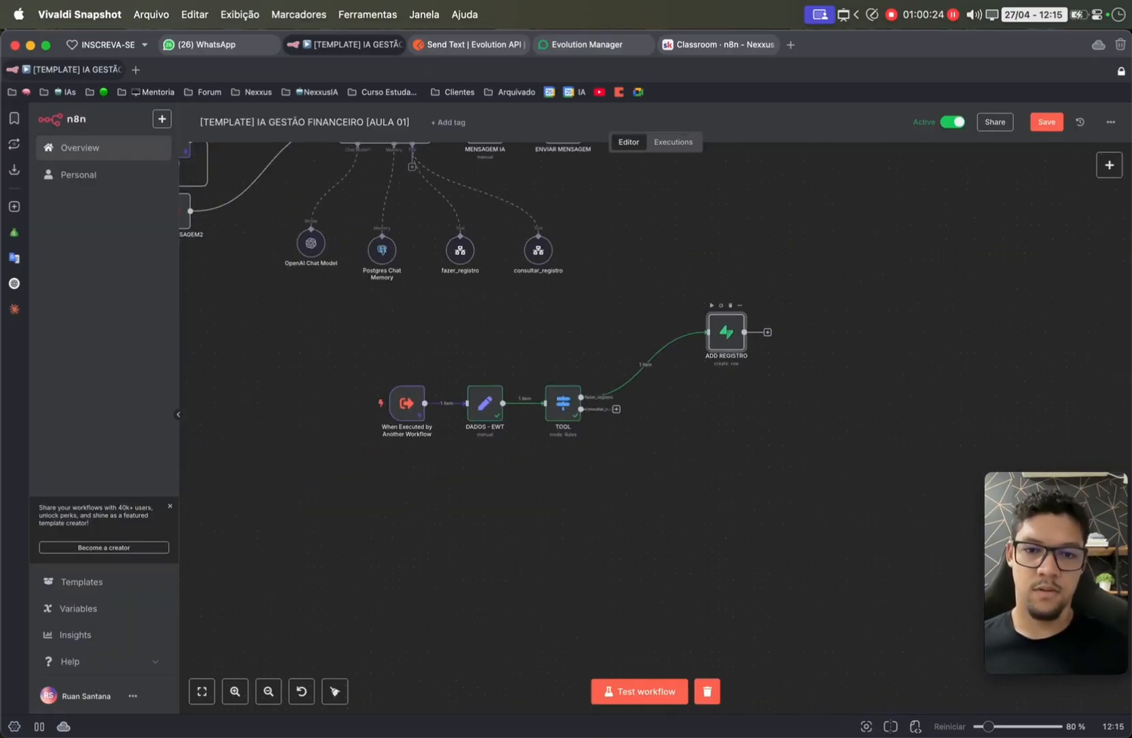
click(1047, 127)
- Switch to WhatsApp and send the agent "eu gastei 100 reais com Uber", reusing the earlier 50 reais message
click(226, 45)
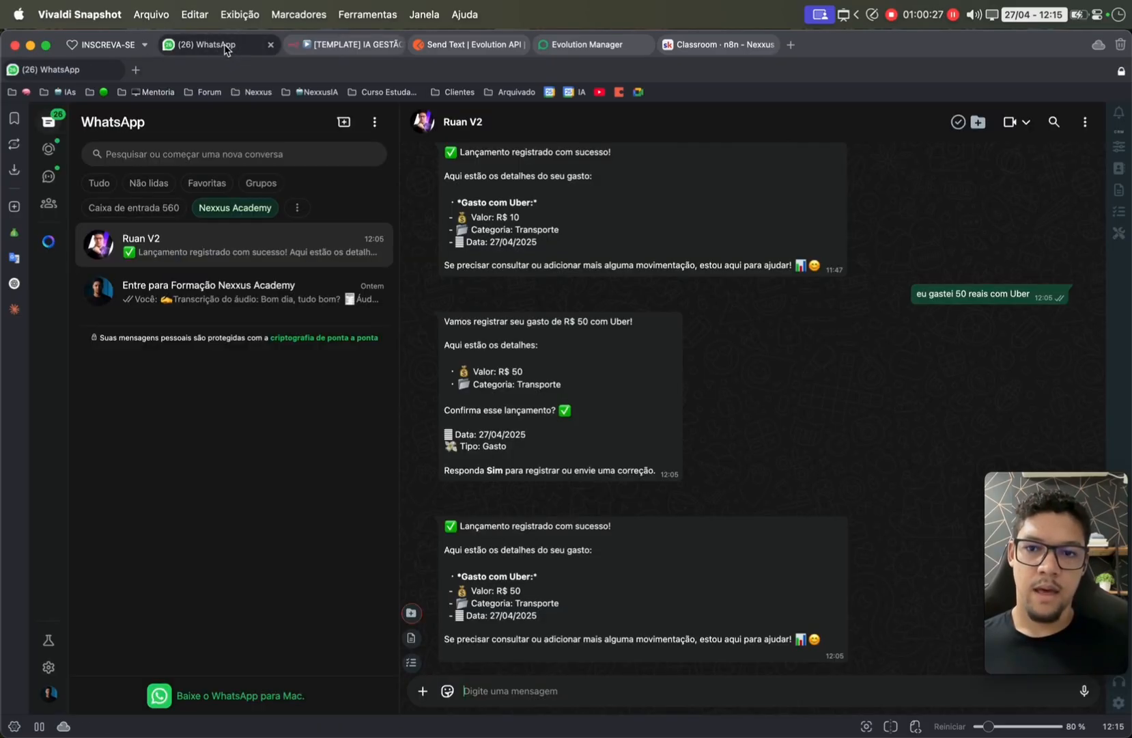
triple_click(956, 294)
key(super+c)
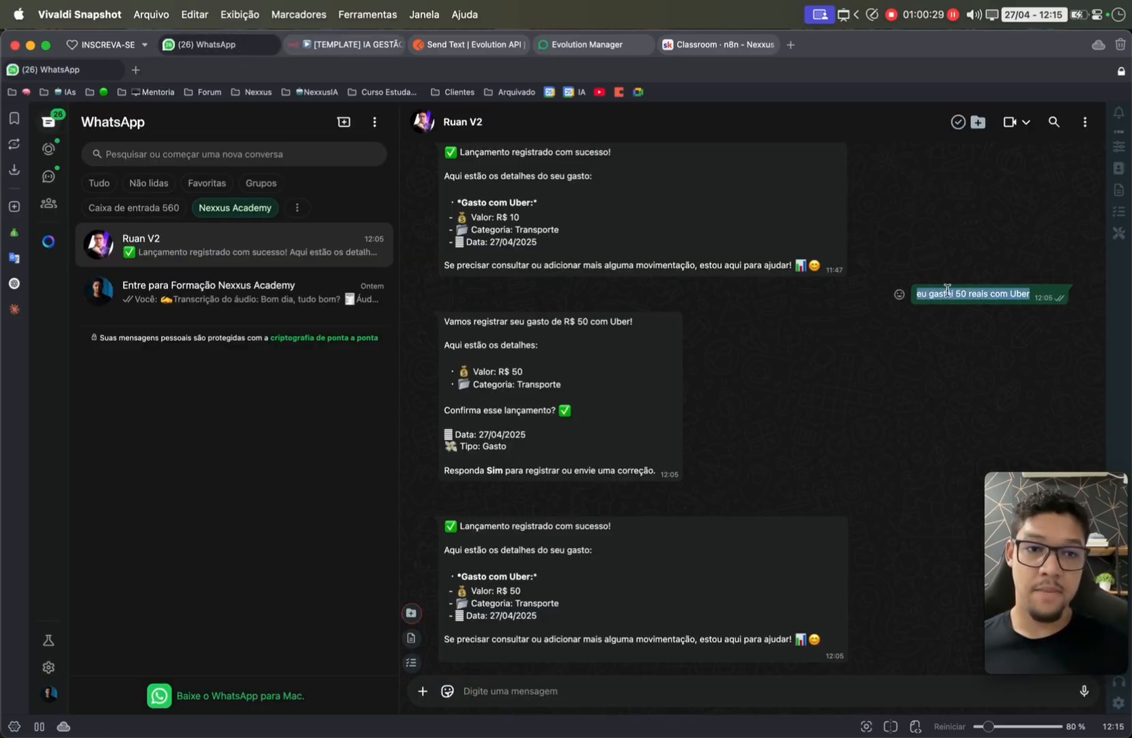
click(546, 690)
key(super+v)
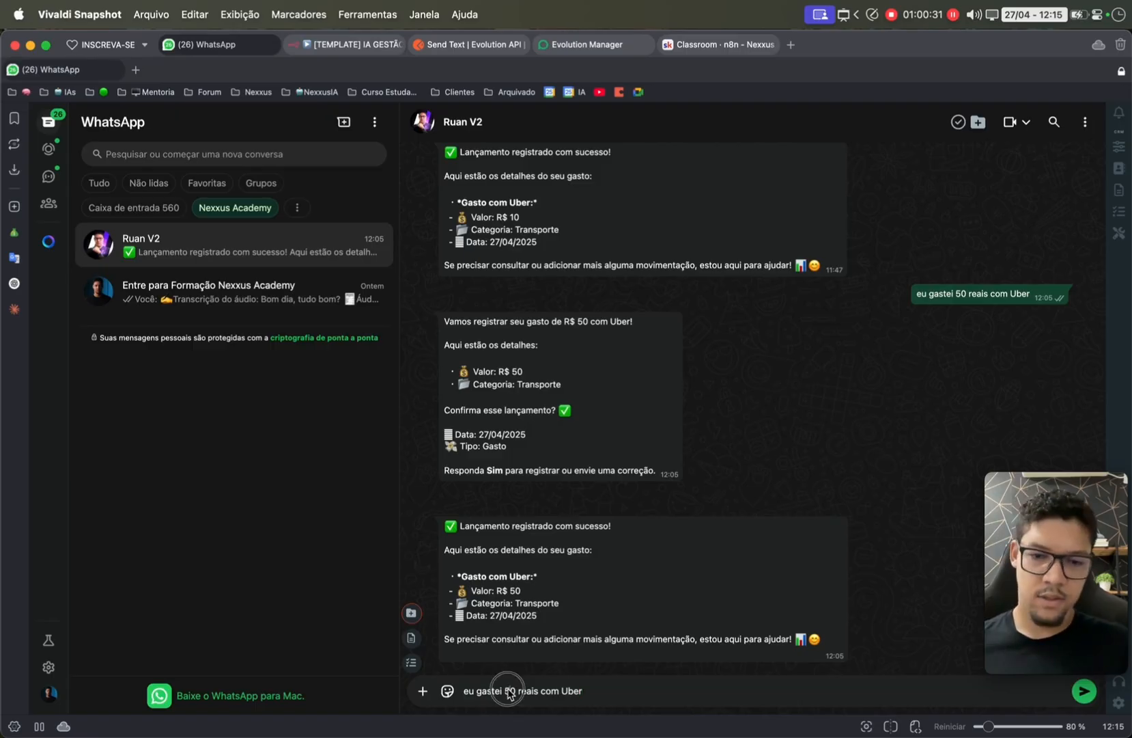
key(Return)
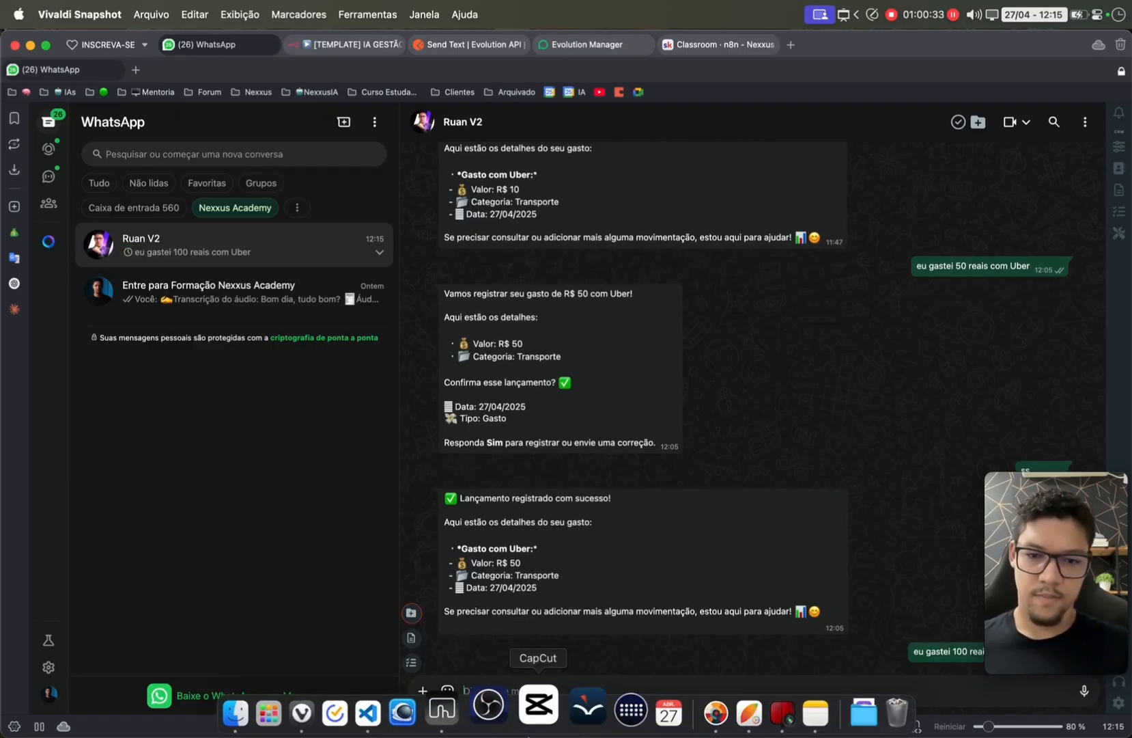
- Reply "SIM" in the chat to confirm registering the R$ 100 Uber expense
drag(1001, 576, 1001, 491)
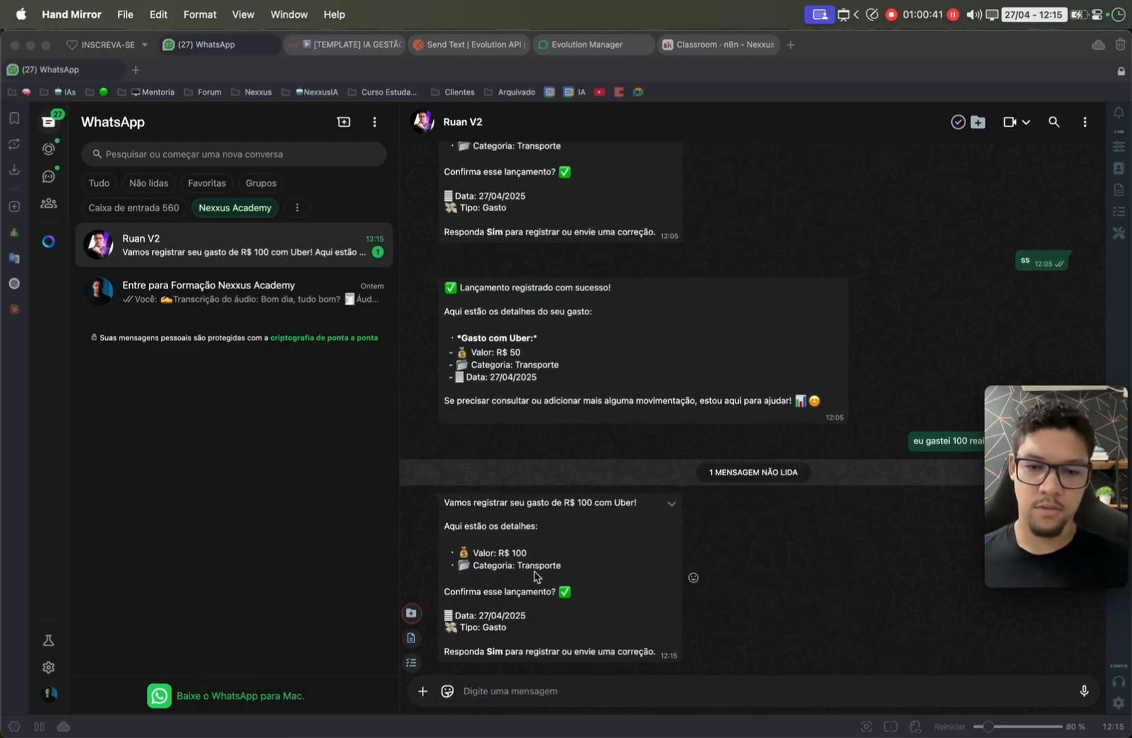
click(525, 688)
text(SIM)
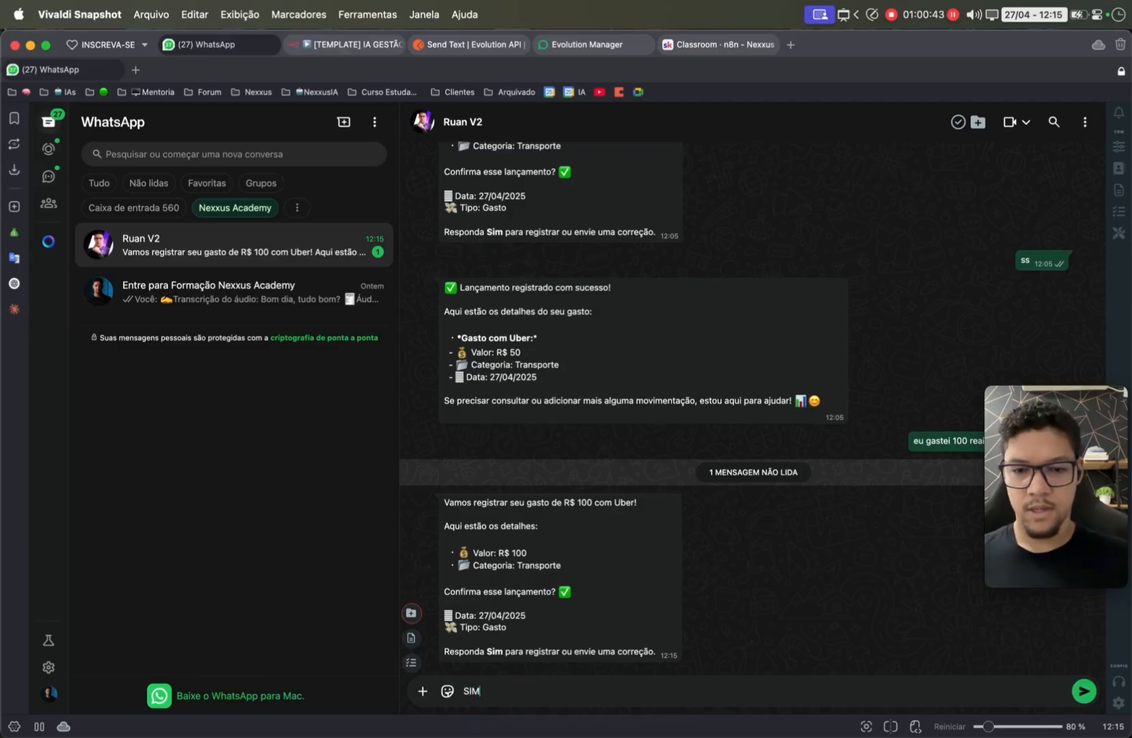
key(Return)
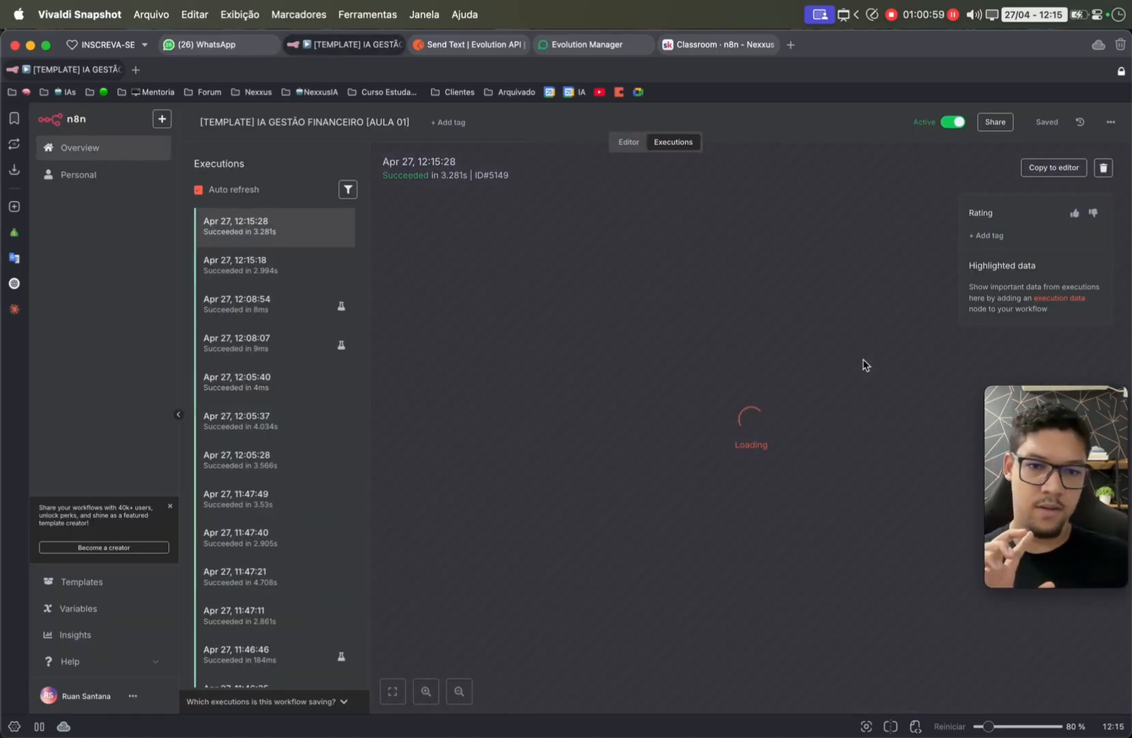
- Inspect the tool nodes in the latest n8n execution and review the Postgres Chat Memory settings in the editor
scroll(880, 416, up, 5)
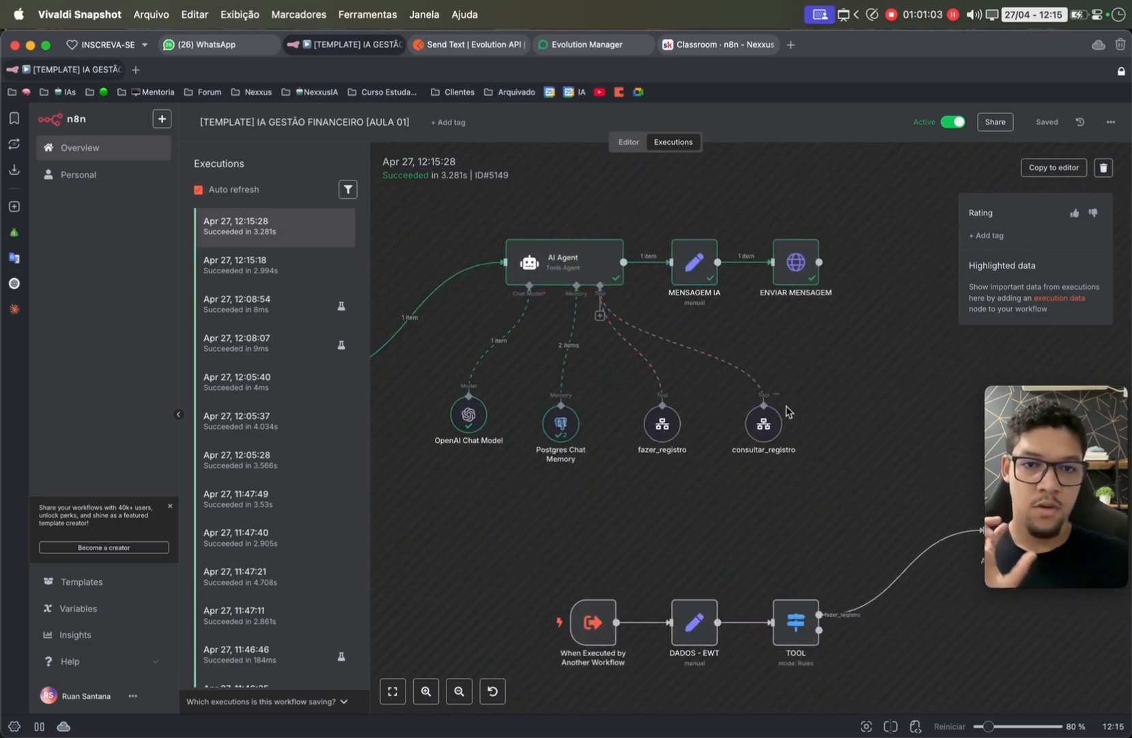
click(628, 141)
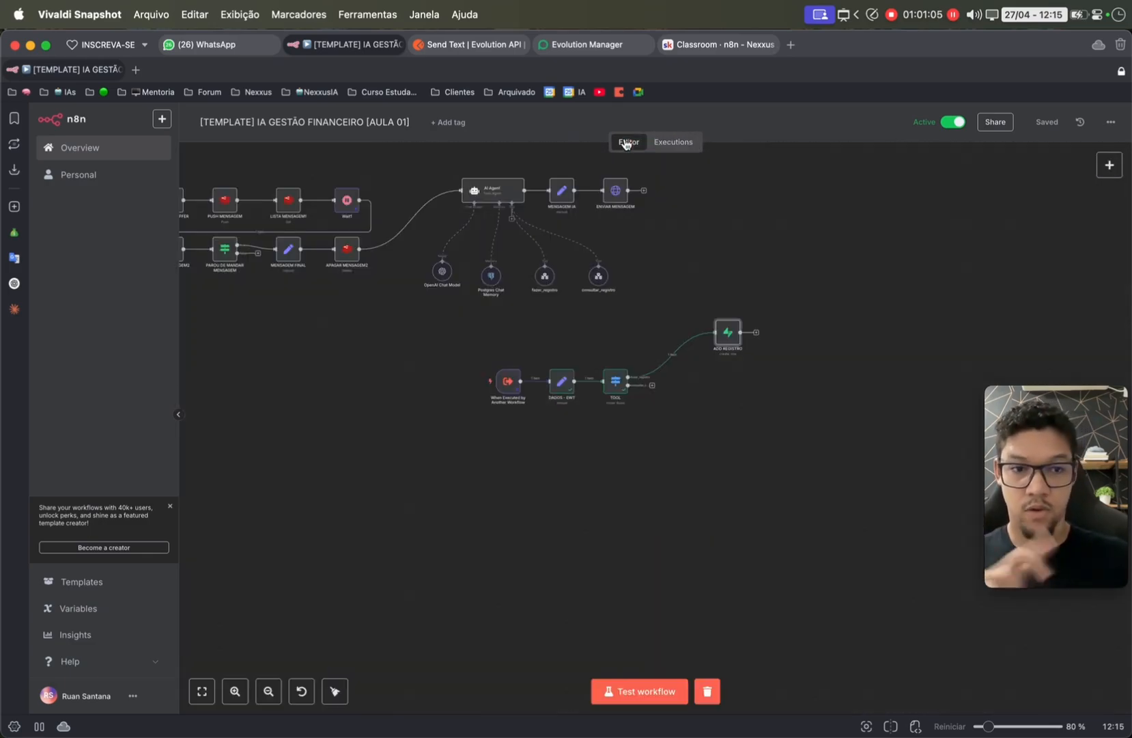
double_click(490, 280)
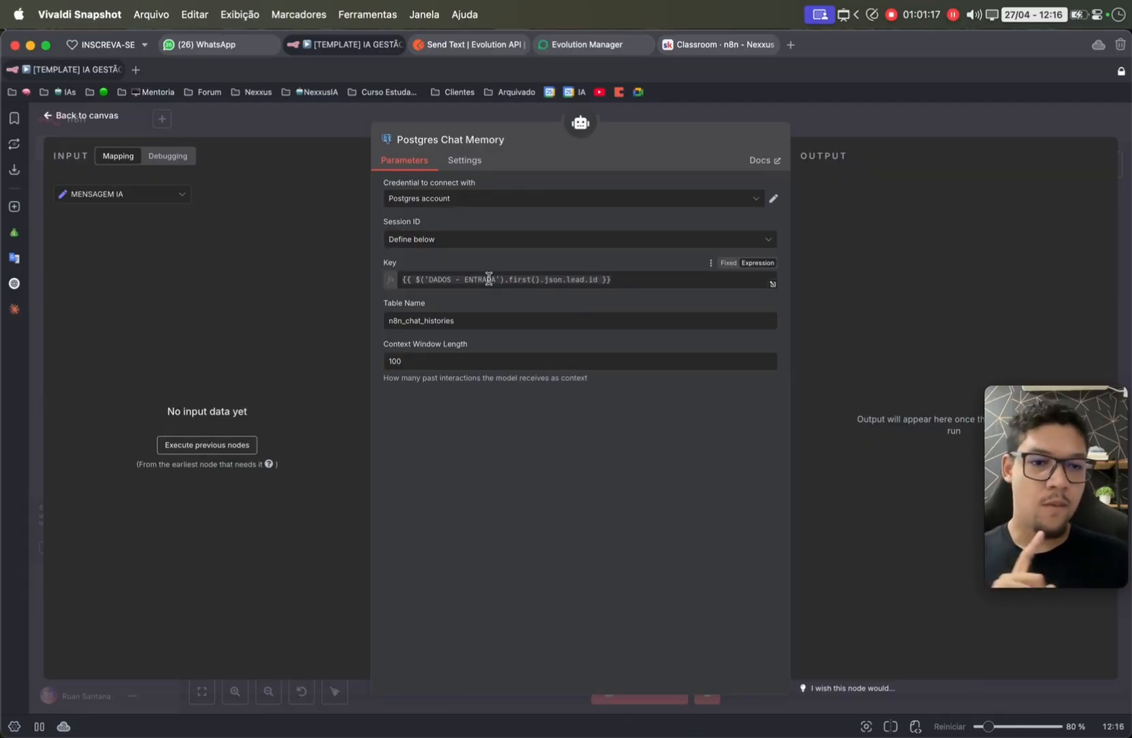
click(820, 130)
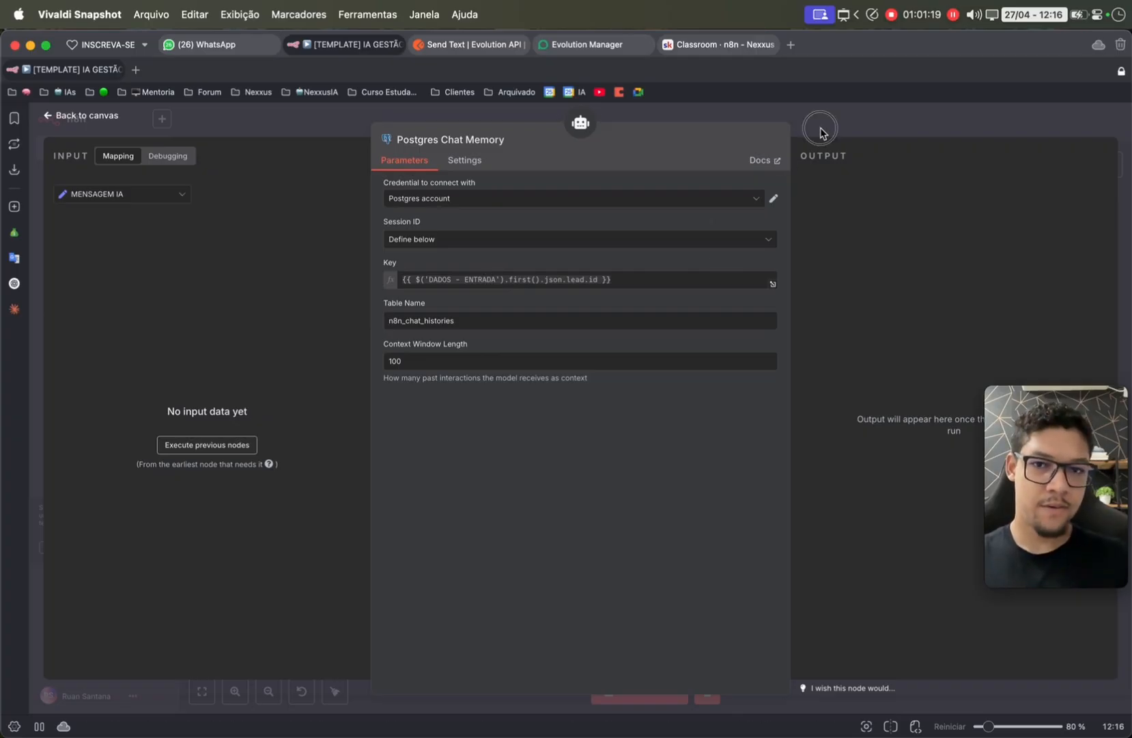
- Add a Postgres node to the workflow with the "Delete table or rows" action
click(1110, 164)
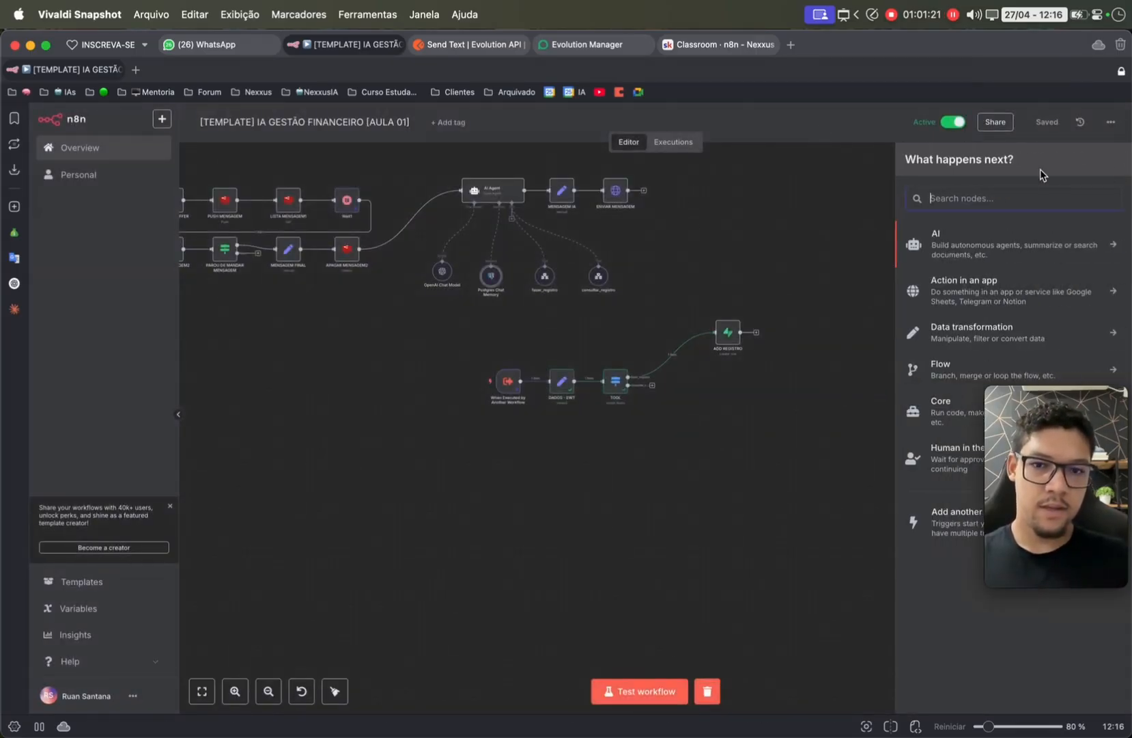
text(post)
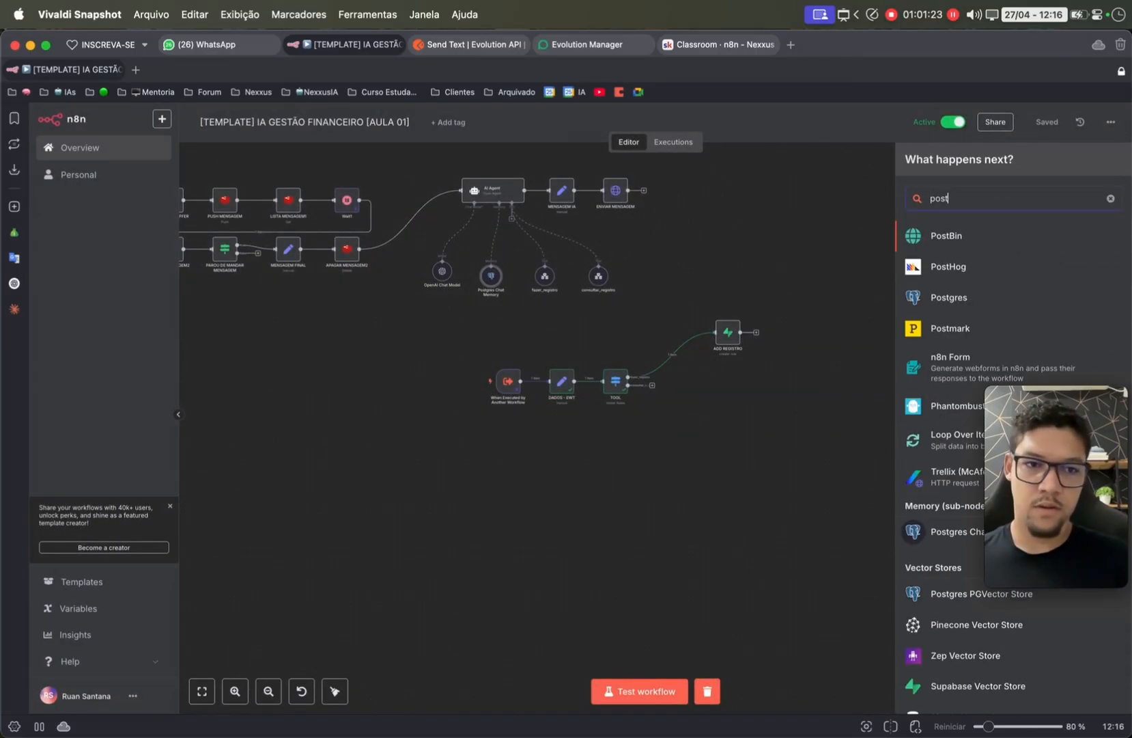
text(g)
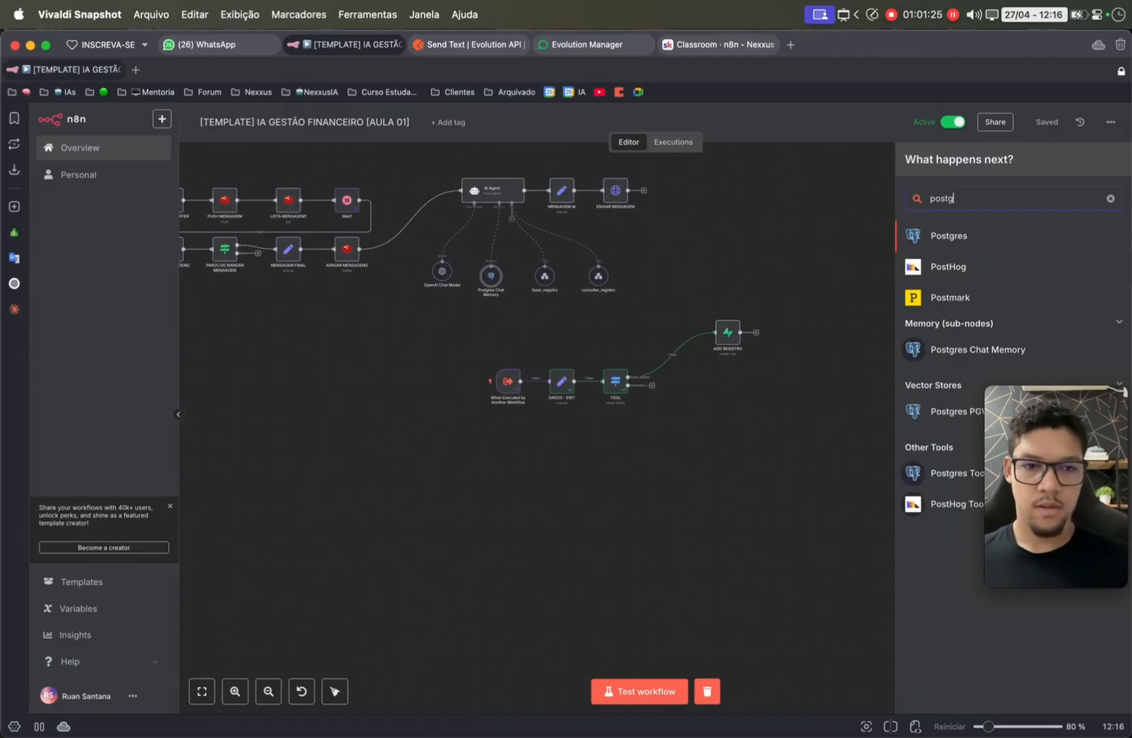
key(Return)
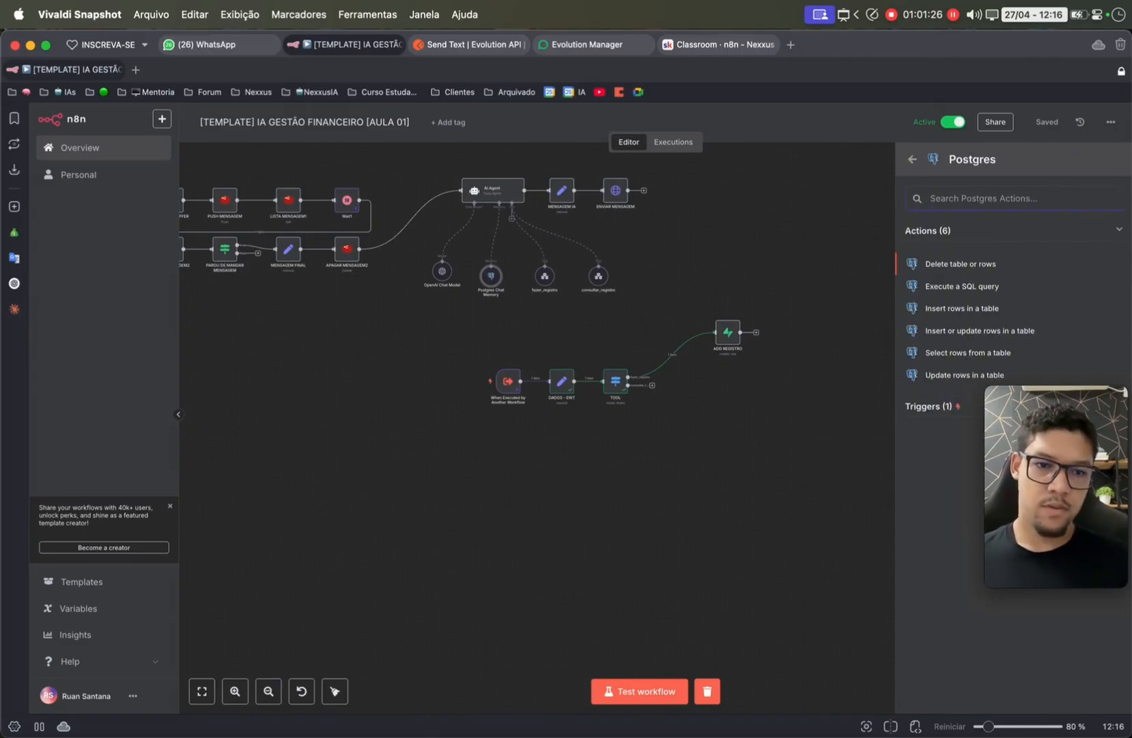
click(950, 264)
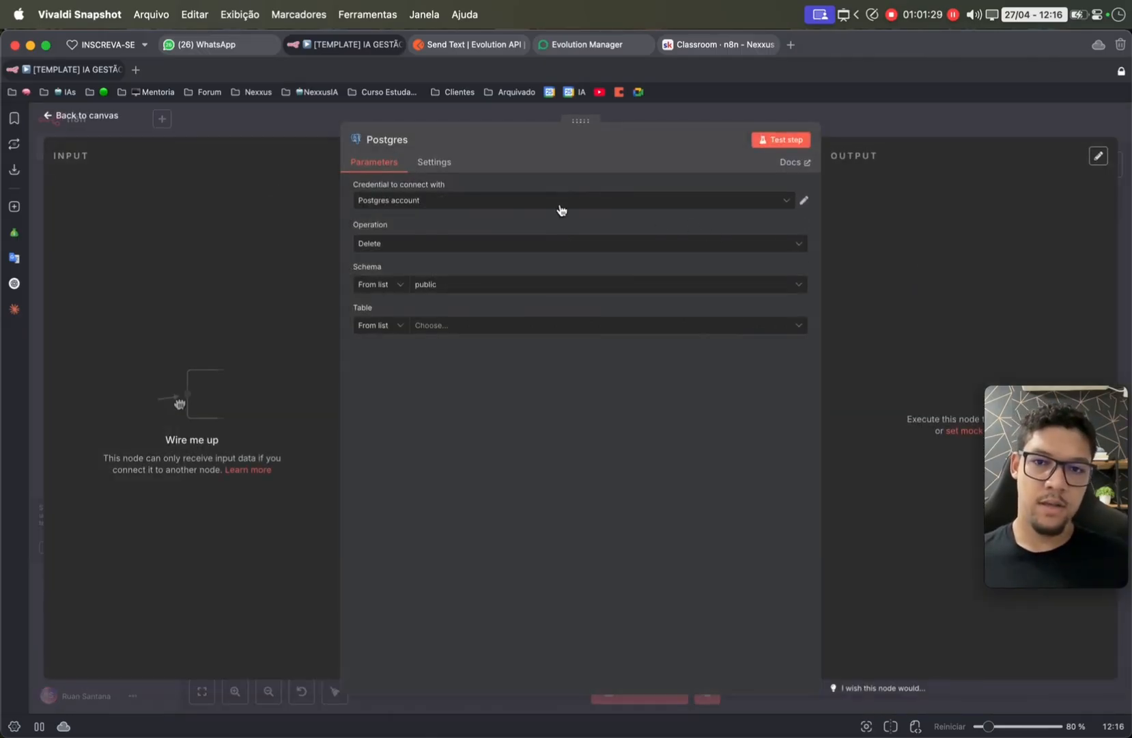
click(912, 125)
- Check the Postgres Chat Memory table name, and set the Postgres node to table n8n_chat_histories with command Delete
double_click(492, 278)
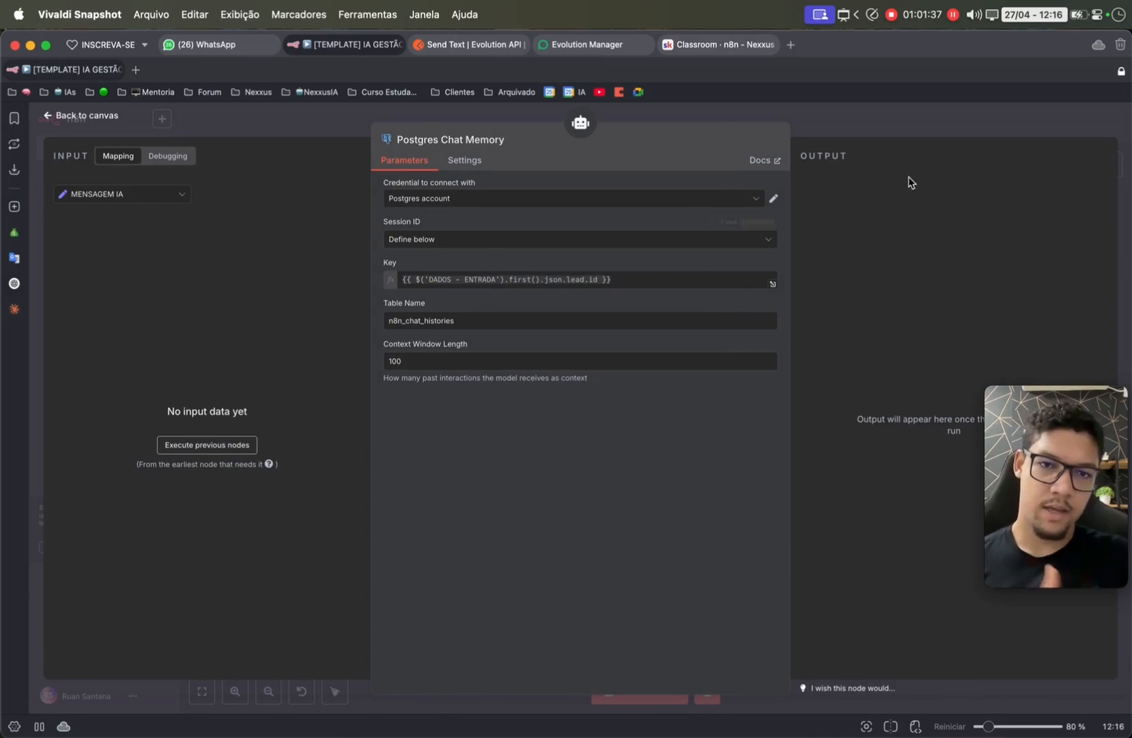
click(890, 129)
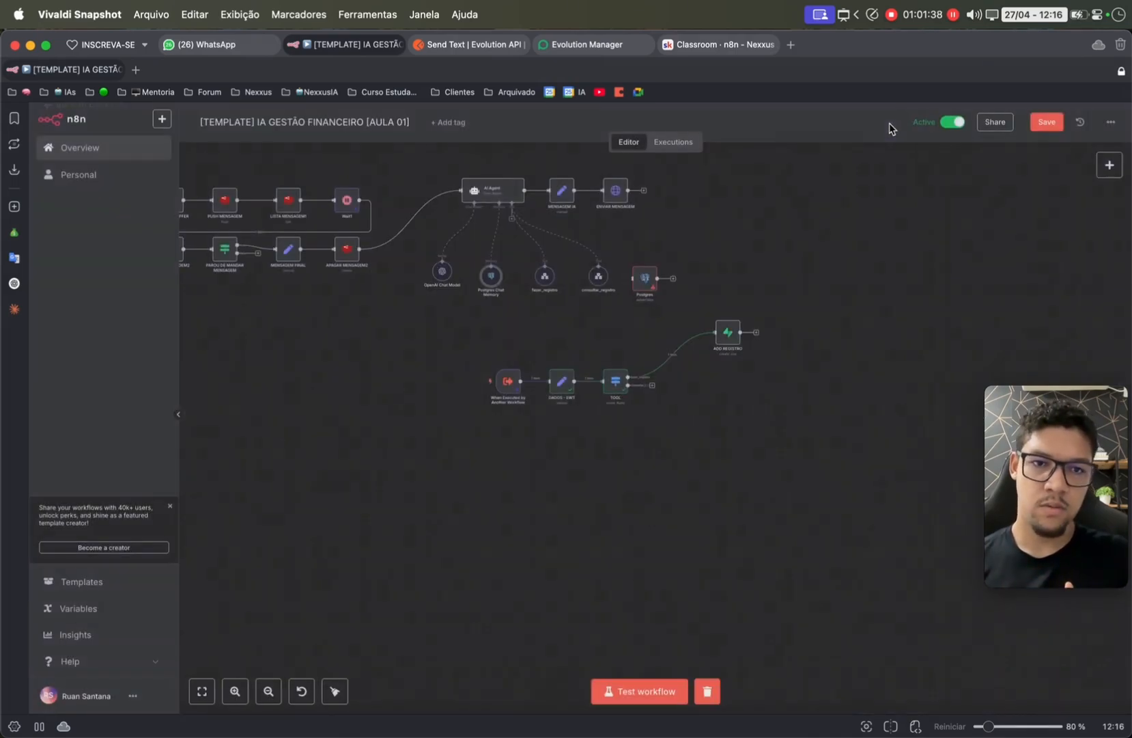
double_click(650, 285)
click(470, 325)
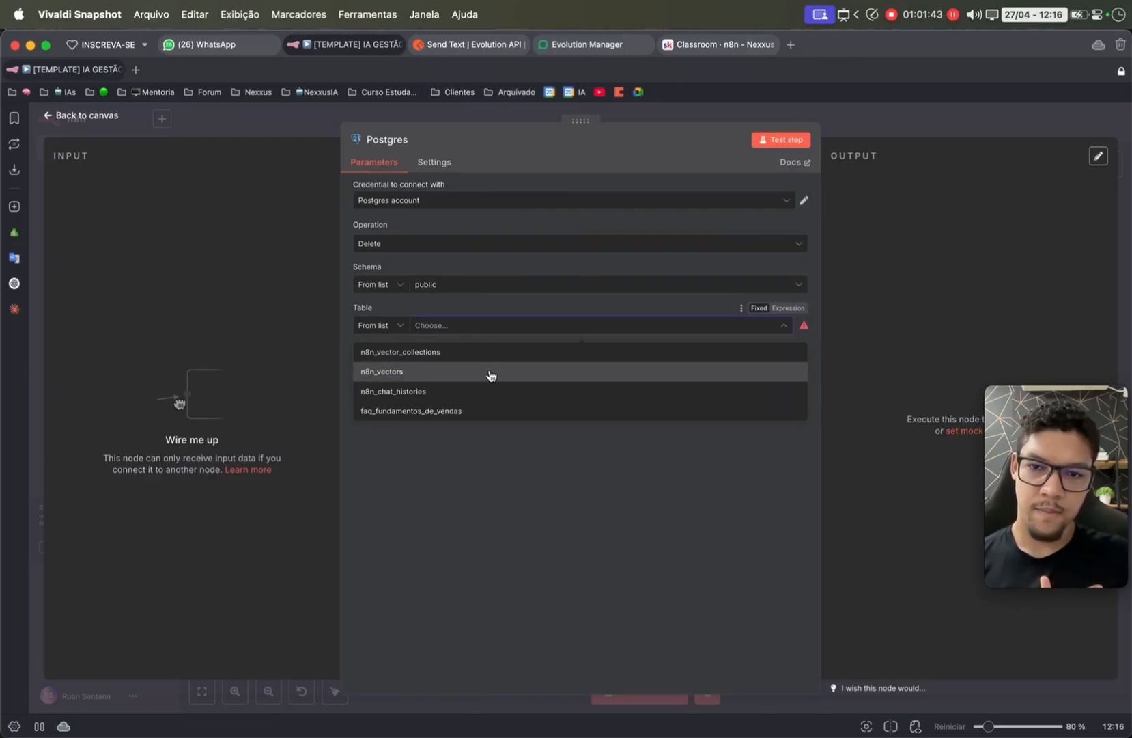
click(504, 392)
click(452, 369)
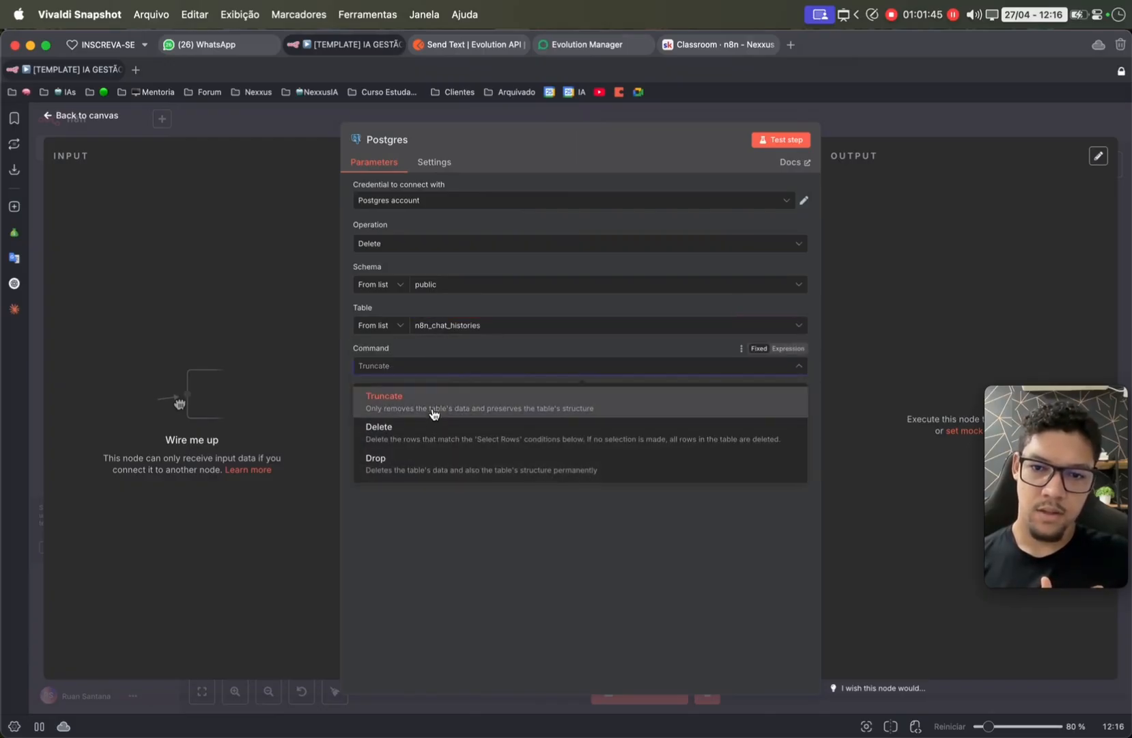
click(426, 430)
- Add a row condition where session_id equals the contact's phone number, and copy that value
click(427, 436)
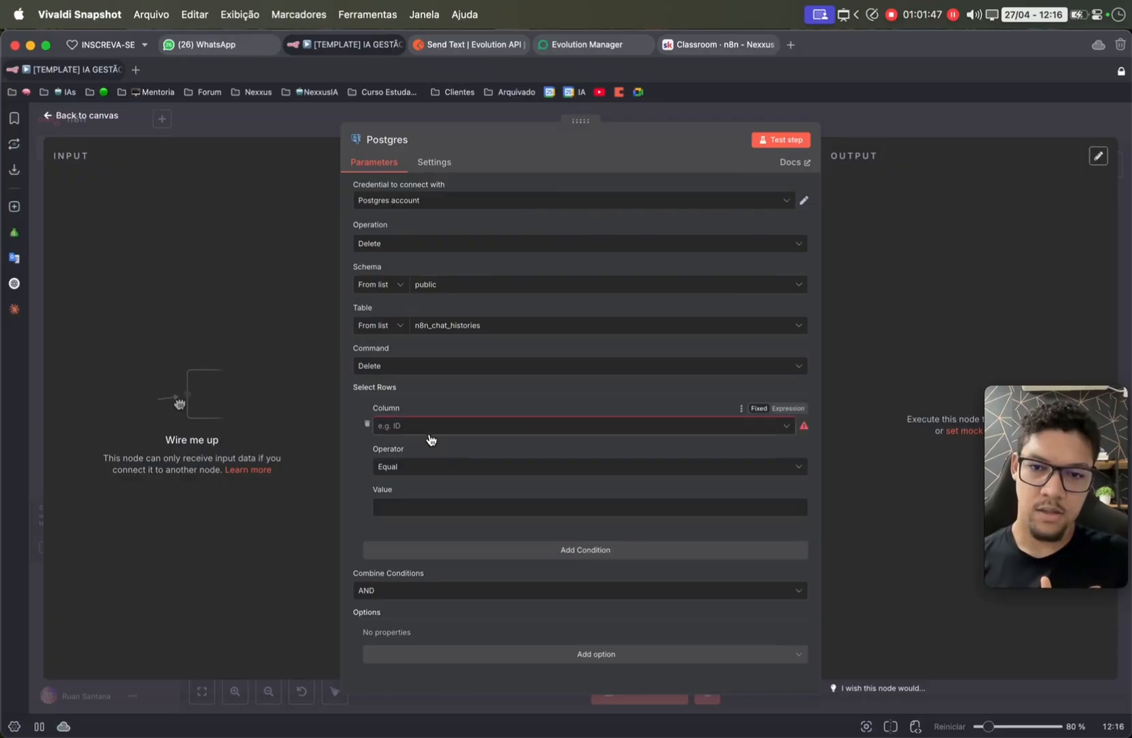
click(430, 426)
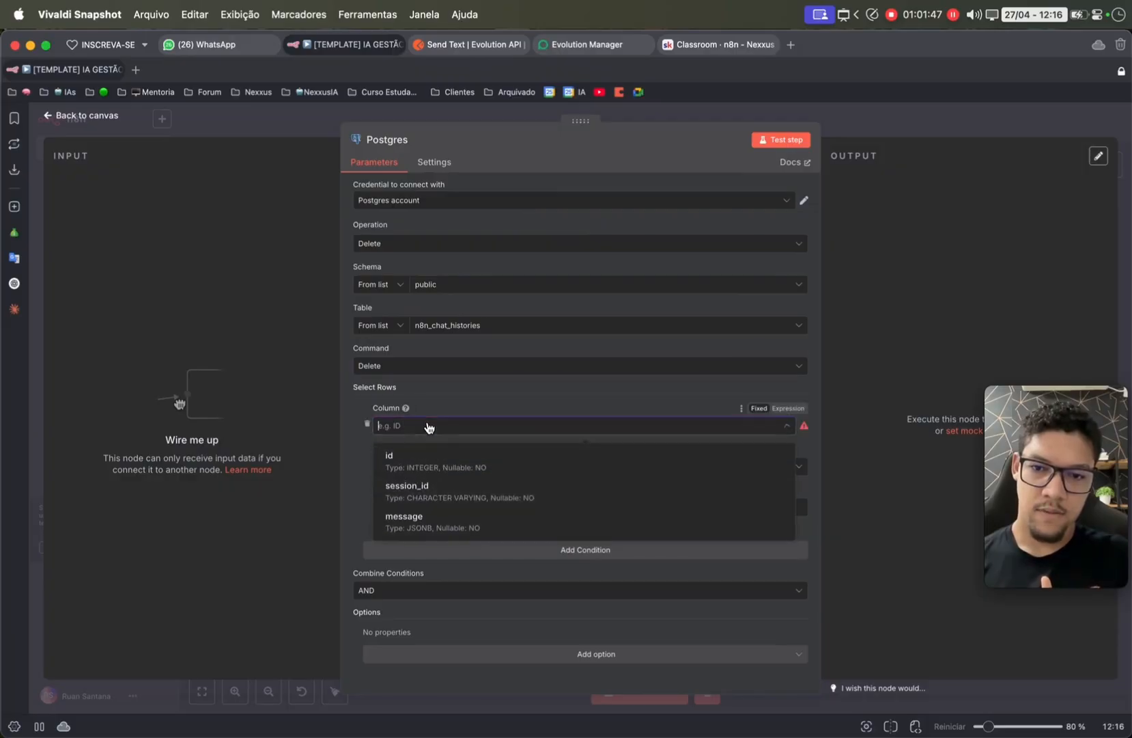
click(451, 486)
click(385, 466)
click(393, 467)
click(394, 506)
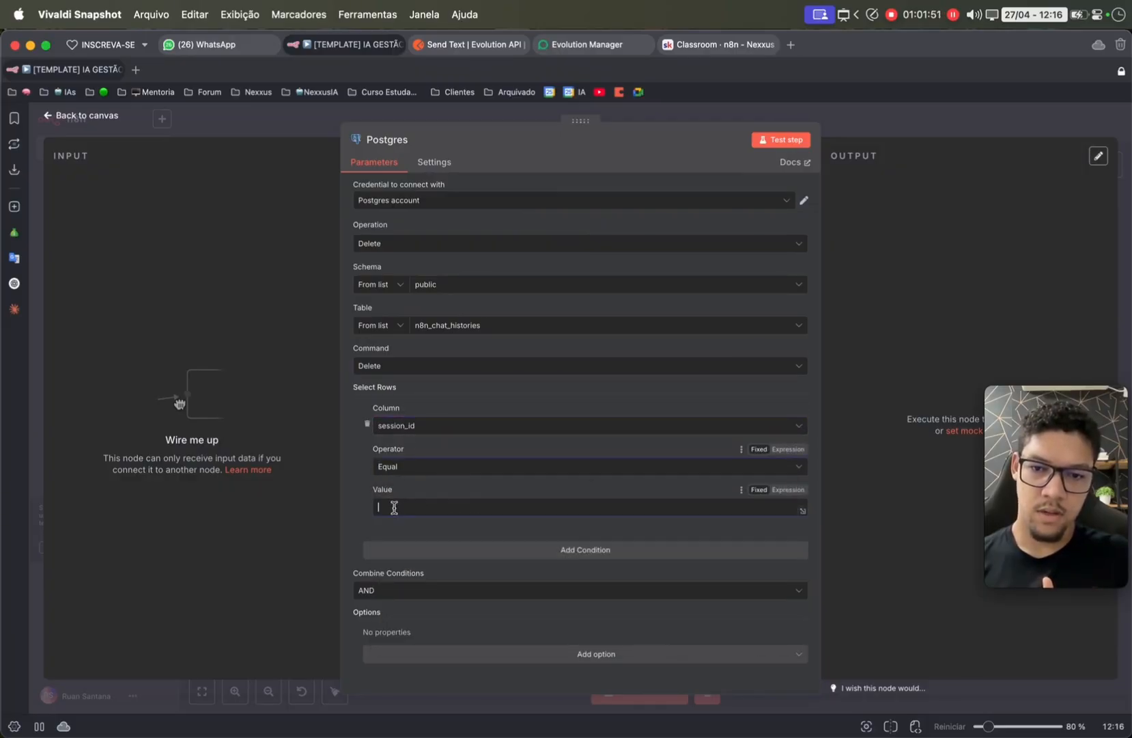
key(super+v)
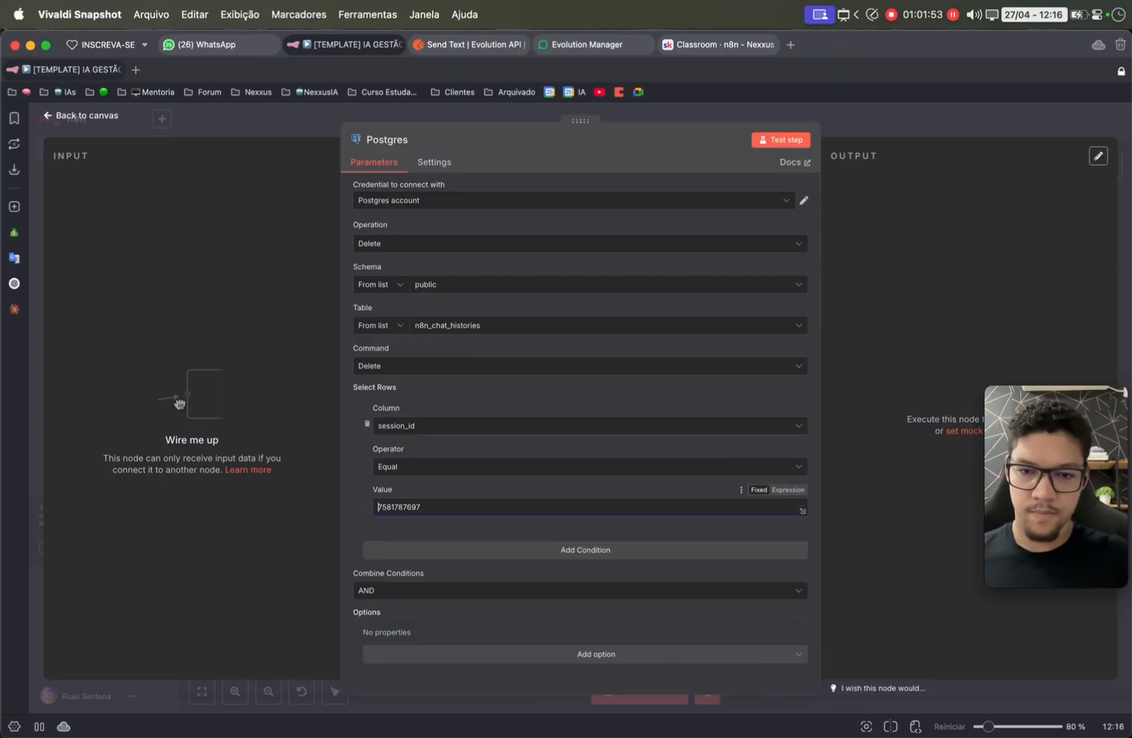
double_click(386, 507)
key(super+c)
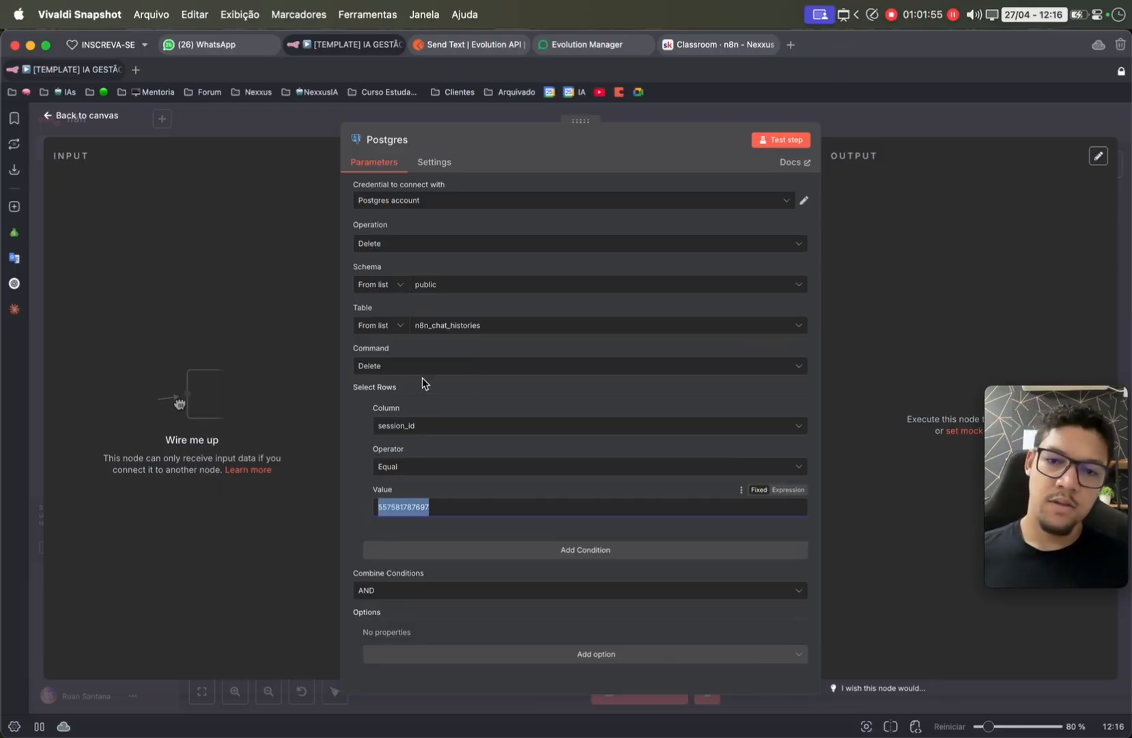
- Switch the Postgres node's operation to Select and test it to view the chat history rows for that session
click(400, 367)
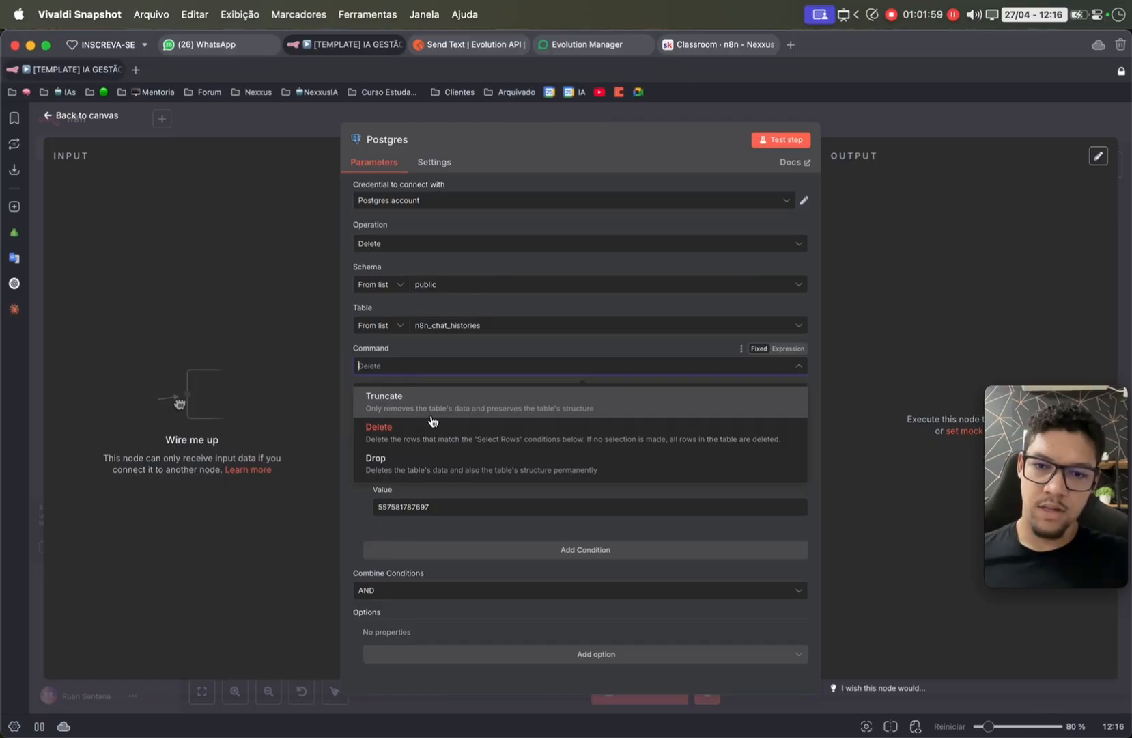
click(318, 384)
click(447, 245)
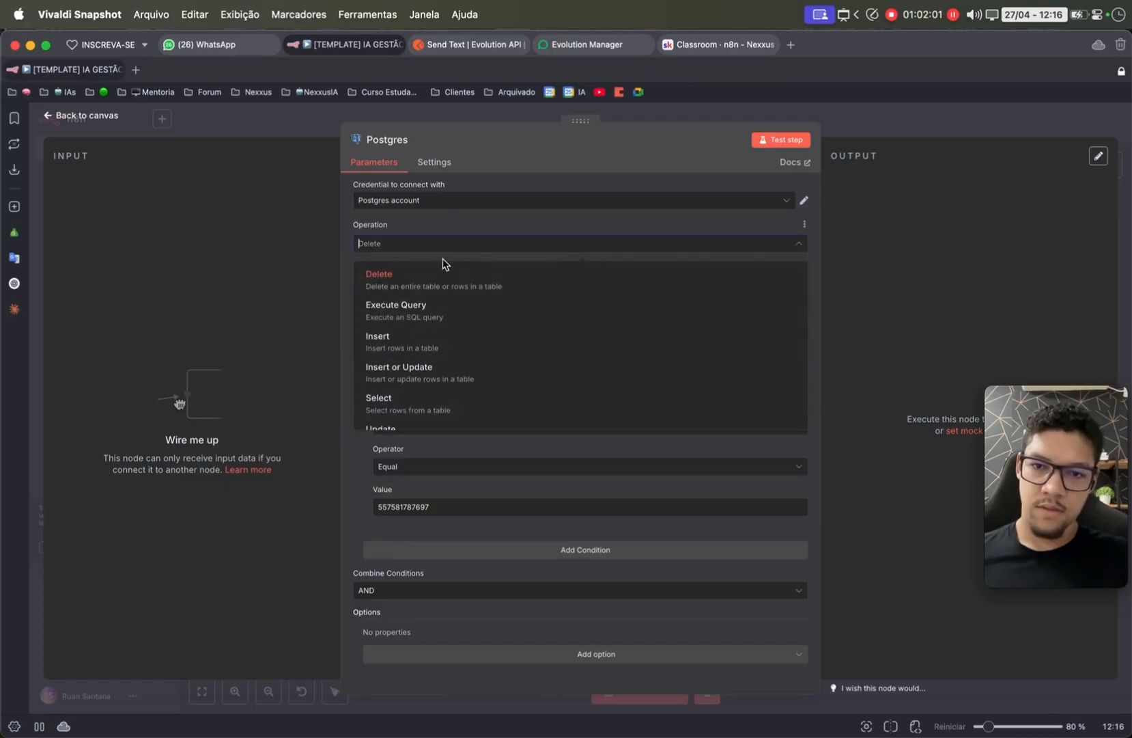
drag(444, 387, 446, 404)
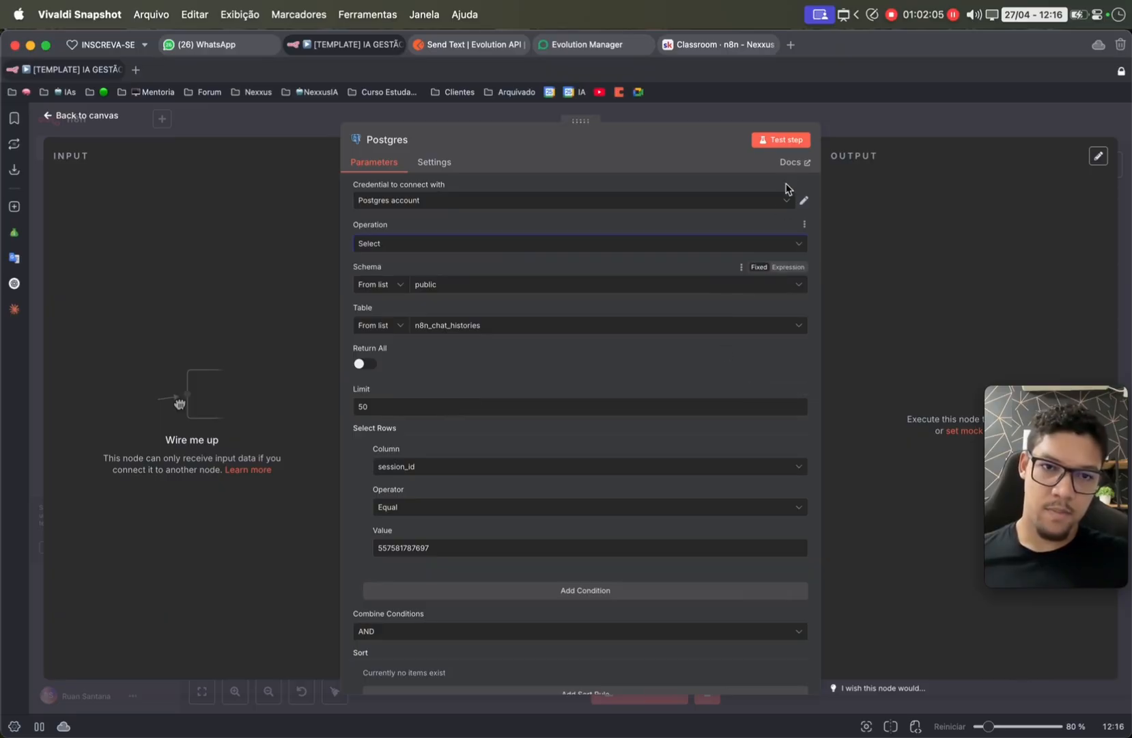
click(782, 139)
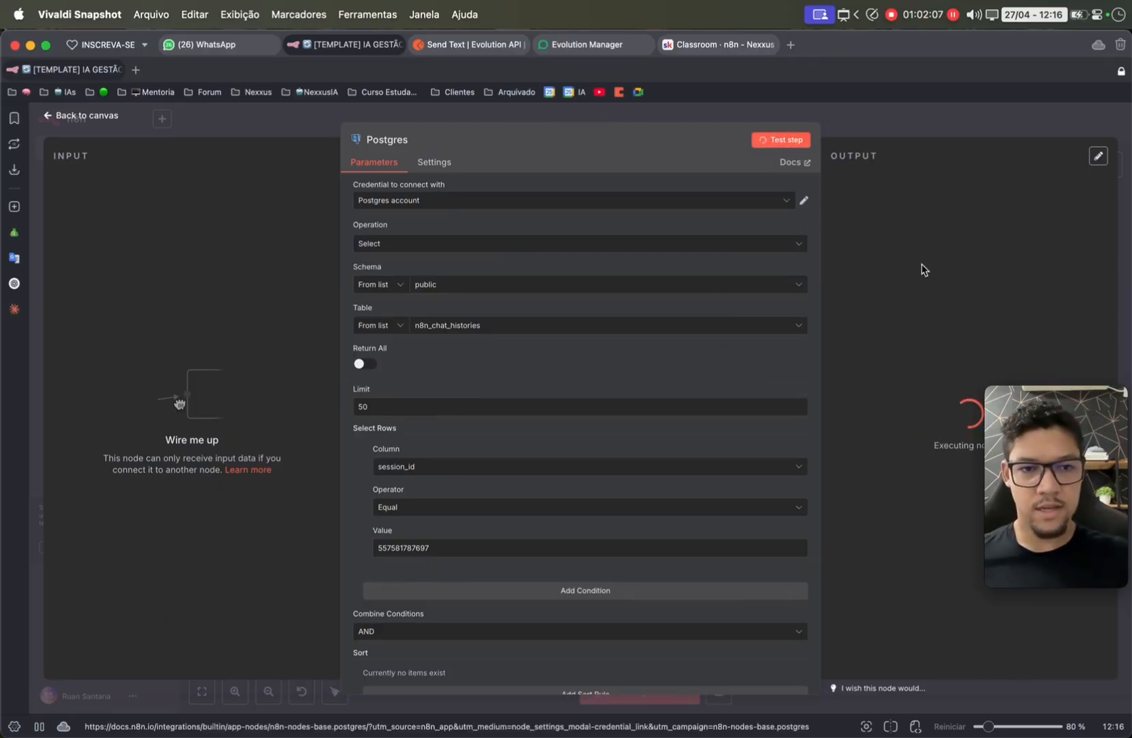
scroll(915, 398, down, 5)
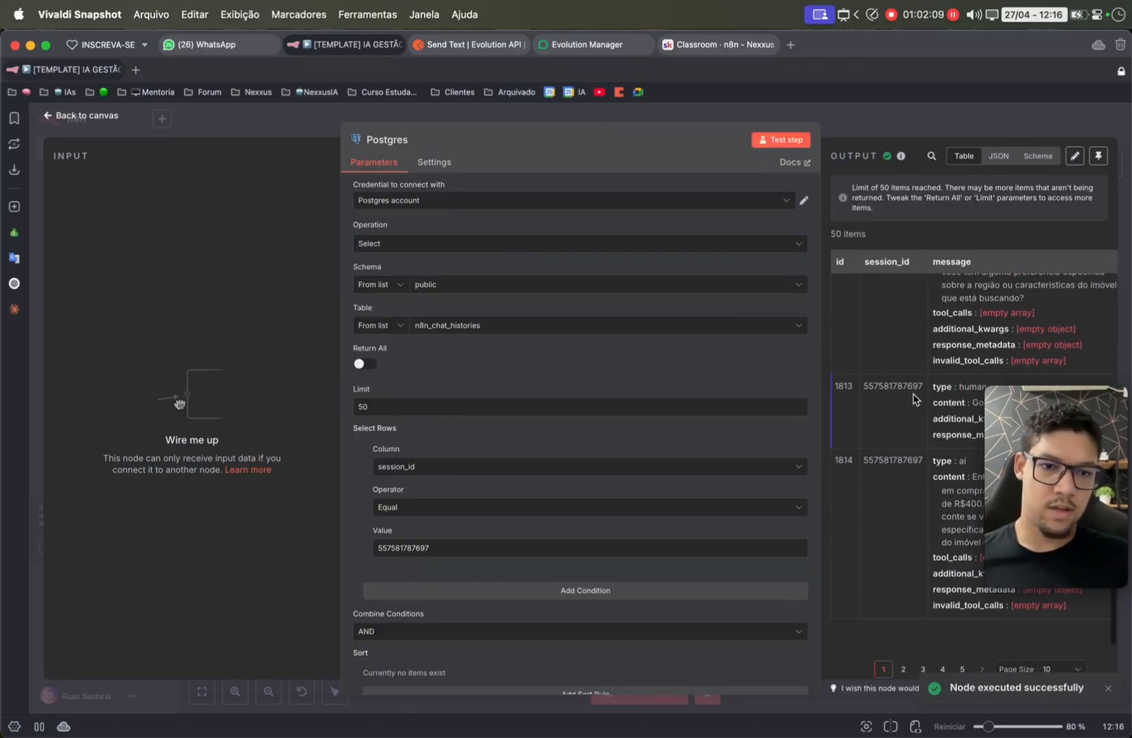
scroll(915, 398, up, 5)
- Switch the Postgres node's operation back to Delete and set its command to Delete
click(400, 243)
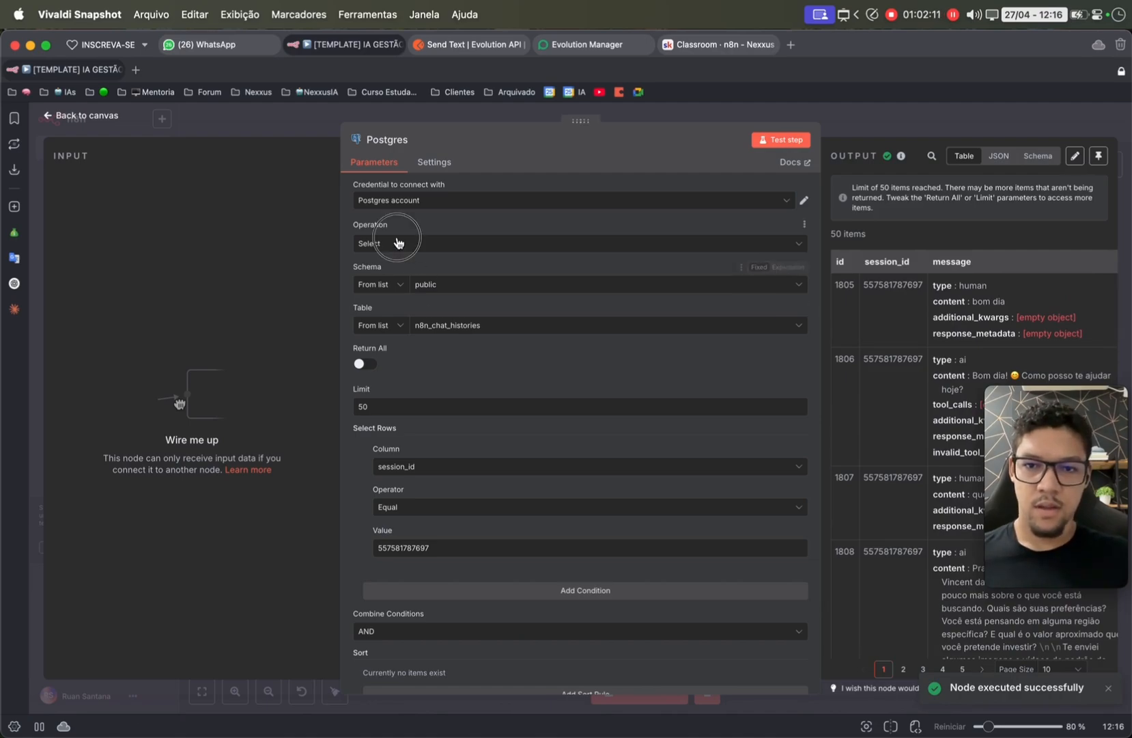
click(439, 280)
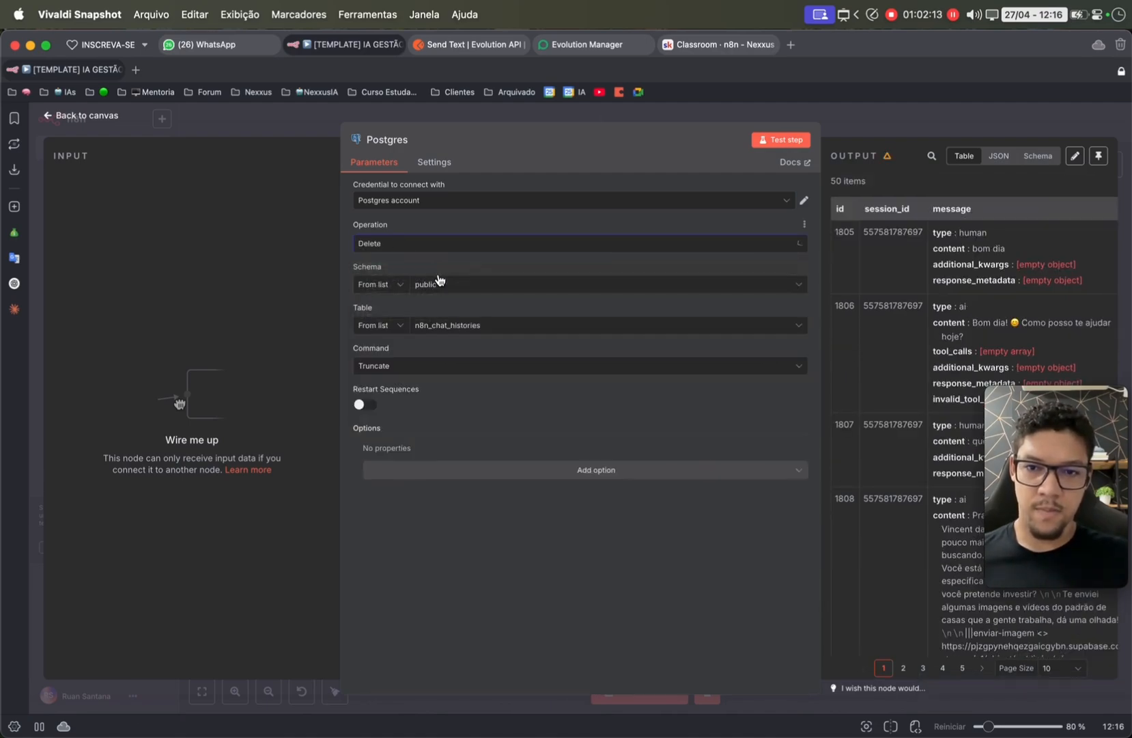
click(406, 367)
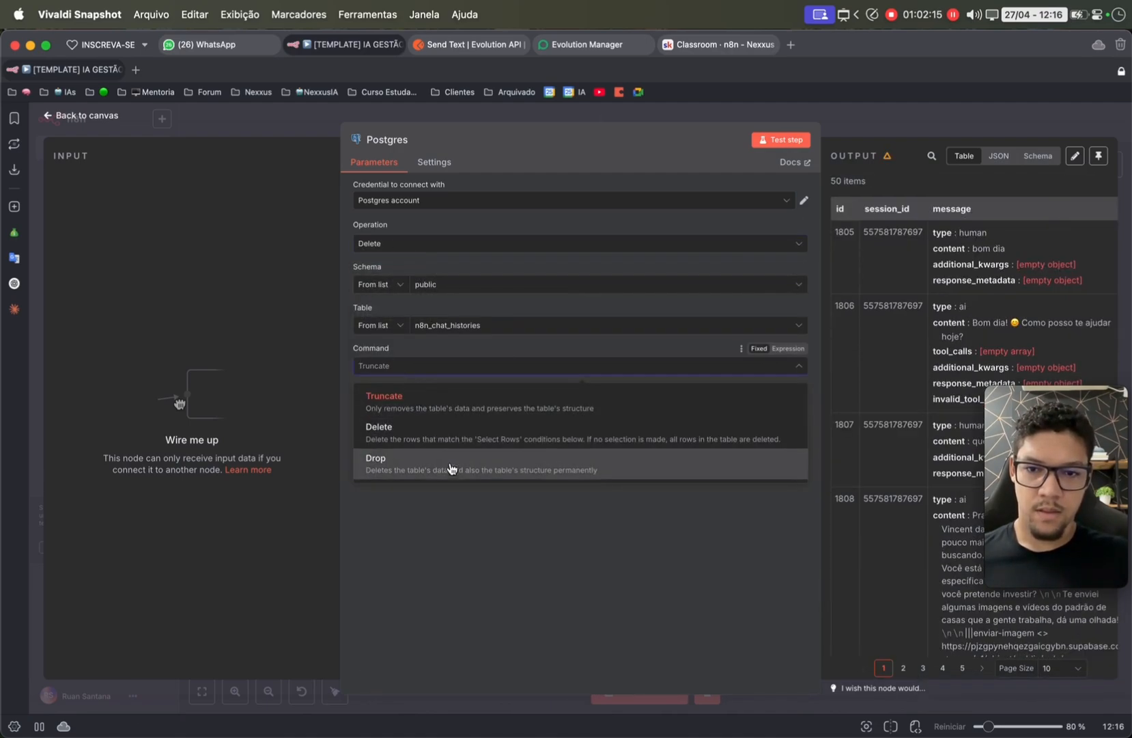
click(453, 435)
- Set the row condition to session_id equals the contact's phone number, and run the node to delete those chat history rows
click(416, 431)
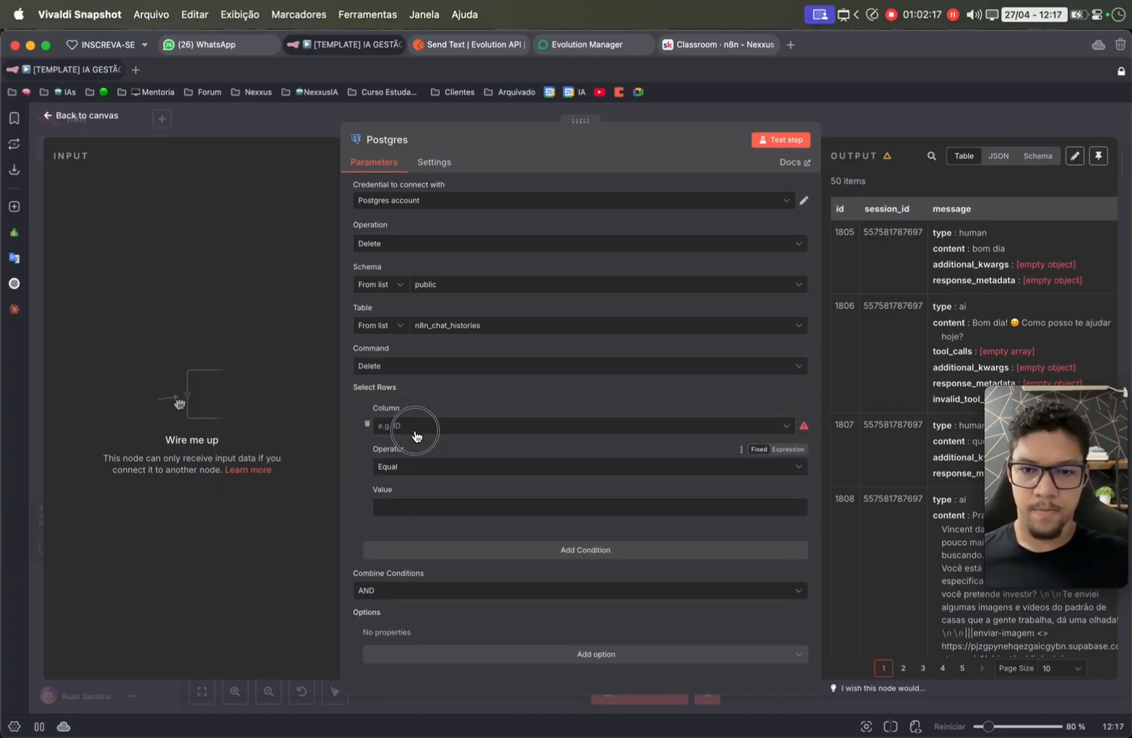
click(421, 492)
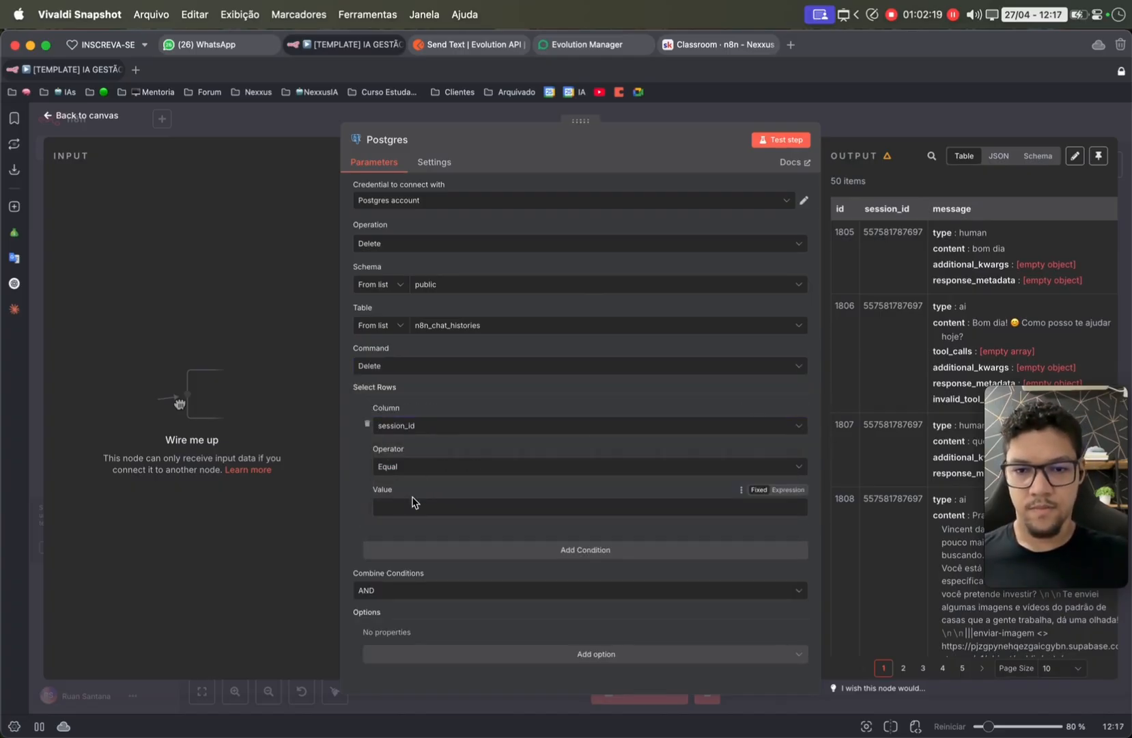
click(413, 505)
key(super+v)
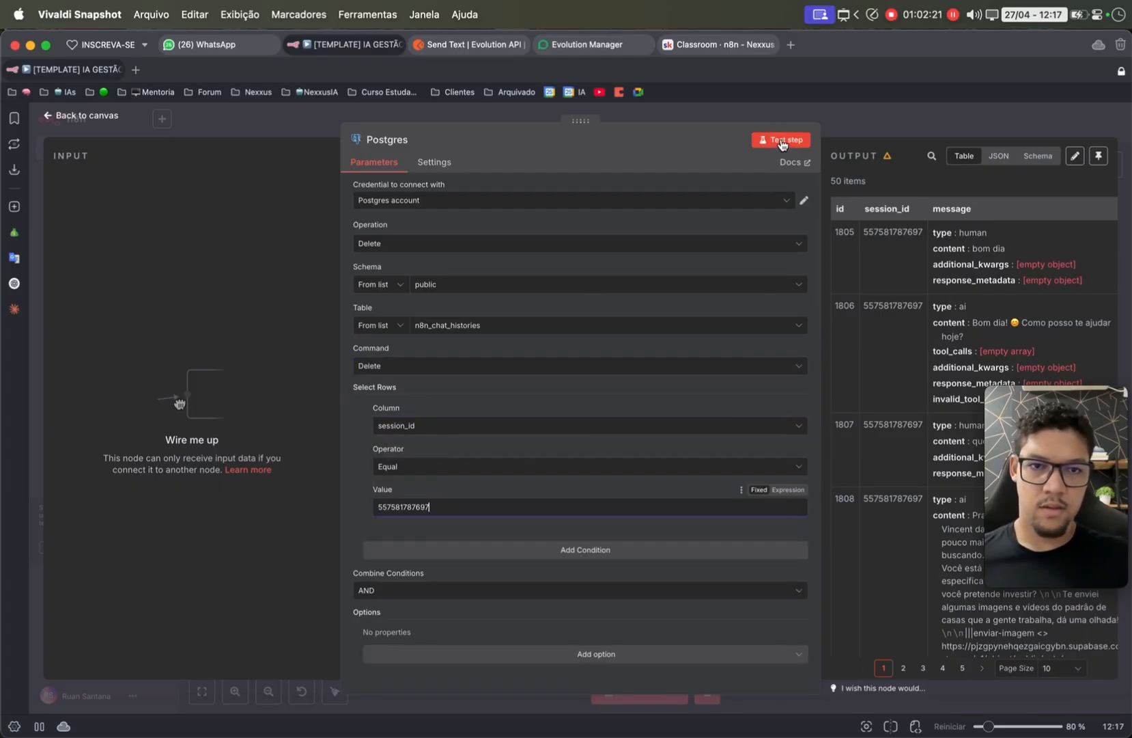
click(782, 141)
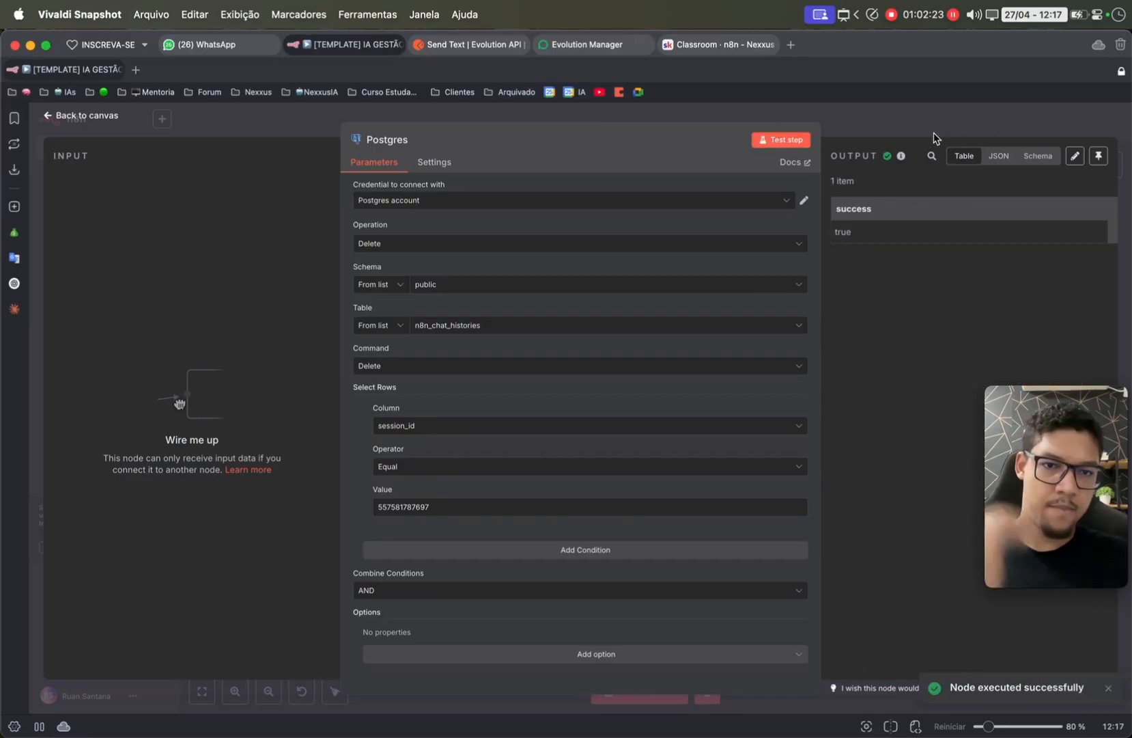
- Duplicate the Postgres node on the canvas and place the copy beside the original
key(Escape)
key(super+c)
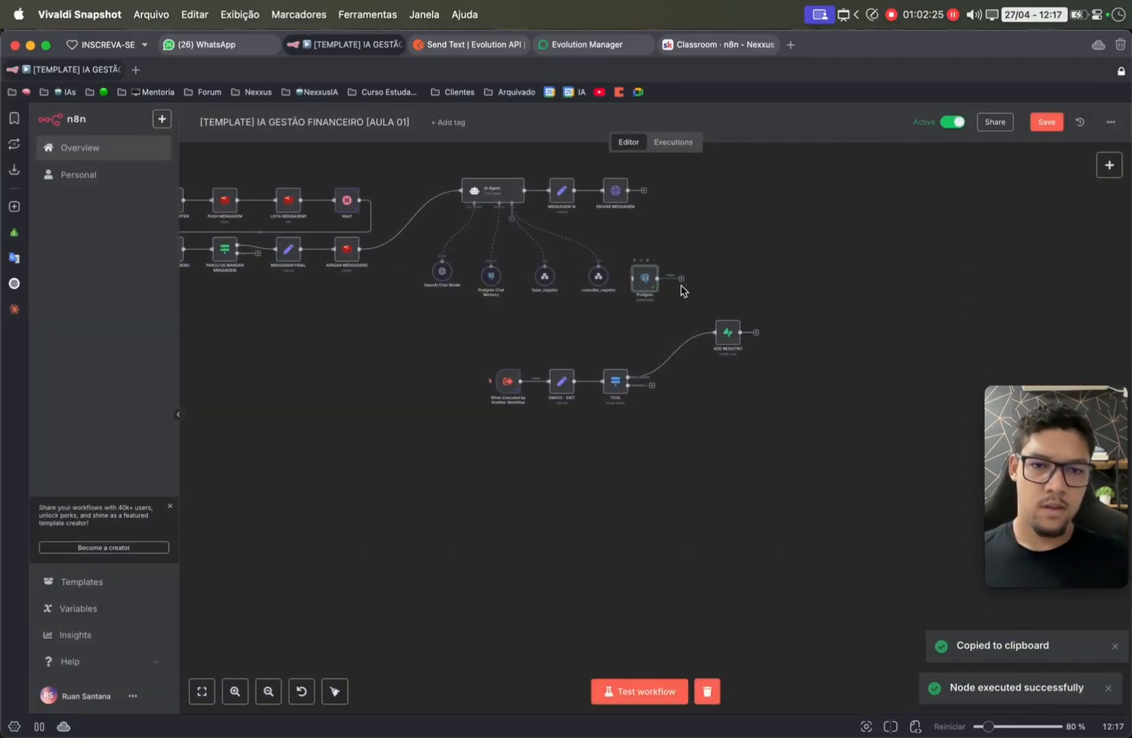
key(super+v)
drag(496, 354, 718, 276)
- Set the copied Postgres node's operation to Select on the n8n_chat_histories table
double_click(719, 284)
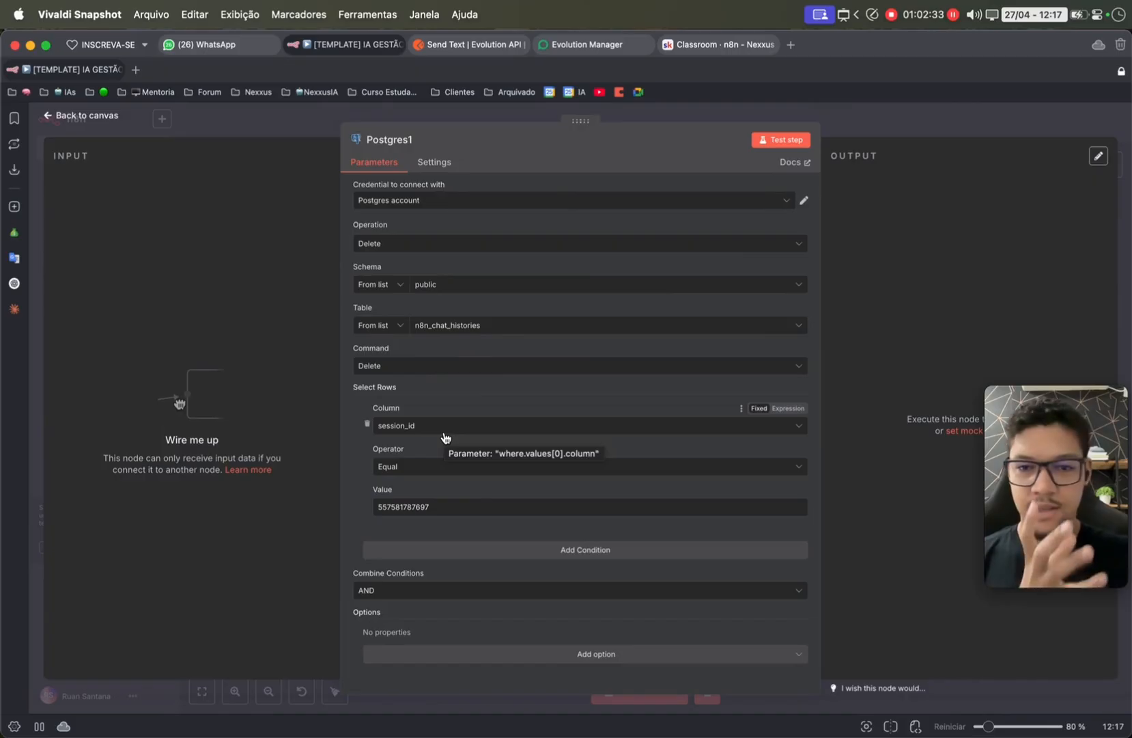
click(430, 245)
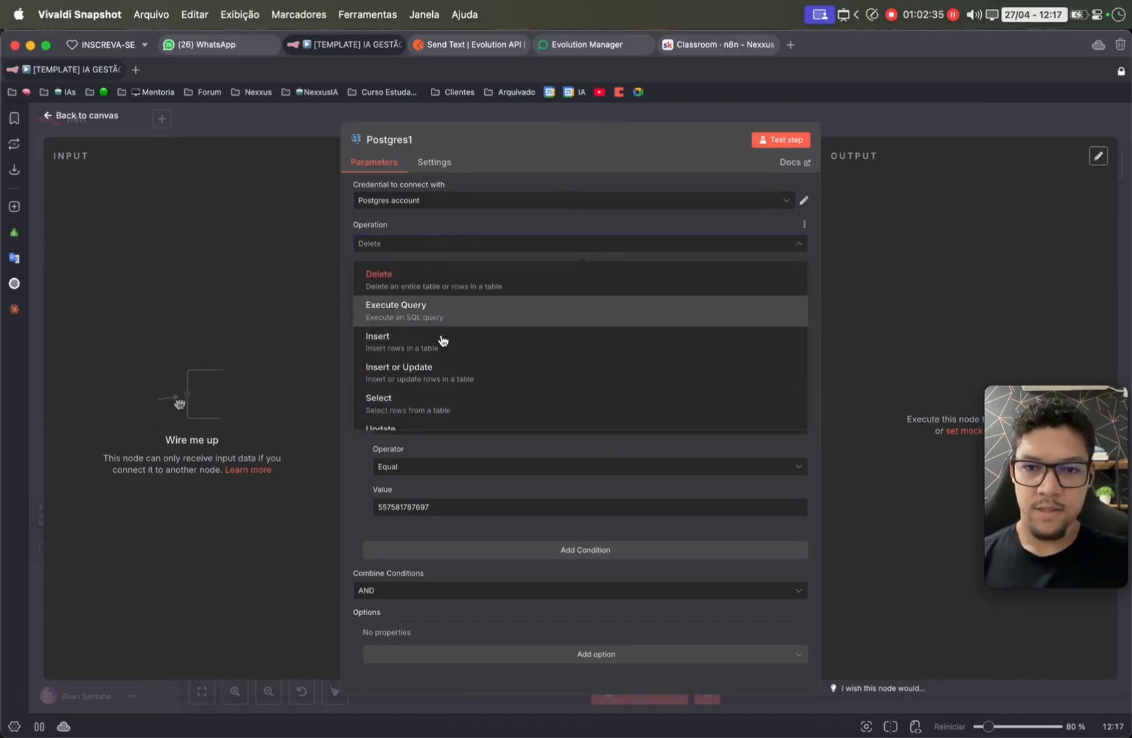
scroll(442, 340, down, 1)
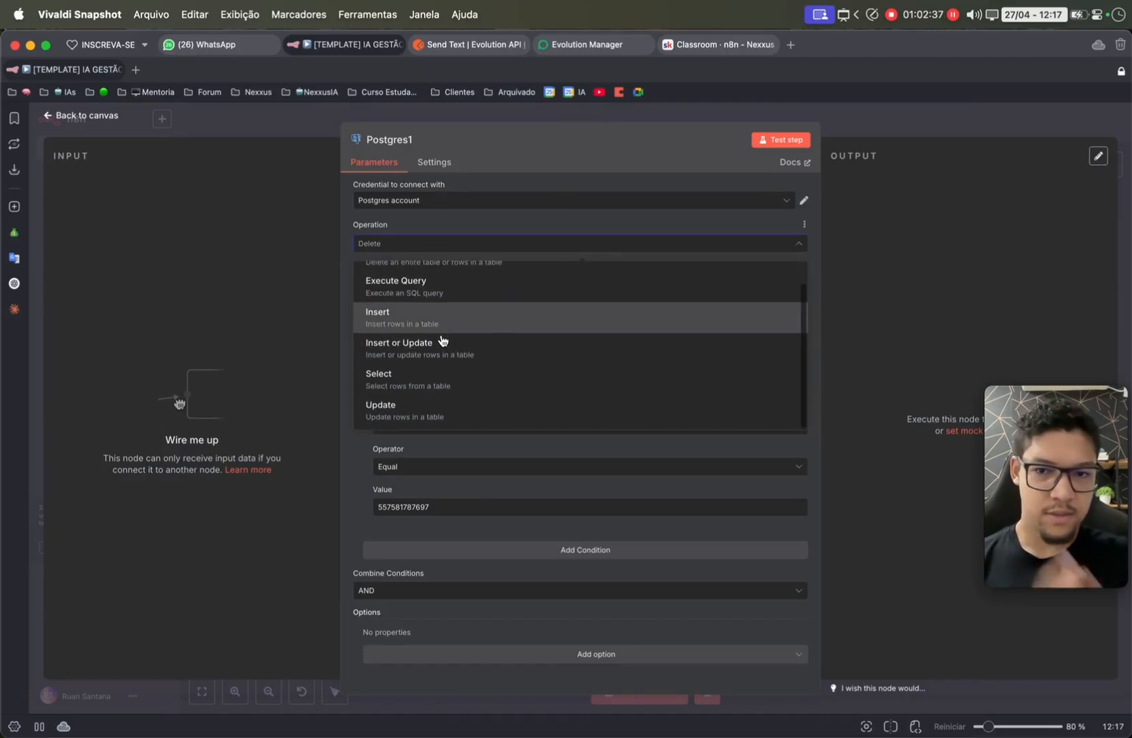
scroll(442, 340, up, 1)
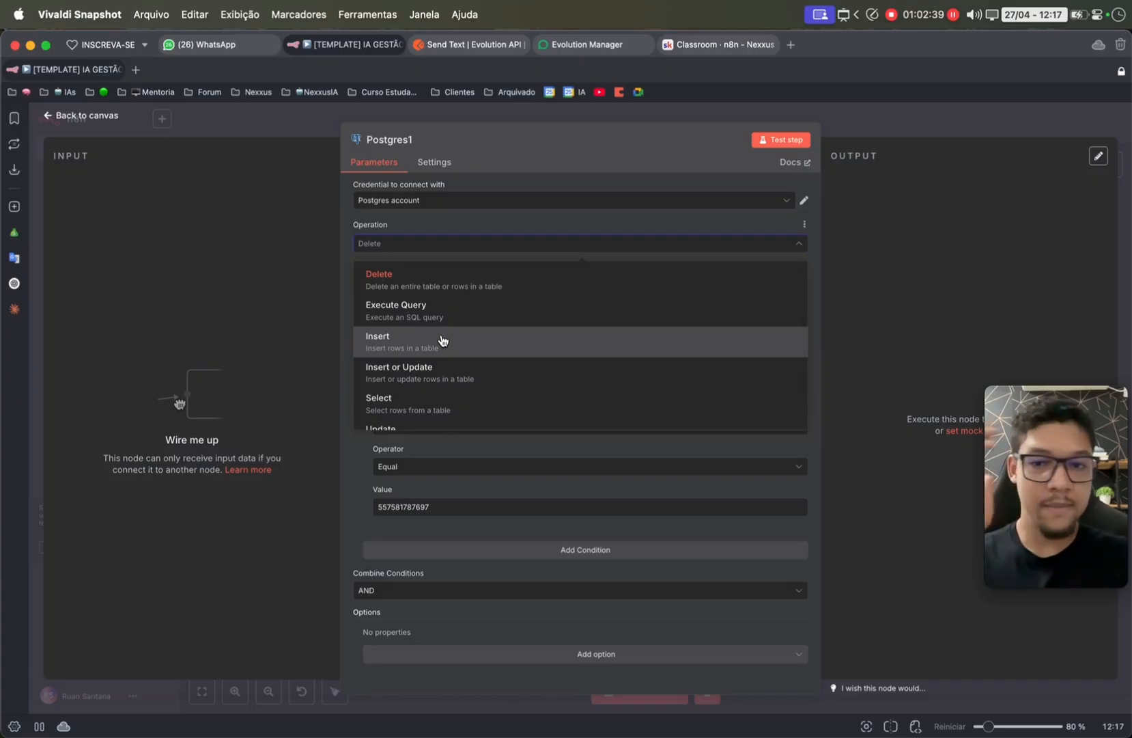
click(456, 311)
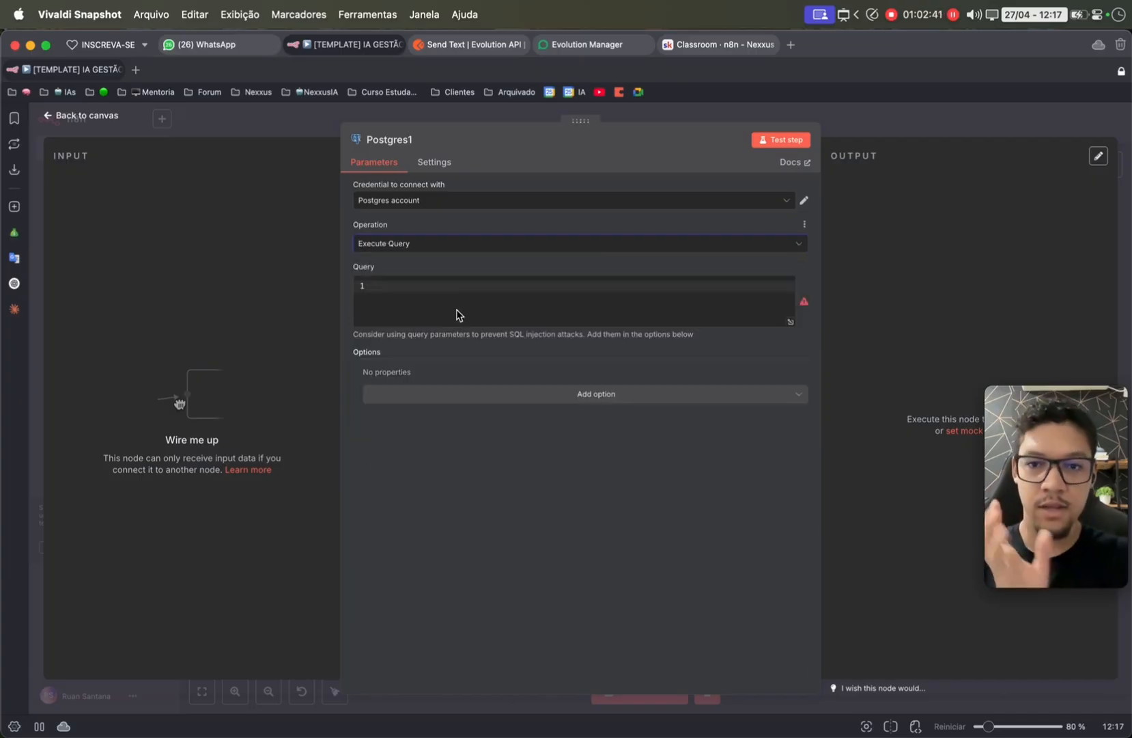
click(442, 244)
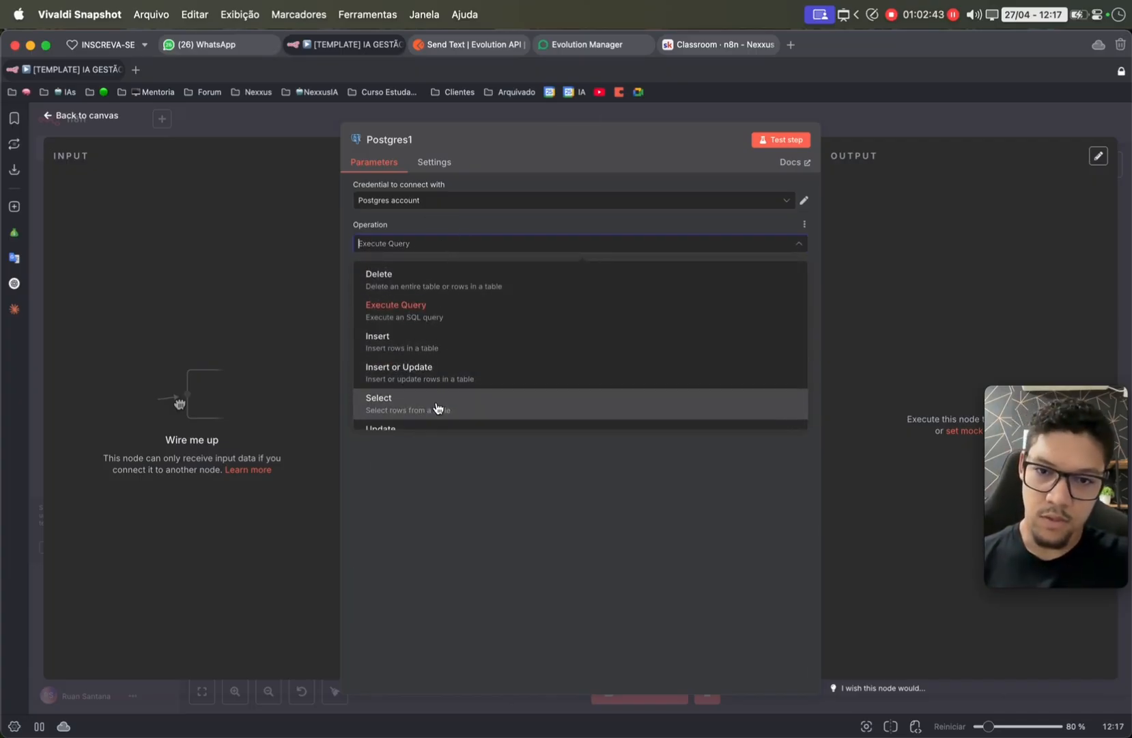
click(437, 405)
click(454, 327)
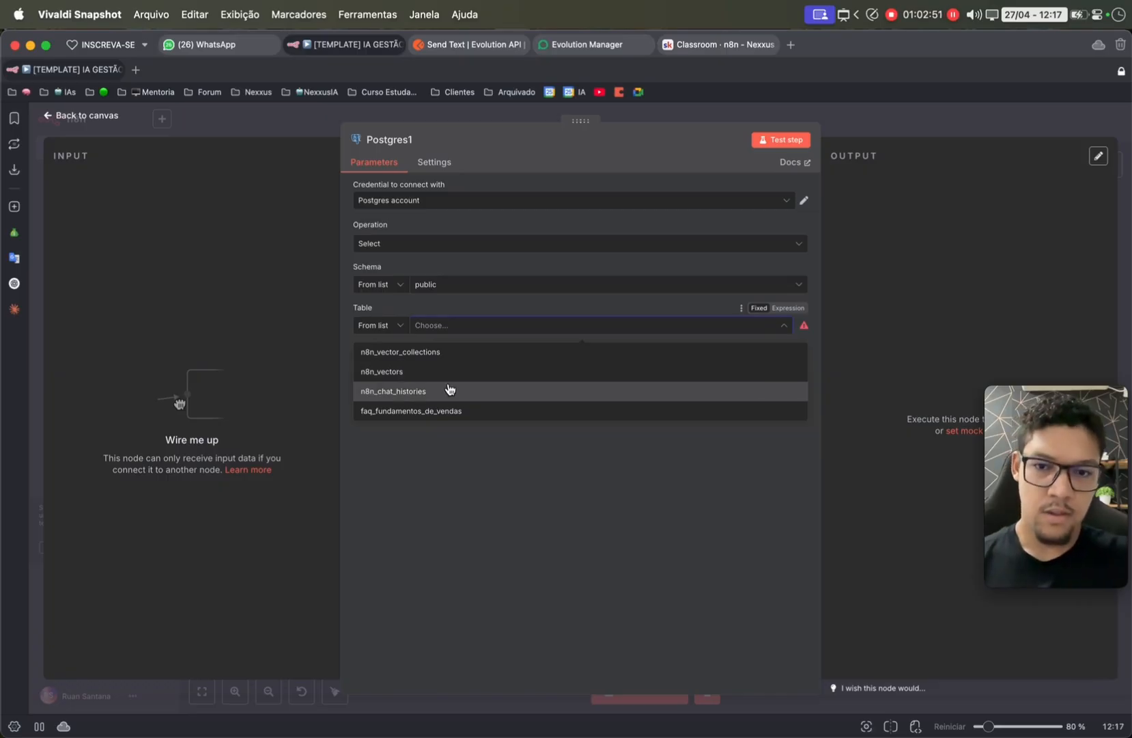
click(450, 391)
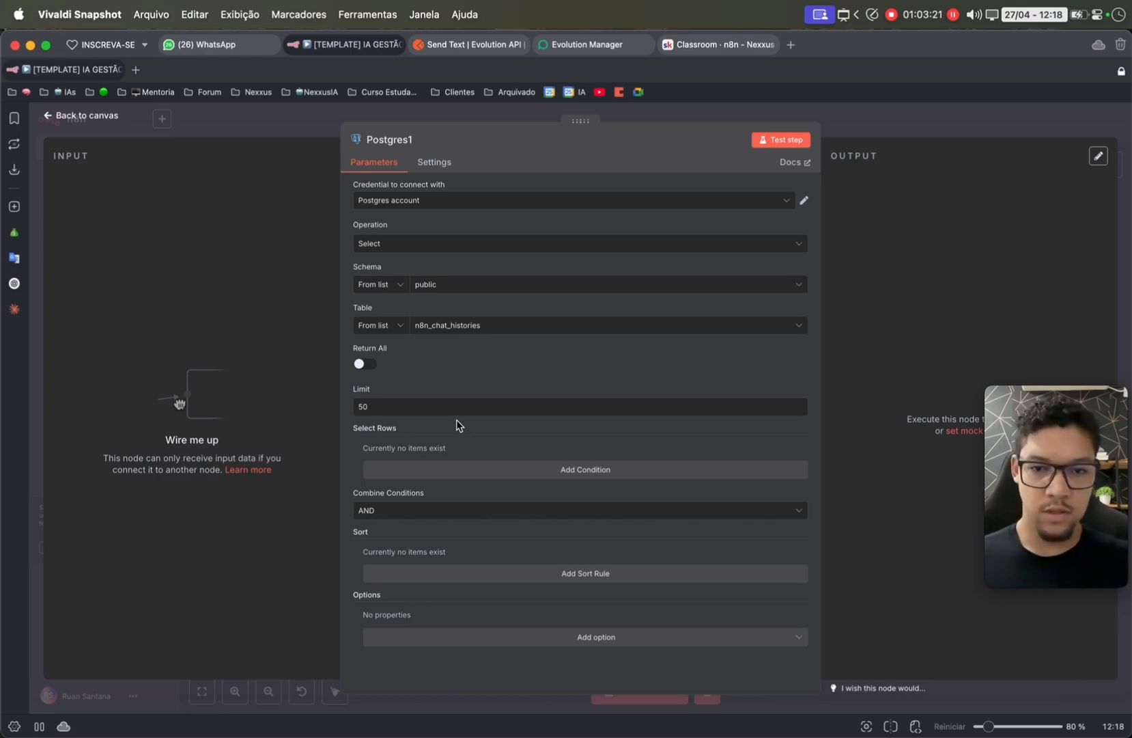
- Add a row condition on the session_id column to the copied Postgres node
click(485, 471)
scroll(486, 480, down, 2)
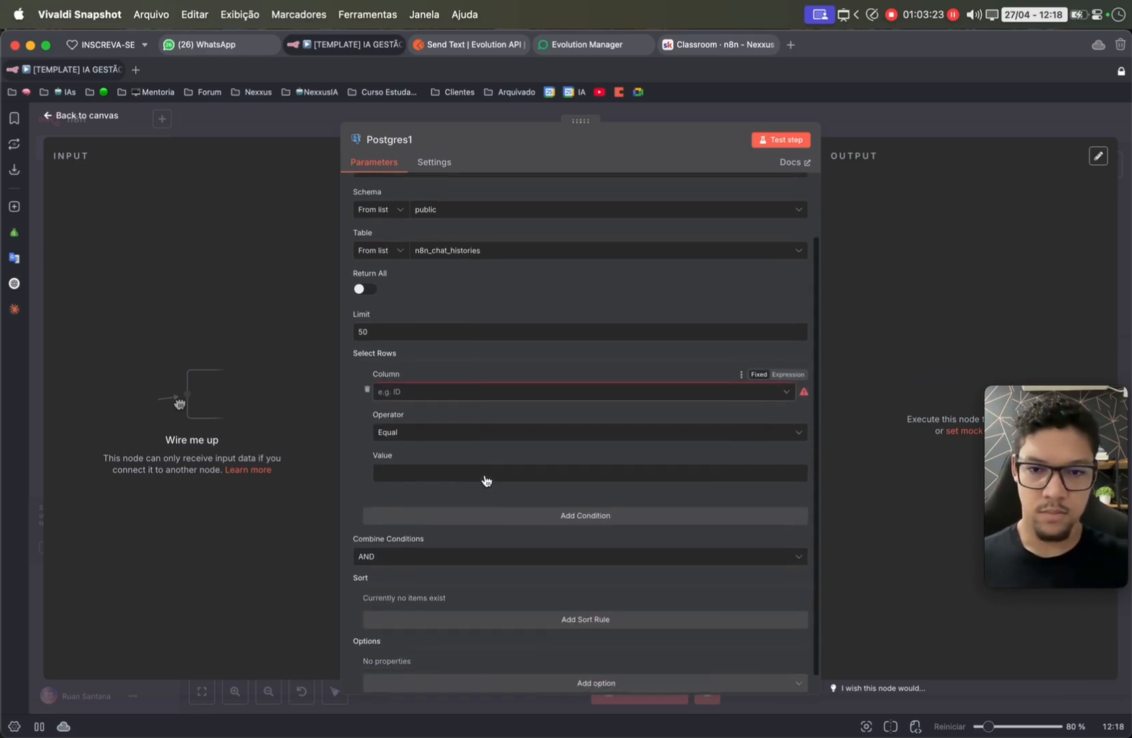
scroll(487, 480, up, 1)
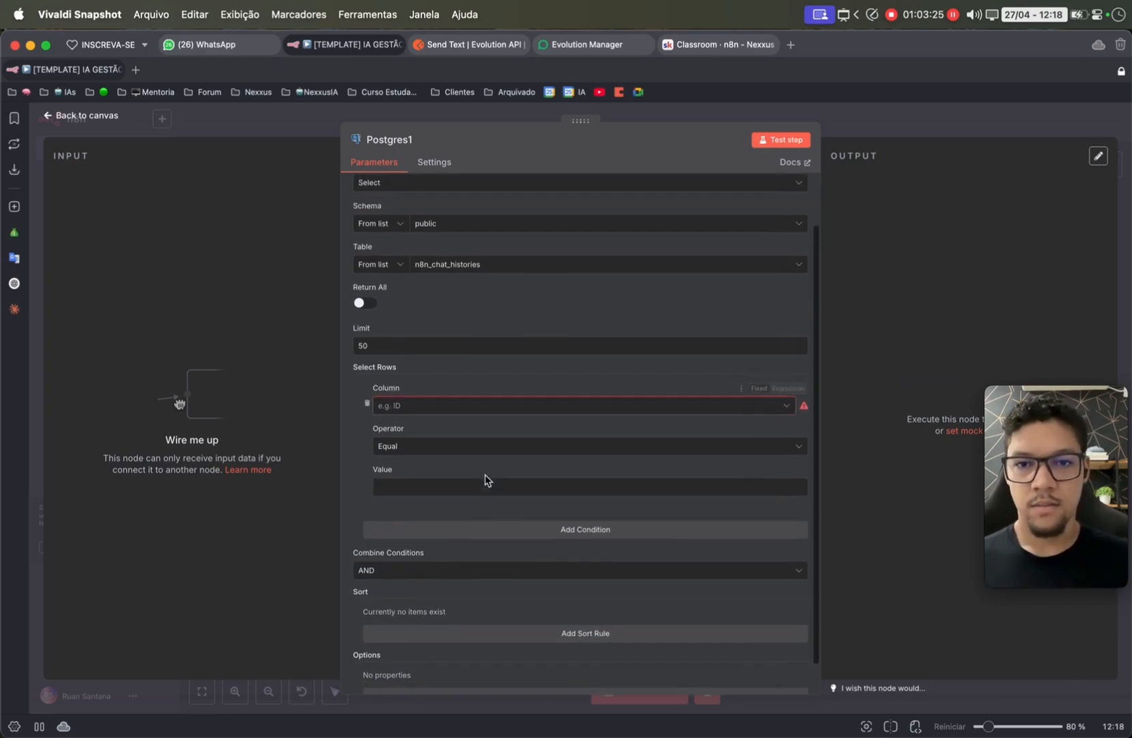
scroll(485, 480, up, 2)
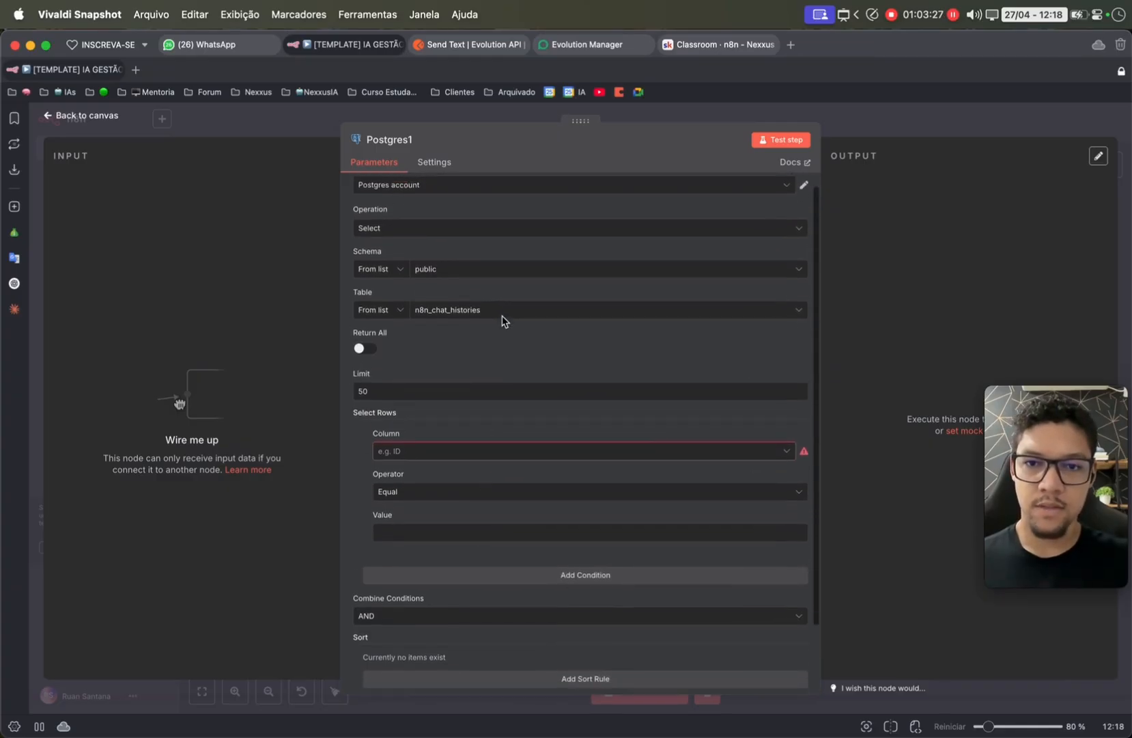
scroll(505, 320, down, 2)
click(409, 394)
click(420, 439)
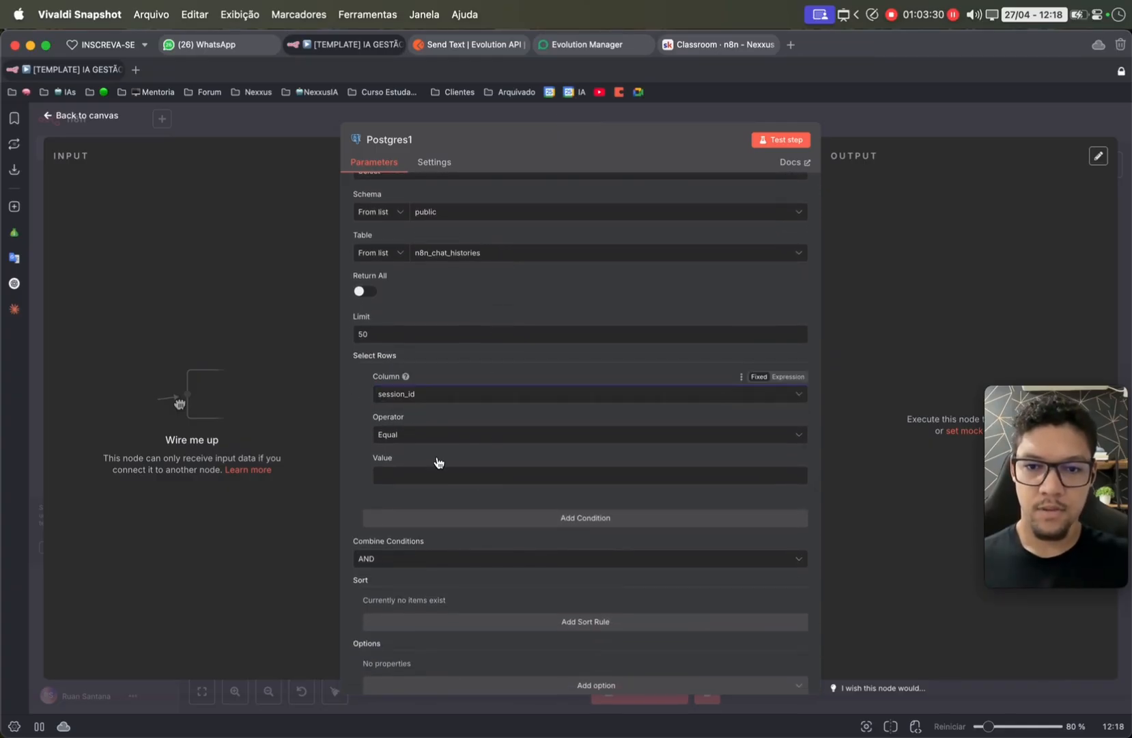
- Set the condition's value to the contact's phone number and test the node to look for remaining chat history rows
click(437, 475)
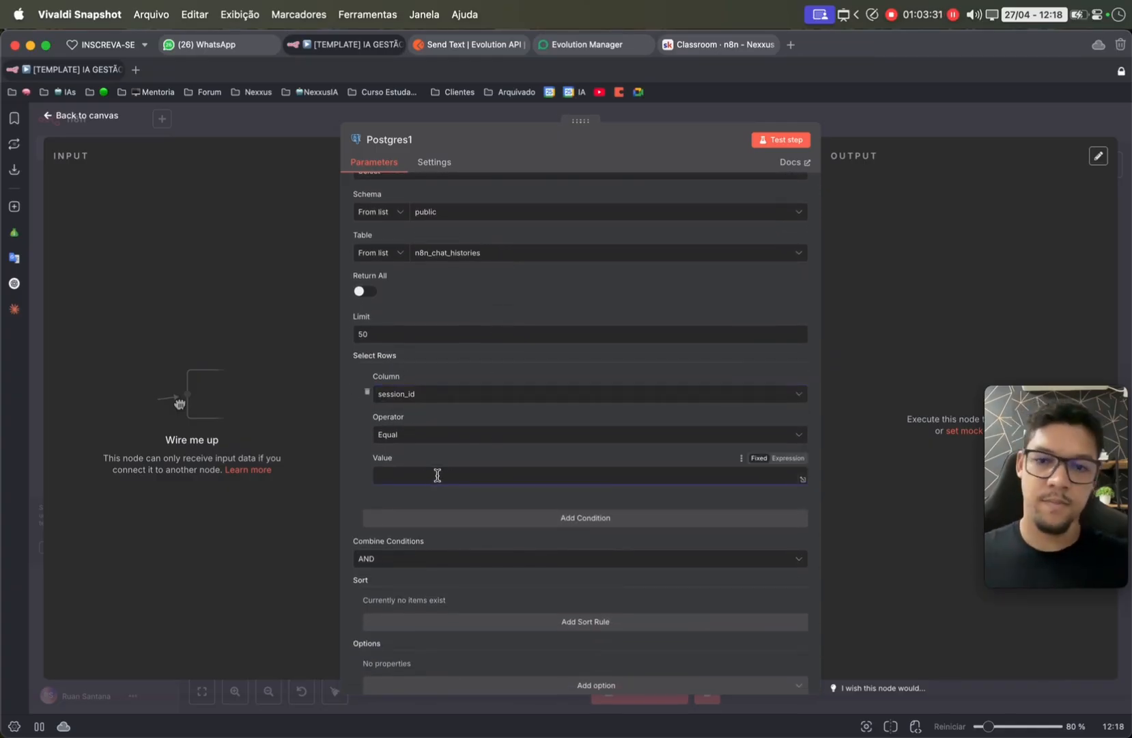
key(ctrl+v)
key(ctrl+a)
key(BackSpace)
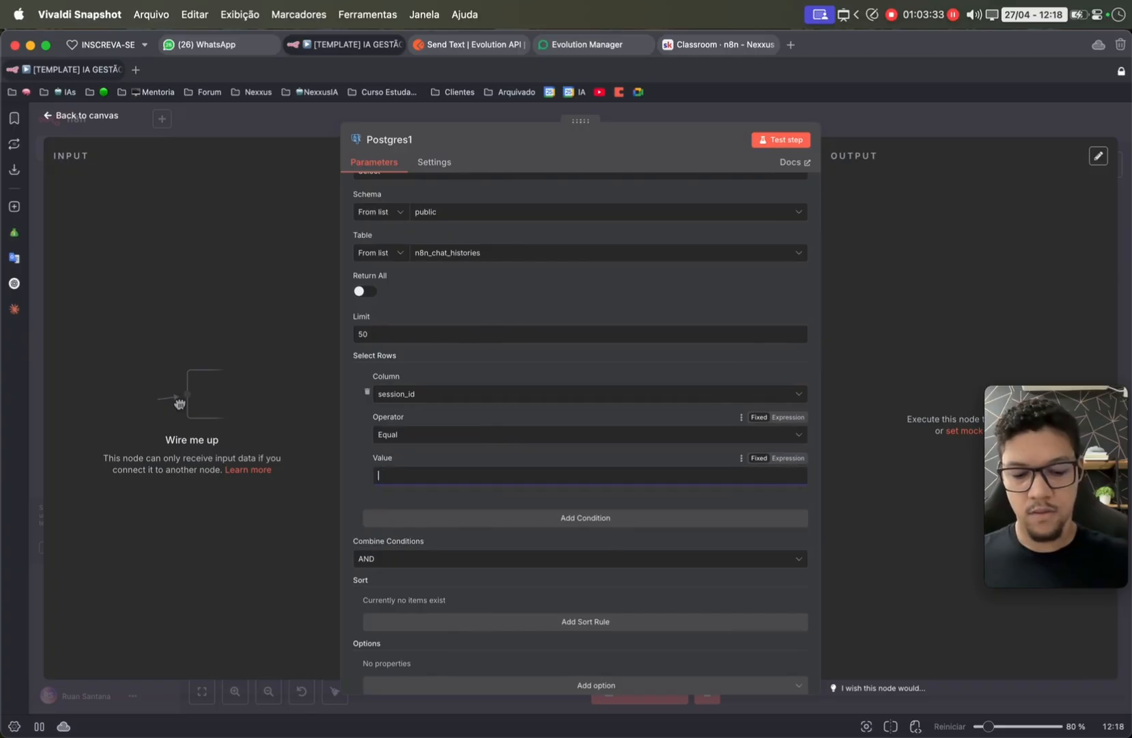
key(super+v)
text(55)
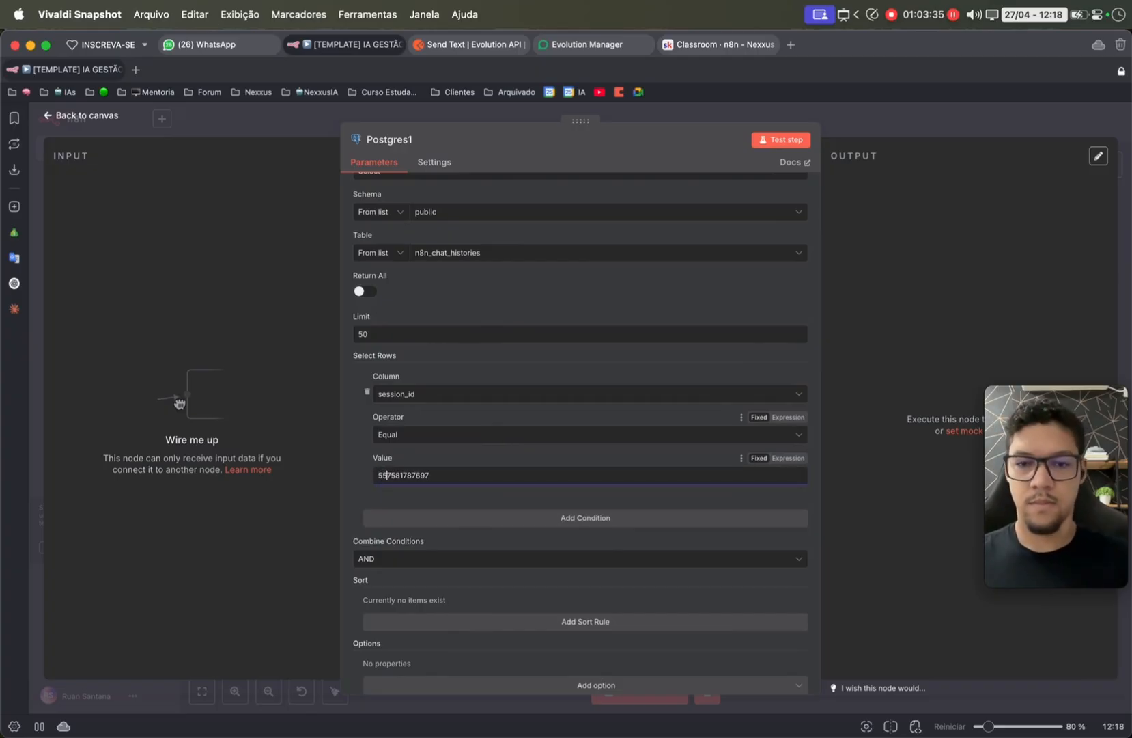
click(784, 137)
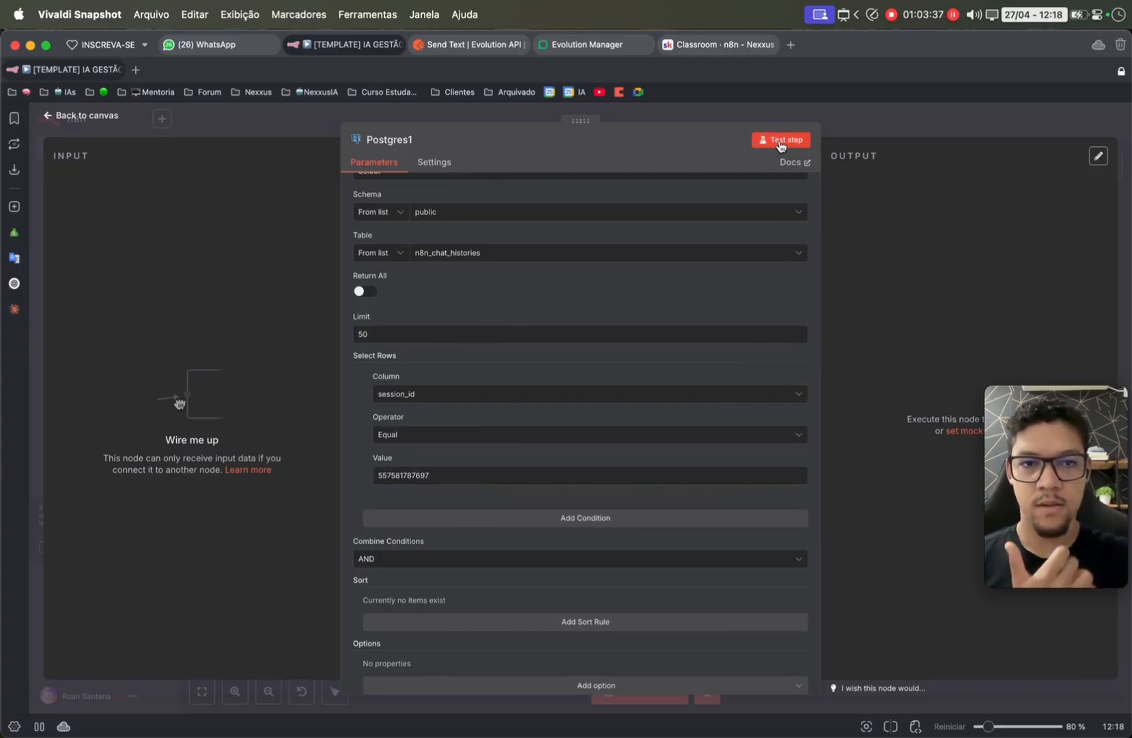
- Close the copied Postgres node's settings and save the workflow
drag(571, 124, 476, 123)
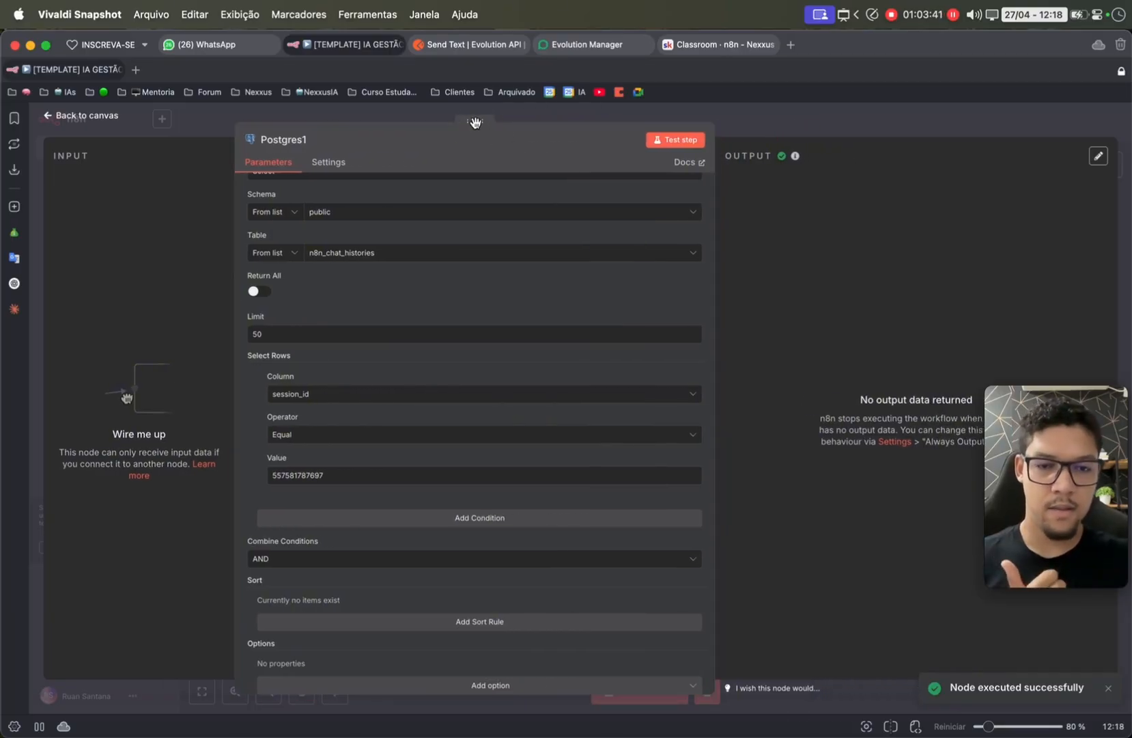
click(765, 132)
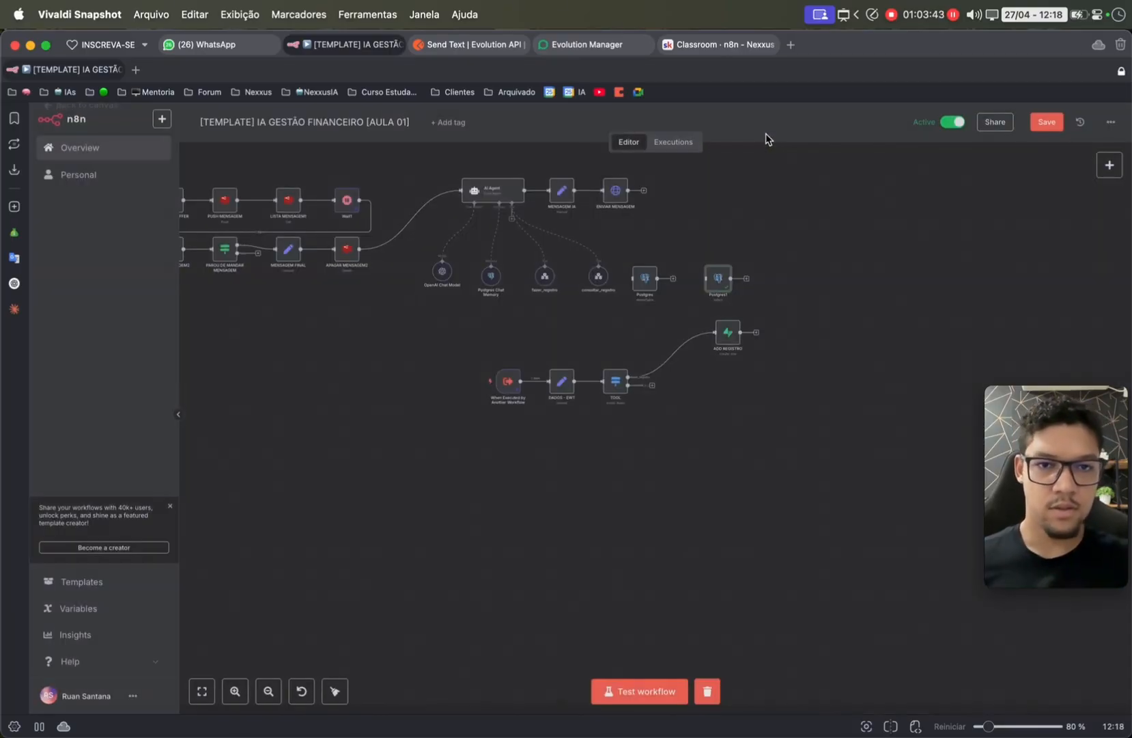
click(1036, 124)
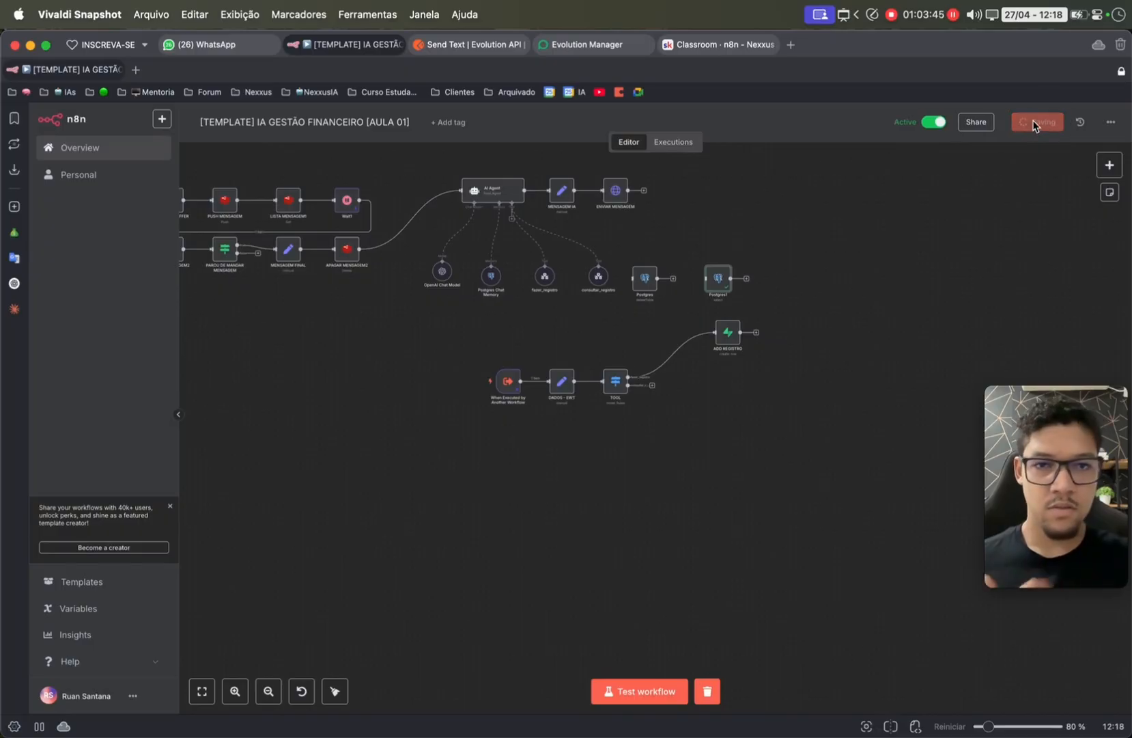
- Switch to WhatsApp, send the agent "eu gastei 100 reais com Uber" again, and confirm the entry with "sim"
click(224, 46)
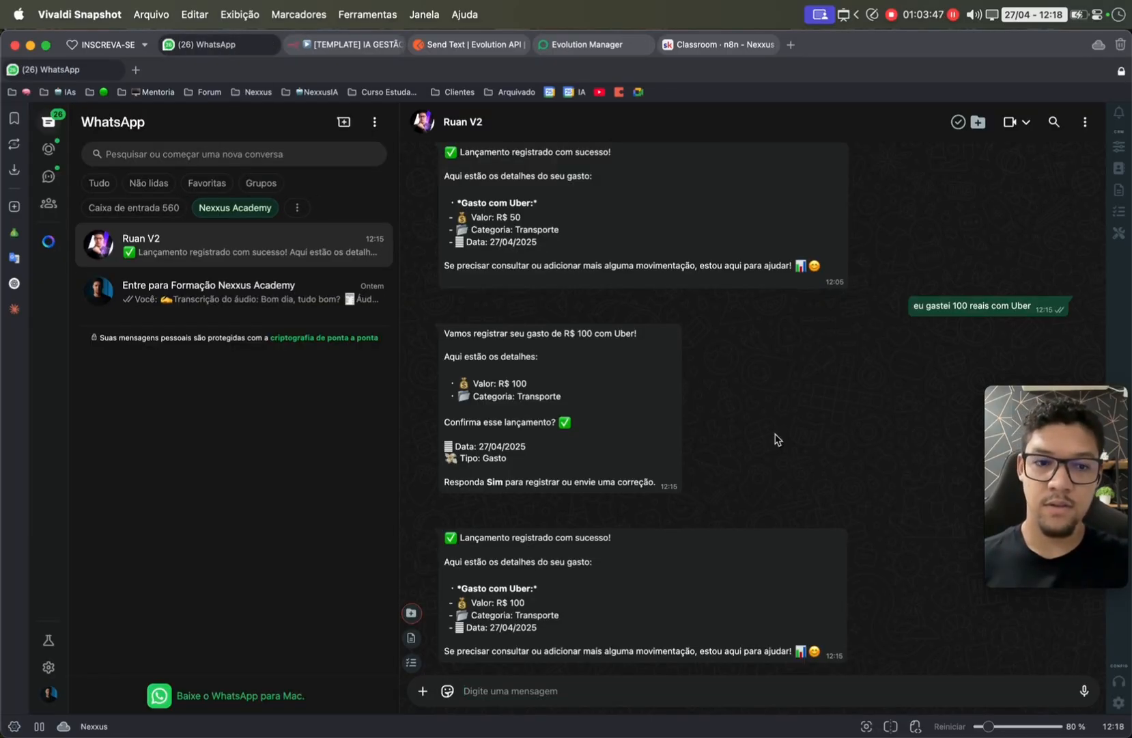
triple_click(933, 306)
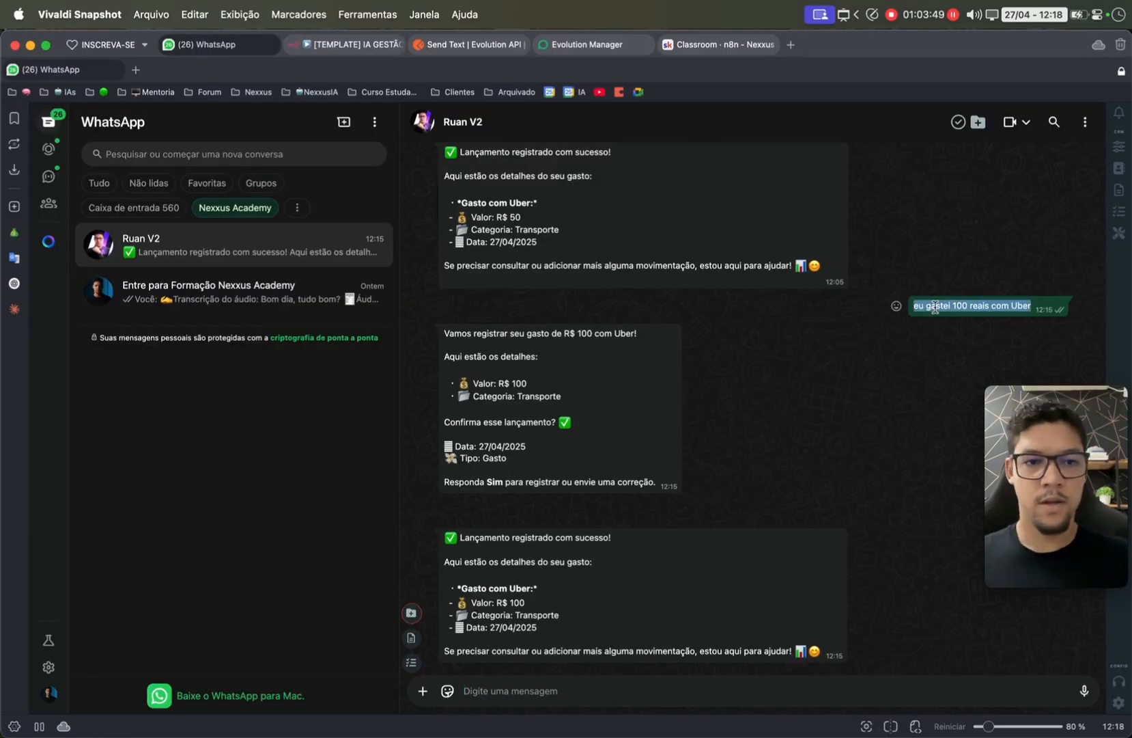
click(485, 692)
key(super+v)
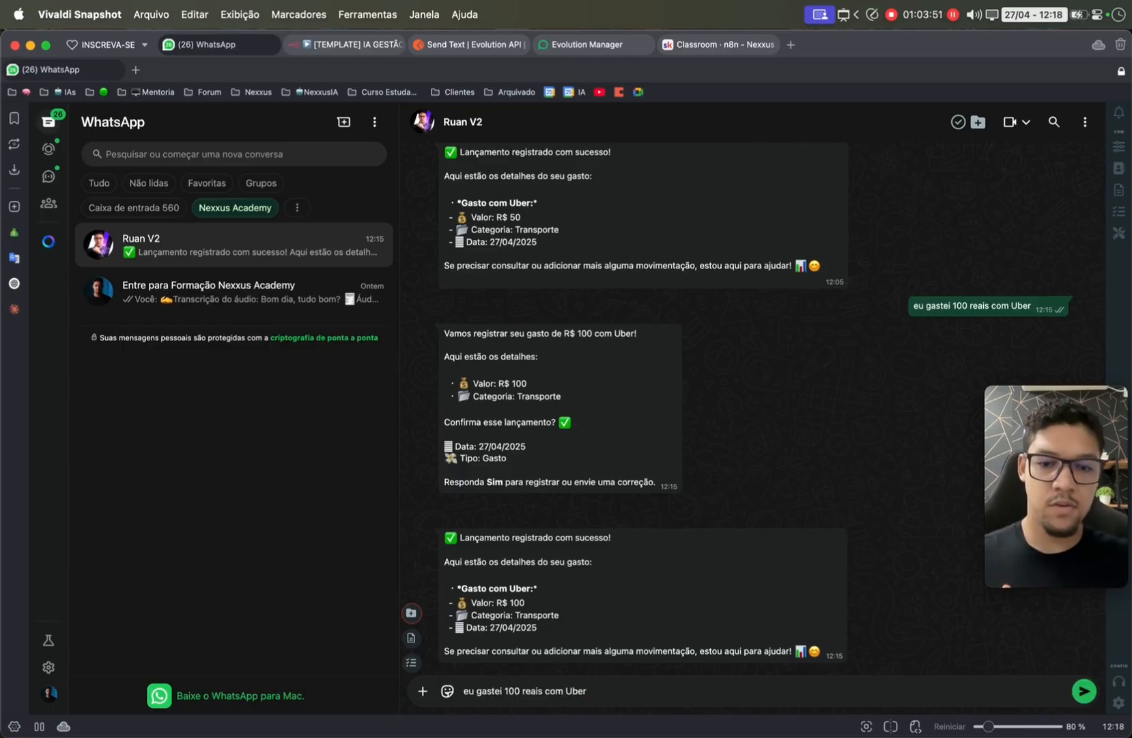
key(Return)
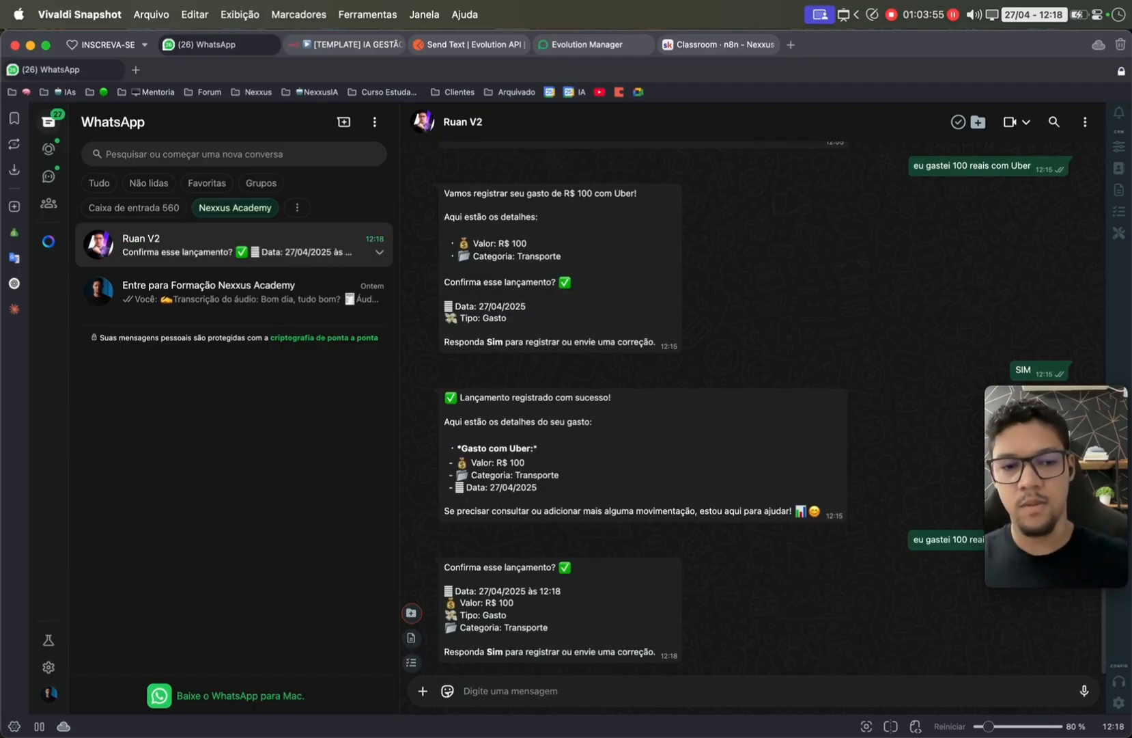
text(sim)
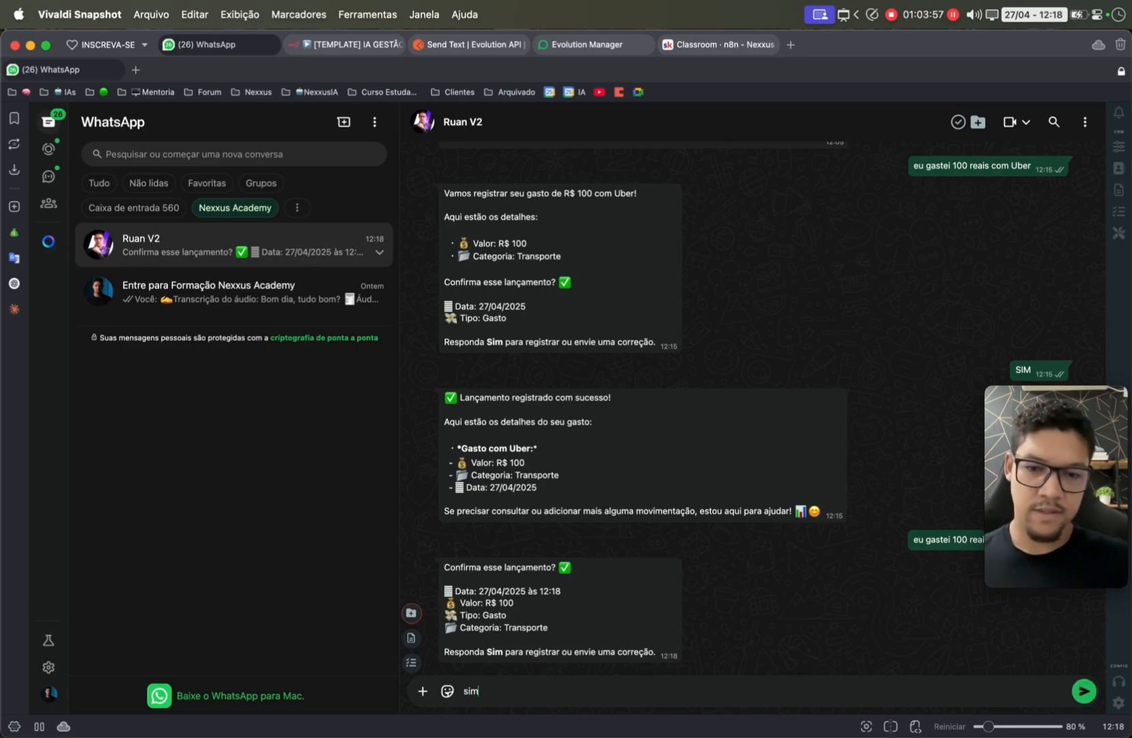
key(Return)
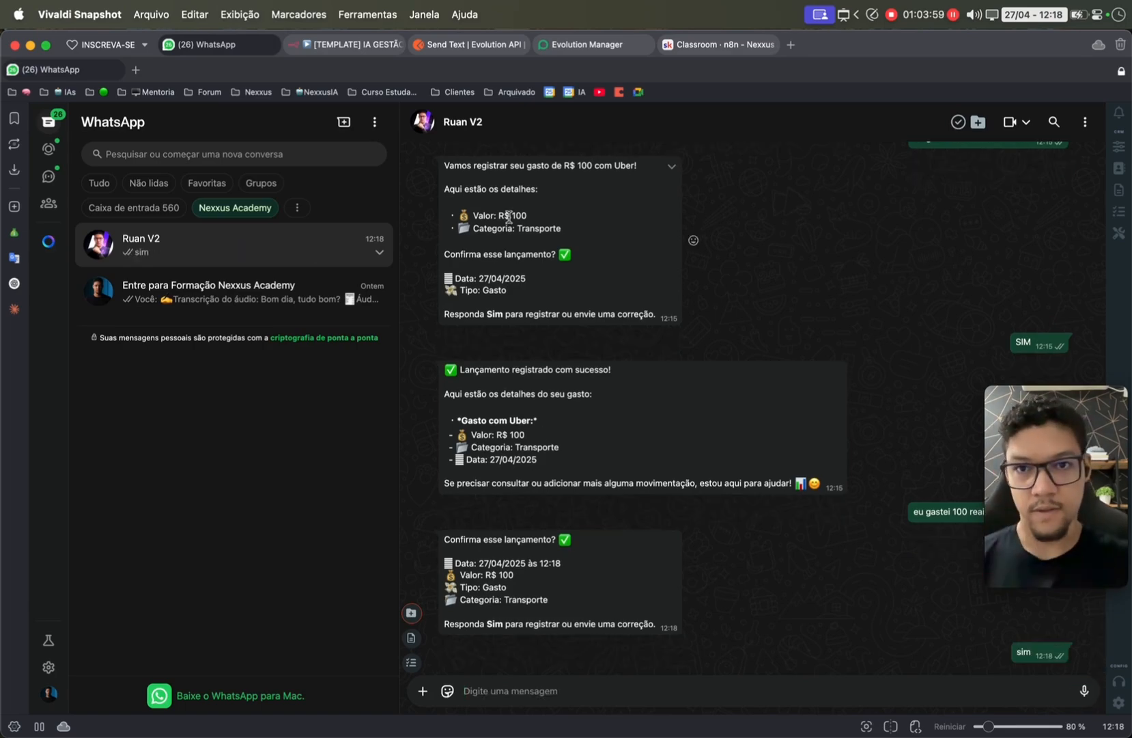
- Switch back to n8n and open the failed 12:18:44 execution from the workflow's execution history
click(353, 47)
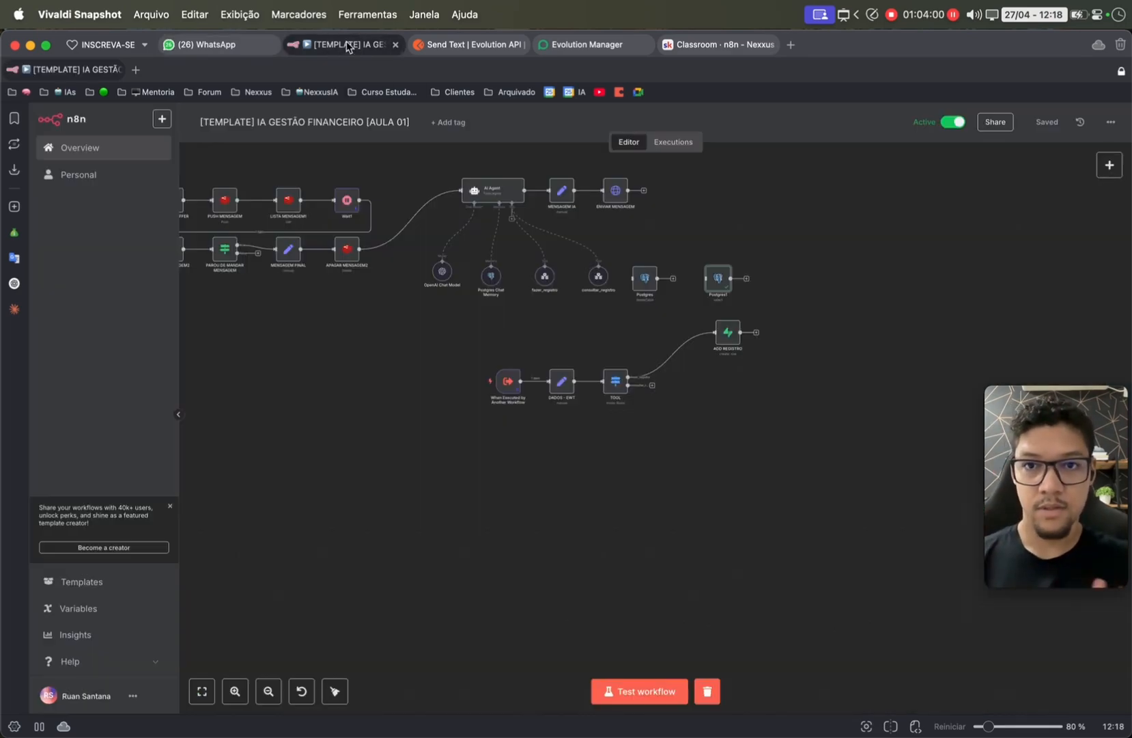
click(673, 145)
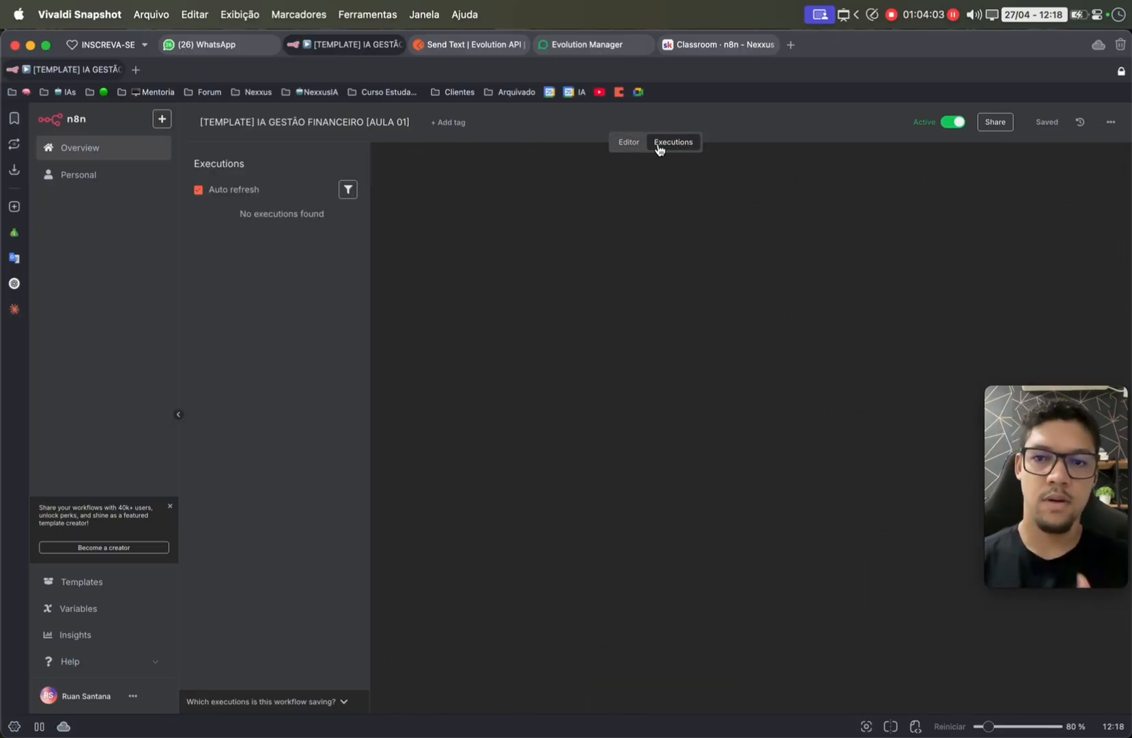
click(271, 277)
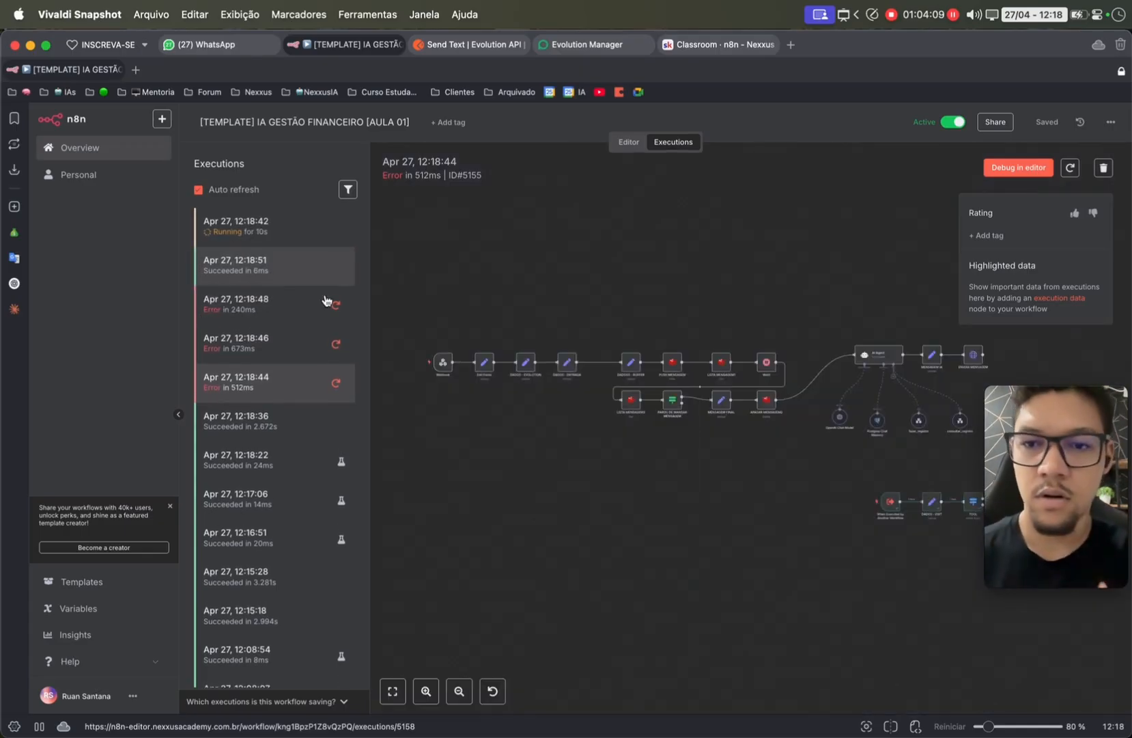
scroll(548, 394, right, 5)
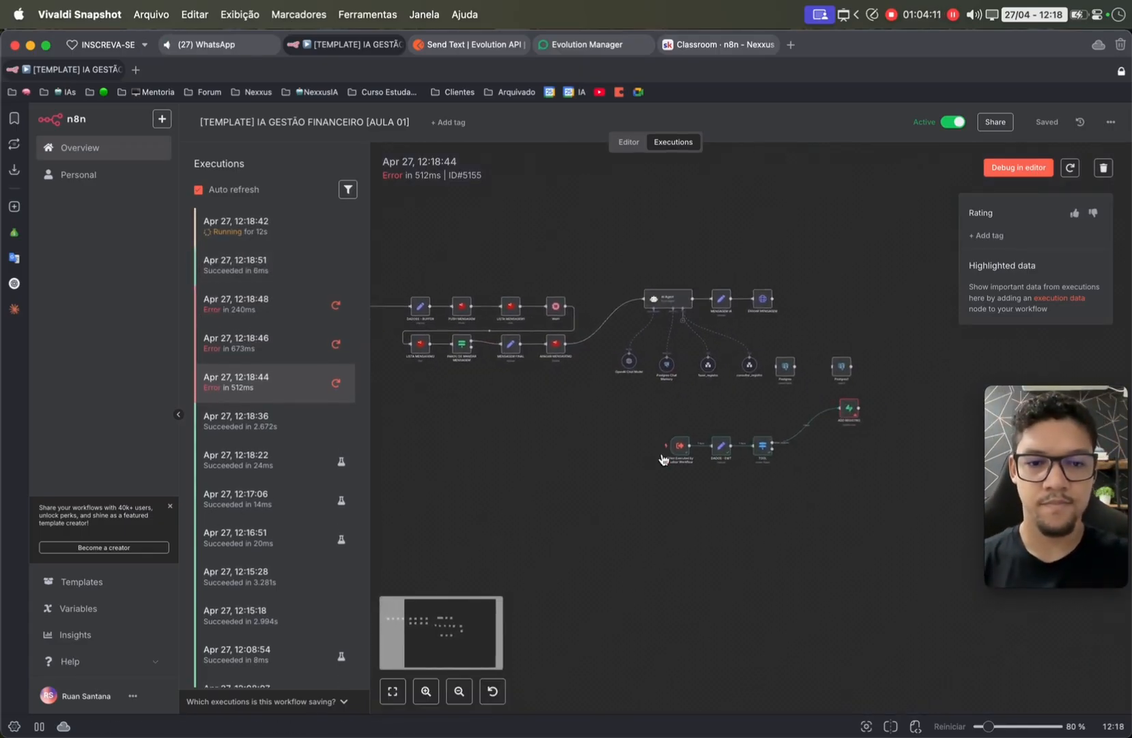
scroll(662, 459, up, 5)
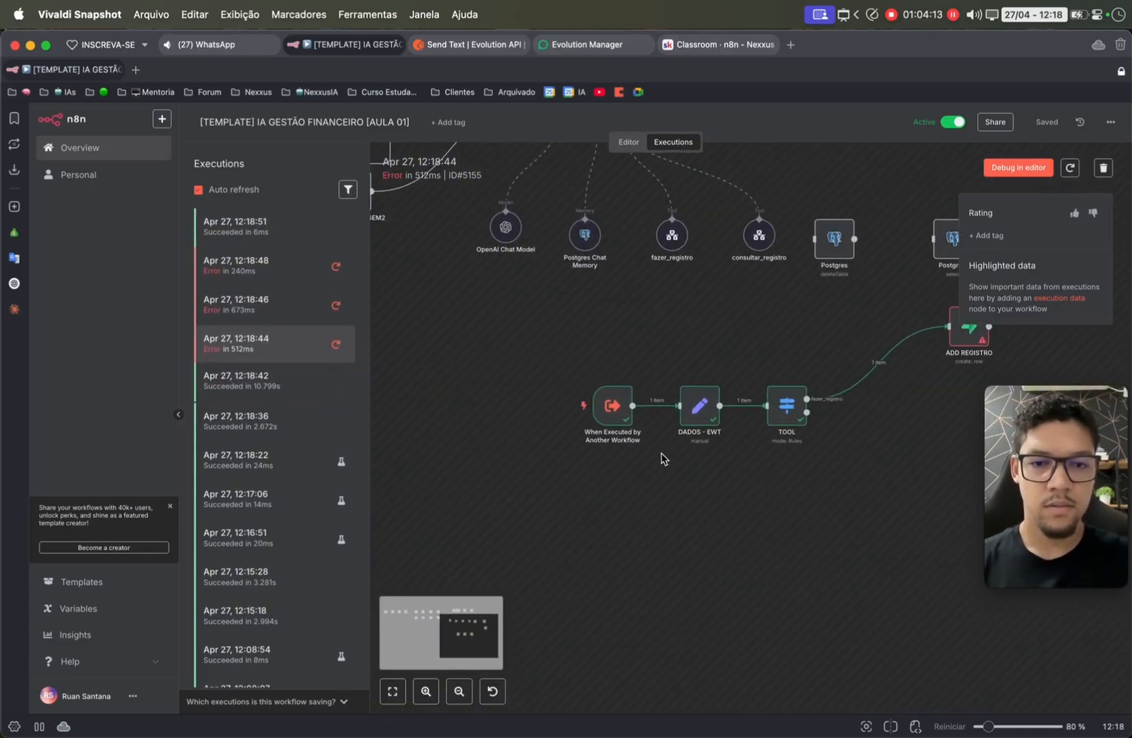
- Examine the data_hora value in the output of the "When Executed by Another Workflow" trigger
double_click(614, 405)
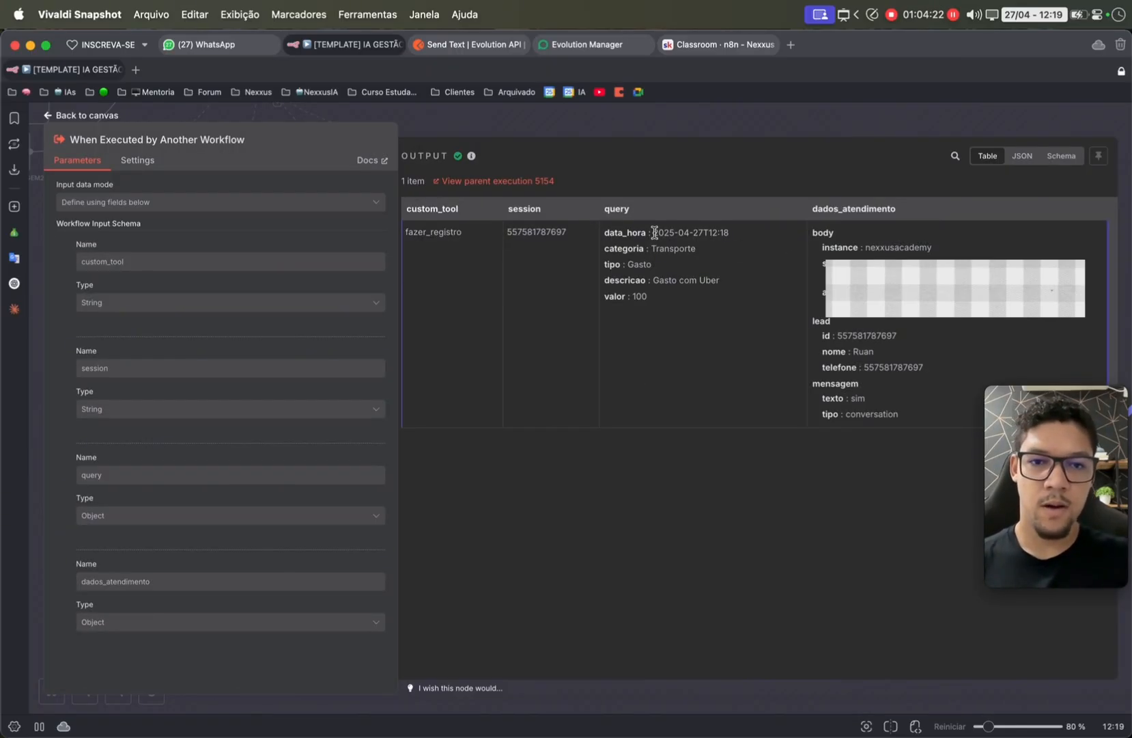
drag(655, 232, 738, 234)
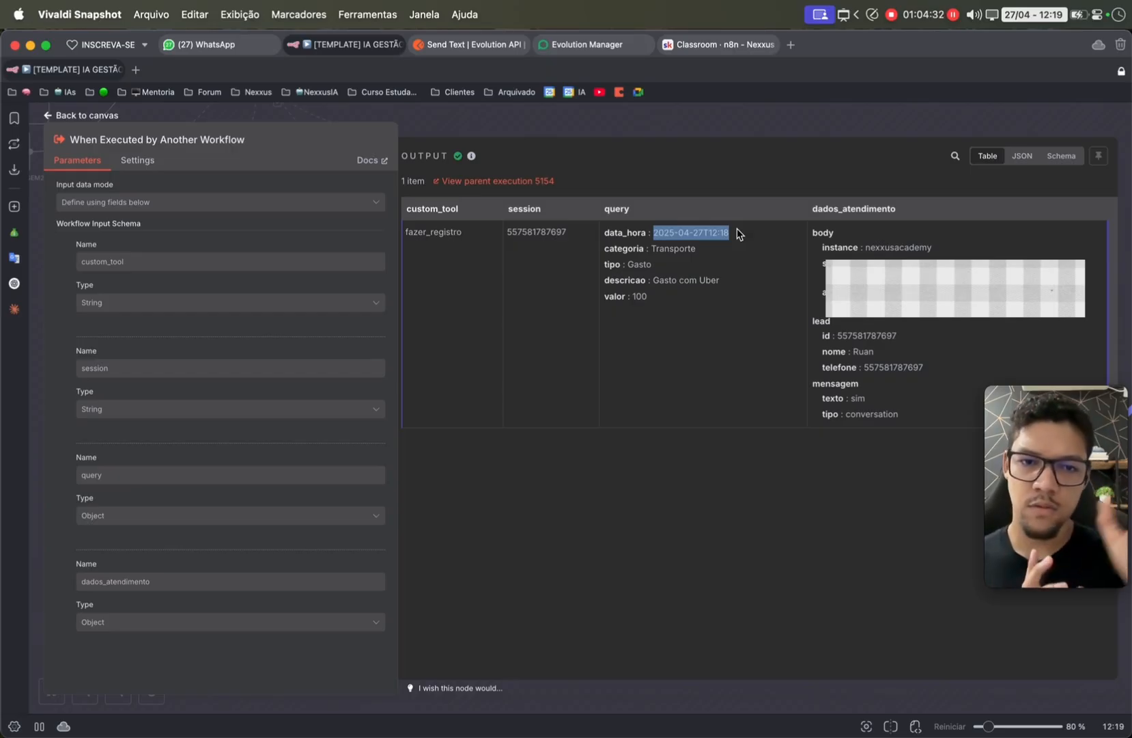
click(784, 111)
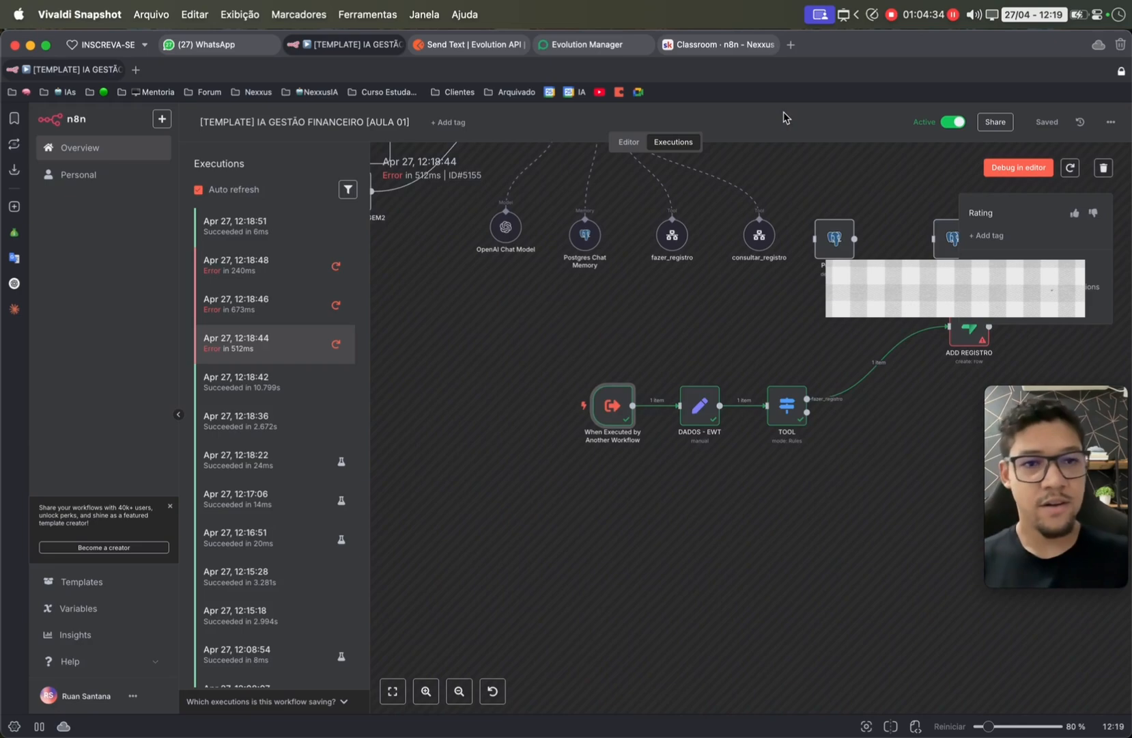
- Load the failed execution into the editor for debugging, unpinning the trigger's data, and open the ADD REGISTRO node's settings
click(1003, 173)
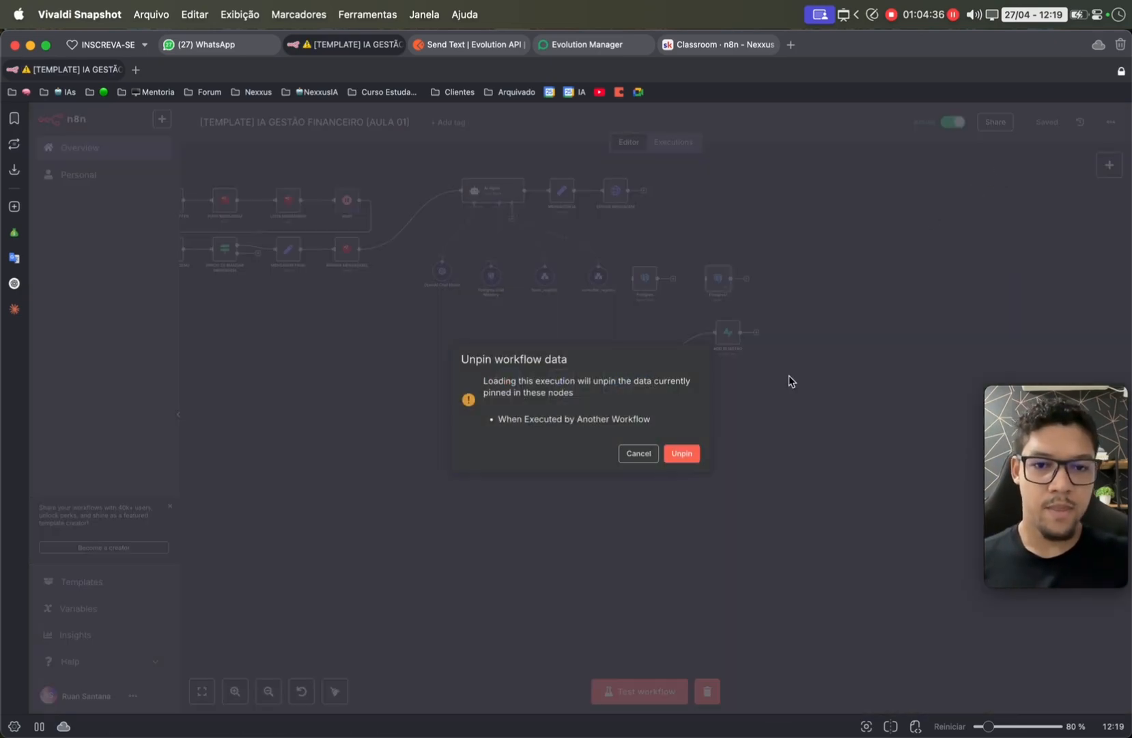
click(681, 455)
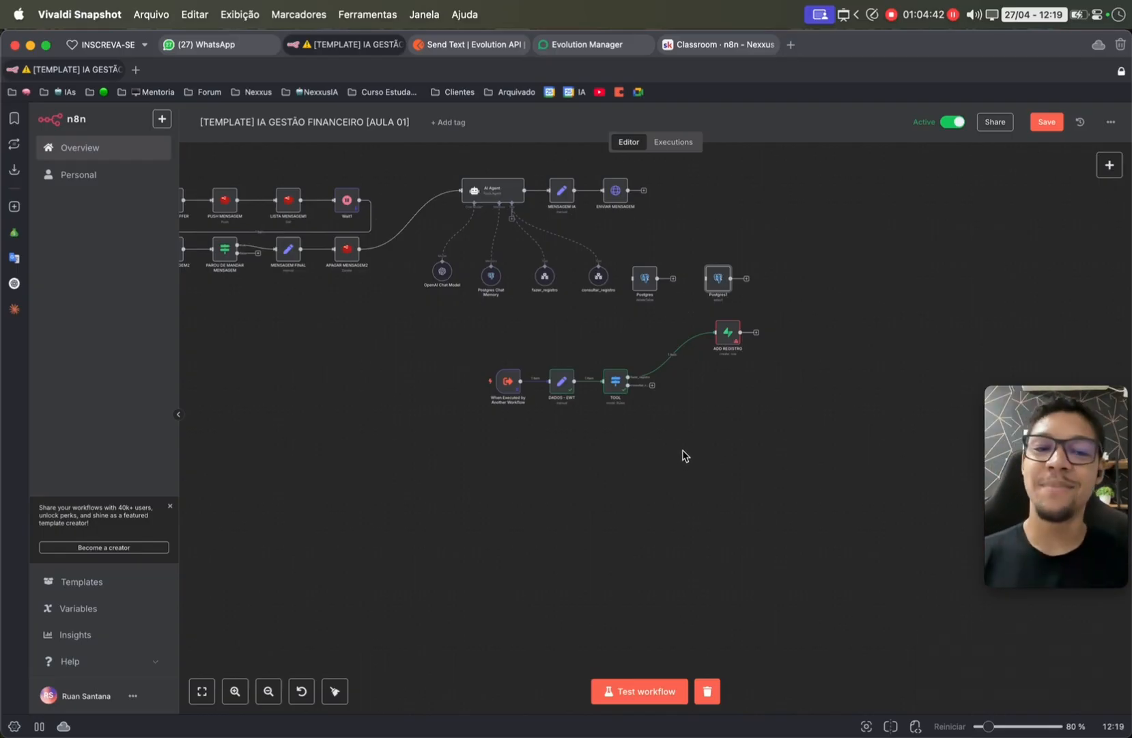
click(729, 341)
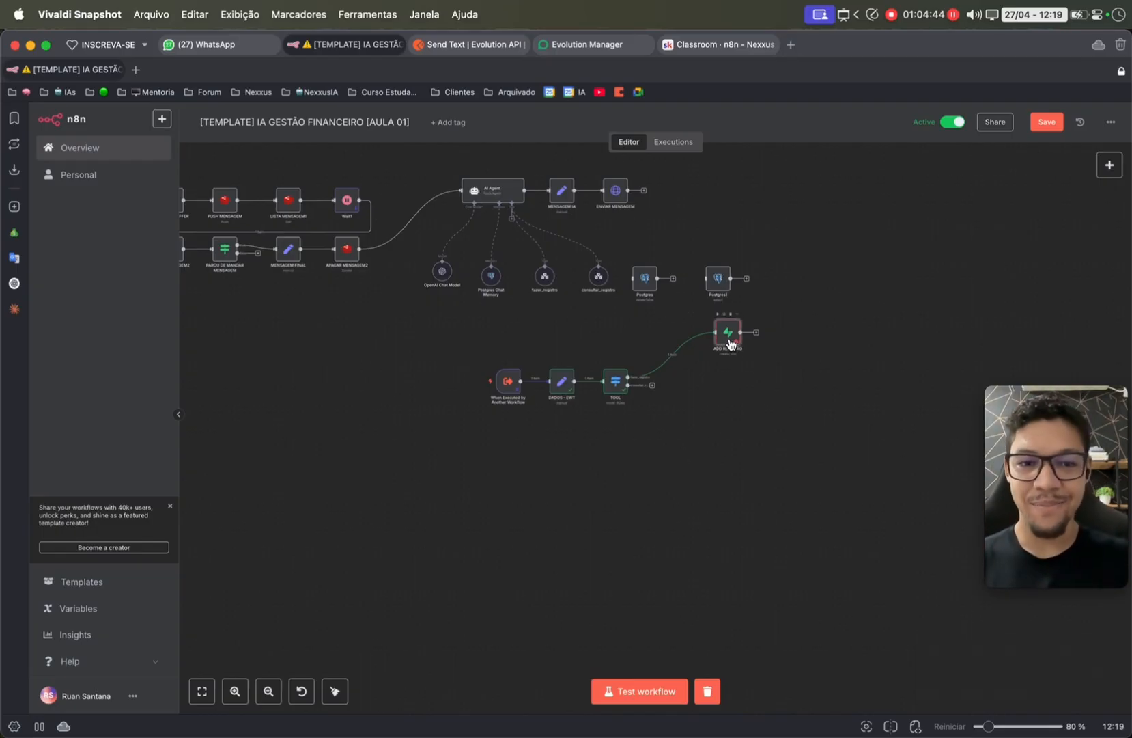
double_click(730, 342)
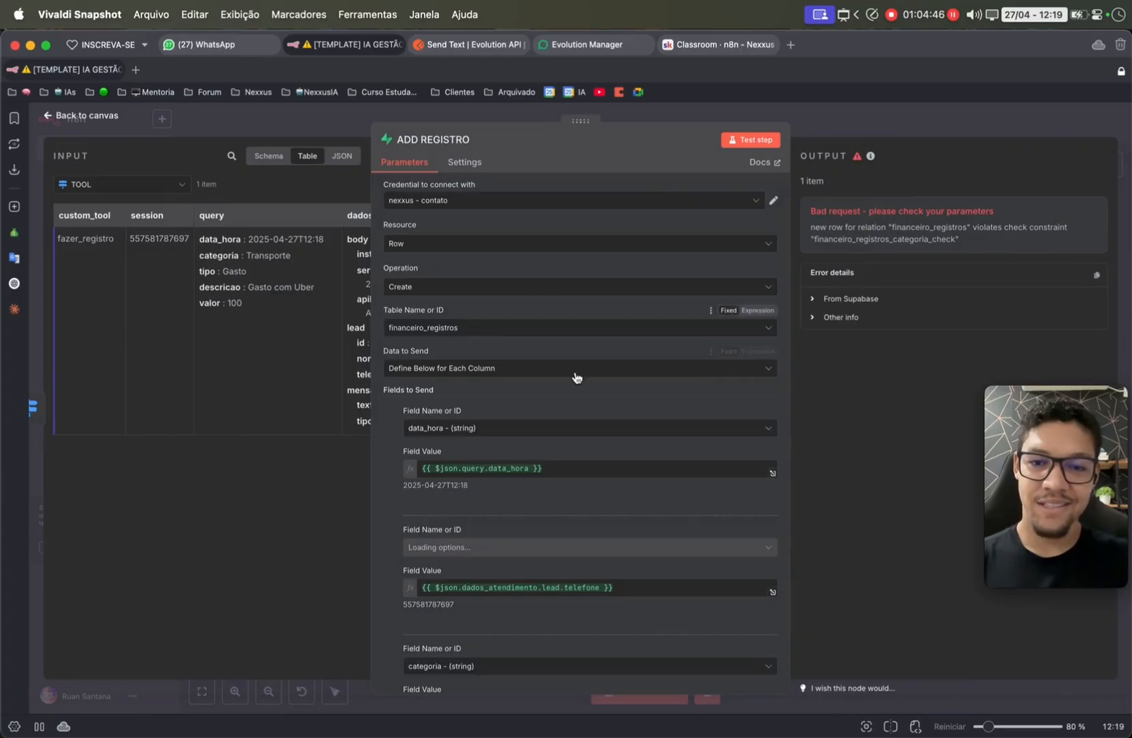
- Append ".000-03:00" to the data_hora expression in the ADD REGISTRO node and test the node
click(557, 470)
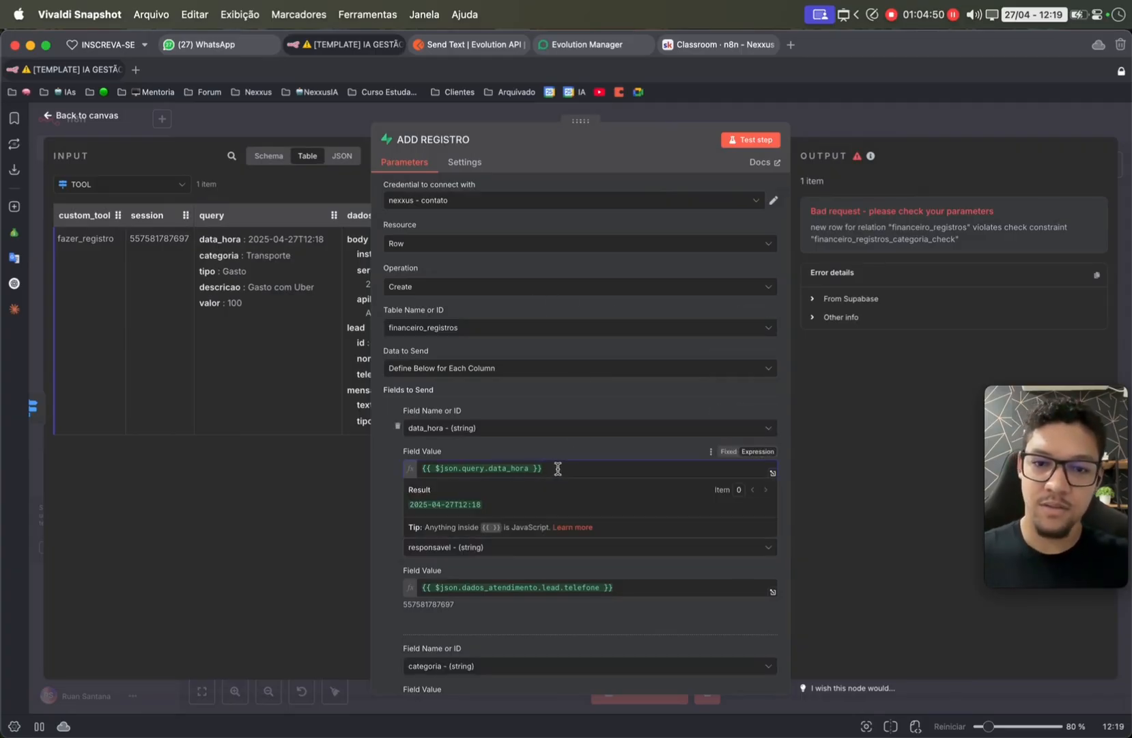
text(.257-03:00)
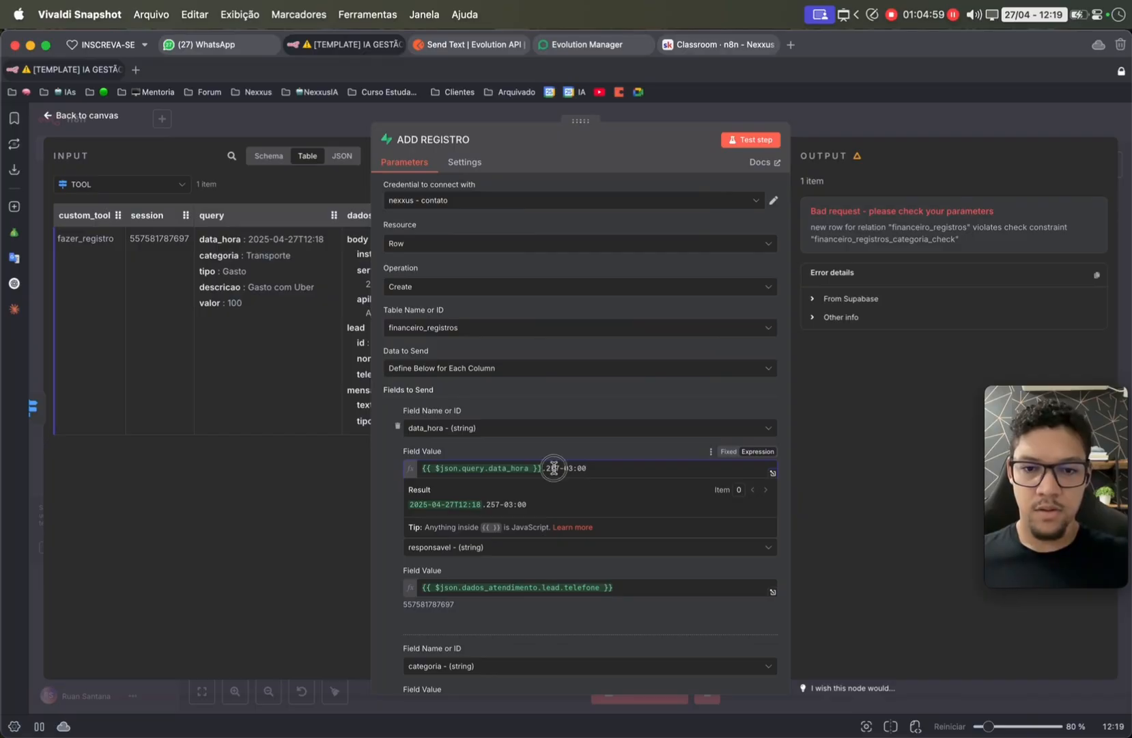
double_click(553, 468)
text(000)
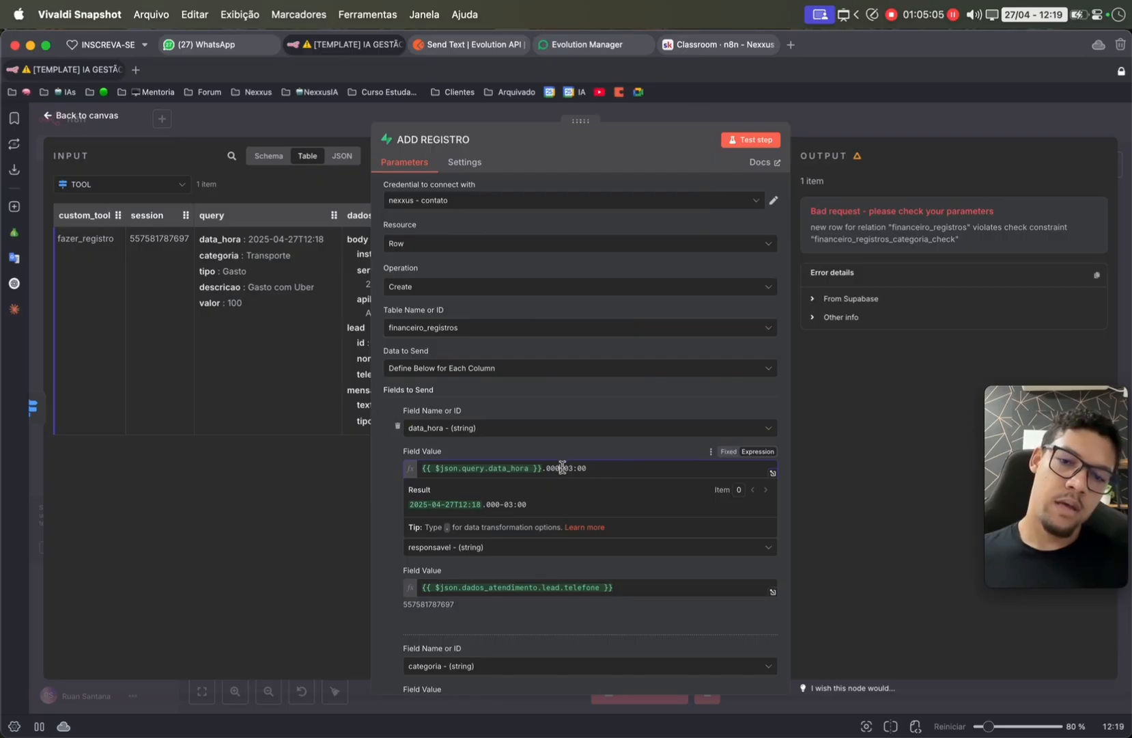
drag(560, 468, 689, 467)
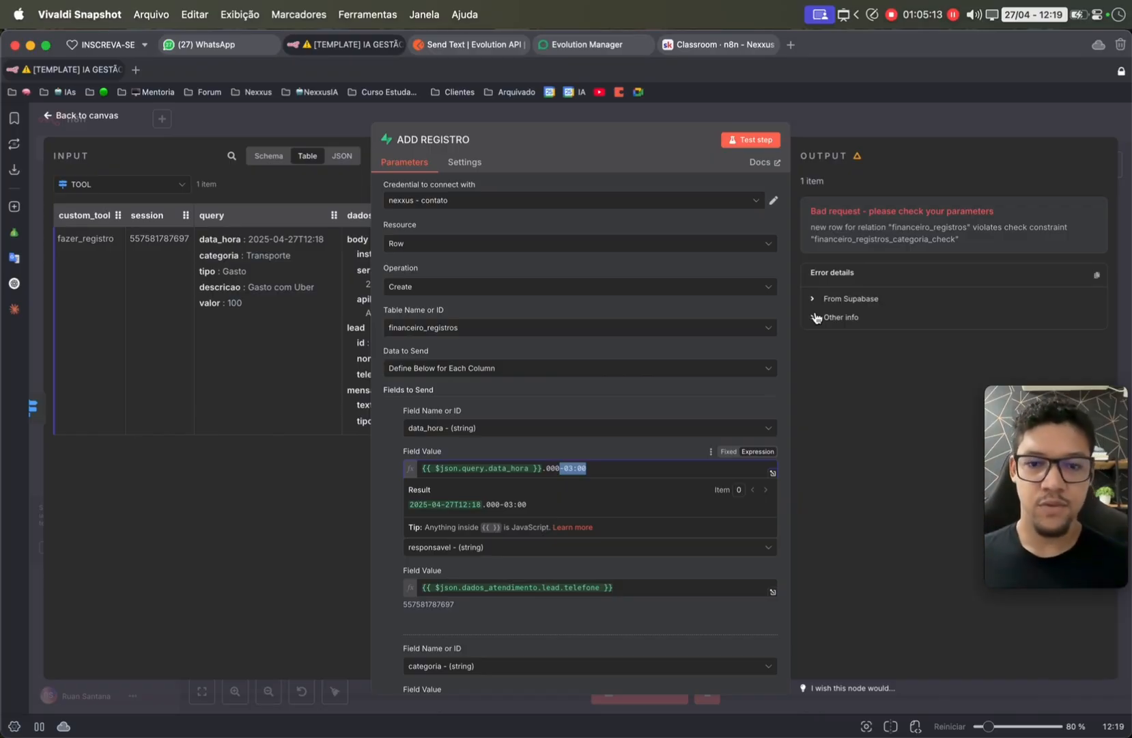
click(749, 140)
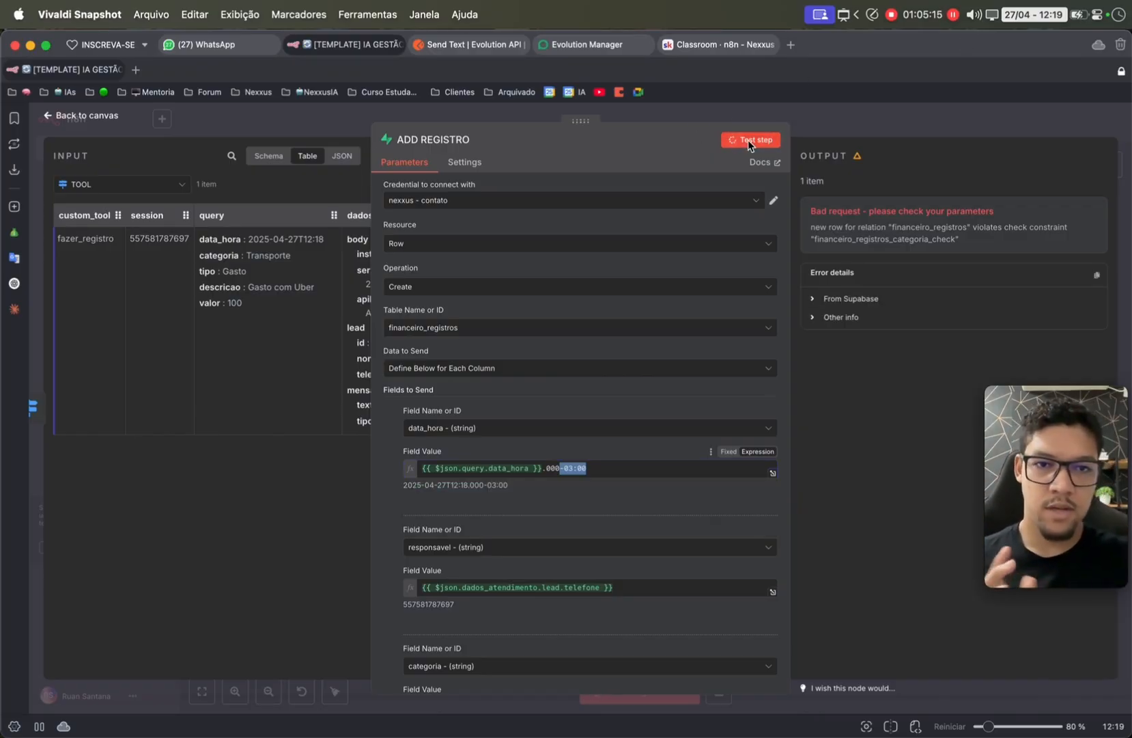
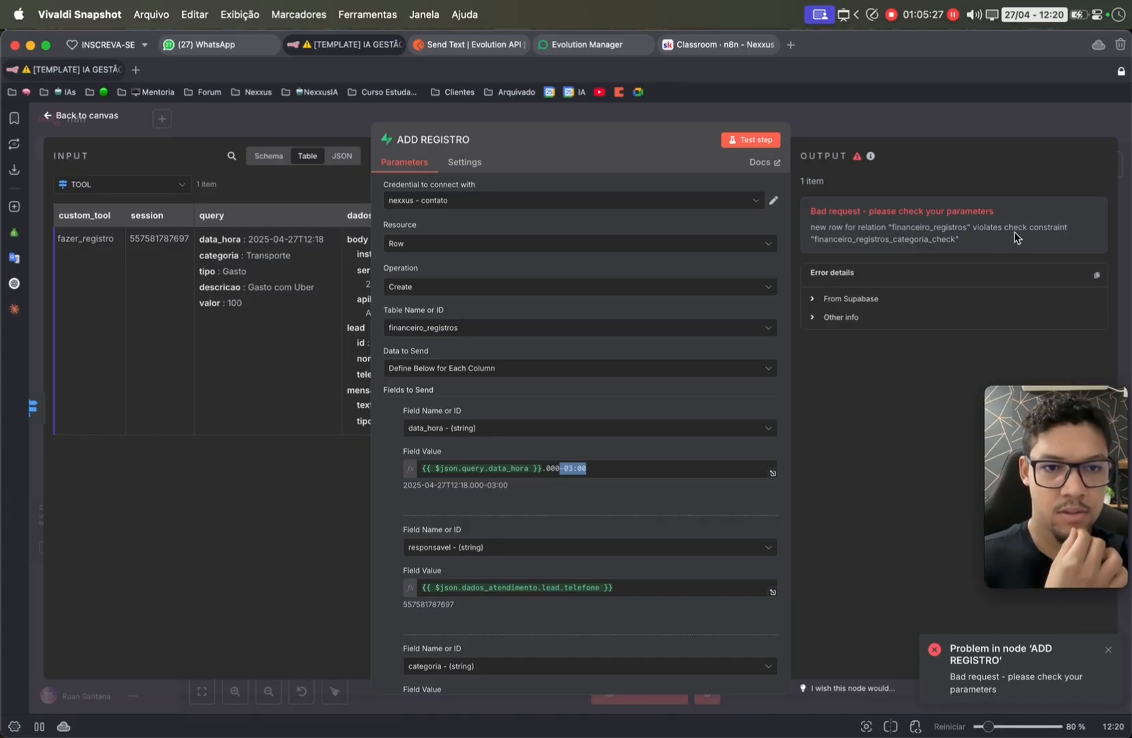
- Copy the ADD REGISTRO error message and translate it from English to Portuguese in Google Translate
drag(965, 239, 810, 226)
key(super+c)
click(14, 258)
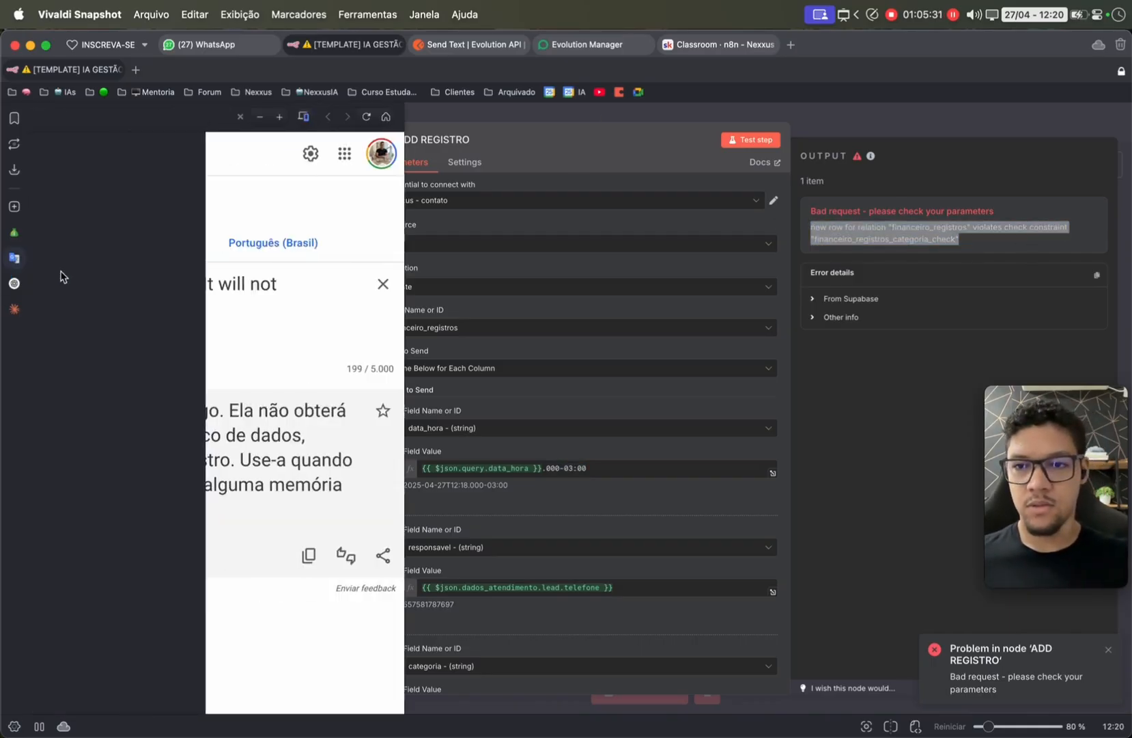
click(157, 335)
key(super+a)
key(super+v)
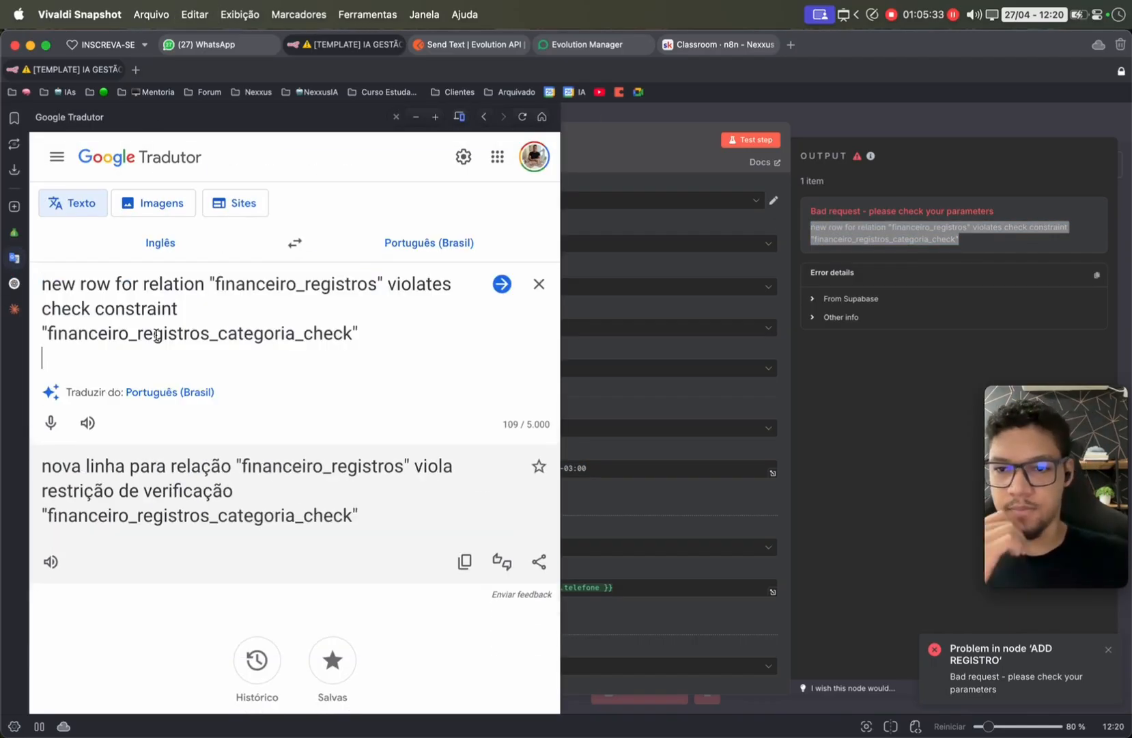
key(super+a)
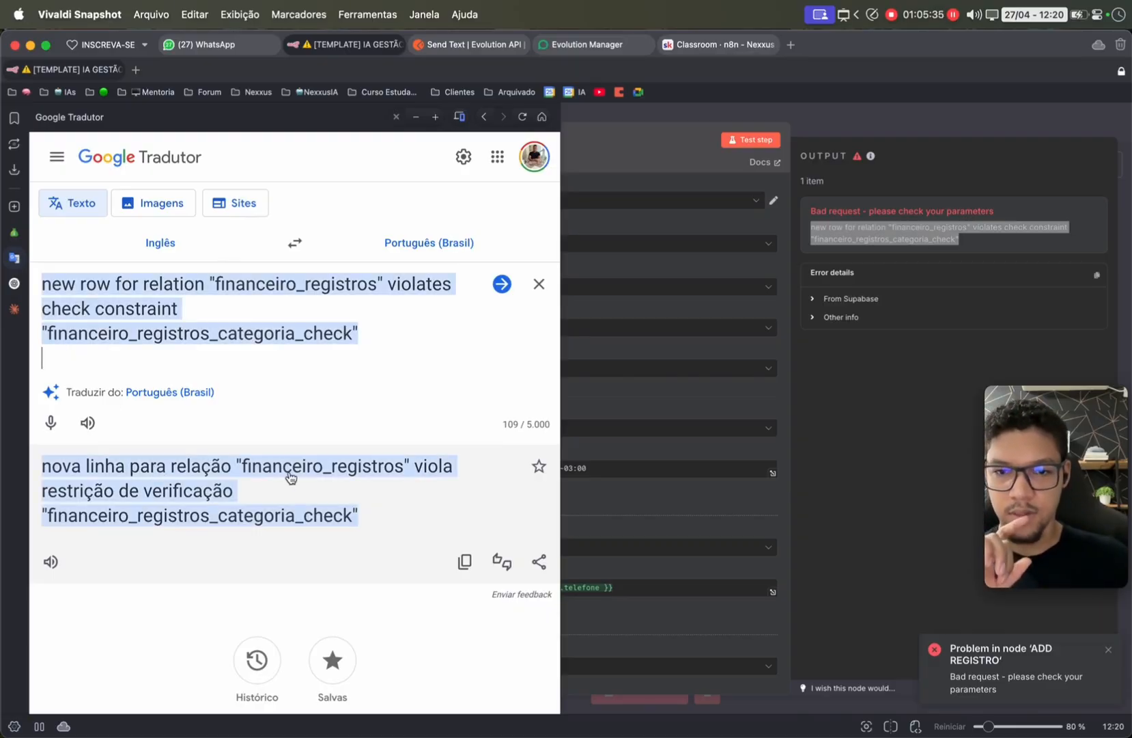
click(659, 538)
- Review the field values mapped in the ADD REGISTRO node, especially categoria and tipo, and close its settings
scroll(521, 523, down, 3)
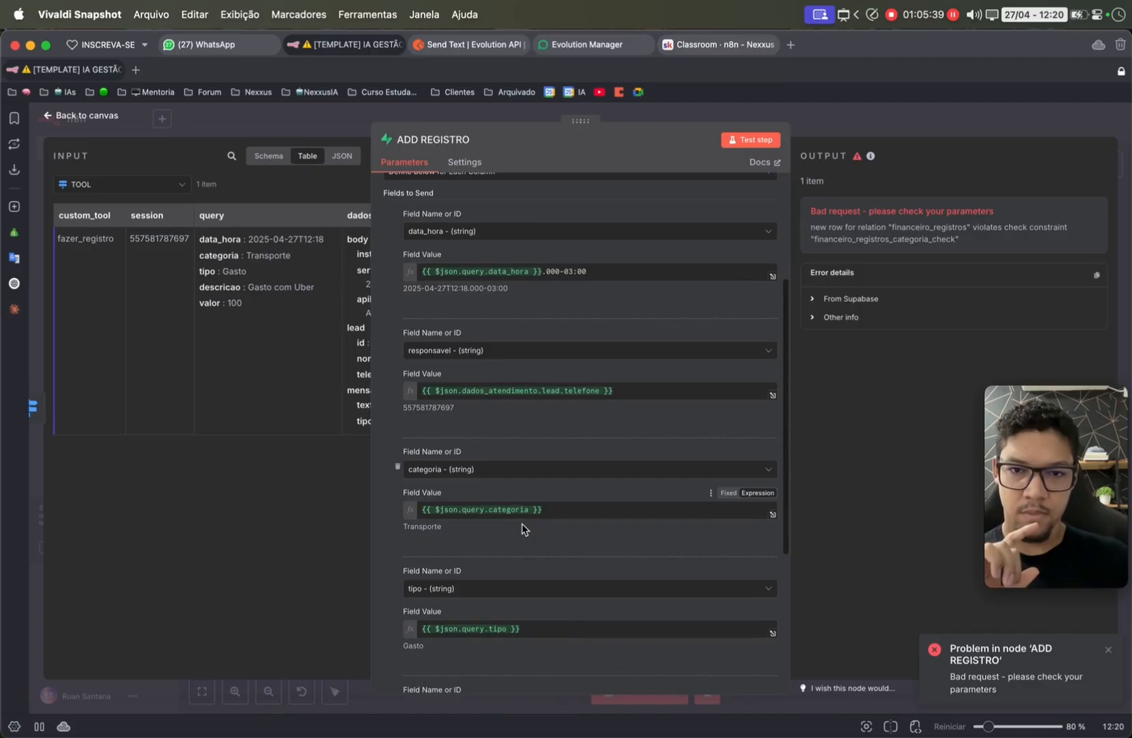
scroll(522, 523, down, 5)
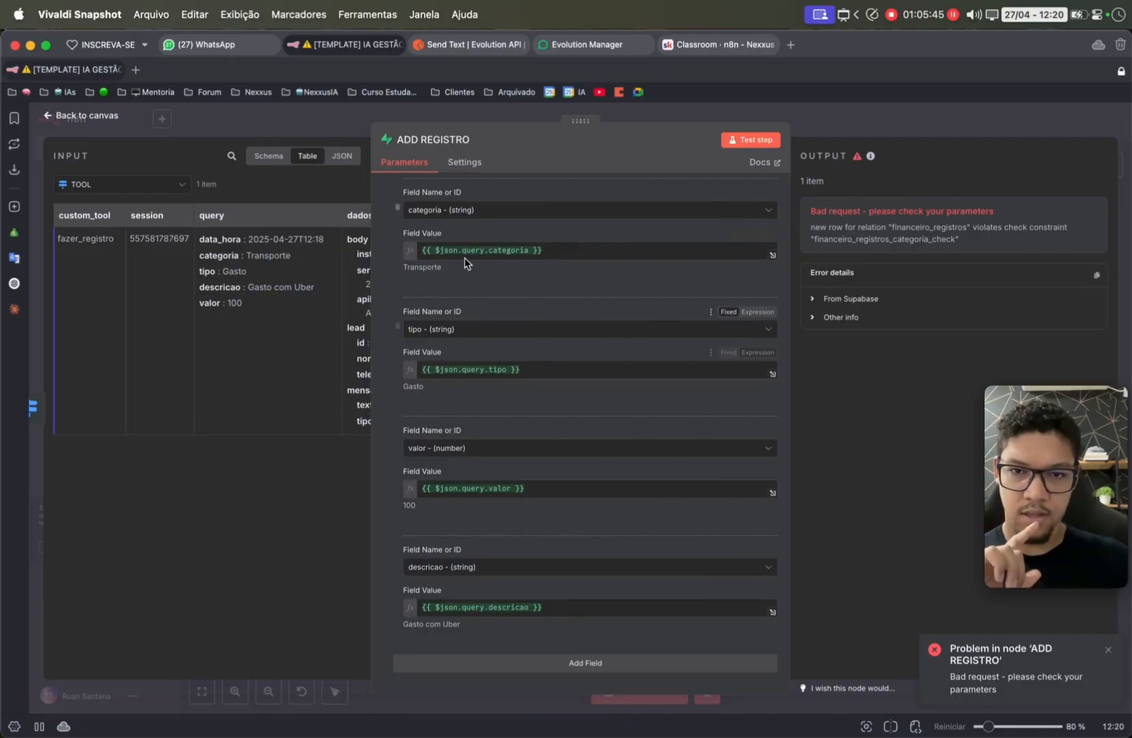
scroll(467, 252, up, 5)
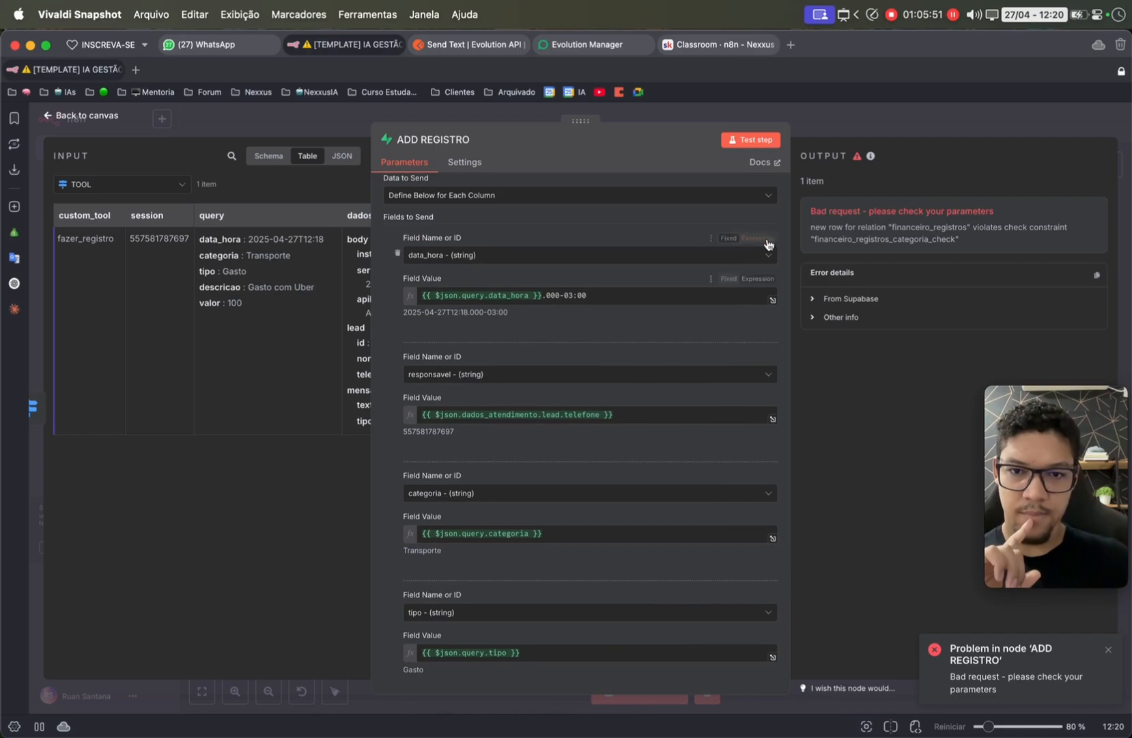
click(819, 123)
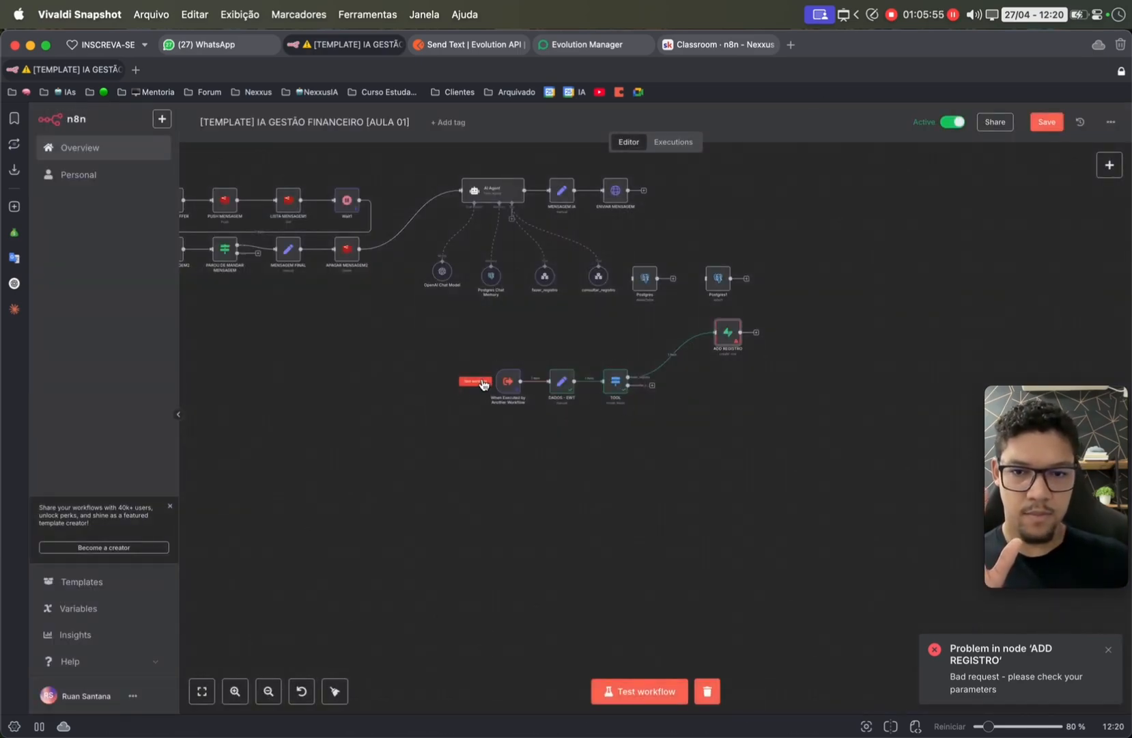
click(478, 381)
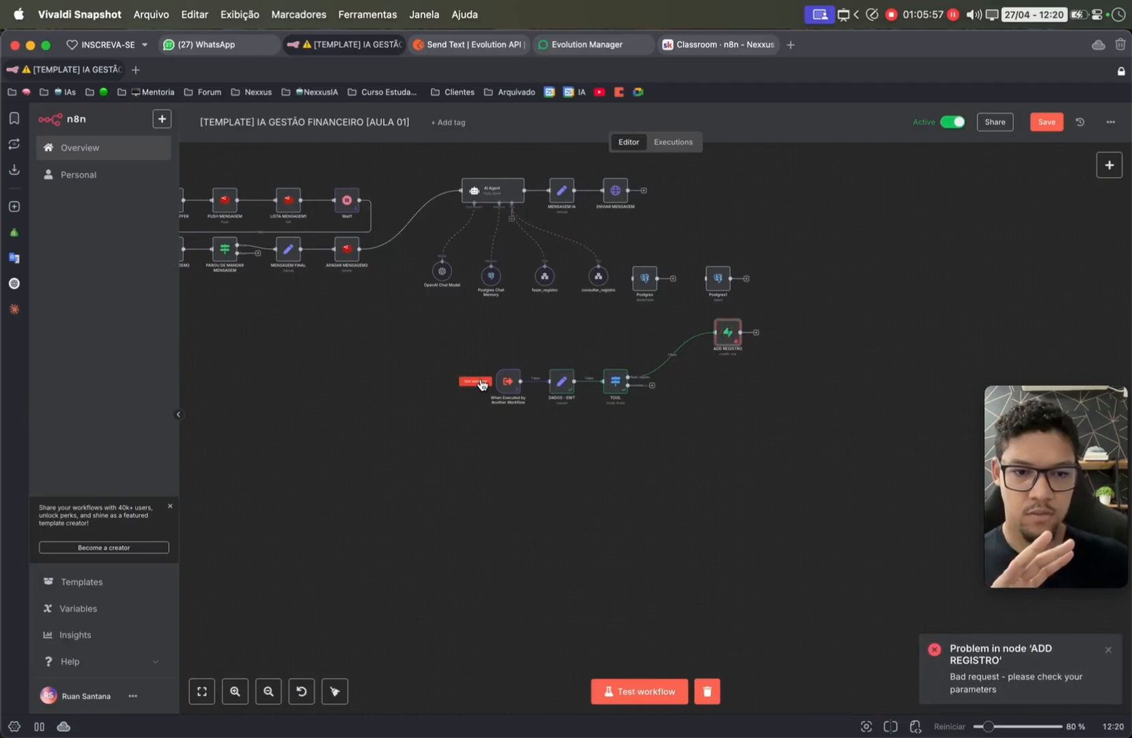
- Switch to the Supabase SQL Editor and examine the allowed categoria values in the financeiro_registros table definition
mouse_move(2, 734)
click(58, 471)
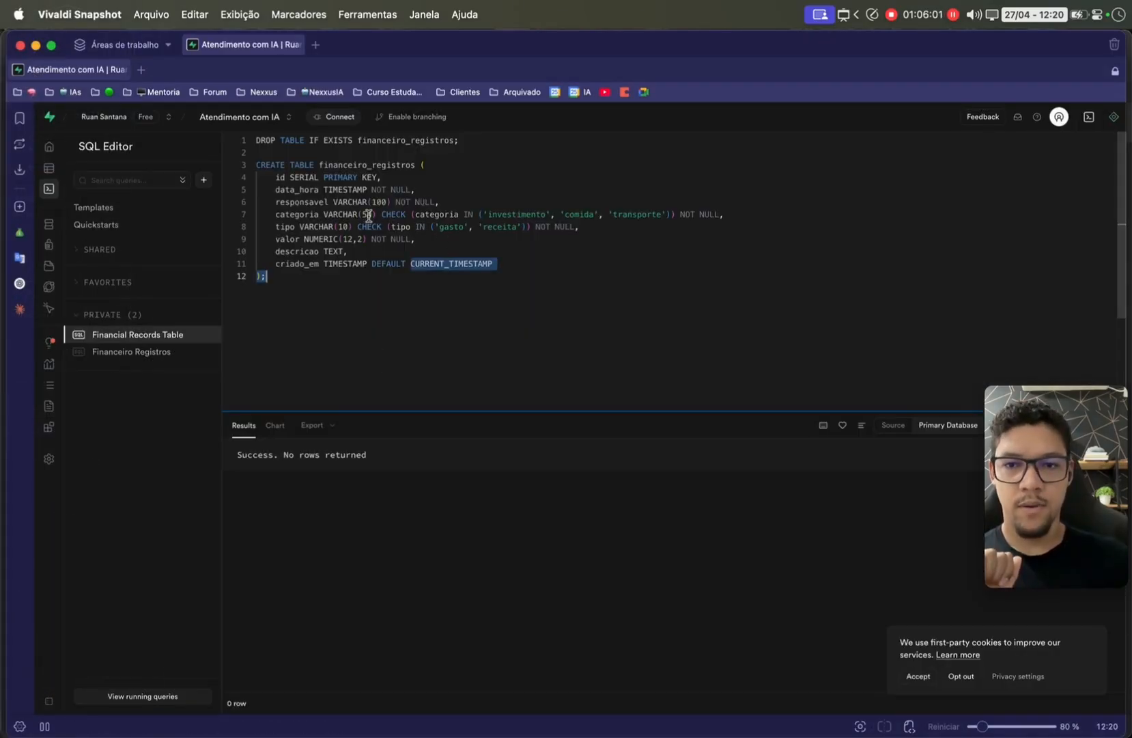
double_click(299, 216)
drag(301, 217, 630, 223)
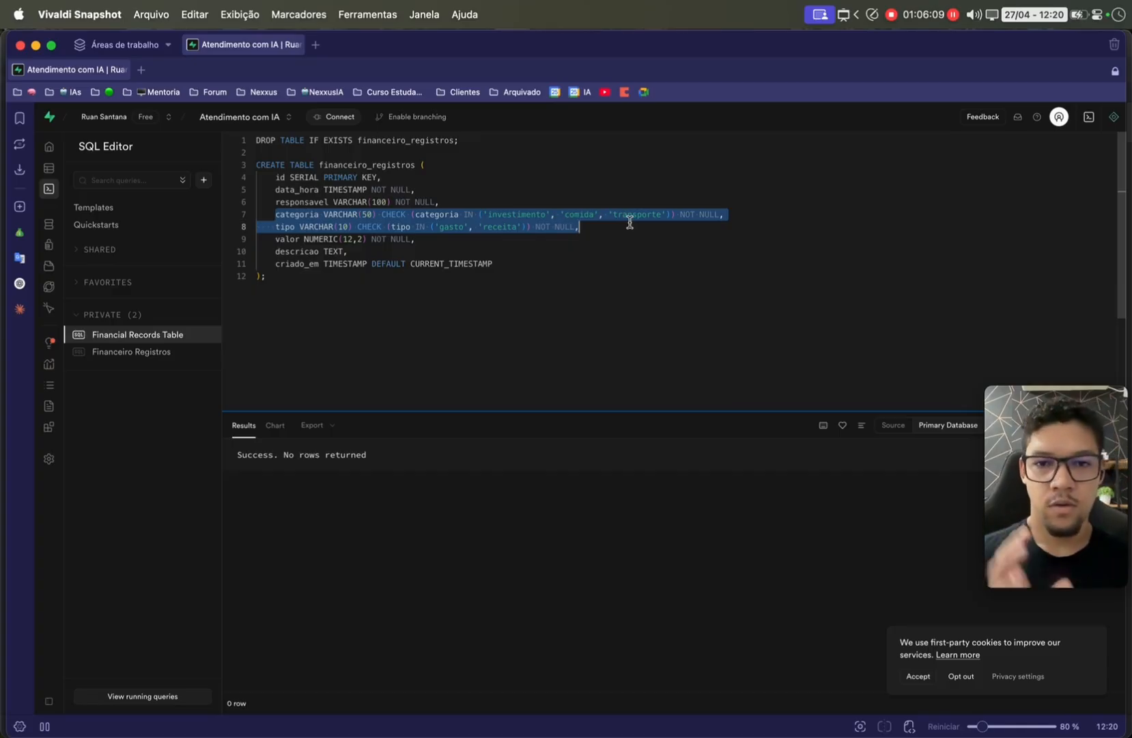
click(630, 223)
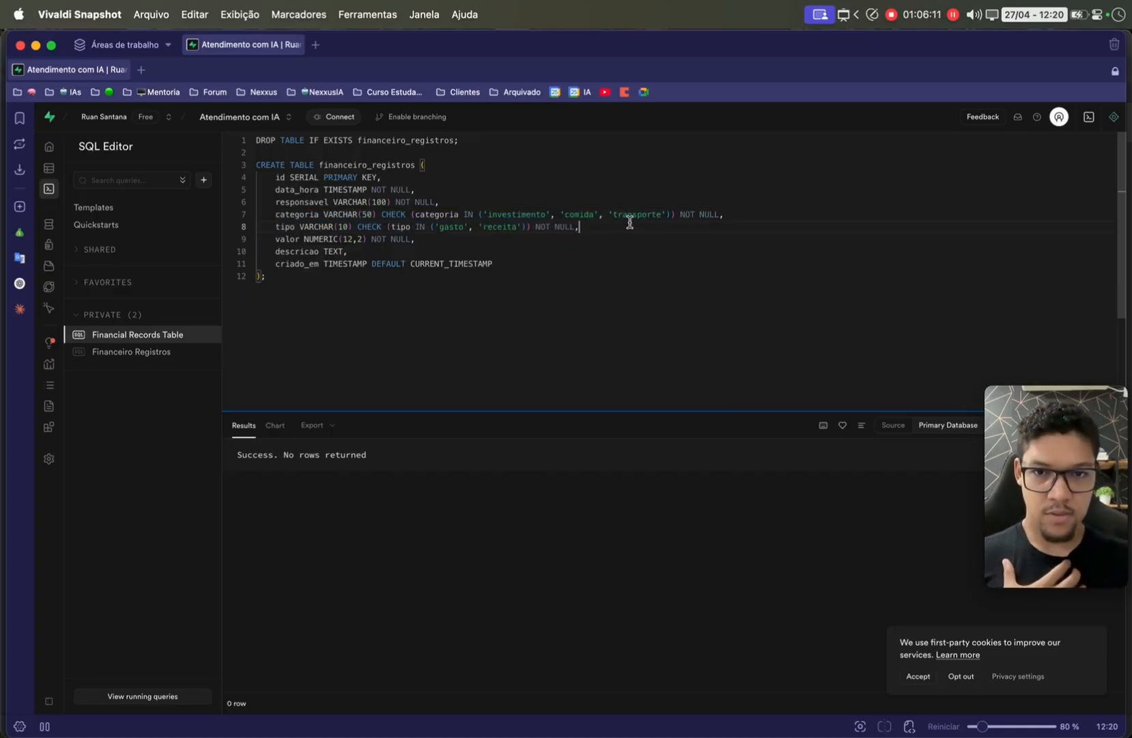
double_click(283, 214)
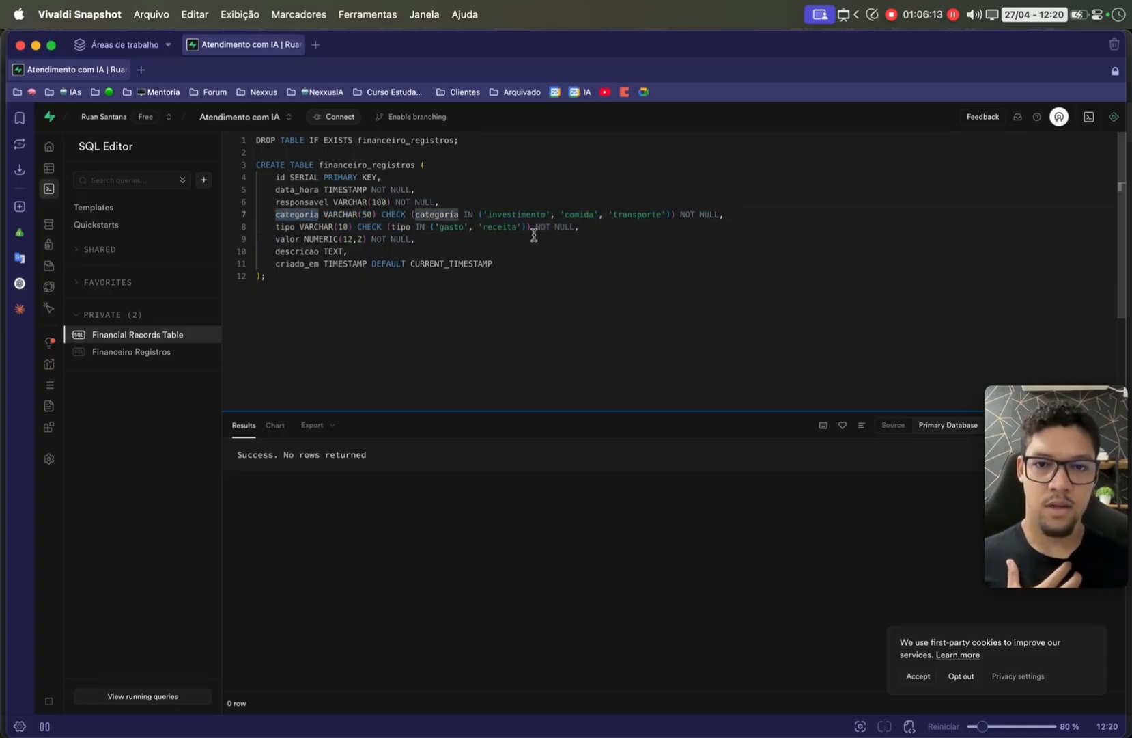
double_click(512, 214)
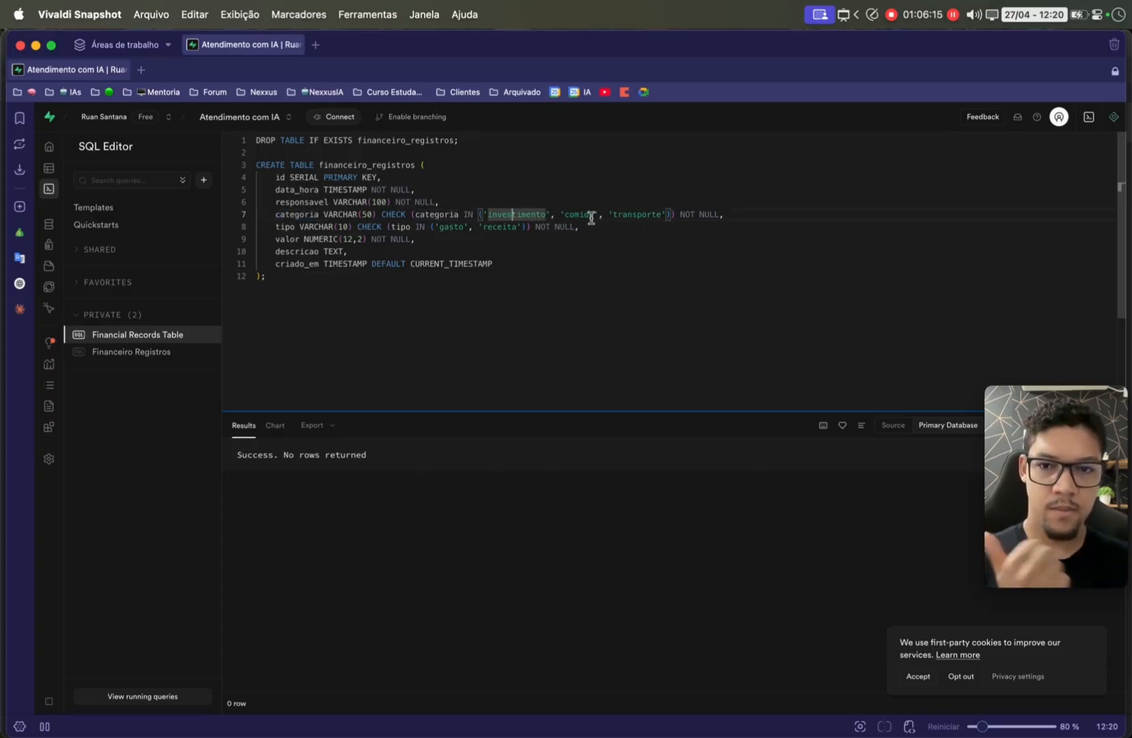
double_click(586, 215)
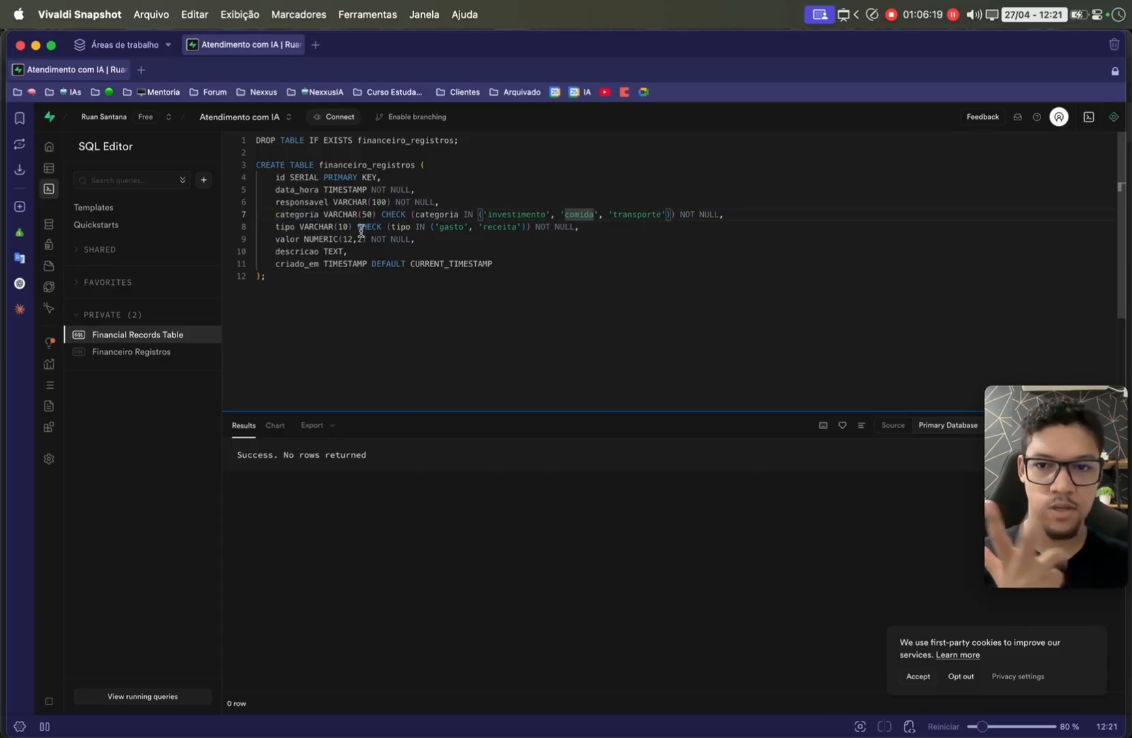
- Remove the CHECK (tipo IN ('gasto', 'receita')) constraint from the tipo column in the CREATE TABLE script
double_click(285, 226)
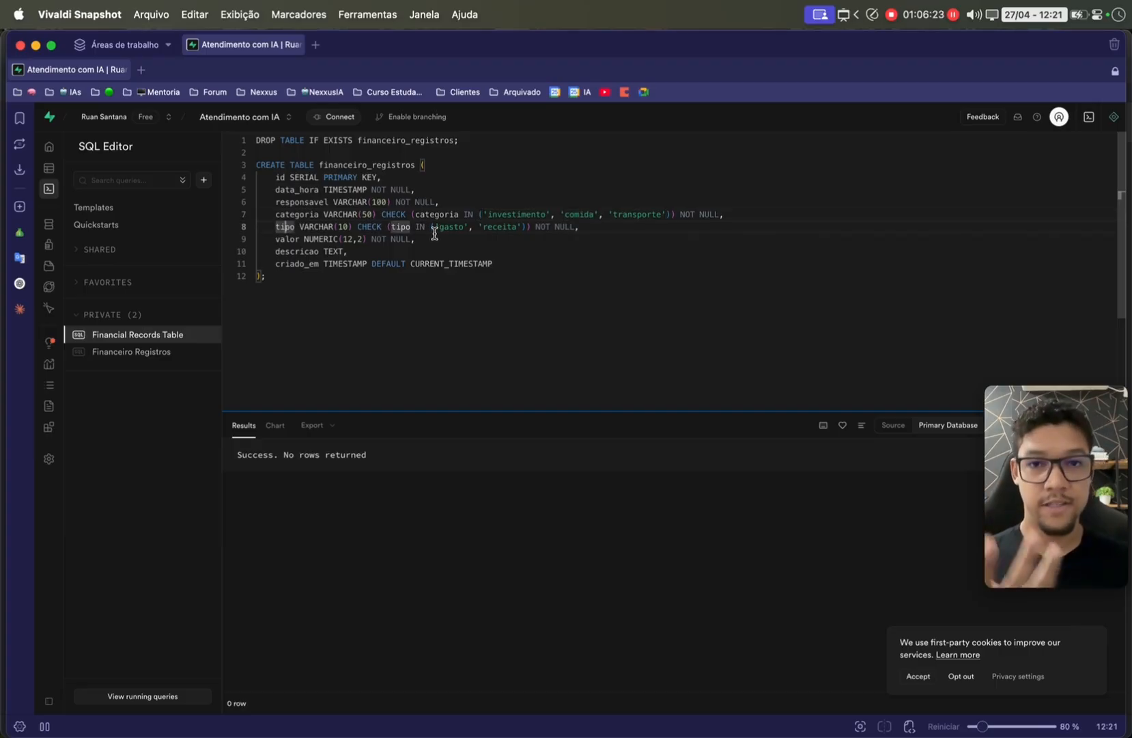
click(351, 226)
drag(354, 227, 535, 231)
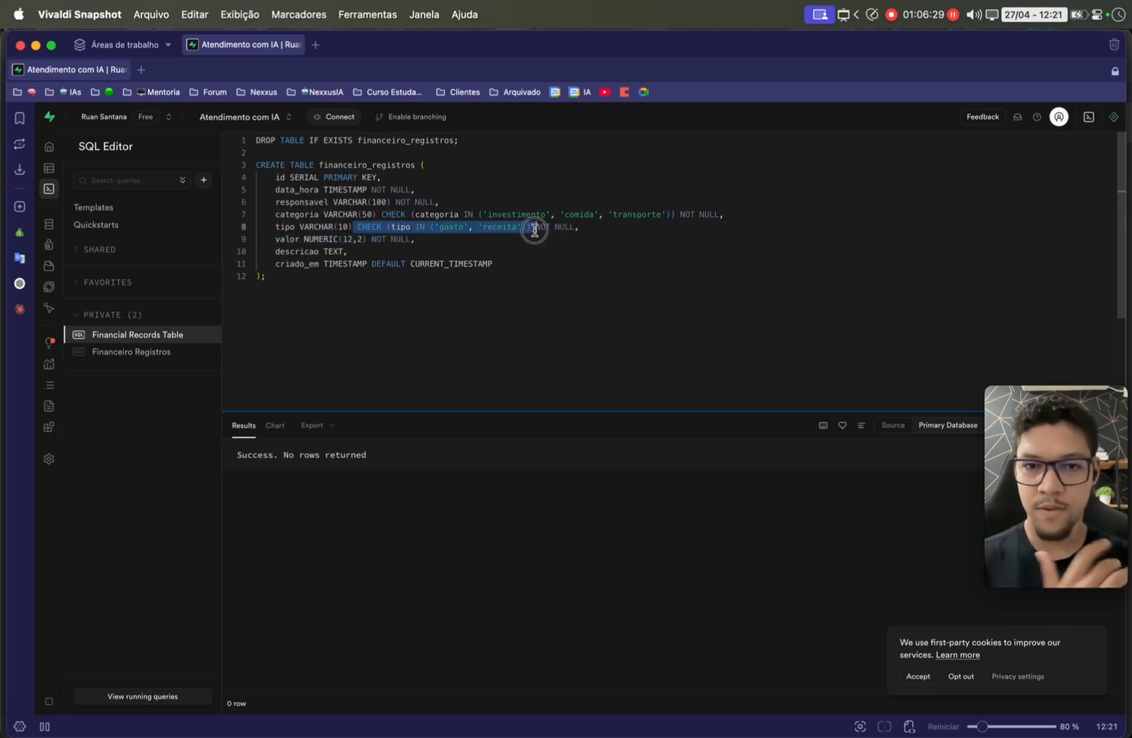
key(BackSpace)
key(ctrl+space)
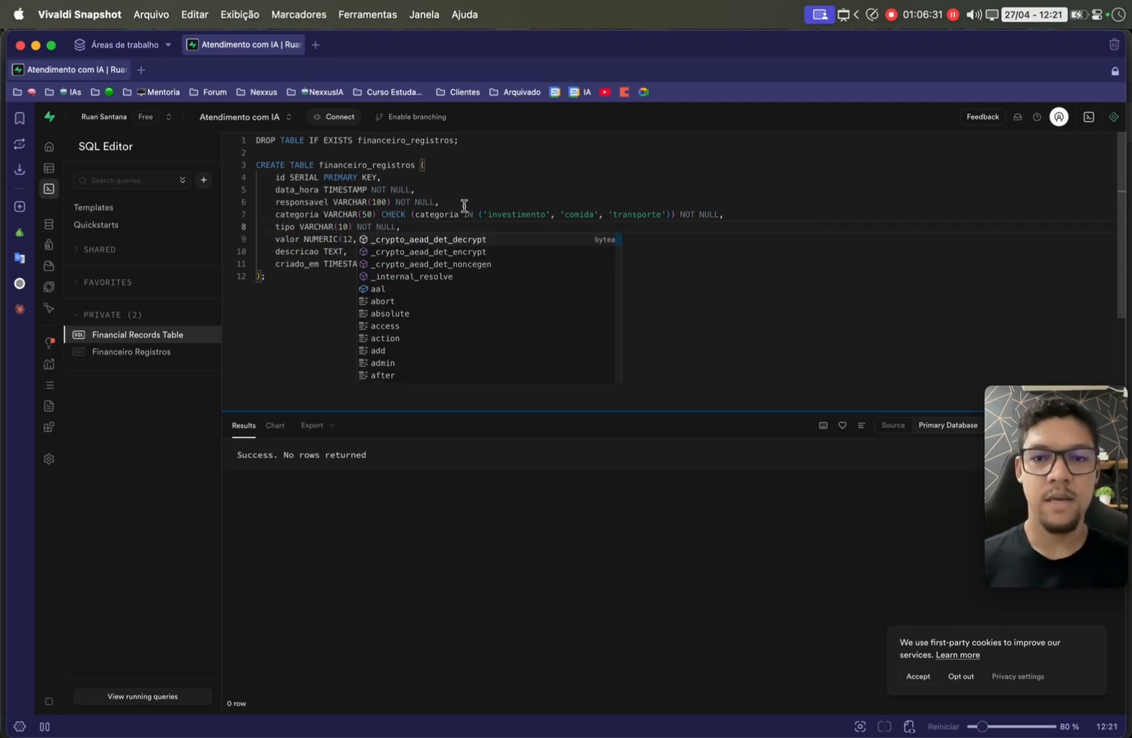
- Remove the CHECK (categoria IN ('investimento', 'comida', 'transporte')) constraint from the categoria column and copy the whole script
drag(382, 214, 677, 215)
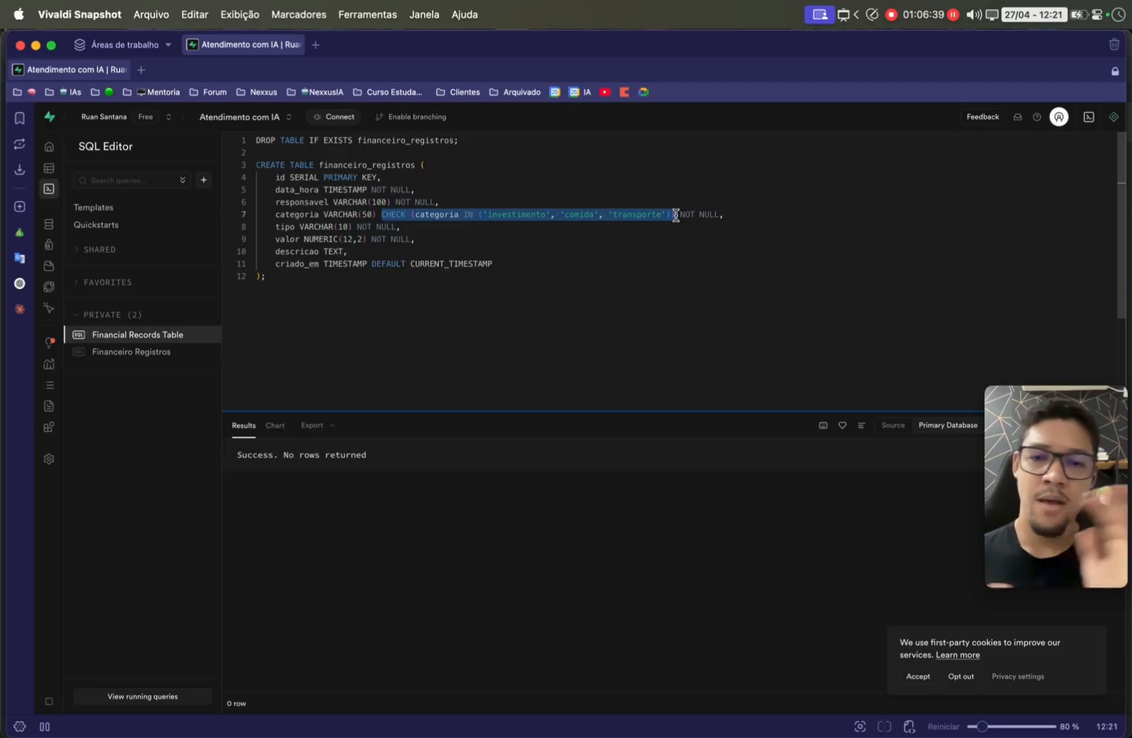
key(BackSpace)
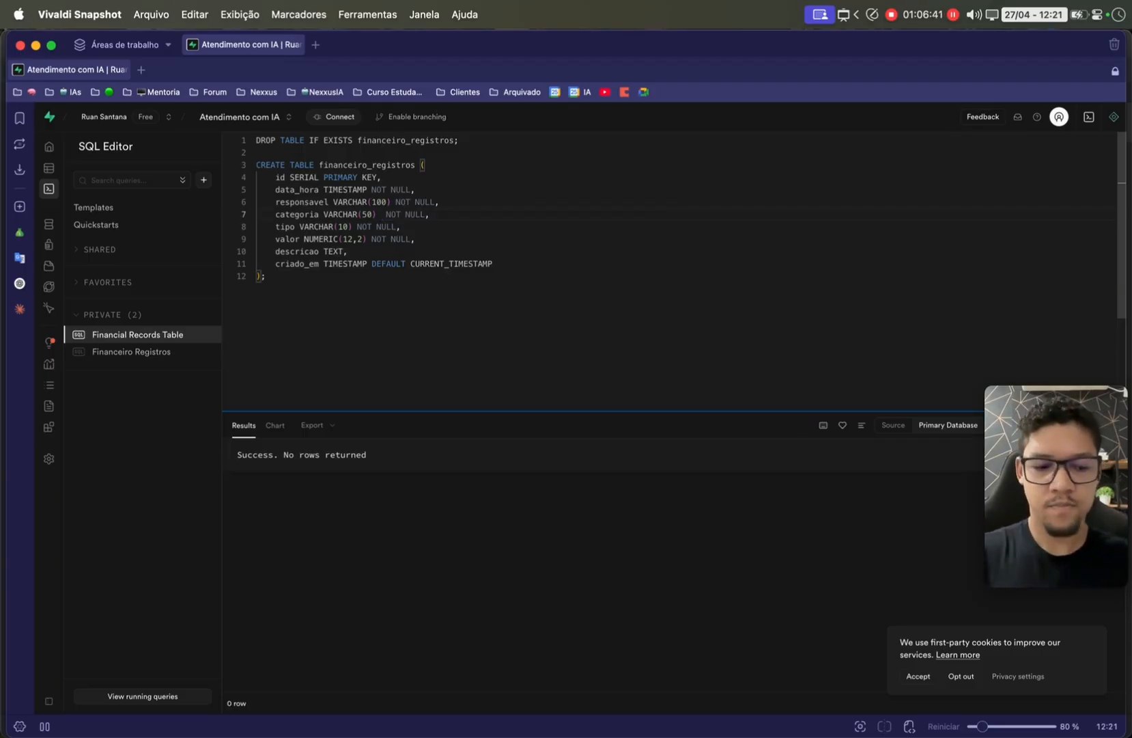
key(BackSpace)
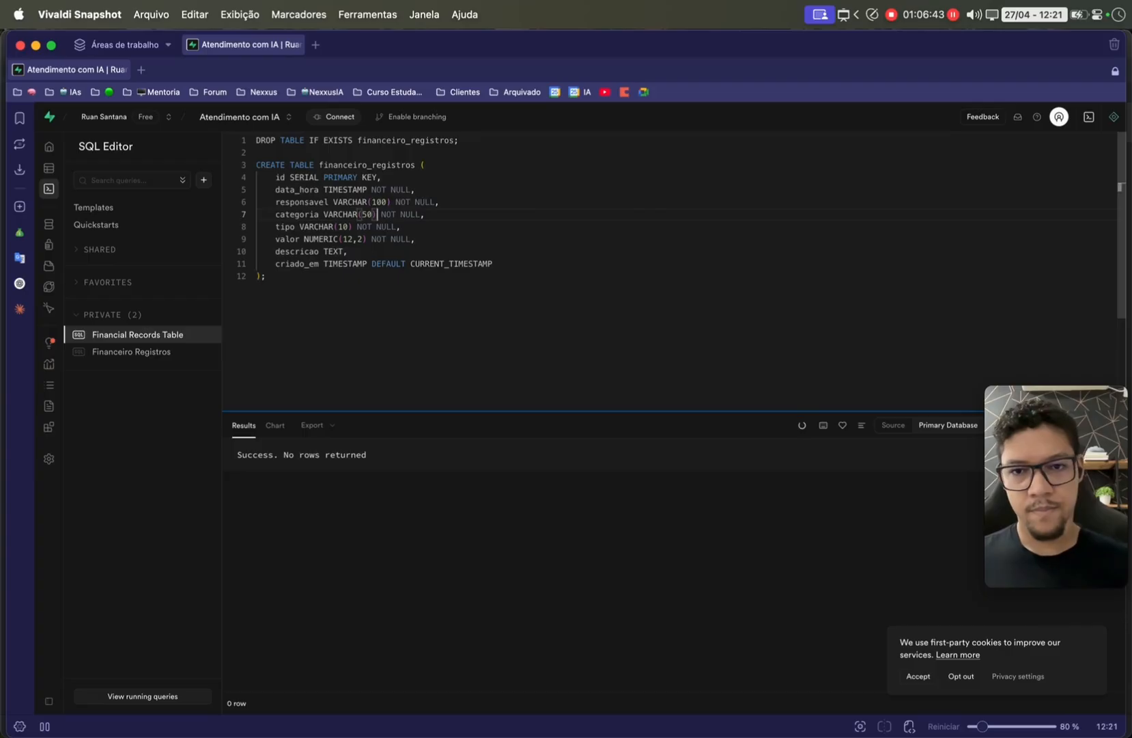
key(super+a)
key(super+c)
click(390, 304)
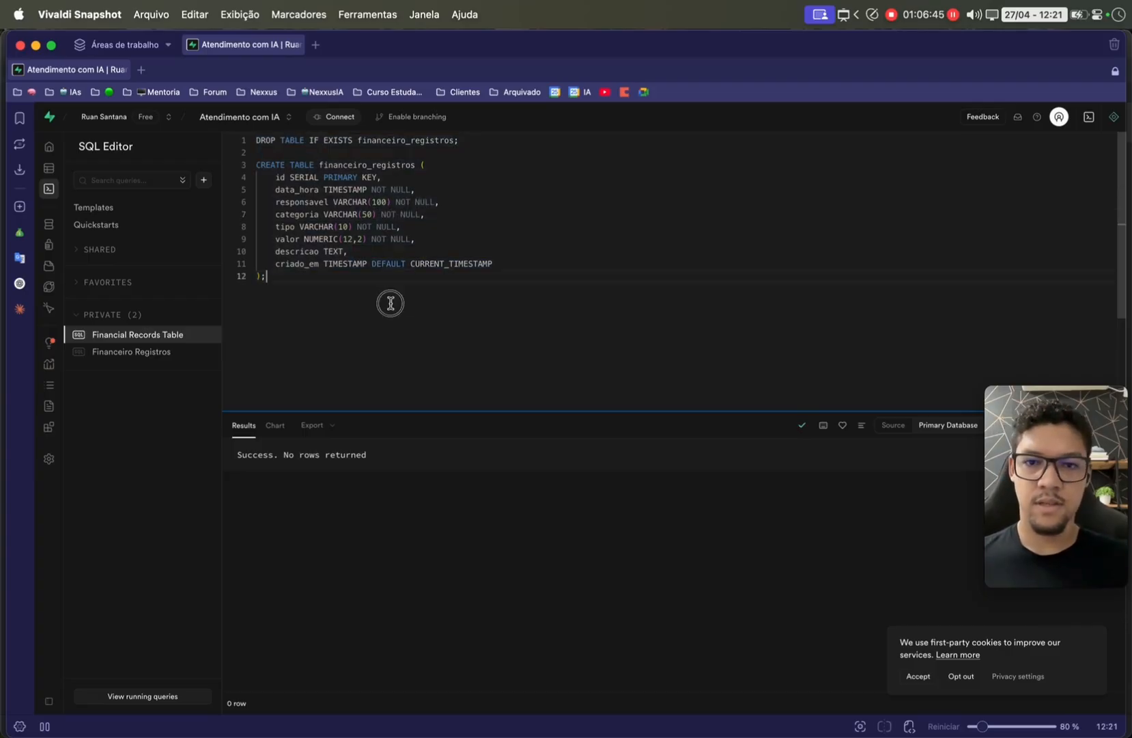
- Run only the DROP TABLE IF EXISTS financeiro_registros statement and confirm the destructive query
triple_click(299, 141)
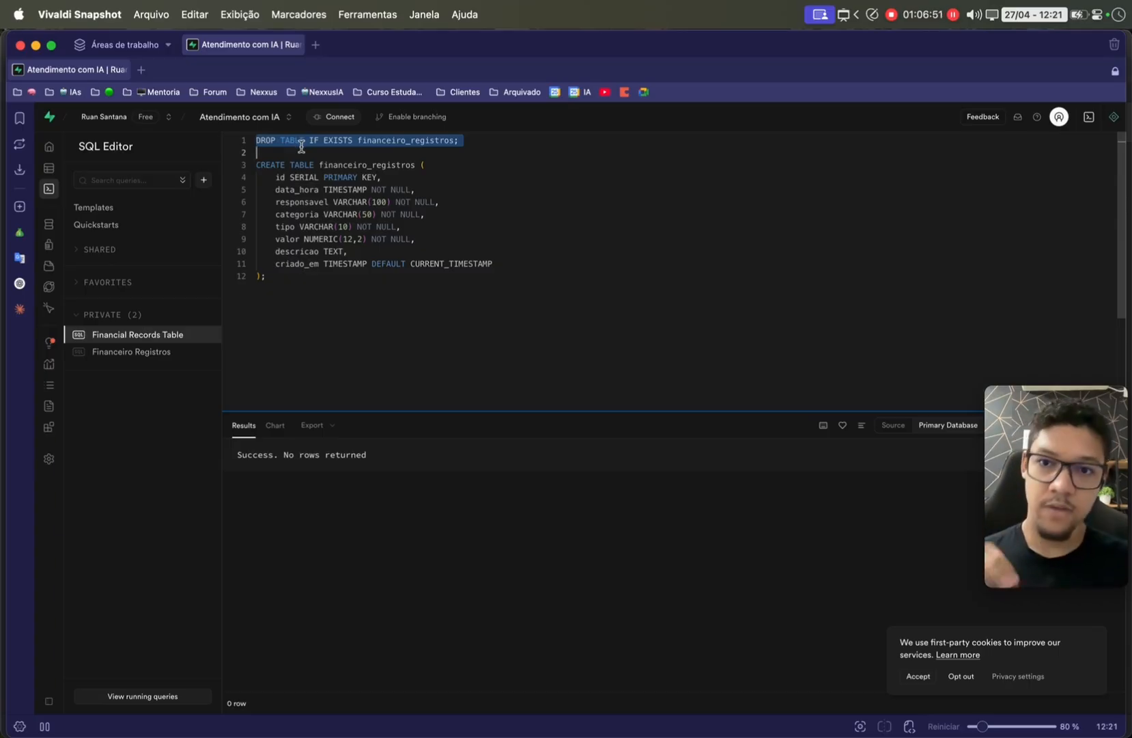
drag(1064, 453, 1054, 539)
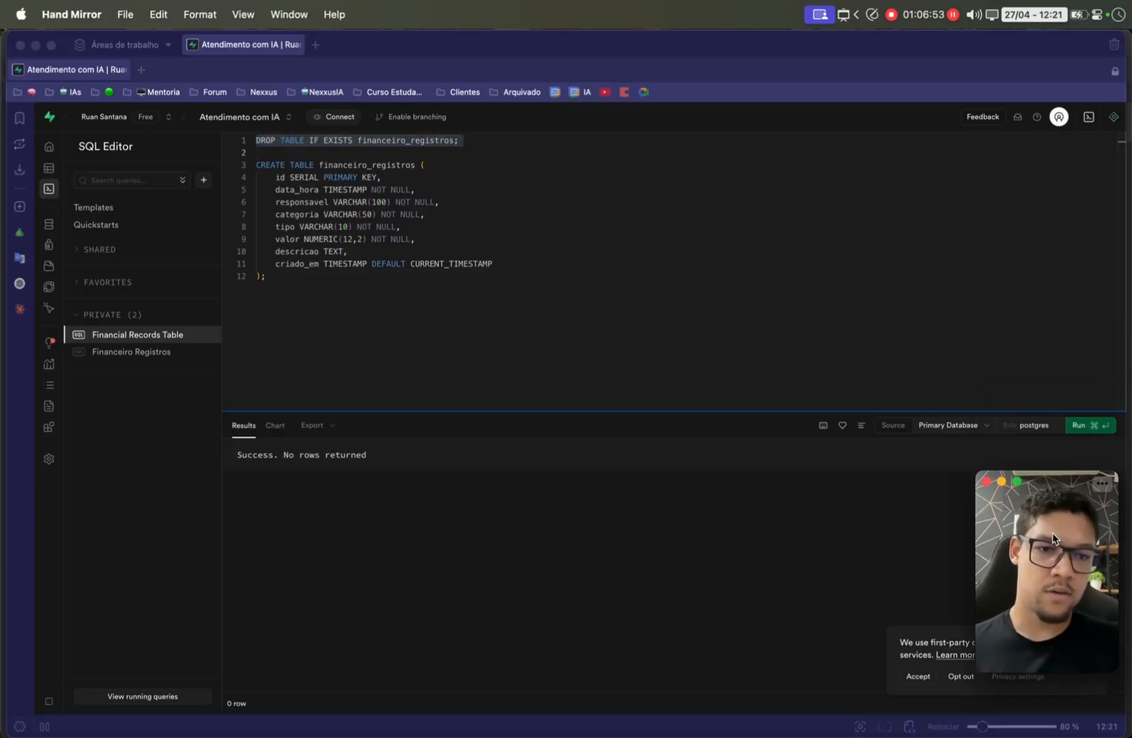
click(1078, 427)
click(1083, 425)
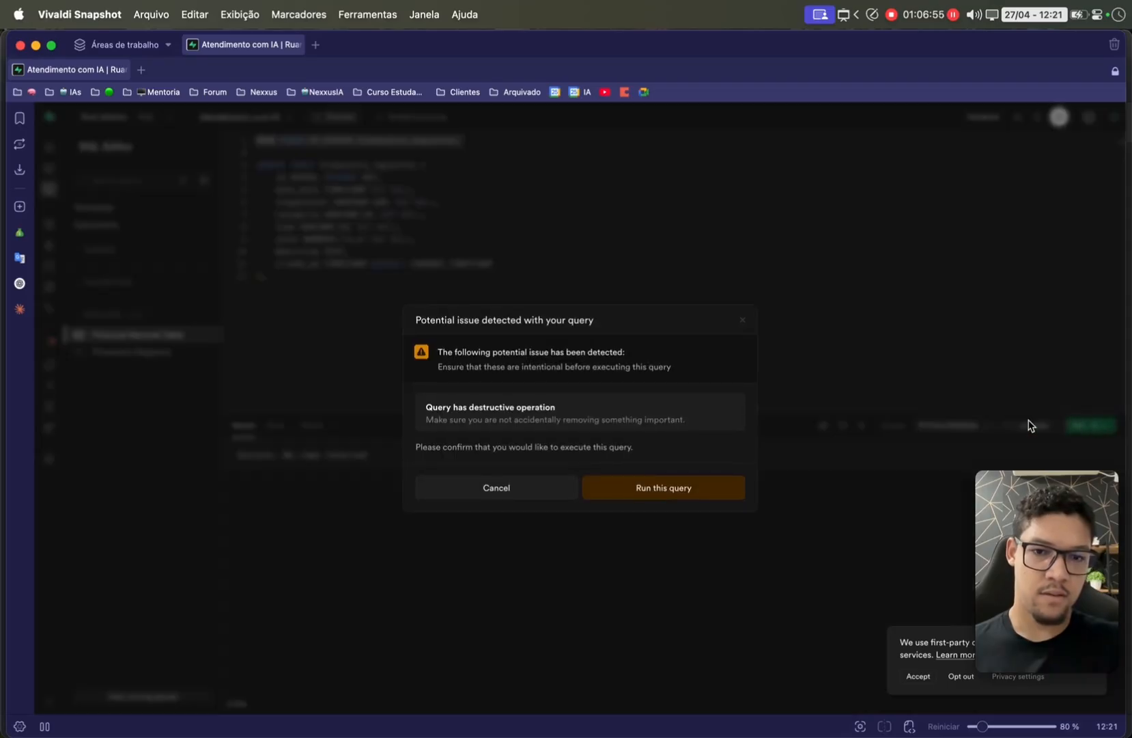
click(594, 493)
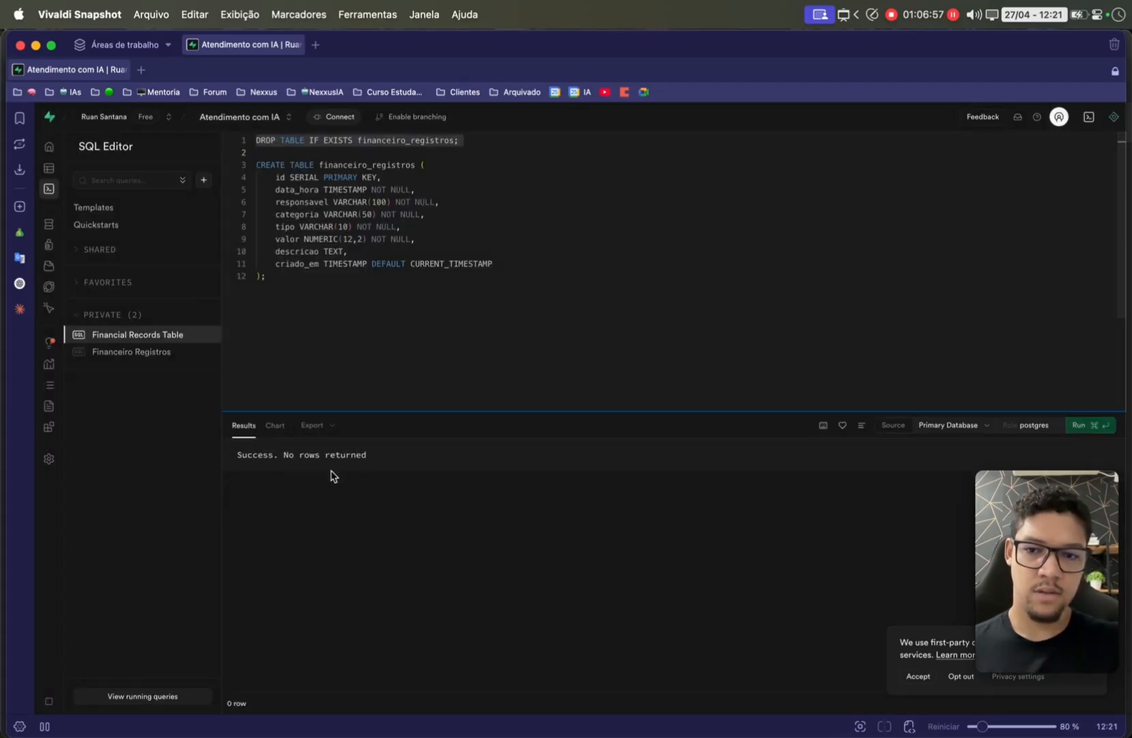
- Switch to the n8n workflow, test it from the When Executed by Another Workflow trigger, inspect the ADD REGISTRO error, and save the workflow
mouse_move(22, 720)
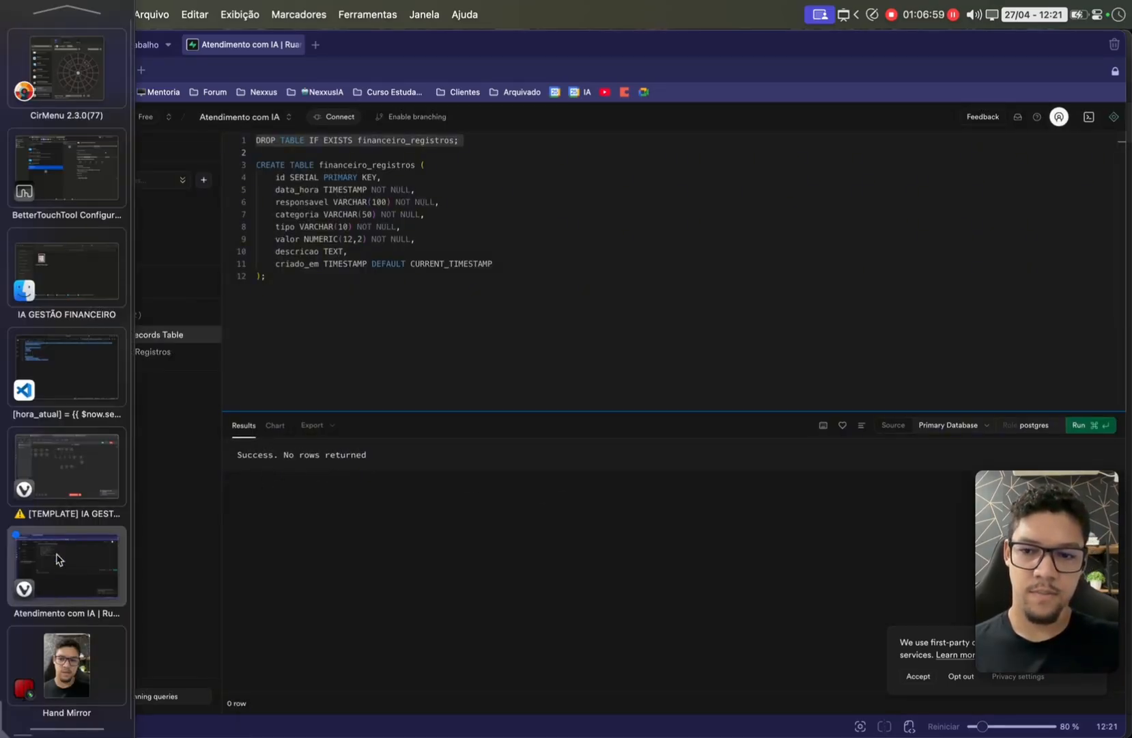
click(71, 482)
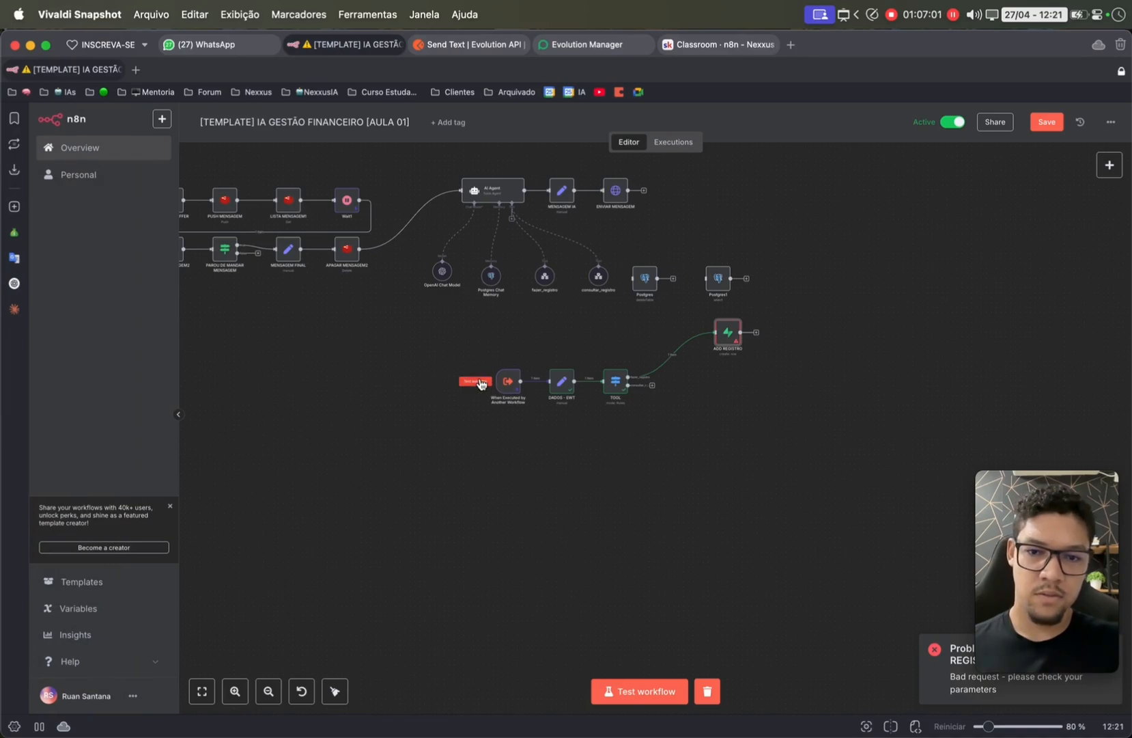
click(479, 381)
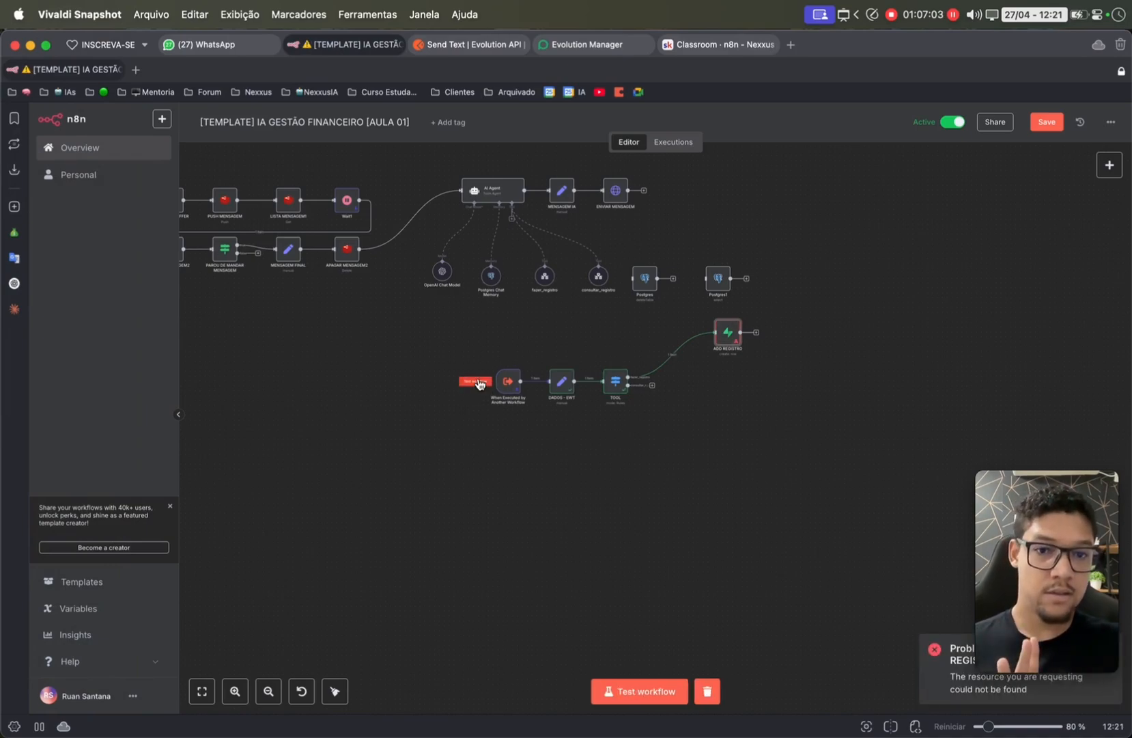
double_click(729, 334)
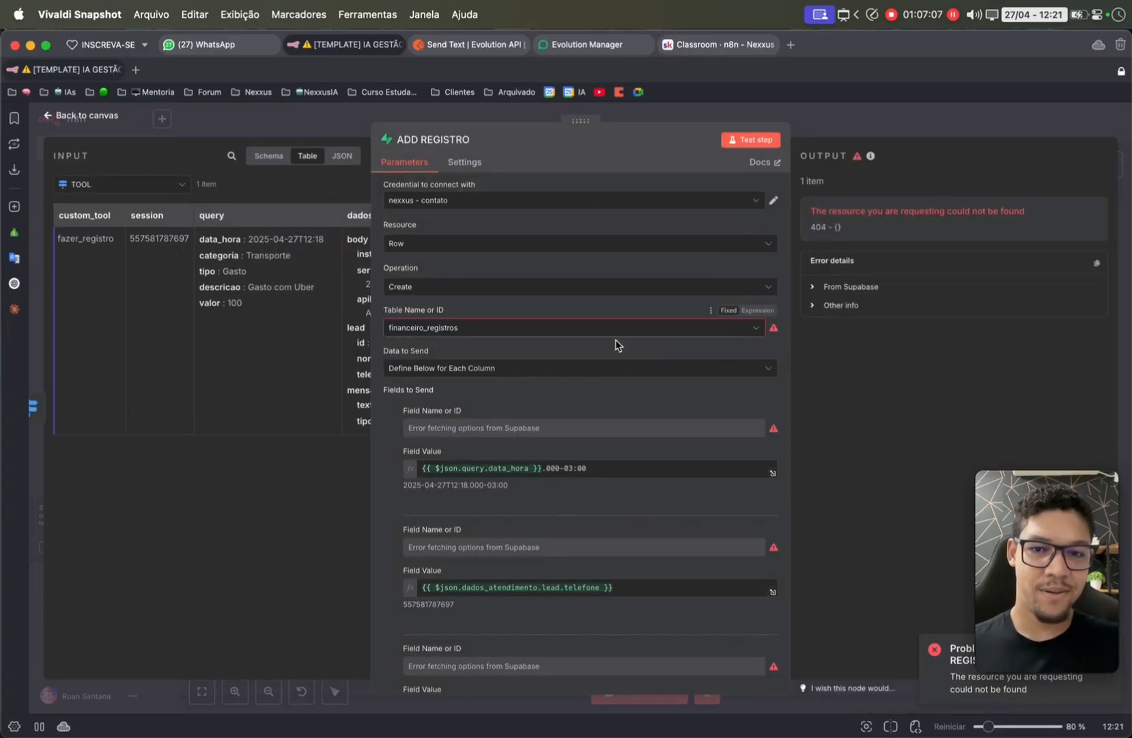
click(863, 117)
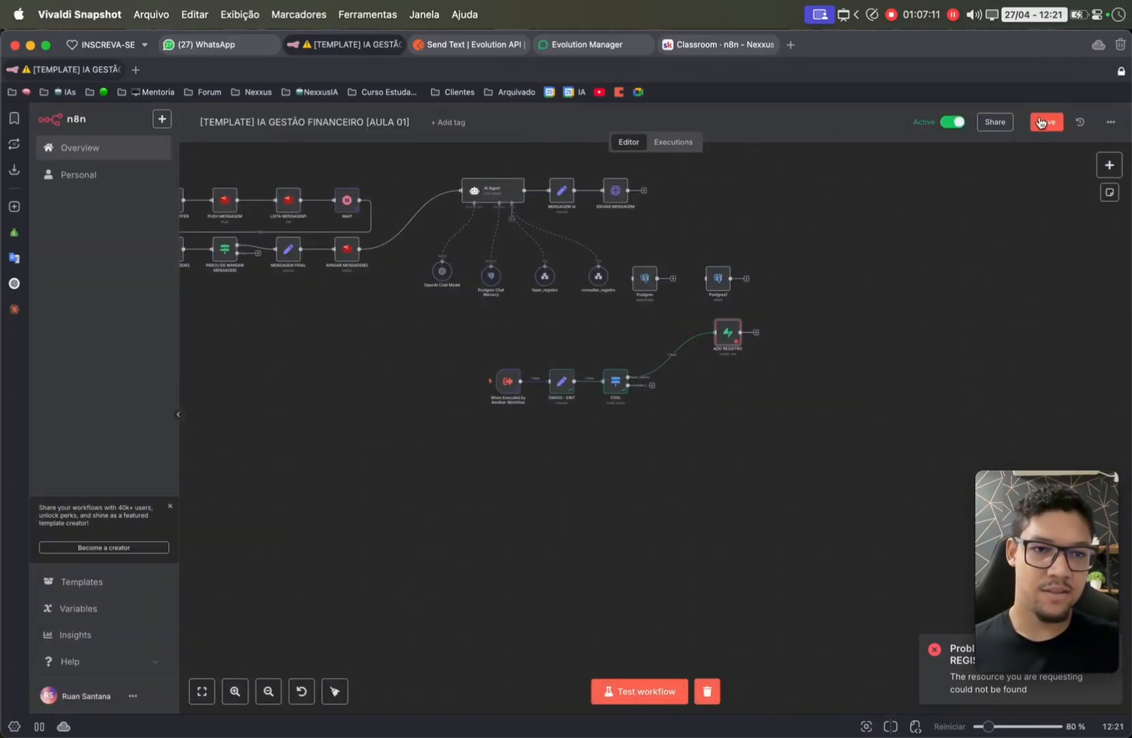
click(1041, 122)
click(476, 381)
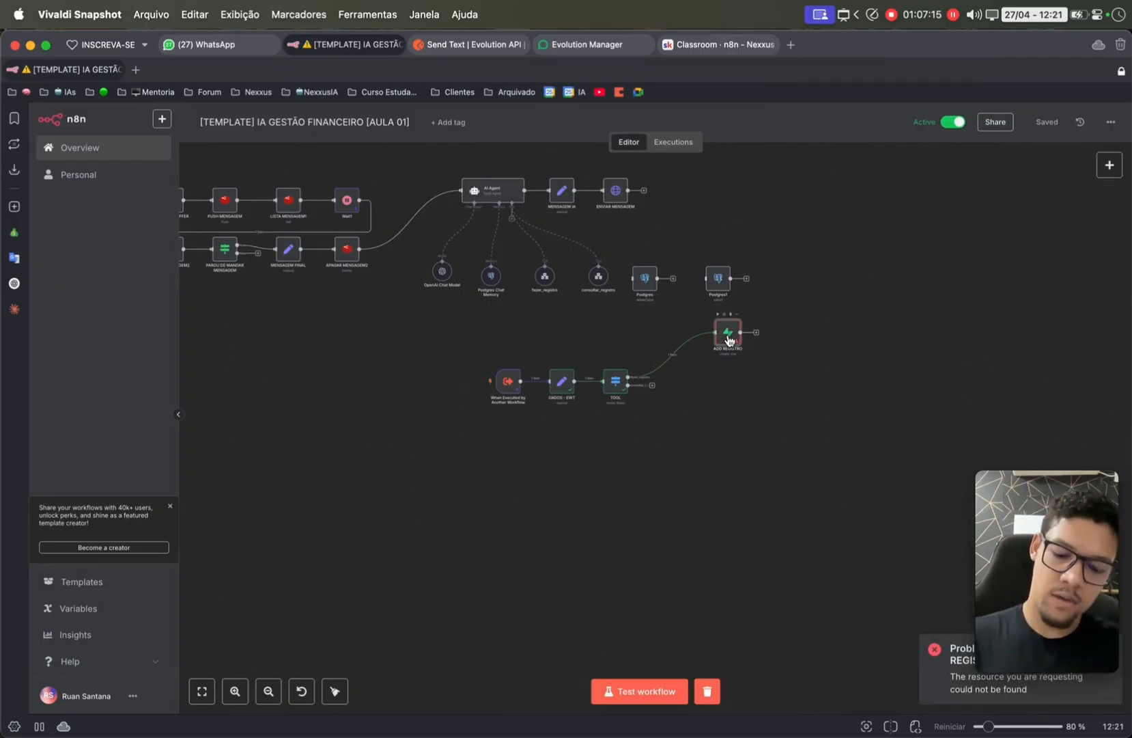
- Duplicate the ADD REGISTRO node and place the copy below the original, beside the TOOL node's outputs
key(ctrl+c)
key(ctrl+v)
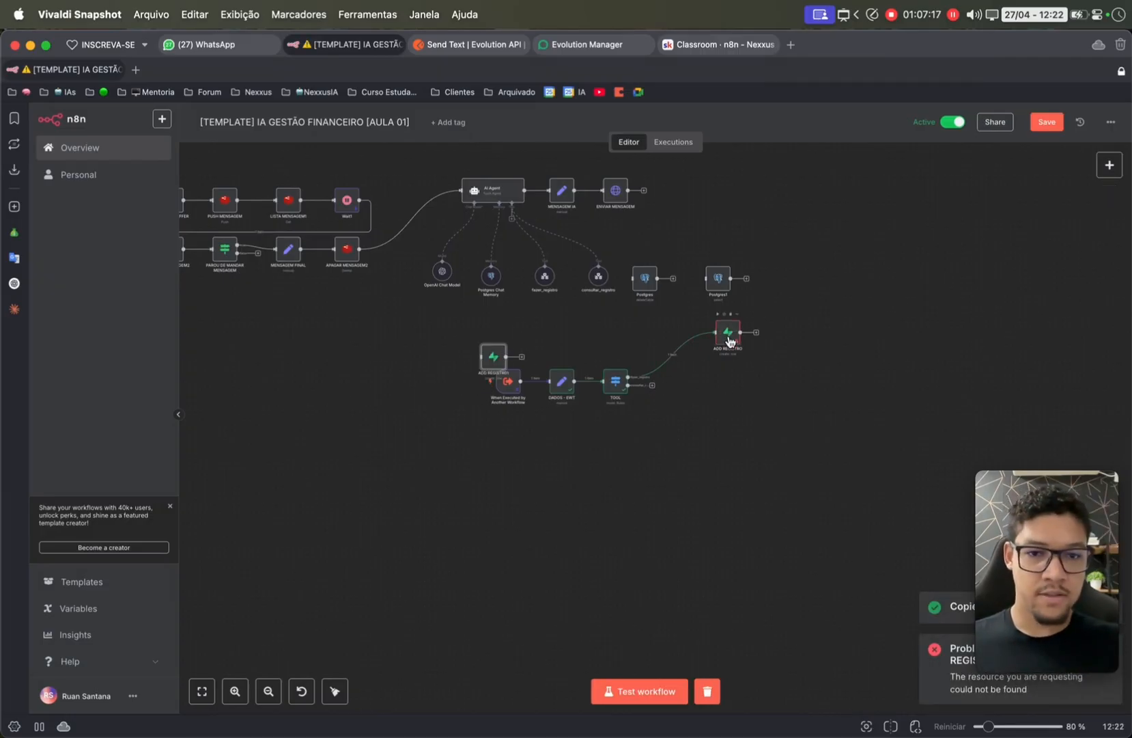
click(491, 356)
drag(491, 356, 738, 420)
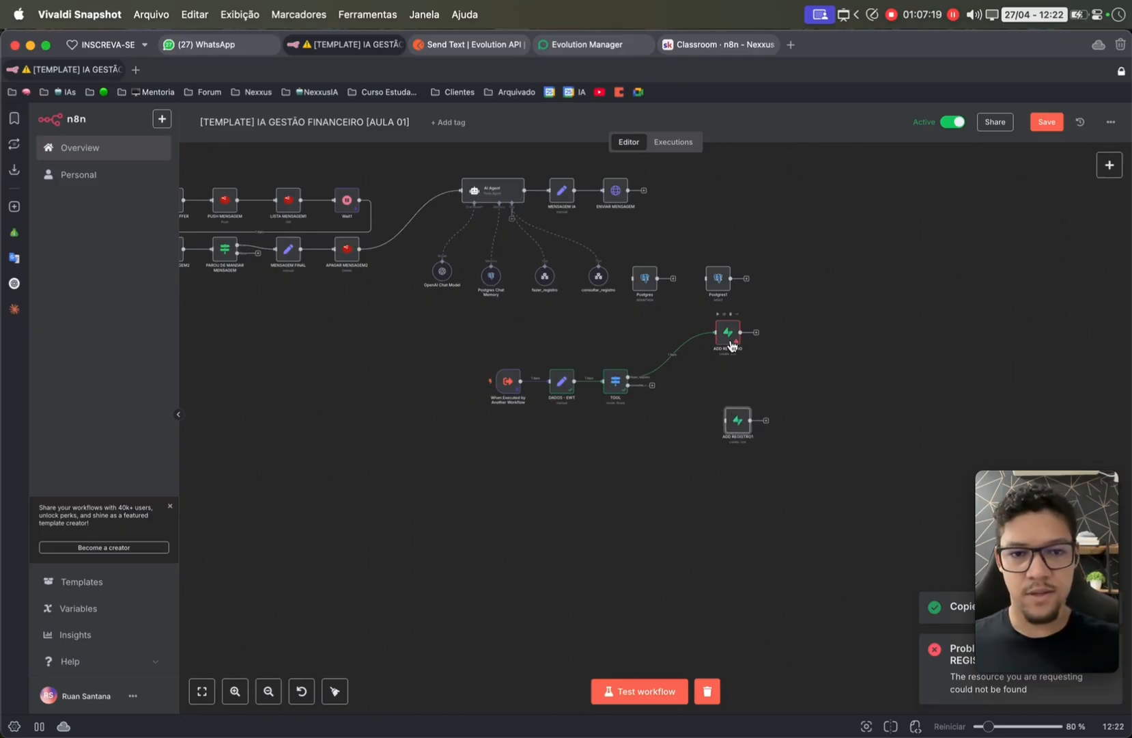
- Open the original ADD REGISTRO node and reload the options for Table Name or ID
double_click(731, 342)
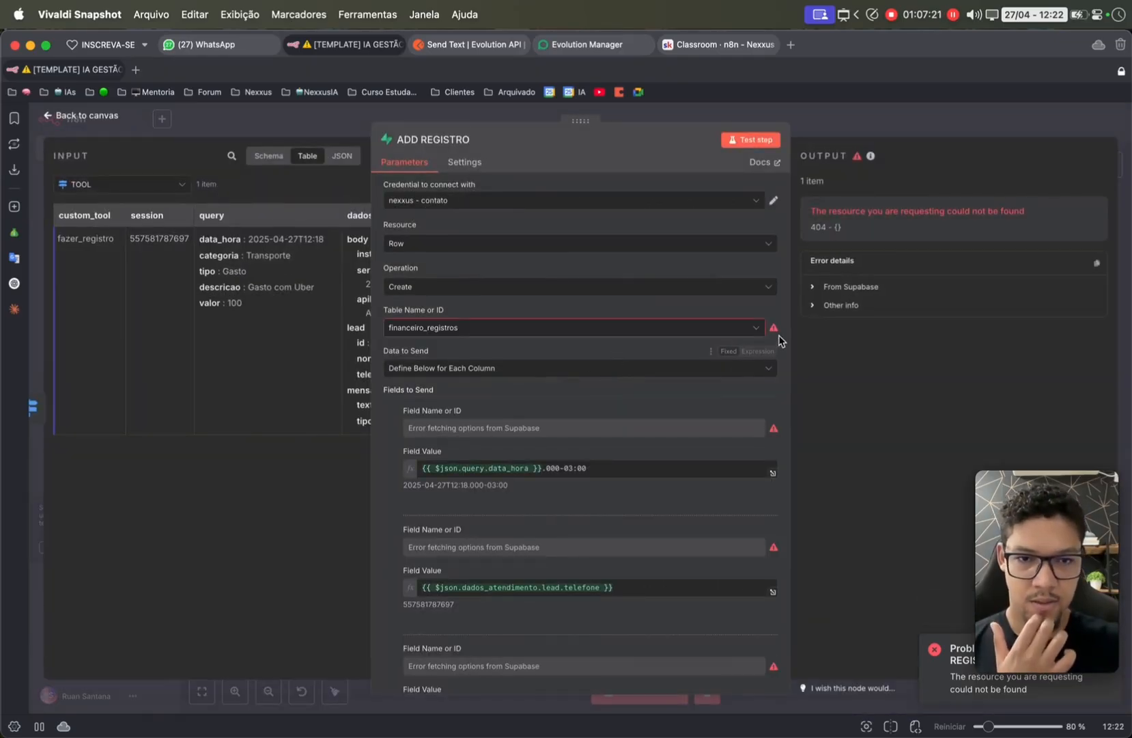
click(714, 327)
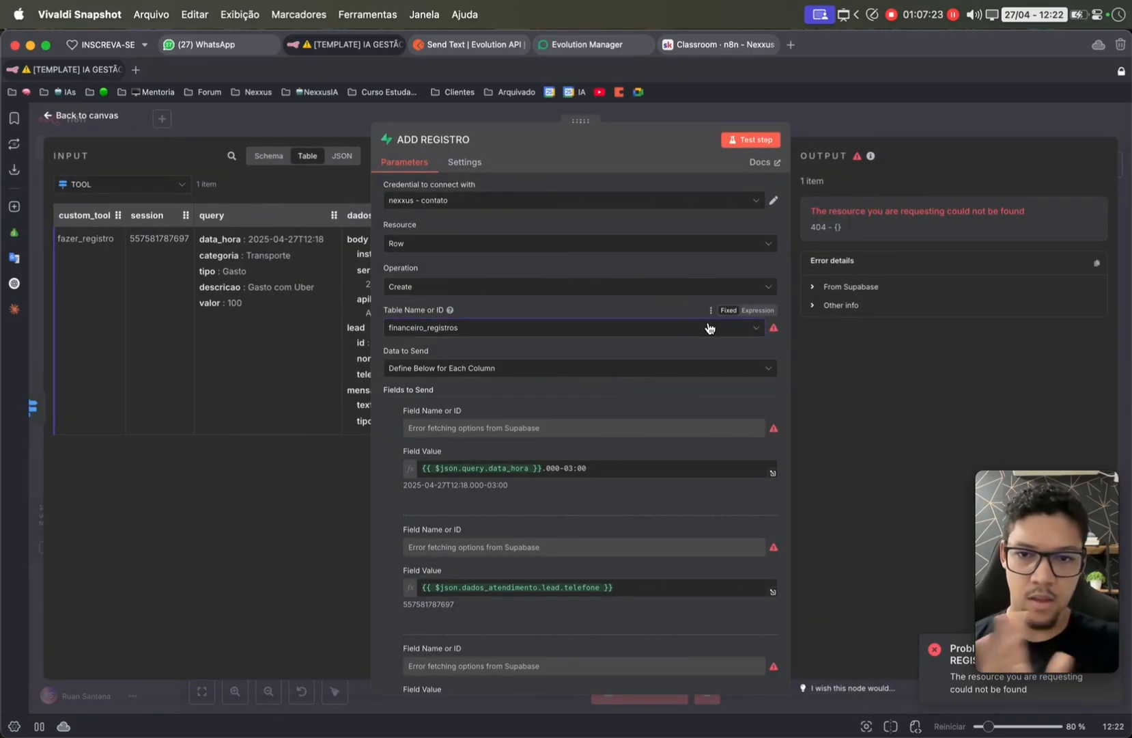
click(711, 327)
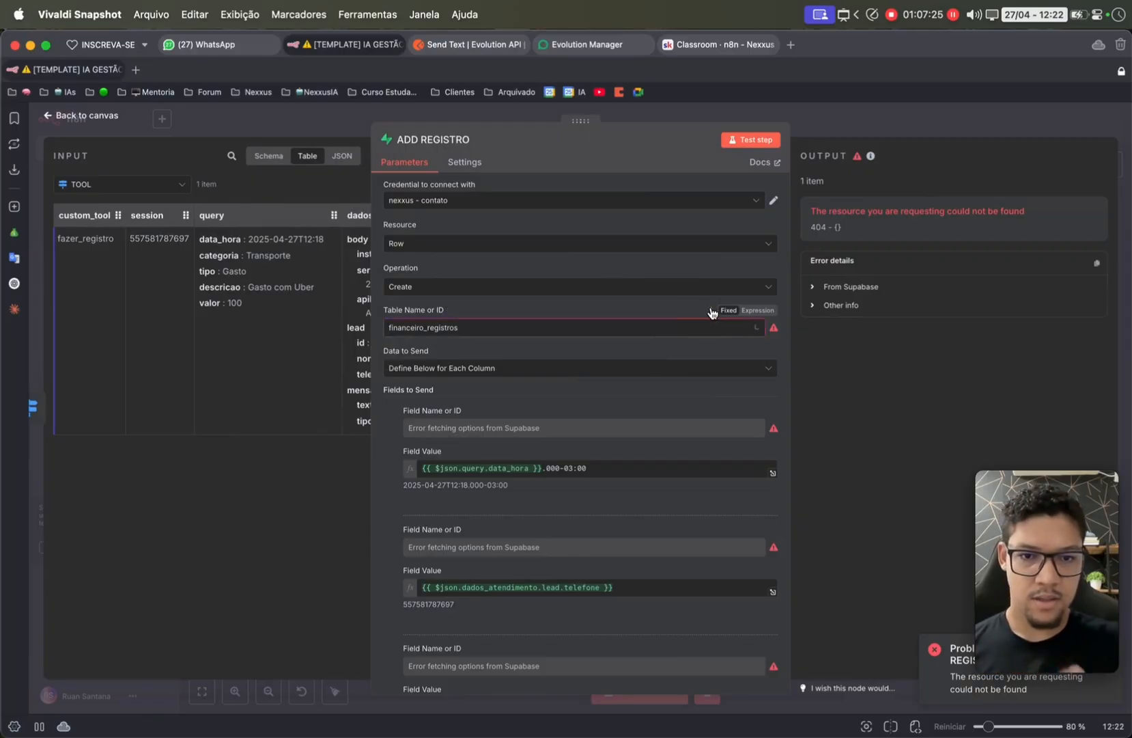
click(711, 311)
click(692, 336)
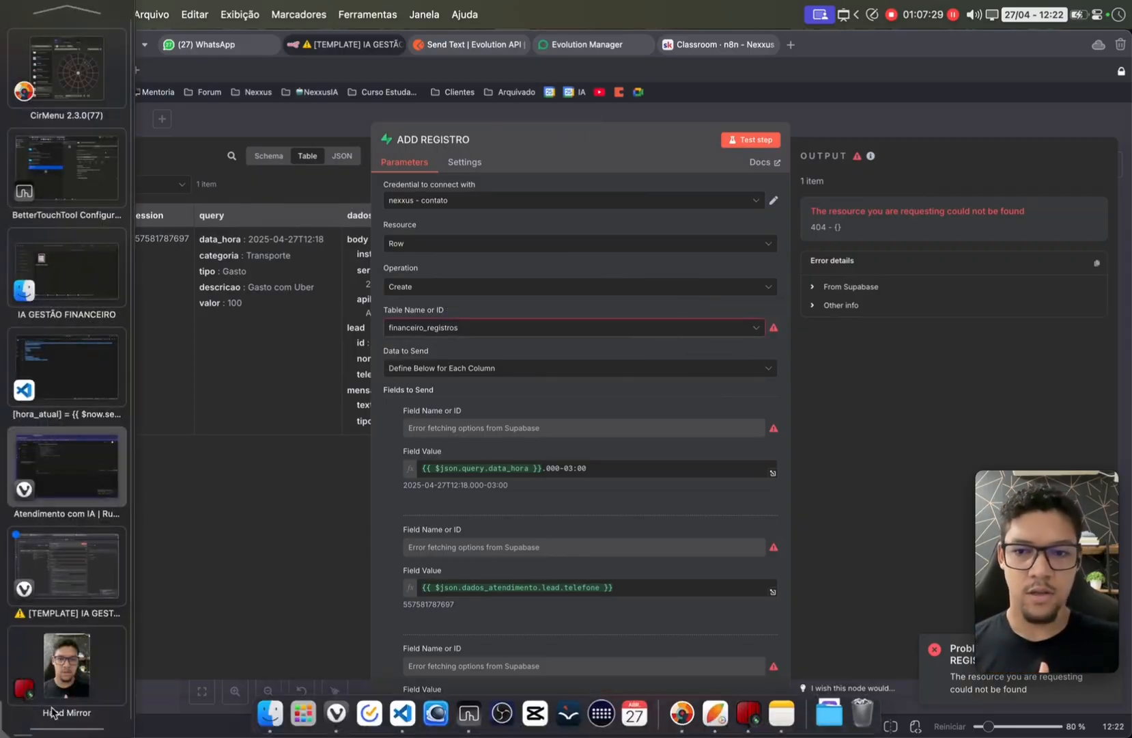
- Switch to Supabase, check the Table Editor for the financeiro_registros table, and return to the SQL Editor
click(79, 470)
click(296, 285)
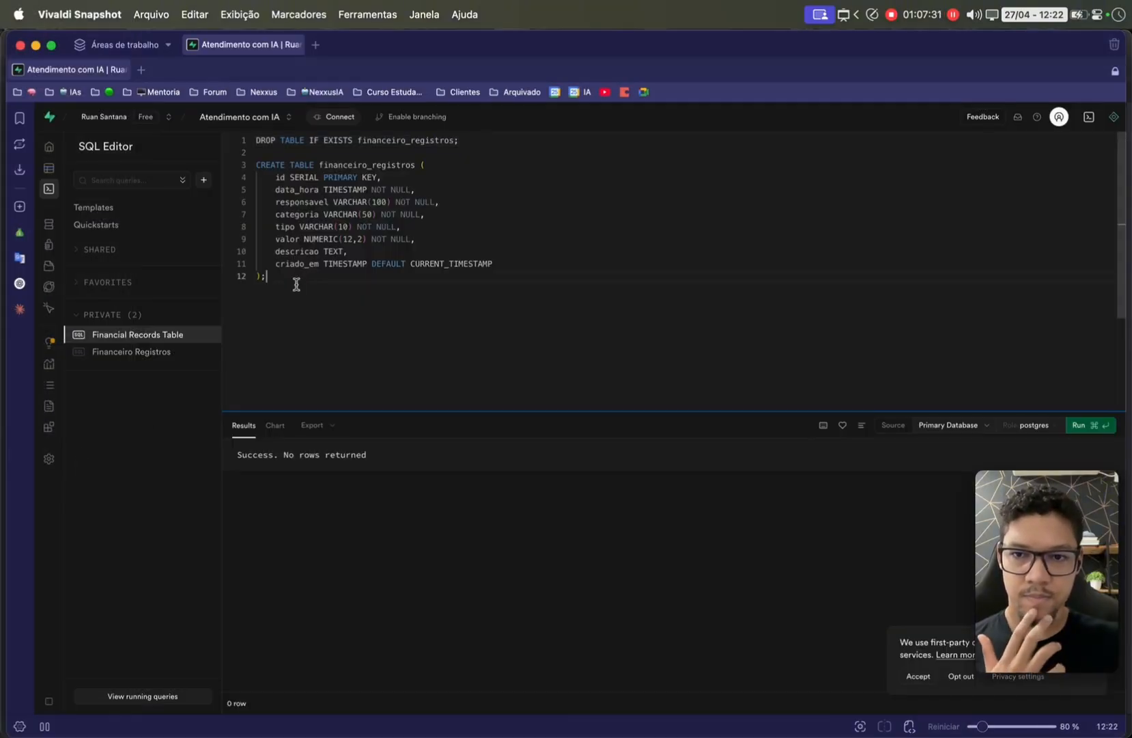
key(super+a)
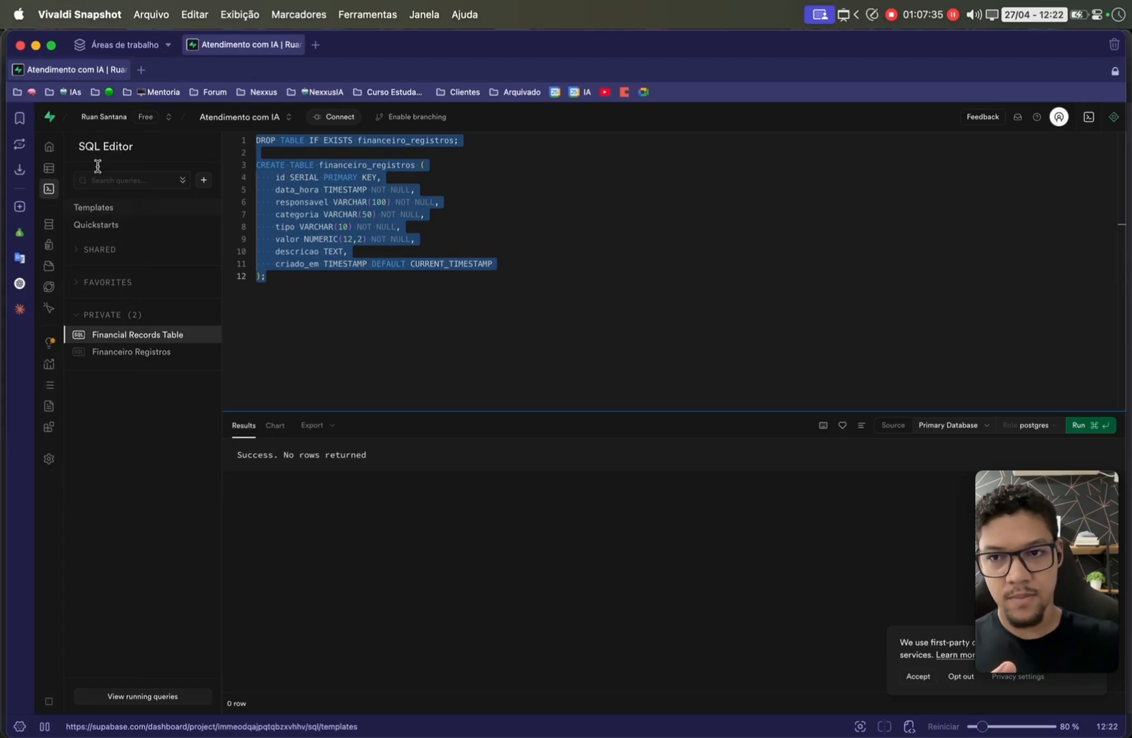
click(54, 170)
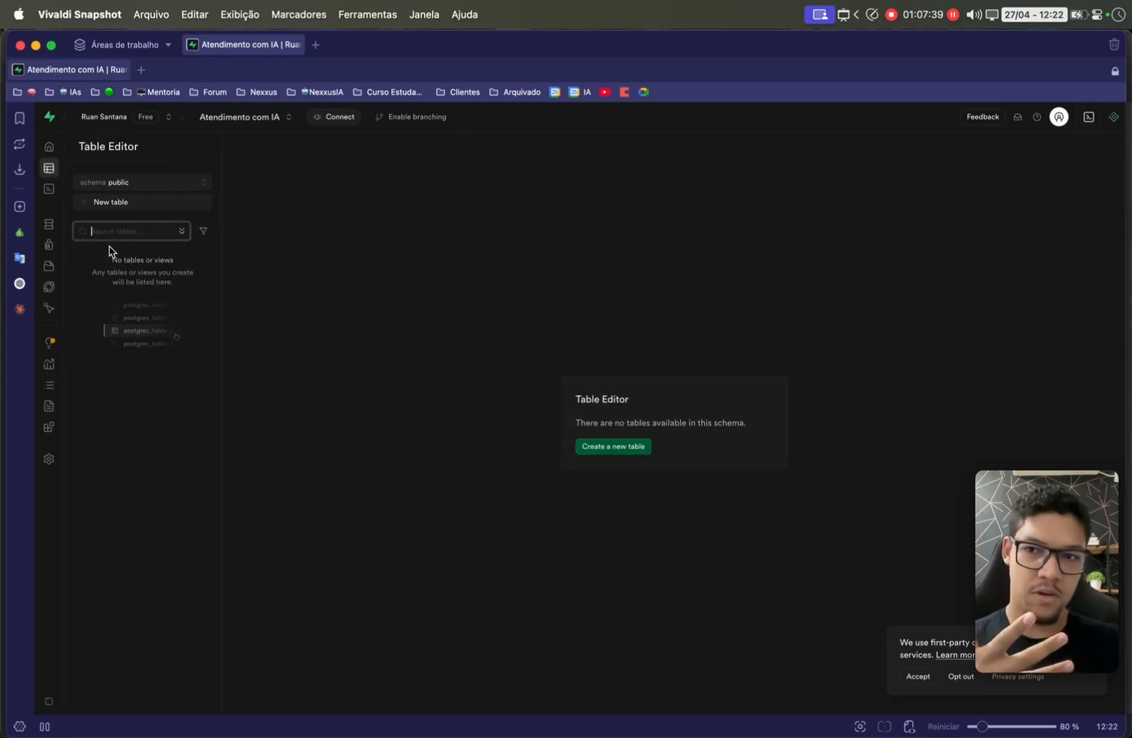
mouse_move(61, 207)
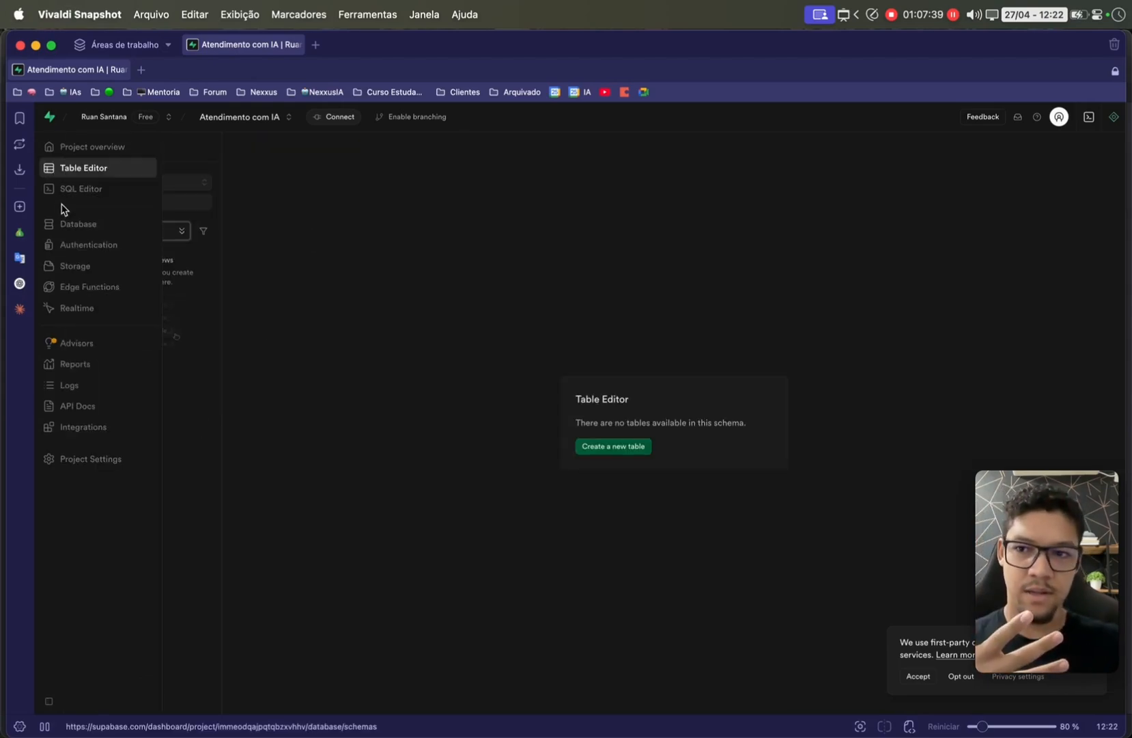
click(100, 203)
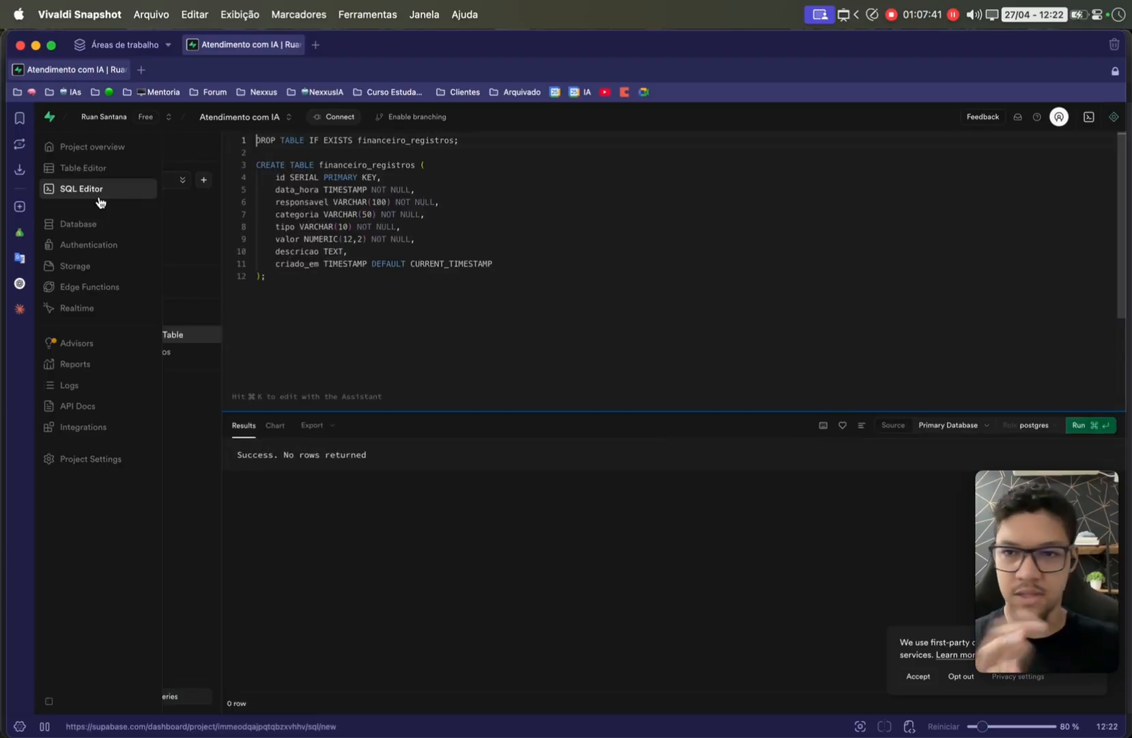
- Run the full script that drops and recreates financeiro_registros, confirm the destructive query, and check the Table Editor for the table
click(329, 142)
click(477, 243)
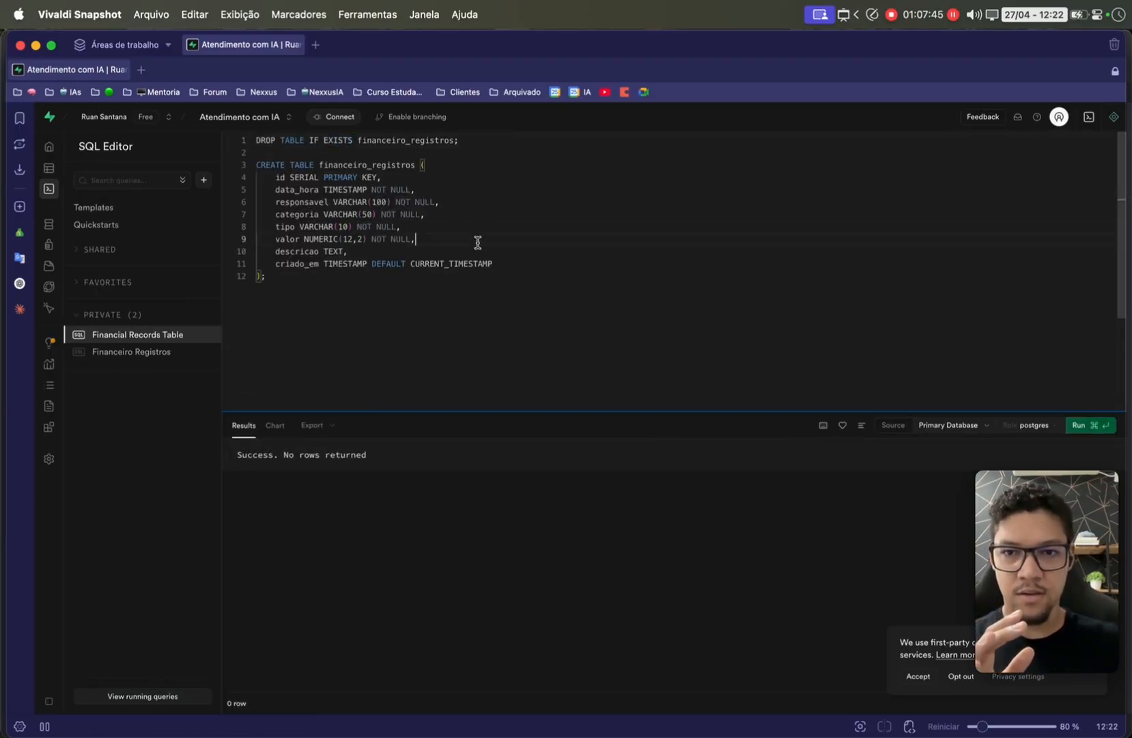
click(333, 276)
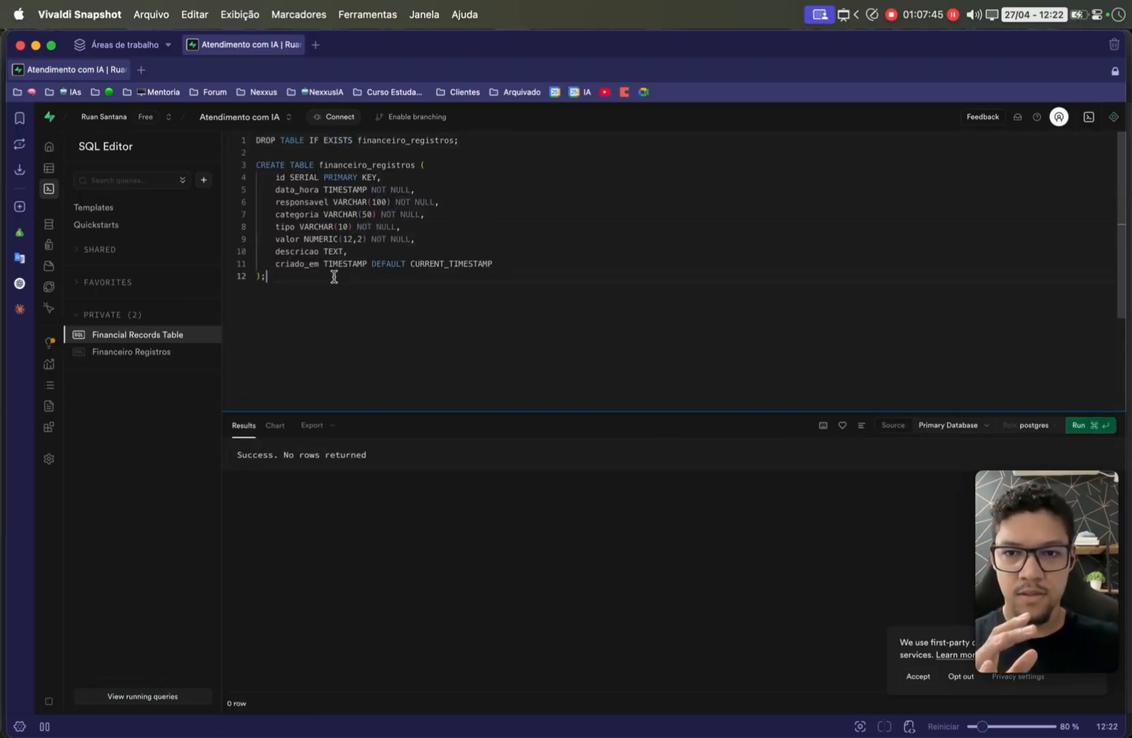
click(1081, 429)
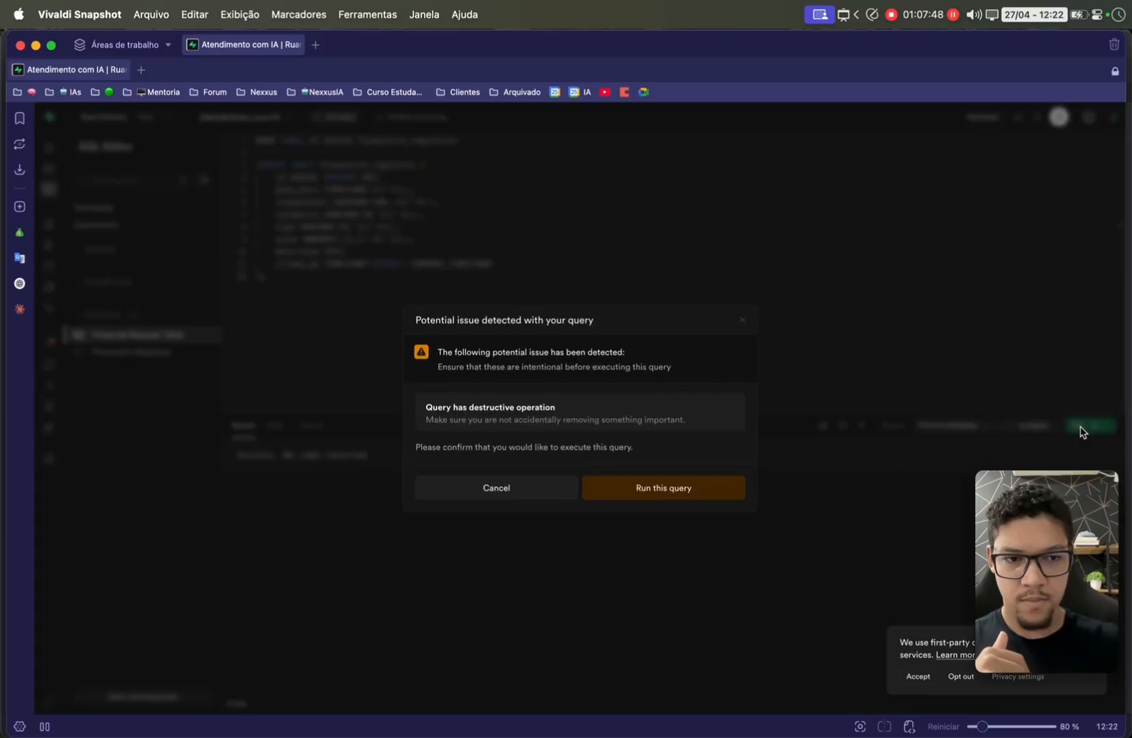
click(662, 487)
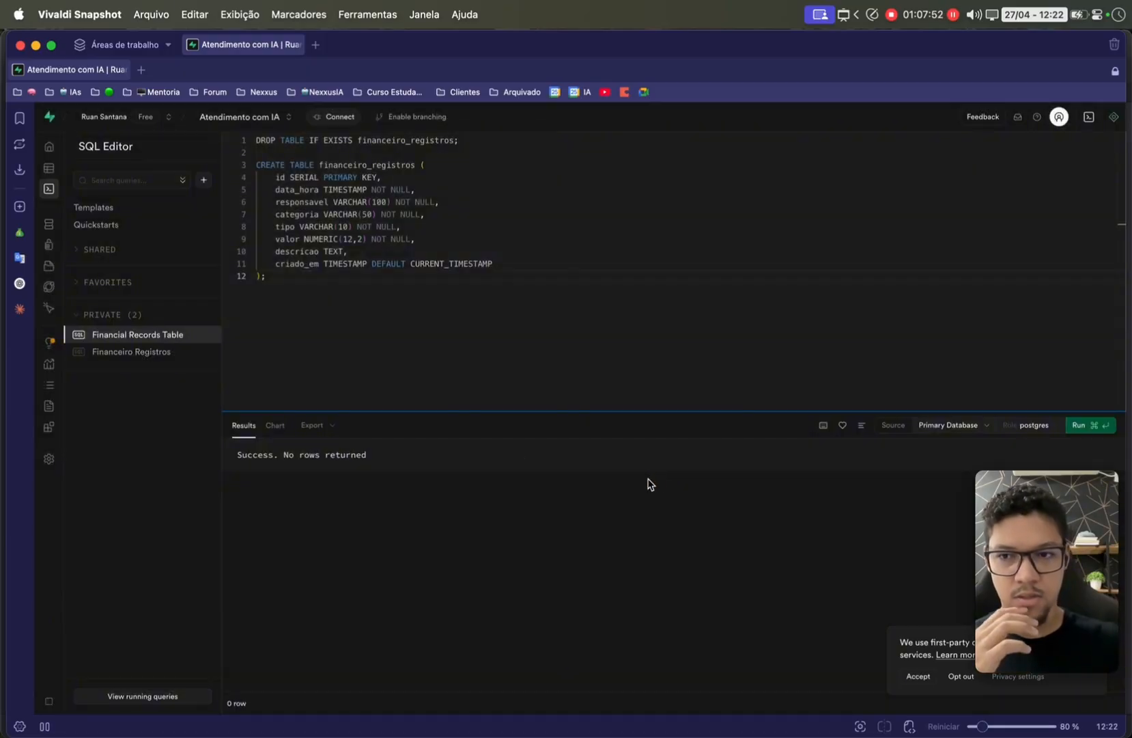
click(60, 173)
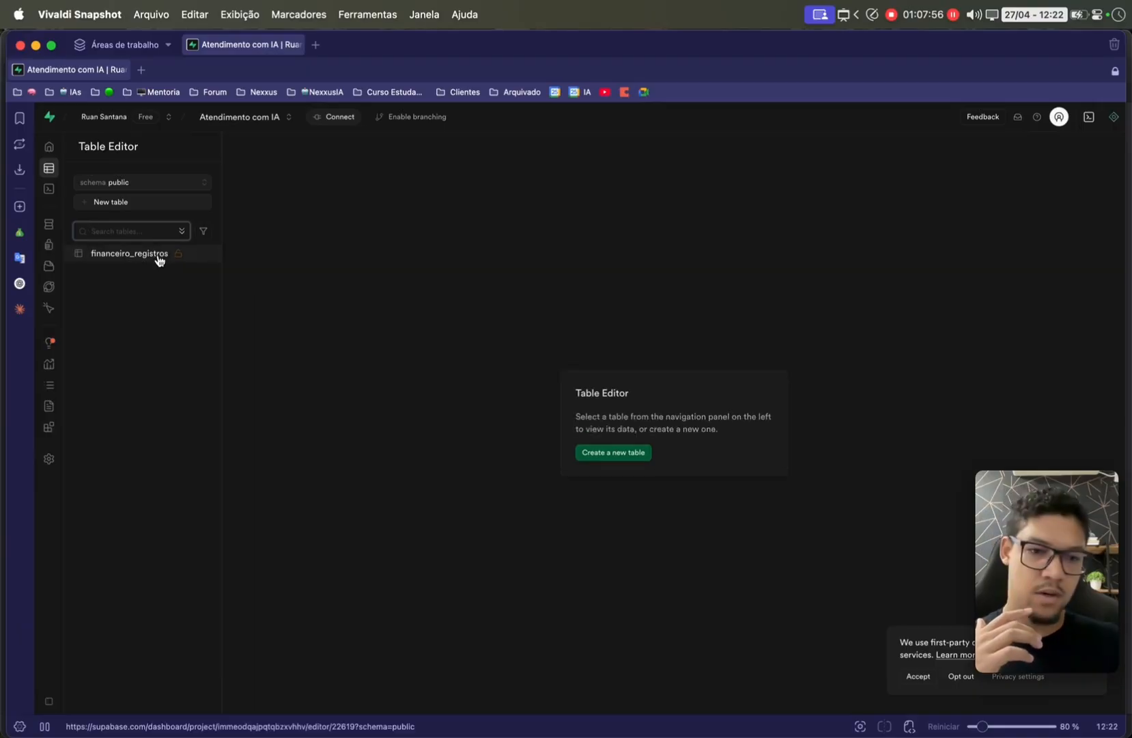
- Return to the n8n workflow, close the ADD REGISTRO settings, test the workflow from its sub-workflow trigger, and save it
mouse_move(81, 561)
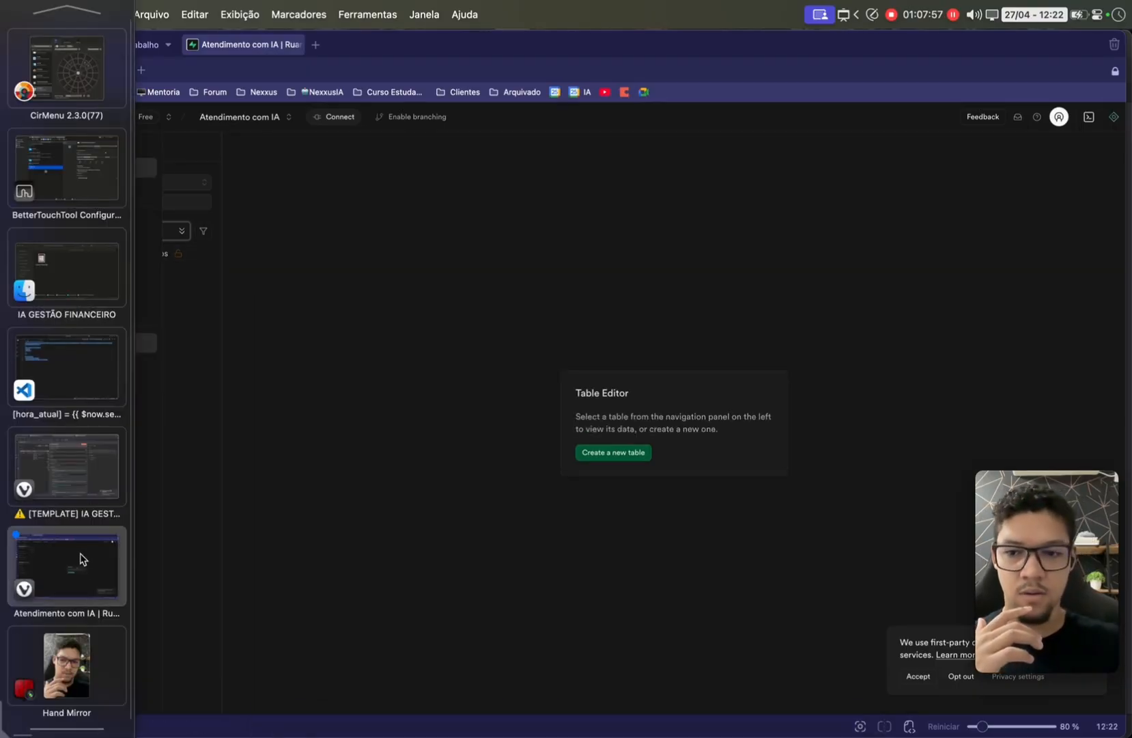
click(88, 458)
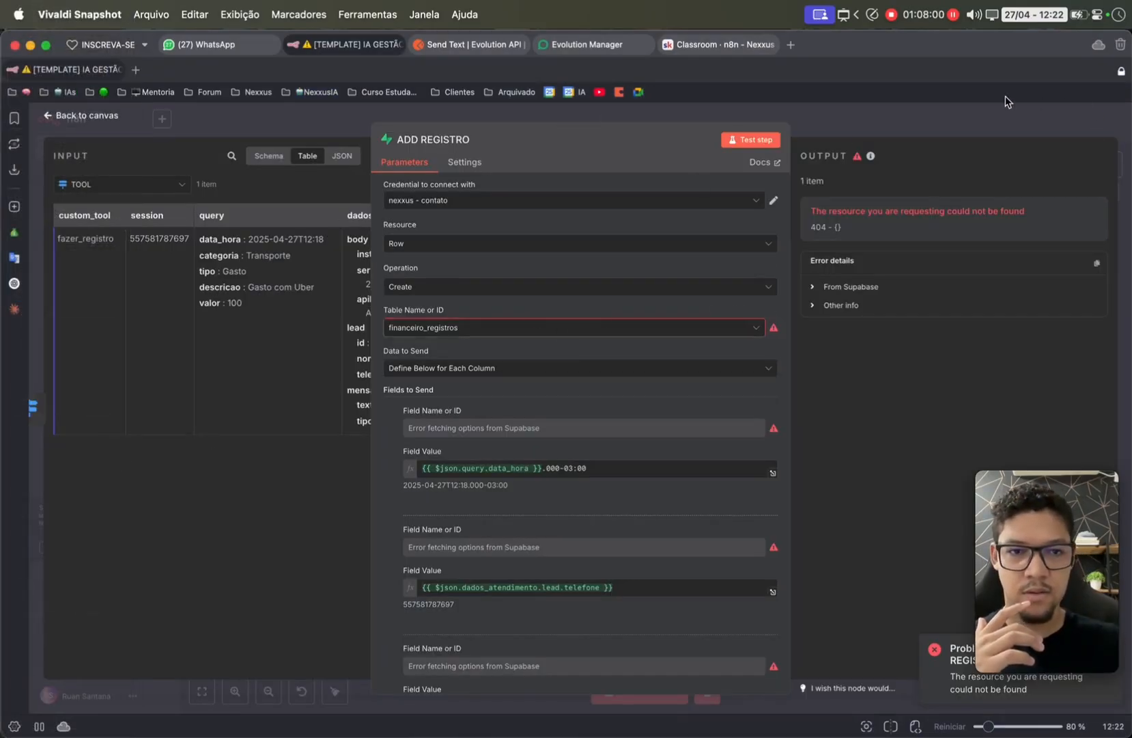
click(945, 104)
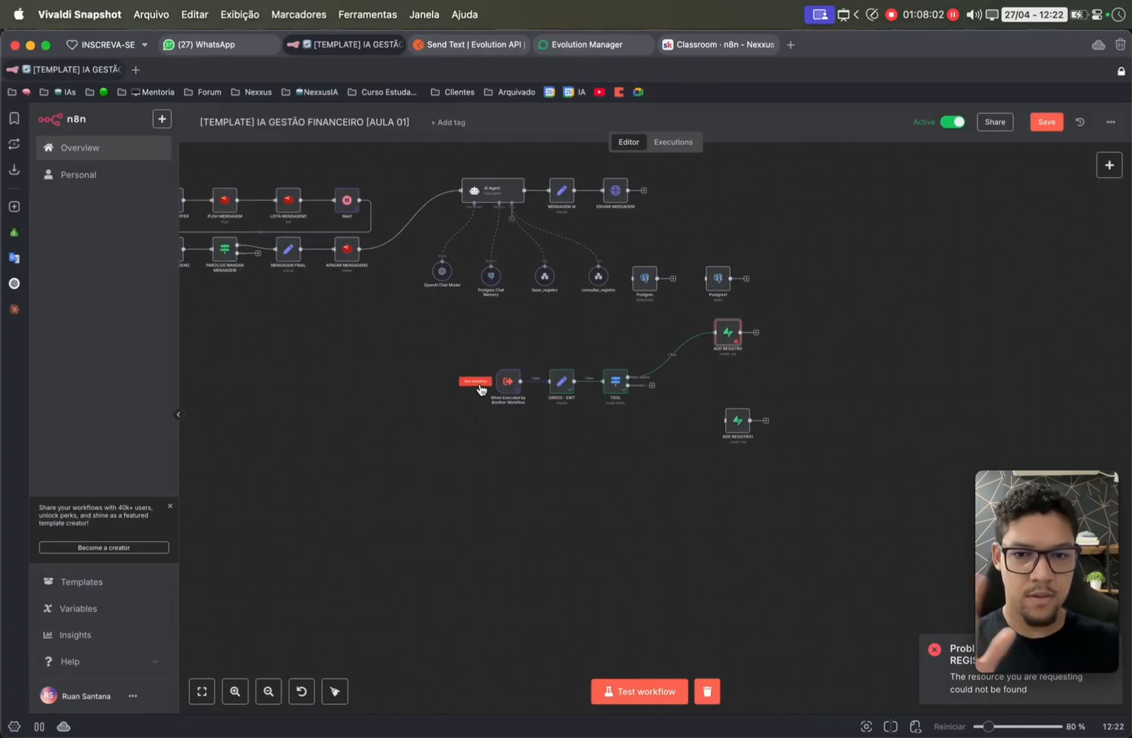
click(478, 384)
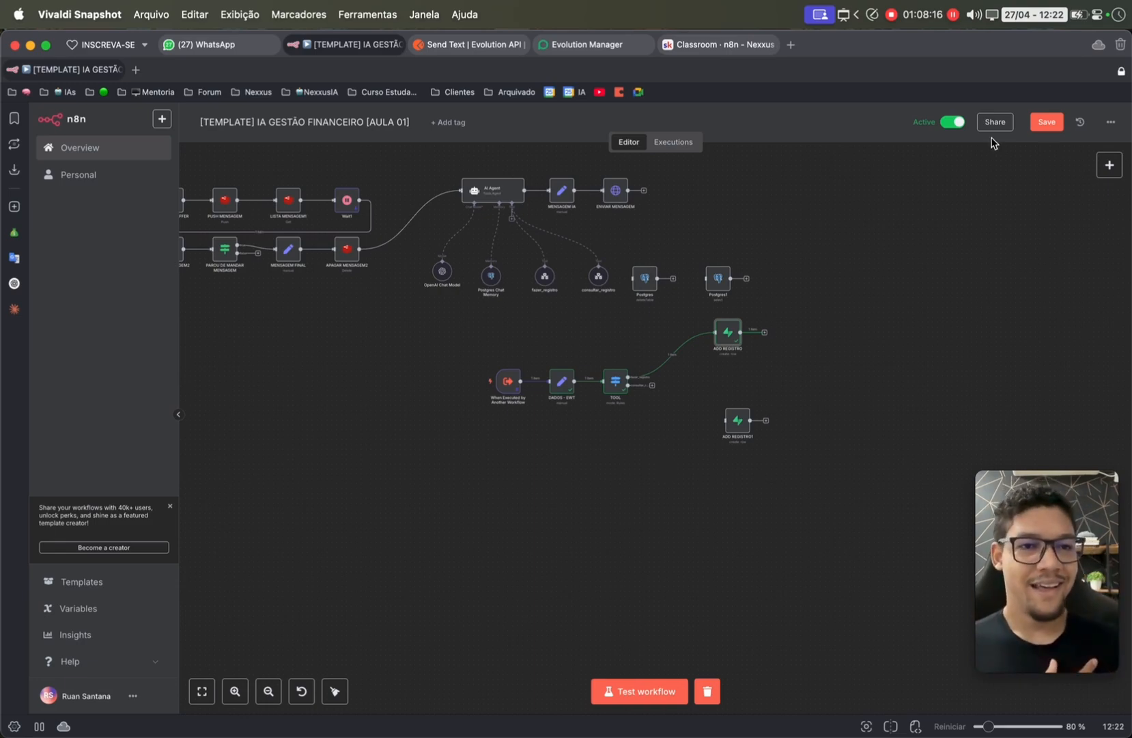
click(1049, 121)
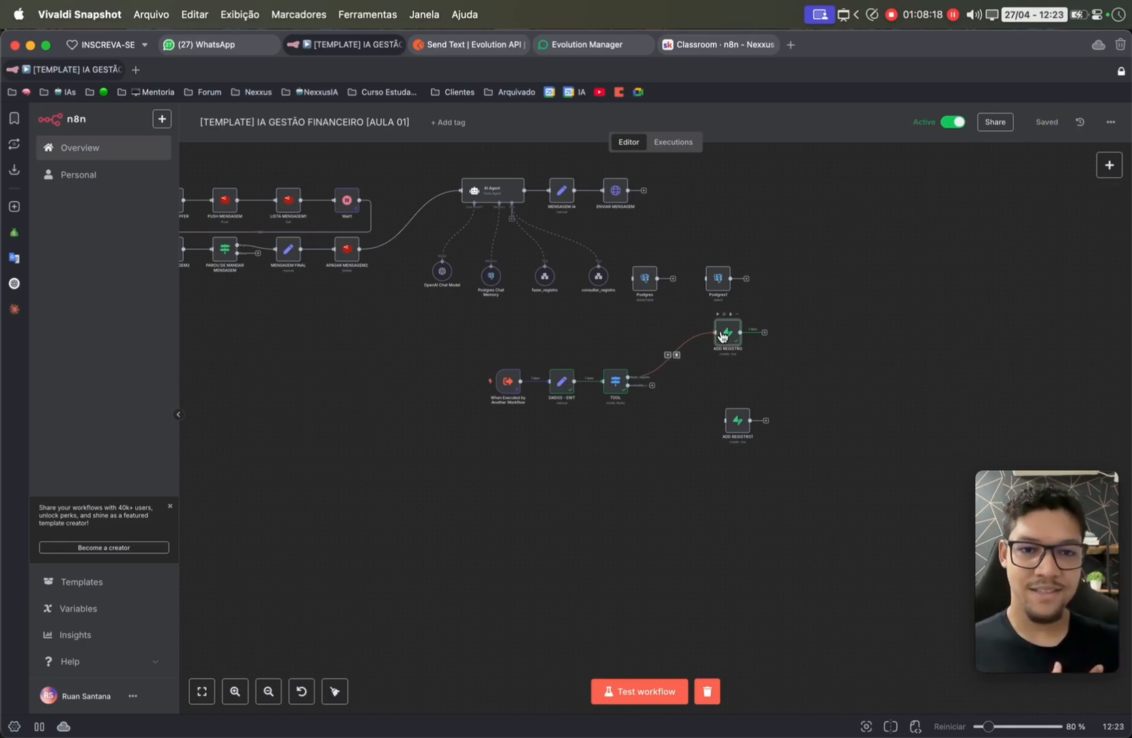
- Switch to Supabase, open the financeiro_registros table, and reload it to check for the newly added record
scroll(711, 324, up, 5)
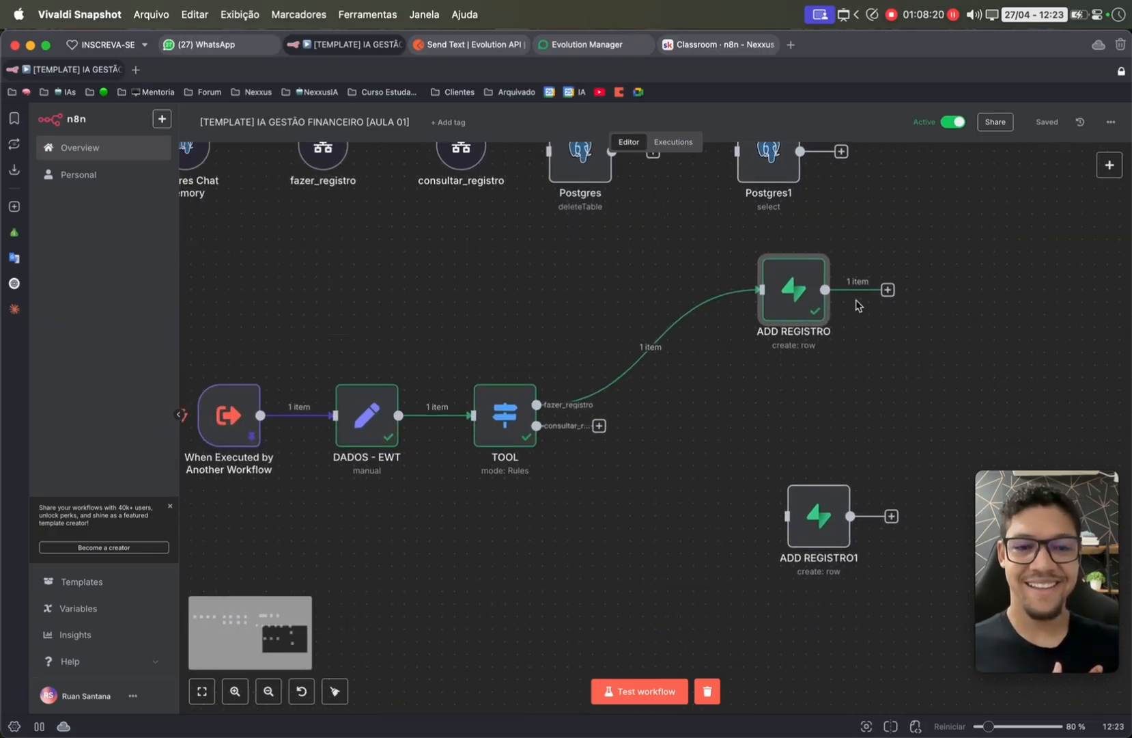
mouse_move(7, 731)
click(76, 464)
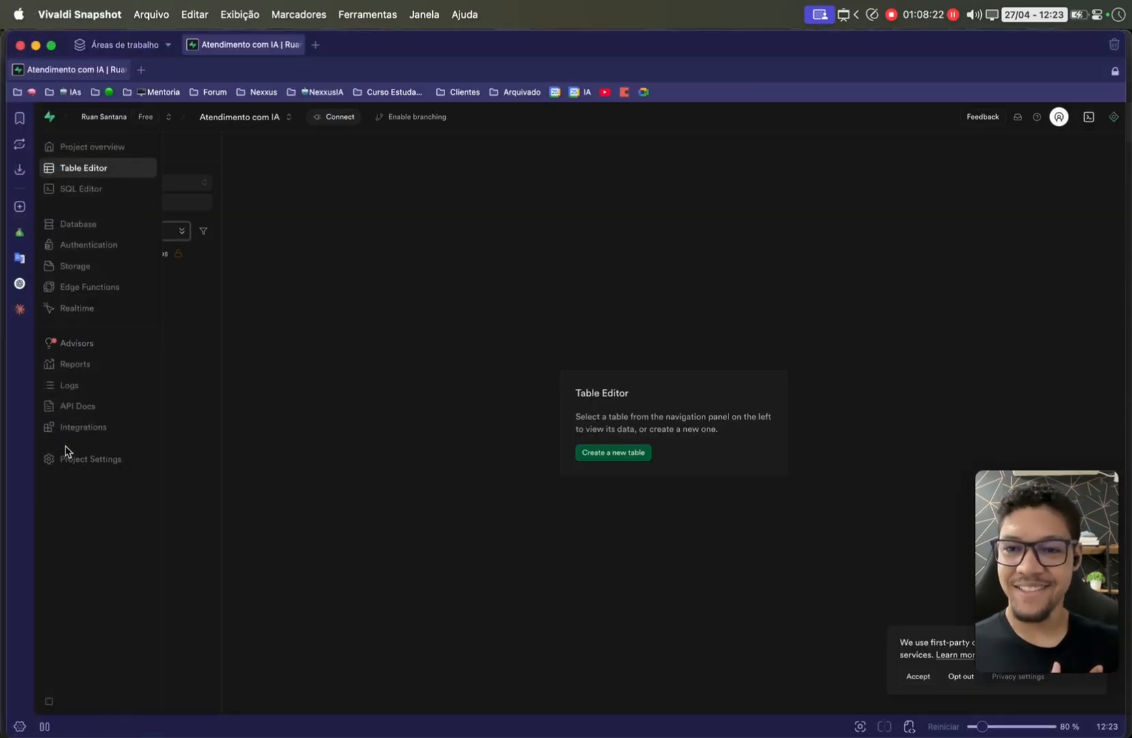
click(127, 253)
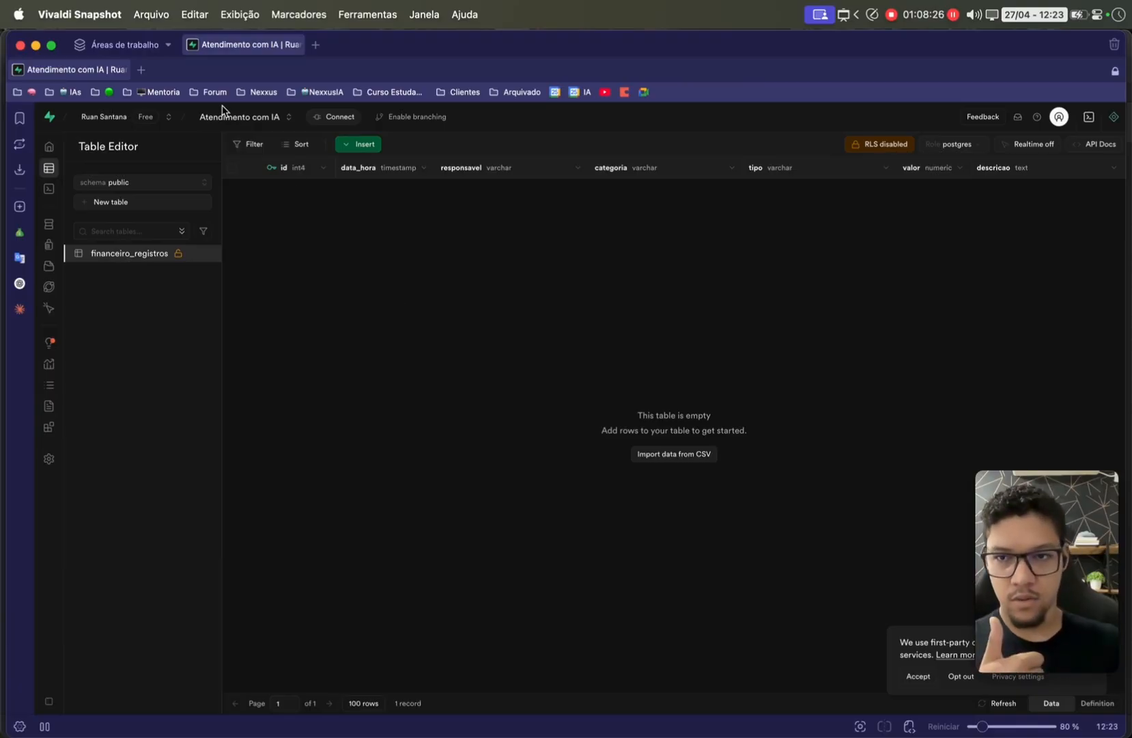
key(super+r)
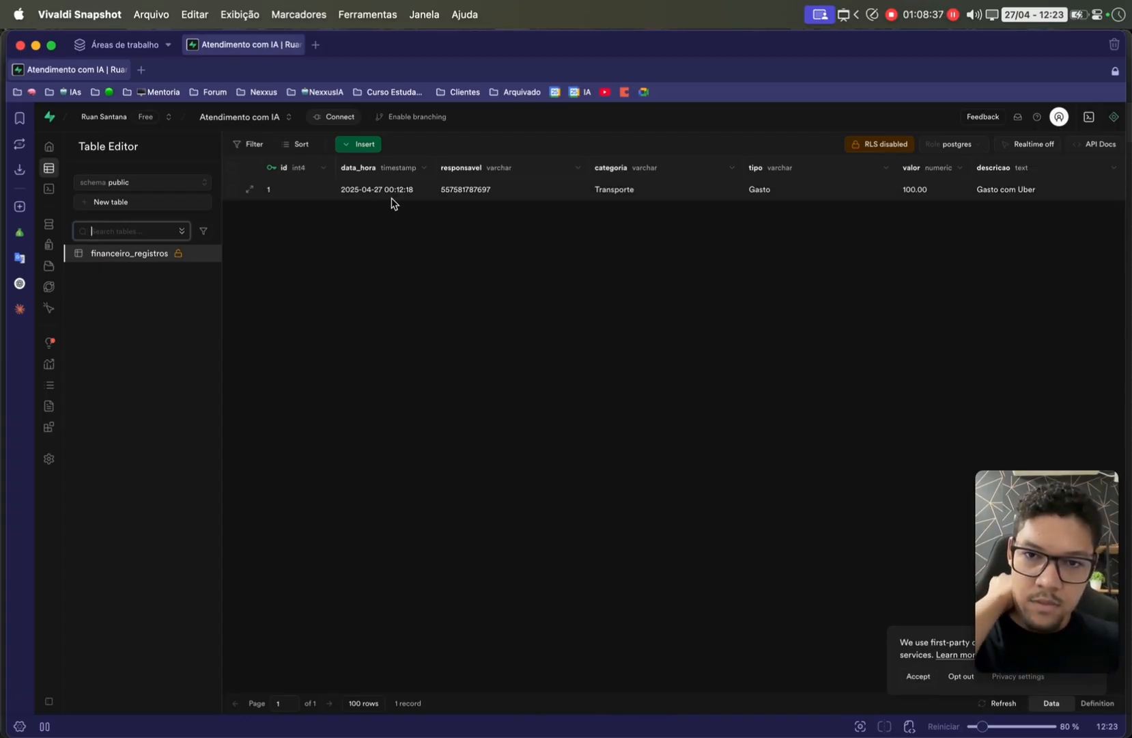
- Open the ADD REGISTRO node in n8n and compare its data_hora value with the stored data_hora cell in Supabase
mouse_move(106, 614)
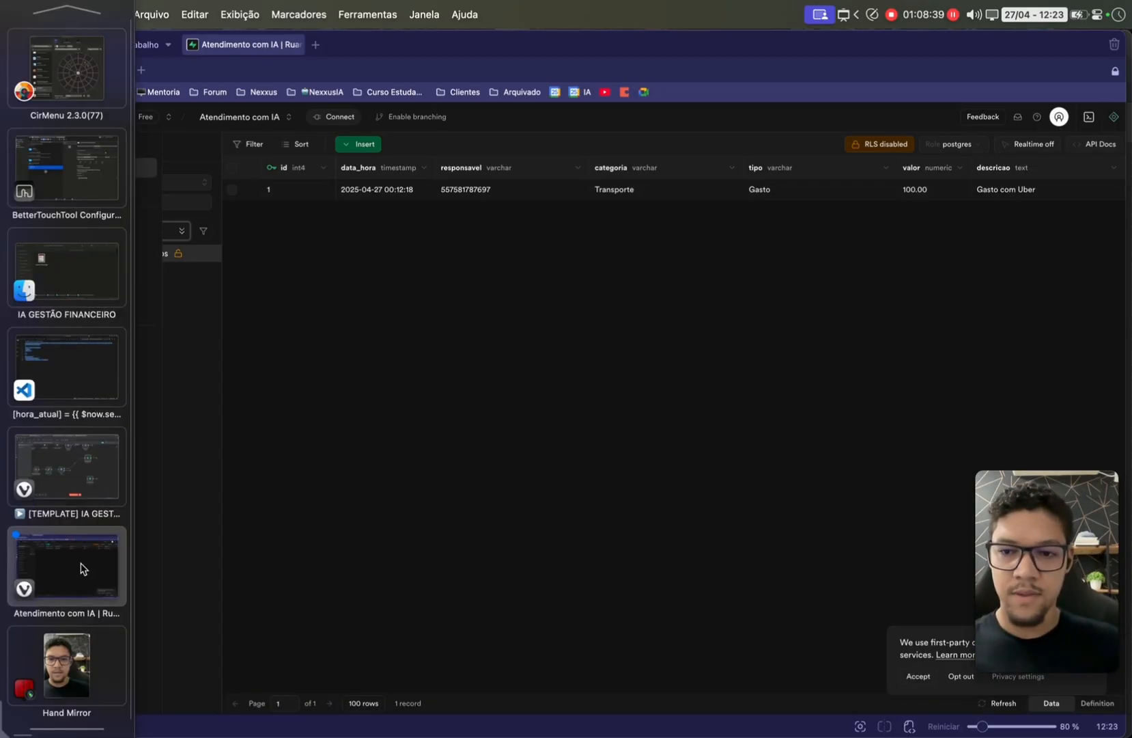
click(99, 493)
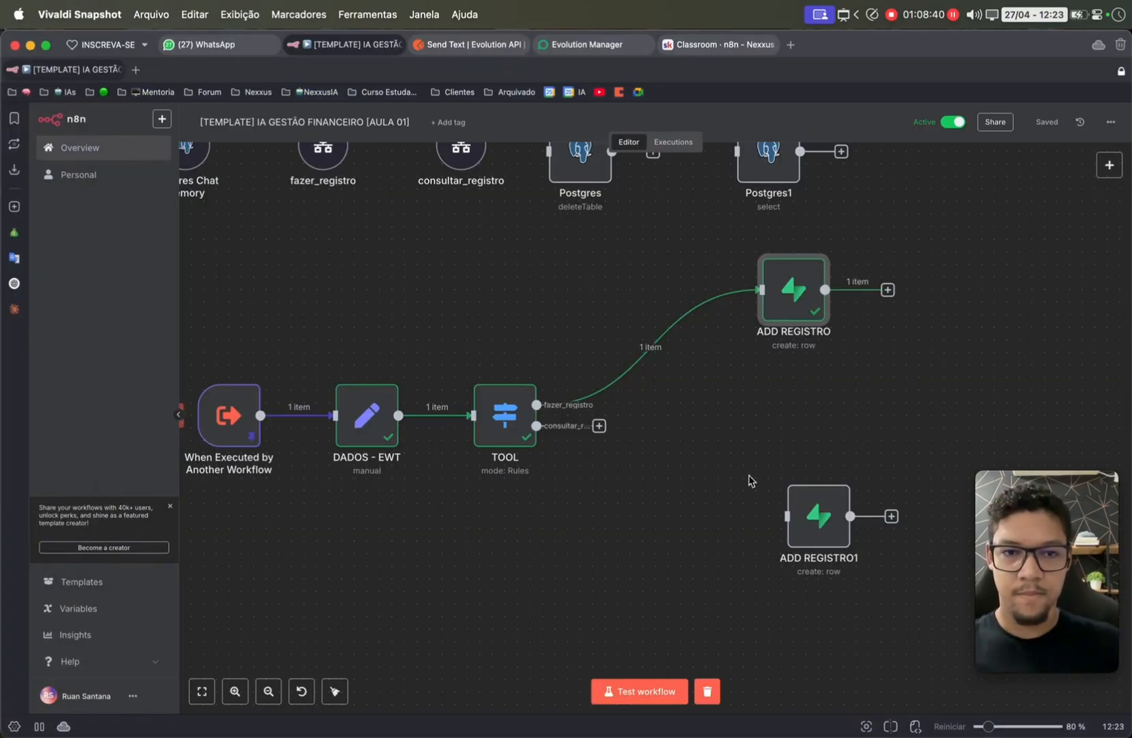
double_click(793, 292)
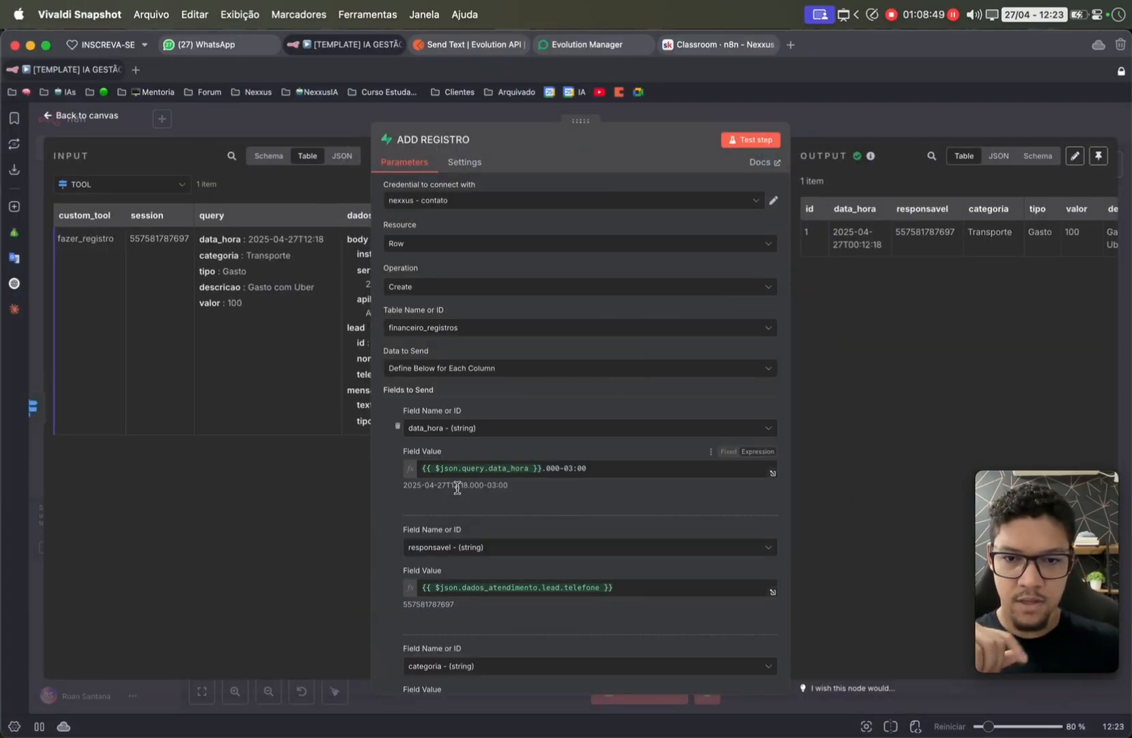
key(super+grave)
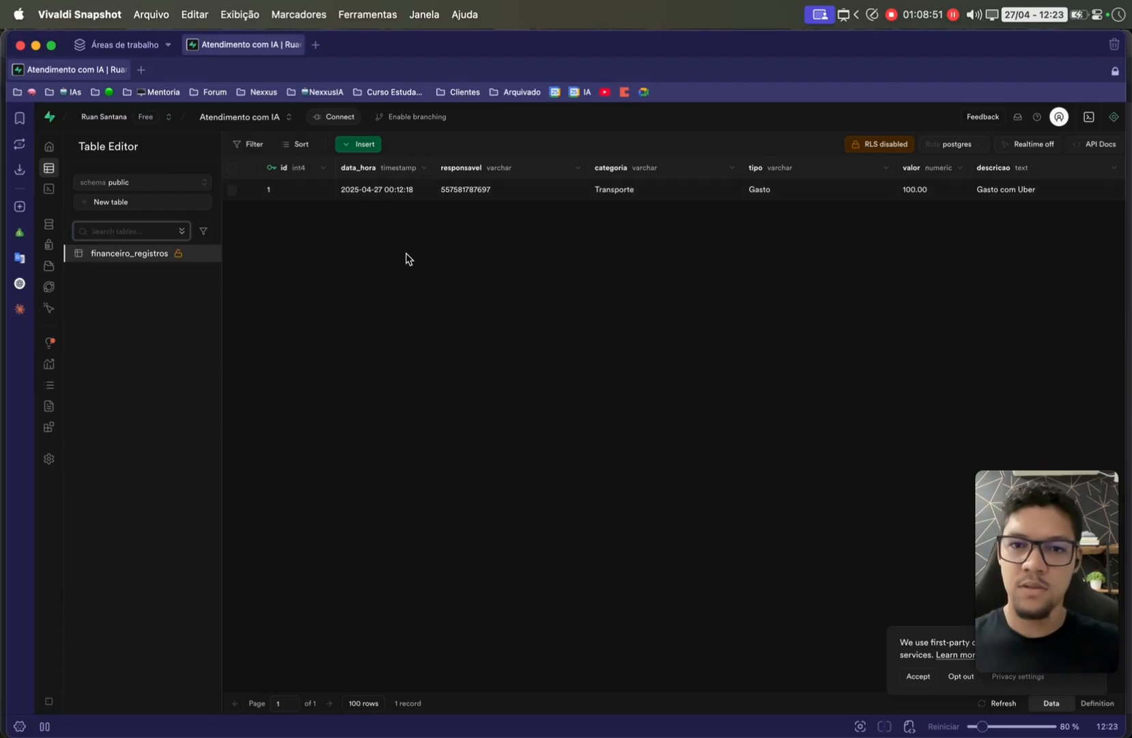
click(380, 193)
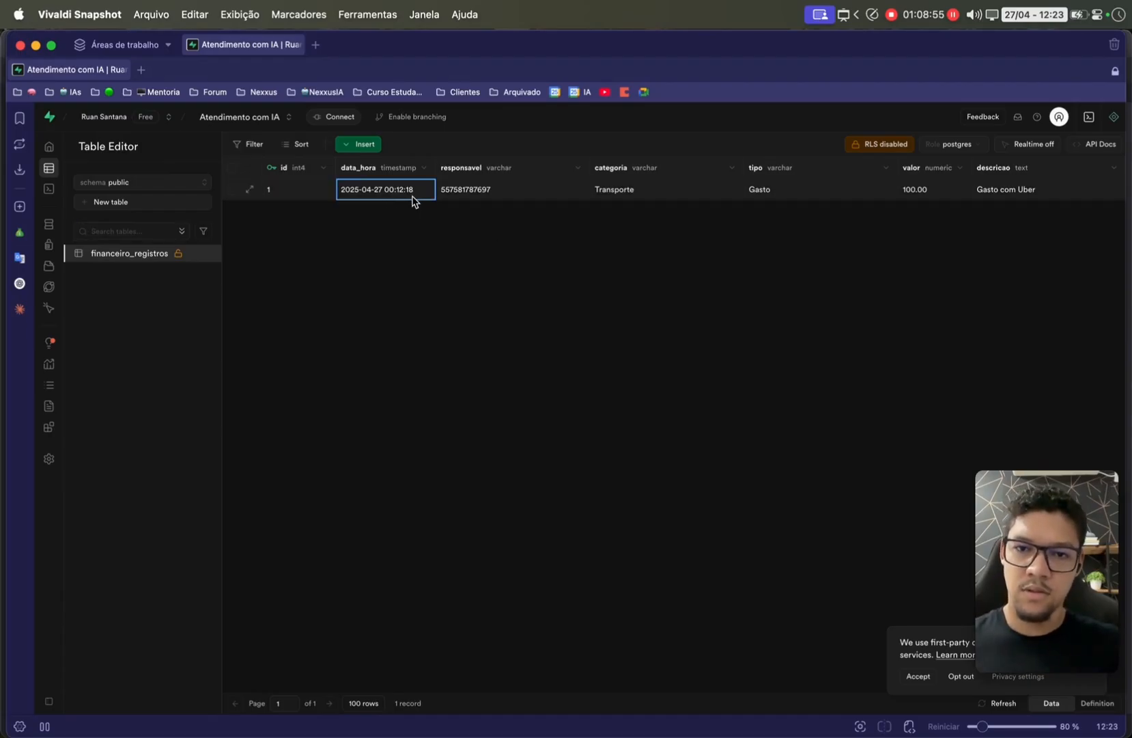
- Back in n8n, set ADD REGISTRO's data_hora value to {{ $json.query.data_hora }}:00.000-03:00 and close the node
key(super+grave)
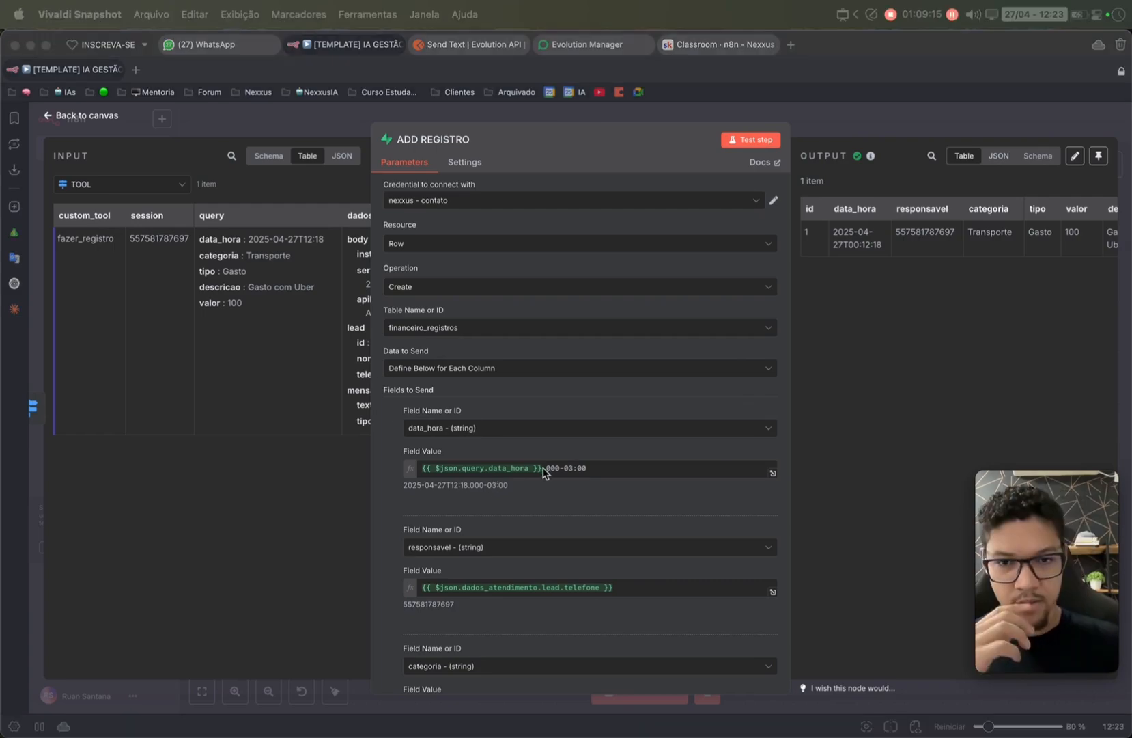
click(539, 470)
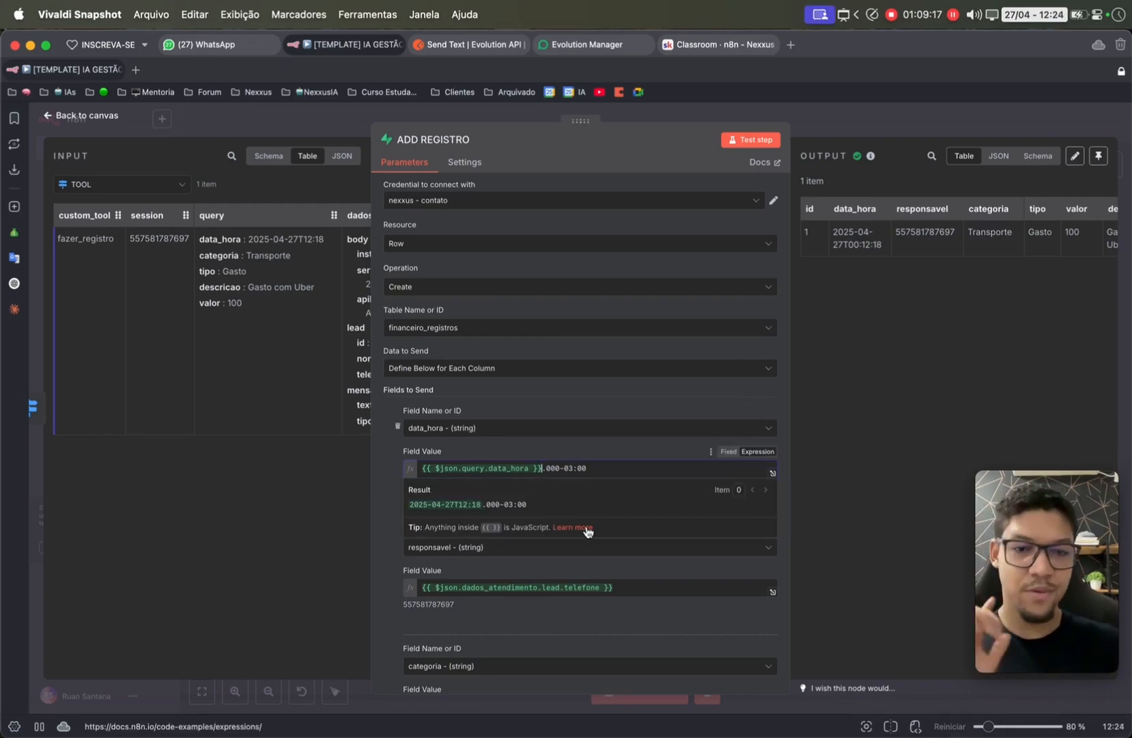
text(.00)
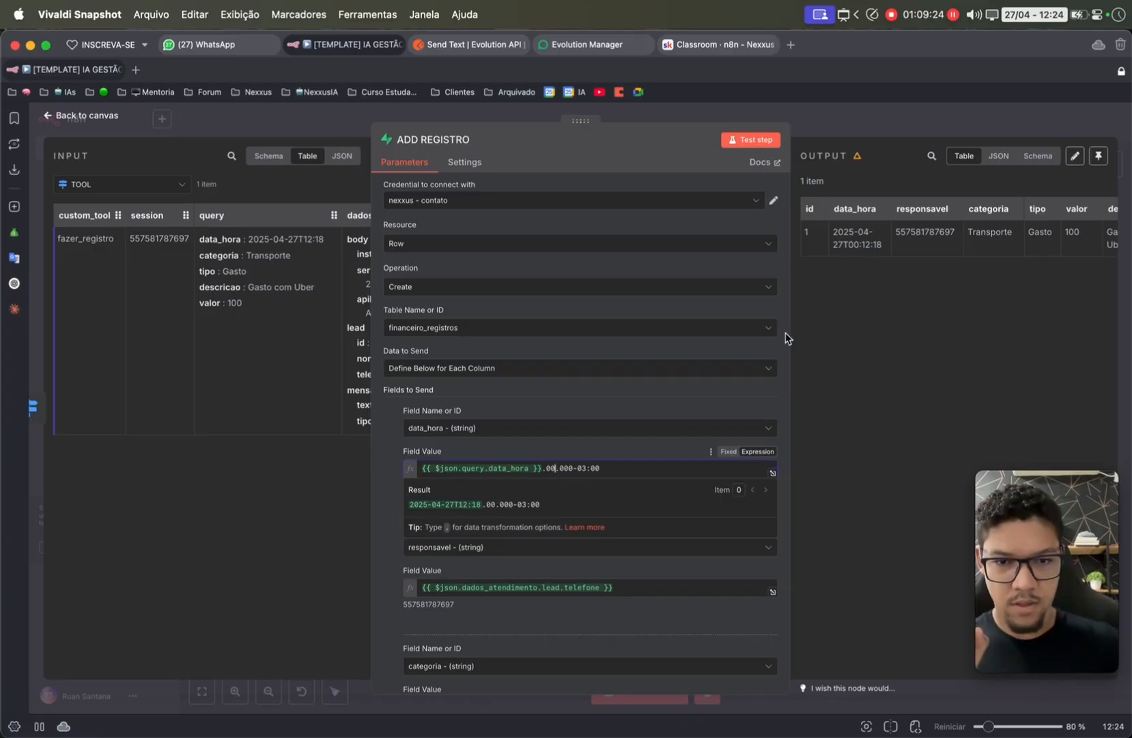
key(BackSpace)
key(BackSpace)
key(BackSpace)
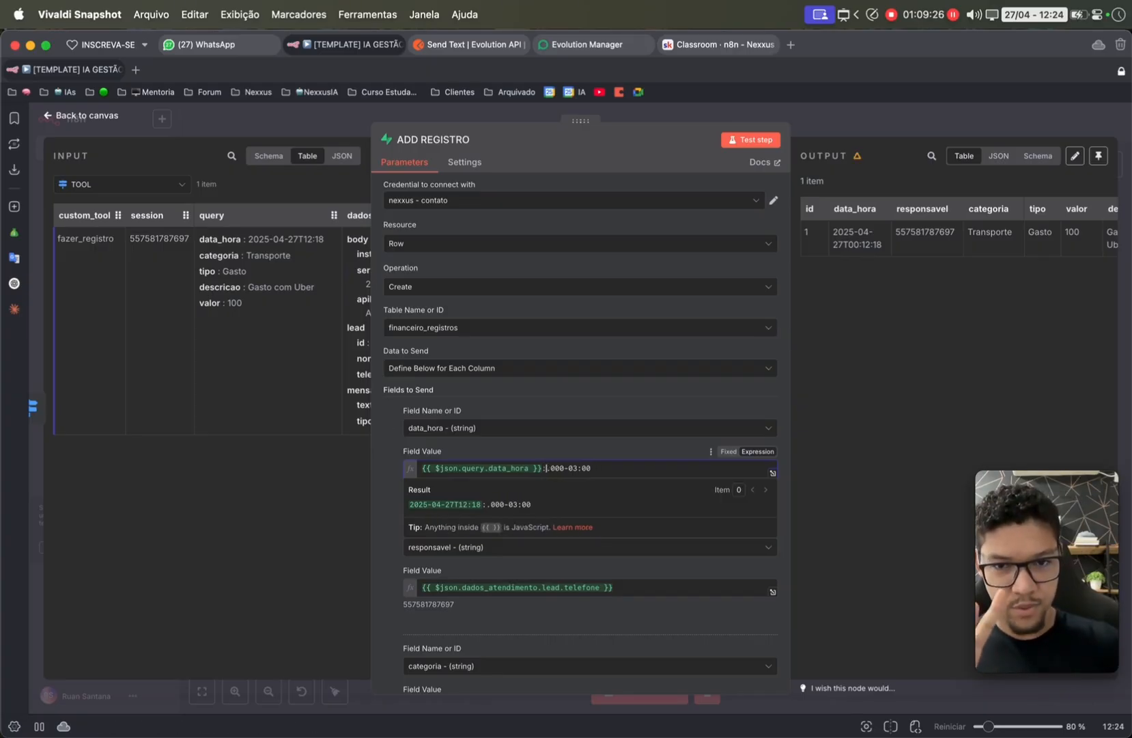
text(:00)
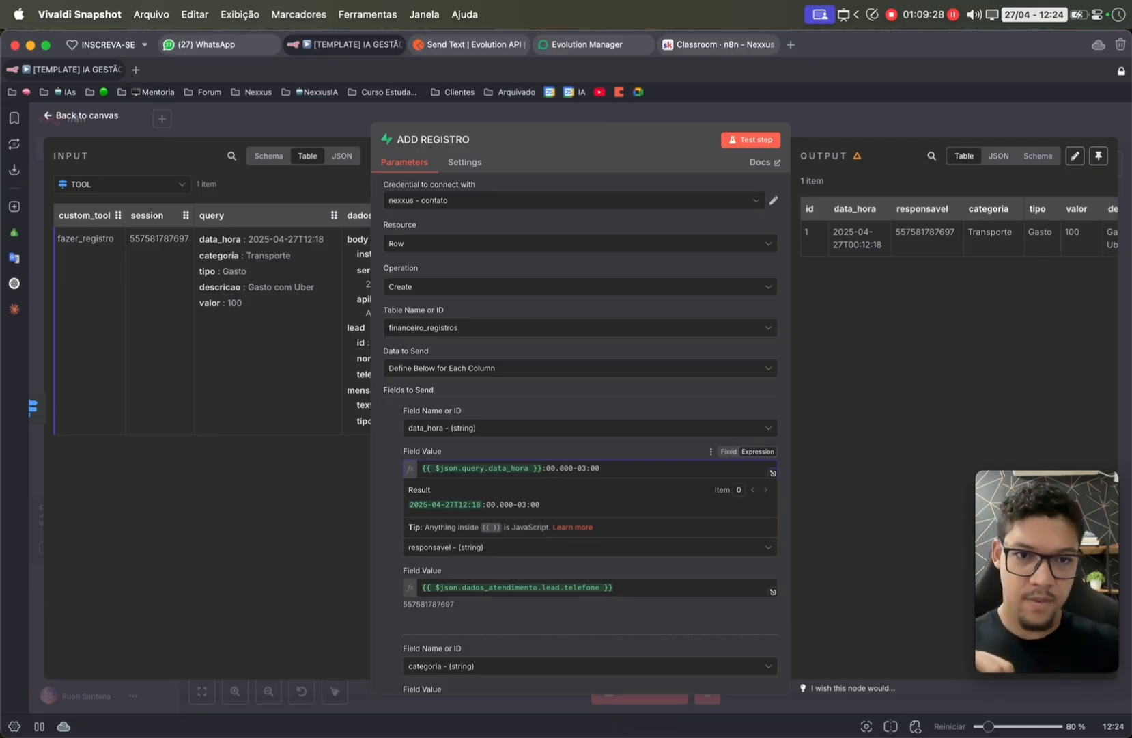
click(791, 113)
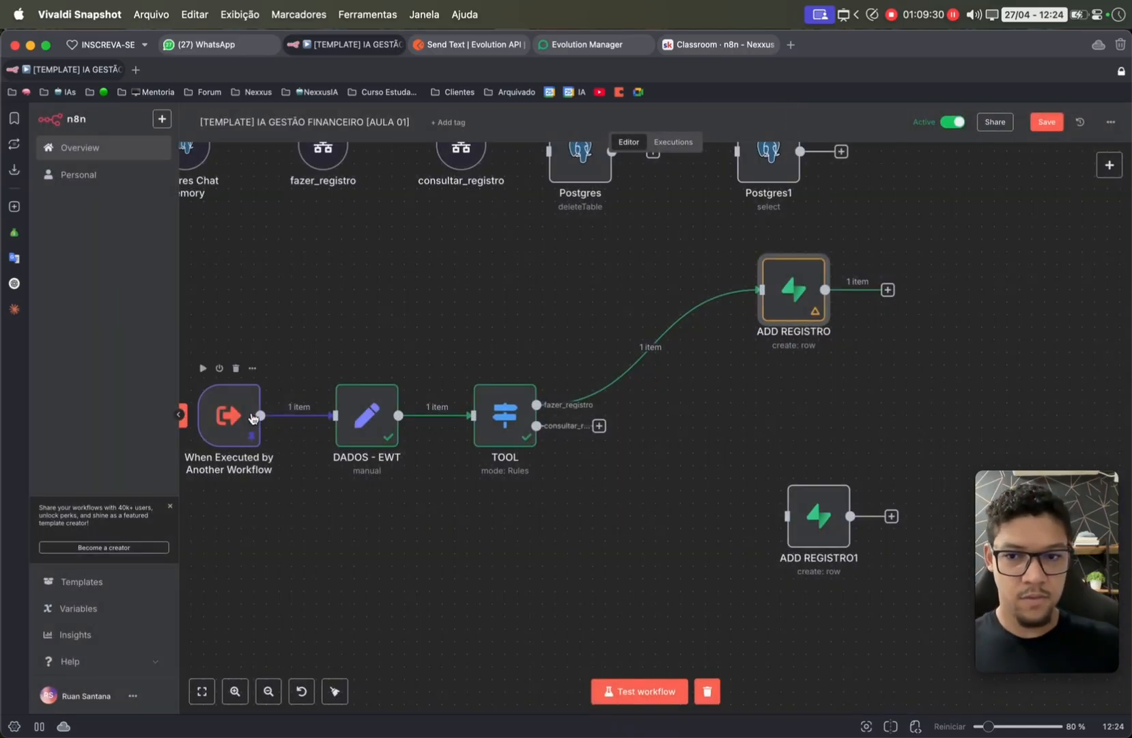
- Test the workflow from its sub-workflow trigger and check the reloaded financeiro_registros table in Supabase across to criado_em
scroll(226, 418, left, 3)
click(229, 418)
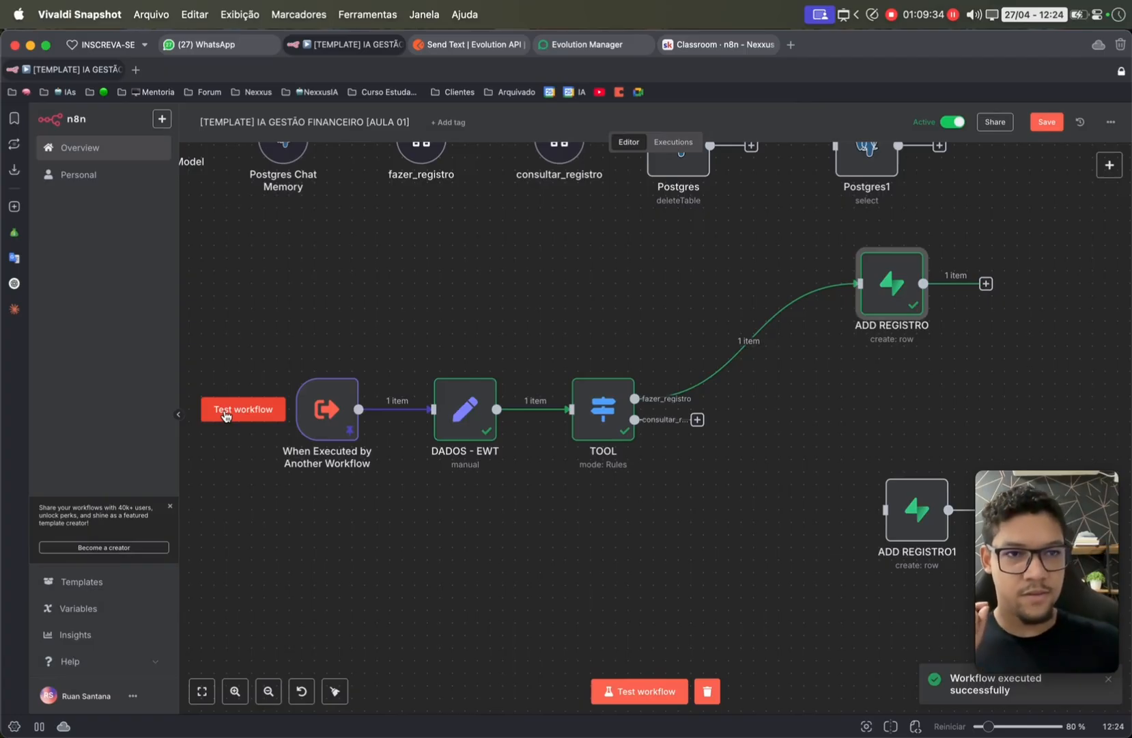
mouse_move(3, 478)
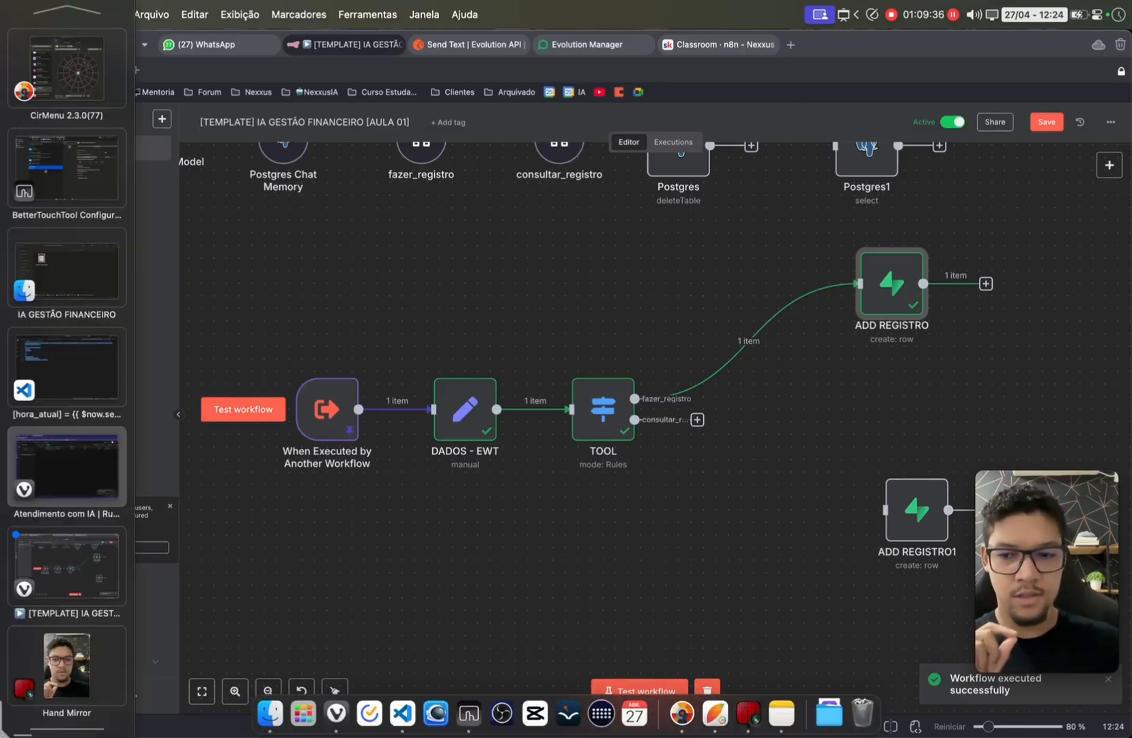
click(97, 486)
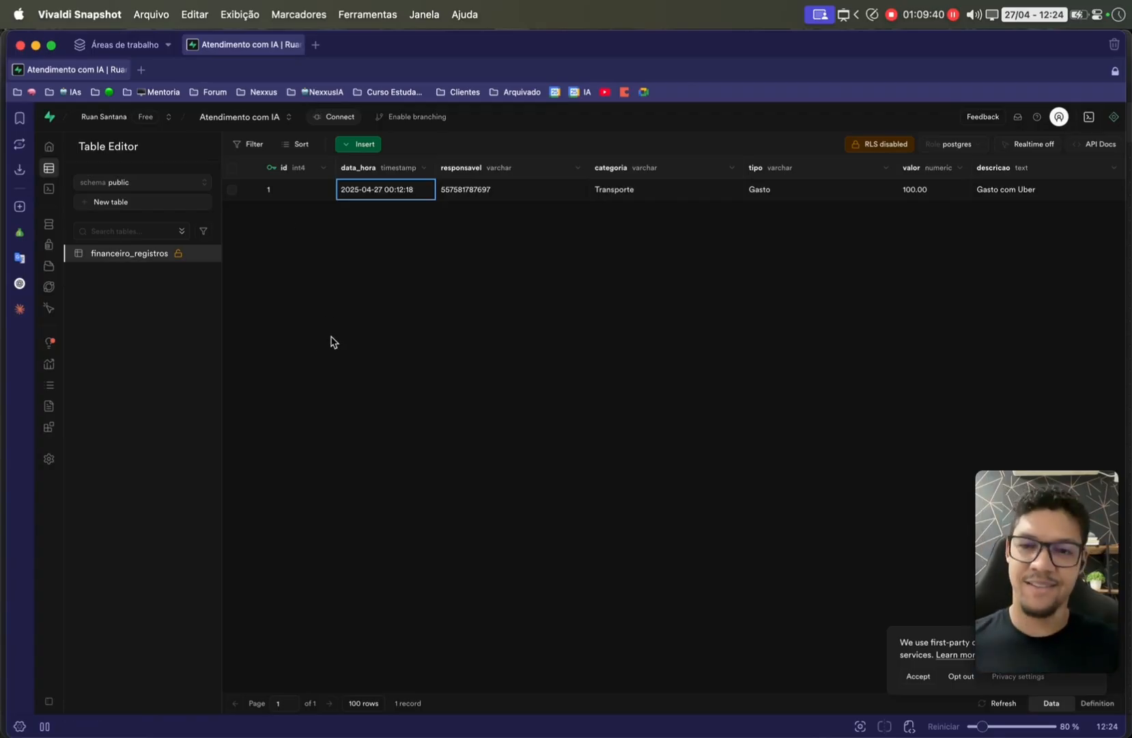
key(super+r)
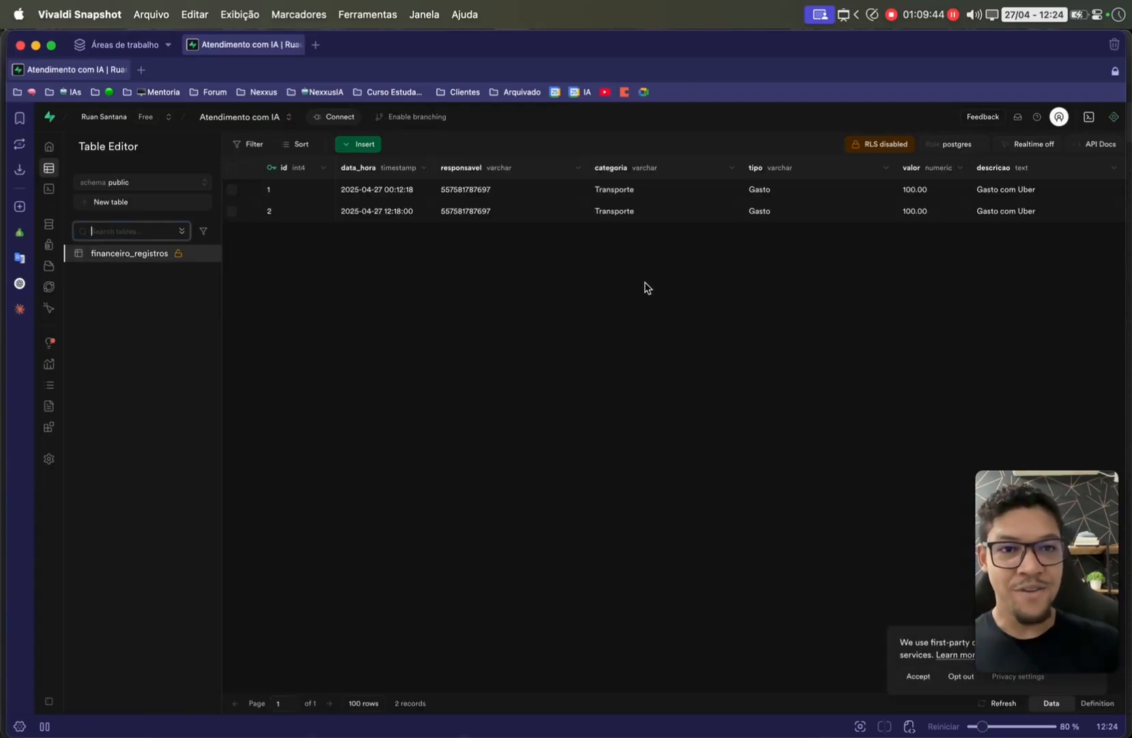
scroll(645, 289, right, 1)
scroll(645, 290, left, 1)
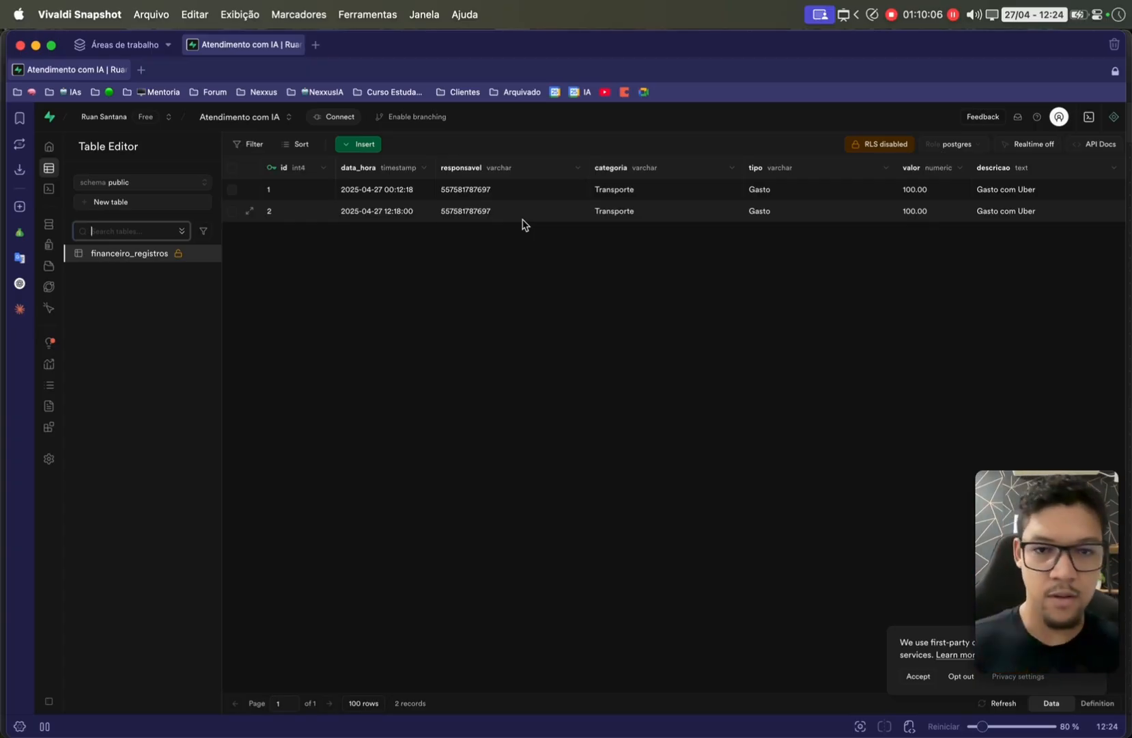
scroll(670, 266, right, 4)
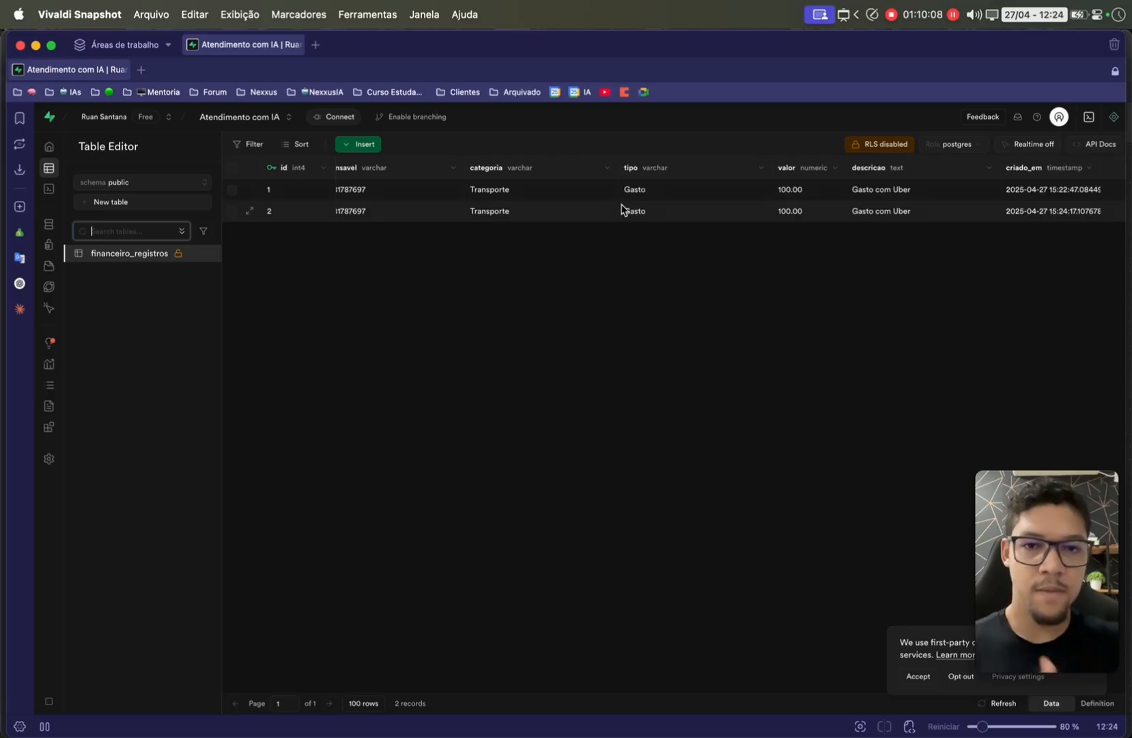
scroll(710, 212, right, 2)
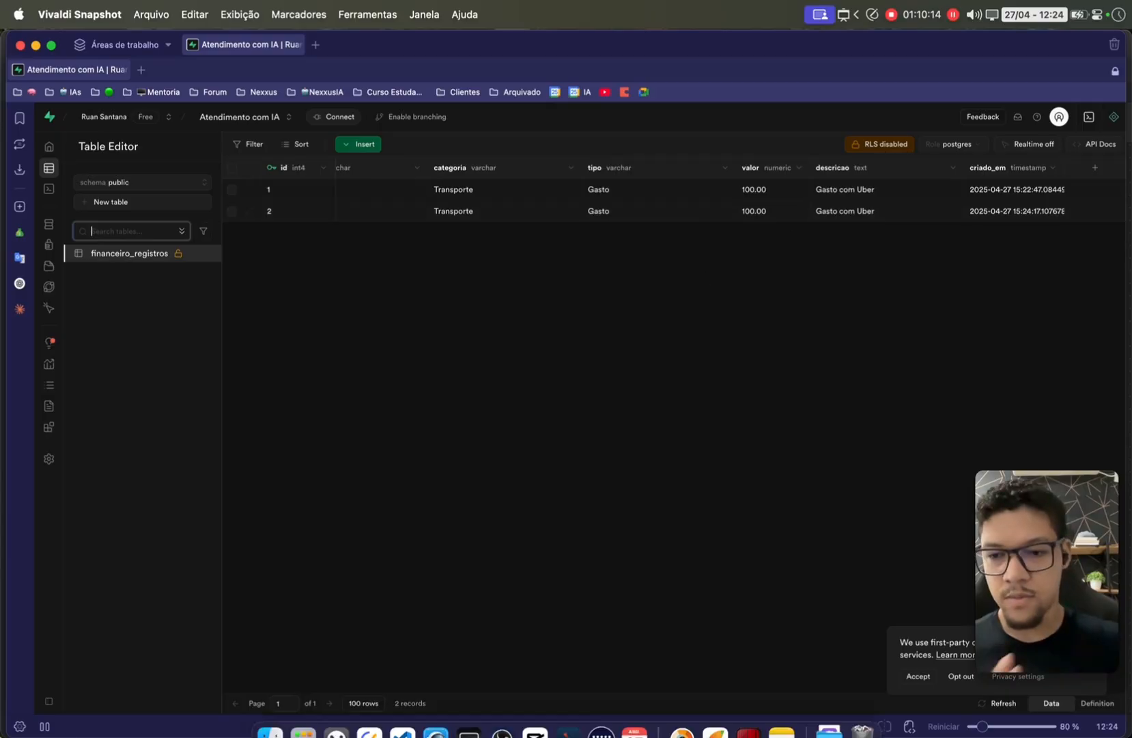
- Switch to the WhatsApp chat with the agent and send "almocei ontem e gastei 200 reais"
mouse_move(41, 669)
click(84, 489)
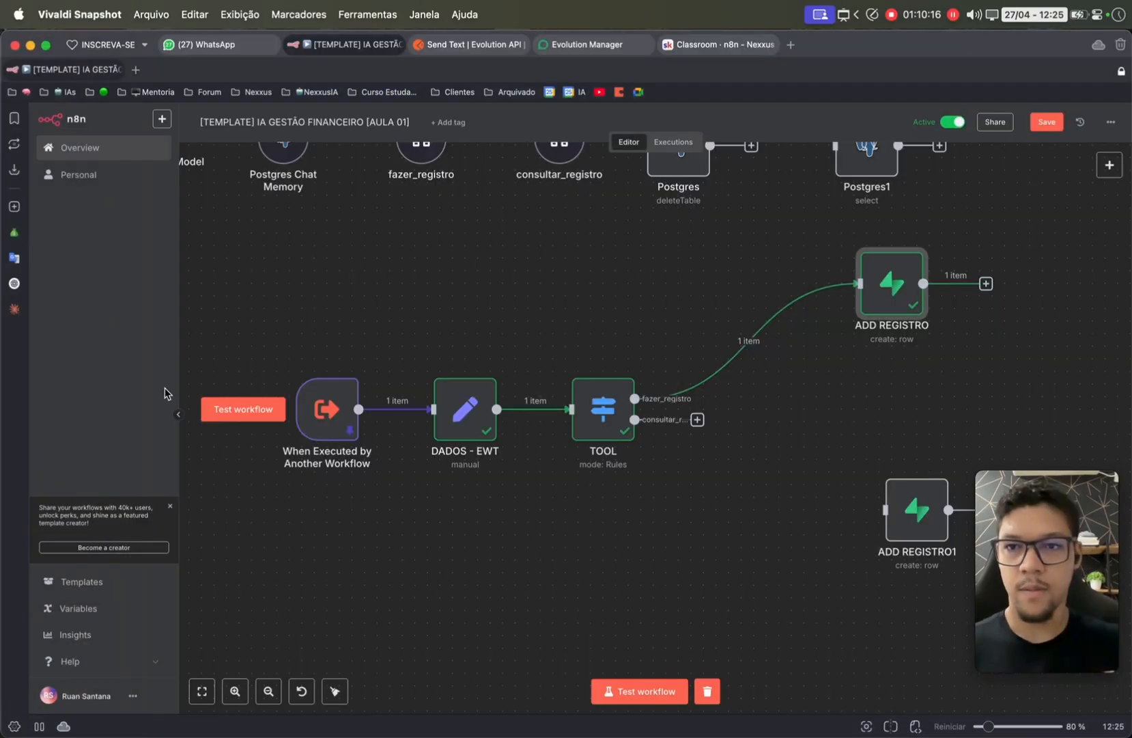
click(205, 45)
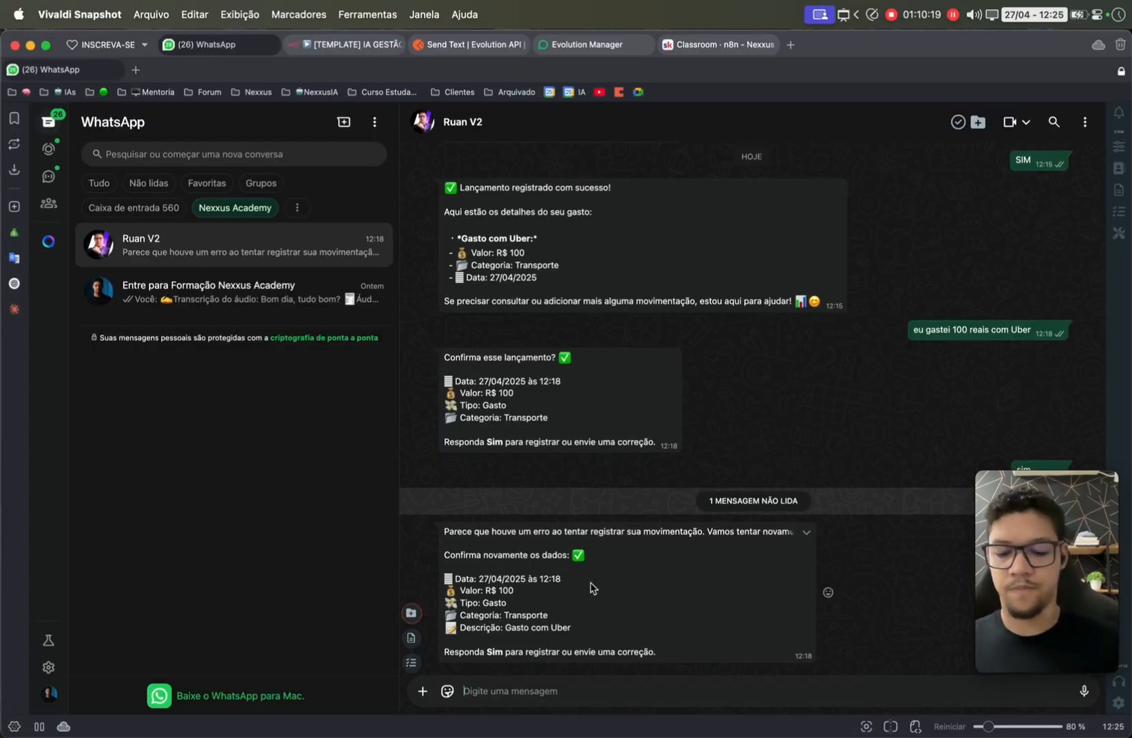
text(a)
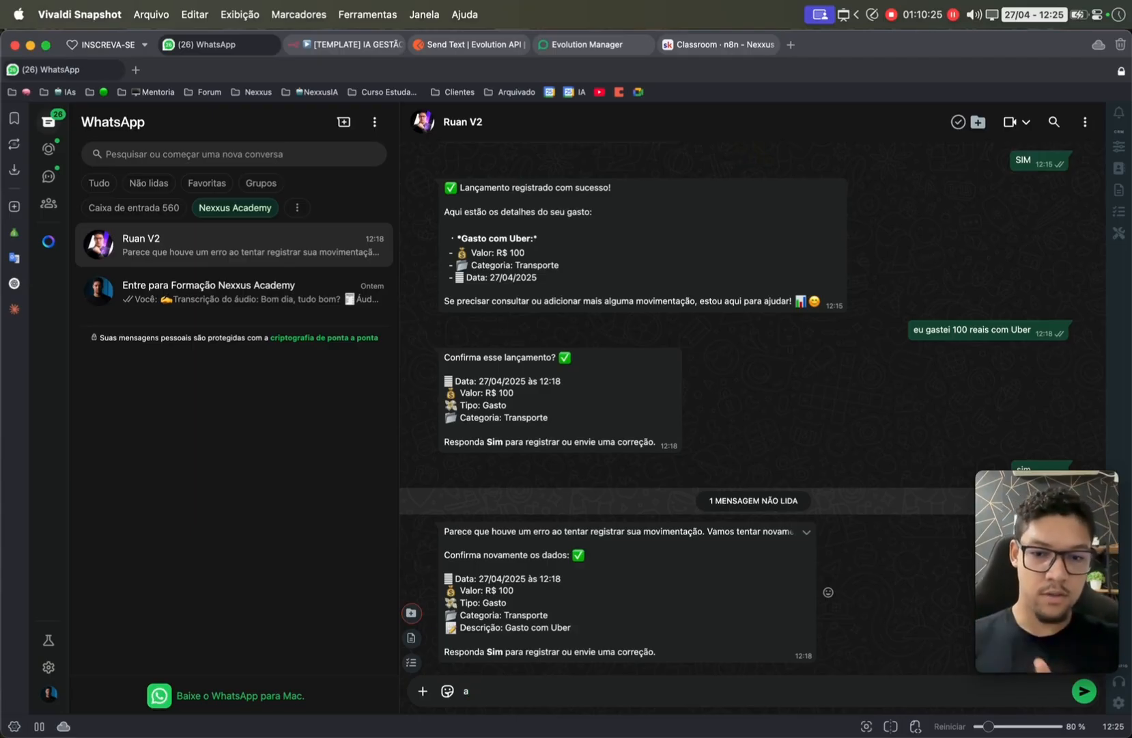
key(BackSpace)
text(al)
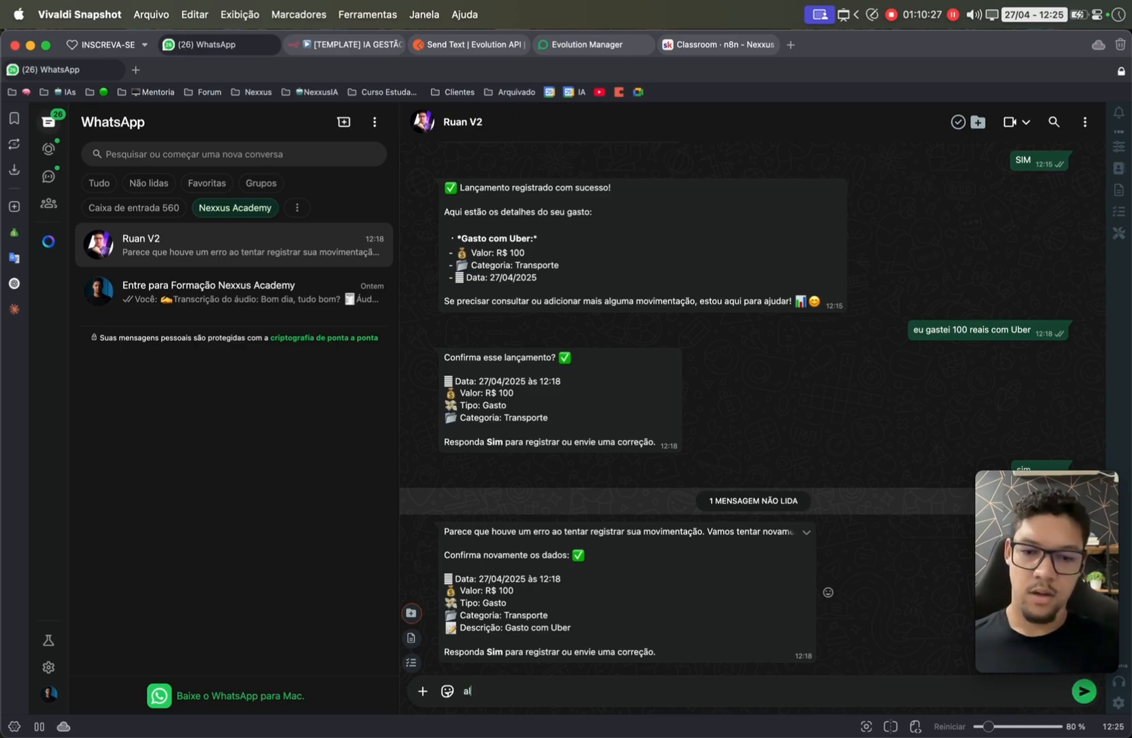
text(mocei ontem e gastei 200 reais)
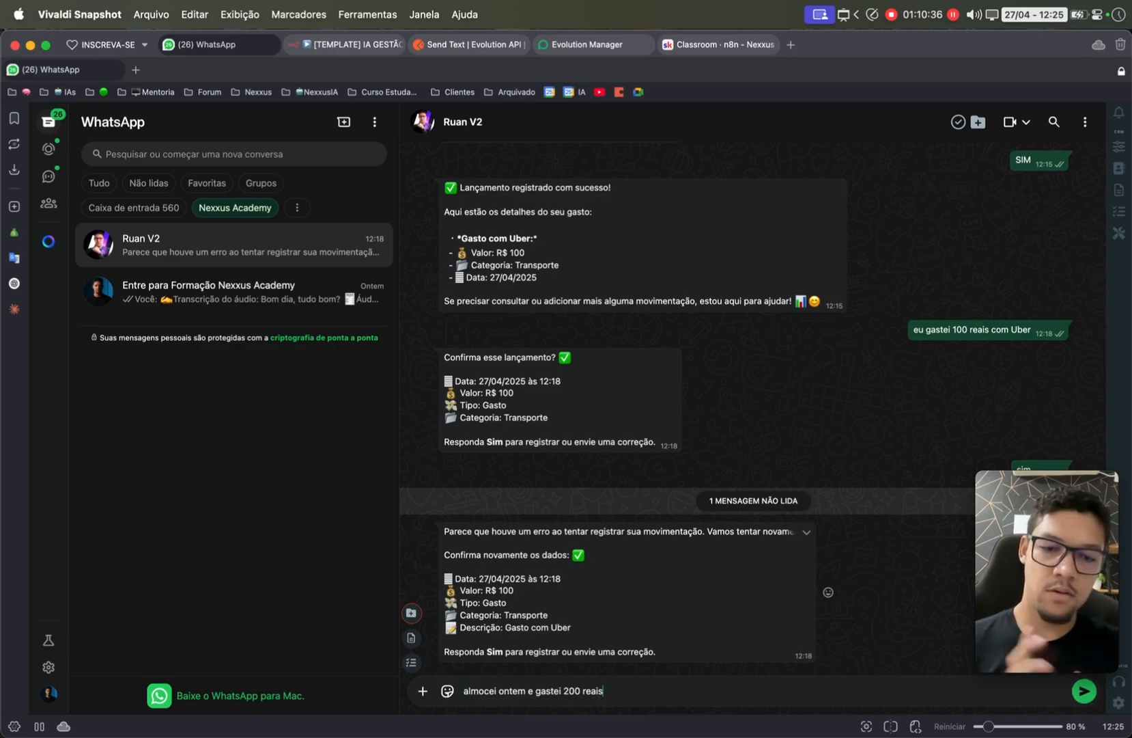
key(Return)
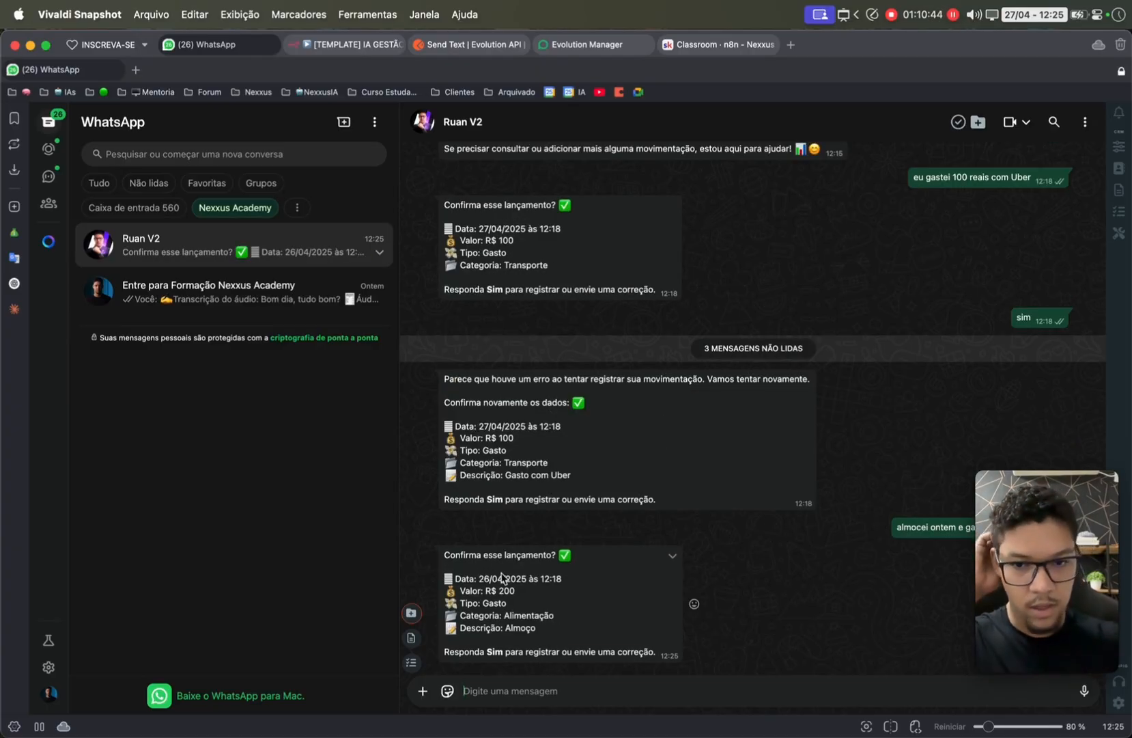
- Correct the expense time by sending "foi as 14 hrs", and confirm the entry by replying "sim"
click(528, 680)
text(foi as 14 hrs)
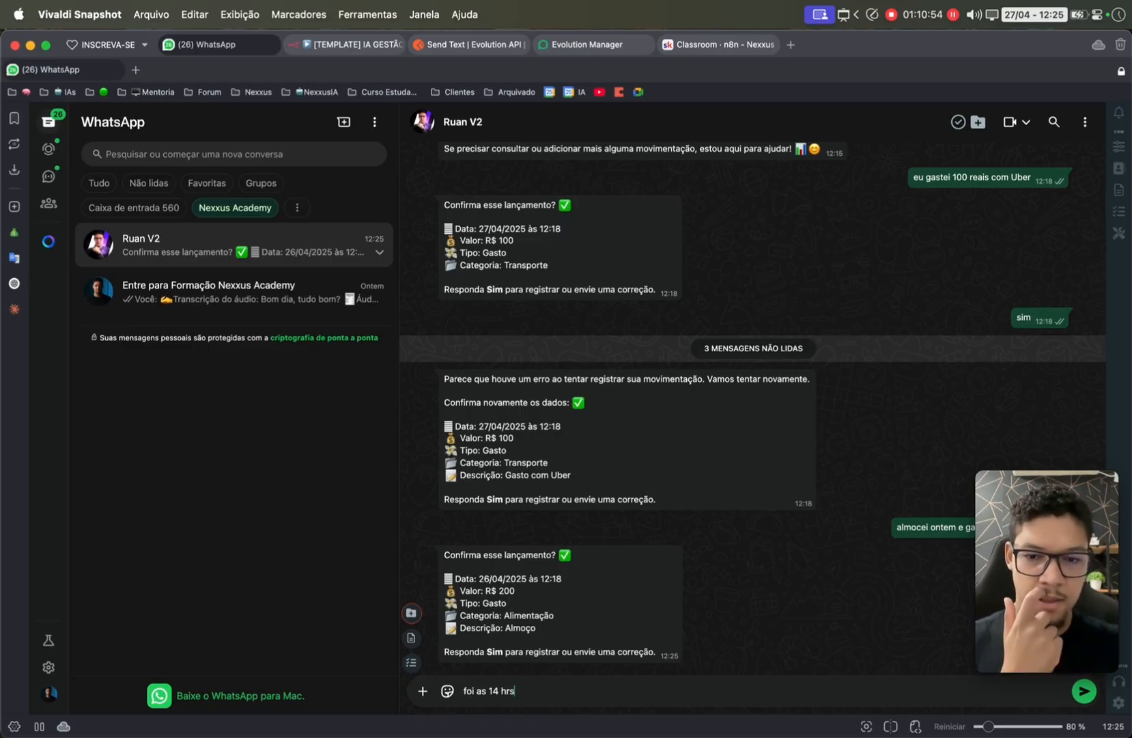
key(Return)
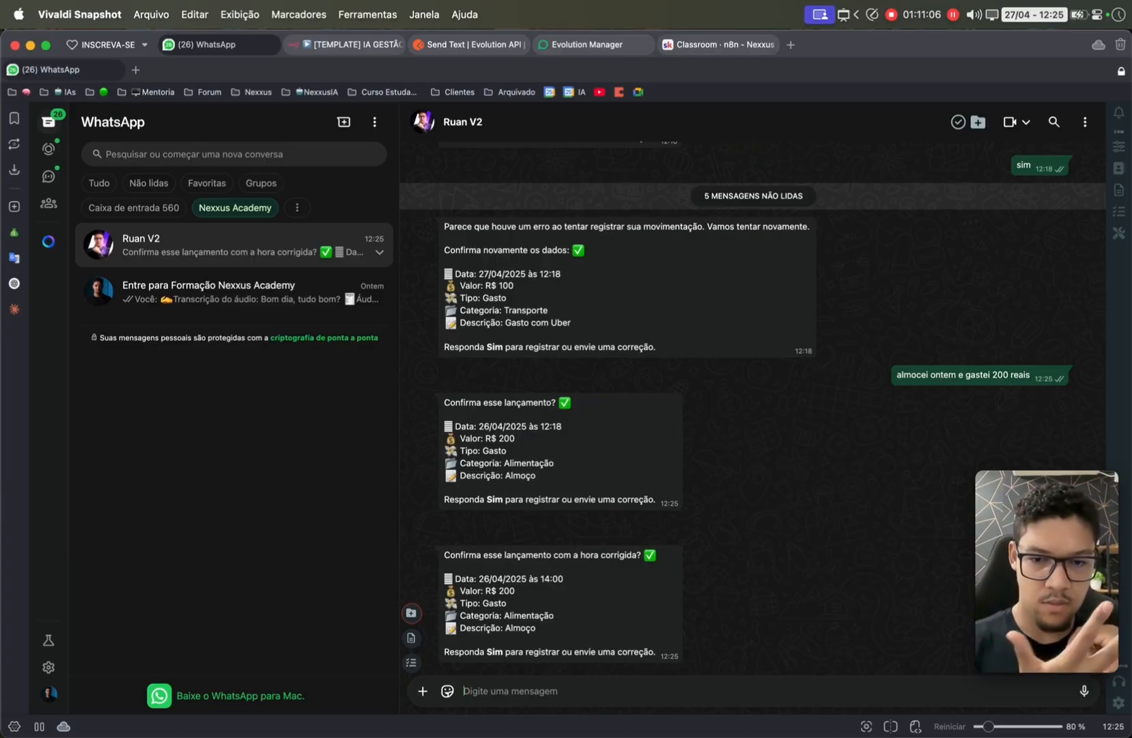
text(sim)
key(Return)
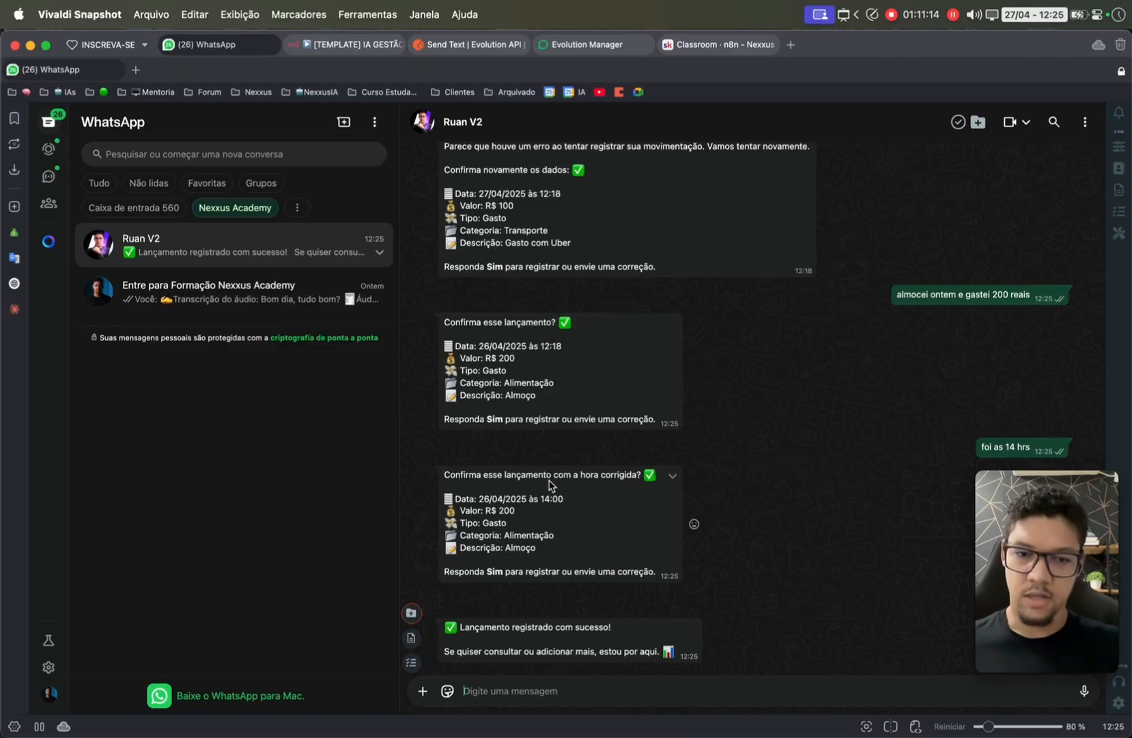
- Return to Supabase, reload financeiro_registros, and examine the lunch expense record's columns, especially data_hora
key(super+grave)
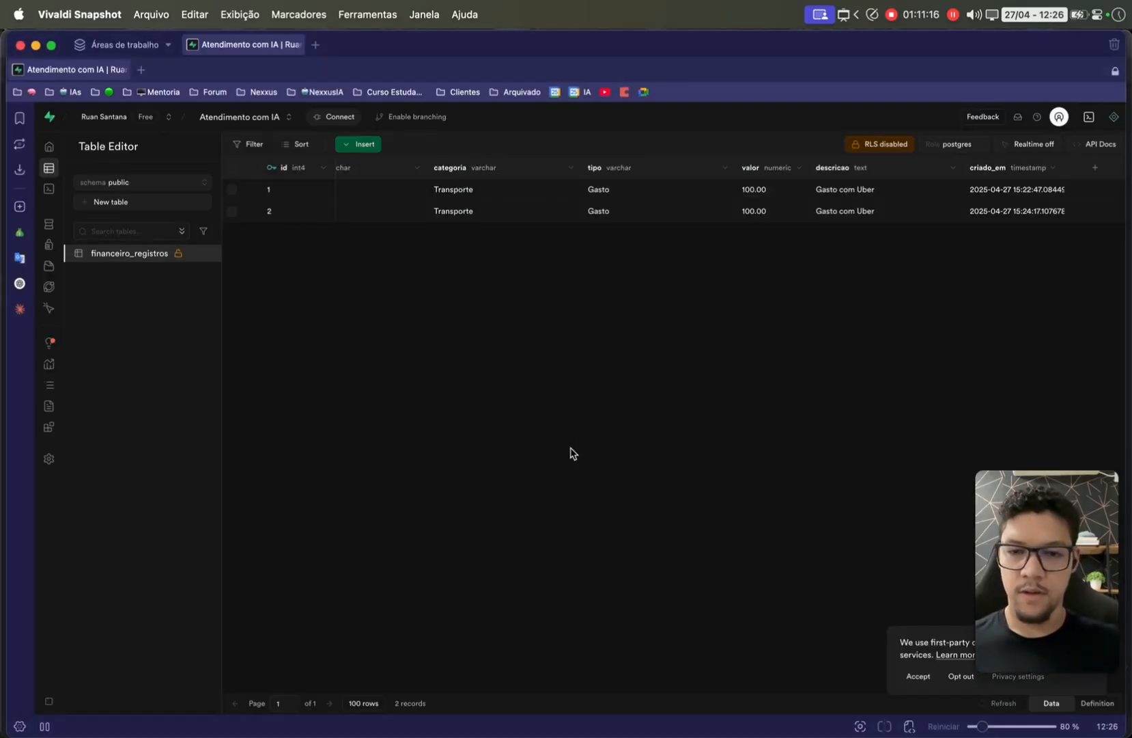
key(super+r)
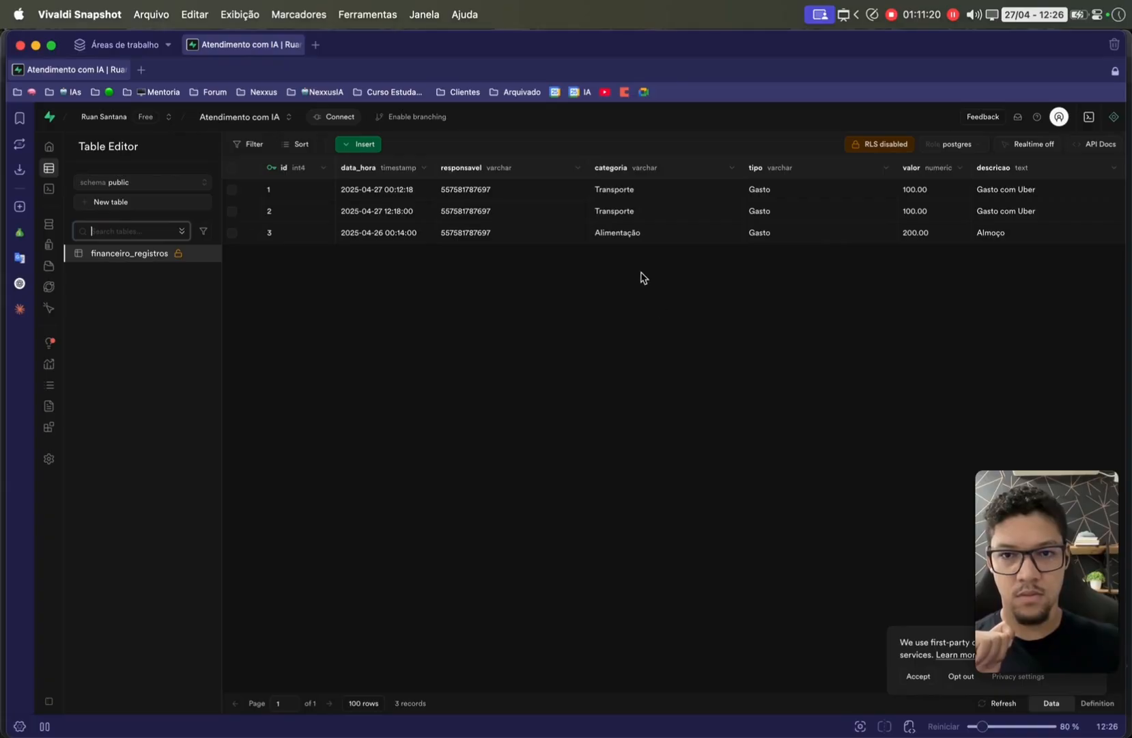
scroll(604, 243, right, 3)
scroll(604, 244, left, 3)
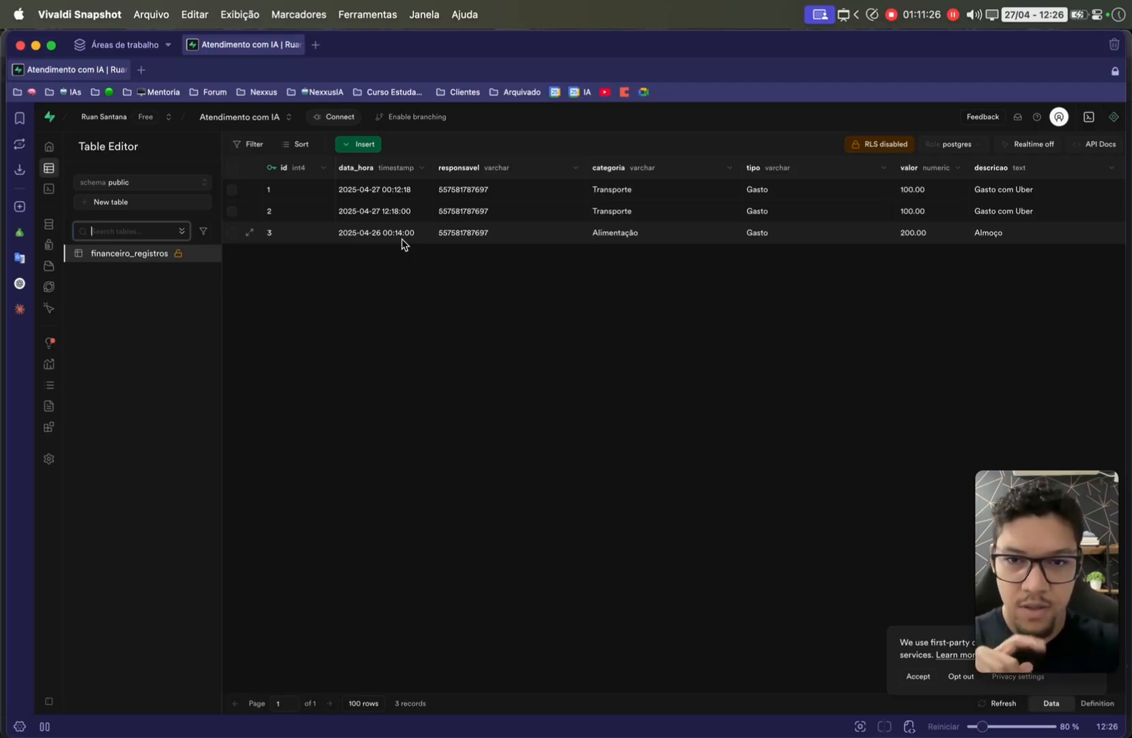
scroll(404, 244, left, 1)
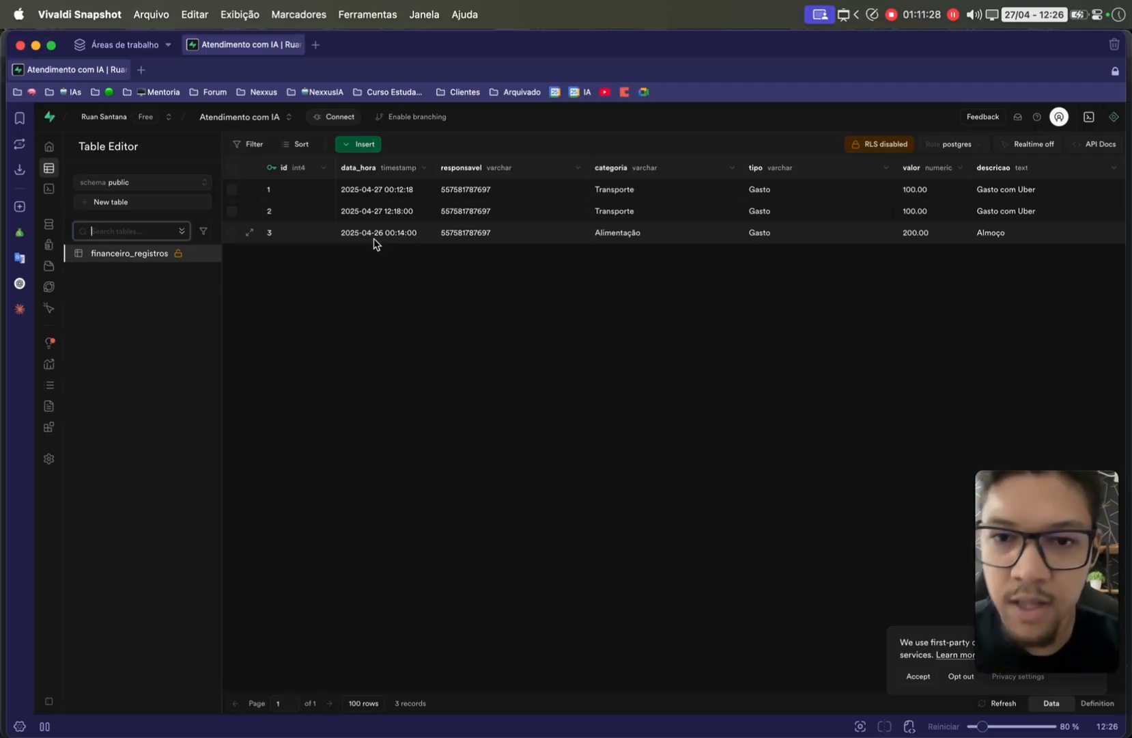
- Switch to n8n, save the workflow, and copy its Apr 27, 12:25:55 execution to the editor, unpinning the current trigger data
key(super+grave)
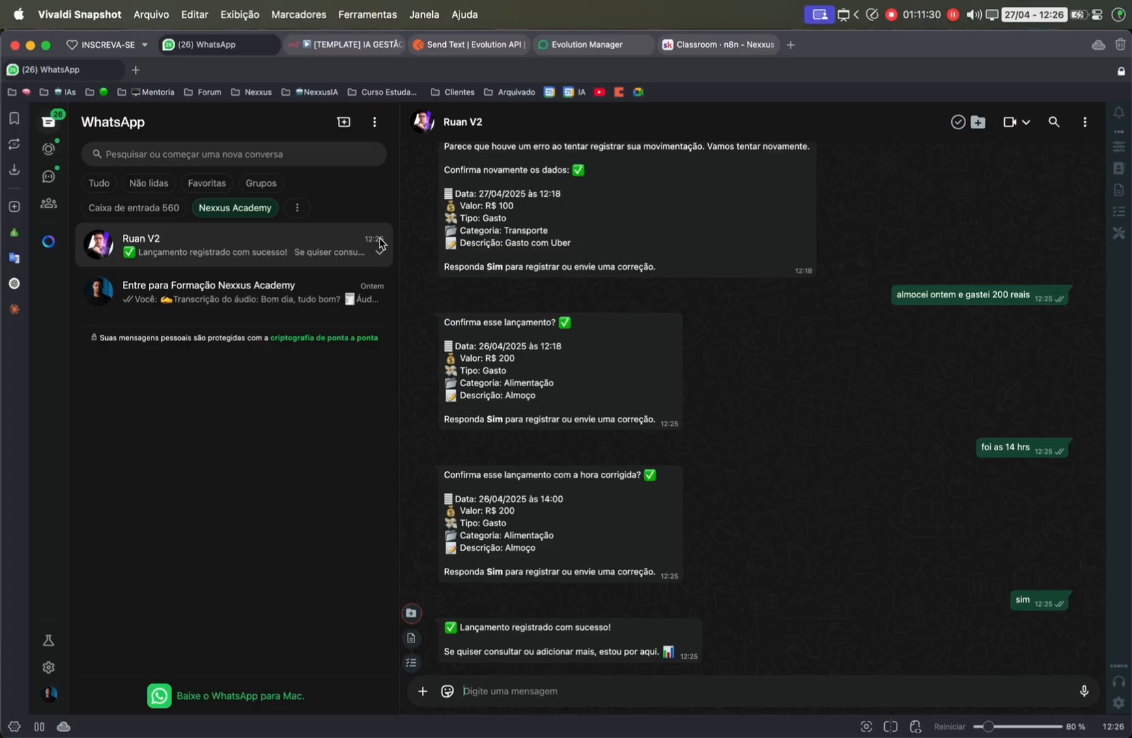
click(332, 49)
click(1047, 122)
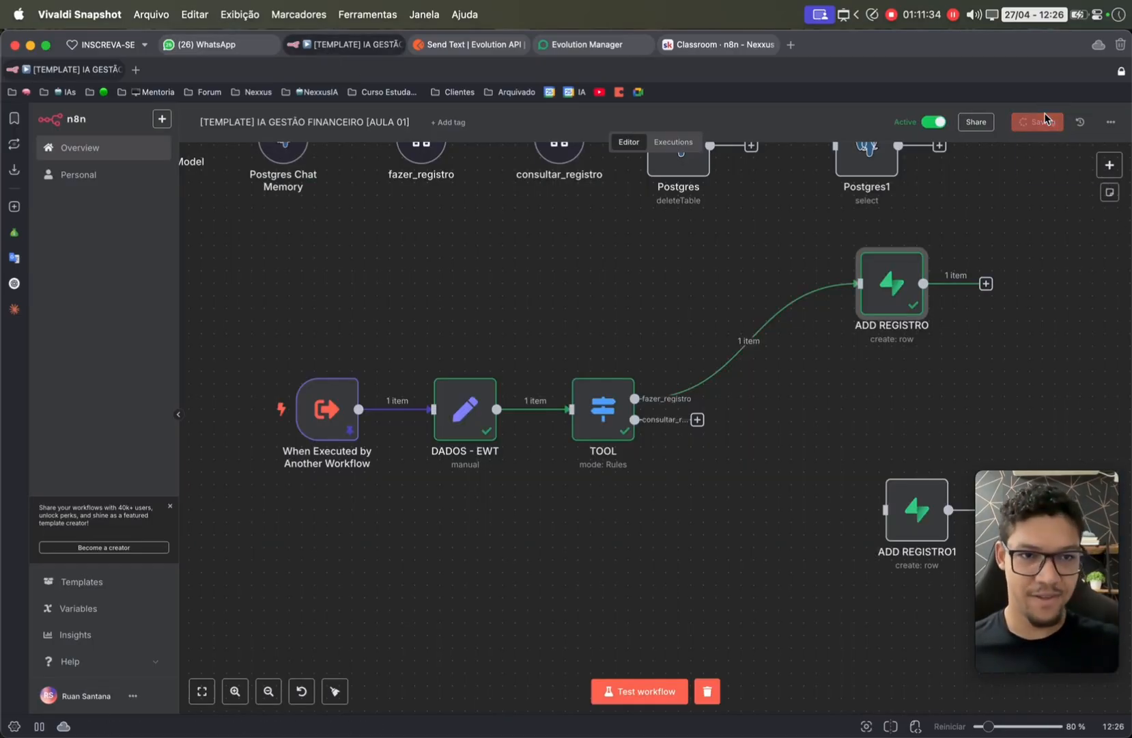
click(672, 144)
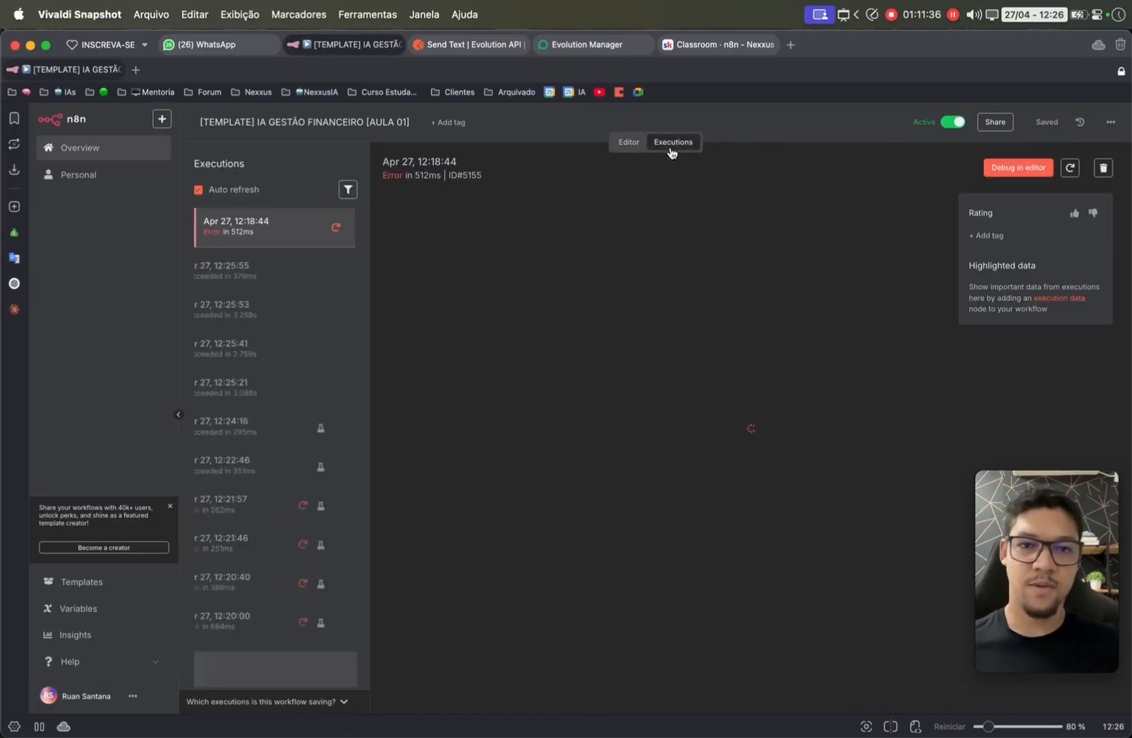
scroll(265, 368, up, 5)
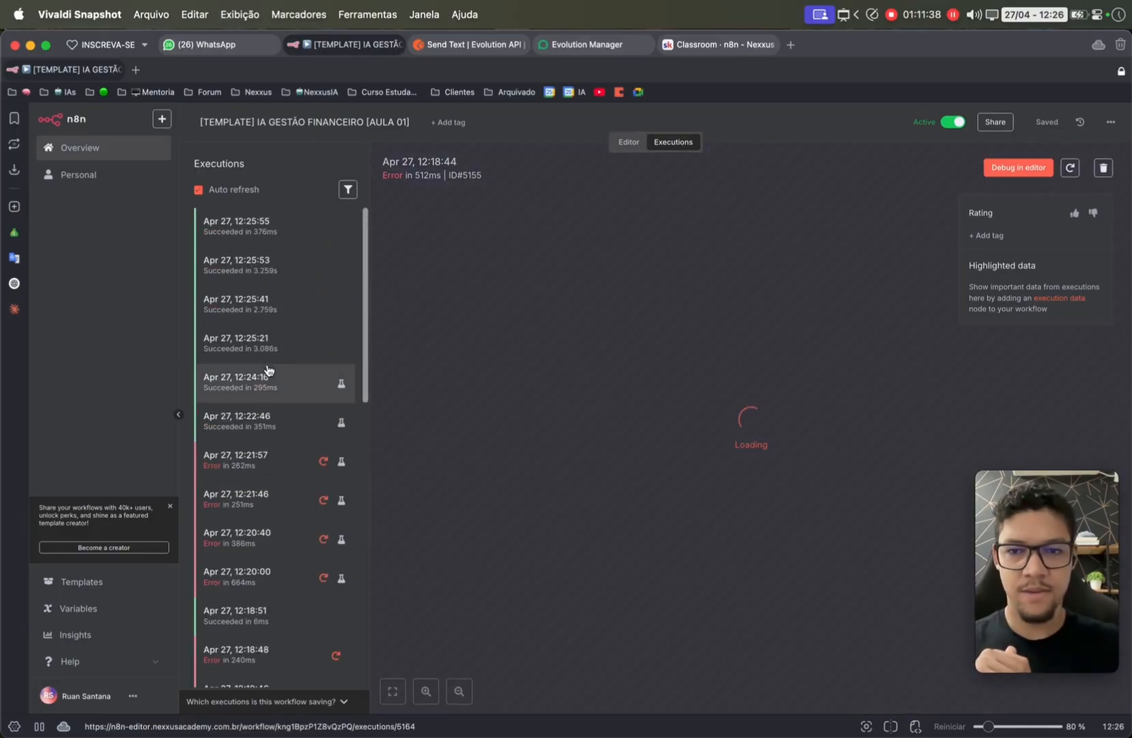
click(261, 224)
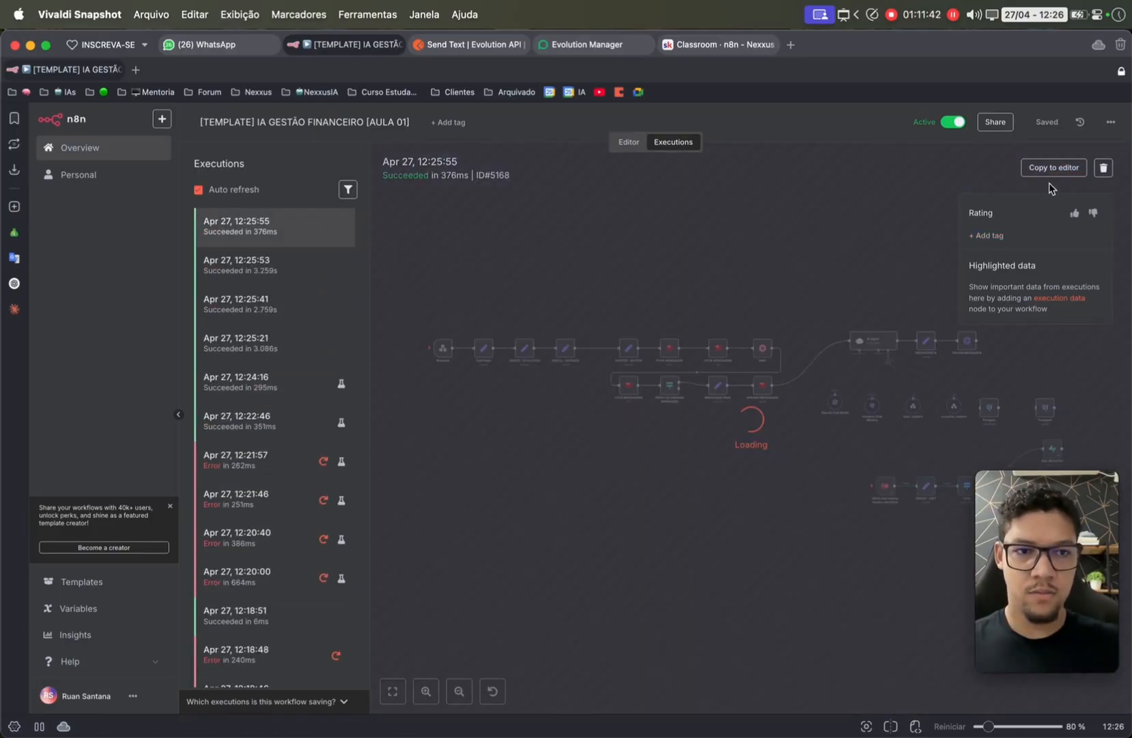
click(1053, 175)
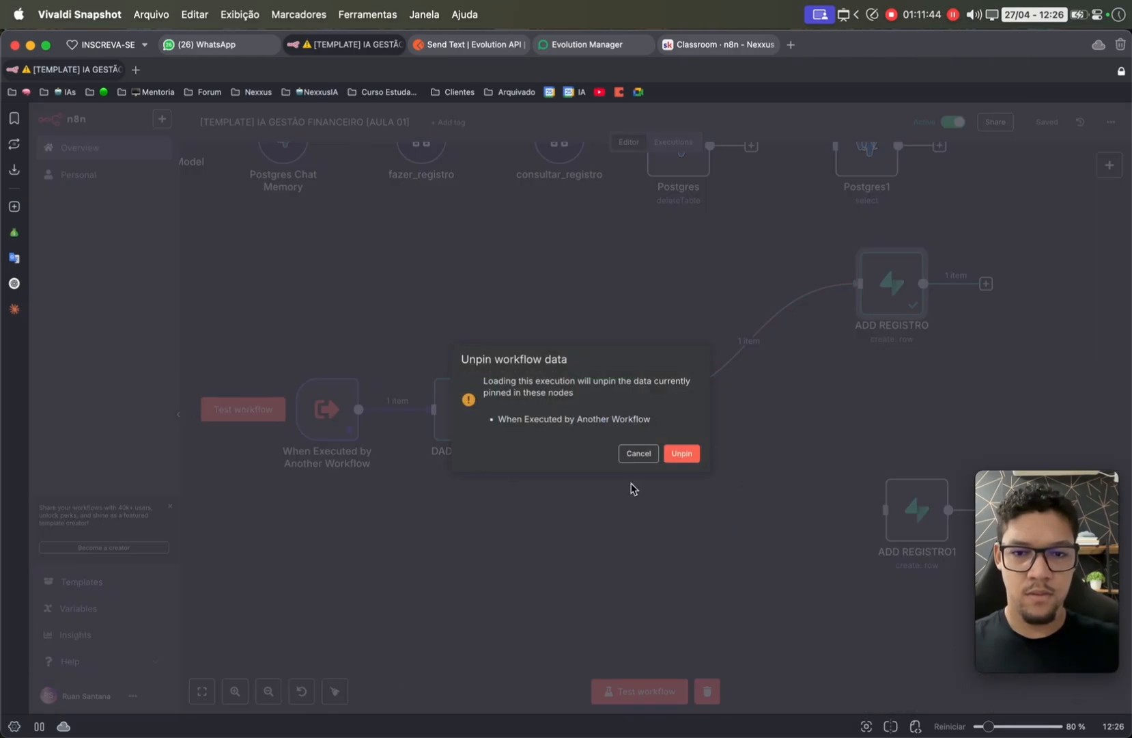
click(681, 454)
- Test the workflow from its sub-workflow trigger and check the data_hora values in the reloaded financeiro_registros table in Supabase
click(257, 412)
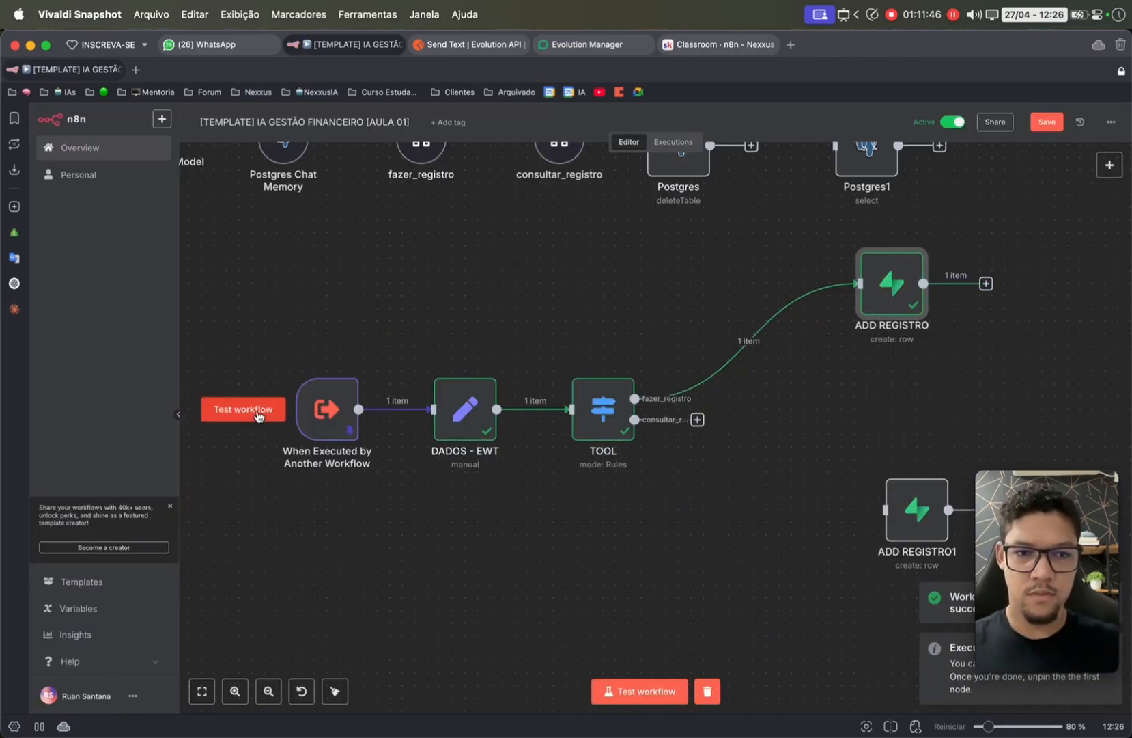
key(super+grave)
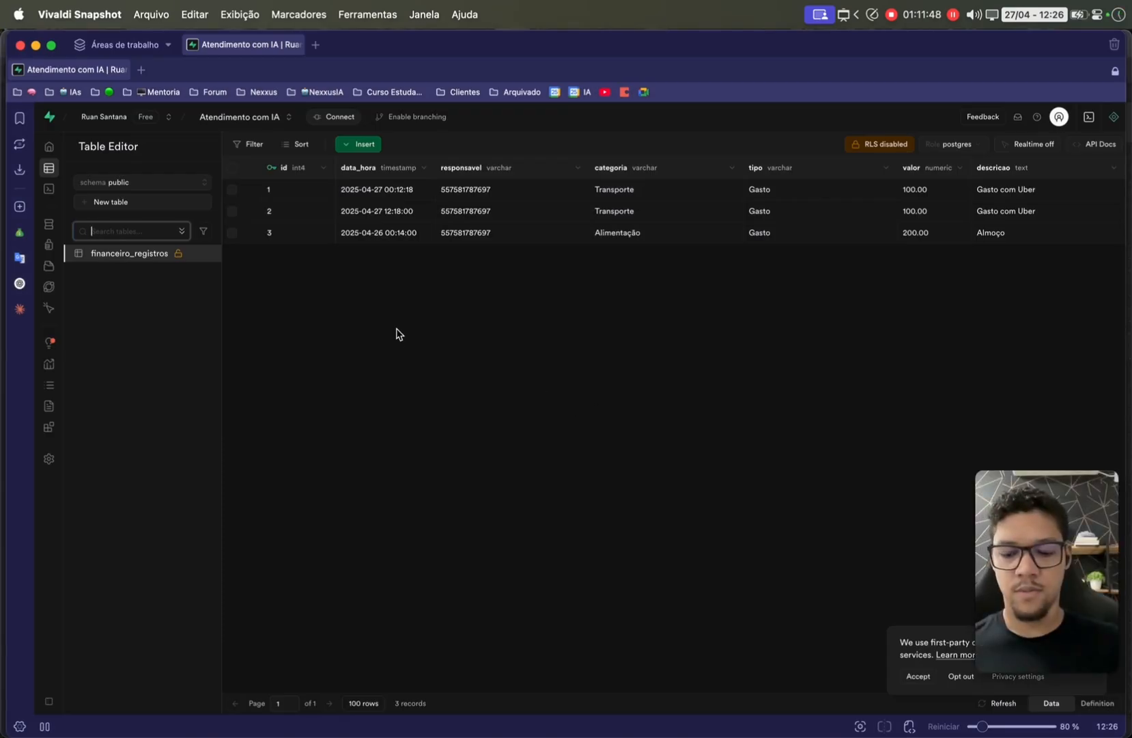
key(super+r)
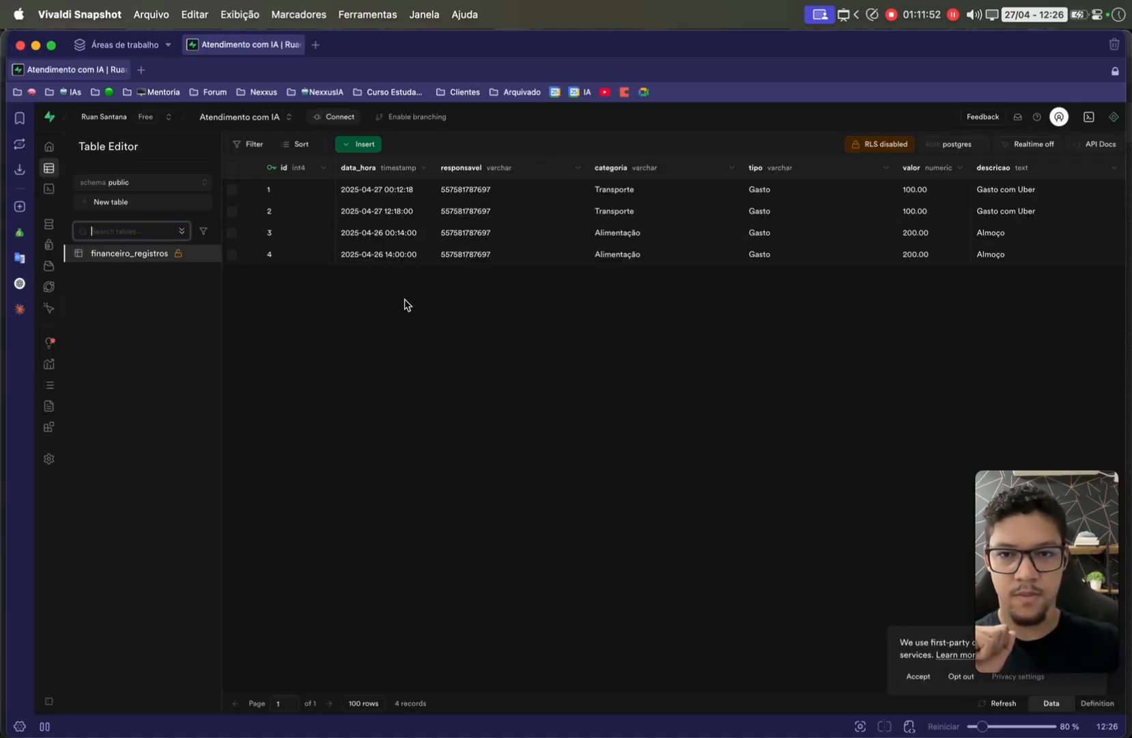
right_click(390, 236)
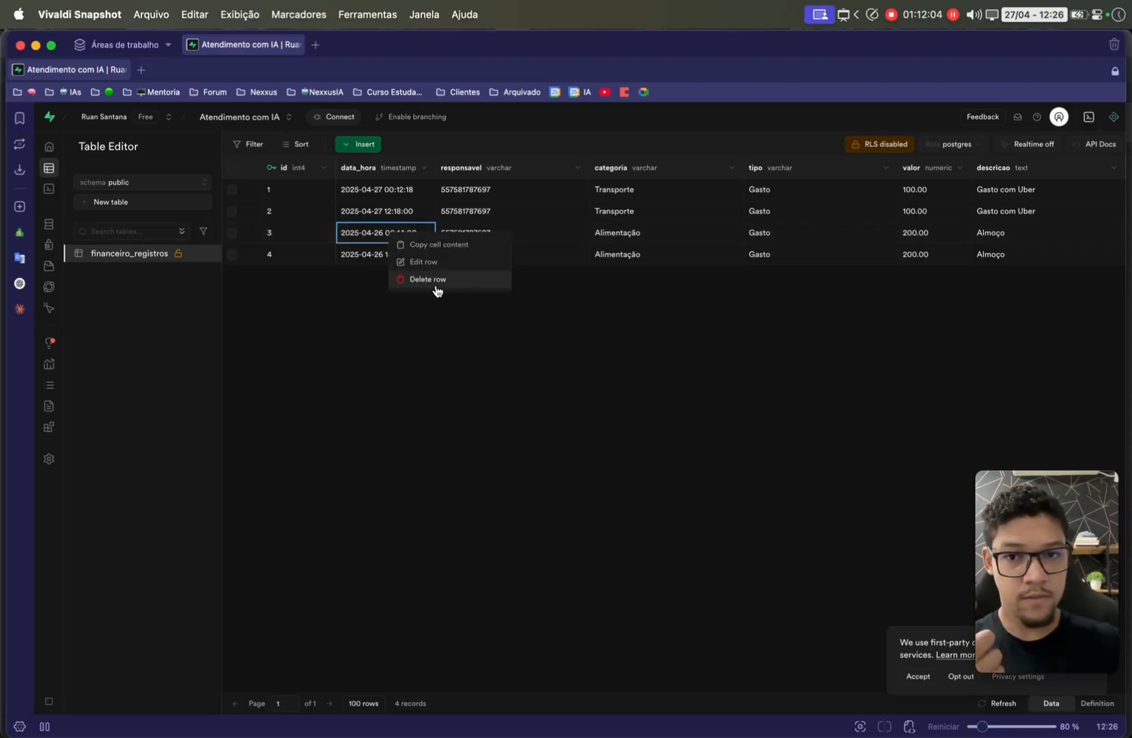
click(430, 330)
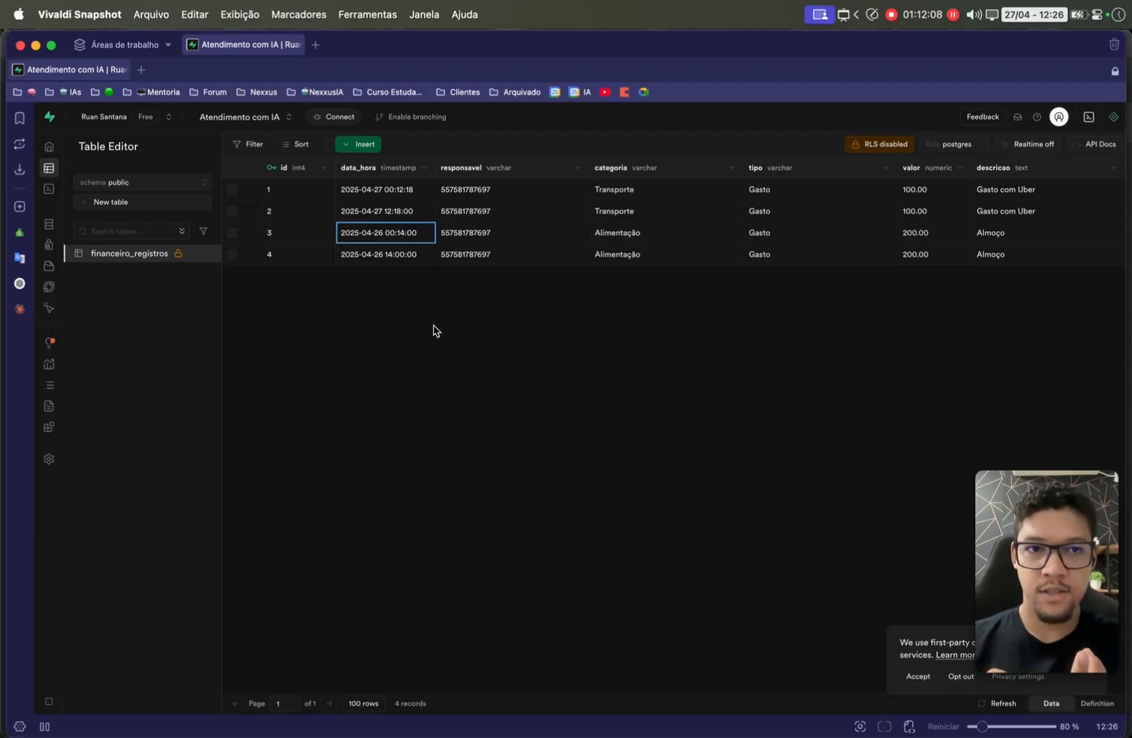
- Switch back to the WhatsApp chat with the agent and send "quando eu gastei ontem"
mouse_move(82, 683)
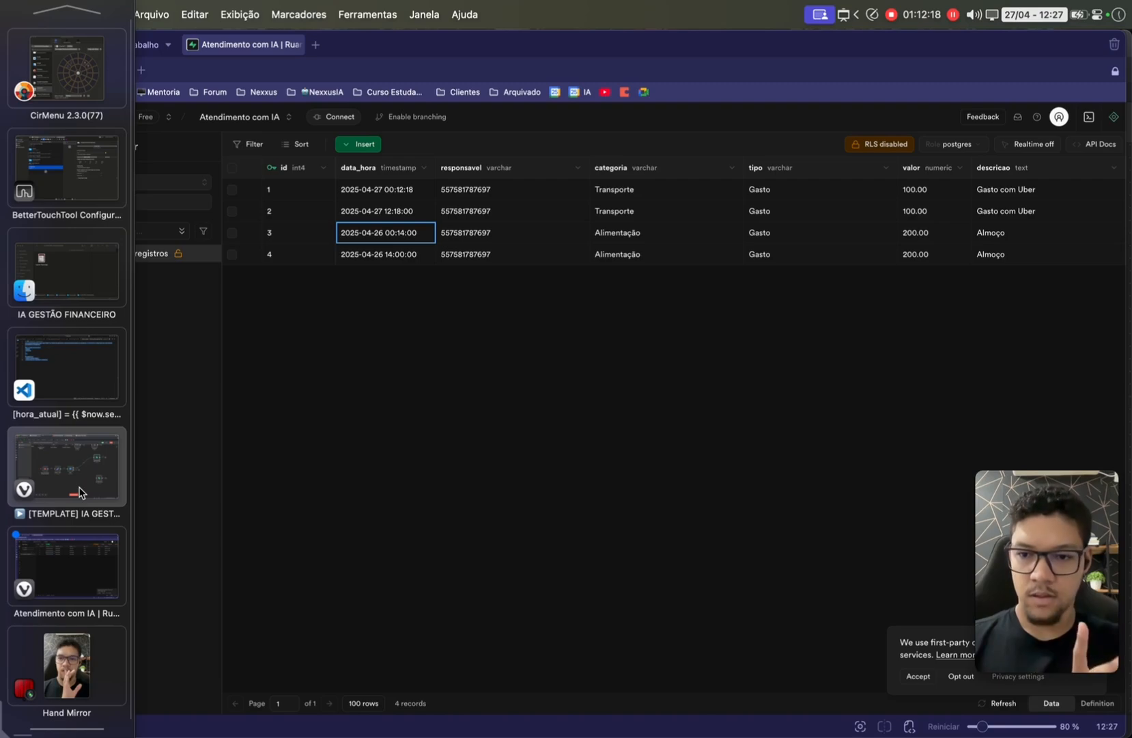
click(75, 539)
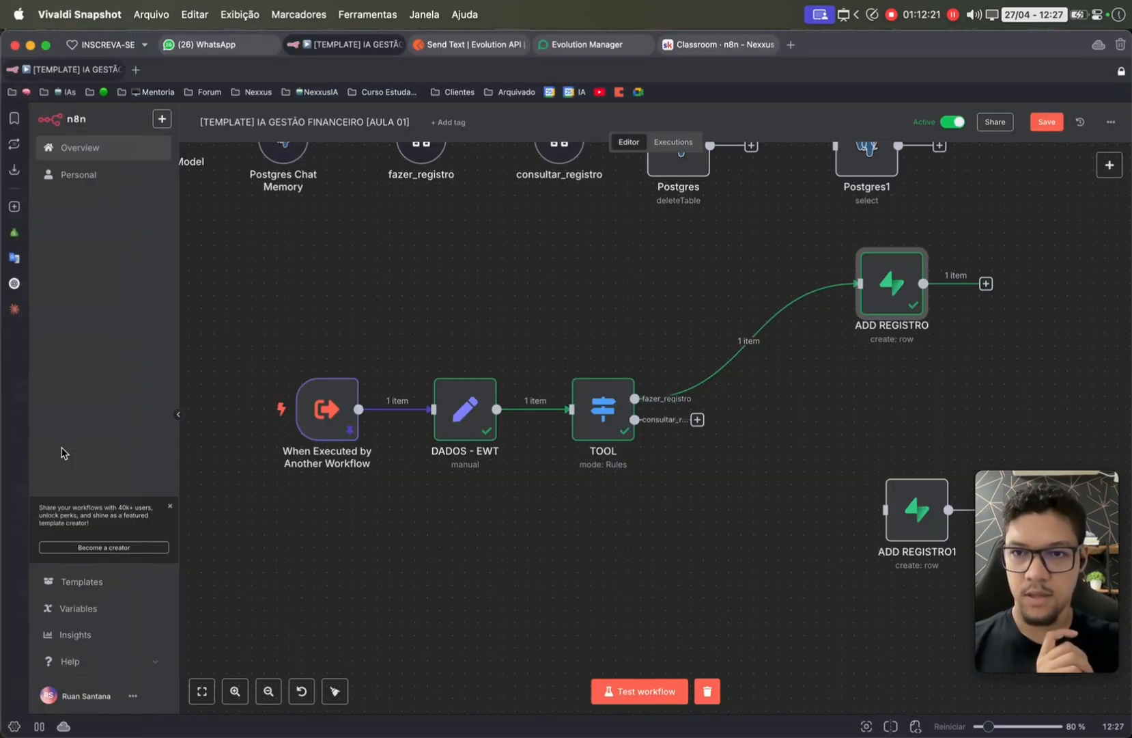
click(66, 454)
click(219, 45)
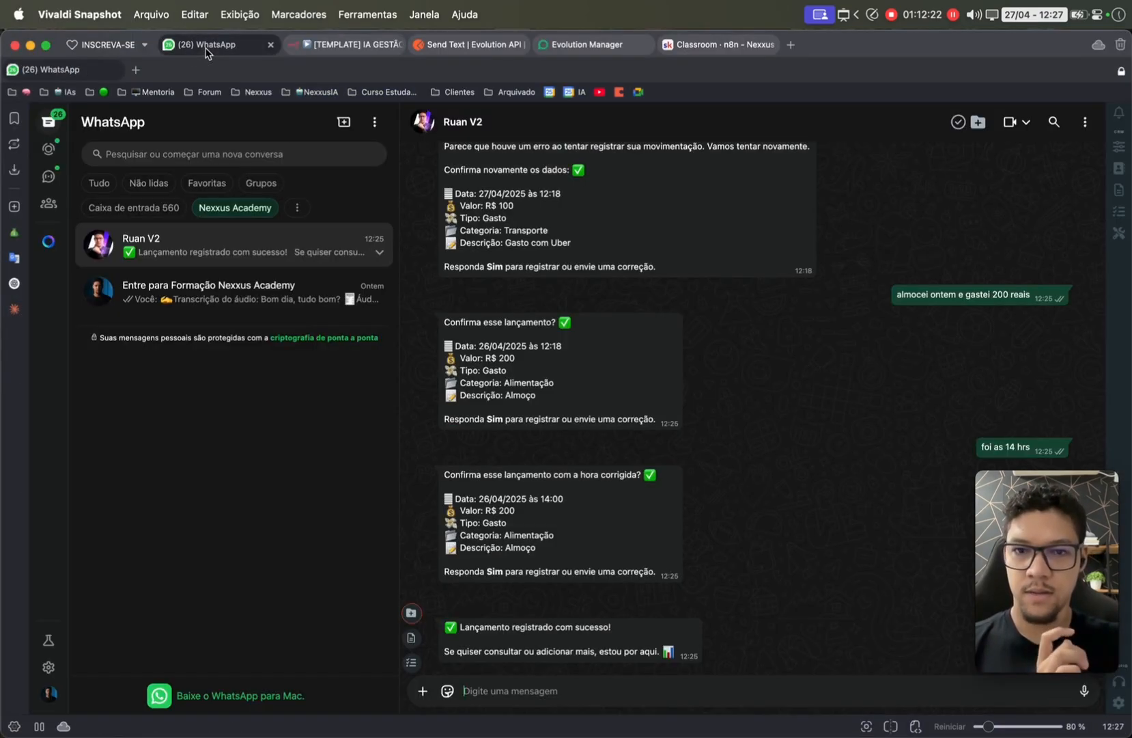
text(quando eu gast)
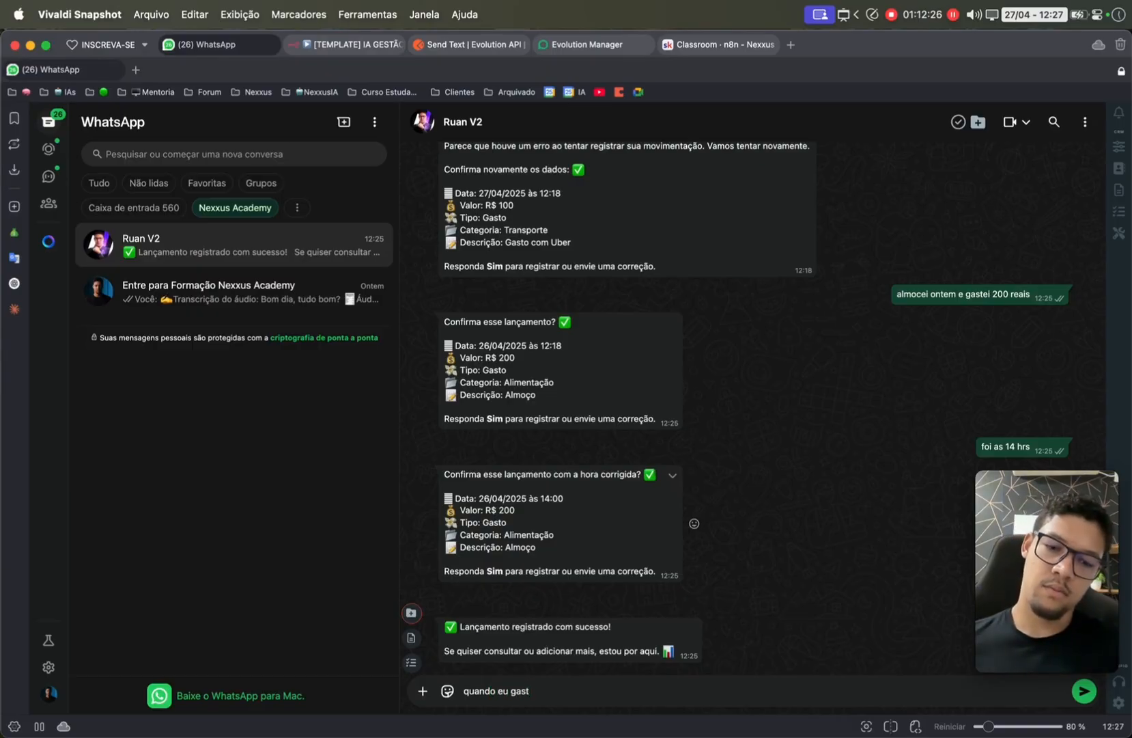
text(eo o)
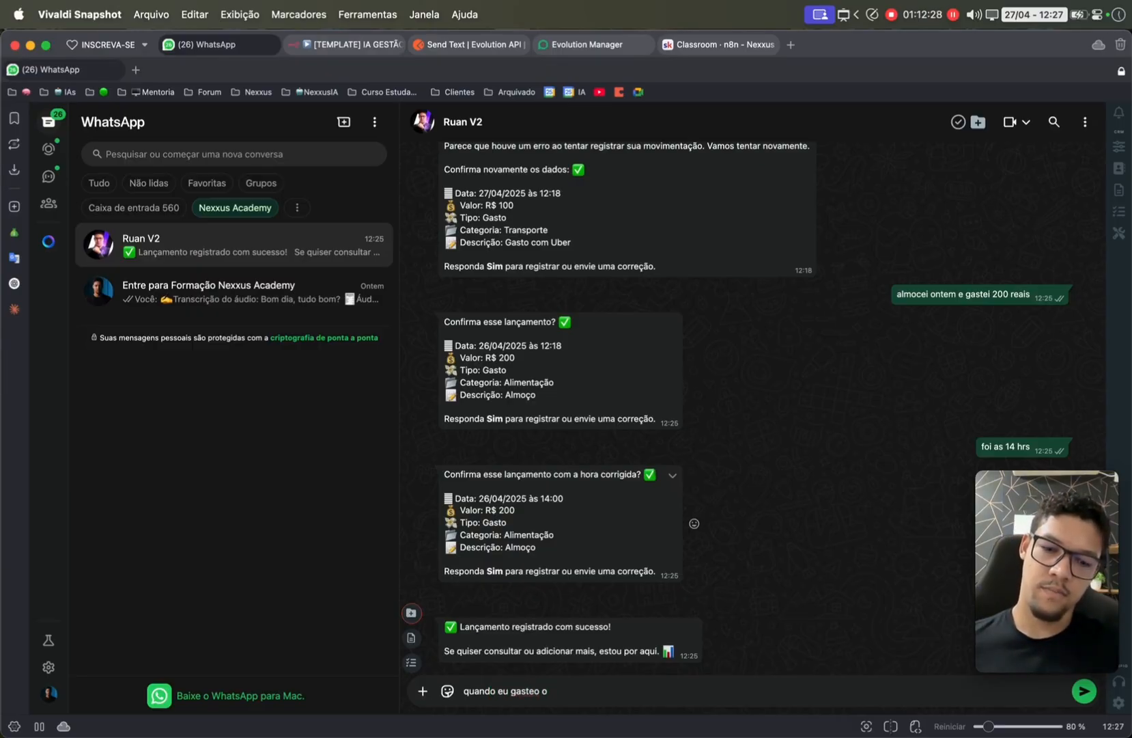
text(ntem)
key(Left)
key(Left)
key(Left)
key(Left)
key(Left)
key(BackSpace)
key(BackSpace)
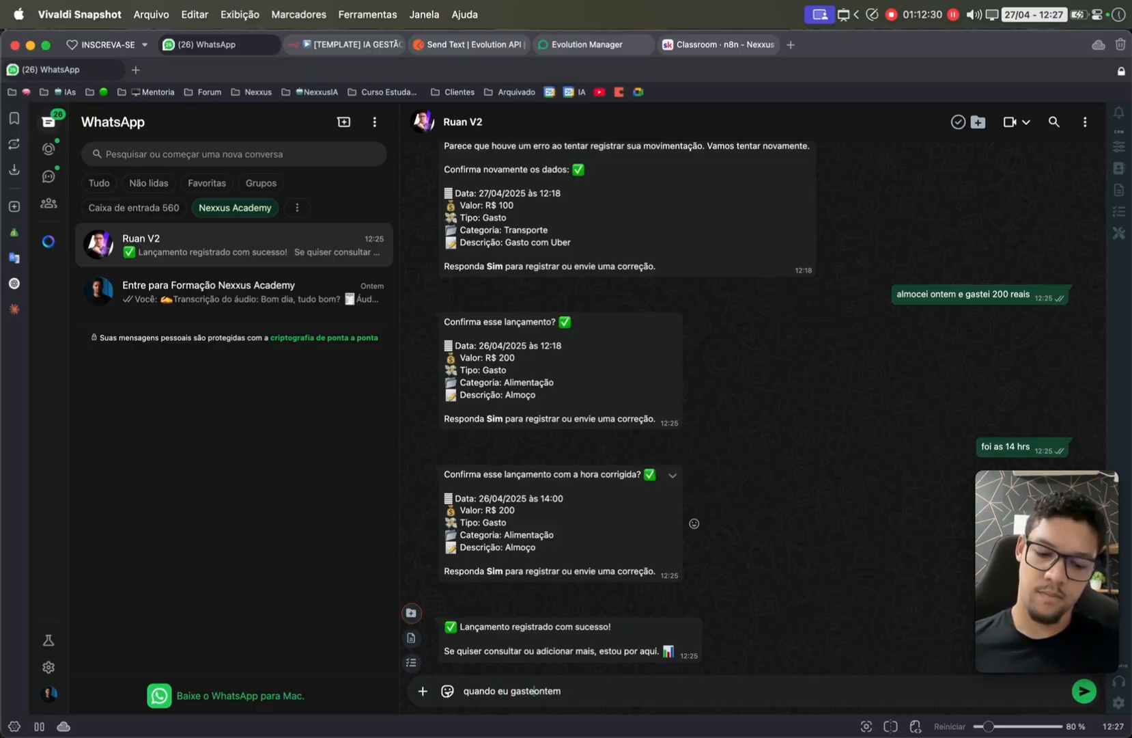
text(i)
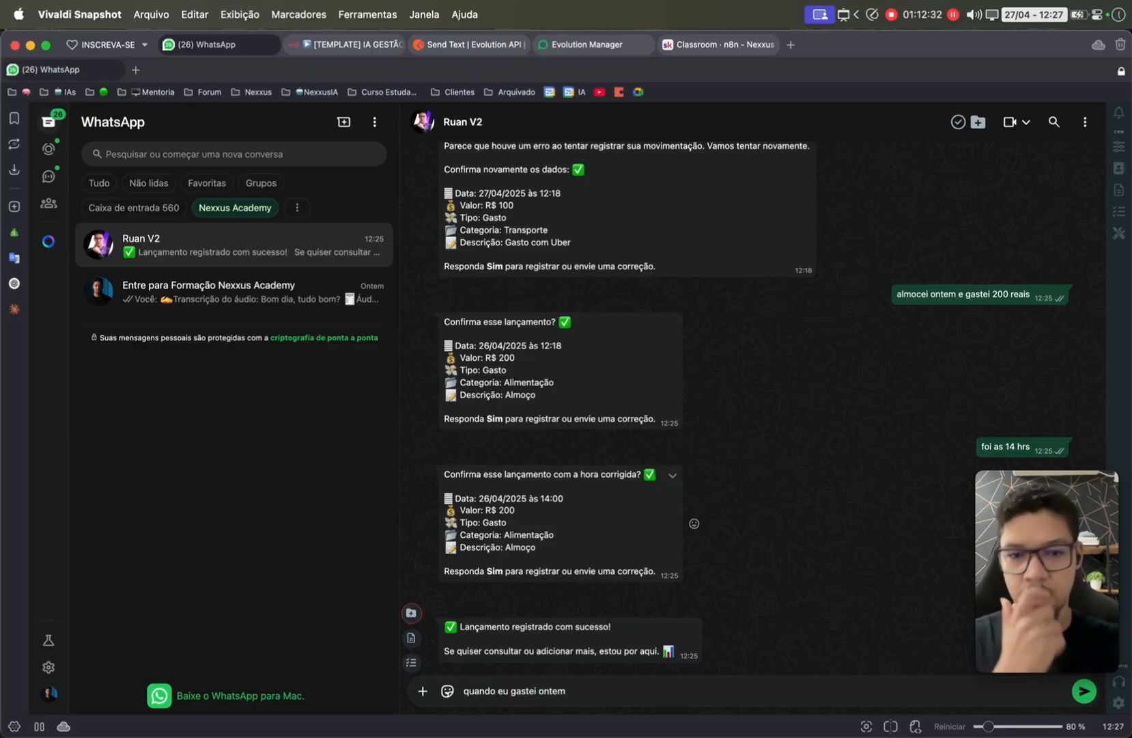
key(Return)
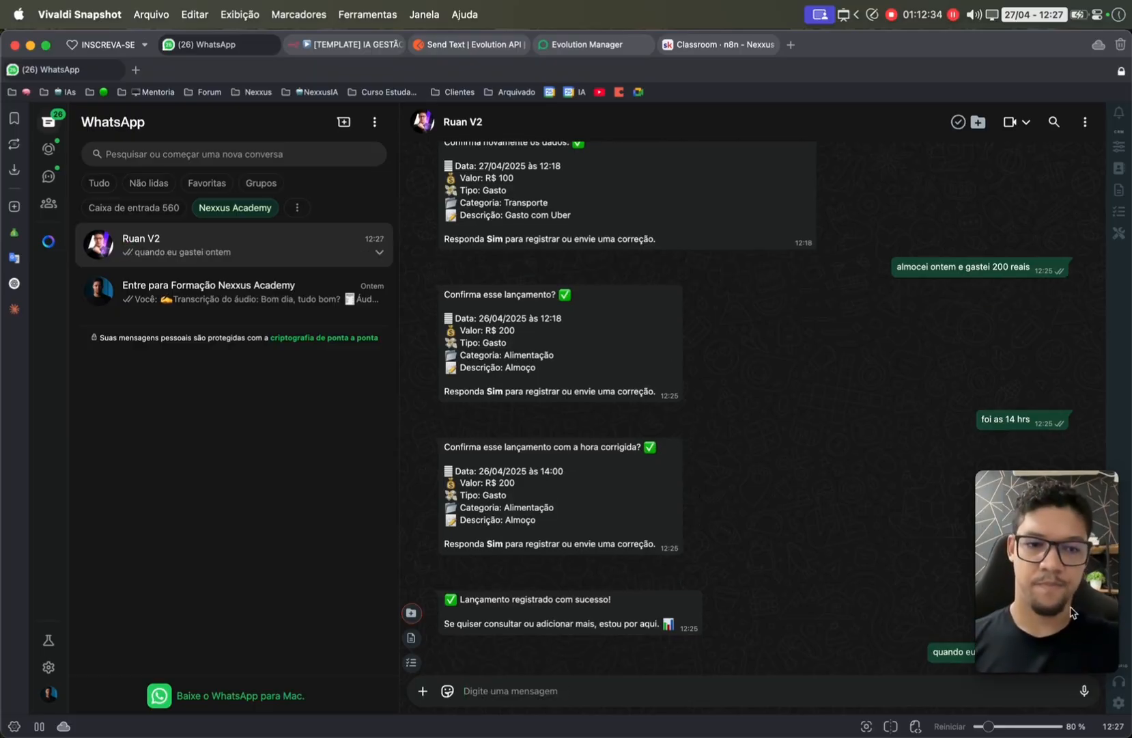
click(1057, 572)
drag(1057, 572, 1054, 414)
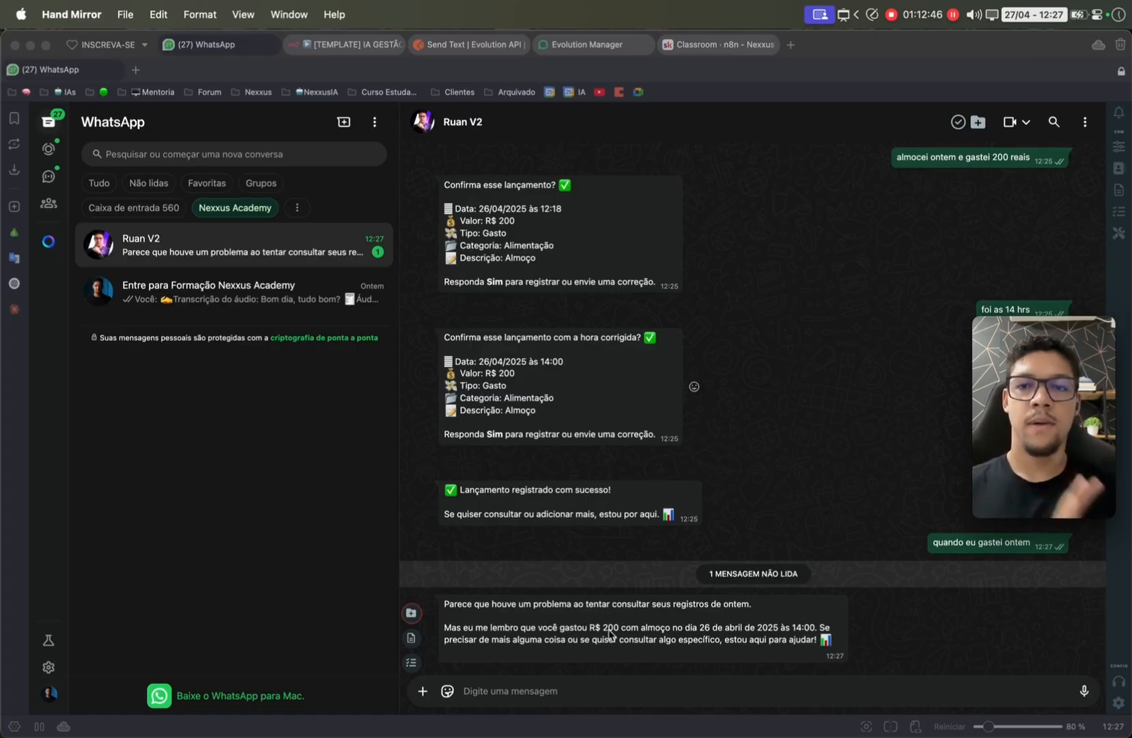
- Return to n8n, save the workflow, and copy the Apr 27, 12:27:21 execution to the editor, unpinning the current trigger data
click(334, 46)
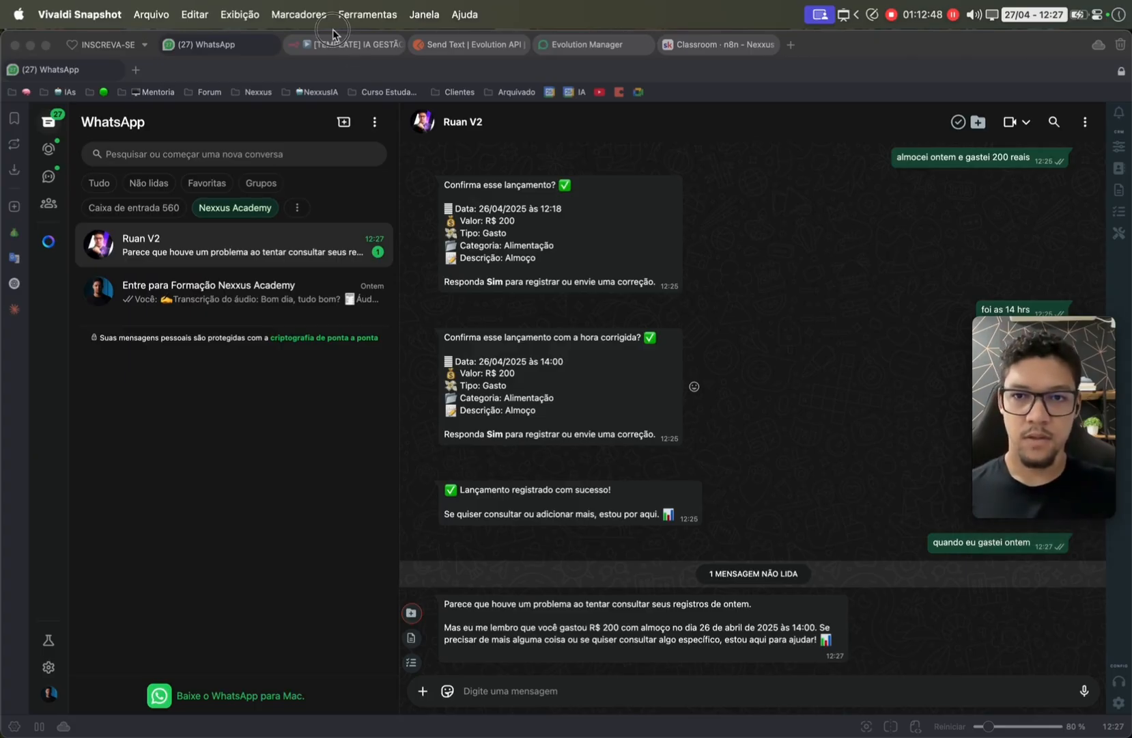
click(1047, 122)
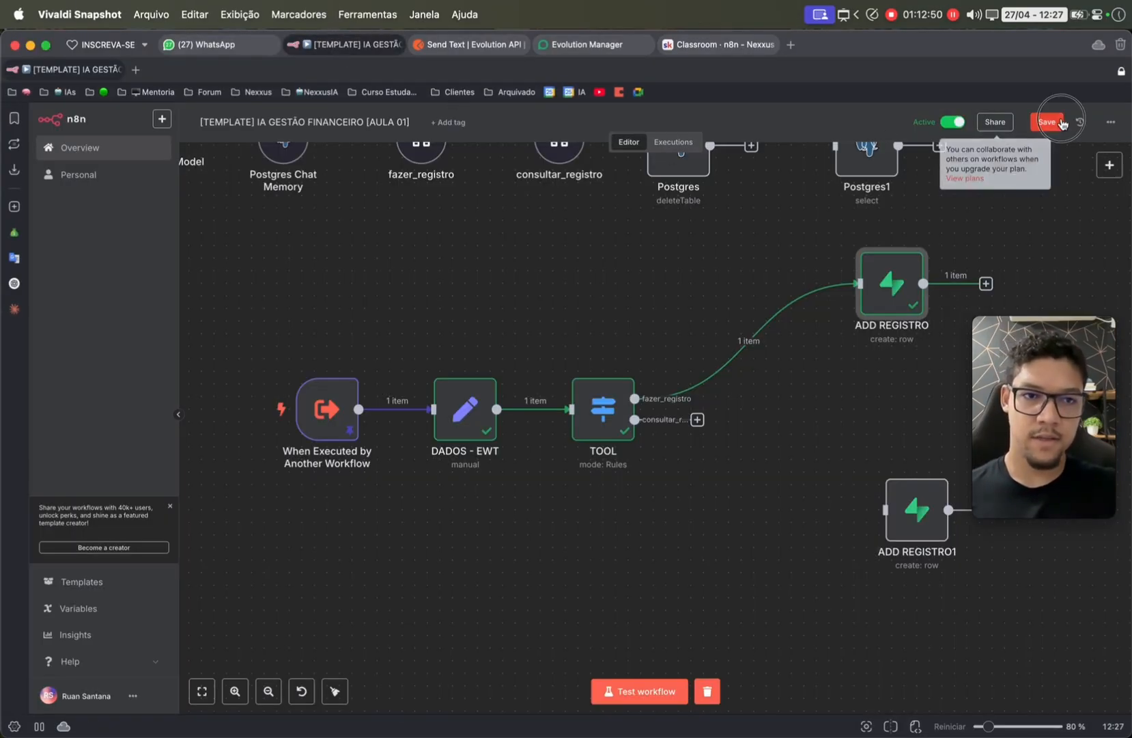
click(673, 141)
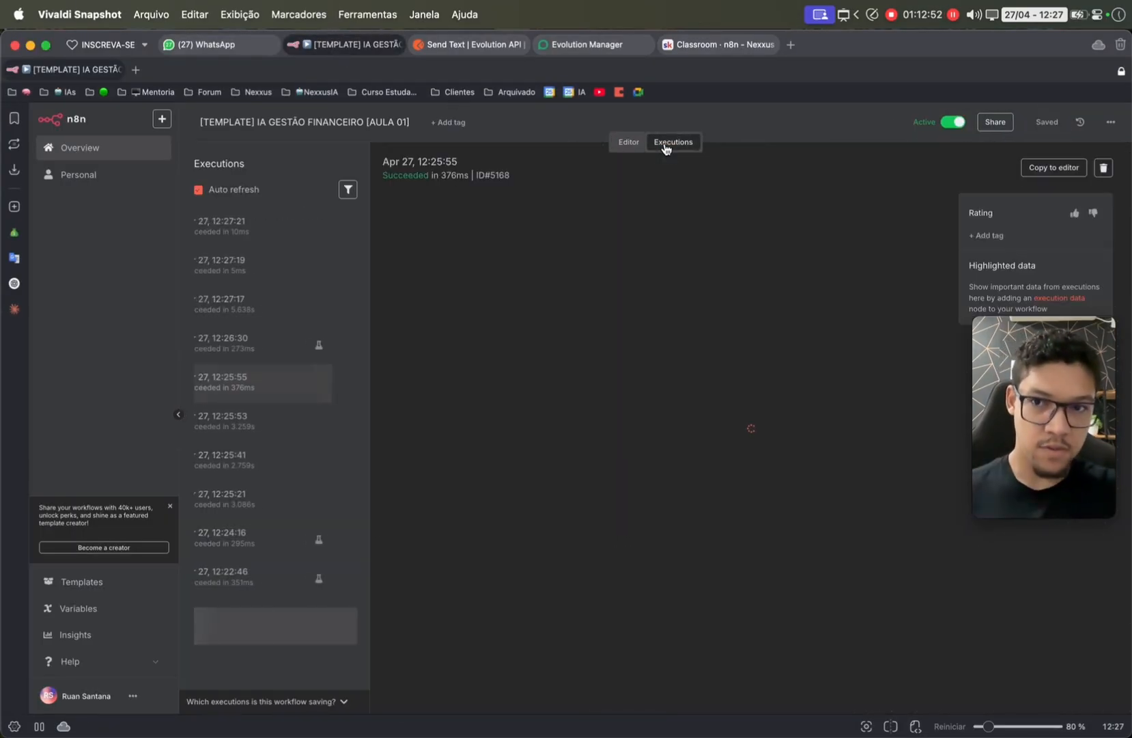
click(266, 235)
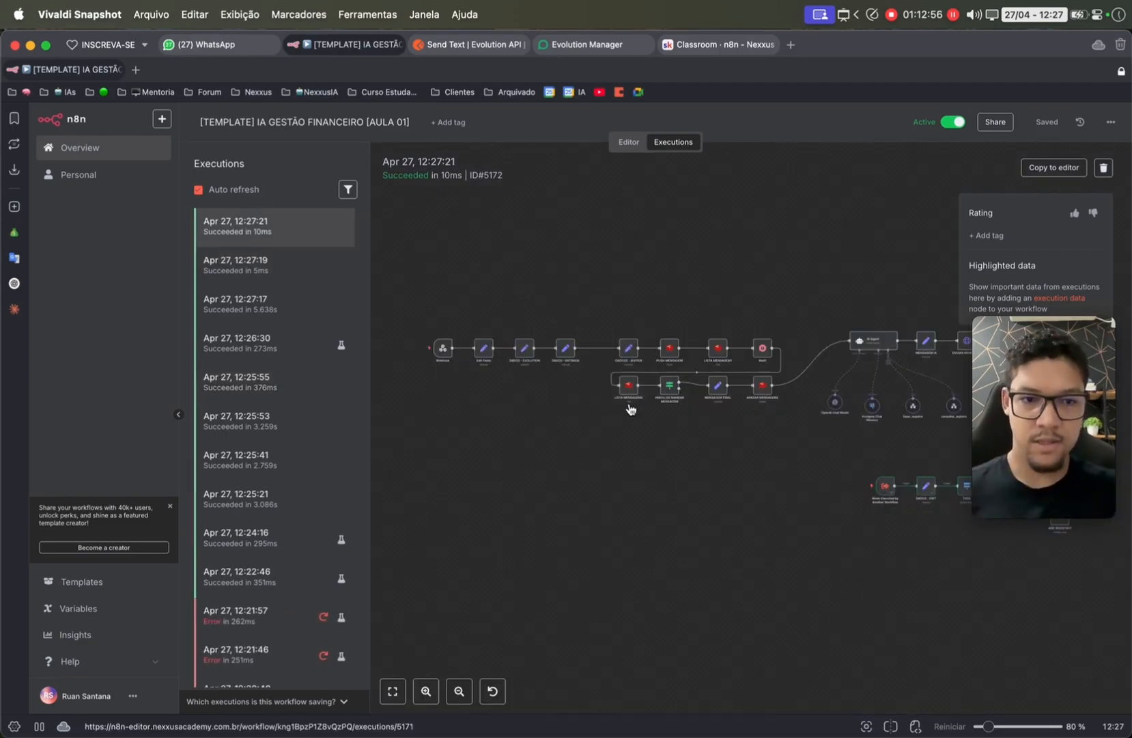
scroll(629, 408, right, 4)
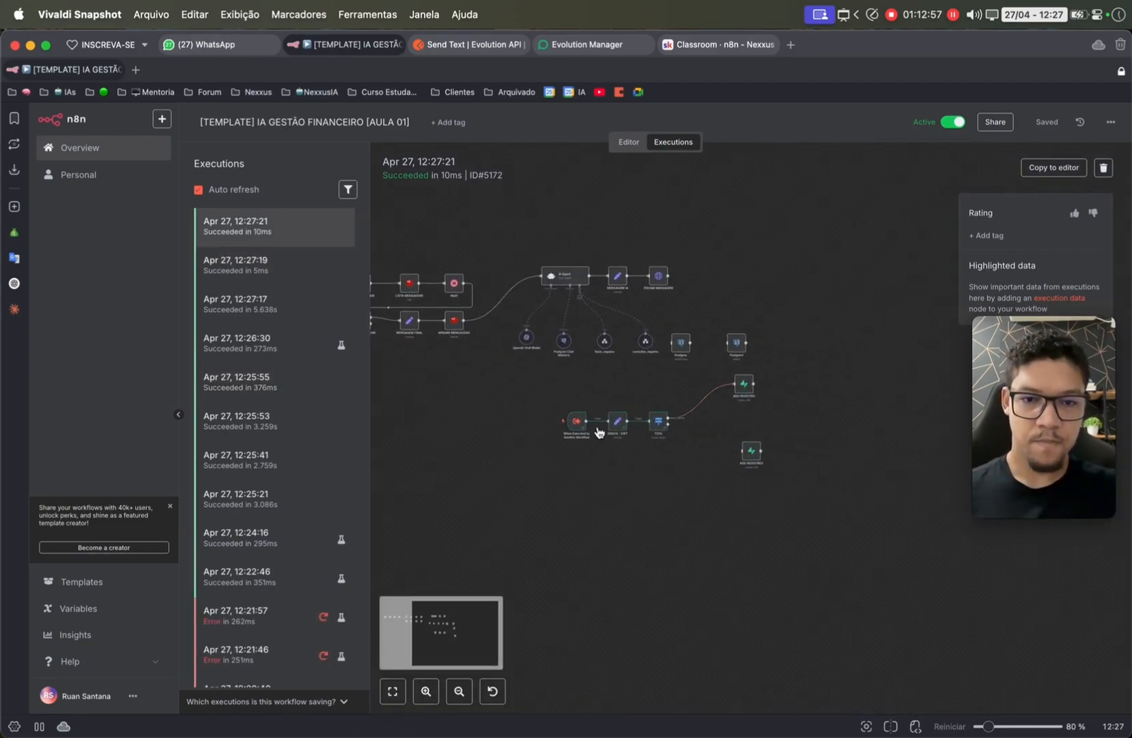
click(1054, 167)
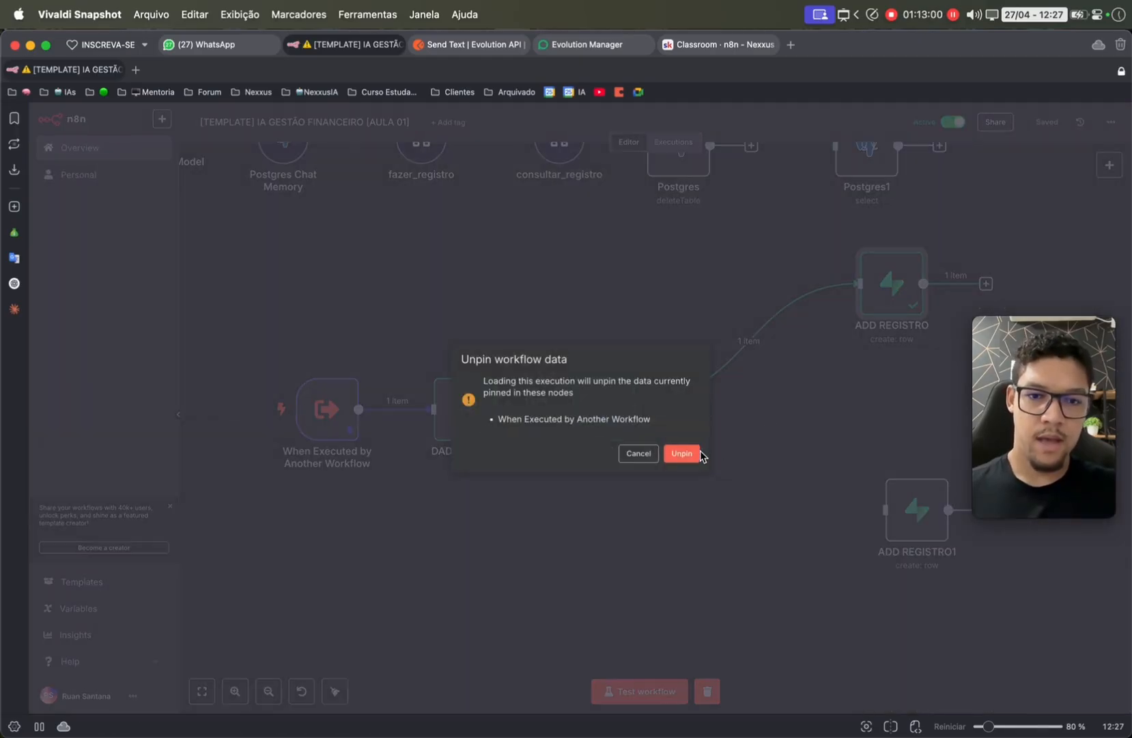
click(683, 453)
- Connect the TOOL node's consultar_registro output to ADD REGISTRO1 and rename that node CONSULTAR REGISTRO
scroll(636, 382, right, 4)
scroll(636, 383, down, 3)
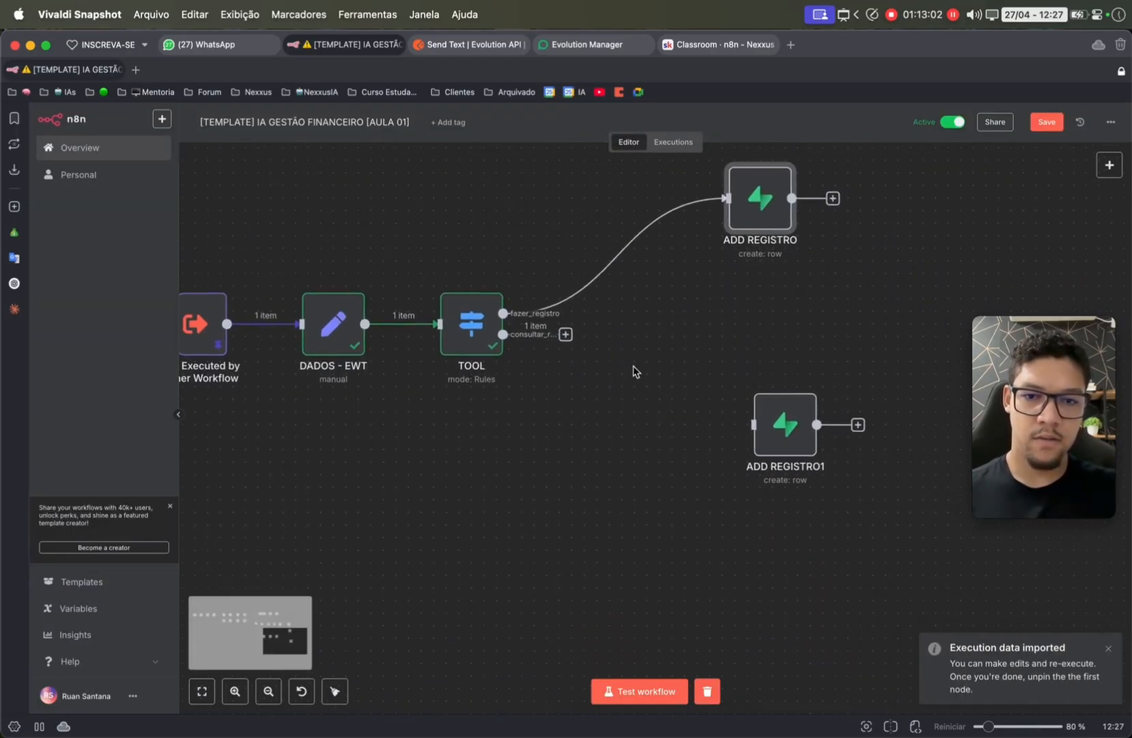
drag(565, 334, 790, 435)
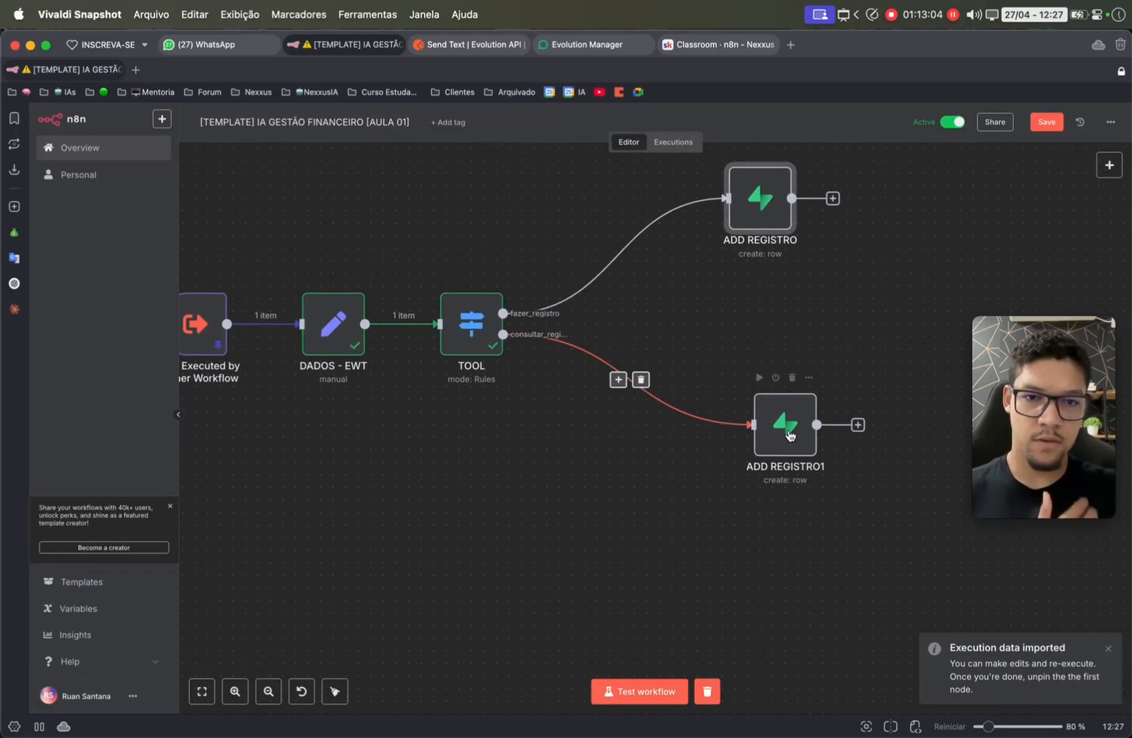
click(791, 435)
key(F2)
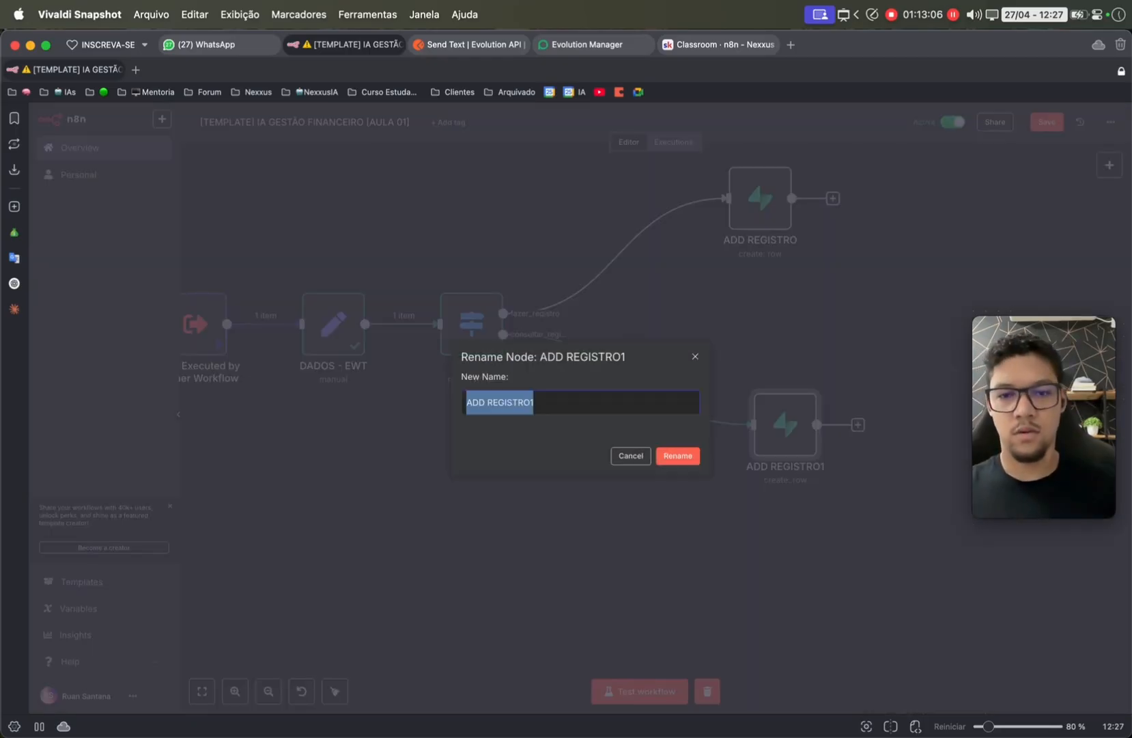
key(Right)
key(BackSpace)
key(BackSpace)
key(BackSpace)
key(BackSpace)
key(Caps_Lock)
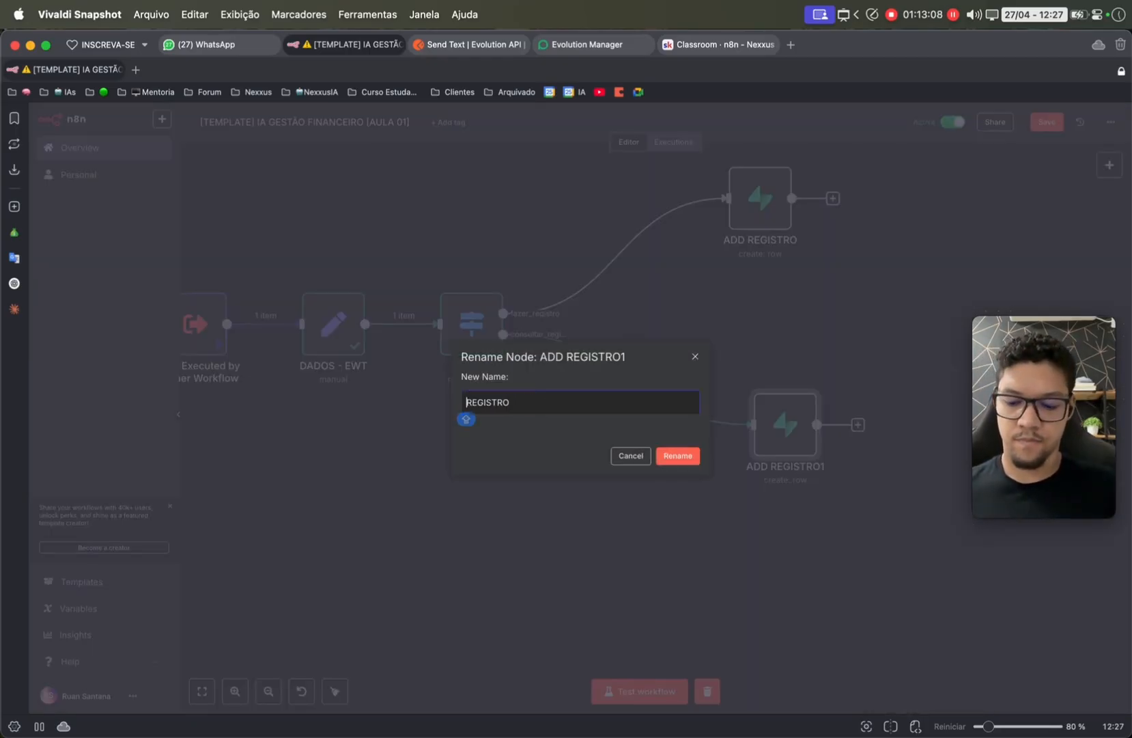
text(CONSULTAR)
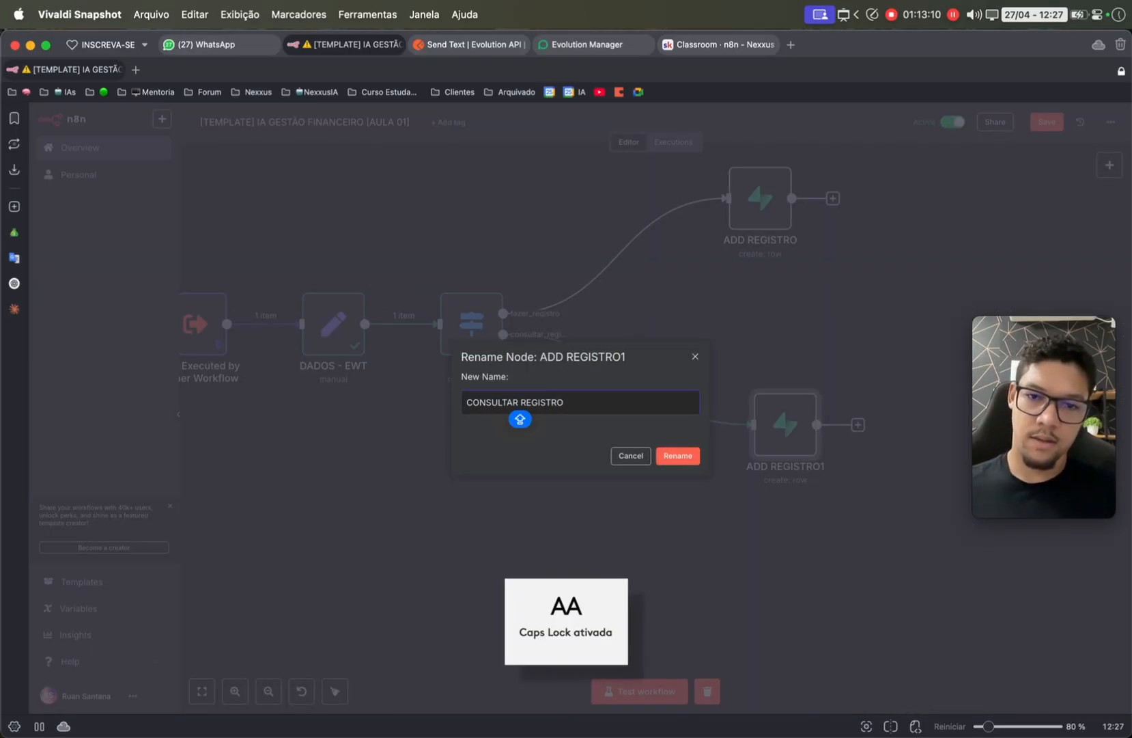
key(Return)
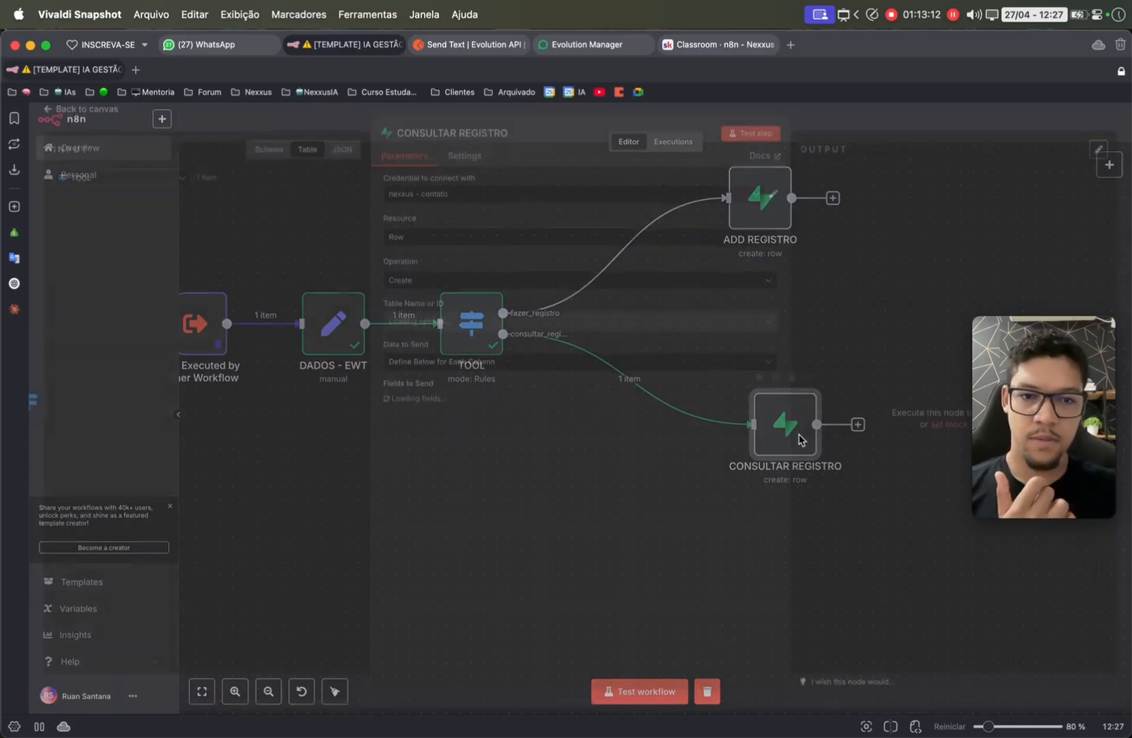
- Set the CONSULTAR REGISTRO node's operation to Get Many and enable Return All
double_click(799, 441)
click(463, 293)
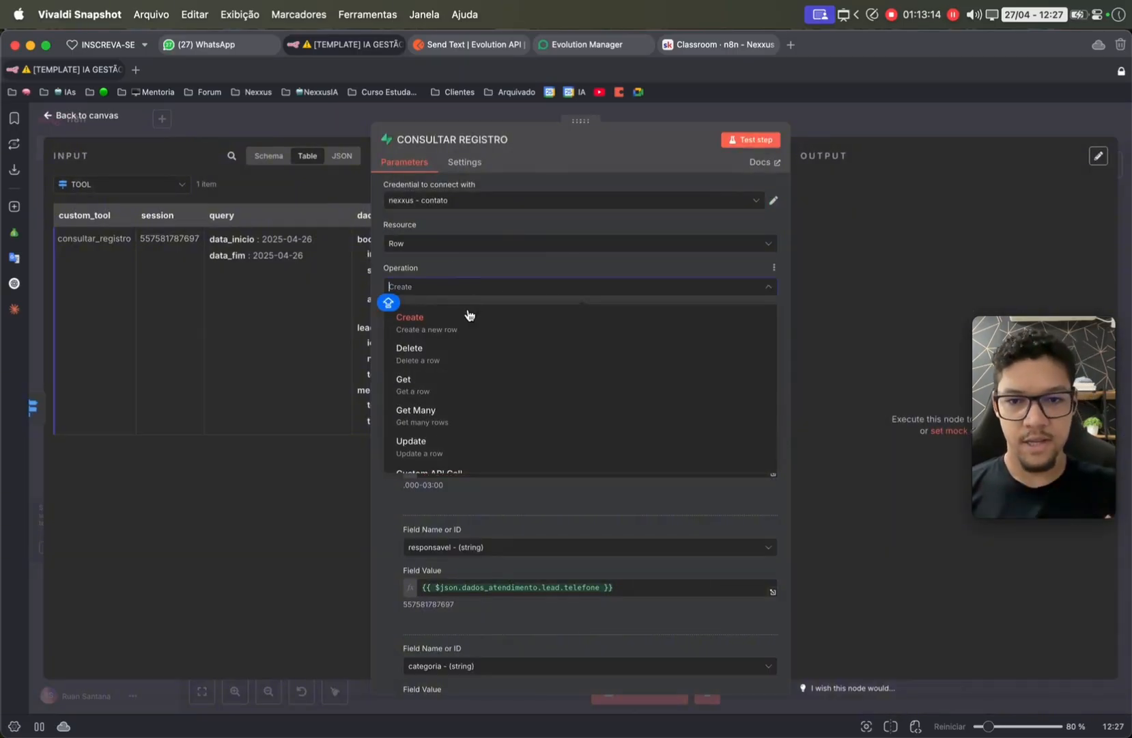
click(465, 411)
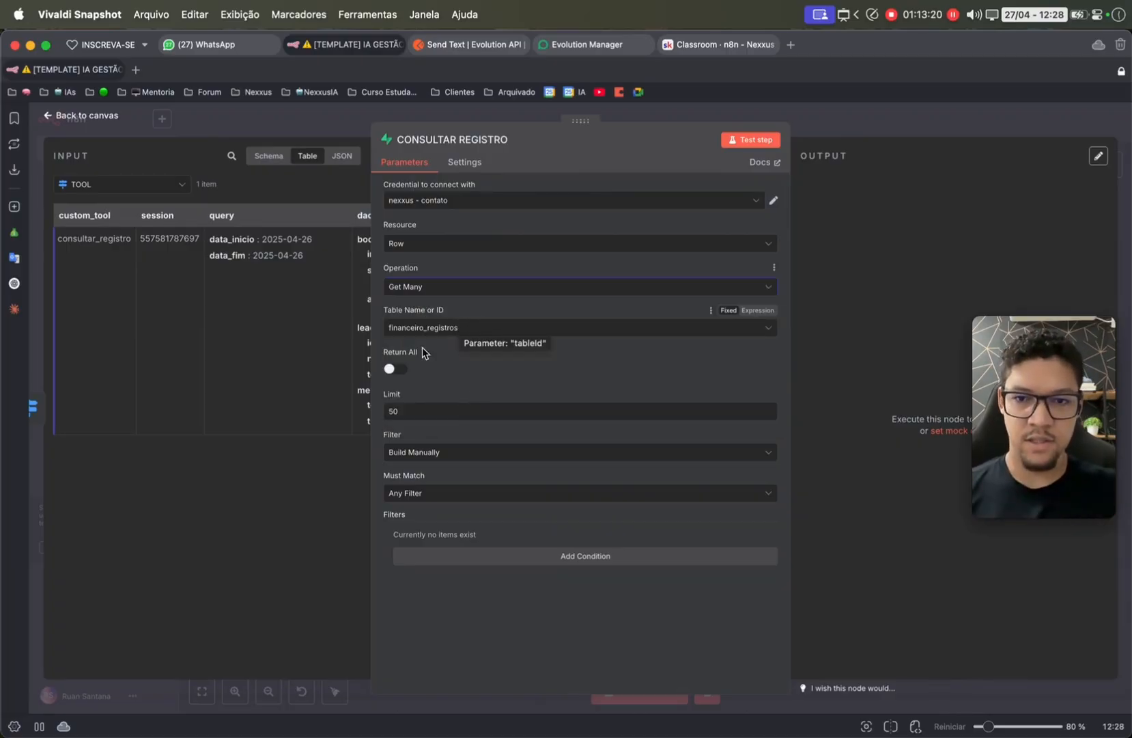
click(395, 369)
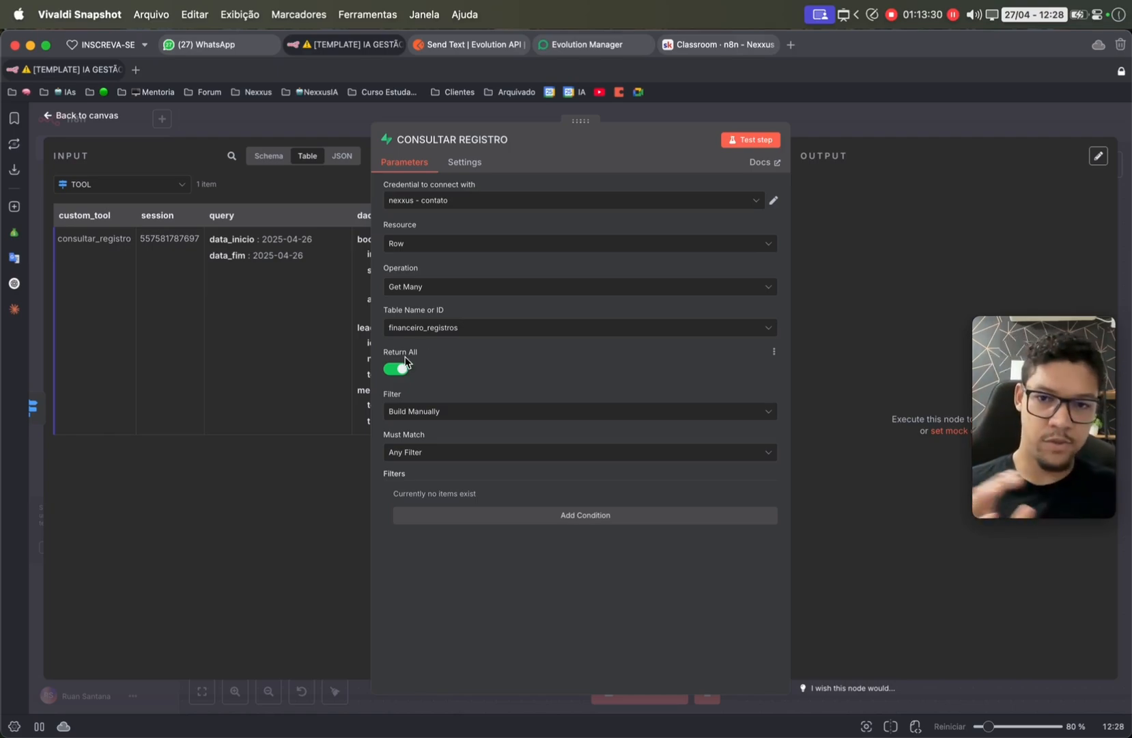
- Switch the CONSULTAR REGISTRO node's filter mode to String and open its string filter for editing
click(444, 408)
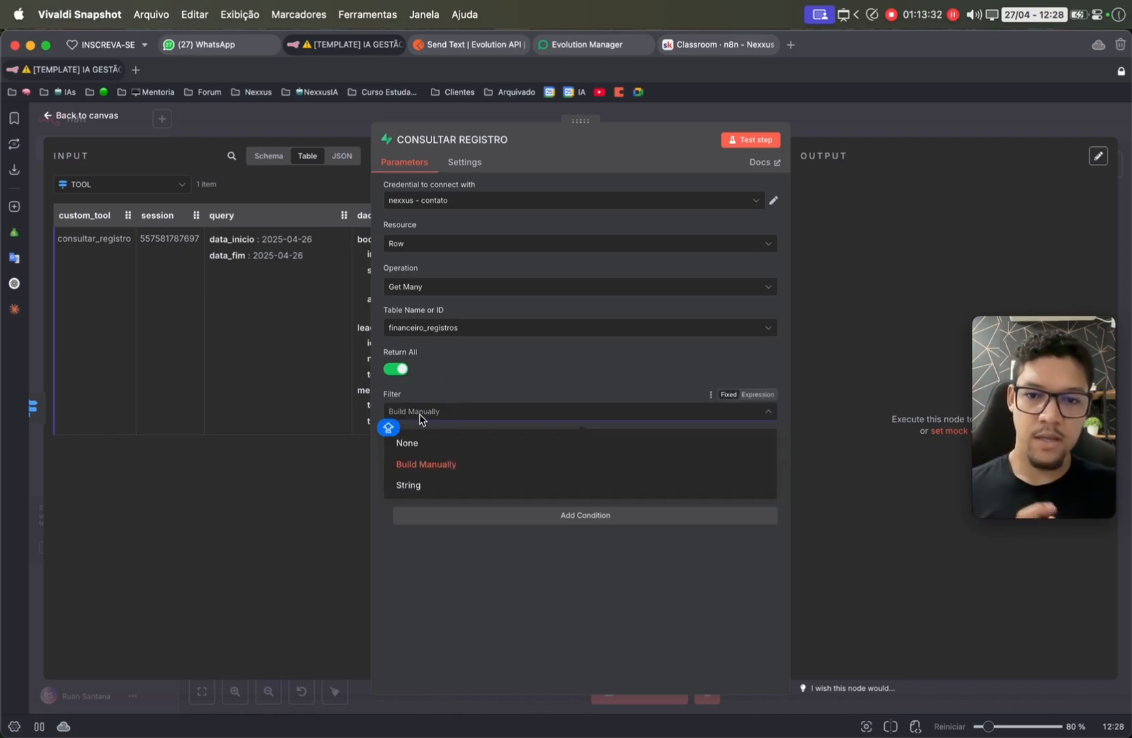
click(421, 493)
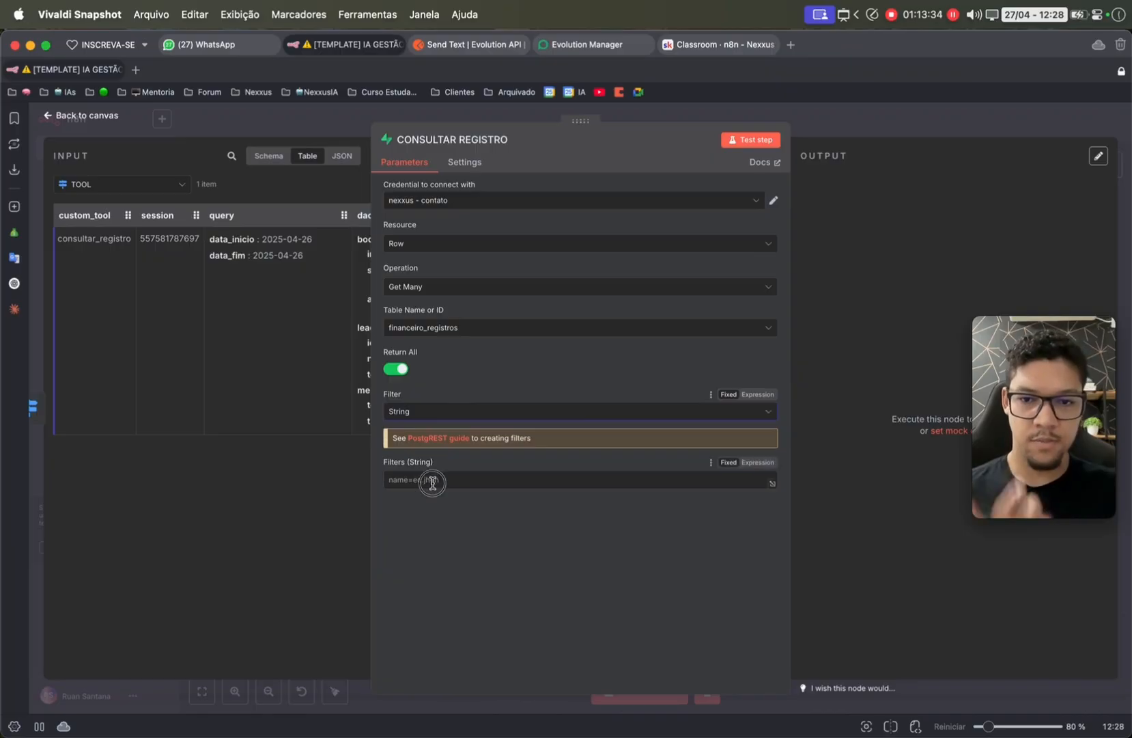
click(433, 479)
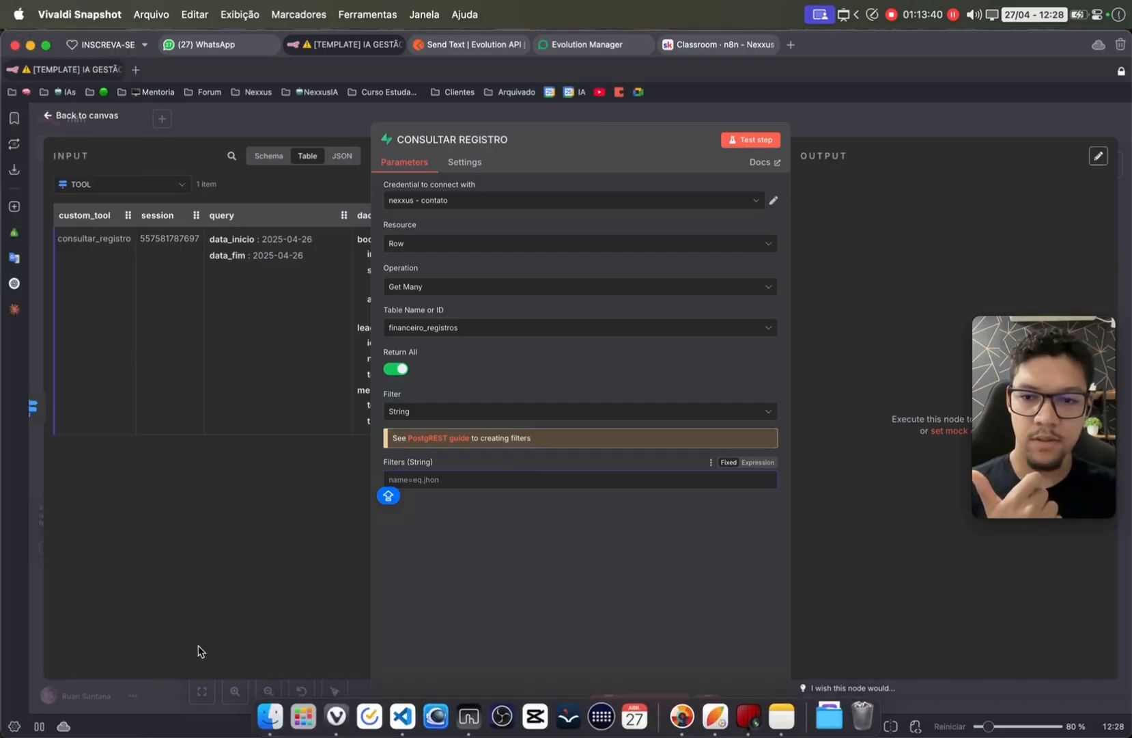
- Check the financeiro_registros table in Supabase, and paste an n8n string filter limiting data_hora from data_inicio T00:00:00 (gte) to data_fim T23:59:59 (lte)
mouse_move(2, 735)
click(54, 374)
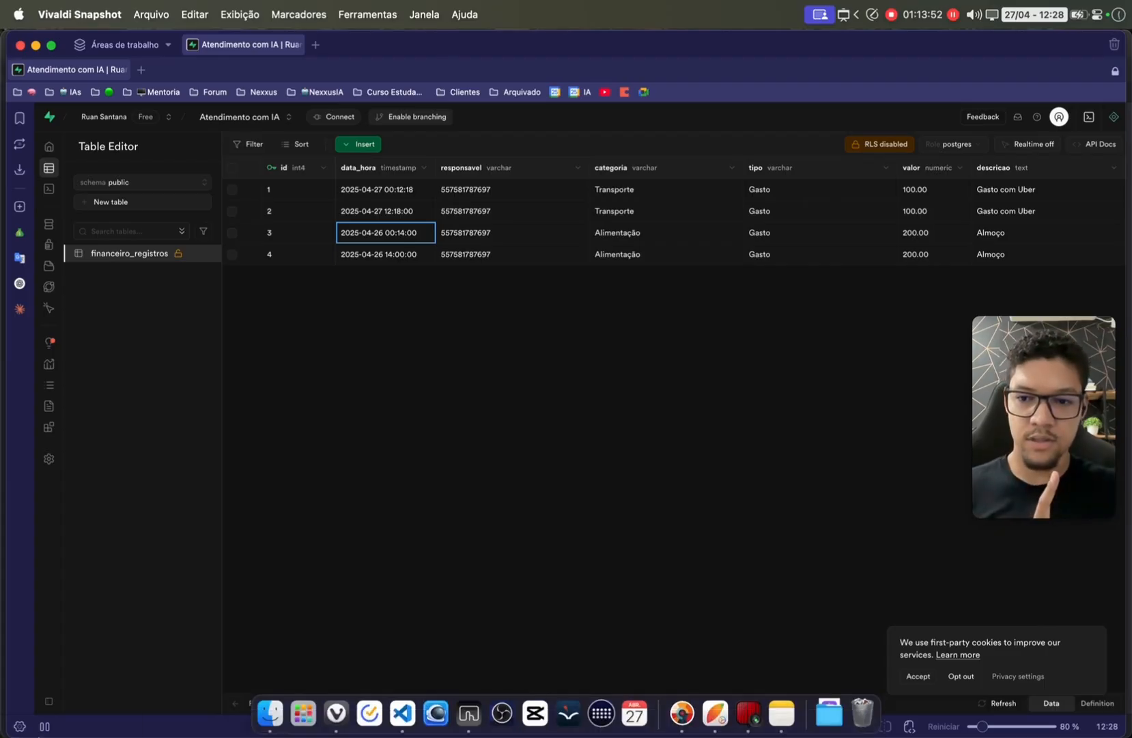
mouse_move(1, 733)
click(84, 498)
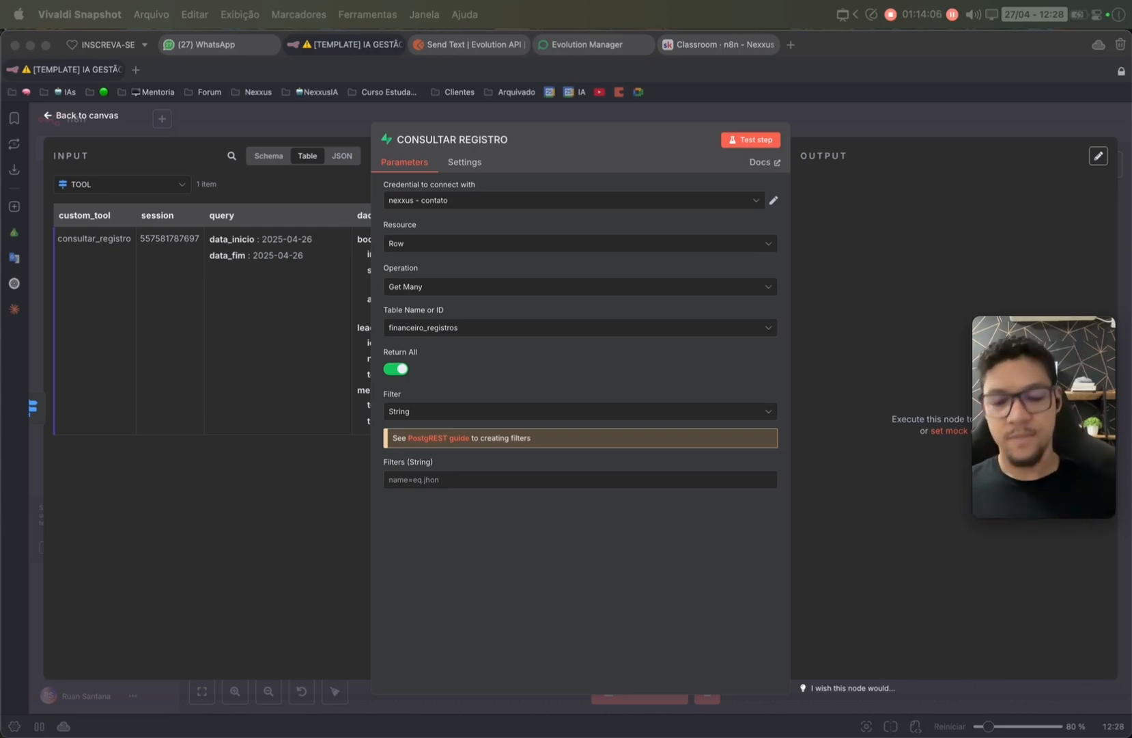
click(413, 481)
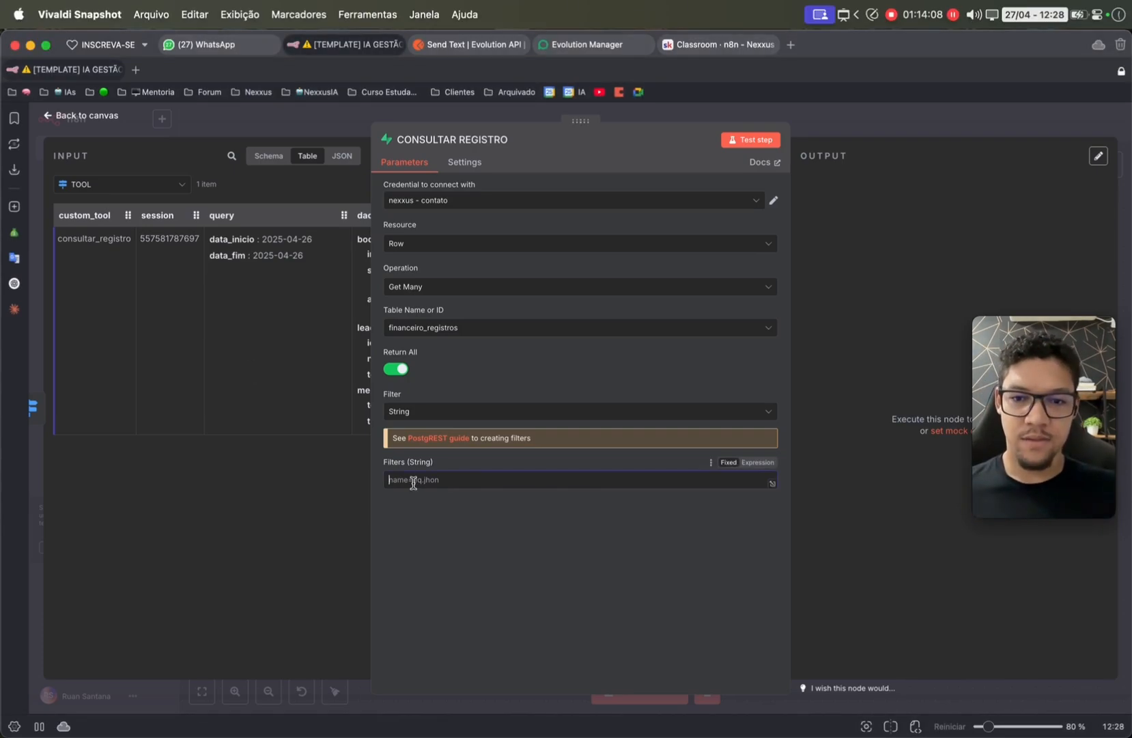
key(super+v)
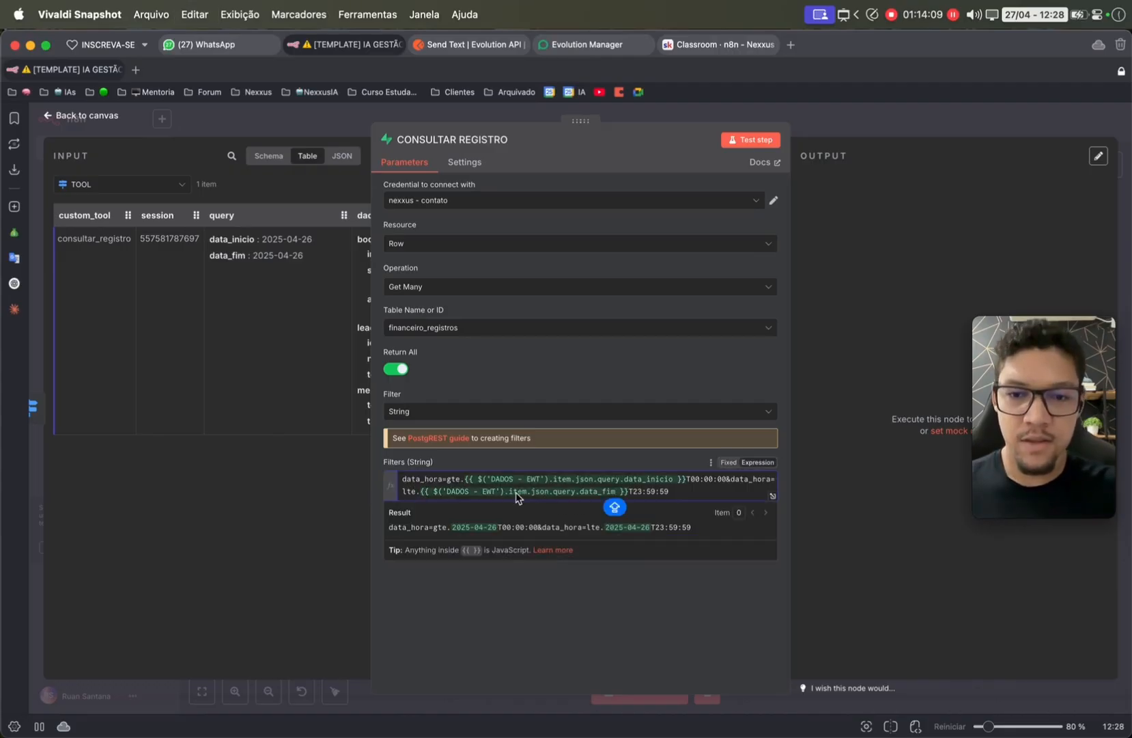
- Examine the filter expression part by part: the data_hora column, the gte and lte operators, the DADOS - EWT date references and the time suffixes
double_click(416, 481)
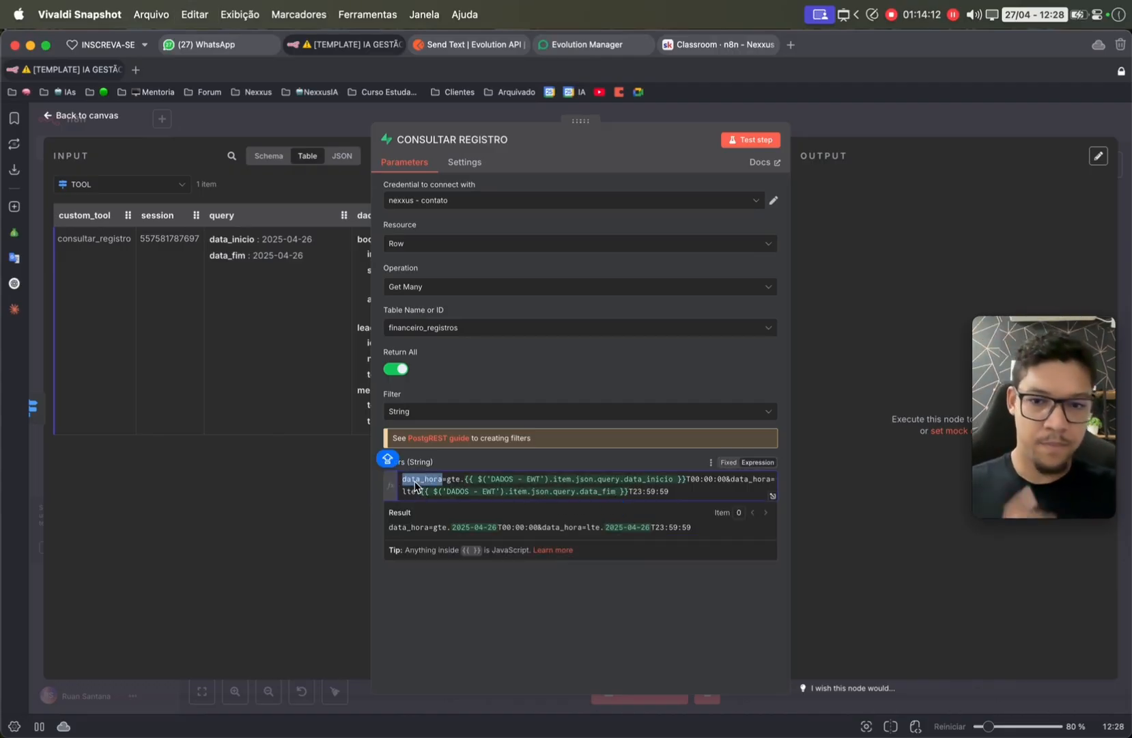
double_click(450, 483)
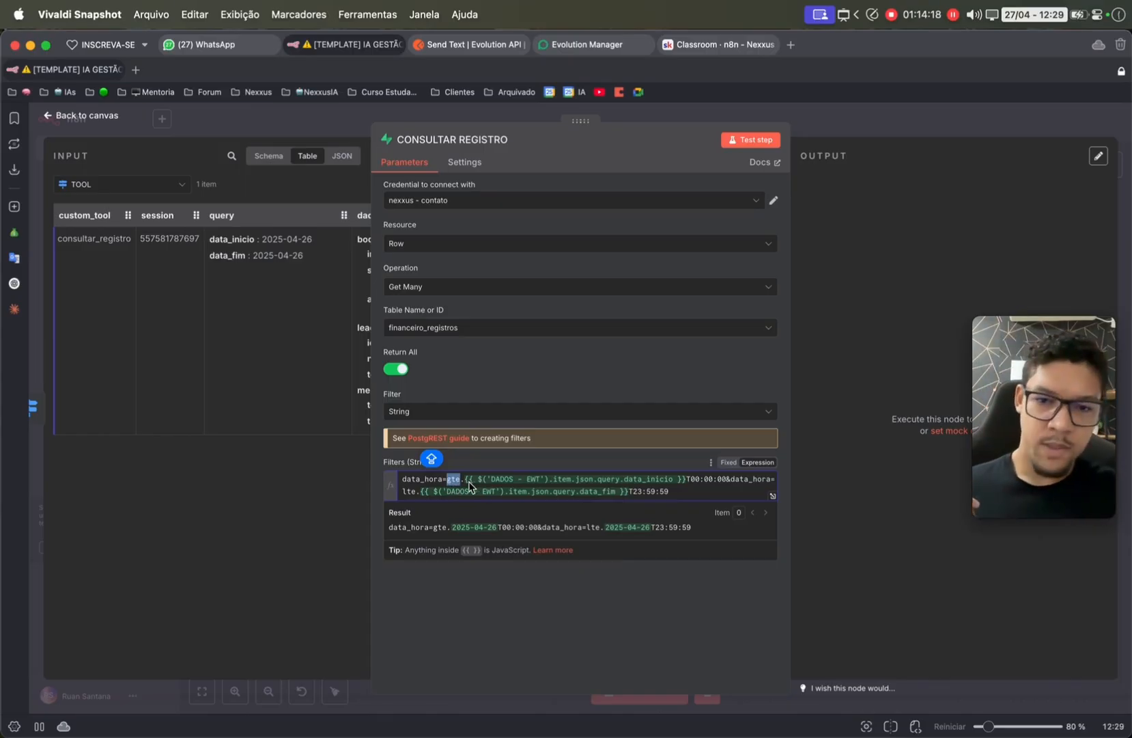
click(463, 481)
click(687, 480)
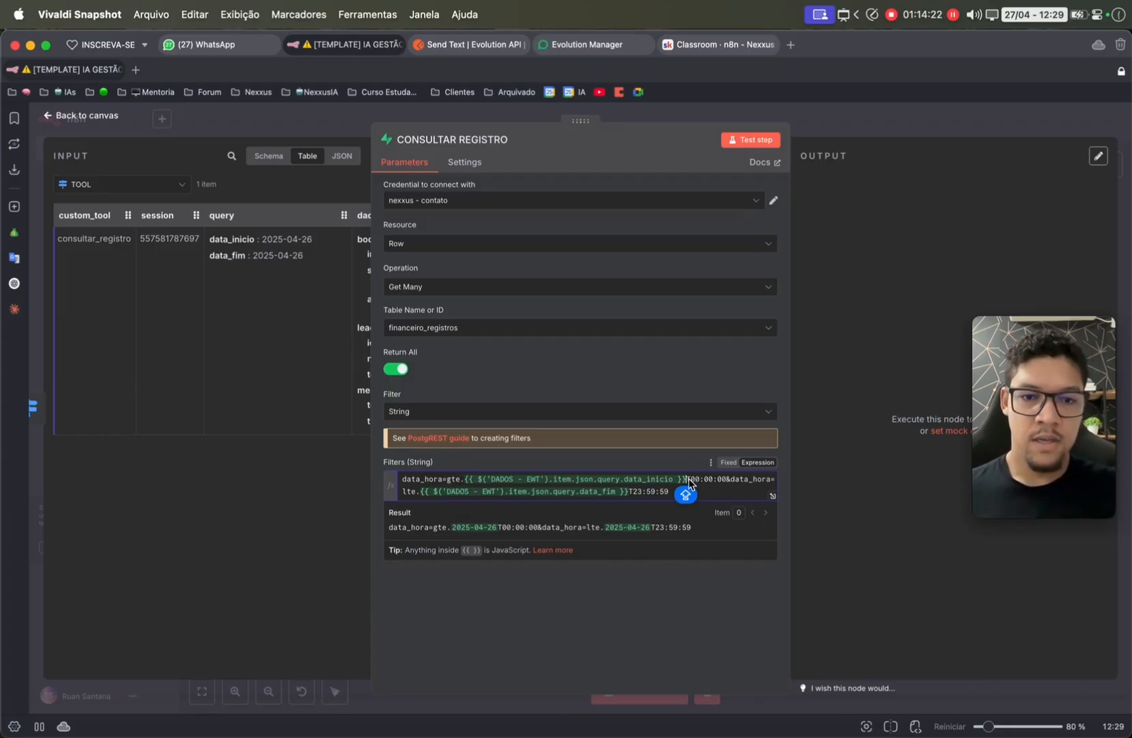
click(748, 482)
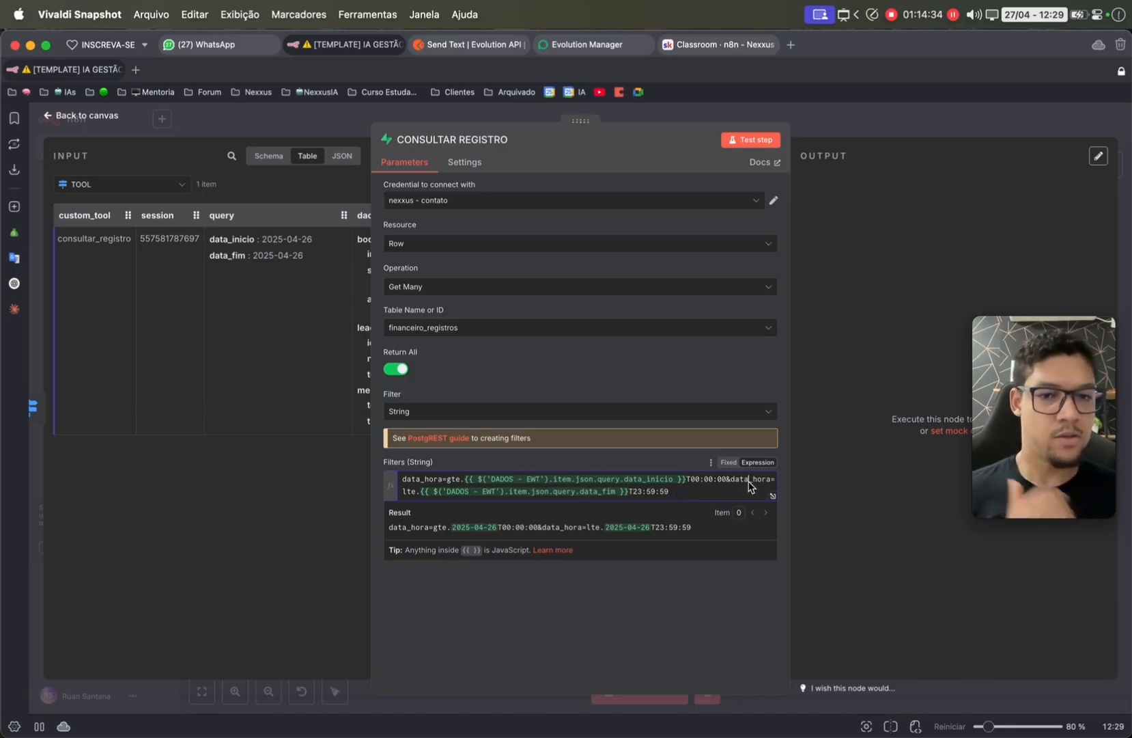
double_click(748, 481)
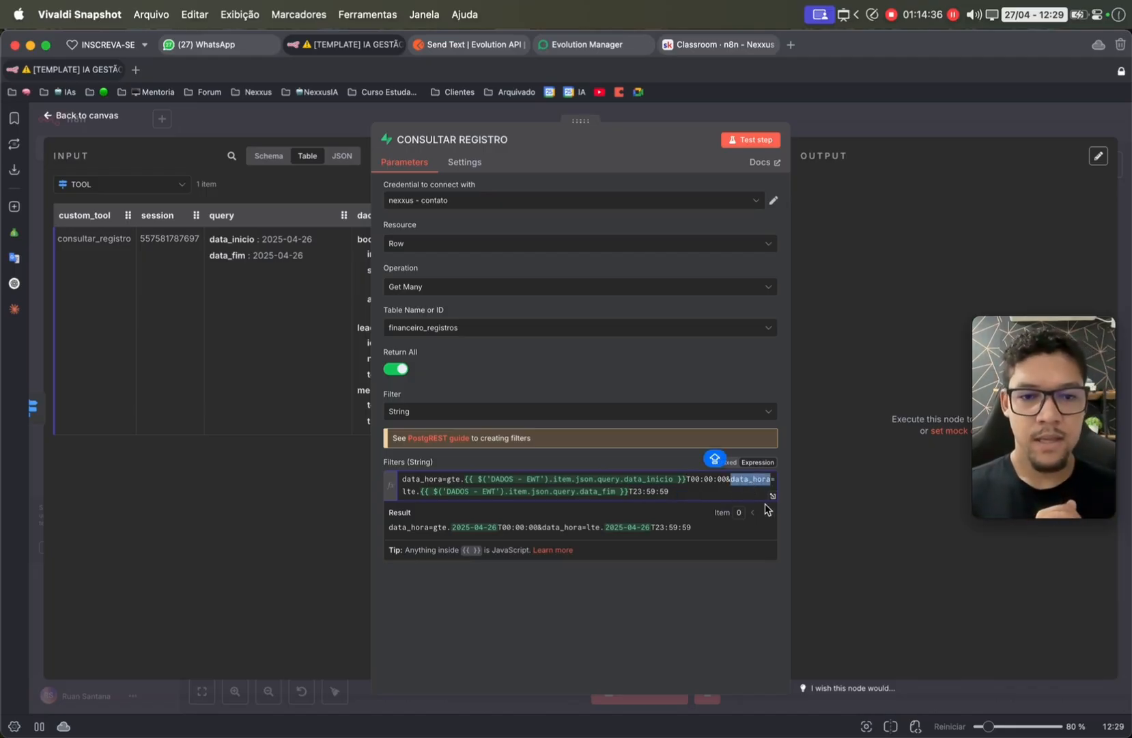
click(415, 492)
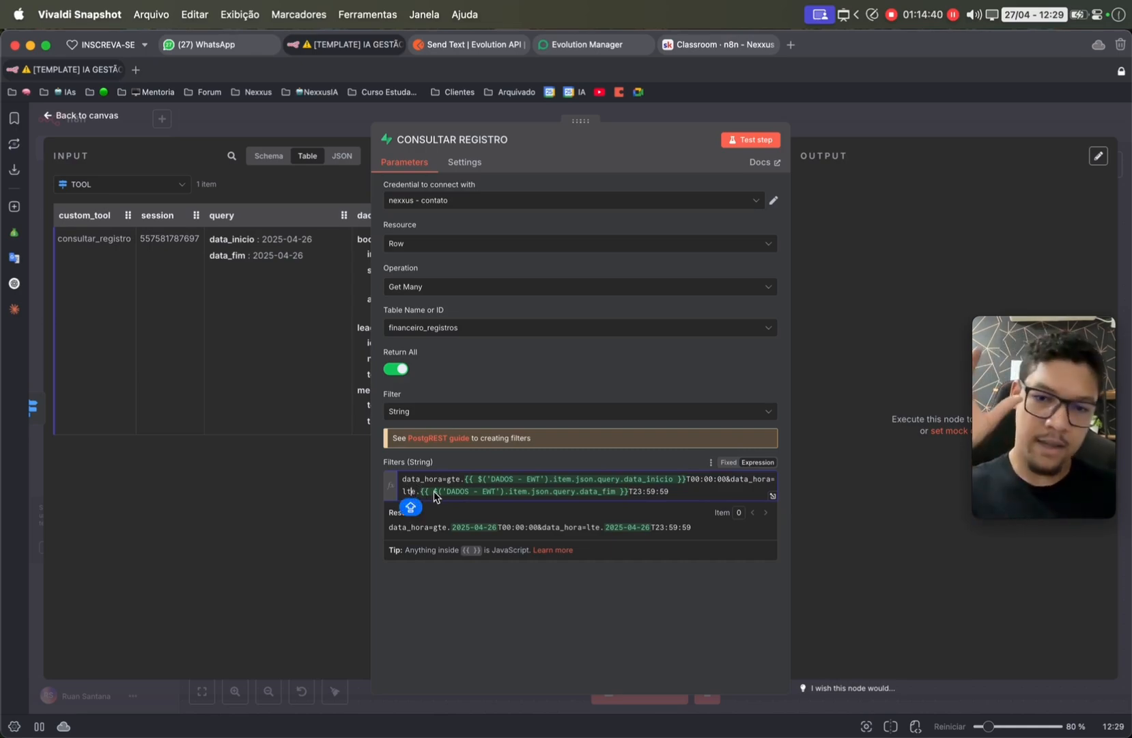
click(419, 492)
drag(420, 492, 621, 490)
click(633, 492)
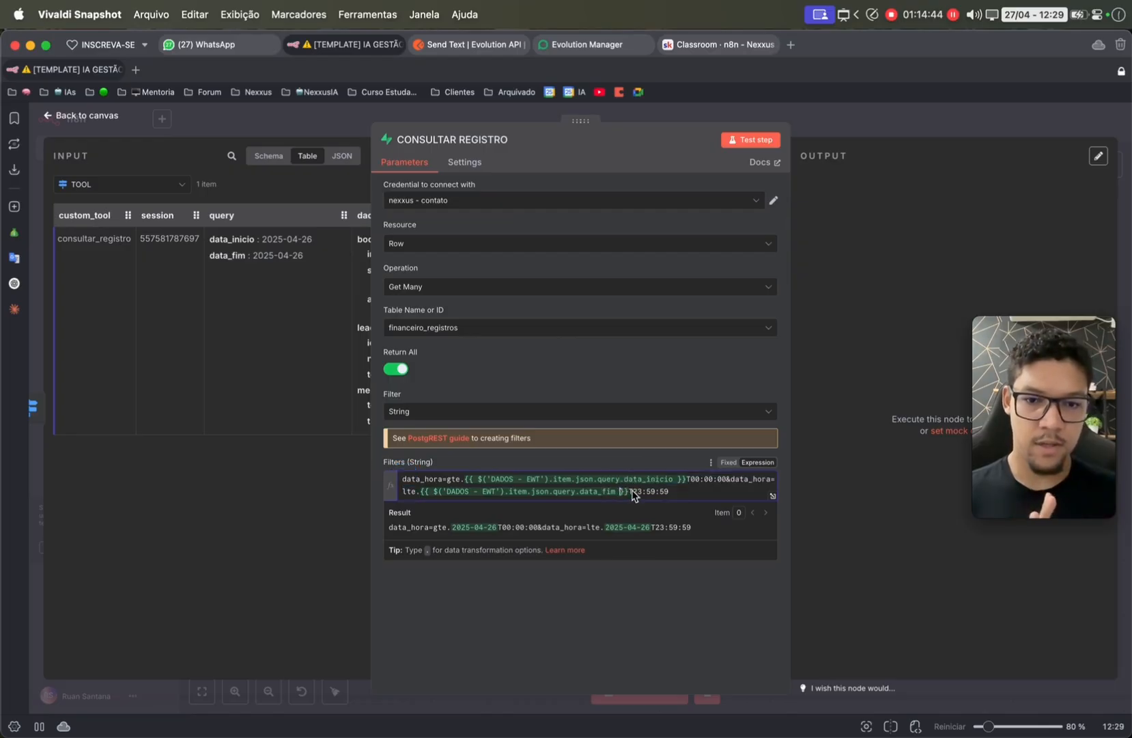
click(642, 492)
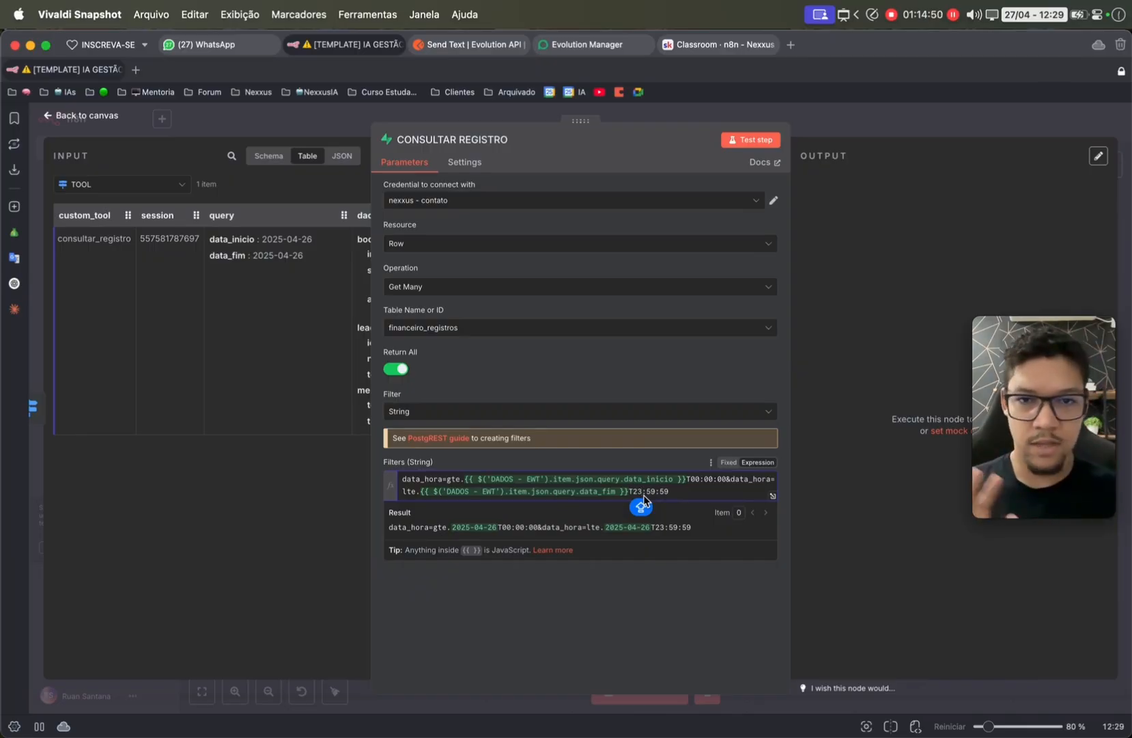
- Close the node, save the workflow and test it from the When Executed by Another Workflow trigger
click(1025, 128)
click(1028, 123)
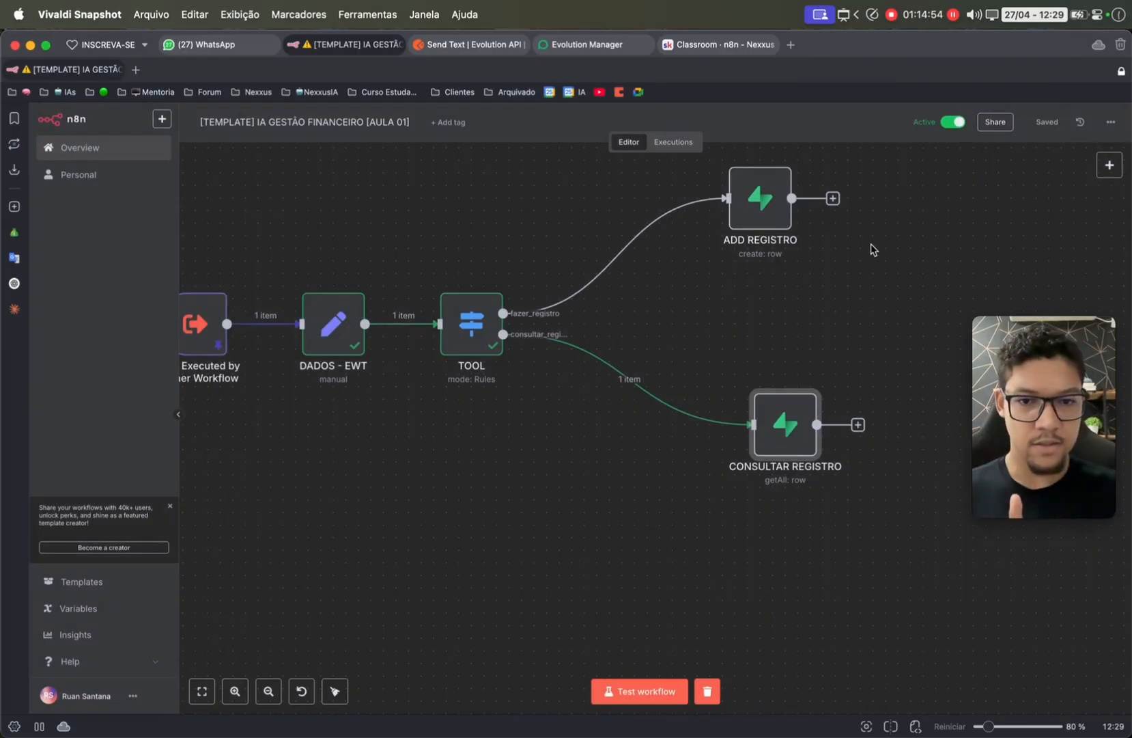
scroll(409, 321, left, 4)
click(248, 330)
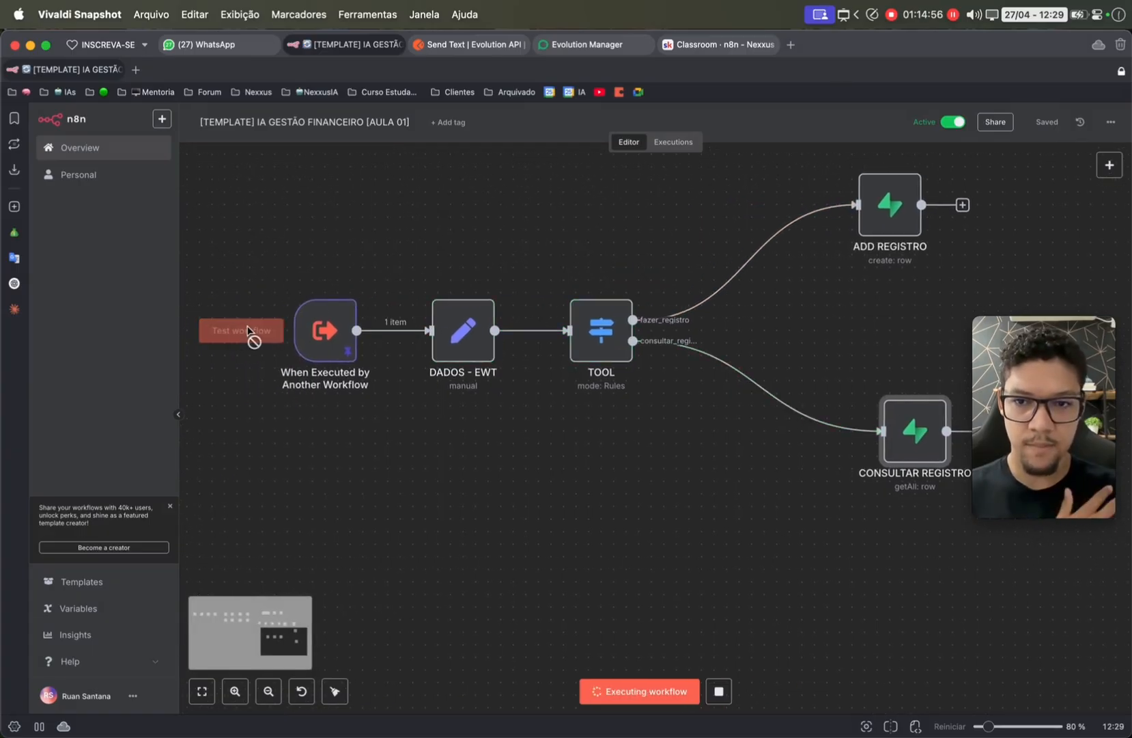
scroll(478, 341, right, 3)
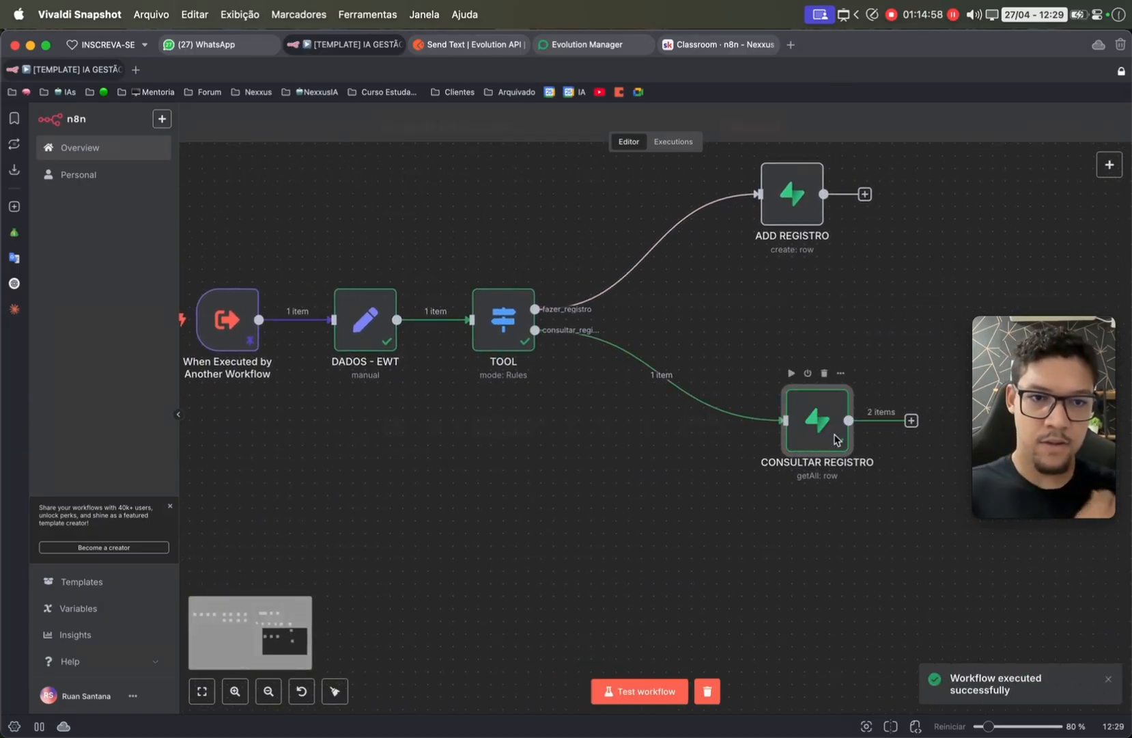
- Inspect the rows in the CONSULTAR REGISTRO node's output table, and return to the canvas
double_click(834, 439)
scroll(950, 264, right, 3)
scroll(950, 264, left, 3)
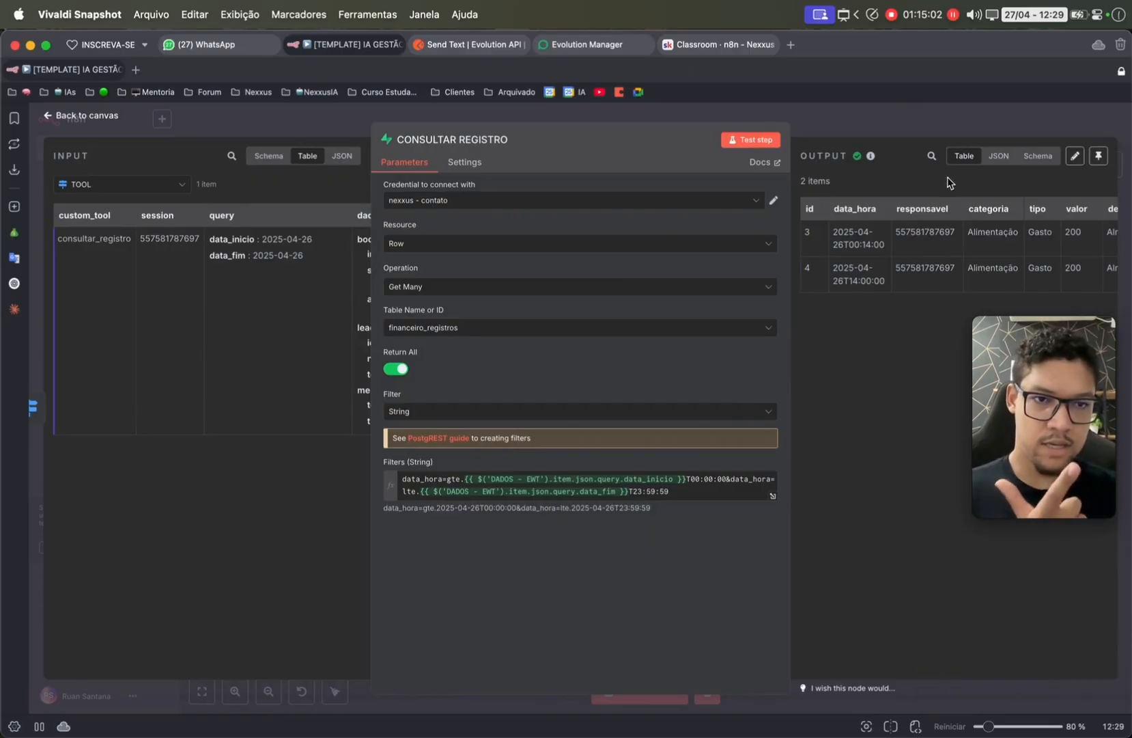
click(955, 131)
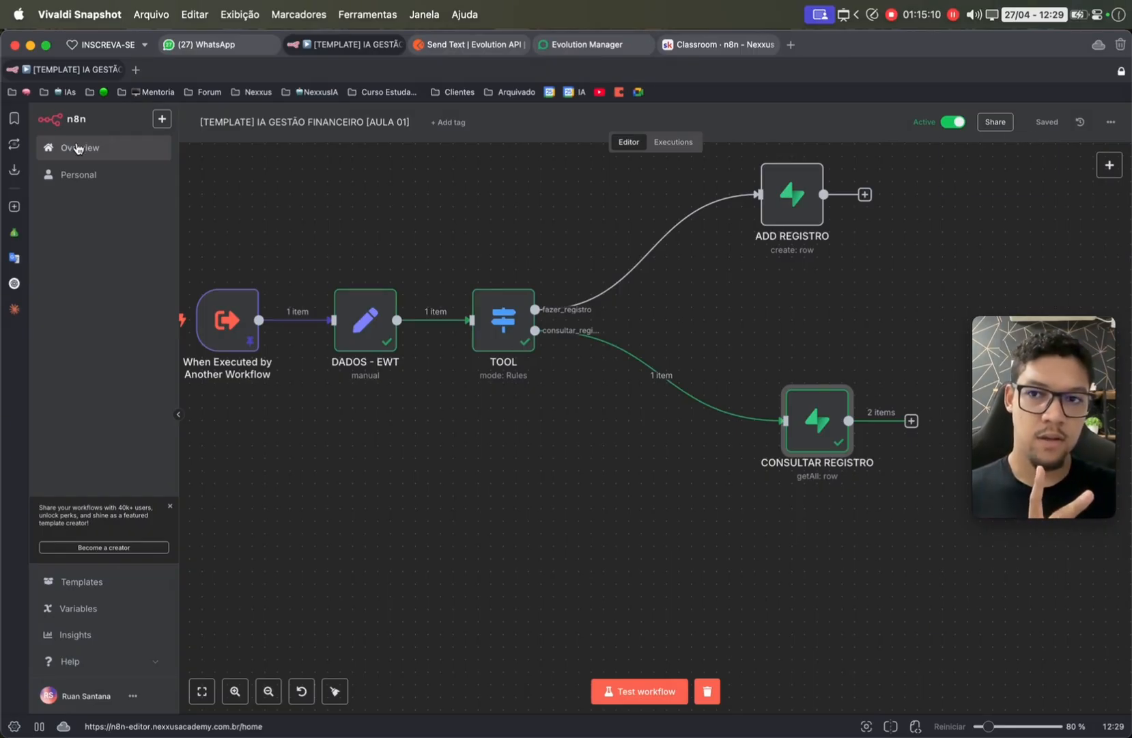
- Switch to the WhatsApp chat with the agent and send "TENTA DNV" to repeat the query
click(213, 49)
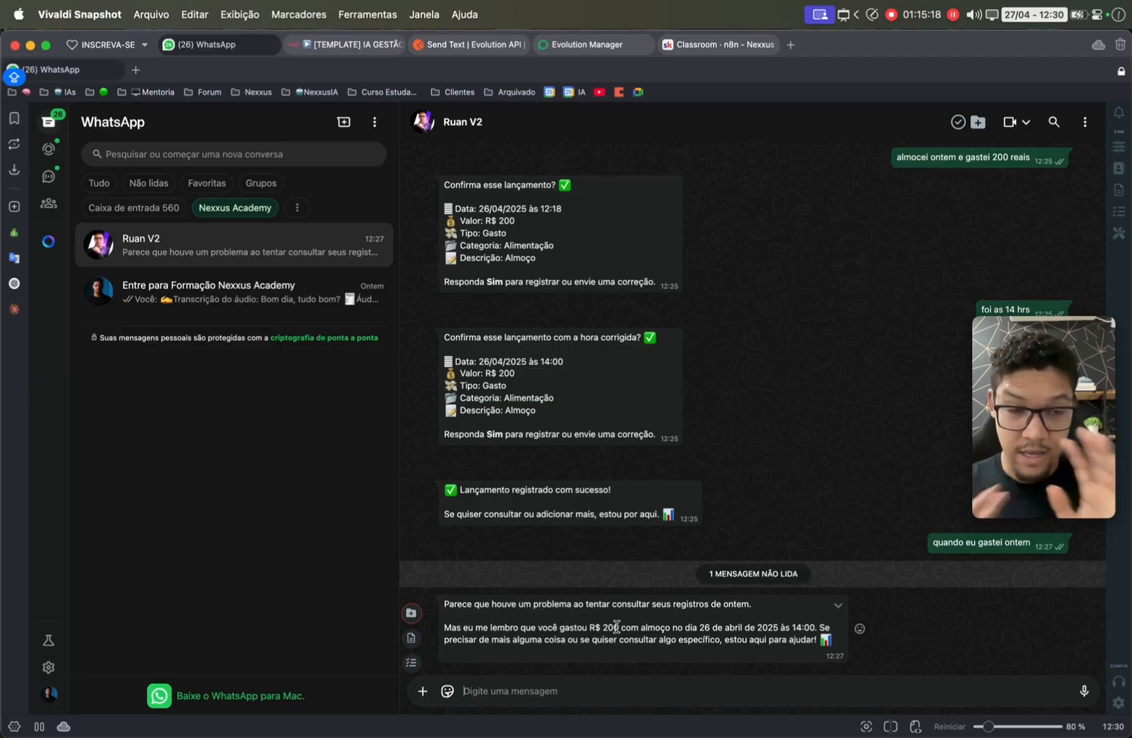
text(TEN)
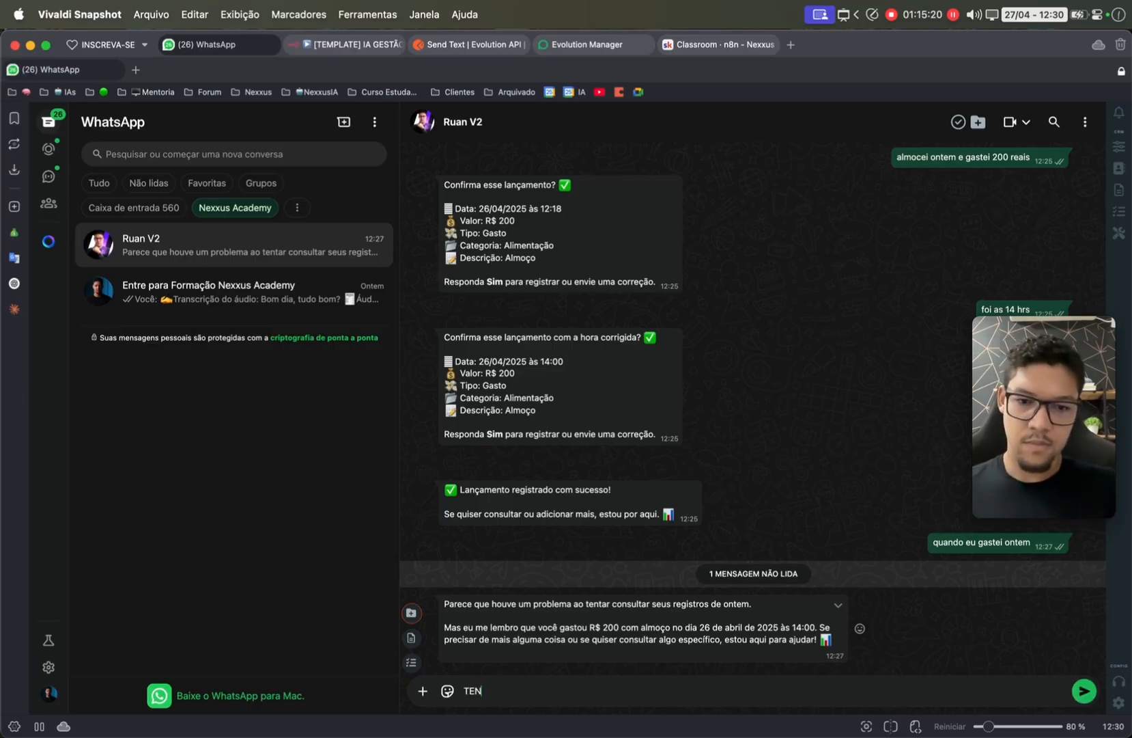
text(TA DNV)
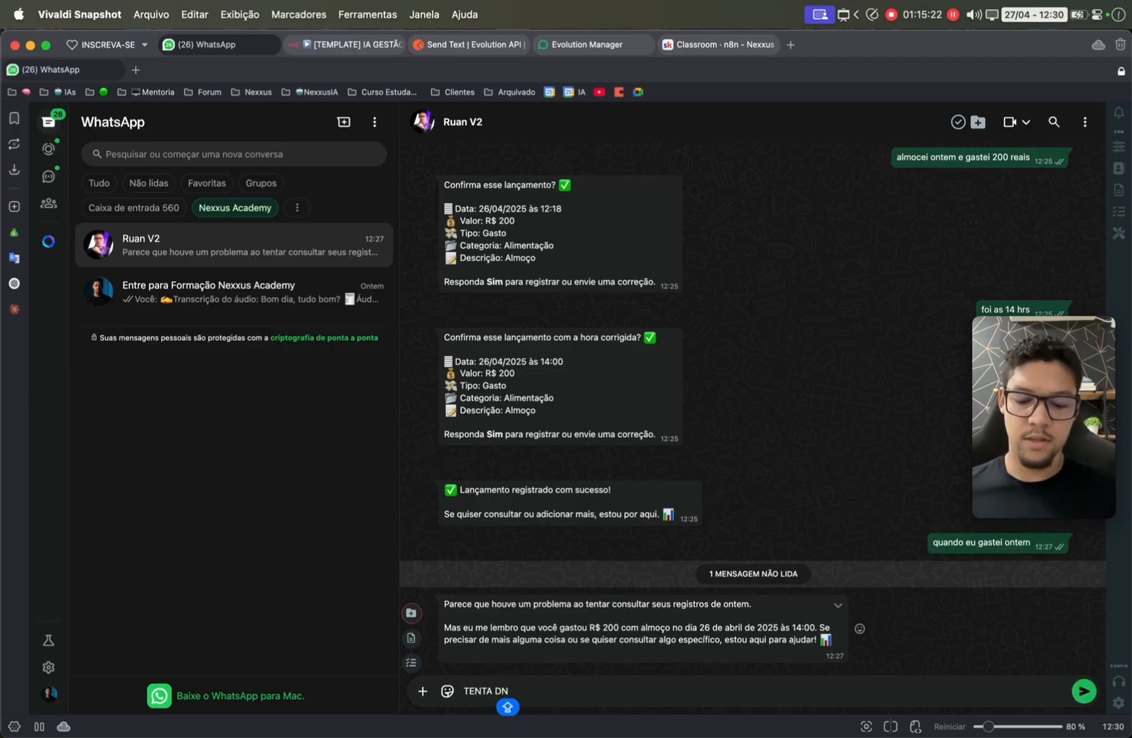
key(Return)
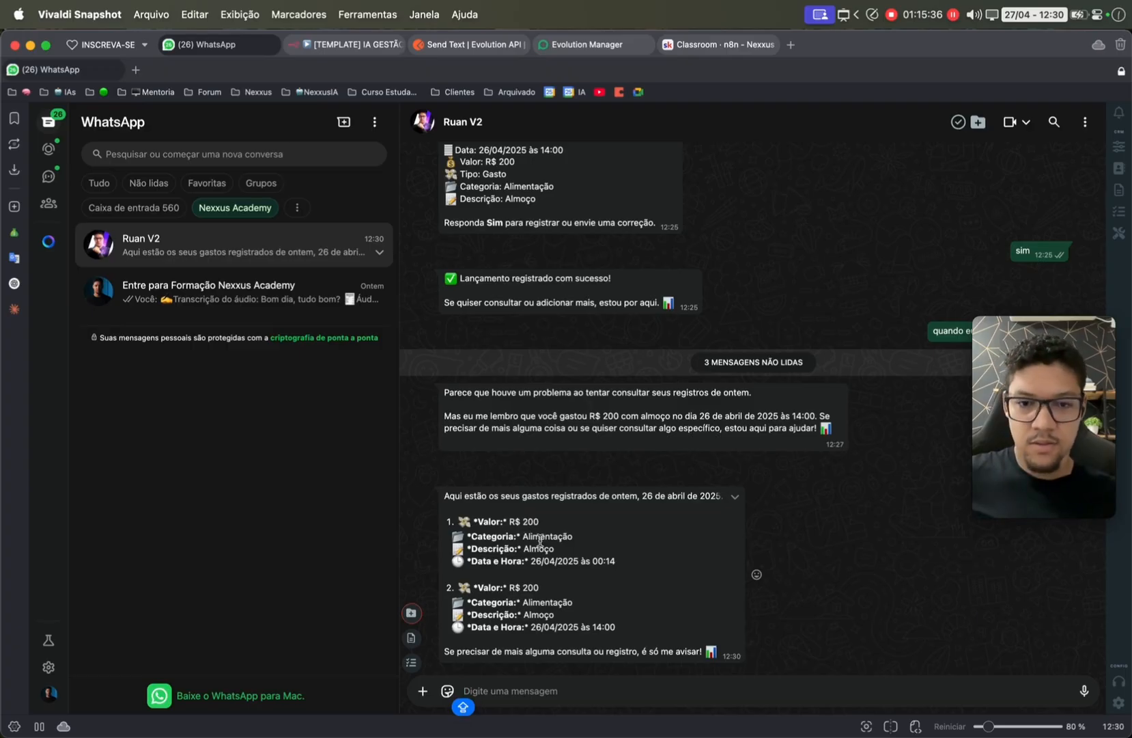
- Check the date and time of the first listed expense and ask the agent "QUAL FOI O VALOR TOTAL?"
triple_click(608, 561)
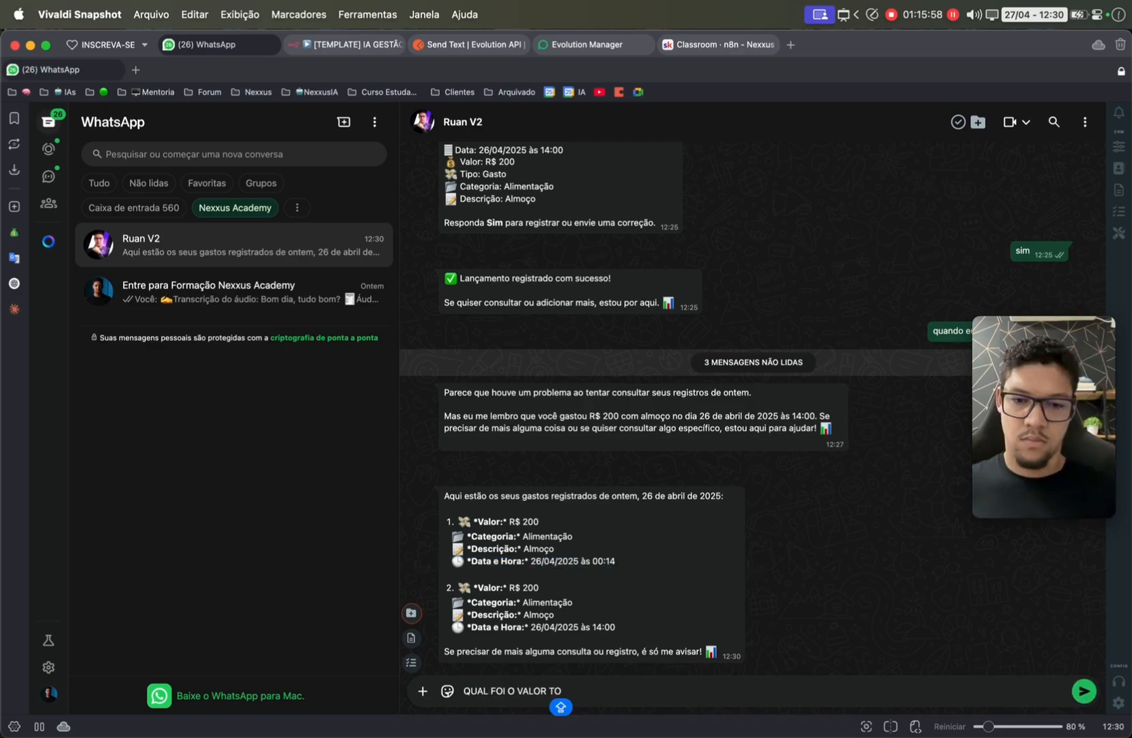
text(TAL)
text(?)
key(Return)
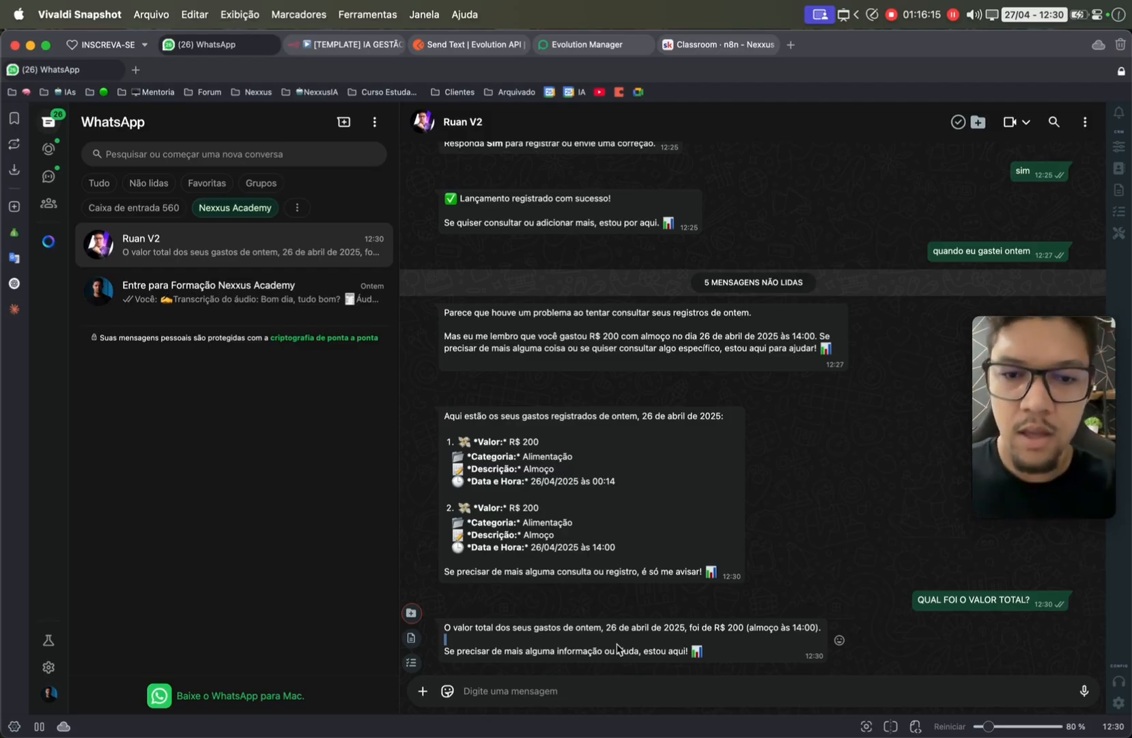
- Send the agent the follow-up message "quero no dia 26" in lowercase
key(Caps_Lock)
text(dí)
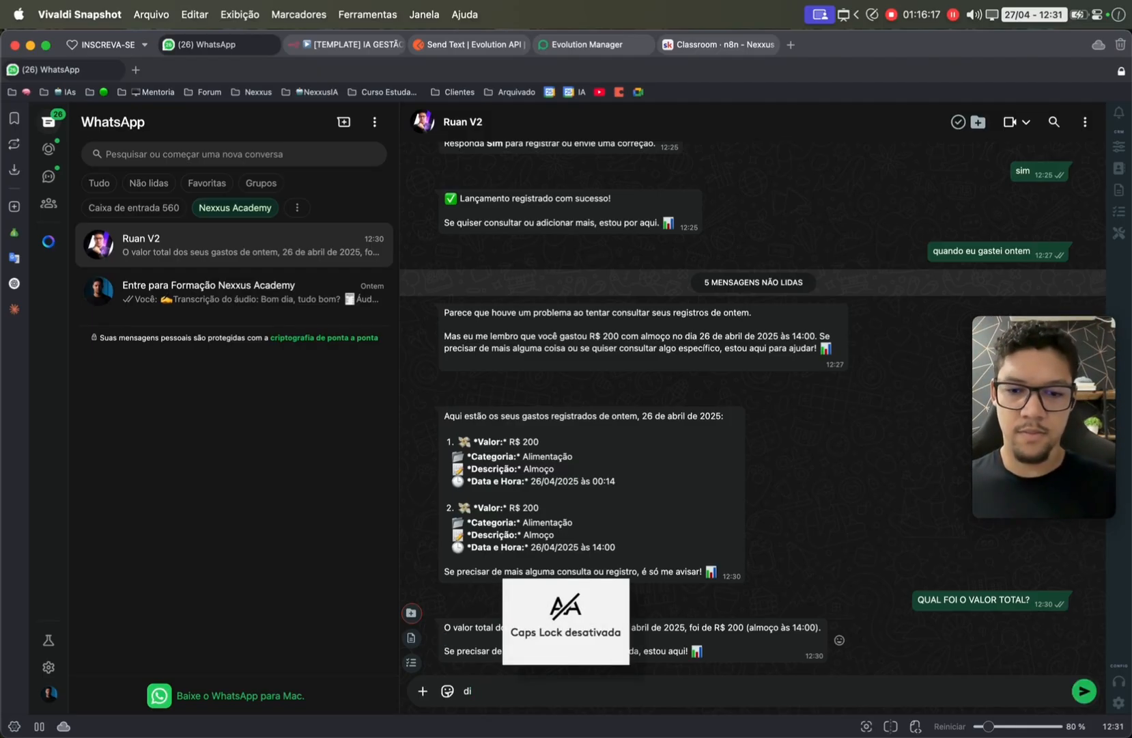
key(BackSpace)
key(BackSpace)
text(quero no)
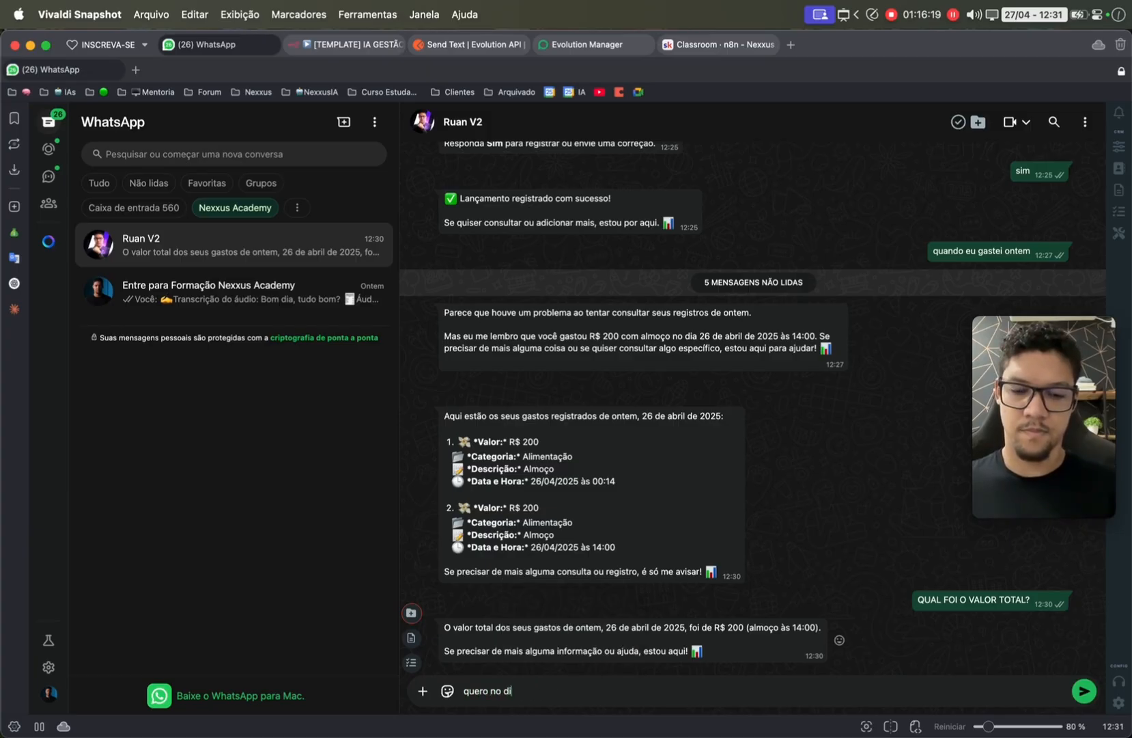
text( dia 26)
key(Return)
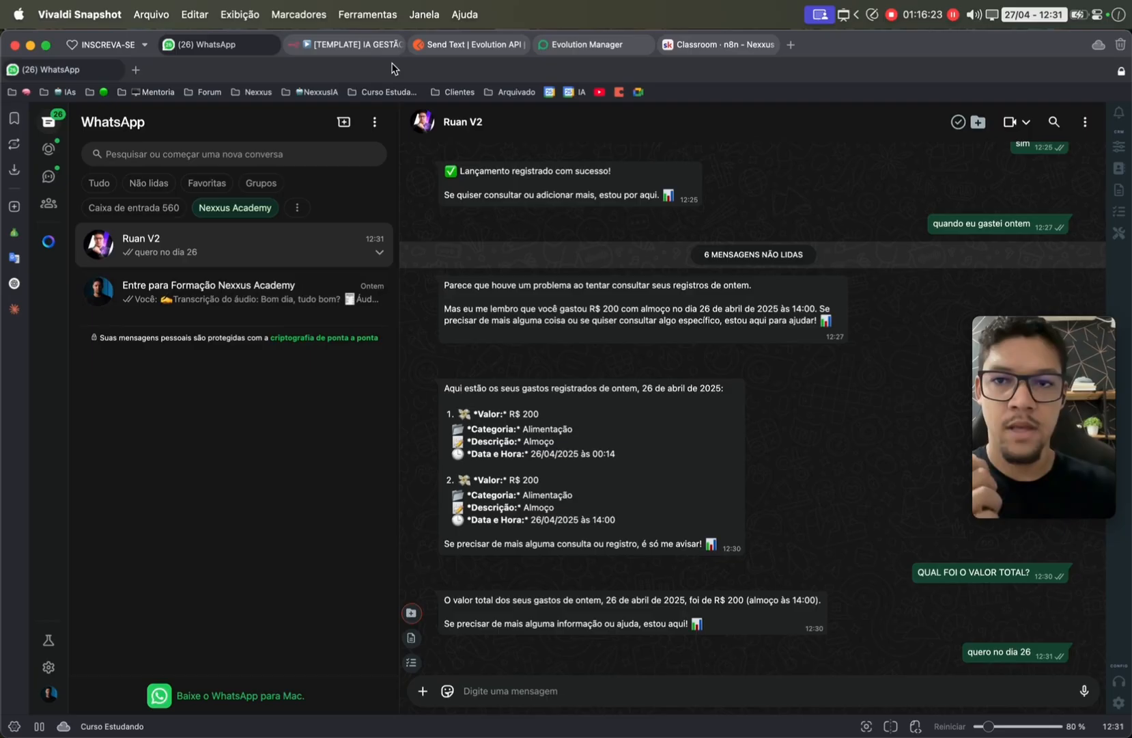
- View the tool branches on the n8n canvas, and return to WhatsApp to read the agent's reply for day 26
click(334, 46)
scroll(625, 263, down, 3)
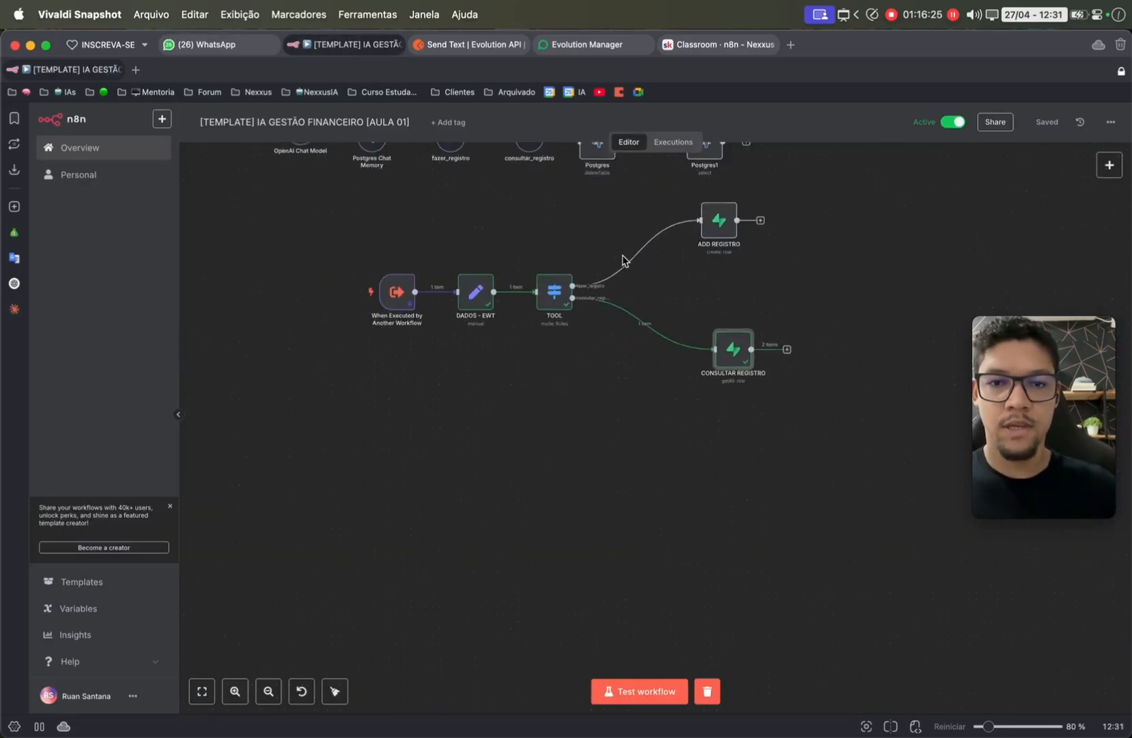
click(205, 45)
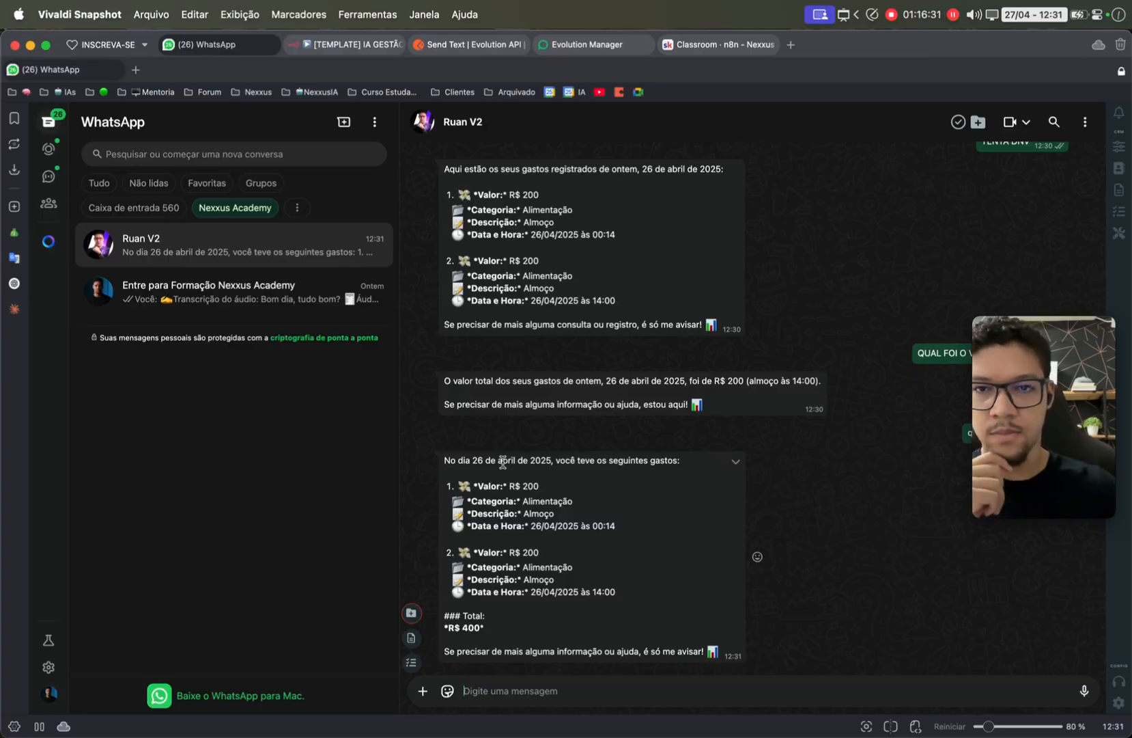
- Switch through n8n to Supabase's financeiro_registros table and select the data_hora cell of record 1
click(346, 53)
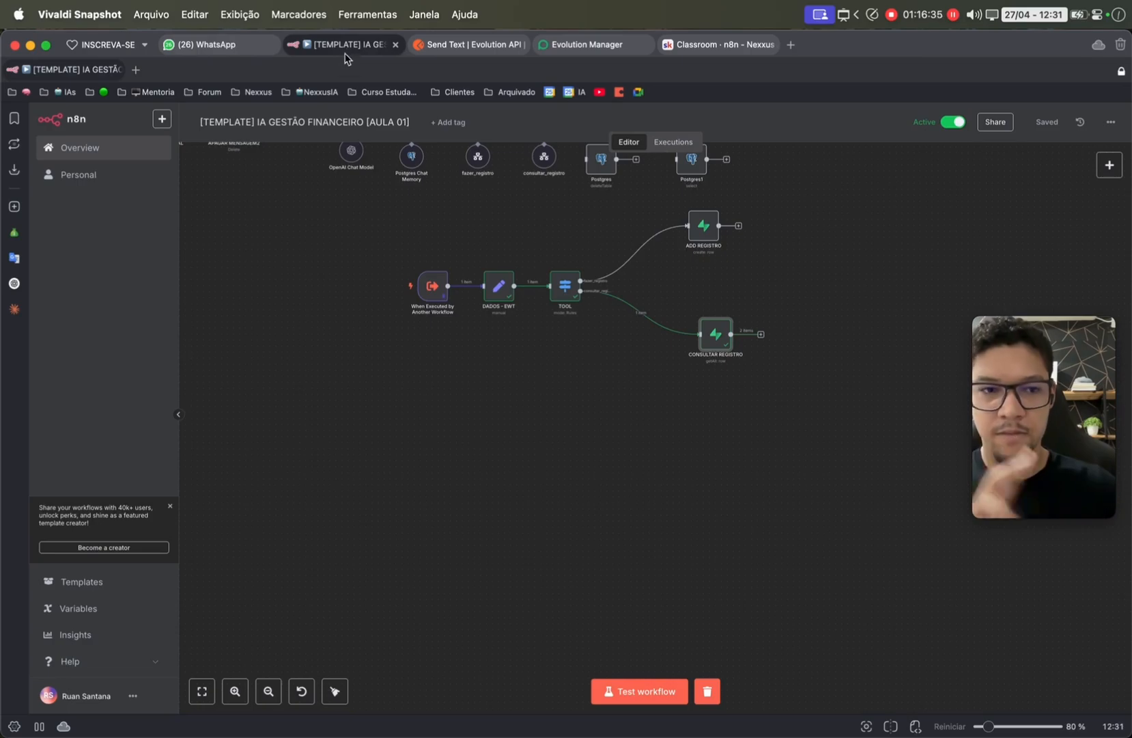
mouse_move(1, 734)
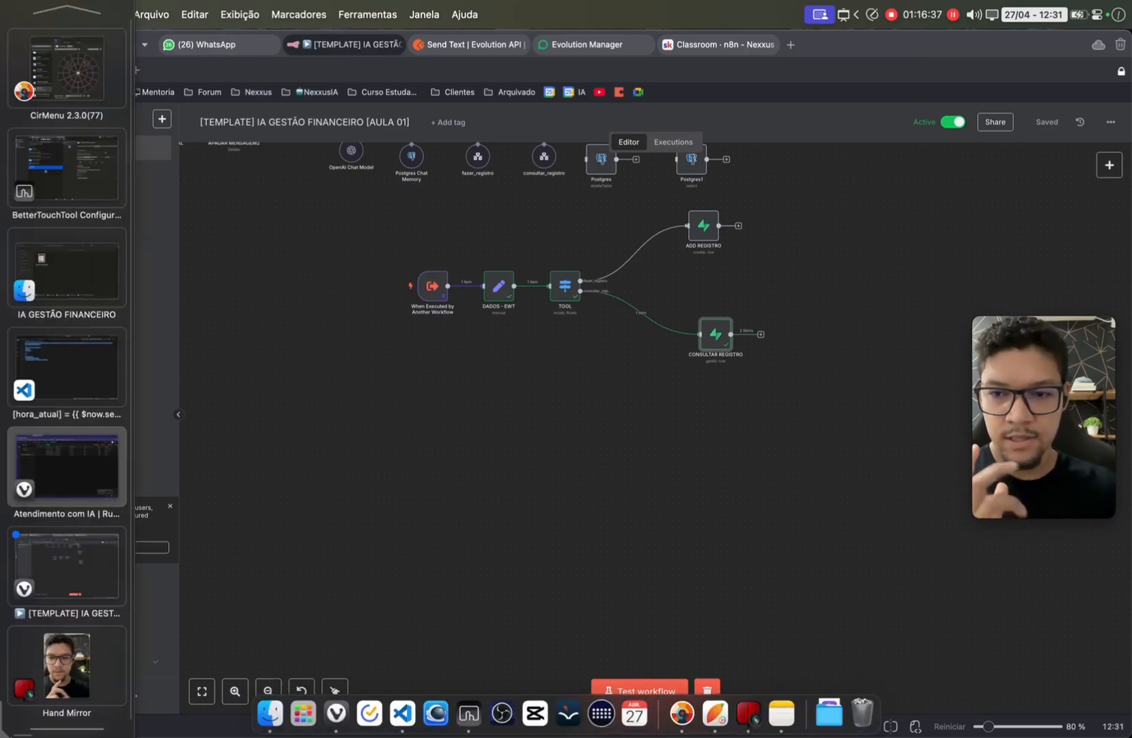
click(103, 468)
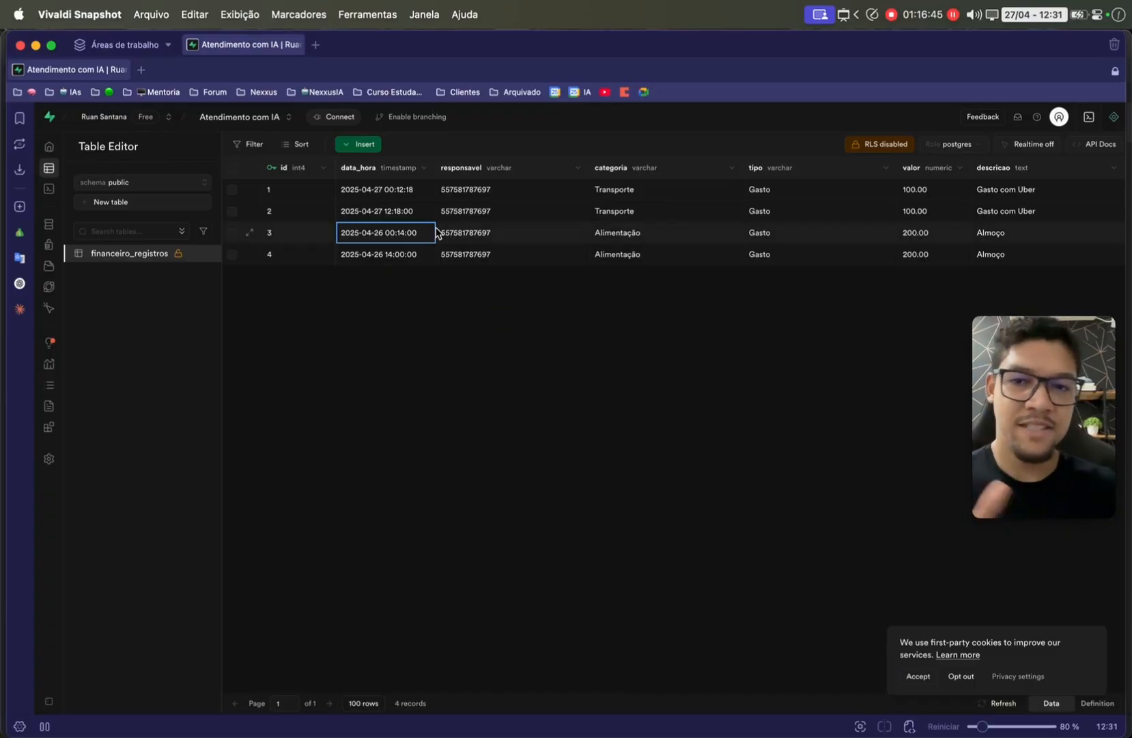
click(369, 191)
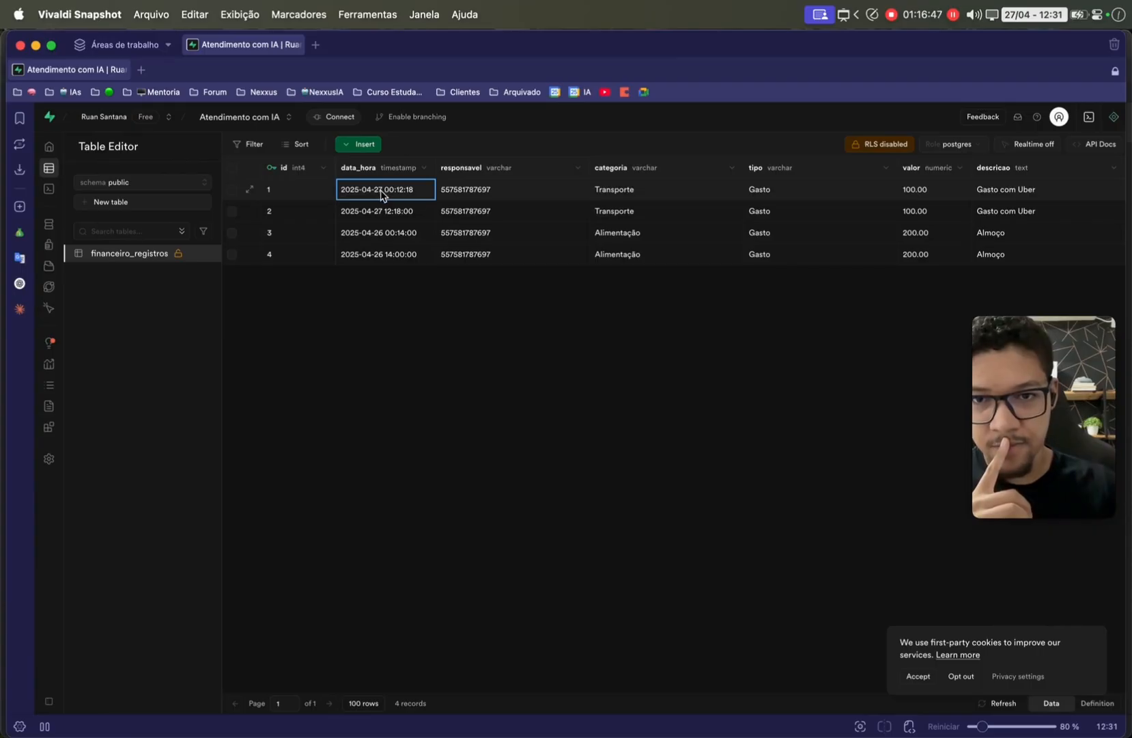
double_click(380, 194)
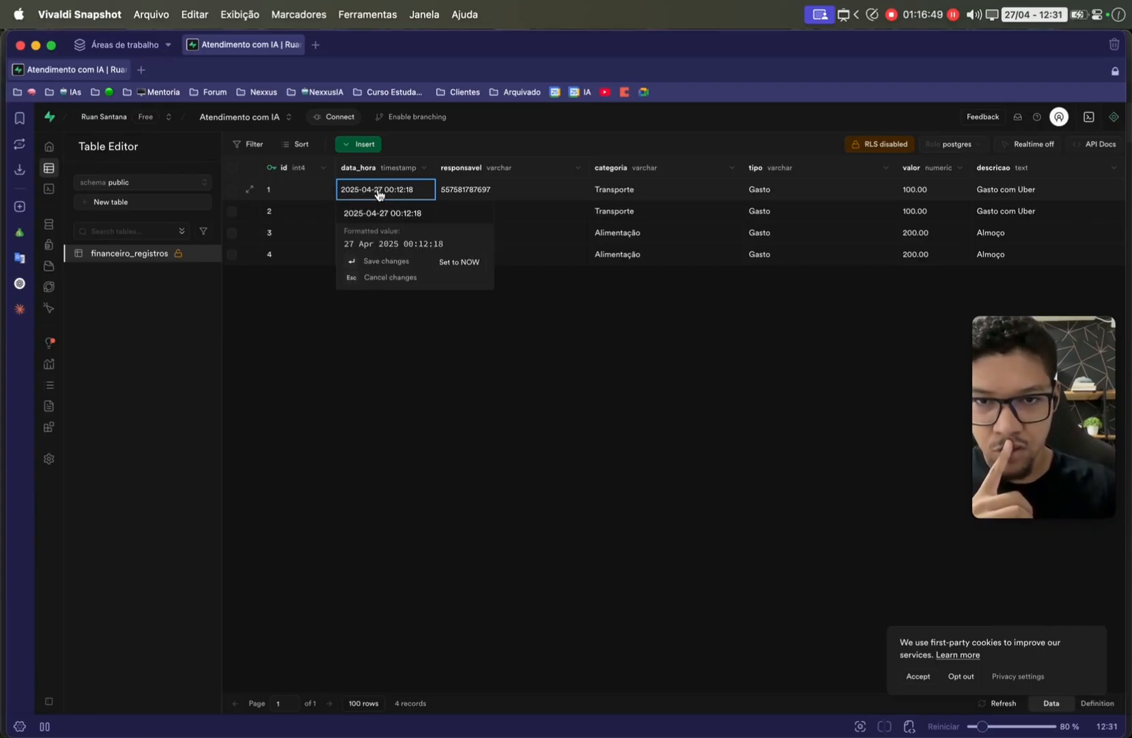
double_click(382, 213)
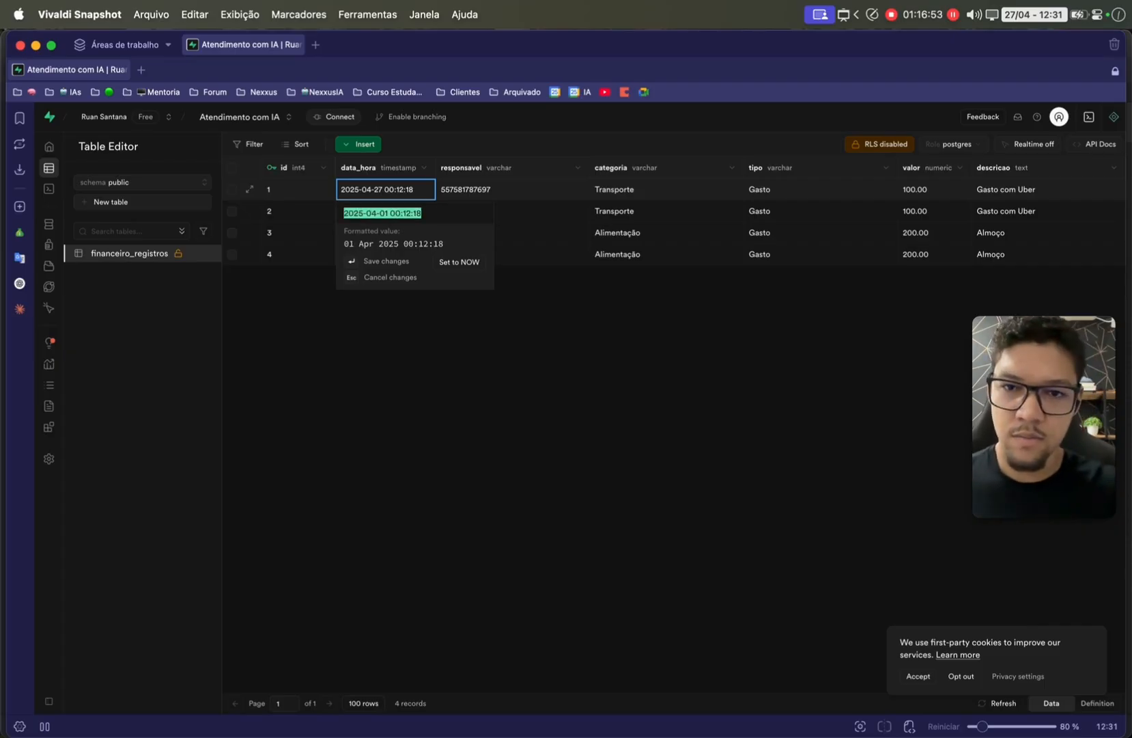
key(Return)
click(356, 212)
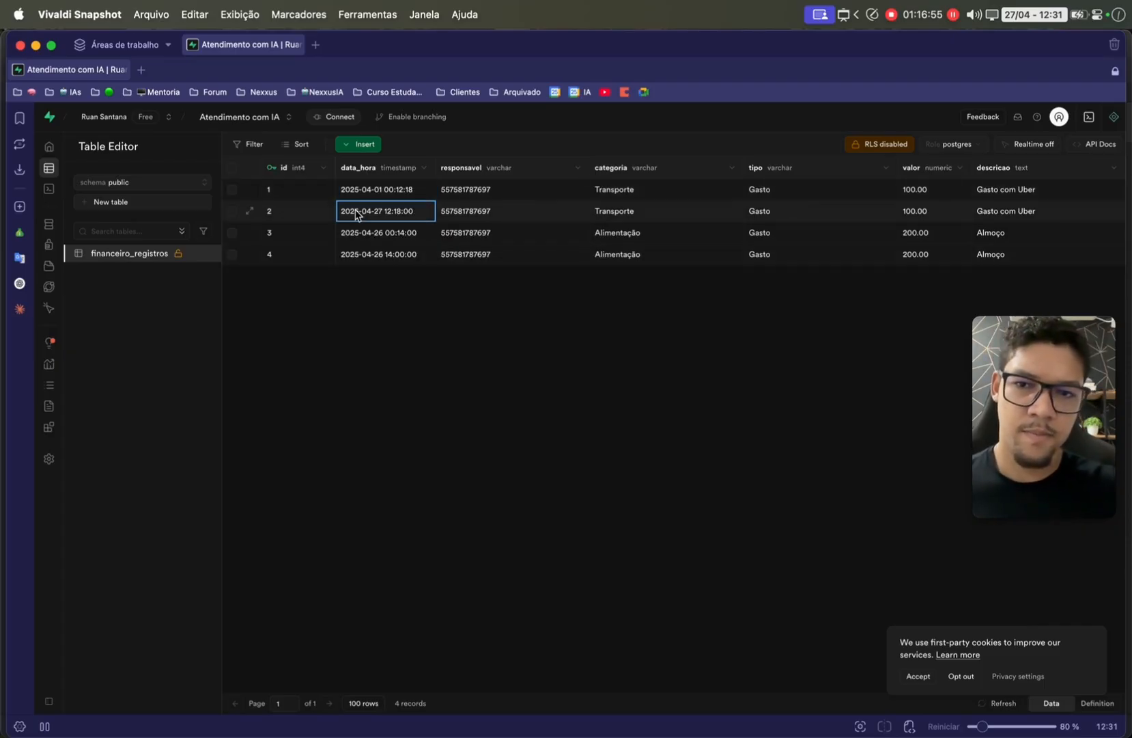
double_click(357, 213)
key(super+v)
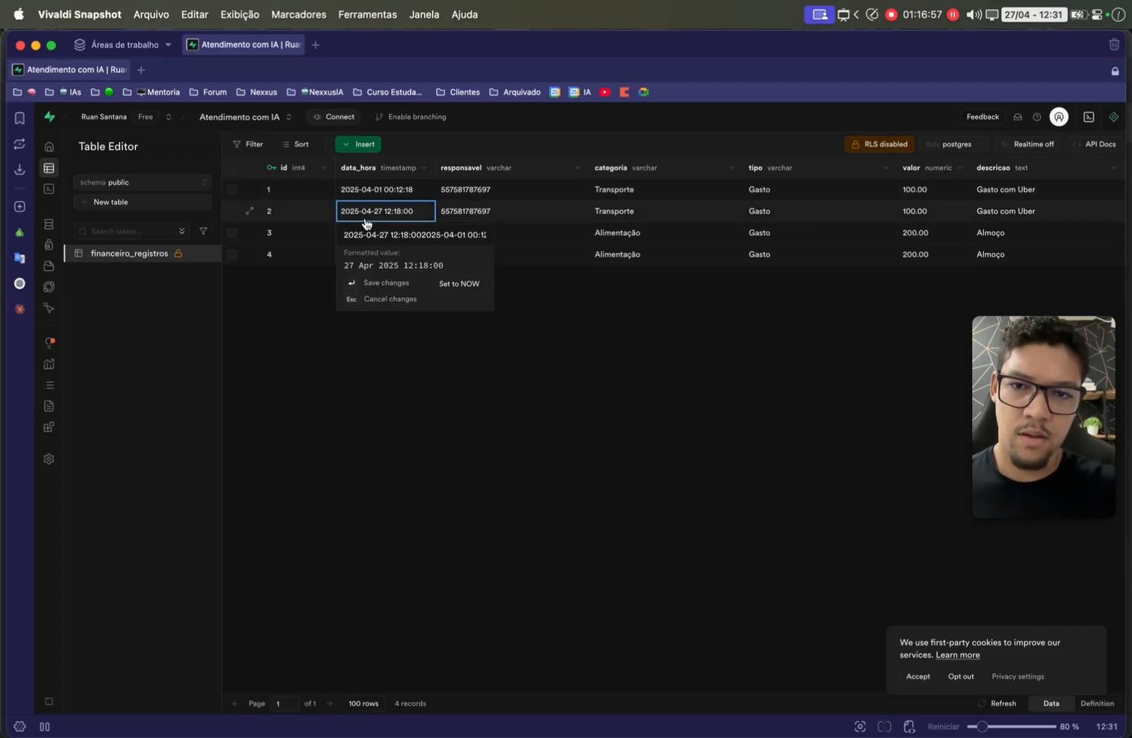
click(364, 211)
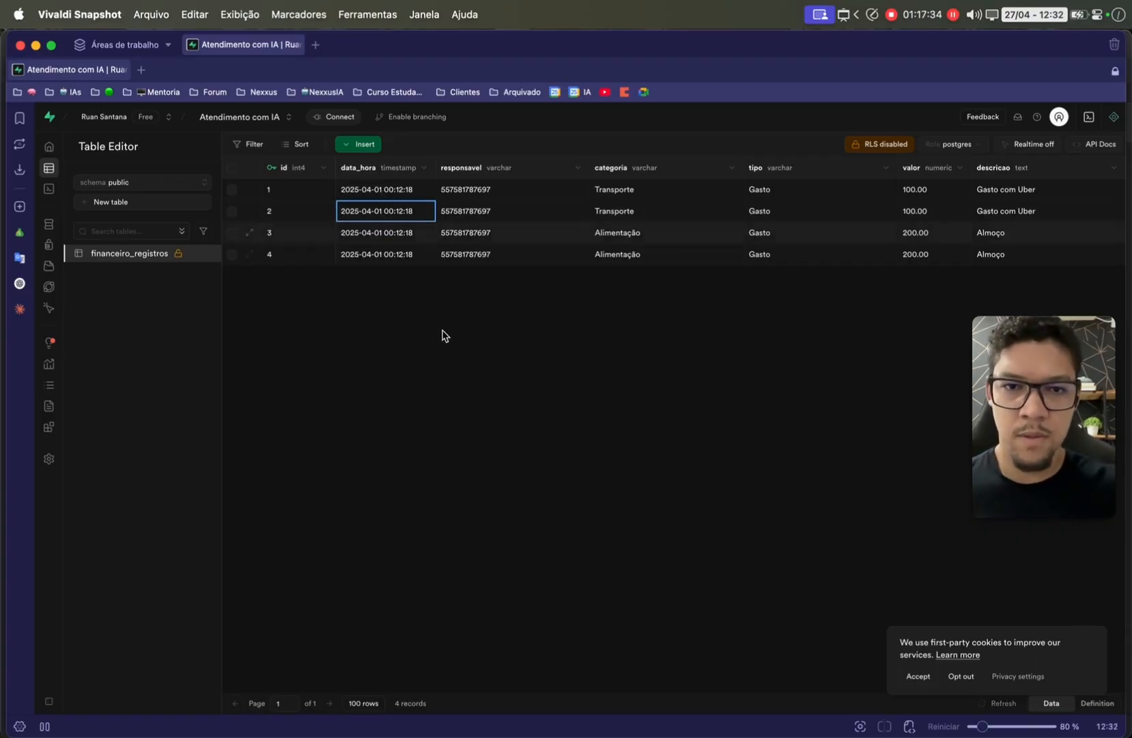
scroll(478, 338, right, 4)
scroll(950, 220, left, 1)
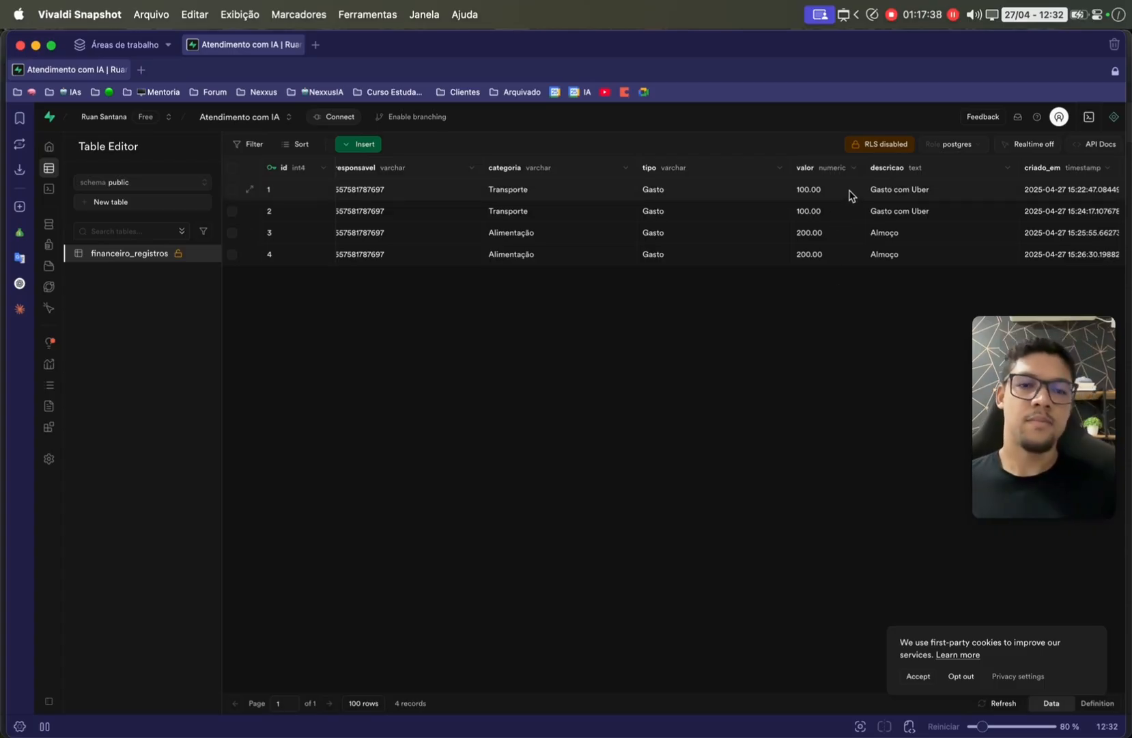
- Switch to the agent's WhatsApp chat and send the question "quanto eu gastei no dia primeiro"
key(super+grave)
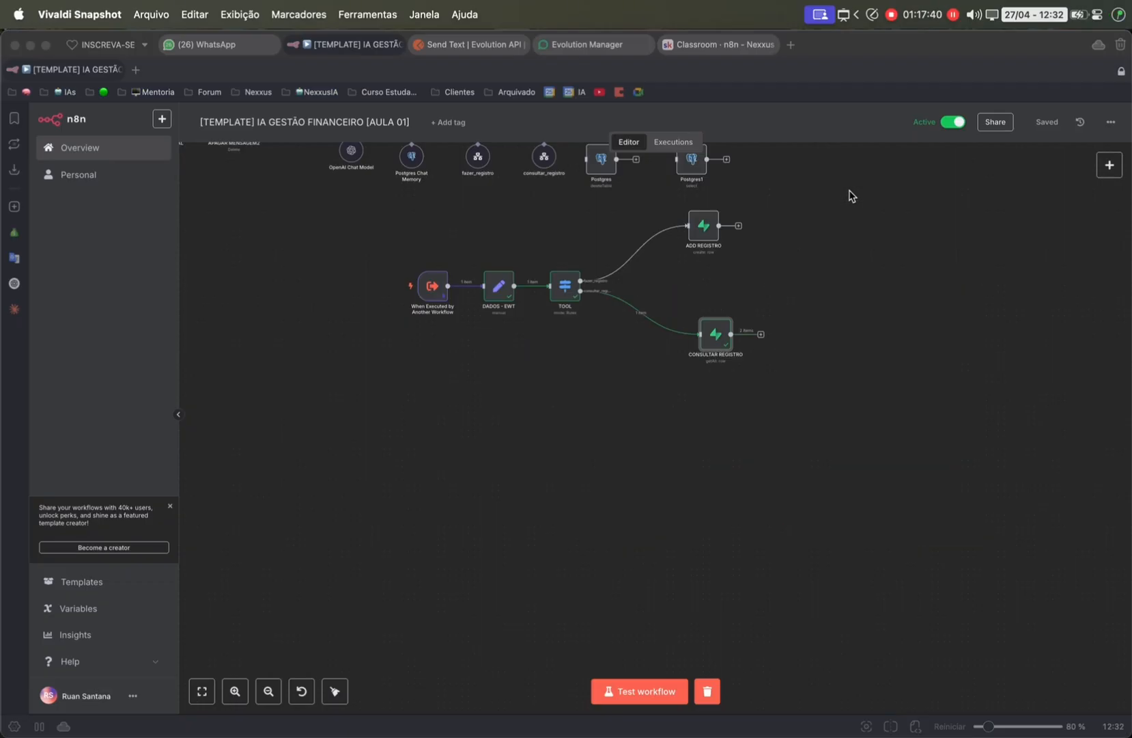
click(208, 54)
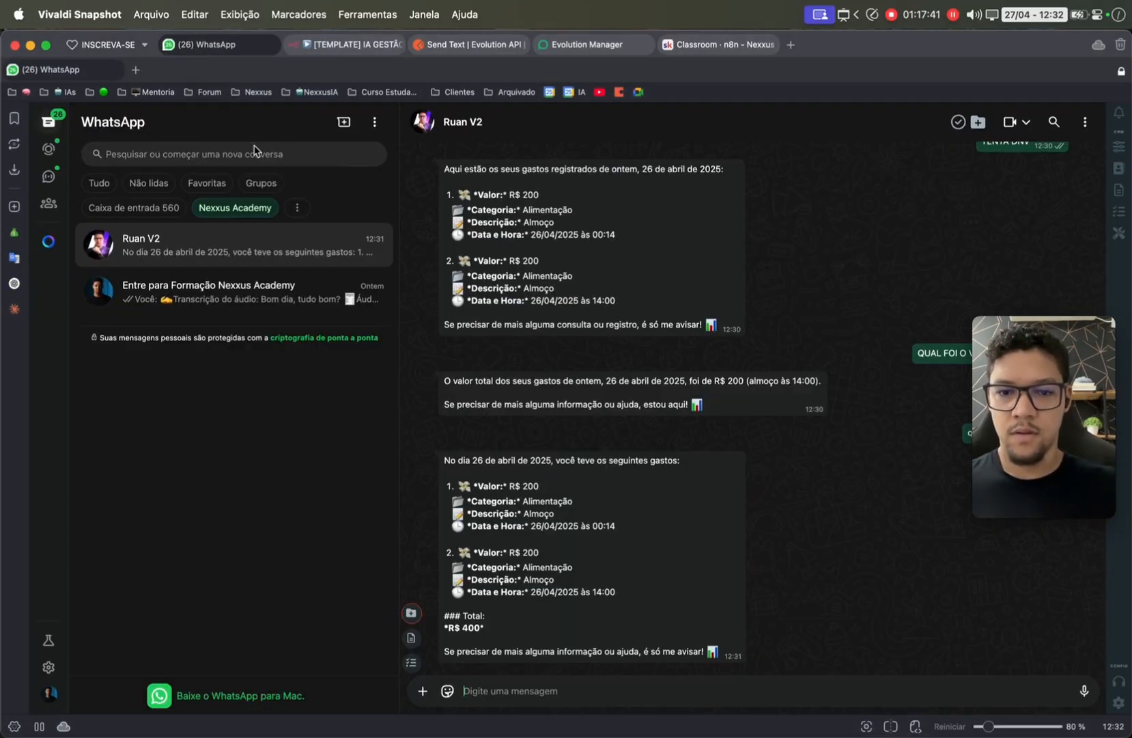
text(quanto eu gastei no dia primeiro)
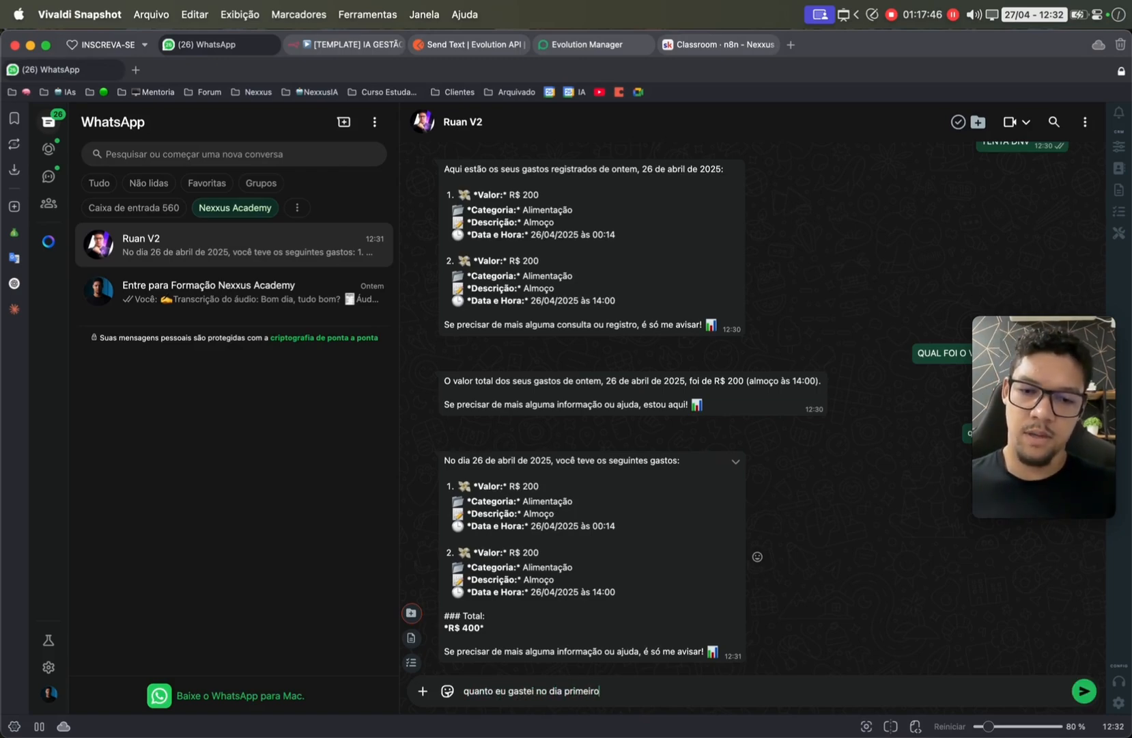
key(Return)
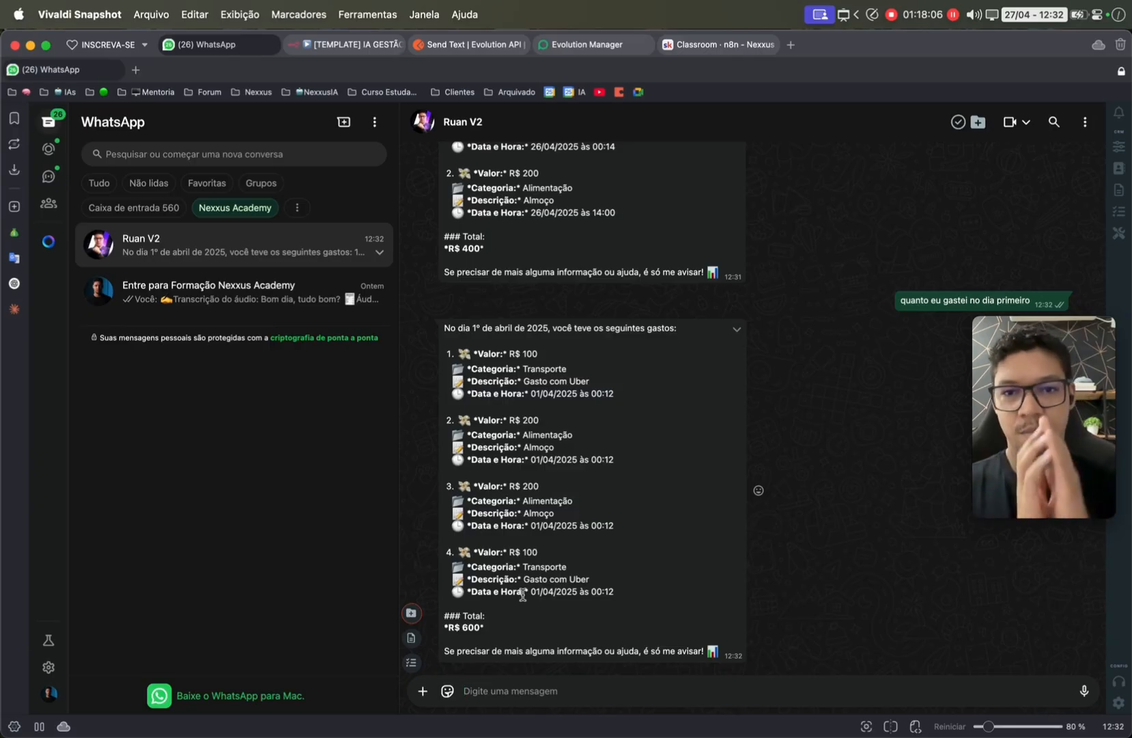
- Return to the n8n workflow, shift the ADD REGISTRO node slightly away from the TOOL switch, and save the workflow
click(354, 44)
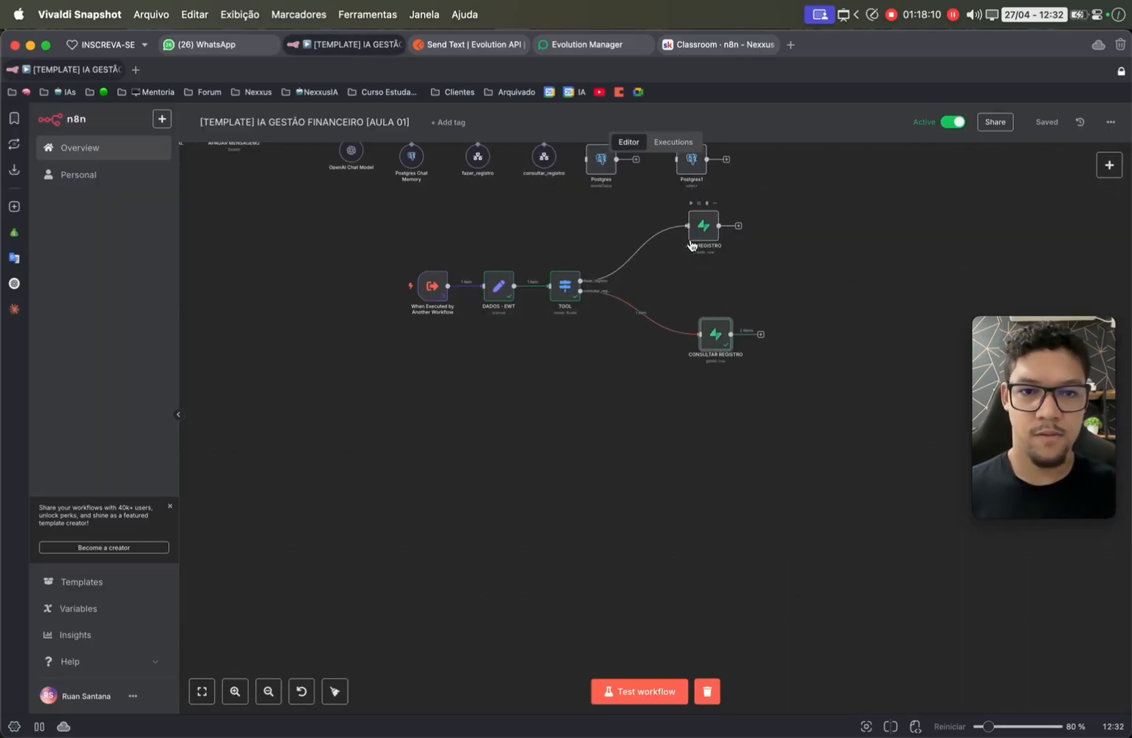
drag(691, 245, 715, 250)
scroll(820, 192, up, 2)
click(1055, 127)
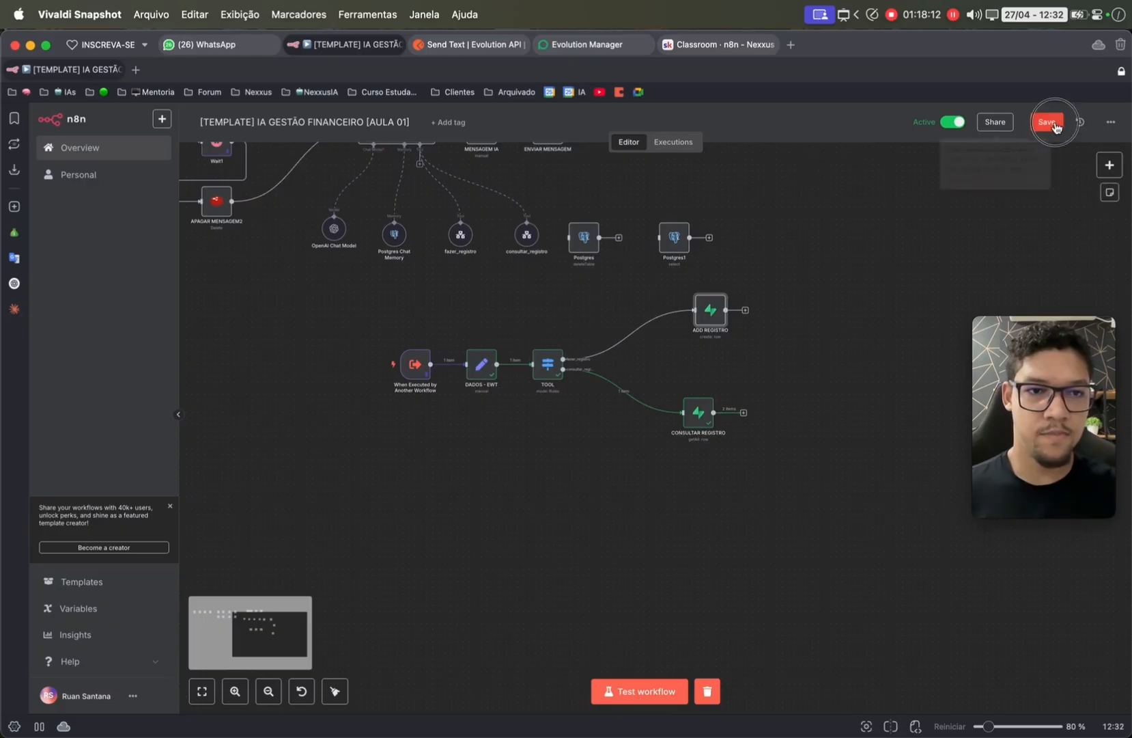
- Move the two unconnected Postgres nodes together to the free area below the APAGAR MENSAGEM2 node
scroll(582, 239, down, 2)
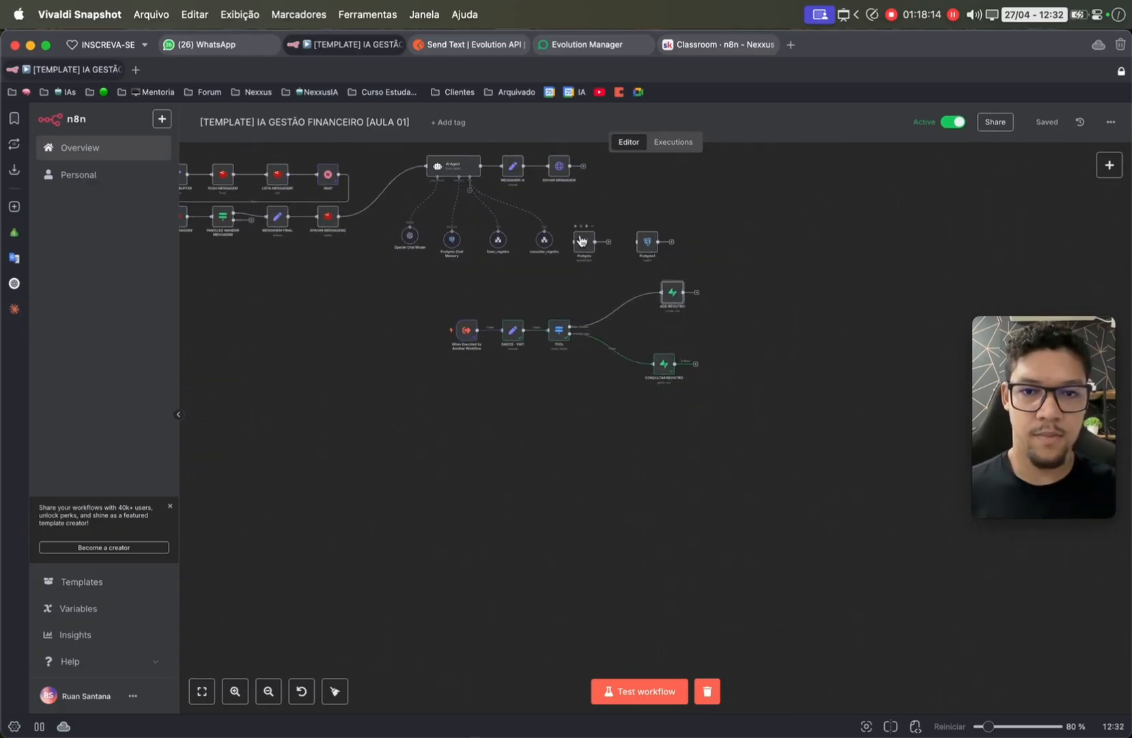
drag(568, 206, 716, 265)
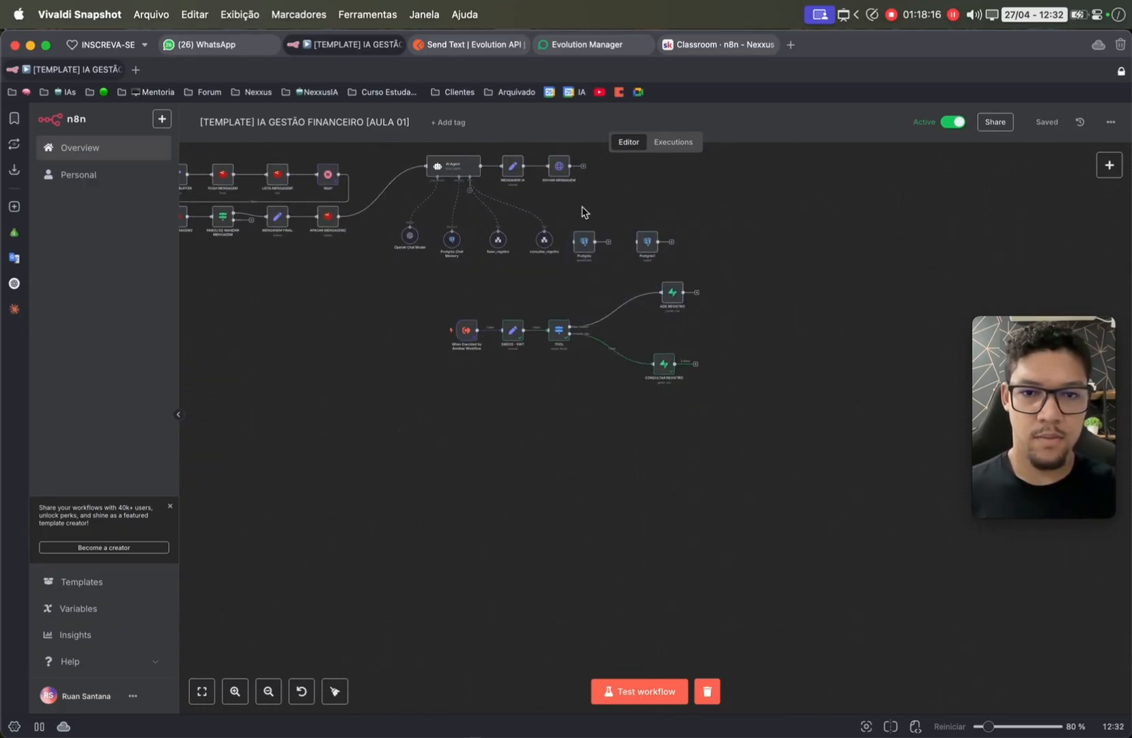
drag(559, 206, 693, 268)
scroll(694, 269, up, 2)
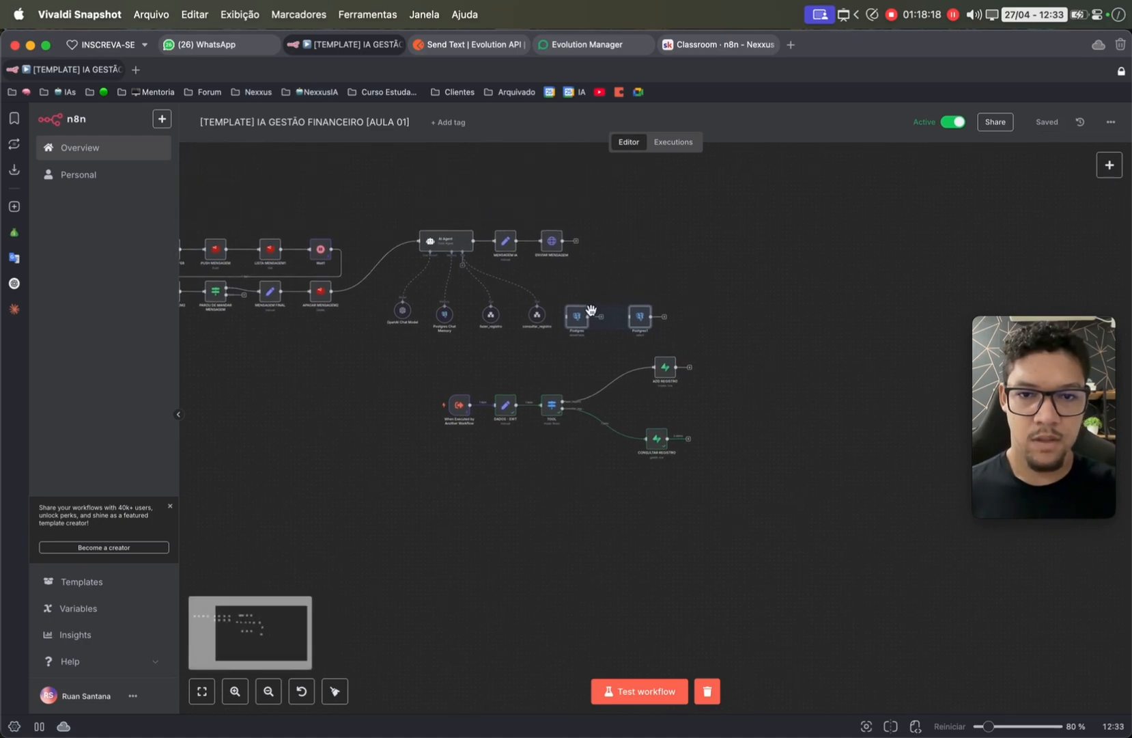
drag(592, 311, 348, 356)
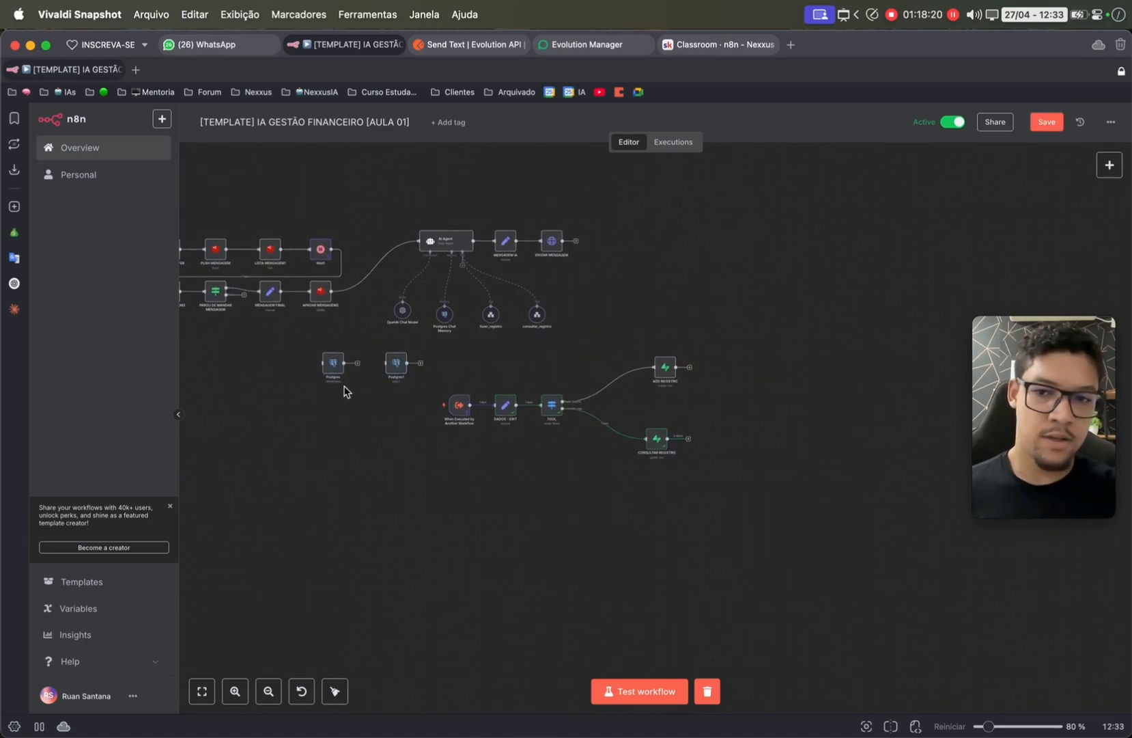
- Rename the first unconnected Postgres node as CONSULTAR CONVERSA and copy that name
key(F2)
text(cos)
key(Caps_Lock)
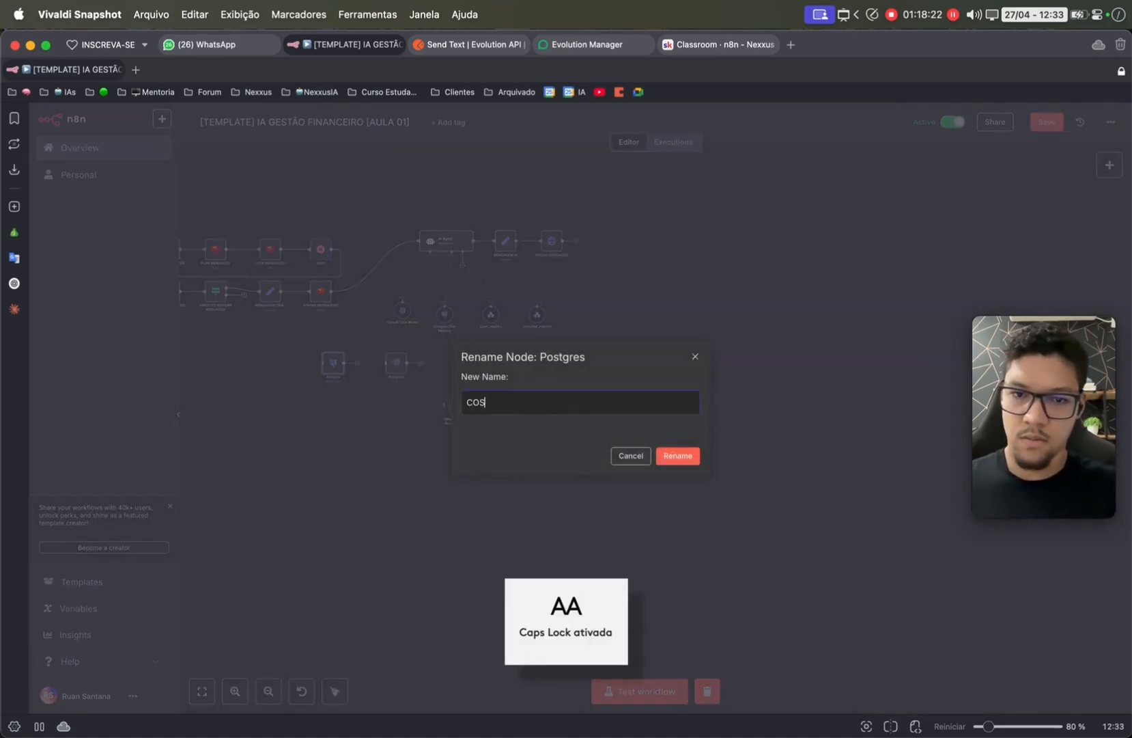
text(SULT)
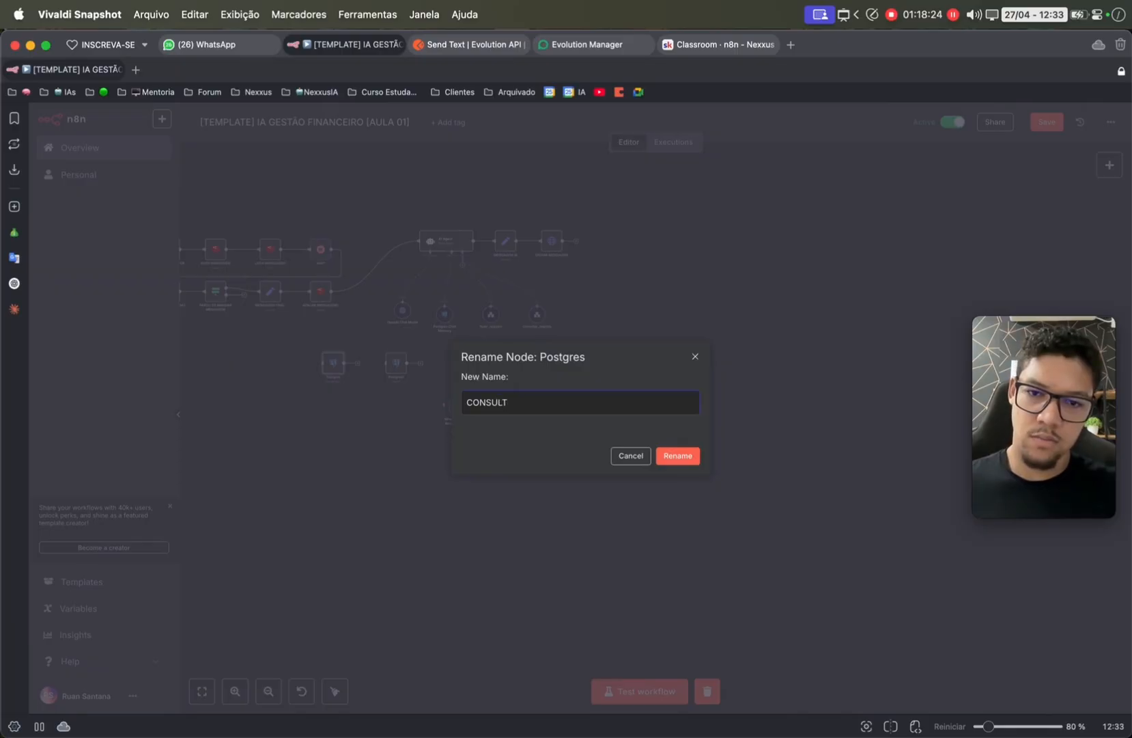
text(AR COP)
key(Caps_Lock)
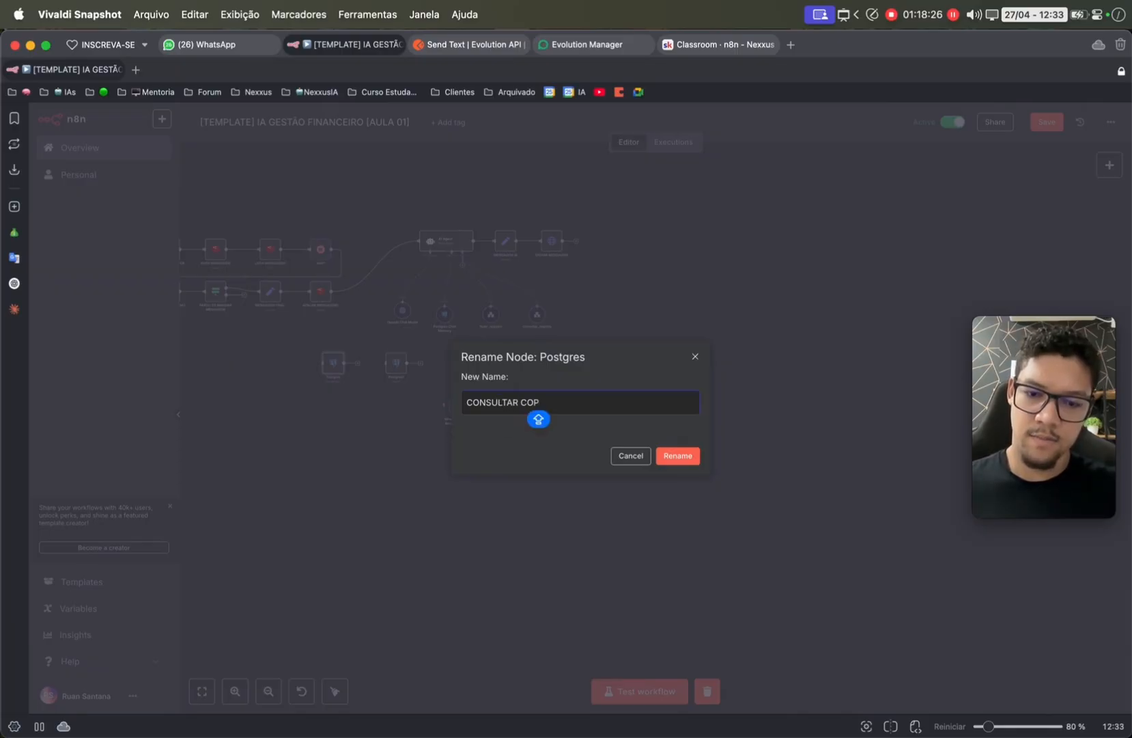
key(BackSpace)
text(NVERSA)
key(super+a)
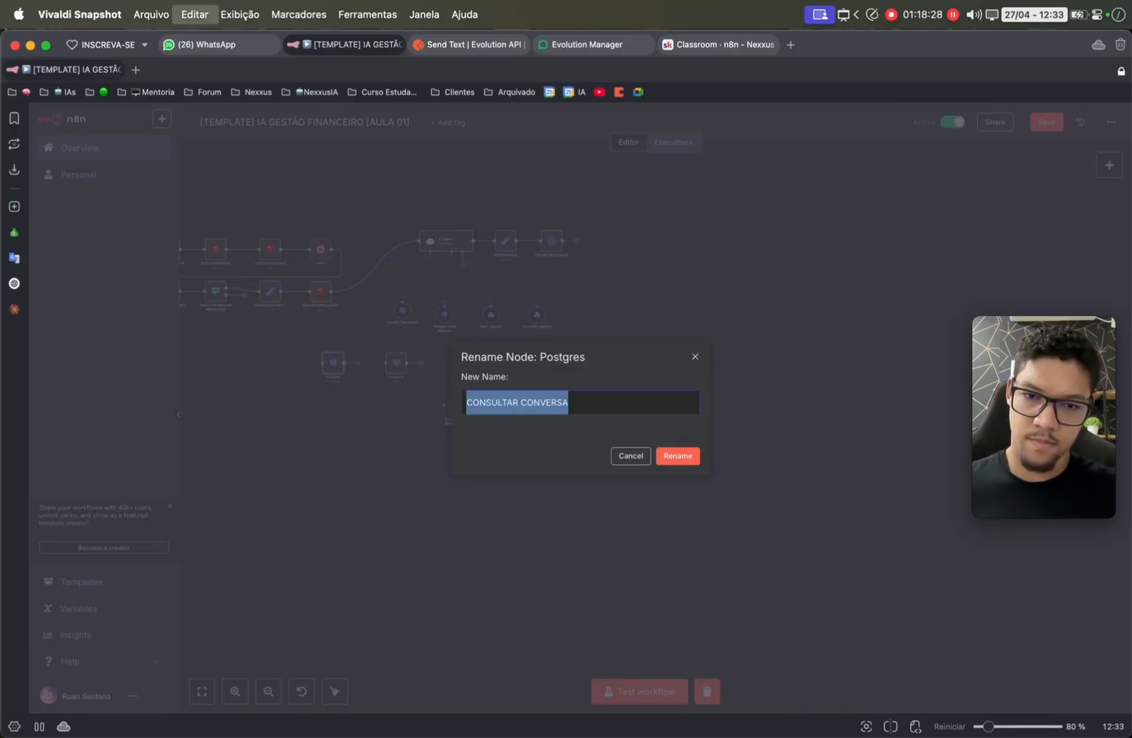
key(super+c)
key(Return)
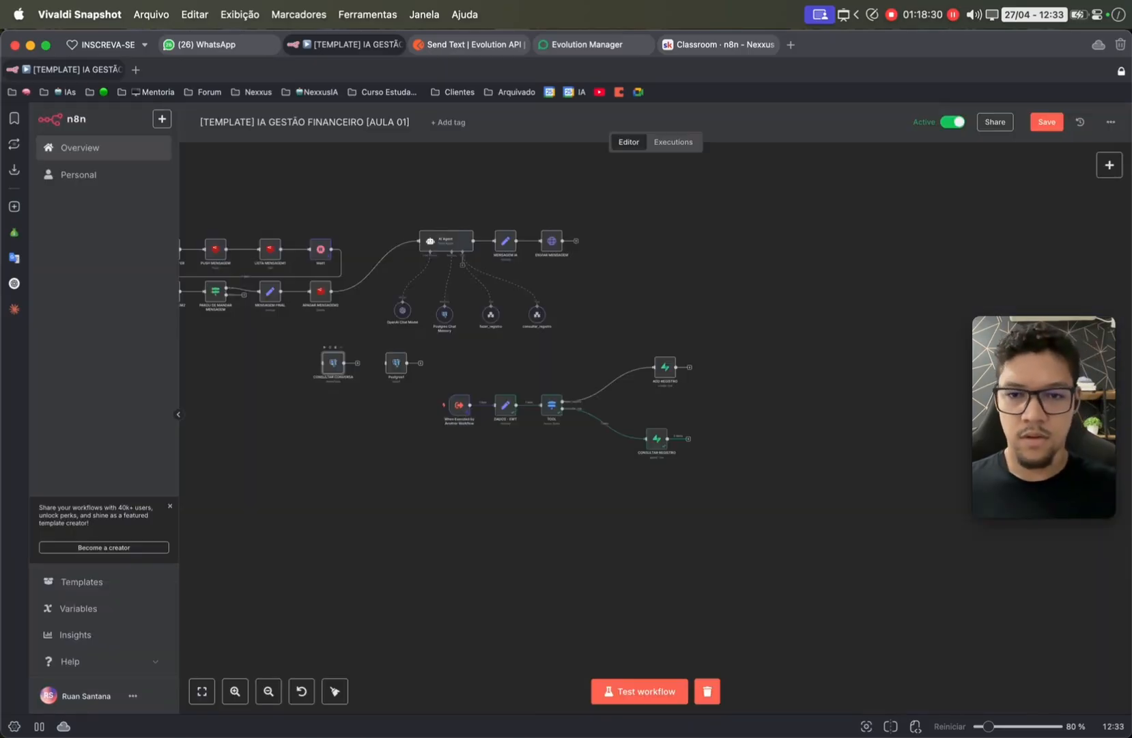
- Rename the Postgres1 node as APAGAR CONVERSA and save the workflow
click(389, 364)
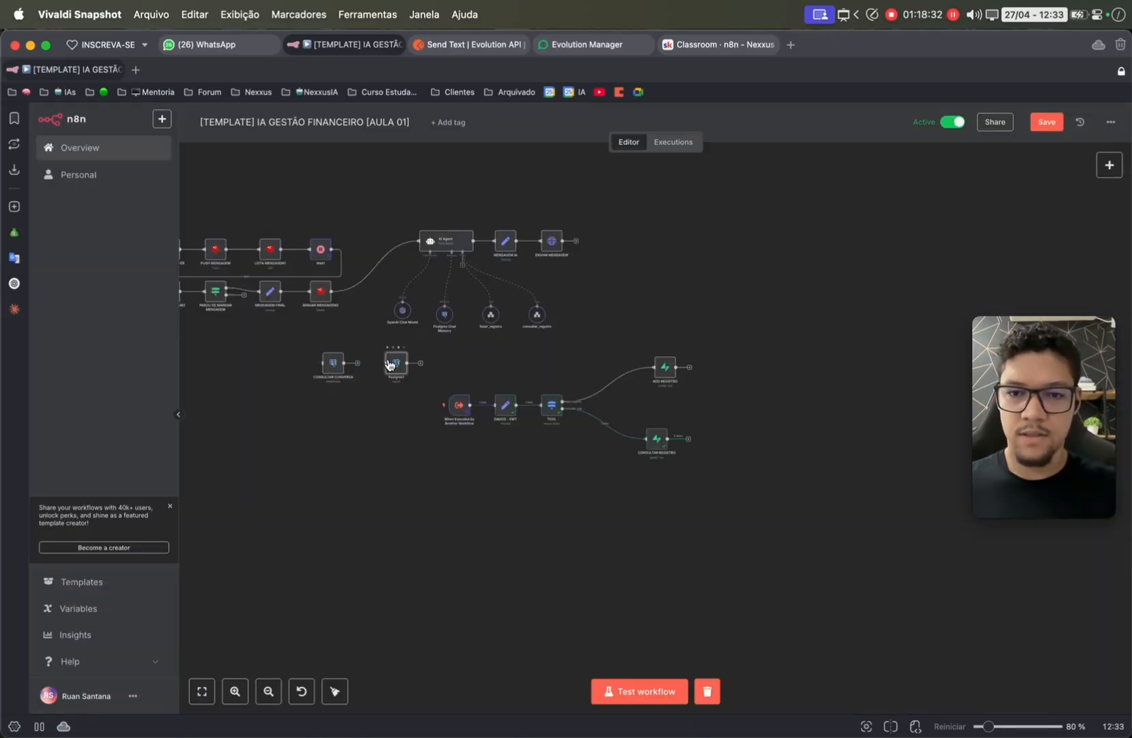
key(F2)
key(super+v)
key(alt+BackSpace)
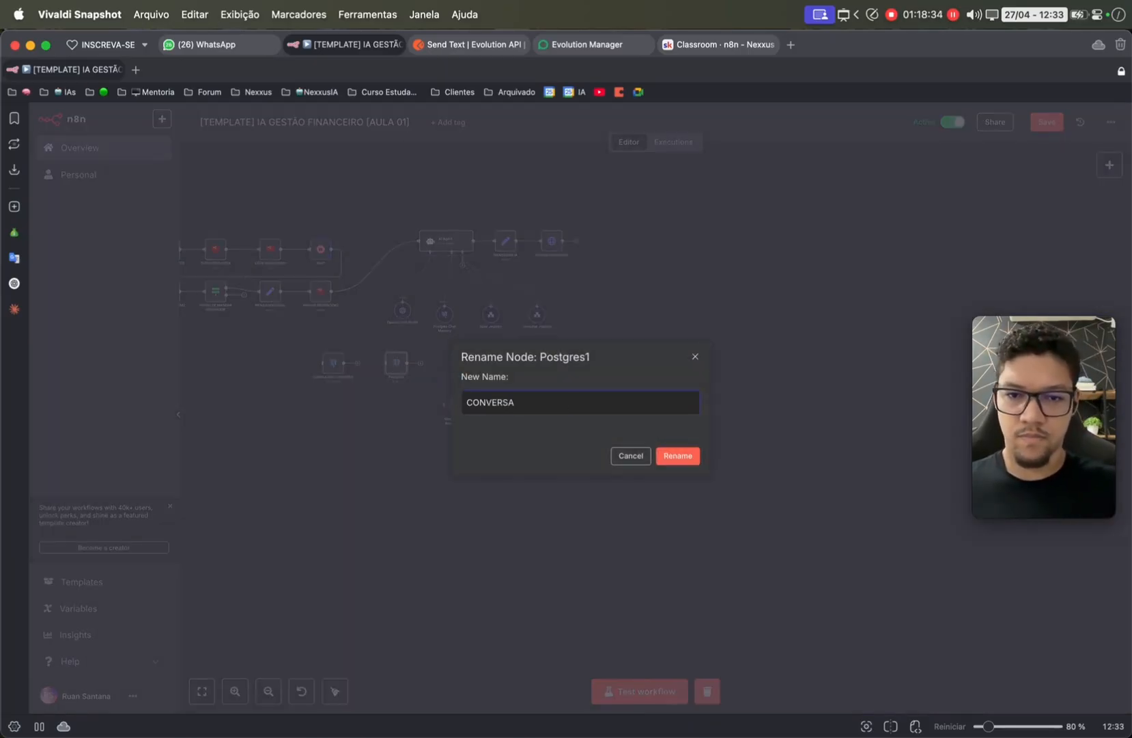
text(APAGAR)
key(Return)
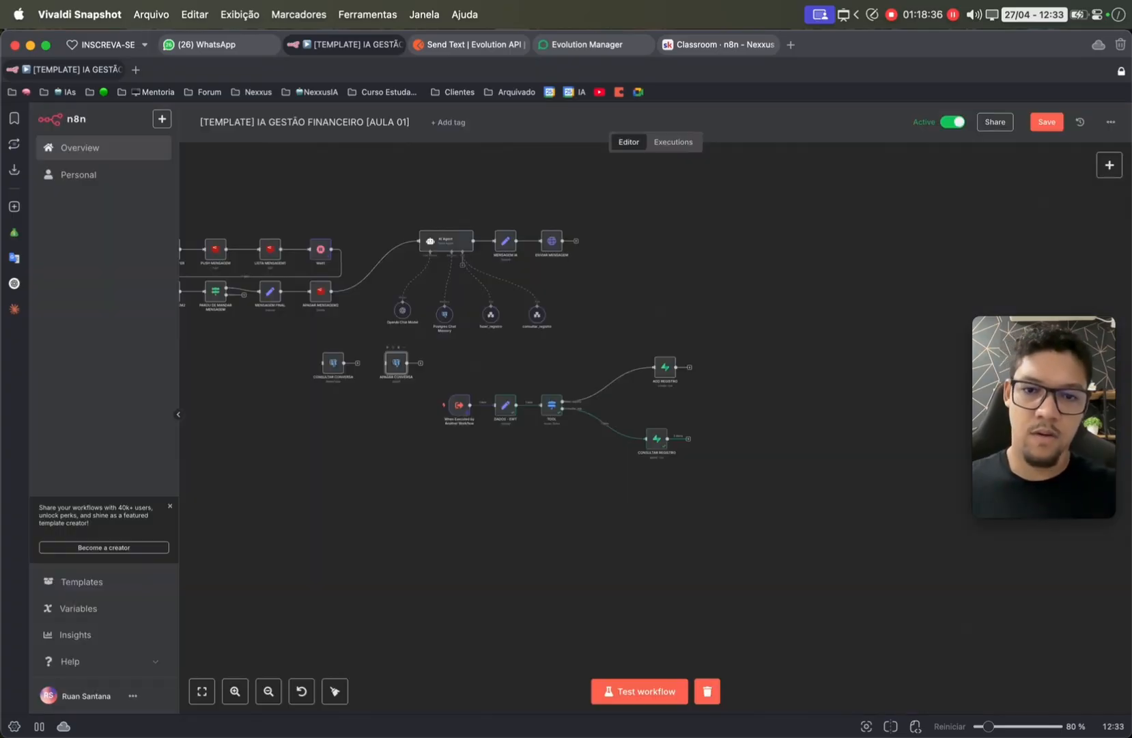
click(1046, 122)
- Open the Apr 27, 12:32:34 execution, reload it, and examine the query dates received by the DADOS - EWT node
click(672, 142)
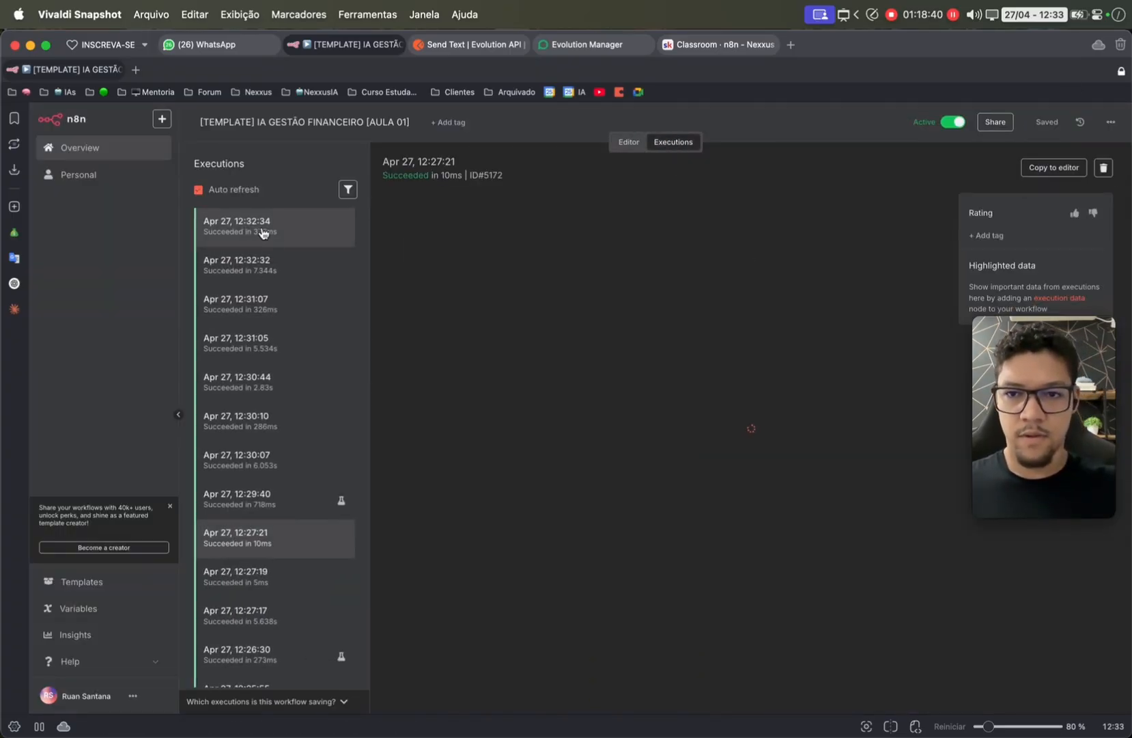
click(263, 231)
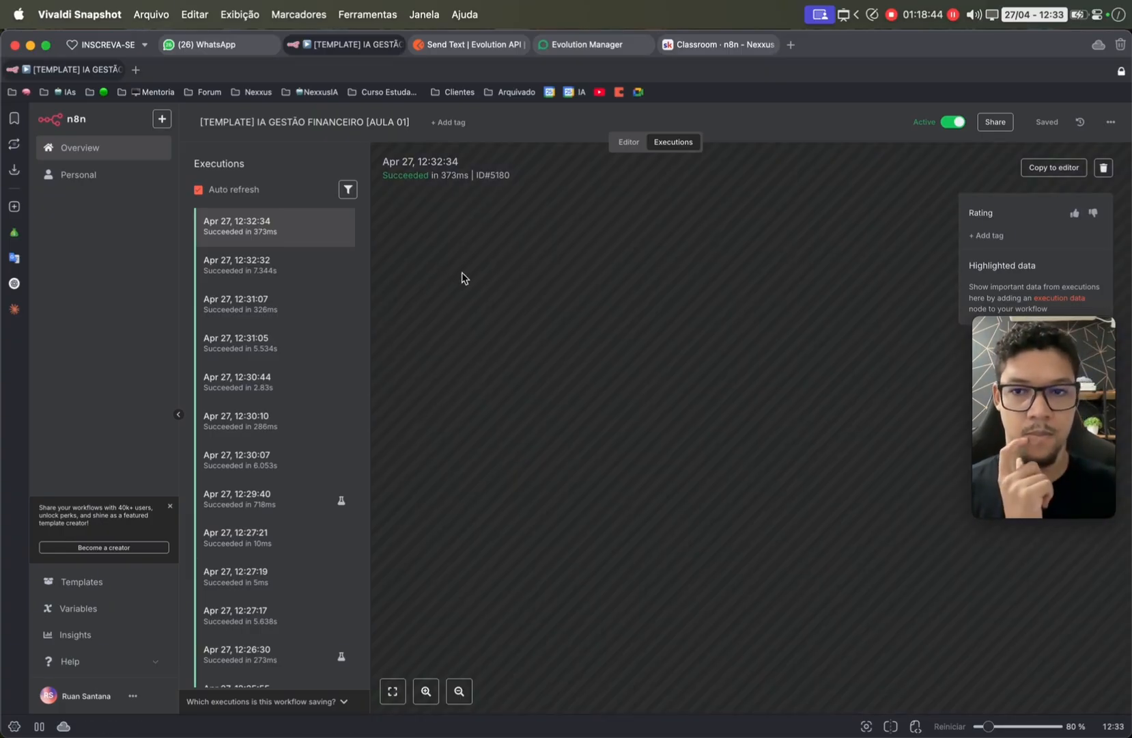
key(super+r)
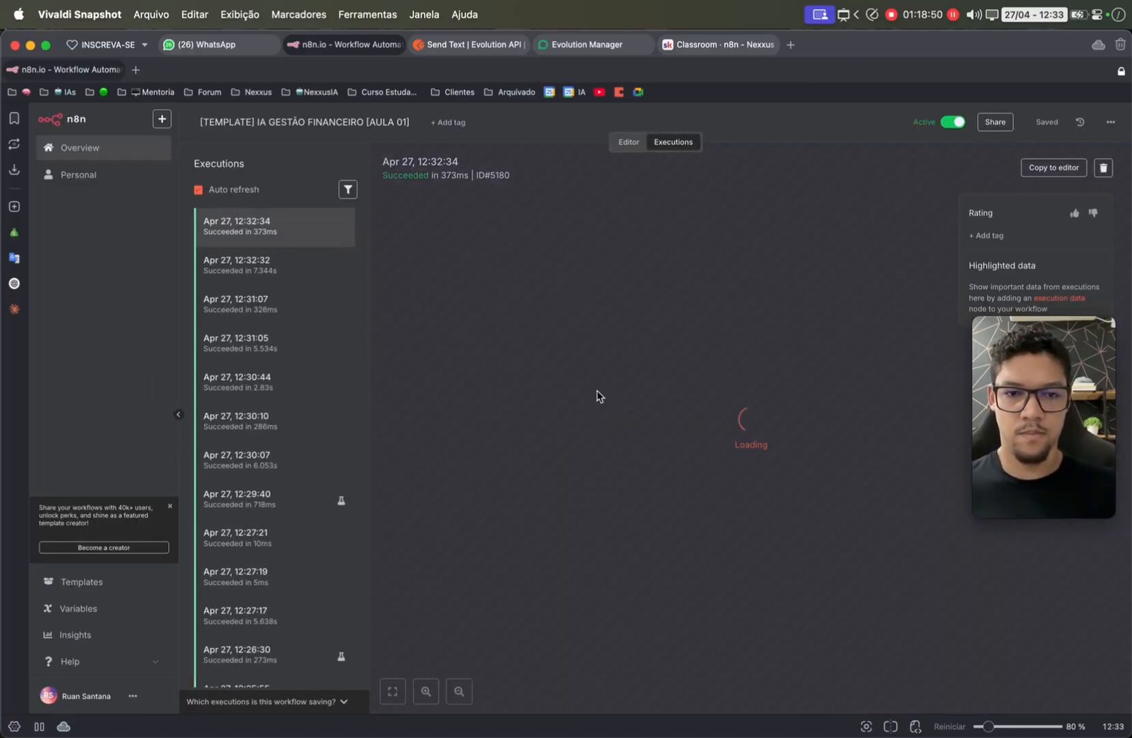
scroll(706, 428, right, 5)
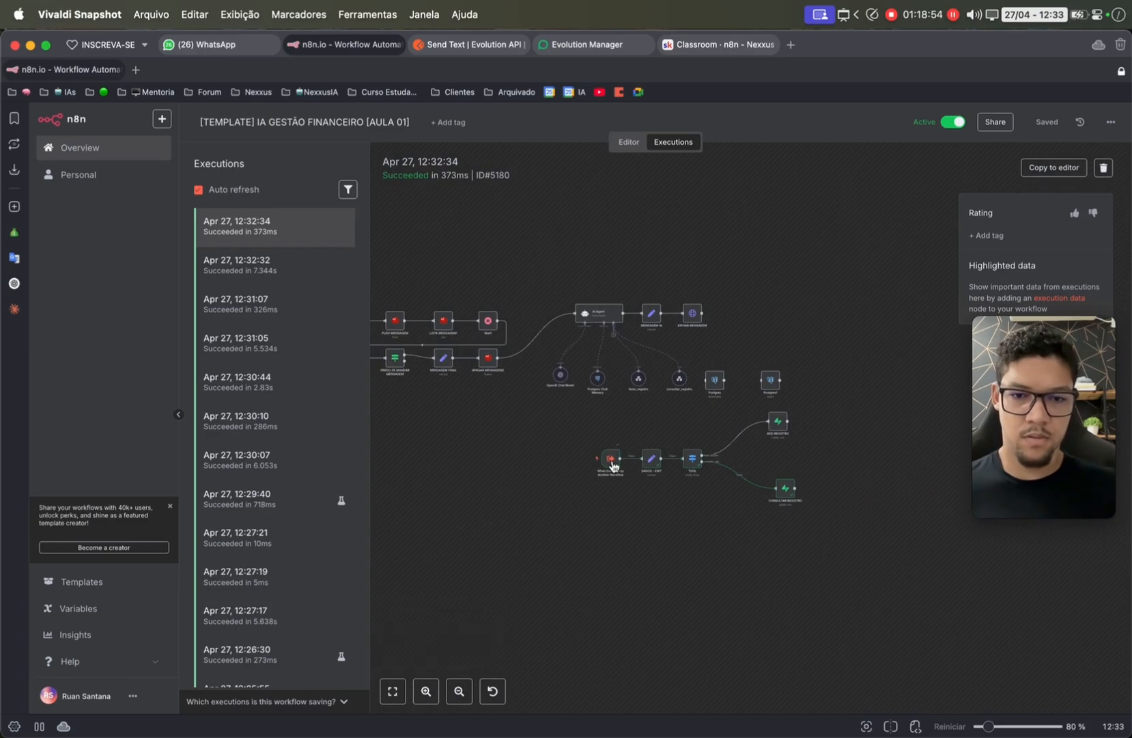
double_click(652, 460)
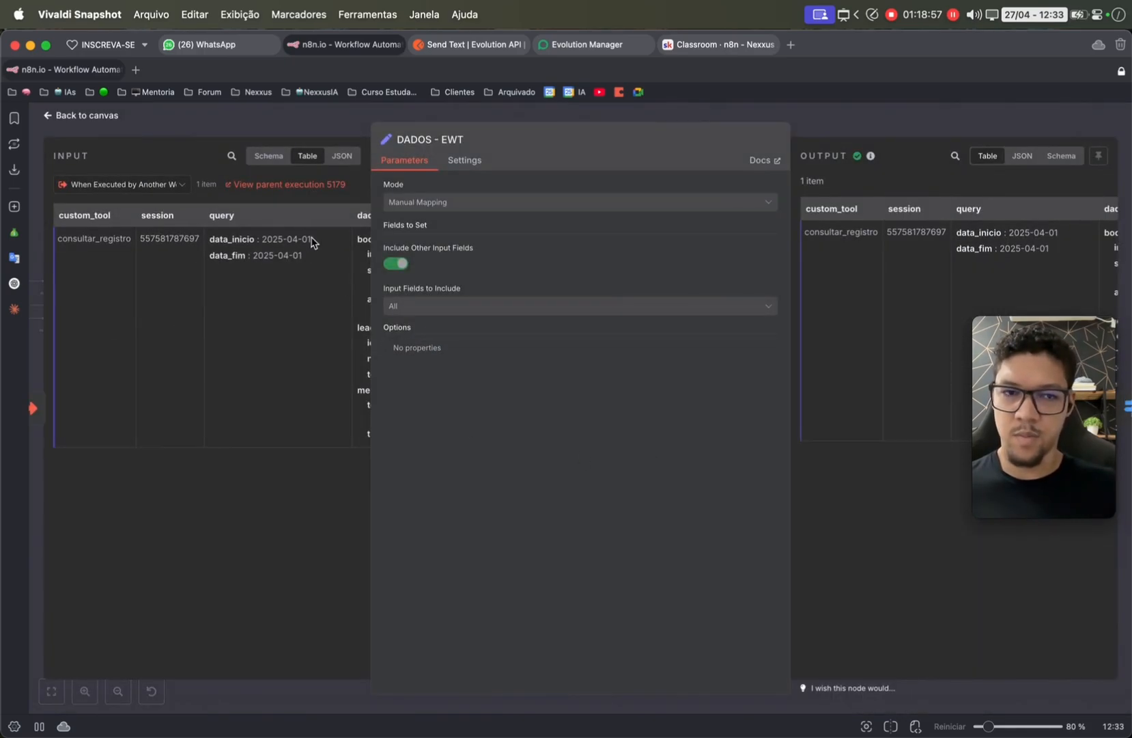
click(881, 114)
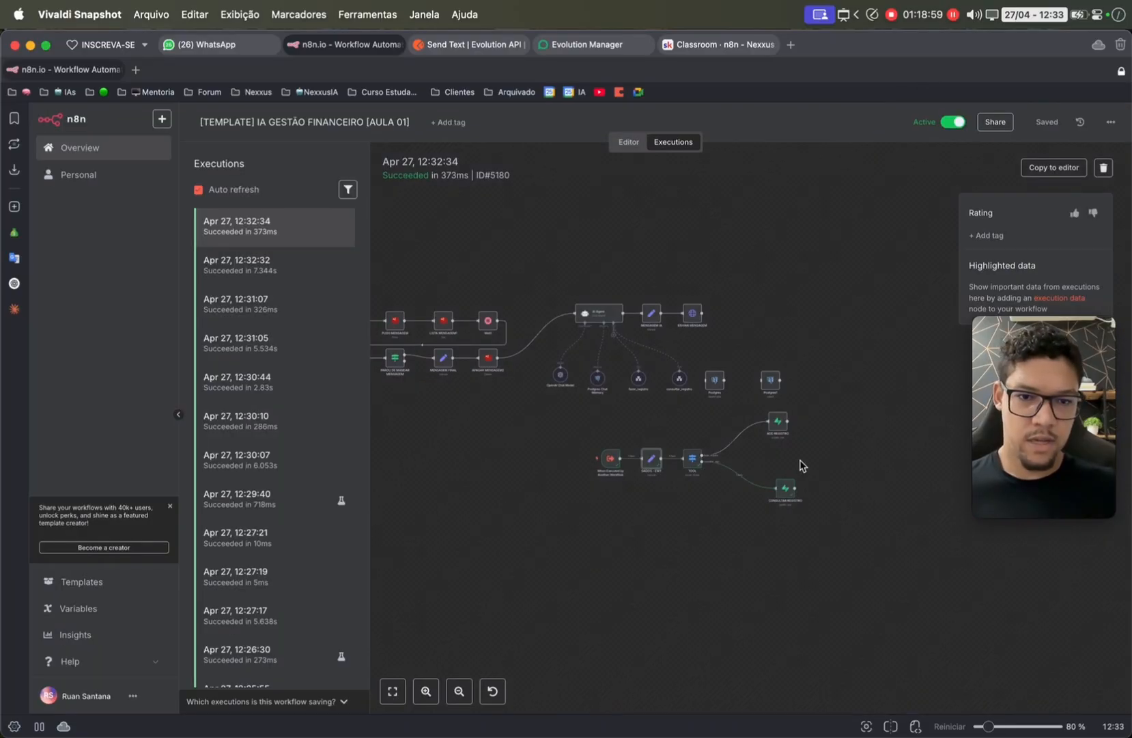
- Examine the date filter and output records of CONSULTAR REGISTRO in this execution, and return to the workflow editor
double_click(783, 489)
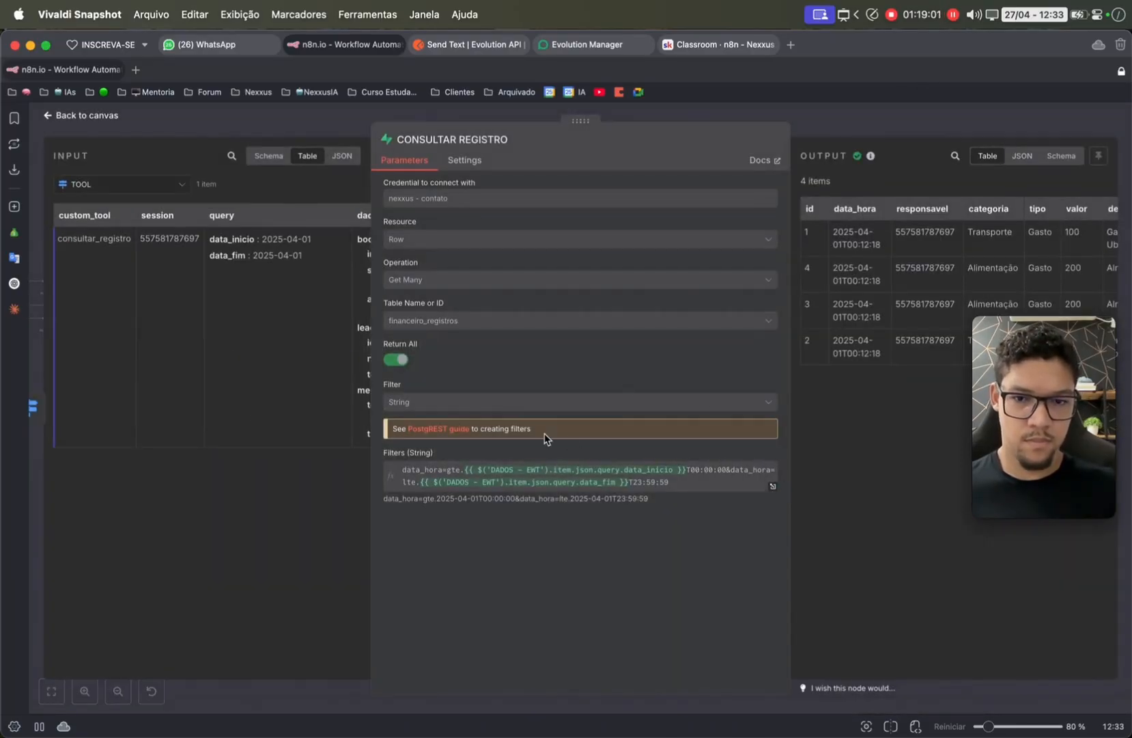
click(888, 111)
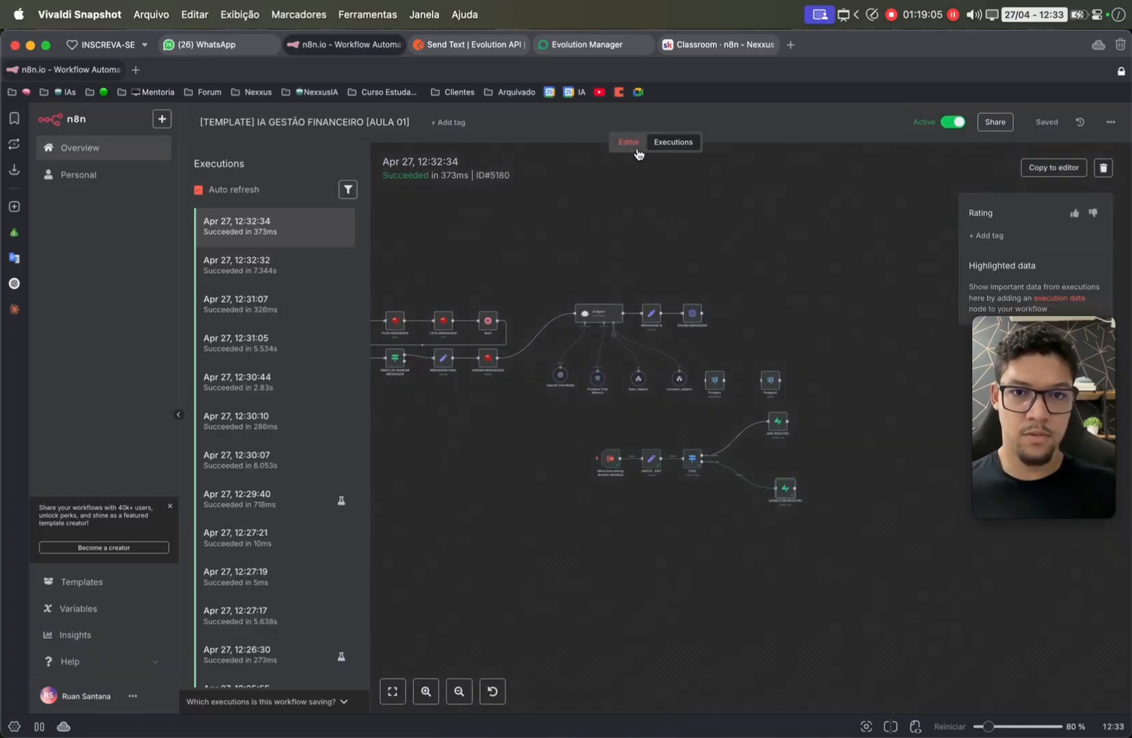
click(636, 144)
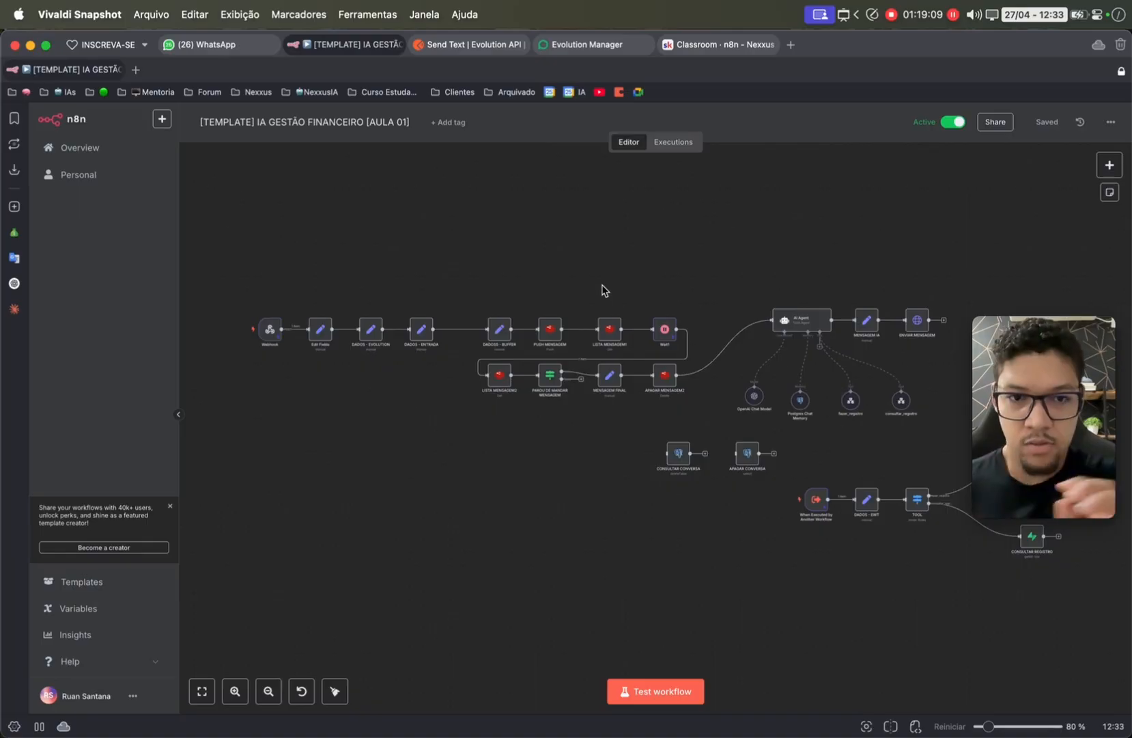
scroll(602, 290, right, 5)
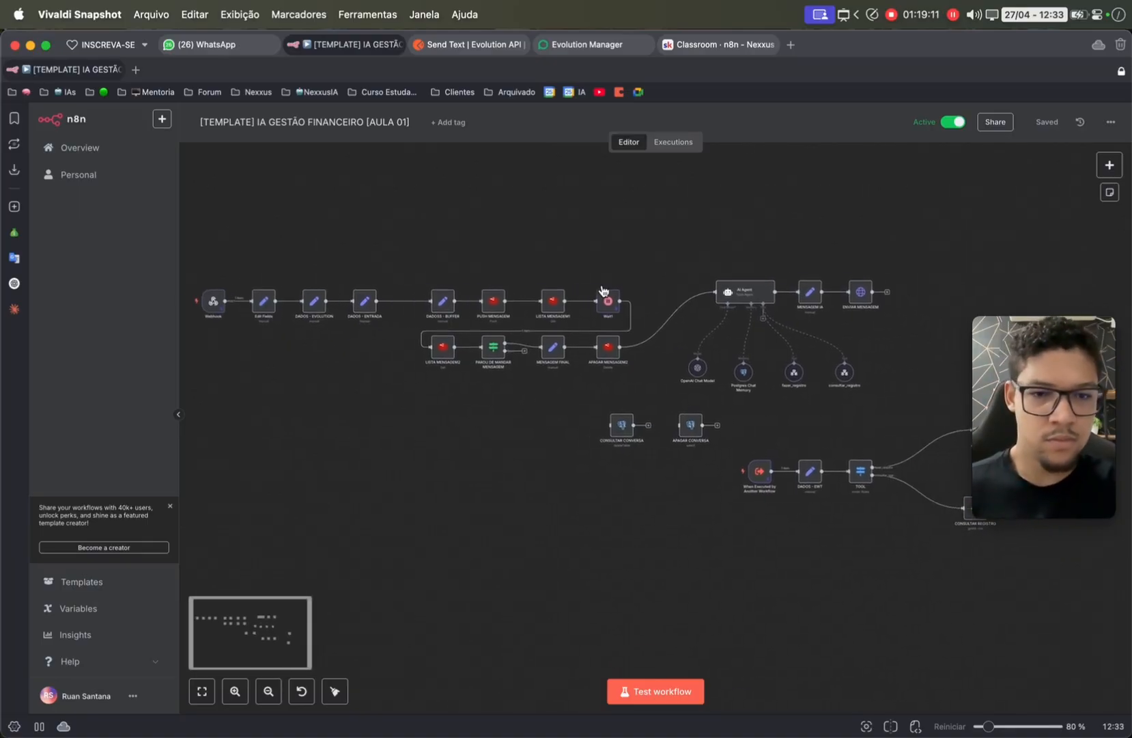
scroll(603, 290, right, 5)
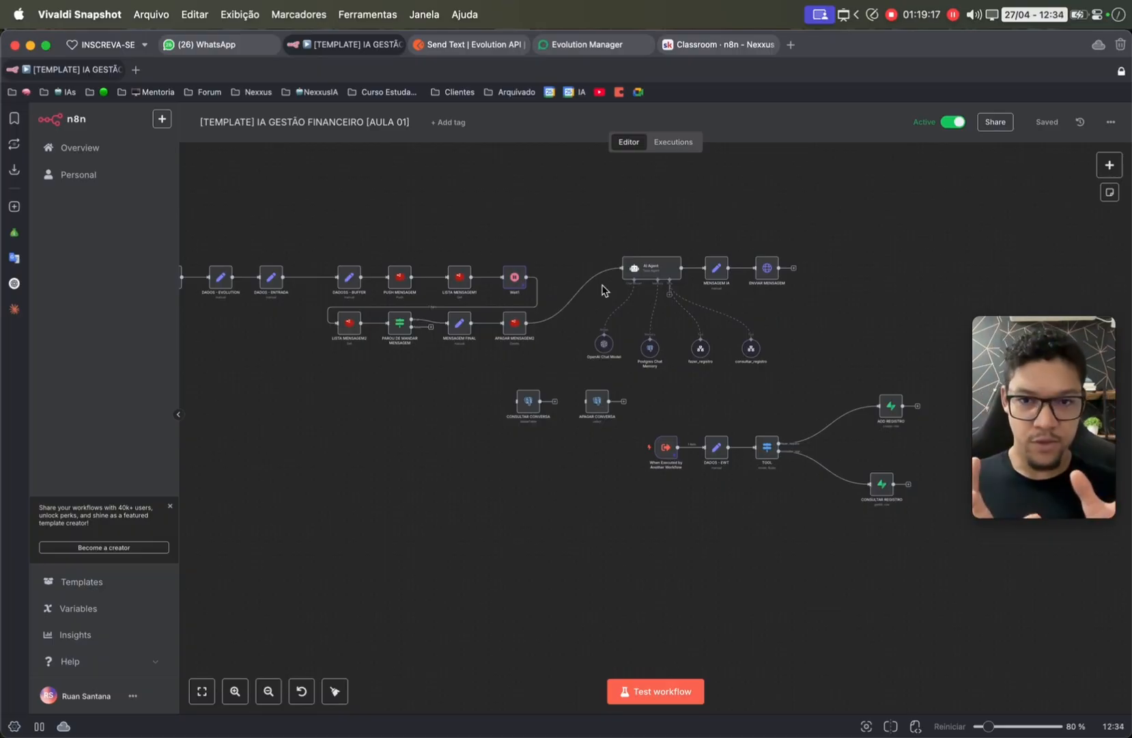
- Review the workflow's sections: input data nodes, message buffer, AI Agent with its tools, registro tool branch and the two unconnected CONVERSA nodes
scroll(602, 291, left, 3)
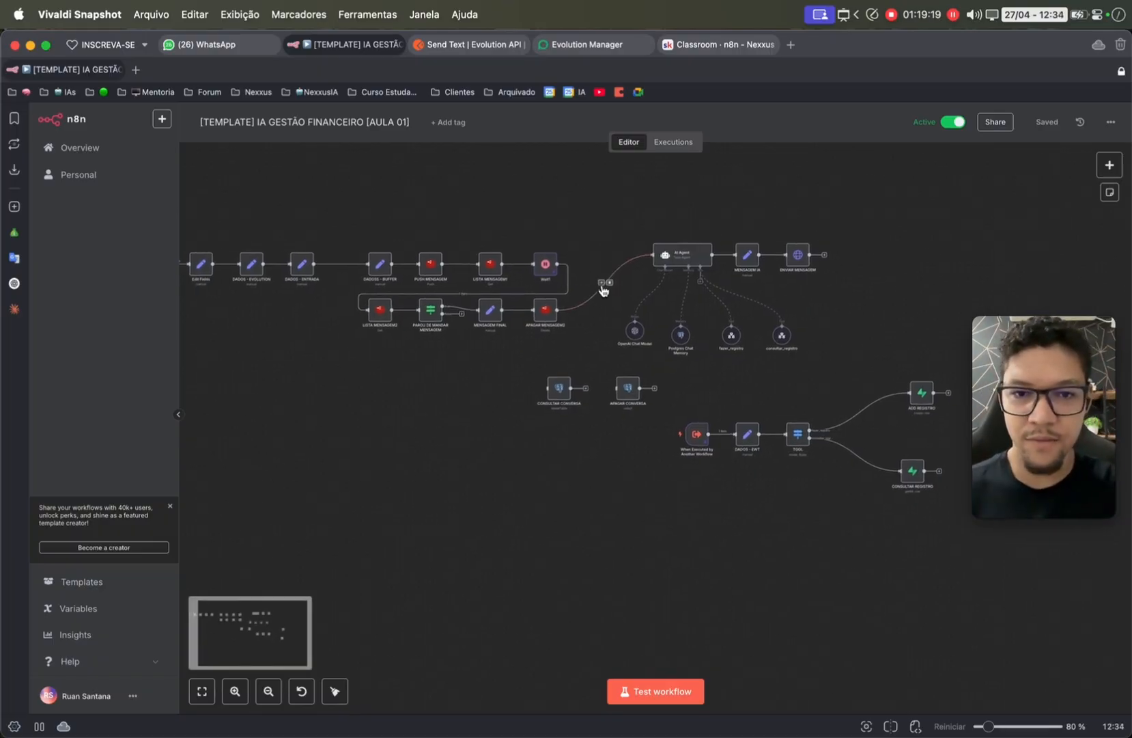
scroll(602, 291, down, 5)
scroll(602, 290, up, 4)
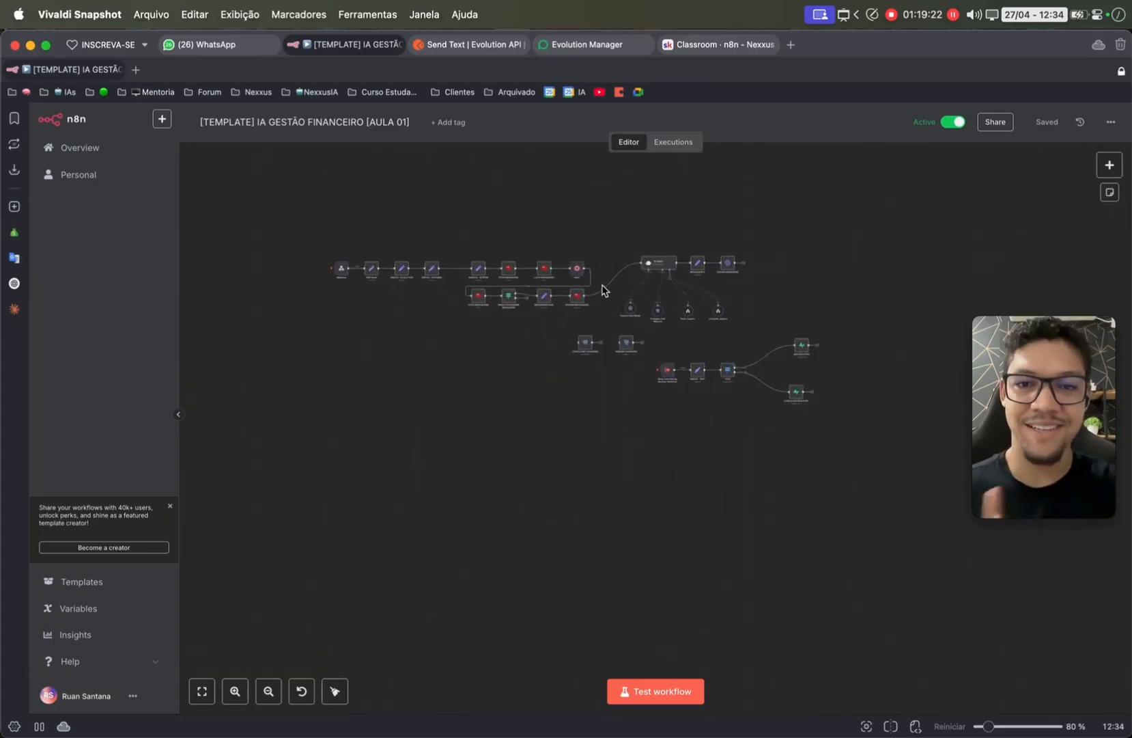
scroll(602, 290, up, 2)
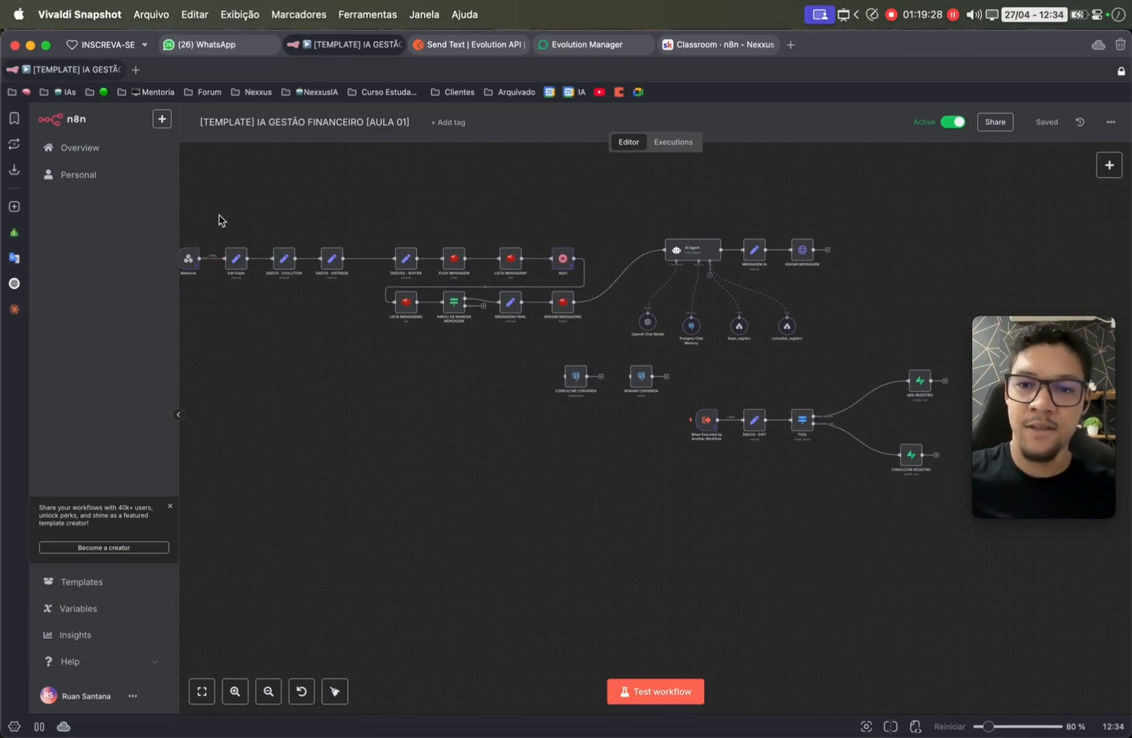
drag(217, 214, 345, 301)
drag(373, 208, 567, 349)
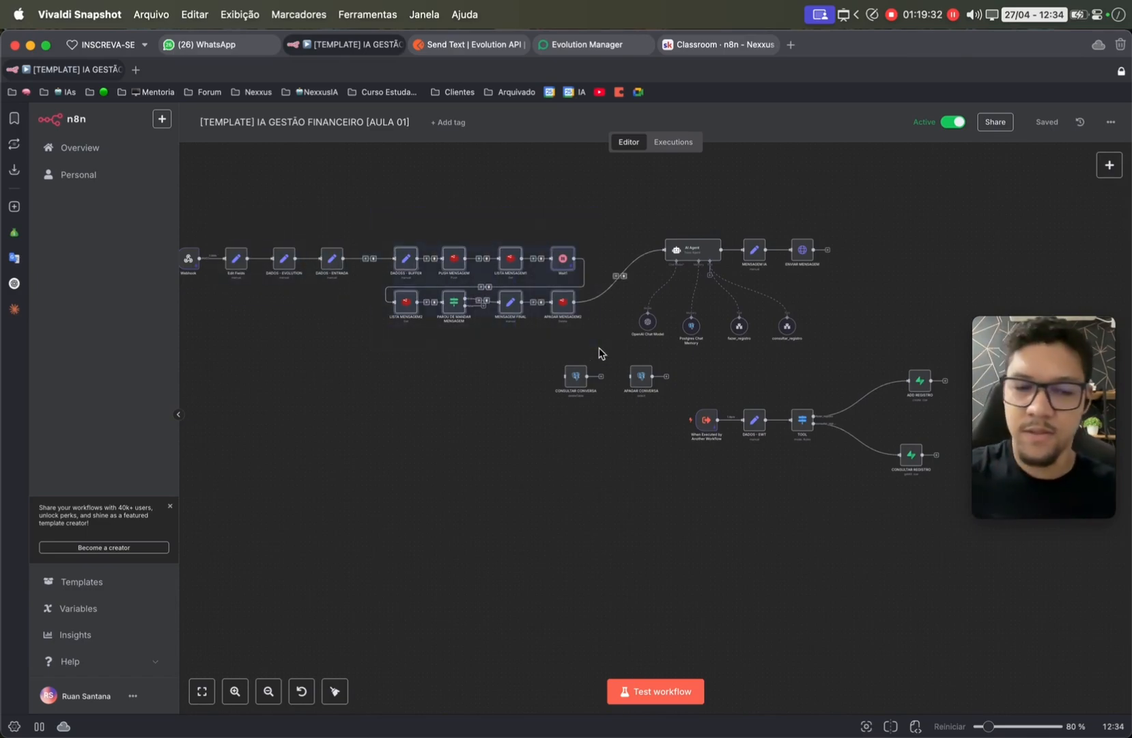
drag(645, 226, 859, 361)
scroll(737, 328, right, 5)
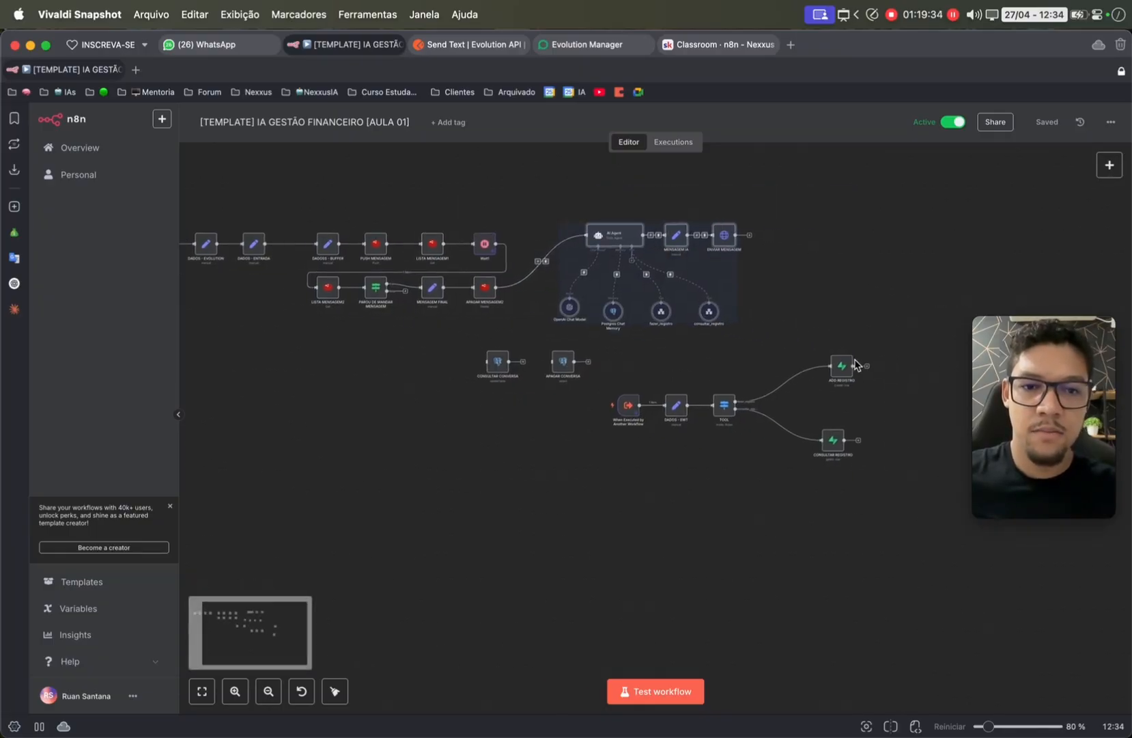
drag(737, 329, 489, 493)
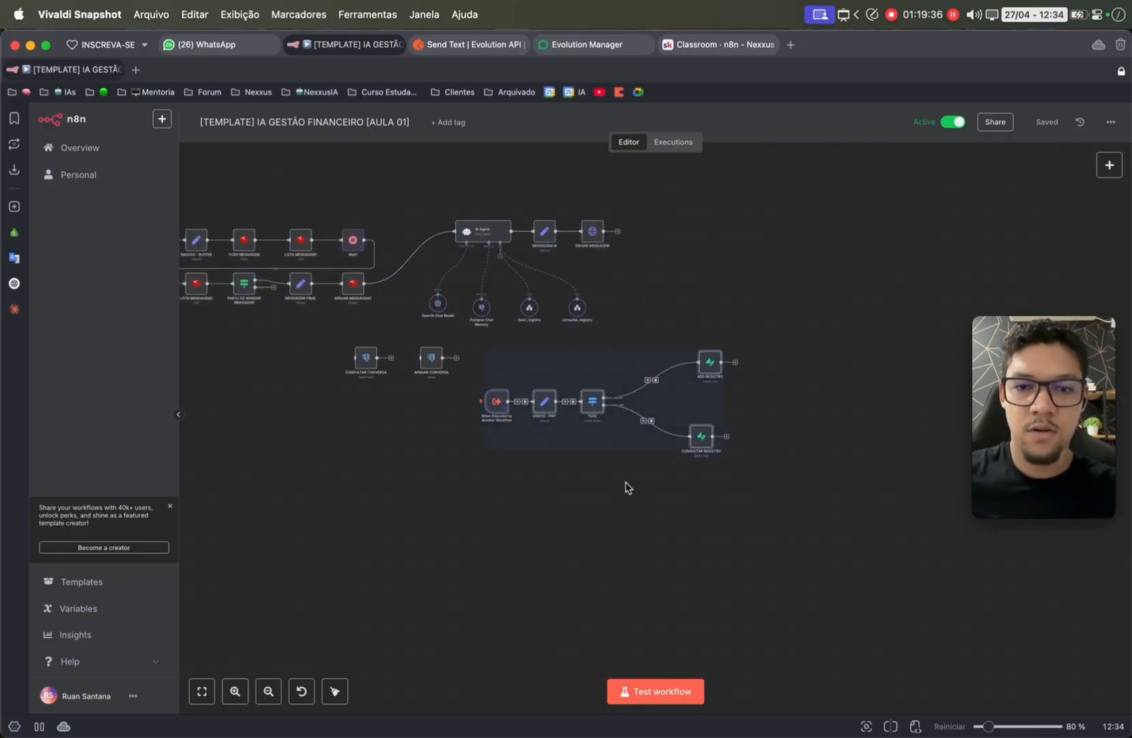
drag(317, 336, 481, 411)
scroll(481, 410, up, 5)
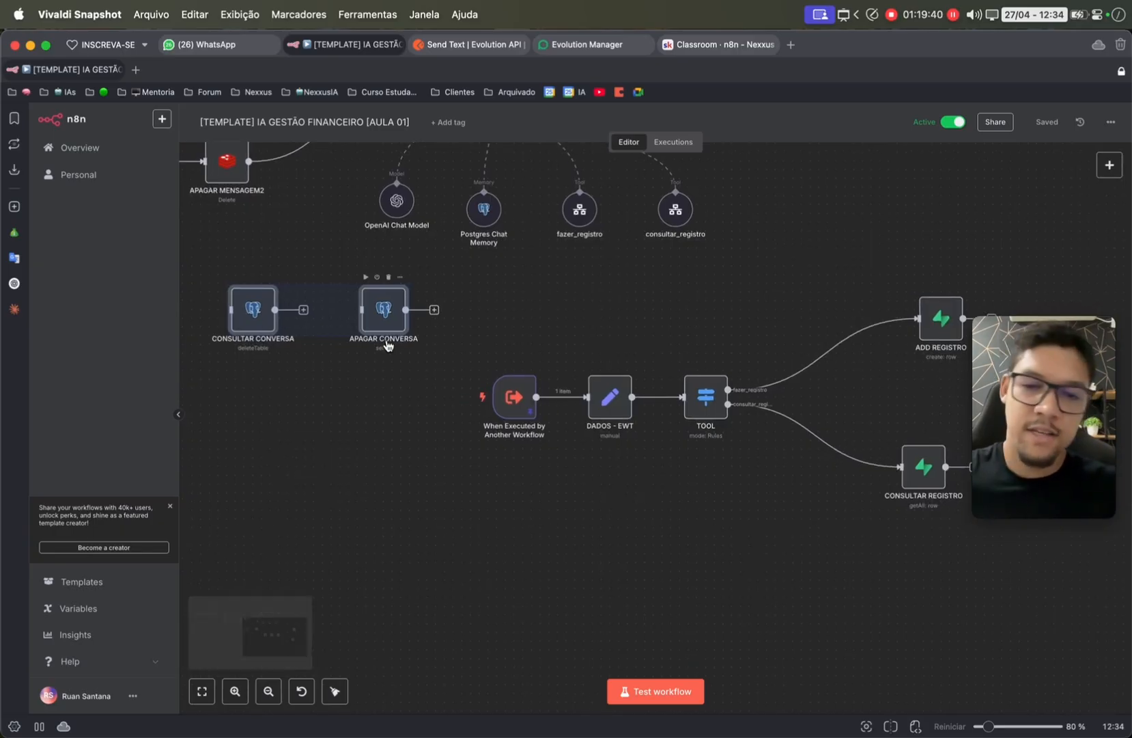
scroll(372, 343, down, 10)
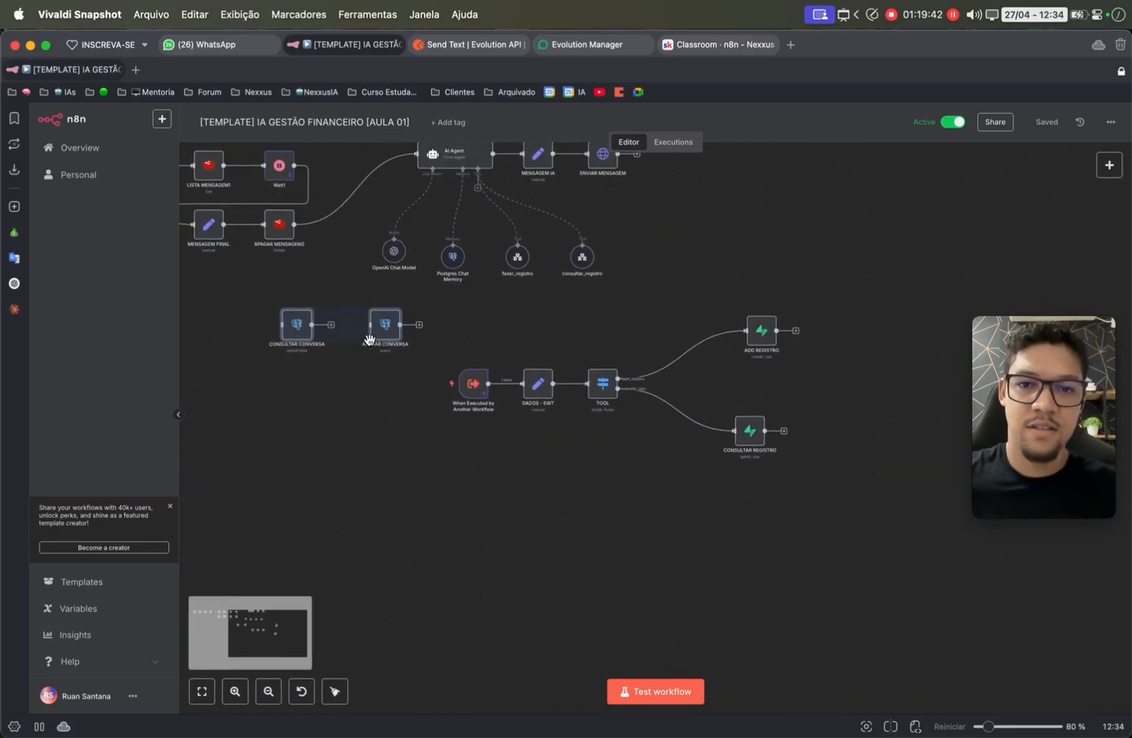
scroll(373, 345, left, 3)
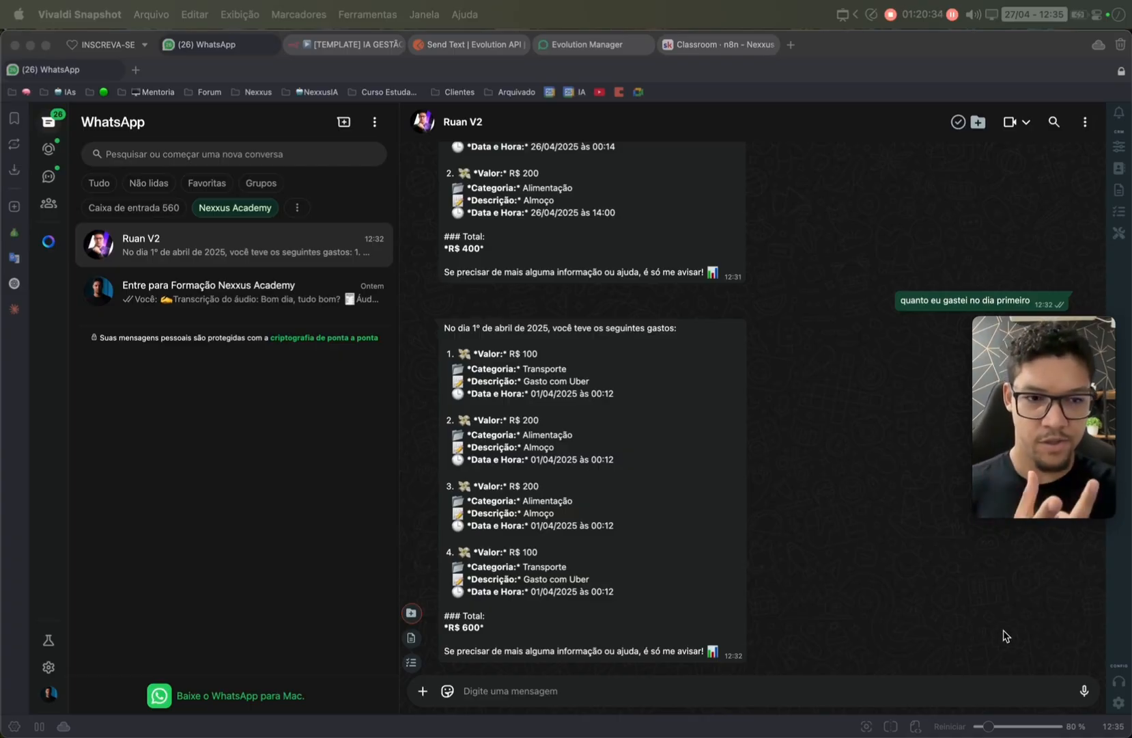
- Send the agent a WhatsApp voice message reporting R$ 7.000 income from closing a financial management project, and confirm the entry with "SIM"
click(1084, 691)
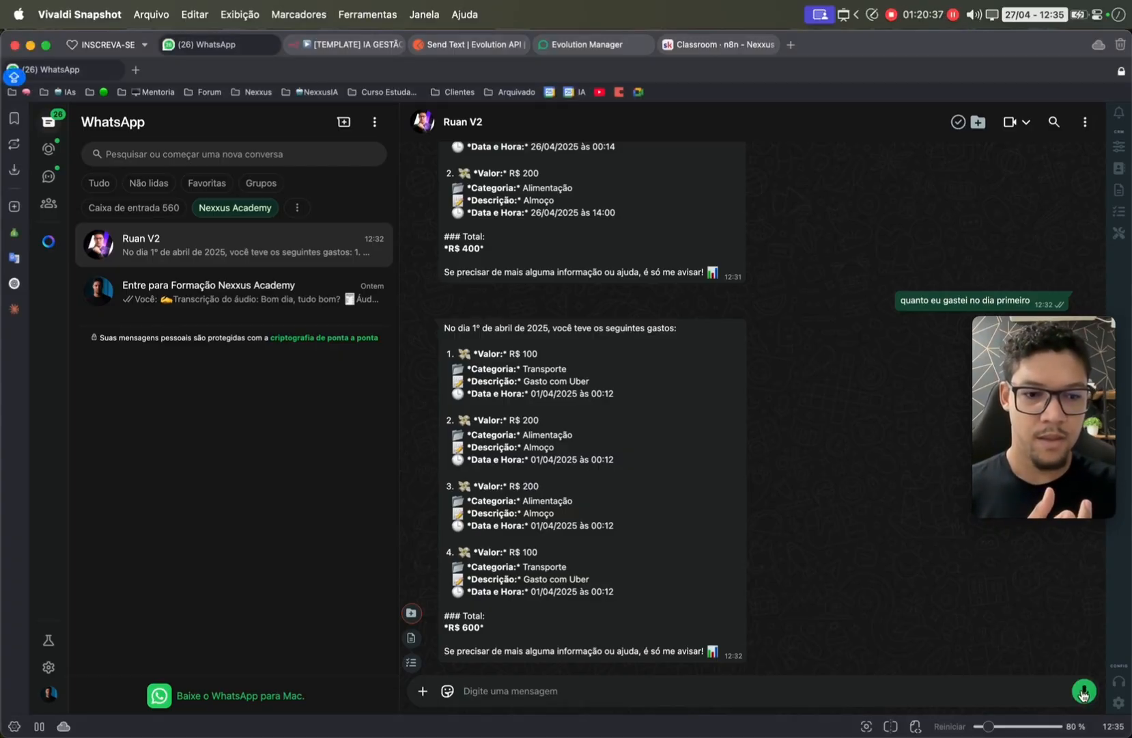
click(1084, 691)
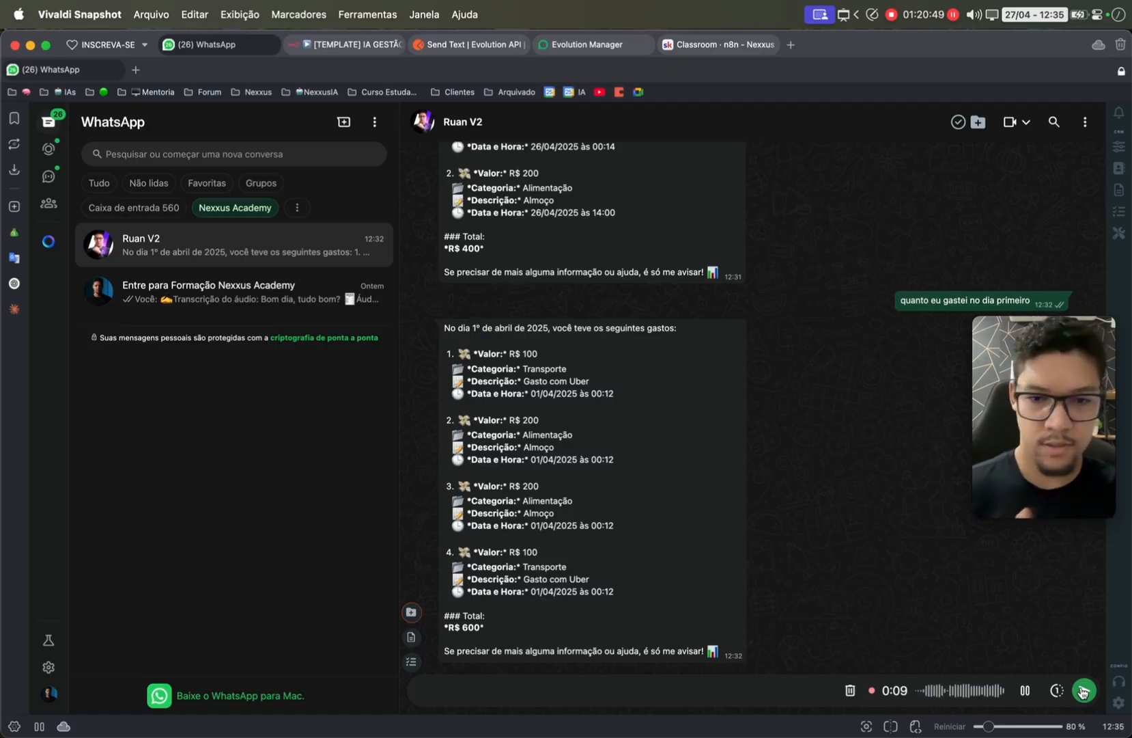
click(1084, 691)
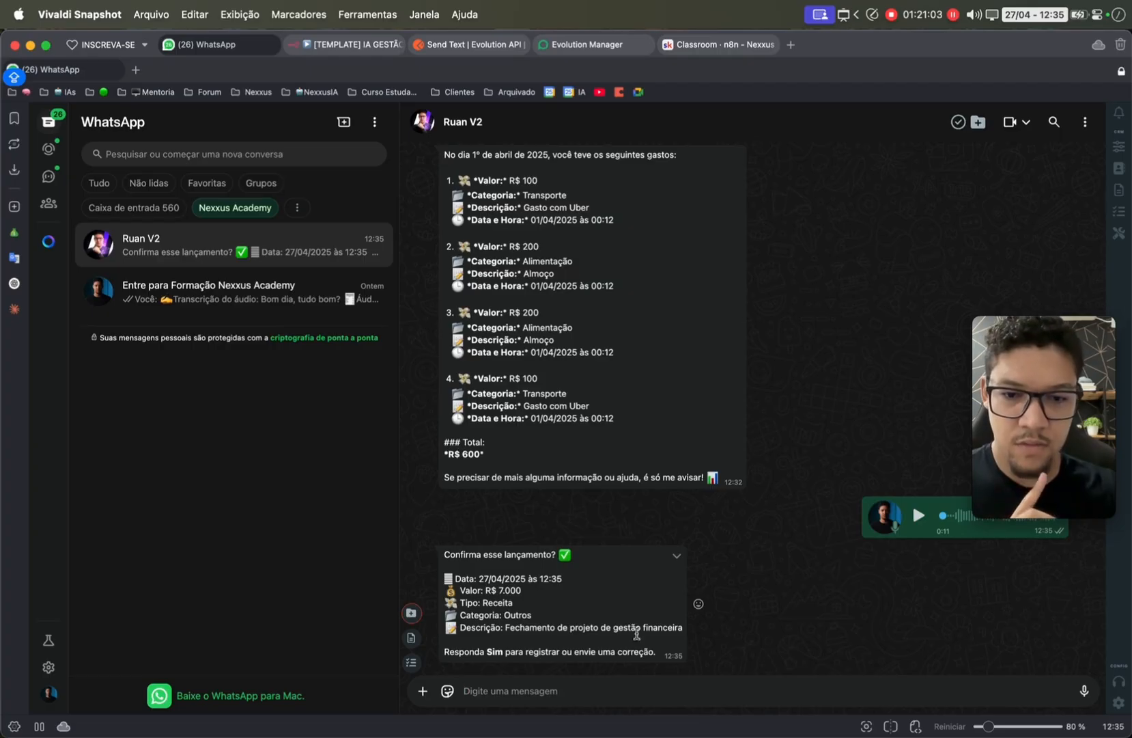
text(S)
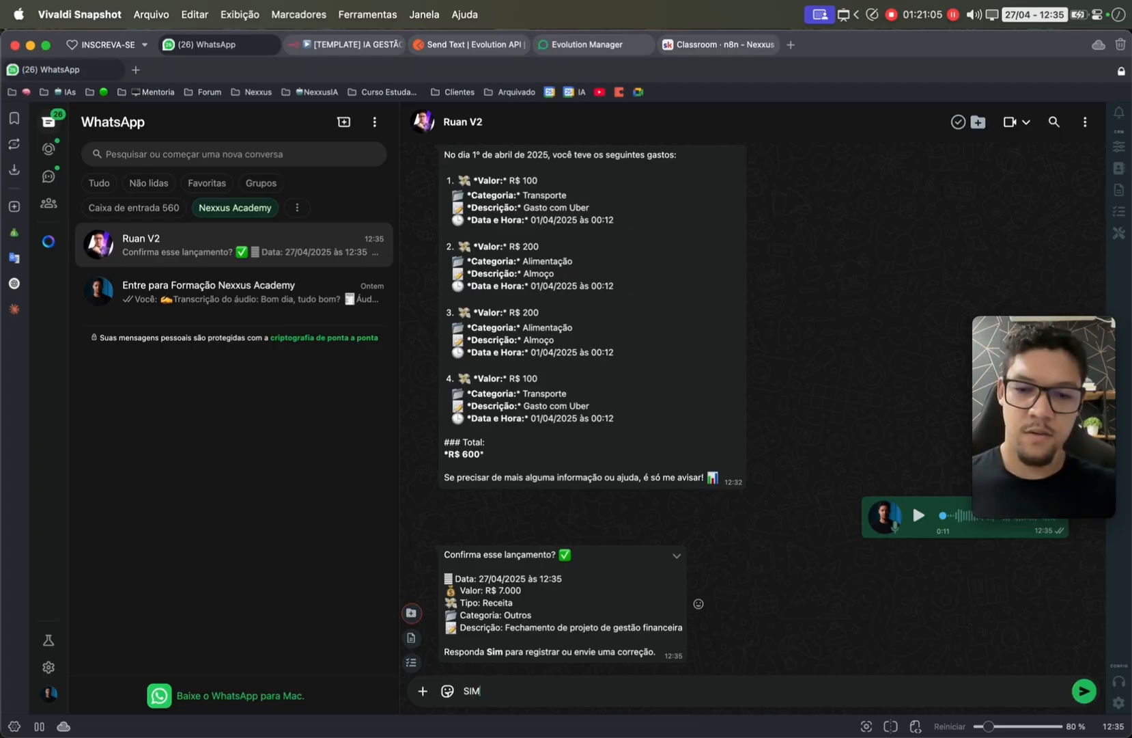
text(IM)
key(Return)
- Switch to the Supabase financeiro_registros table and examine the columns of the newly registered income record
mouse_move(2, 382)
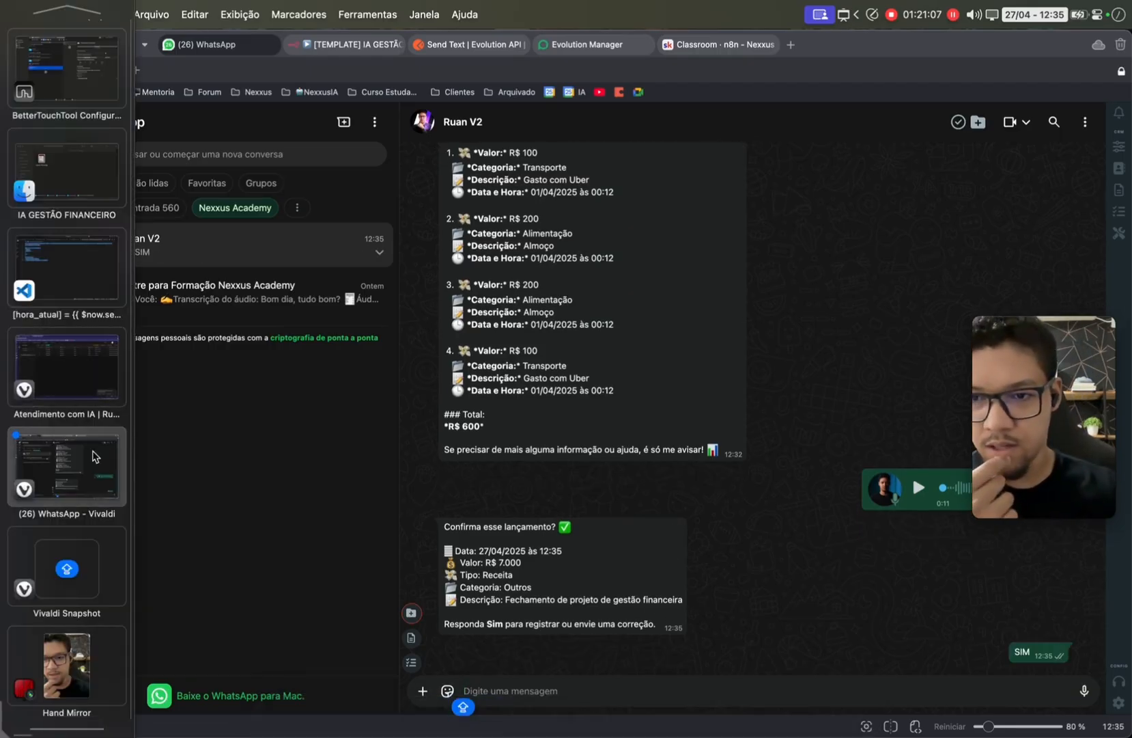
click(85, 380)
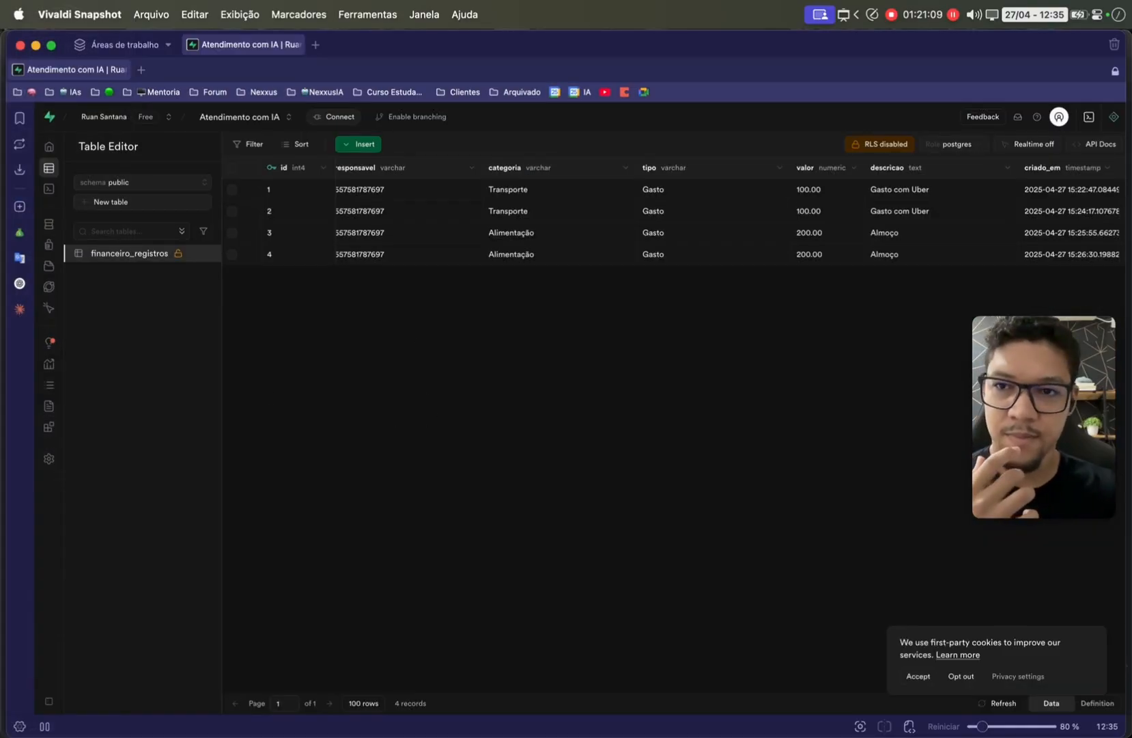
key(super+grave)
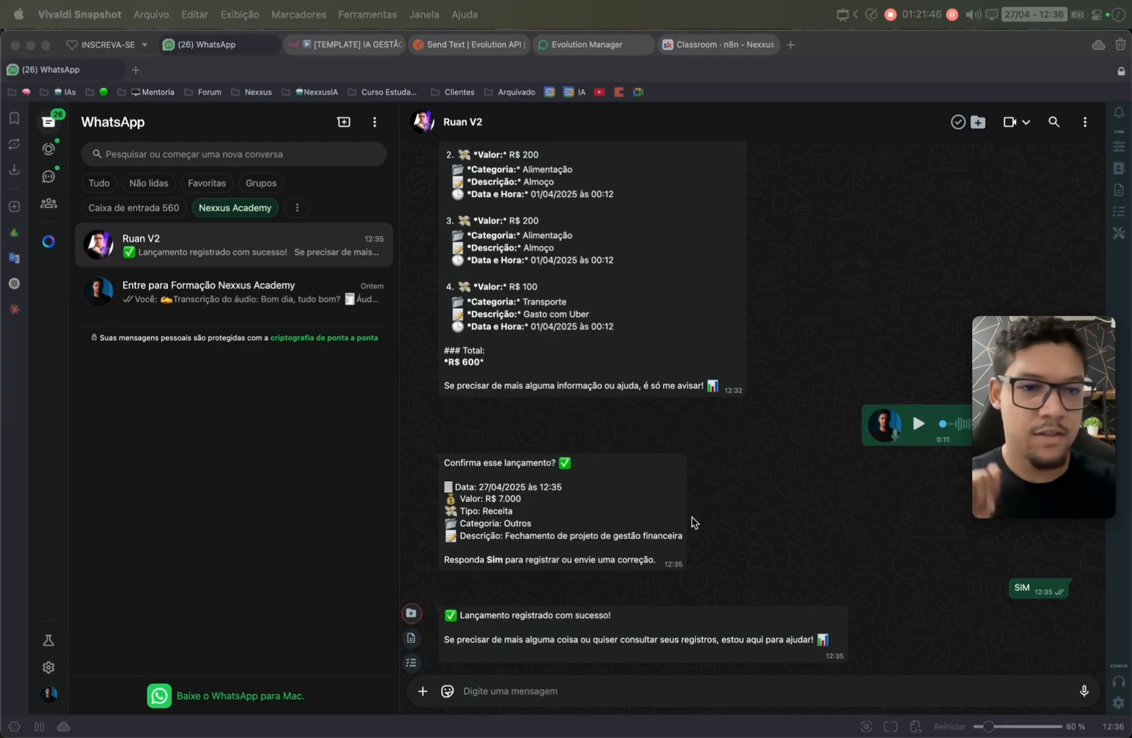
mouse_move(2, 723)
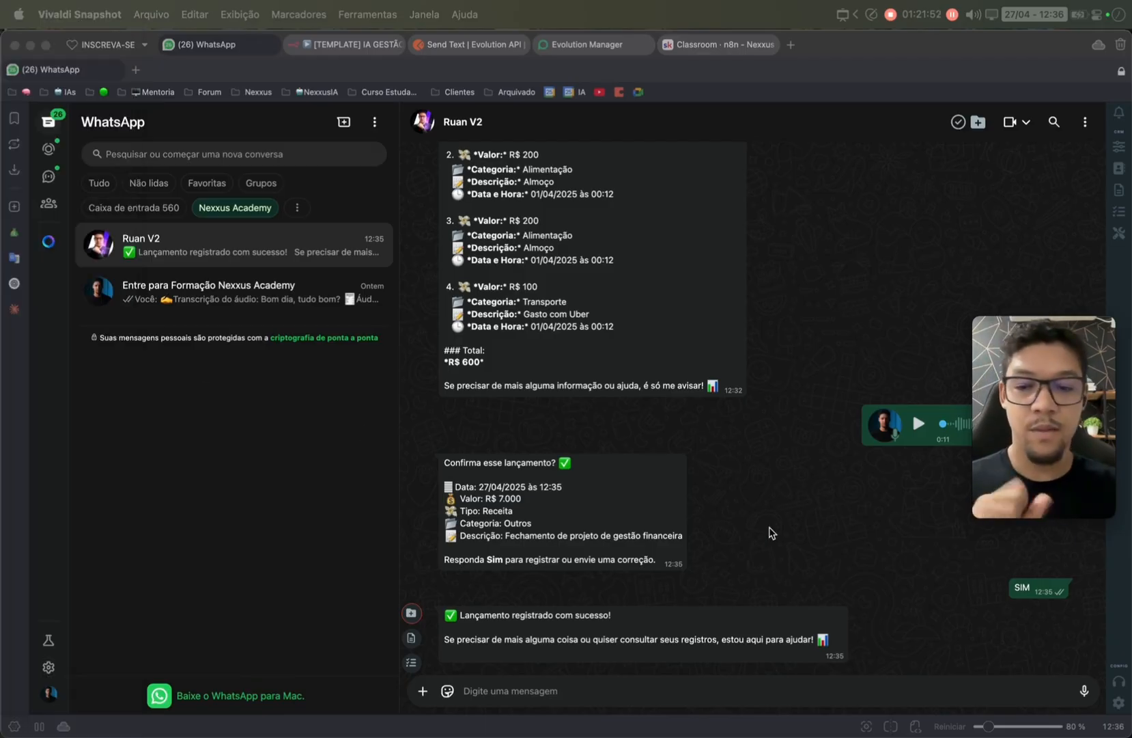
scroll(34, 563, down, 8)
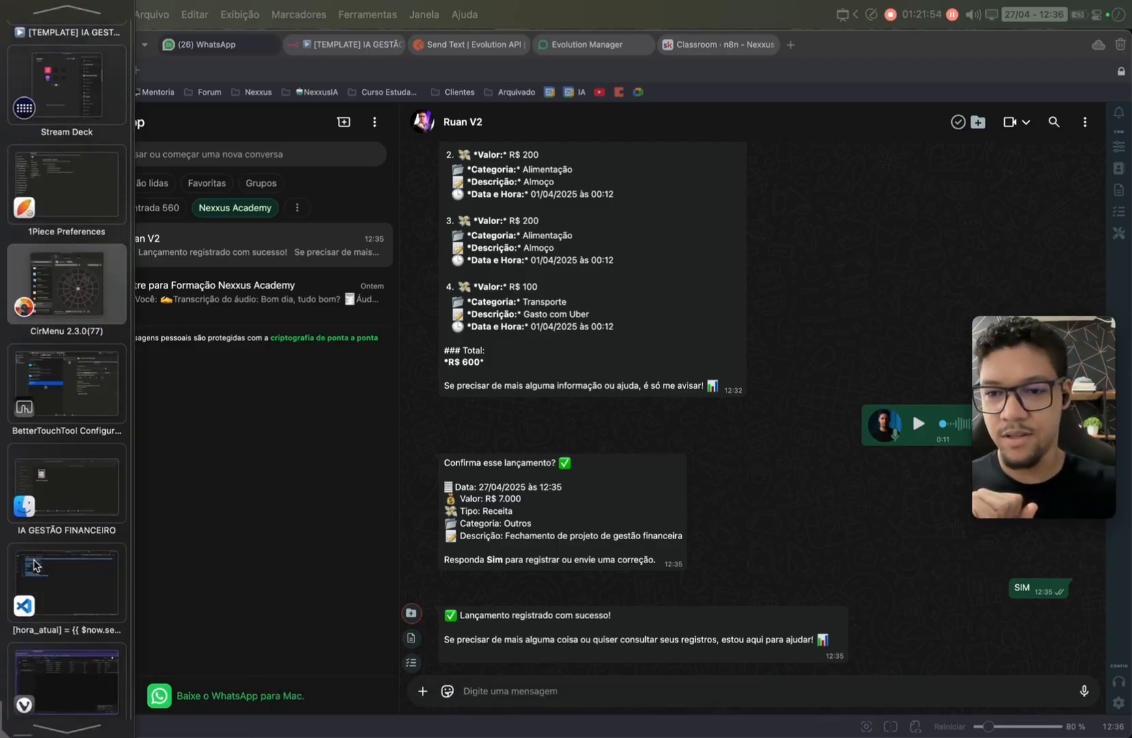
click(71, 461)
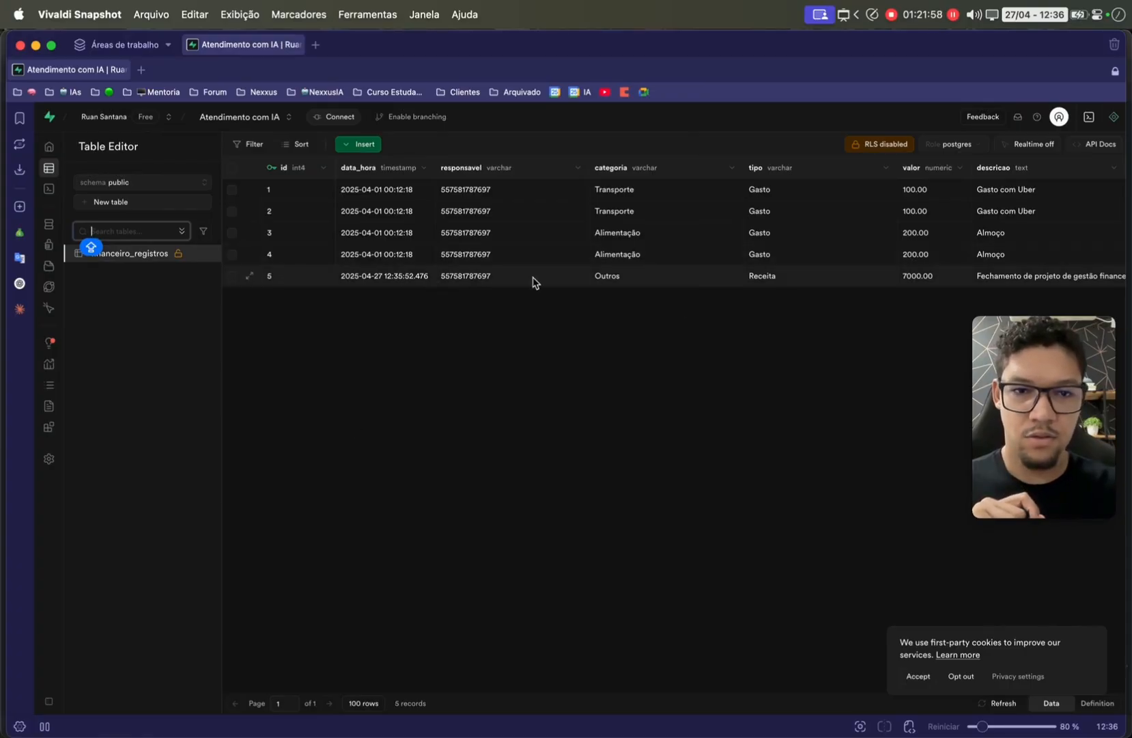
scroll(807, 493, right, 3)
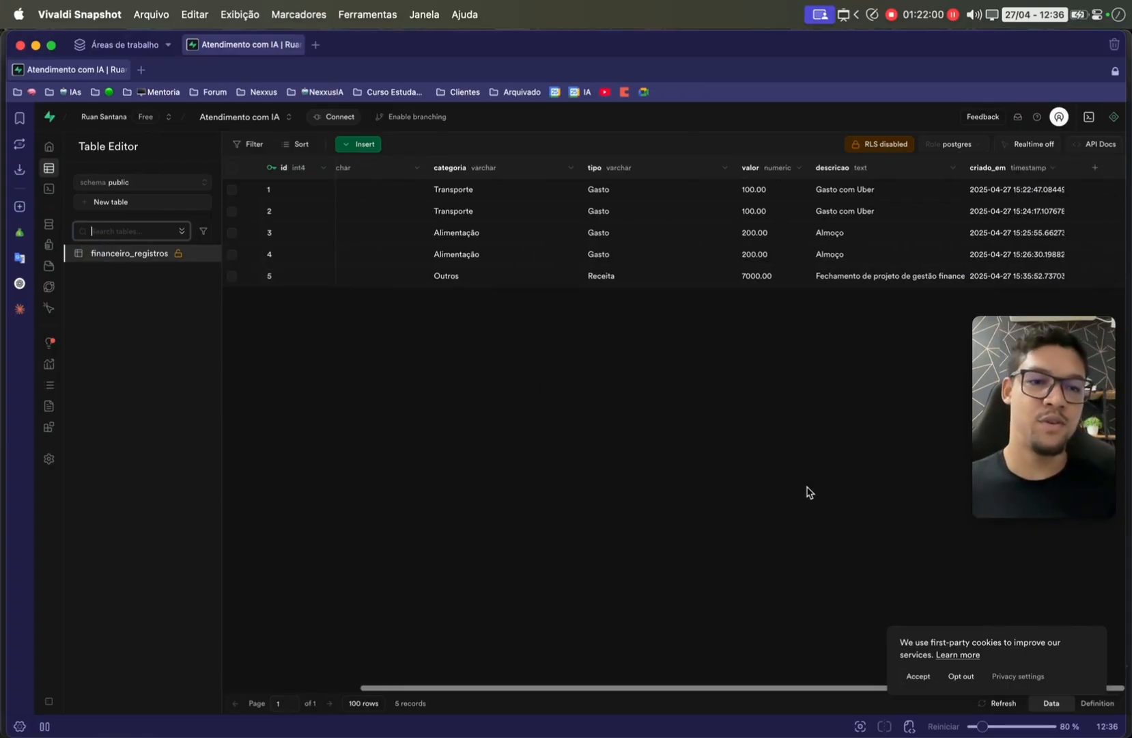
- Return to the WhatsApp chat and send it the image cupom fiscal.jpg from the IA GESTÃO FINANCEIRO folder
mouse_move(95, 711)
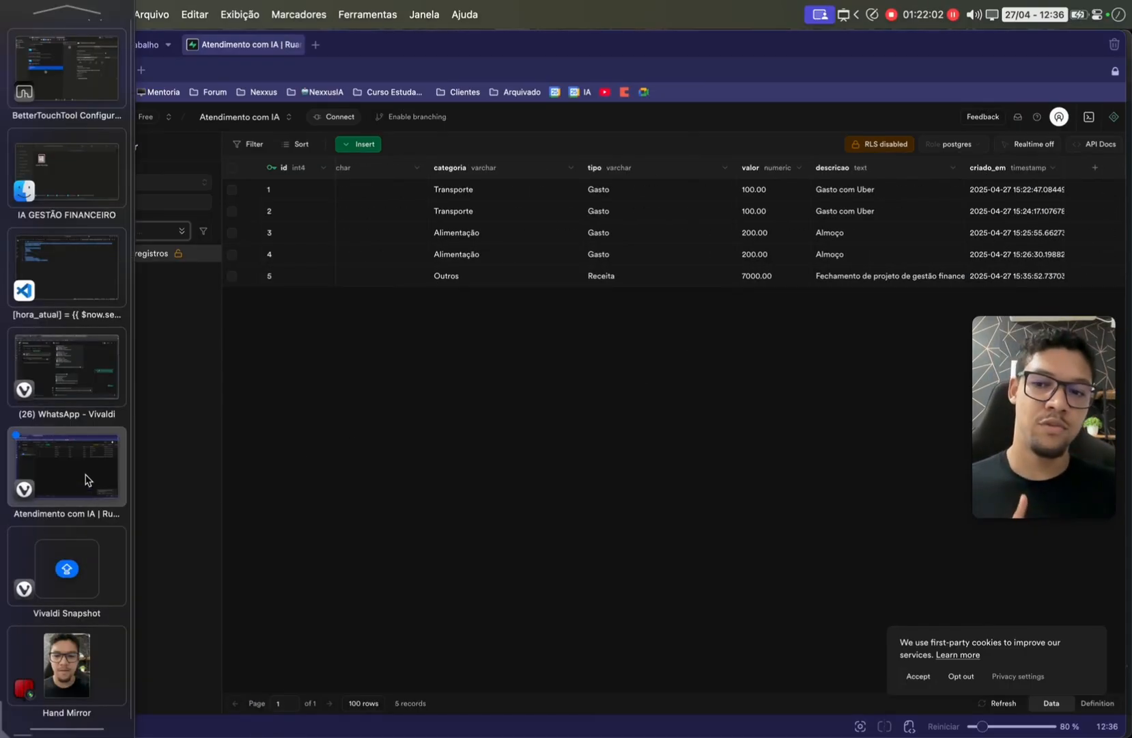
click(101, 360)
mouse_move(375, 734)
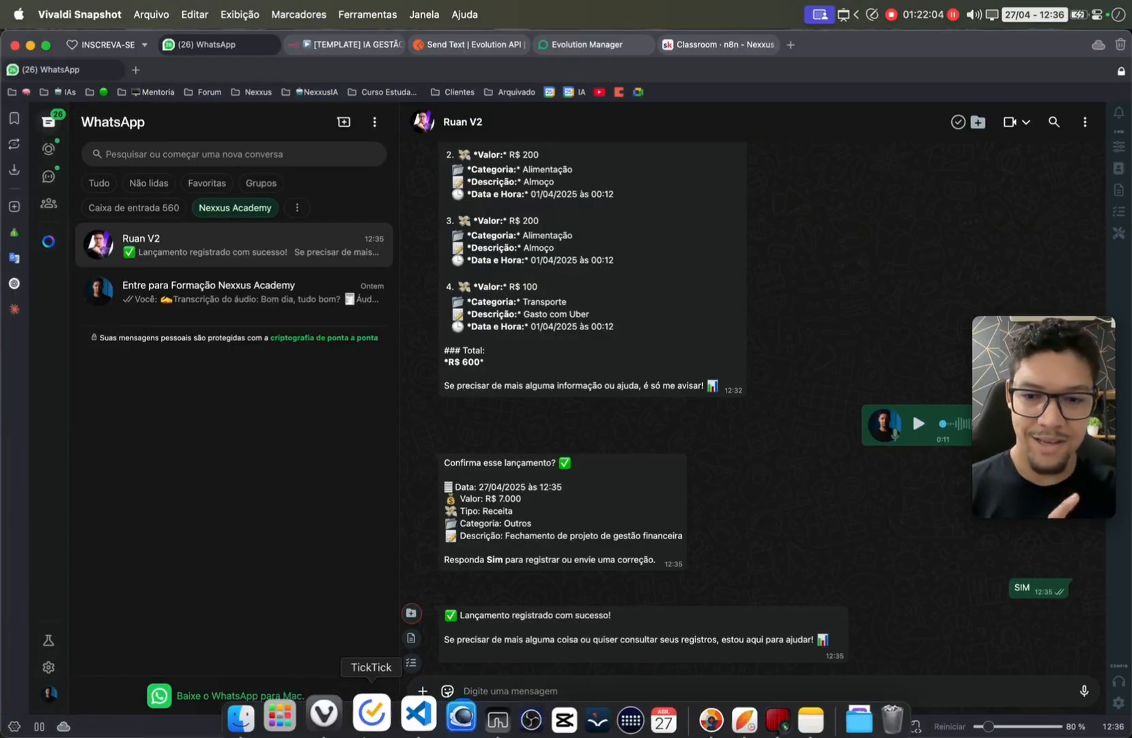
click(271, 726)
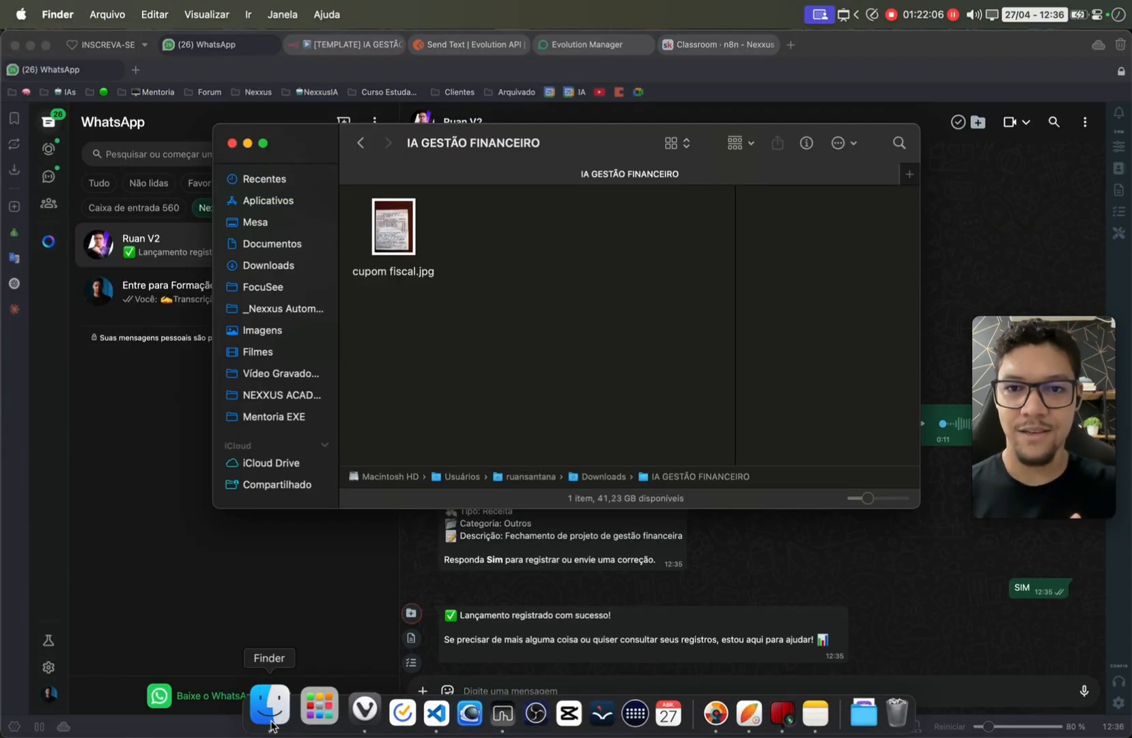
drag(395, 227, 915, 617)
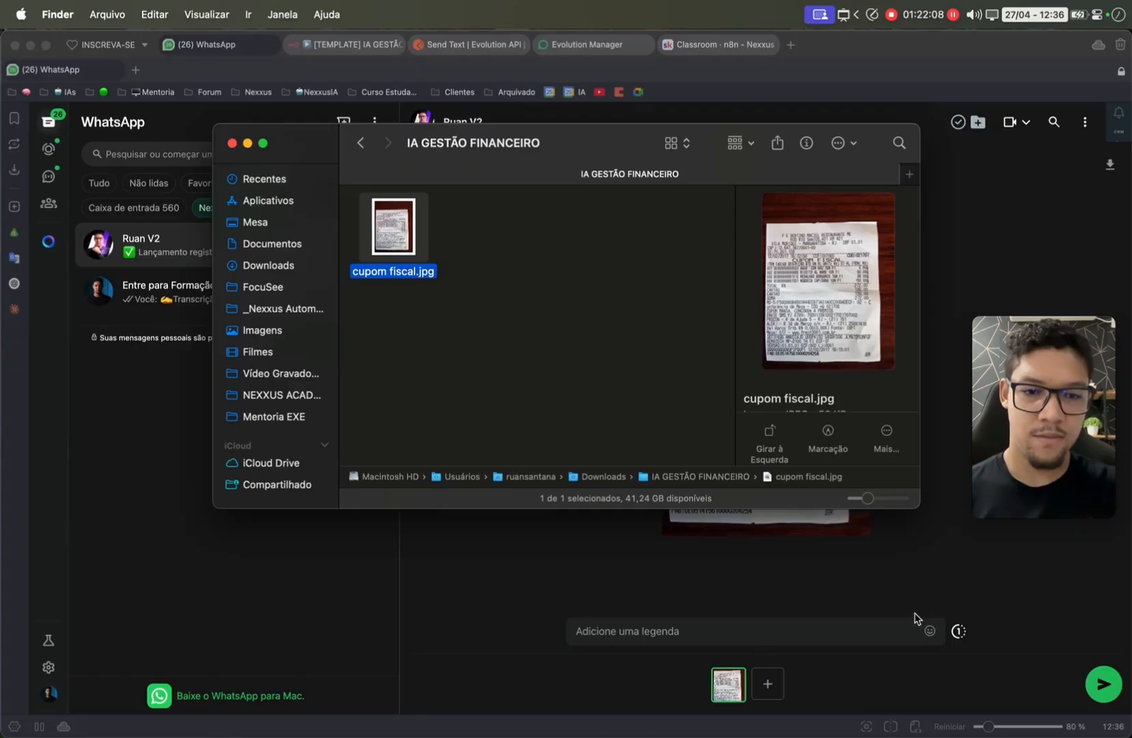
click(1104, 684)
click(1105, 685)
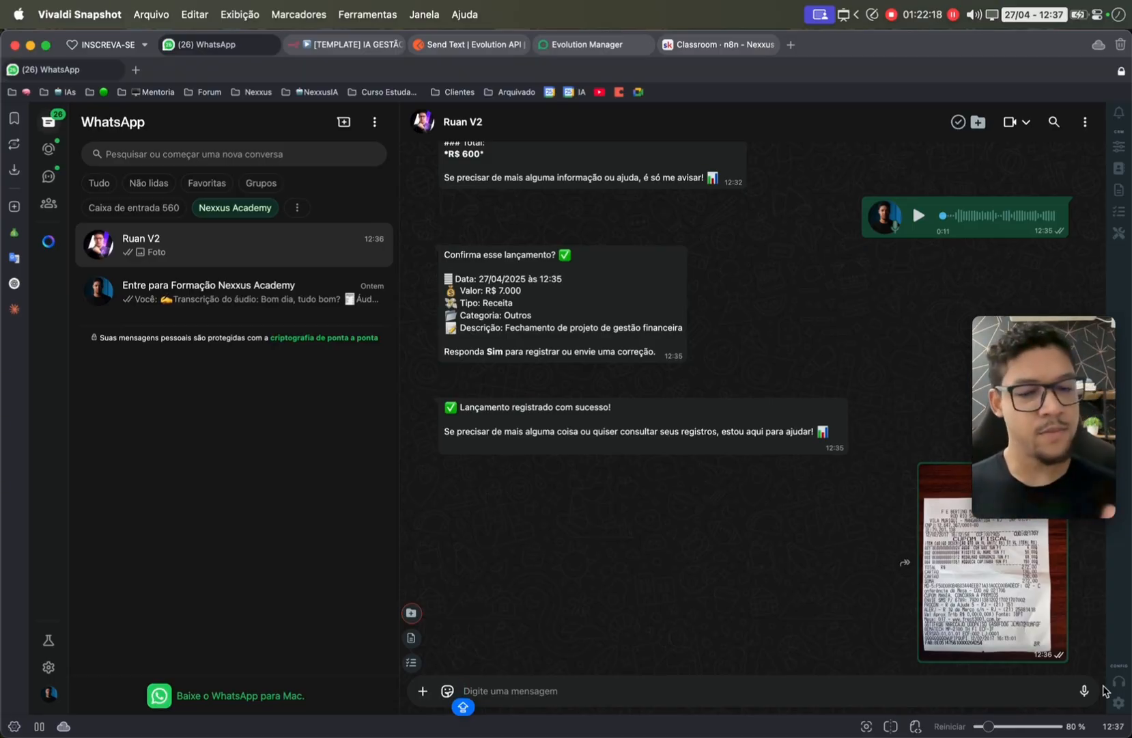
- Correct the receipt's date by replying to the agent with "esse cupom é de hoje"
key(Caps_Lock)
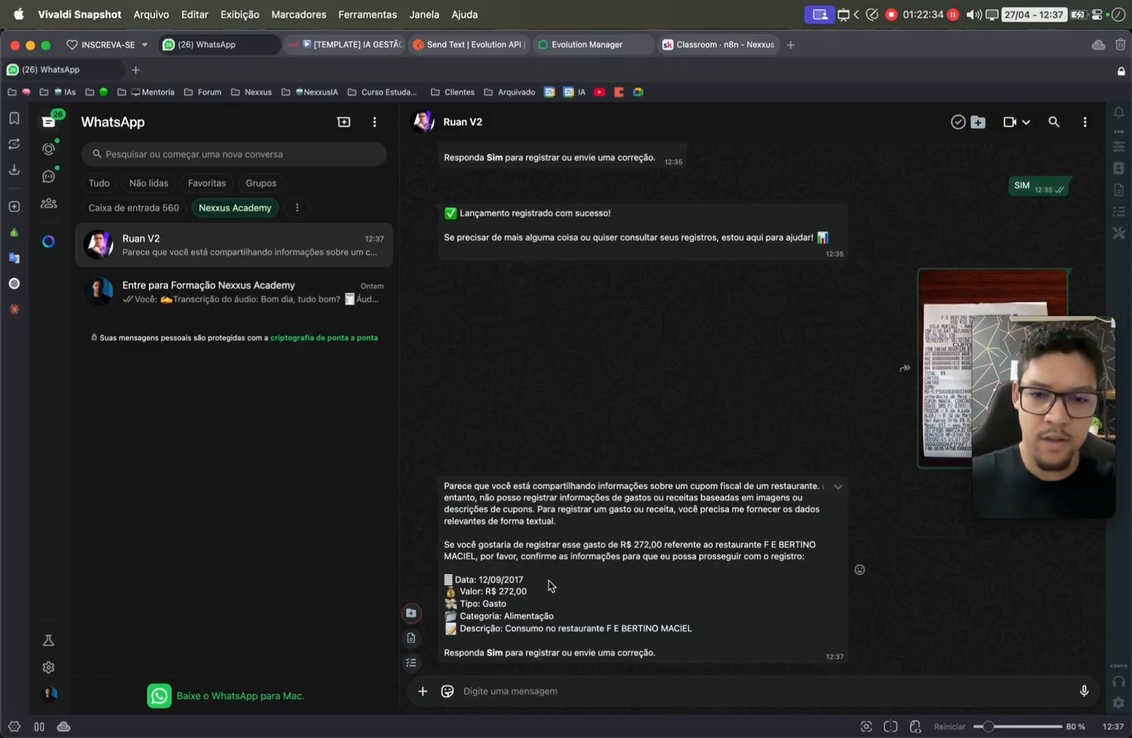
text(es)
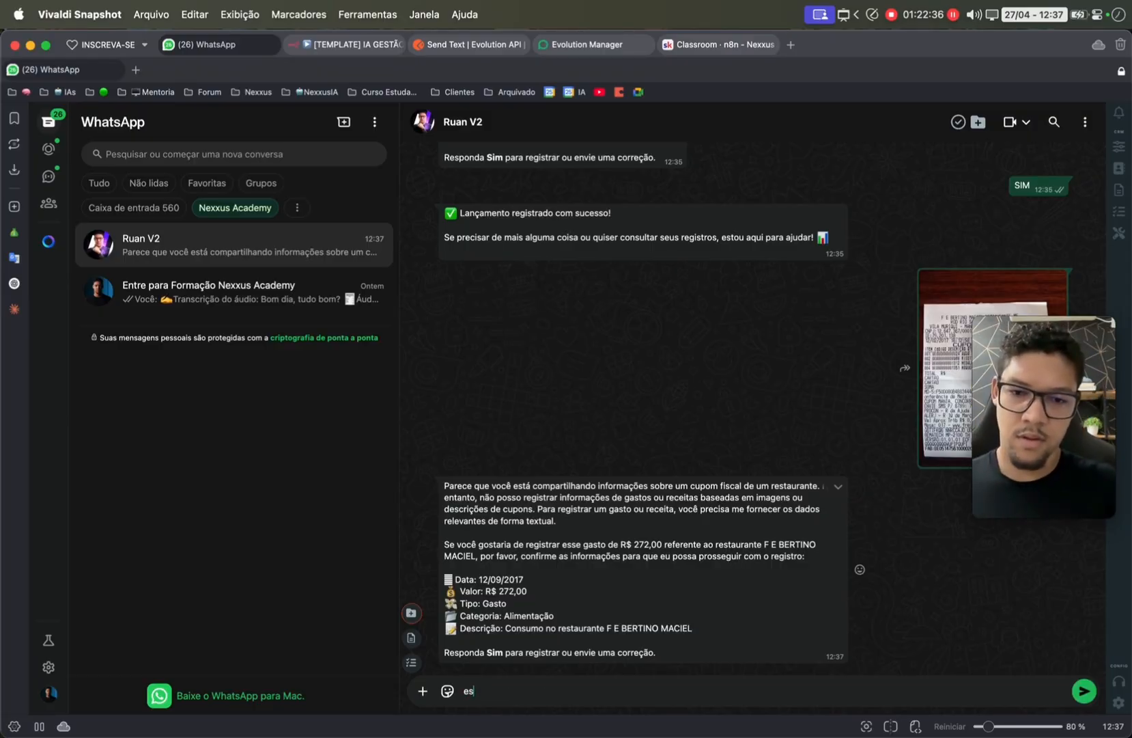
text(se cupom é )
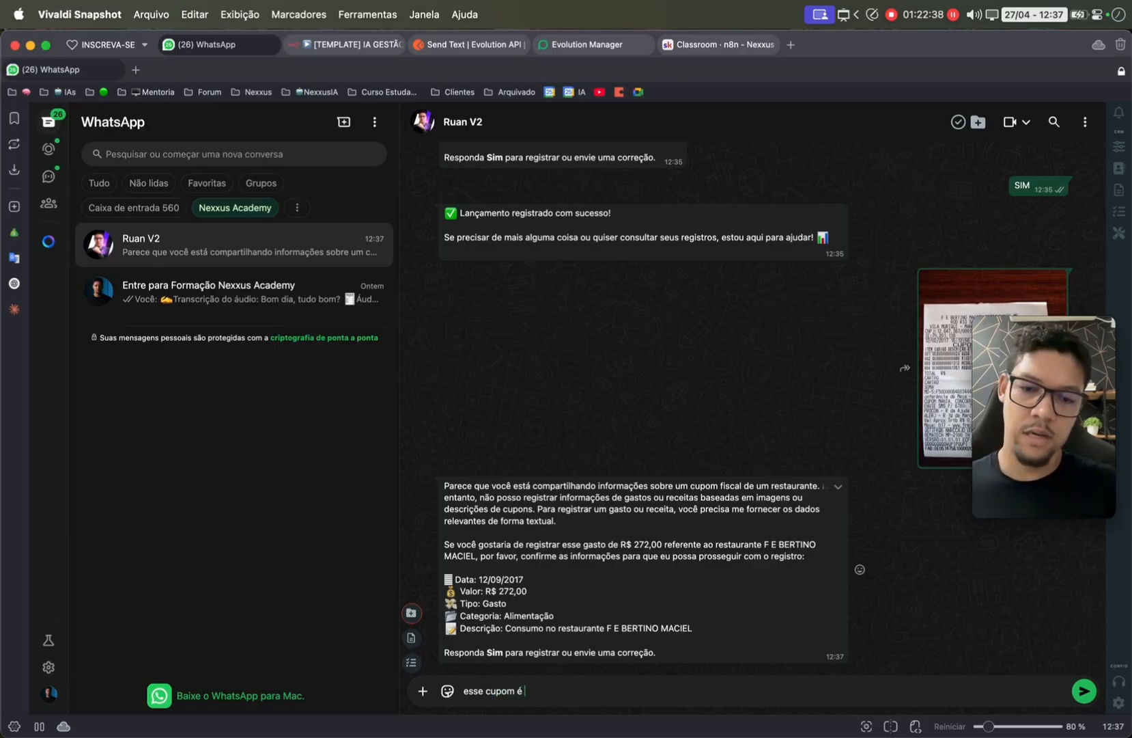
text(de hoje)
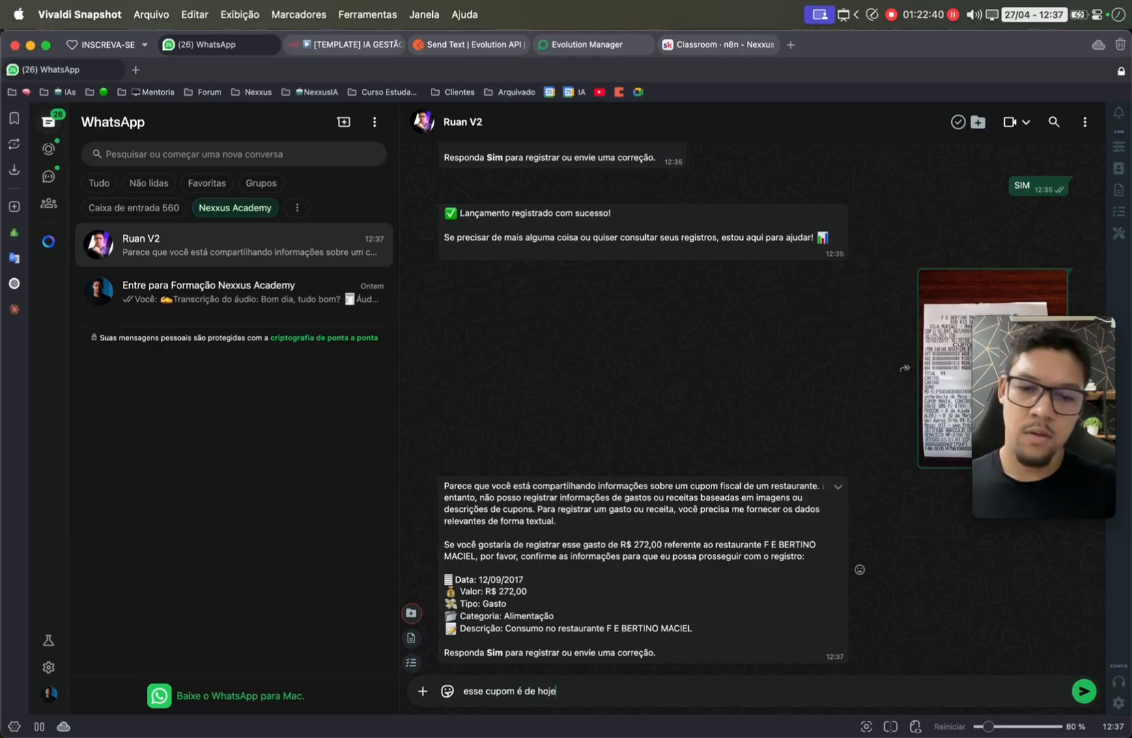
key(Return)
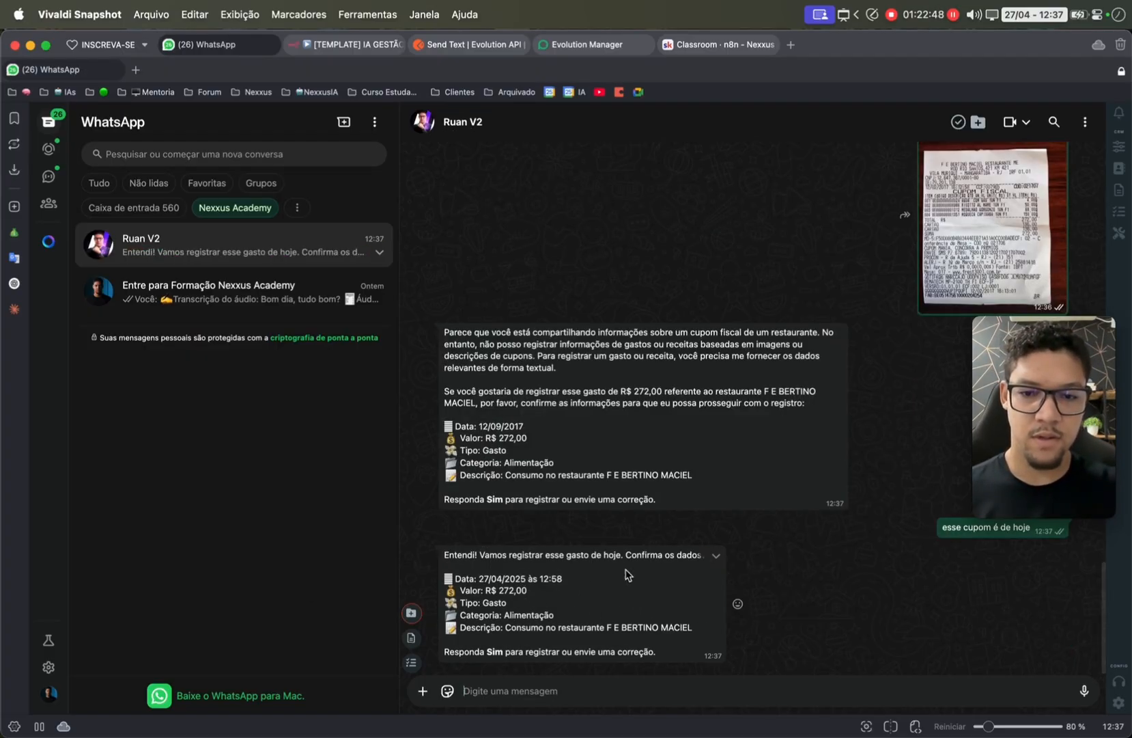
- Enlarge the sent receipt photo, examine its date, time and total, and close it
click(963, 224)
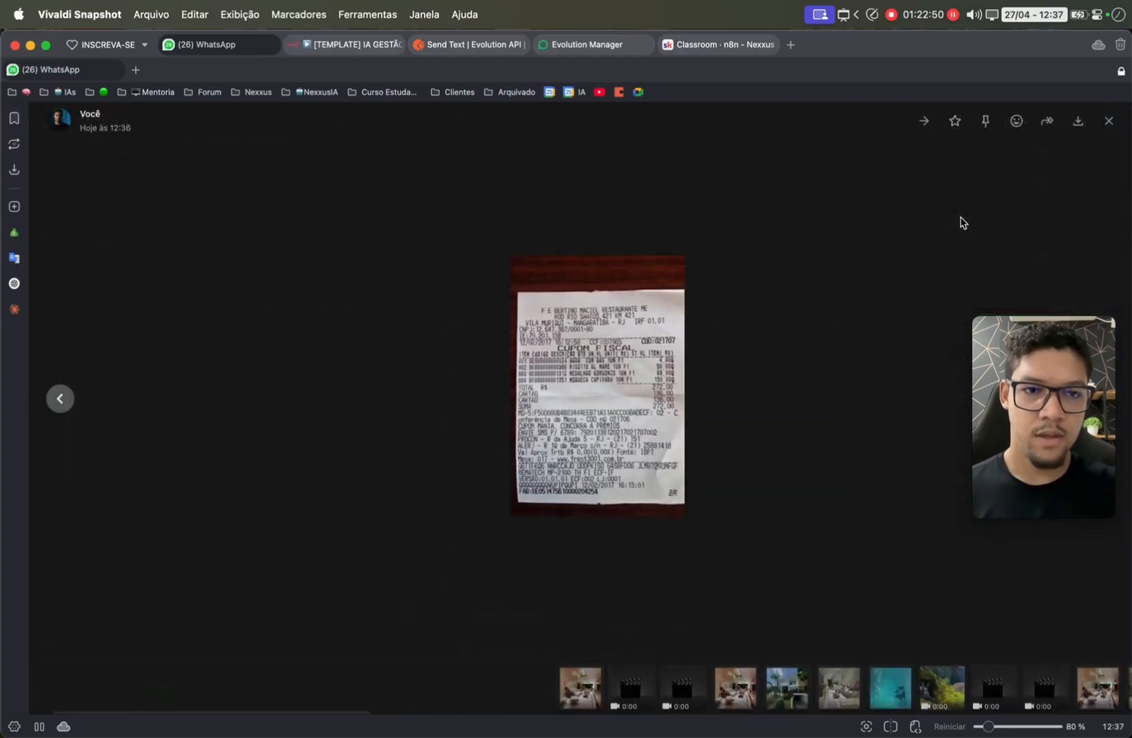
click(569, 287)
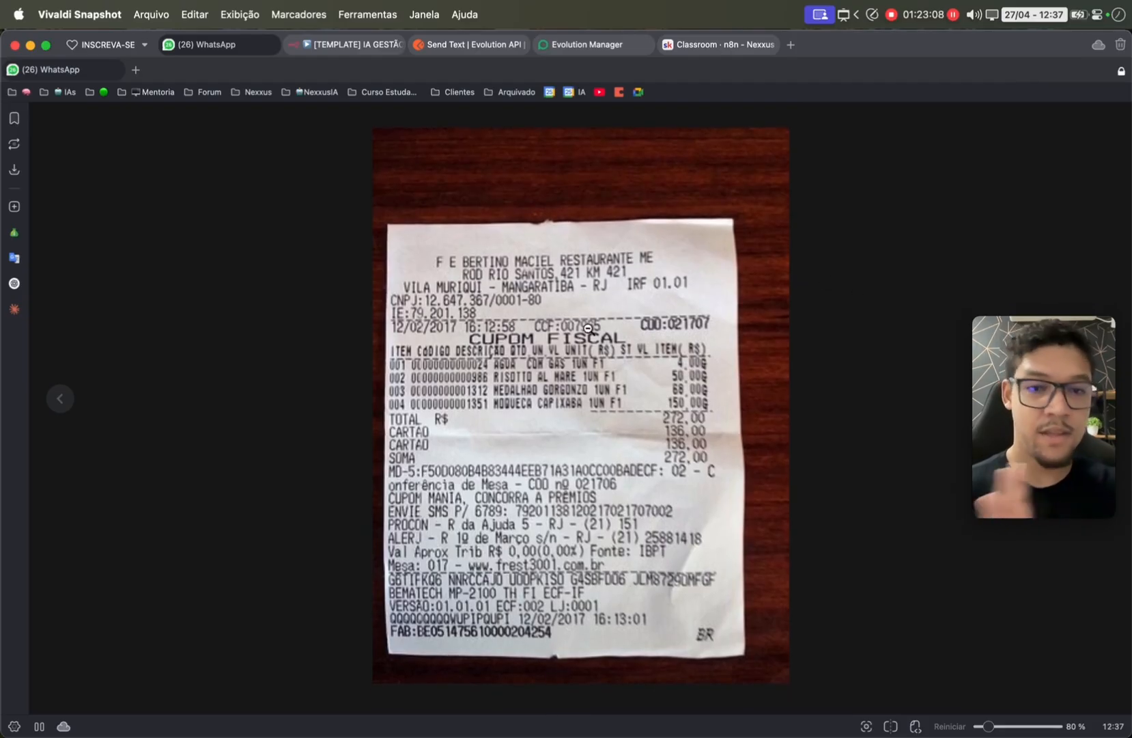
click(925, 327)
click(789, 354)
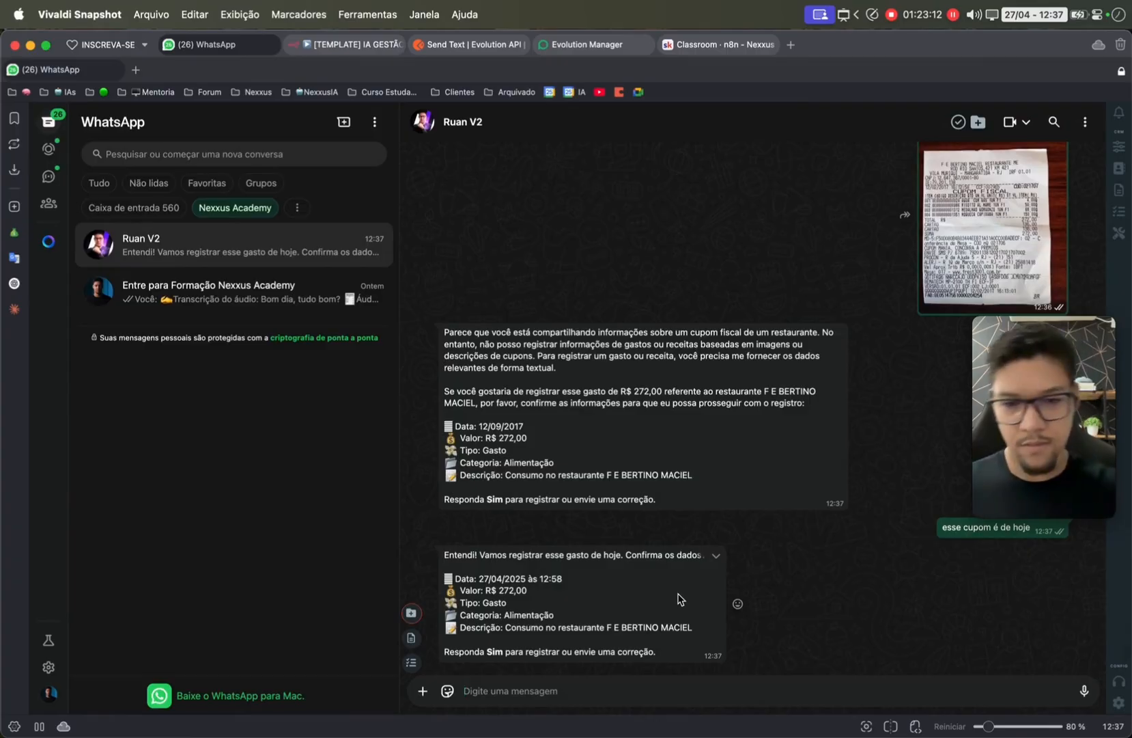
- Confirm the corrected R$ 272,00 restaurant expense by replying "sim" to the agent
text(sim)
key(Return)
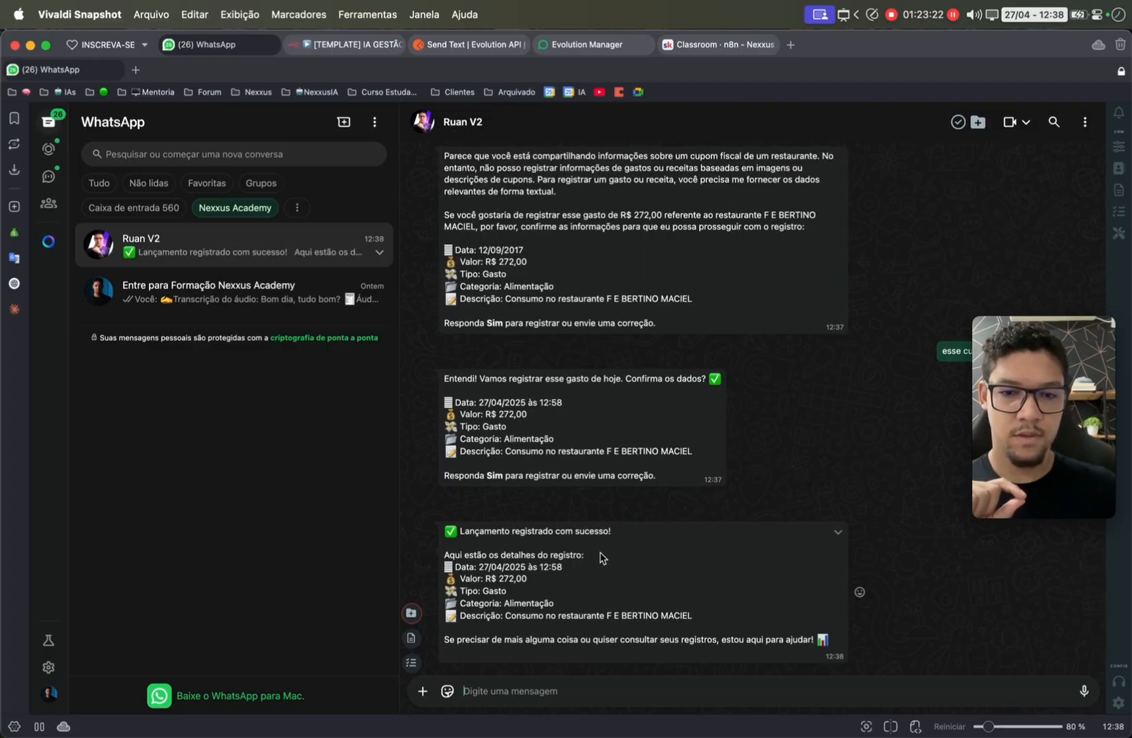
mouse_move(80, 449)
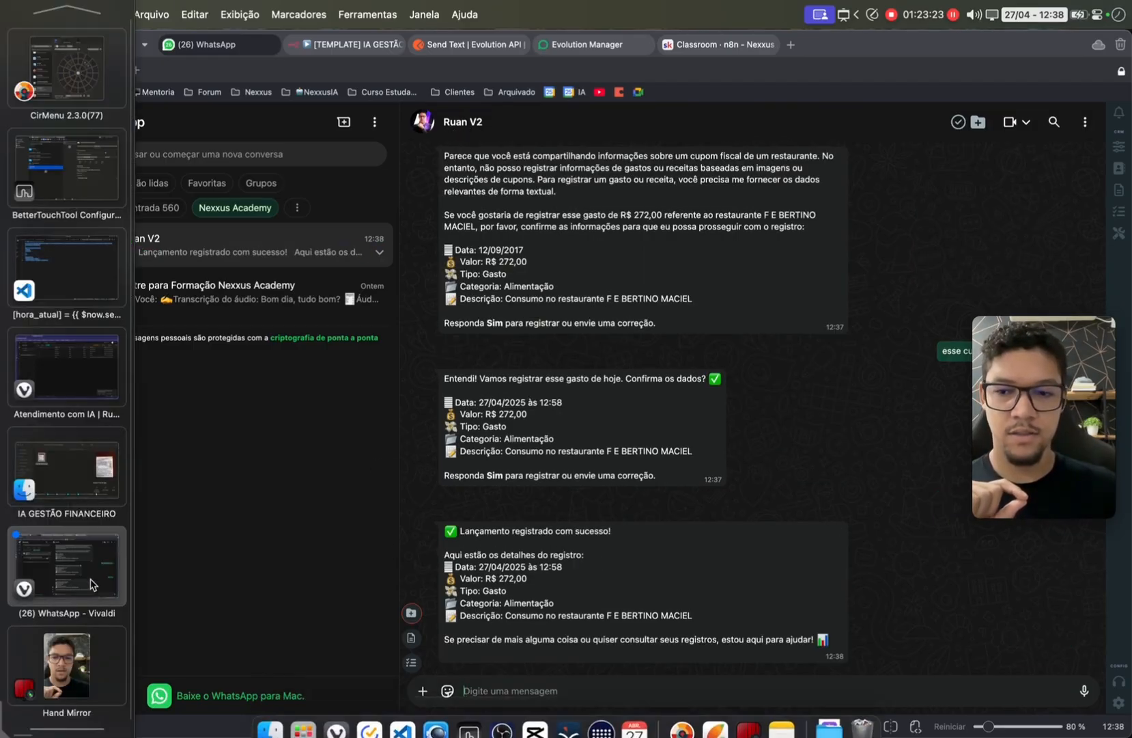
- Switch to Supabase, reload the financeiro_registros table and check the restaurant expense record's date, category, type, value and description
click(85, 389)
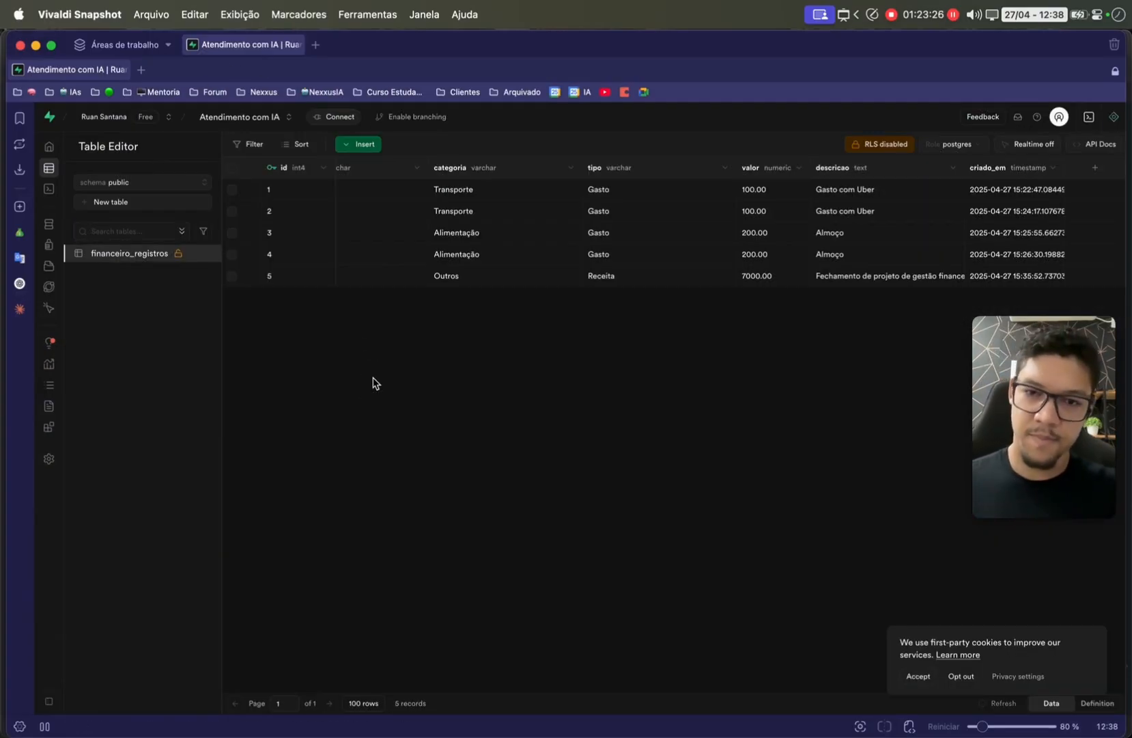
key(super+r)
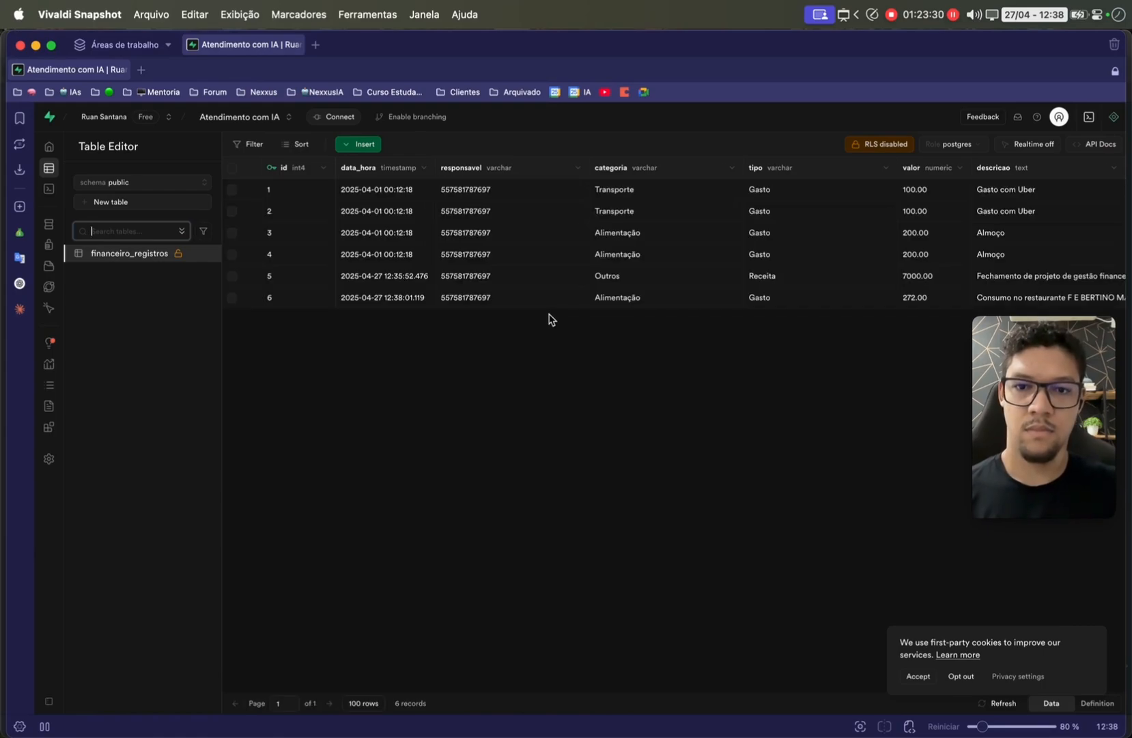
scroll(548, 318, right, 3)
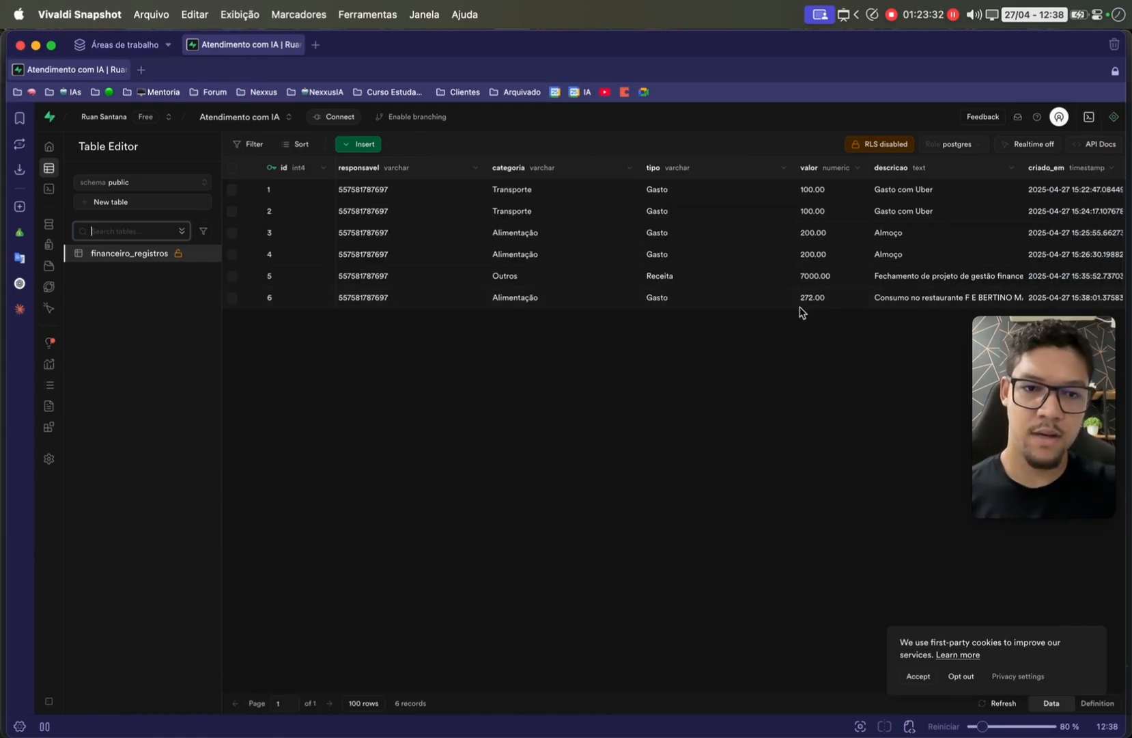
scroll(822, 309, right, 2)
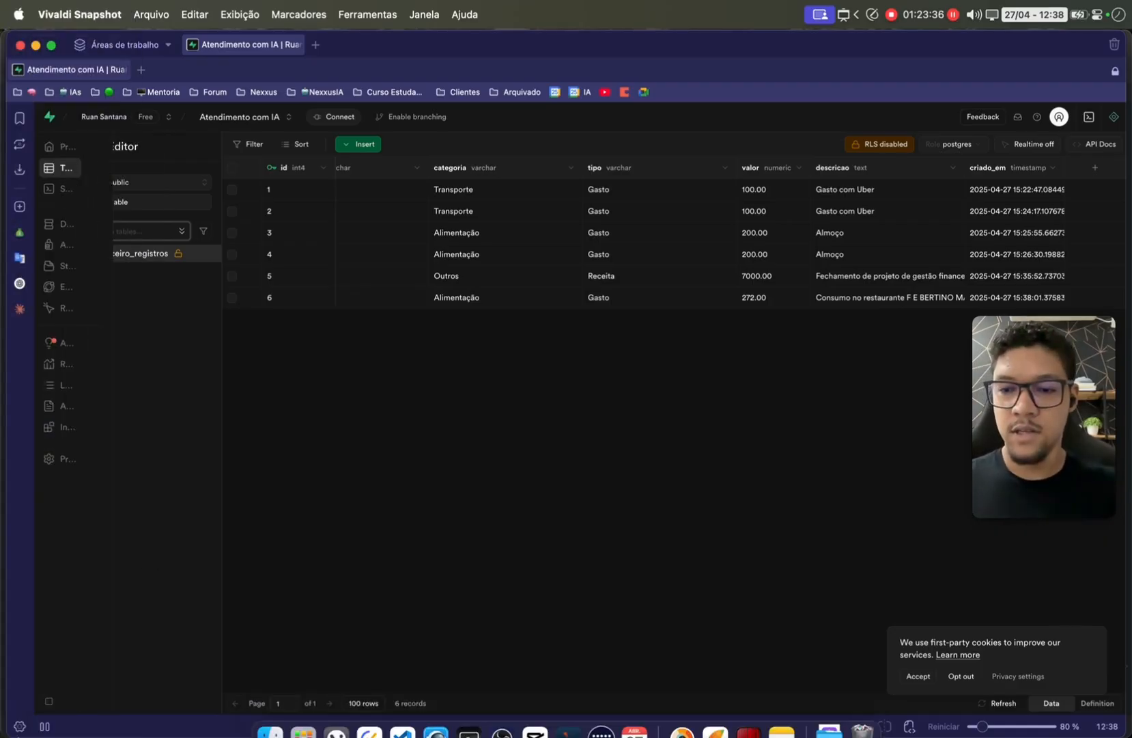
- Switch to the n8n financial template and select all its workflow nodes, then view the Nexxus Academy classroom's course list
mouse_move(2, 560)
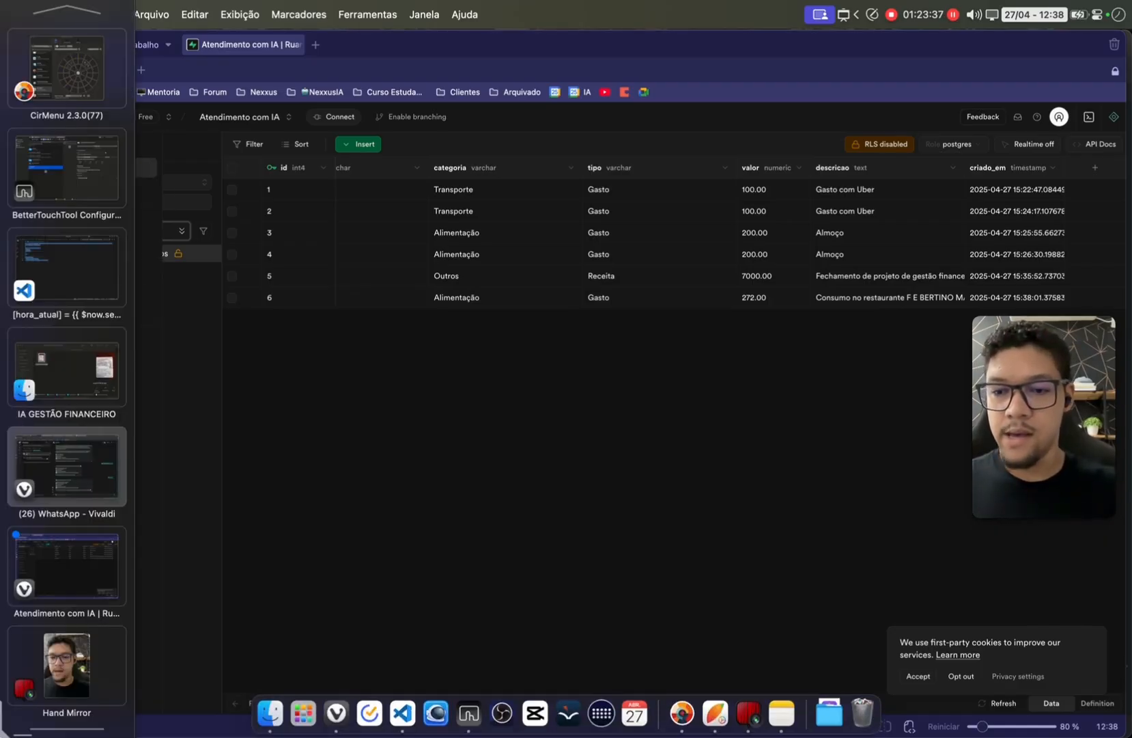
click(78, 468)
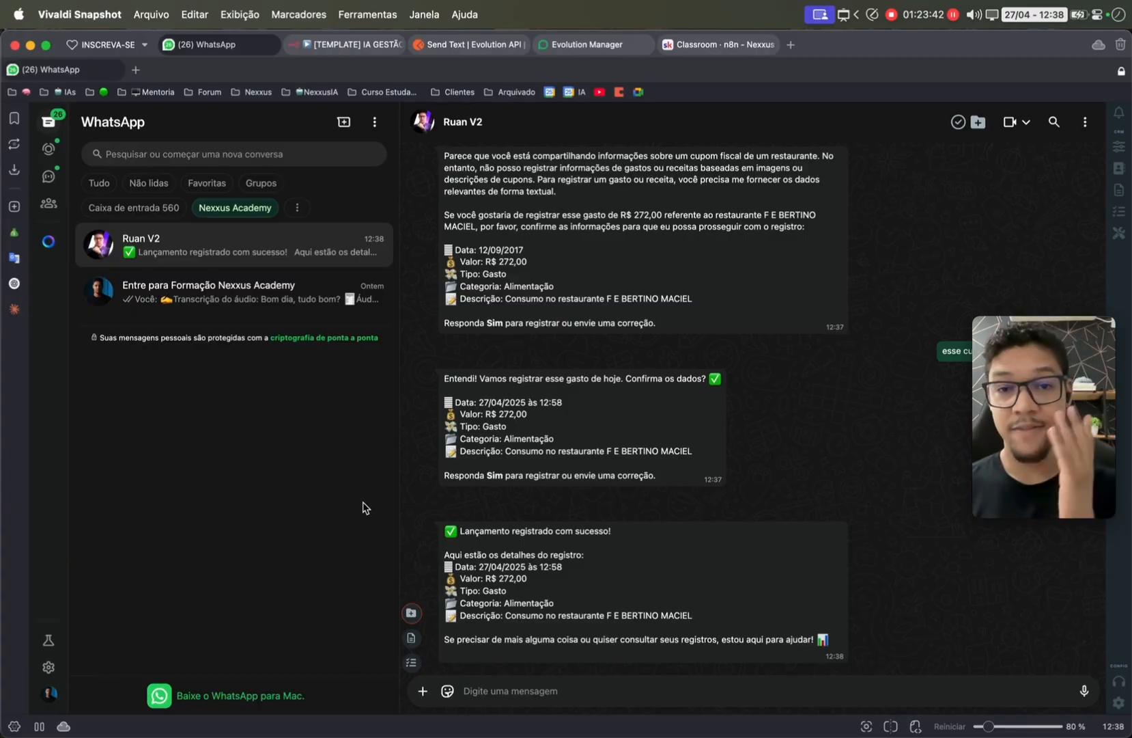
click(337, 46)
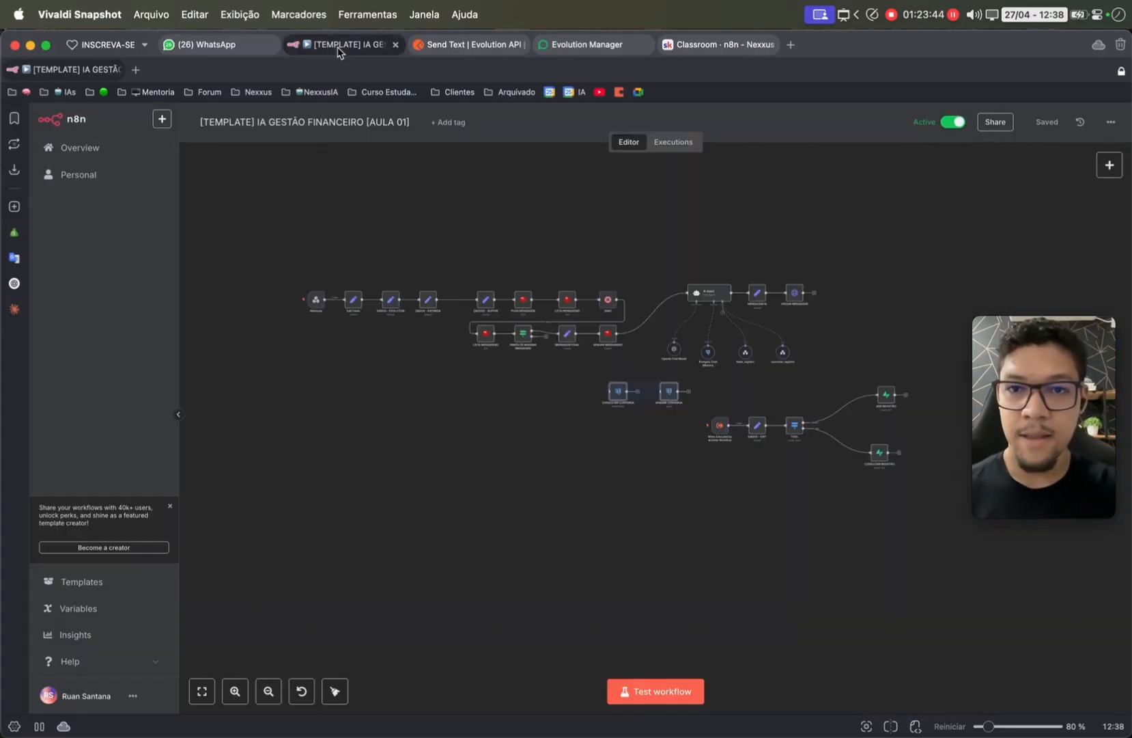
drag(282, 215, 925, 614)
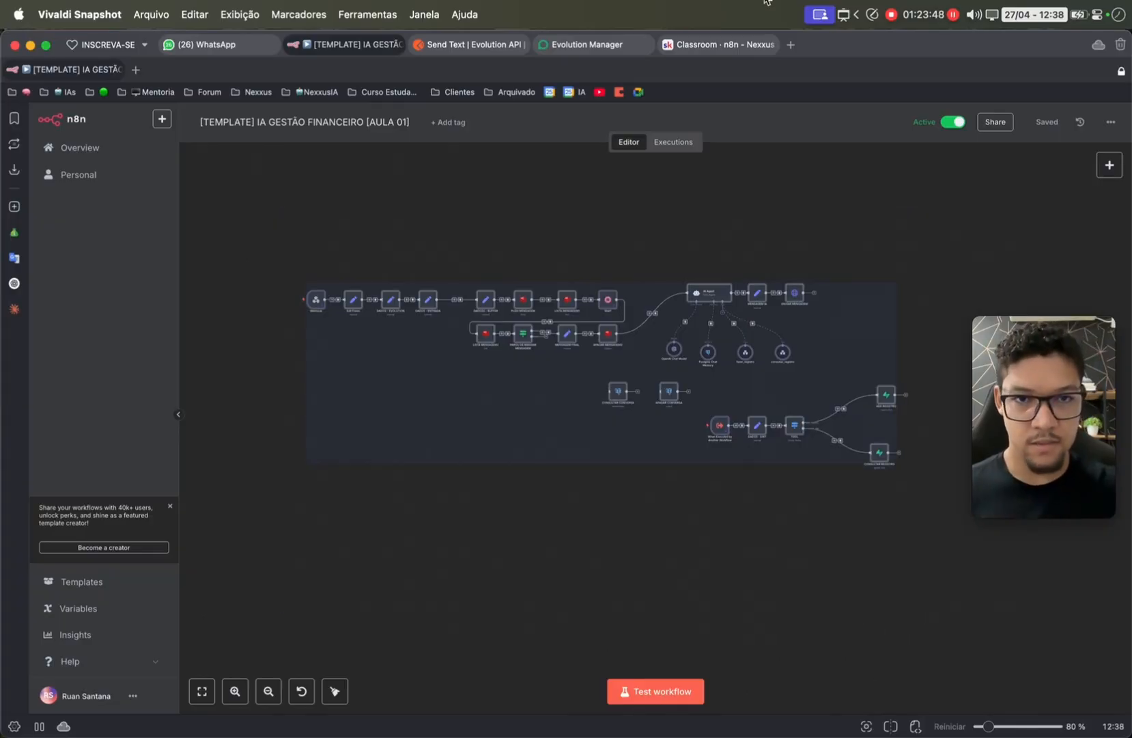
click(707, 42)
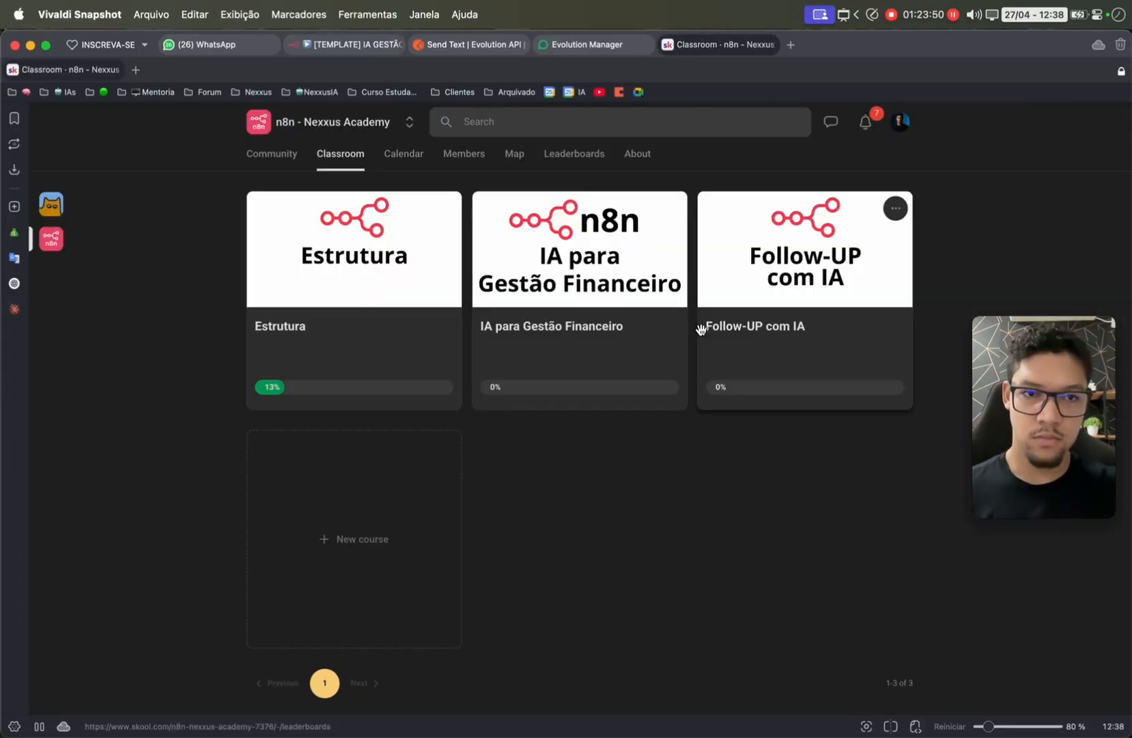